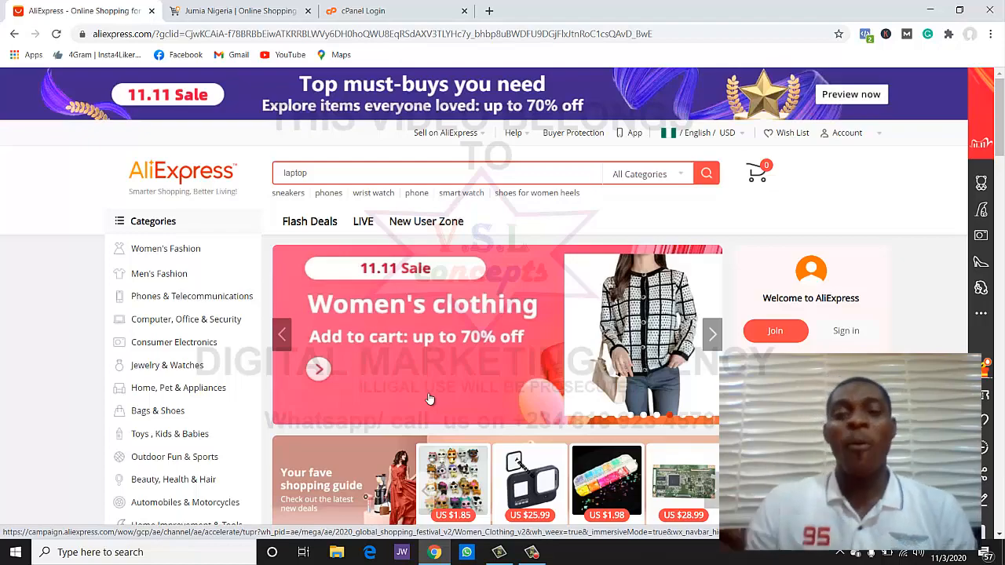
- Scroll through the AliExpress homepage deals, then switch to the Jumia Nigeria tab
scroll(191, 422, down, 3)
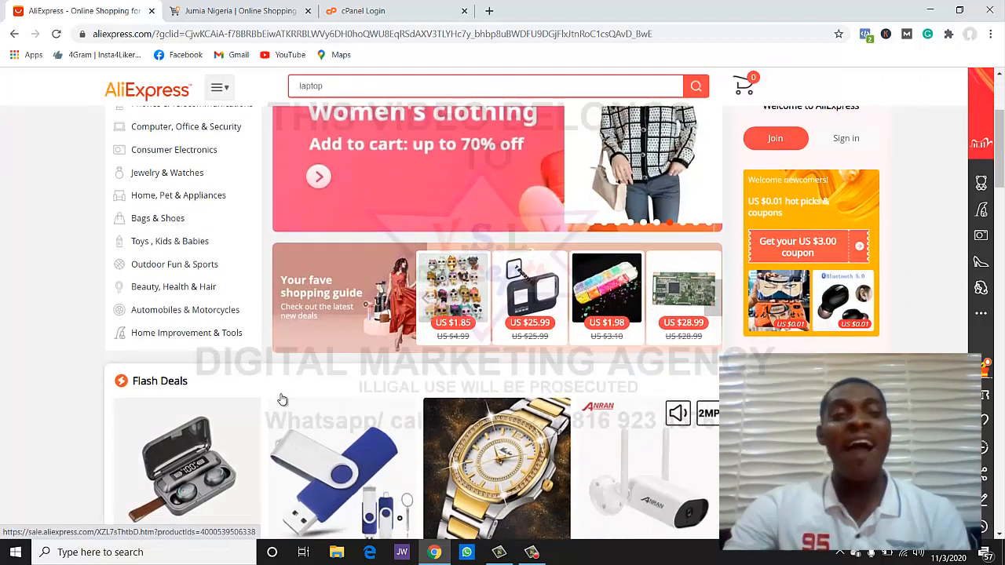
scroll(291, 392, up, 3)
scroll(510, 384, down, 4)
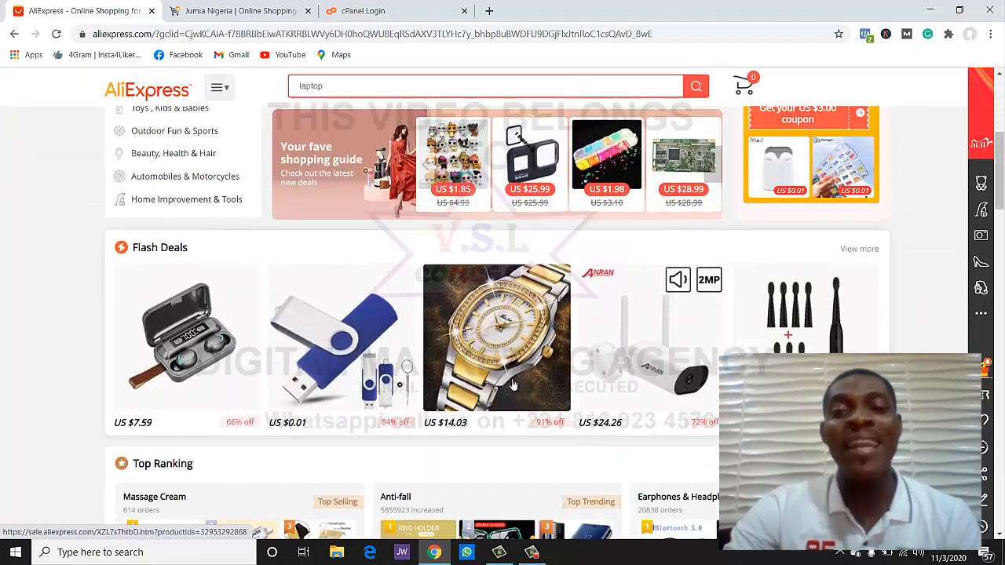
scroll(511, 383, up, 3)
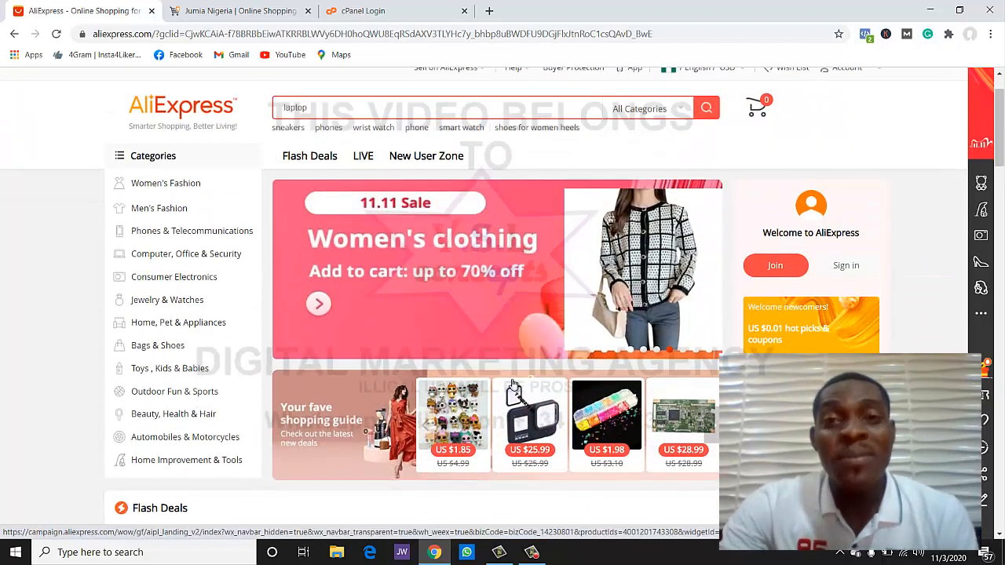
scroll(512, 383, down, 2)
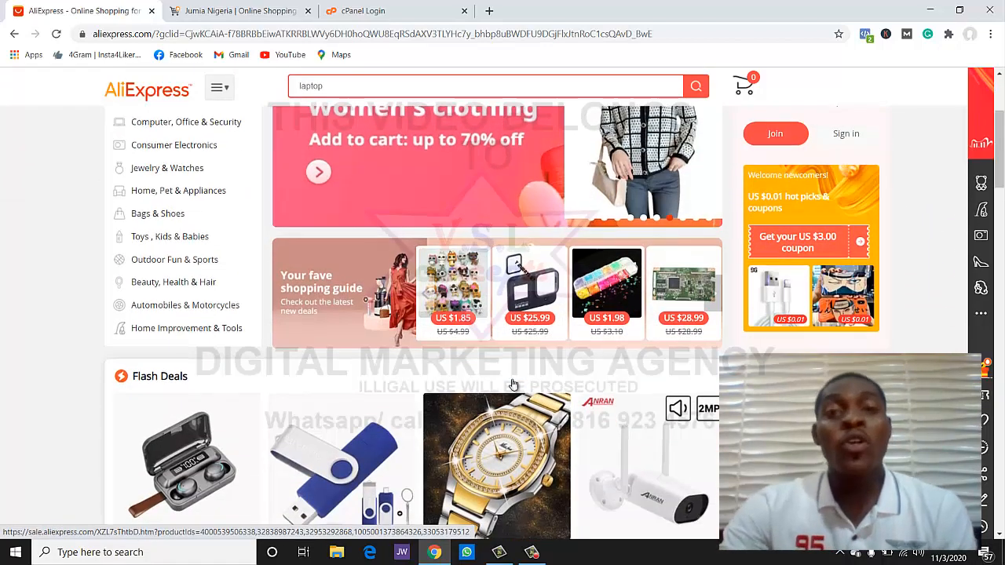
scroll(512, 383, down, 1)
scroll(511, 384, down, 2)
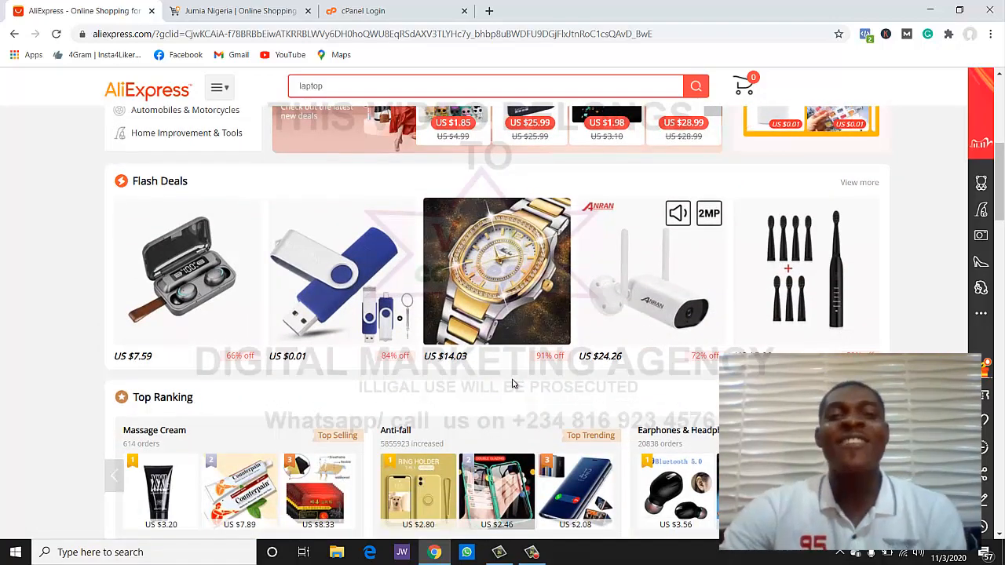
scroll(512, 383, down, 8)
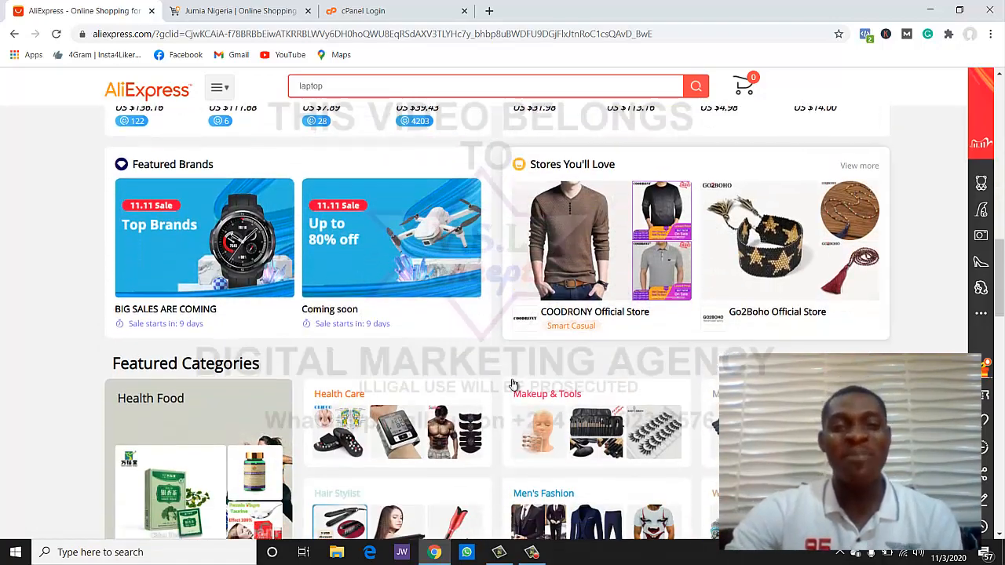
scroll(511, 383, down, 5)
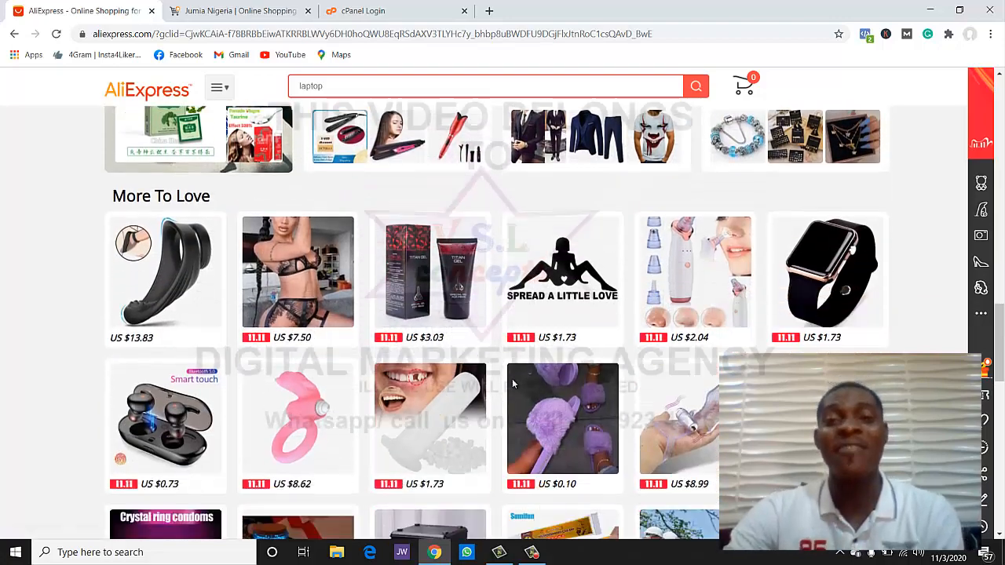
scroll(511, 383, down, 4)
click(275, 13)
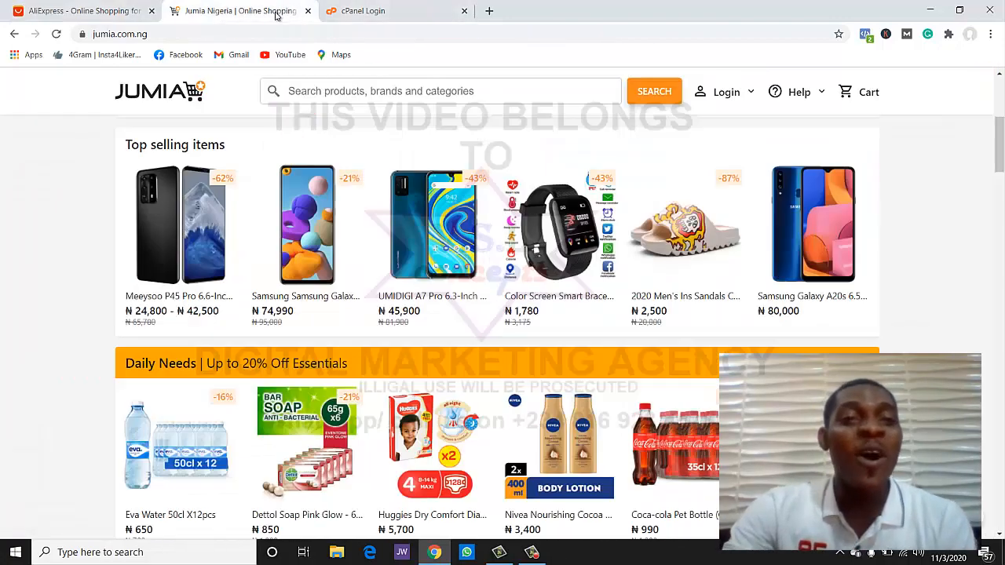
scroll(450, 275, up, 4)
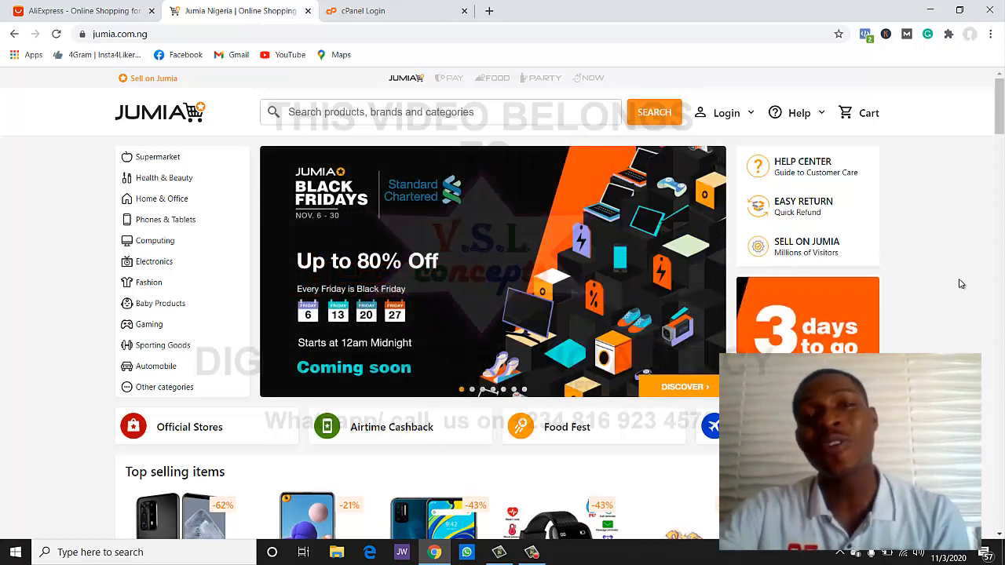
- Log in to the cPanel hosting account and scroll down to the Softaculous Apps Installer
click(428, 7)
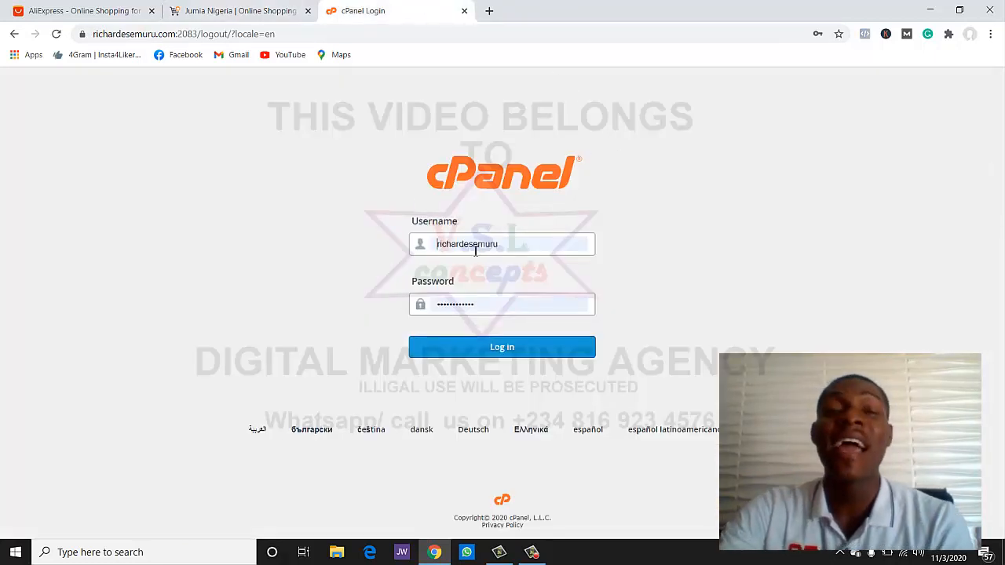
click(474, 347)
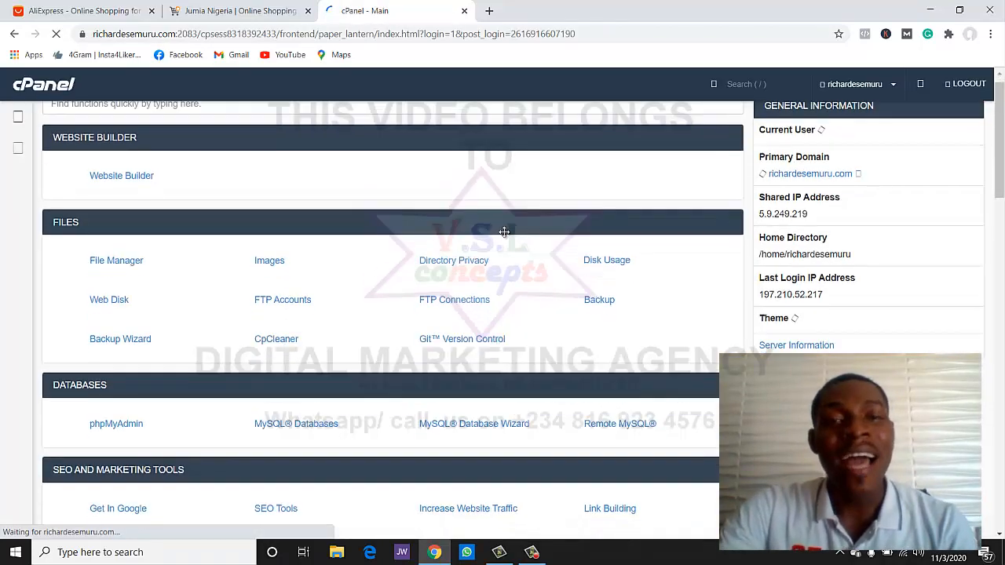
scroll(507, 231, down, 5)
scroll(479, 228, down, 15)
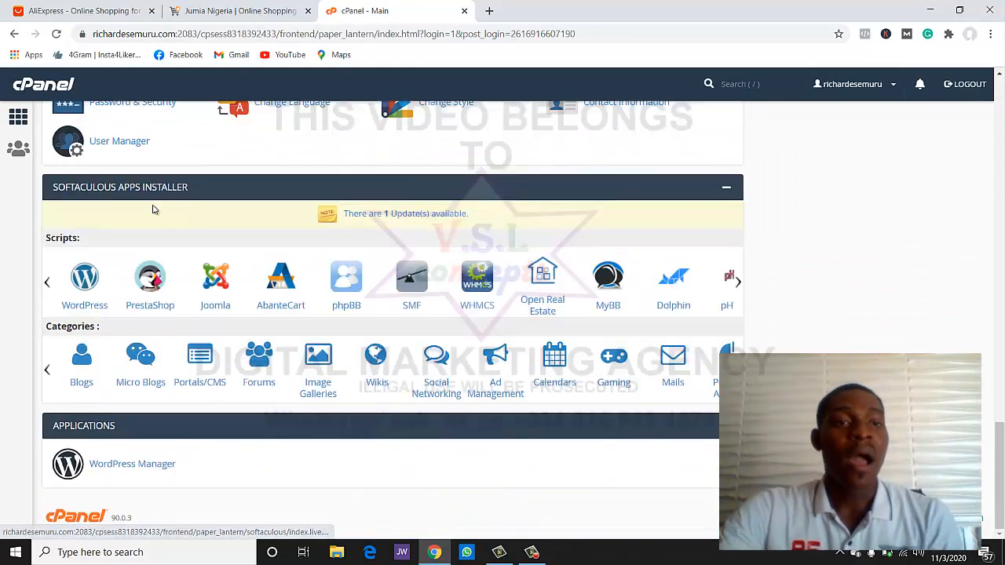
- Open the Softaculous WordPress page, which lists the existing 5.5.1 installation
click(85, 290)
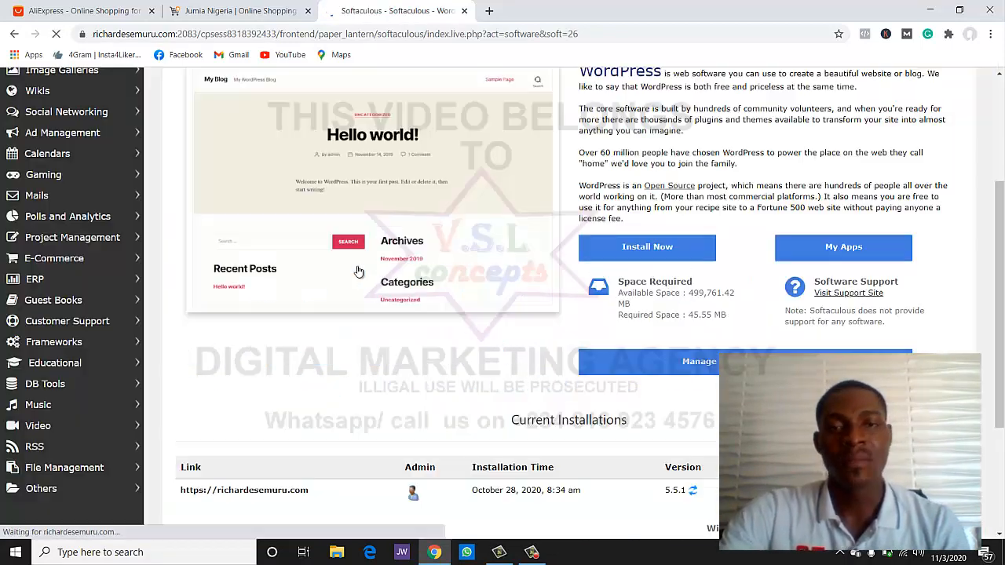
scroll(358, 272, down, 2)
scroll(358, 271, down, 1)
scroll(359, 269, up, 7)
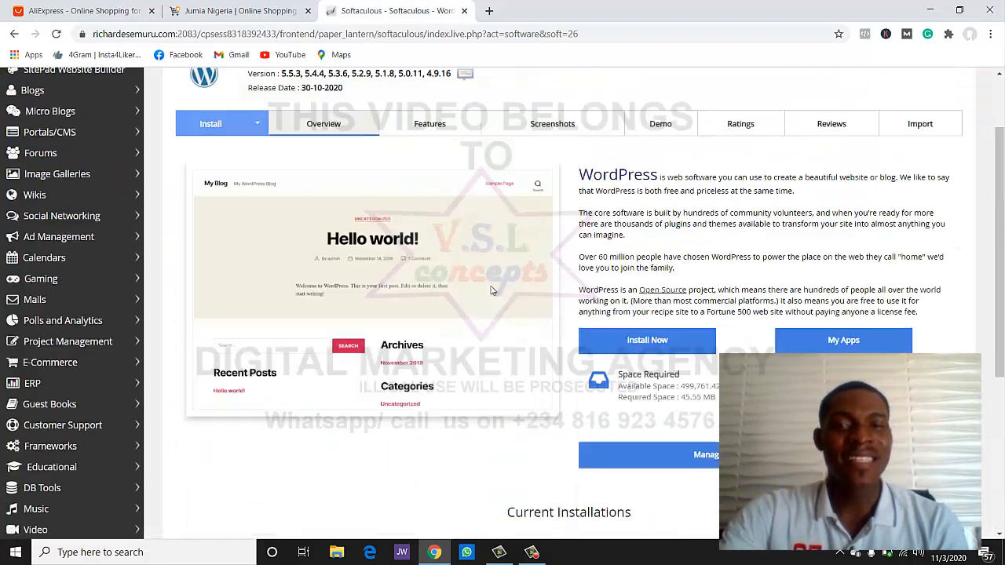
- Open the WordPress install form and replace the install directory name with 'onlinestore'
click(211, 216)
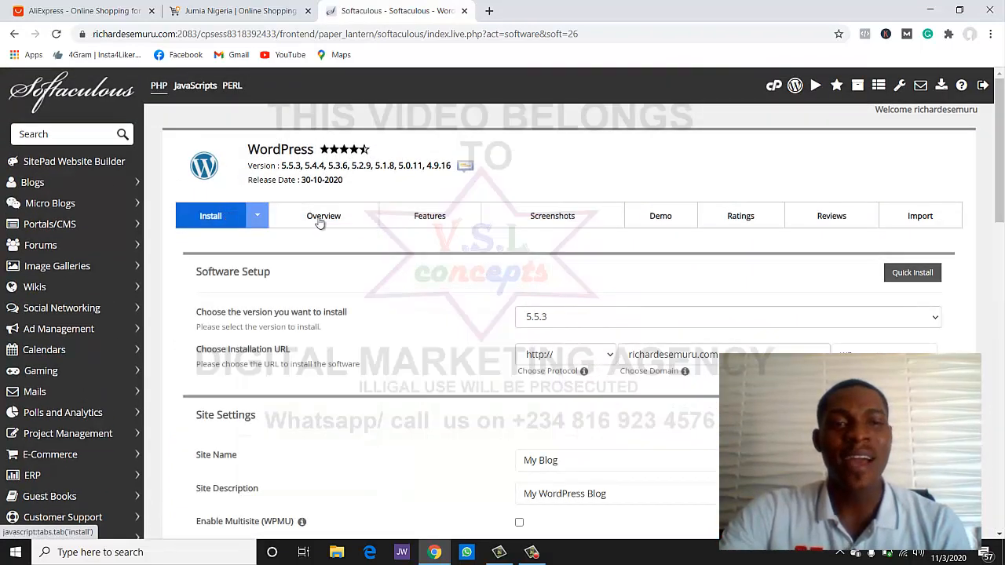
scroll(678, 300, down, 2)
double_click(846, 158)
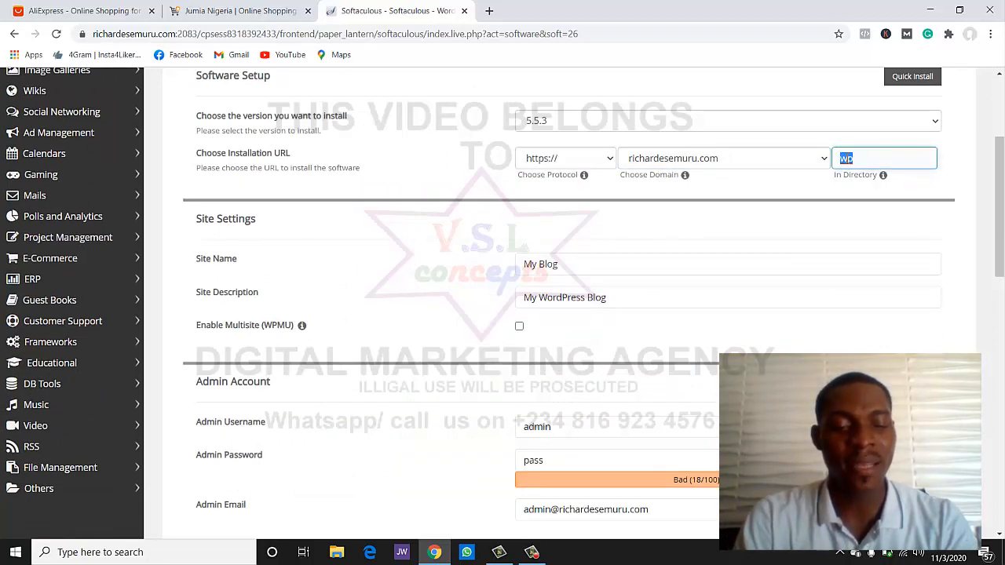
text(of)
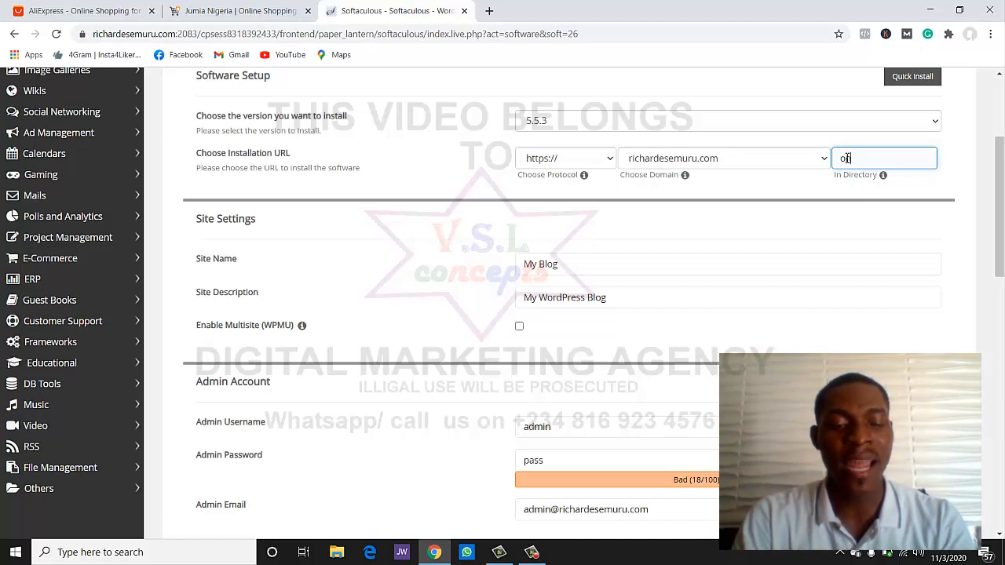
text(line)
text(store)
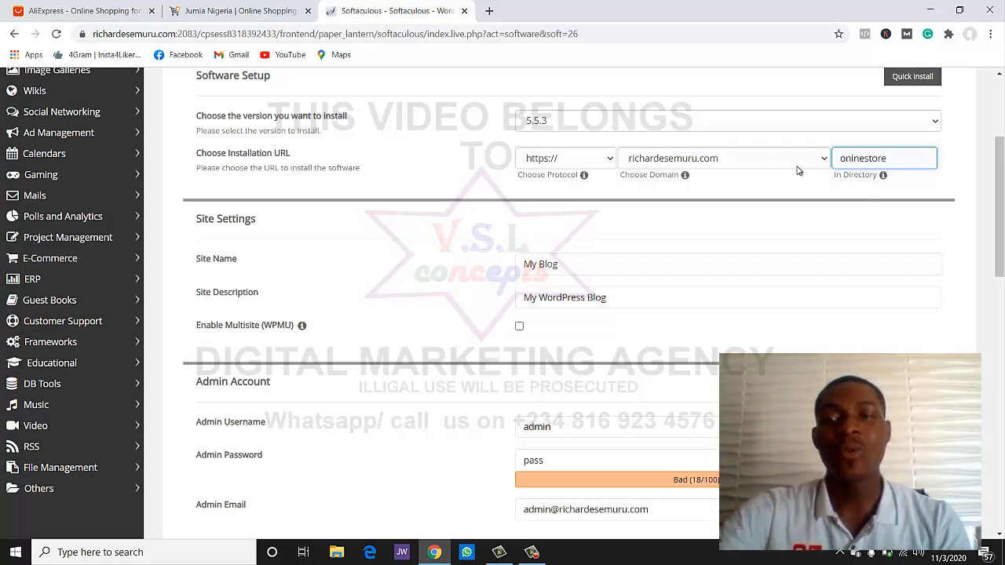
scroll(798, 257, down, 3)
scroll(616, 170, up, 1)
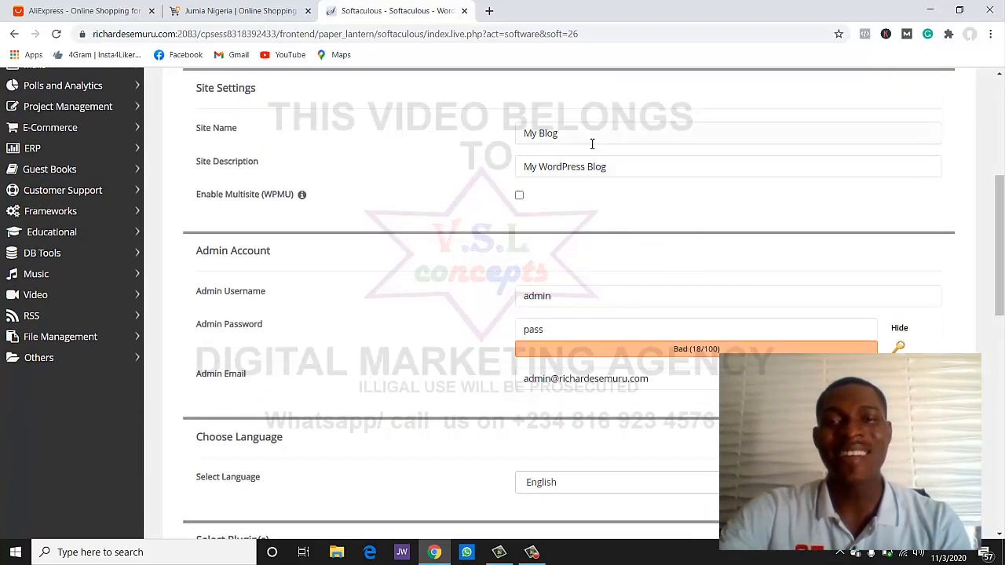
- Set both the site name and site description to 'Online Store'
triple_click(592, 142)
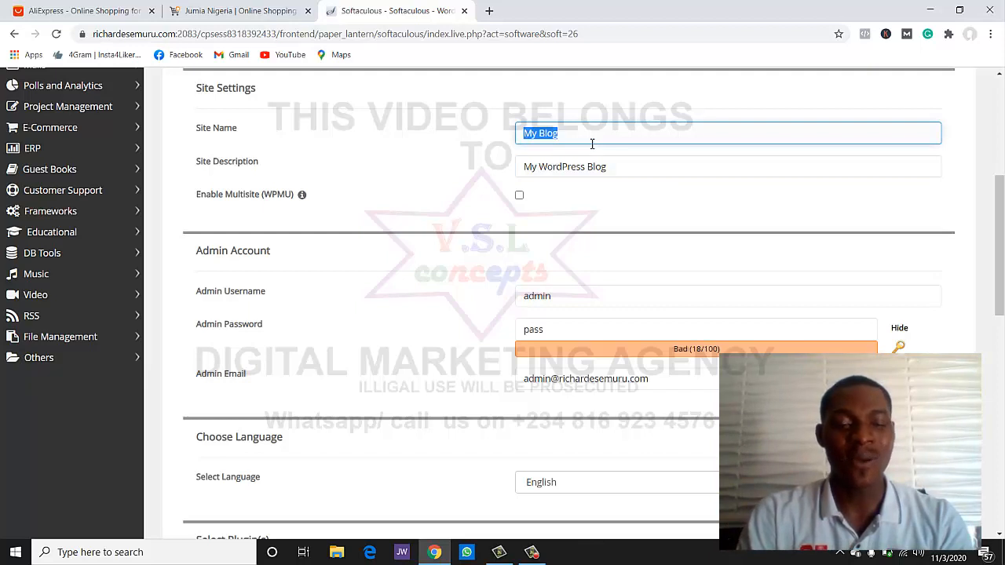
text(Onl)
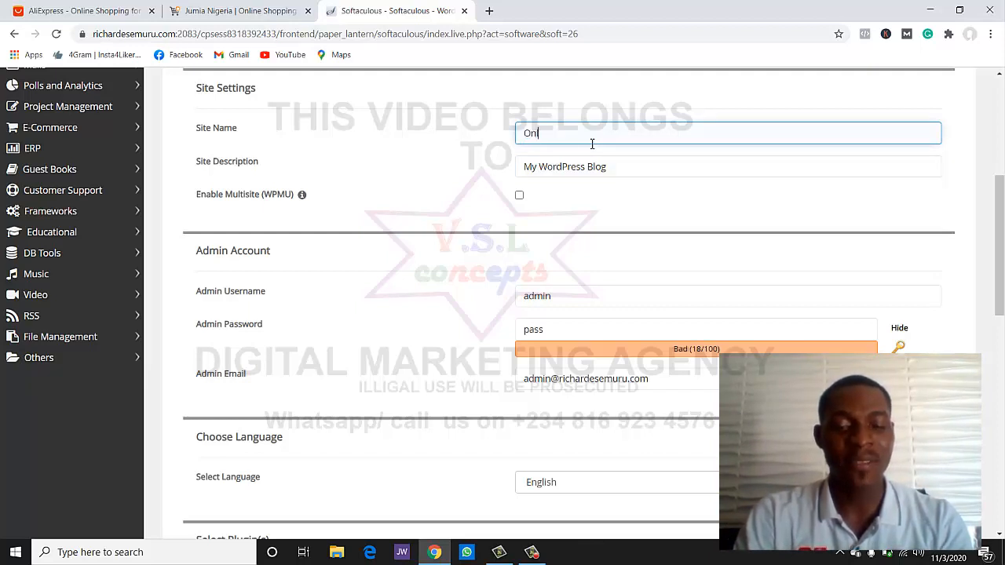
text(ine Store)
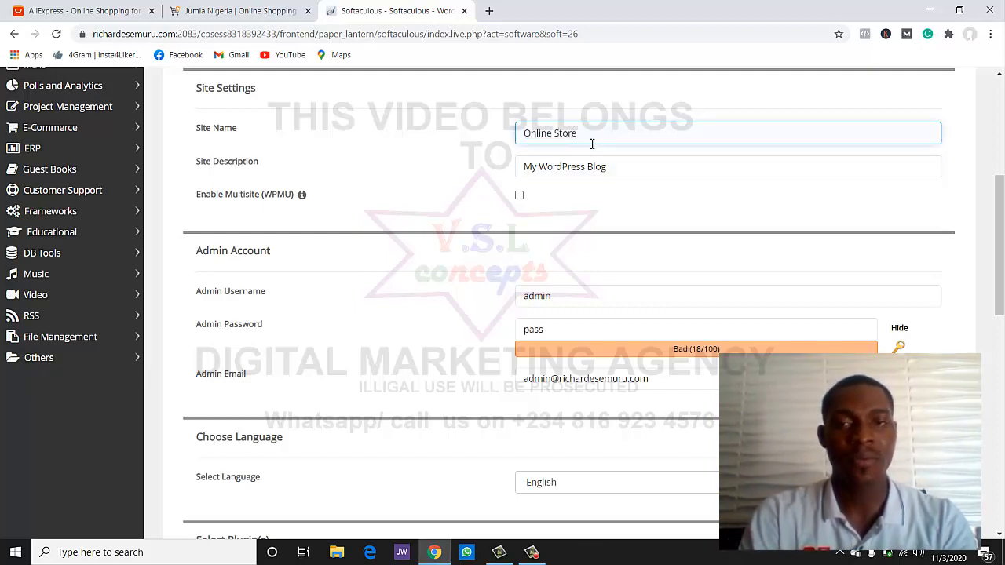
click(588, 168)
triple_click(588, 174)
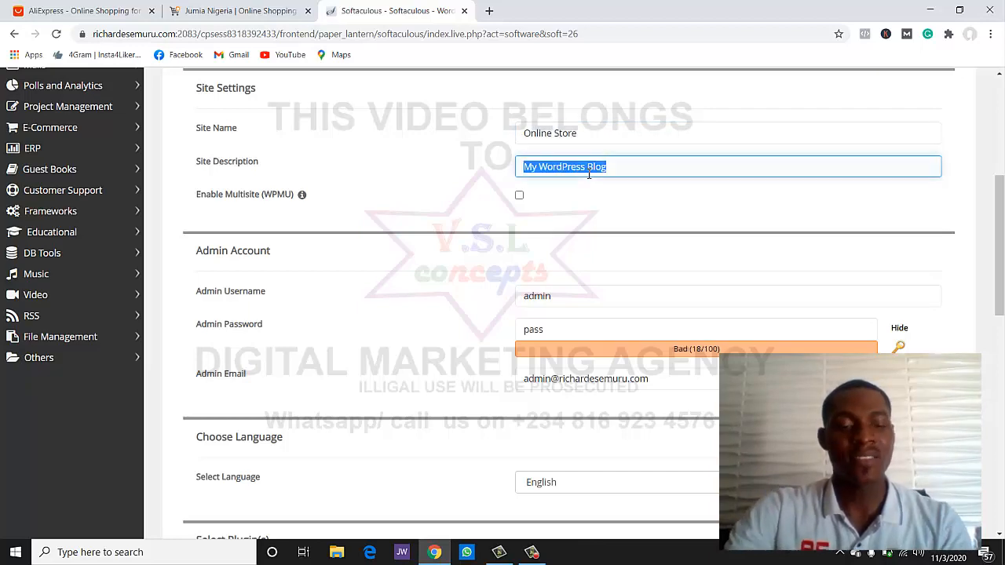
text(Online S)
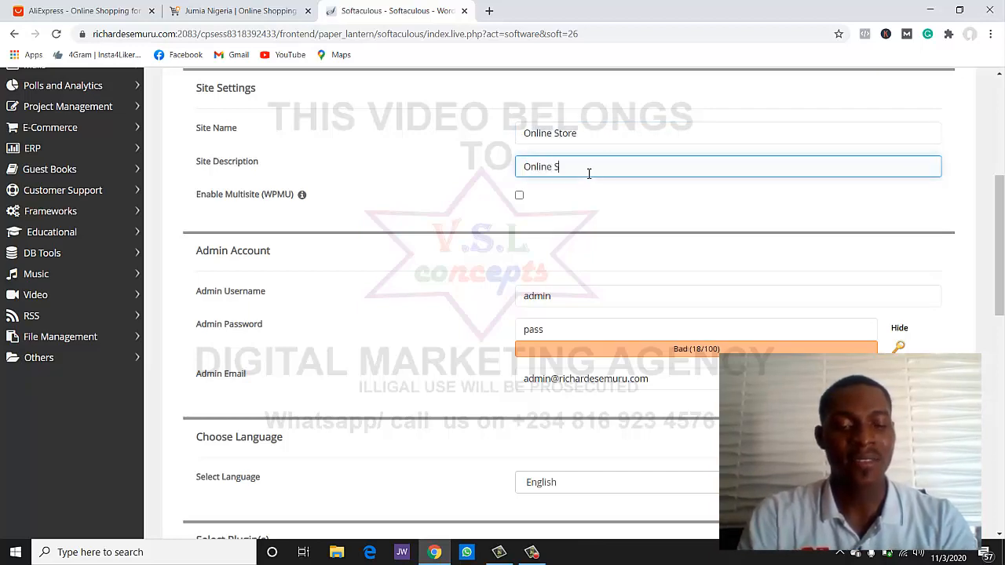
text(tore)
- Keep the admin username 'admin' and enter a new admin password
scroll(589, 174, down, 2)
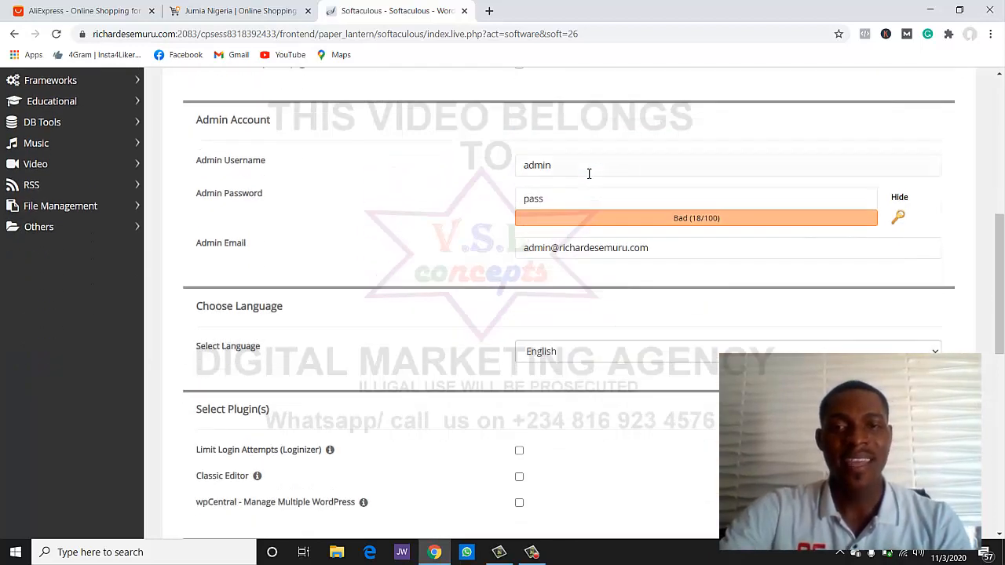
triple_click(589, 173)
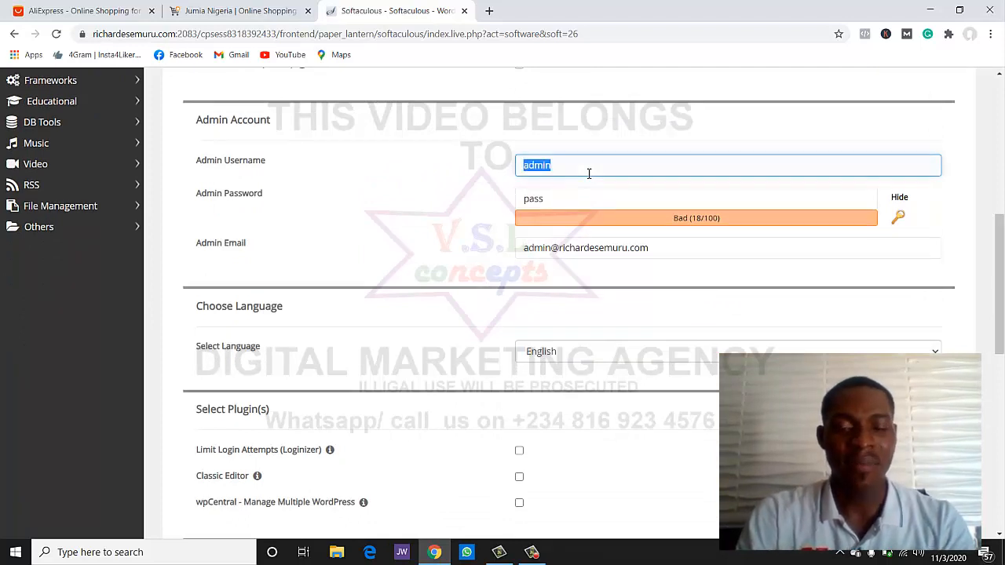
click(594, 200)
double_click(596, 205)
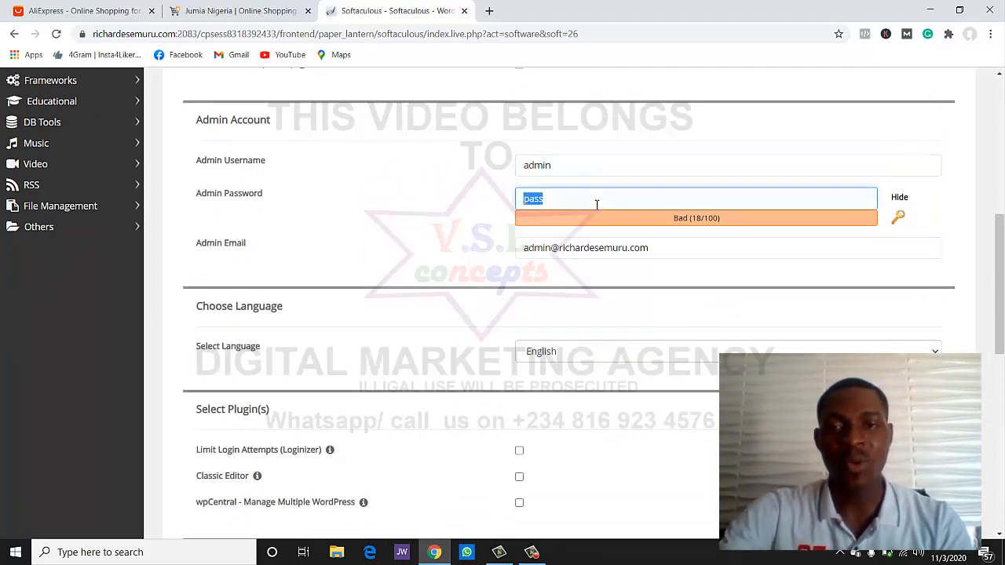
text(on)
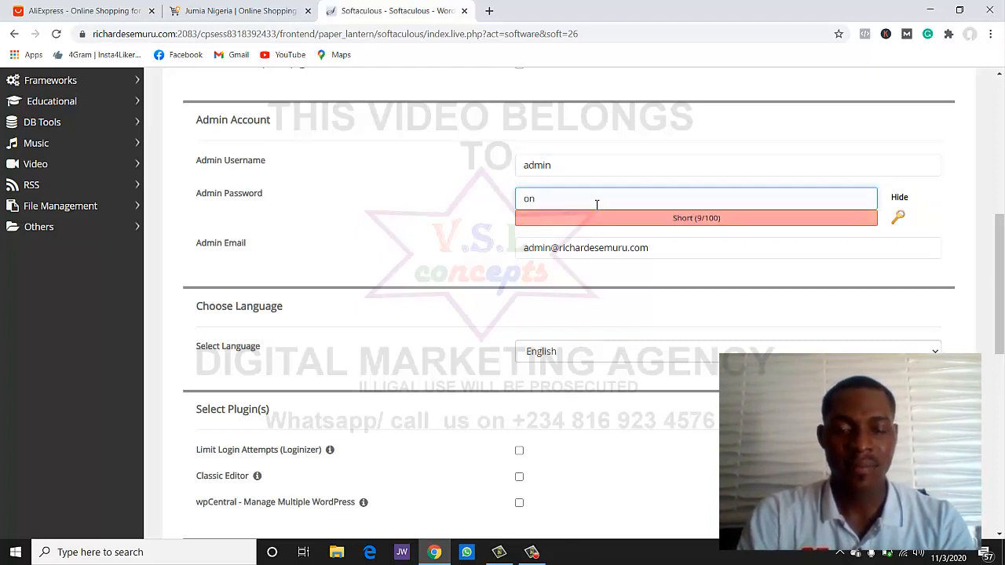
text(linestor)
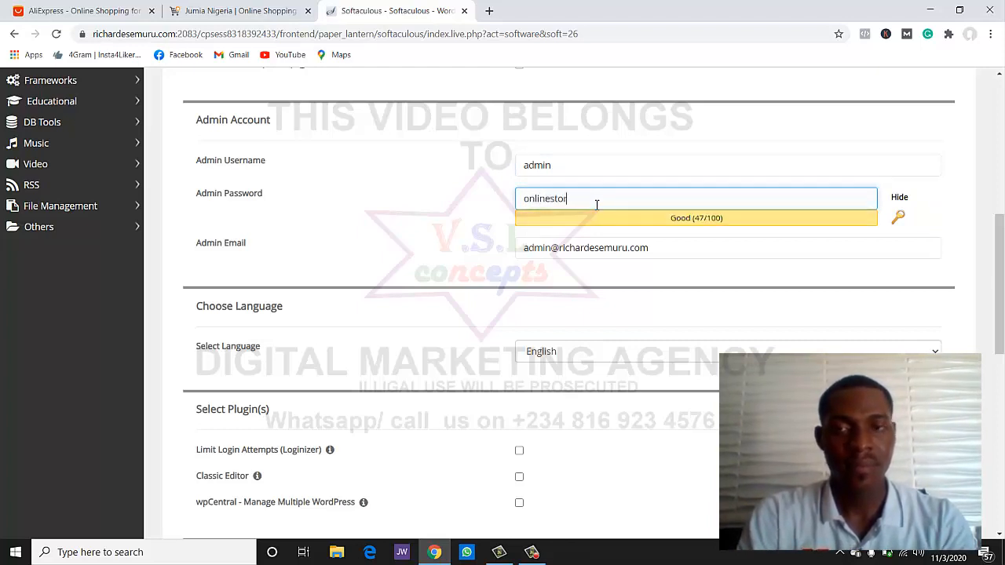
text(e)
key(ctrl+a)
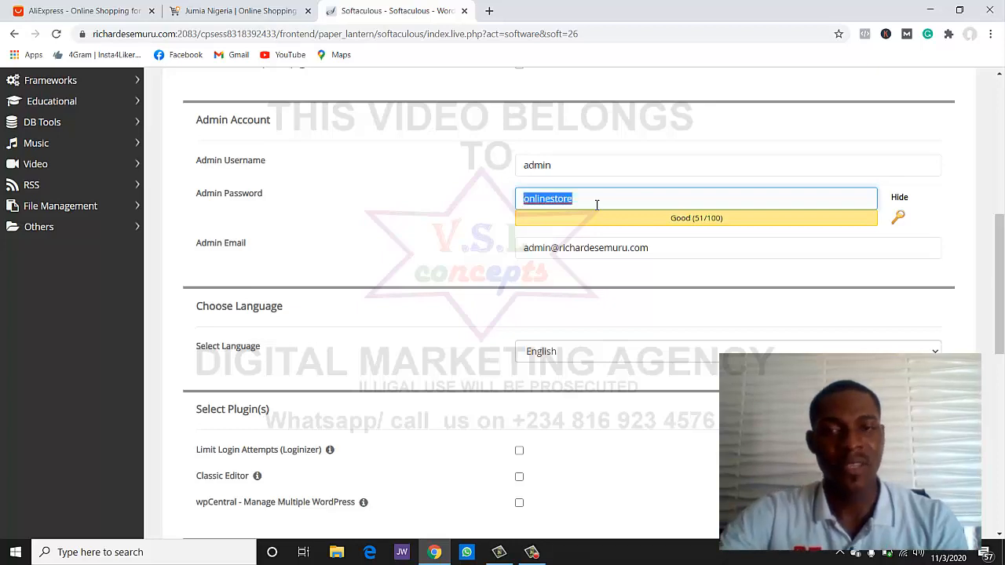
scroll(596, 272, down, 6)
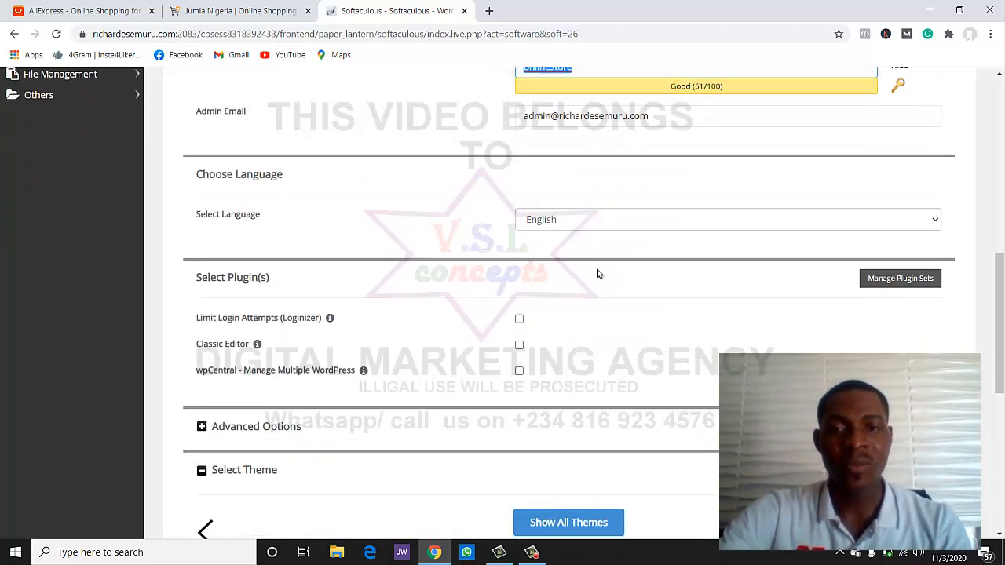
scroll(596, 278, down, 3)
- Run the WordPress install, then open the new /onlinestore/wp-admin dashboard from the success page
click(592, 428)
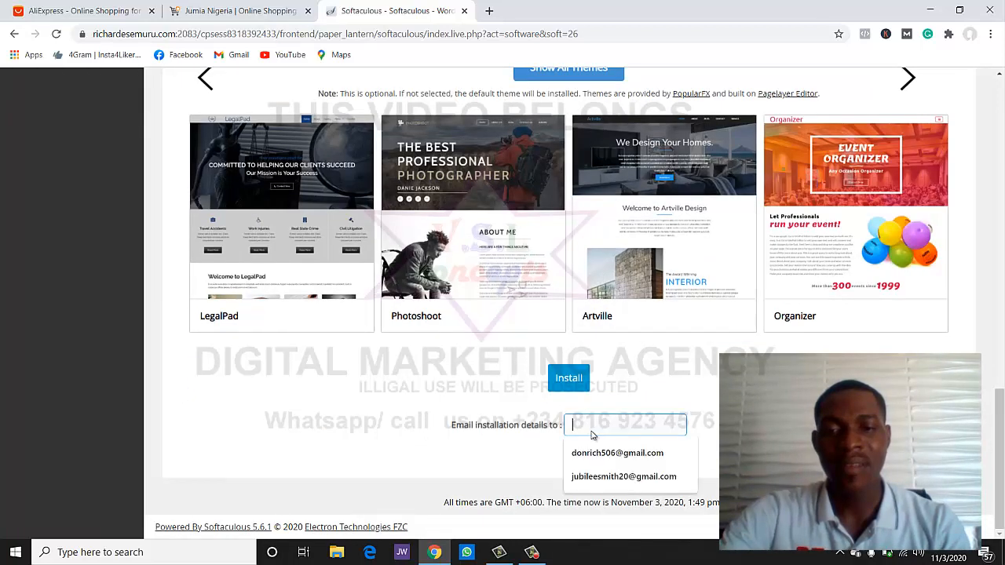
click(589, 454)
click(569, 378)
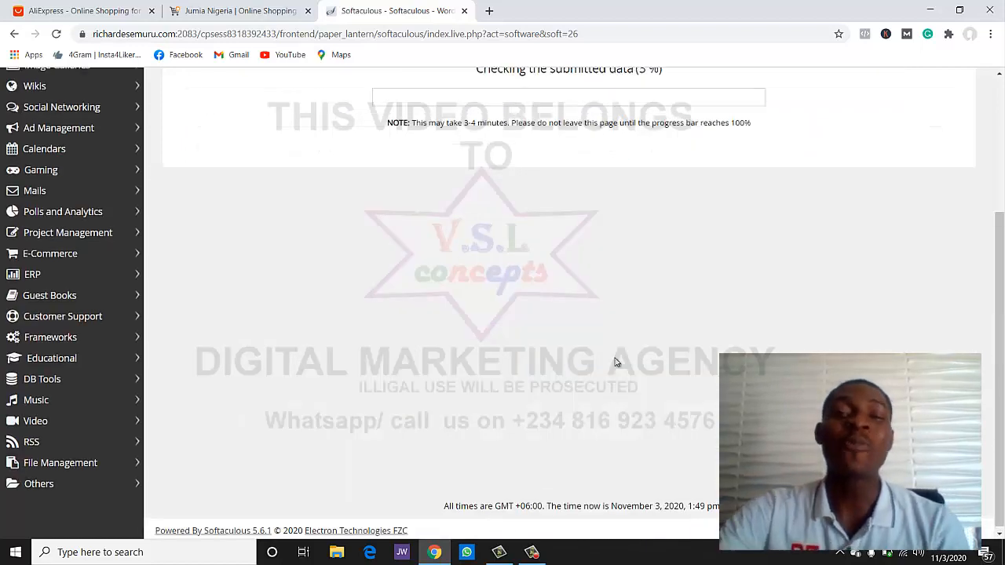
scroll(597, 367, up, 3)
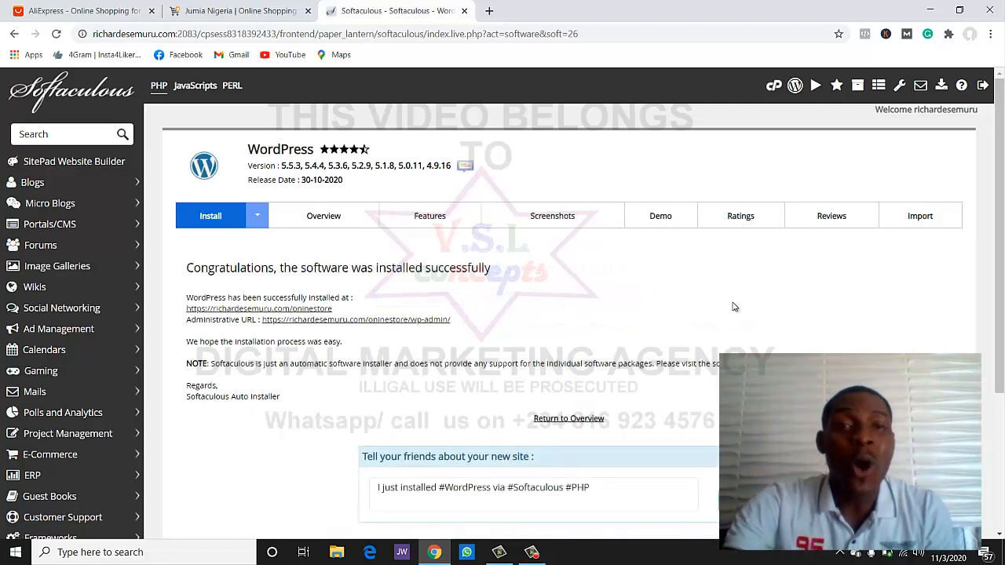
scroll(715, 314, down, 3)
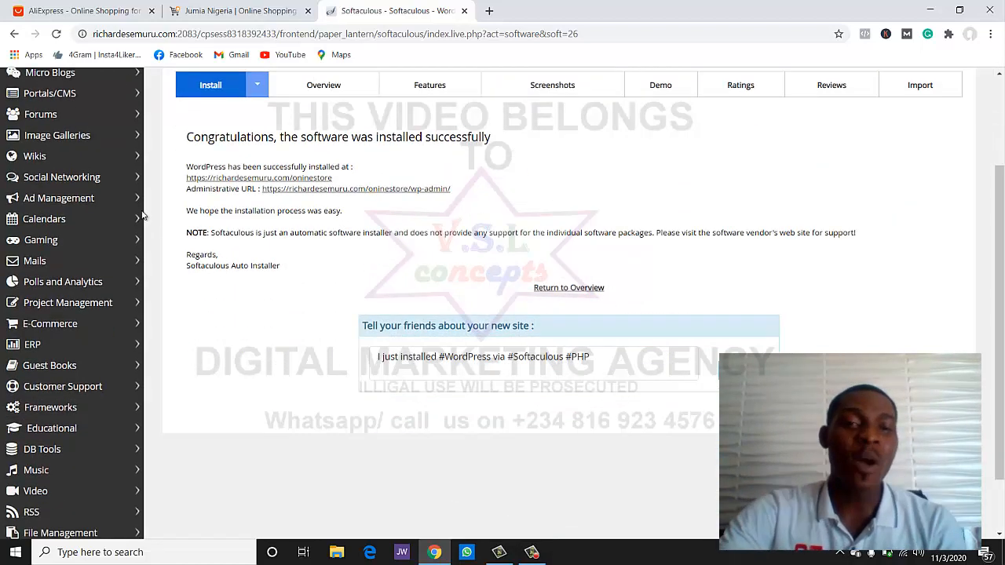
click(320, 192)
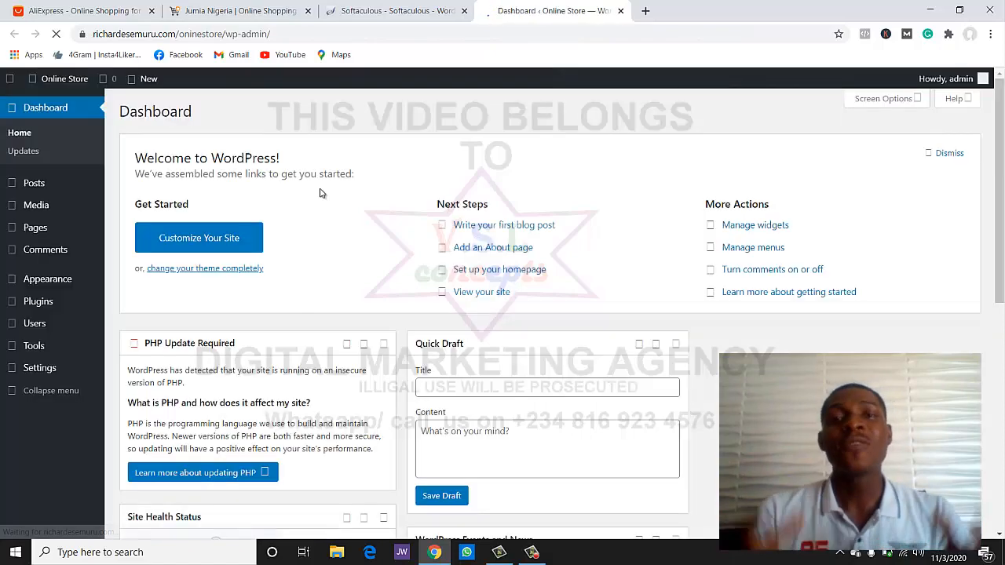
- Go to Appearance > Themes, showing 3 installed themes with Twenty Twenty active
scroll(306, 227, down, 2)
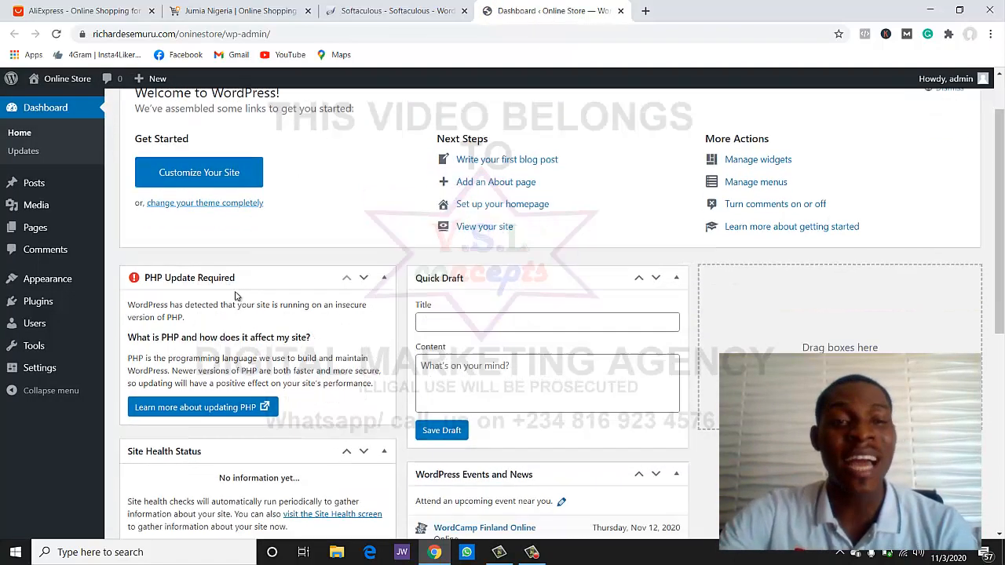
scroll(275, 285, up, 2)
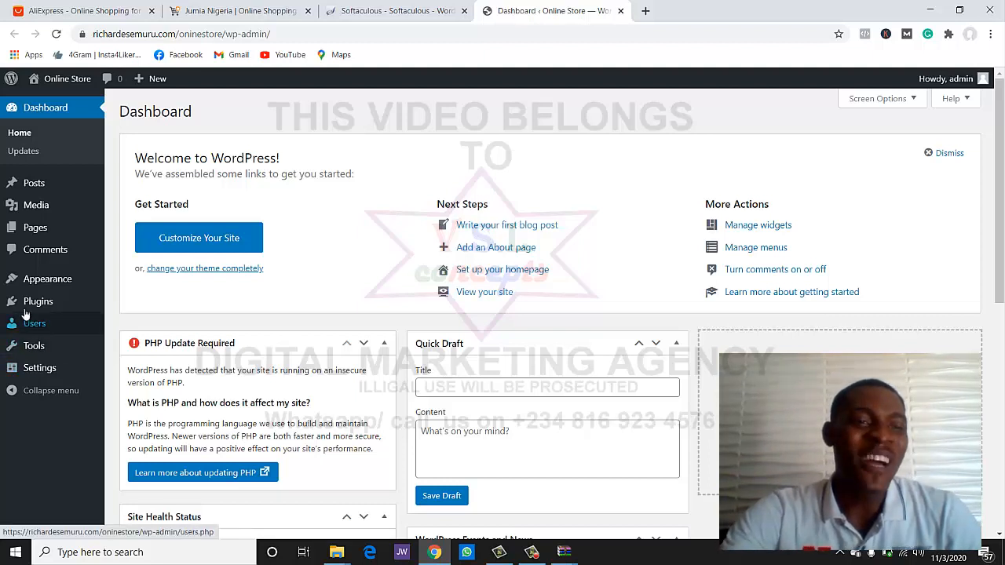
mouse_move(45, 279)
click(130, 283)
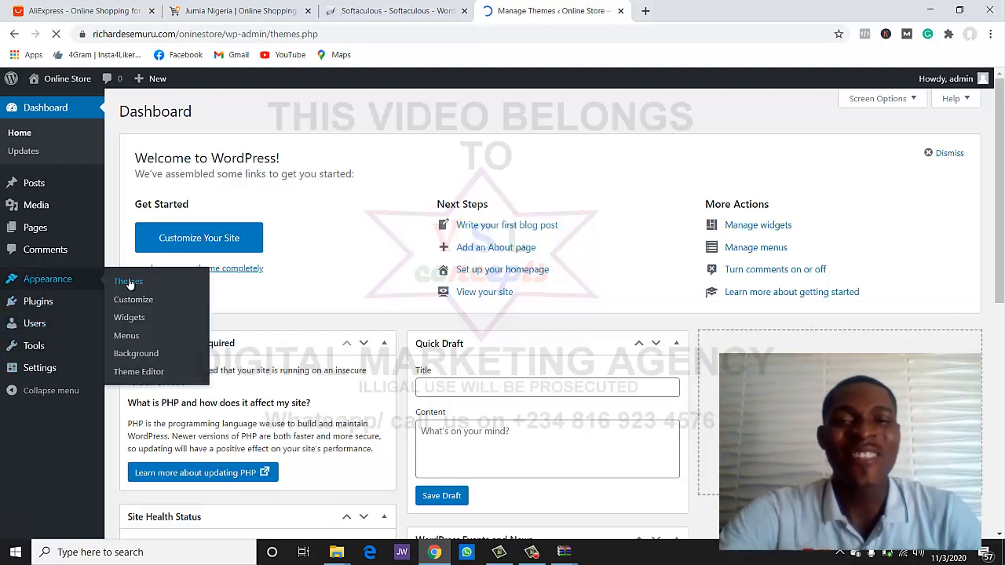
scroll(424, 377, down, 2)
scroll(425, 378, up, 2)
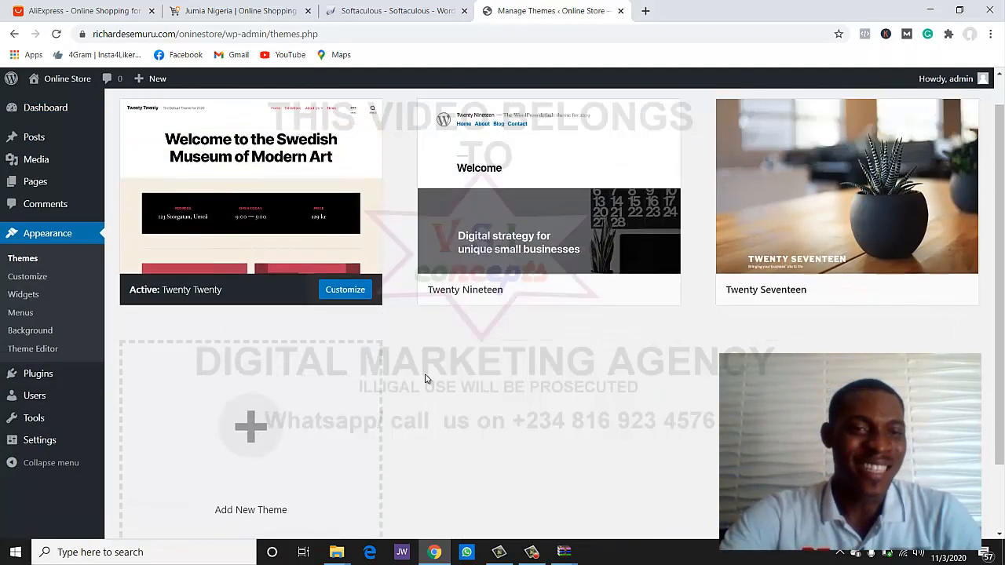
scroll(365, 332, down, 2)
scroll(365, 332, up, 2)
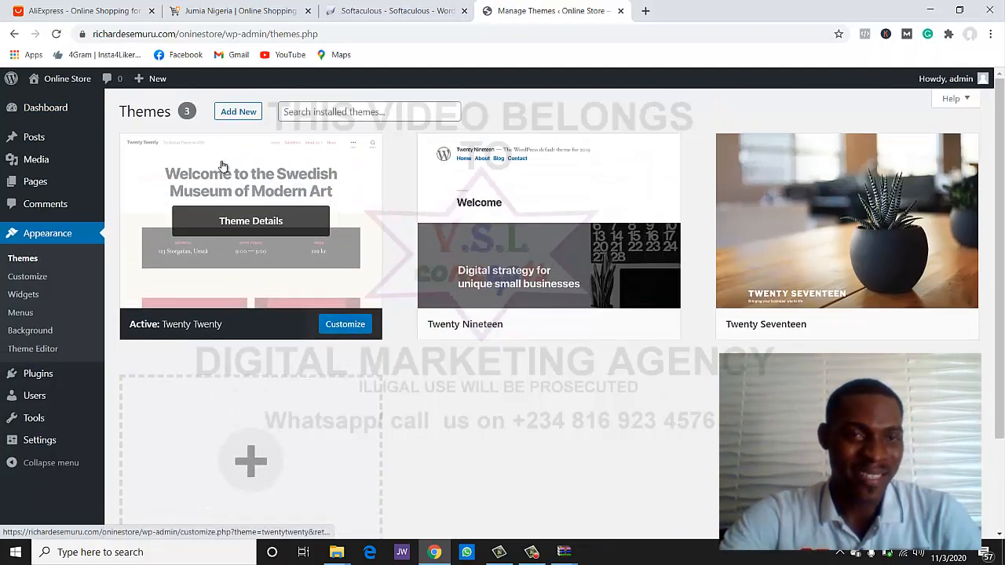
- Open the Add Themes upload form and start choosing a theme file
click(235, 115)
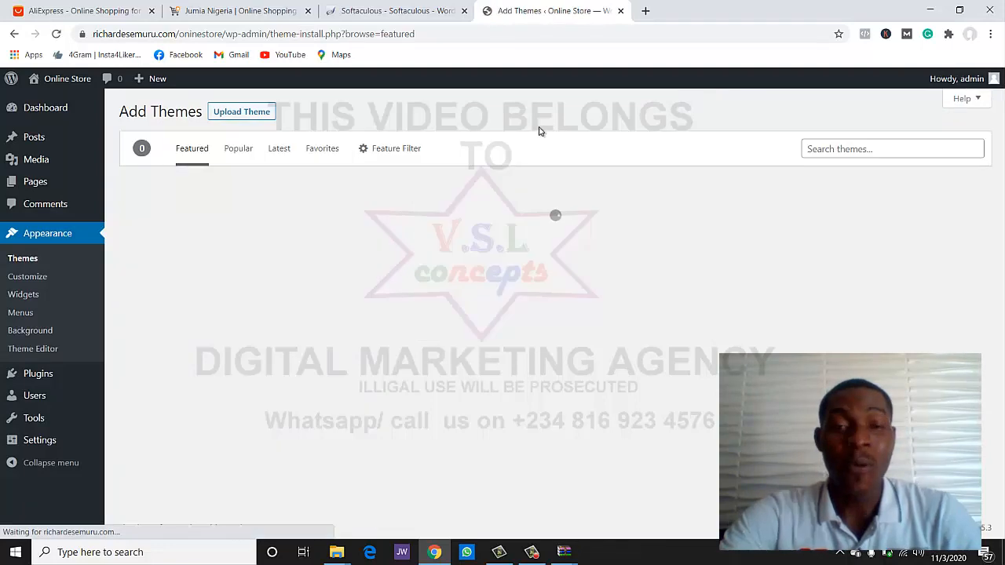
scroll(463, 325, down, 2)
scroll(463, 325, up, 2)
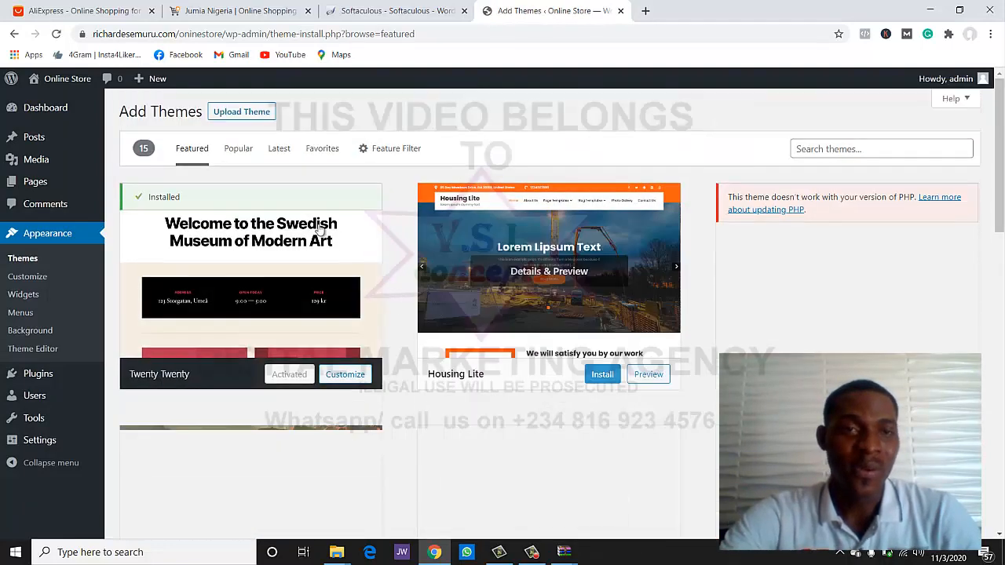
click(236, 113)
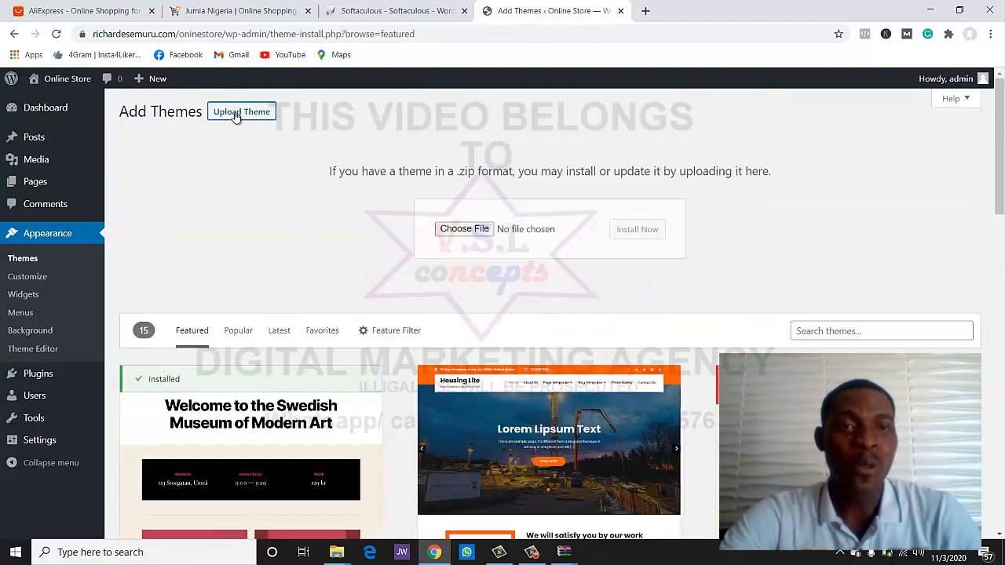
click(465, 229)
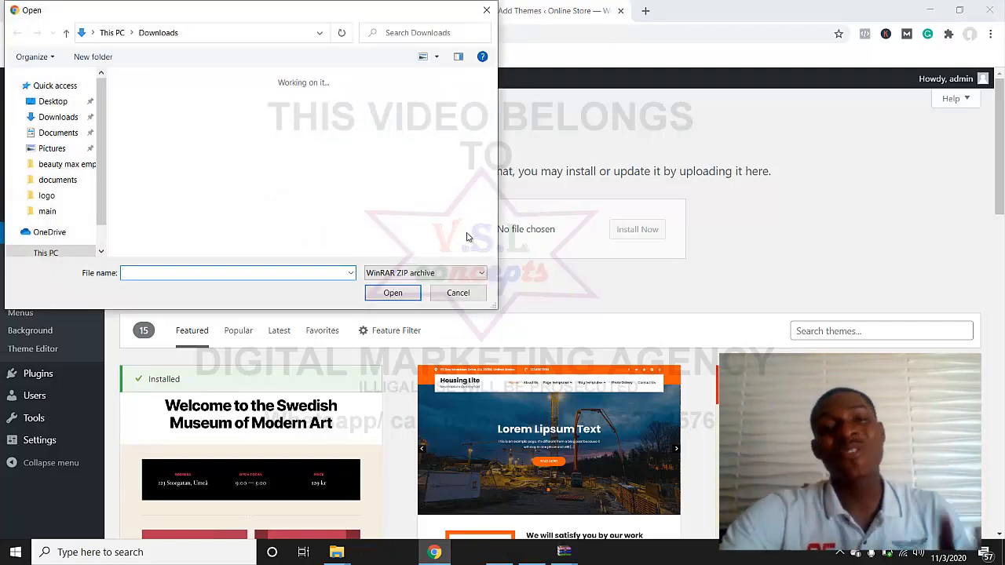
- Select basel.zip from Desktop > basel520n > Basel Theme
scroll(98, 177, down, 1)
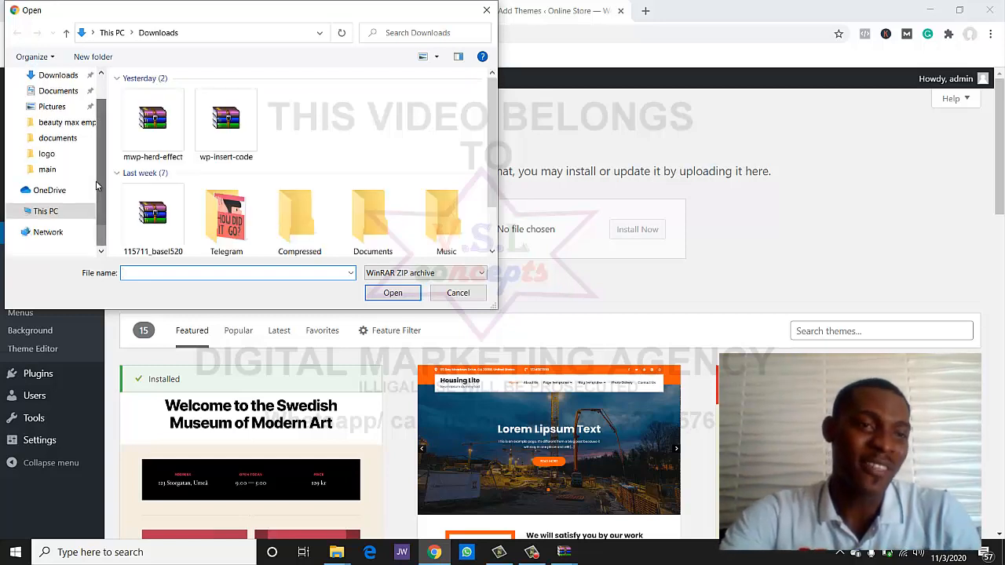
scroll(98, 177, up, 1)
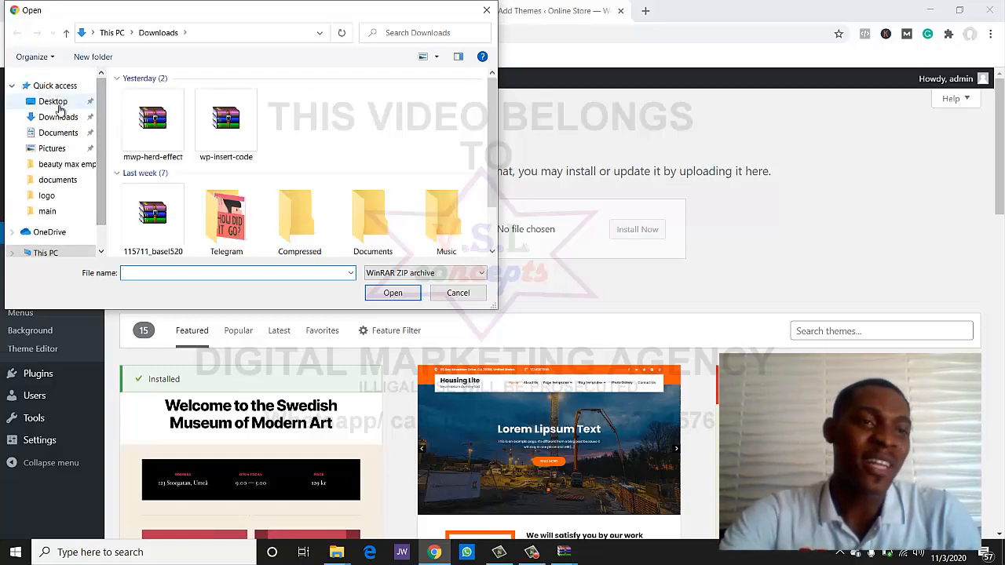
click(55, 102)
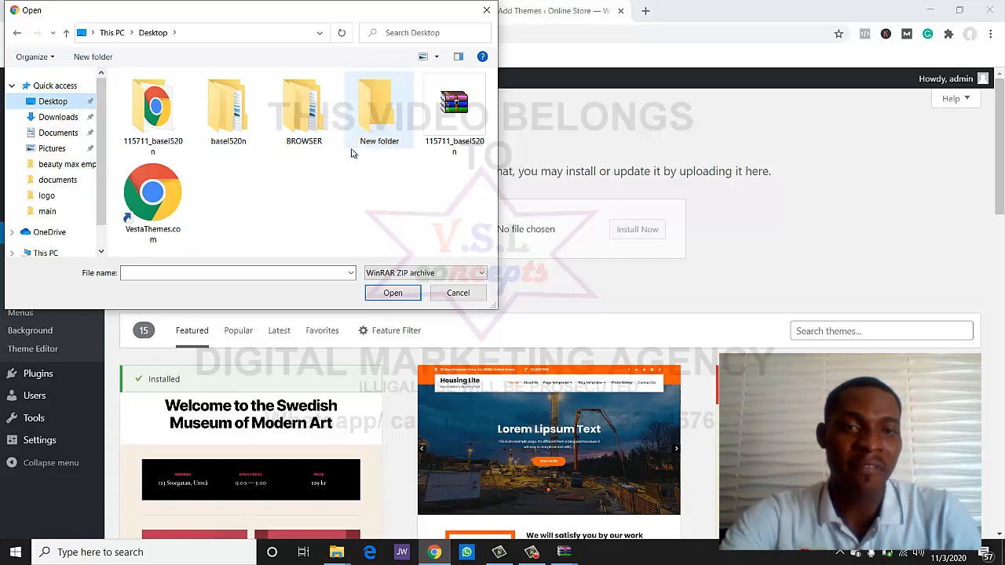
double_click(226, 142)
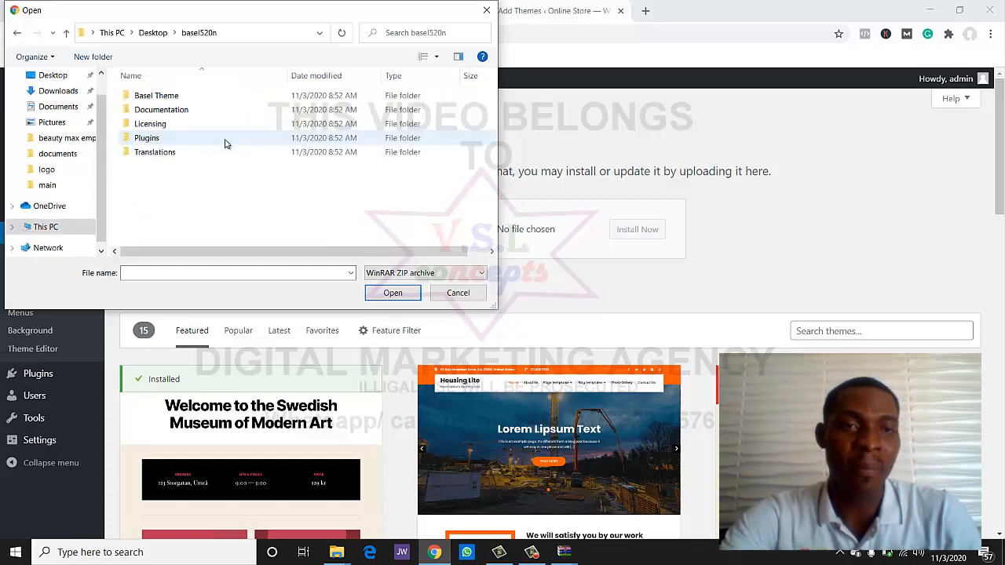
double_click(170, 98)
click(167, 96)
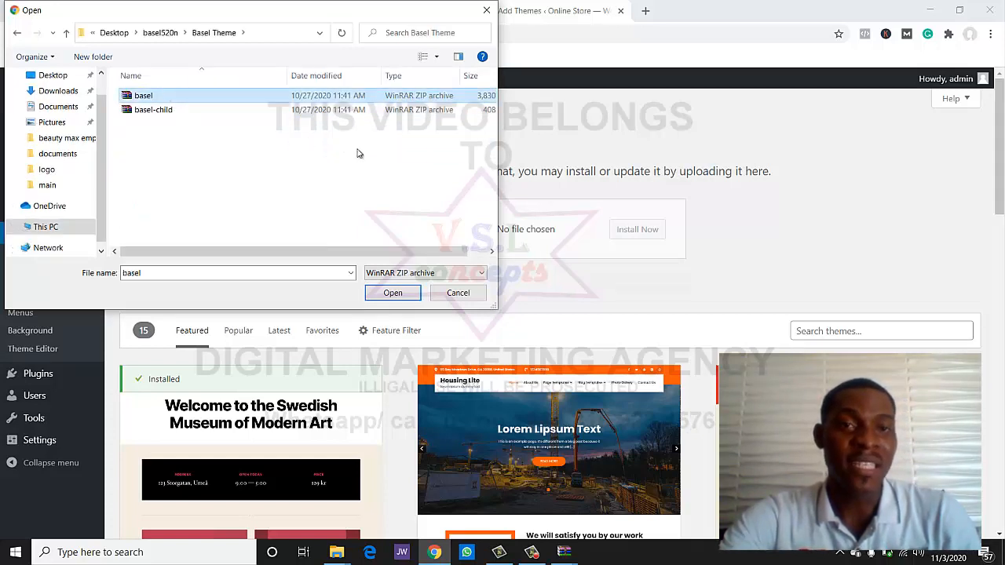
click(393, 292)
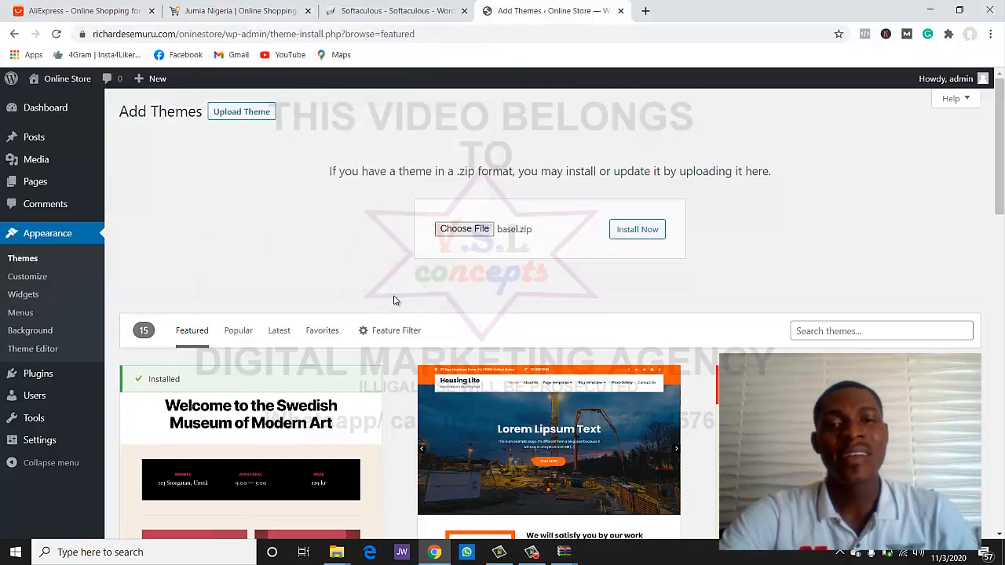
- Install the uploaded basel.zip theme and activate Basel
click(634, 238)
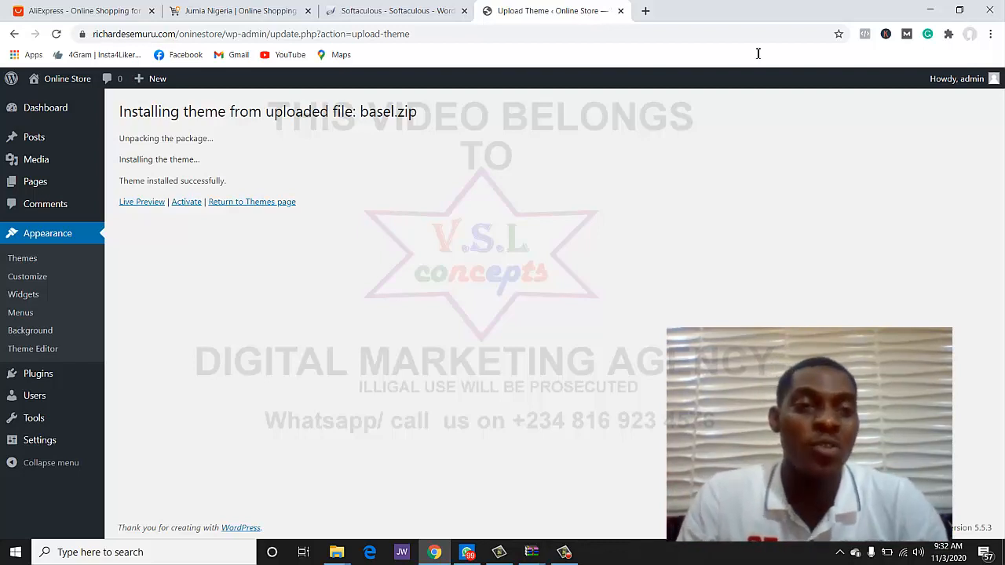
click(186, 202)
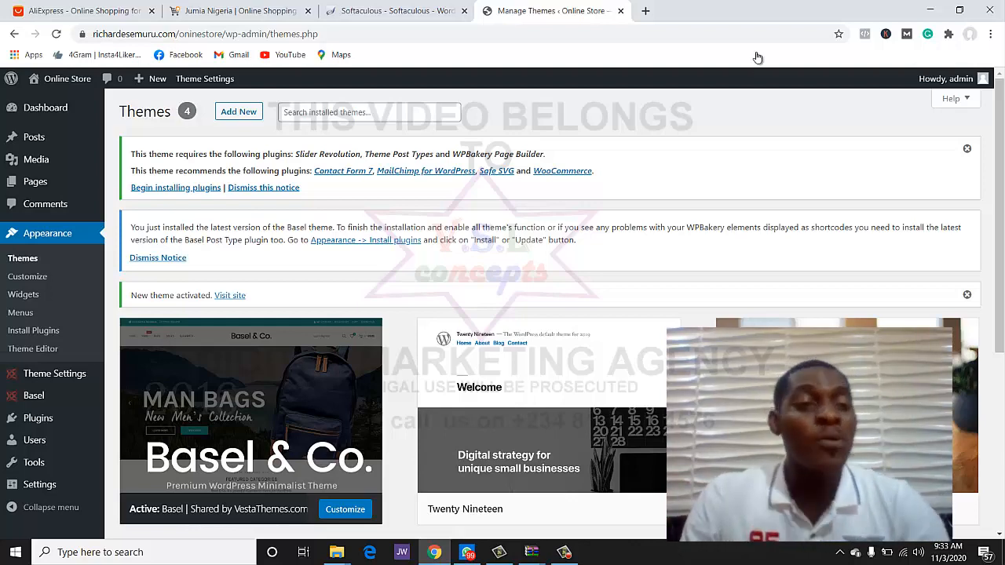
- Bulk-install all seven Basel plugins, from Slider Revolution to WooCommerce
scroll(757, 57, down, 2)
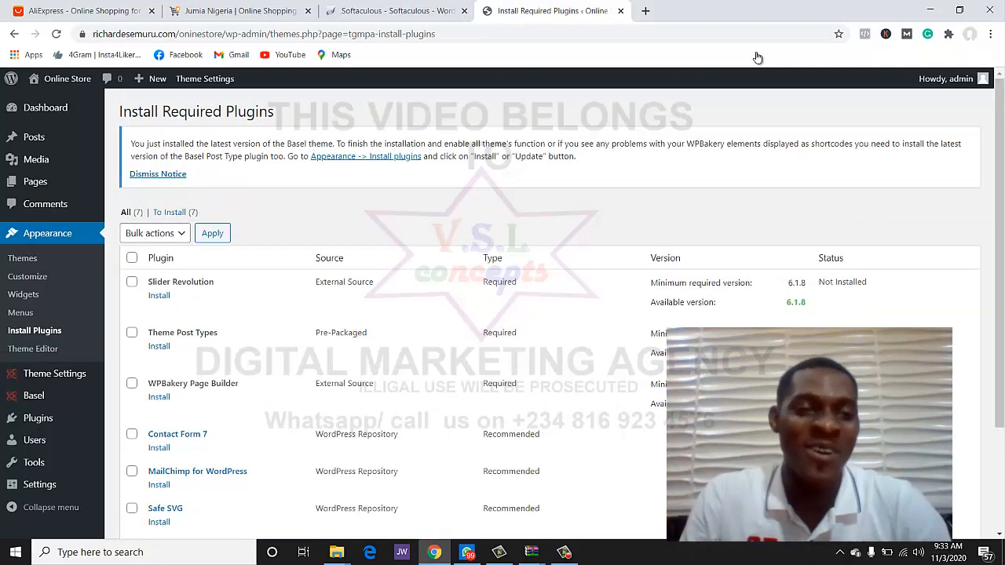
scroll(757, 58, down, 2)
scroll(757, 58, up, 1)
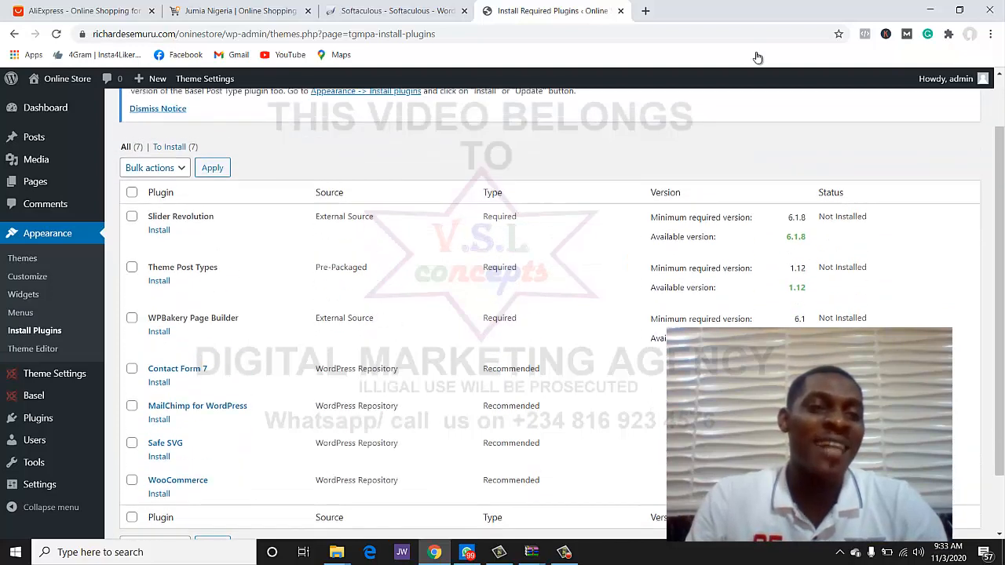
click(131, 192)
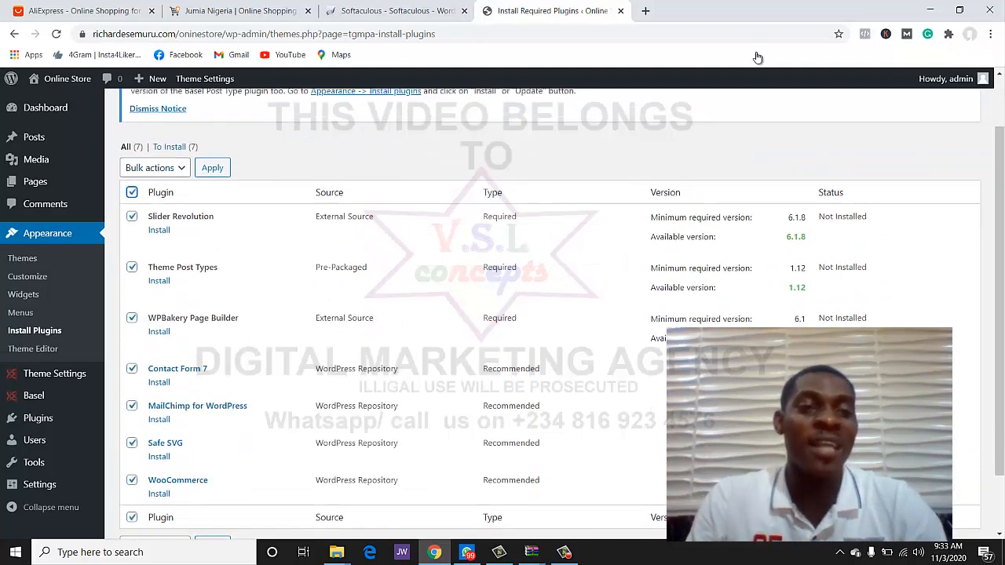
click(155, 168)
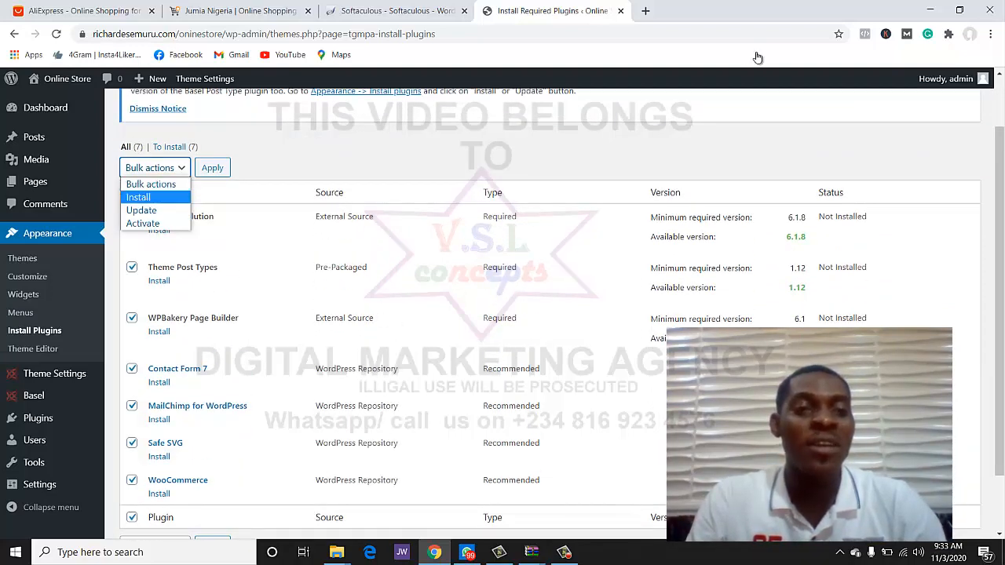
click(139, 197)
click(212, 167)
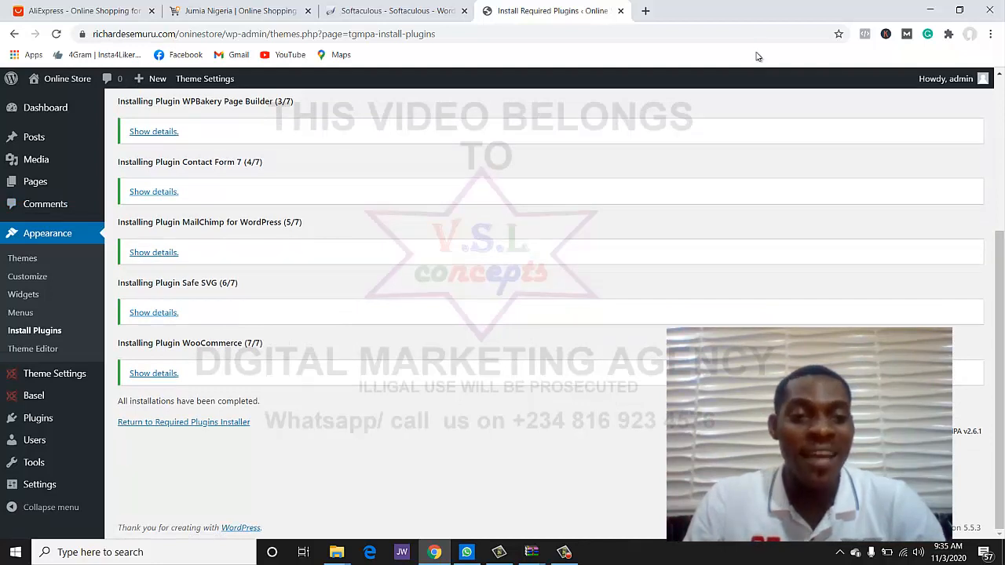
- Back on Install Required Plugins, bulk-activate all checked Basel plugins
click(183, 422)
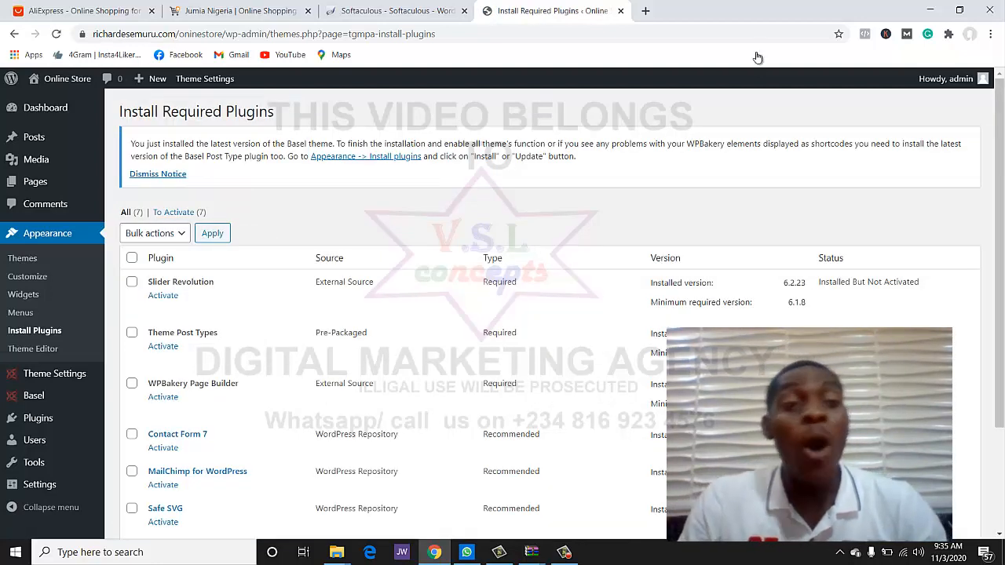
click(132, 257)
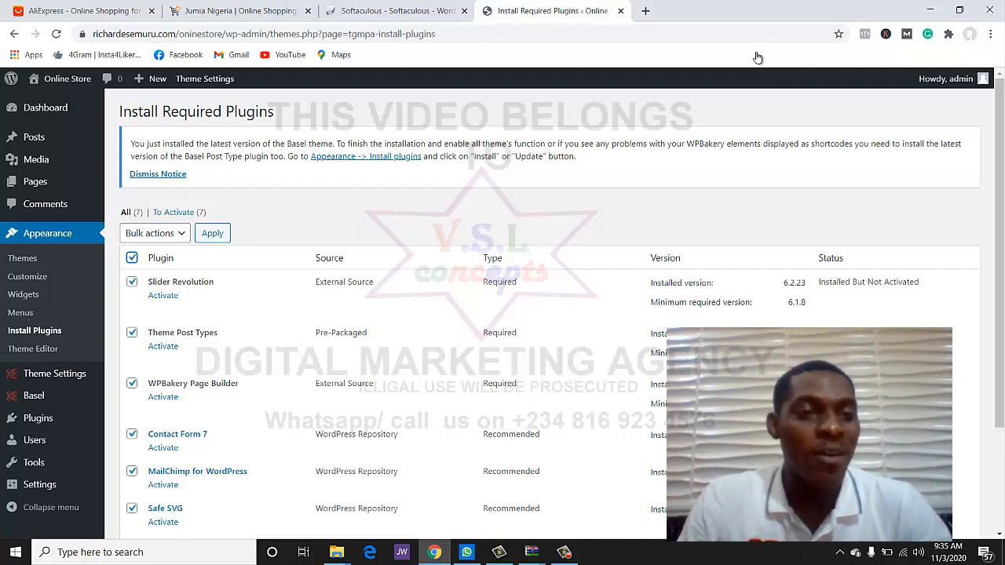
click(155, 233)
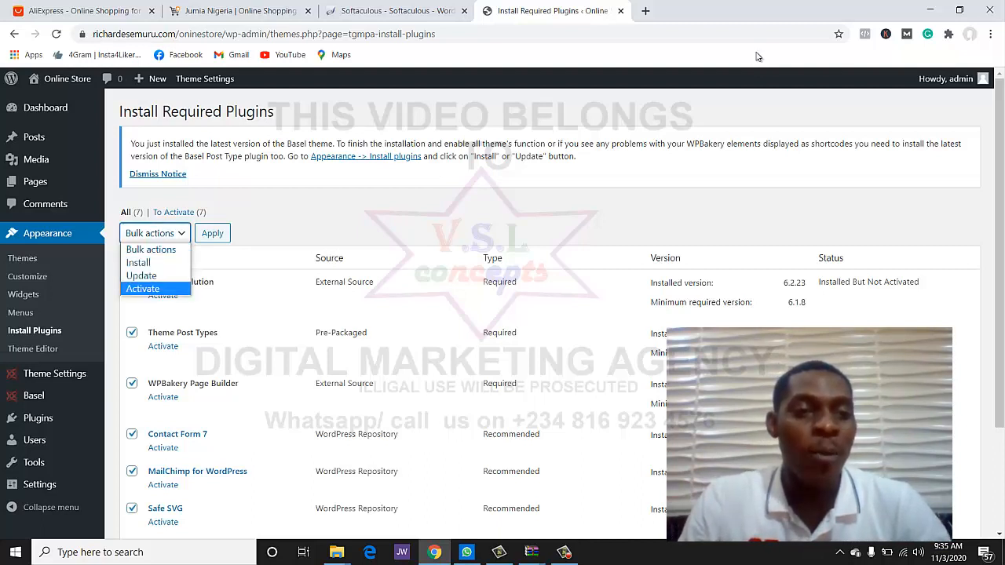
click(142, 288)
click(212, 233)
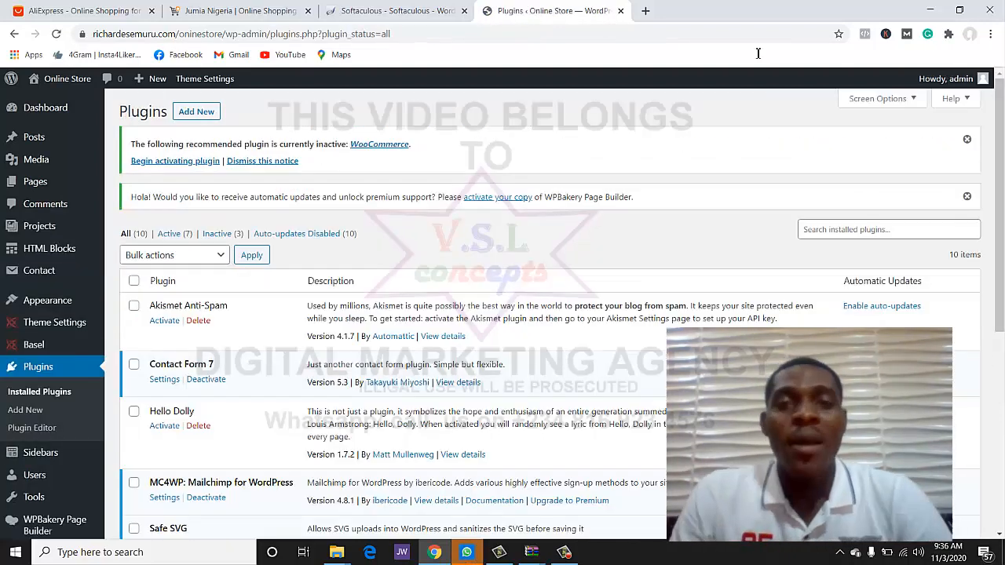
scroll(549, 314, down, 2)
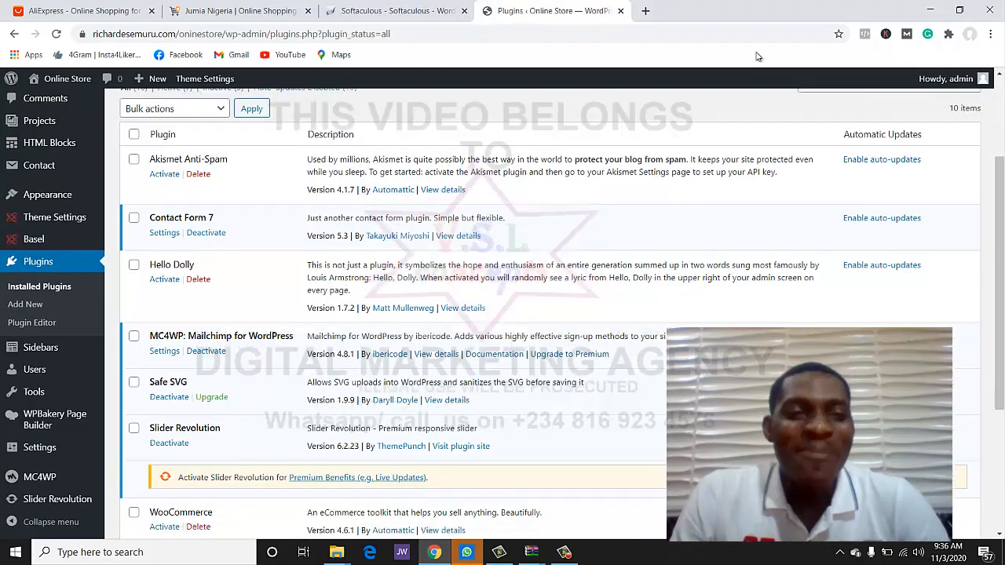
- Try activating WooCommerce, which fails on PHP 5.6.40, then return to the Softaculous tab
scroll(758, 56, down, 3)
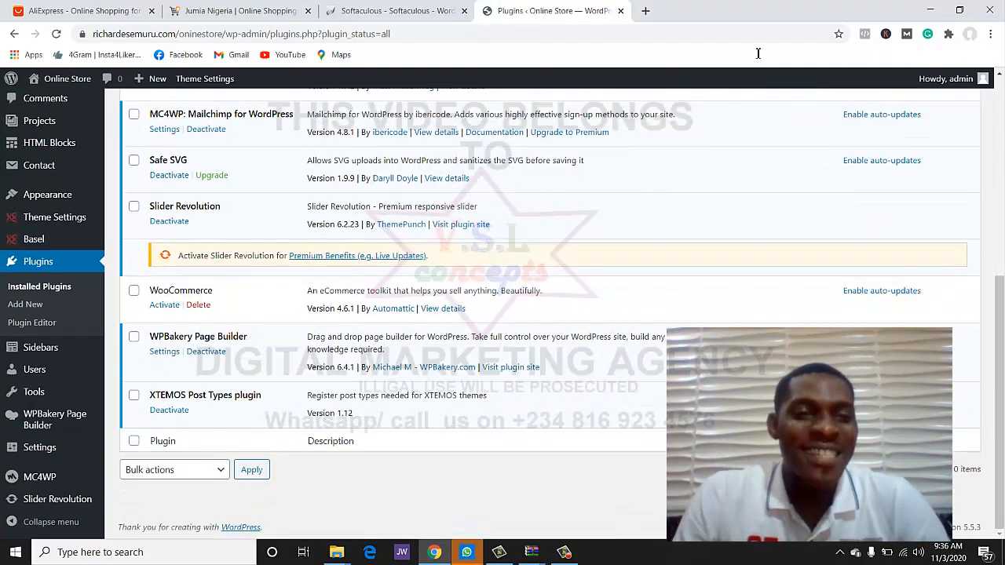
scroll(758, 52, up, 3)
scroll(757, 53, down, 3)
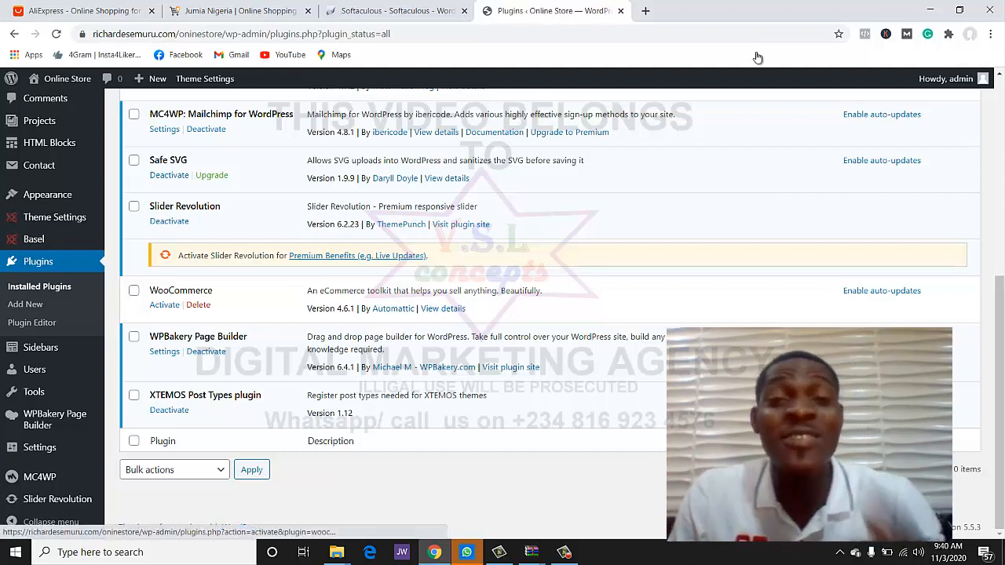
click(164, 305)
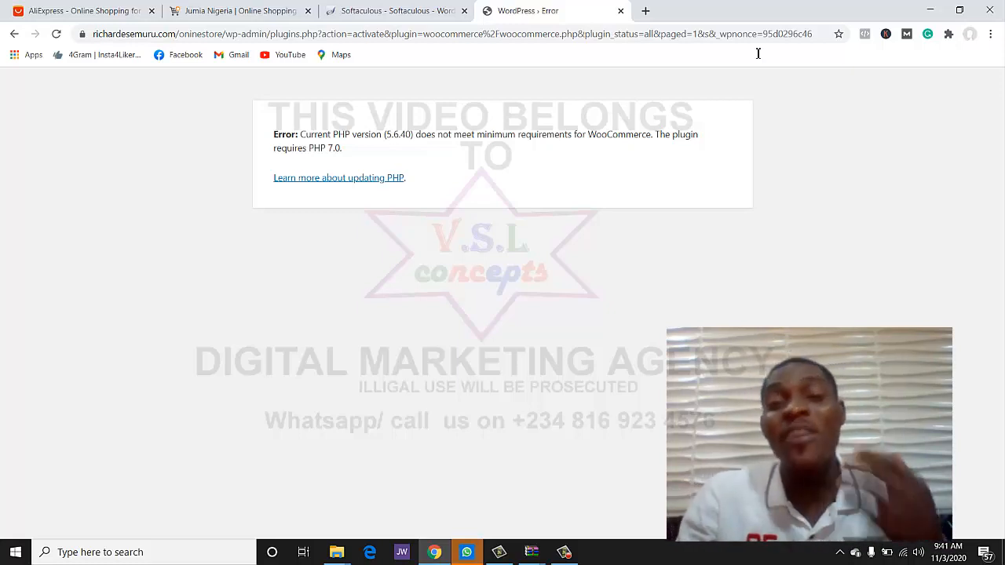
key(ctrl+shift+Tab)
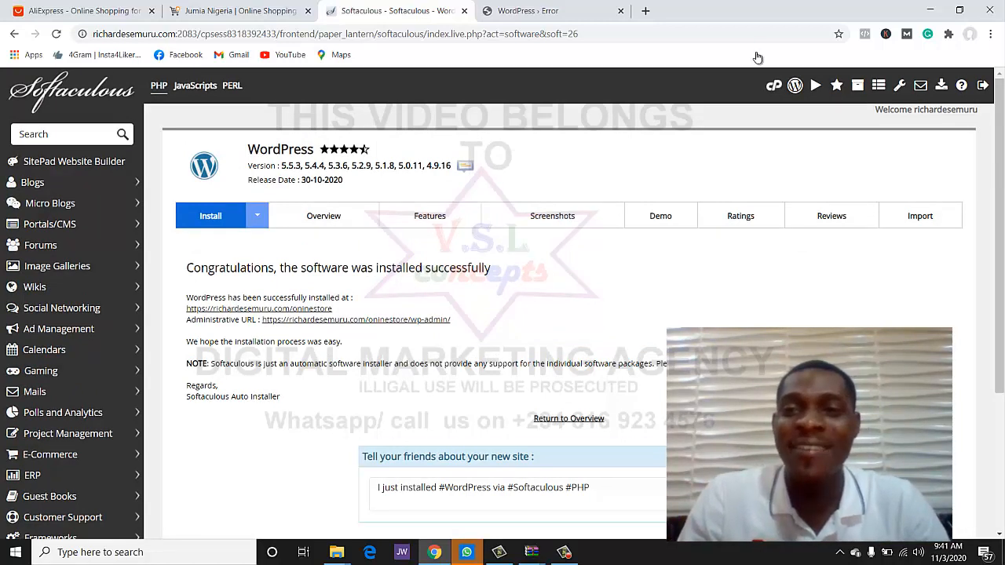
- Reload cPanel and open MultiPHP Manager from the Software section
key(F5)
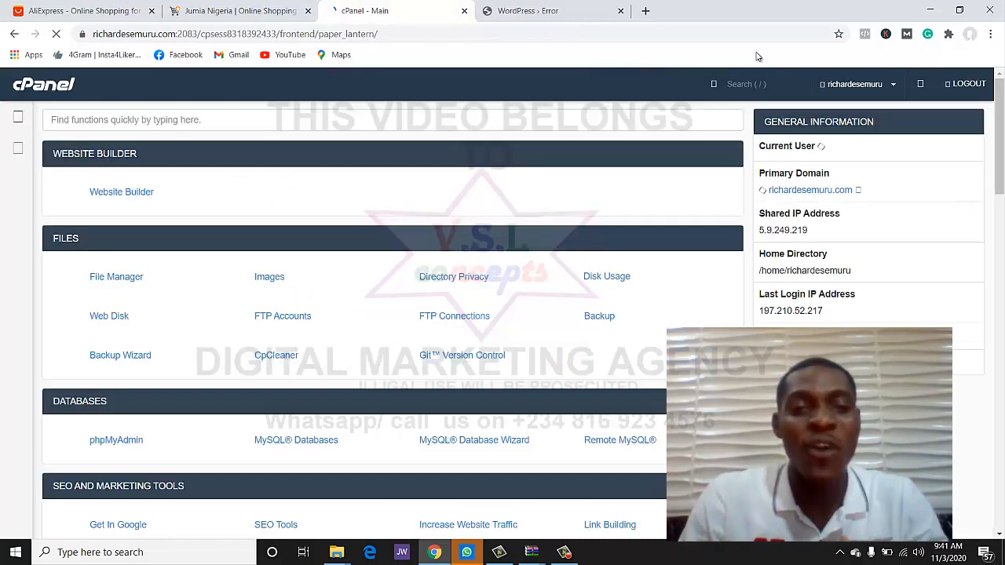
scroll(757, 58, down, 4)
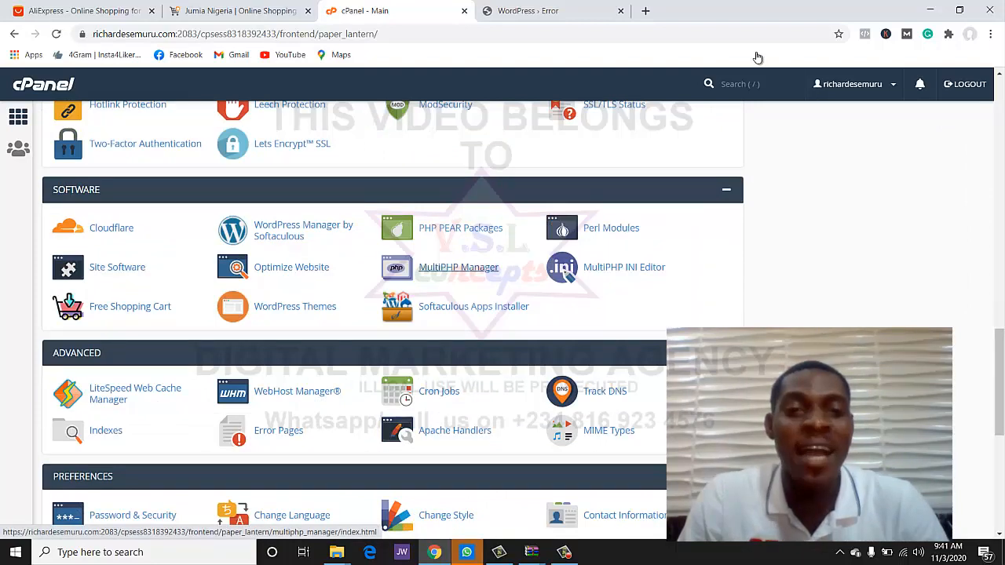
click(458, 268)
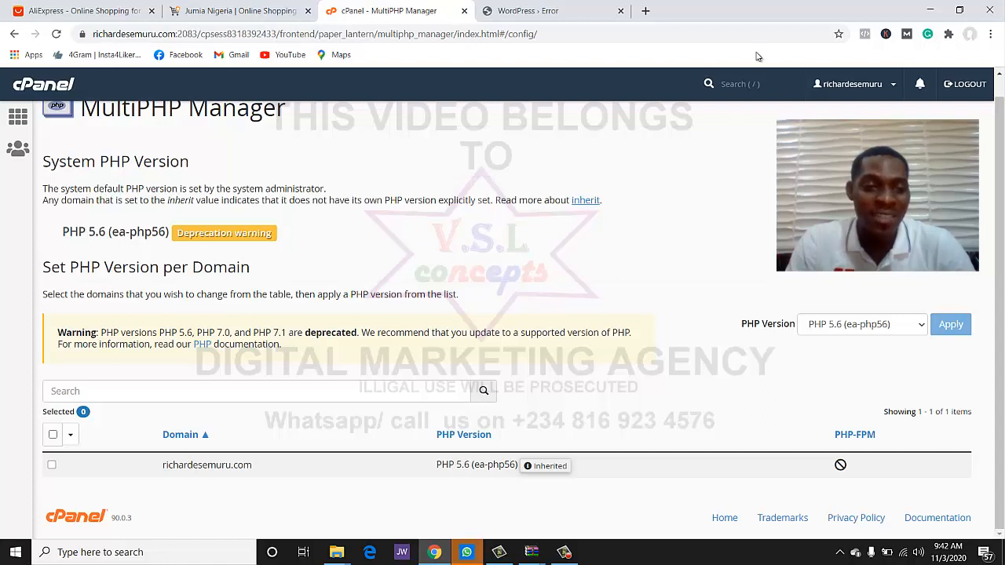
- Set the domain to PHP 7.4 (ea-php74) and return to the WordPress tab
key(space)
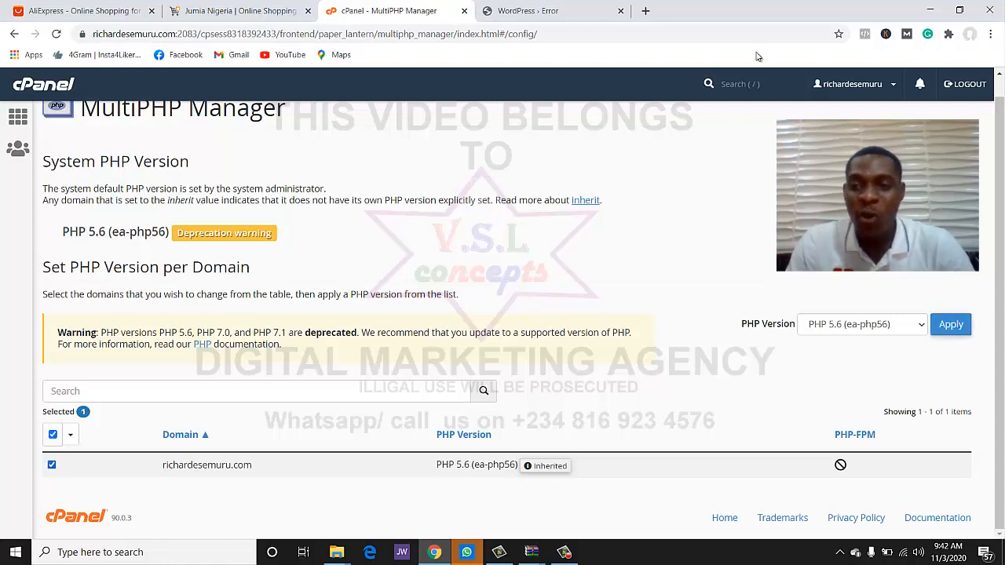
key(space)
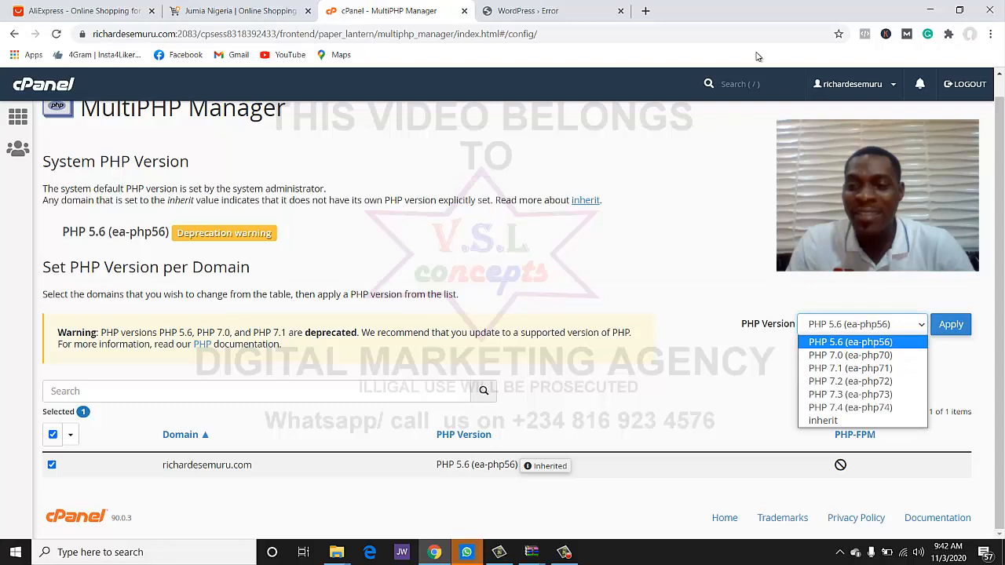
key(Down)
key(Down)
key(Down)
key(Down)
key(Down)
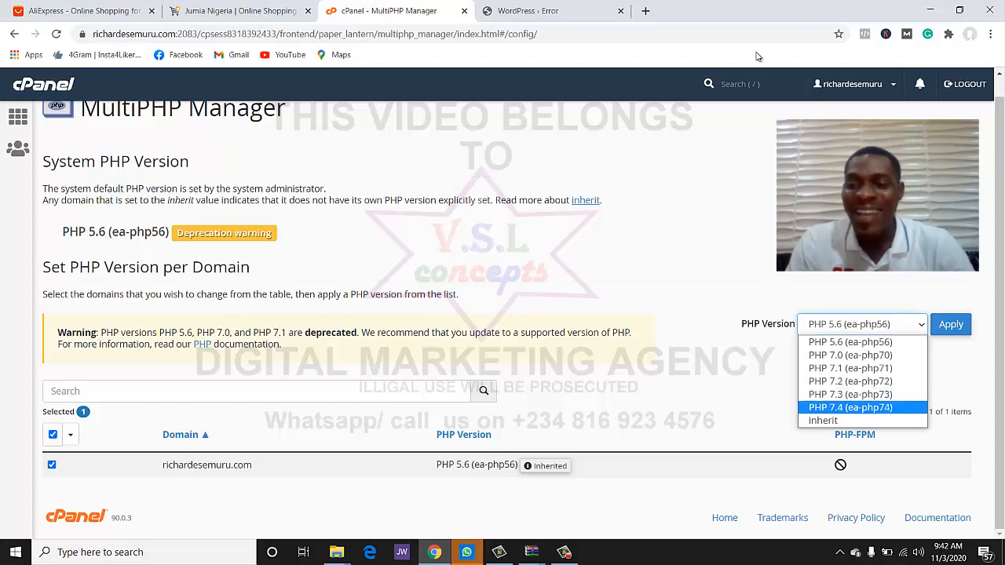
key(Return)
key(Tab)
key(Return)
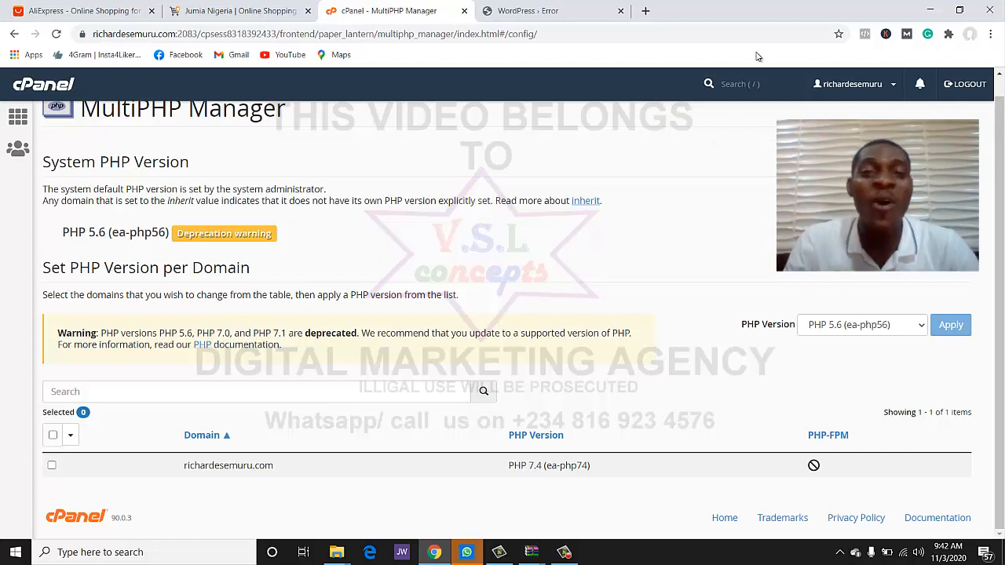
key(ctrl+Tab)
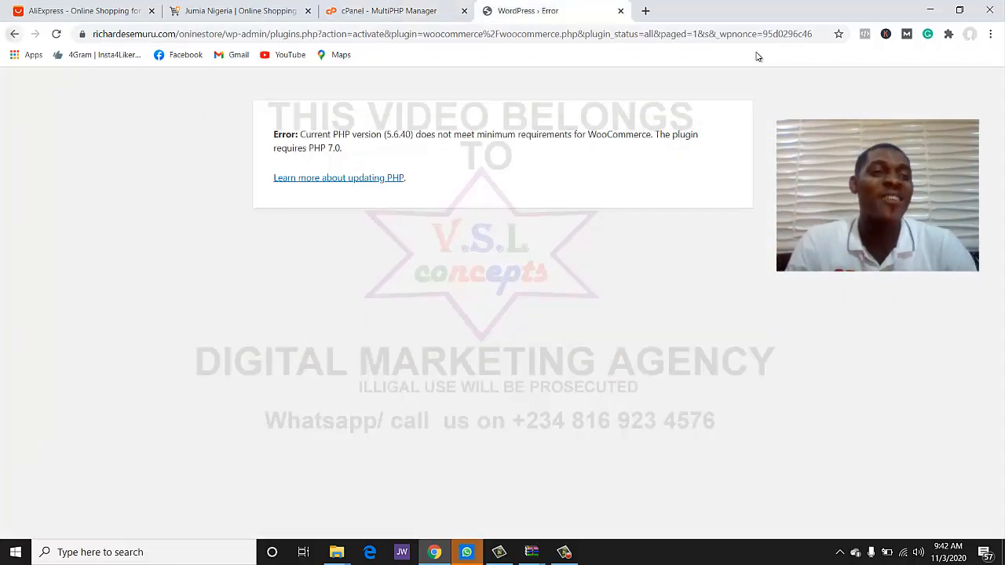
- Activate the WooCommerce plugin from the Plugins list
key(alt+Left)
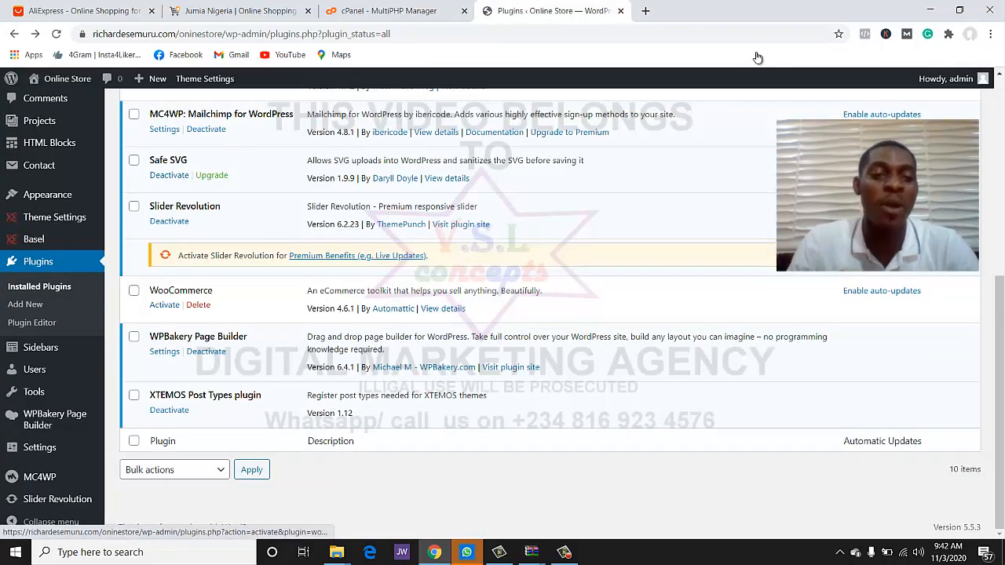
click(164, 304)
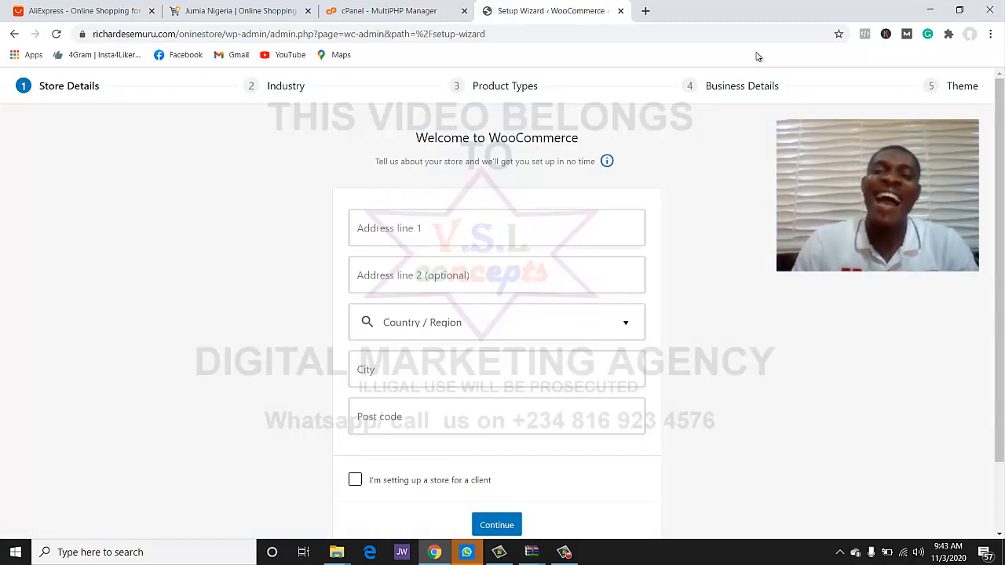
scroll(758, 56, down, 2)
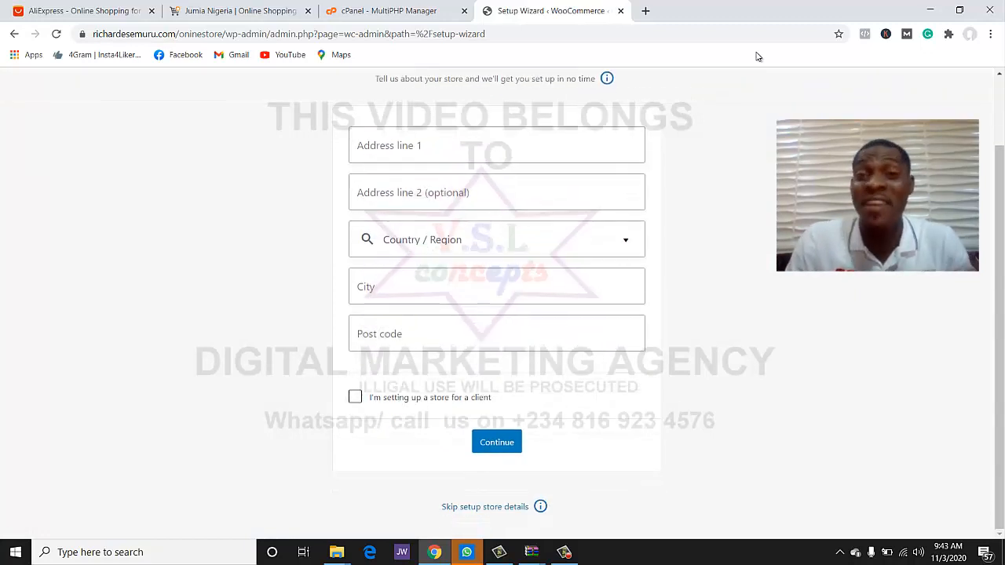
scroll(758, 56, up, 2)
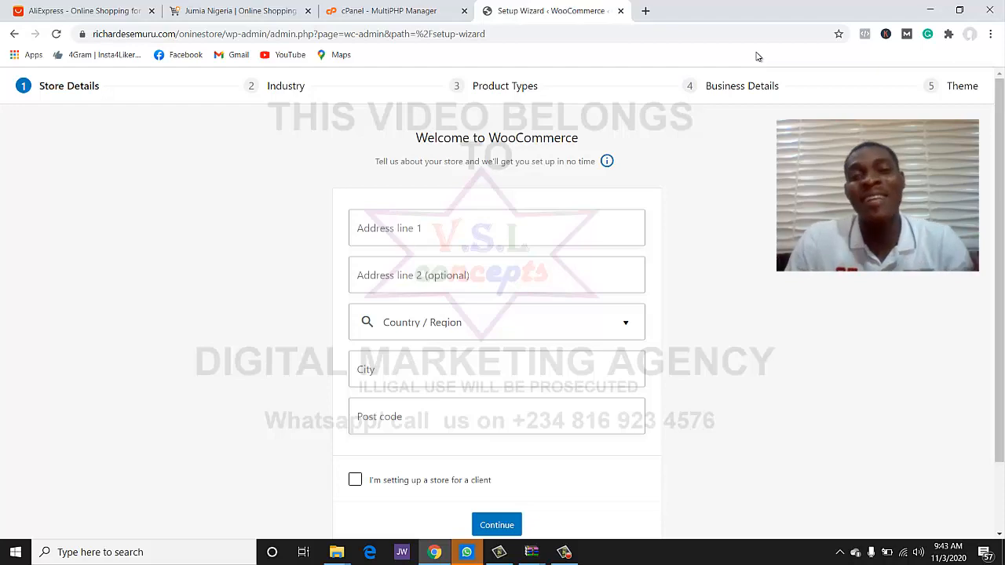
scroll(758, 57, down, 2)
scroll(758, 57, up, 2)
scroll(758, 56, down, 2)
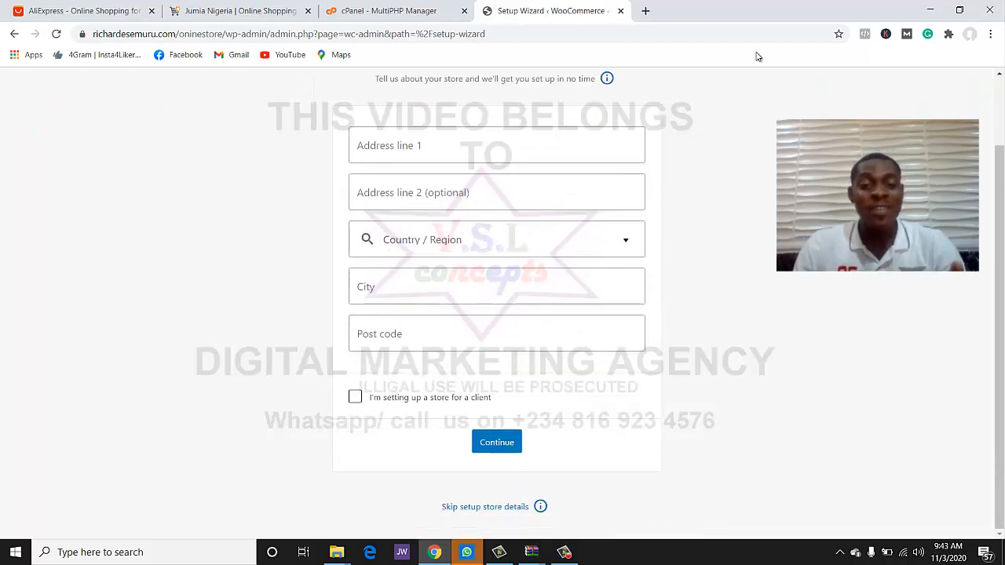
- Skip the store details and opt in with 'Yes, count me in!' to continue
click(485, 507)
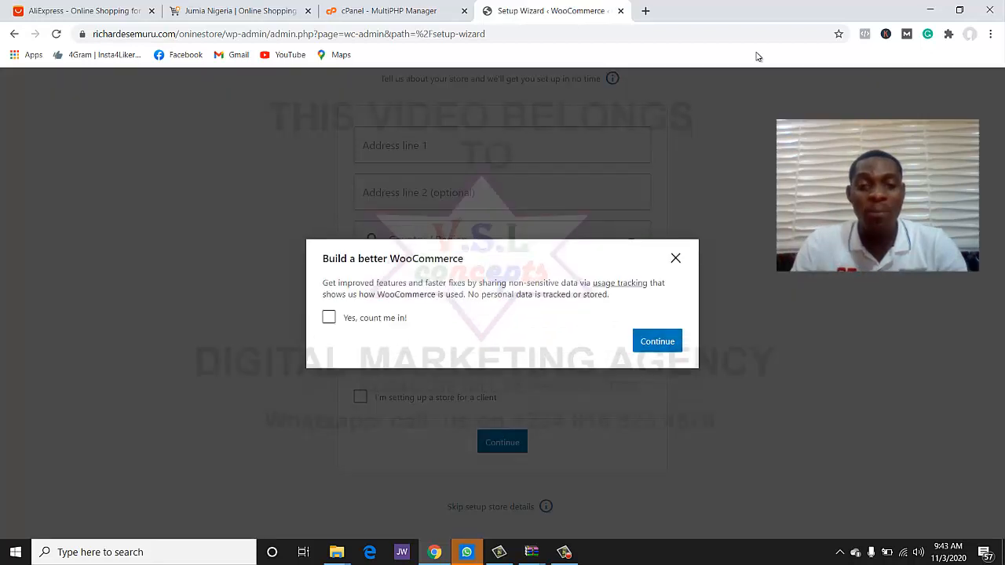
click(329, 317)
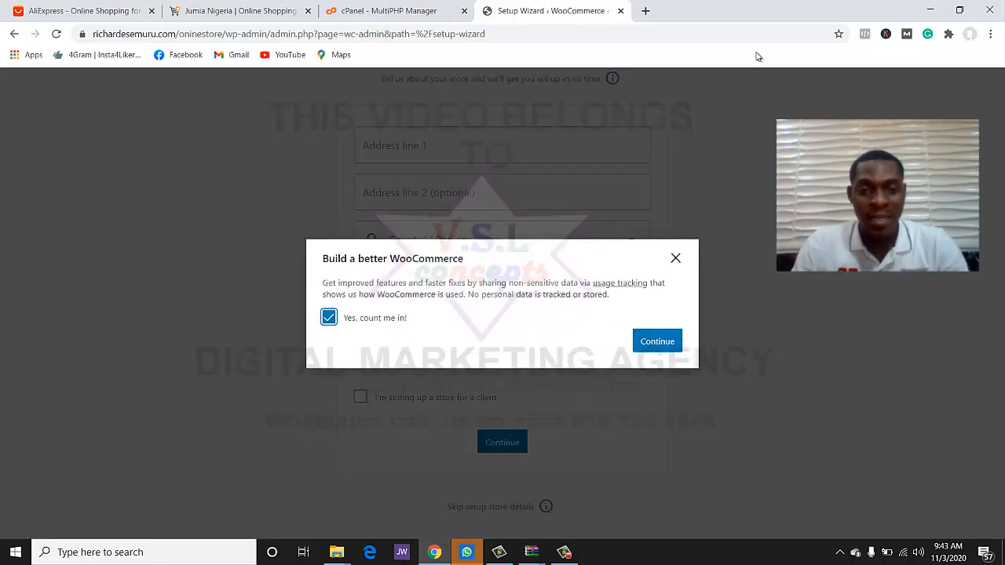
click(657, 340)
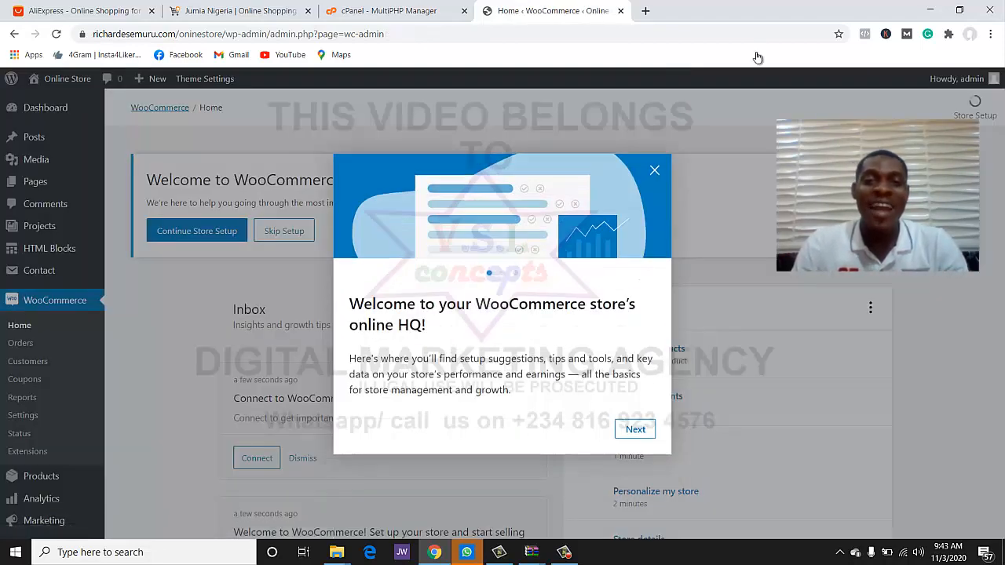
- Dismiss the WooCommerce welcome popup and bring up the Basel submenu in the sidebar
click(654, 170)
scroll(549, 314, down, 1)
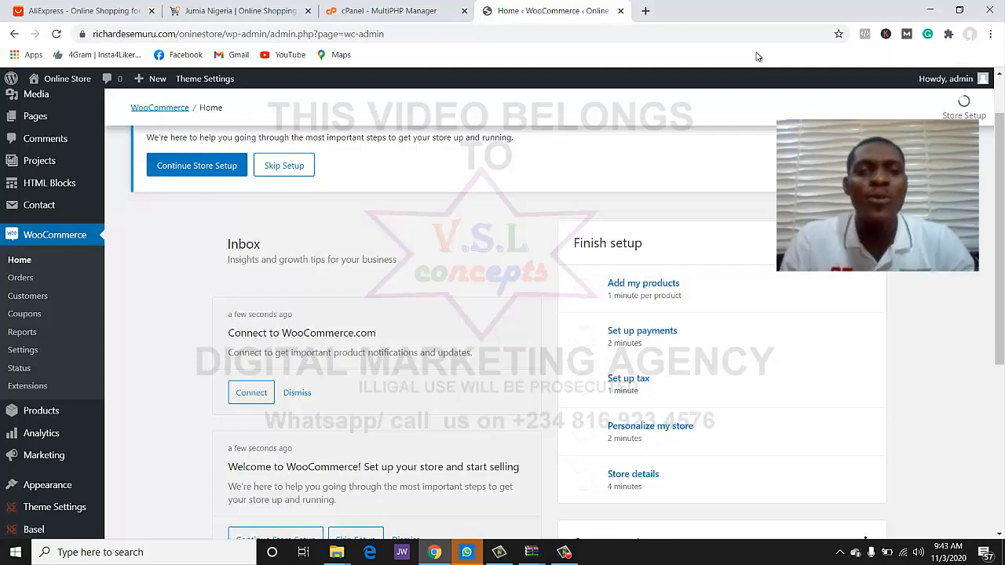
scroll(47, 330, down, 3)
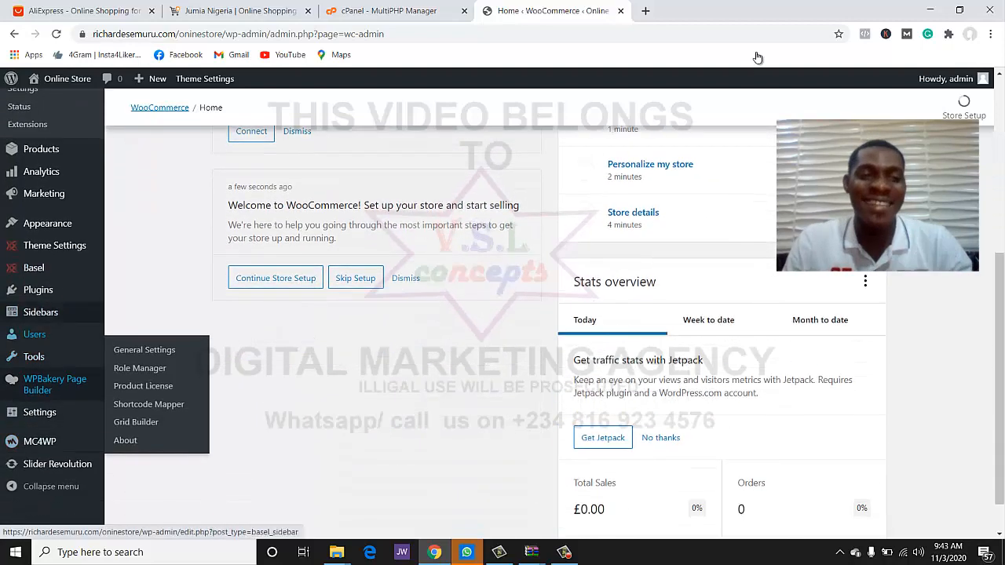
mouse_move(34, 268)
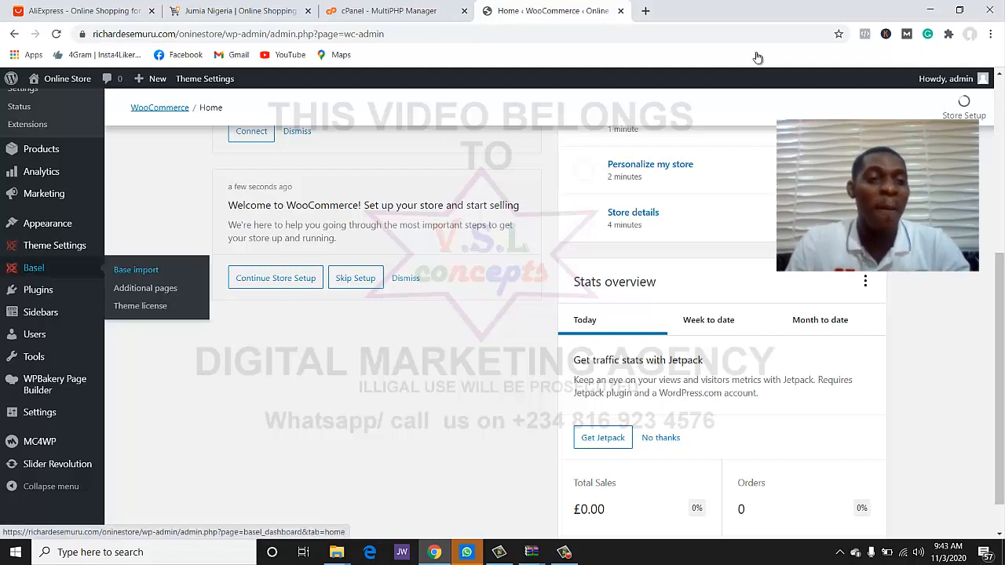
- Import the Basel base data with 'Include all pages and versions' kept ticked
click(136, 269)
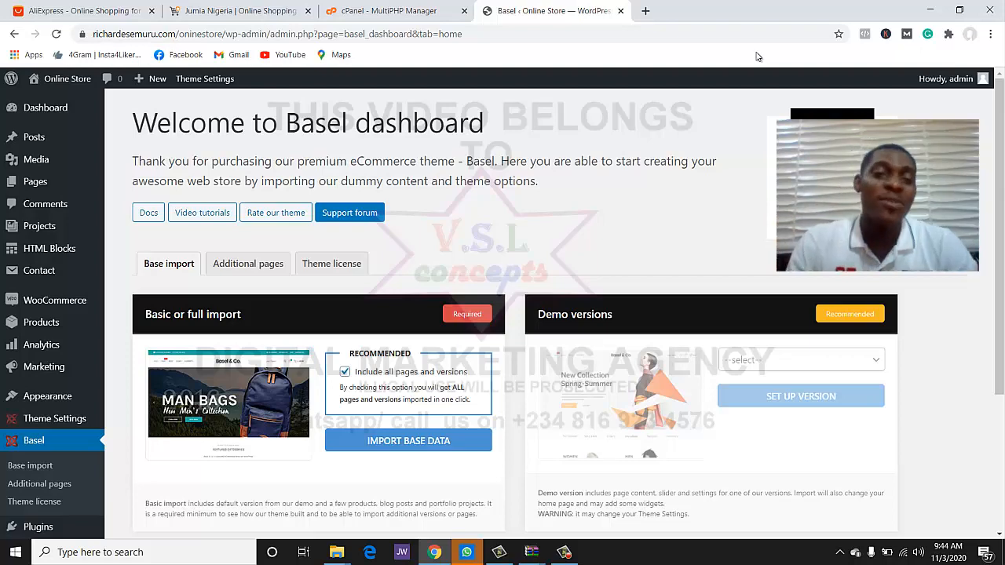
scroll(757, 57, down, 3)
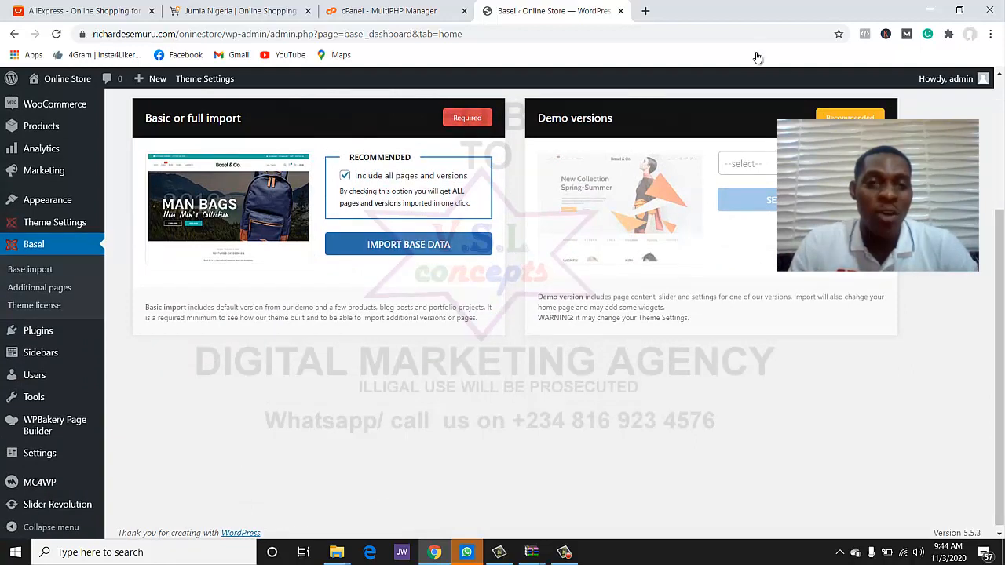
click(408, 244)
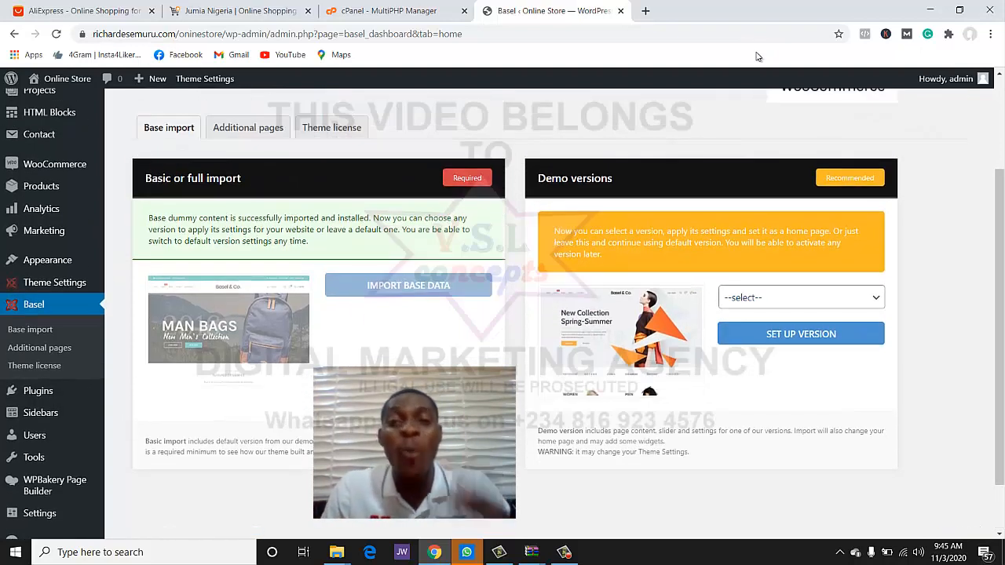
- Set up the 'Games' demo version from the Demo versions dropdown
click(800, 298)
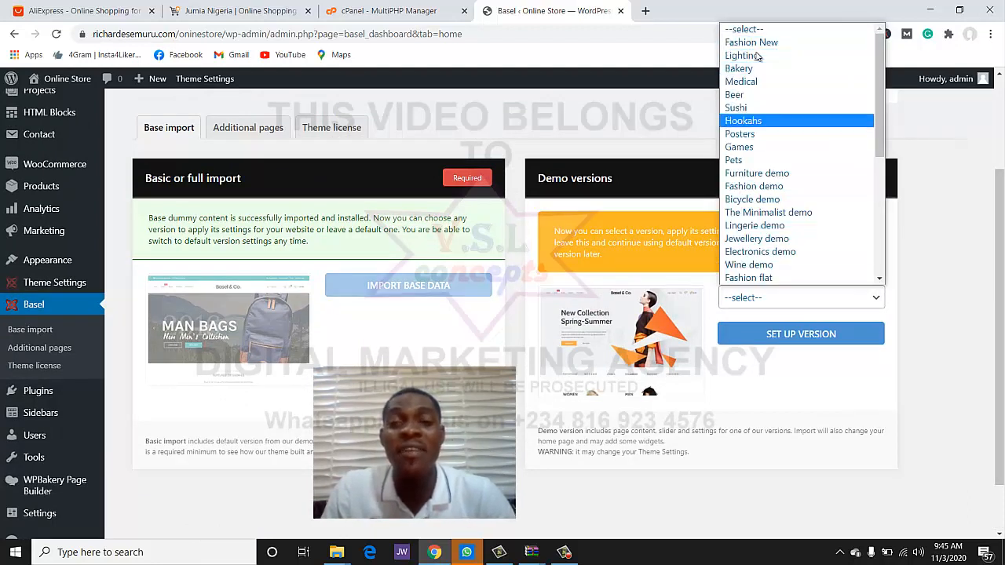
scroll(757, 56, down, 5)
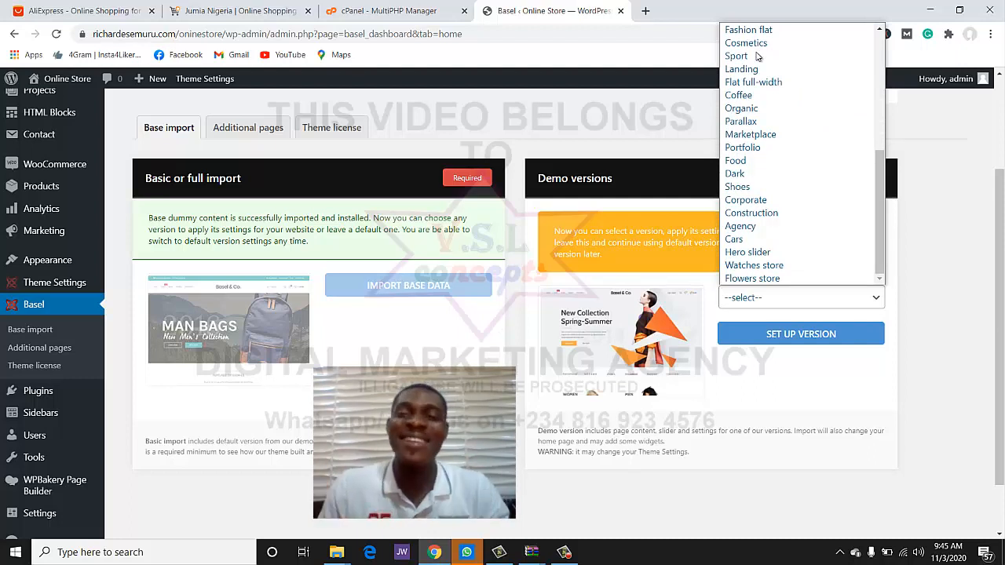
scroll(757, 57, up, 5)
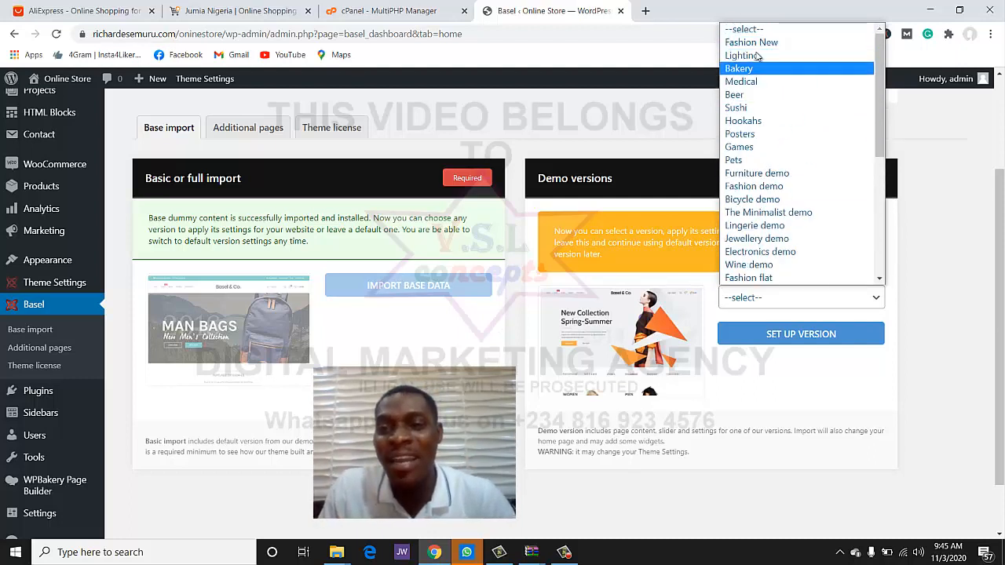
key(Down)
key(Return)
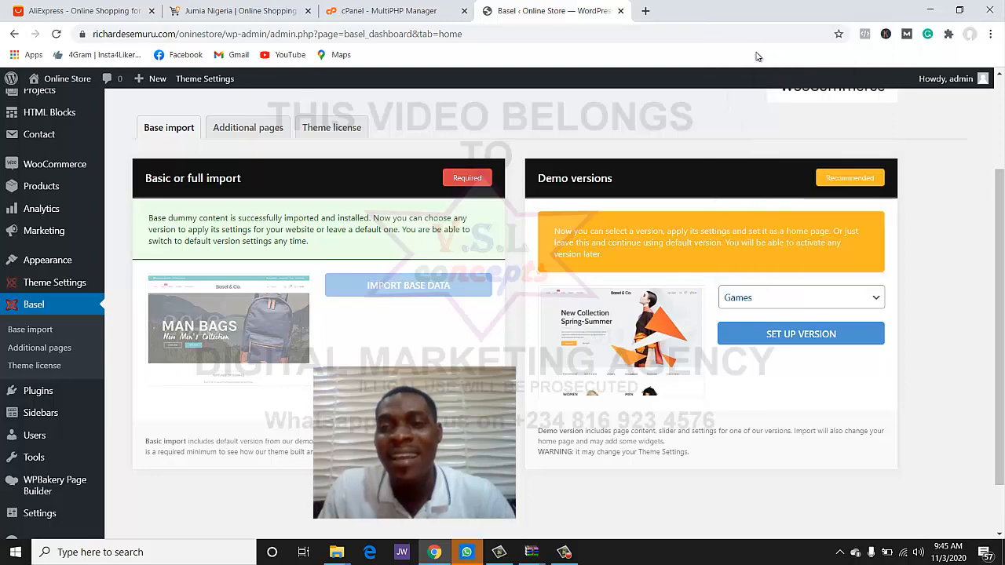
click(800, 334)
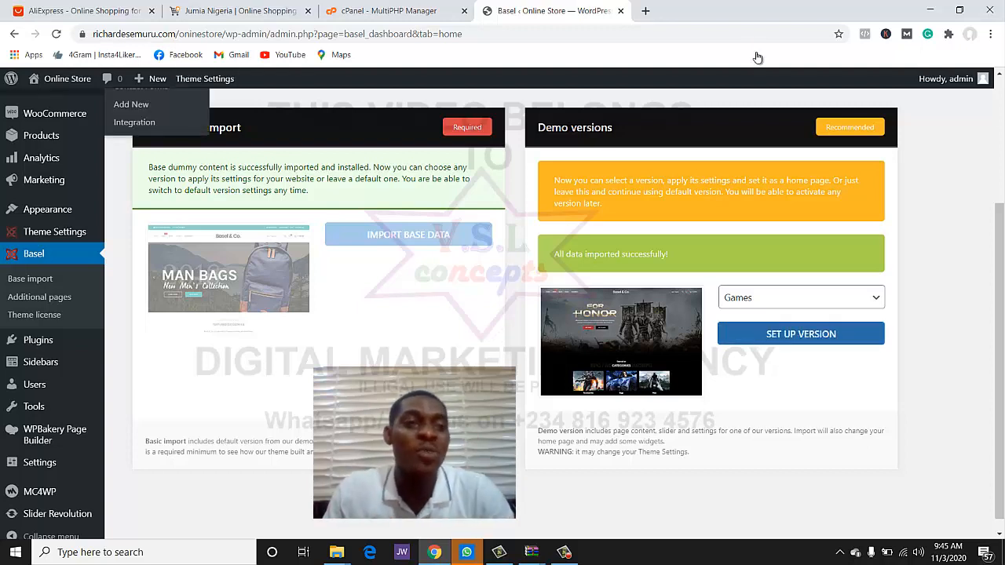
- Open the live site from Visit Site in a new tab
mouse_move(66, 78)
right_click(58, 98)
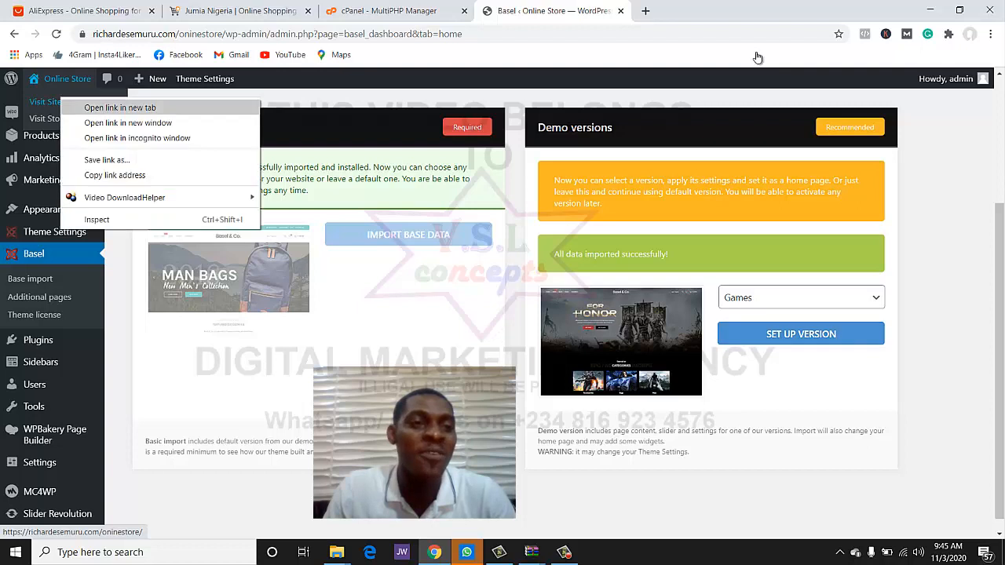
click(98, 105)
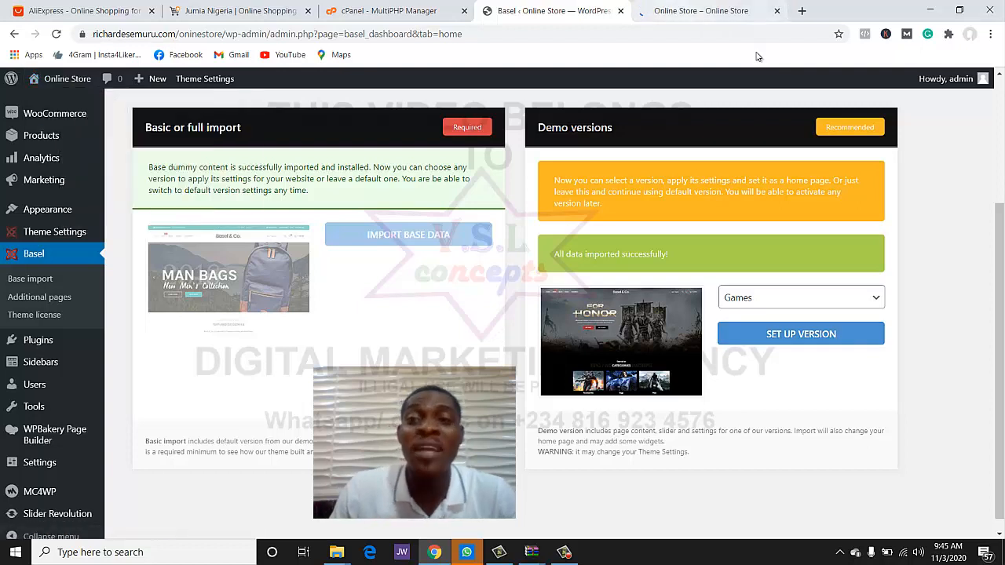
- Close the storefront's newsletter popup, review the Games demo, and return to the Basel admin tab
click(701, 11)
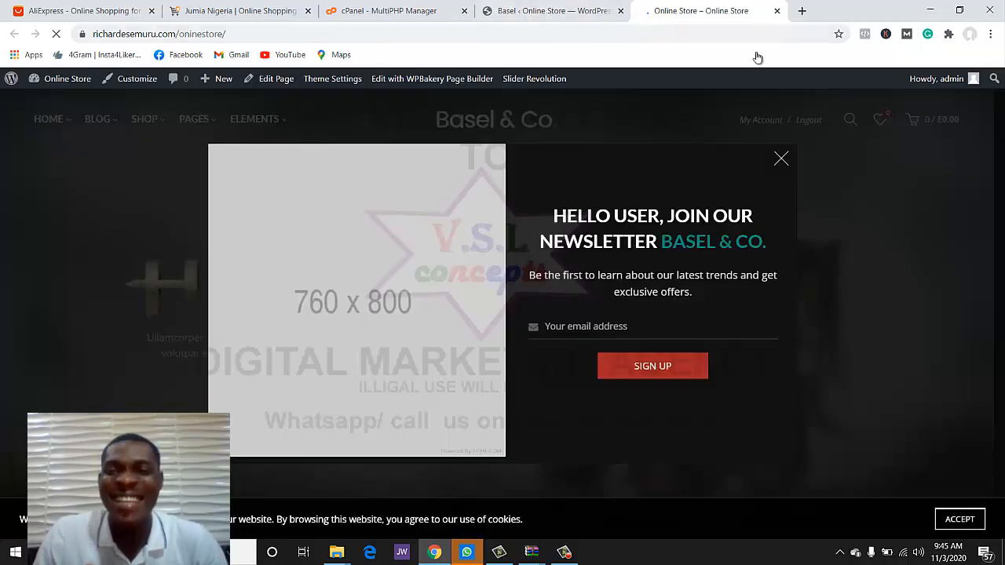
click(780, 159)
scroll(781, 158, down, 10)
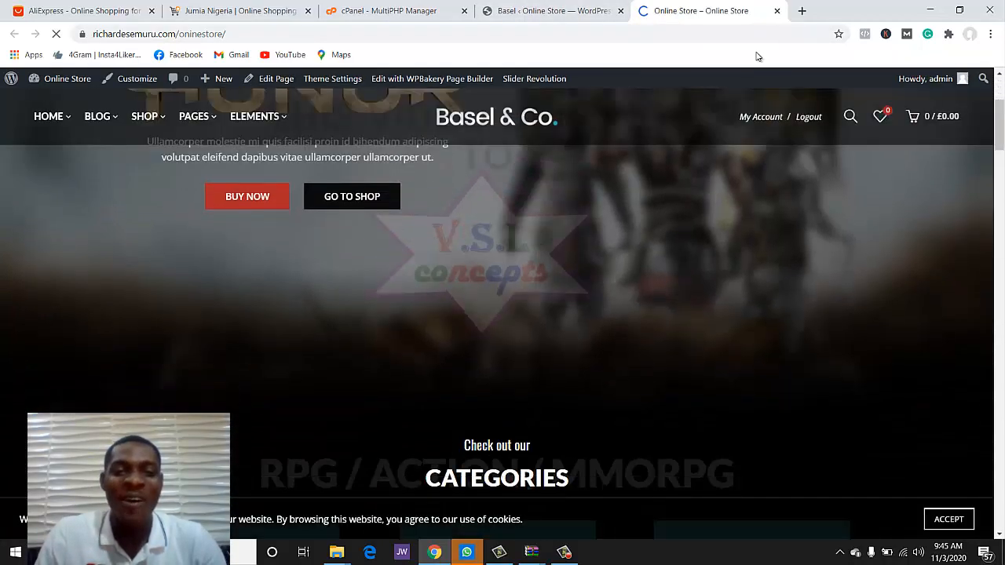
scroll(757, 56, down, 12)
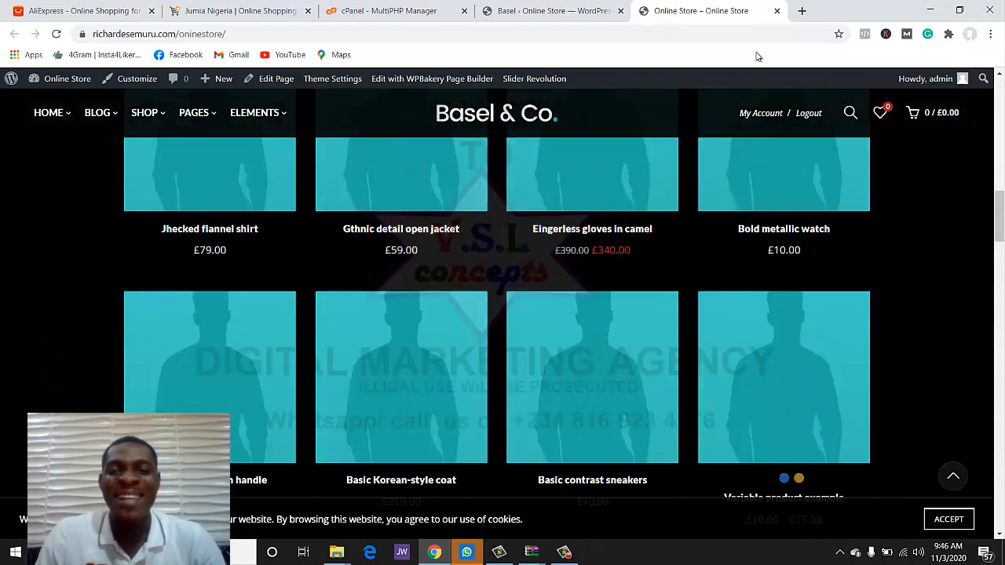
scroll(758, 57, up, 2)
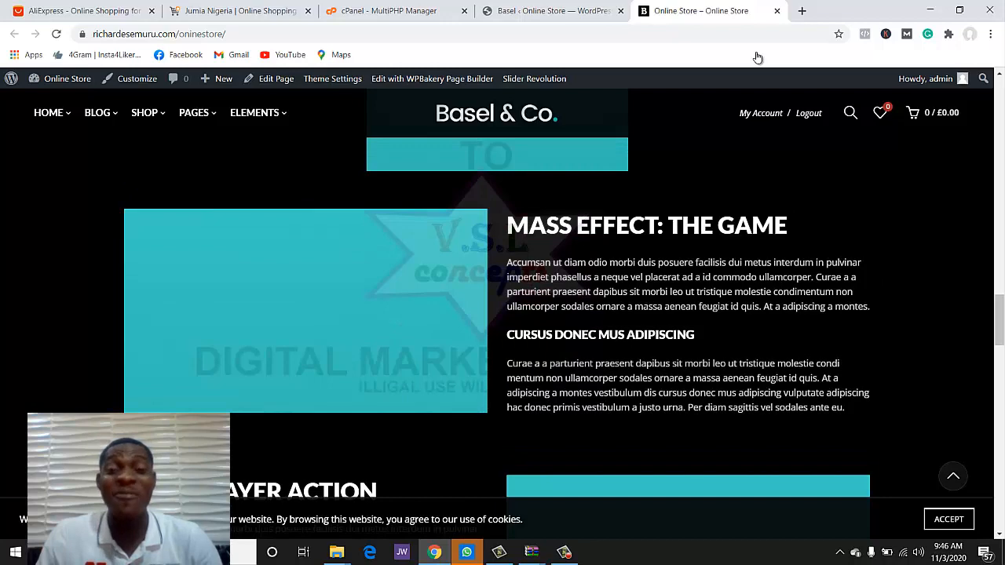
scroll(758, 57, down, 3)
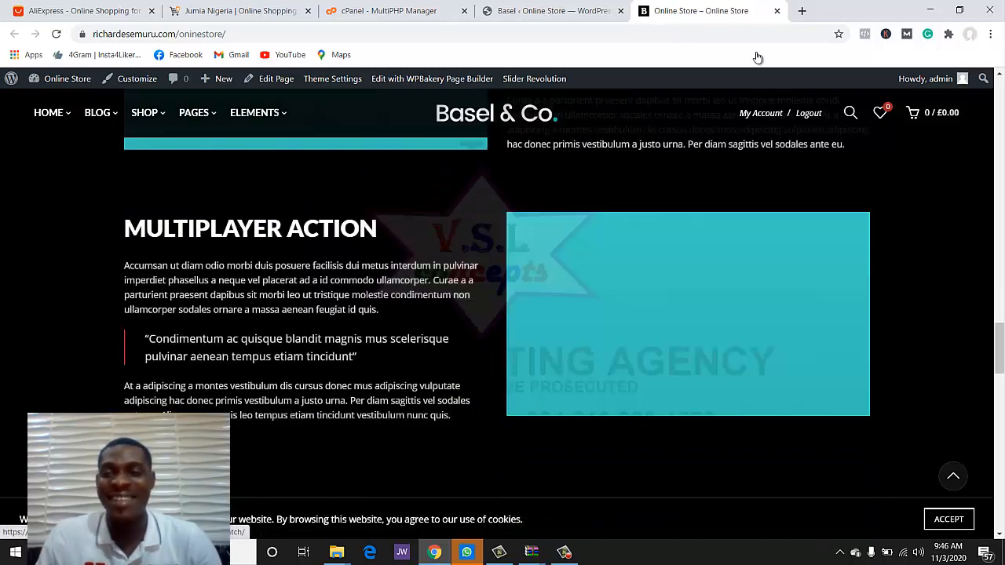
scroll(757, 56, down, 3)
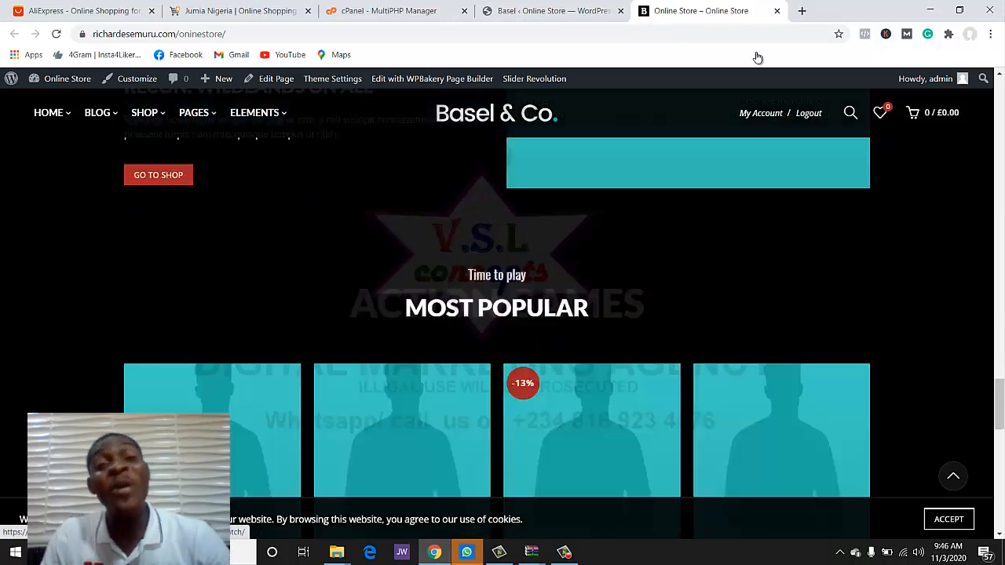
scroll(758, 56, up, 12)
scroll(758, 56, up, 6)
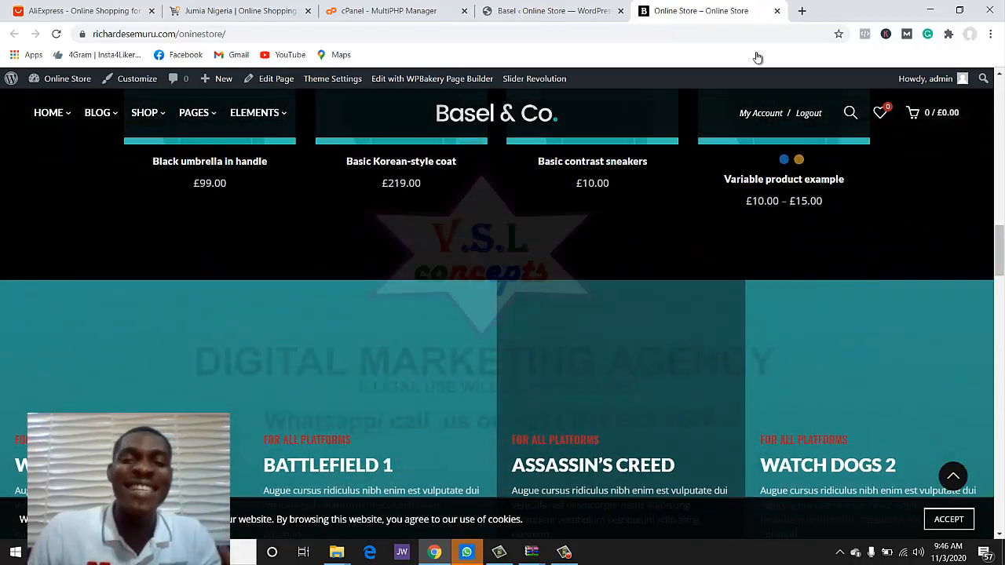
scroll(758, 56, up, 3)
scroll(758, 56, up, 8)
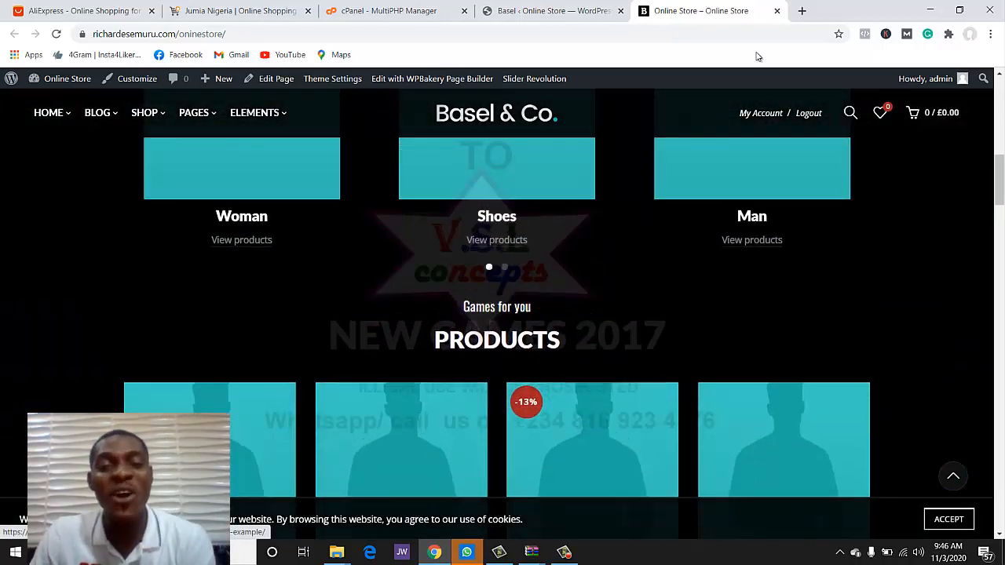
scroll(757, 56, up, 1)
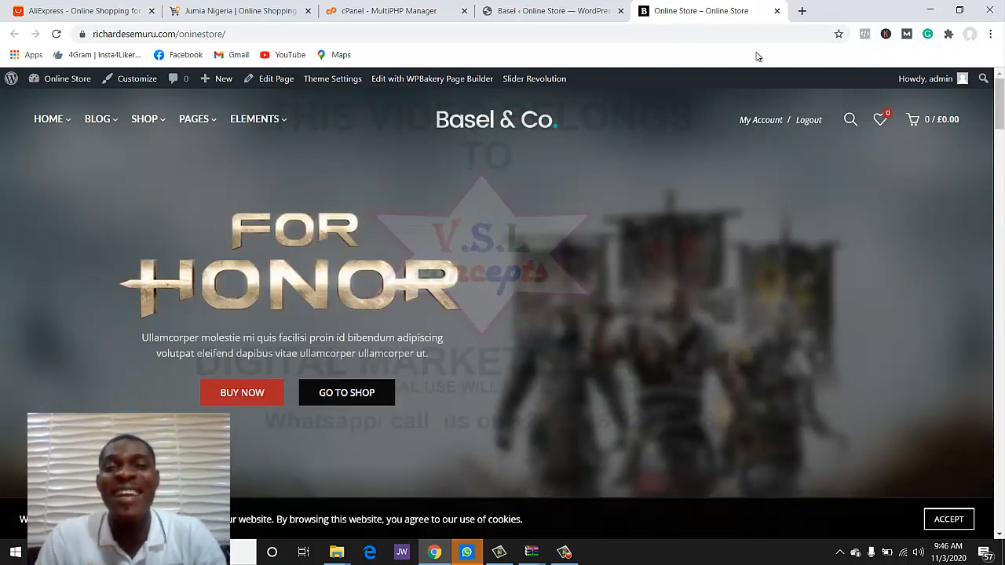
key(ctrl+shift+Tab)
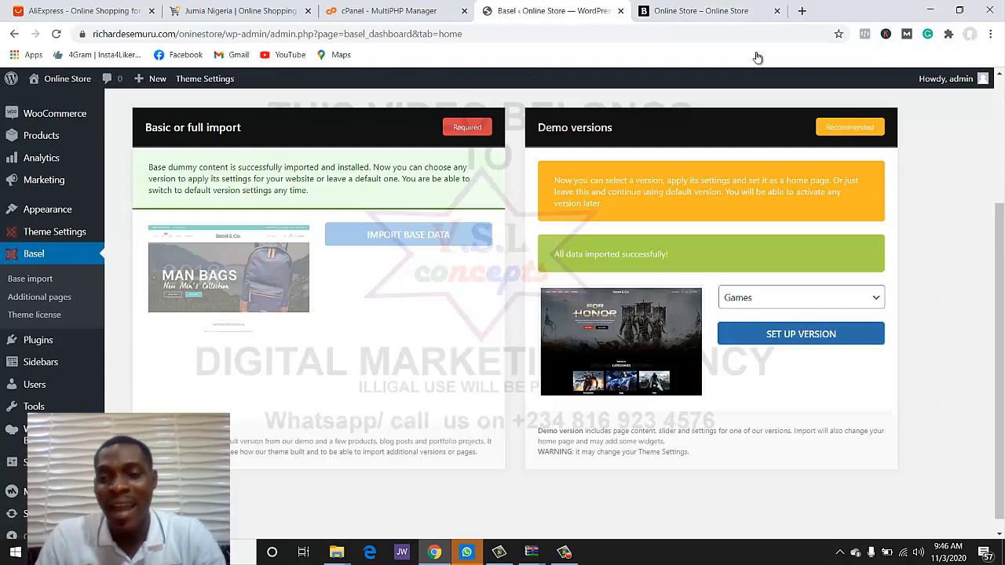
- Set up the 'Electronics demo' version, then switch to the Online Store tab
click(801, 297)
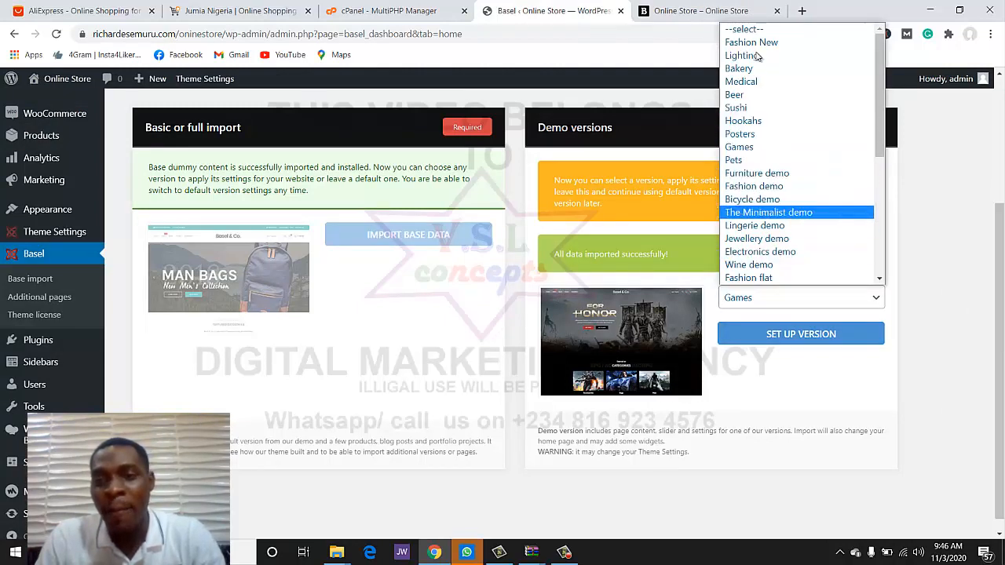
click(760, 252)
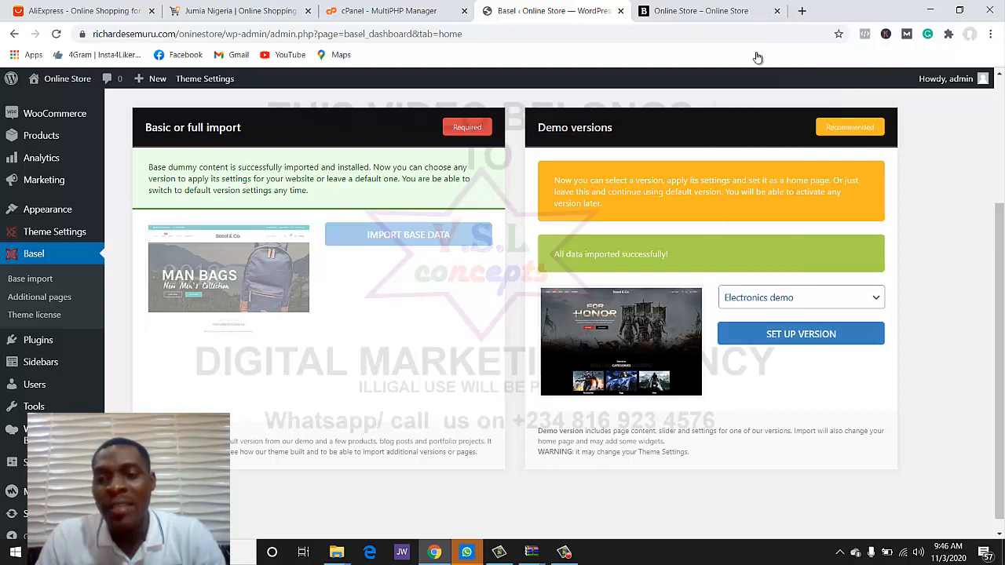
click(801, 334)
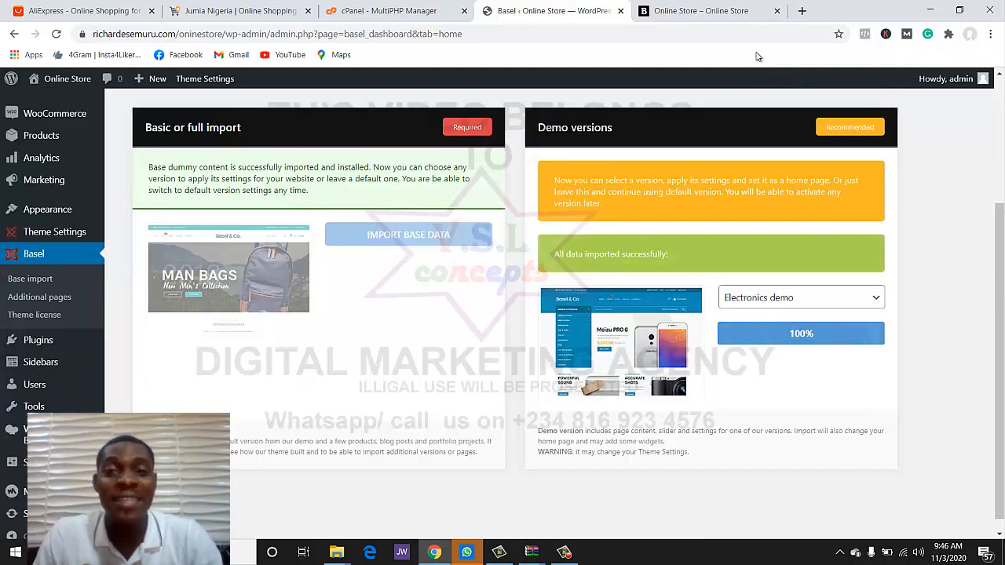
click(750, 11)
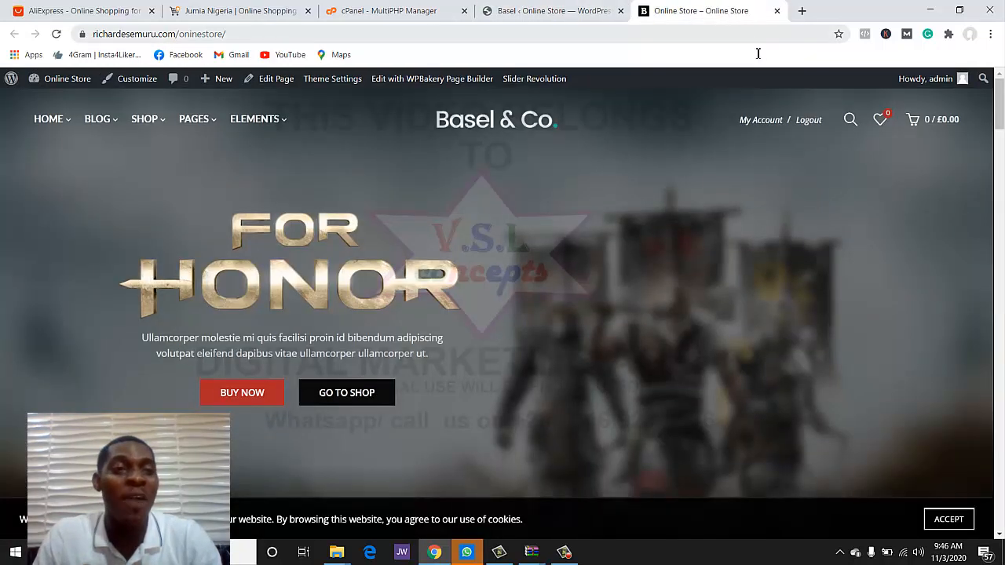
- Reload the storefront to view the Electronics layout, then switch to the Jumia Nigeria tab
key(F5)
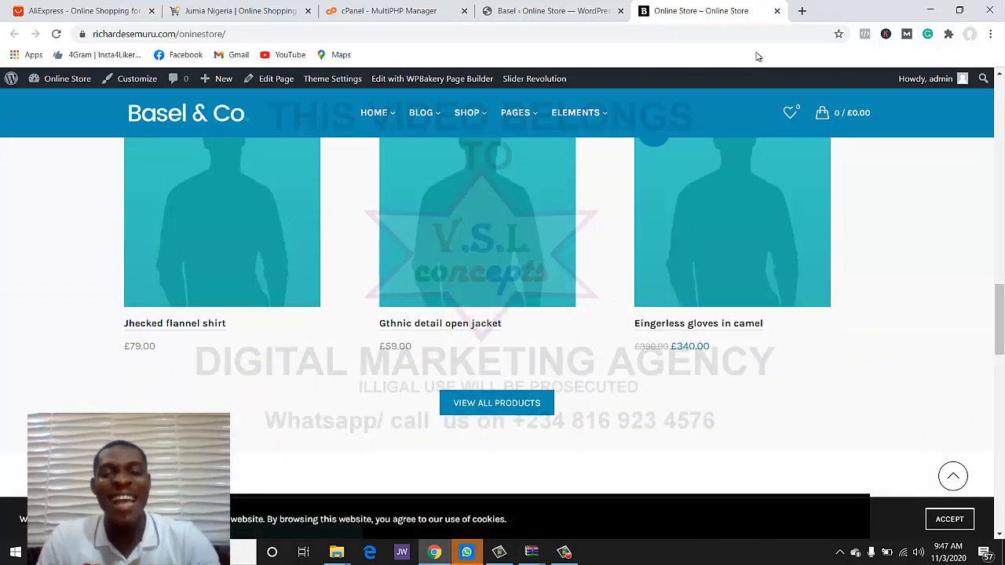
scroll(758, 56, down, 3)
scroll(758, 57, up, 8)
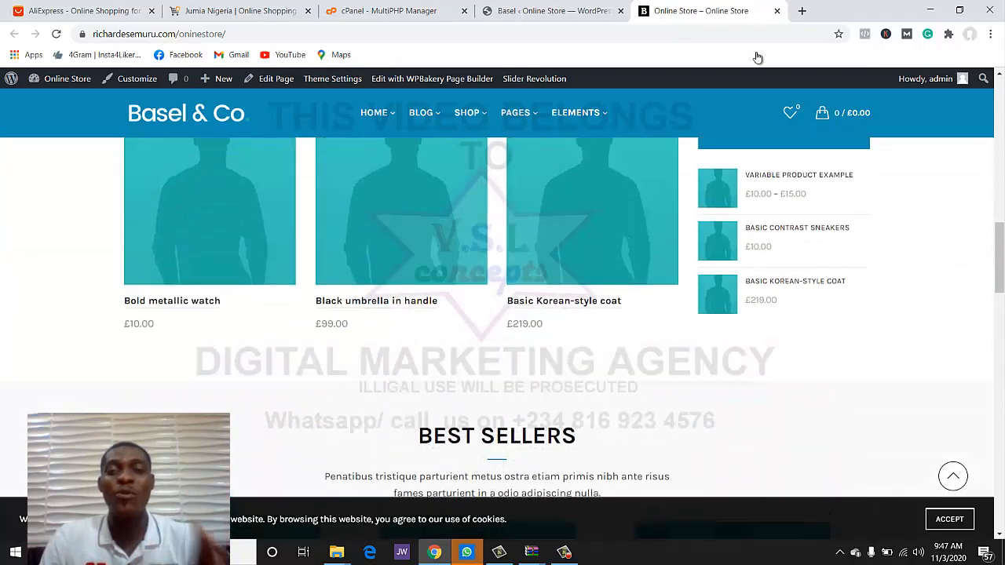
scroll(758, 57, up, 13)
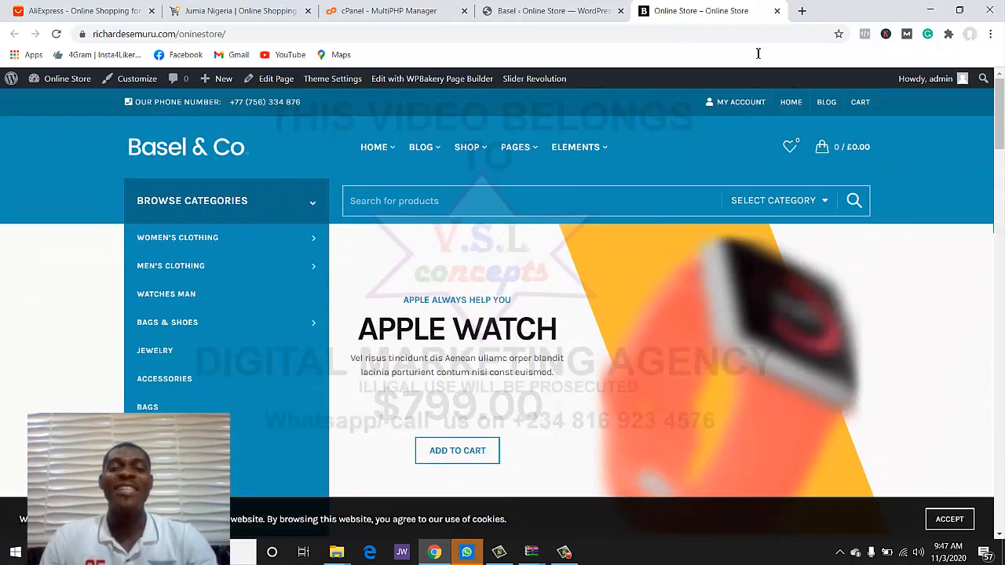
scroll(757, 57, down, 3)
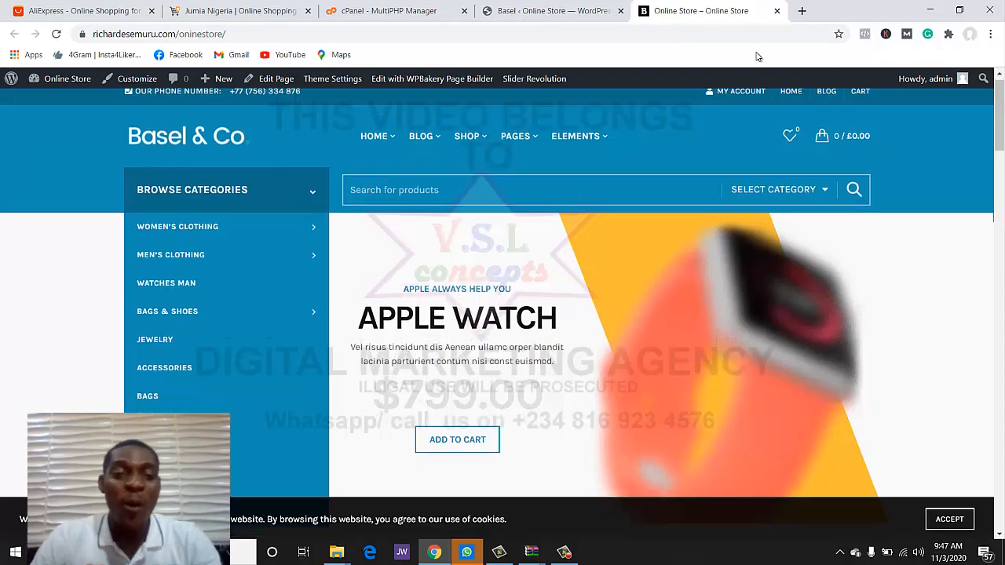
scroll(758, 57, up, 2)
key(ctrl+2)
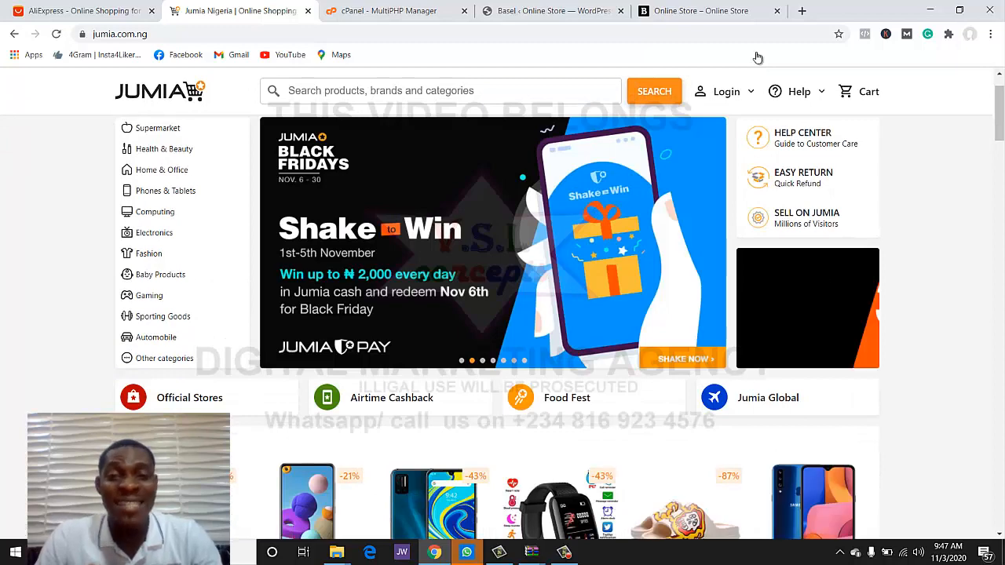
- Switch back to the Basel & Co storefront and scroll to the Our Products and Best Sellers grids
scroll(757, 57, down, 2)
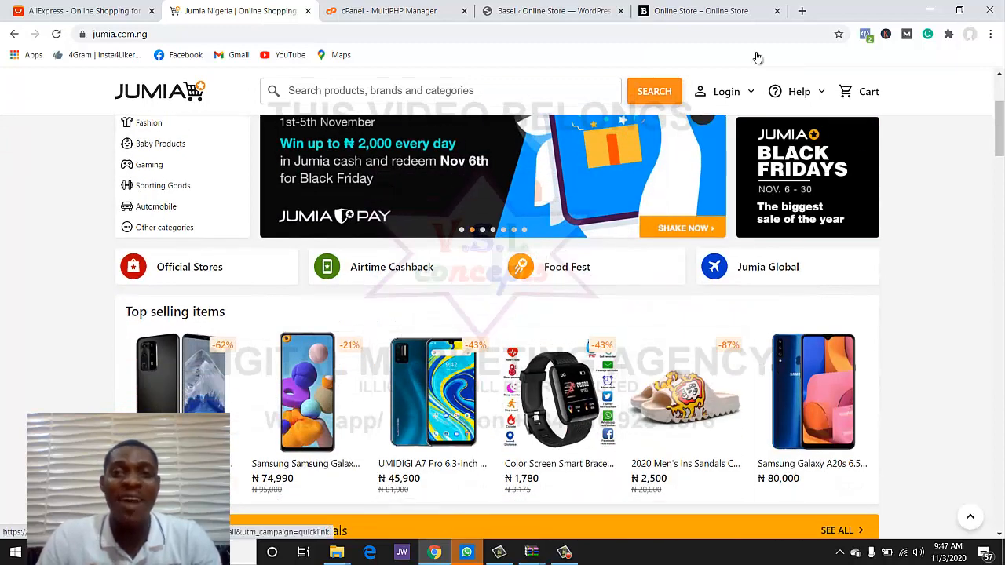
key(ctrl+5)
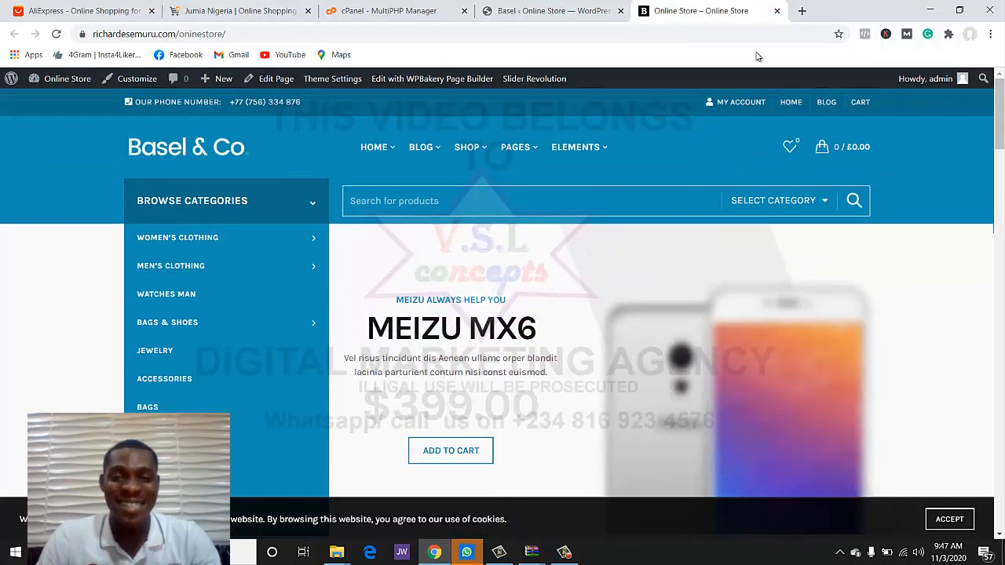
scroll(757, 57, down, 8)
scroll(757, 57, down, 10)
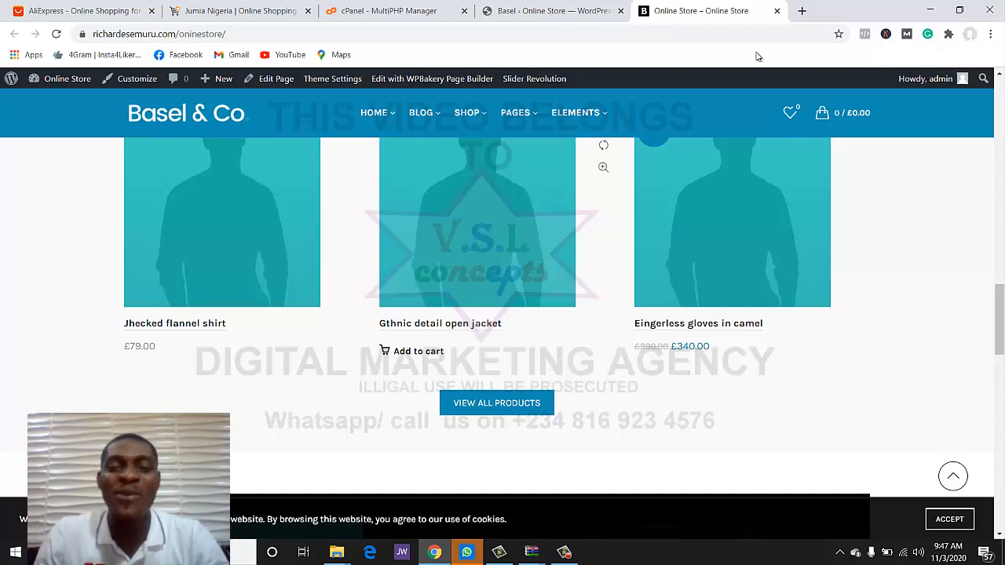
scroll(758, 57, up, 4)
scroll(758, 56, up, 2)
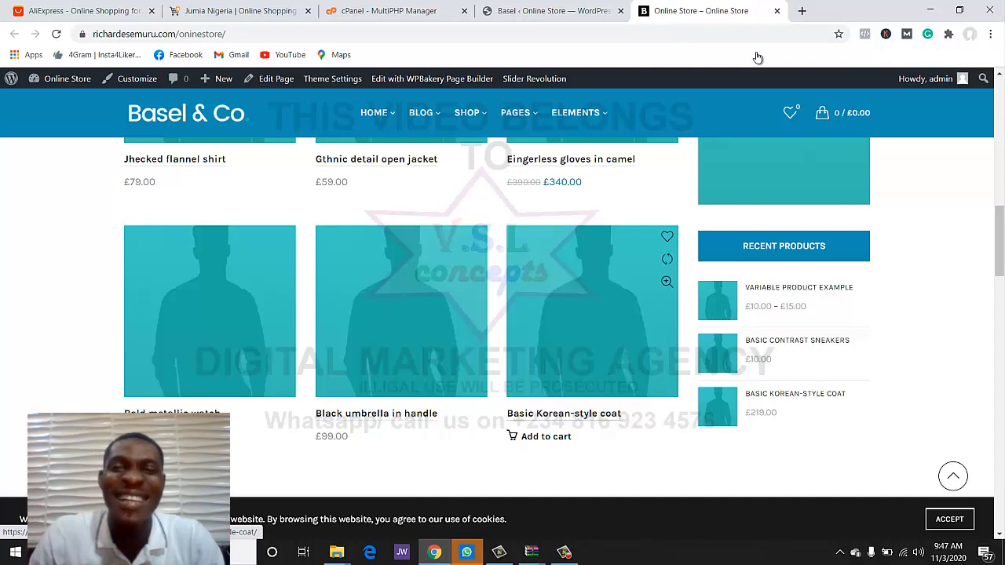
- Import the Basel Furniture demo version, then go back to the storefront tab
scroll(758, 57, up, 4)
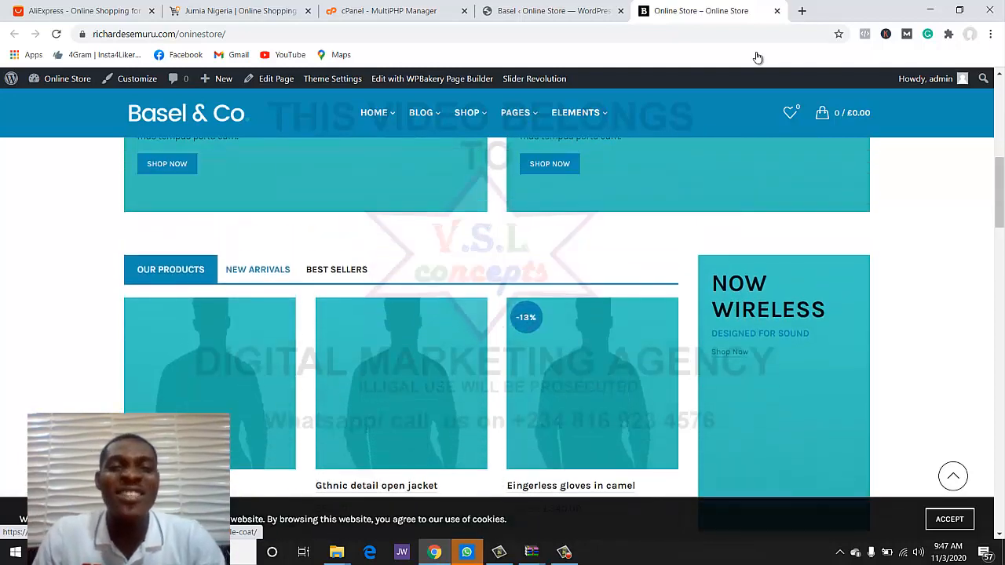
key(ctrl+shift+Tab)
scroll(757, 297, down, 1)
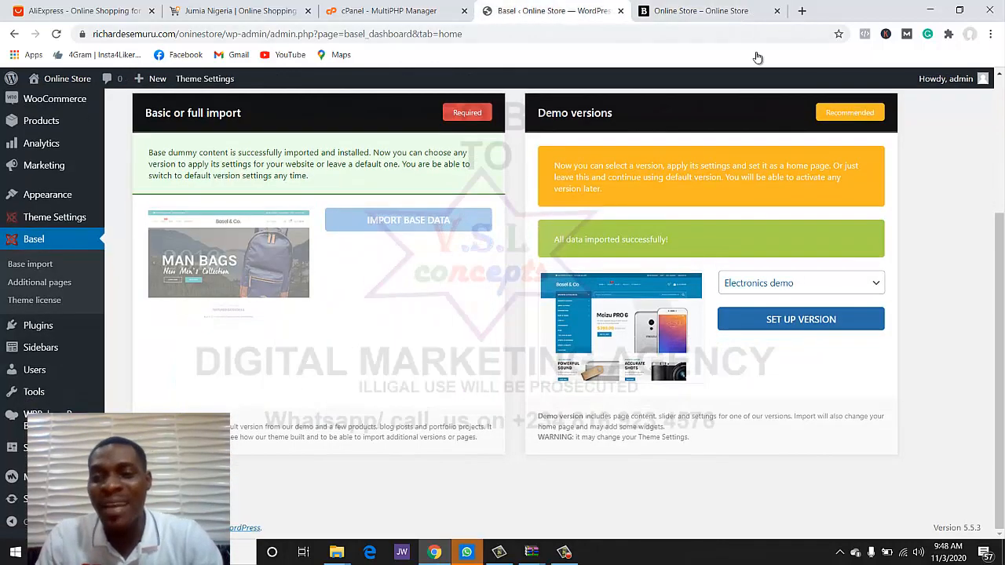
click(801, 285)
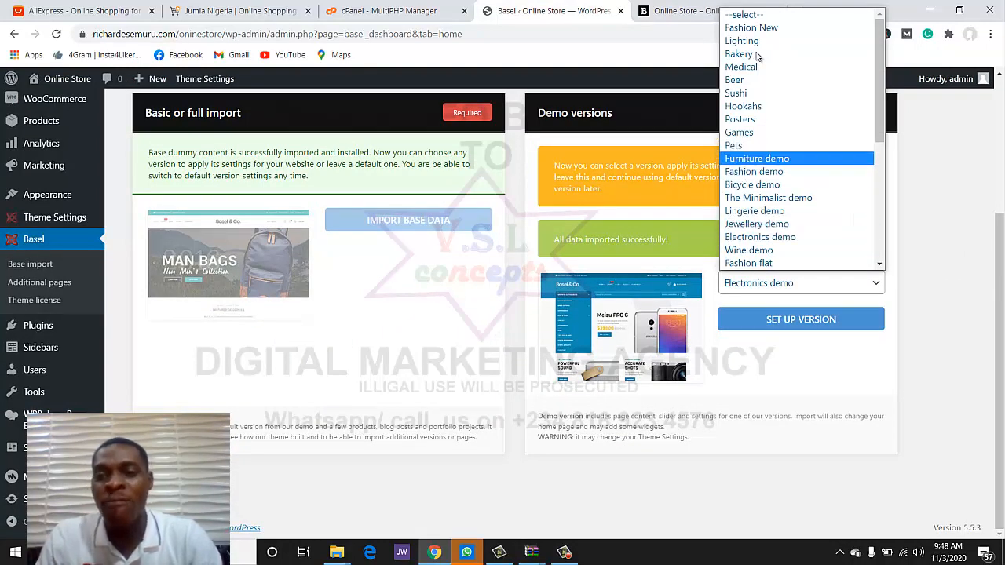
key(Return)
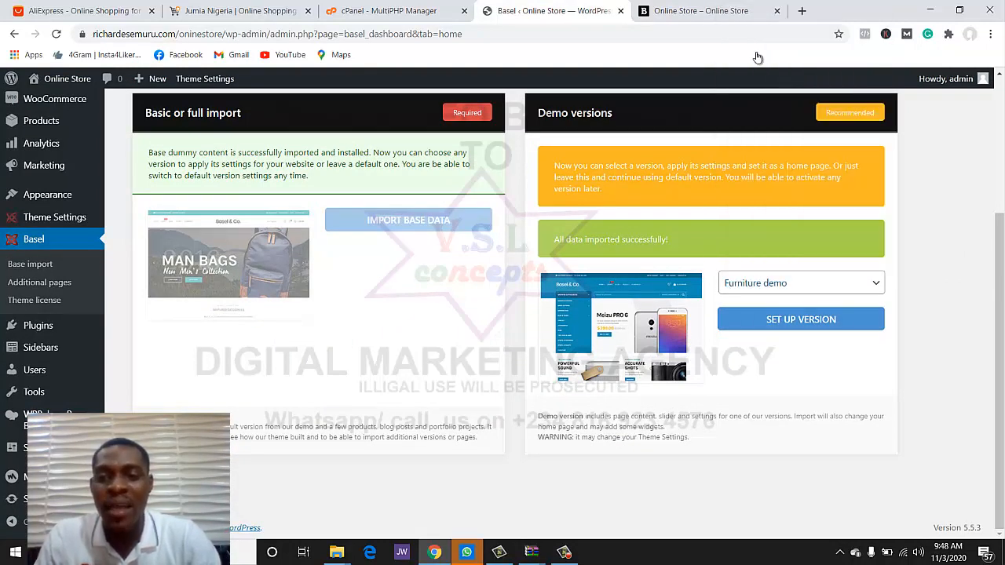
click(801, 320)
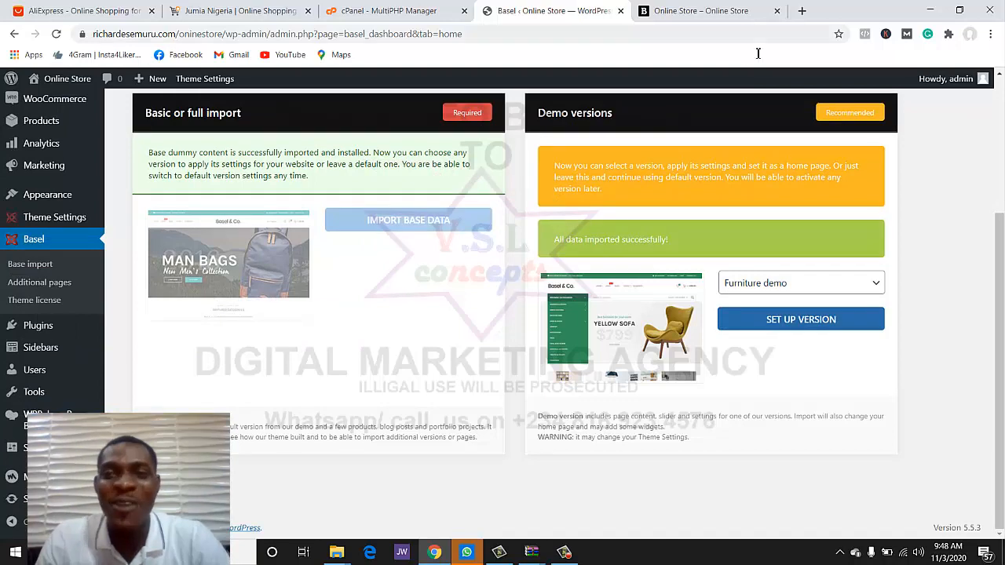
key(ctrl+Tab)
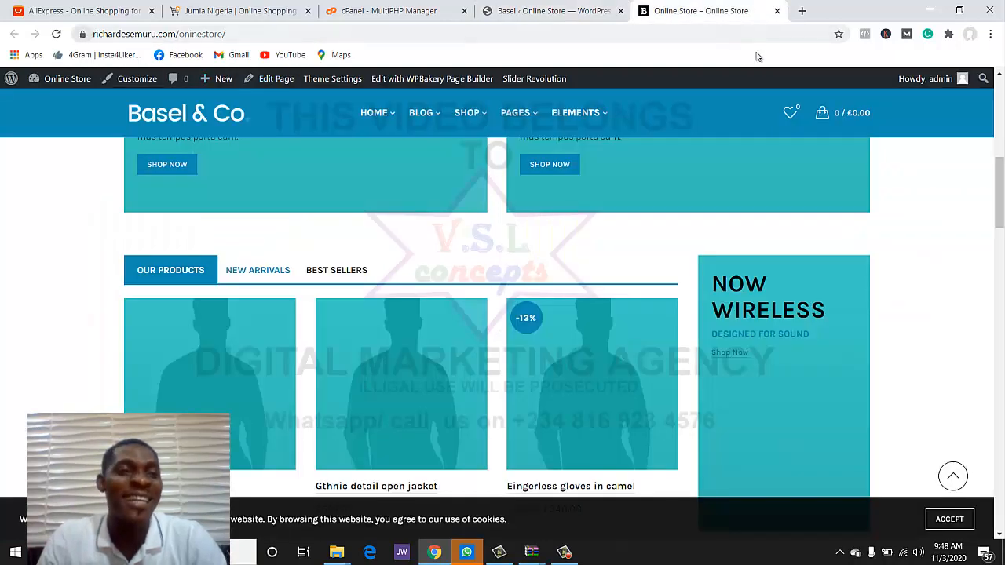
- Reload the storefront to browse the Furniture demo's Yellow Sofa slider, then return to Basel
key(F5)
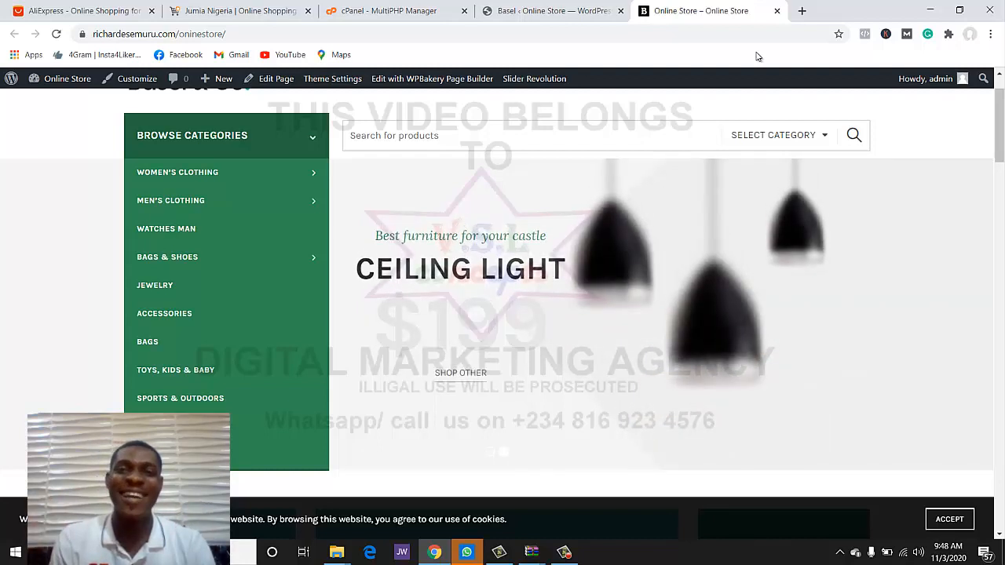
scroll(757, 57, down, 7)
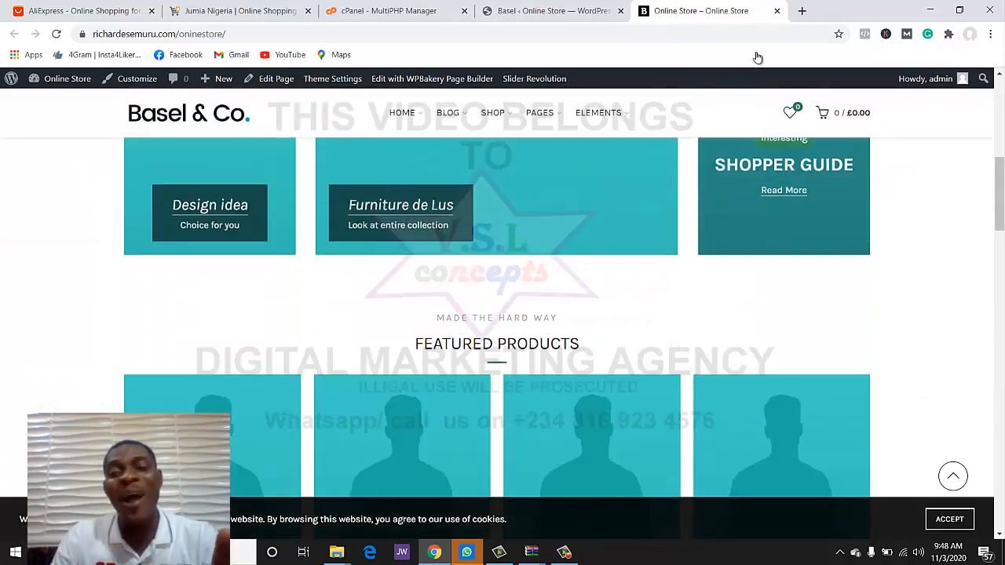
scroll(757, 58, down, 2)
scroll(757, 57, up, 4)
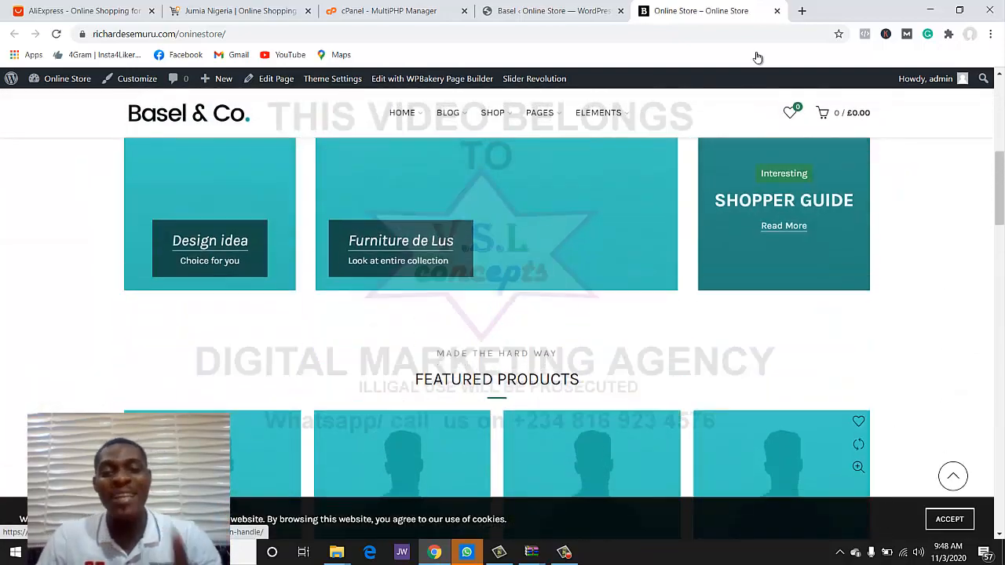
scroll(757, 57, down, 3)
scroll(757, 57, down, 6)
scroll(757, 57, up, 10)
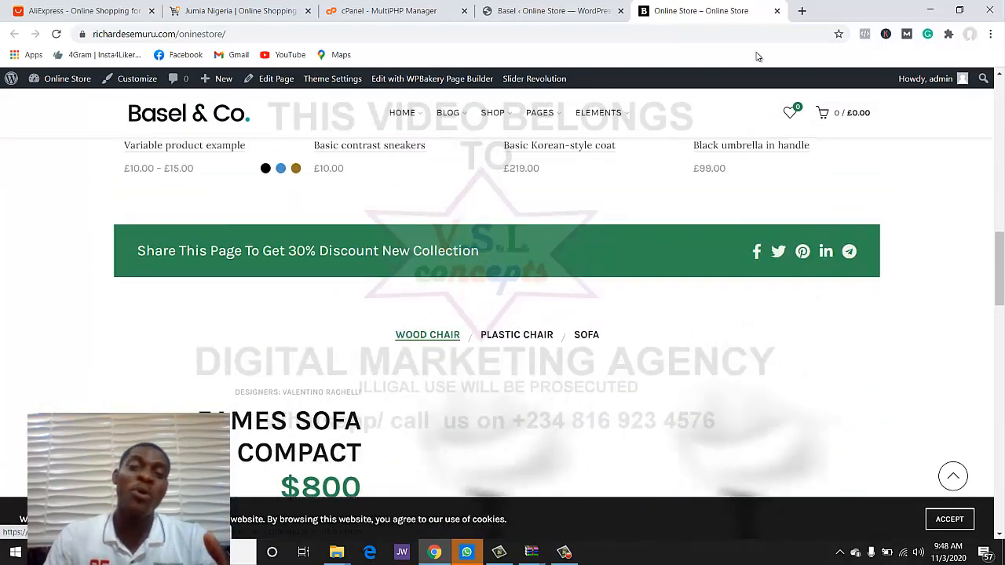
key(ctrl+shift+Tab)
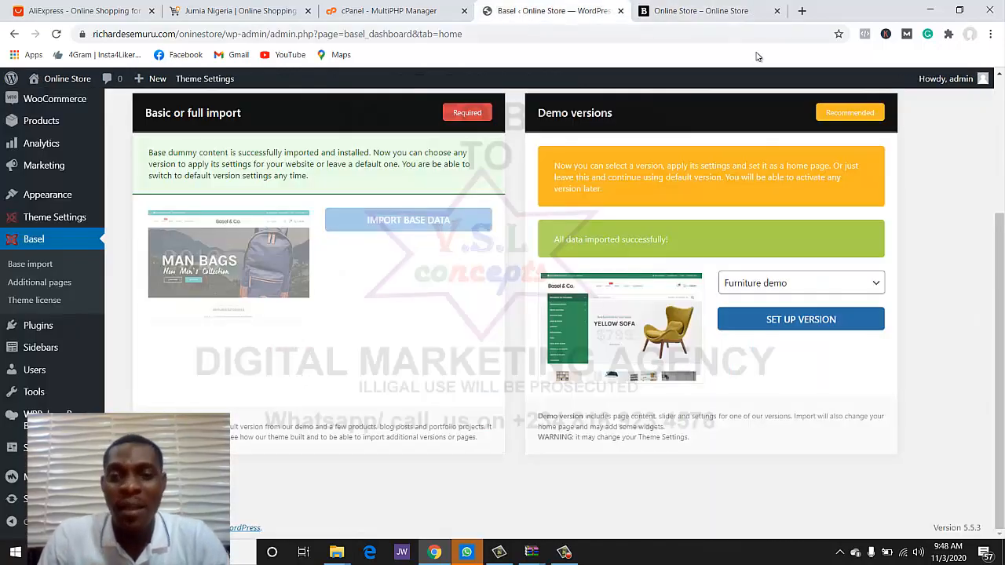
- Set up the Basel Electronics demo version and reload the storefront to show it
scroll(757, 56, up, 2)
scroll(757, 56, down, 2)
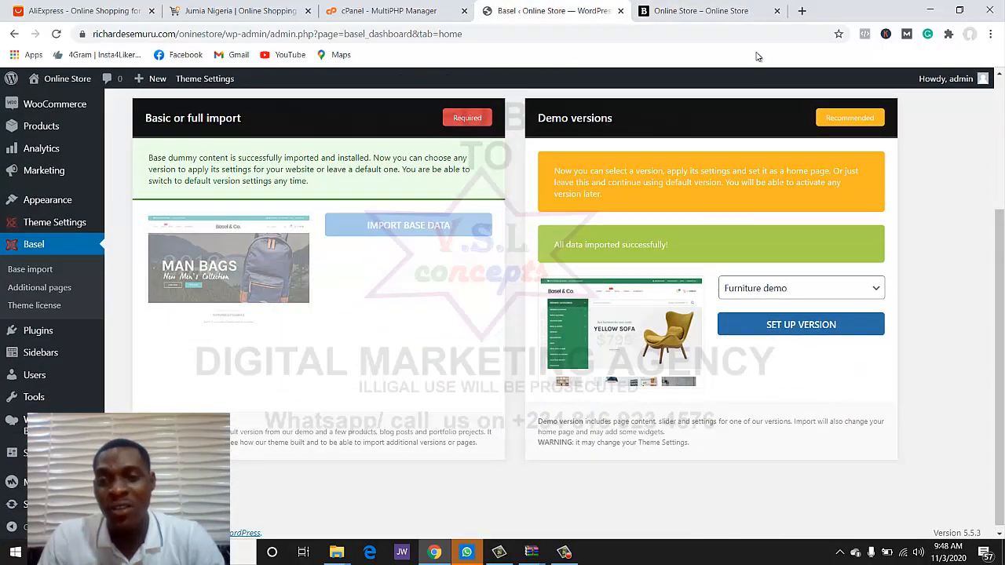
click(800, 288)
scroll(796, 228, down, 1)
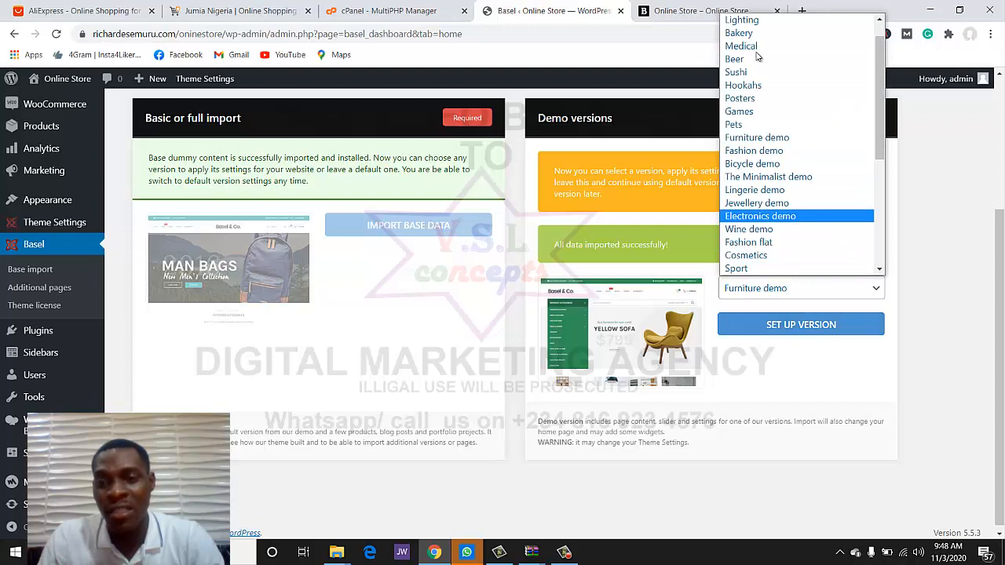
scroll(795, 118, up, 1)
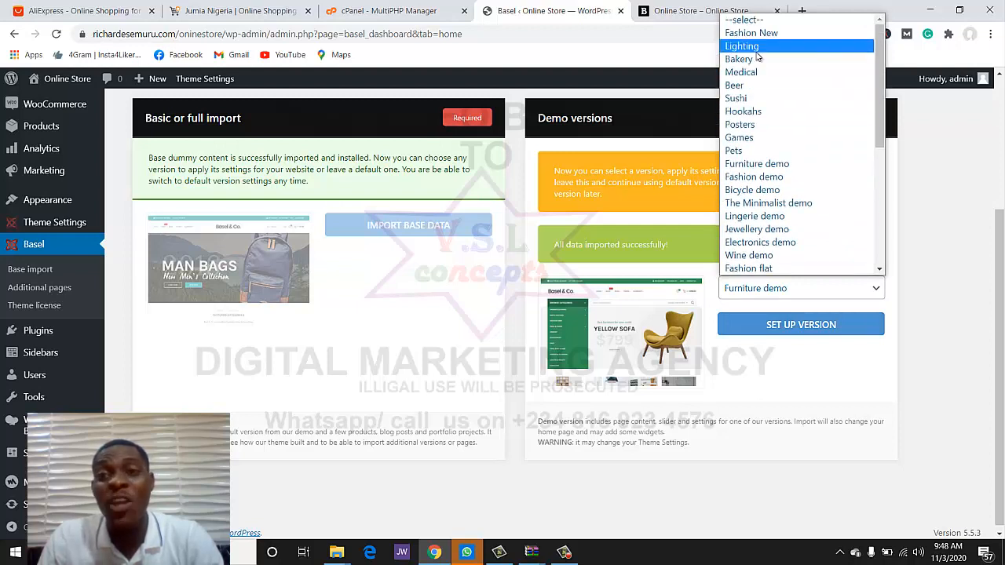
scroll(796, 202, down, 6)
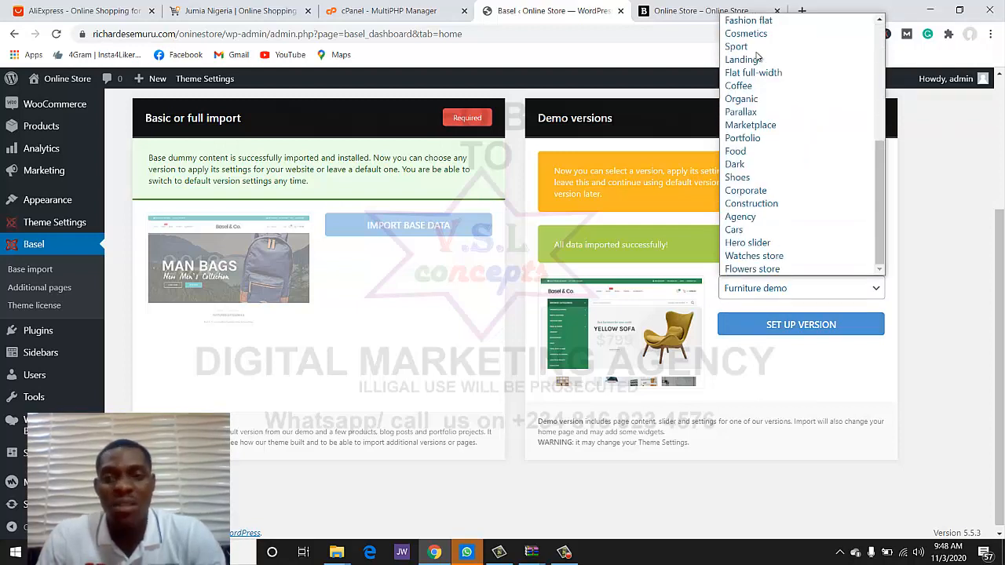
scroll(795, 142, up, 6)
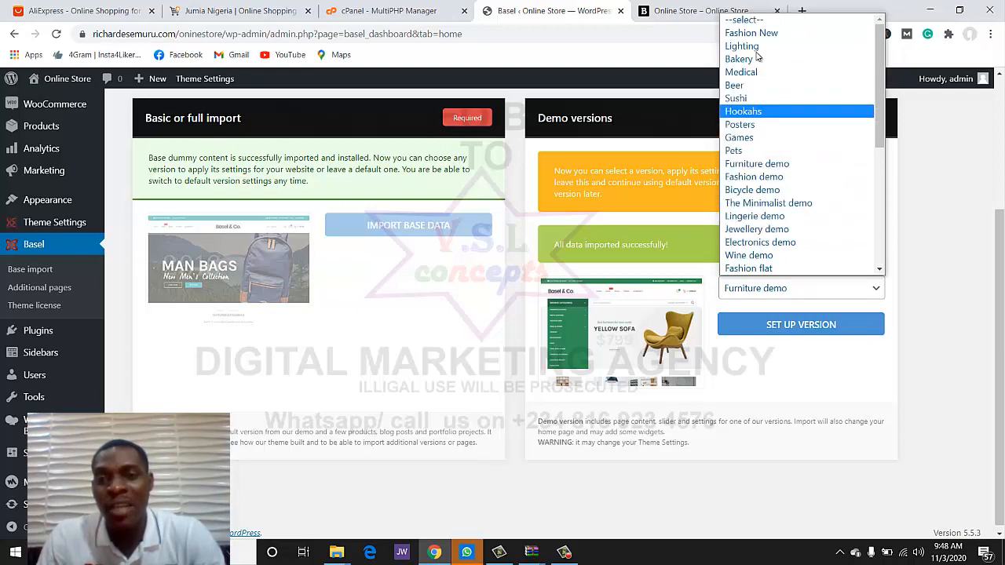
key(Down)
key(Down)
key(Down)
key(Down)
key(Down)
key(Down)
key(Down)
key(Down)
key(Down)
key(Down)
key(Return)
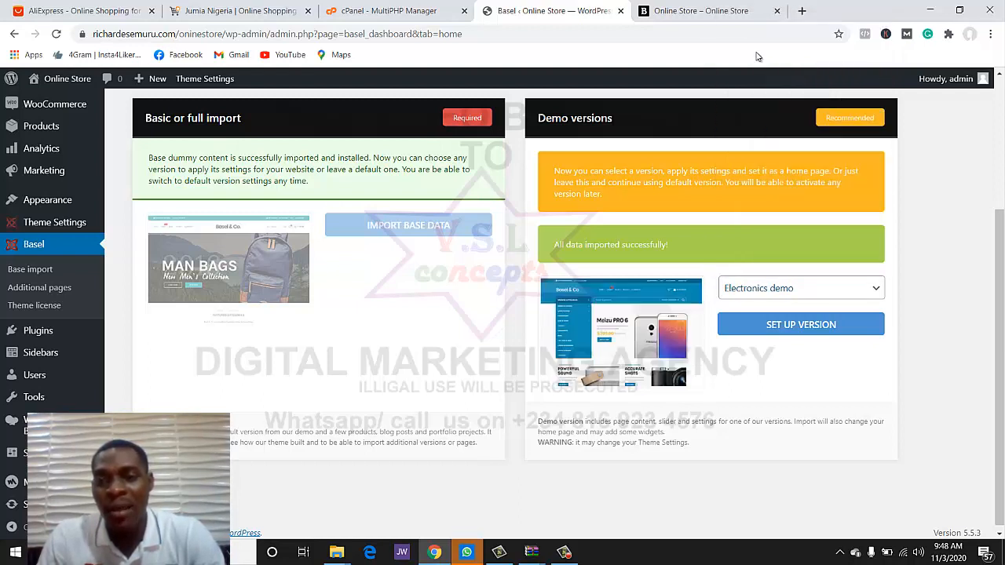
click(800, 324)
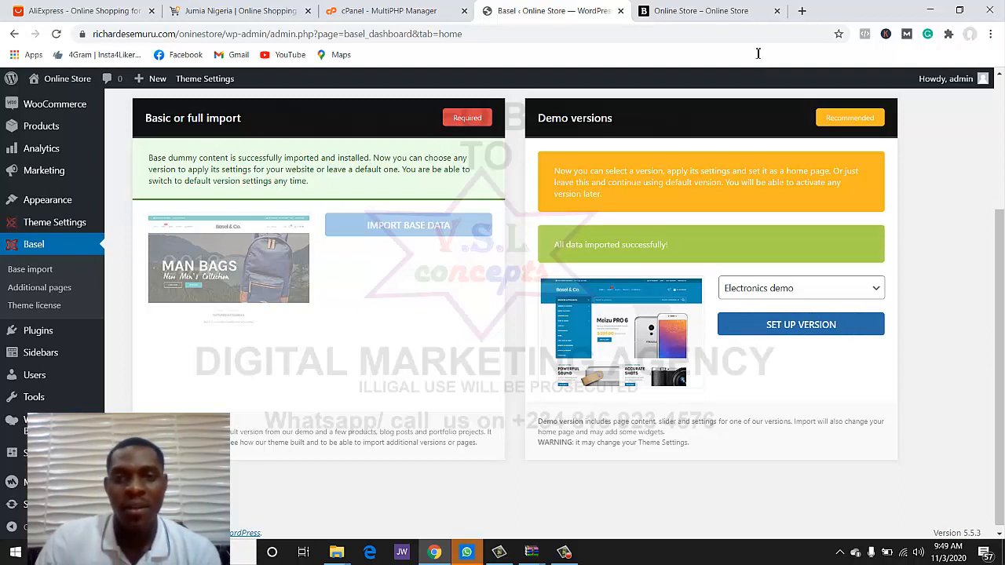
key(ctrl+Tab)
key(F5)
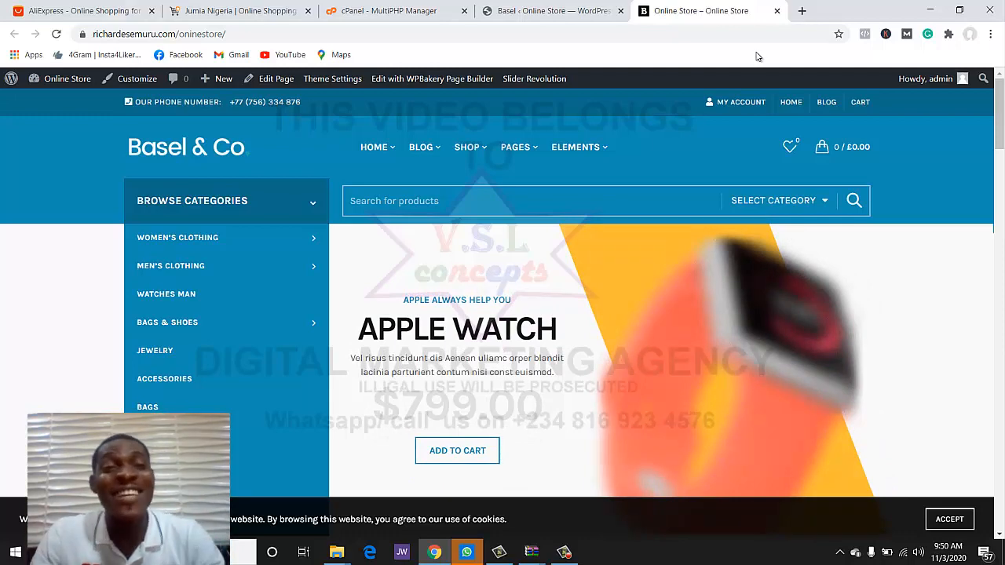
- Switch to the Jumia Nigeria homepage tab
key(ctrl+2)
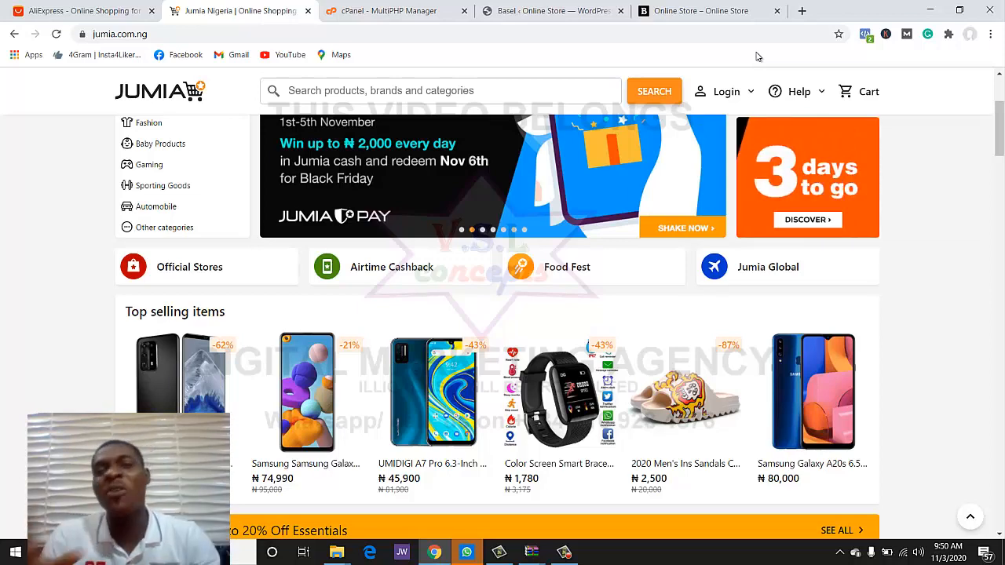
- Open the Meeysoo and Samsung phone pages from Top Picks in new tabs
scroll(757, 57, down, 2)
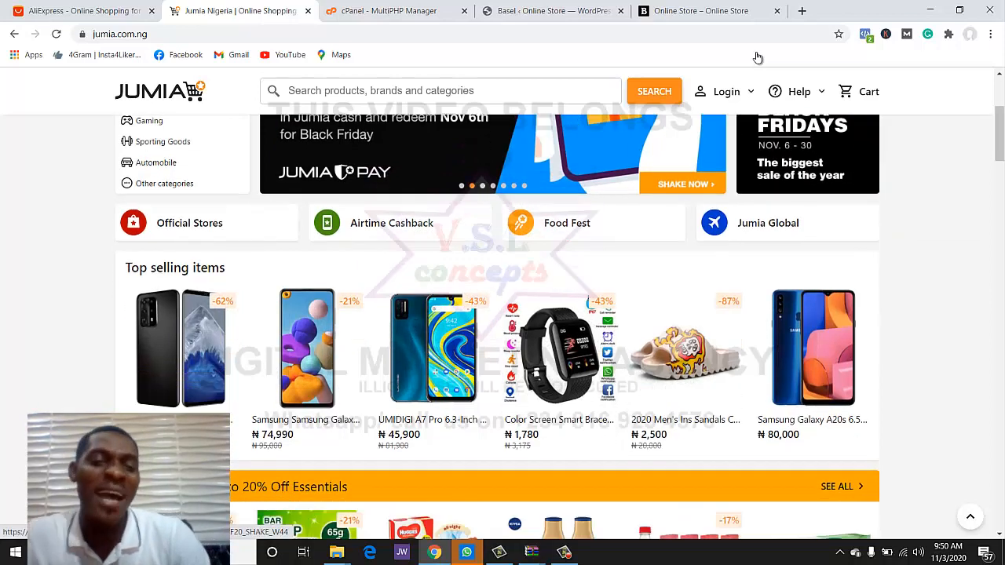
scroll(757, 57, down, 9)
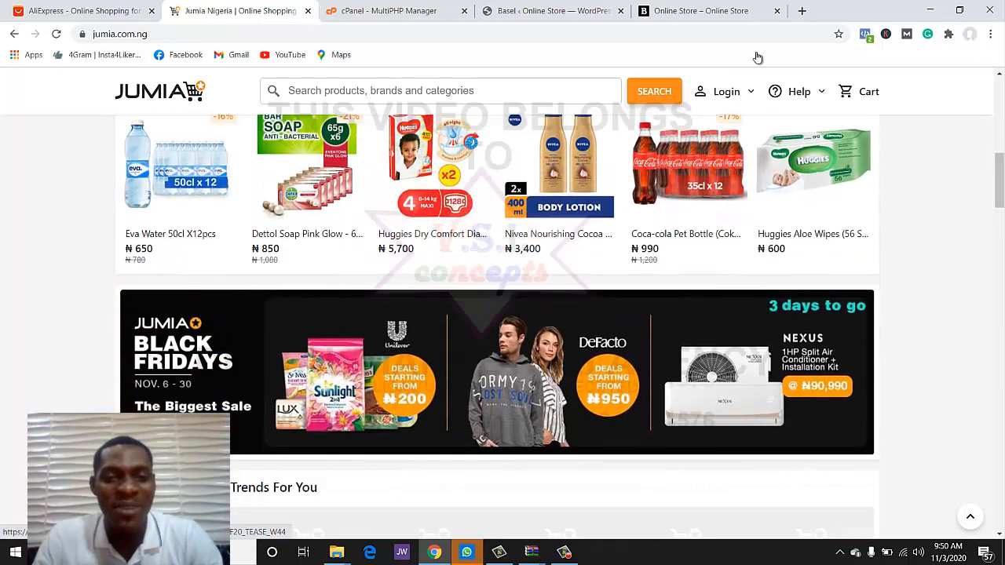
scroll(758, 57, up, 8)
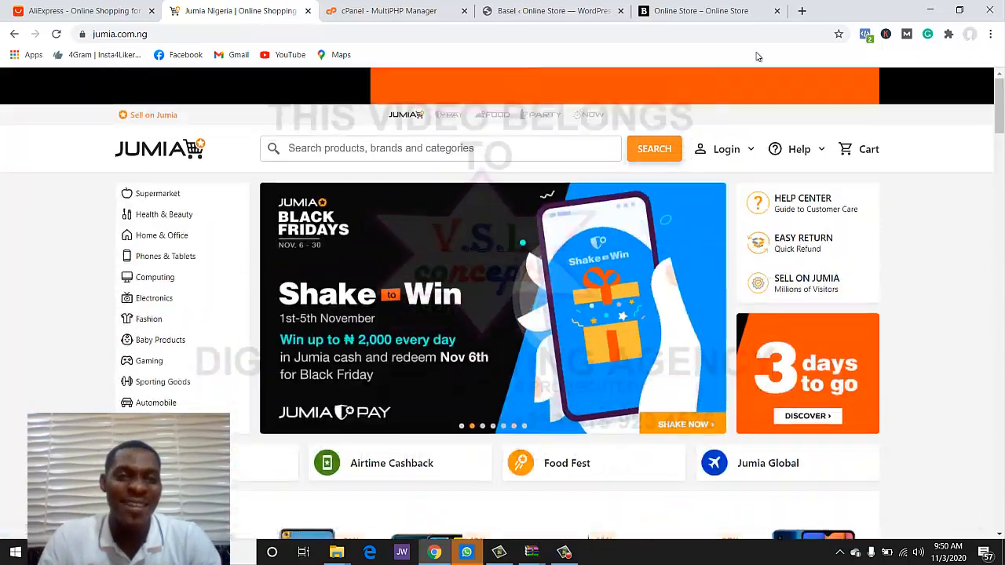
scroll(757, 58, down, 5)
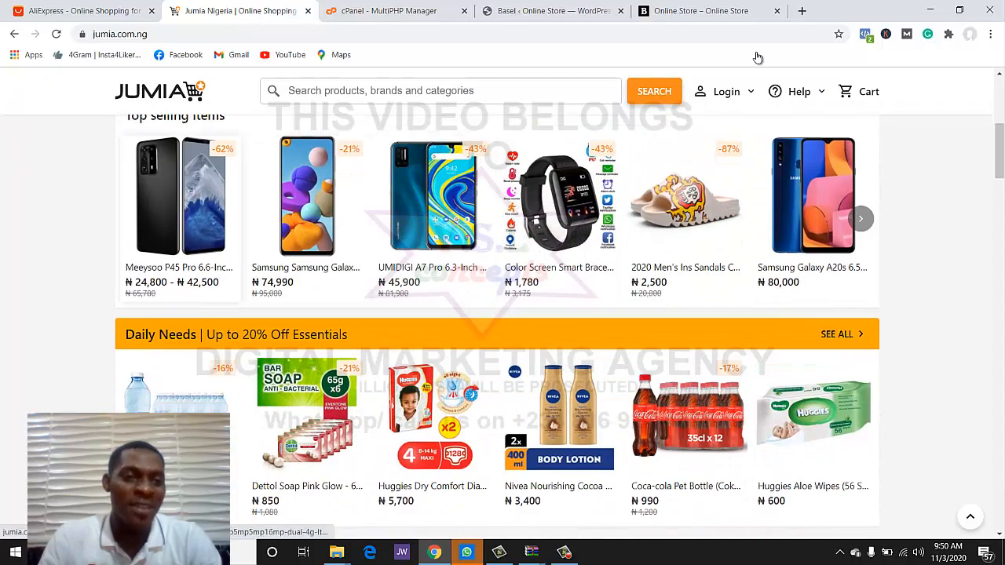
right_click(206, 236)
key(Return)
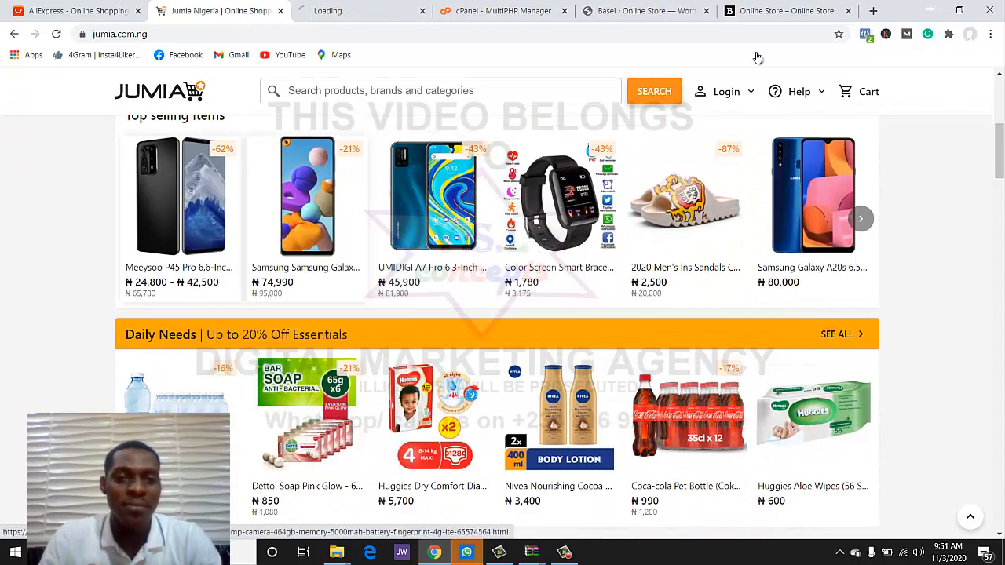
scroll(757, 57, down, 3)
scroll(757, 58, up, 5)
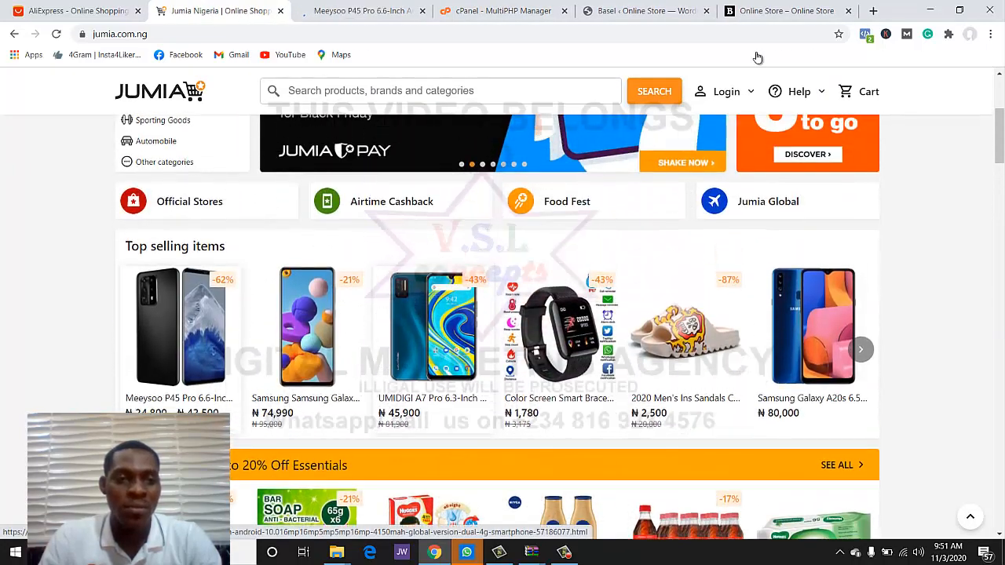
scroll(757, 57, down, 1)
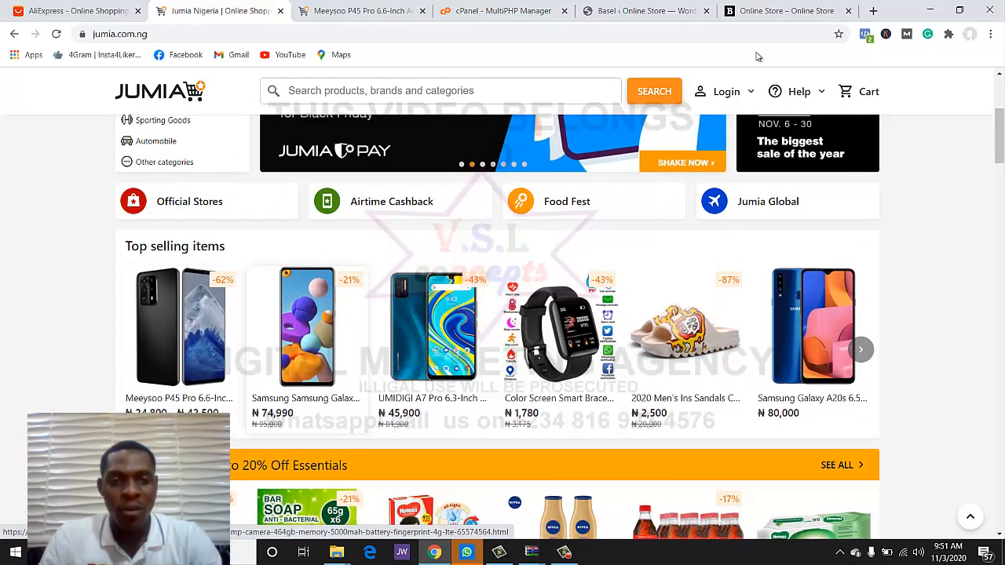
right_click(315, 356)
click(375, 150)
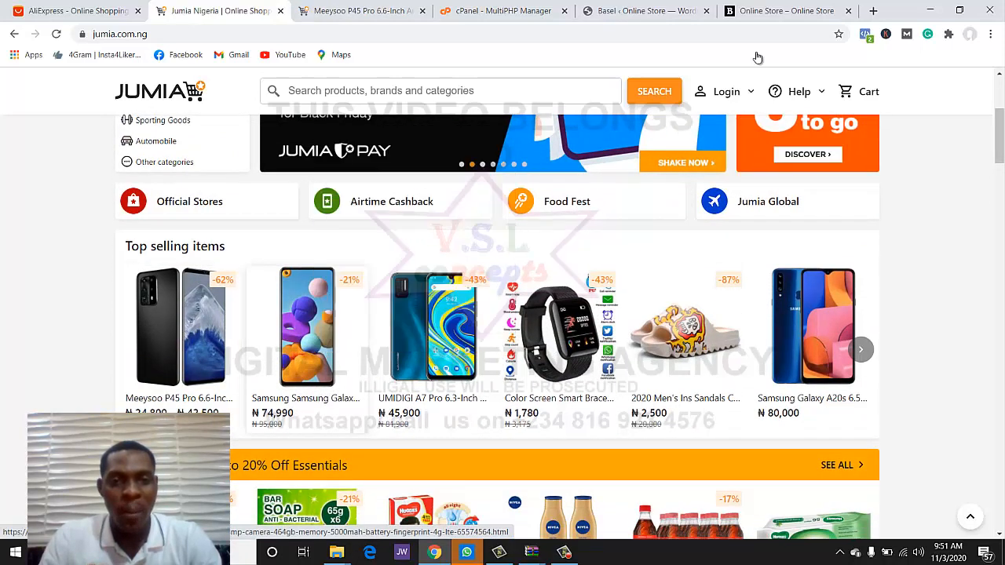
scroll(757, 57, up, 4)
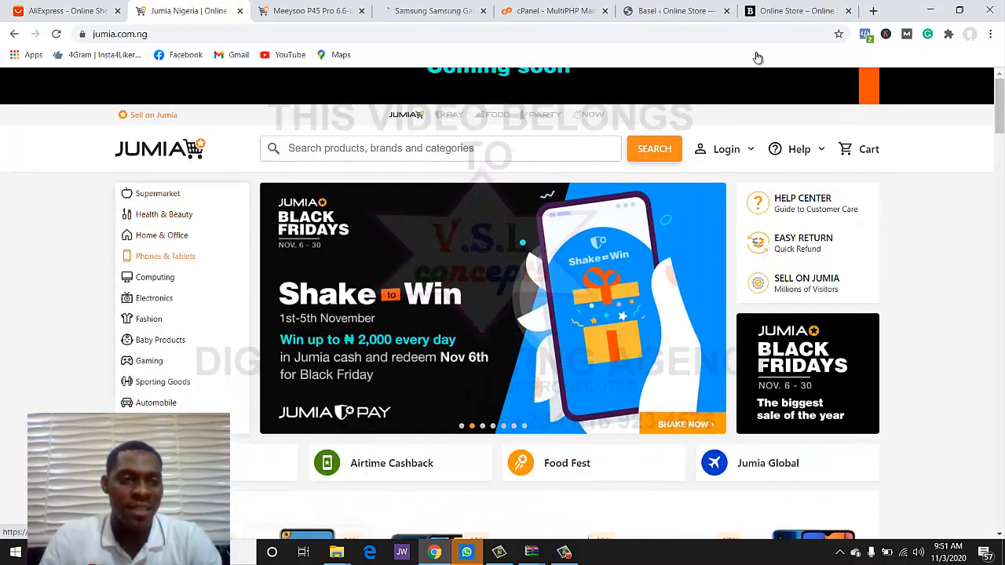
- From the Electronics category, open LLOYD 816, LLOYD 818 and Maxi 55" TV in new tabs
click(154, 298)
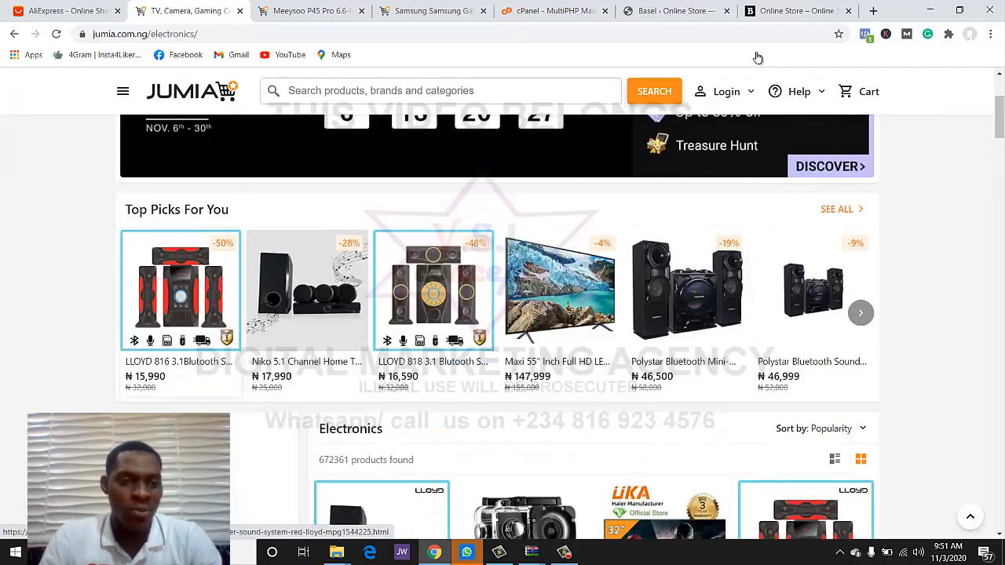
right_click(180, 299)
key(Down)
key(Return)
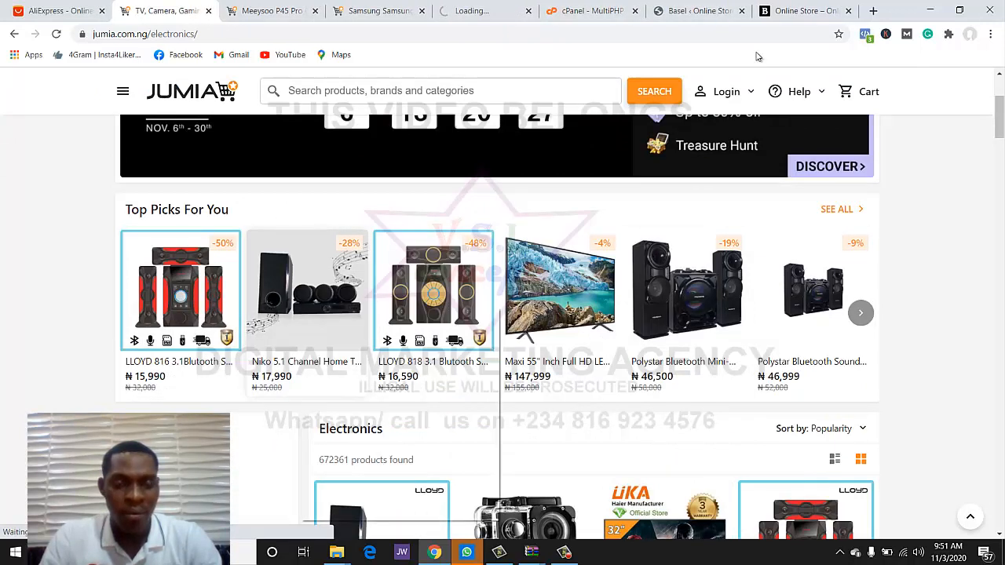
click(353, 317)
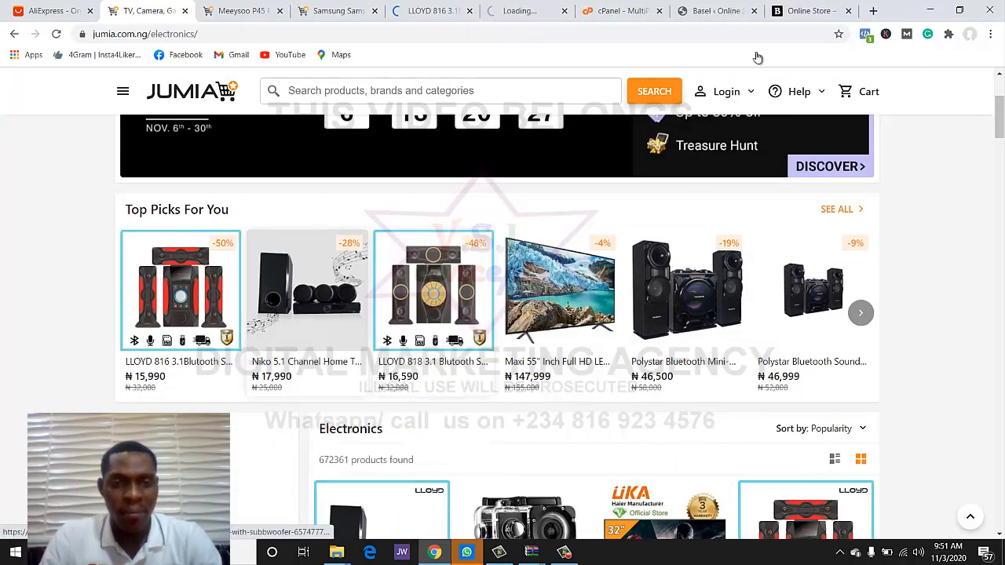
right_click(435, 310)
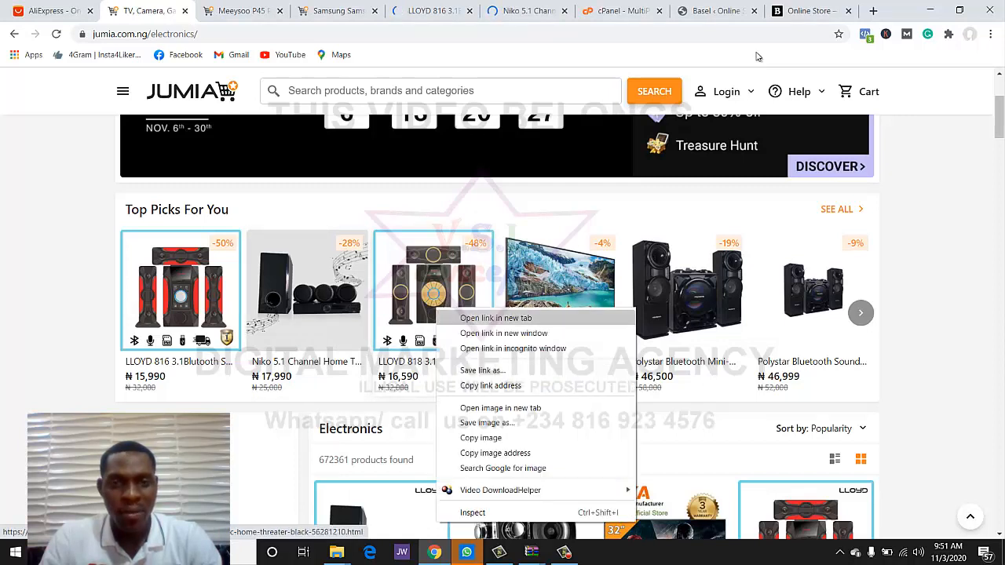
click(496, 318)
right_click(562, 298)
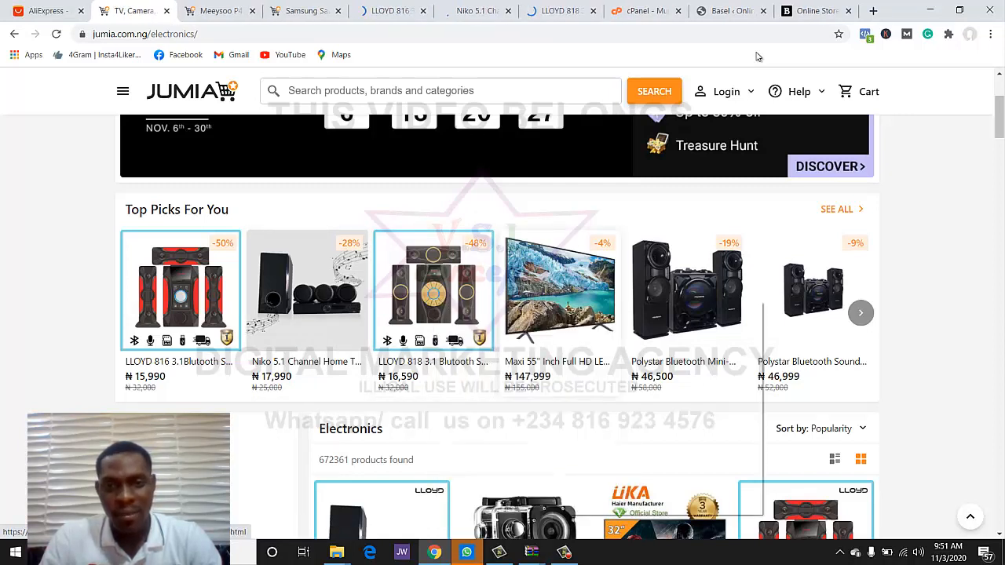
click(621, 310)
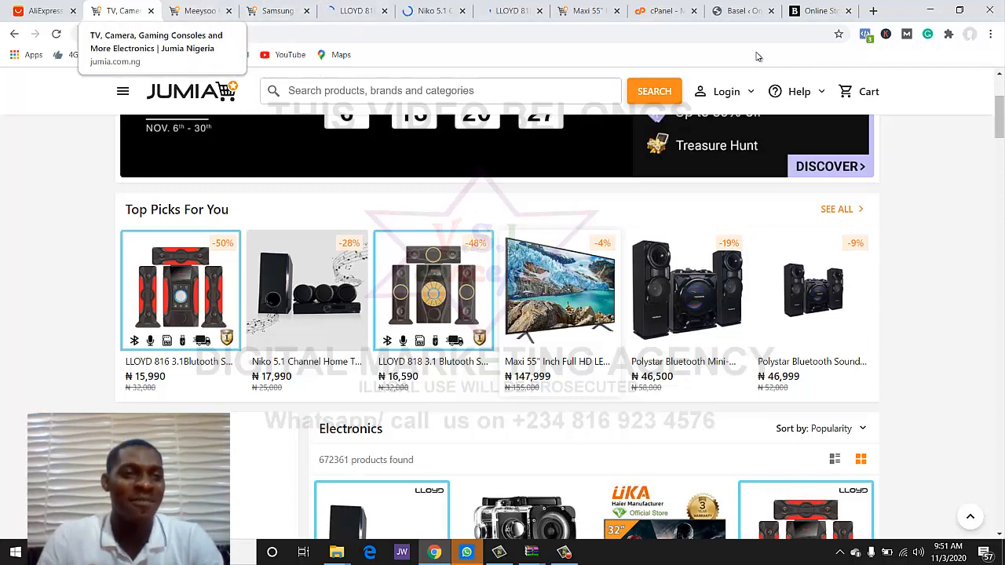
click(199, 11)
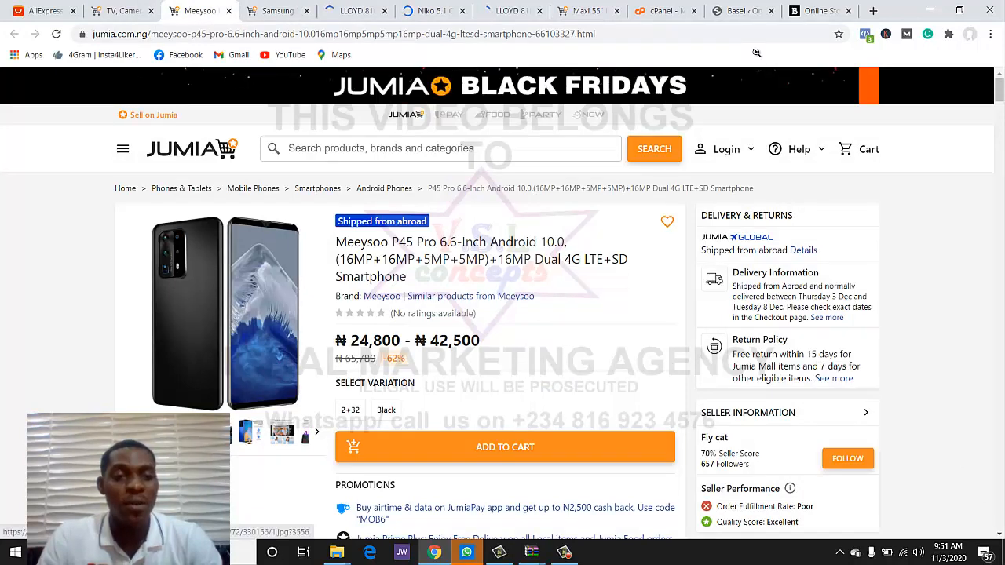
- Save the first two Meeysoo P45 Pro gallery images as 1.jpg and 2.jpg
click(225, 313)
right_click(488, 302)
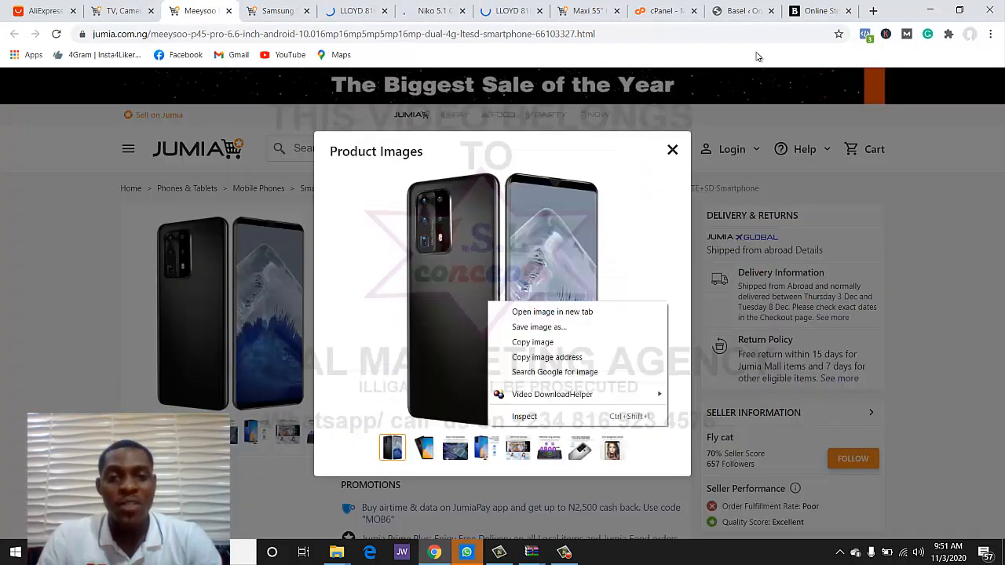
click(539, 328)
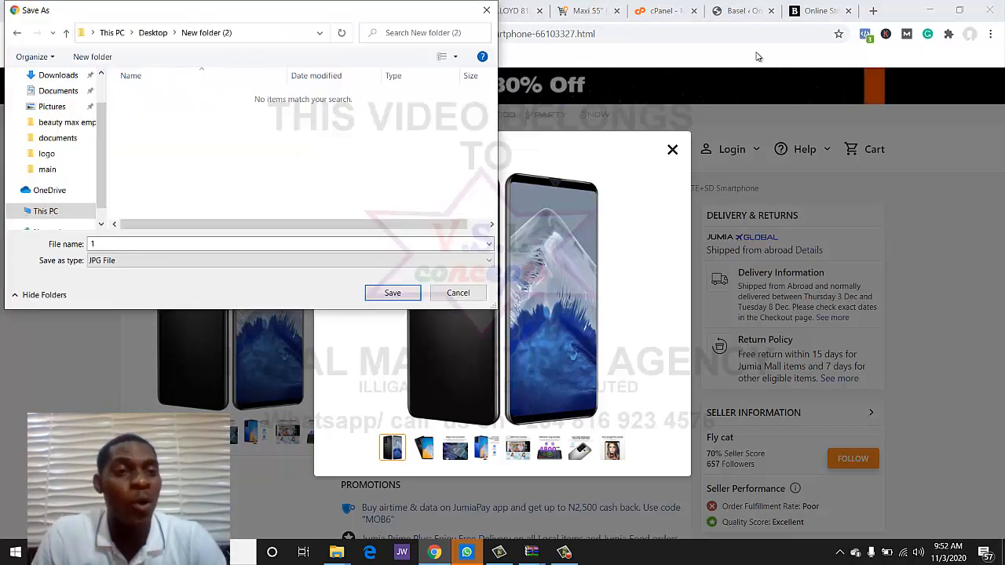
key(Return)
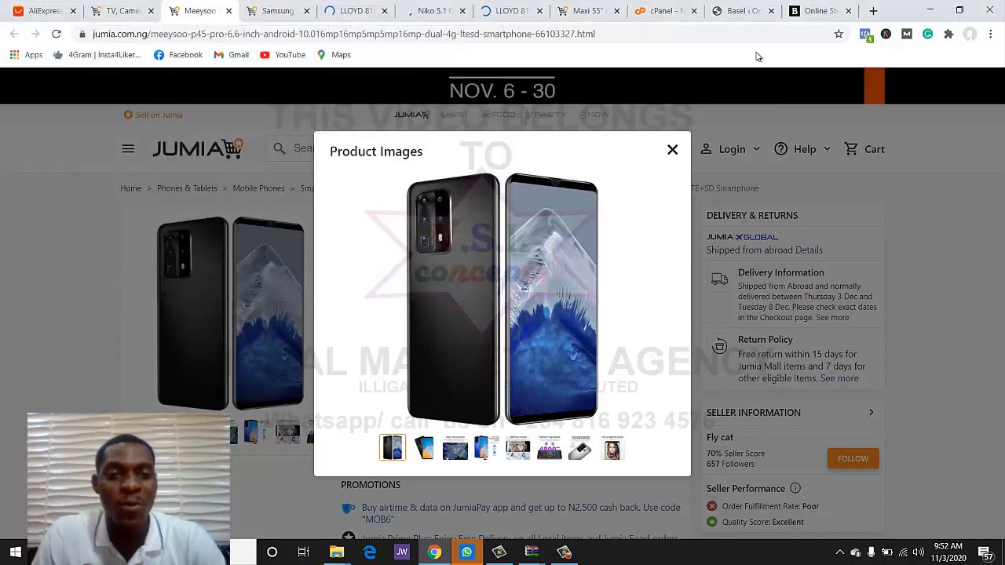
key(Right)
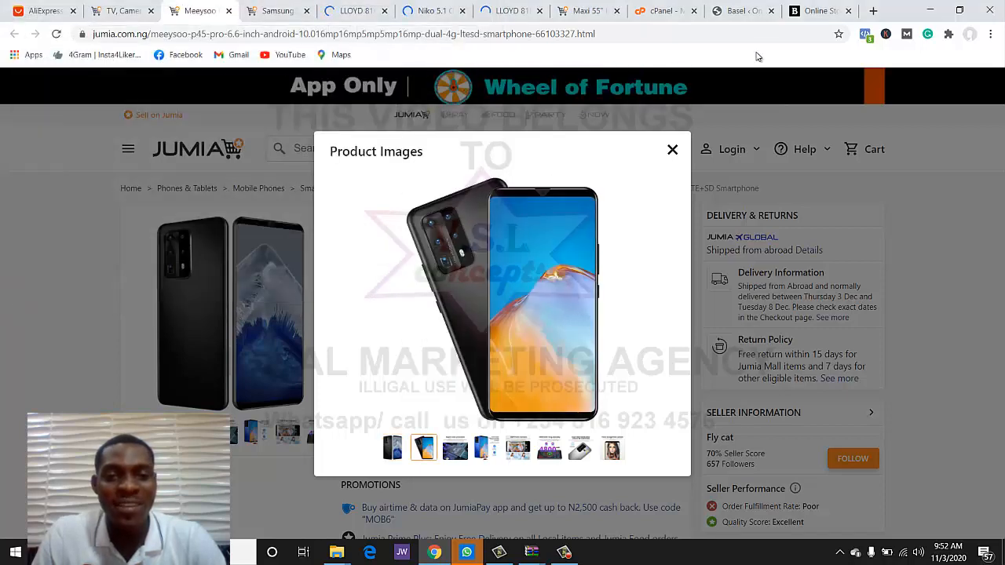
key(Return)
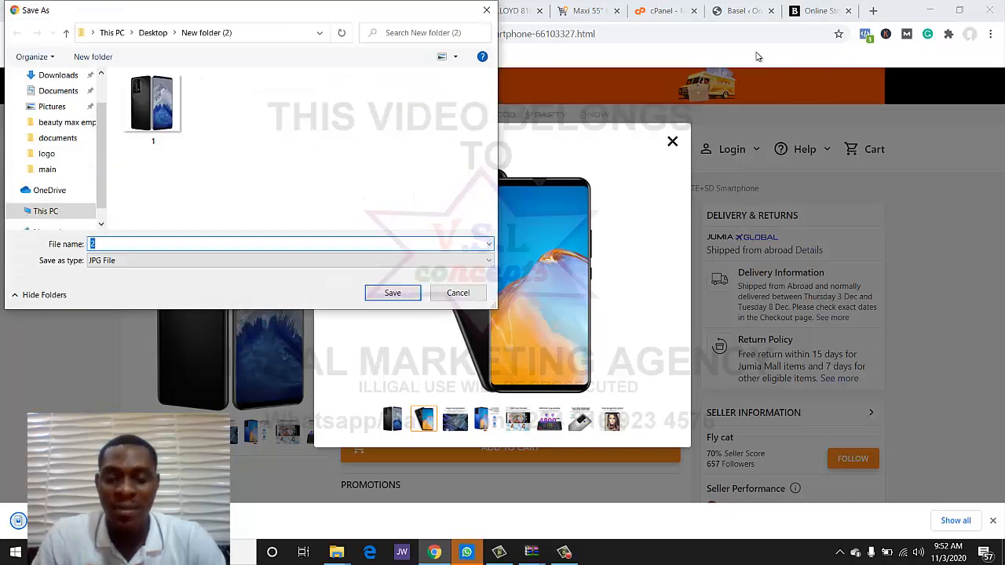
key(Return)
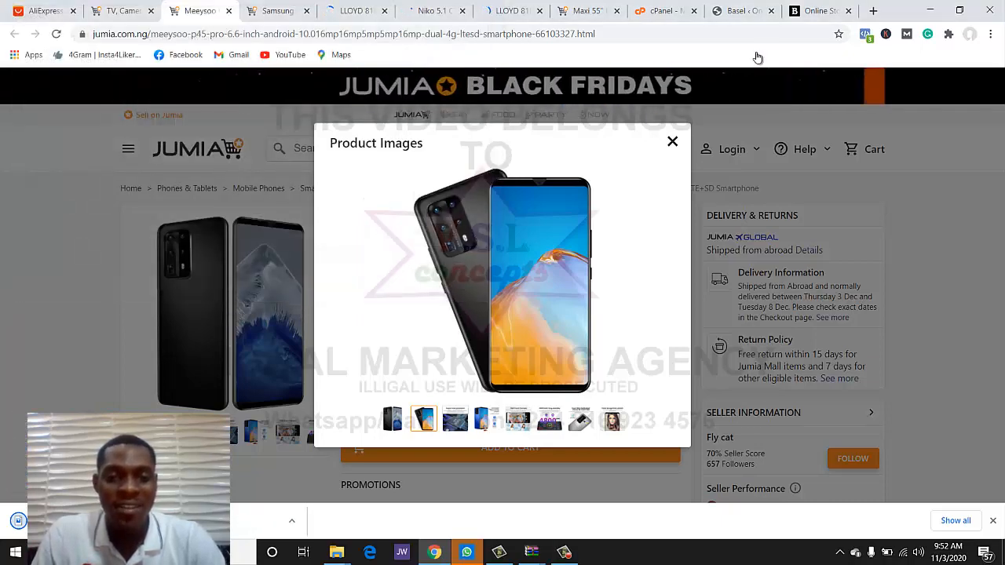
- Save the processor and fingerprint-unlocking images too, then close the gallery
key(Right)
right_click(508, 300)
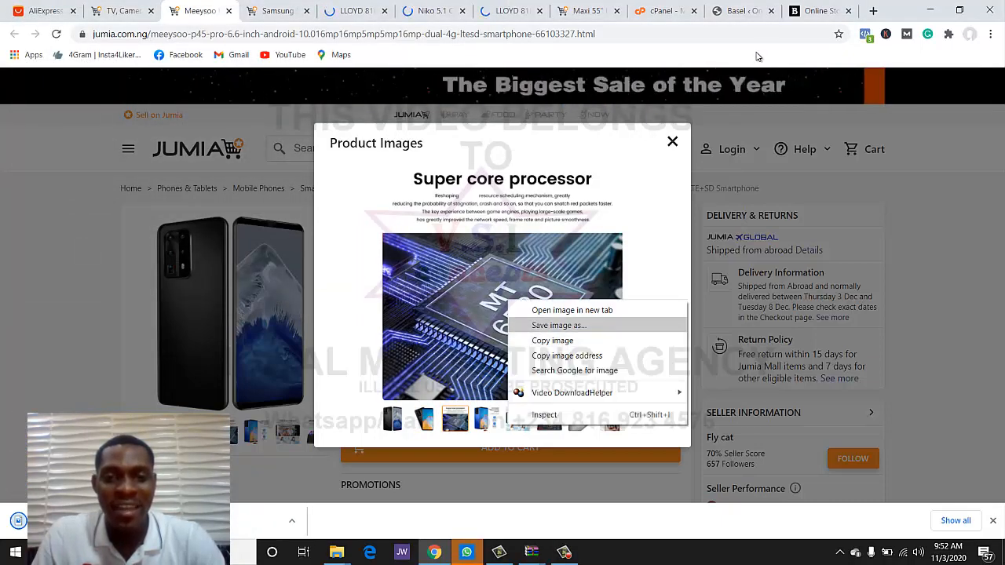
click(549, 325)
key(Return)
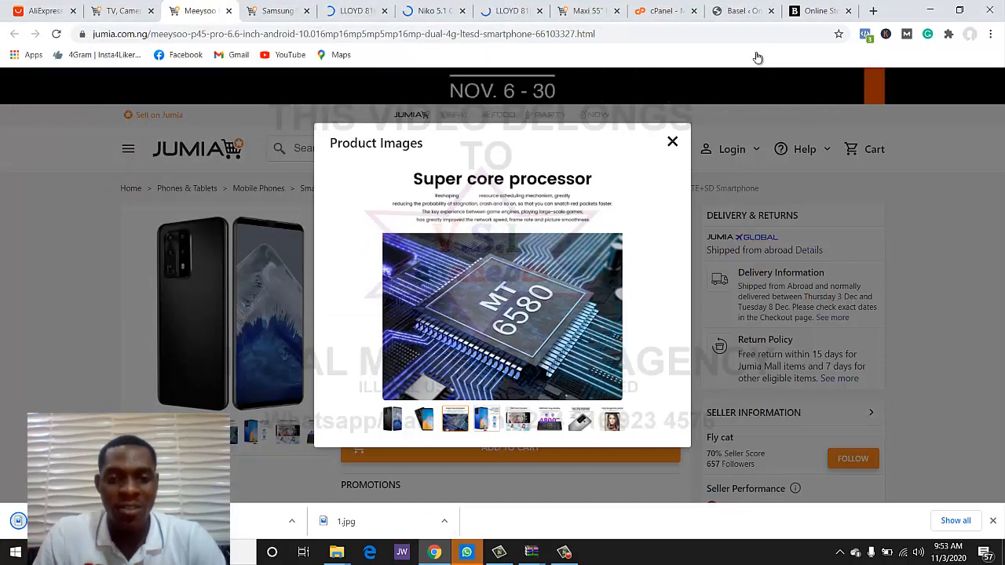
click(486, 418)
right_click(495, 335)
click(547, 358)
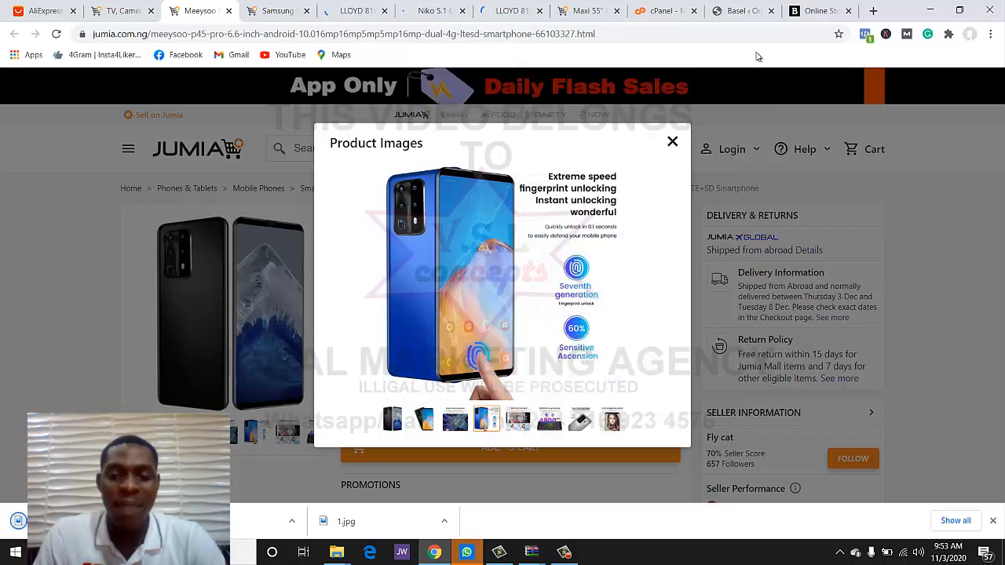
key(Return)
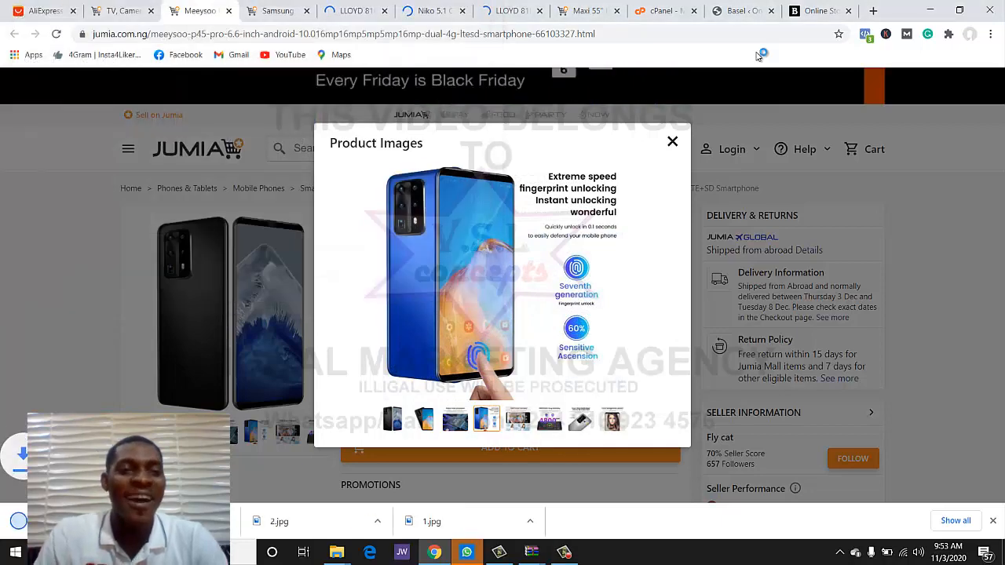
click(672, 141)
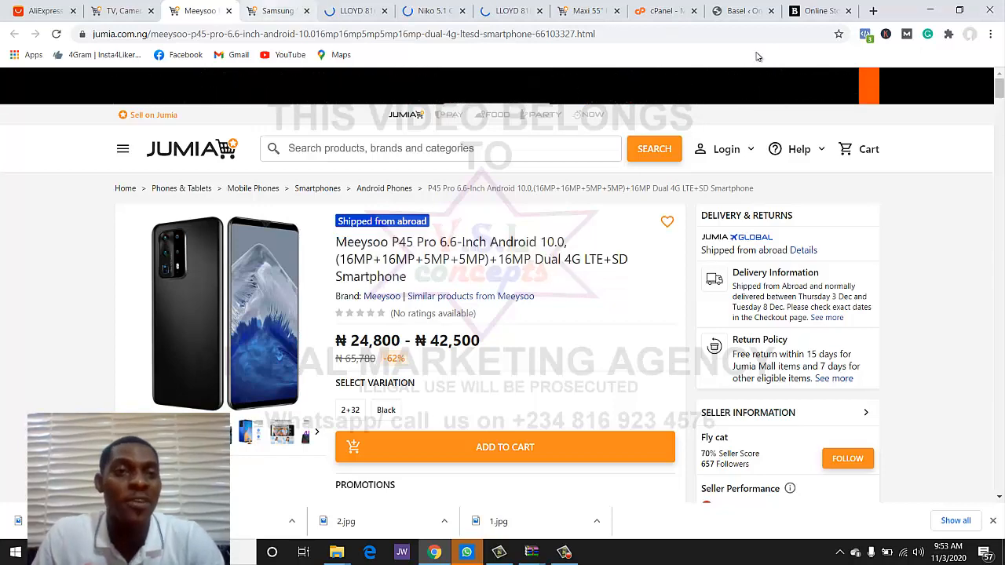
key(ctrl+Tab)
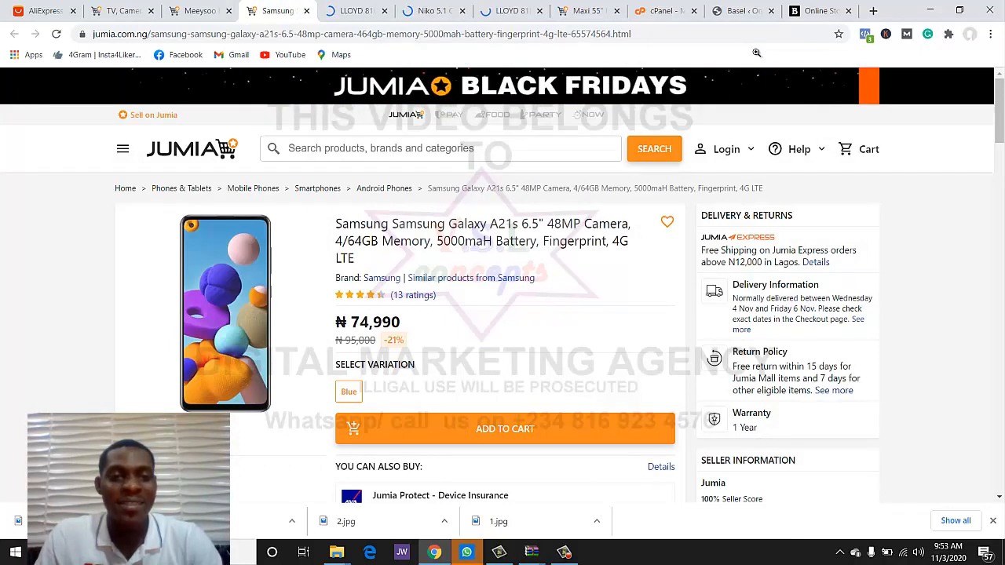
- Save the Samsung Galaxy A21s front and second images as 3 and 4
click(225, 313)
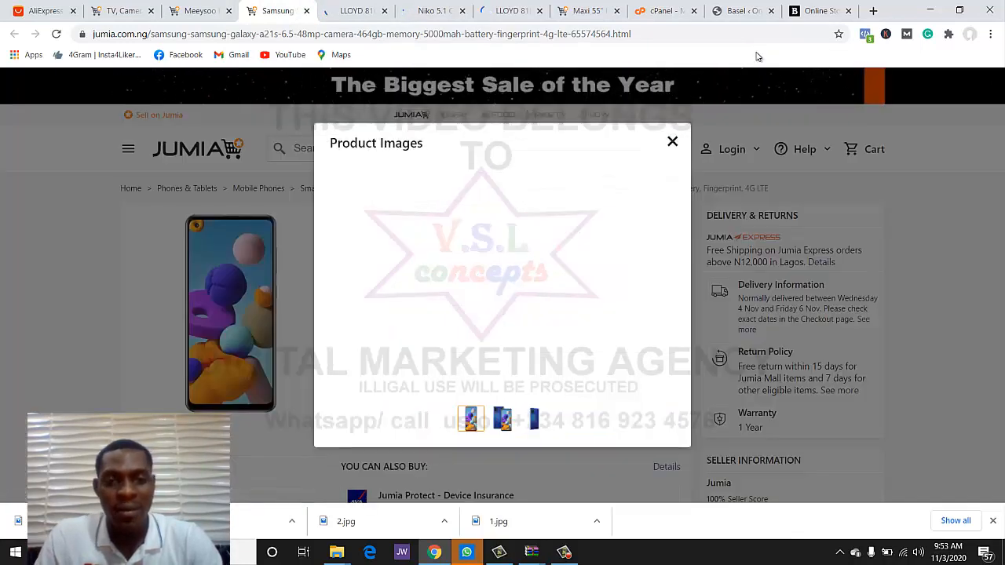
right_click(501, 277)
click(541, 303)
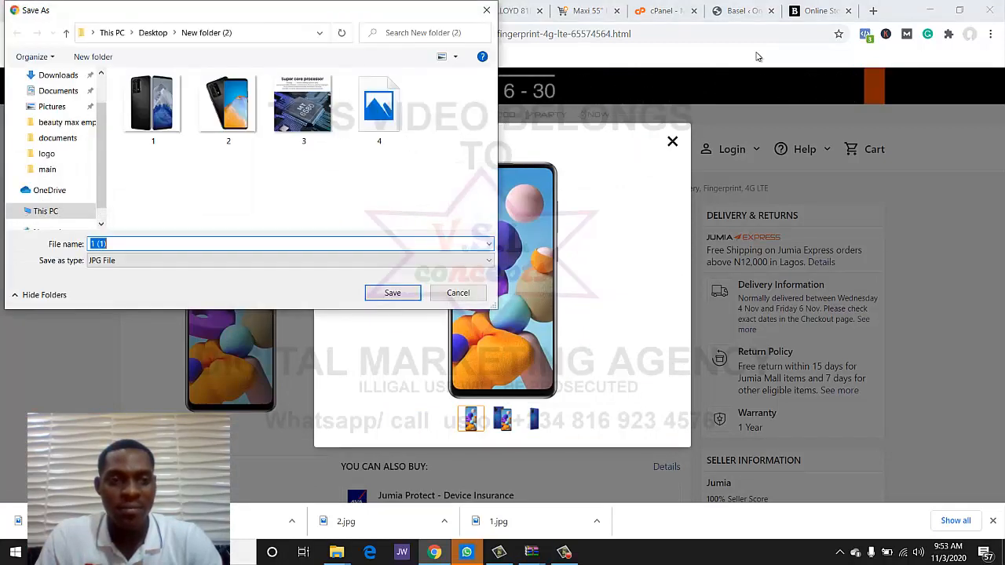
text(3)
key(Return)
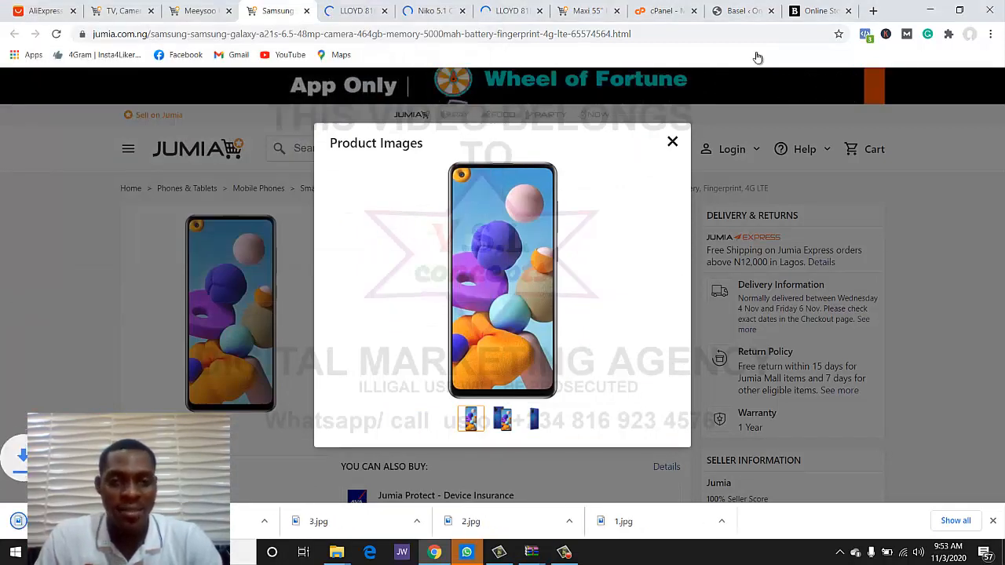
click(502, 418)
right_click(483, 307)
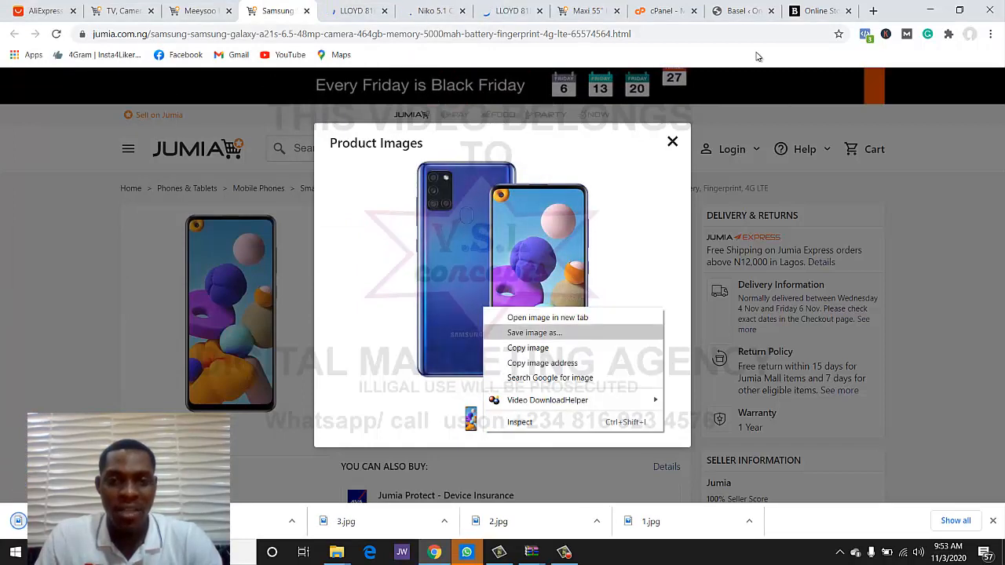
click(534, 332)
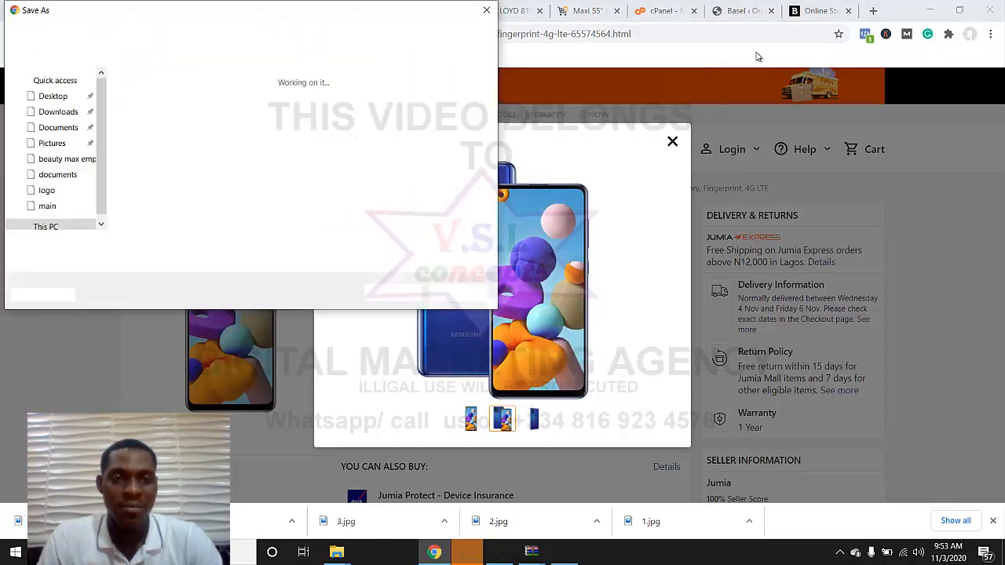
text(4)
key(Return)
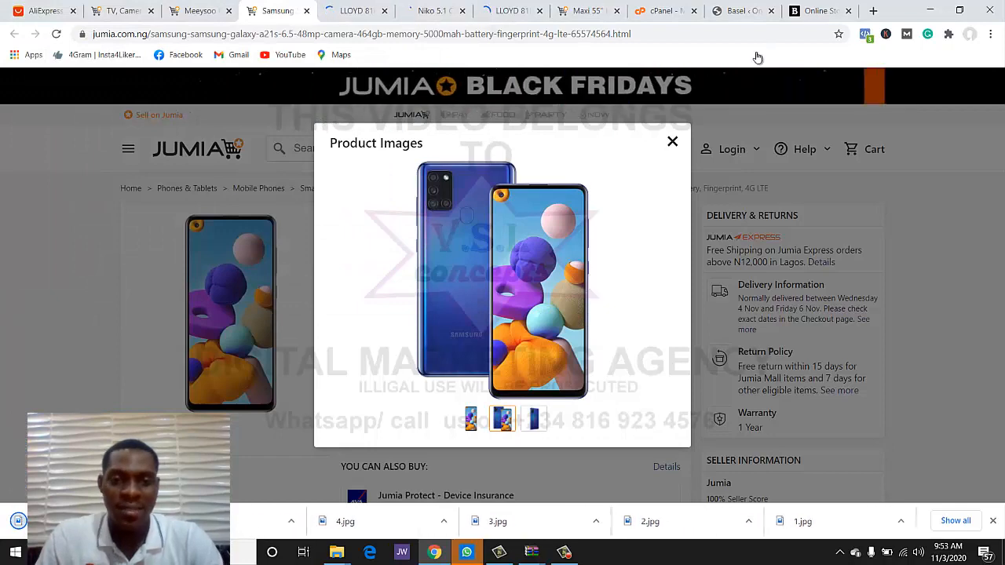
- Save the Samsung phone's back-view image as well
click(534, 418)
right_click(527, 326)
click(557, 350)
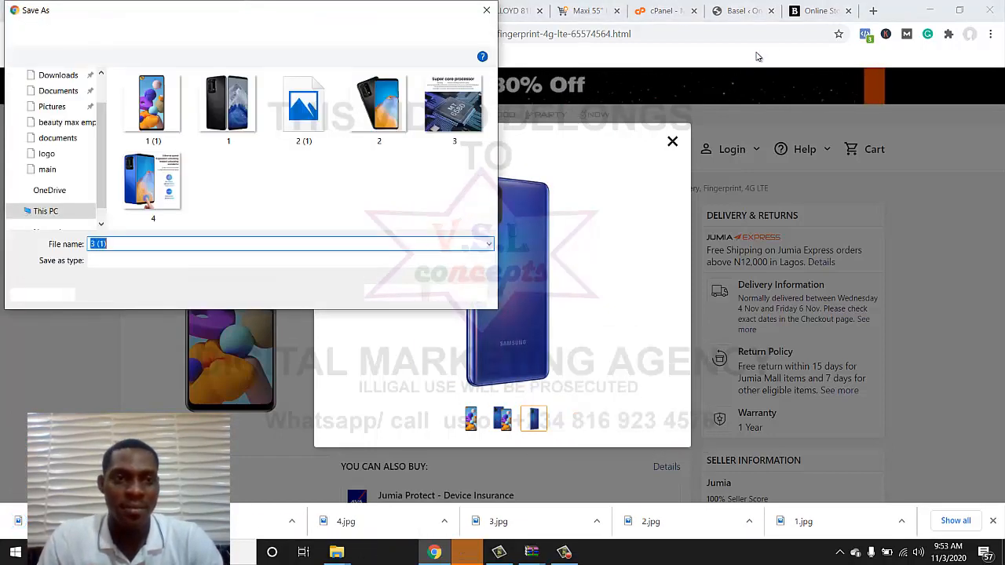
key(Return)
key(ctrl+Tab)
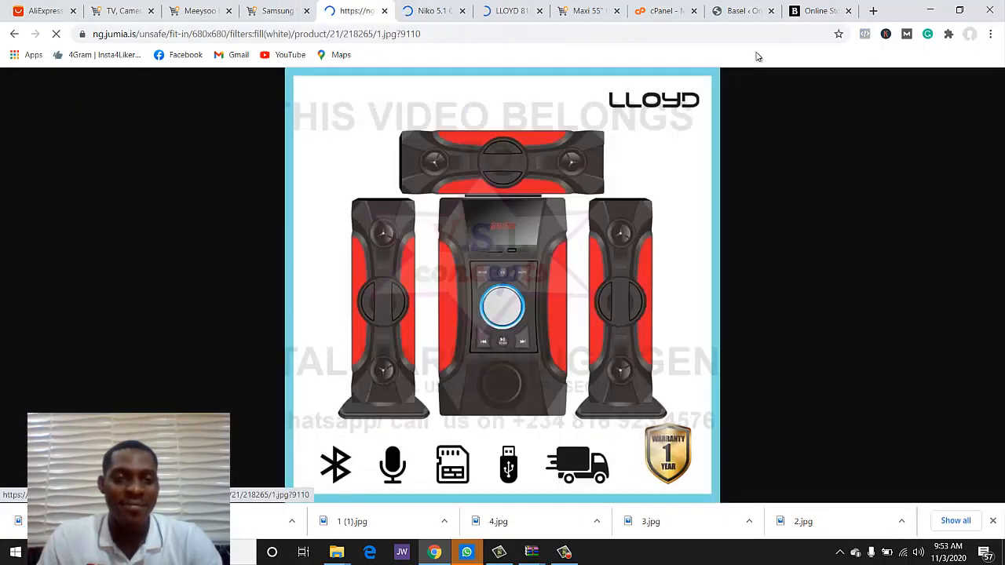
- Save the LLOYD 816 speaker image and close the two standalone image tabs
right_click(486, 293)
click(537, 316)
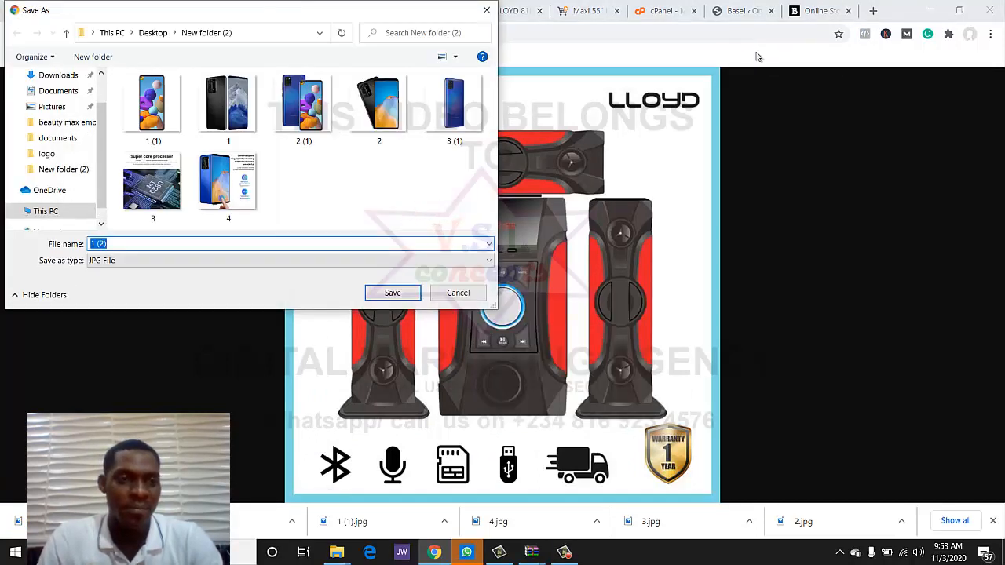
key(Return)
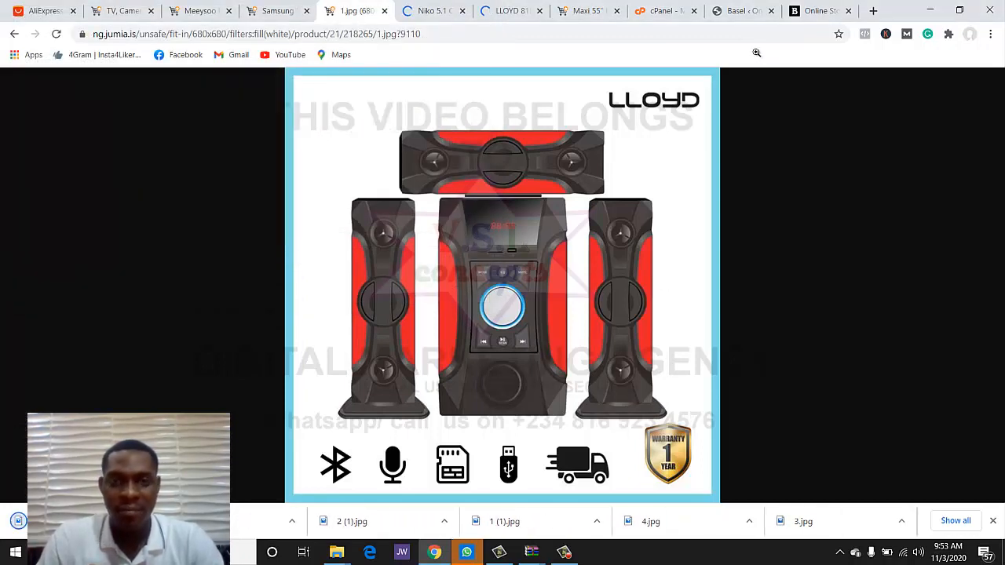
click(384, 11)
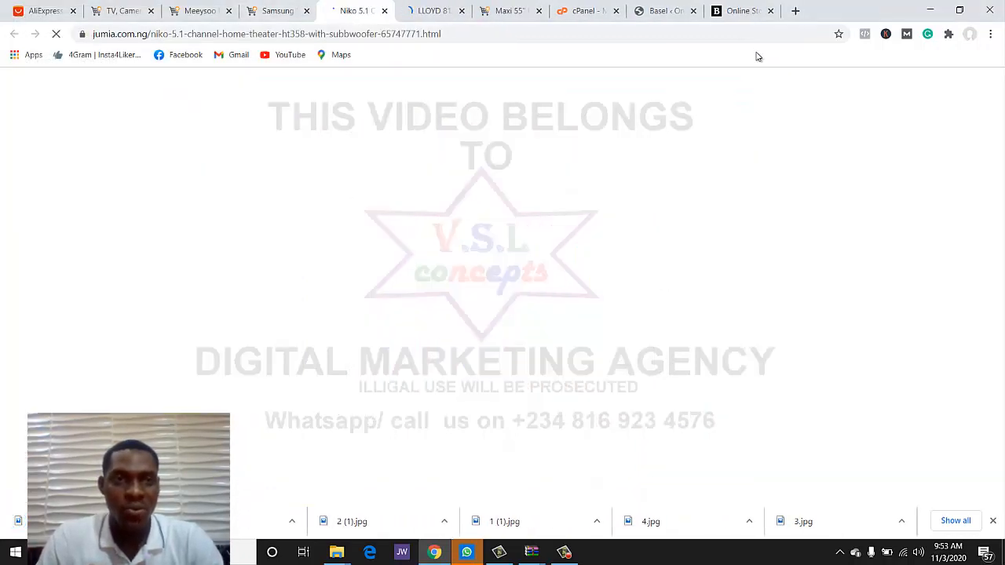
click(276, 11)
- From the Electronics category page, open another product link in a new tab
key(ctrl+Tab)
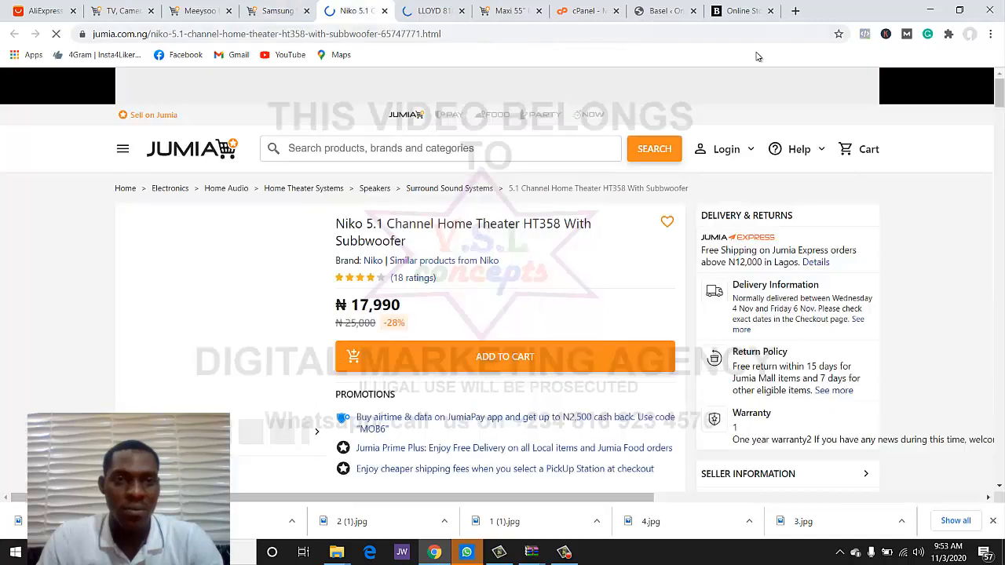
key(ctrl+shift+Tab)
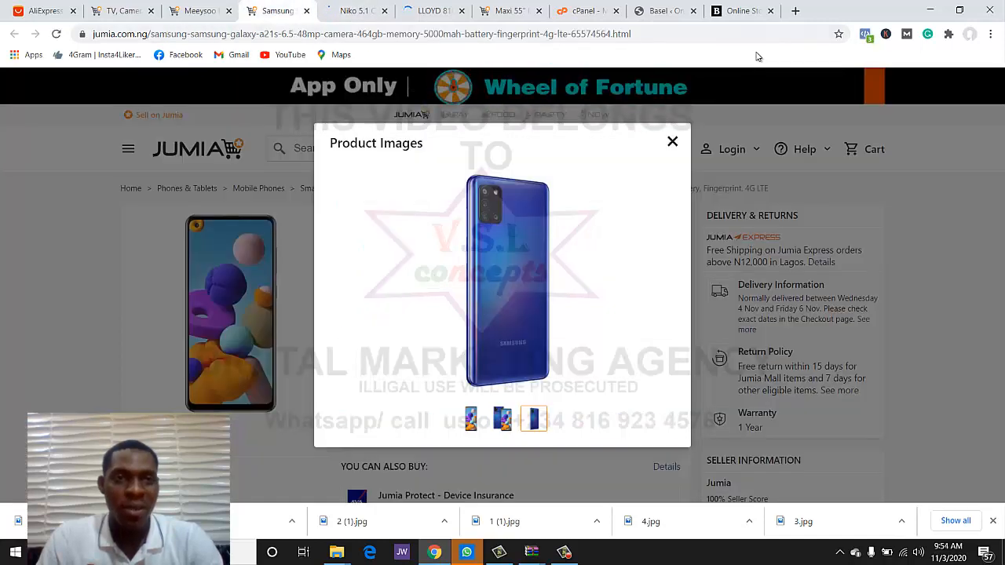
key(ctrl+shift+Tab)
key(ctrl+shift+Tab)
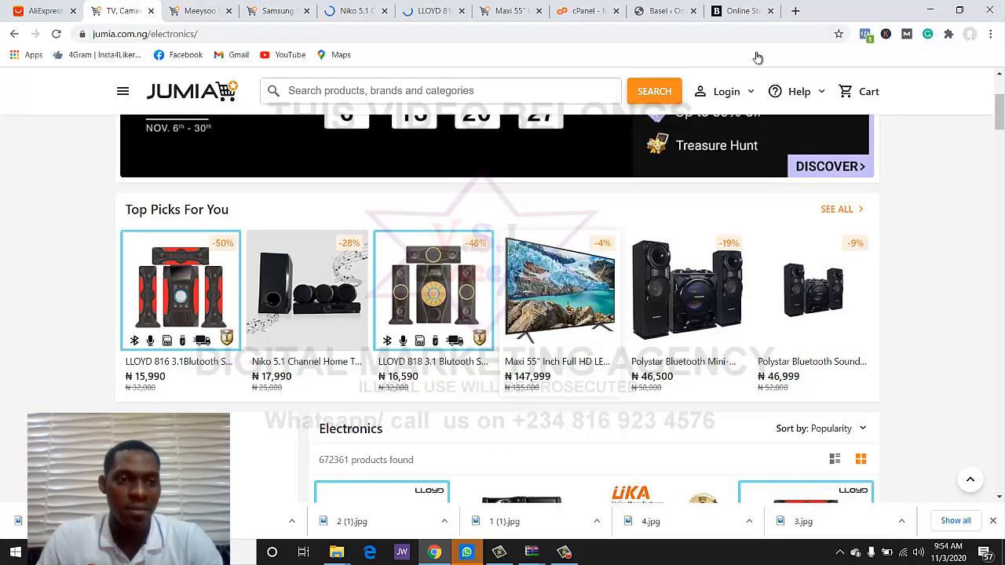
right_click(201, 271)
key(Down)
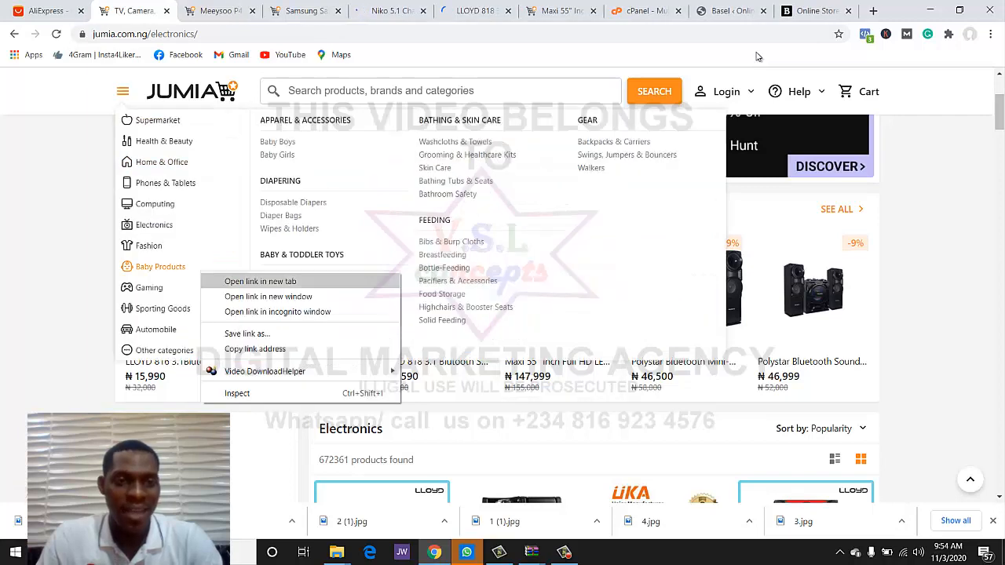
key(Return)
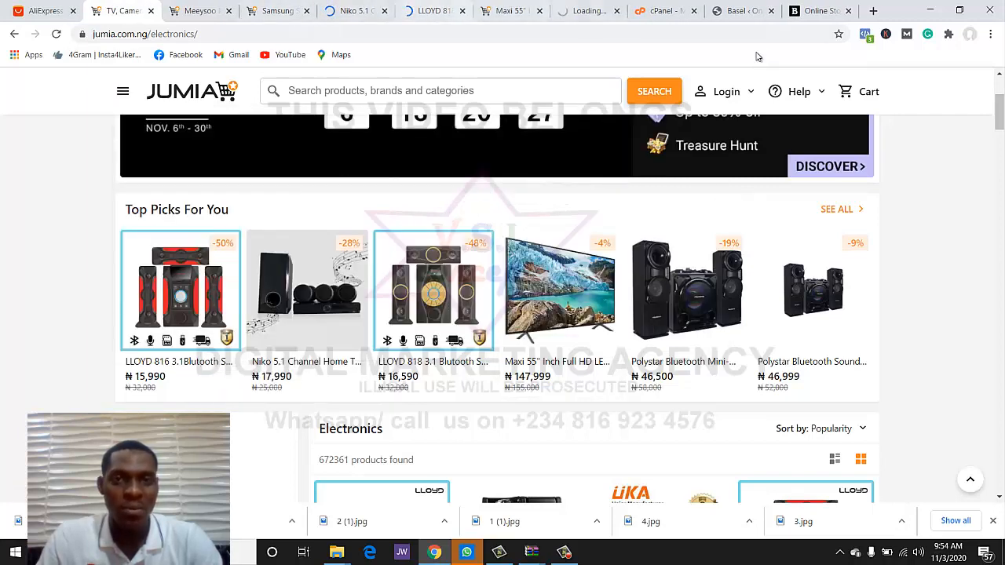
- Save the Niko 5.1 Channel Home Theater product image
click(360, 11)
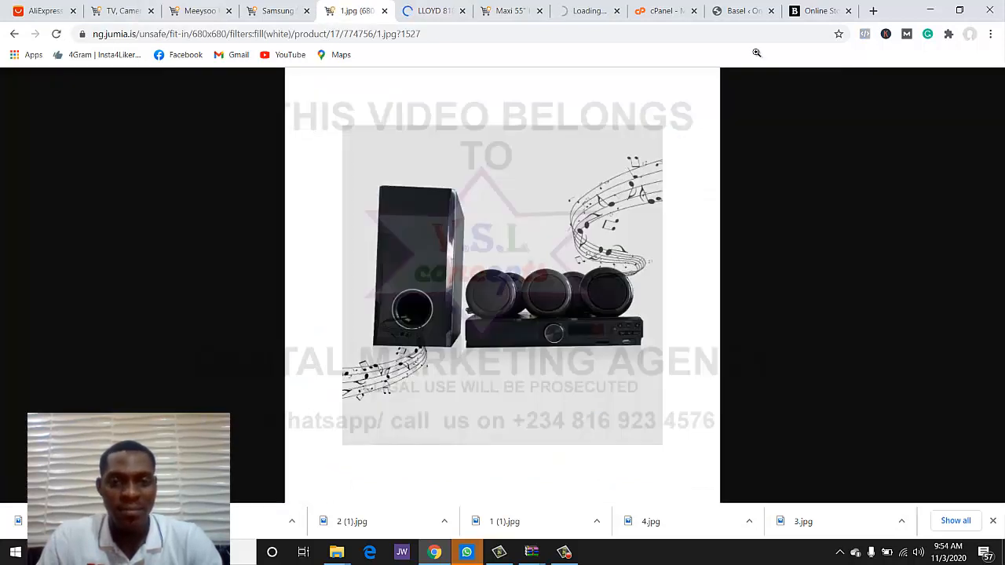
right_click(494, 250)
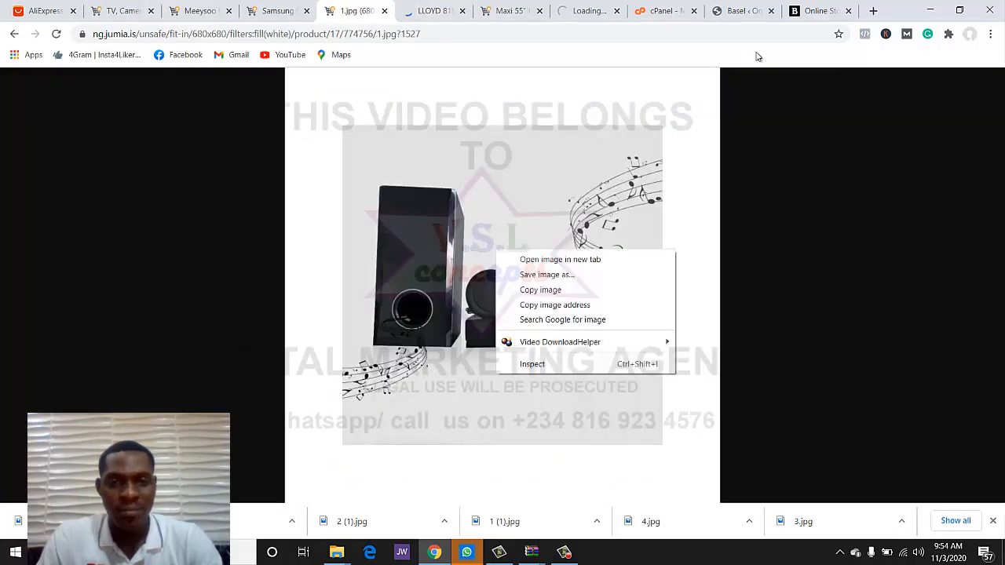
click(541, 274)
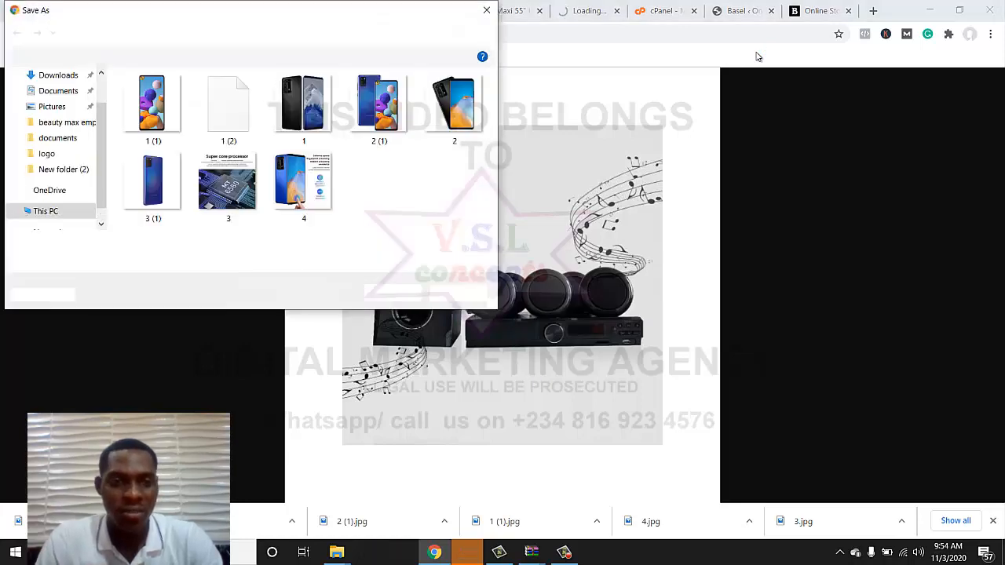
key(Return)
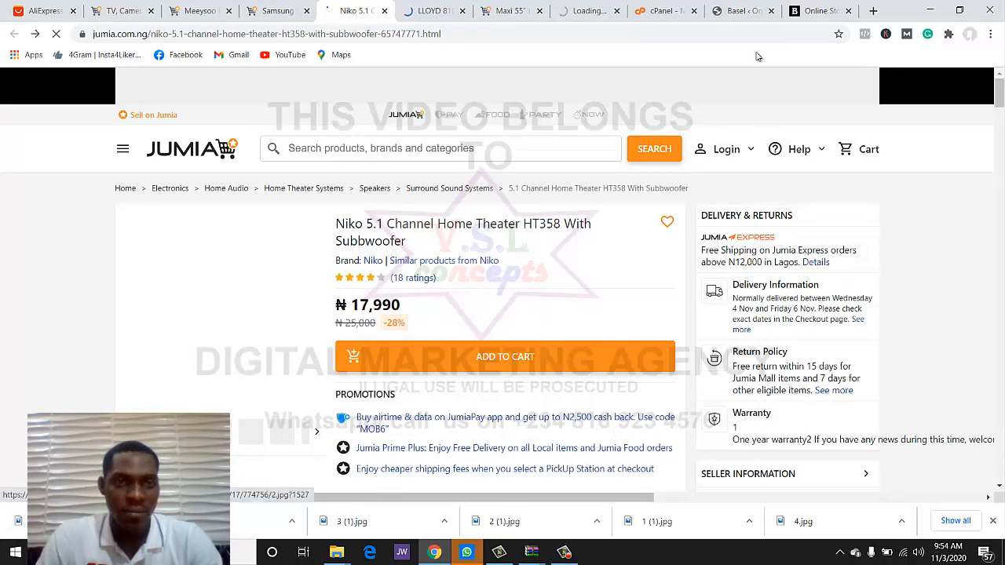
key(ctrl+Tab)
key(ctrl+Tab)
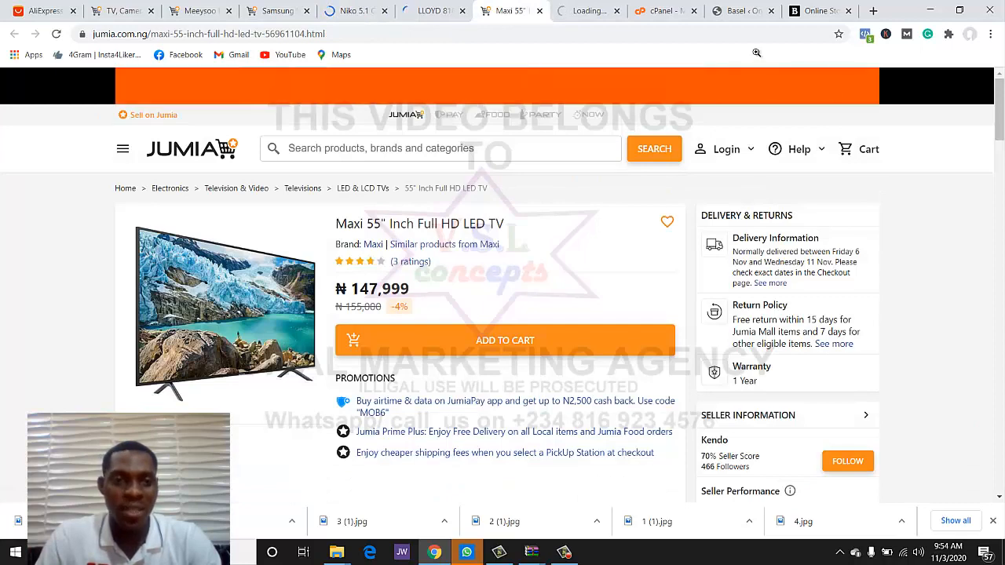
- Save the Maxi 55" Full HD LED TV product image and close the gallery
click(225, 314)
right_click(460, 284)
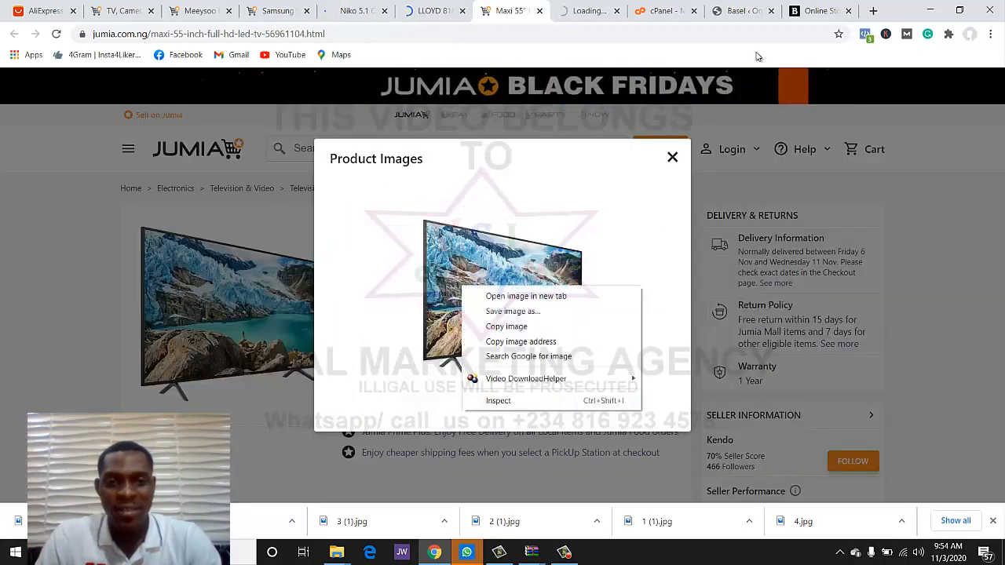
click(510, 310)
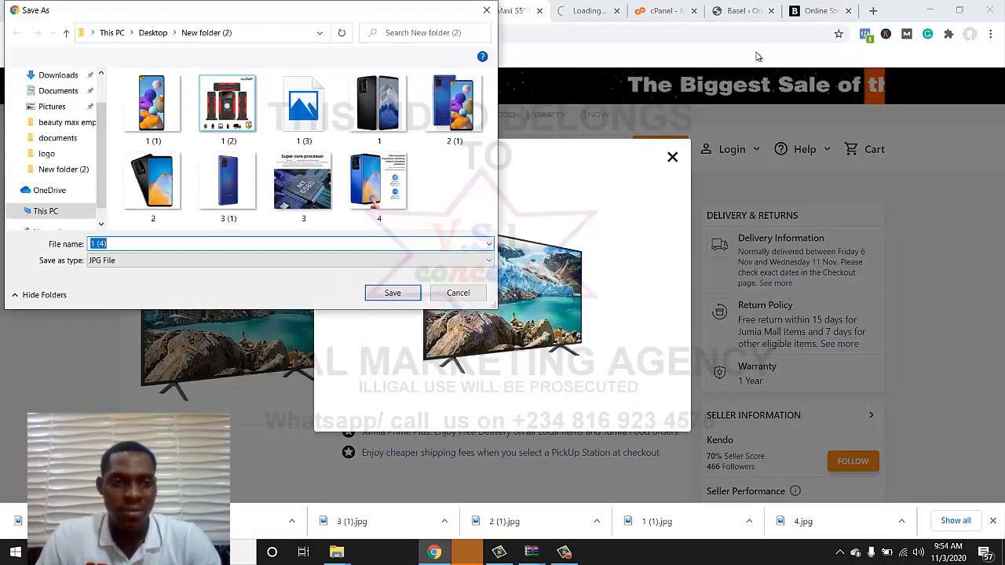
key(Return)
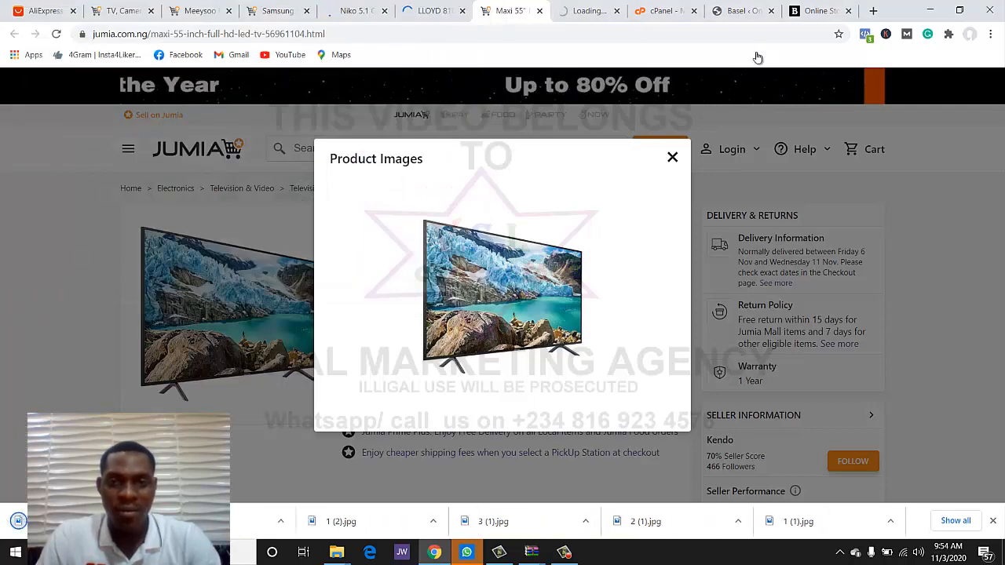
key(Escape)
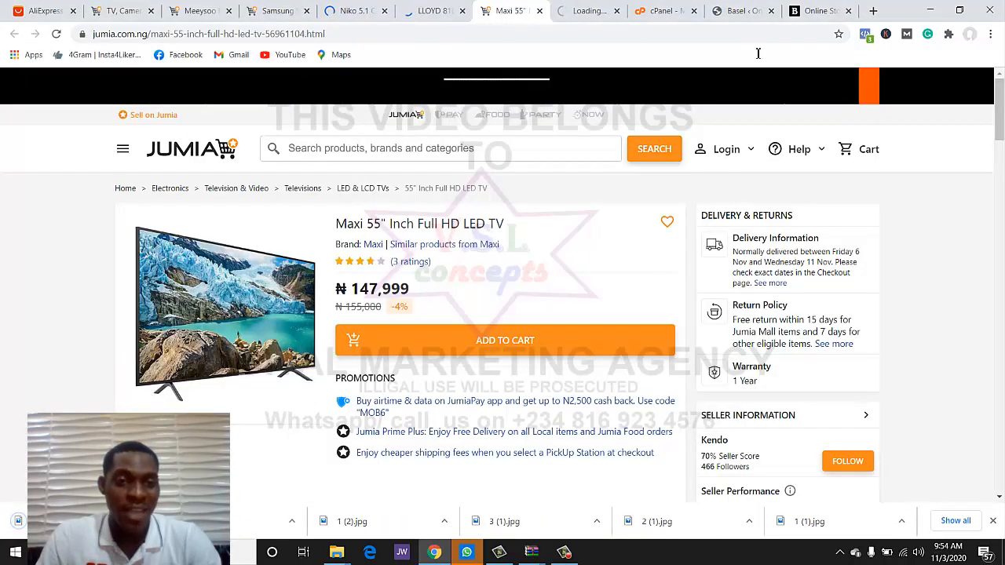
- Cycle through the Jumia tabs and return to the WordPress Basel dashboard
key(ctrl+shift+Tab)
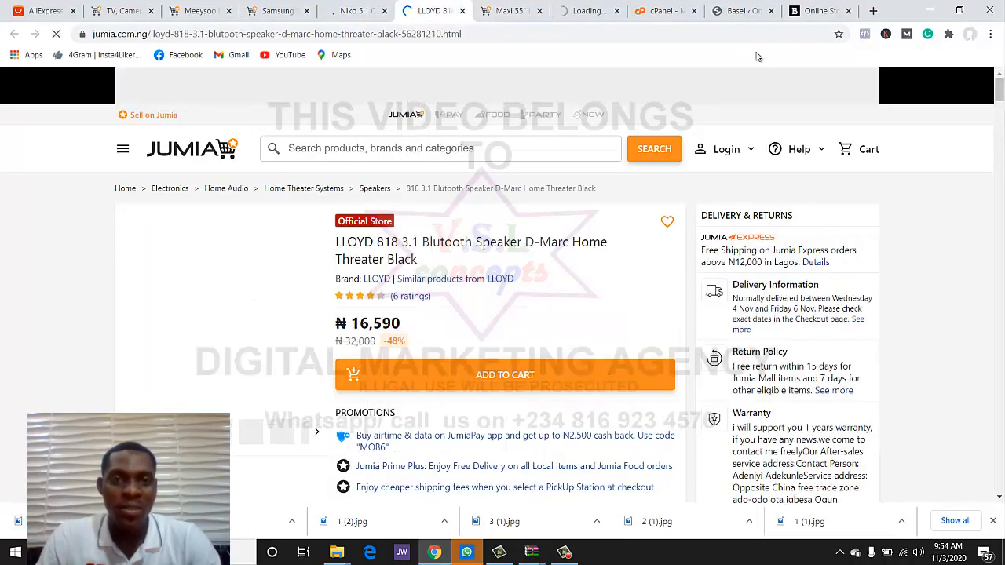
key(ctrl+Tab)
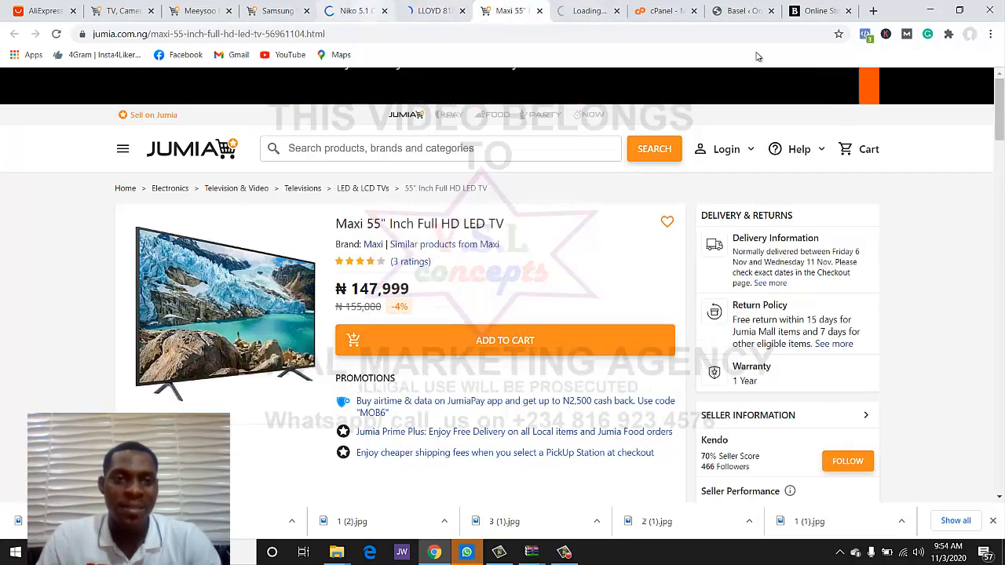
key(ctrl+shift+Tab)
key(ctrl+shift+Tab)
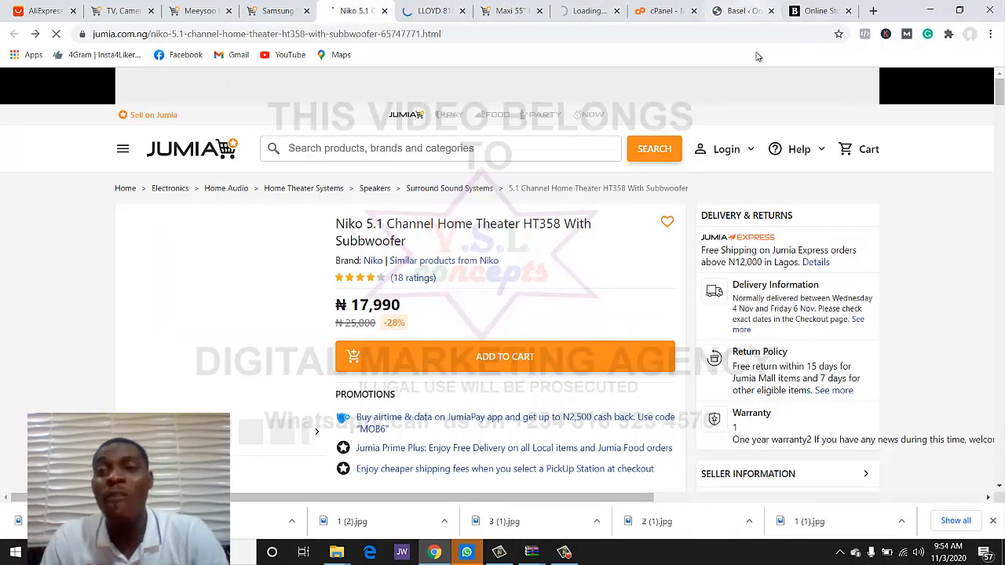
key(ctrl+Tab)
key(ctrl+Tab)
key(ctrl+Tab)
key(ctrl+Tab)
key(ctrl+Tab)
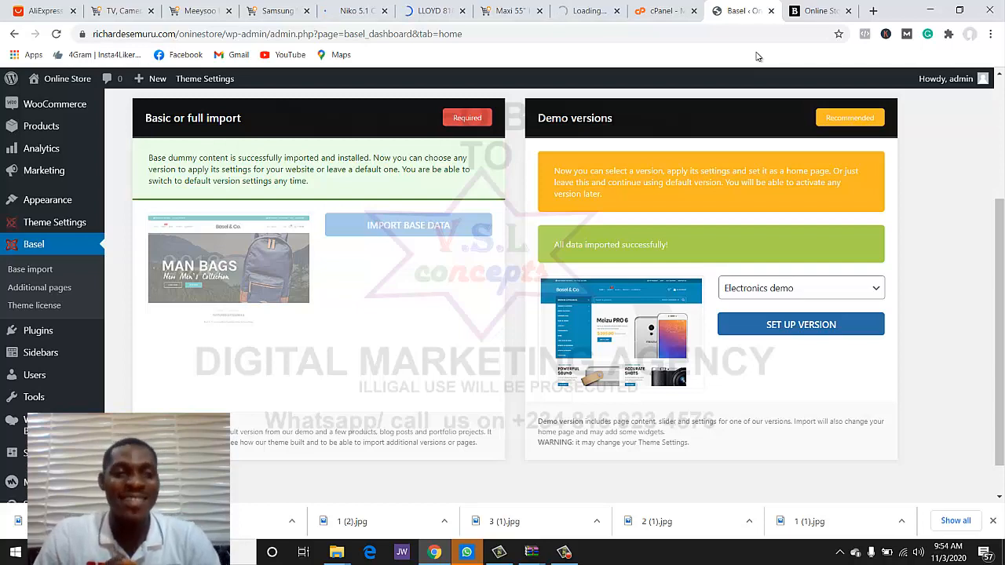
- Review the eight demo products under All Products, then go to WooCommerce Settings
scroll(43, 168, up, 2)
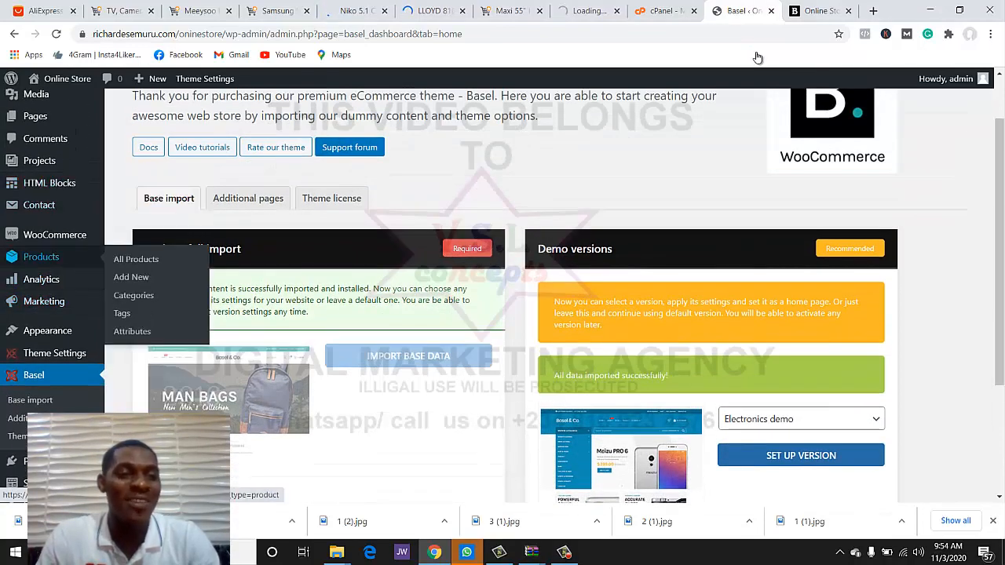
click(40, 256)
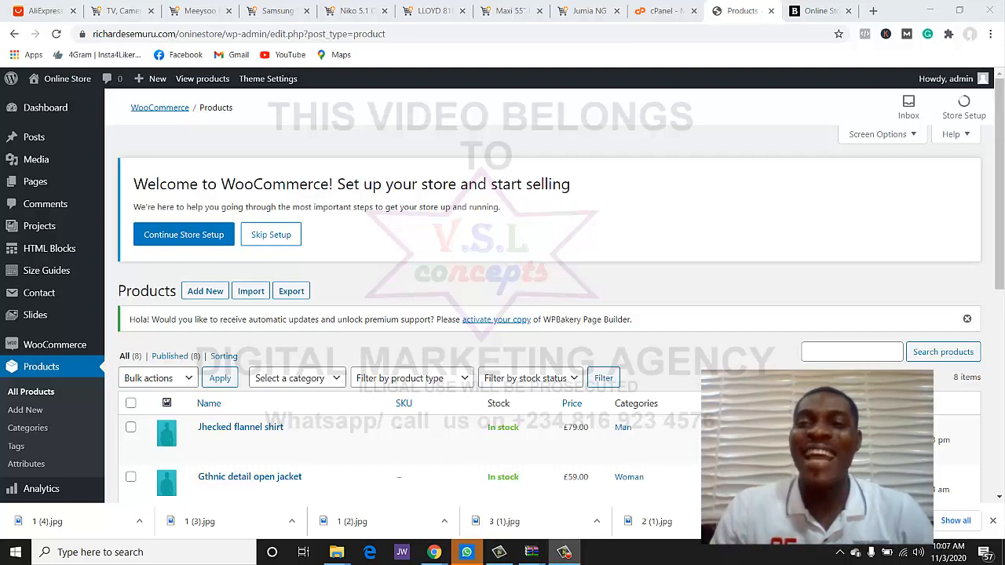
scroll(946, 416, down, 5)
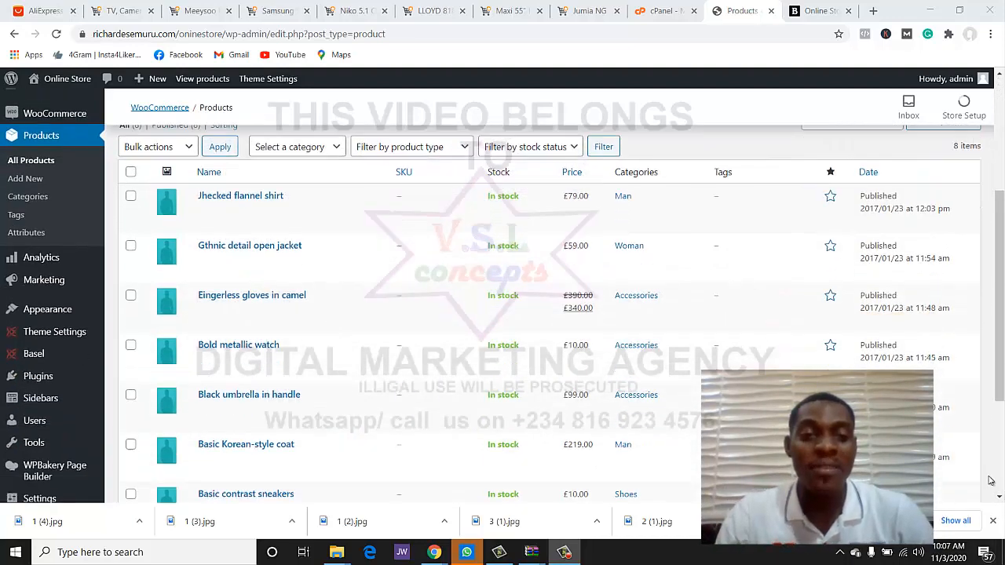
scroll(954, 400, down, 2)
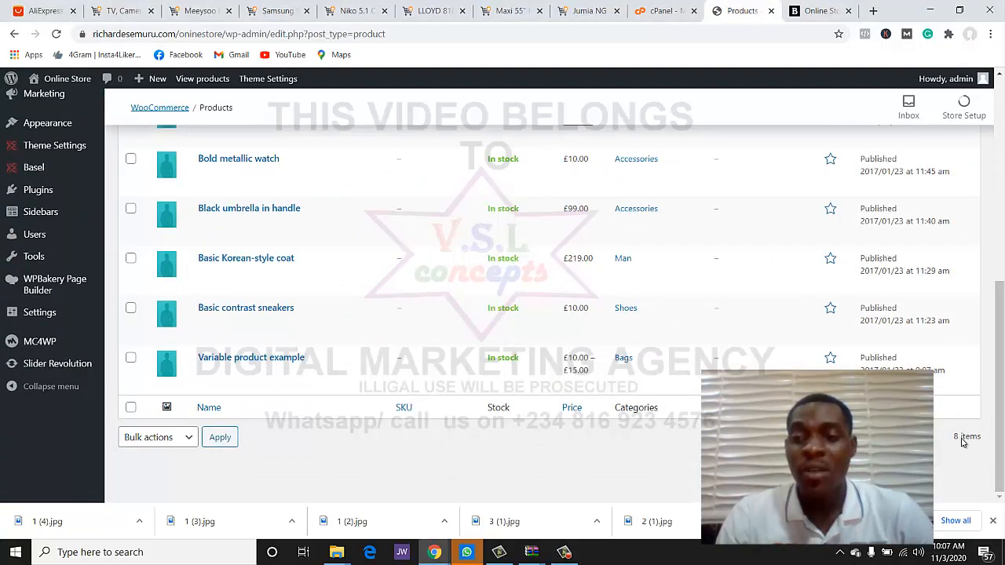
scroll(691, 343, up, 4)
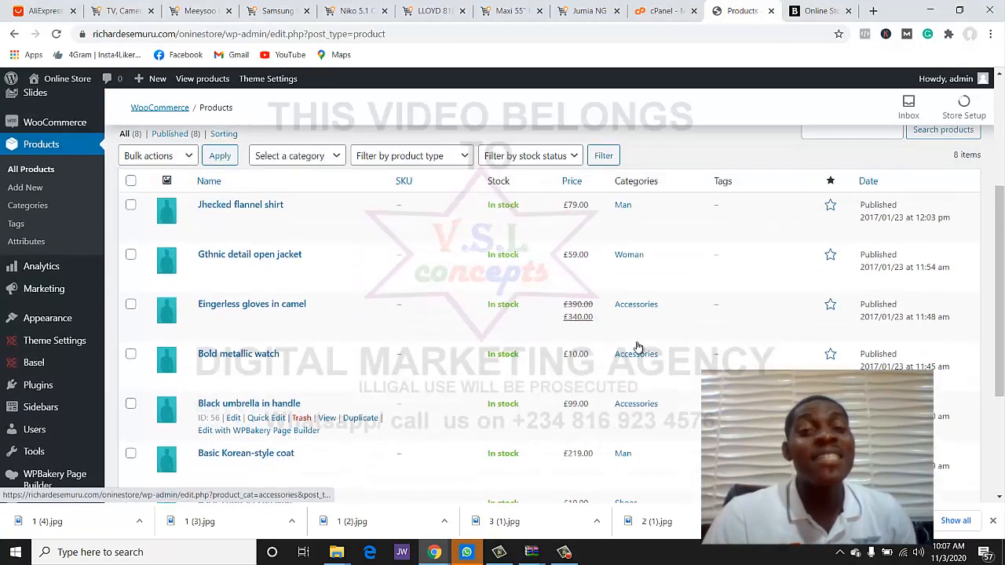
scroll(612, 330, down, 1)
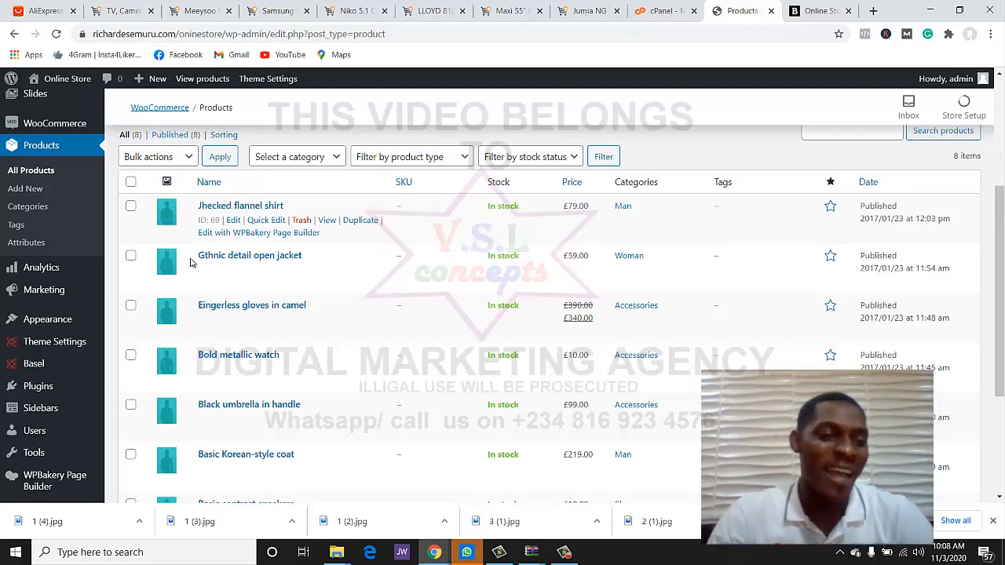
scroll(118, 262, down, 3)
scroll(56, 303, up, 5)
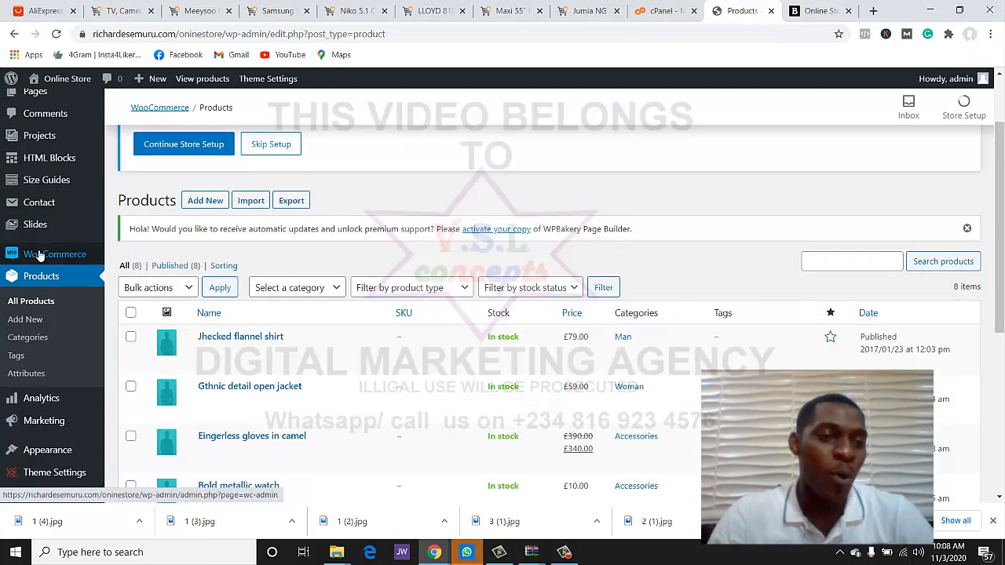
mouse_move(40, 256)
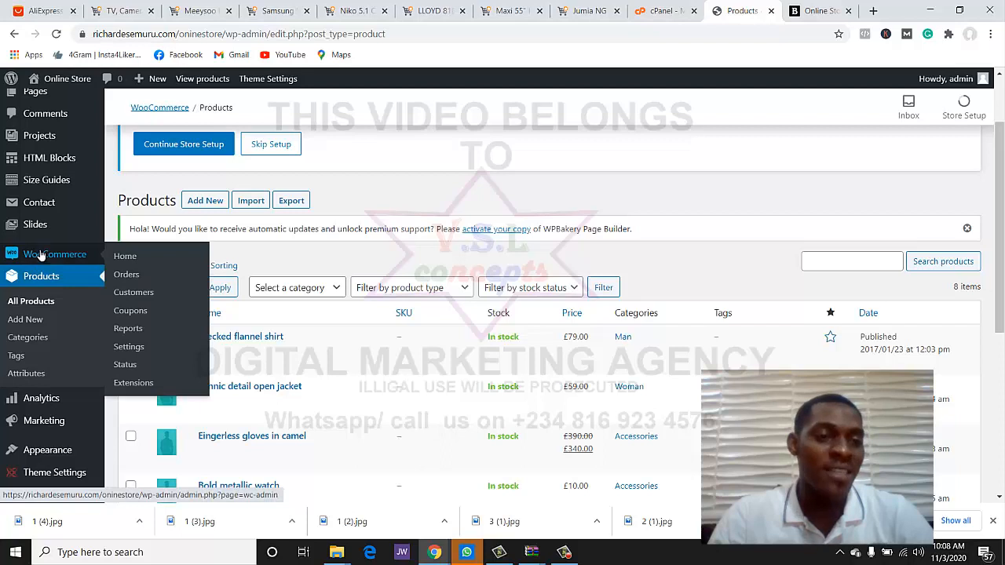
click(129, 348)
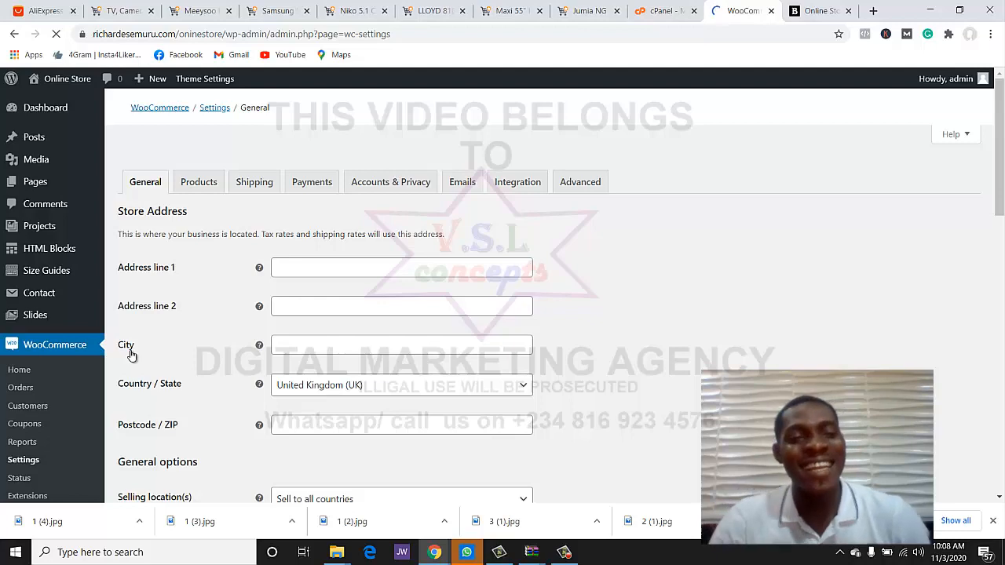
- Fill in the store's street address from a saved suggestion
scroll(689, 365, down, 2)
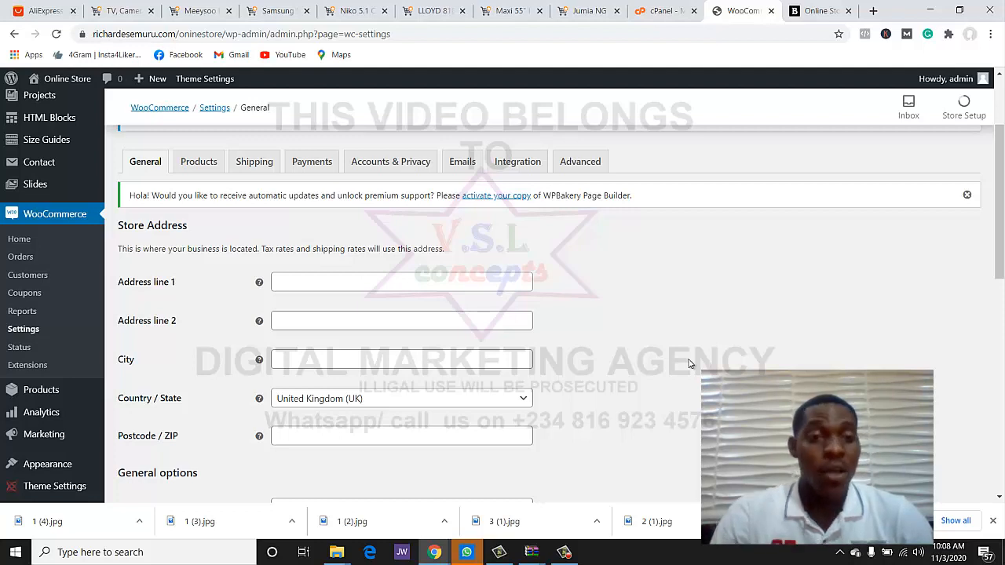
click(338, 281)
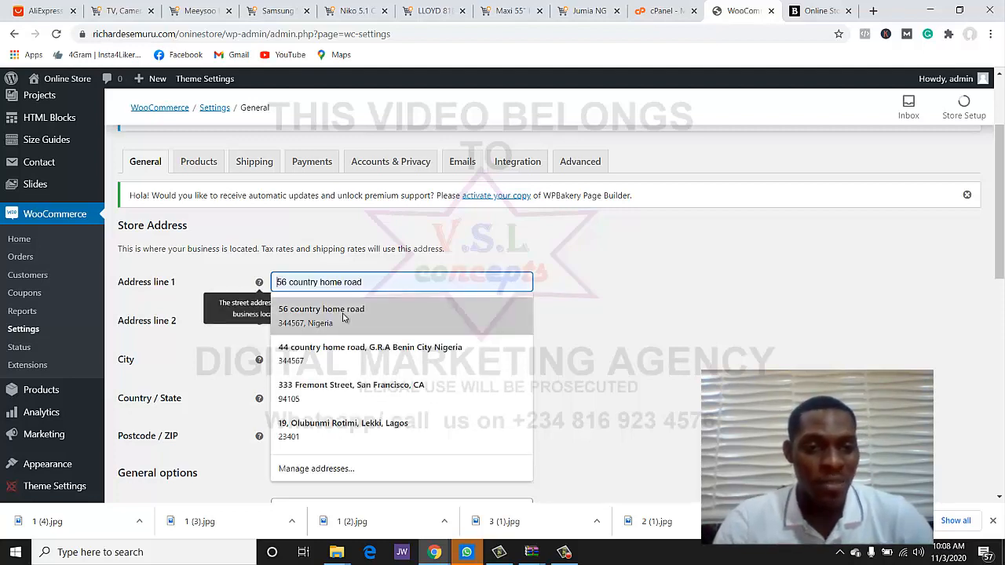
click(342, 316)
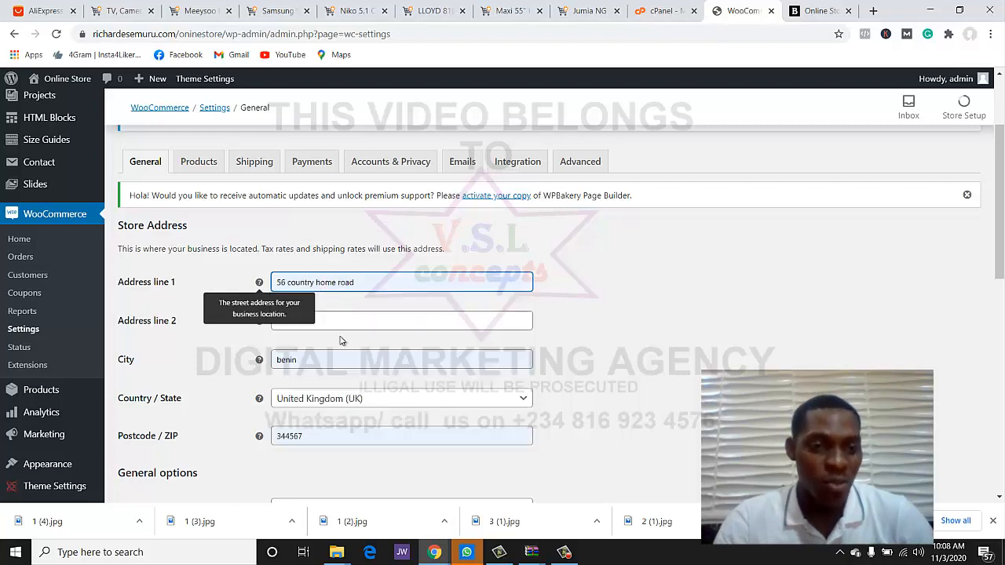
scroll(349, 345, down, 1)
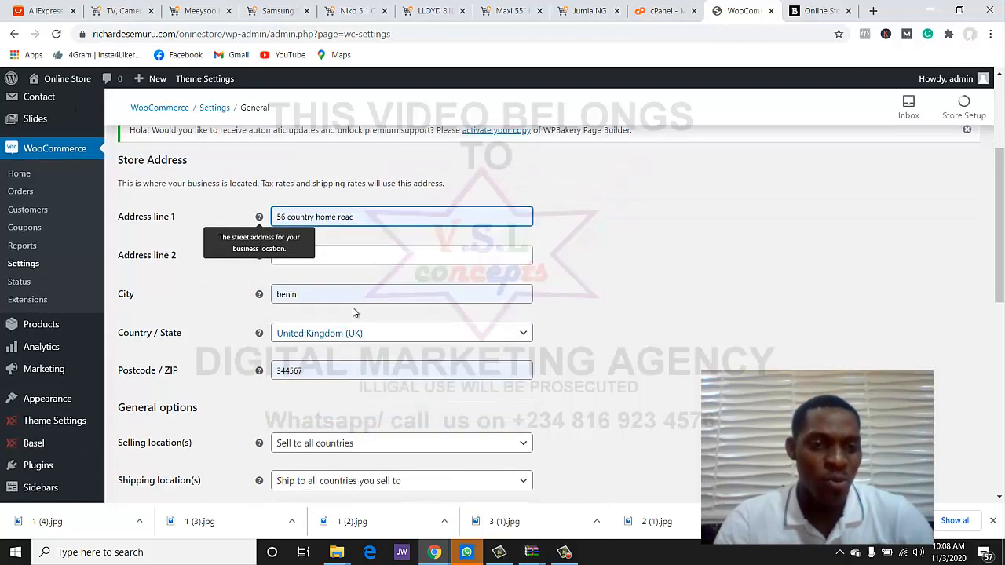
- Search 'nig' and set the store's Country / State to Nigeria — Edo
click(321, 336)
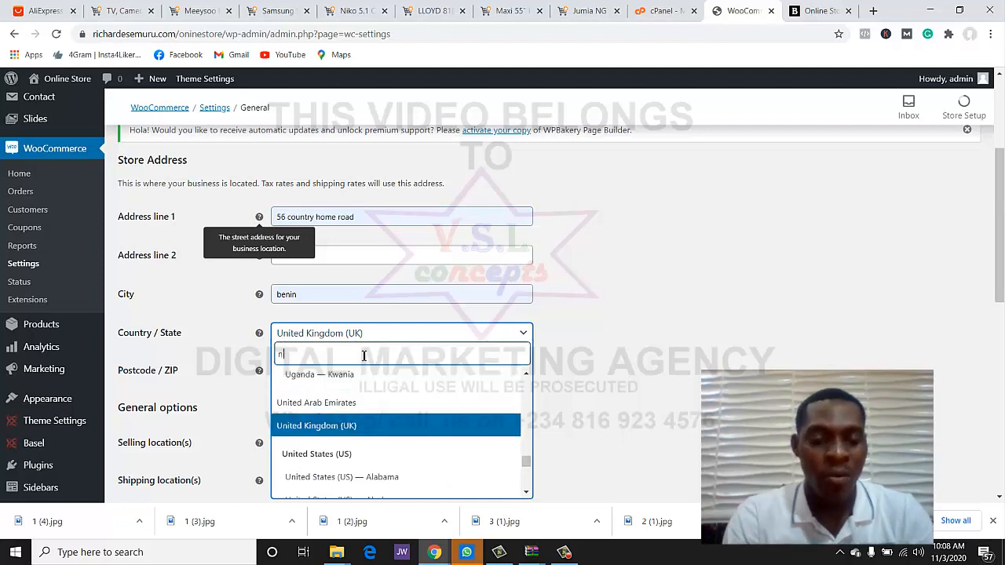
text(ni)
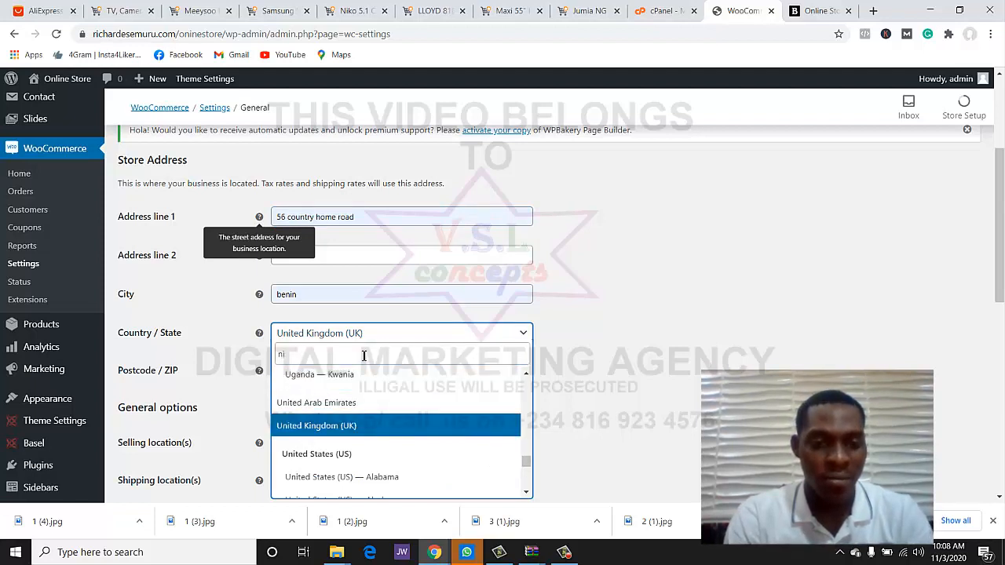
text(g)
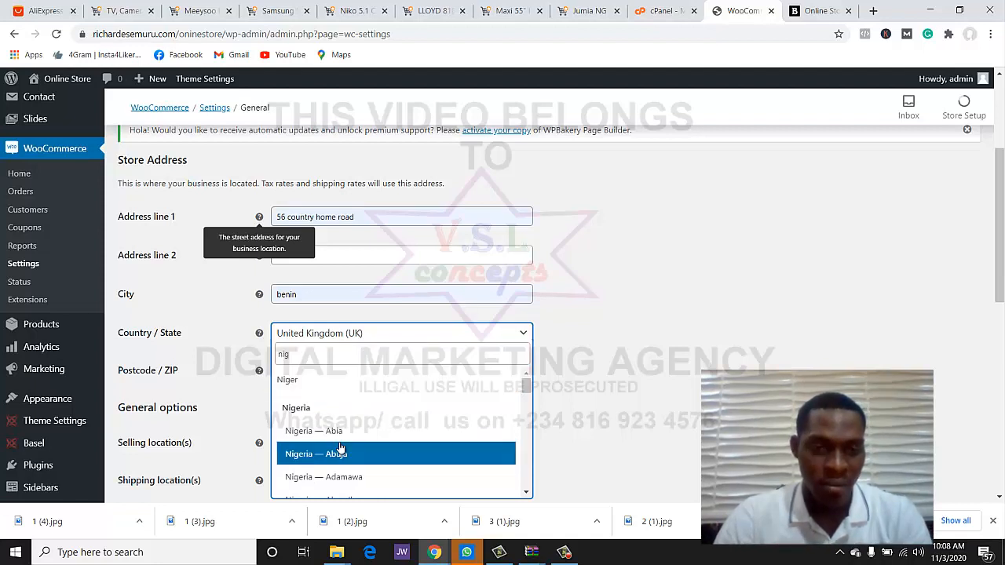
scroll(337, 443, down, 3)
scroll(337, 440, down, 2)
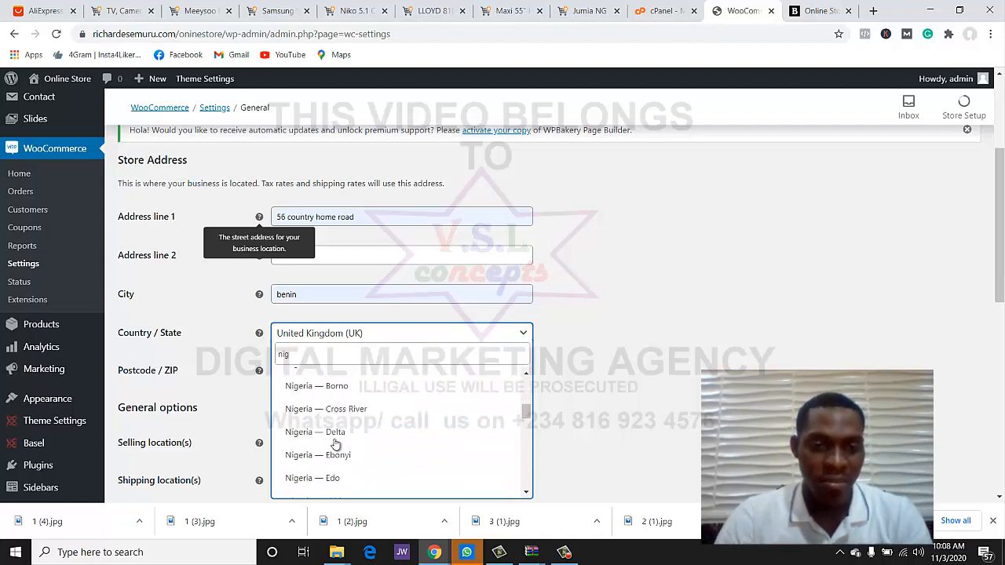
scroll(337, 444, up, 1)
scroll(336, 451, down, 1)
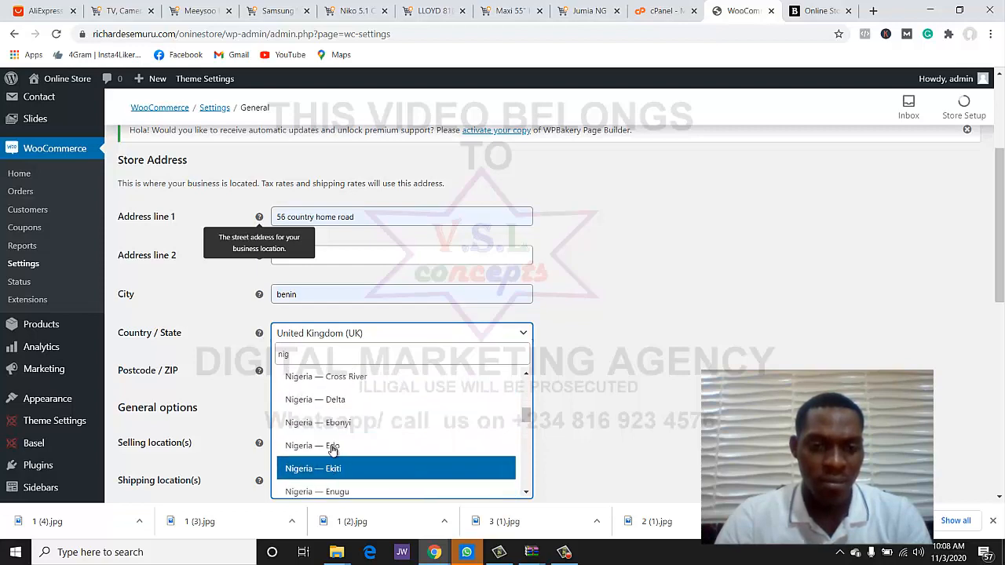
click(336, 447)
scroll(598, 393, down, 2)
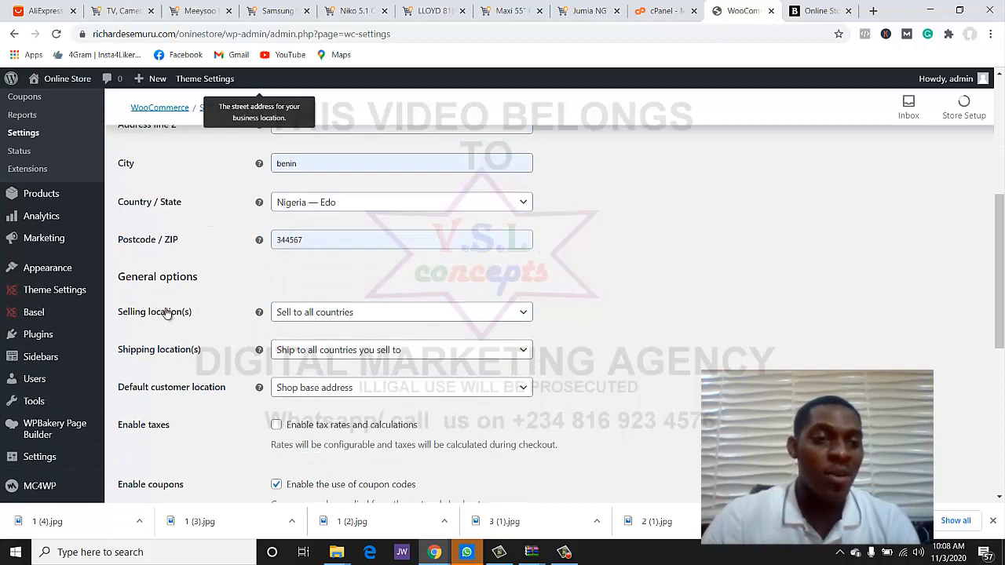
click(384, 318)
click(384, 318)
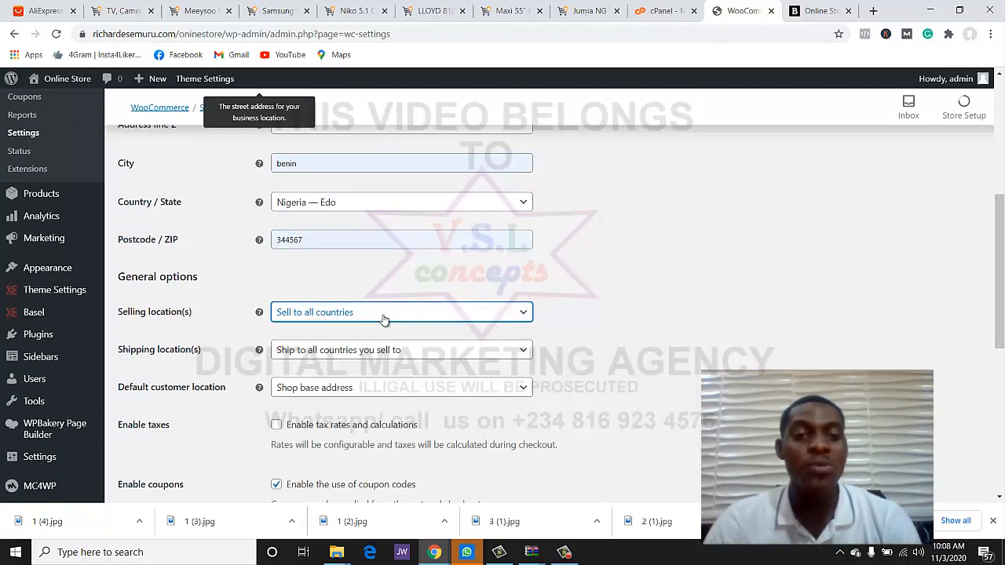
scroll(480, 323, down, 2)
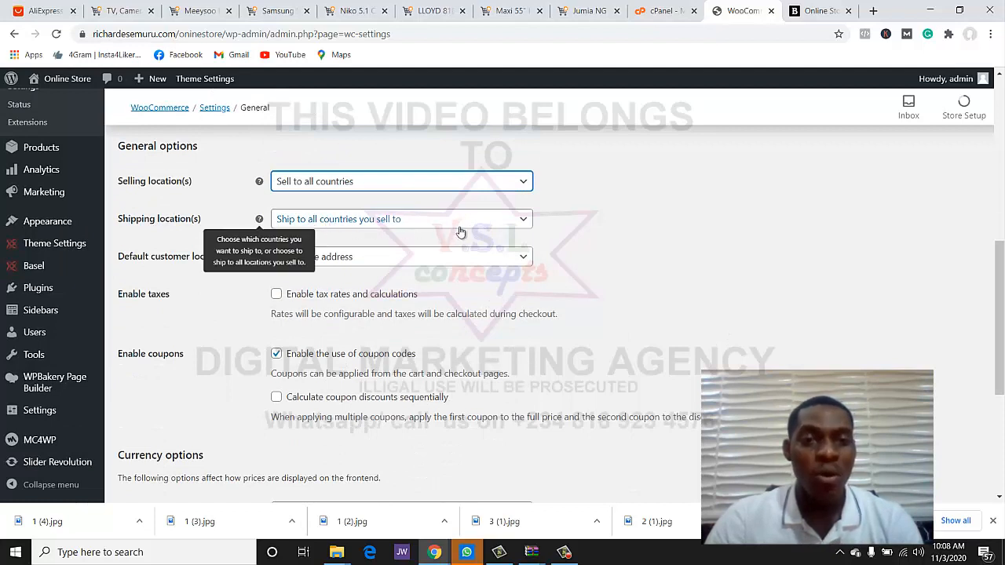
click(767, 265)
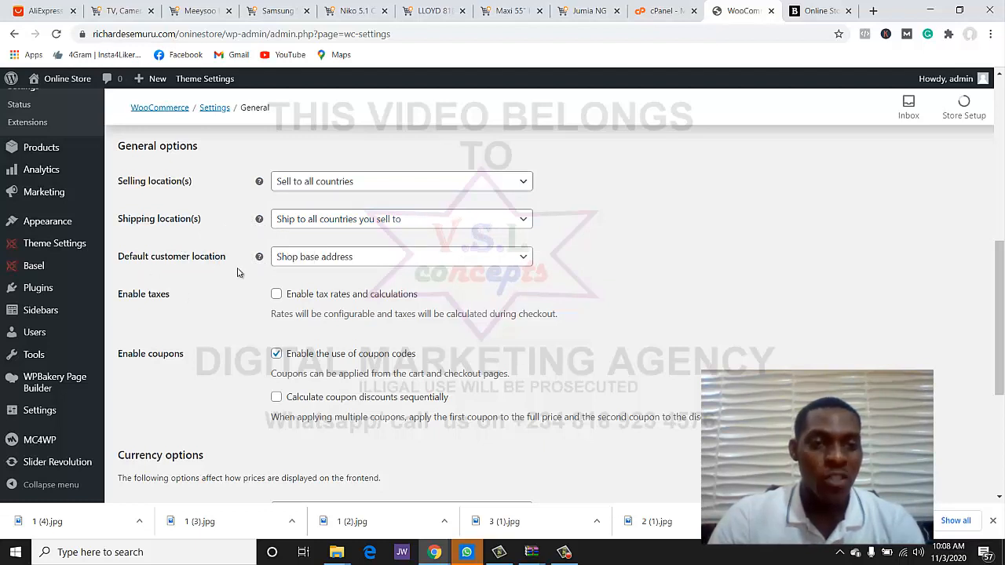
click(369, 266)
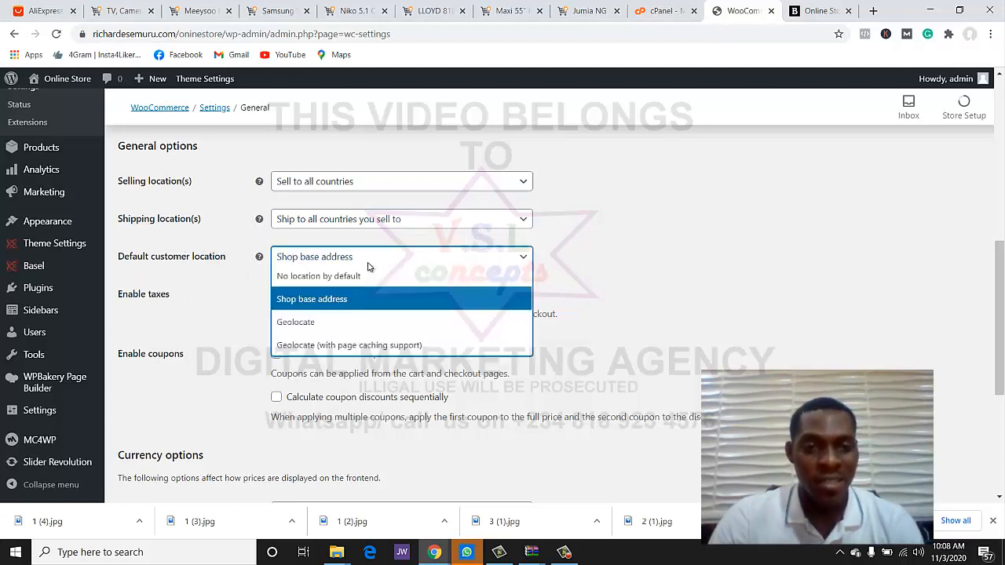
click(596, 274)
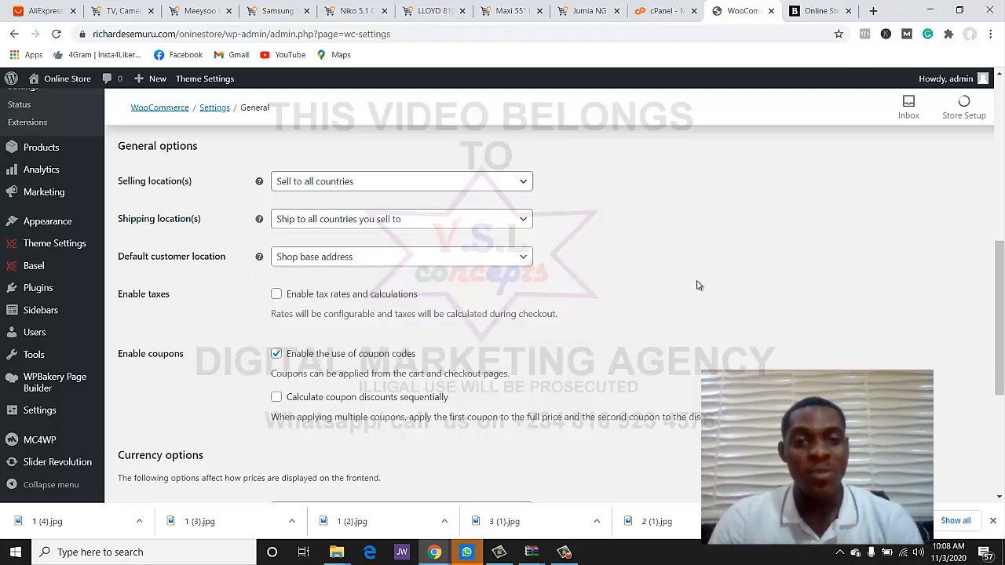
scroll(192, 321, down, 1)
scroll(194, 321, down, 2)
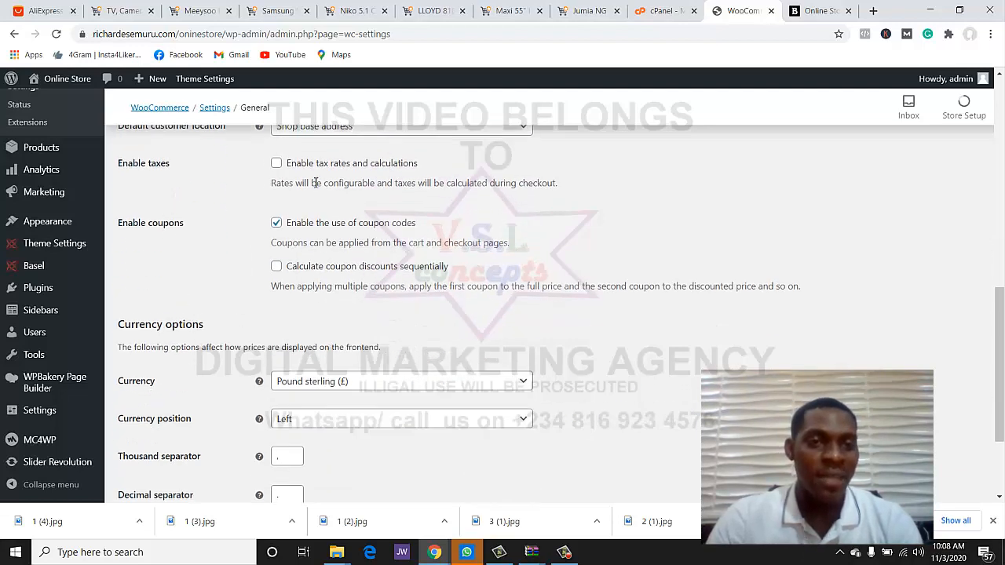
scroll(259, 222, down, 2)
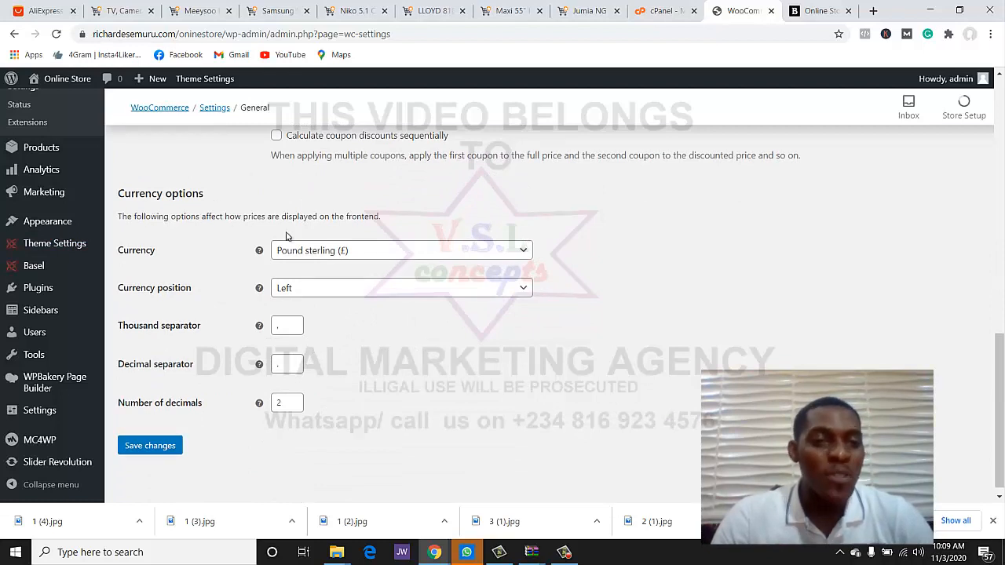
- Search 'nai', choose Nigerian naira (₦) as the store currency, and save the General settings
click(360, 259)
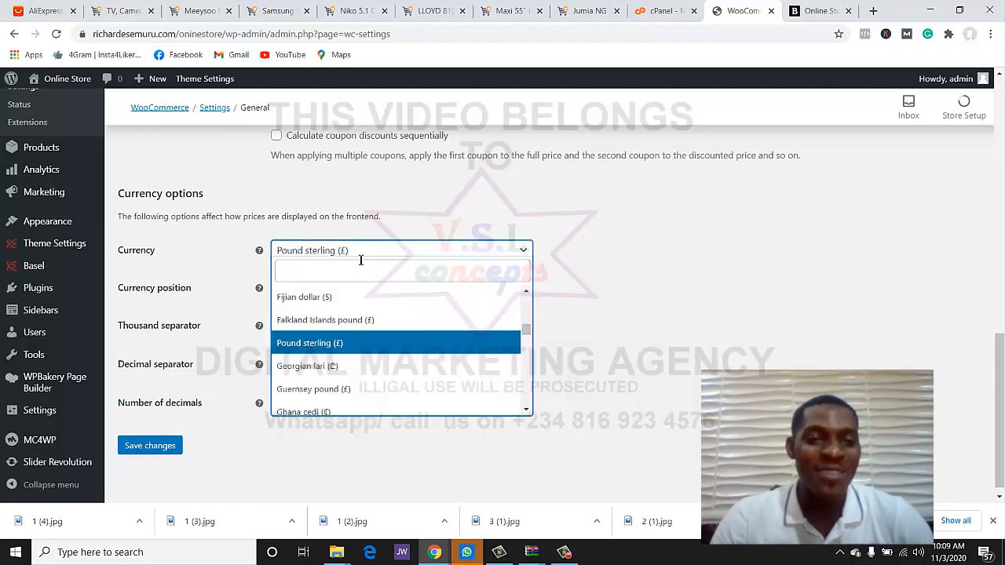
click(360, 271)
text(nai)
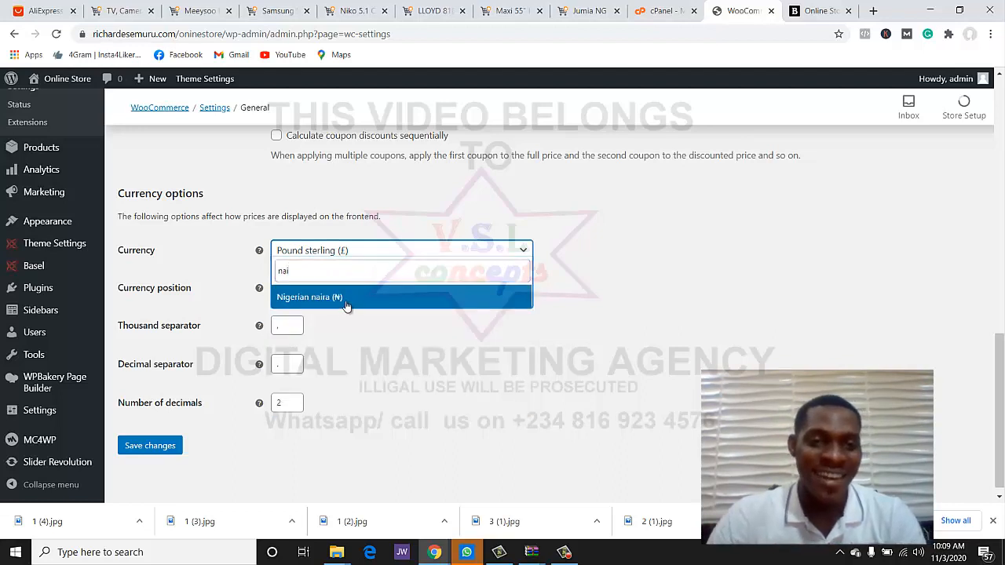
click(349, 299)
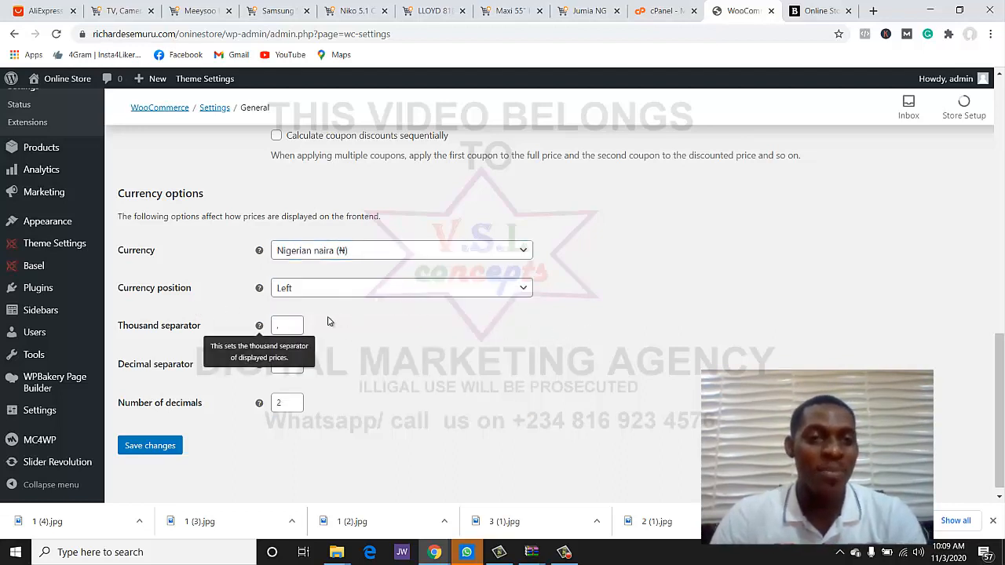
scroll(343, 418, down, 1)
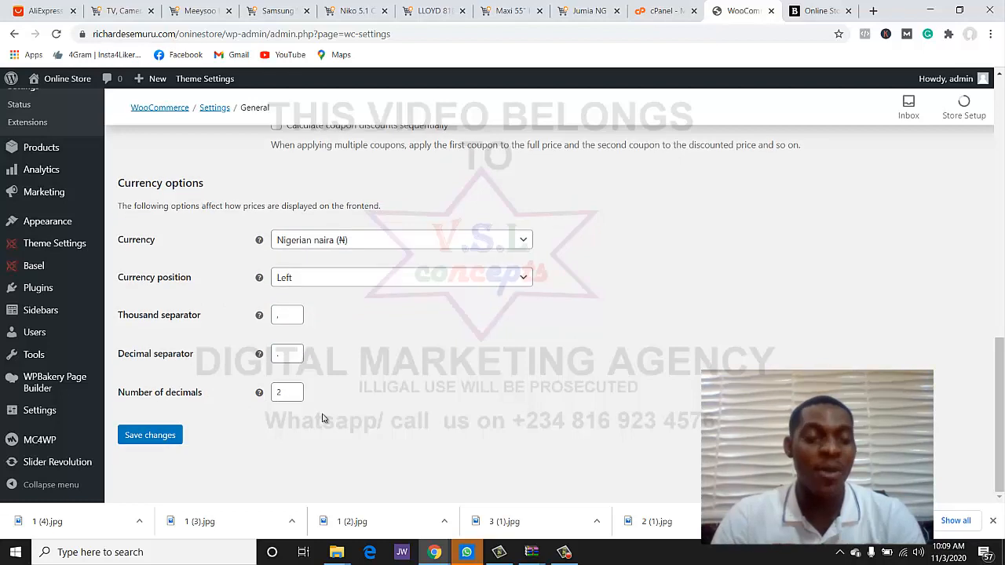
click(153, 437)
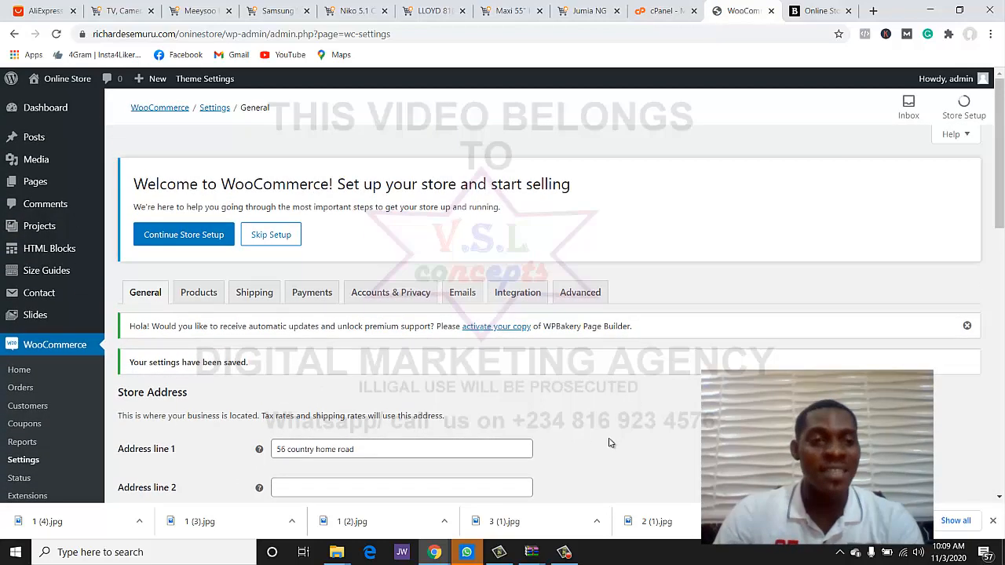
- Resume the store setup wizard and confirm the Store Details form to reach the Industry step
click(165, 239)
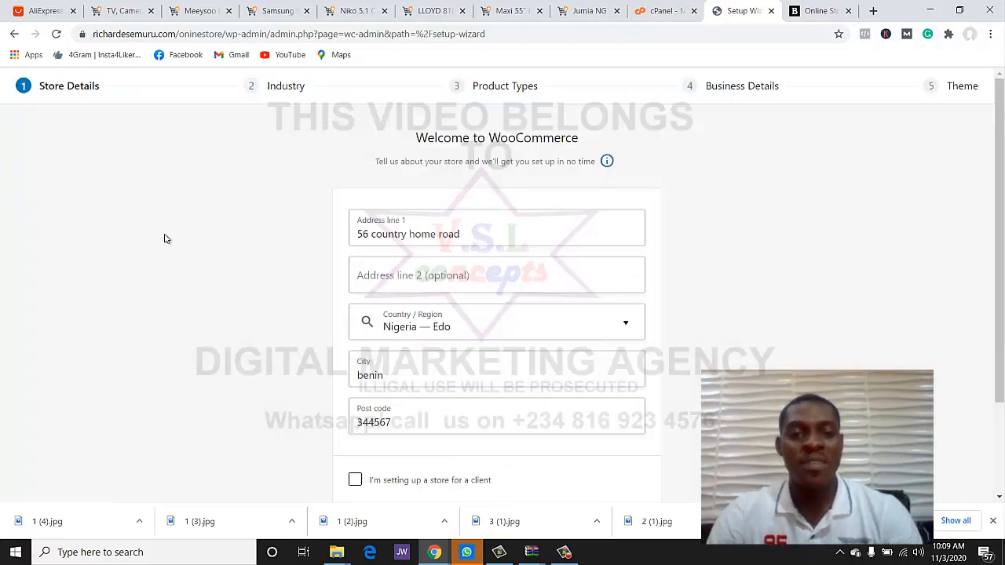
scroll(416, 242, down, 2)
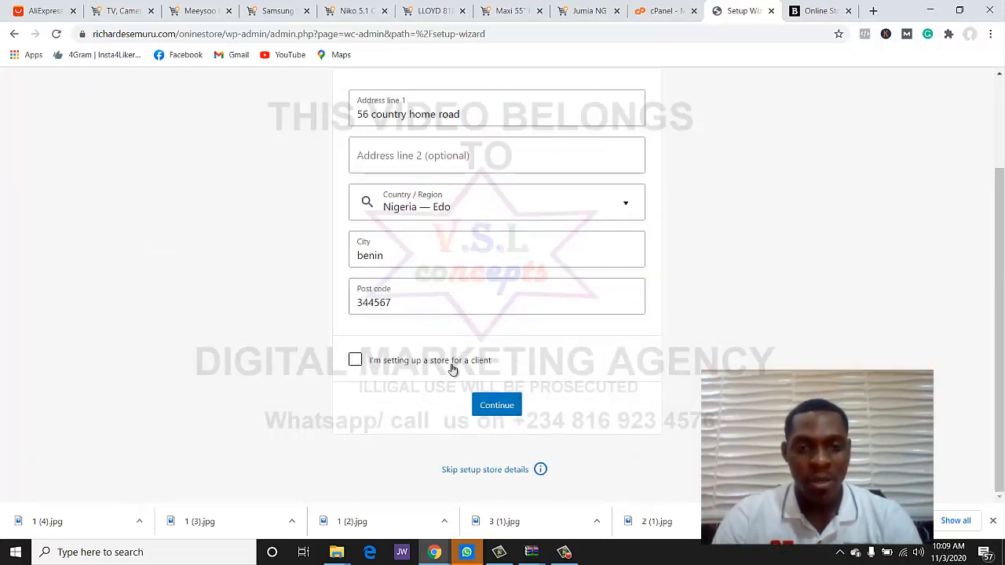
click(495, 405)
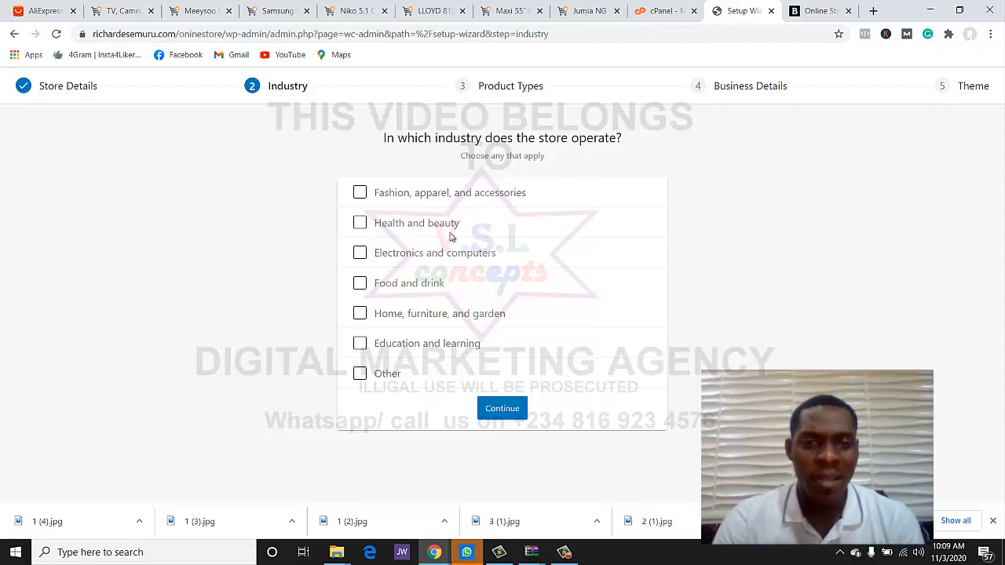
- Choose Electronics and computers as the industry and keep Physical products as the product type
click(422, 262)
click(502, 409)
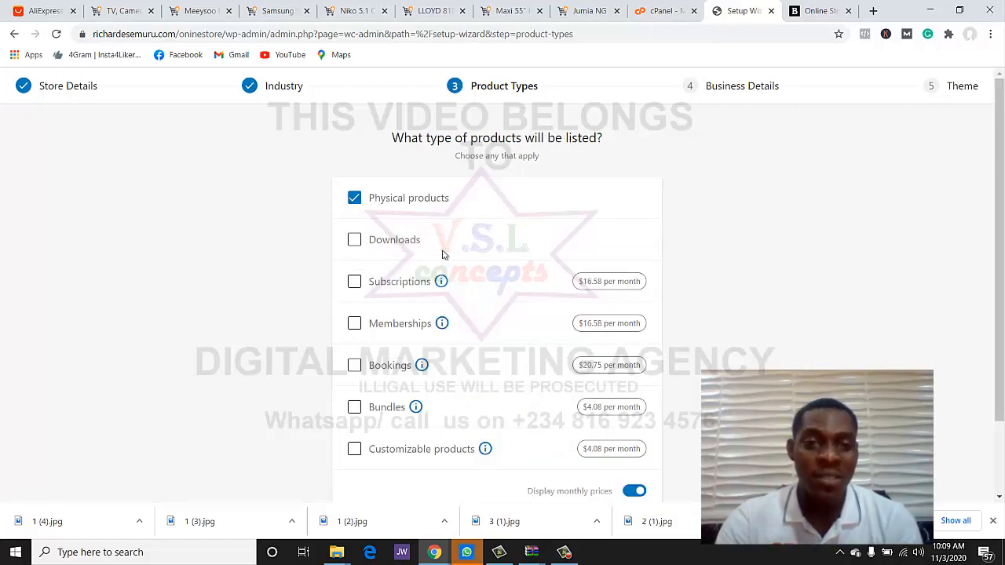
scroll(442, 252, down, 1)
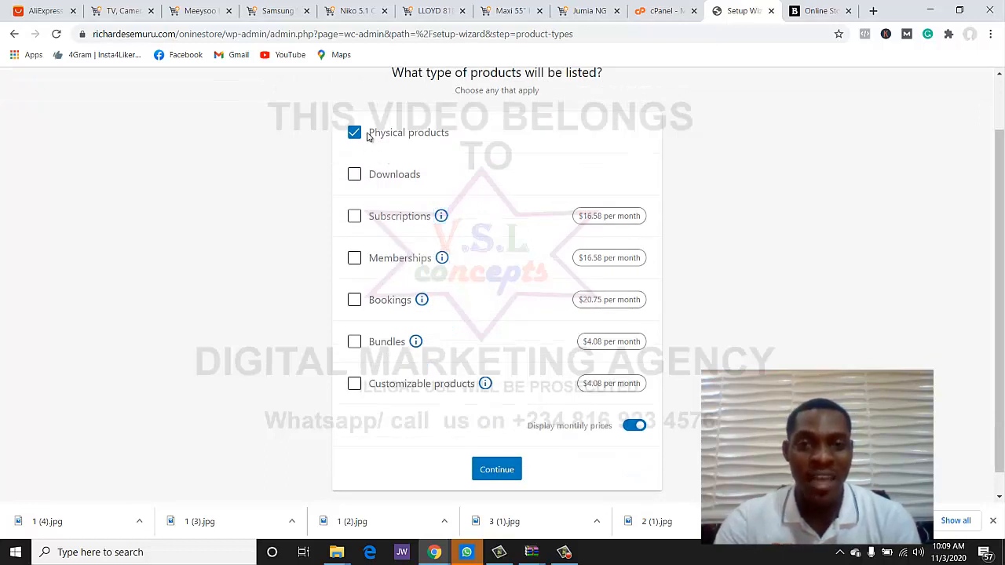
click(506, 474)
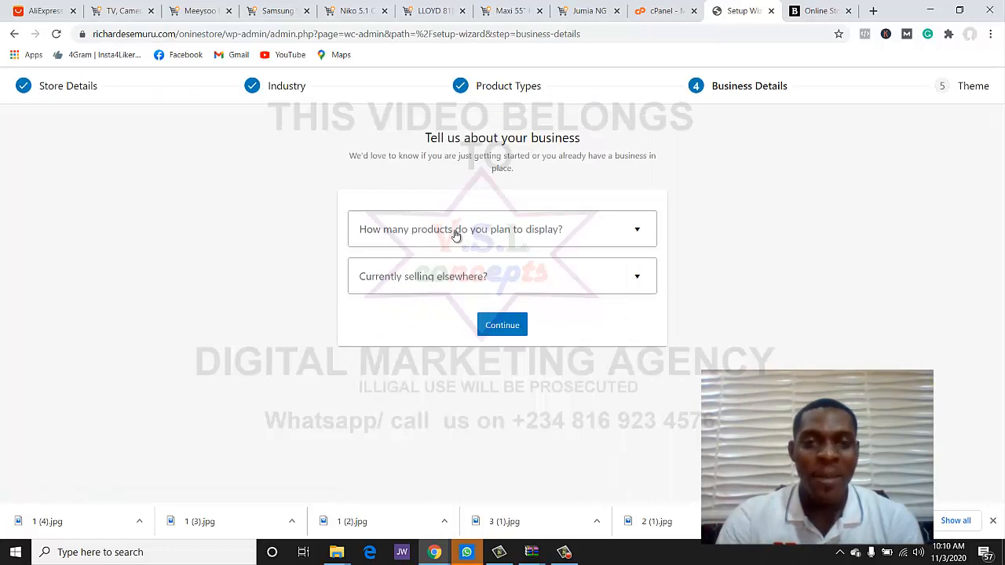
- Set planned products to 101 - 1,000 and selling elsewhere to No, then continue with plugins on
click(590, 241)
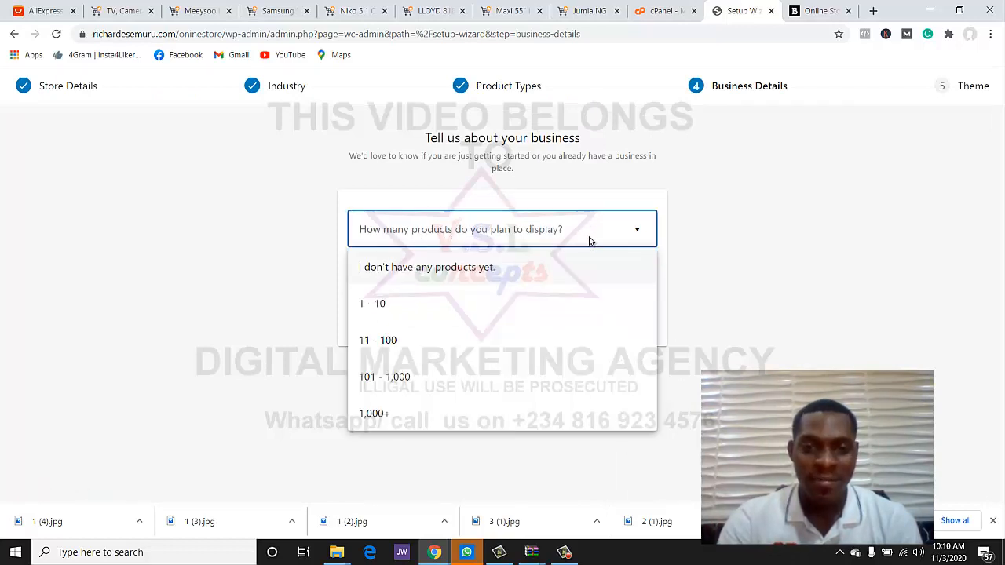
click(386, 378)
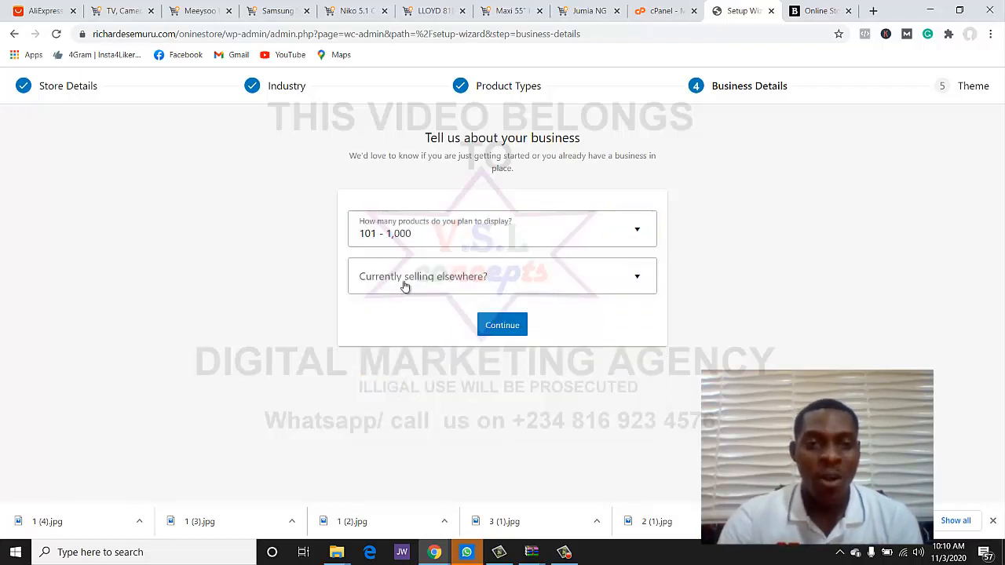
click(448, 283)
click(437, 314)
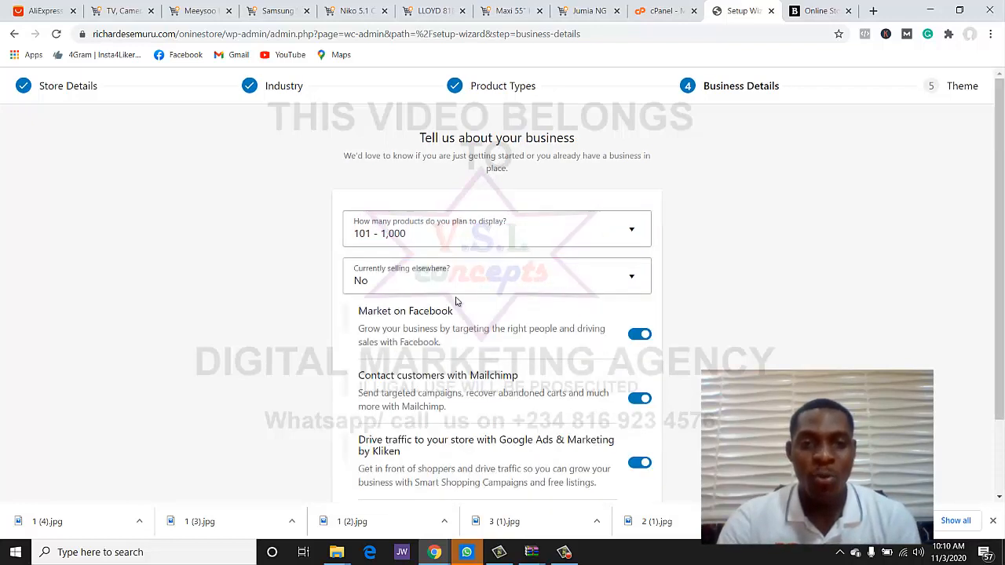
scroll(760, 274, down, 1)
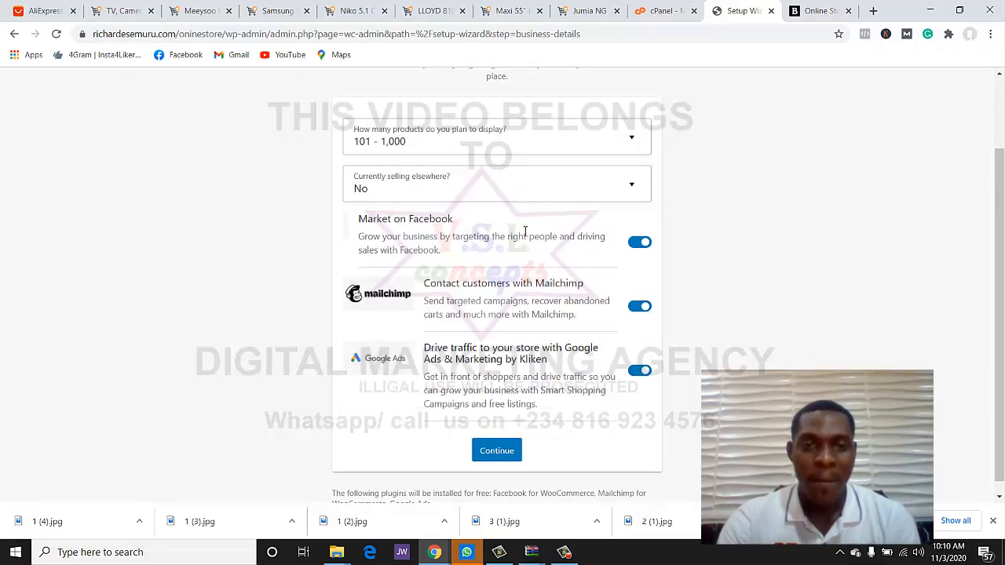
click(512, 448)
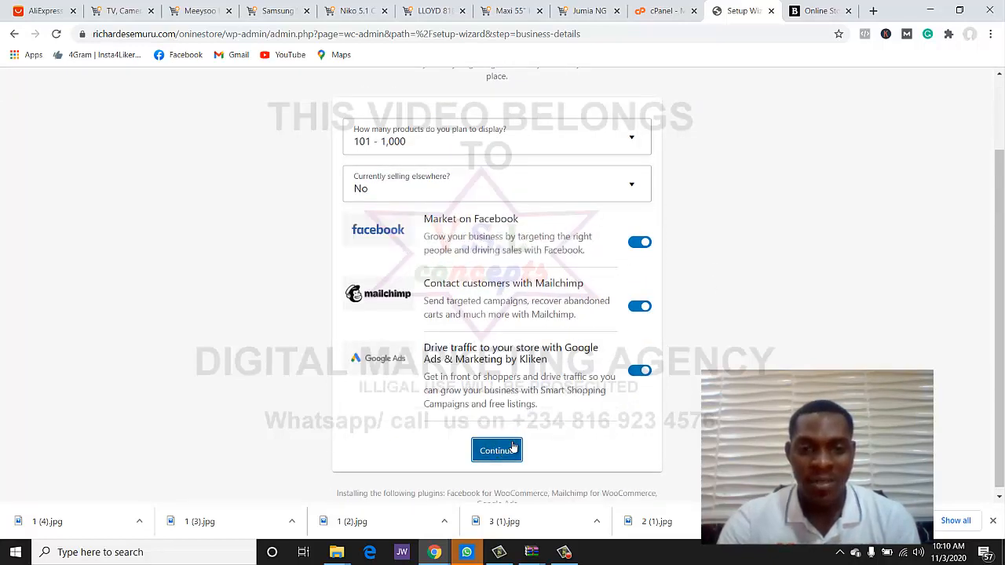
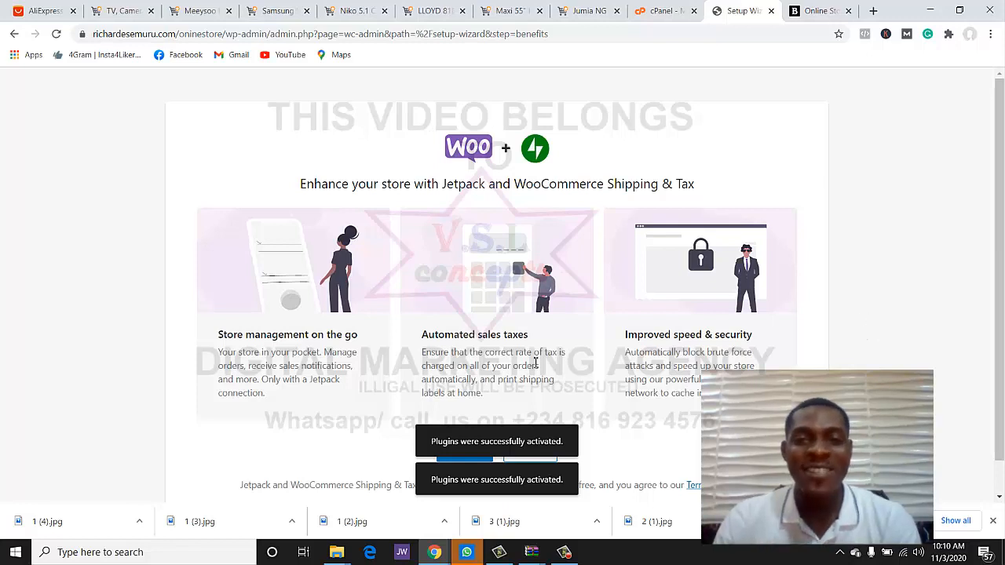
- Accept the 'Yes please!' offer to add Jetpack and WooCommerce Shipping & Tax
scroll(536, 363, down, 1)
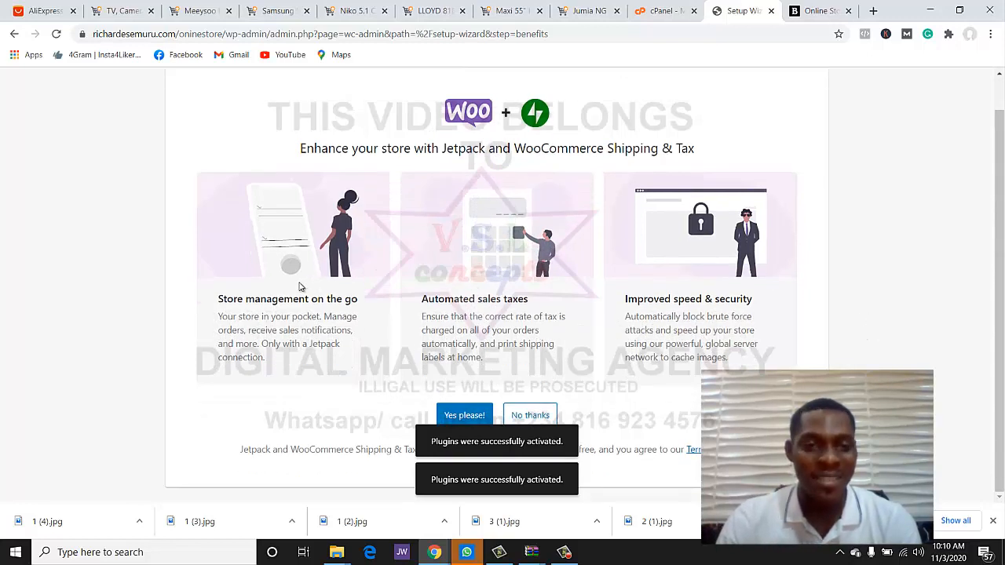
click(466, 416)
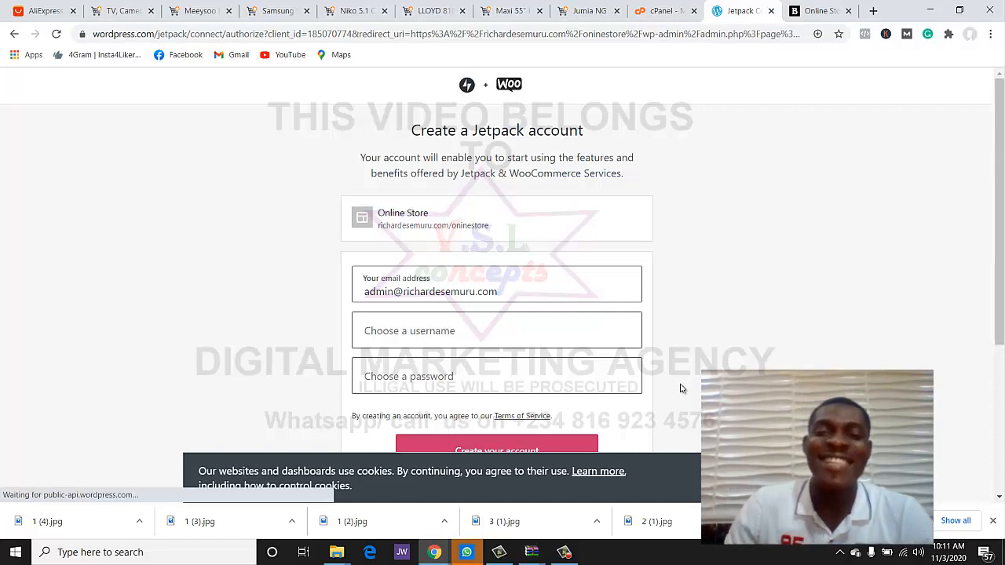
- Look over the Jetpack sign-up form, then go back without creating an account
scroll(660, 434, down, 3)
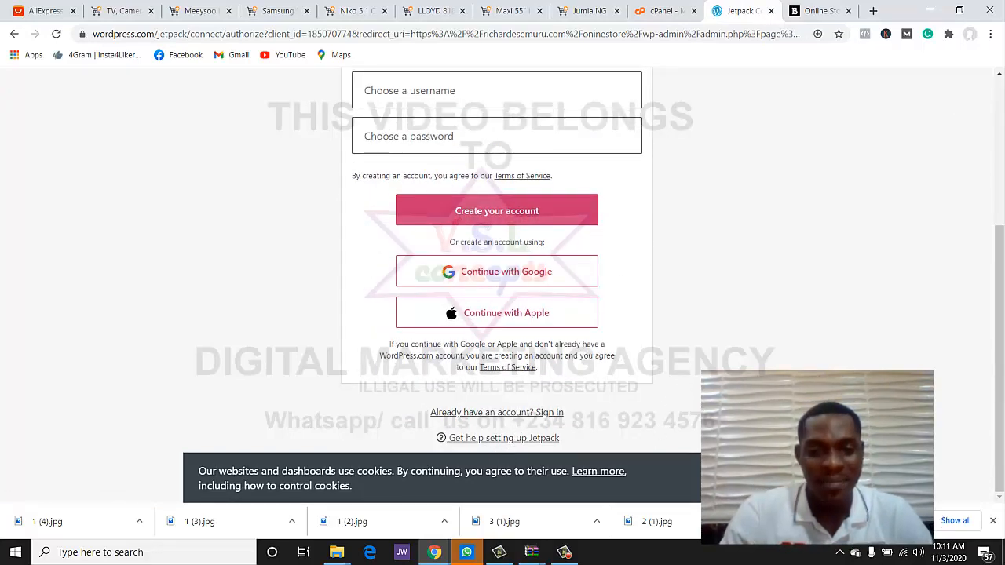
scroll(648, 359, up, 3)
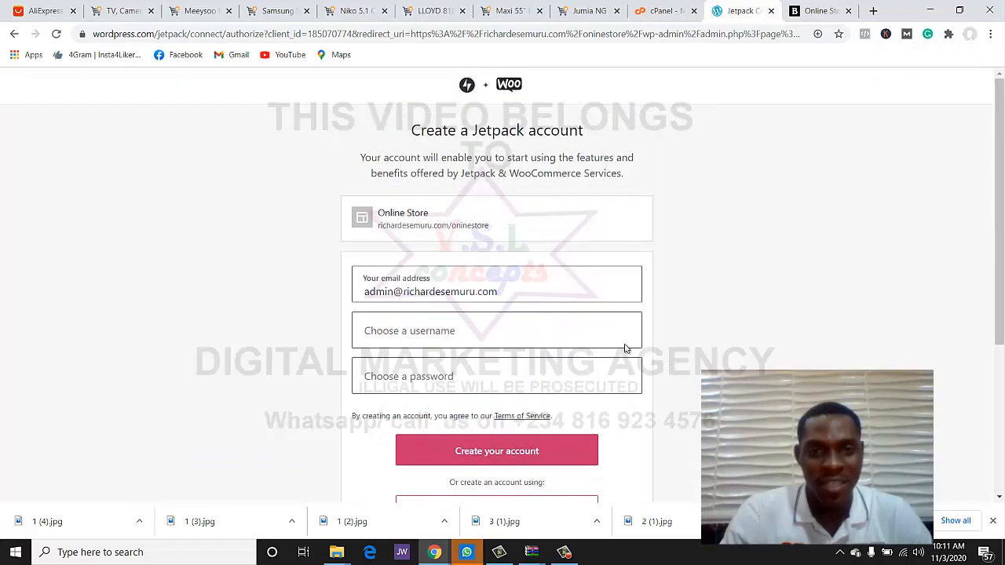
scroll(471, 325, down, 3)
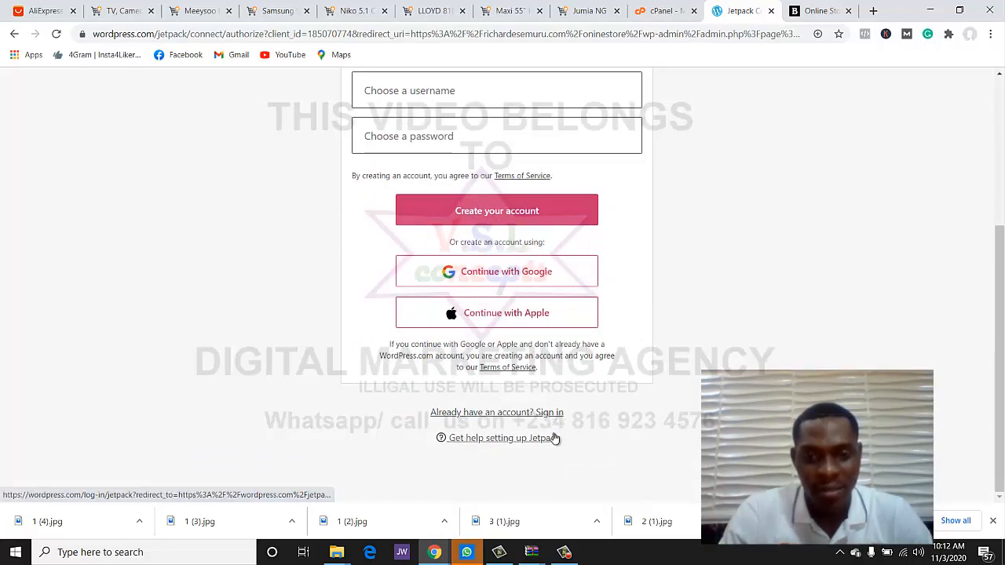
click(14, 34)
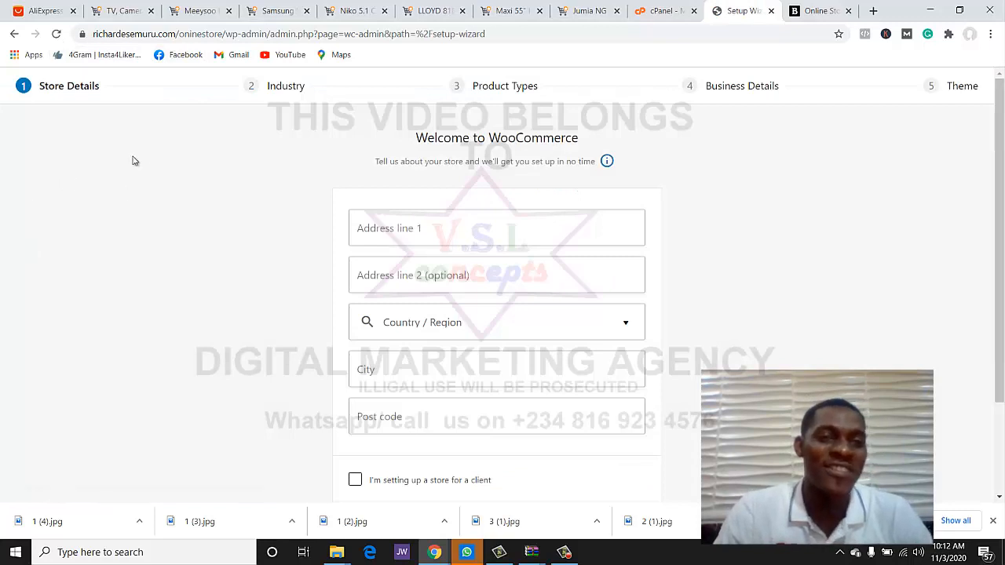
- Return to wp-admin and open the Jhecked flannel shirt from All Products for editing
click(16, 35)
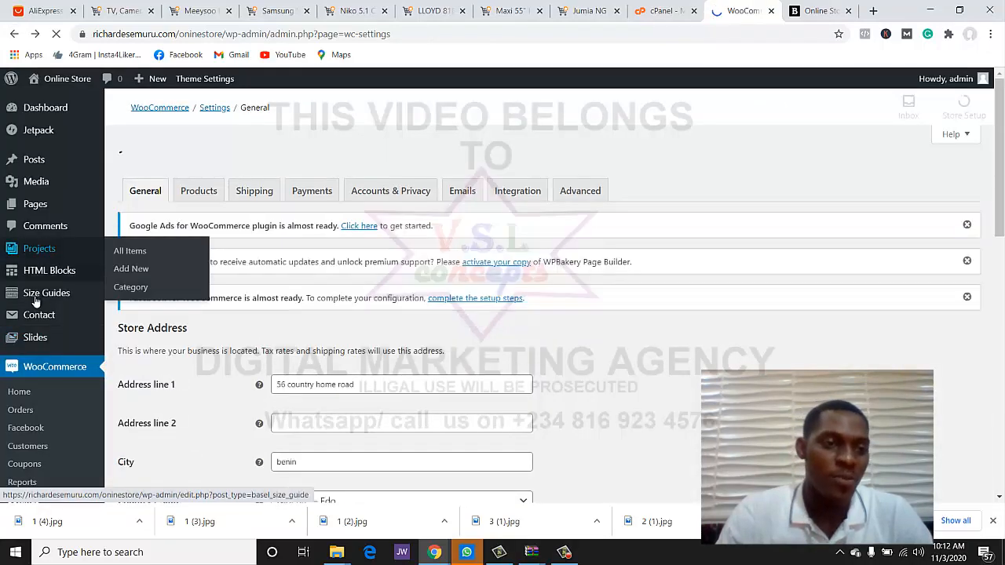
scroll(41, 249, down, 3)
scroll(45, 241, down, 1)
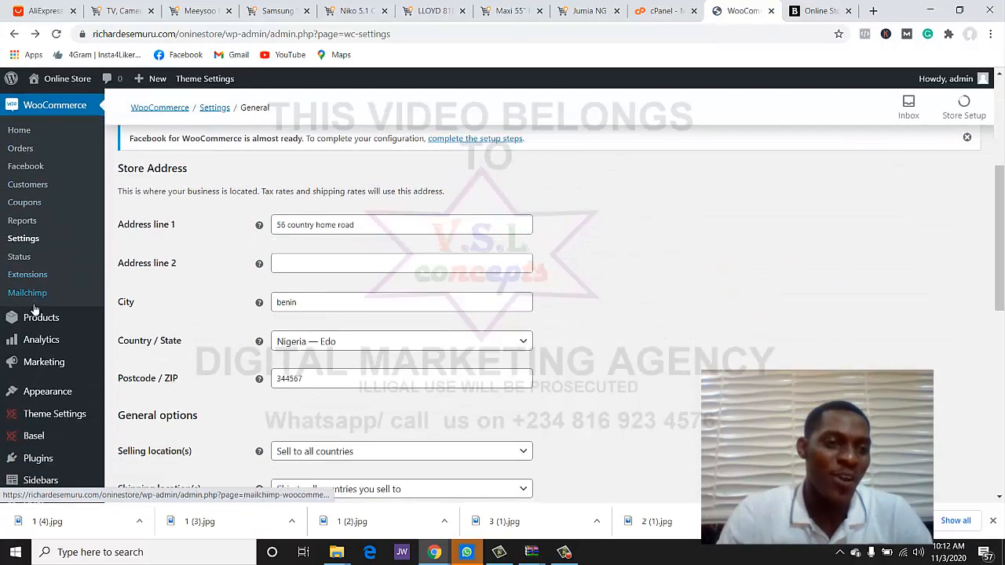
click(34, 317)
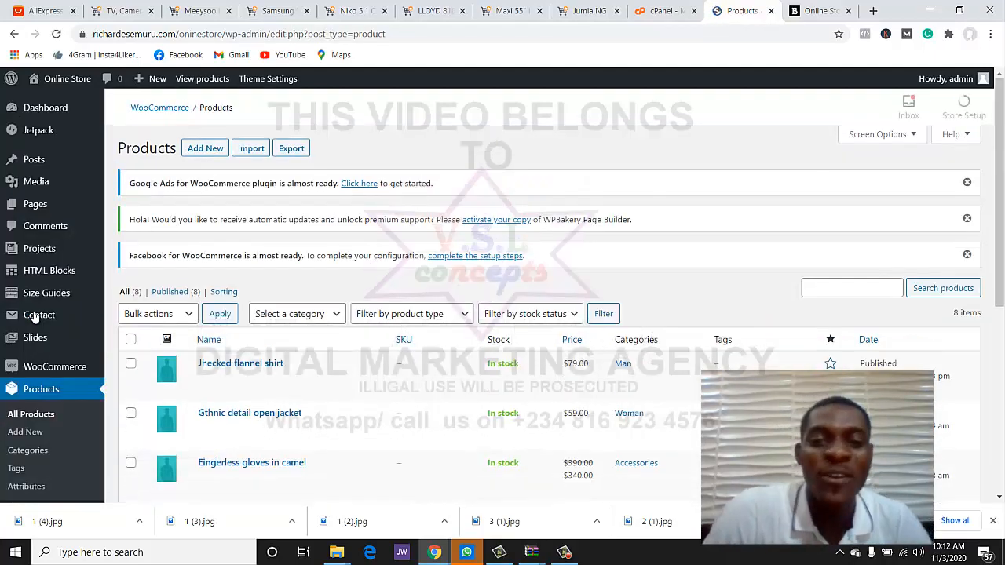
scroll(236, 313, down, 2)
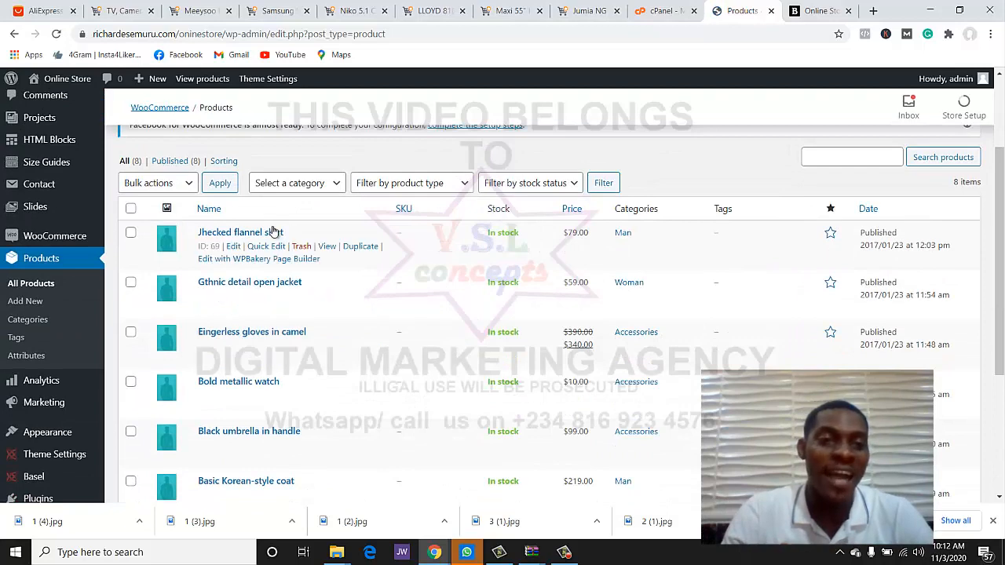
click(246, 233)
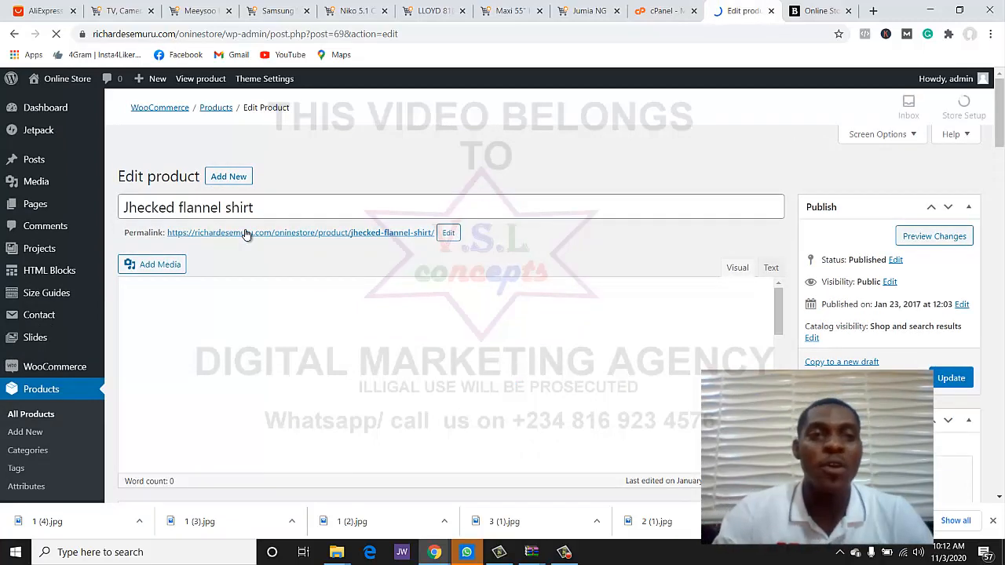
- Select the Meeysoo P45 Pro product title on its Jumia listing
click(206, 12)
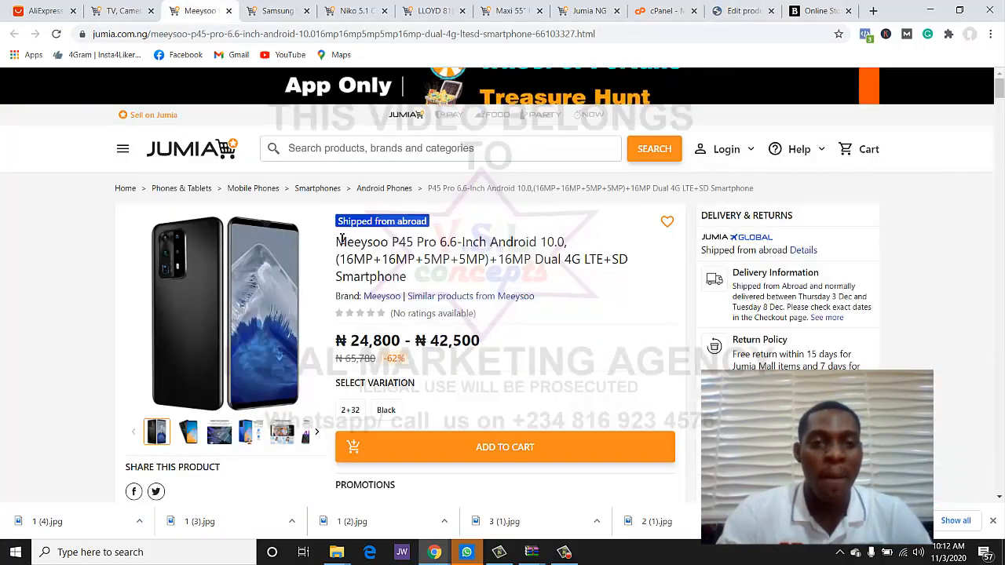
drag(336, 242, 477, 273)
key(ctrl+c)
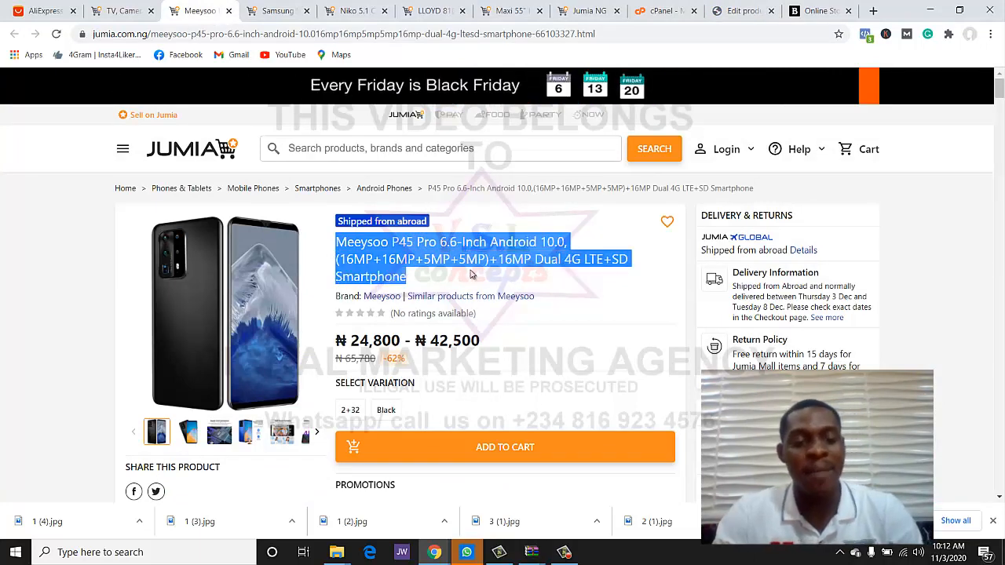
click(745, 10)
- Replace the product title with the pasted 'Meeysoo P45 Pro 6.6-Inch ... Dual 4G LTE+SD Smartphone' title
click(345, 292)
key(ctrl+a)
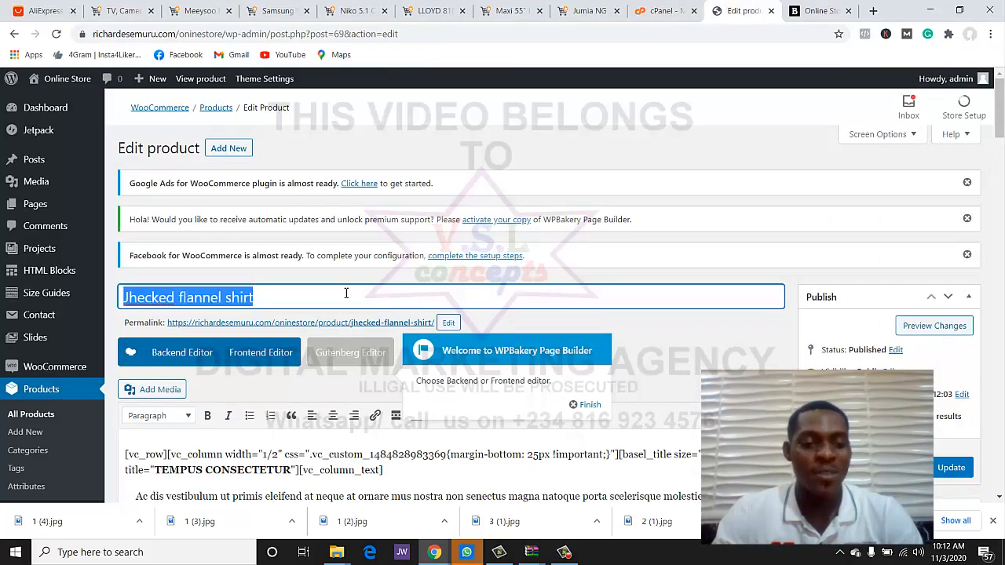
key(ctrl+v)
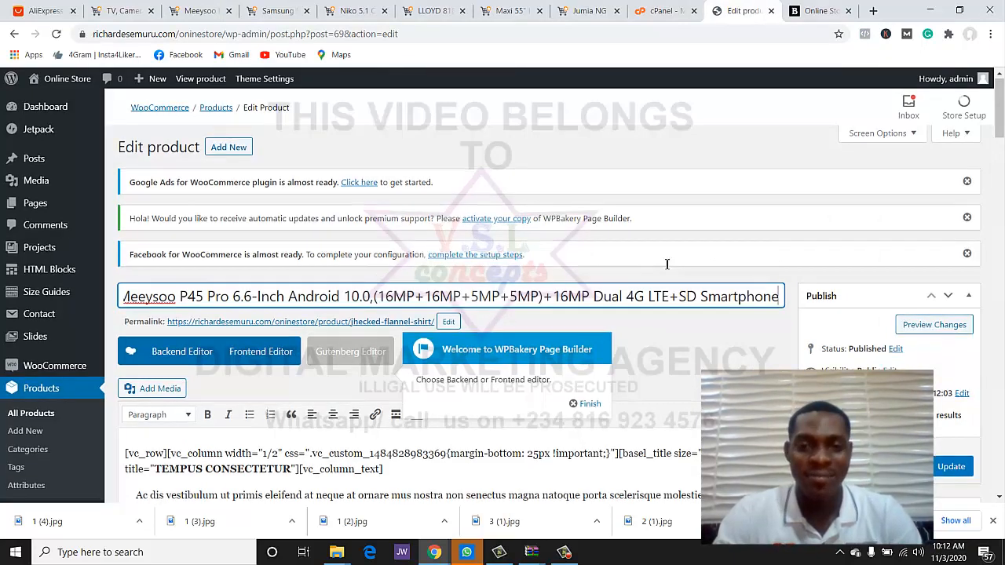
scroll(659, 266, down, 3)
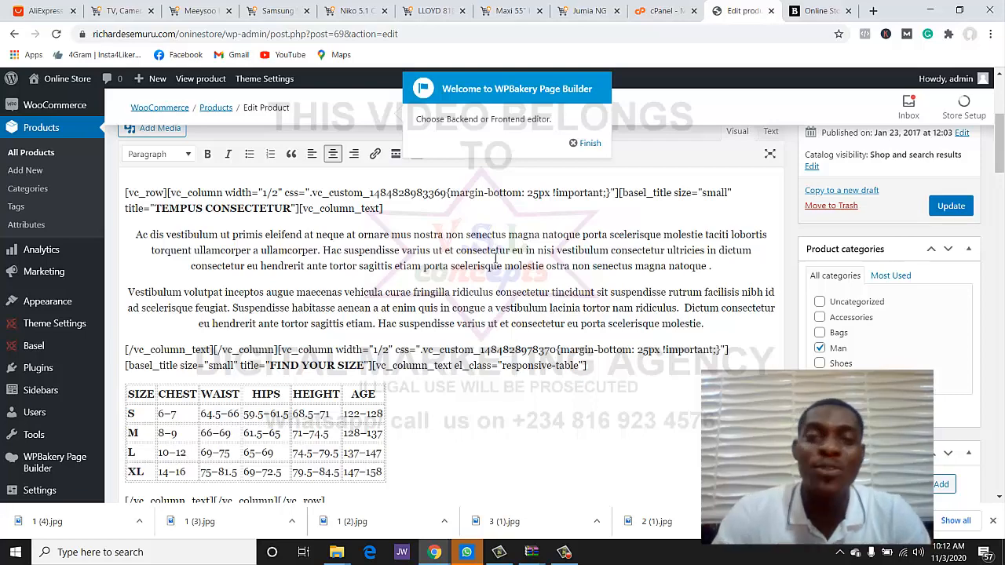
scroll(468, 307, down, 1)
scroll(469, 308, up, 1)
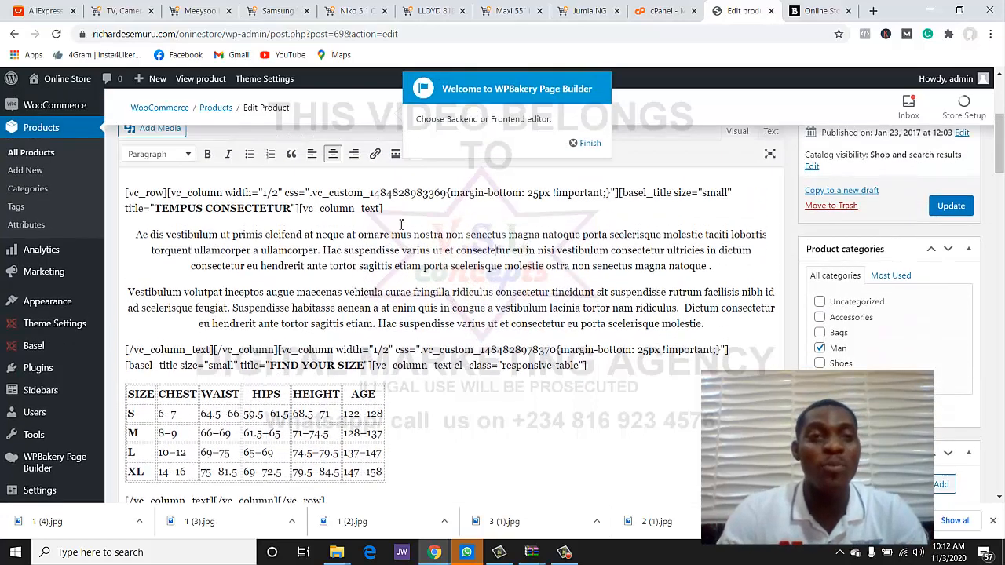
- On Jumia's Product details, select the feature list from 'Feature:' through the Dual SIM section
click(137, 11)
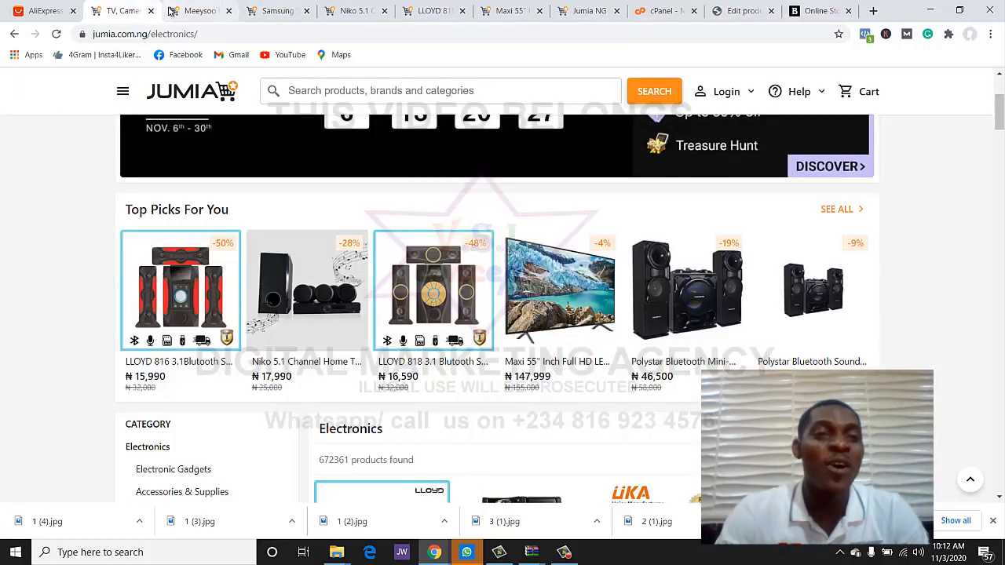
click(200, 10)
scroll(499, 338, down, 1)
scroll(500, 337, down, 10)
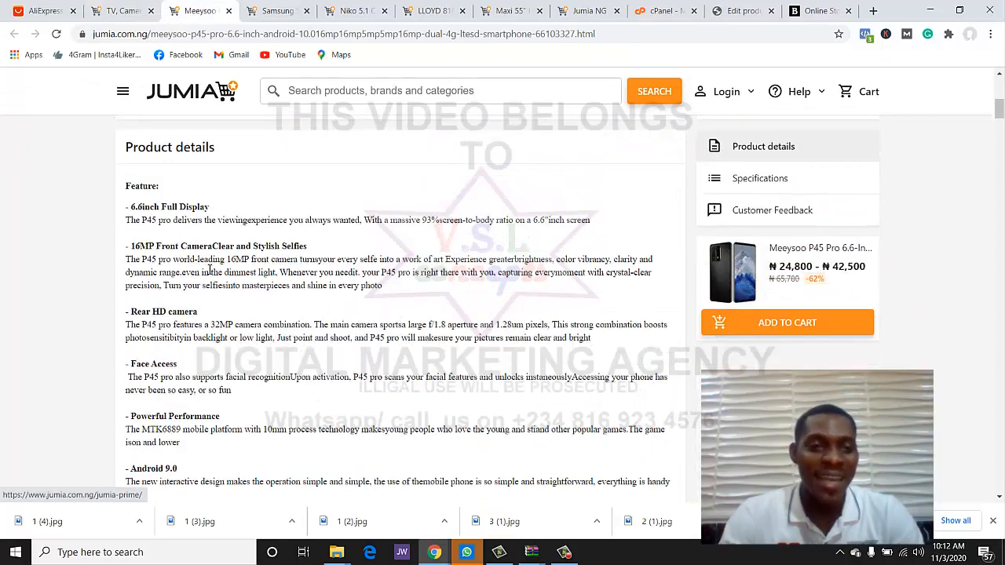
scroll(259, 225, down, 1)
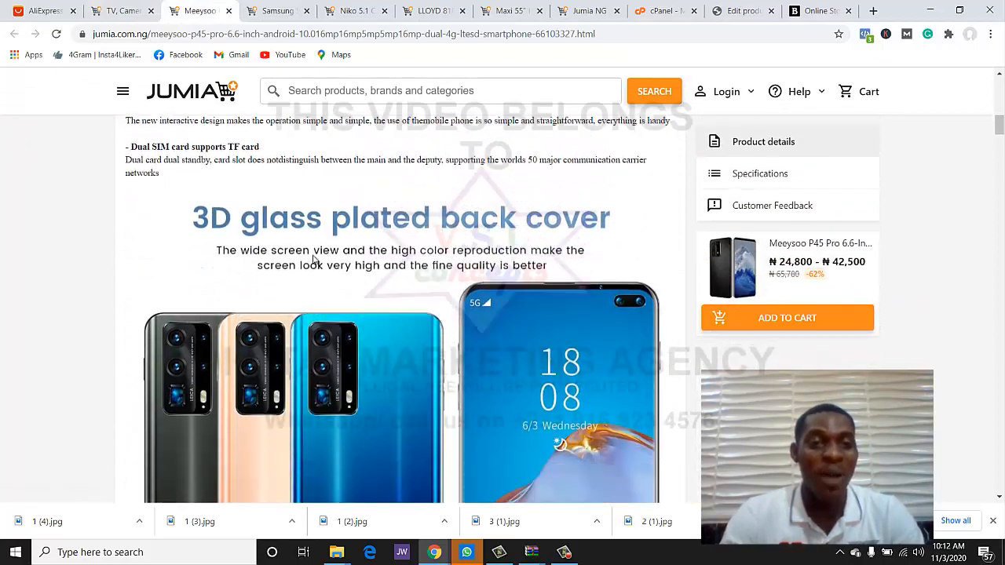
scroll(259, 226, up, 1)
scroll(336, 240, down, 4)
scroll(343, 251, down, 15)
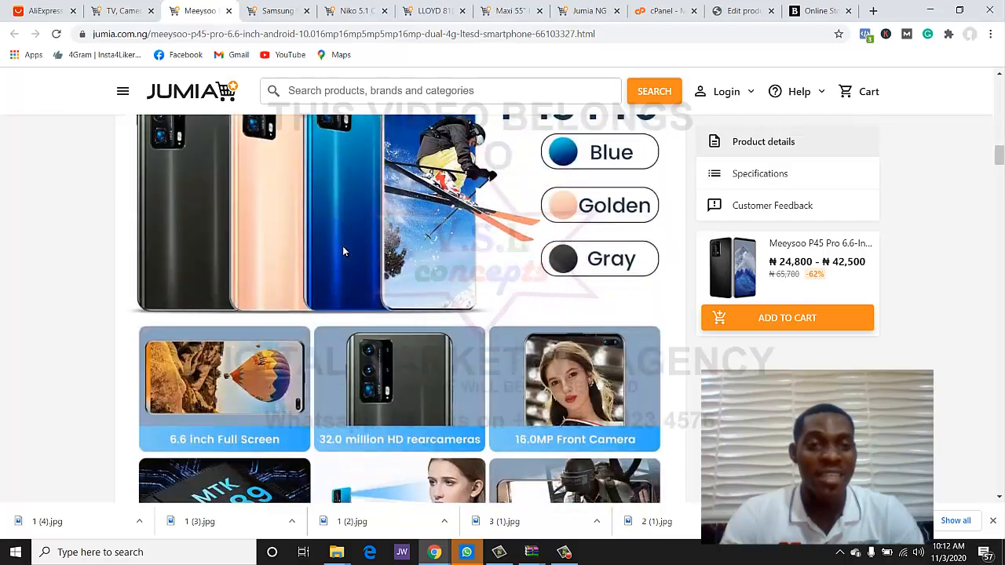
scroll(343, 251, down, 15)
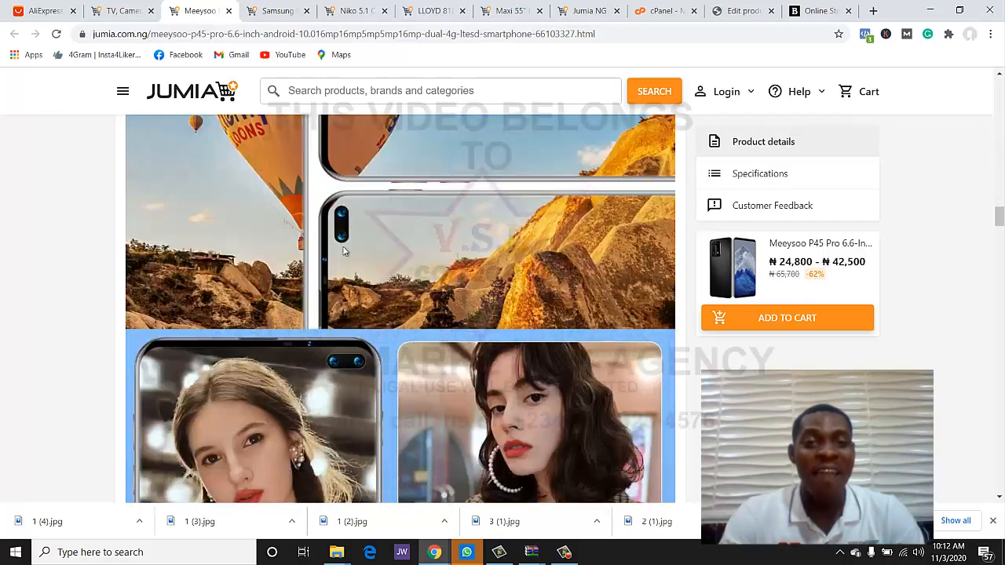
scroll(343, 251, down, 10)
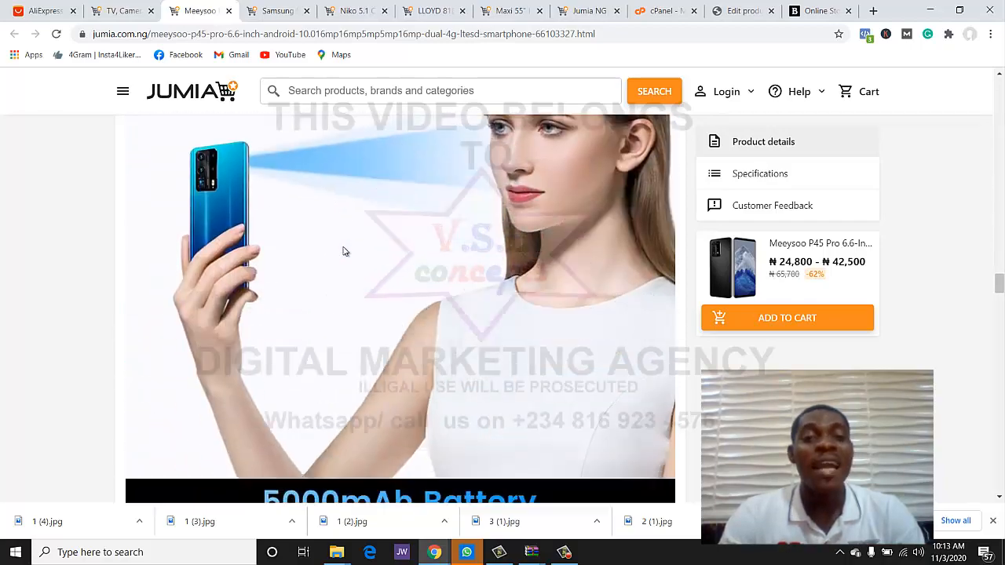
scroll(343, 251, up, 4)
scroll(343, 251, up, 15)
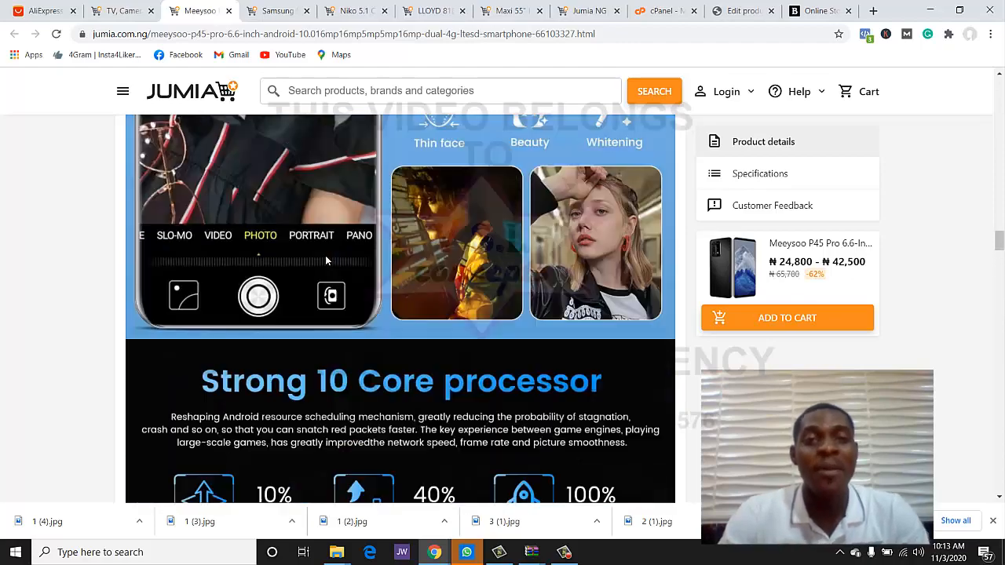
scroll(328, 260, up, 15)
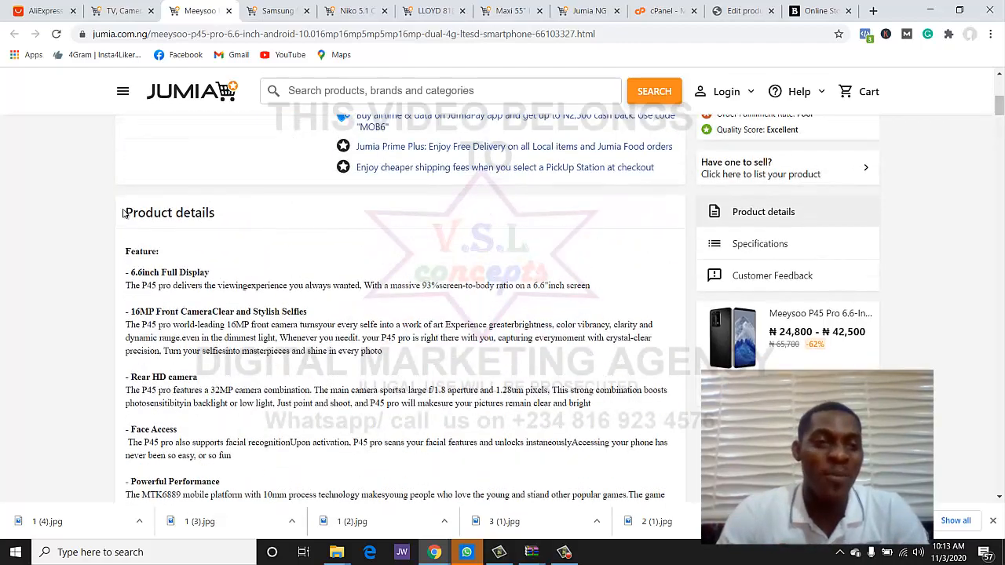
scroll(128, 224, down, 1)
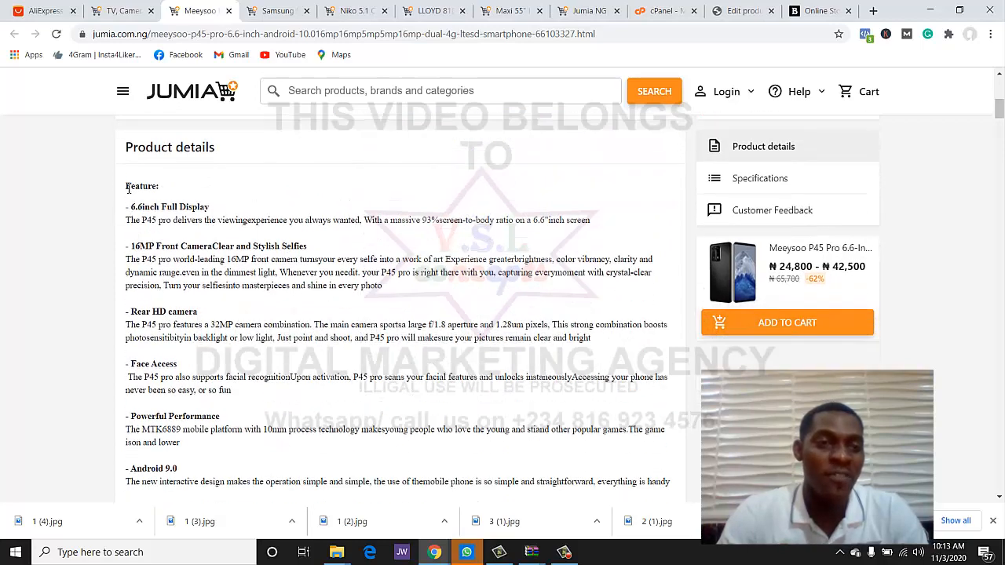
drag(140, 202, 438, 349)
key(ctrl+c)
scroll(405, 414, down, 3)
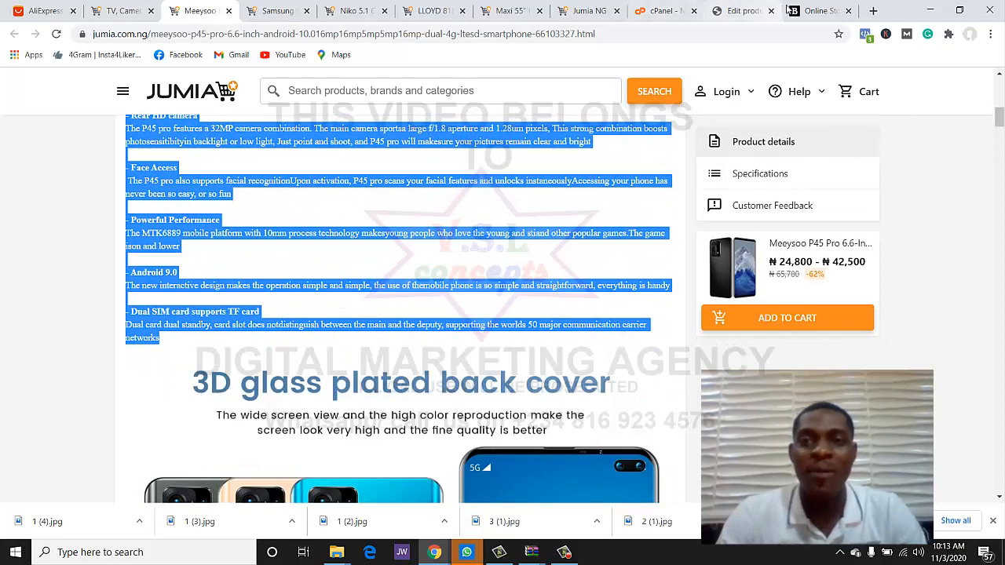
click(737, 10)
key(ctrl+a)
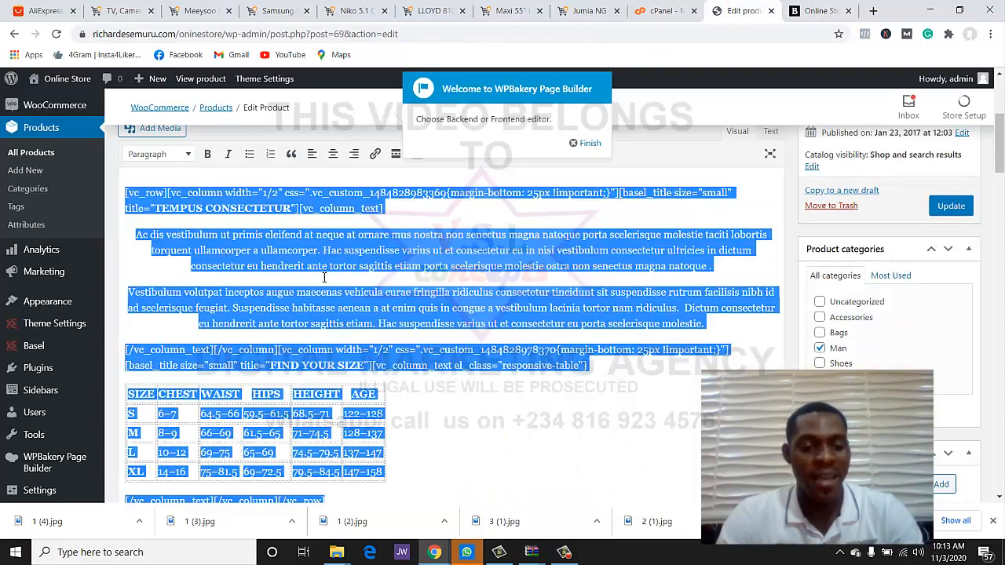
key(ctrl+v)
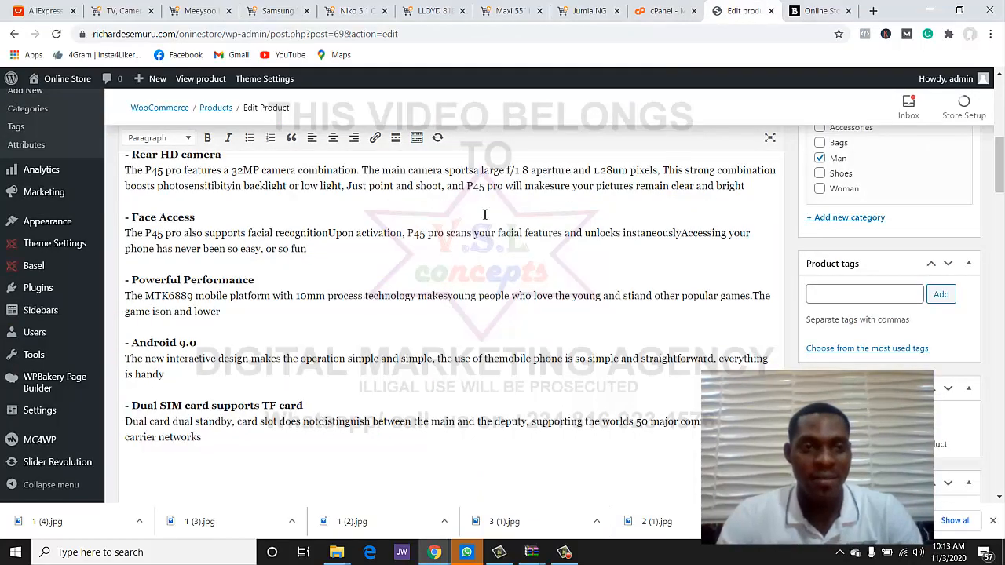
scroll(485, 215, up, 3)
scroll(507, 202, down, 6)
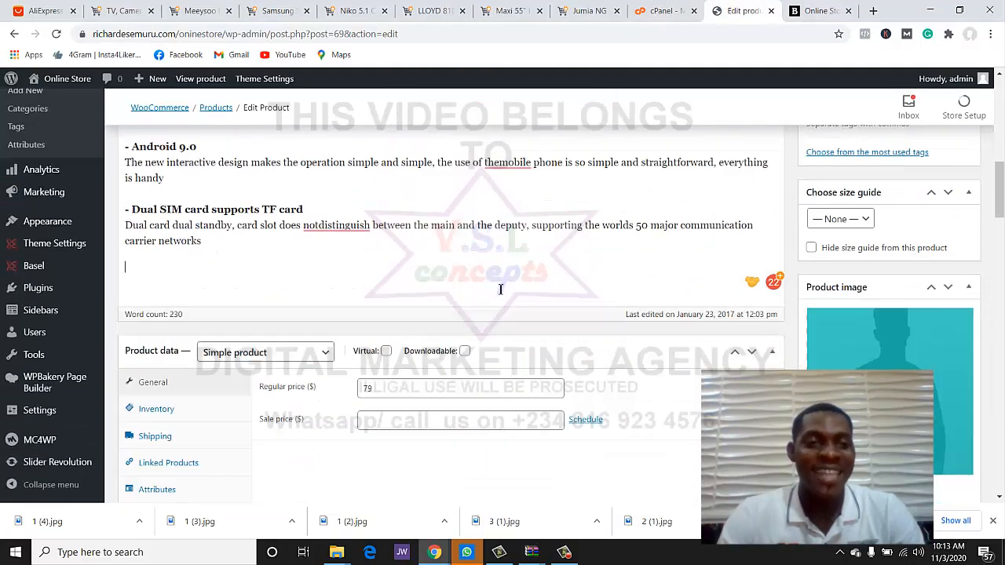
scroll(500, 289, up, 4)
scroll(502, 283, down, 6)
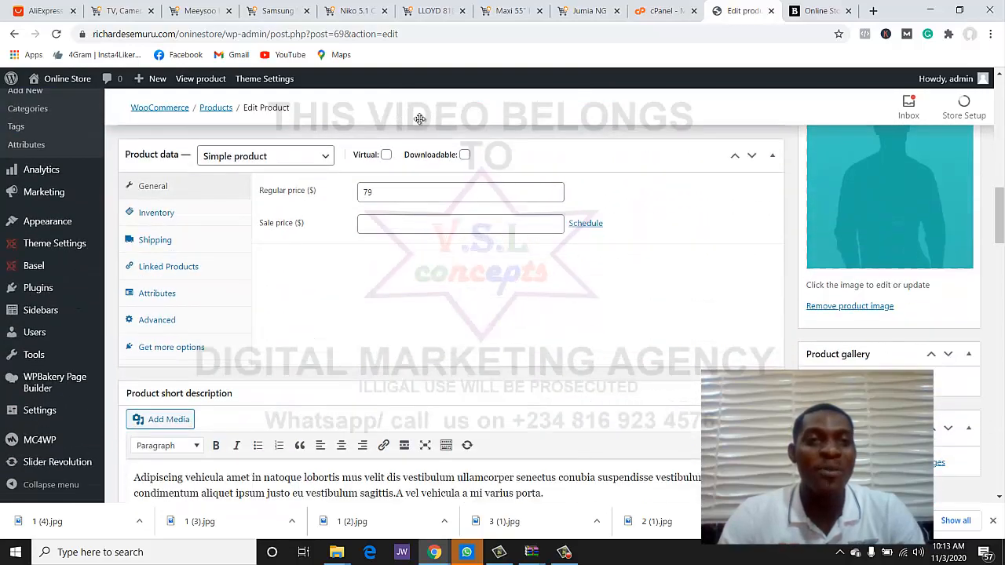
- Reselect the Meeysoo details from 'Feature:' to the 16MP Front Camera selfies paragraph
click(199, 11)
scroll(354, 227, up, 1)
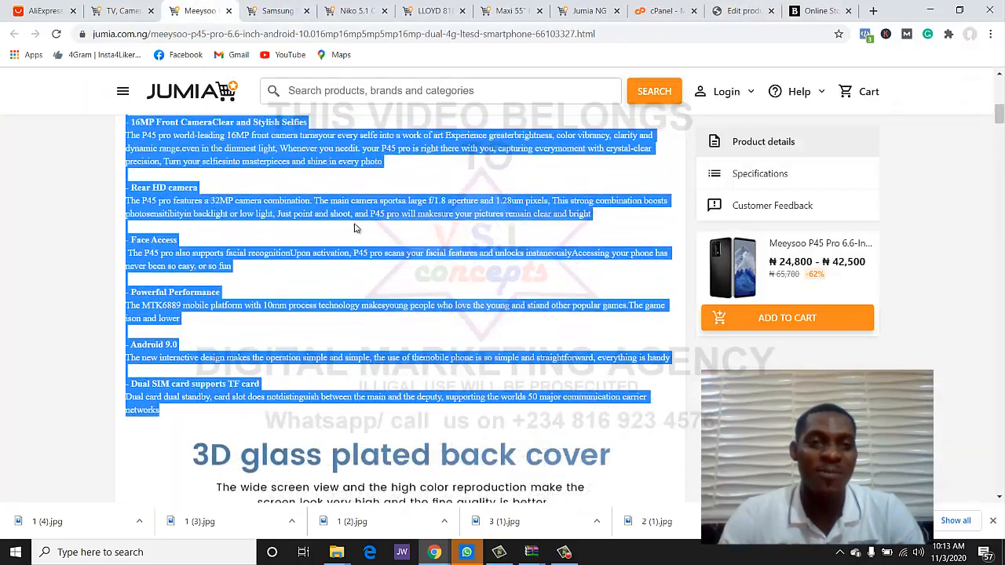
scroll(354, 227, up, 10)
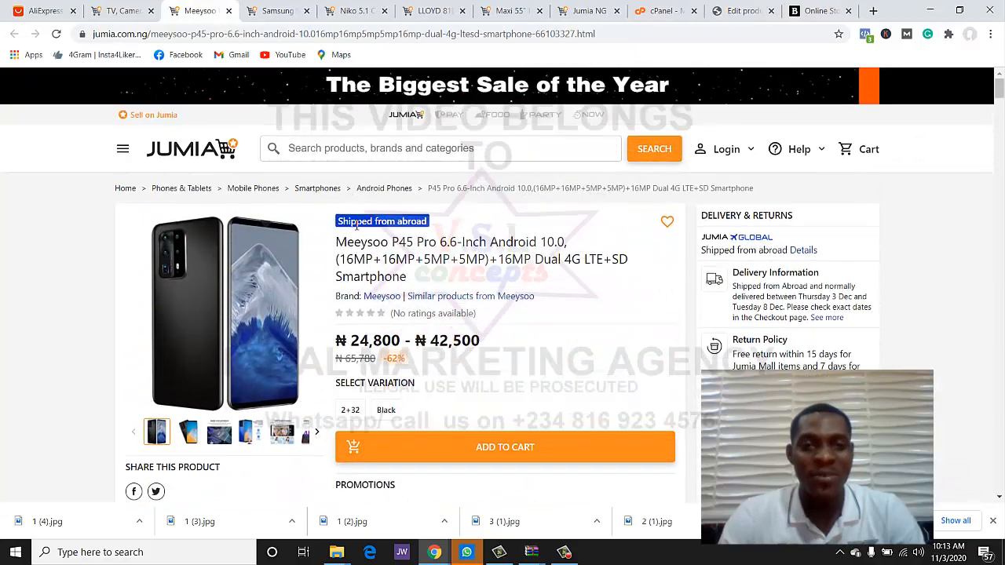
scroll(355, 225, down, 4)
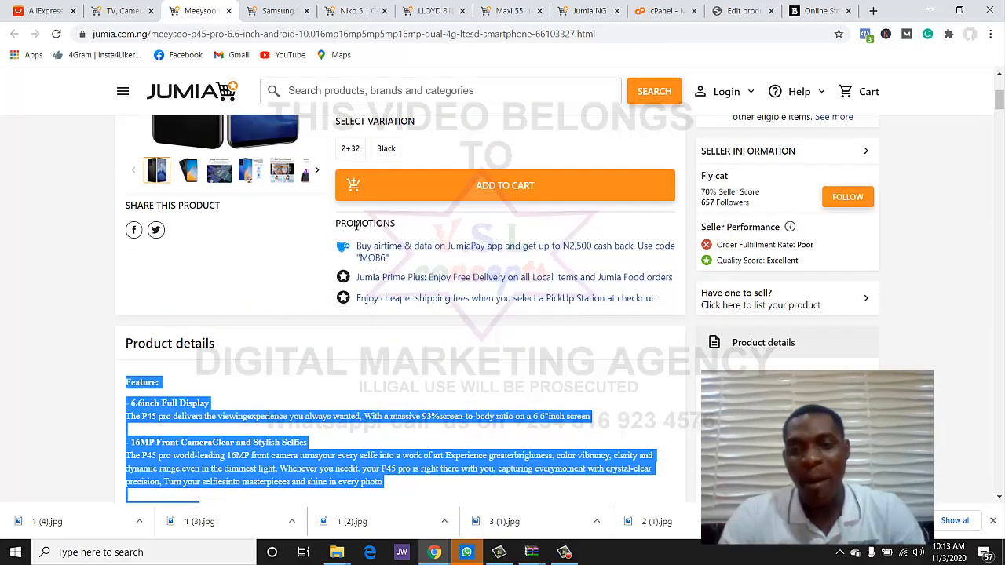
scroll(356, 225, down, 2)
scroll(356, 225, up, 2)
scroll(355, 225, down, 3)
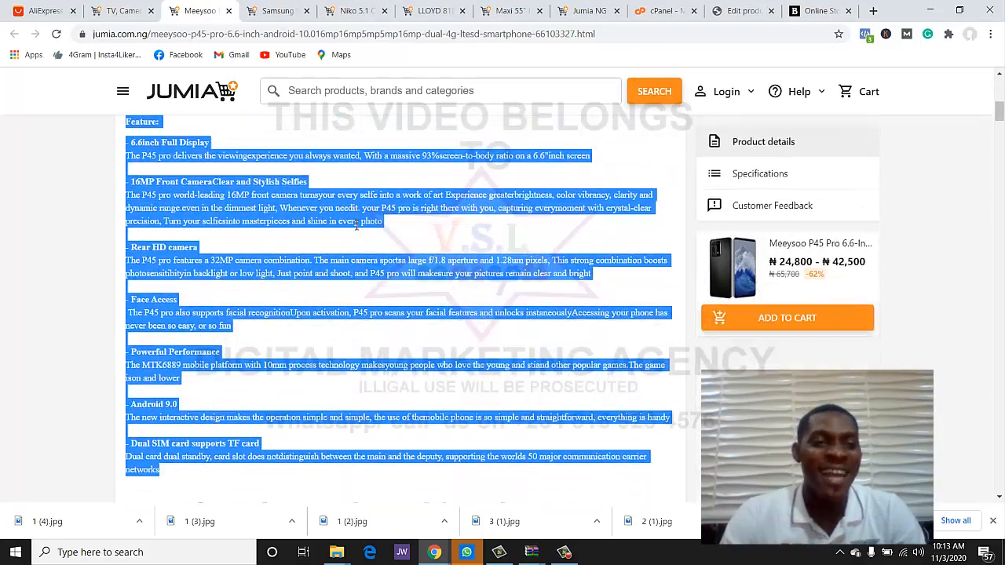
scroll(355, 225, up, 1)
click(134, 212)
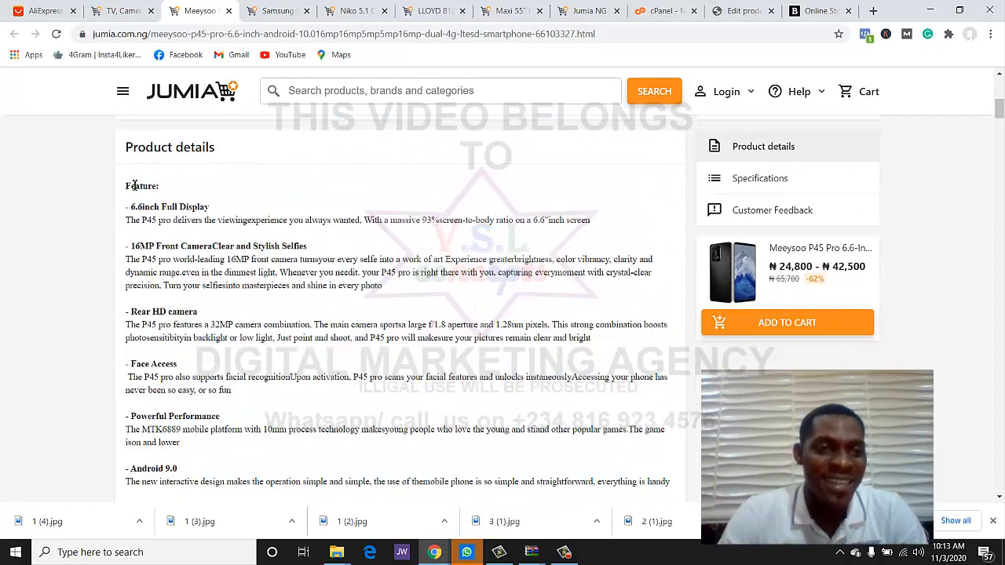
drag(129, 186, 397, 291)
key(ctrl+c)
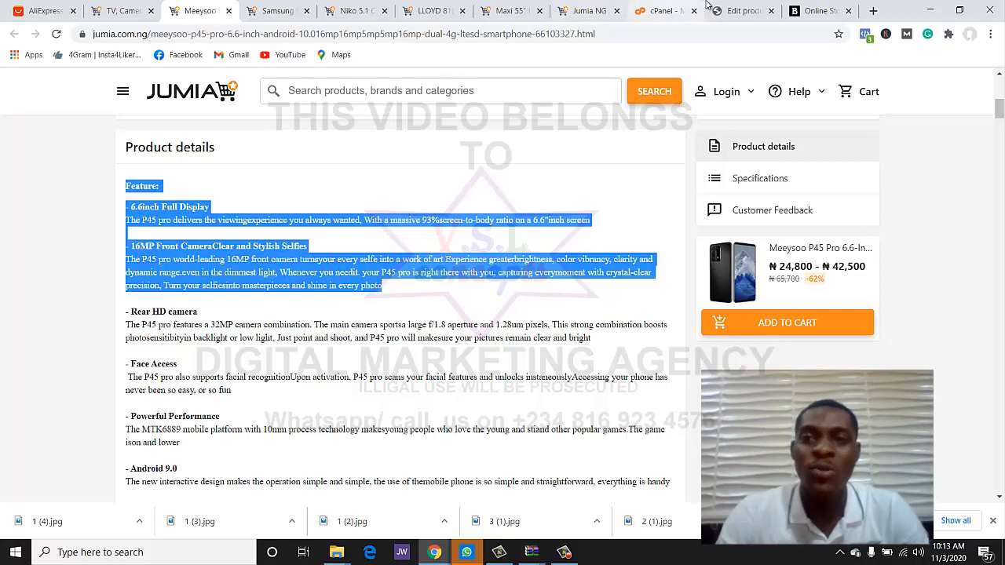
click(742, 11)
- Paste the copied text over the placeholder short description and delete the Feature and 6.6inch lines
scroll(426, 236, down, 3)
scroll(426, 236, down, 1)
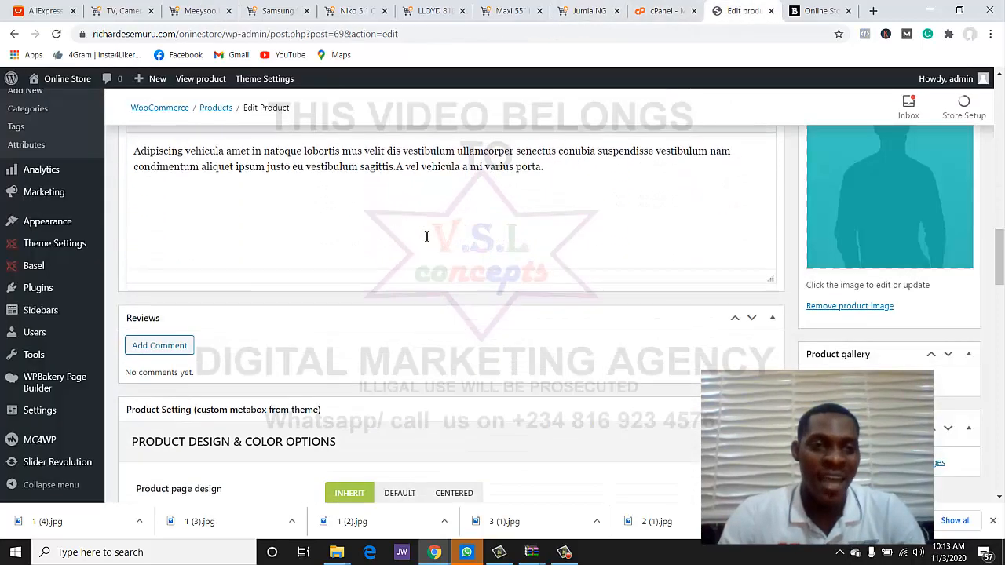
scroll(426, 235, up, 2)
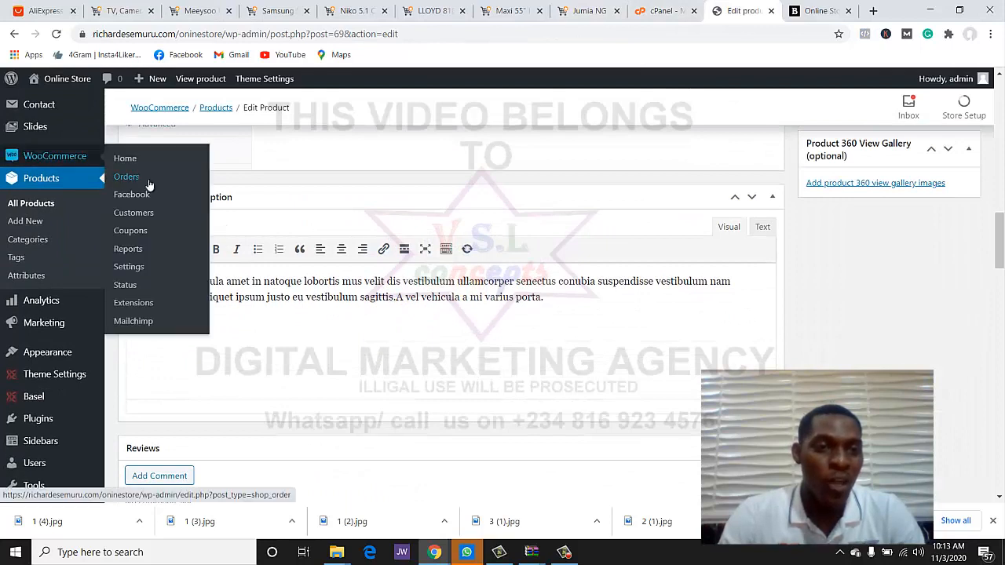
click(252, 306)
key(ctrl+a)
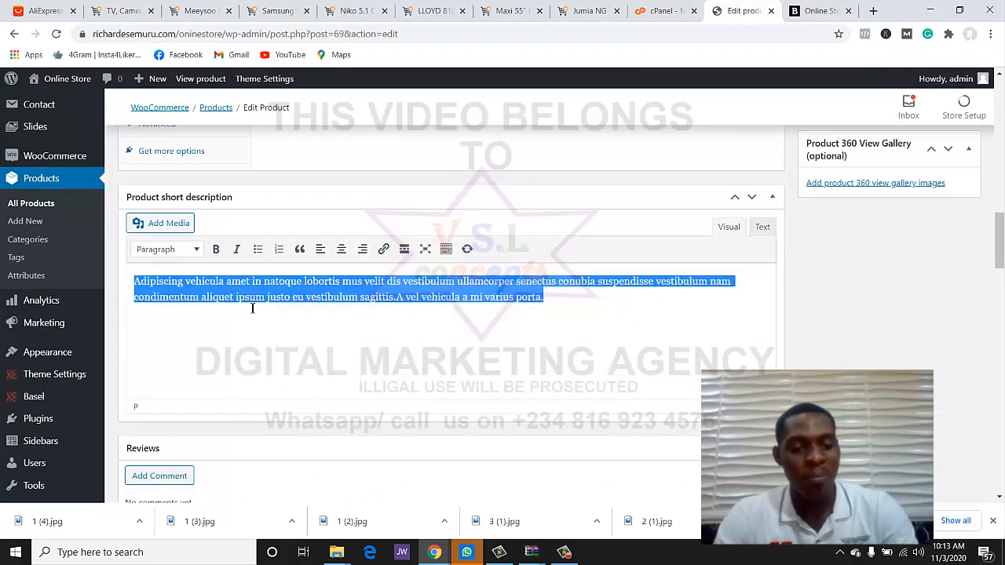
key(ctrl+v)
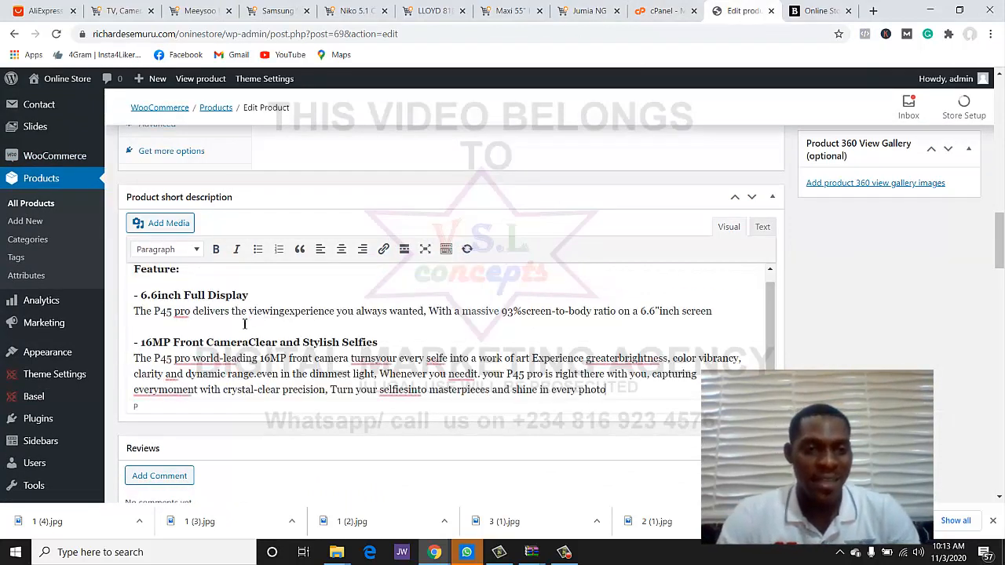
drag(243, 323, 90, 253)
key(BackSpace)
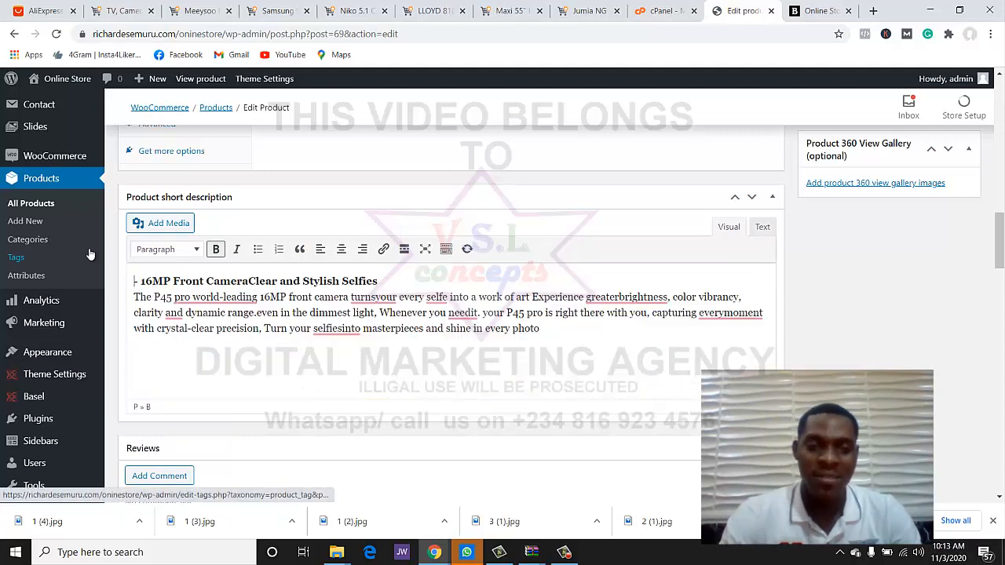
scroll(399, 343, down, 3)
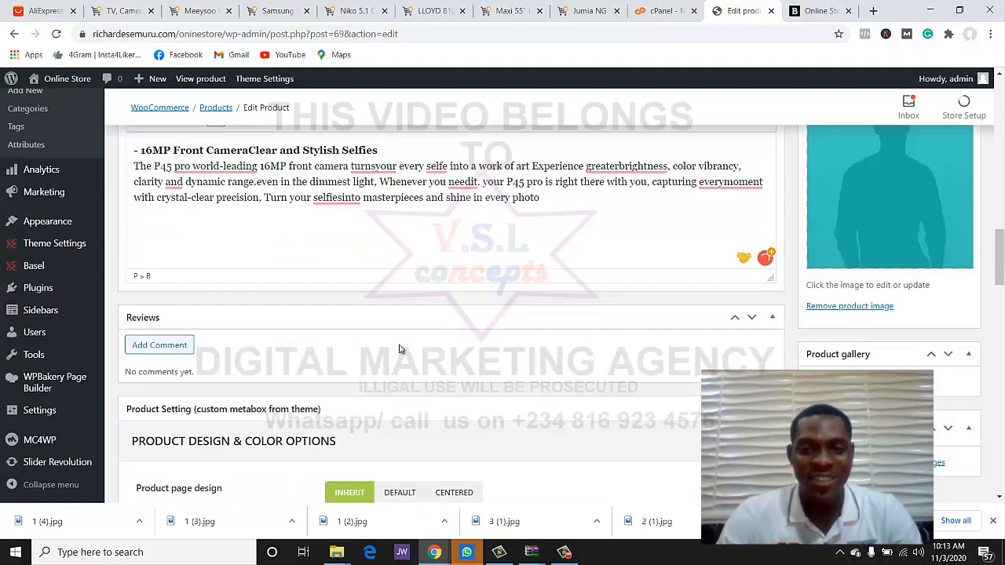
scroll(399, 346, up, 1)
scroll(399, 346, down, 1)
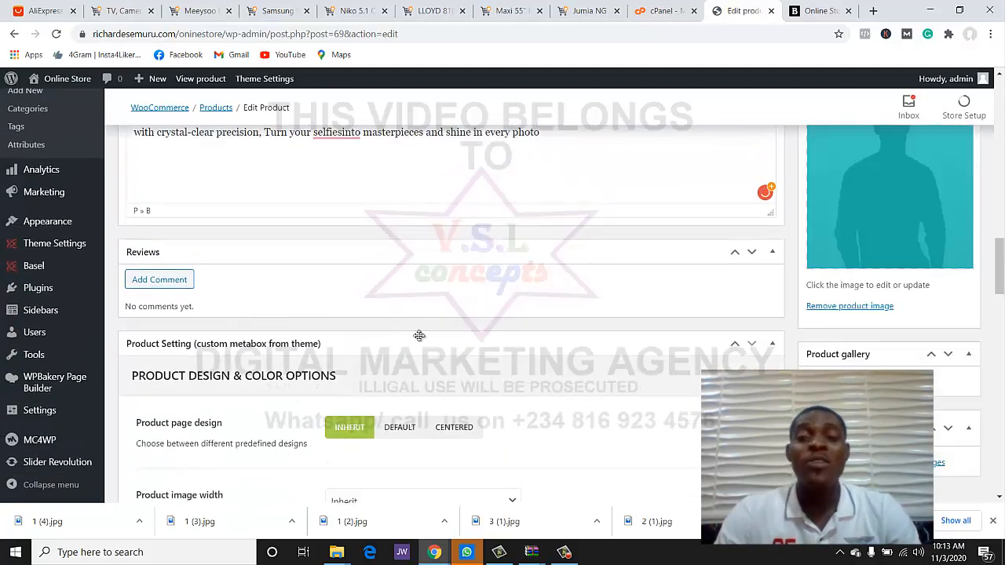
scroll(418, 339, up, 1)
scroll(418, 339, up, 2)
scroll(418, 340, down, 4)
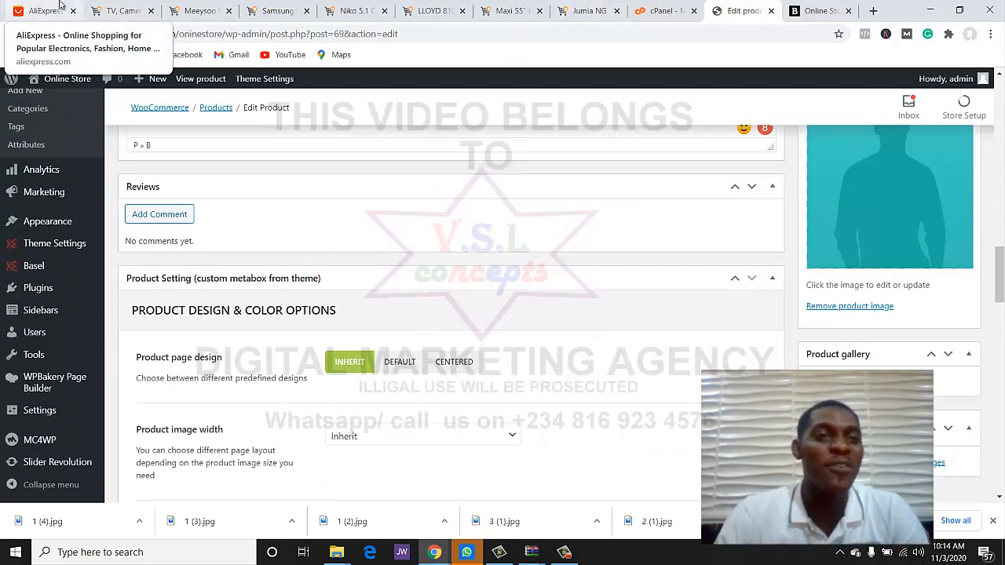
- Upload 1.jpg from New folder (2) and set it as the product image
click(100, 14)
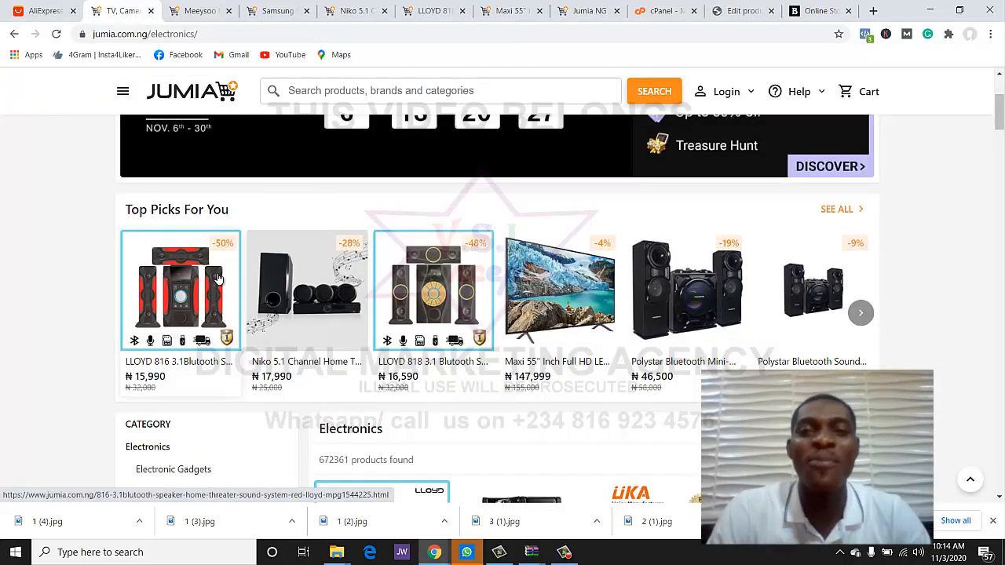
click(728, 10)
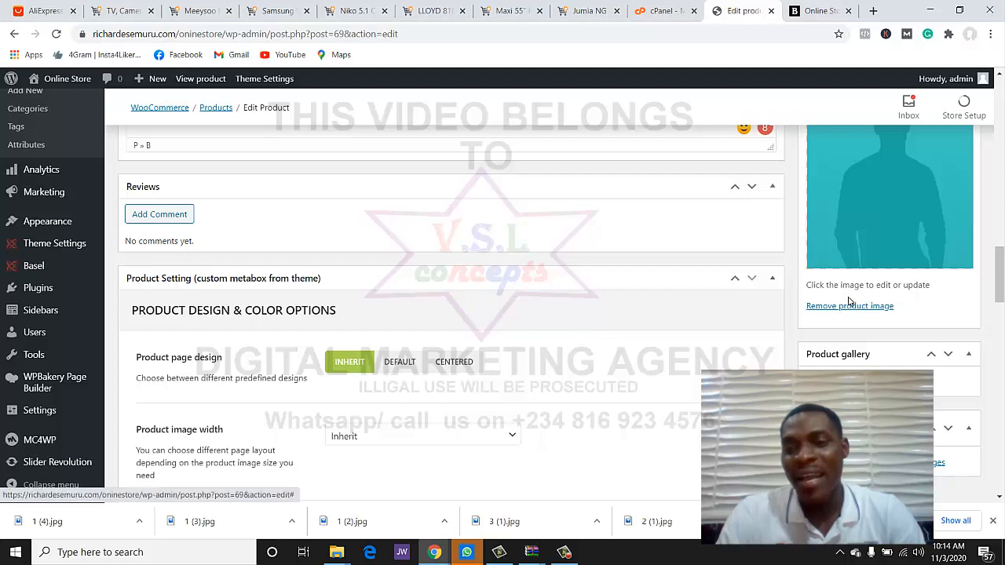
click(865, 250)
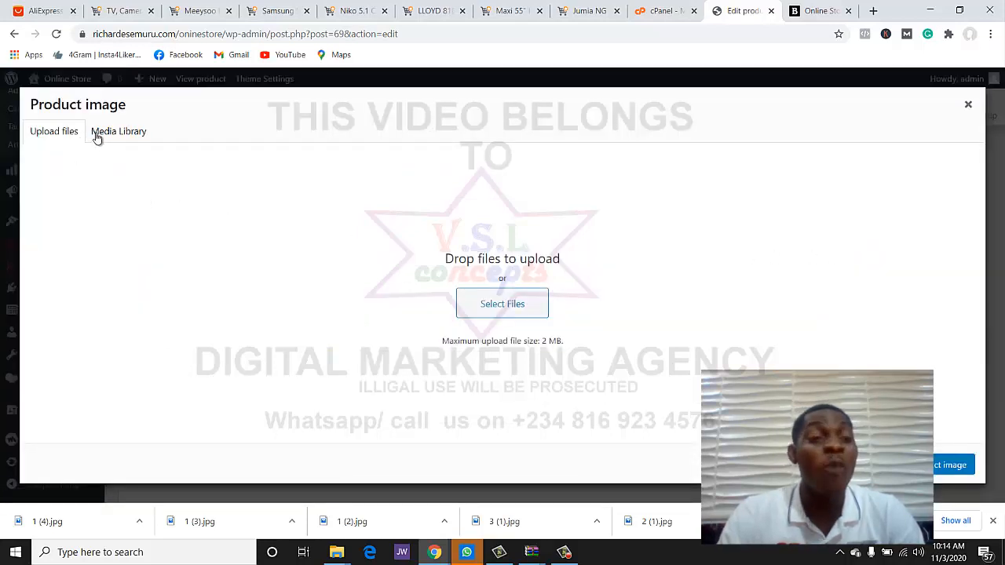
click(494, 303)
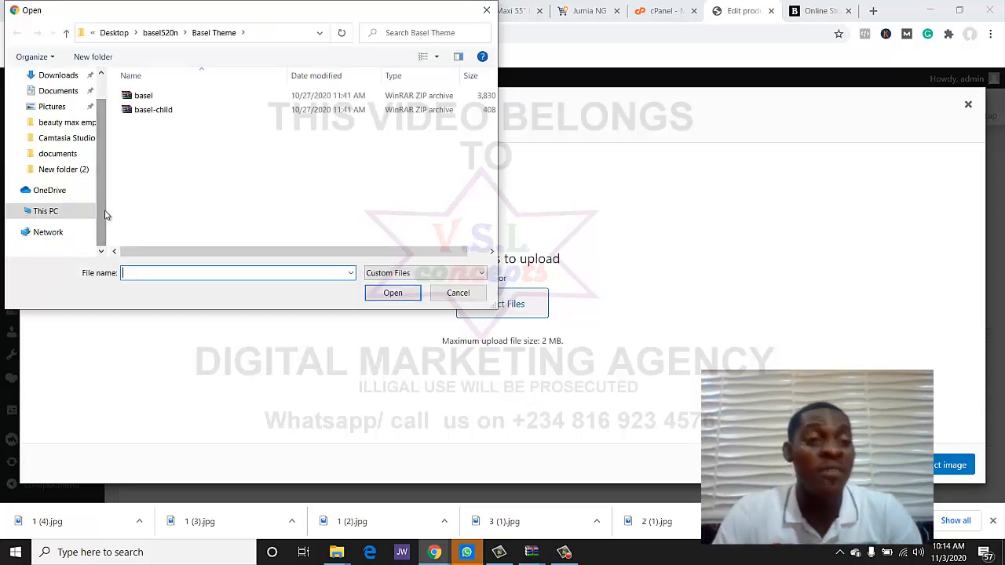
click(82, 171)
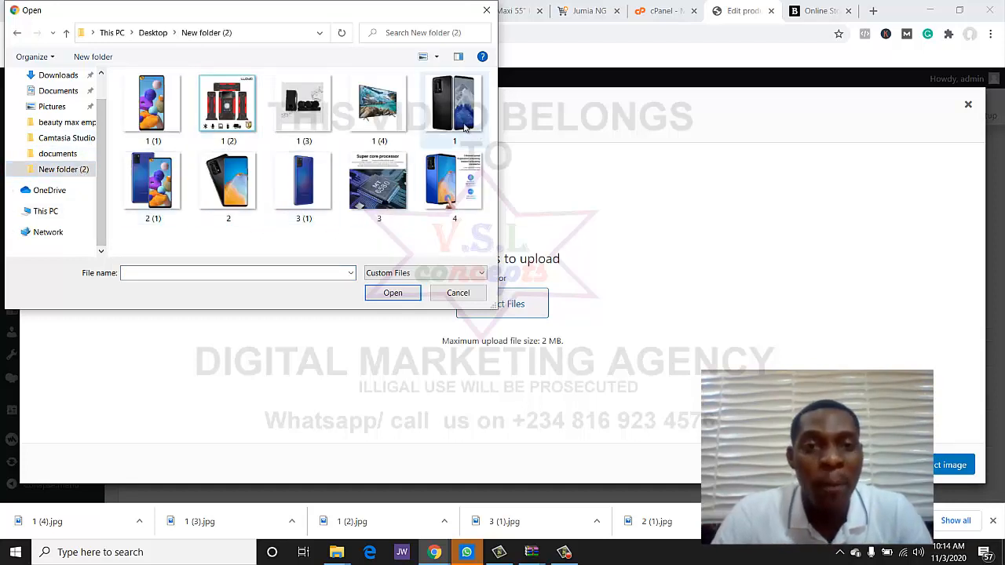
double_click(463, 124)
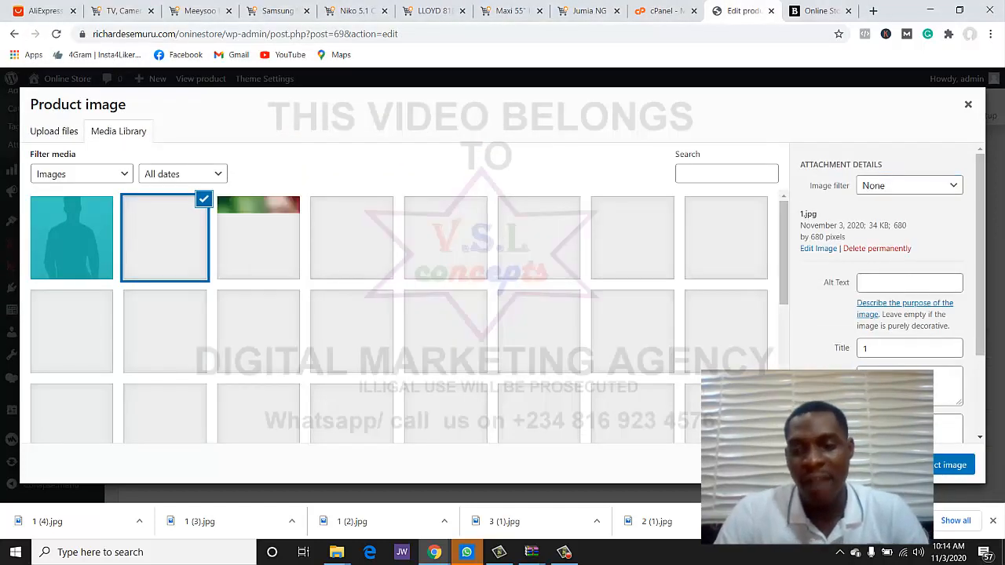
click(950, 464)
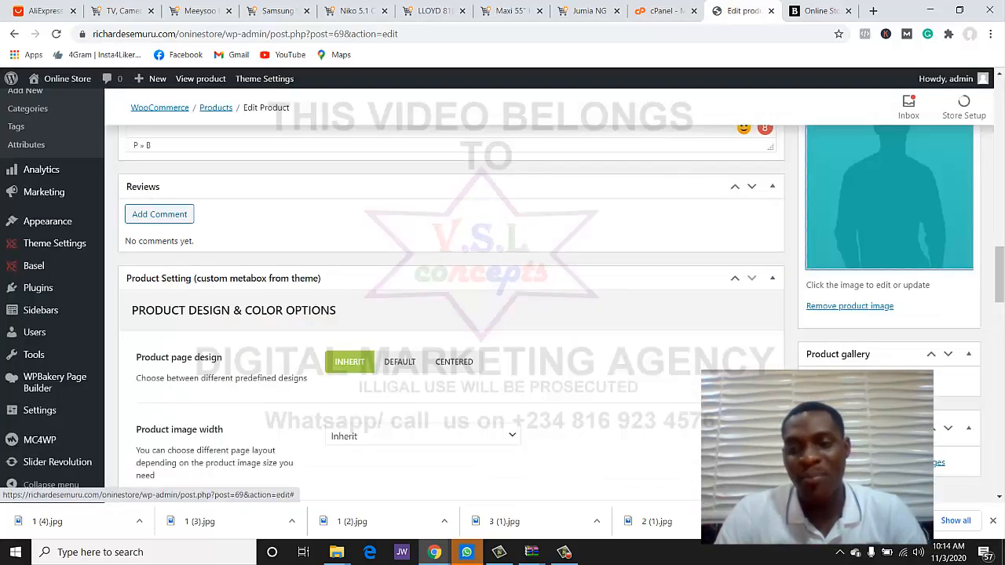
- Upload images 2, 3 and 4 and add them to the product gallery
scroll(652, 284, down, 3)
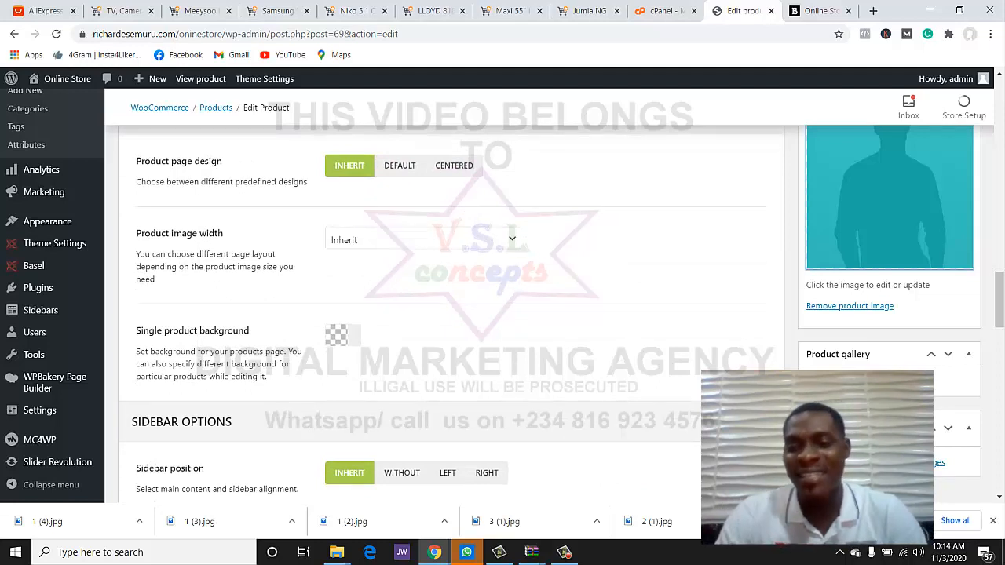
click(862, 383)
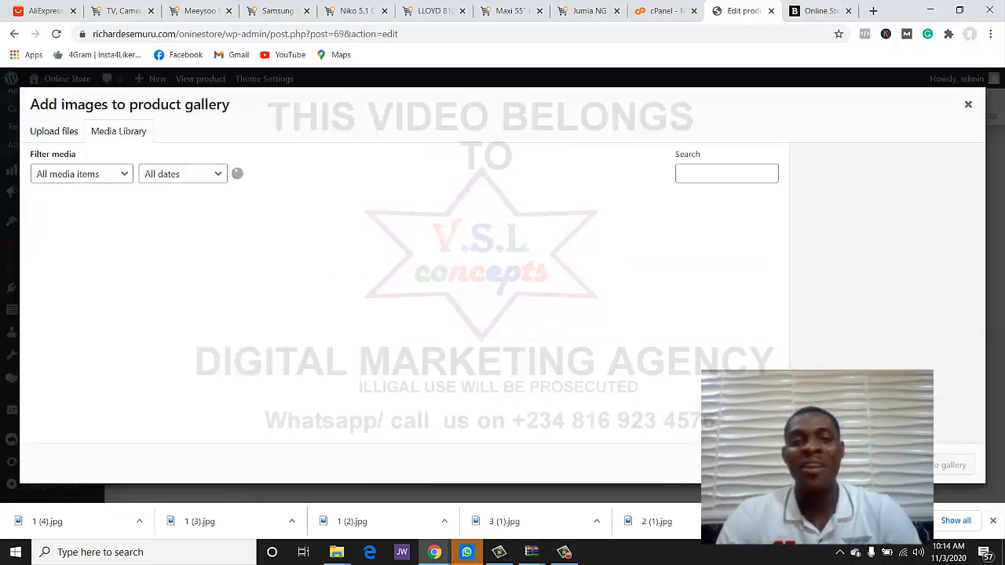
click(66, 131)
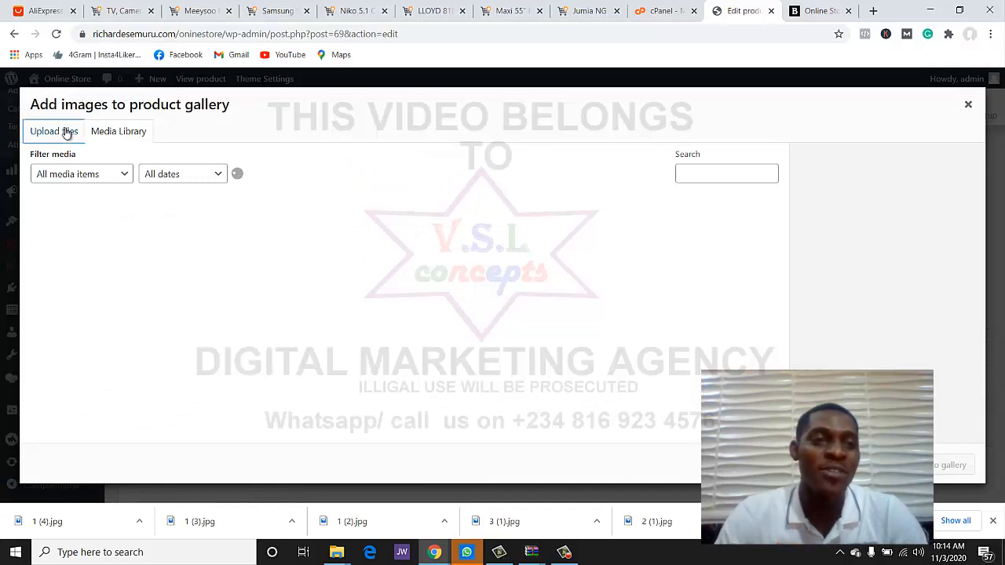
click(490, 303)
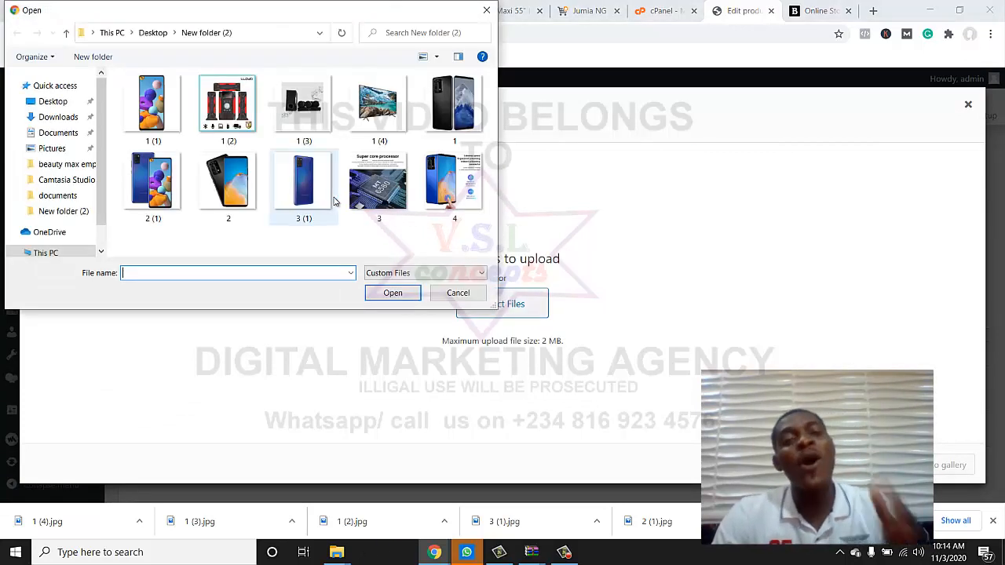
click(157, 187)
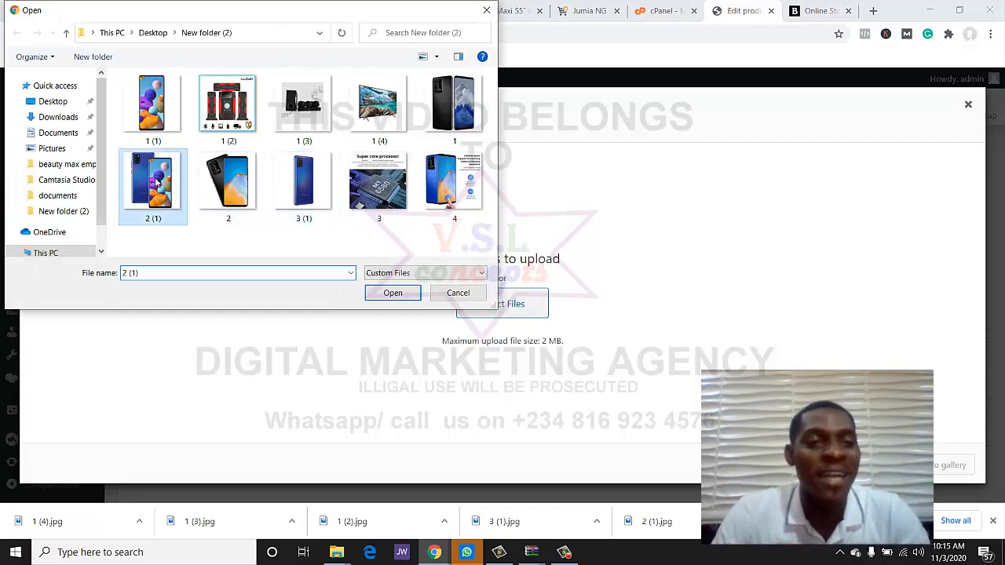
ctrl+click(211, 188)
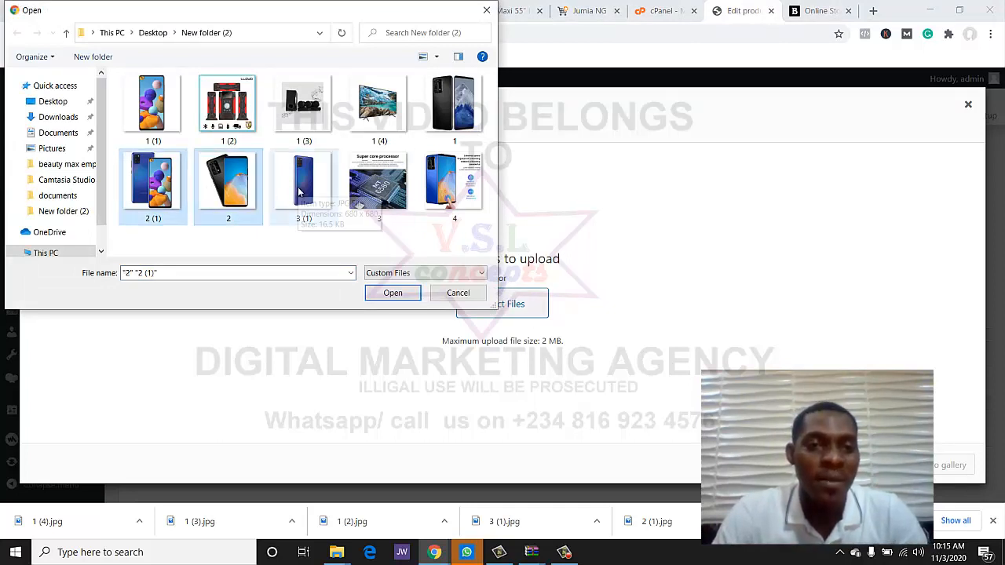
ctrl+click(298, 192)
ctrl+click(300, 188)
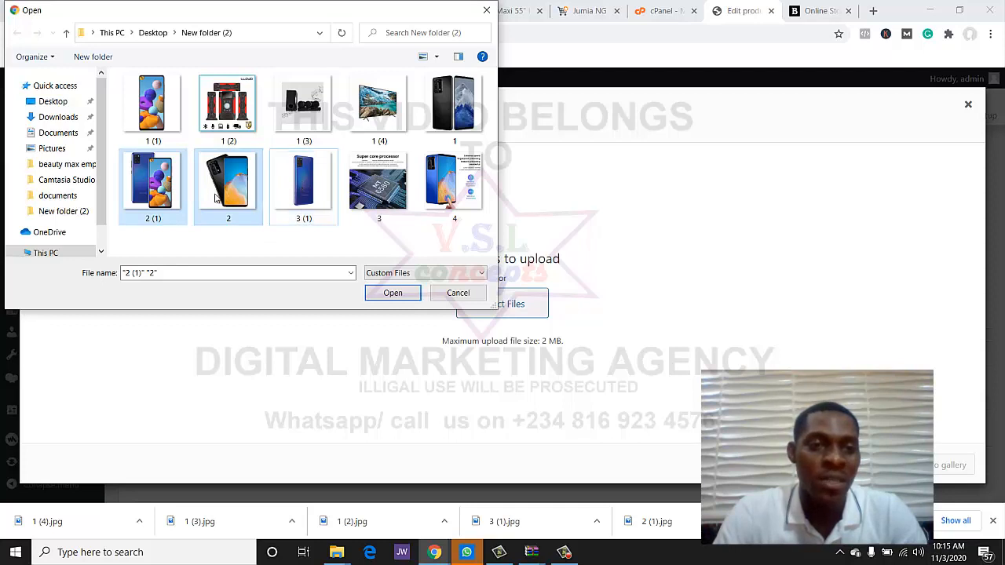
click(262, 206)
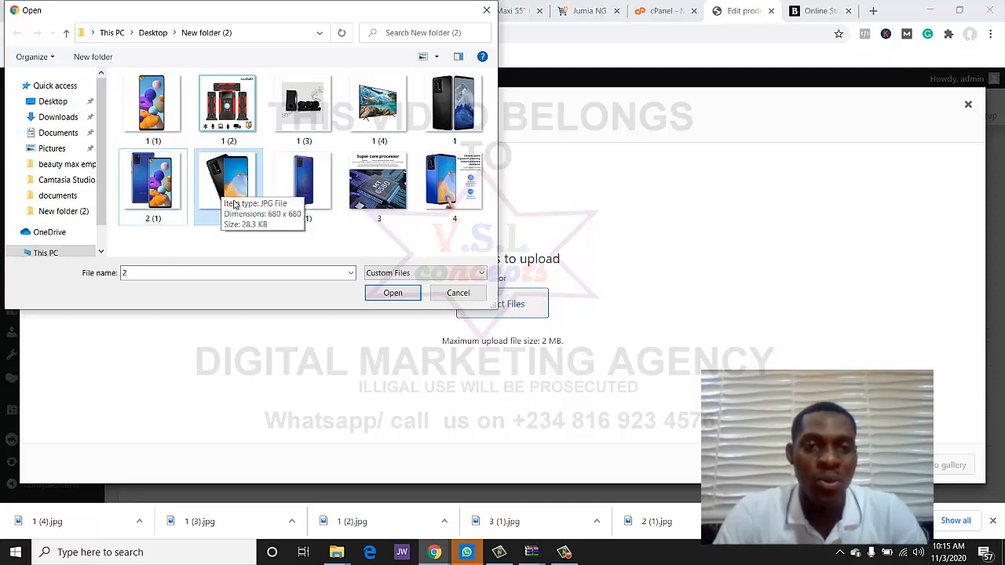
ctrl+click(391, 217)
ctrl+click(464, 212)
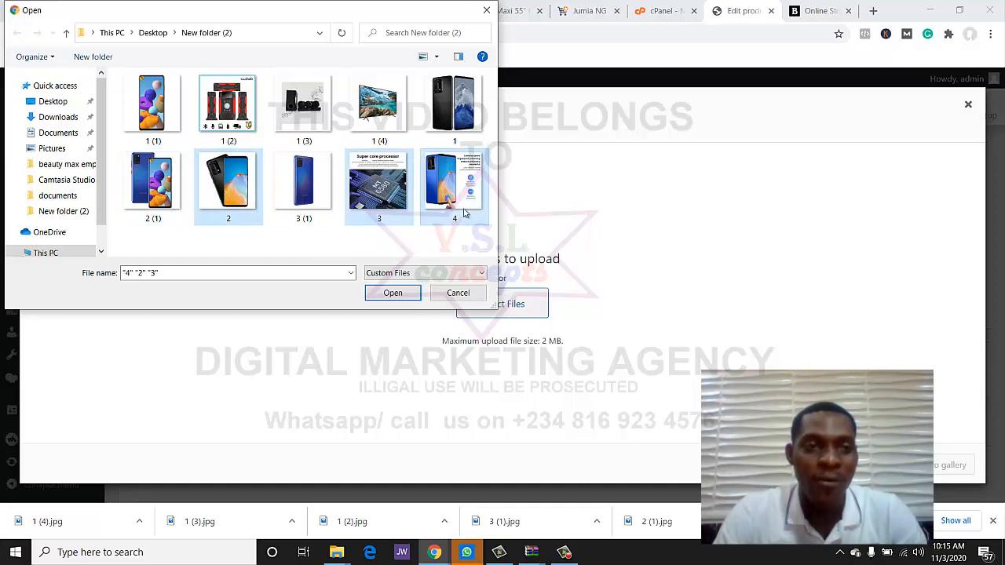
click(383, 293)
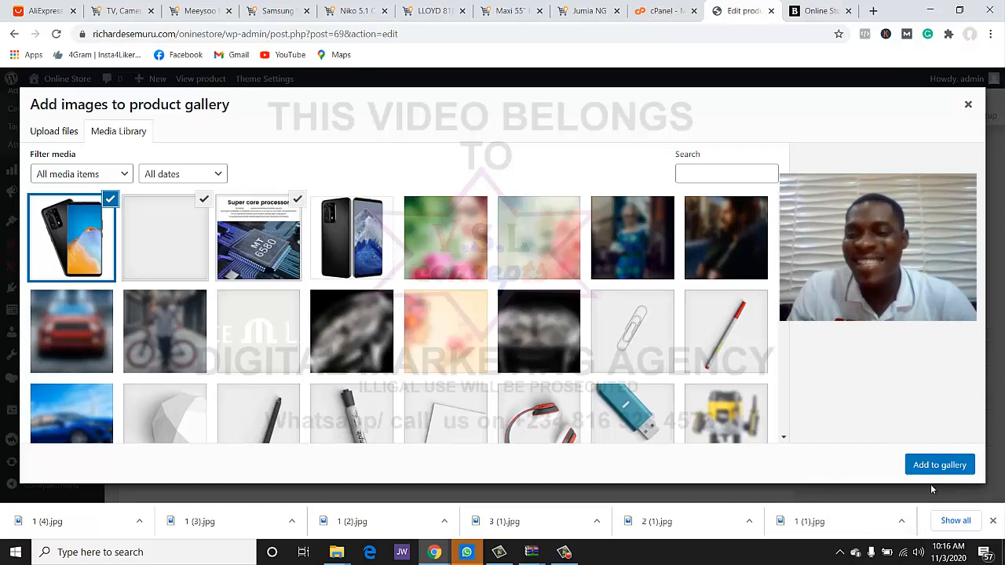
click(956, 468)
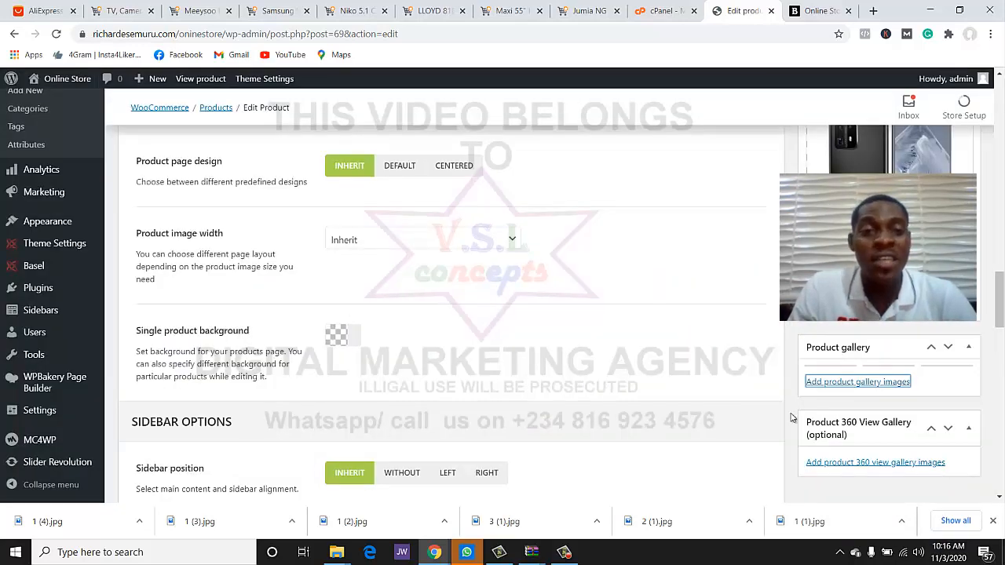
- In Product data > General, replace the regular price 79 with 100,000
scroll(710, 407, down, 3)
scroll(709, 406, up, 5)
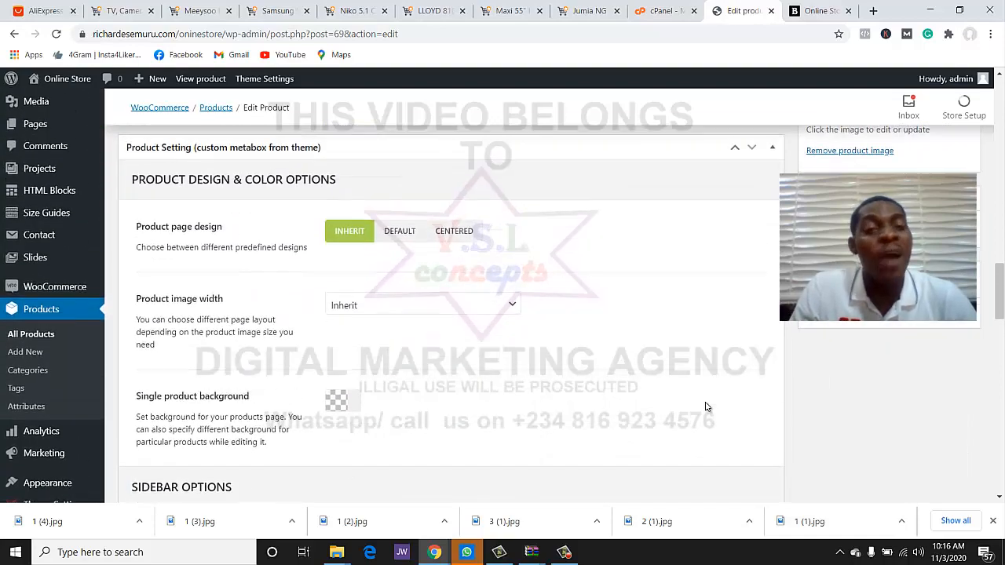
scroll(705, 407, up, 10)
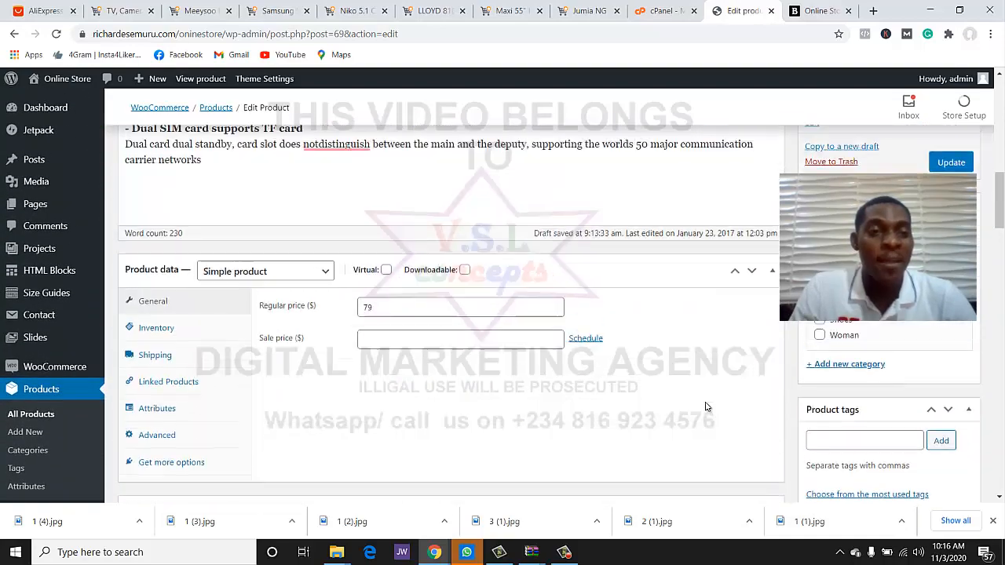
scroll(705, 406, down, 1)
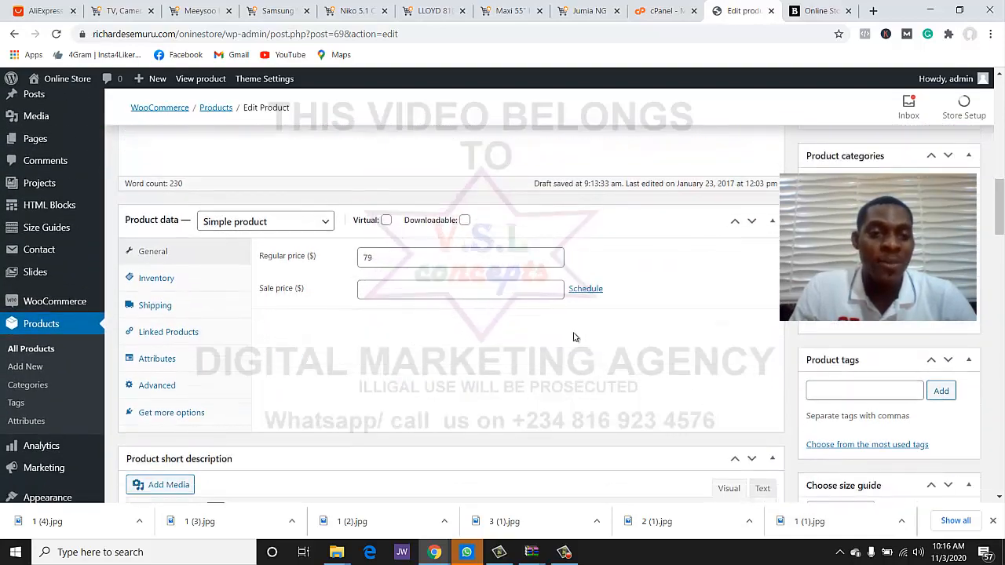
click(387, 260)
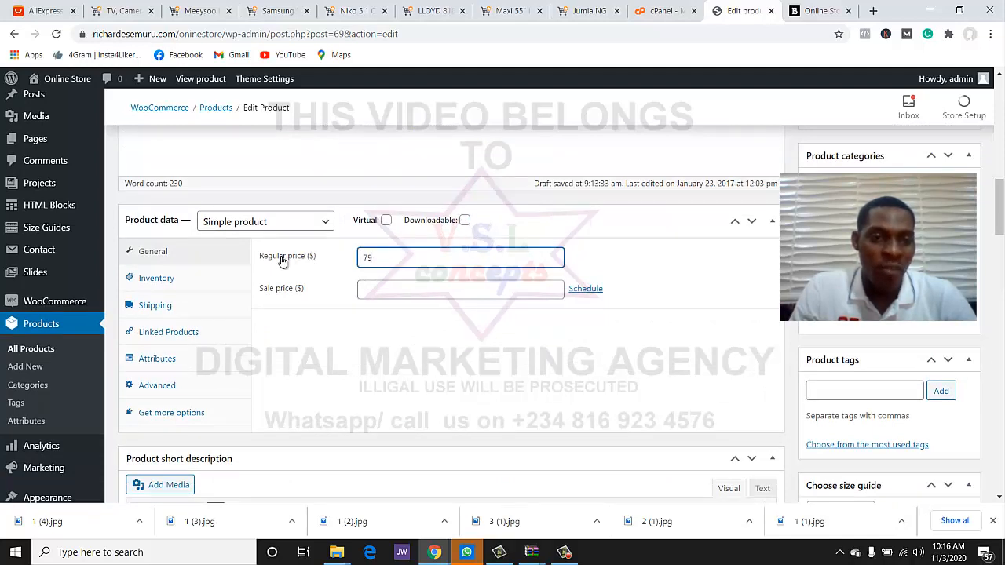
drag(374, 259, 358, 263)
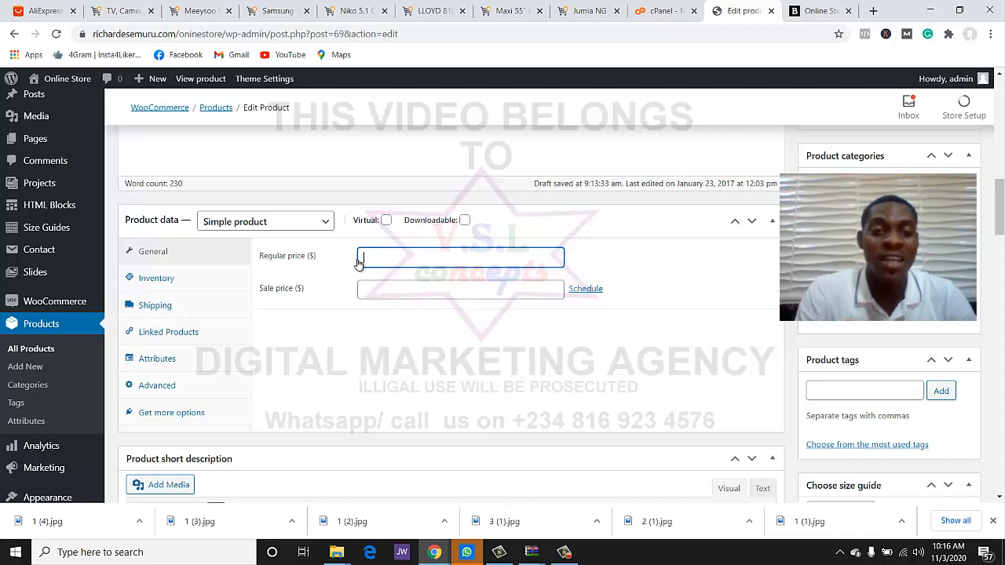
text(100)
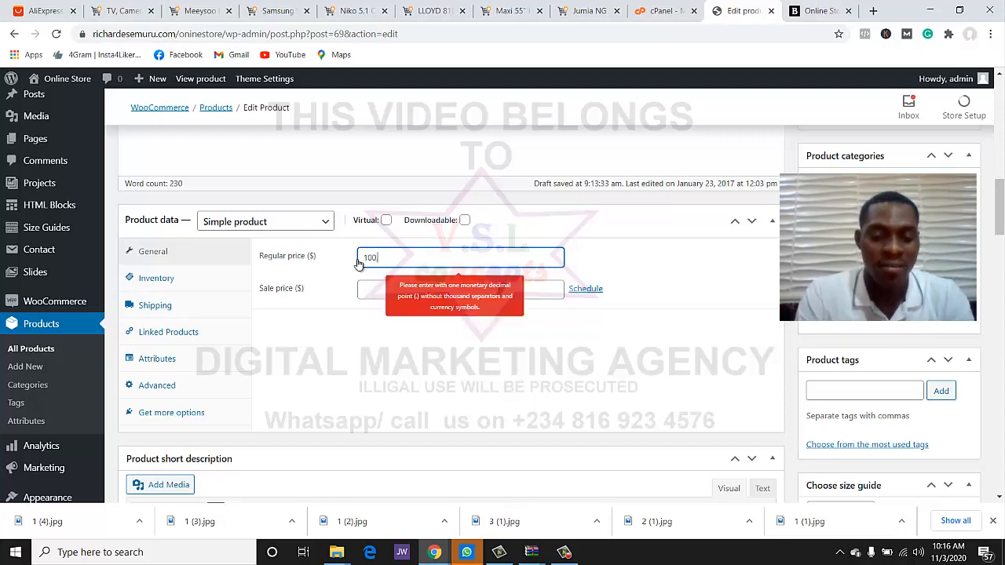
text(,000)
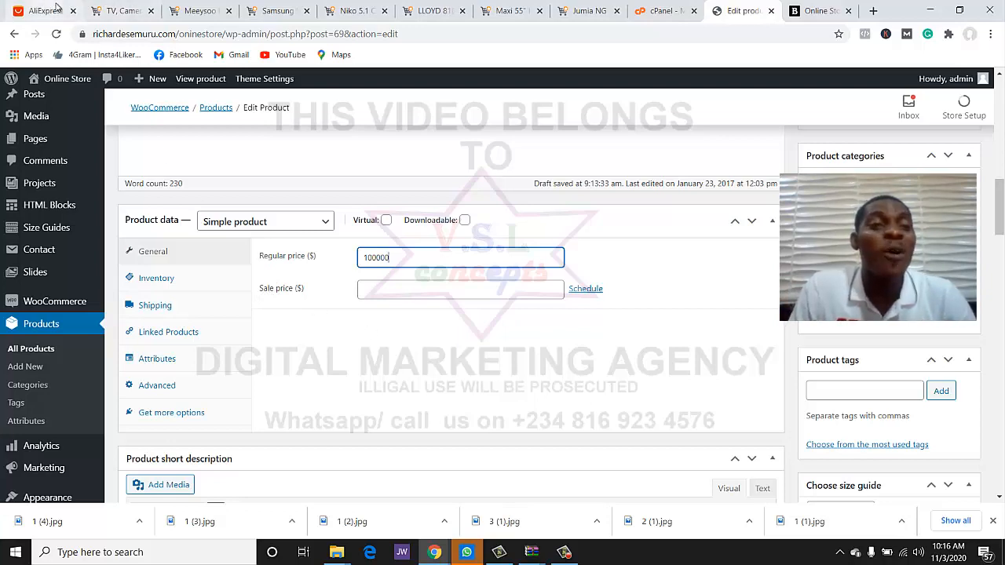
click(109, 14)
scroll(208, 225, up, 3)
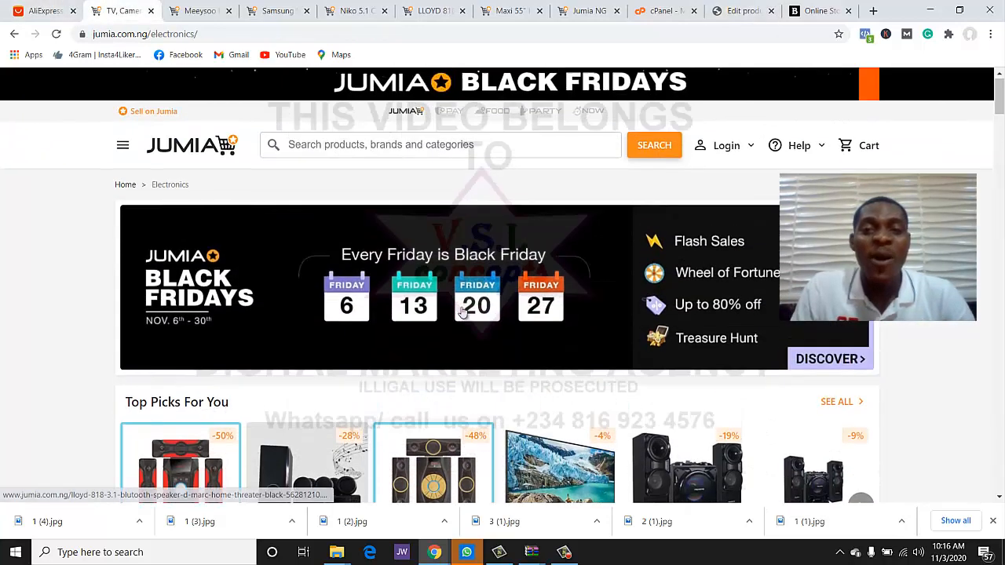
scroll(461, 312, down, 5)
scroll(461, 311, up, 5)
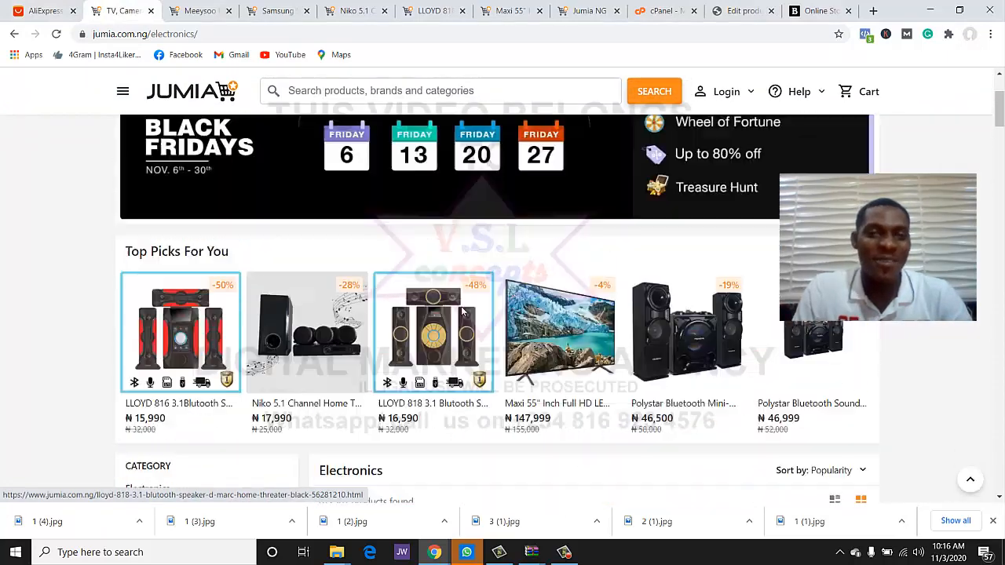
click(45, 11)
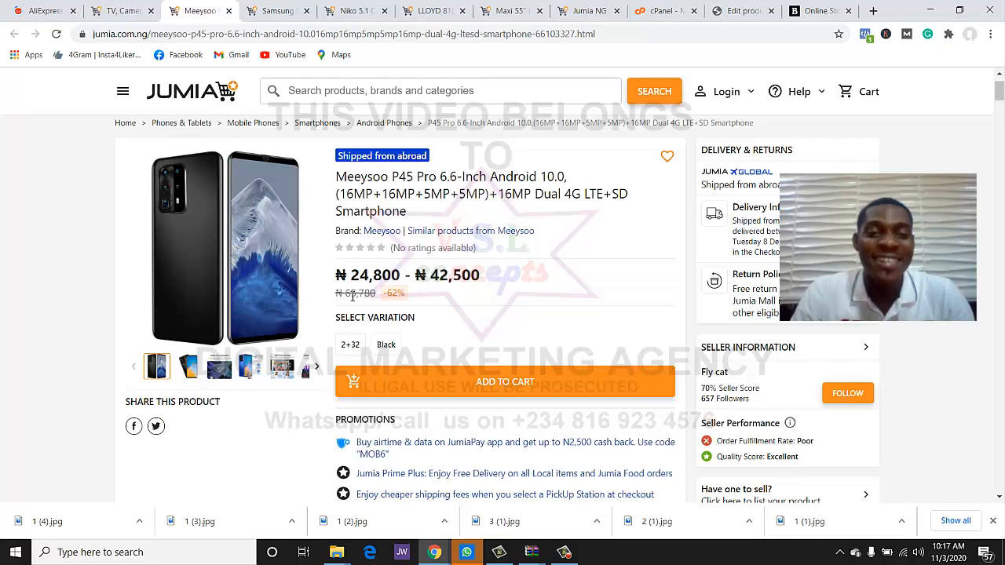
drag(337, 296, 381, 301)
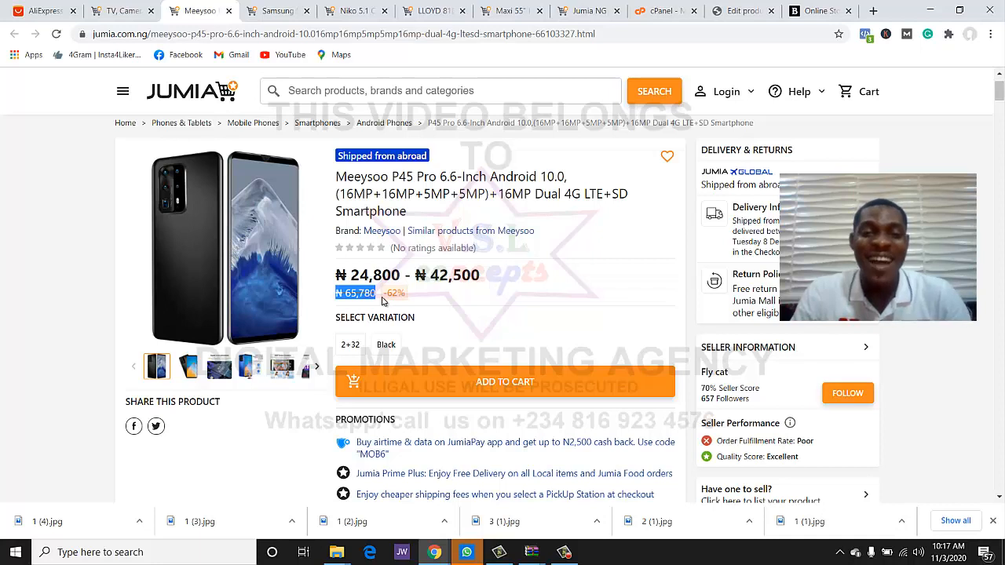
click(425, 306)
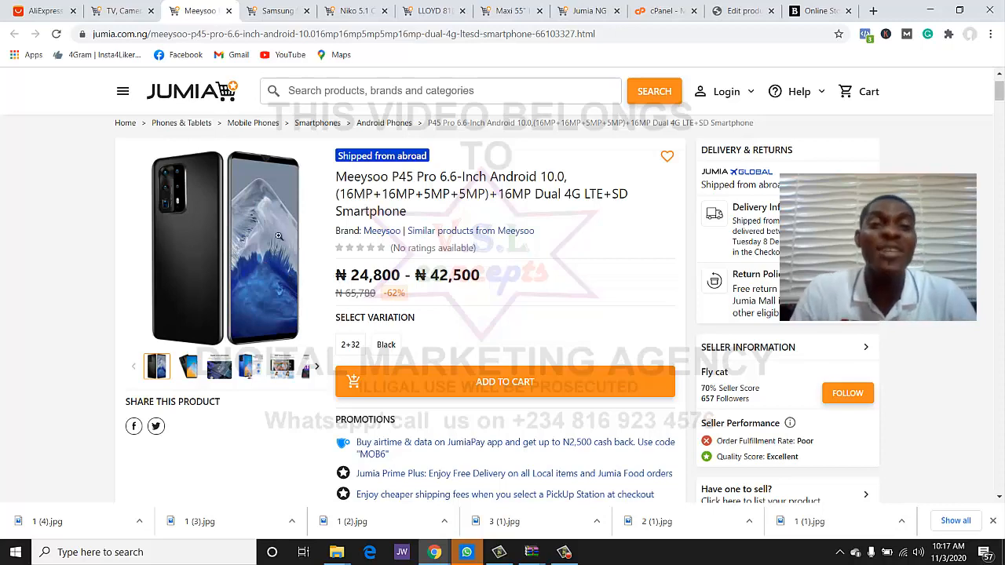
click(742, 10)
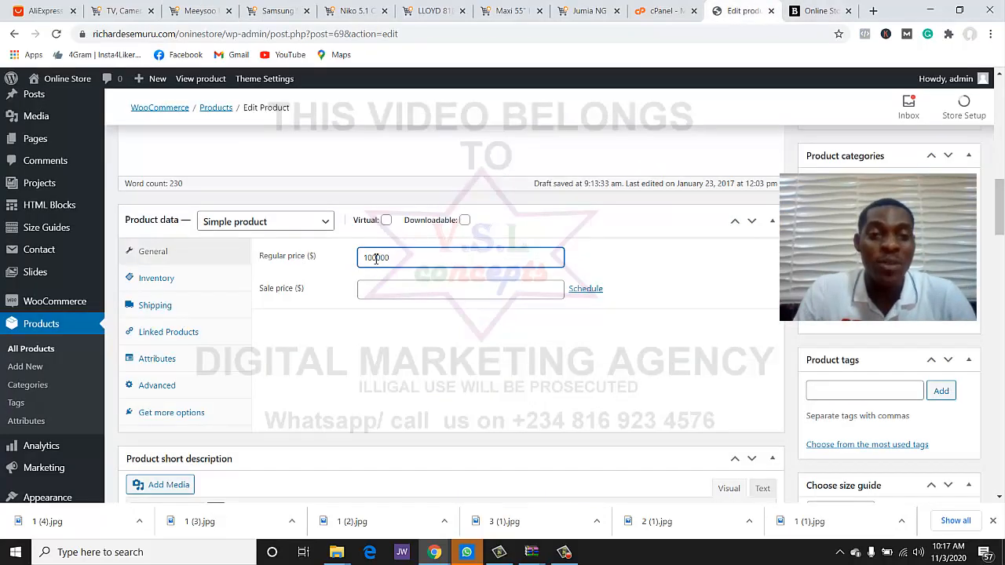
- Enter 80000 as the product's sale price
click(364, 290)
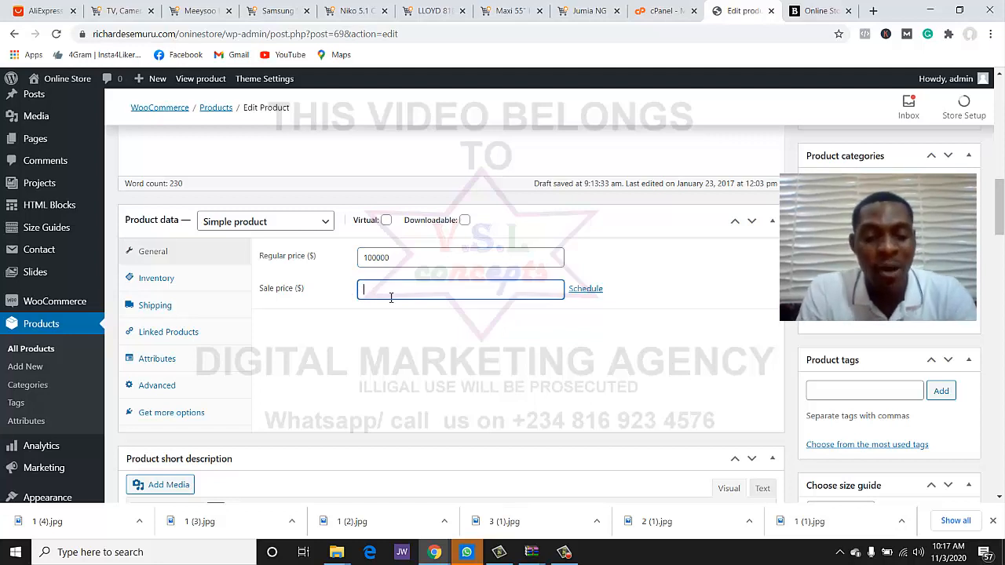
text(80000)
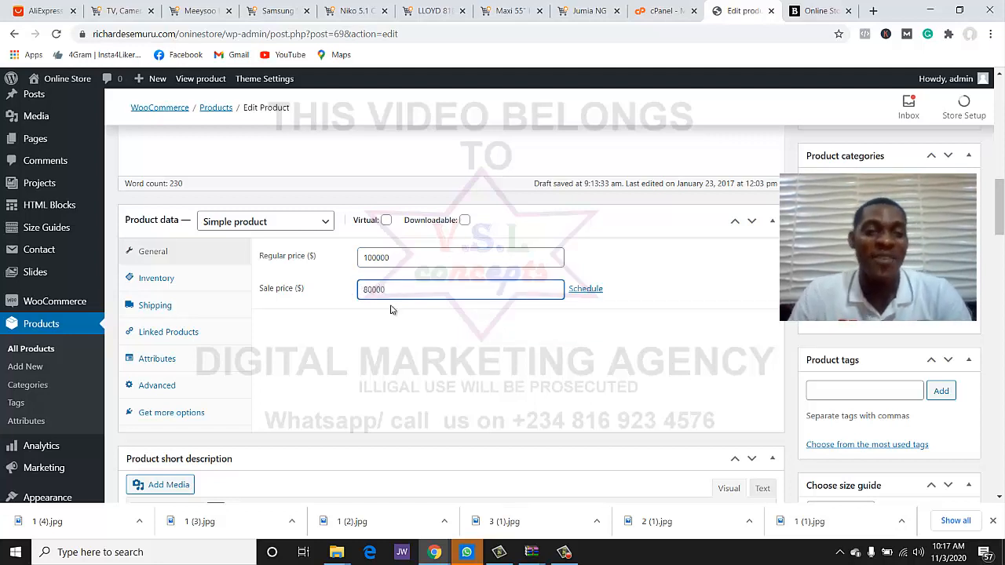
click(408, 337)
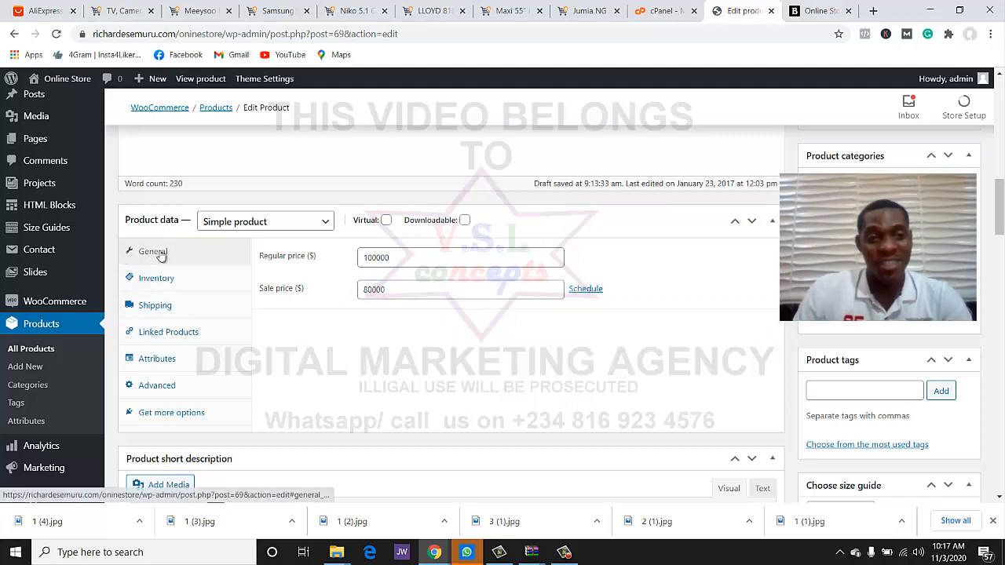
- Review the Inventory (stock In stock), Shipping weight and Linked Products settings
click(171, 281)
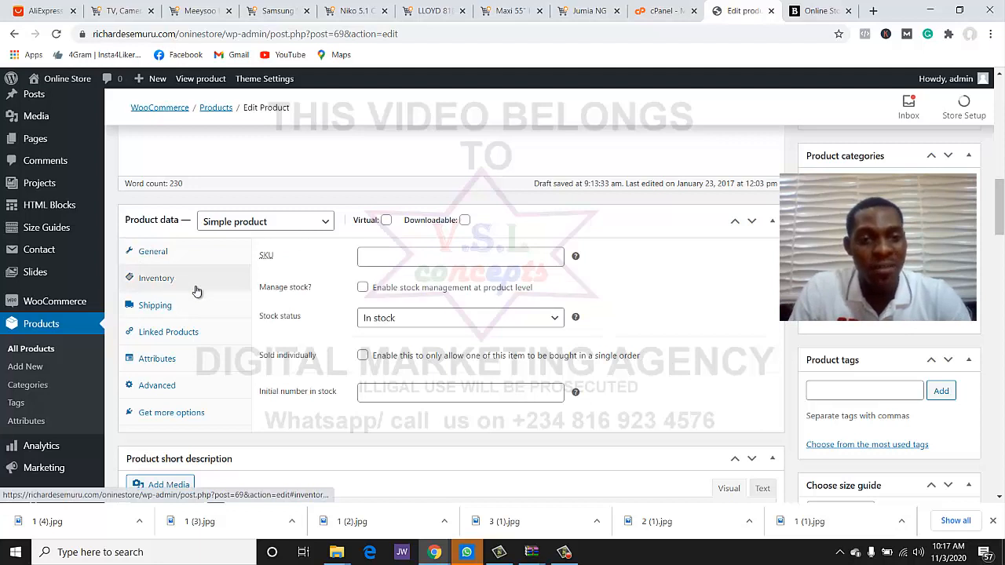
click(376, 321)
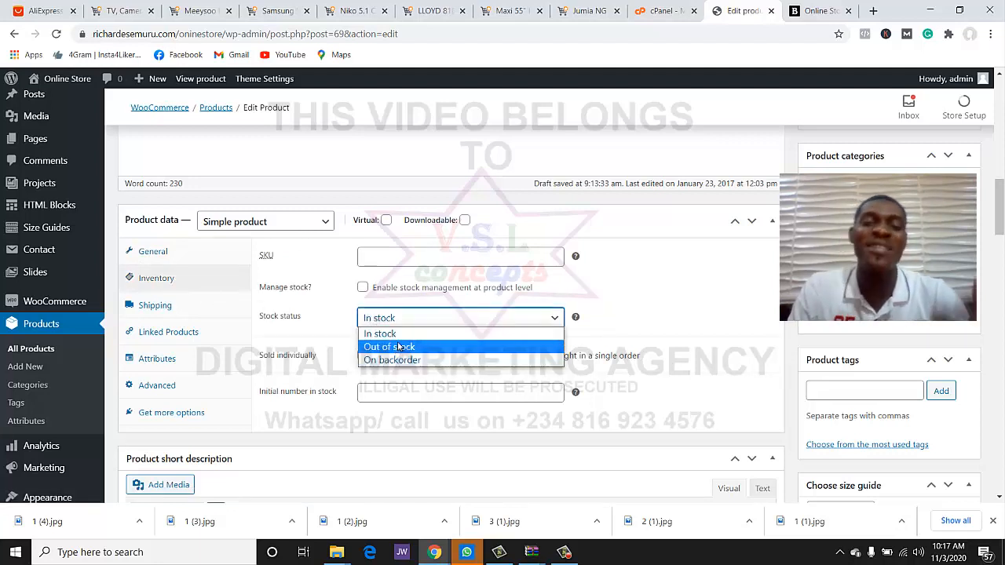
click(405, 325)
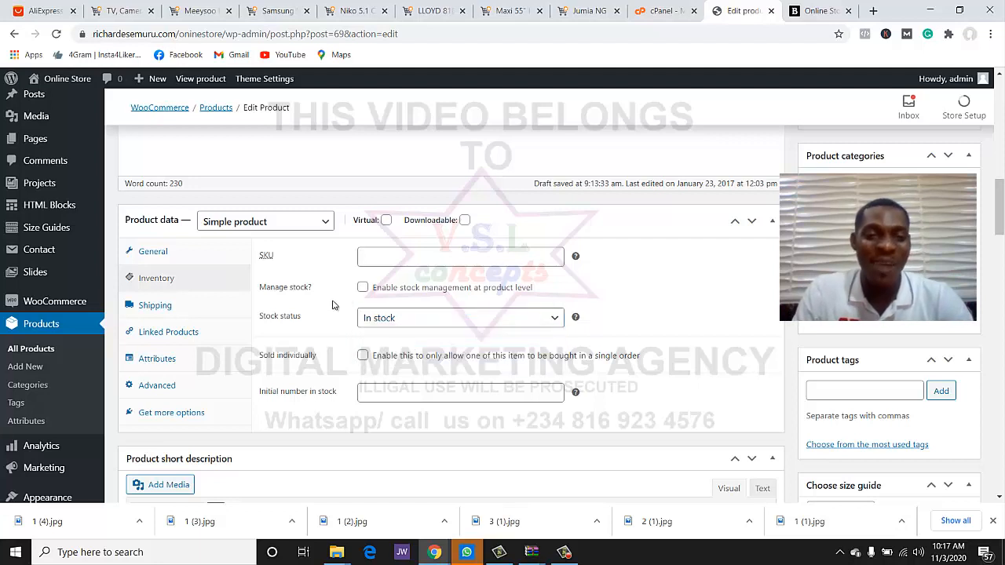
click(174, 309)
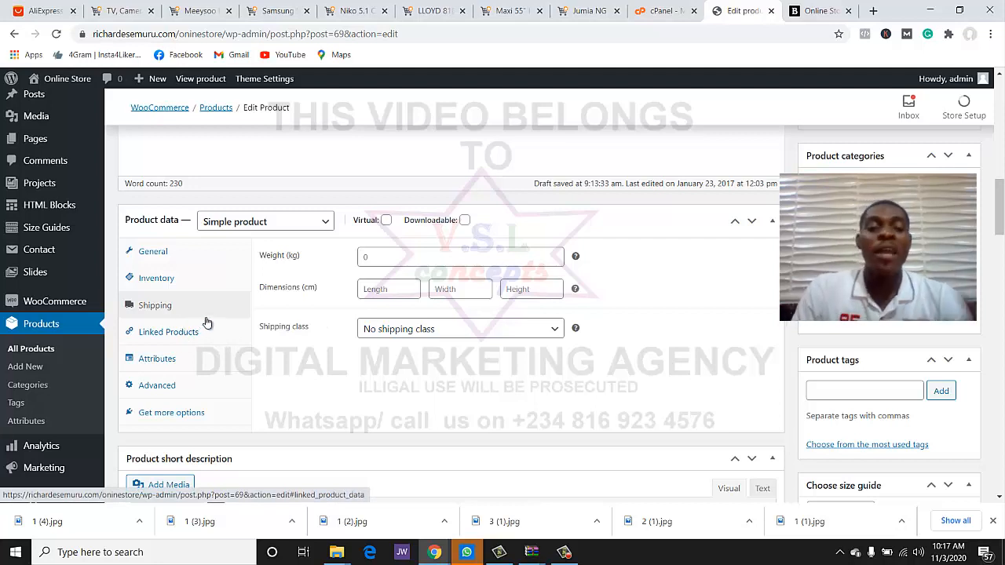
click(409, 251)
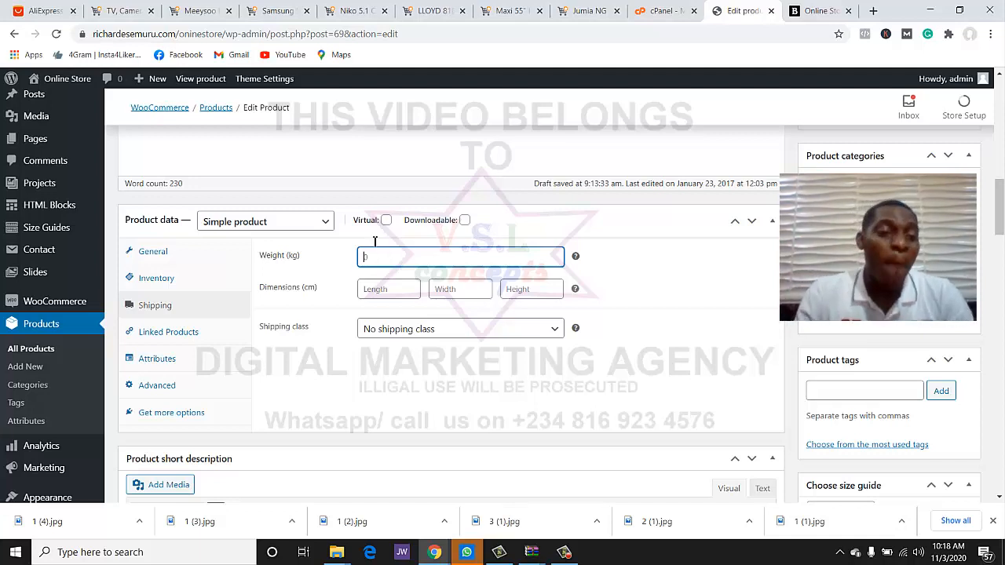
click(157, 340)
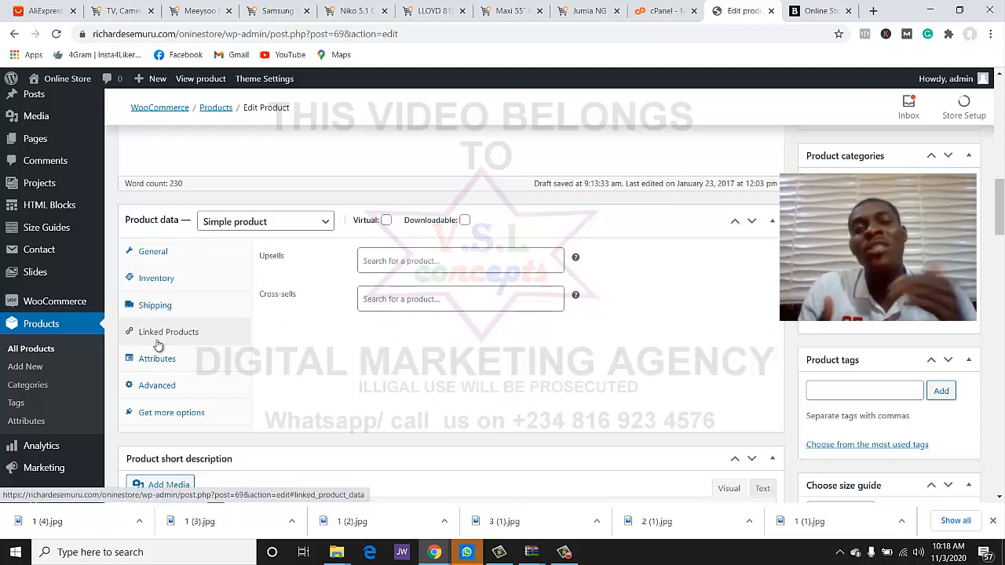
click(200, 11)
scroll(237, 213, down, 1)
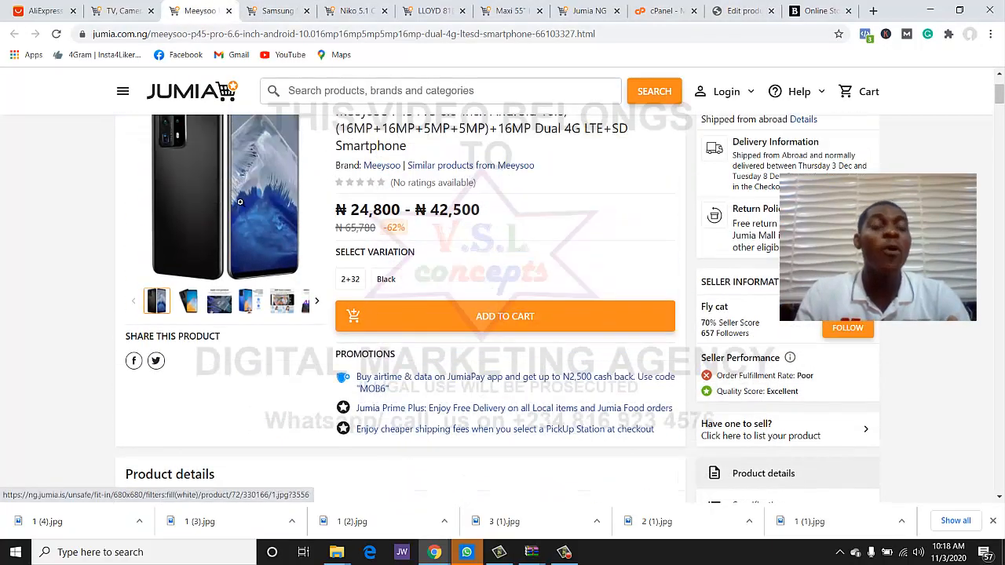
scroll(240, 206, down, 15)
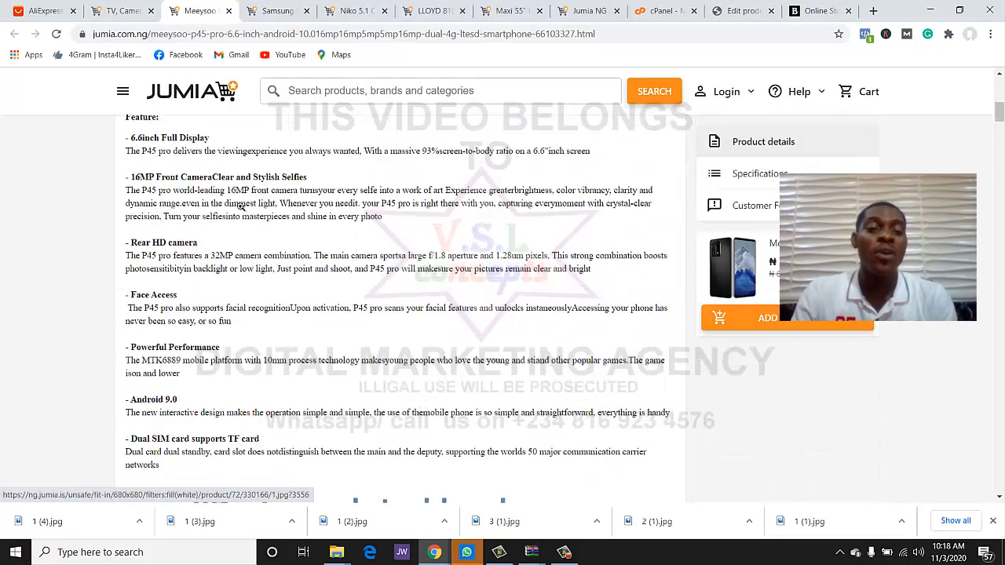
scroll(241, 206, down, 15)
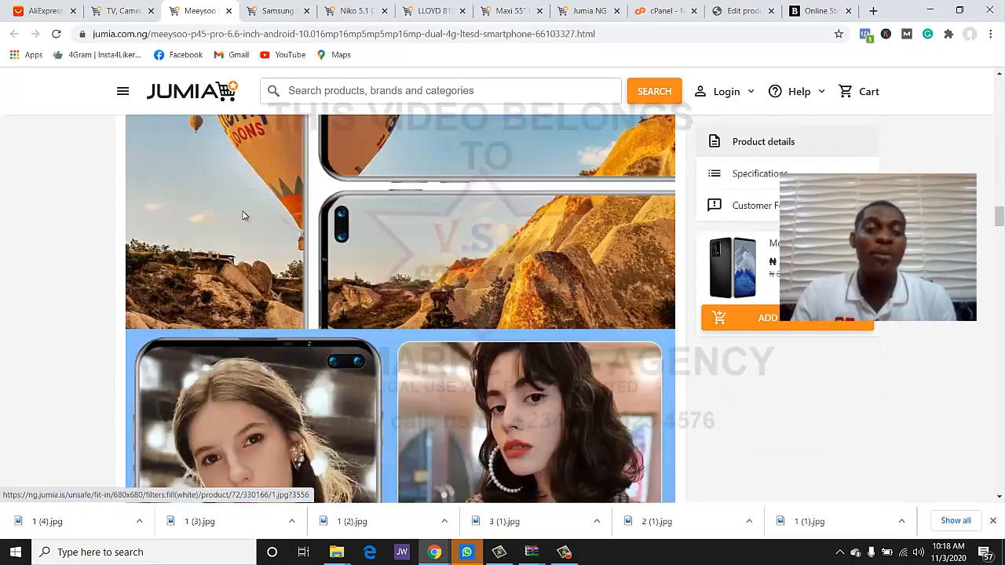
scroll(242, 239, down, 20)
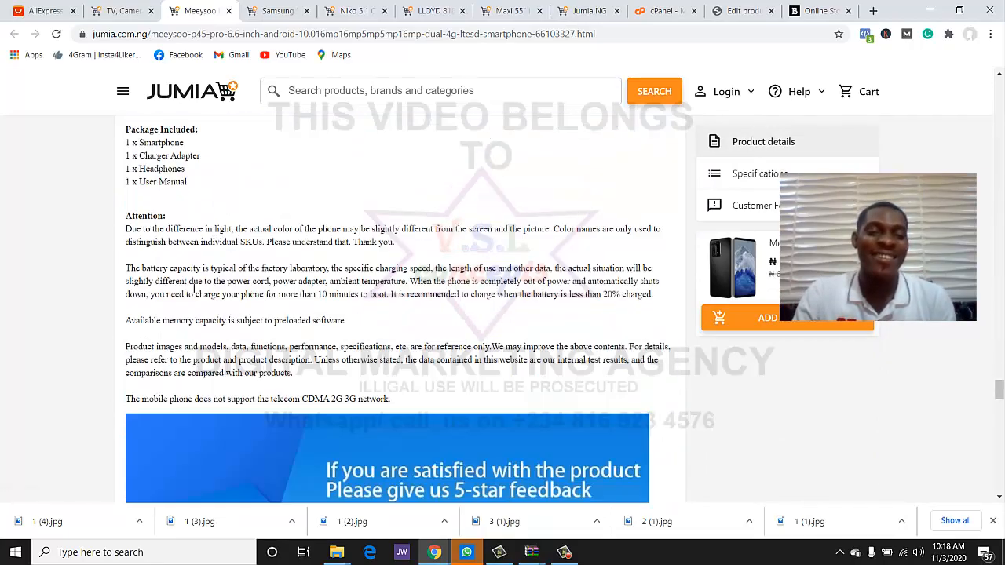
scroll(402, 297, up, 6)
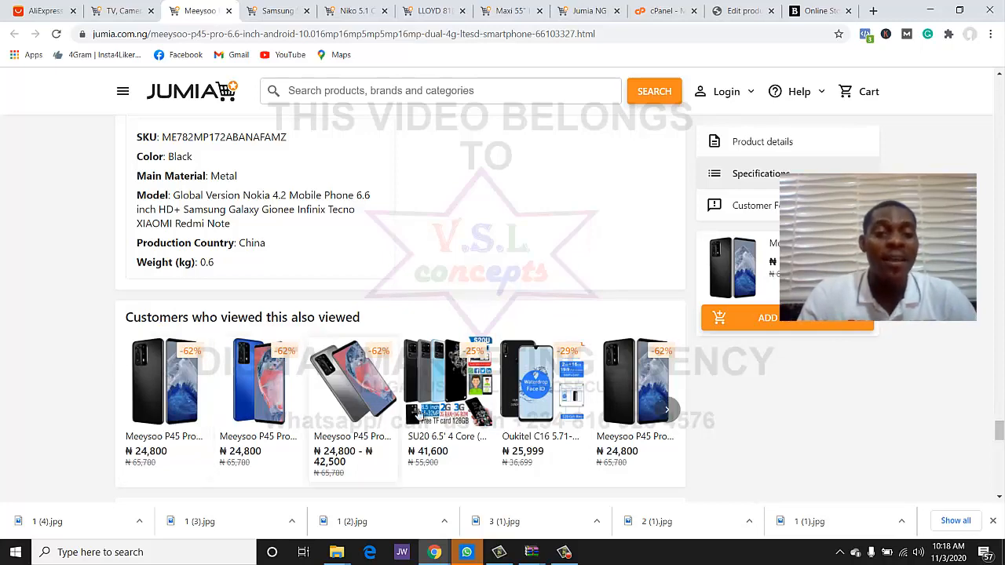
scroll(552, 398, up, 1)
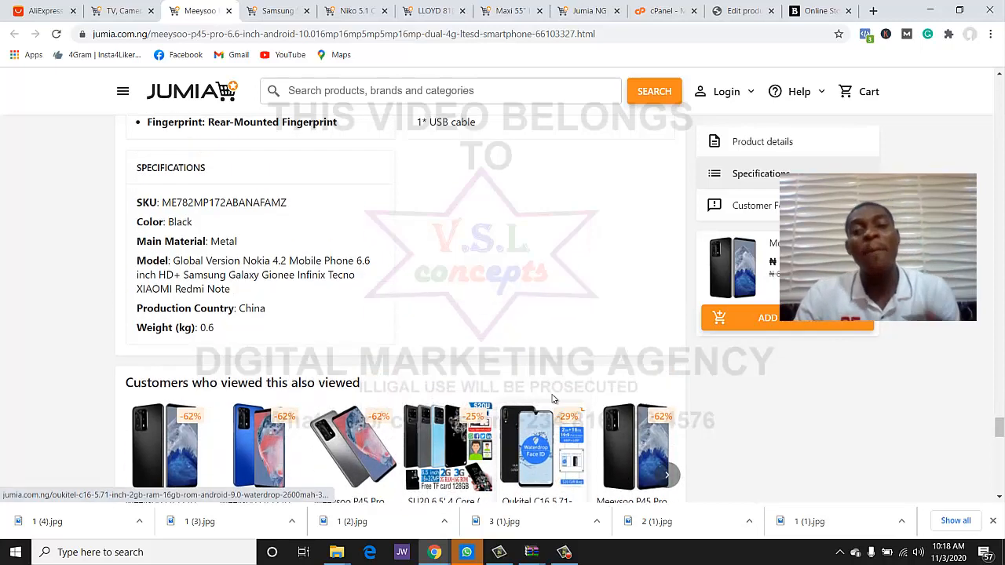
scroll(664, 278, down, 2)
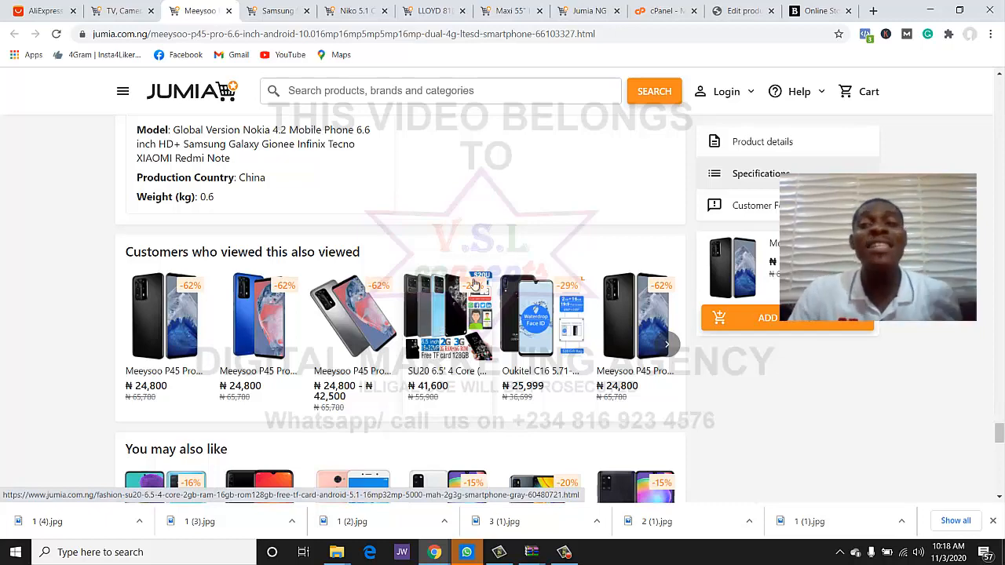
- Return to the phone's Edit Product page and dismiss the Upsells product search
click(744, 11)
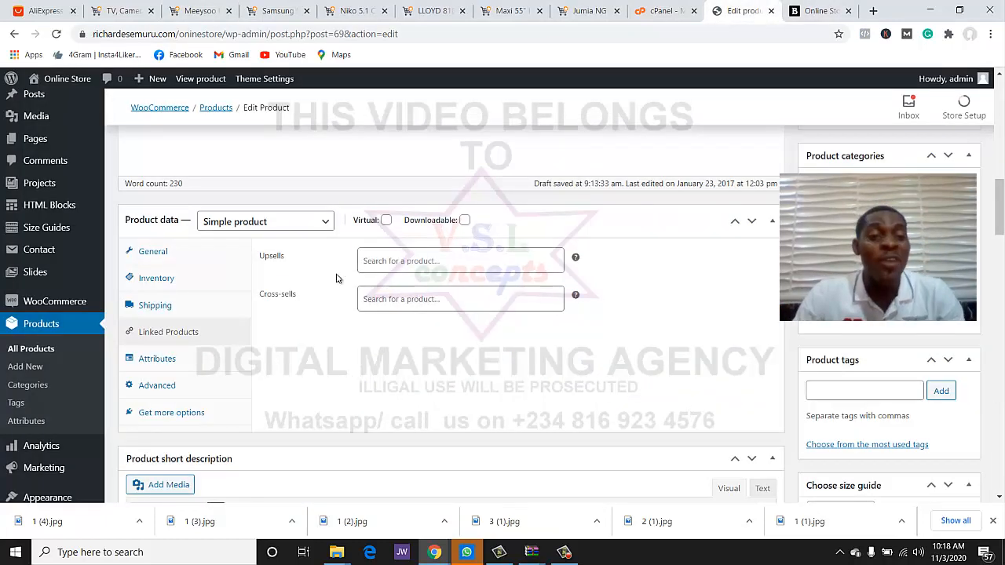
click(520, 261)
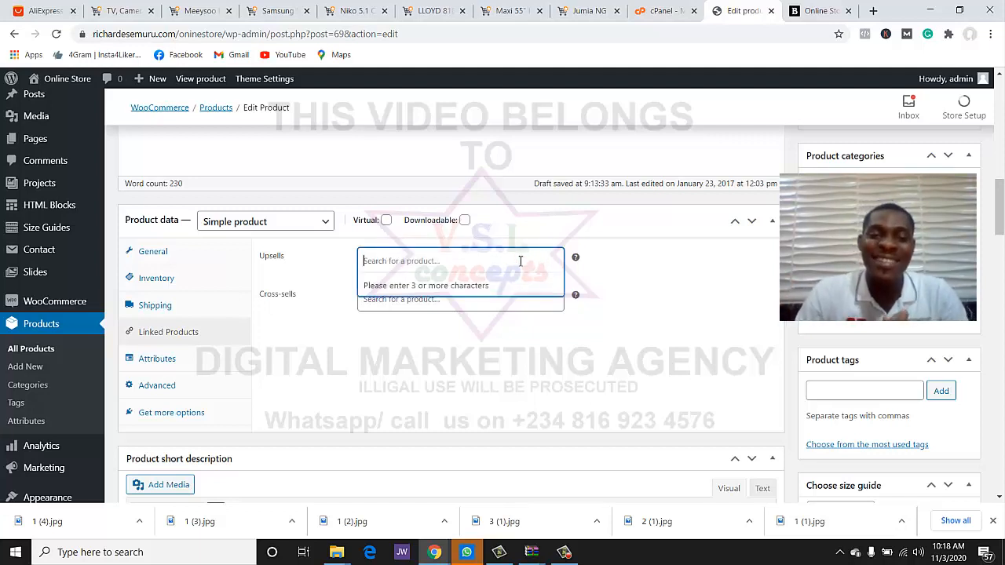
click(628, 279)
- Show the empty Attributes panel in the Product data box
scroll(597, 325, down, 2)
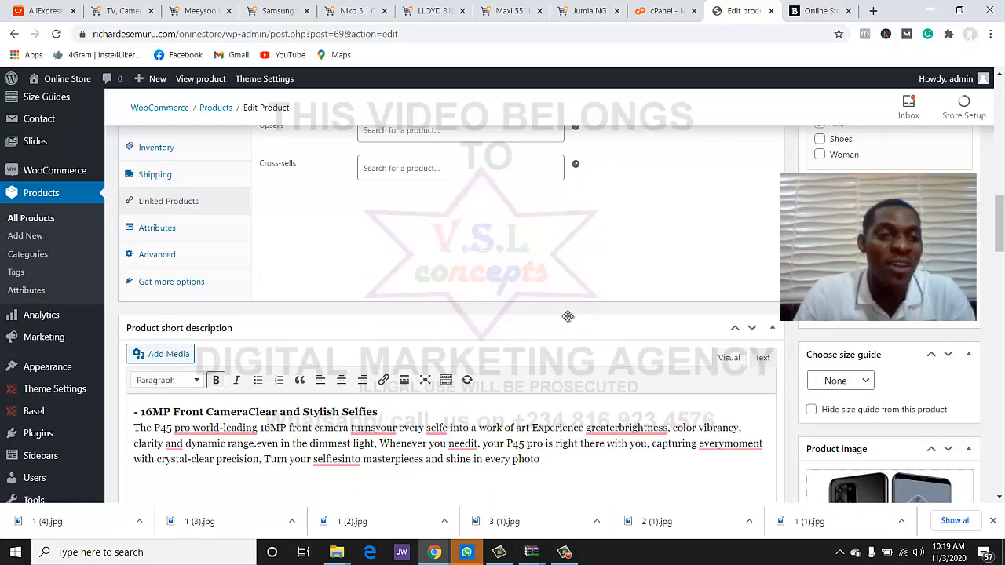
click(172, 229)
scroll(260, 284, up, 2)
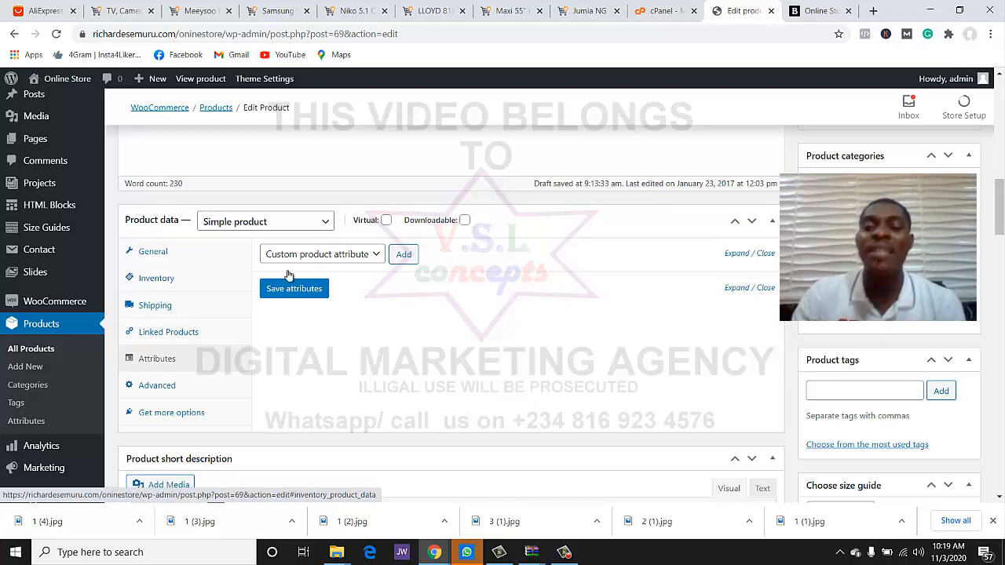
scroll(567, 230, down, 2)
scroll(451, 314, up, 2)
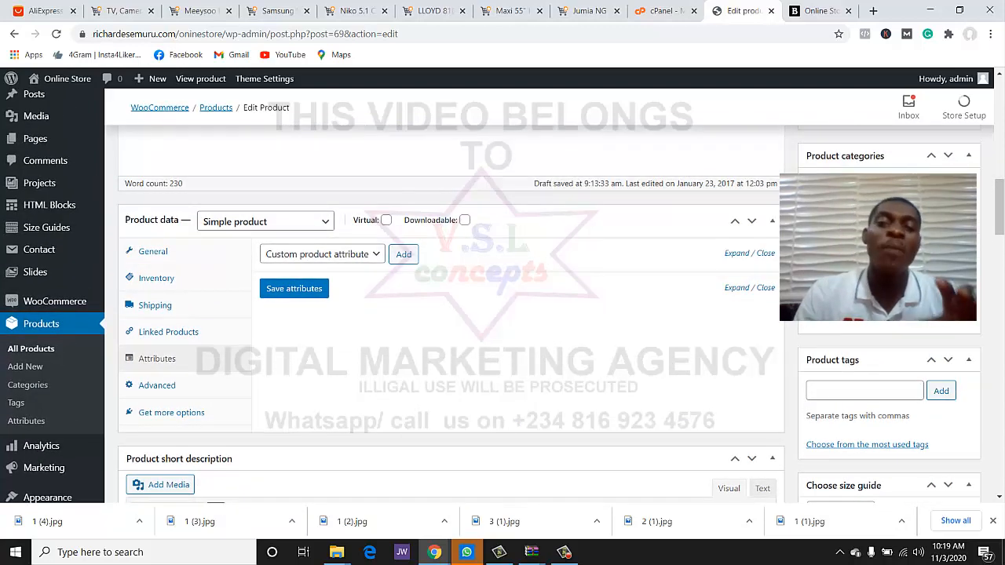
- Add and tick a new 'mobile phone' product category, then switch to Jumia's Electronics page
click(863, 322)
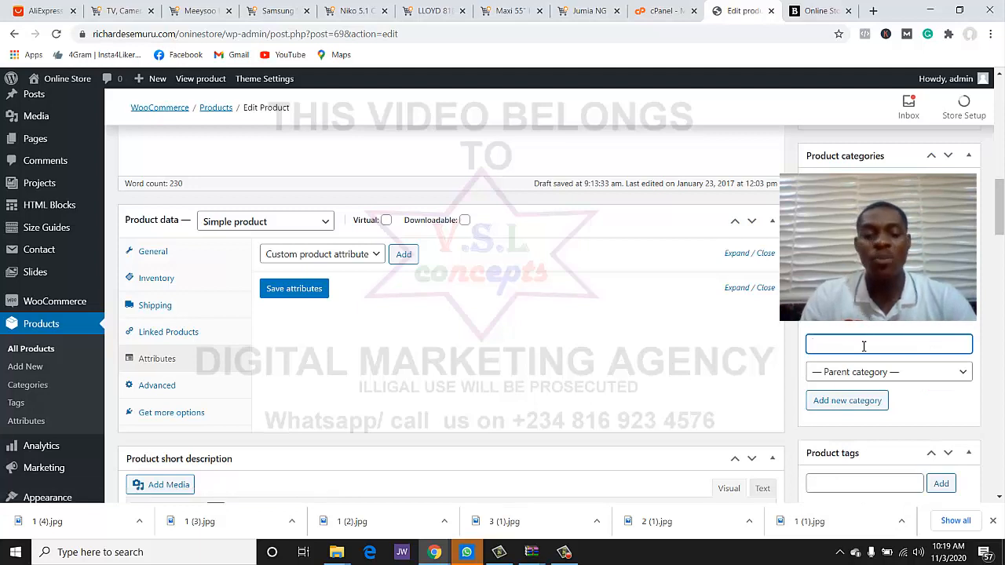
text(le phone)
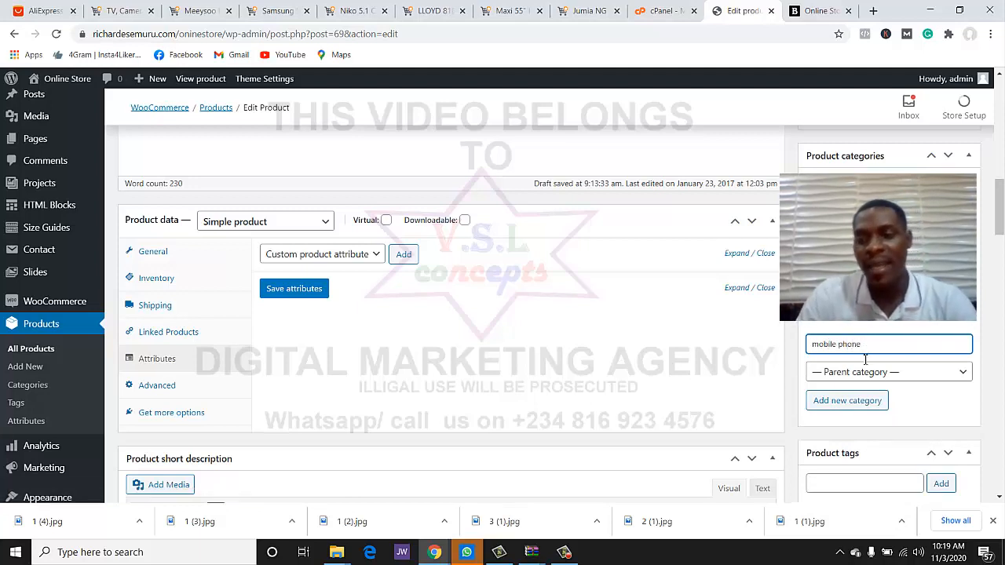
key(Return)
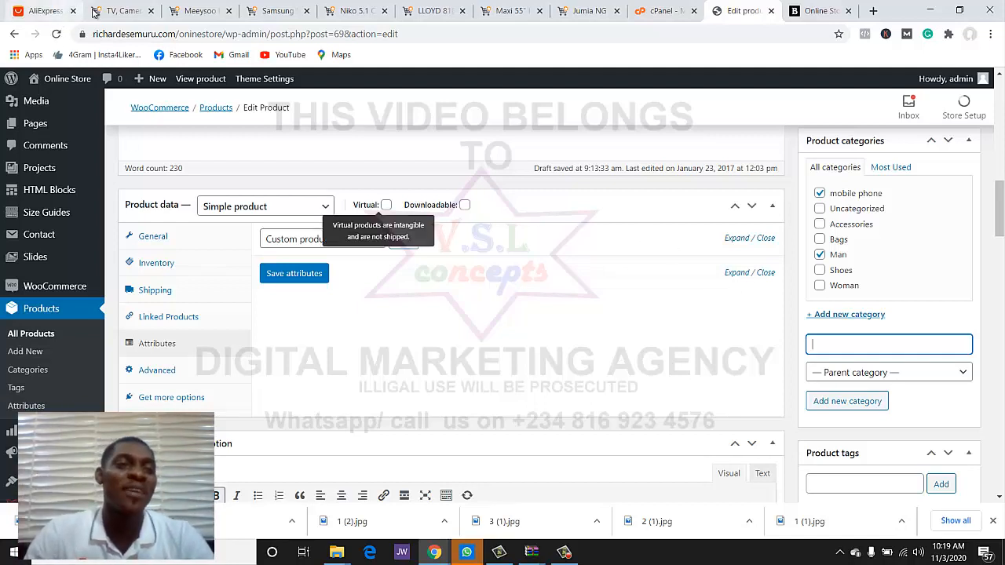
click(123, 11)
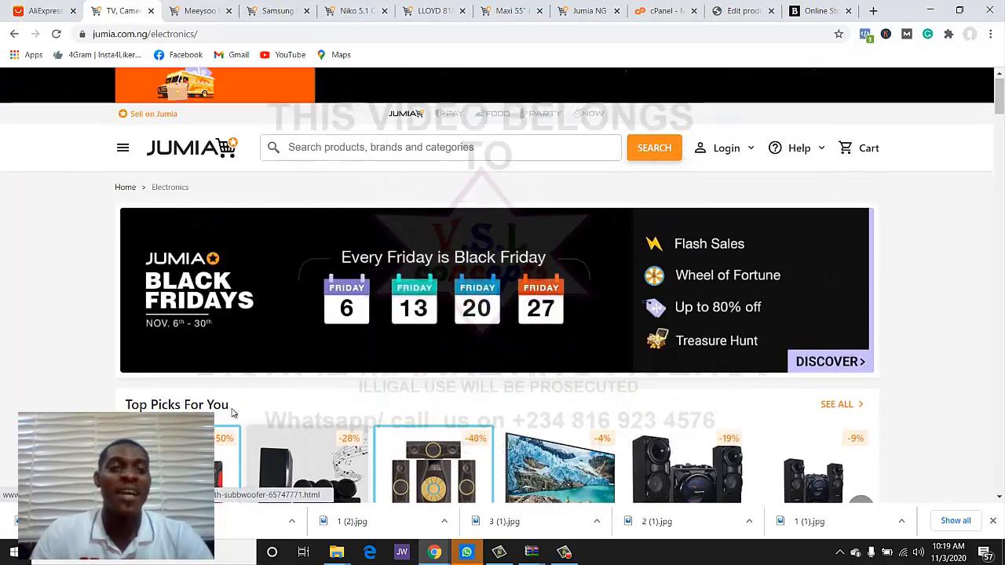
- Browse Jumia's Computing category page, then return to the WordPress product editor
click(123, 150)
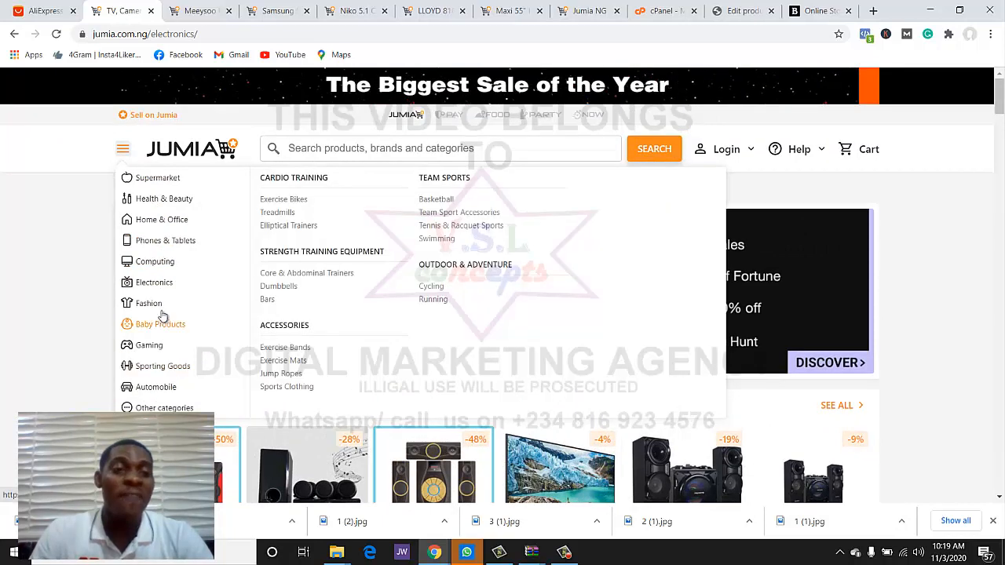
mouse_move(158, 270)
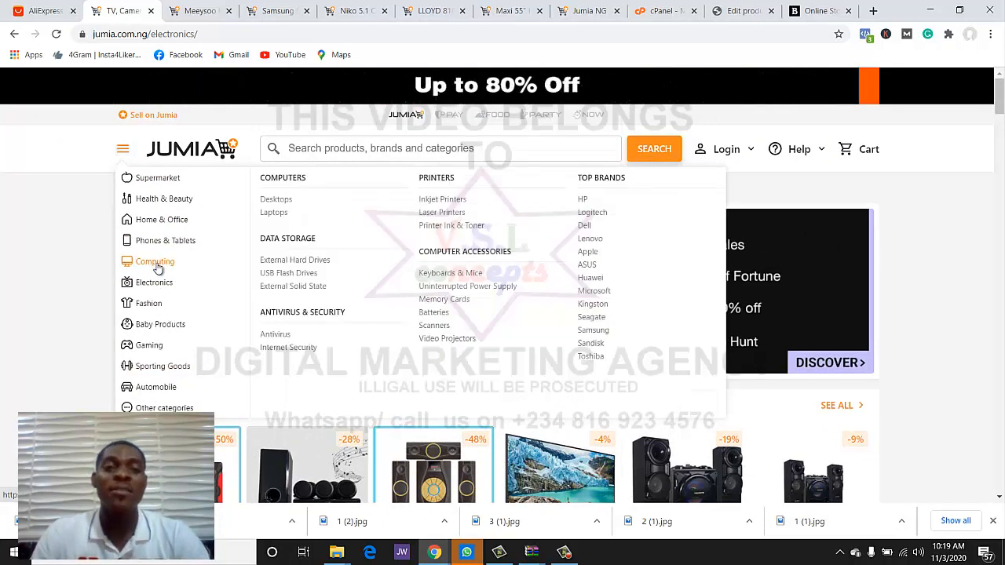
click(158, 269)
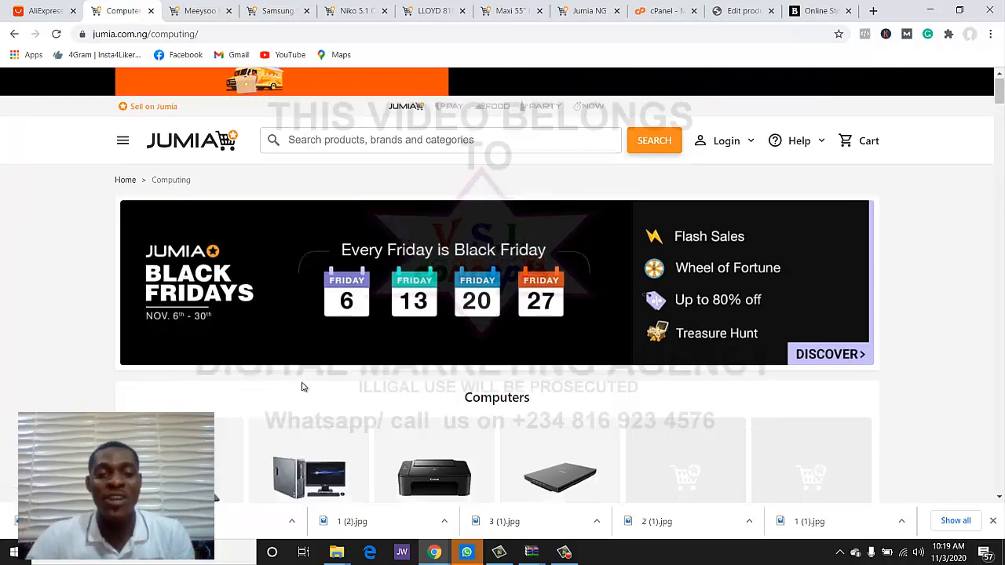
scroll(310, 392, down, 5)
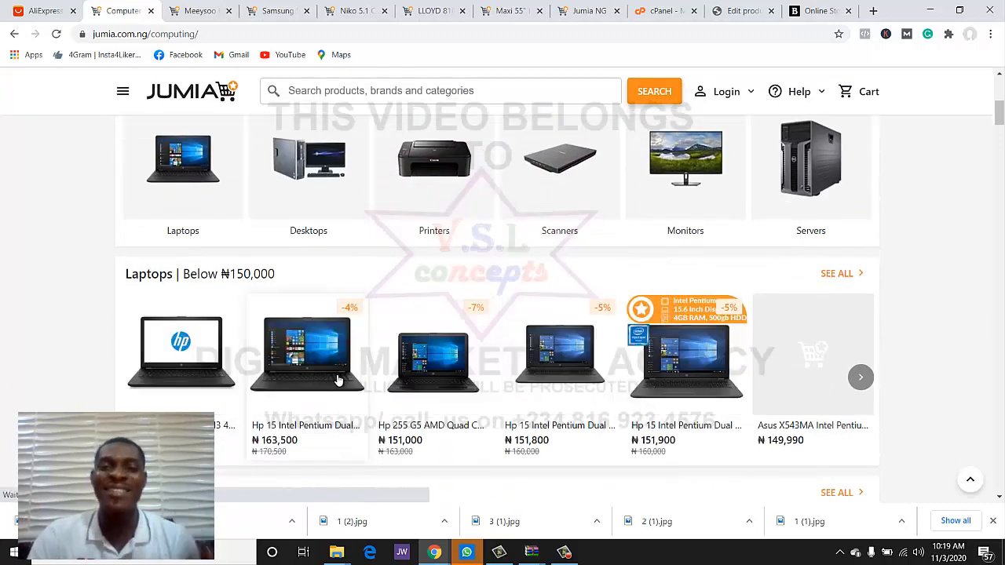
click(717, 10)
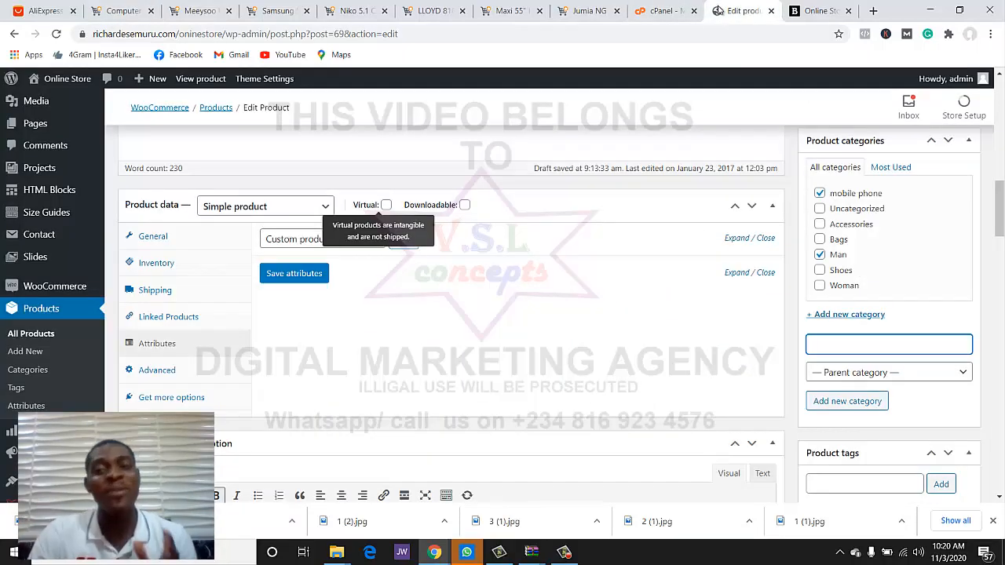
- Untick the Man category, leaving only mobile phone, and update the Meeysoo P45 Pro product
click(831, 256)
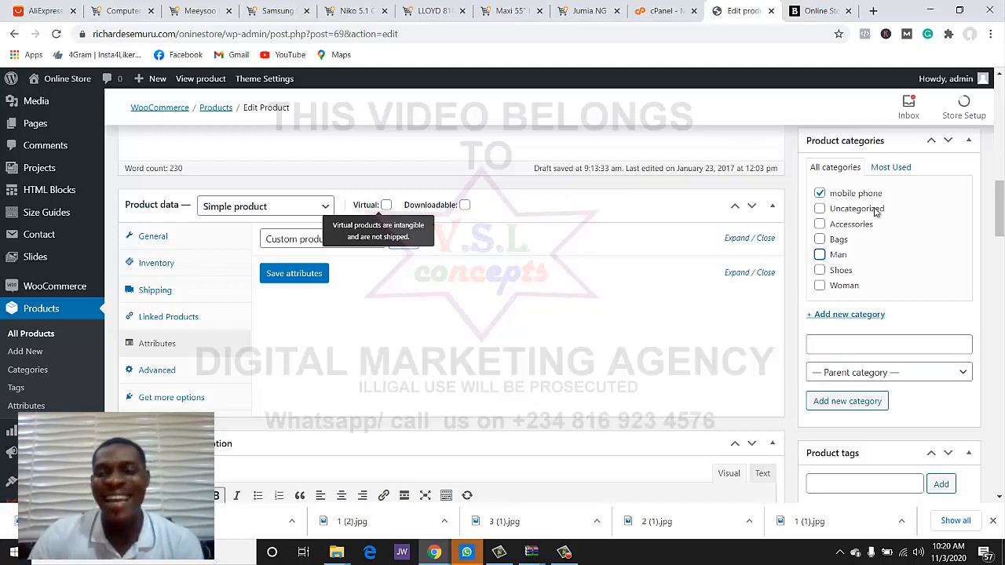
scroll(909, 306, down, 1)
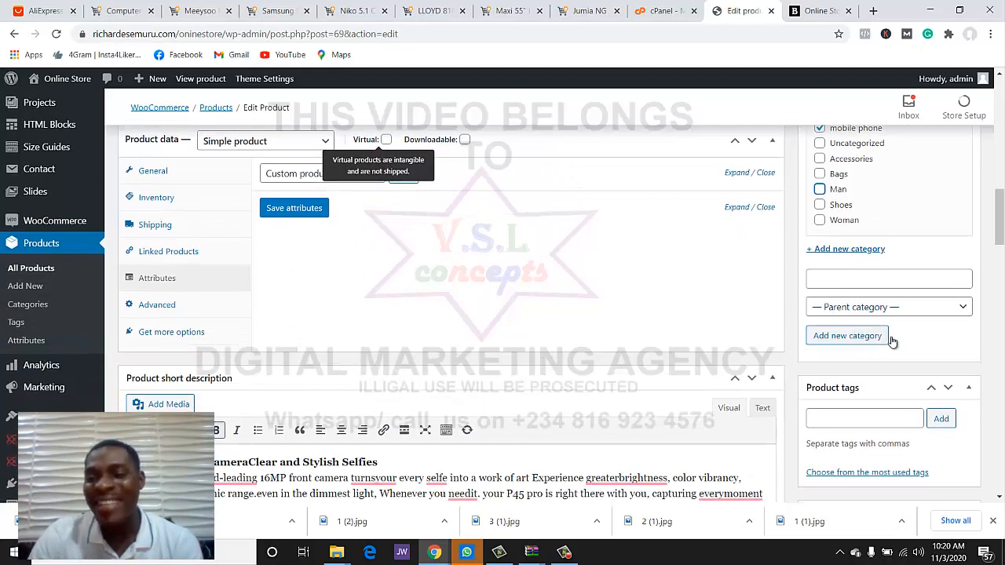
scroll(867, 298, up, 2)
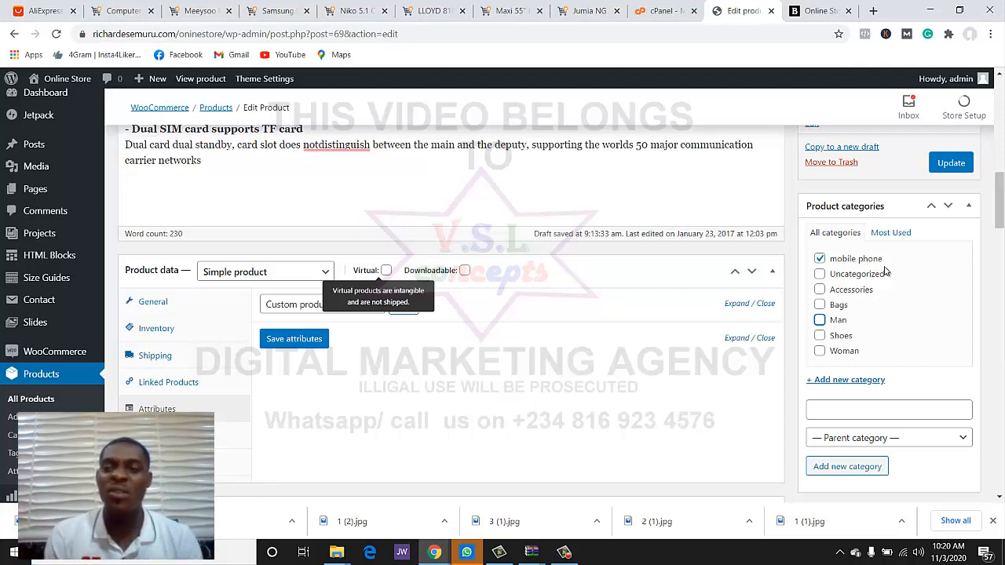
click(941, 169)
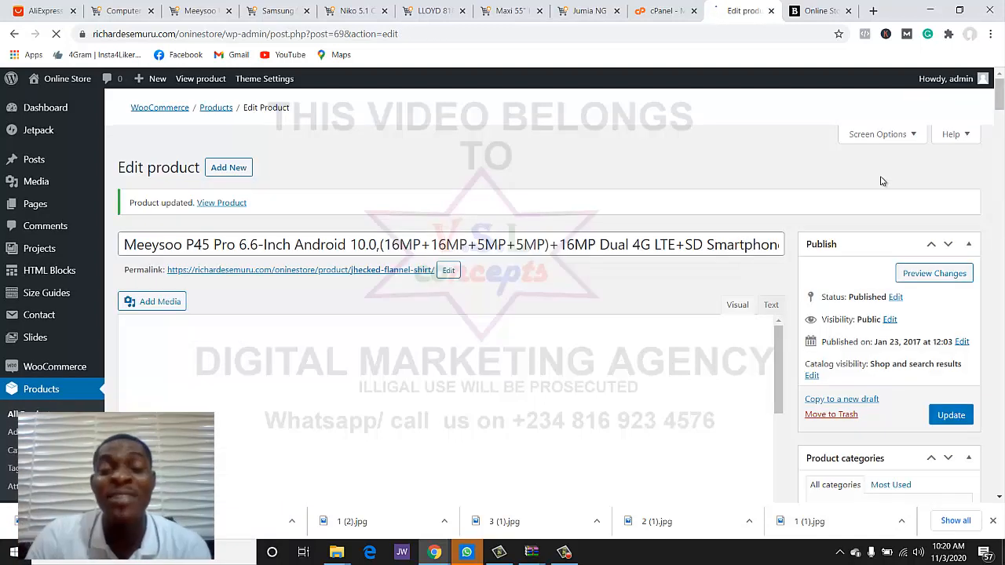
- Reload the Online Store homepage and open the Meeysoo P45 Pro from Our Products
click(821, 11)
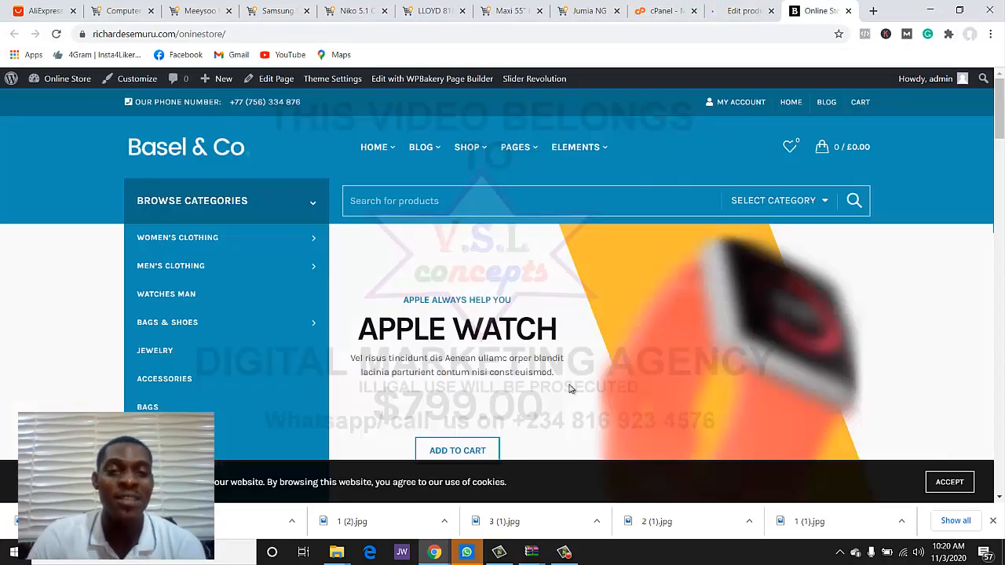
scroll(569, 388, down, 1)
click(54, 35)
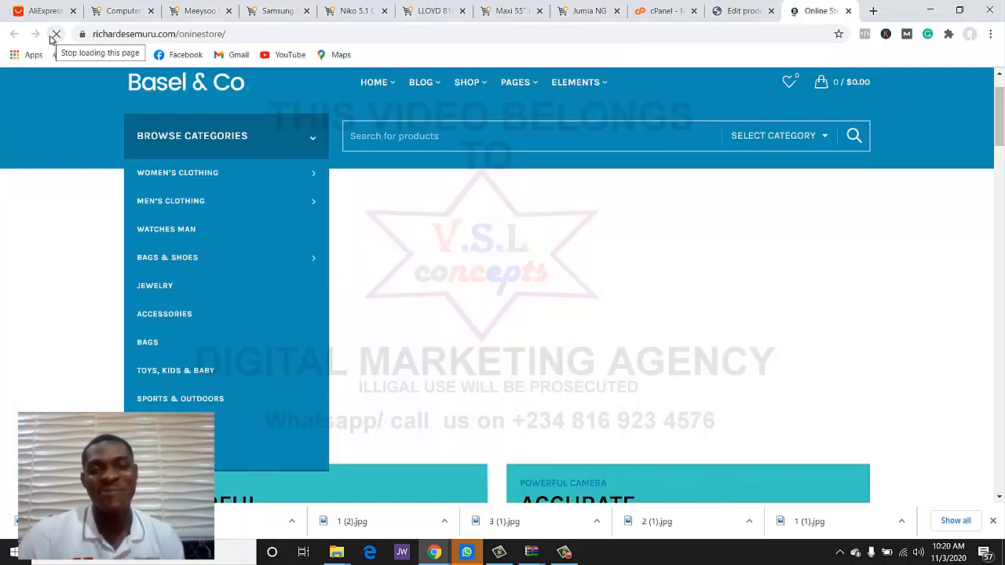
scroll(717, 282, down, 6)
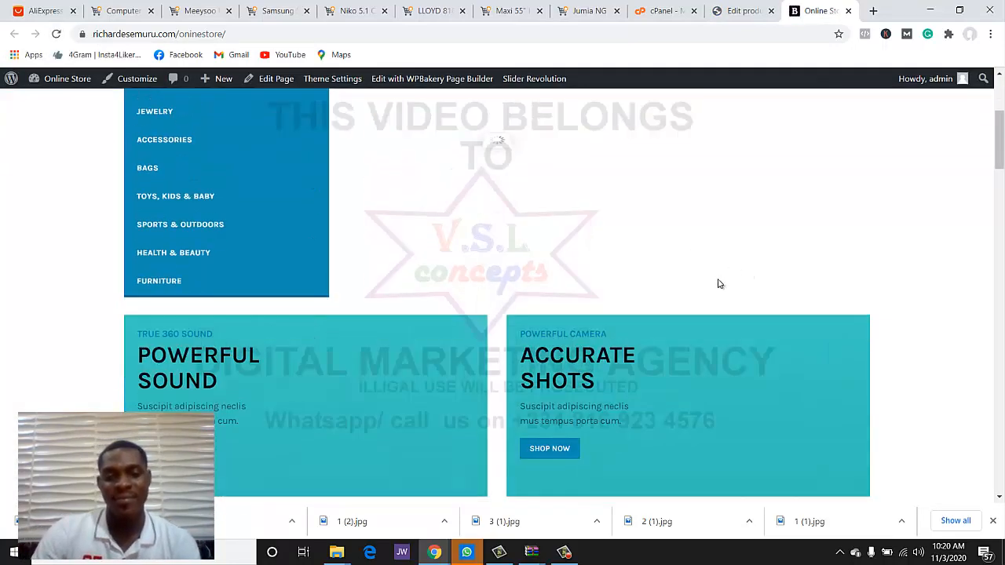
scroll(718, 282, down, 3)
scroll(717, 281, up, 3)
scroll(321, 265, down, 2)
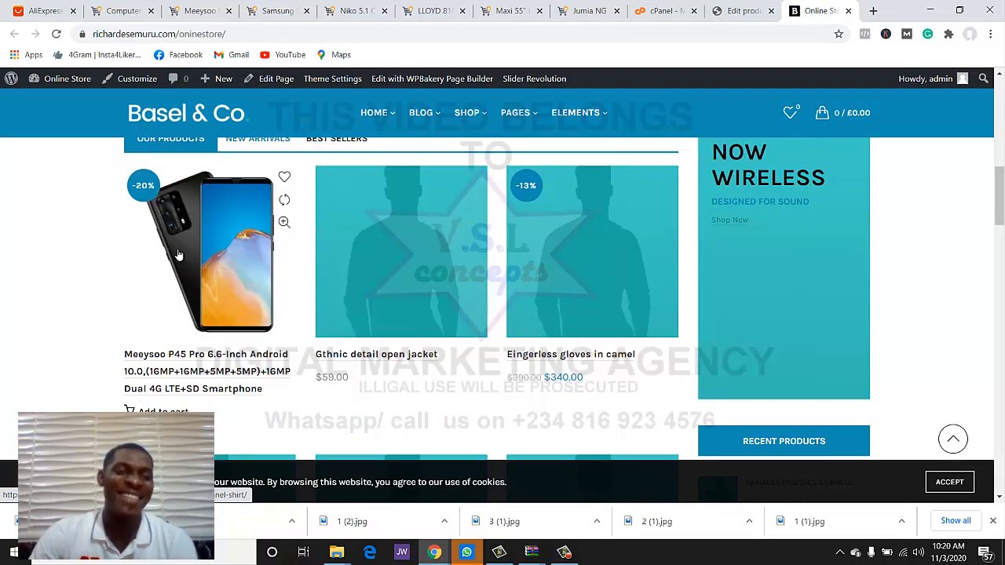
scroll(309, 287, up, 7)
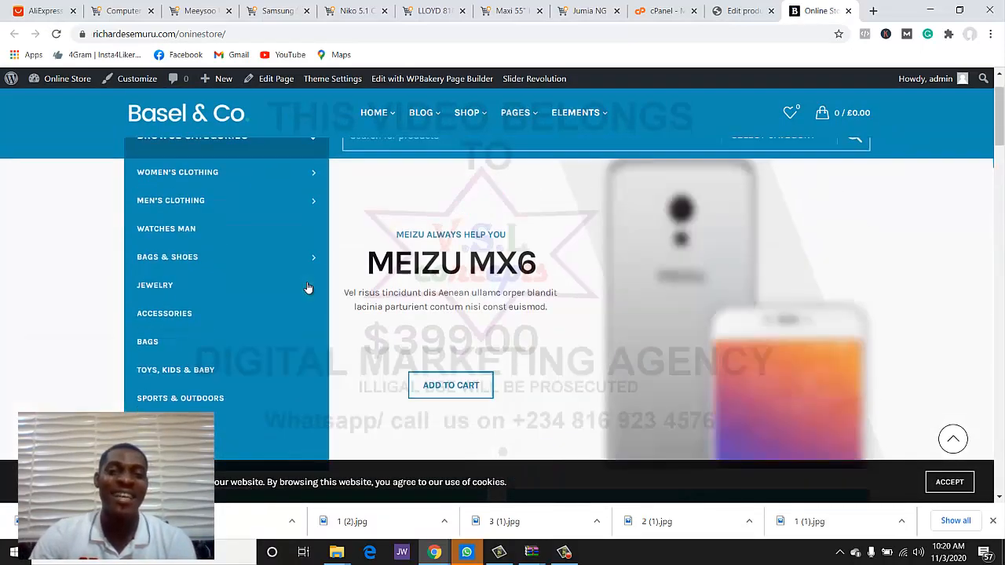
scroll(309, 288, down, 3)
scroll(308, 288, down, 5)
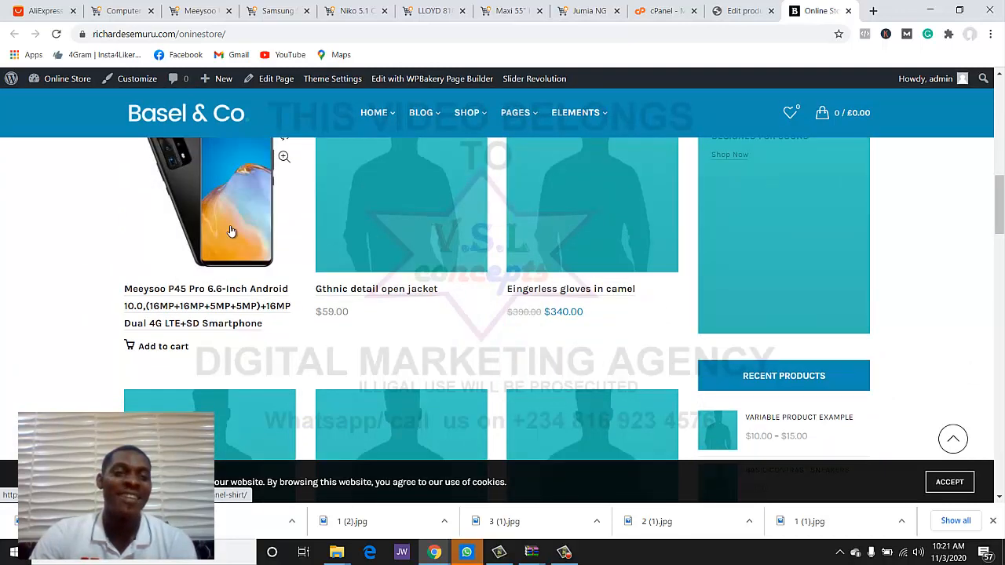
click(231, 232)
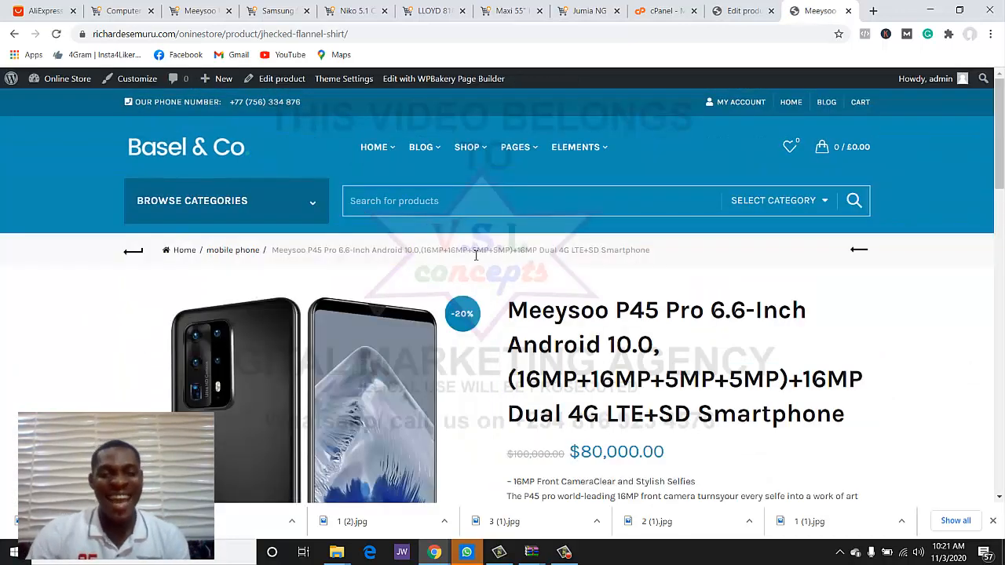
scroll(471, 232, down, 2)
scroll(502, 234, down, 1)
scroll(501, 232, up, 1)
scroll(500, 231, down, 1)
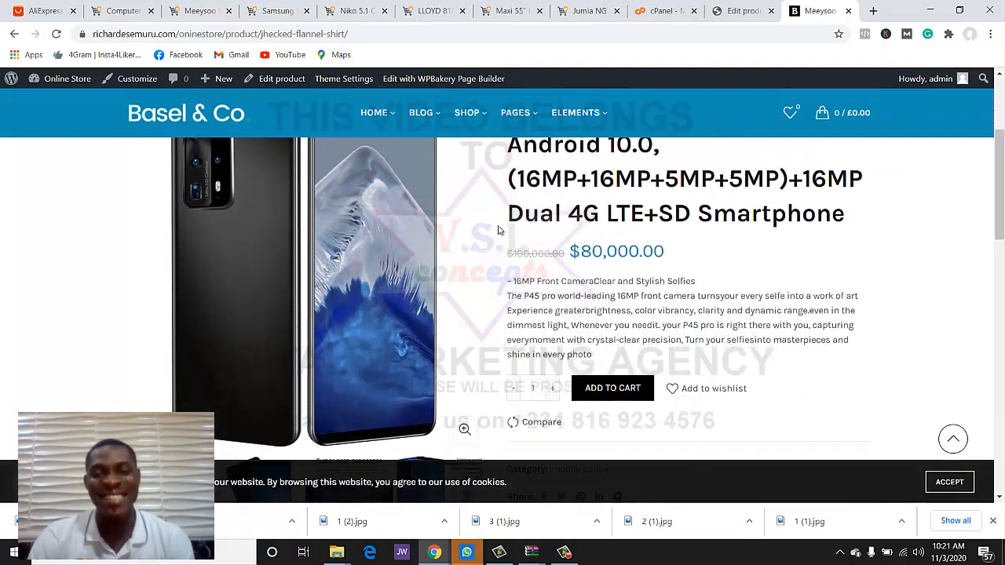
scroll(500, 230, up, 1)
scroll(498, 229, up, 1)
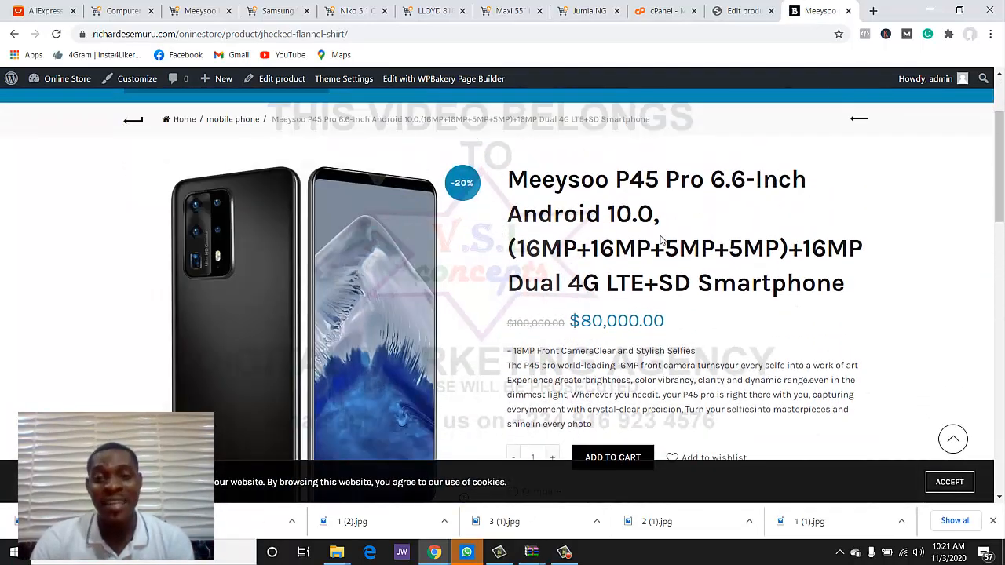
drag(507, 324, 682, 322)
click(562, 325)
scroll(692, 317, down, 1)
scroll(692, 317, down, 2)
scroll(582, 278, up, 1)
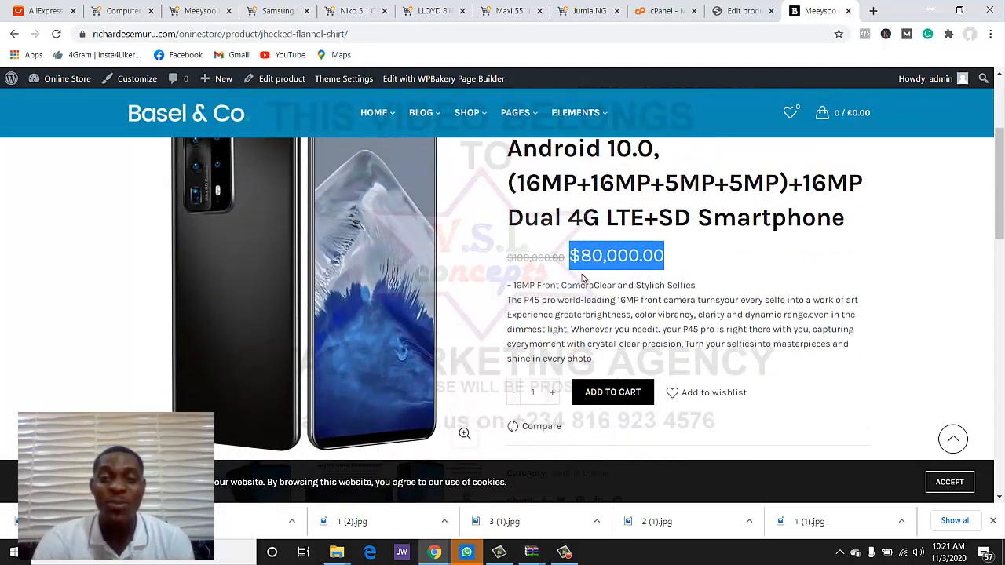
scroll(579, 357, down, 10)
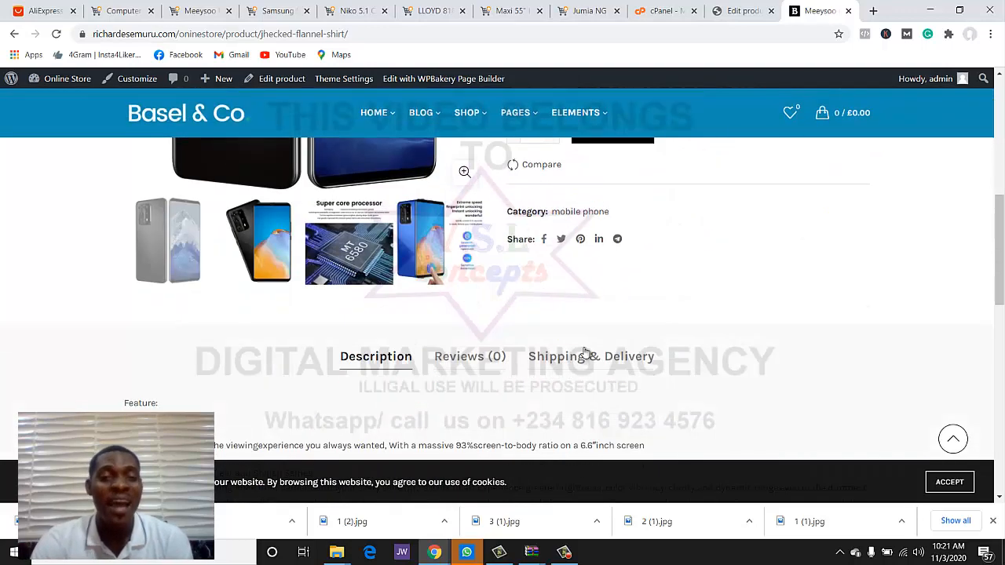
scroll(346, 235, down, 3)
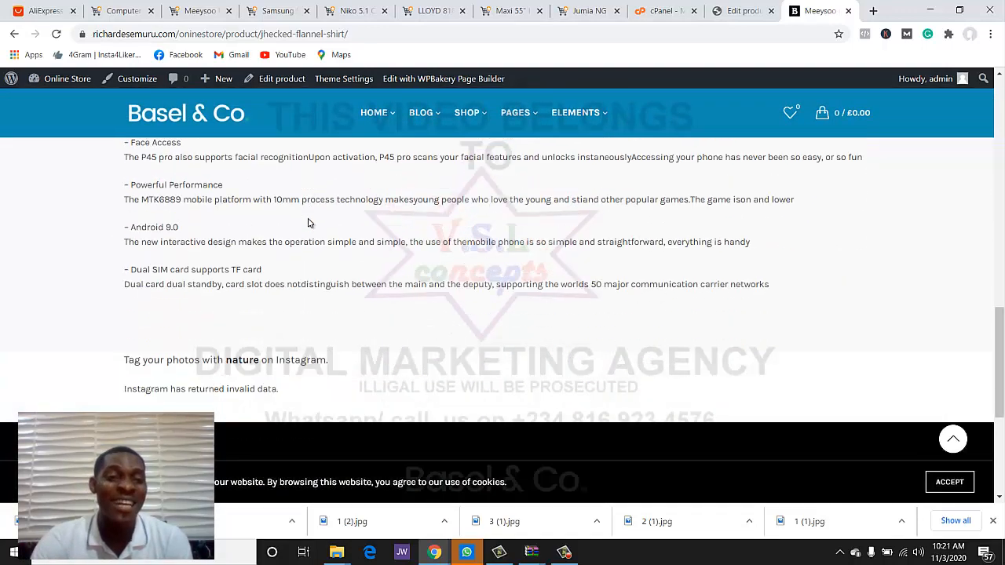
scroll(459, 226, up, 1)
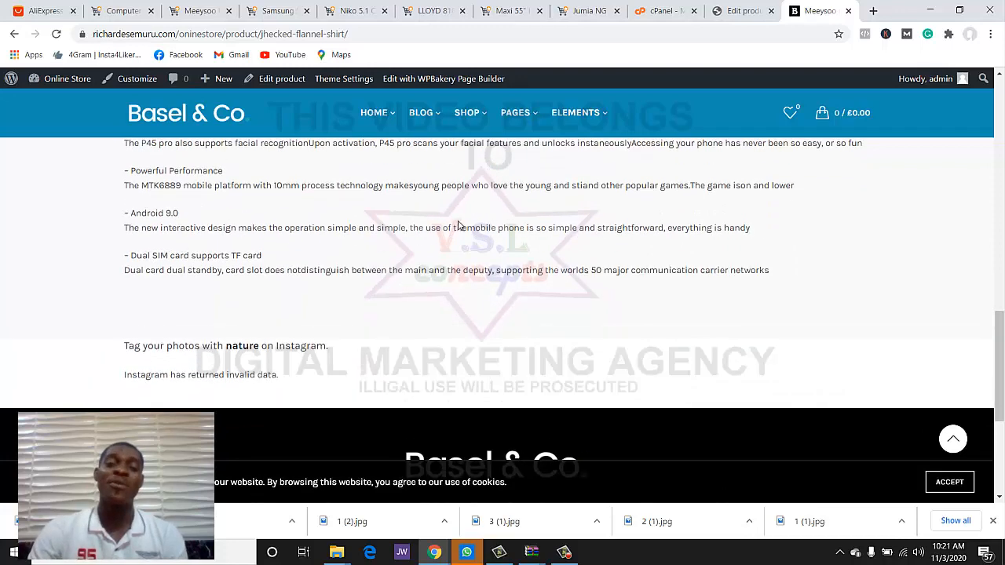
scroll(369, 236, down, 2)
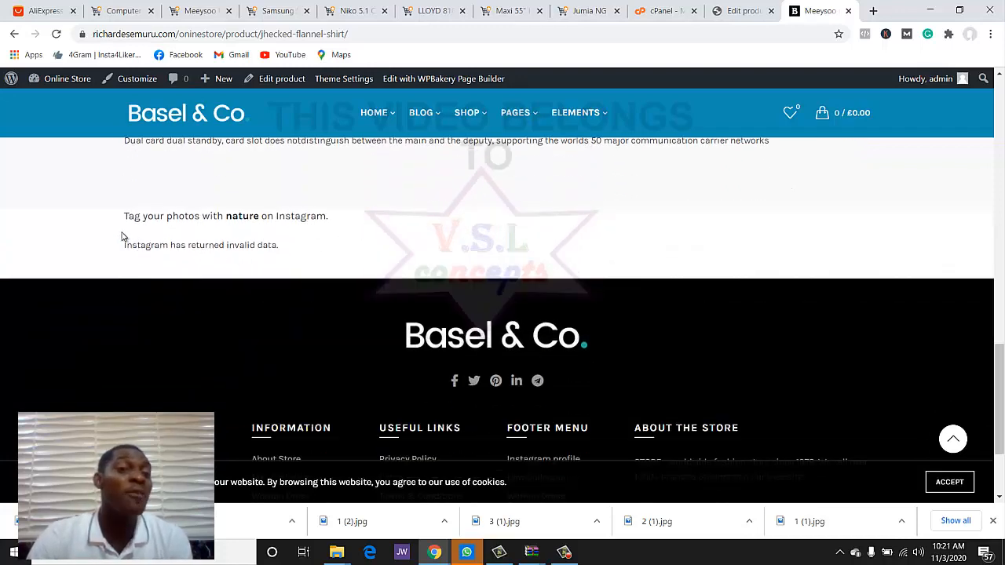
scroll(491, 266, up, 12)
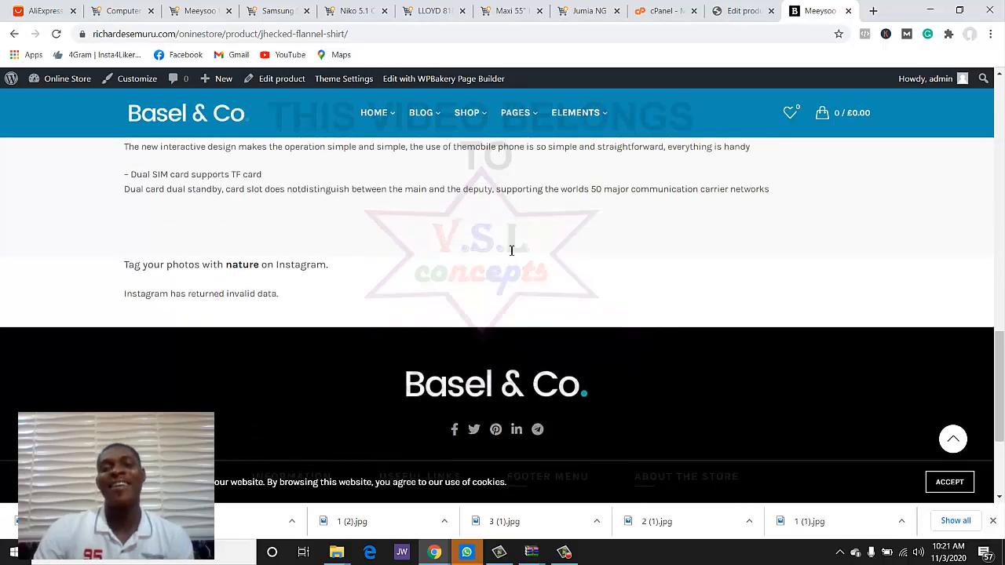
scroll(514, 249, down, 2)
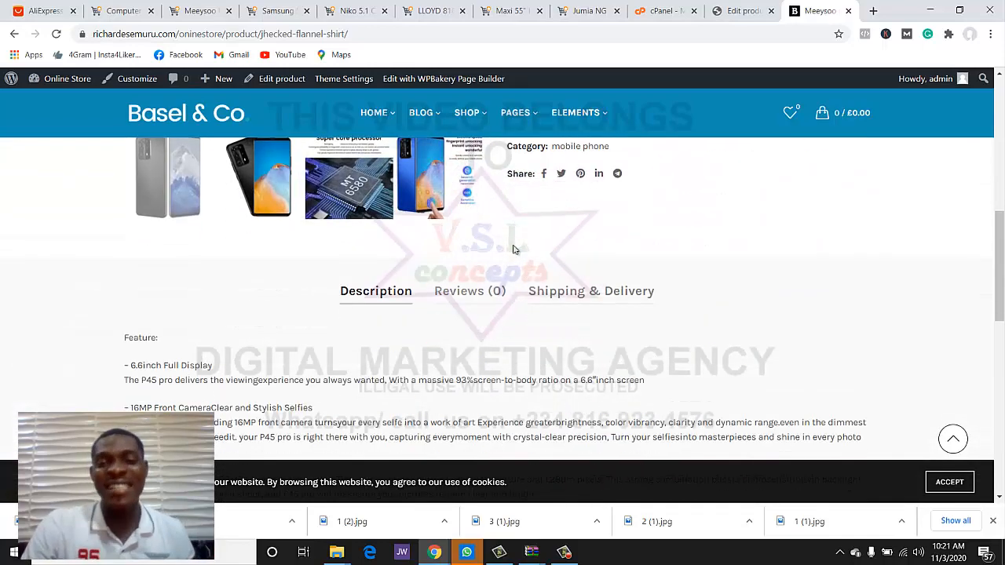
scroll(514, 250, up, 3)
scroll(511, 251, down, 1)
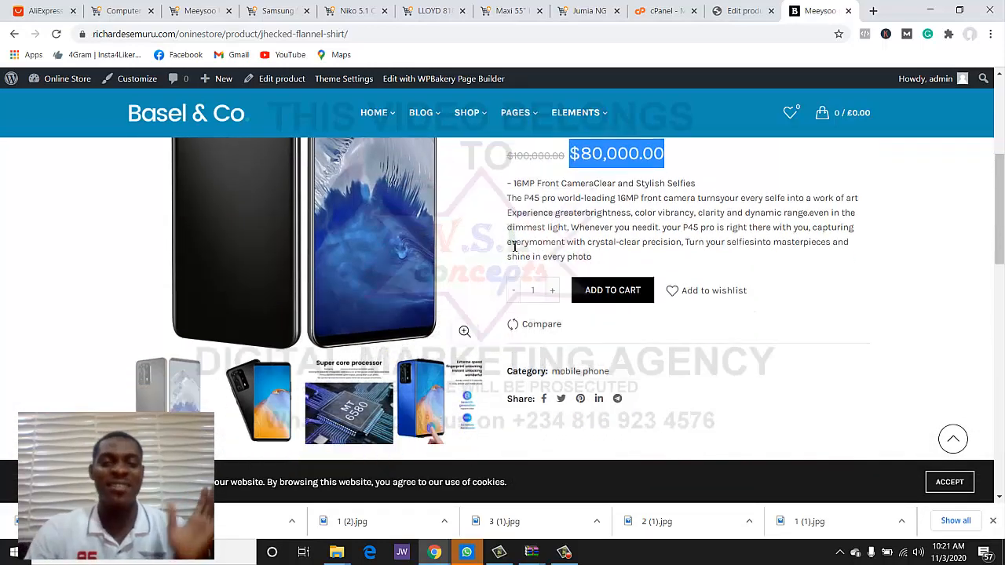
scroll(182, 351, down, 1)
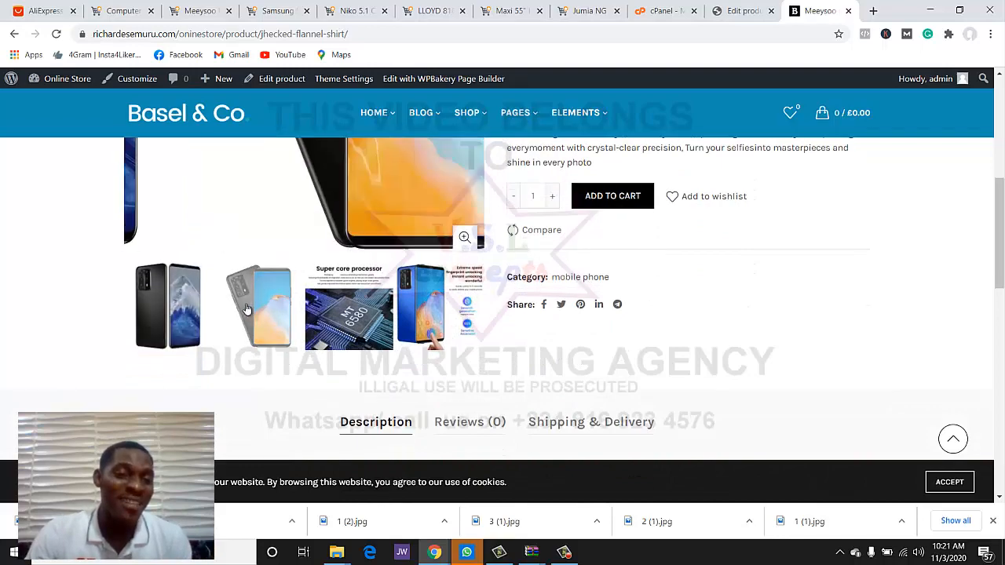
scroll(293, 247, up, 2)
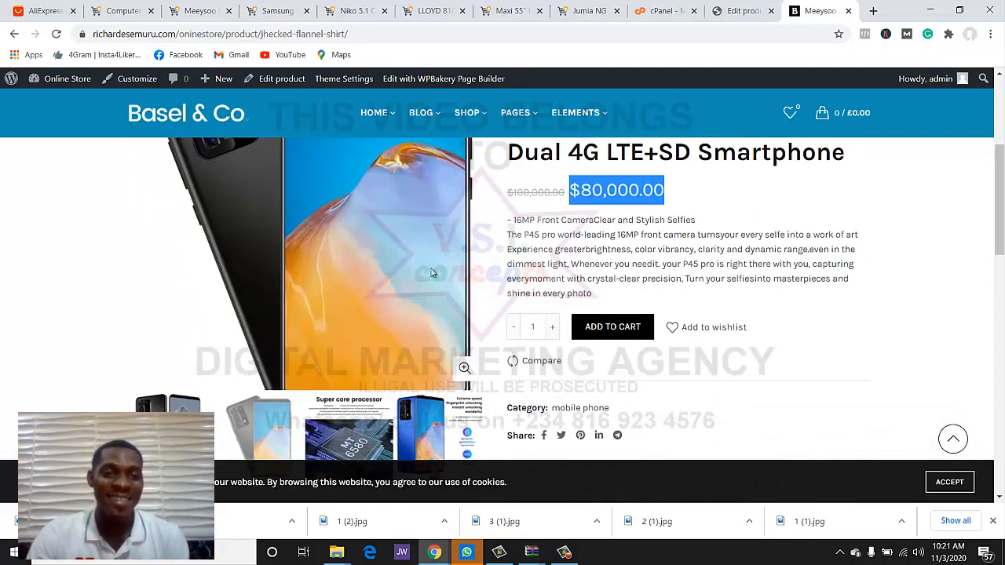
scroll(471, 264, up, 5)
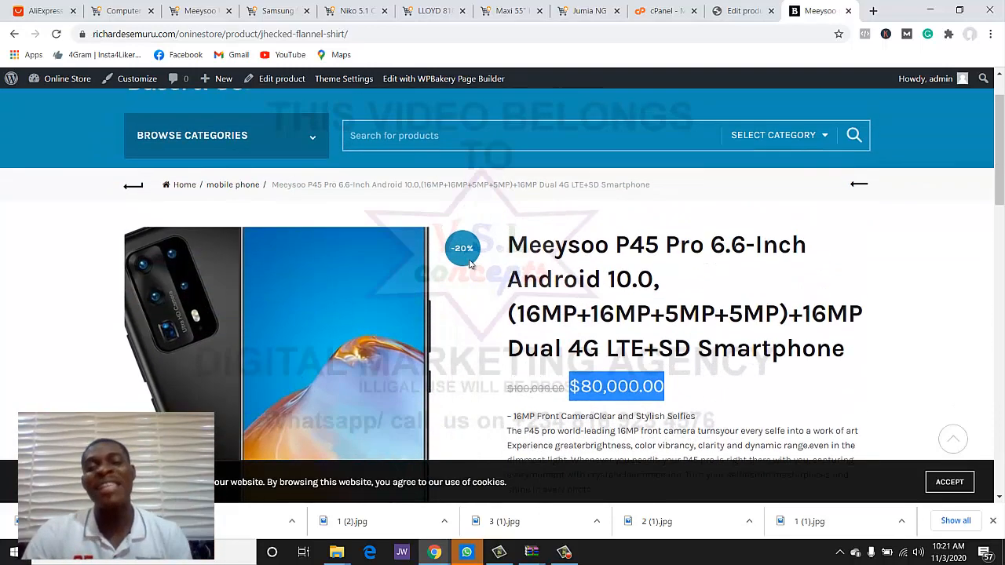
scroll(474, 263, down, 1)
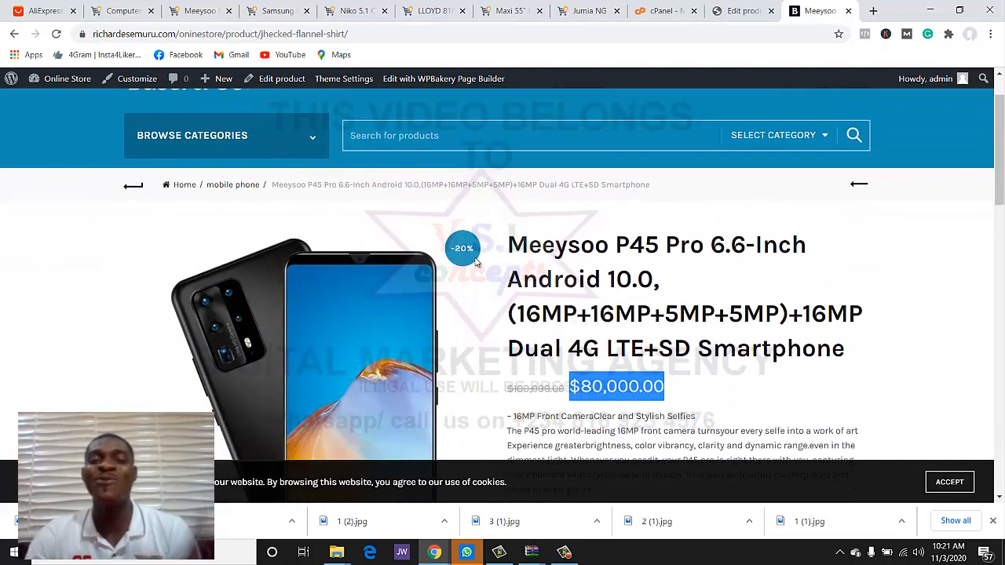
click(267, 136)
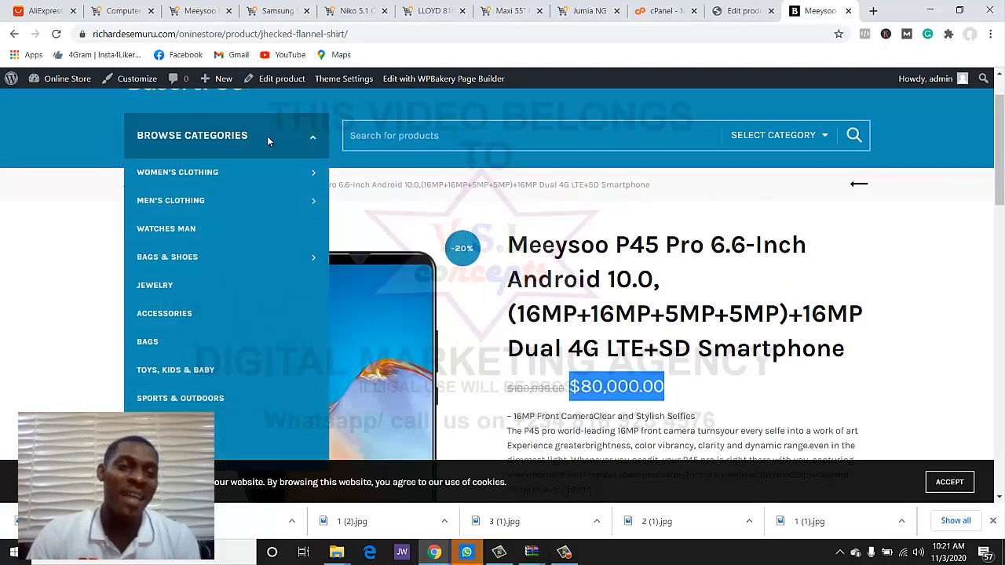
scroll(264, 157, down, 2)
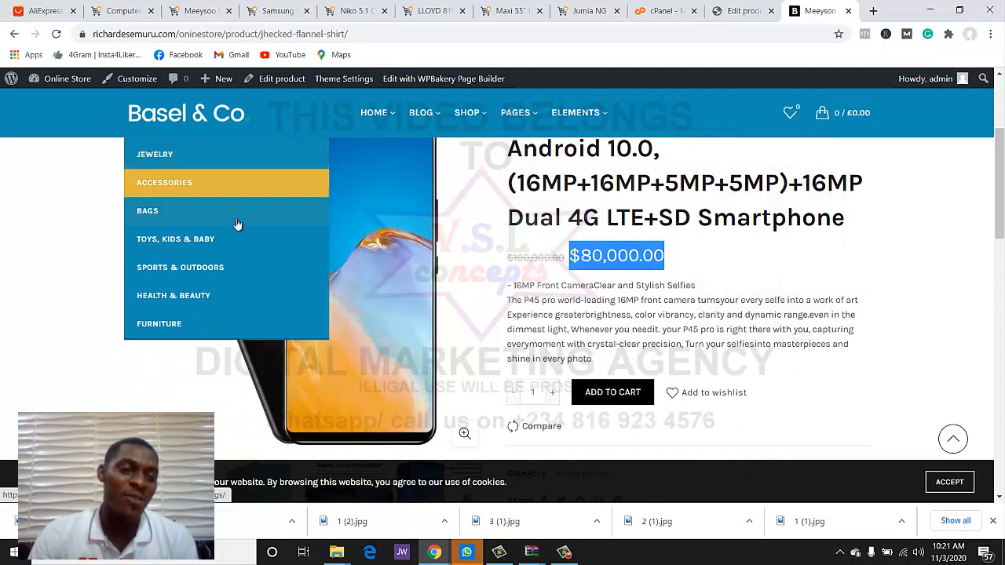
scroll(231, 224, up, 2)
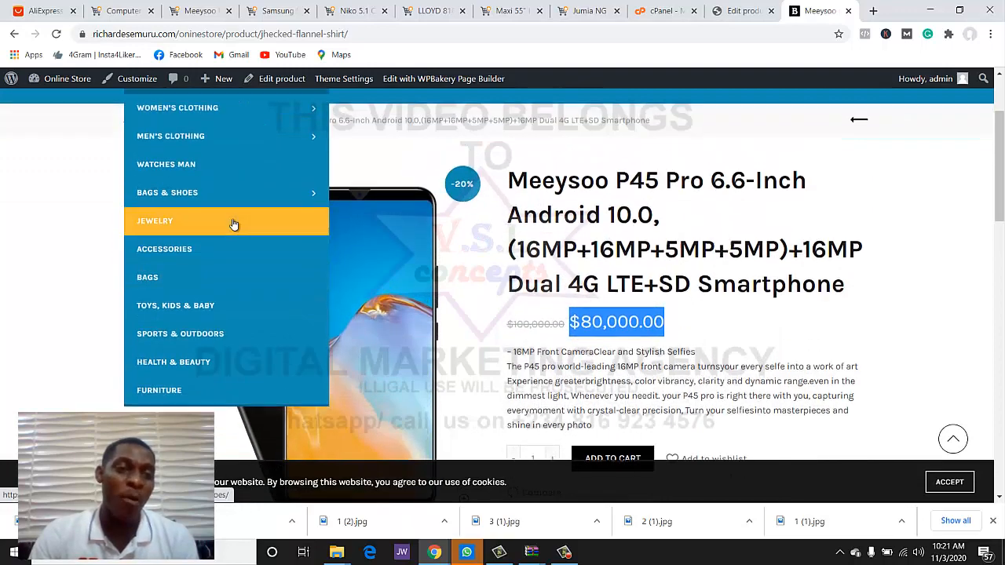
scroll(227, 227, down, 1)
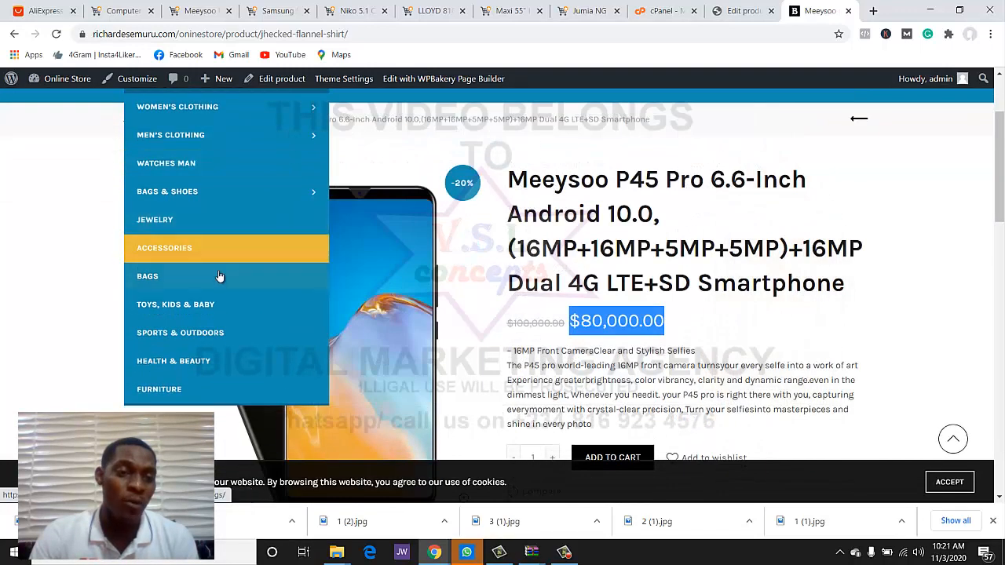
mouse_move(250, 202)
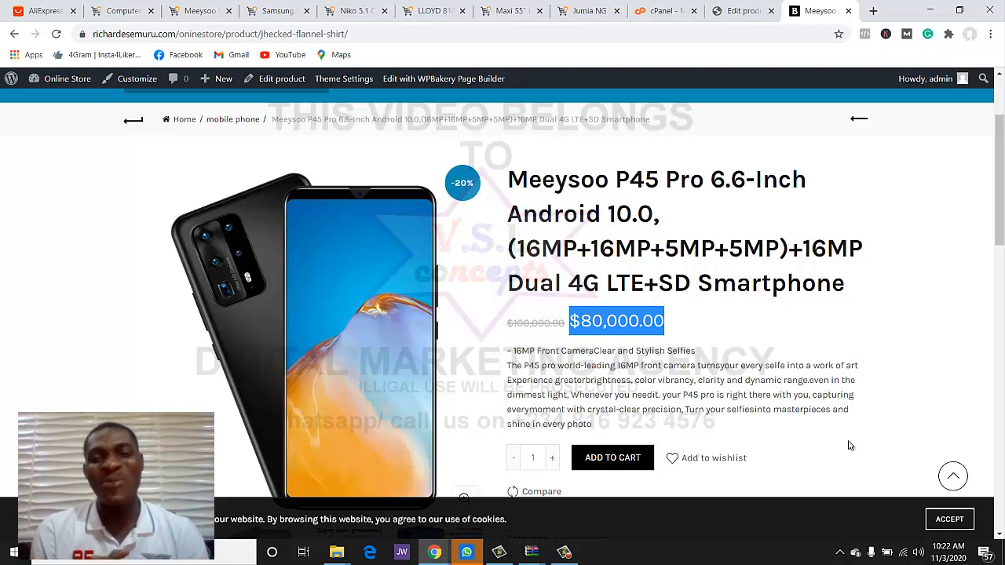
scroll(848, 445, down, 3)
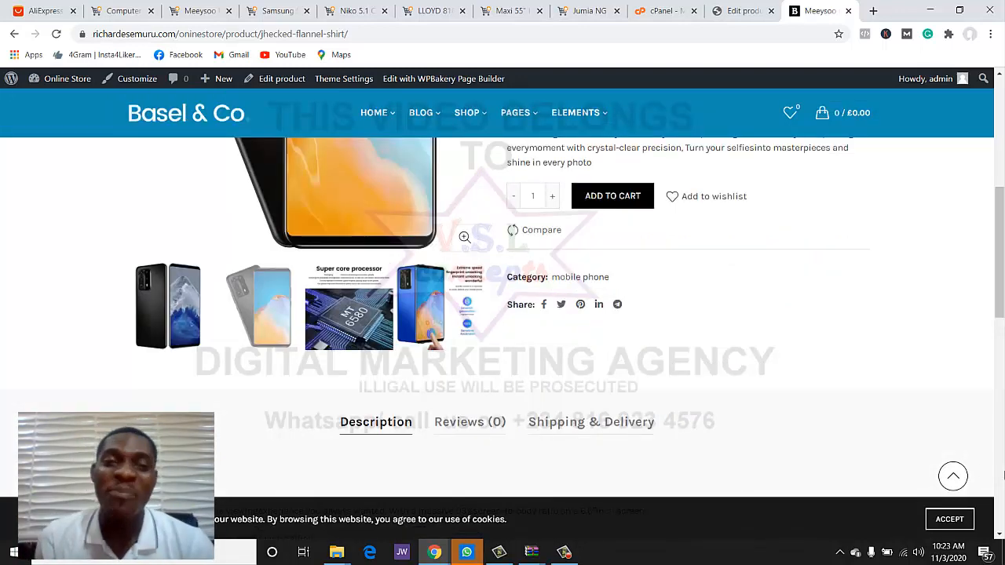
scroll(480, 298, up, 4)
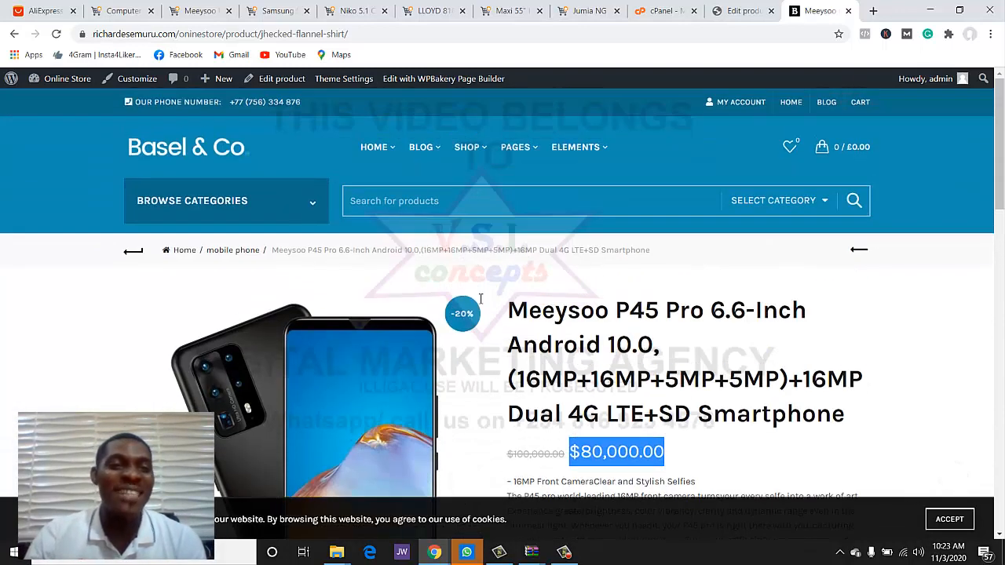
click(180, 150)
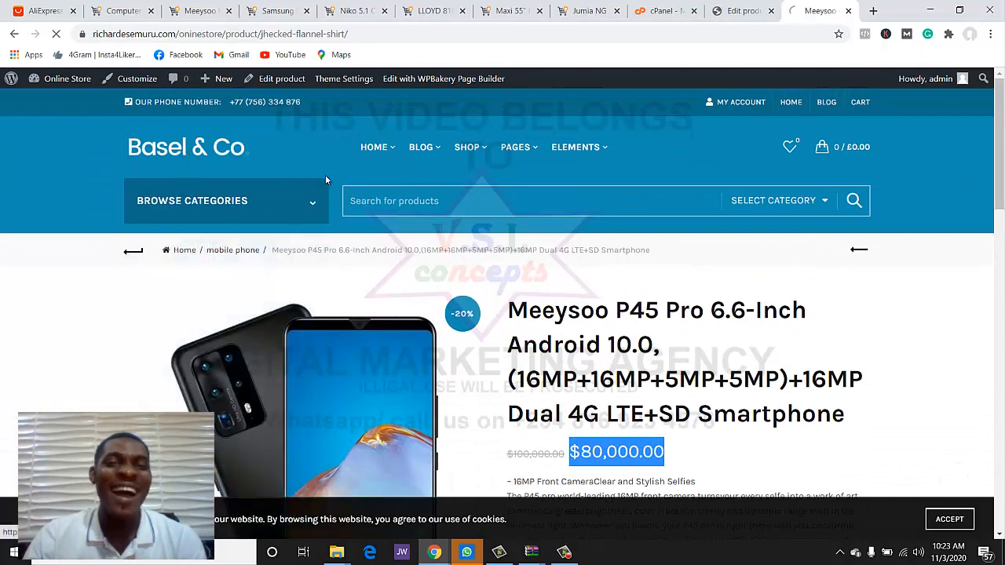
- Scroll through the storefront's product grid, Best Sellers and footer, checking the Meeysoo phone at $80,000.00
scroll(635, 302, down, 1)
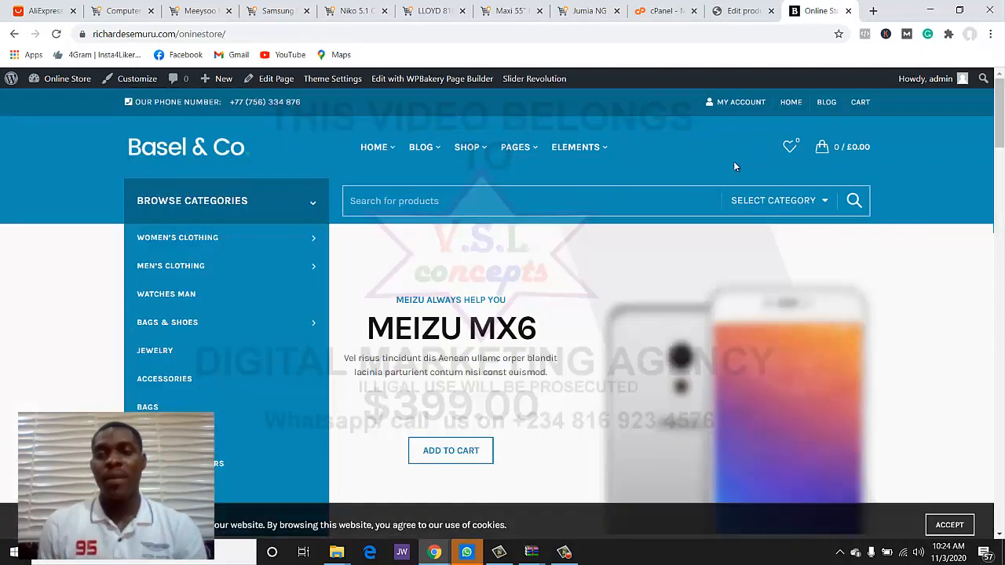
scroll(733, 162, down, 5)
scroll(734, 176, down, 4)
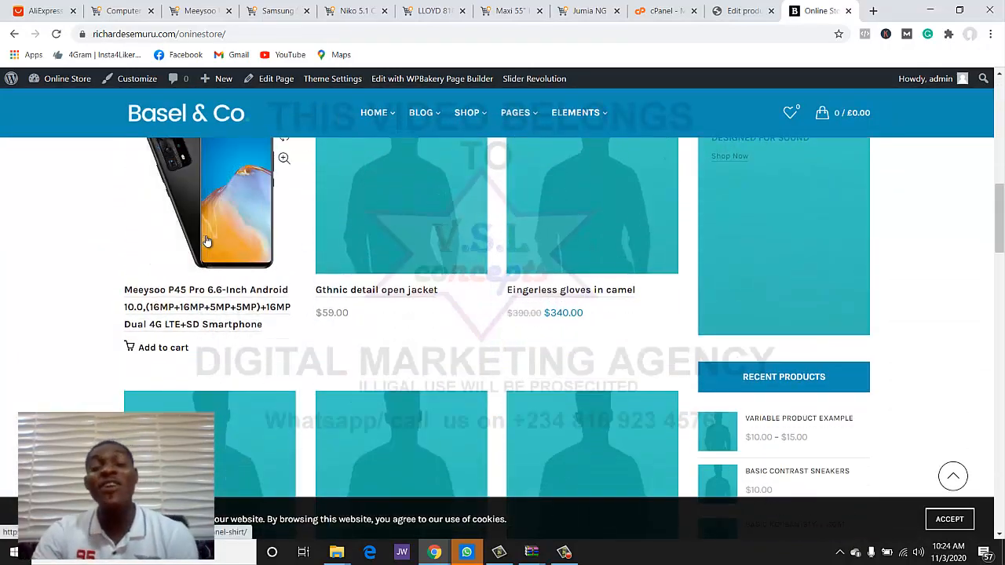
scroll(206, 241, down, 5)
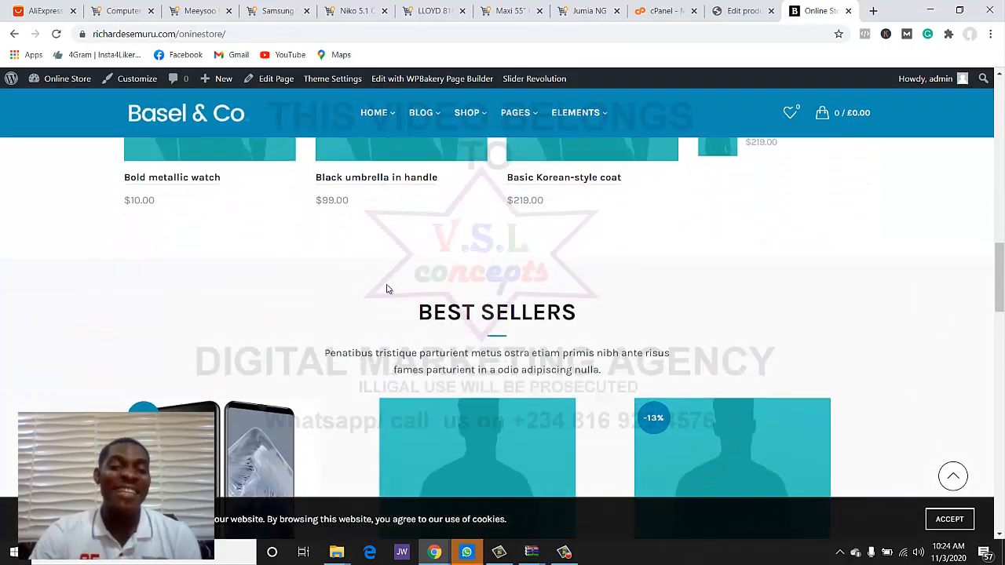
scroll(386, 289, down, 8)
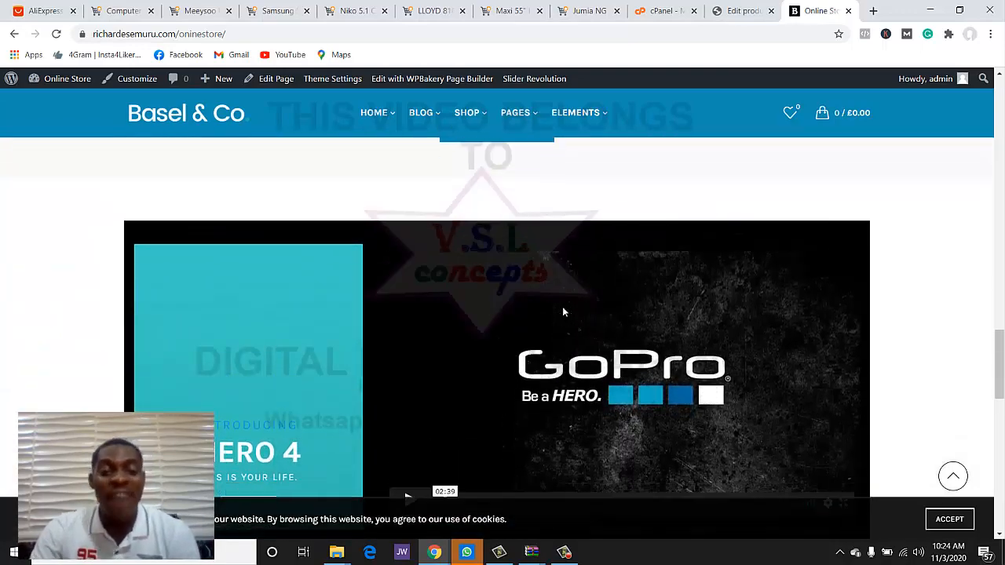
scroll(572, 332, down, 3)
scroll(576, 336, up, 2)
scroll(574, 339, down, 7)
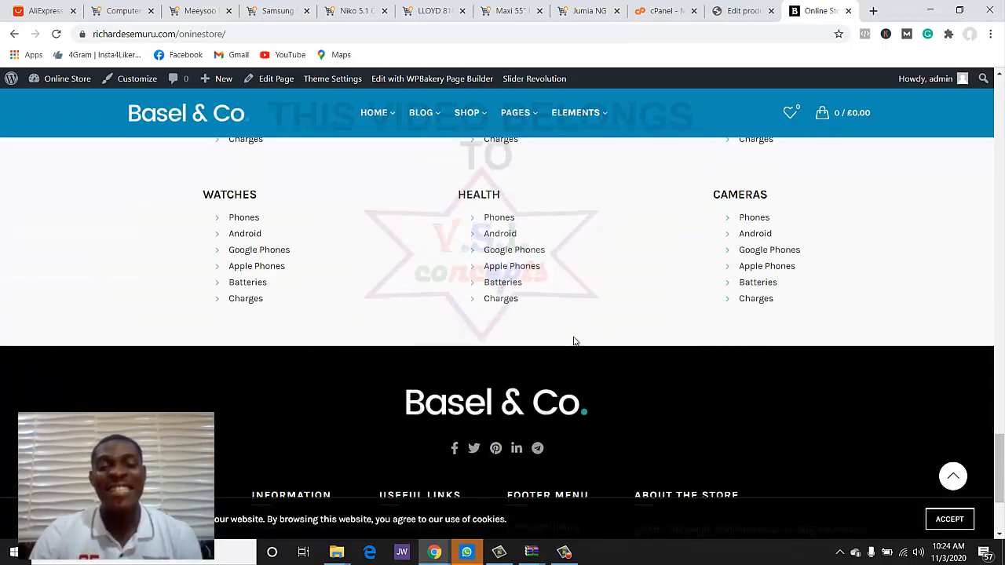
scroll(573, 338, up, 10)
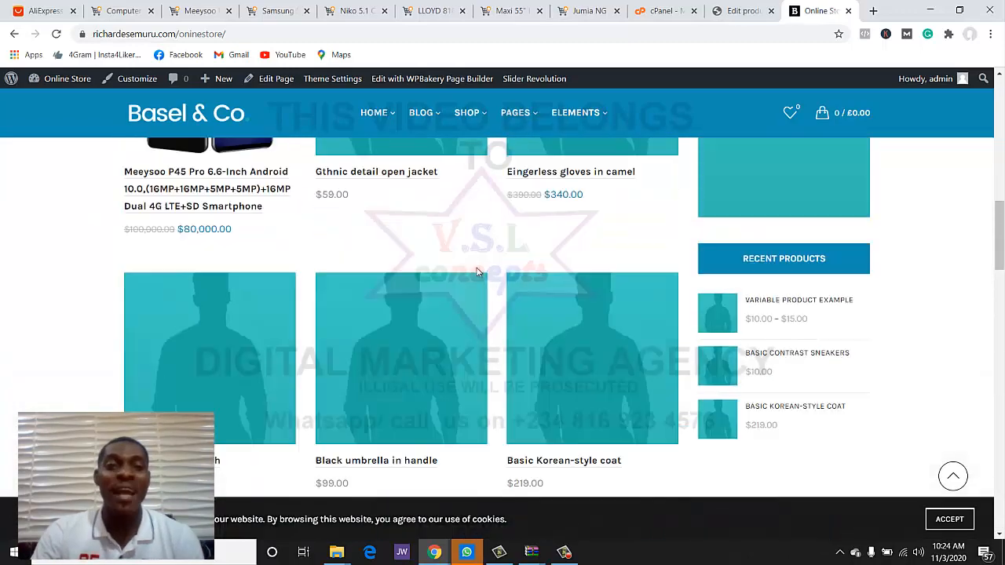
- Close the Meeysoo P45 Pro Jumia tab and dismiss the Samsung Galaxy A21s images popup
click(202, 11)
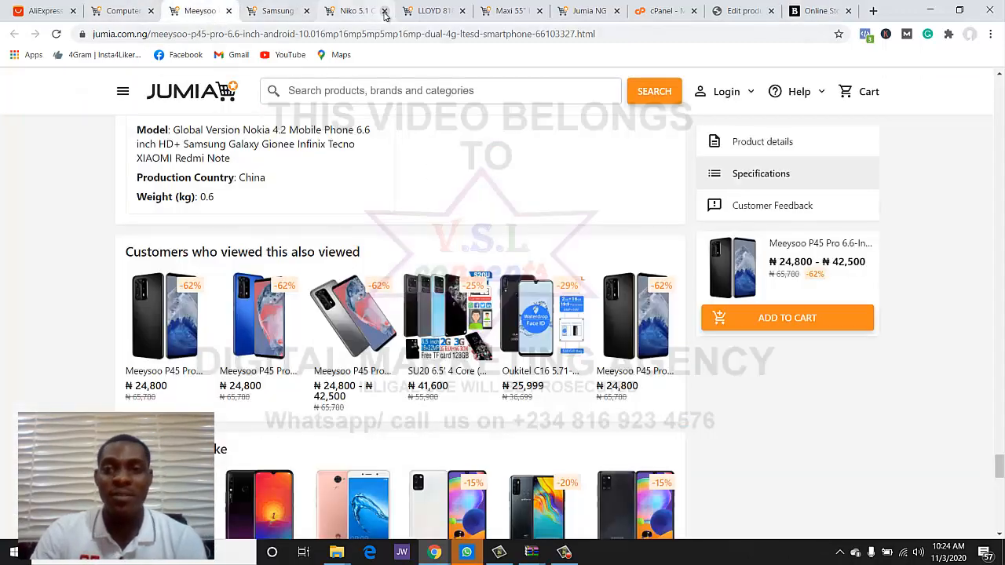
scroll(244, 146, up, 10)
scroll(244, 146, up, 10)
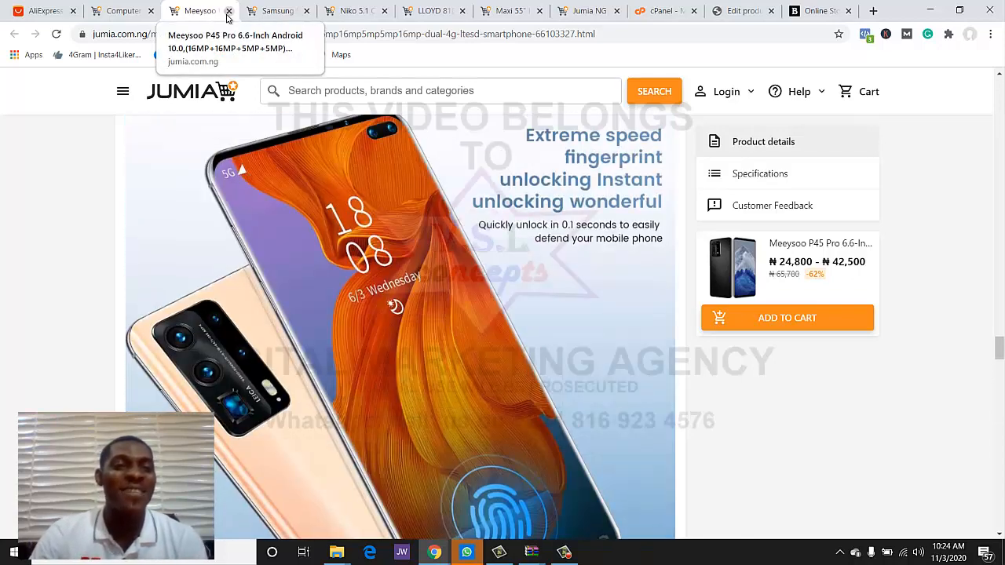
click(227, 12)
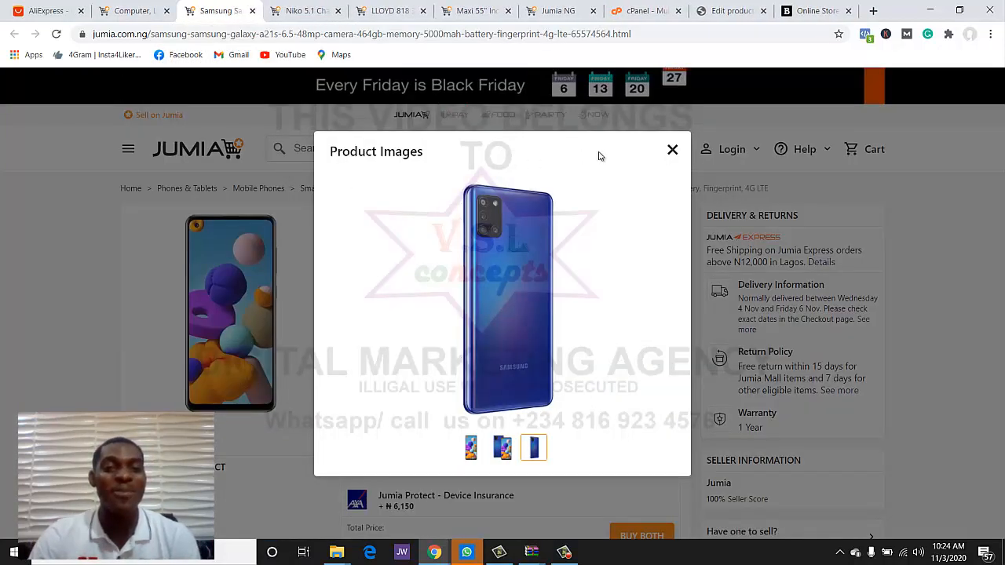
click(672, 149)
scroll(549, 208, down, 1)
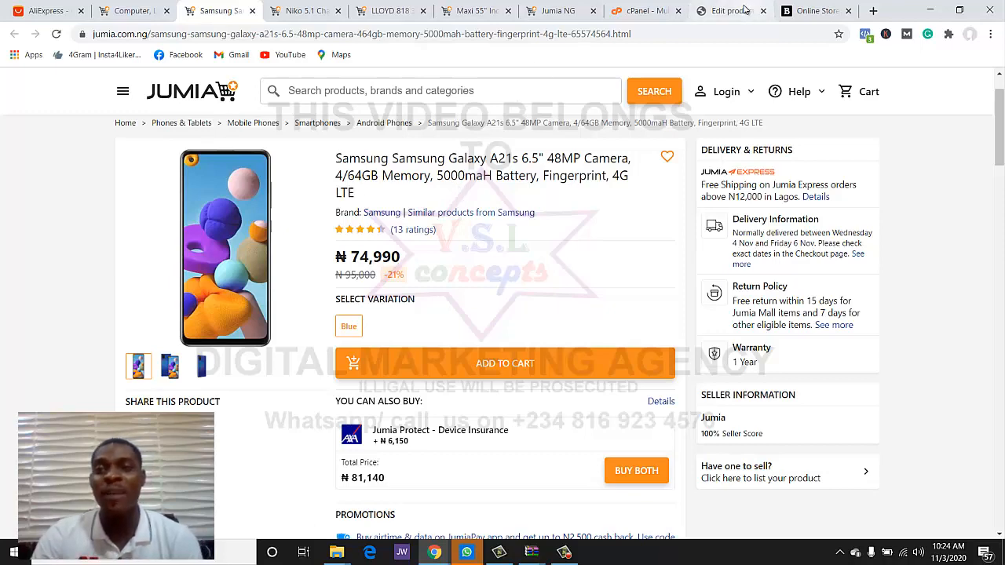
- Open 'Gthnic detail open jacket' from the Products list for editing, then show the Samsung Jumia listing
click(709, 7)
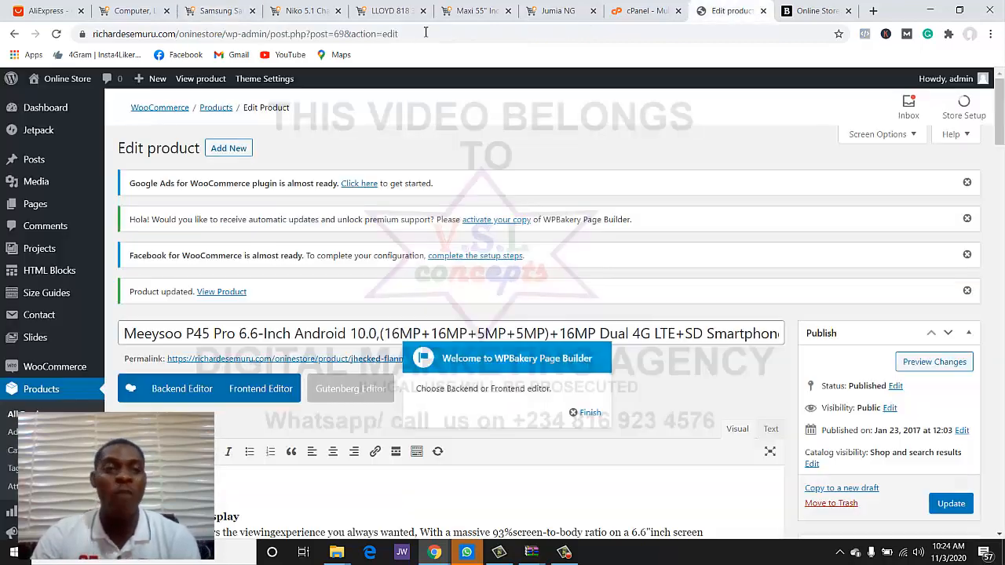
click(61, 390)
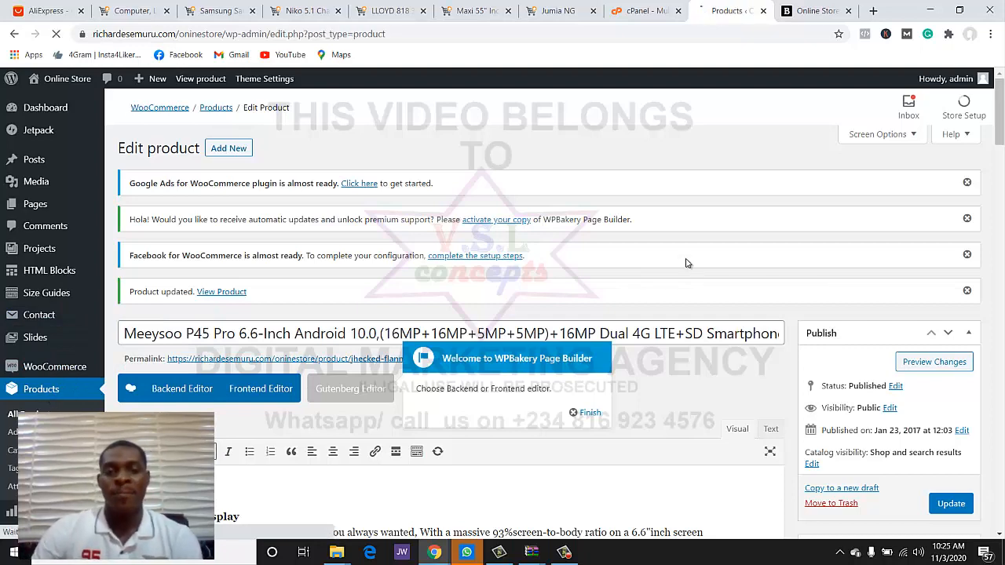
scroll(291, 219, down, 2)
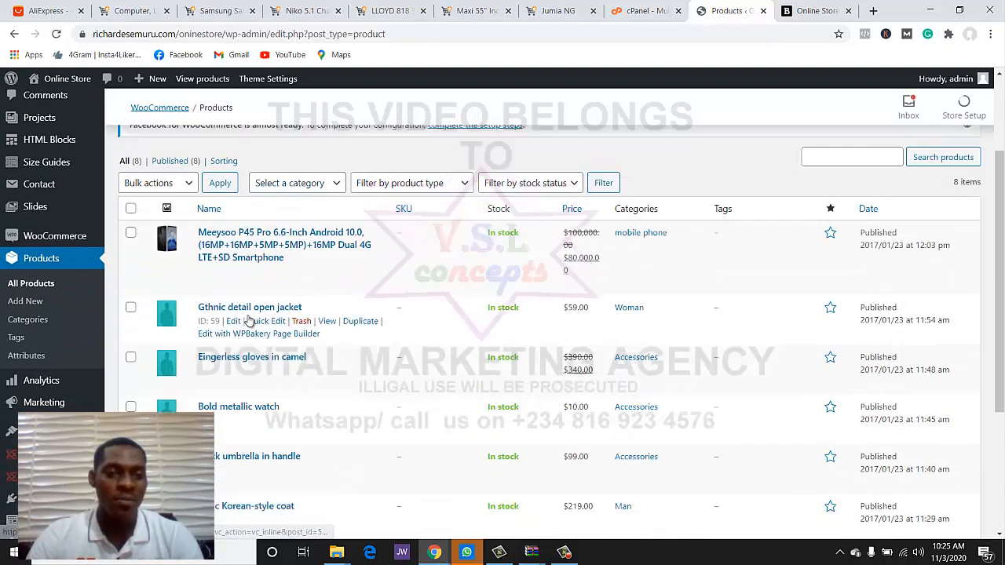
click(250, 311)
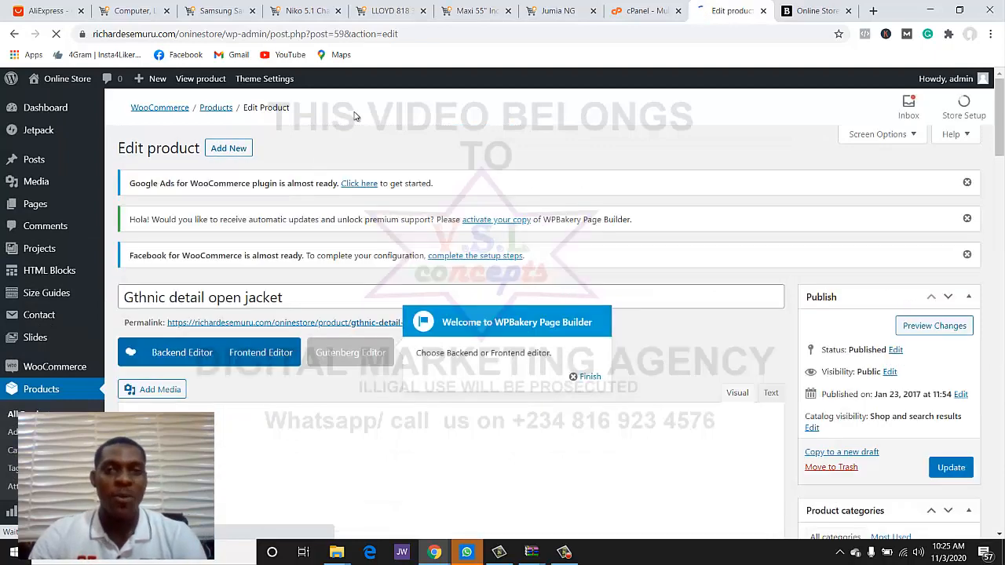
click(221, 12)
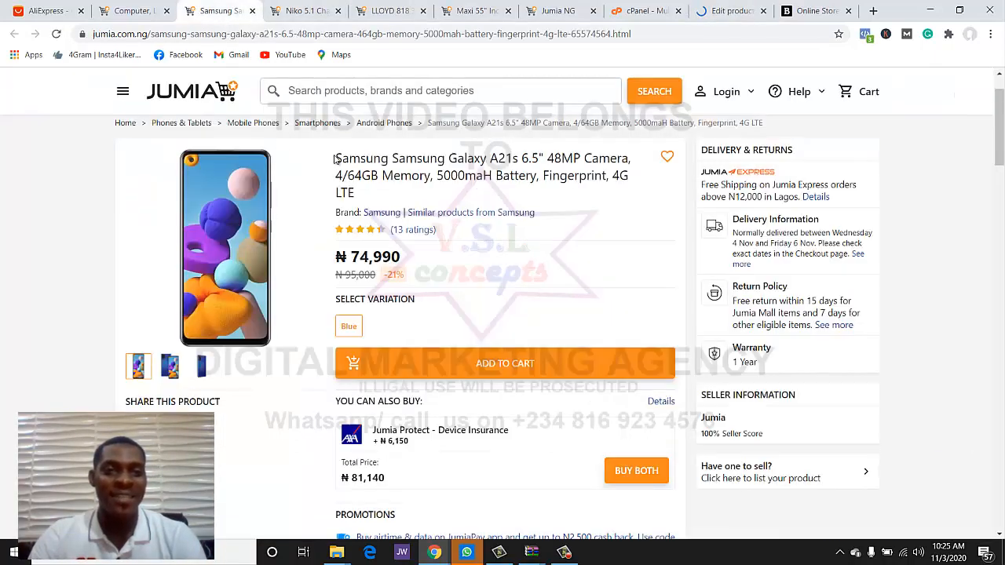
- Replace the product's title with the Samsung Galaxy A21s title copied from Jumia
drag(338, 159, 399, 203)
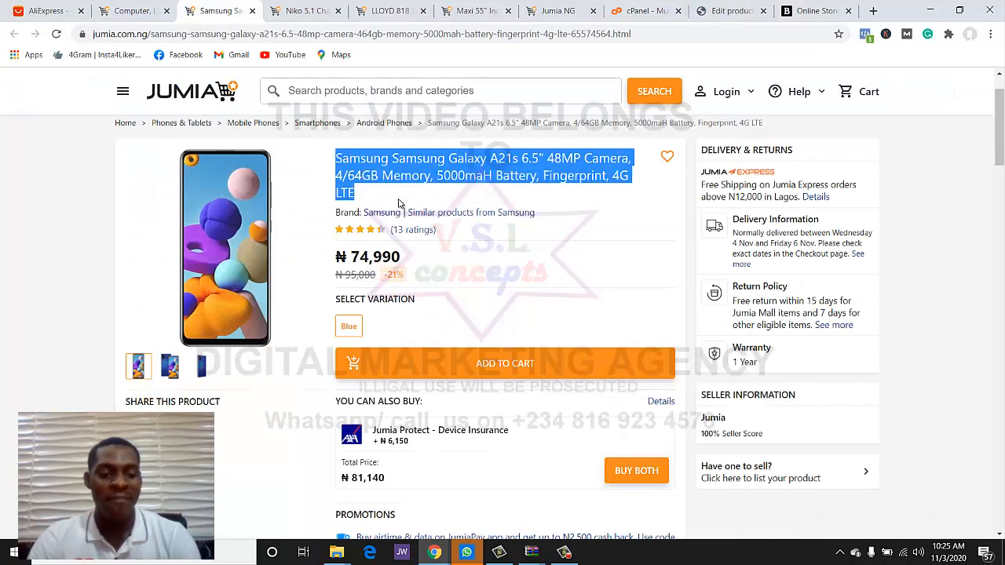
click(817, 10)
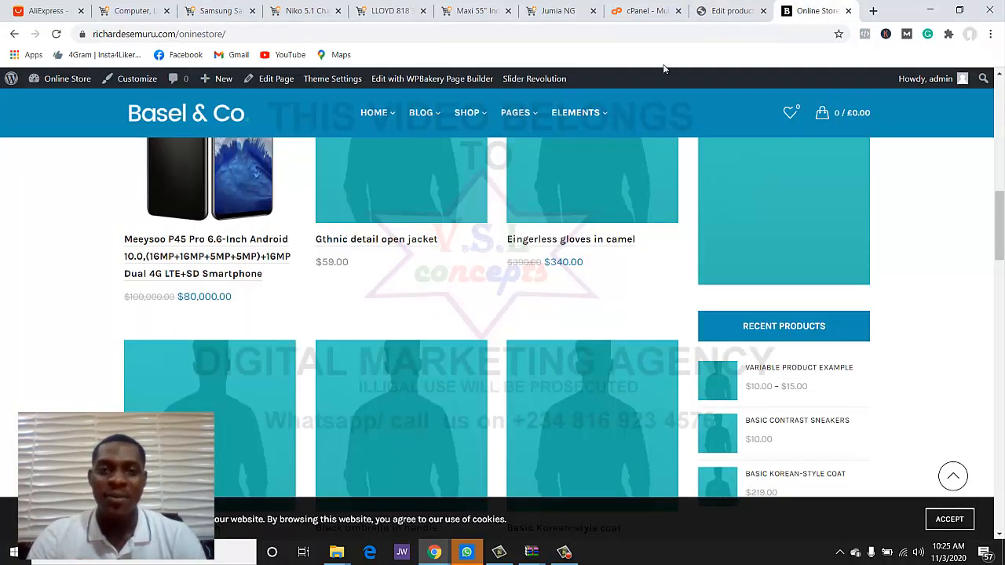
click(710, 11)
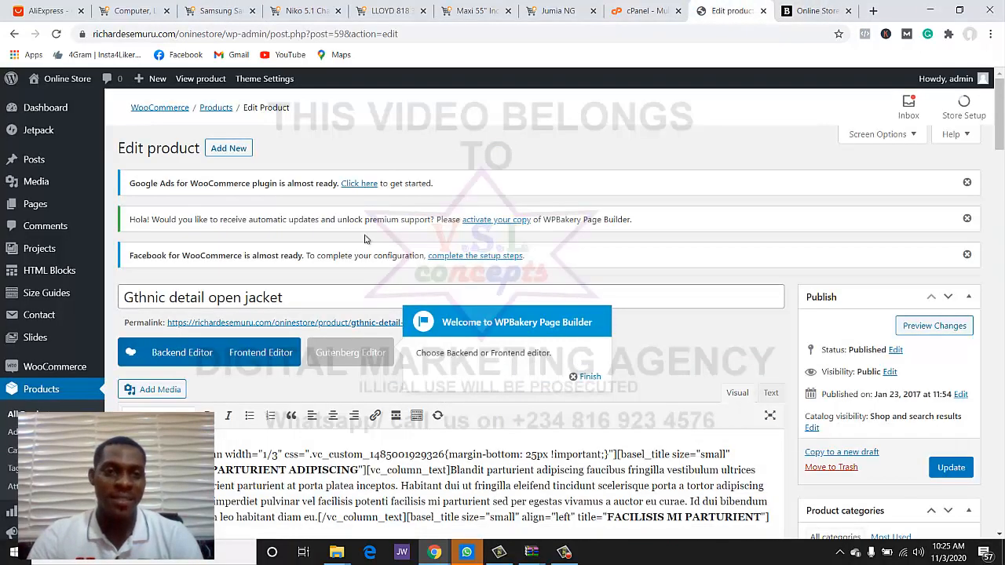
click(353, 295)
key(ctrl+a)
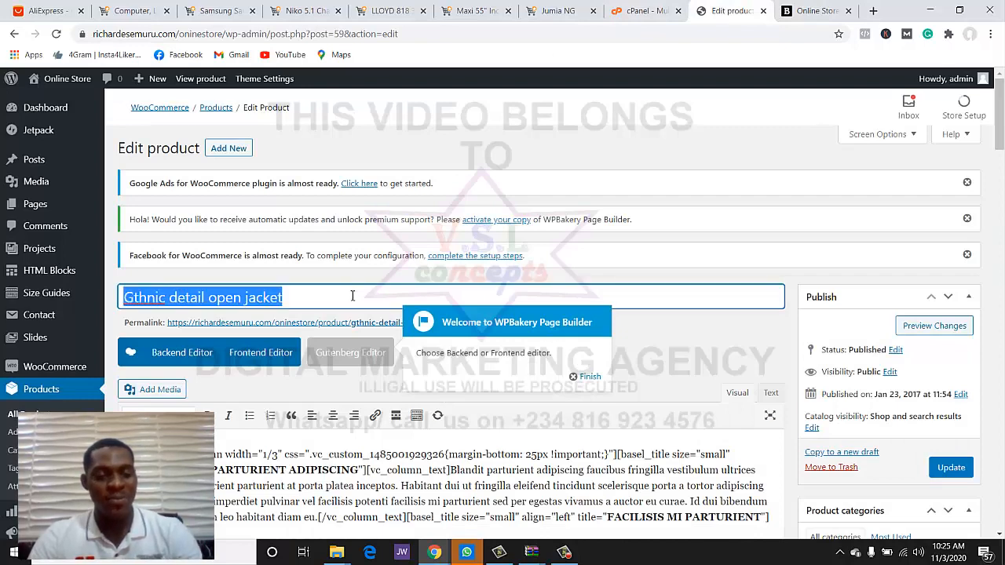
text(Samsung Samsung Galaxy A21s 6.5" 48MP Camera, 4/64GB Memory, 5000mAh Battery, Fingerprint, 4G LTE)
- Select the Samsung listing's Product details and Specifications text on Jumia
click(228, 11)
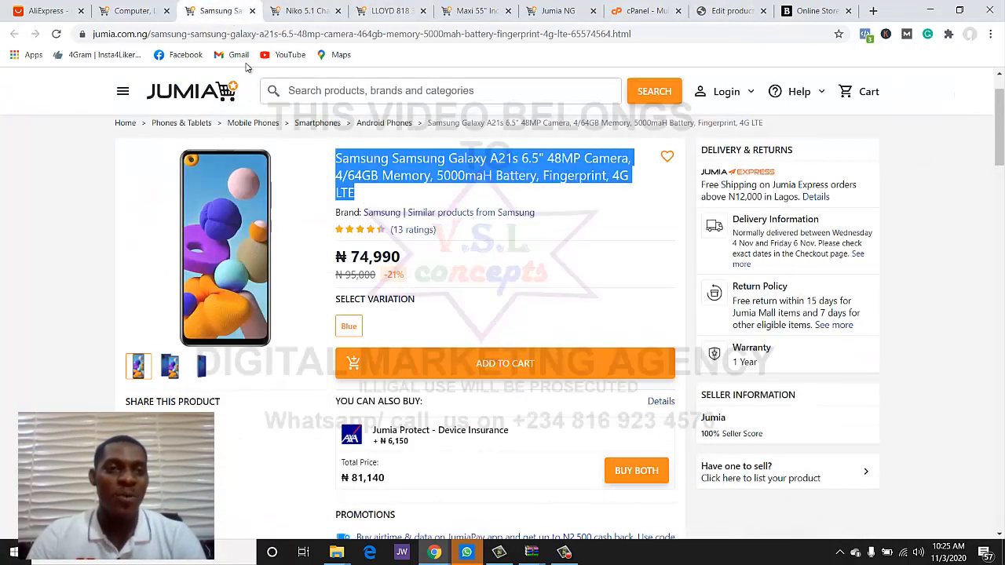
scroll(353, 220, down, 2)
scroll(355, 221, down, 5)
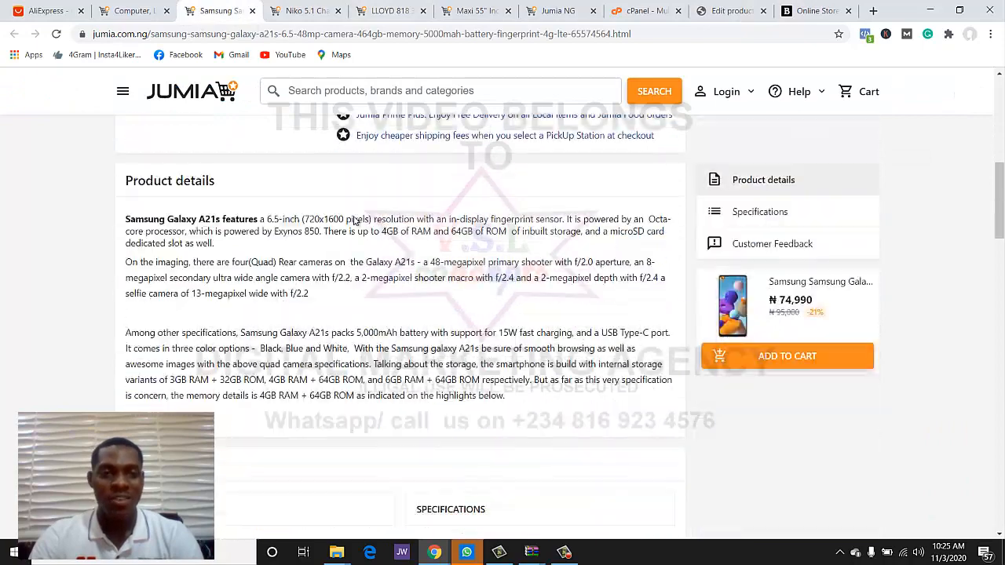
scroll(142, 326, up, 2)
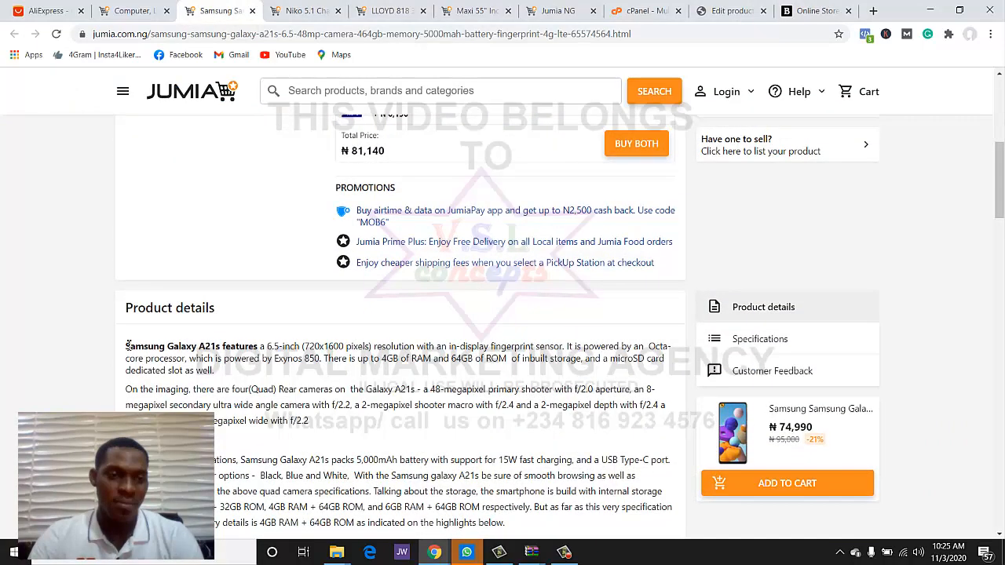
drag(126, 346, 566, 224)
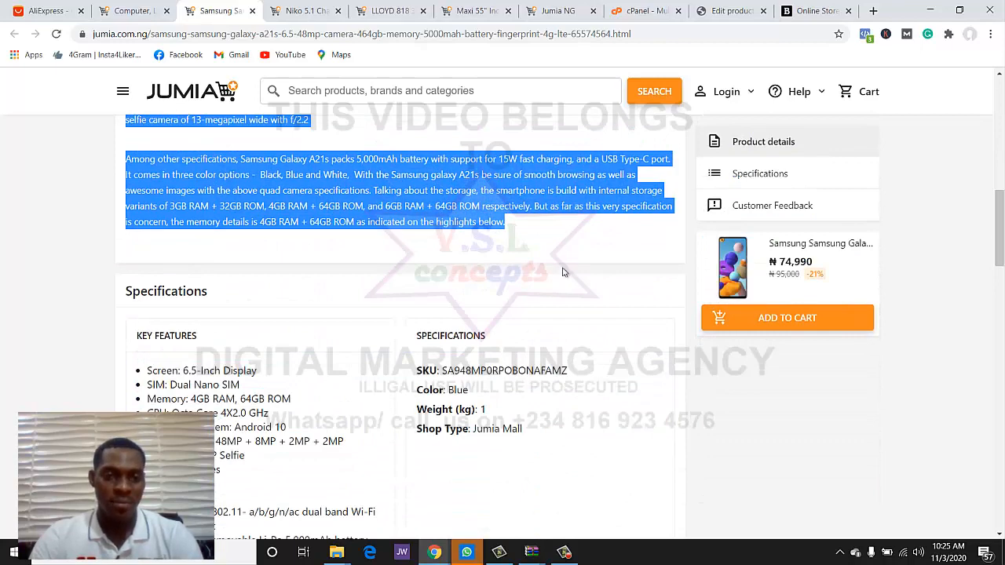
drag(562, 271, 550, 475)
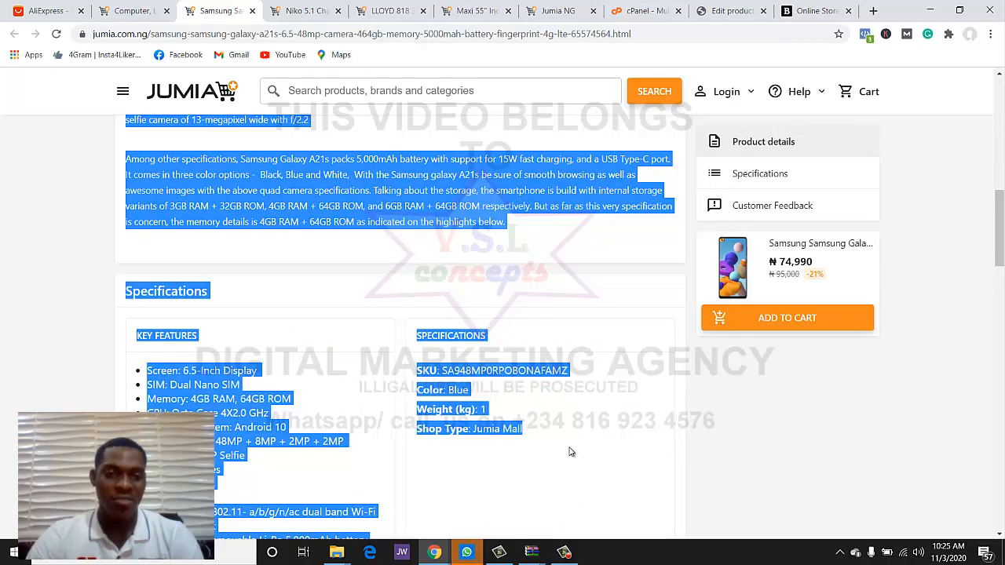
scroll(571, 451, down, 2)
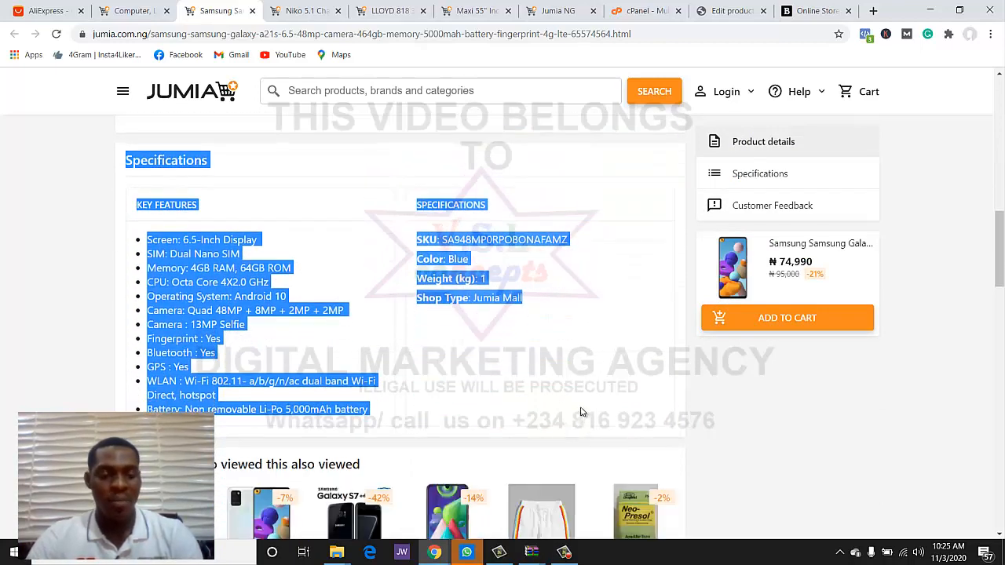
- Replace the old jacket description with the copied Samsung Galaxy A21s details and specifications
click(726, 10)
scroll(392, 314, down, 4)
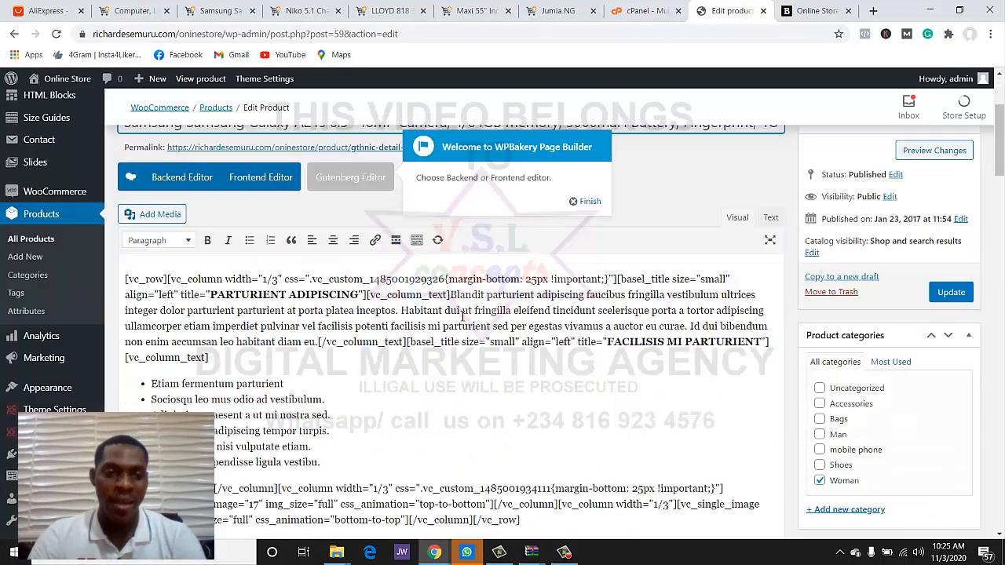
click(335, 299)
key(ctrl+a)
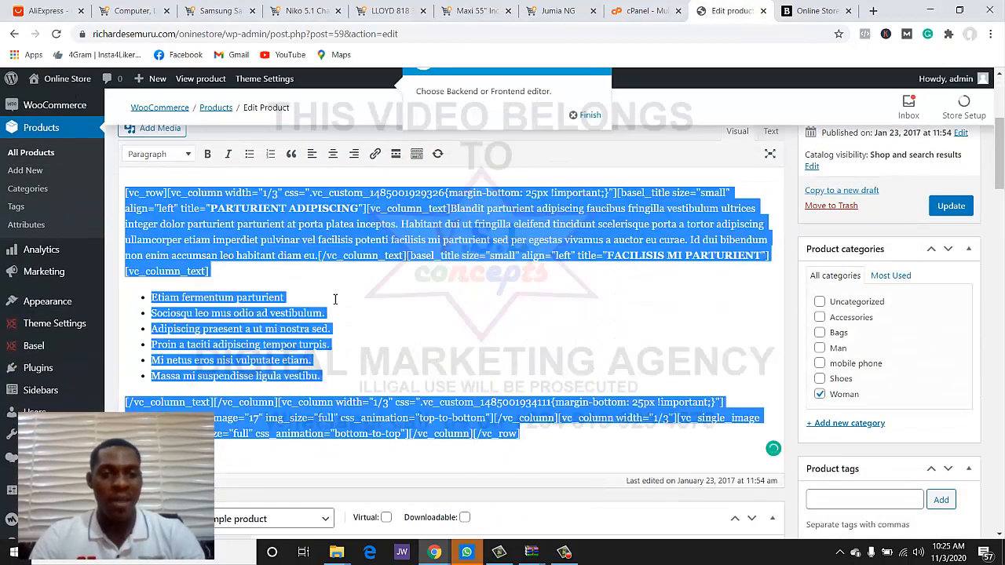
key(ctrl+v)
- Select the first paragraph of the pasted Samsung description
scroll(444, 307, up, 5)
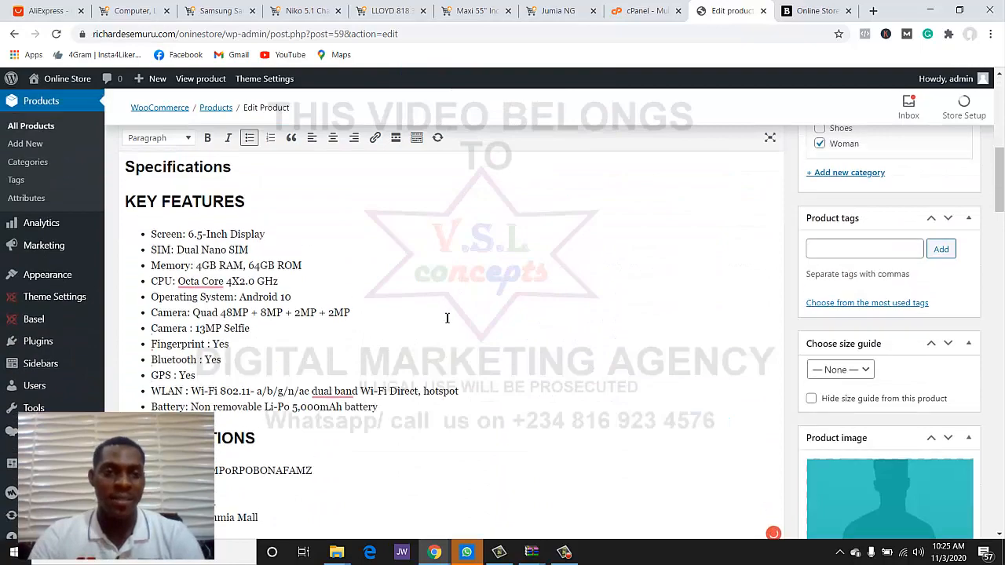
click(133, 250)
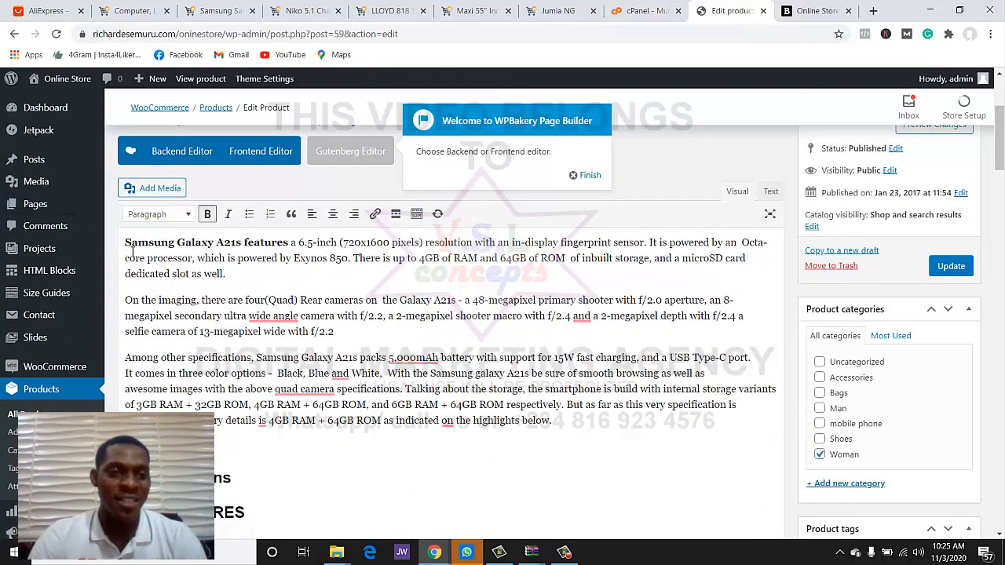
drag(125, 242, 350, 327)
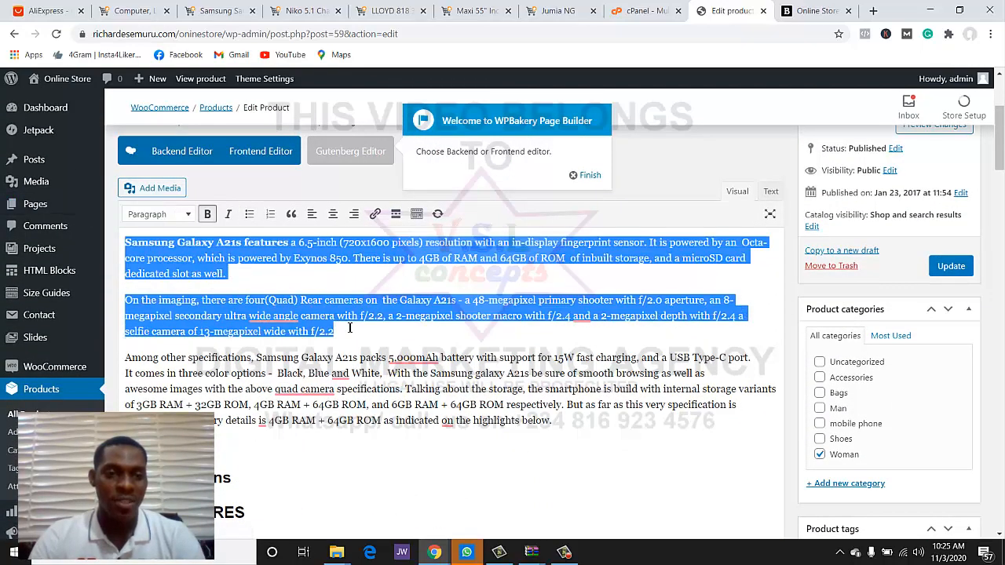
click(271, 283)
drag(226, 273, 118, 248)
key(ctrl+c)
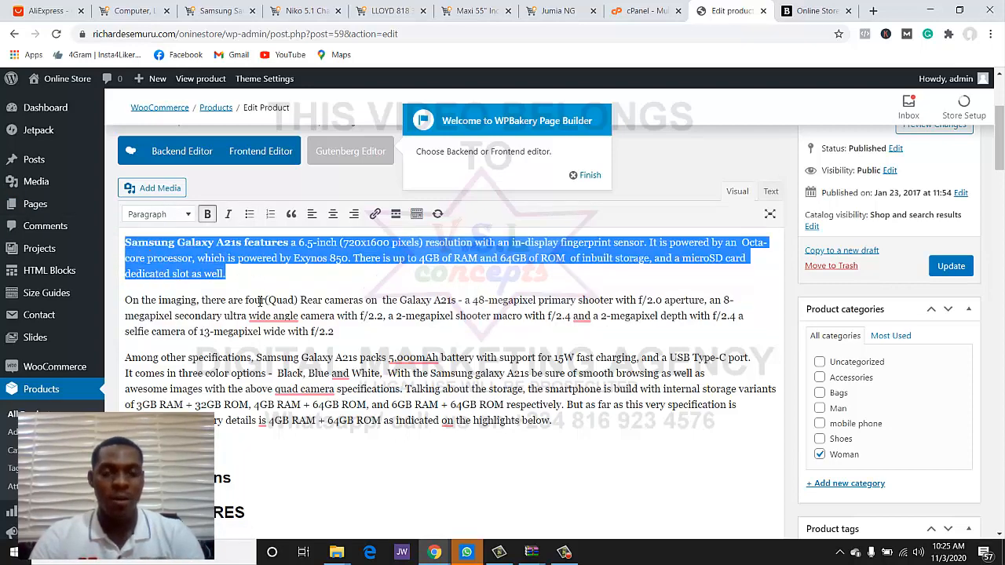
scroll(463, 408, down, 15)
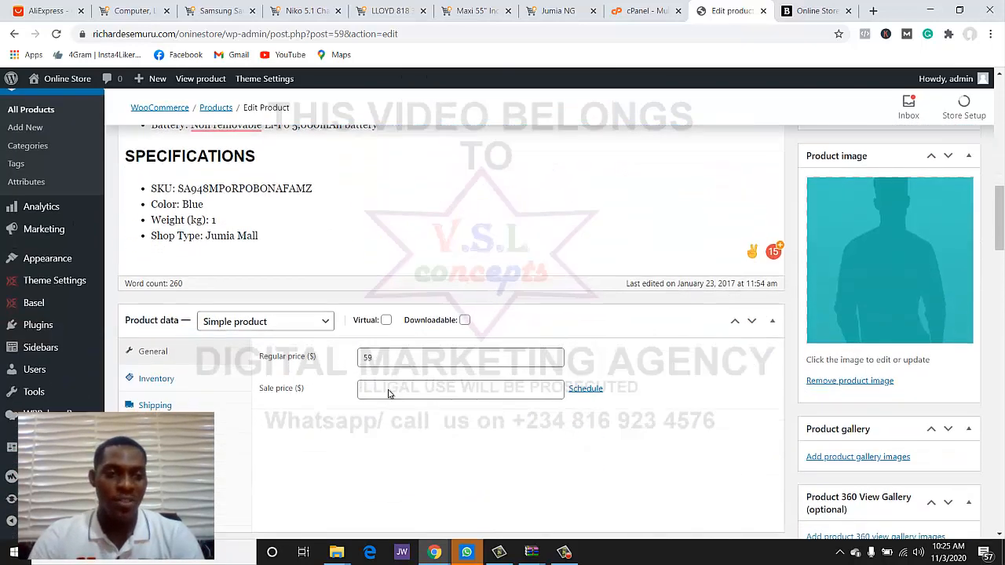
- Paste the Samsung description over the placeholder product short description
scroll(390, 390, down, 3)
click(352, 278)
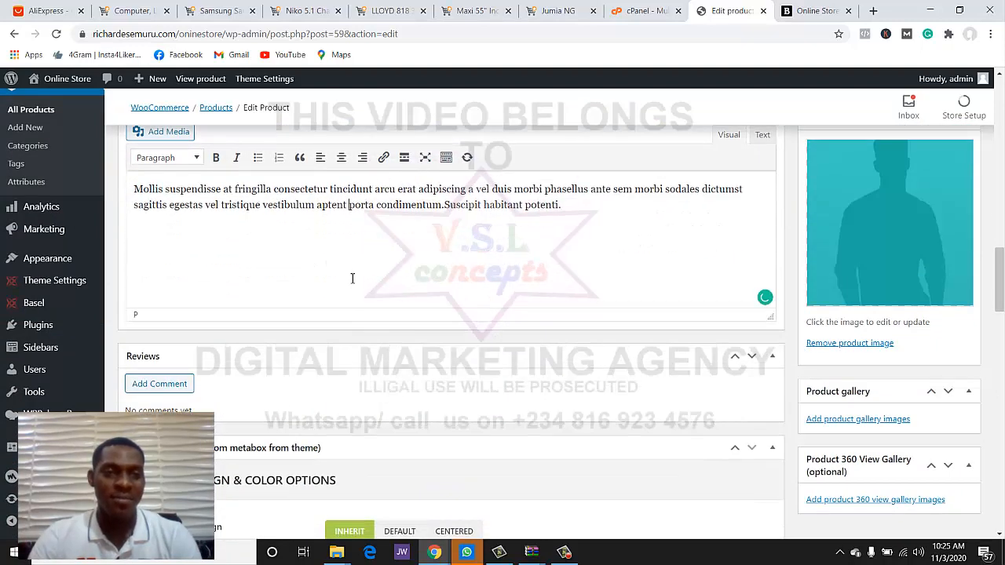
key(ctrl+a)
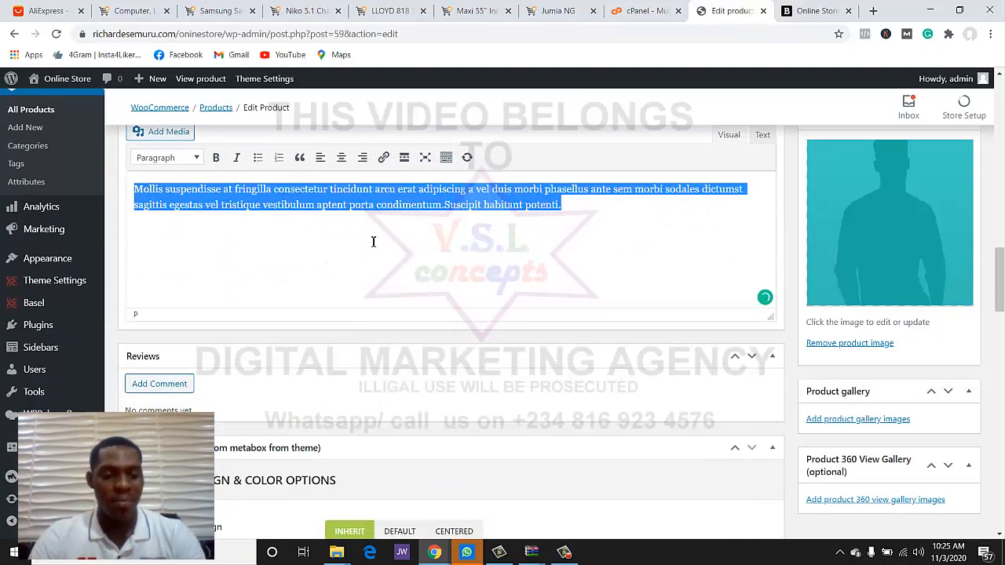
key(ctrl+v)
- Set regular price 30000 and sale price 25000, and remove the placeholder product image
scroll(381, 311, up, 1)
scroll(382, 311, up, 5)
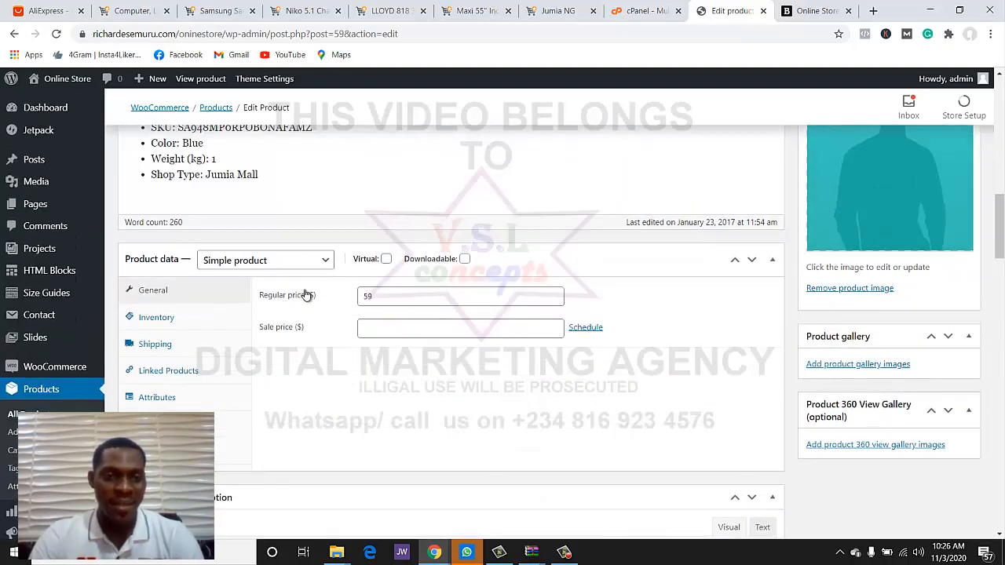
click(406, 304)
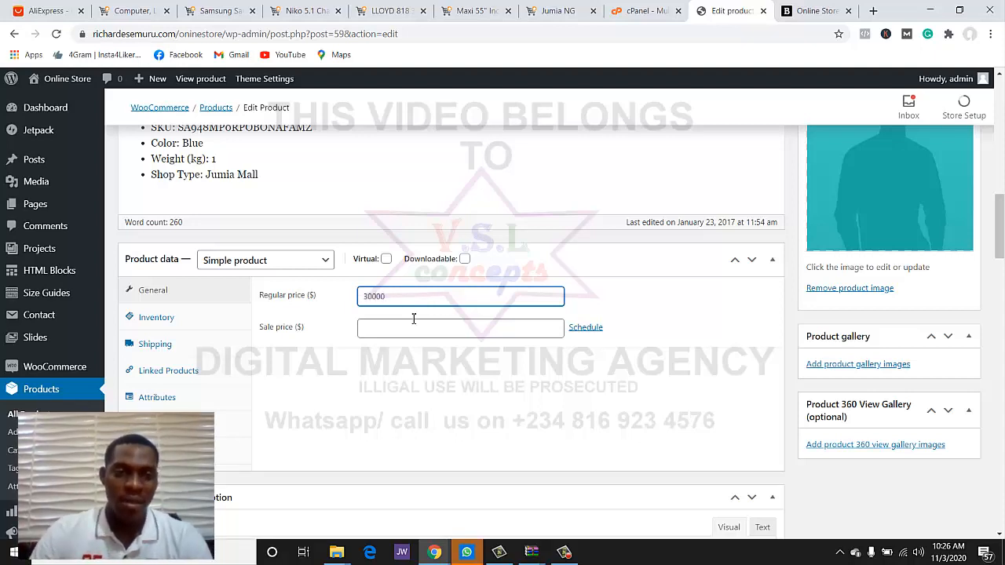
click(415, 331)
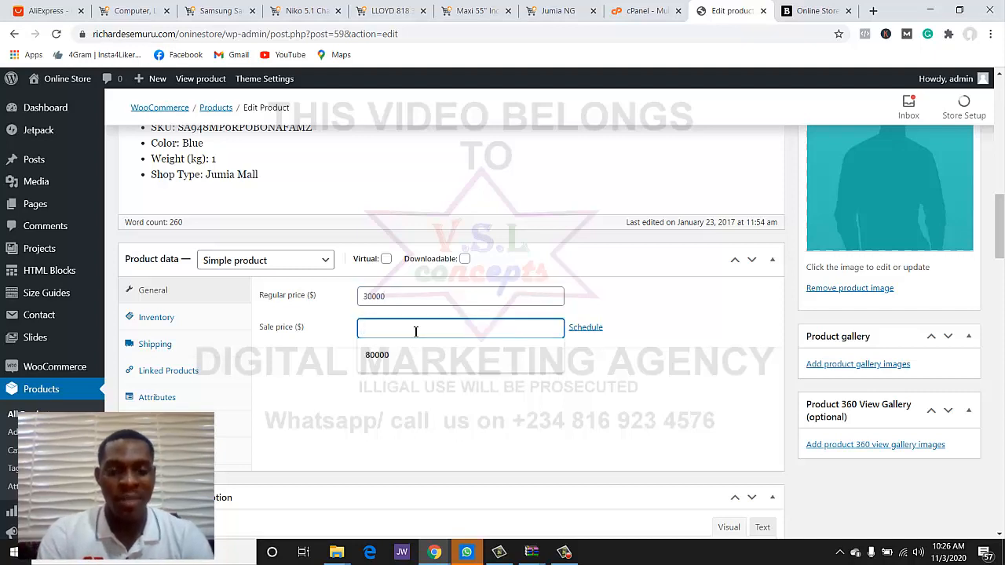
text(25000)
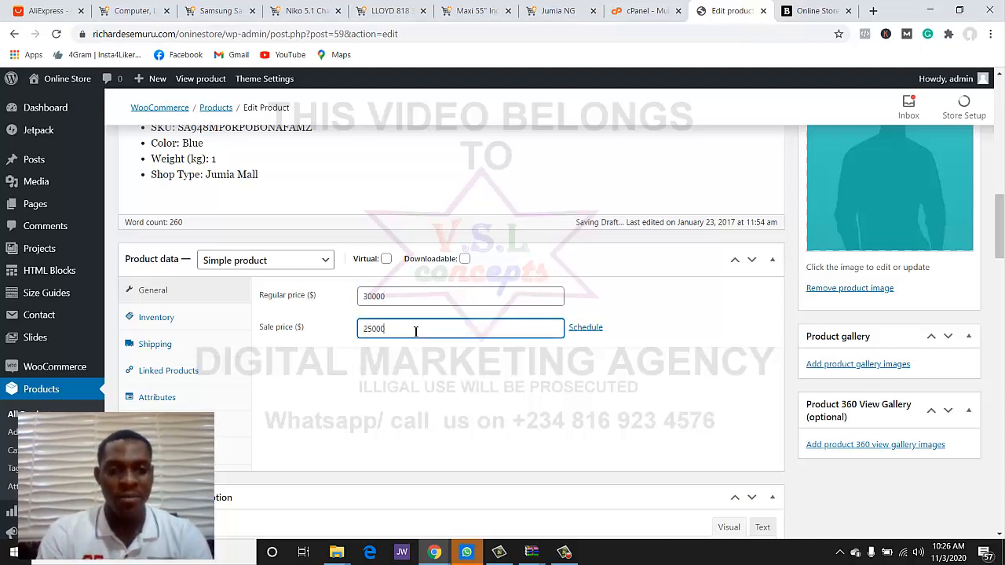
click(647, 319)
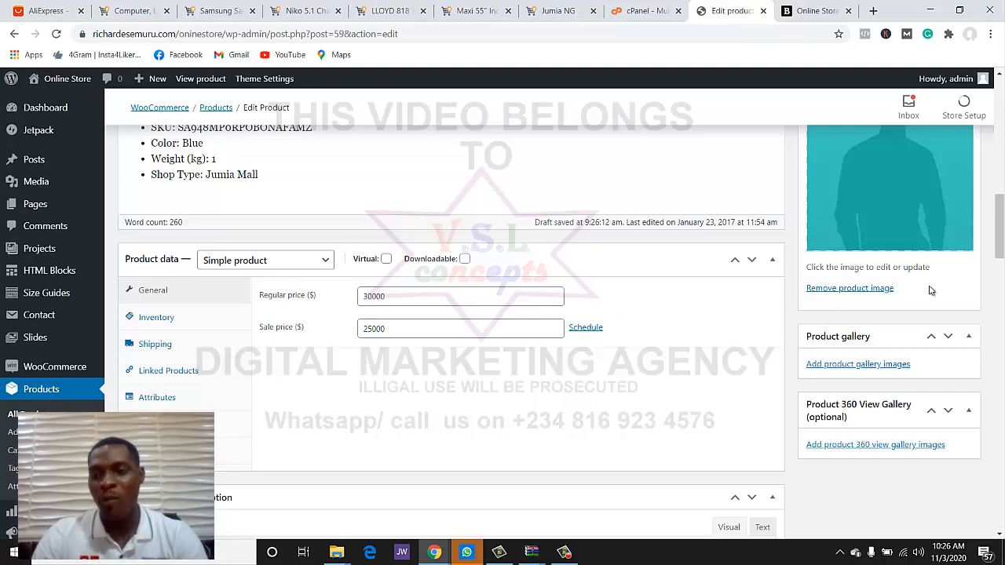
click(871, 288)
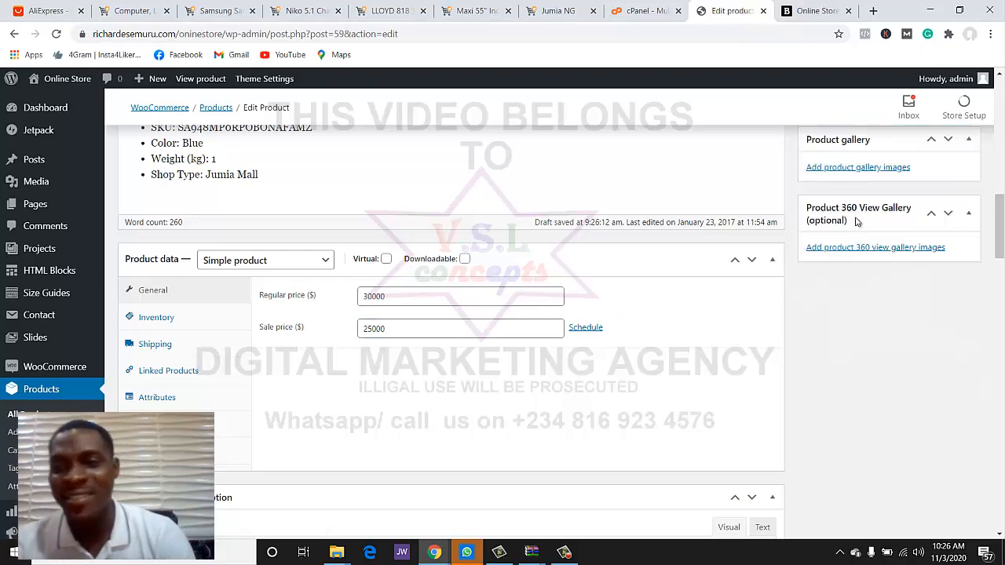
scroll(857, 222, up, 3)
- Upload photos 1 (1), 2 and 2 (1), and set the blue 2-1.jpg as product image
click(853, 223)
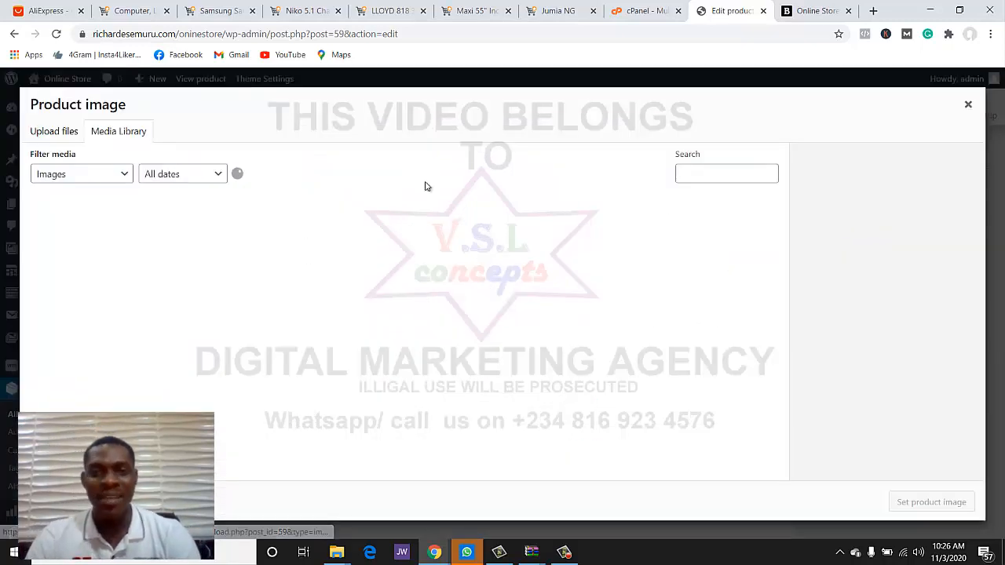
click(43, 135)
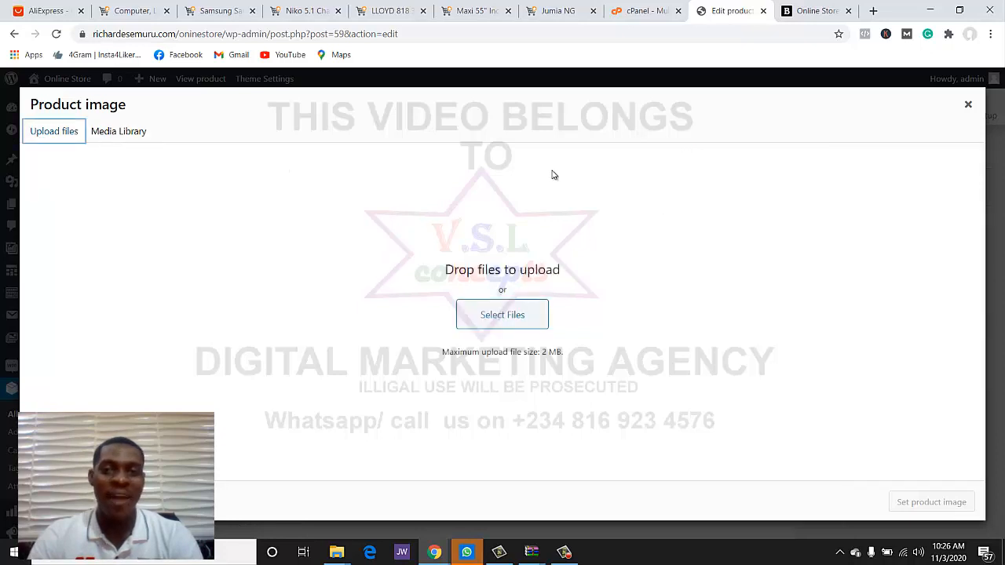
click(486, 331)
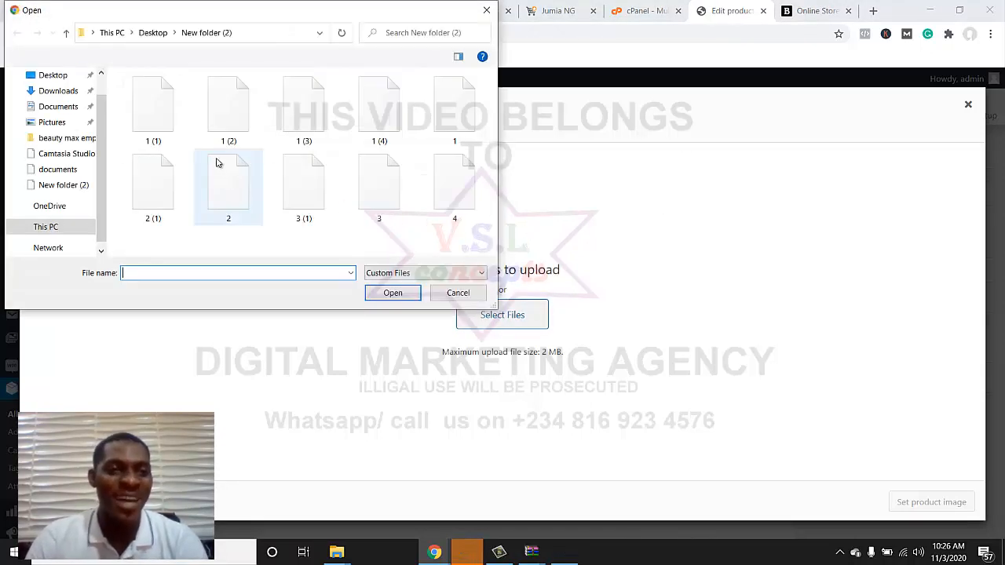
click(154, 132)
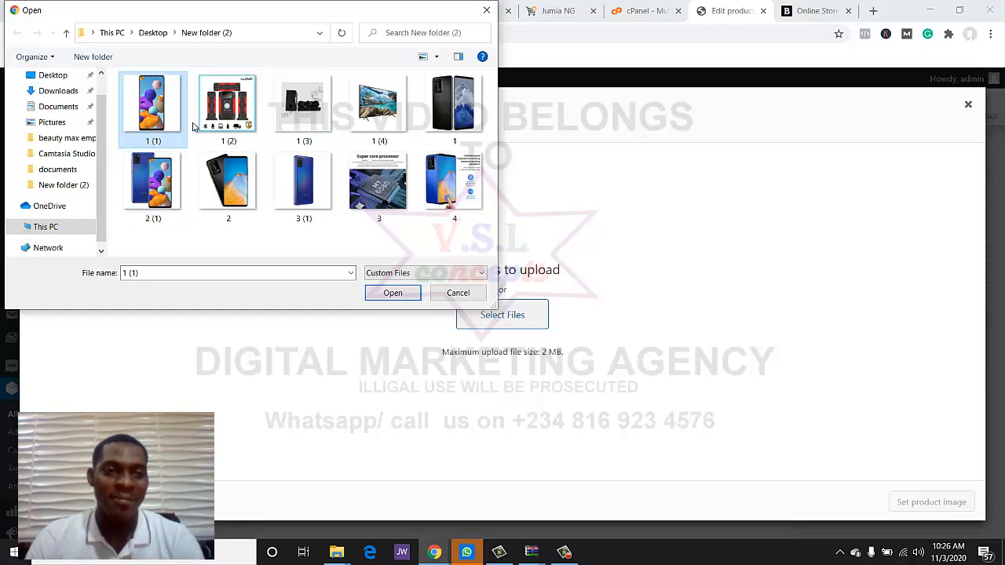
ctrl+click(227, 201)
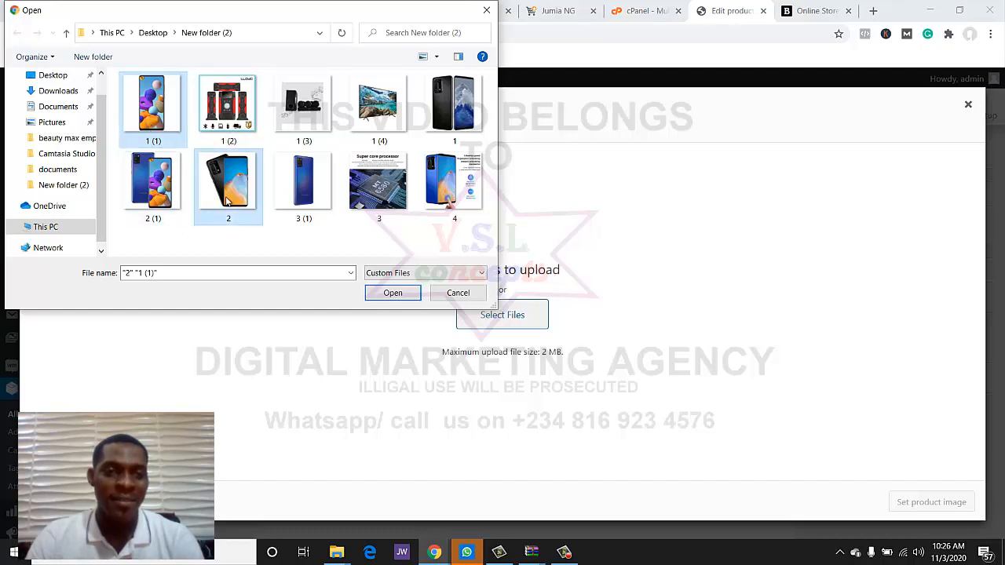
ctrl+click(158, 219)
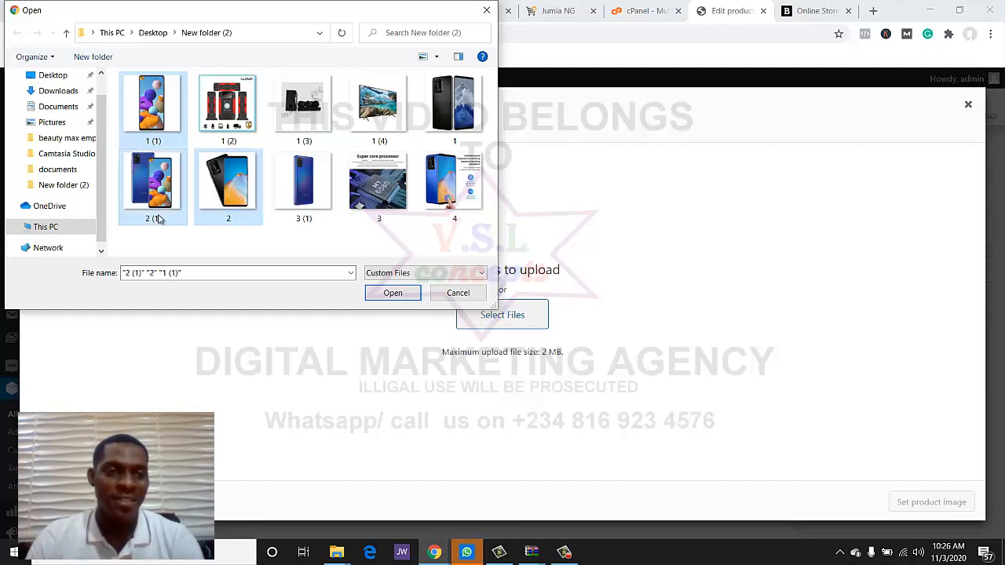
click(392, 292)
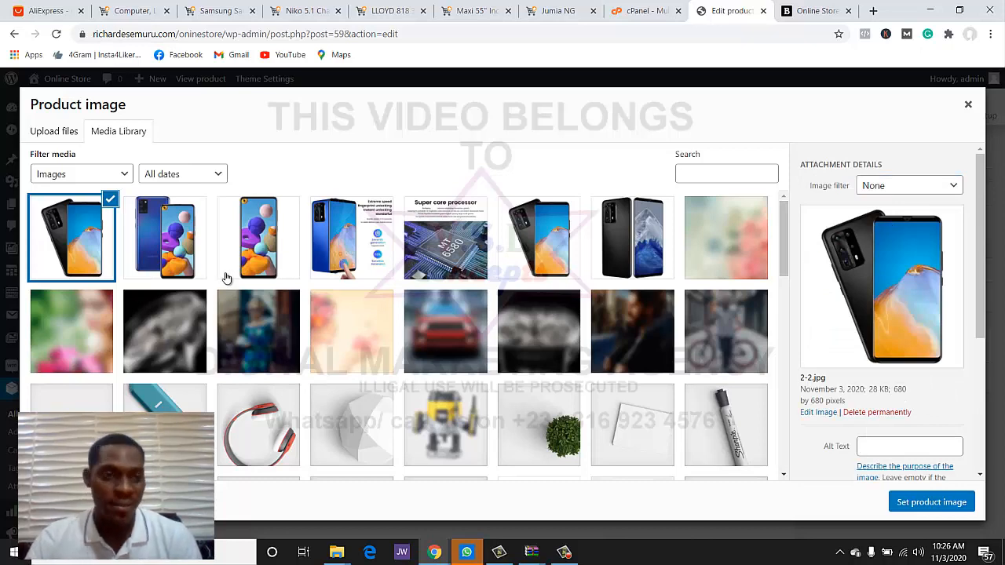
click(187, 262)
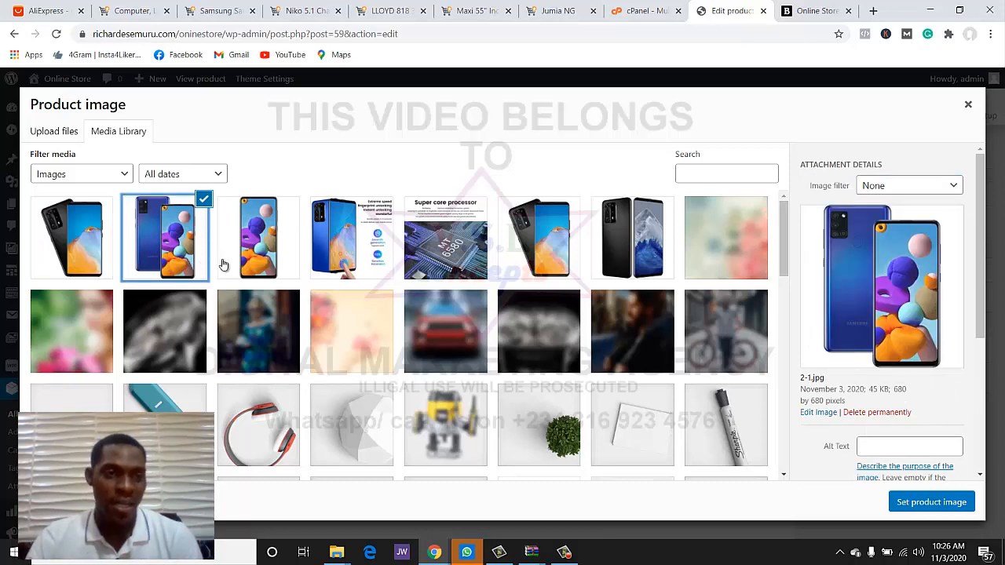
click(894, 502)
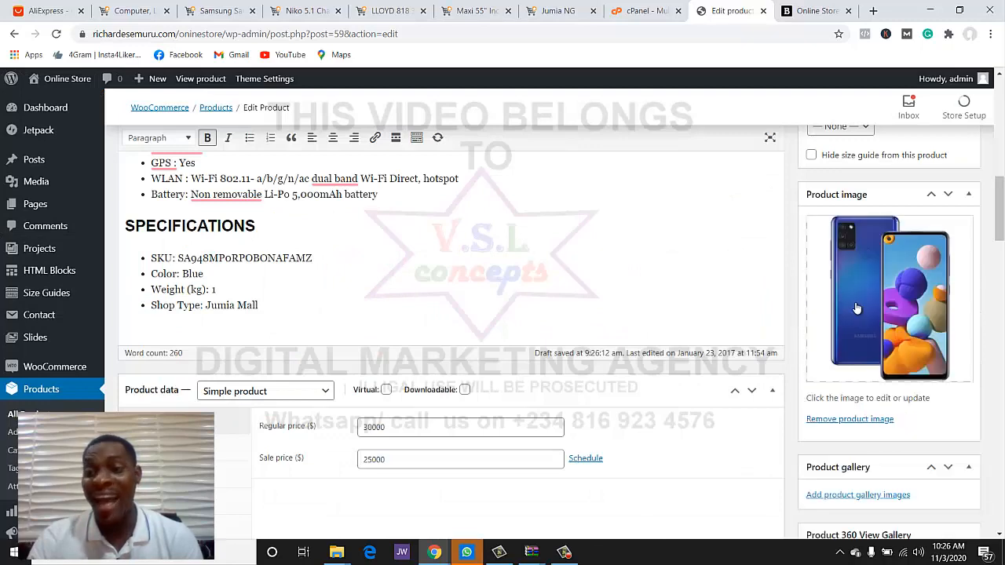
- Add 1-1.jpg, the blue 2-1.jpg and the black 2-2.jpg to the product gallery
scroll(852, 318, down, 1)
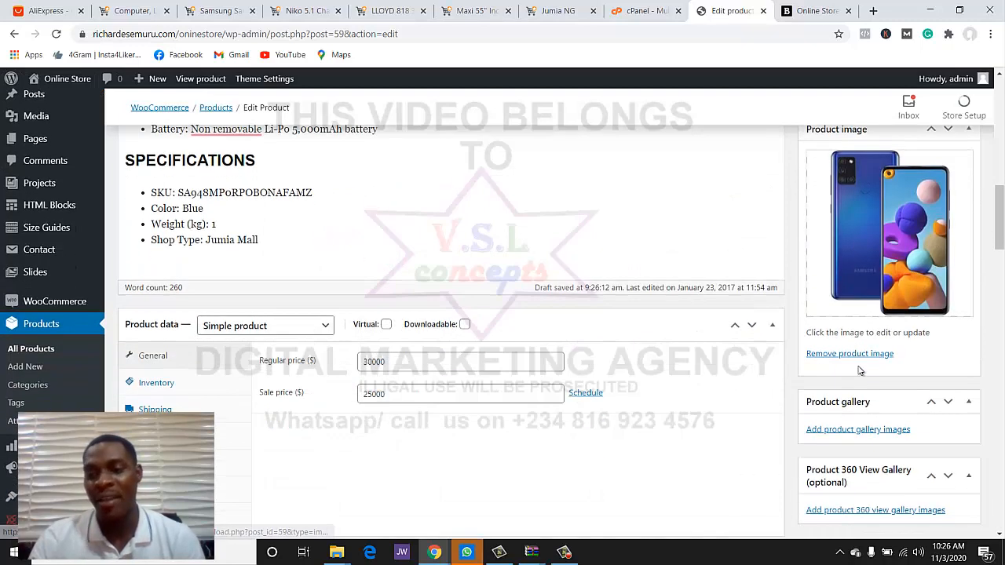
click(856, 429)
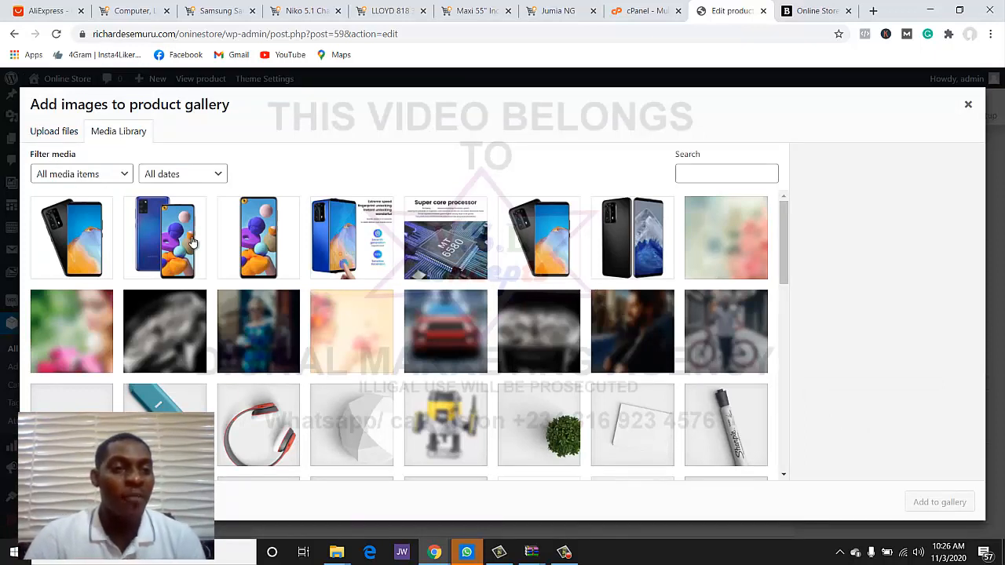
click(243, 245)
click(186, 253)
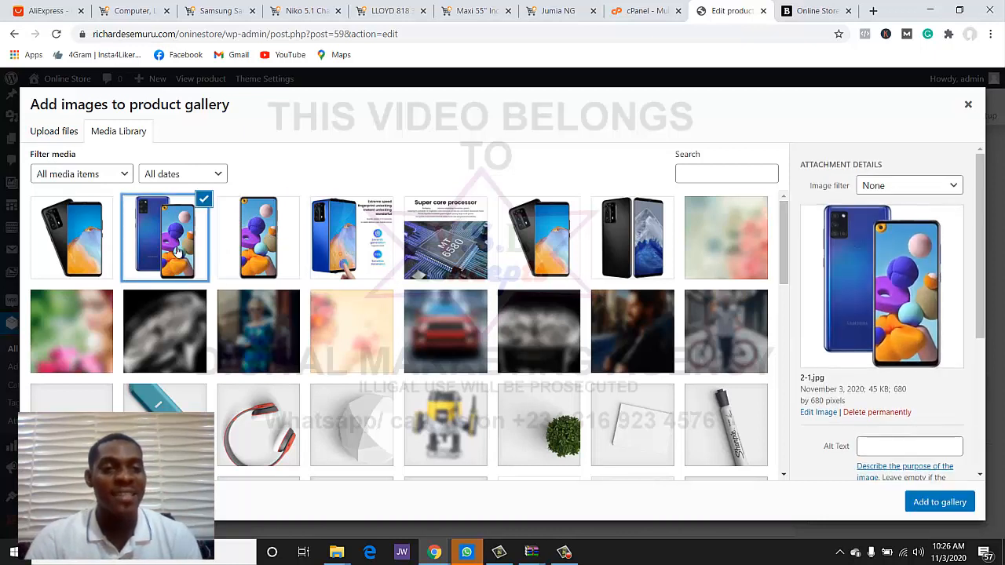
click(69, 220)
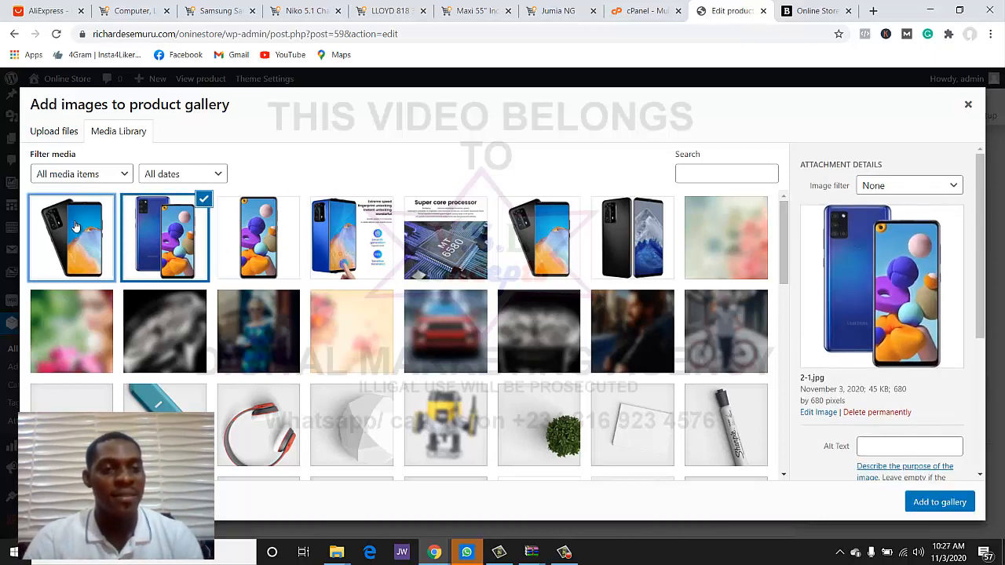
click(262, 243)
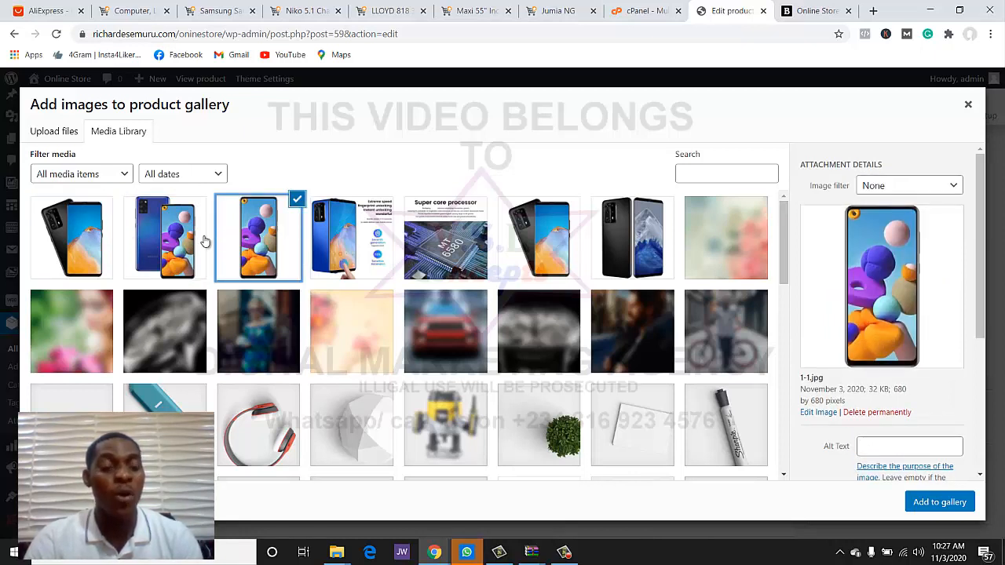
click(179, 240)
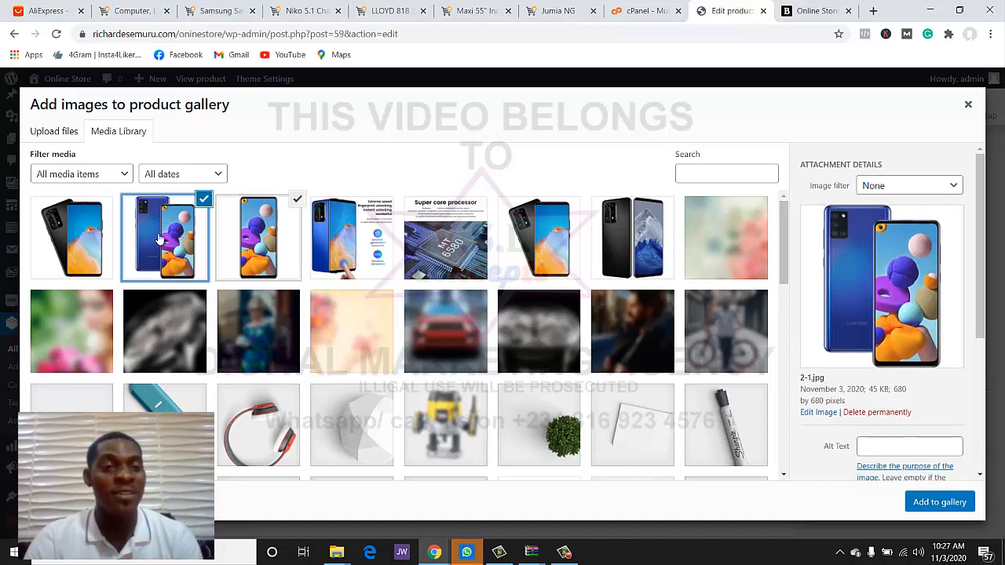
click(104, 238)
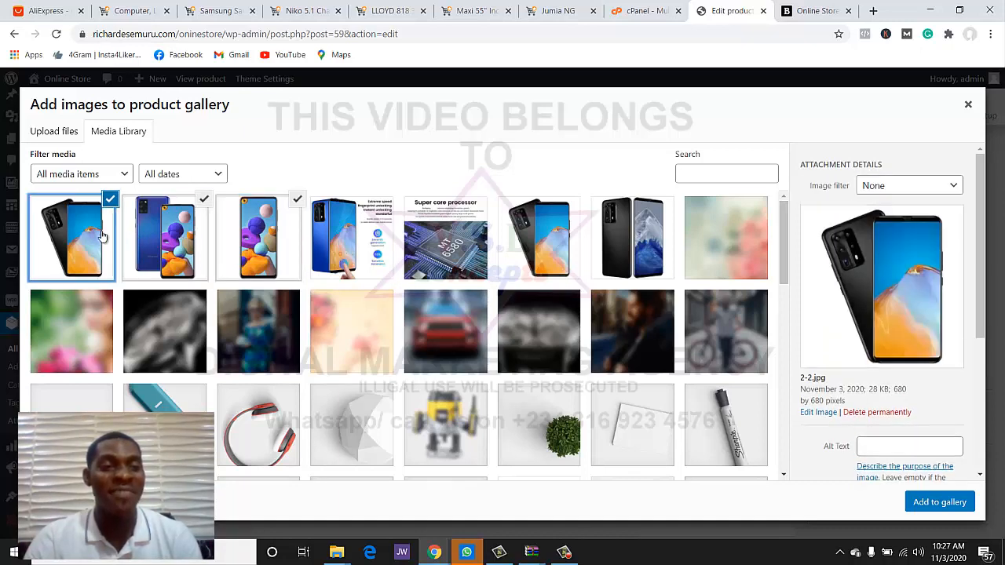
click(911, 502)
scroll(750, 448, down, 4)
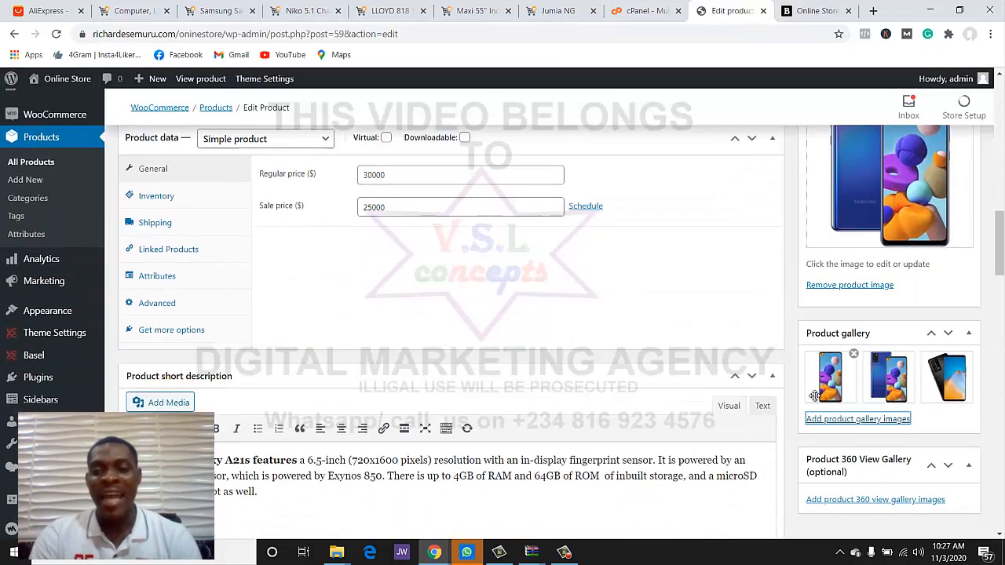
- Swap the product category from Woman to mobile phone and save the update
scroll(814, 389, up, 7)
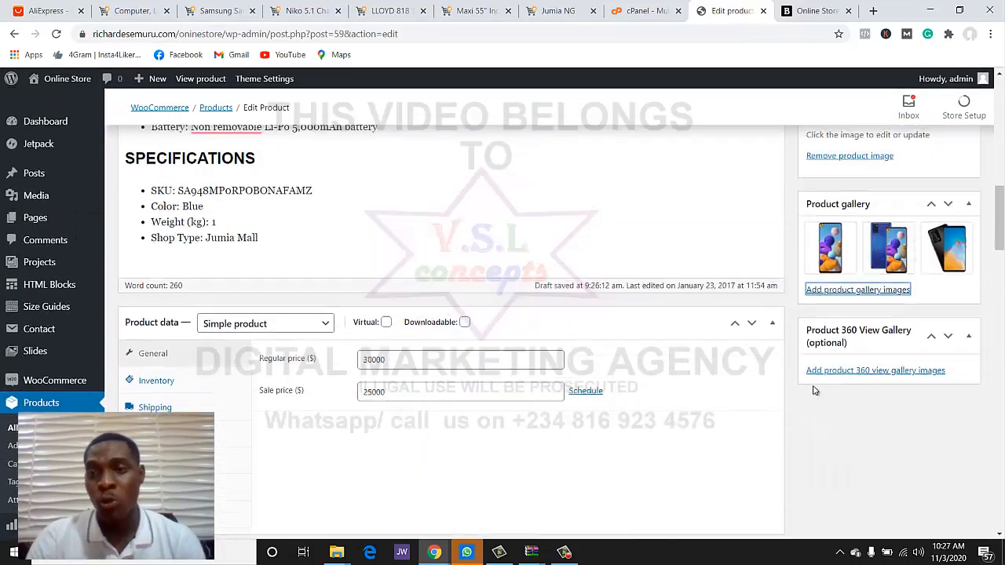
scroll(814, 391, up, 8)
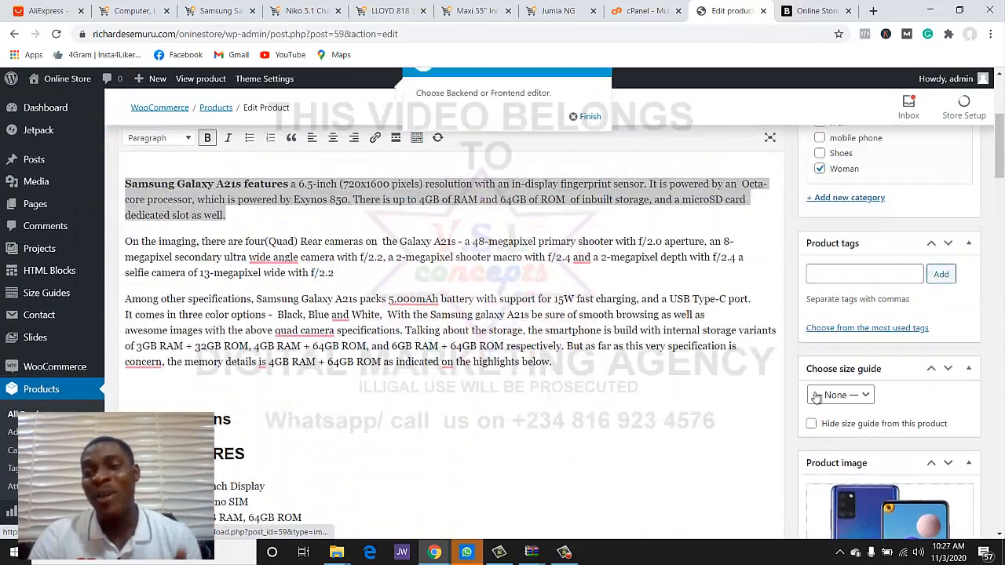
scroll(820, 385, down, 3)
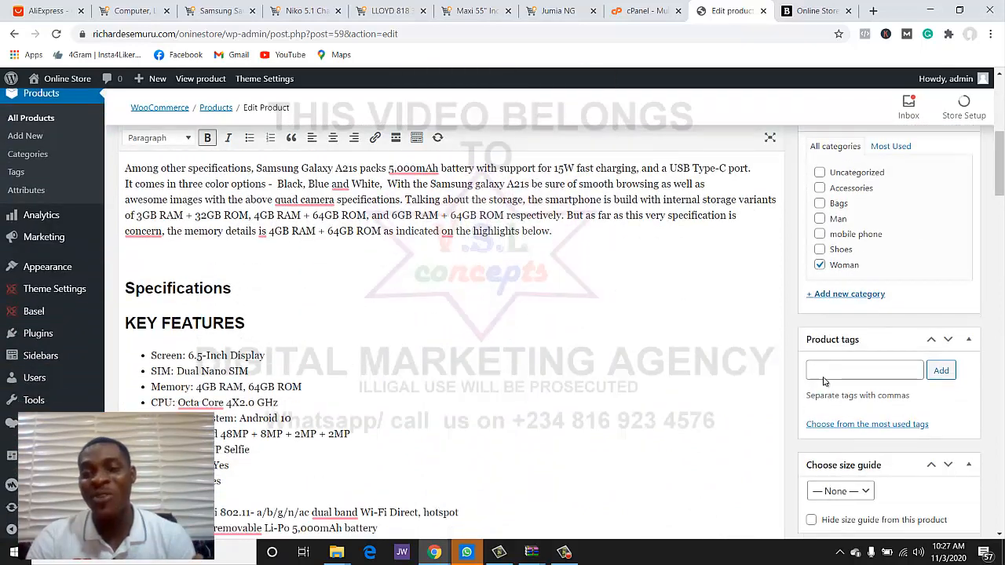
scroll(824, 361, up, 1)
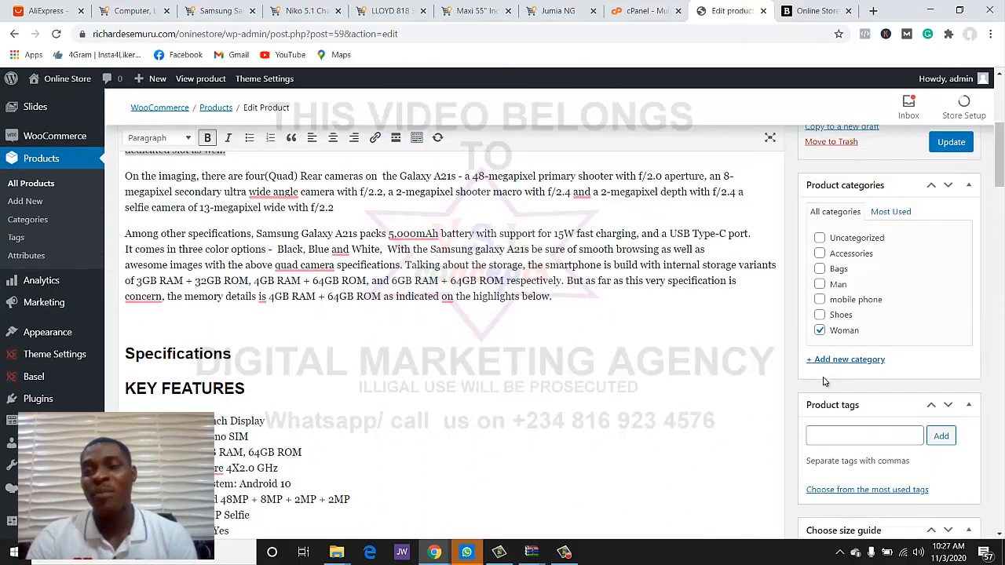
click(820, 332)
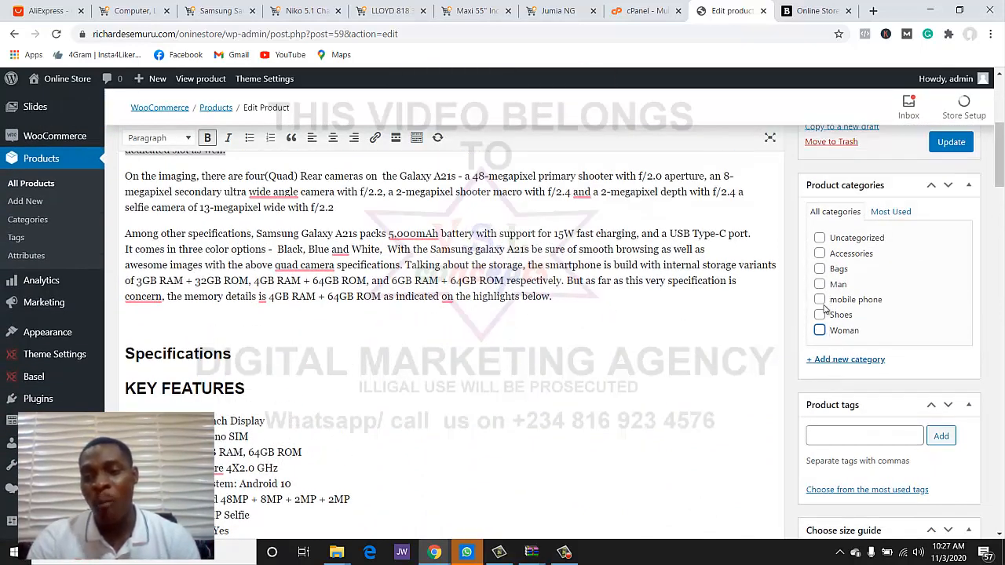
click(819, 300)
scroll(820, 304, down, 2)
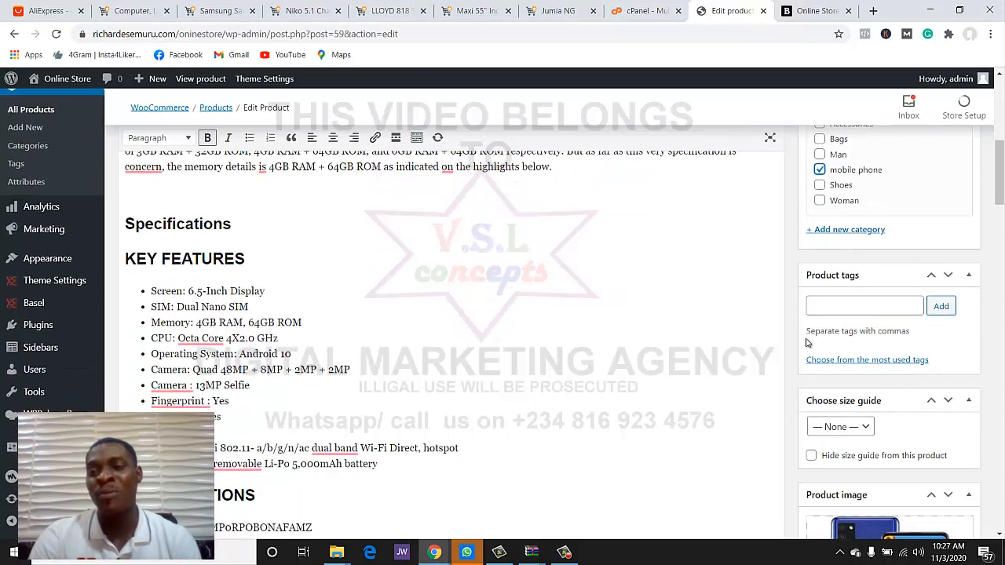
scroll(901, 236, up, 3)
click(949, 210)
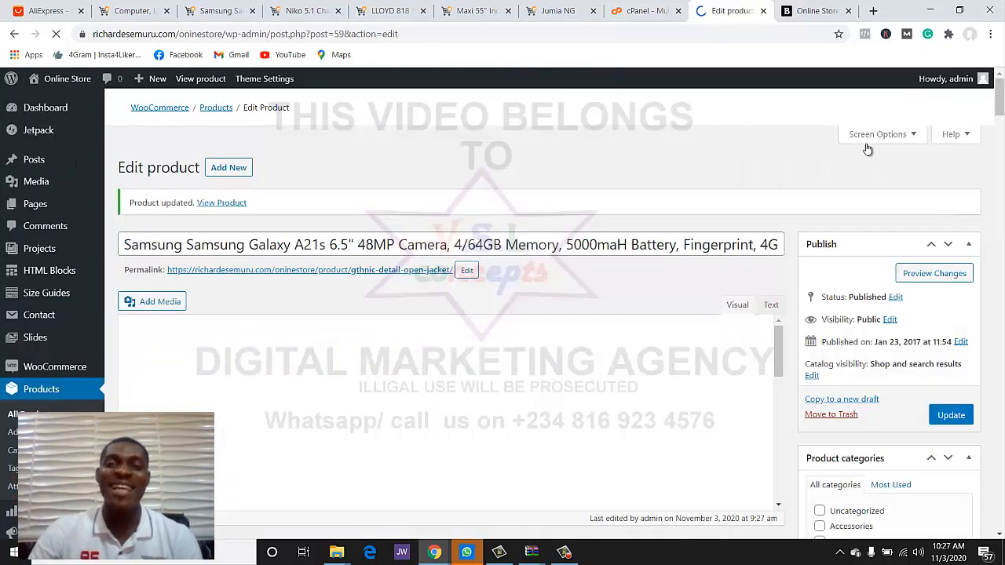
- Check the Samsung A21s at $25,000 in the storefront, then close its Jumia listing
click(816, 10)
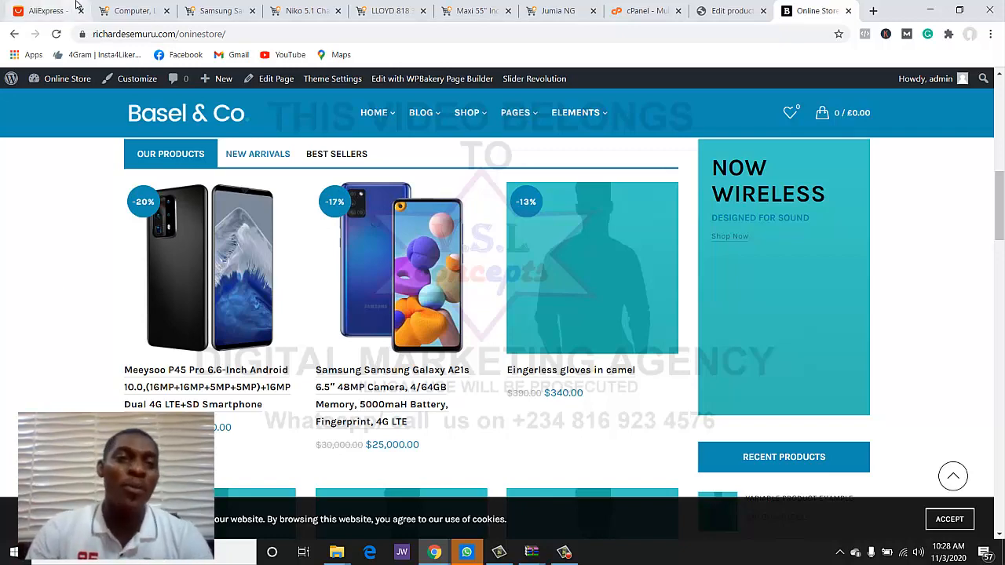
click(222, 11)
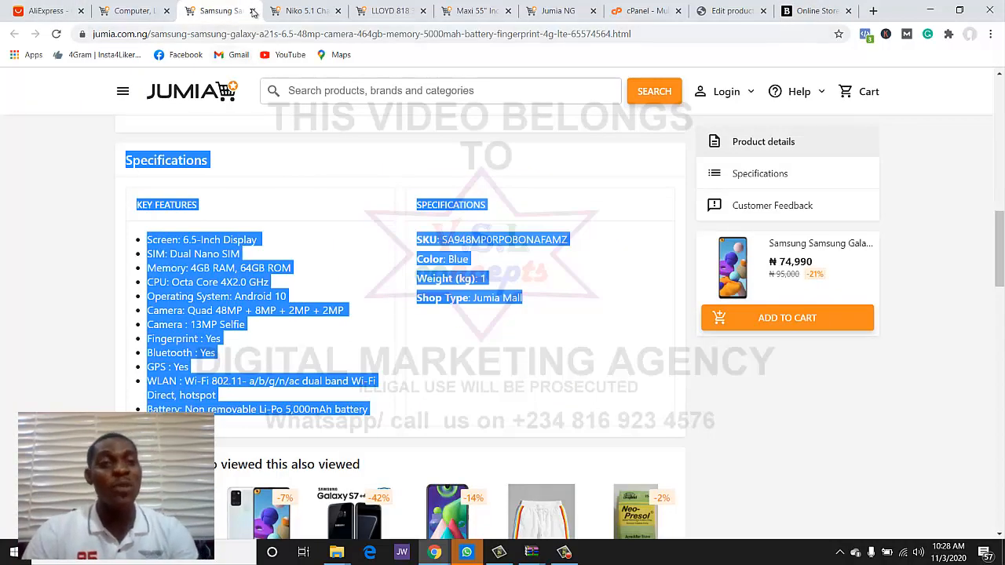
click(252, 11)
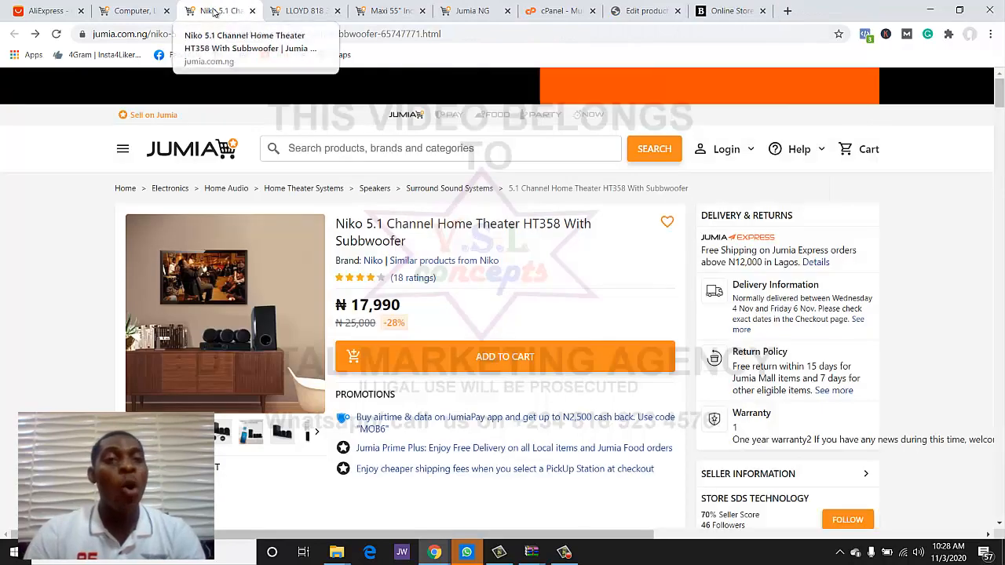
- Save the Niko home theater's main photo and speaker set photo from the Jumia gallery
scroll(257, 352, down, 1)
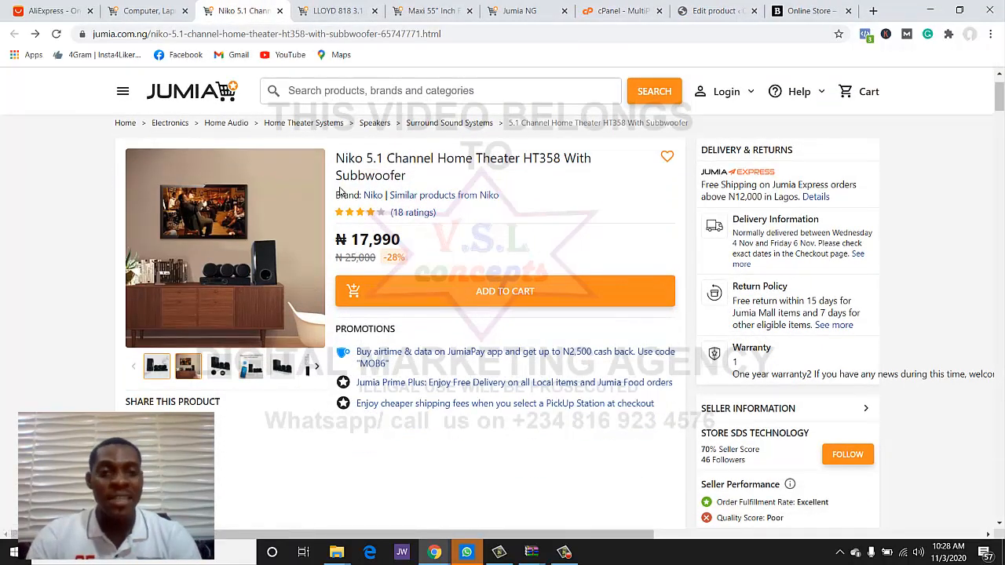
click(222, 256)
right_click(471, 278)
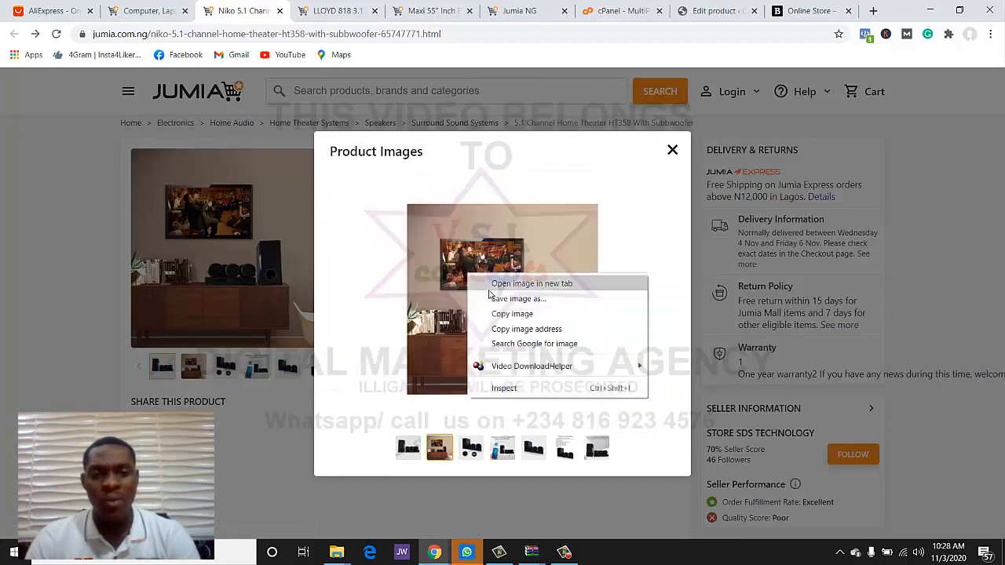
click(500, 302)
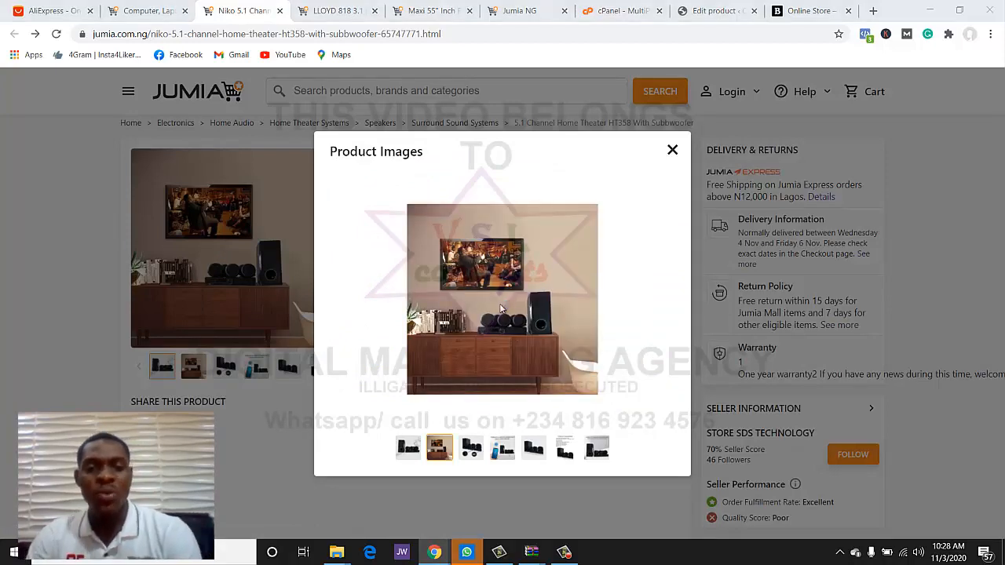
click(393, 293)
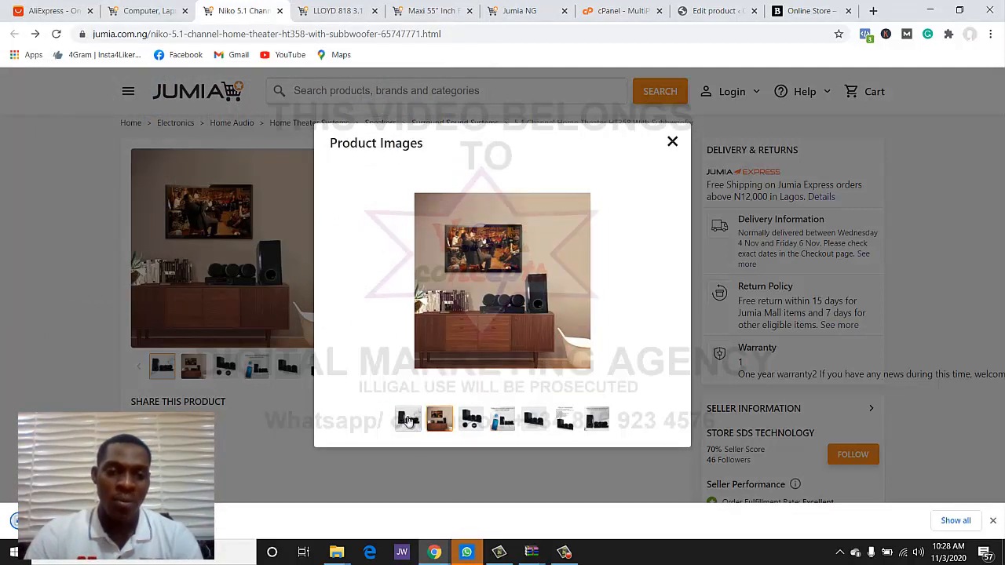
click(407, 419)
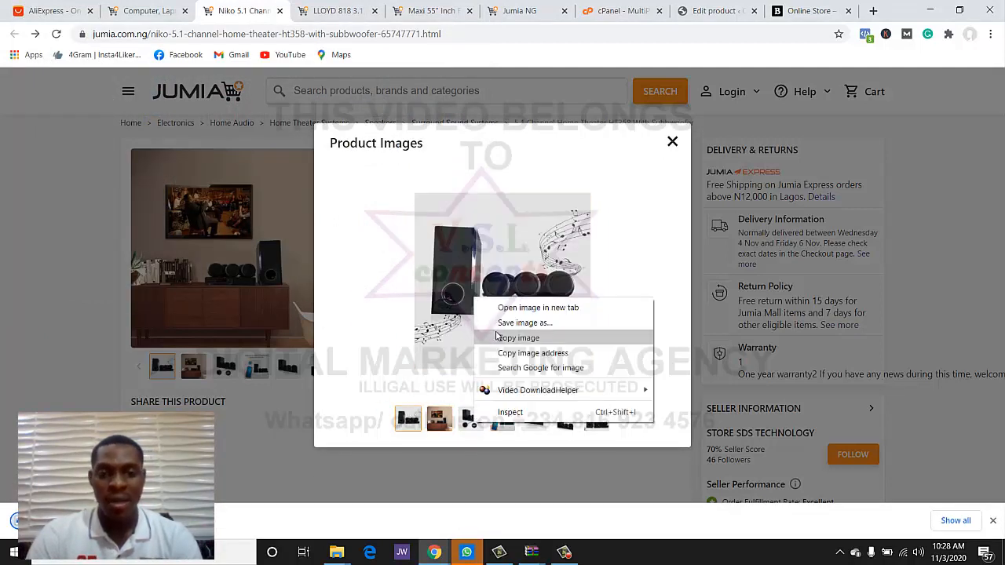
click(502, 323)
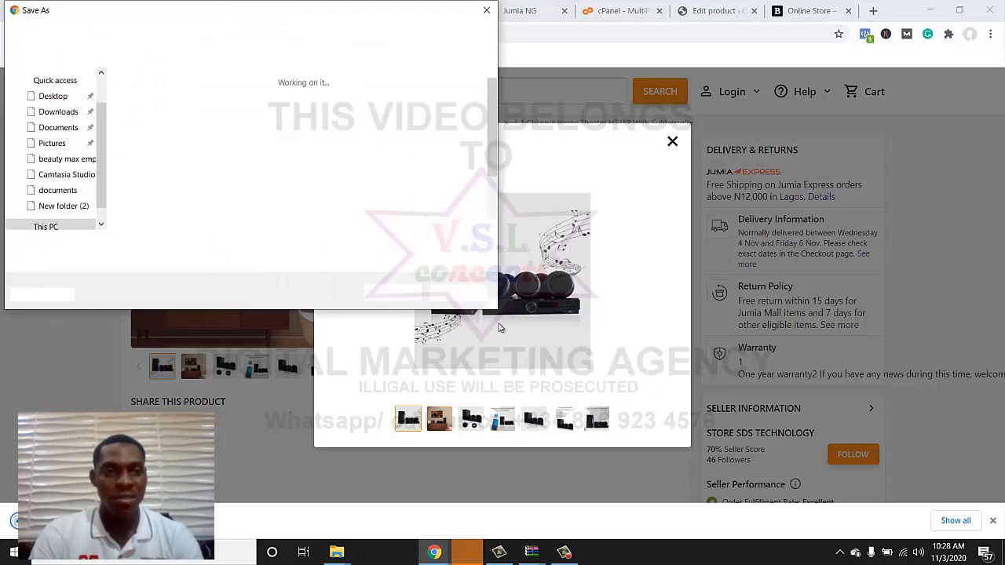
key(Return)
- Save the third gallery photo and the Bluetooth connection photo to the computer
click(470, 418)
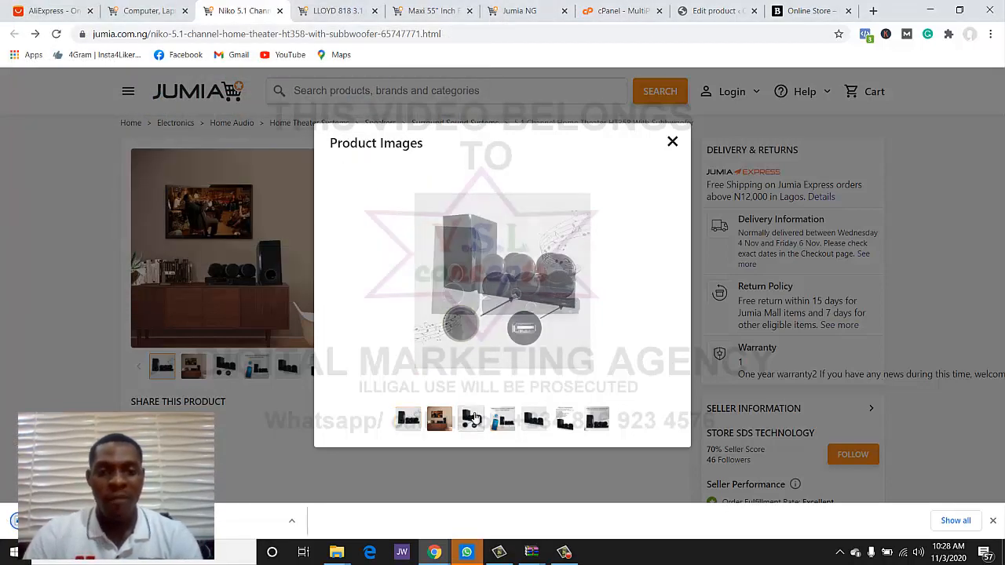
right_click(489, 308)
click(511, 331)
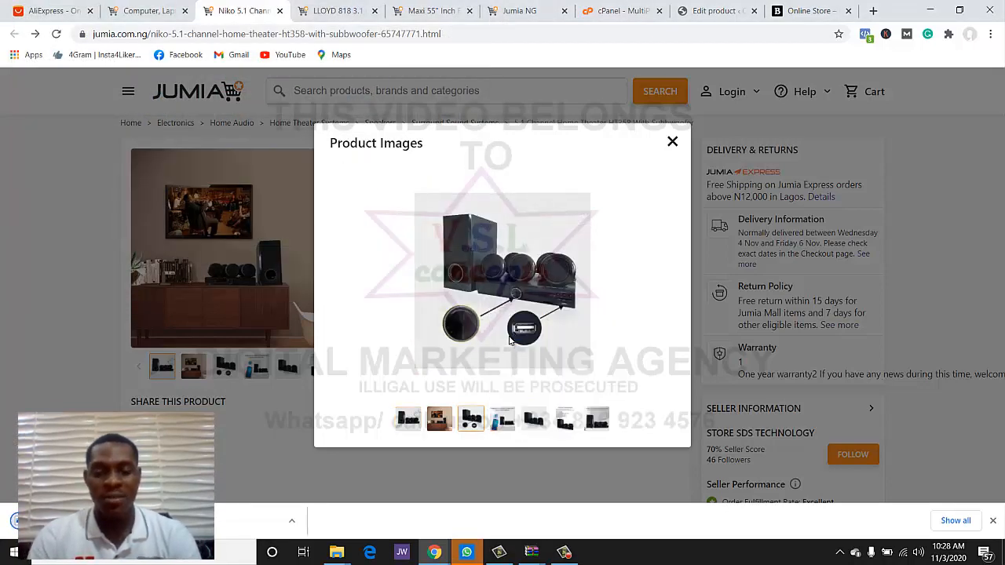
key(Return)
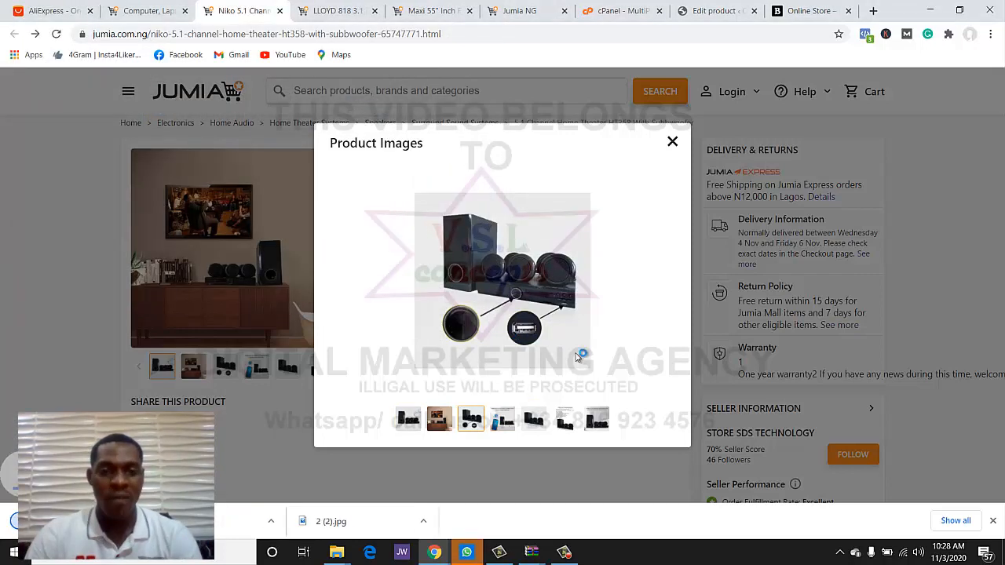
click(503, 419)
right_click(522, 299)
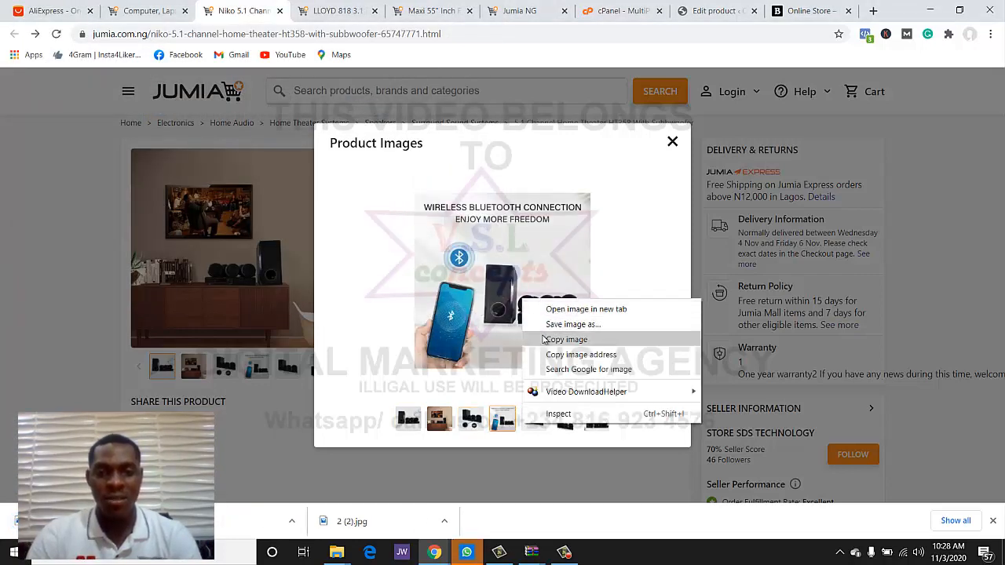
click(547, 326)
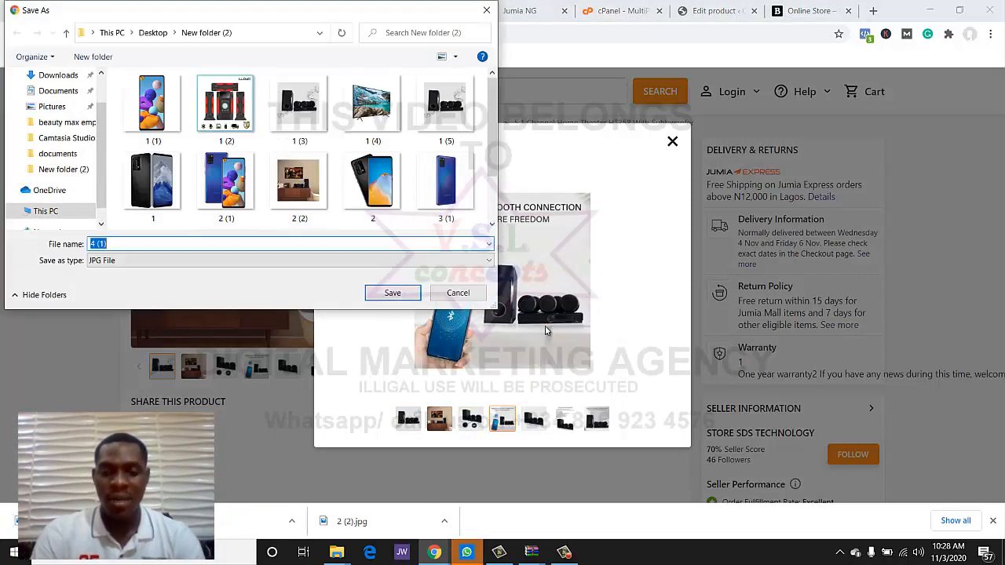
key(Return)
click(716, 11)
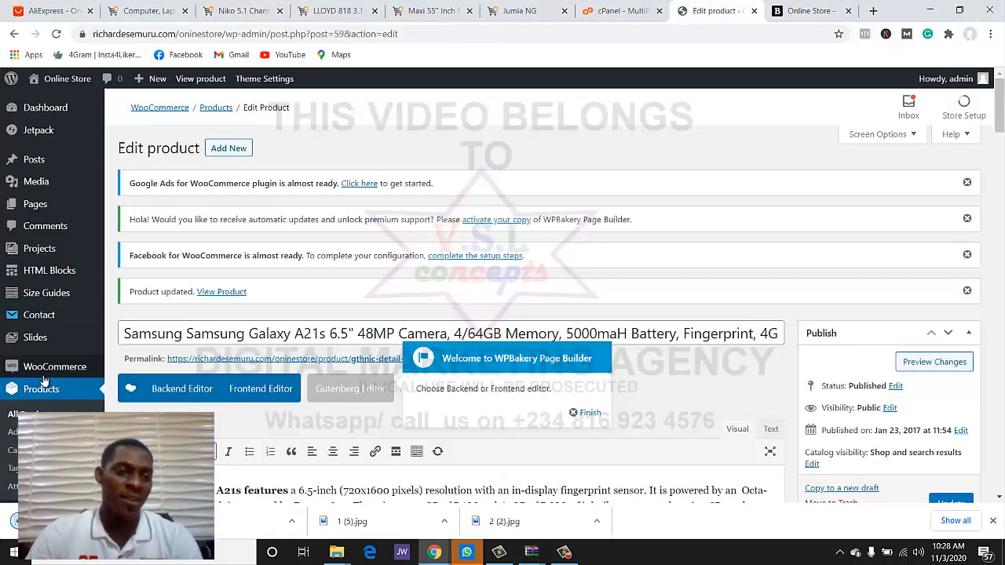
- Open the product list, then return to the Jumia Niko listing and close its image gallery
click(43, 389)
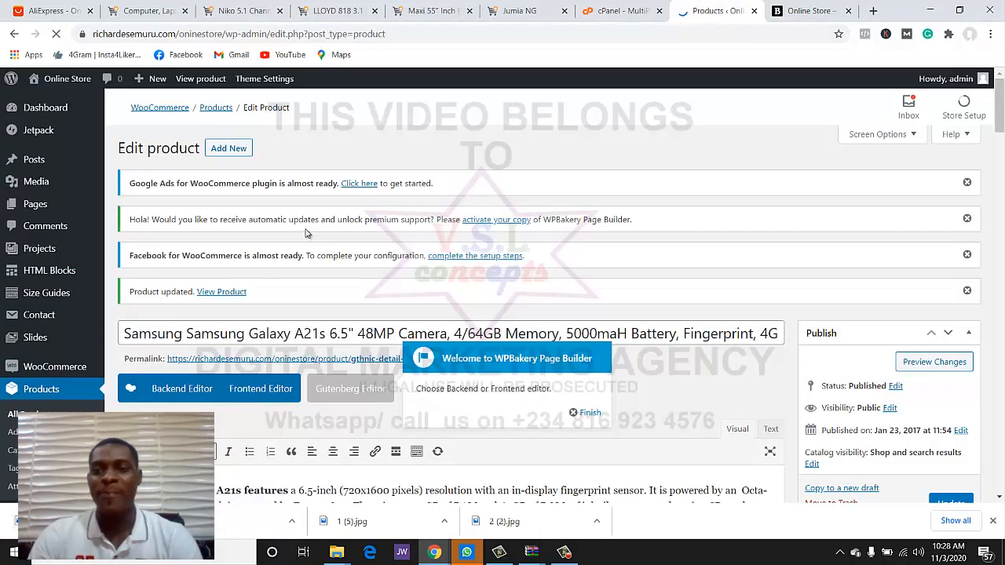
scroll(401, 297, down, 3)
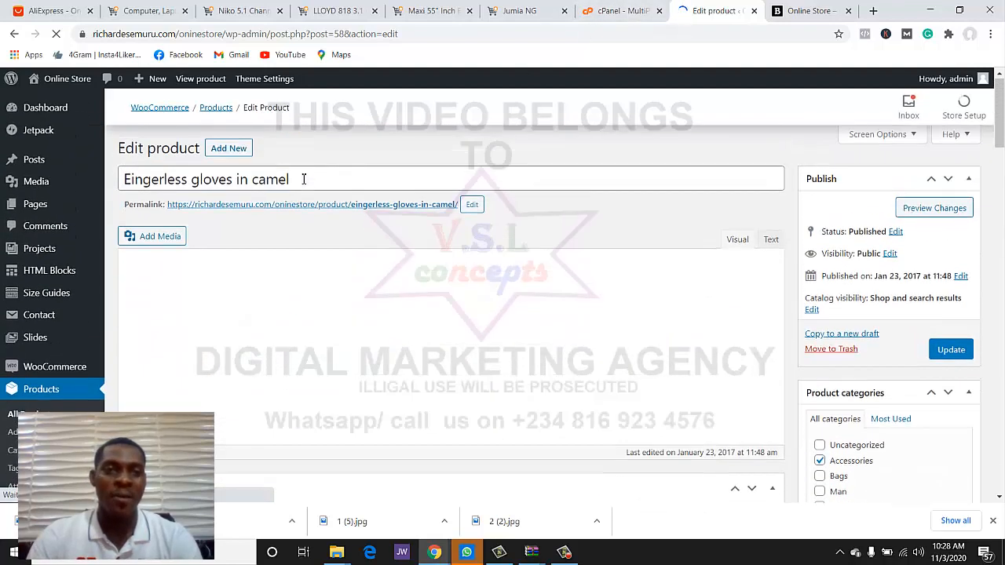
click(220, 11)
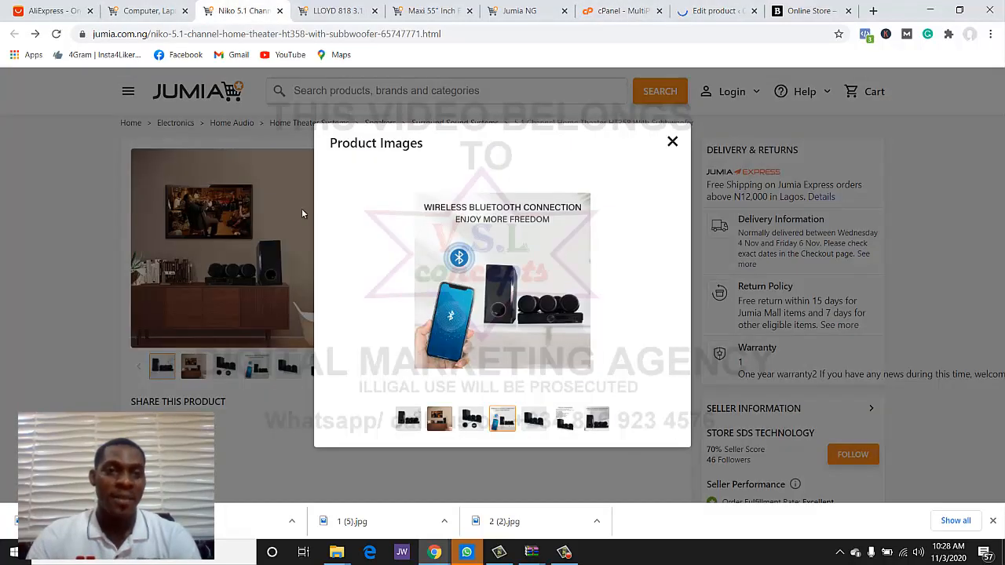
click(673, 141)
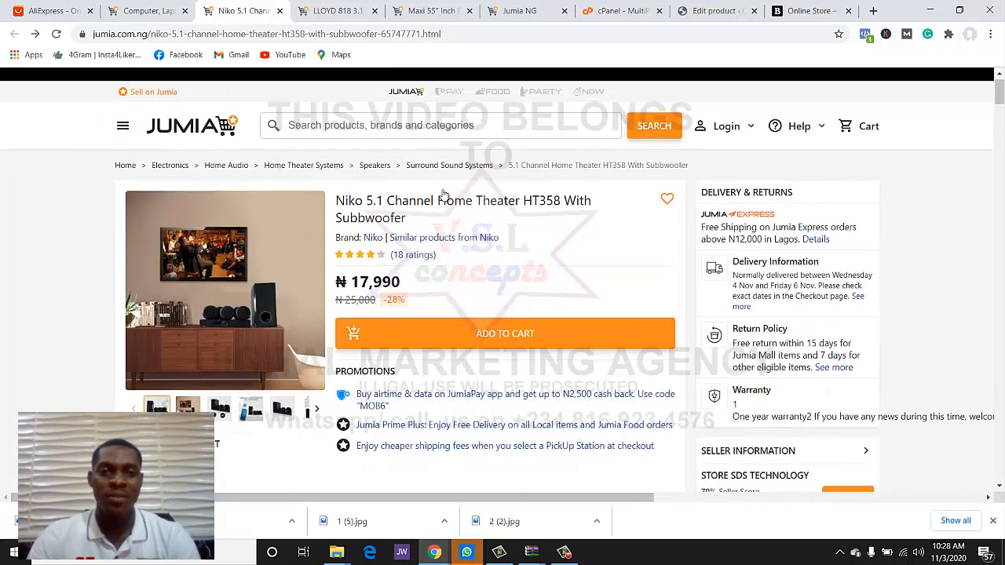
- Replace the gloves title with 'Niko 5.1 Channel Home Theater HT358 With Subbwoofer' from Jumia
triple_click(353, 238)
key(ctrl+c)
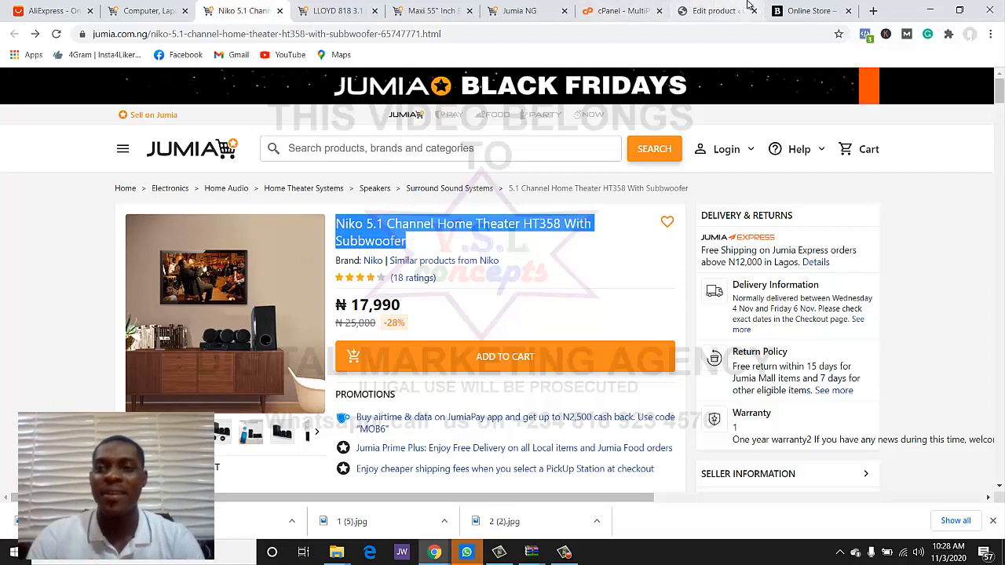
click(676, 14)
click(309, 264)
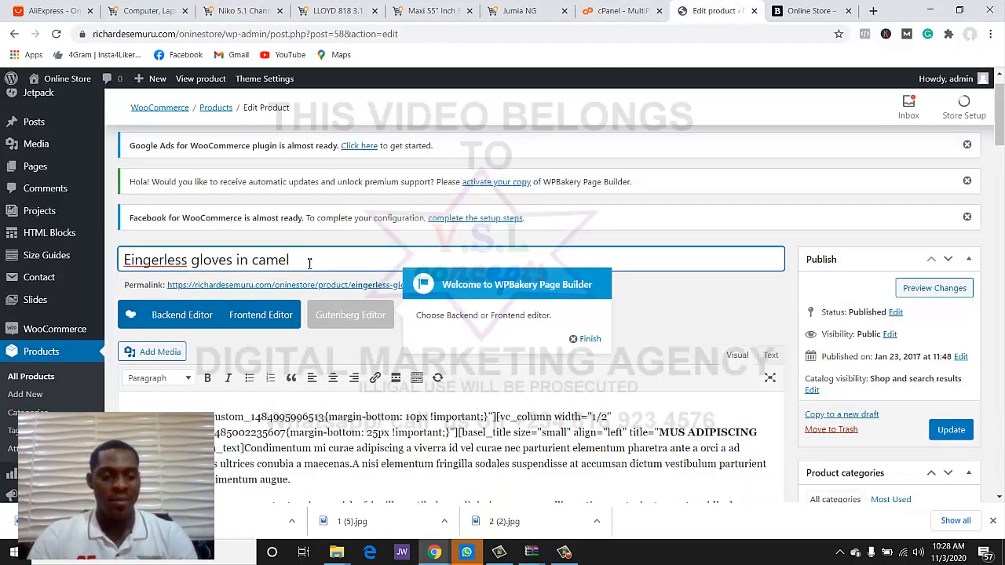
key(ctrl+a)
key(ctrl+v)
- Select the Niko HT358 Product details heading and 300W Bluetooth home theatre description on Jumia
scroll(419, 330, down, 1)
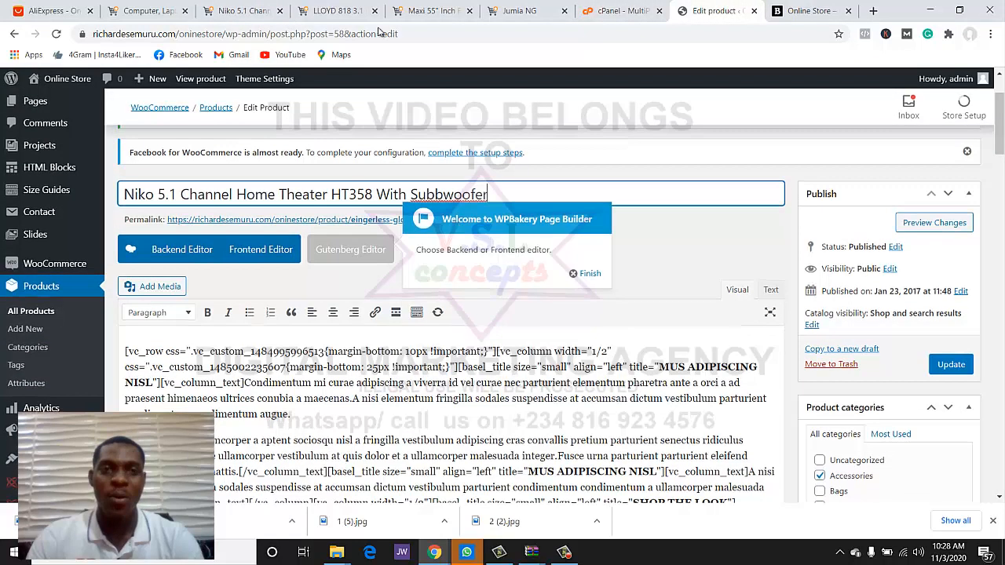
click(243, 10)
scroll(365, 269, down, 4)
scroll(365, 268, down, 3)
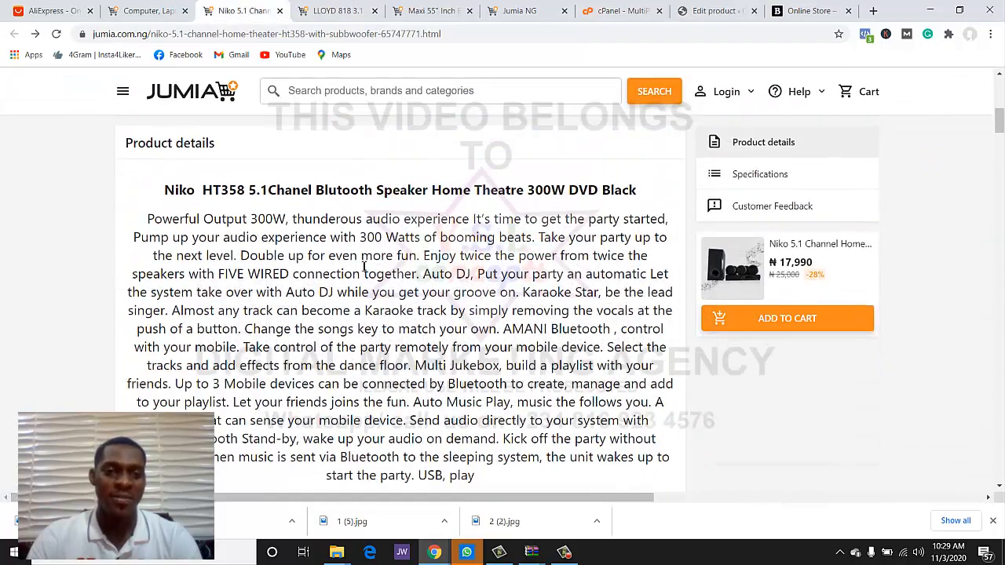
drag(163, 189, 465, 305)
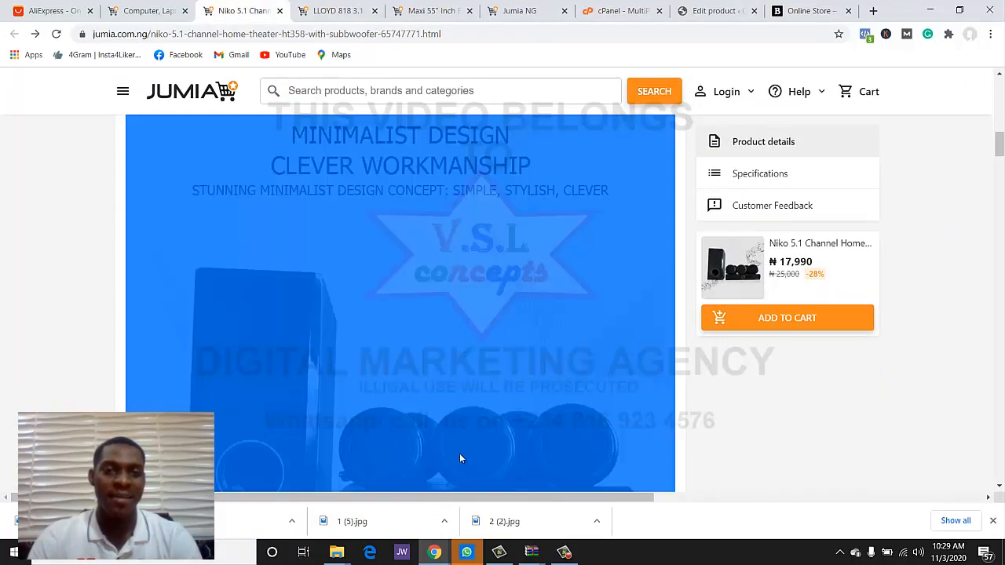
scroll(461, 459, down, 20)
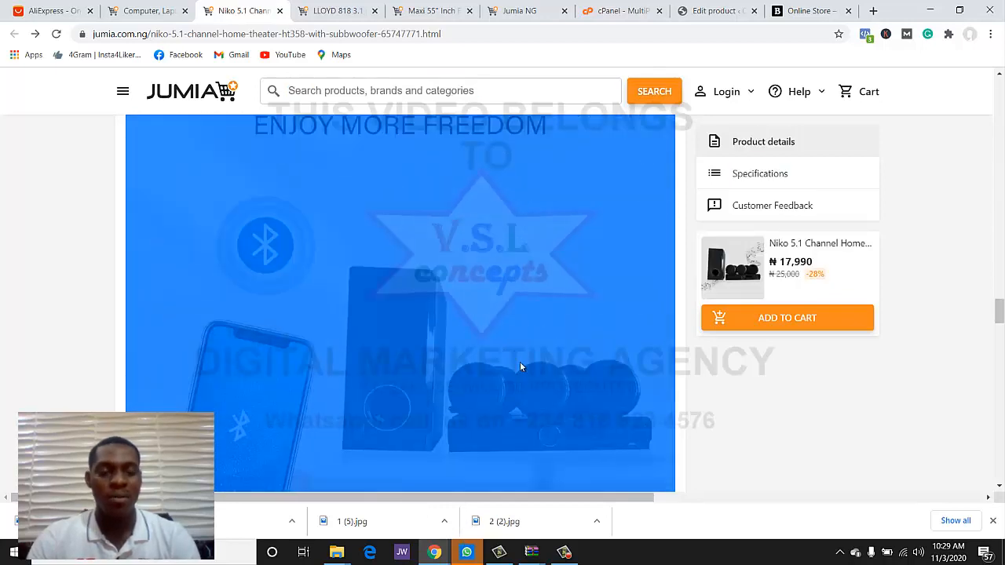
- Paste the Jumia Niko HT358 description and images over the placeholder product description
click(678, 14)
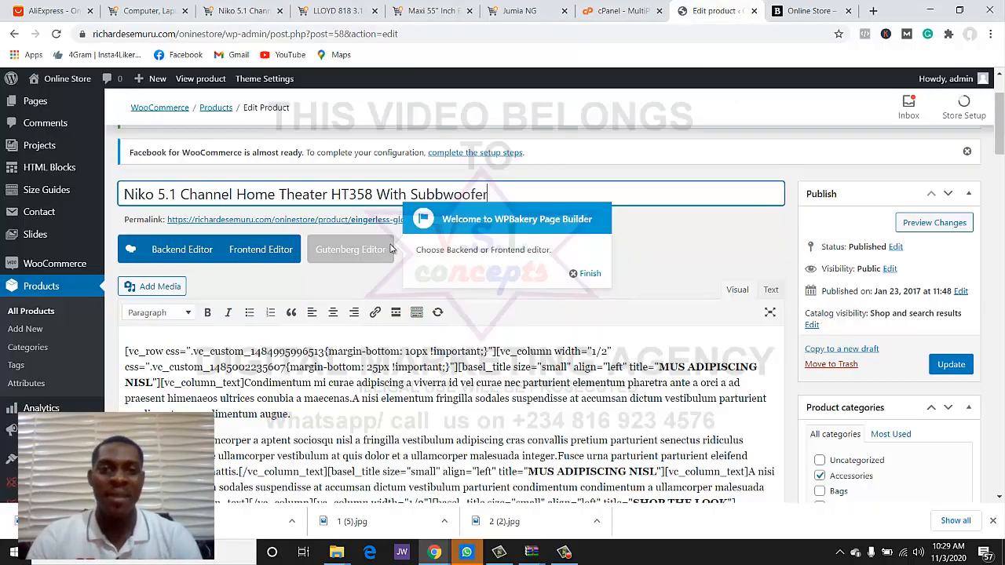
key(ctrl+a)
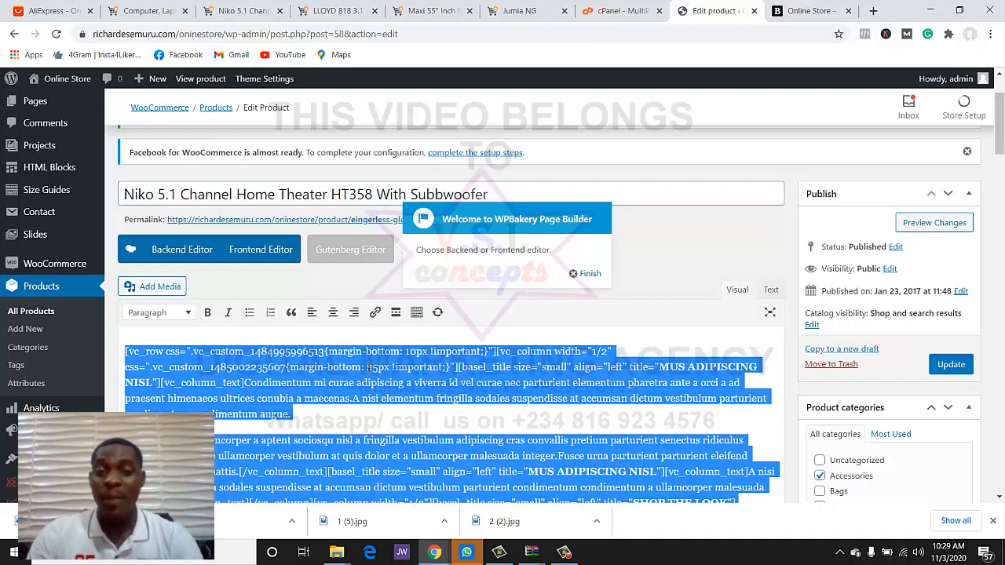
key(ctrl+v)
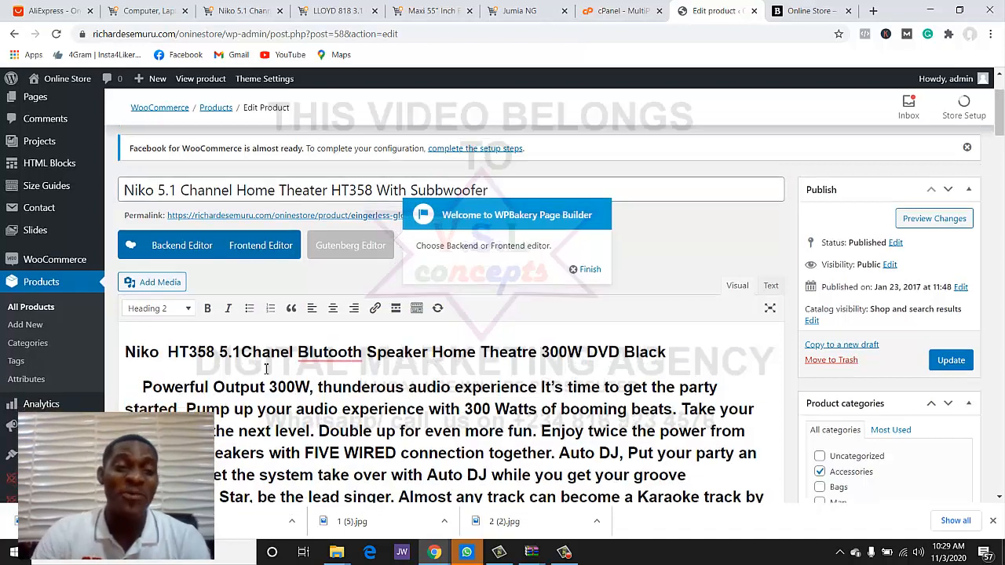
scroll(176, 310, down, 1)
click(123, 292)
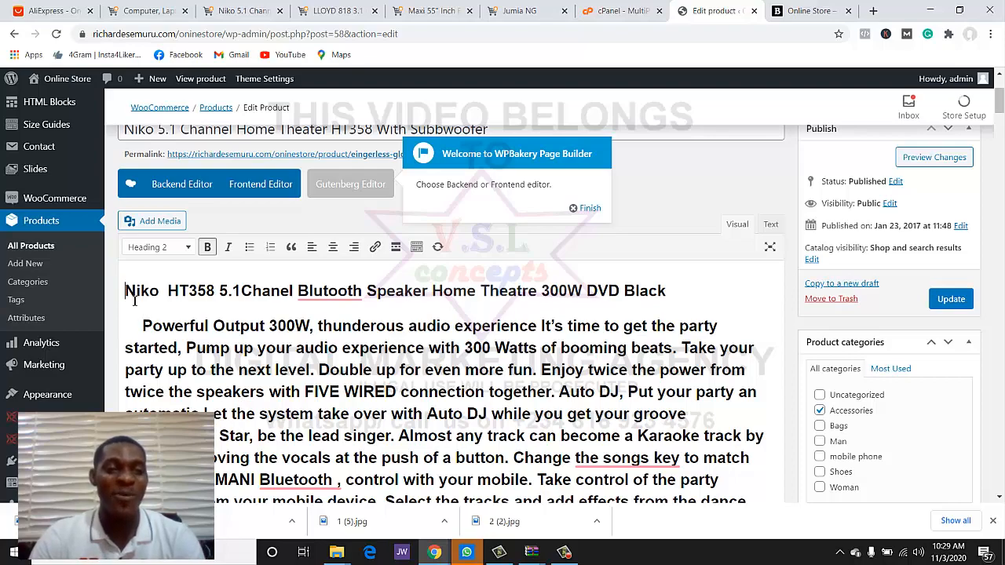
drag(142, 310, 322, 364)
- Replace the old short description with the pasted Niko speaker text
scroll(322, 363, down, 20)
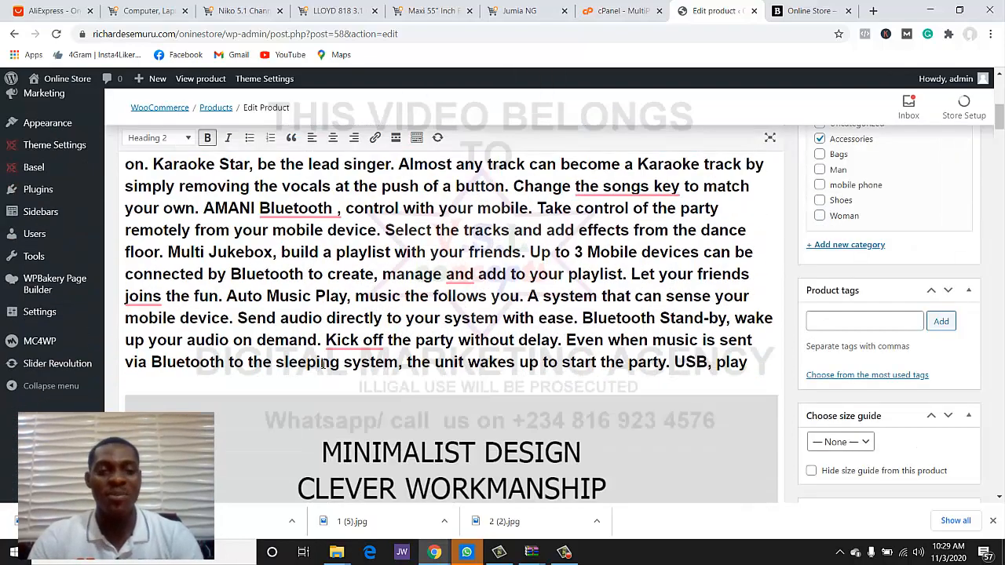
scroll(322, 364, down, 15)
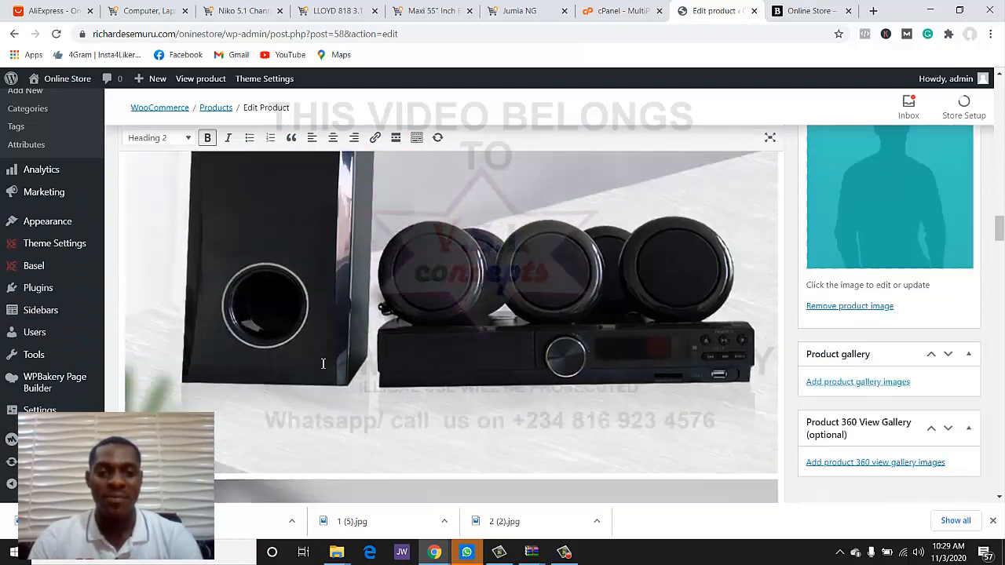
scroll(322, 364, down, 10)
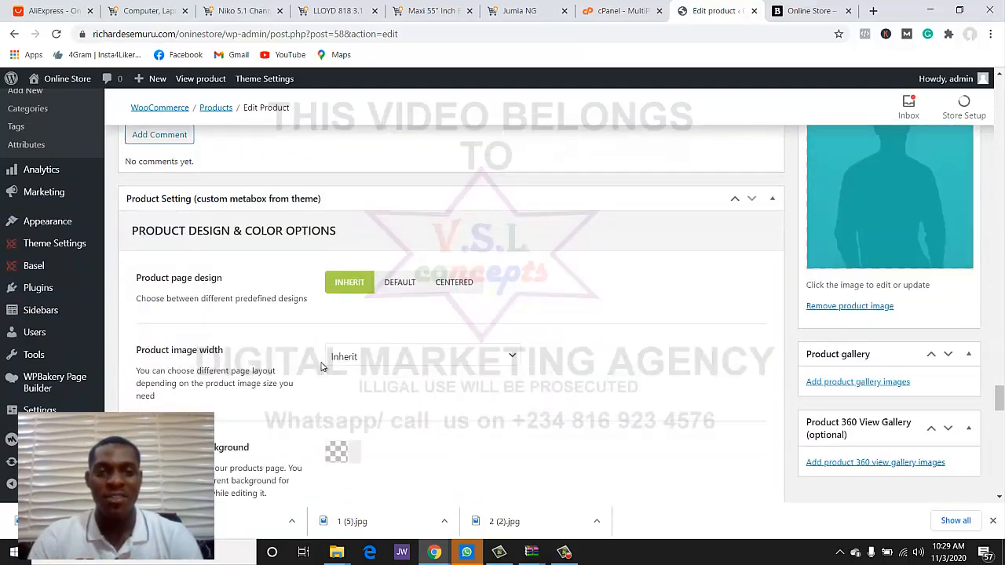
scroll(321, 353, up, 5)
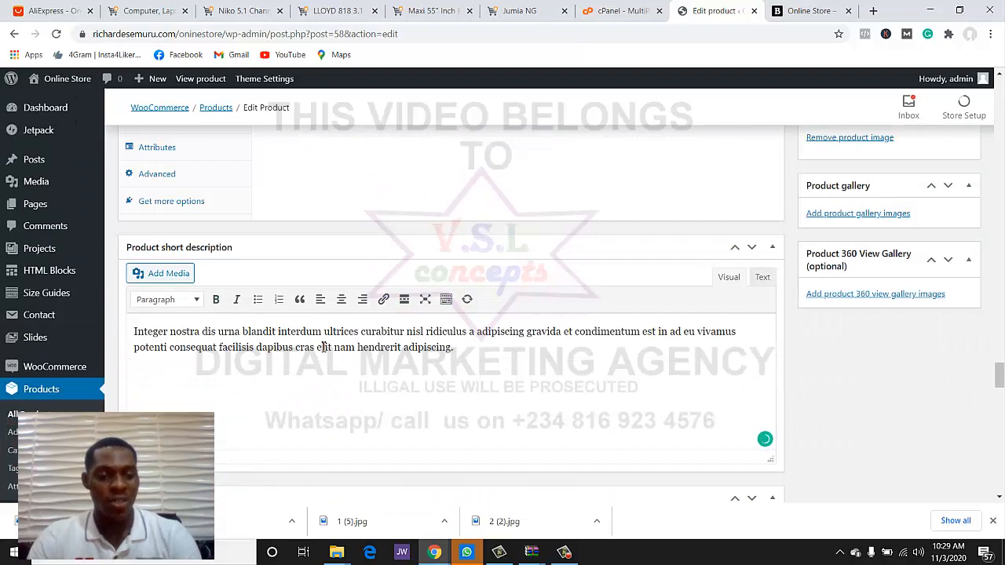
key(ctrl+a)
text(Niko HT358 5.1Chanel Blutooth Speaker Home Theatre 300W DVD Black Powerful Output 300W, thunderous audio experience It's time to get the party started, Pump up your audio experience with 300 Watts of booming beats. Take your party to the next level.)
- Keep the regular price at 1000 and change the sale price from 340 to 800
scroll(358, 361, up, 5)
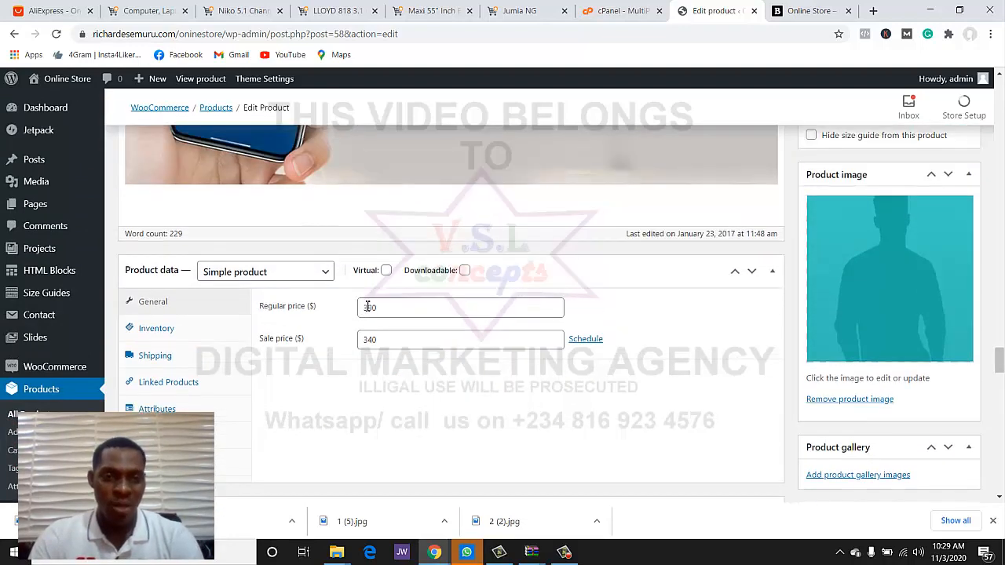
click(386, 310)
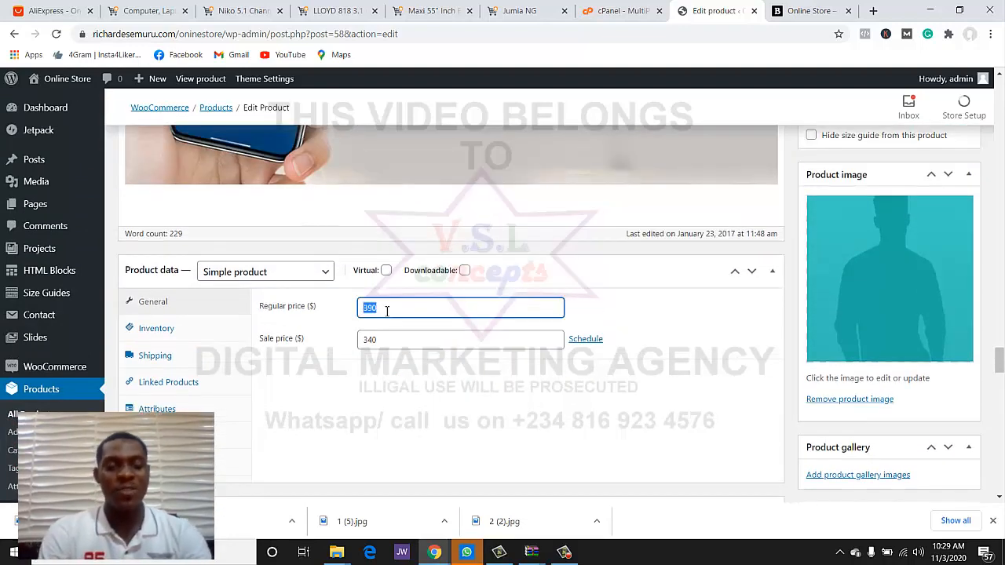
text(1000)
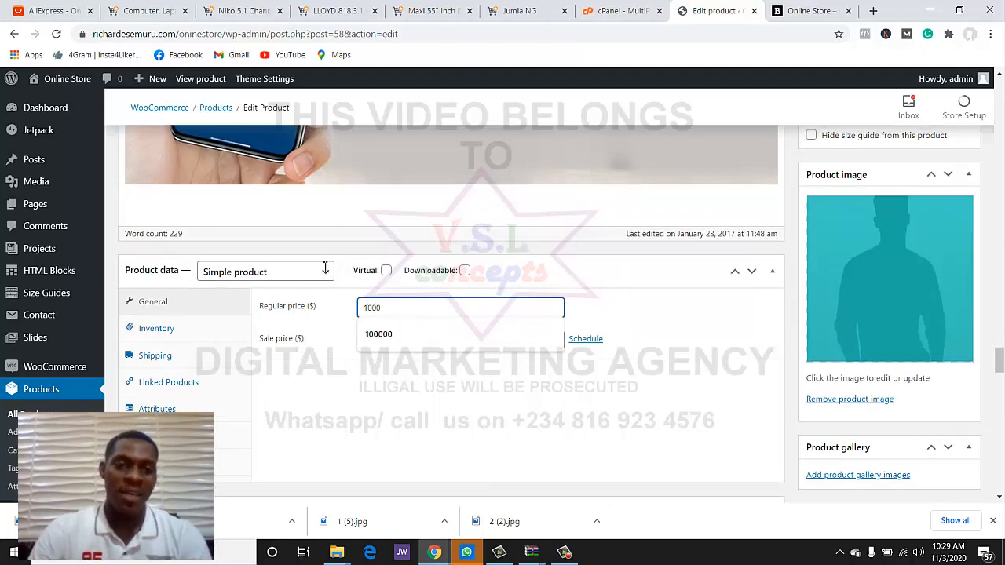
click(378, 338)
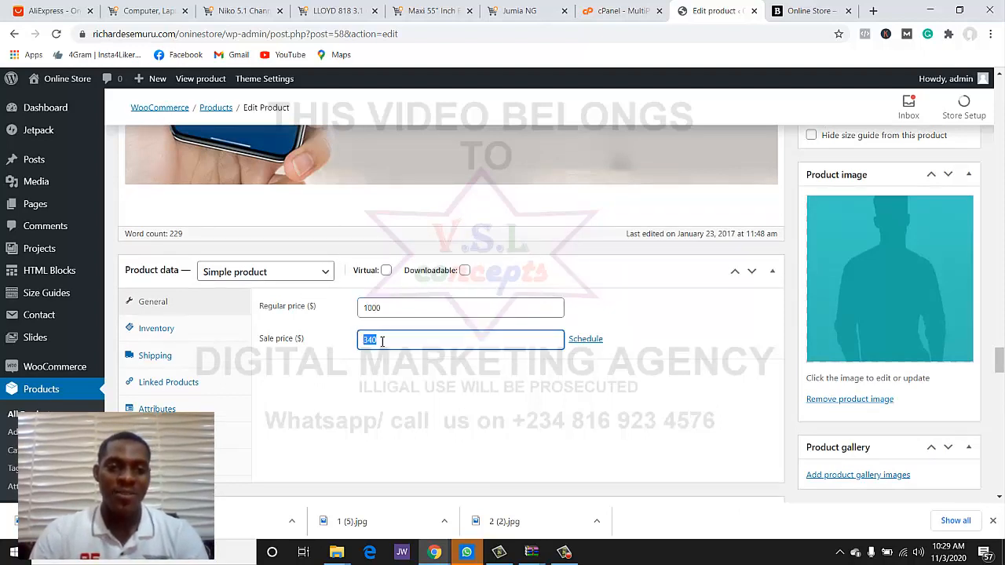
text(80)
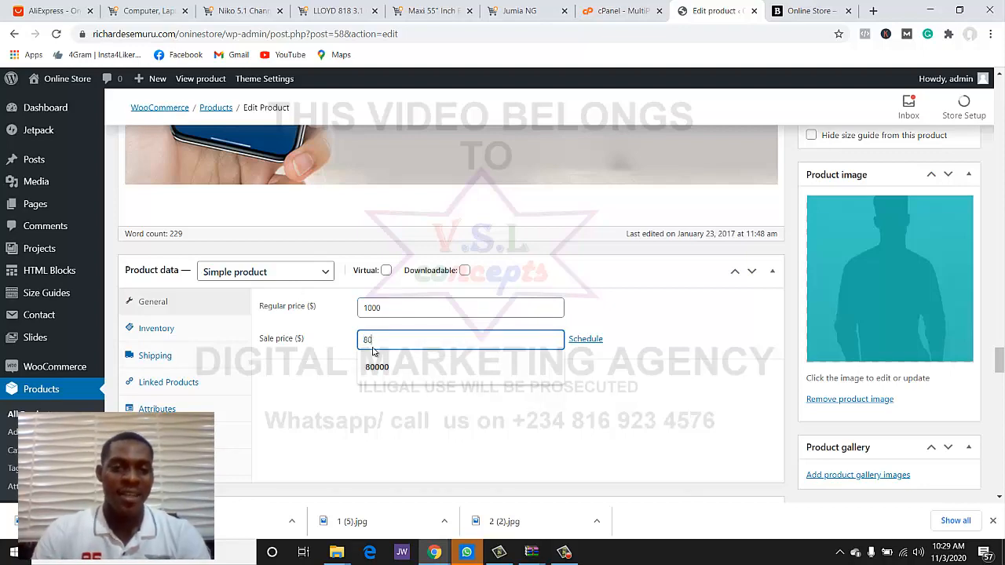
text(0)
click(328, 385)
scroll(558, 401, down, 1)
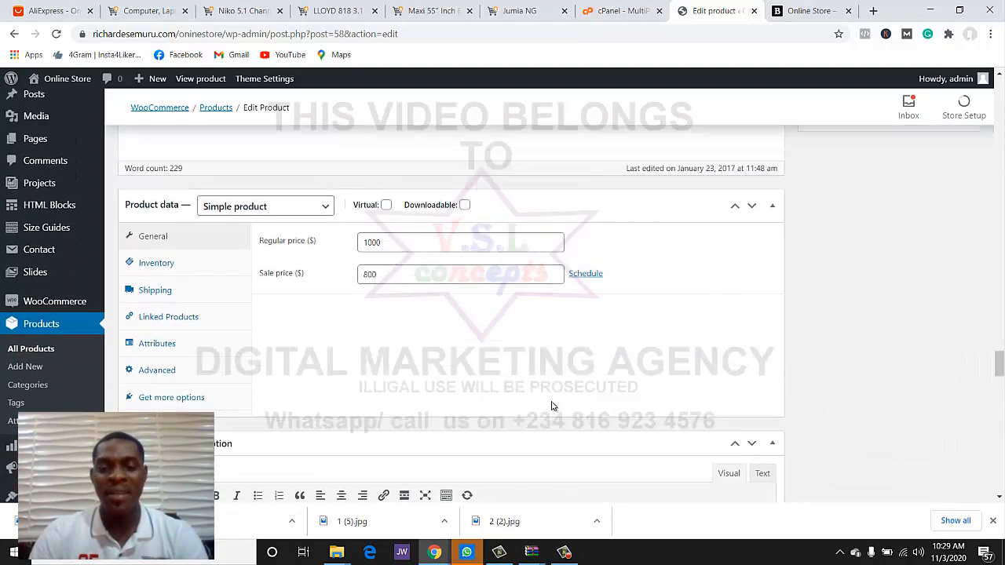
scroll(818, 356, up, 4)
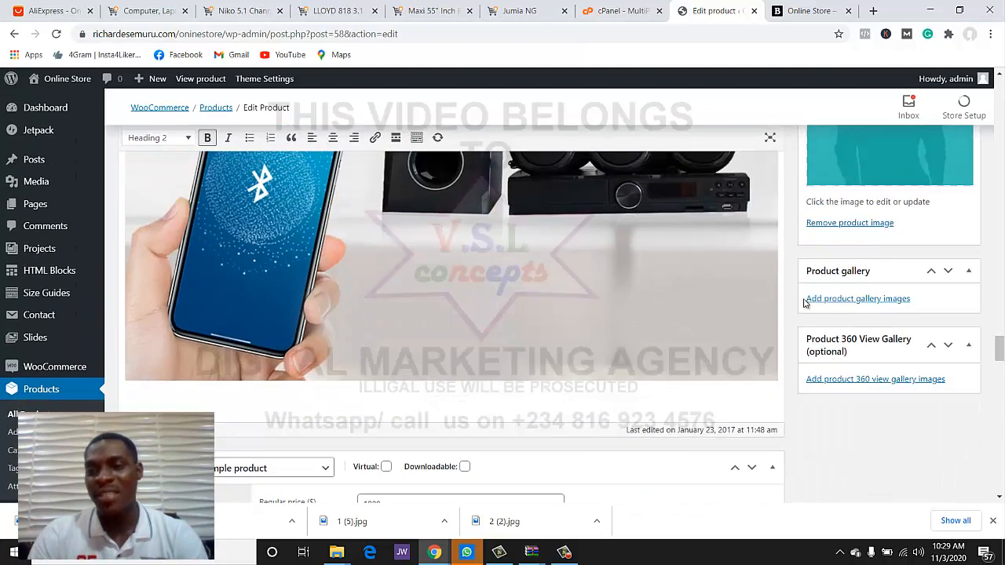
scroll(870, 222, up, 1)
- Upload the home theater photo 1 (3) and set it as the Niko product's main image
click(874, 207)
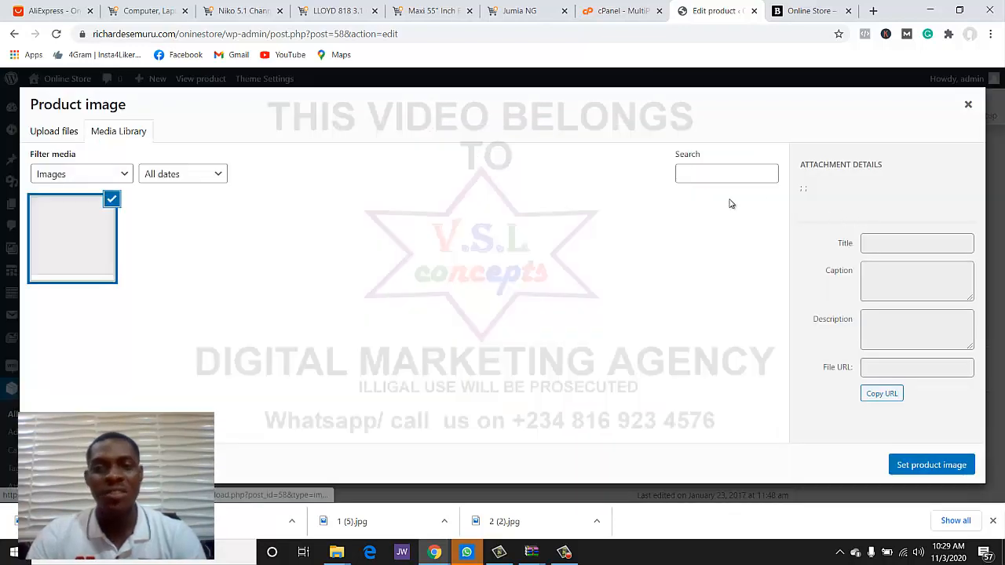
click(63, 134)
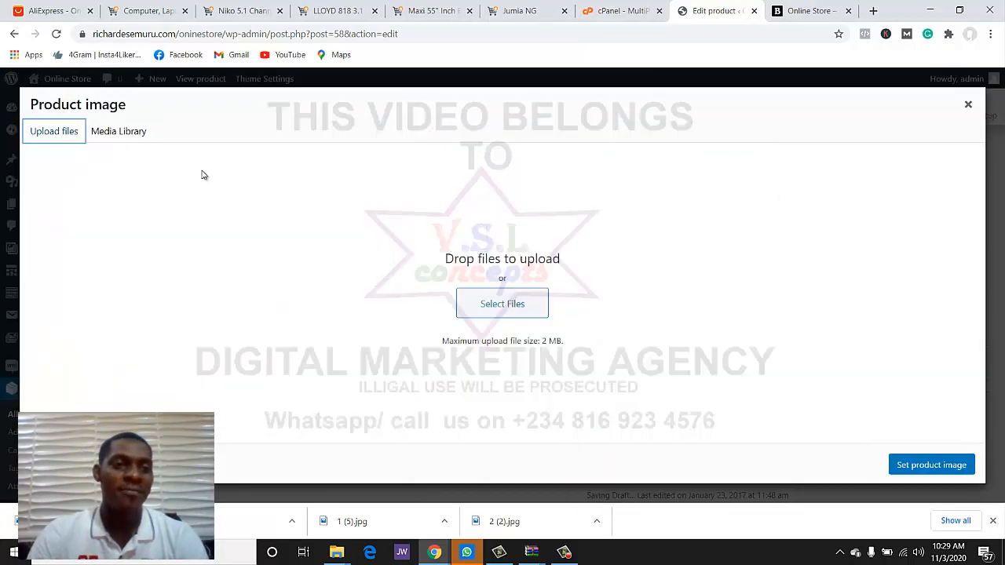
click(494, 314)
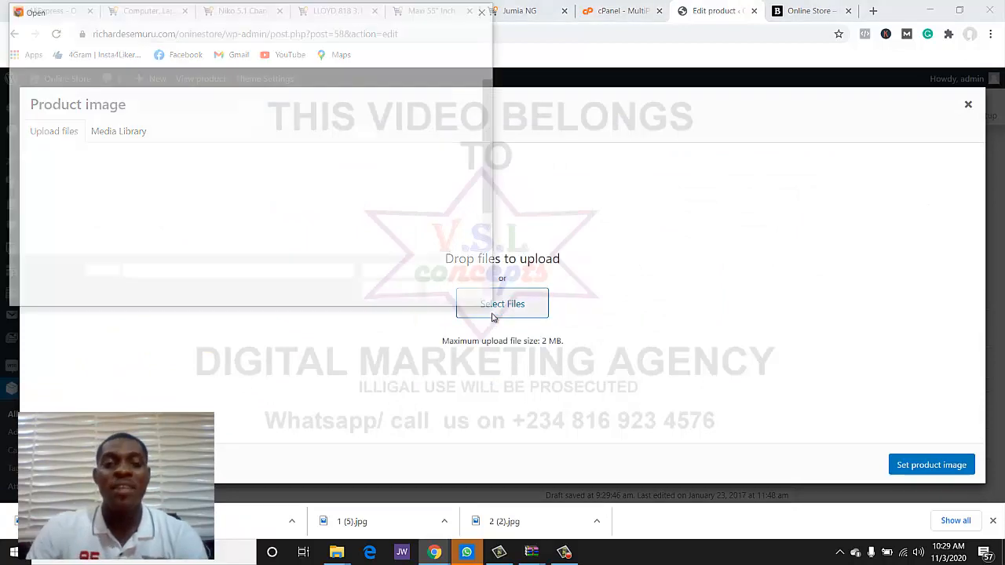
click(301, 110)
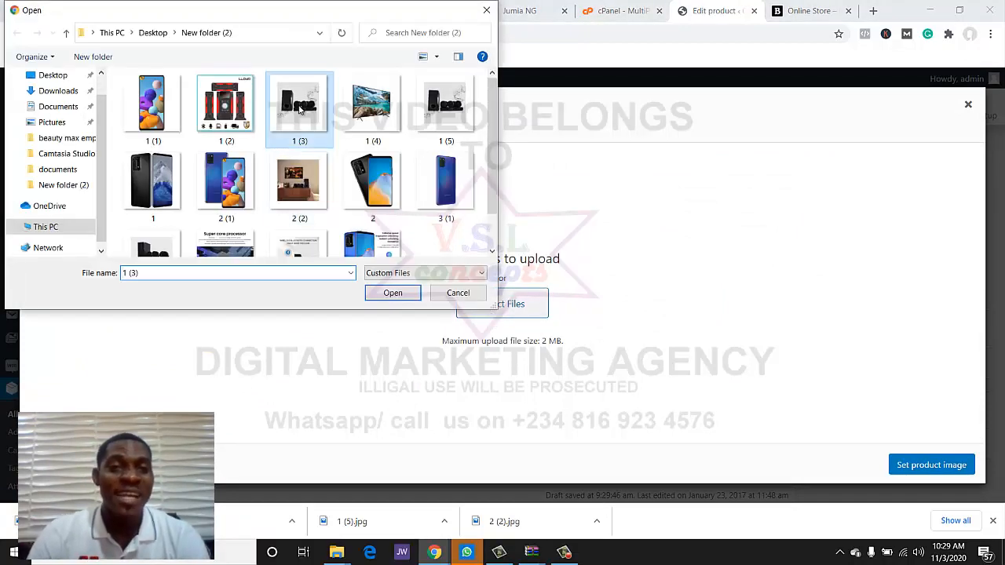
click(400, 292)
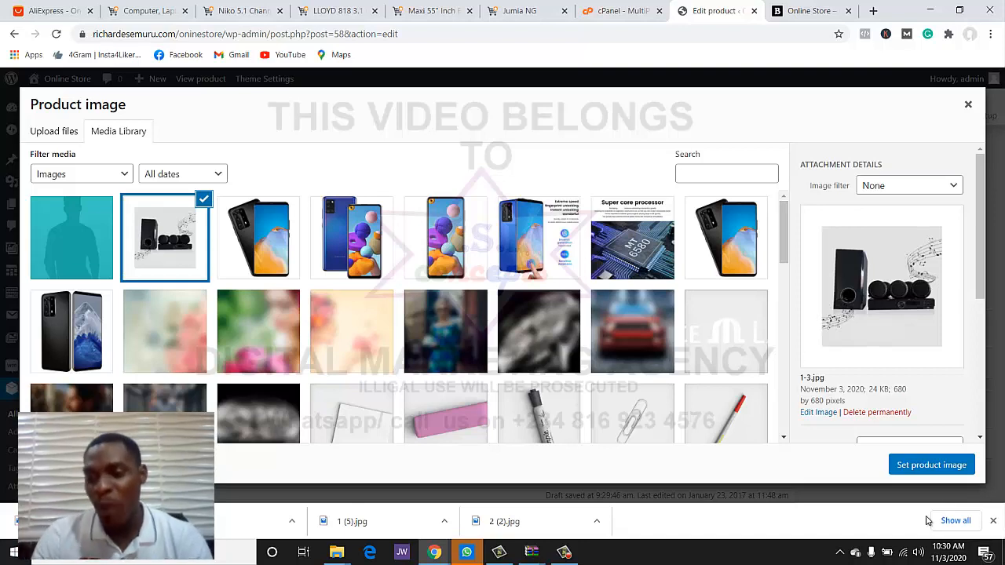
click(931, 467)
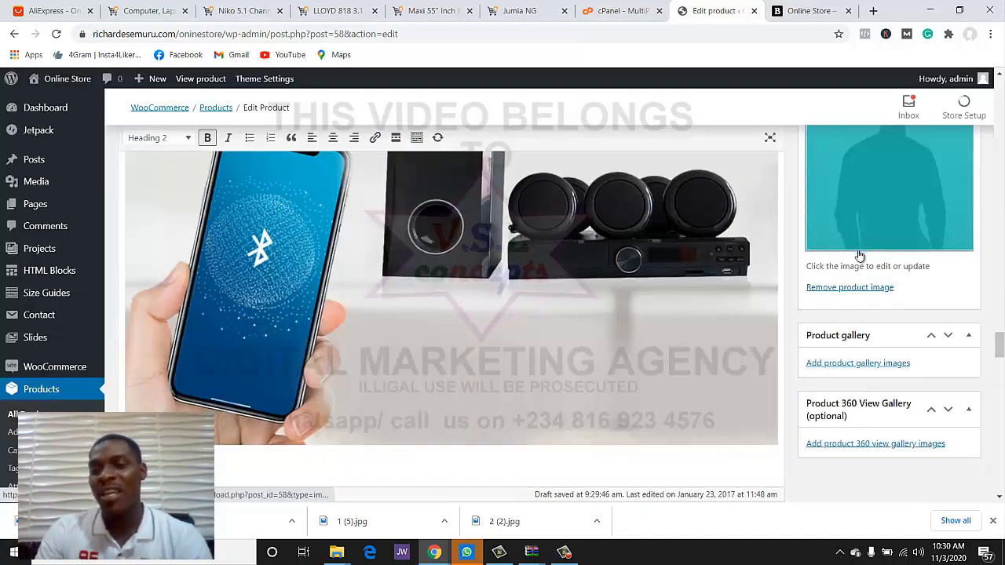
scroll(848, 310, down, 1)
scroll(859, 317, down, 1)
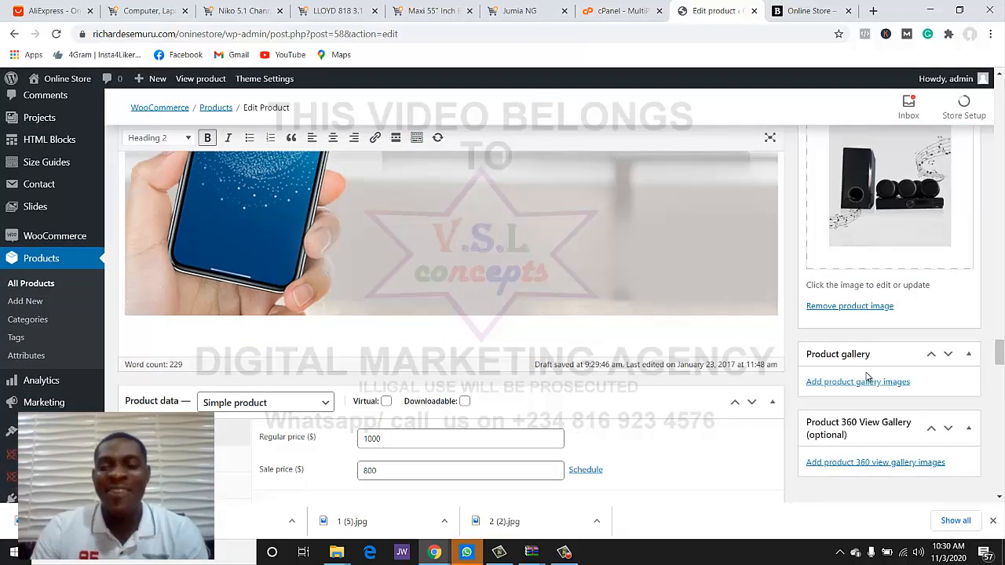
- Upload photos 1 (3), 2 (2), 1 (5) and 3 (2) and add them to the product gallery
click(859, 382)
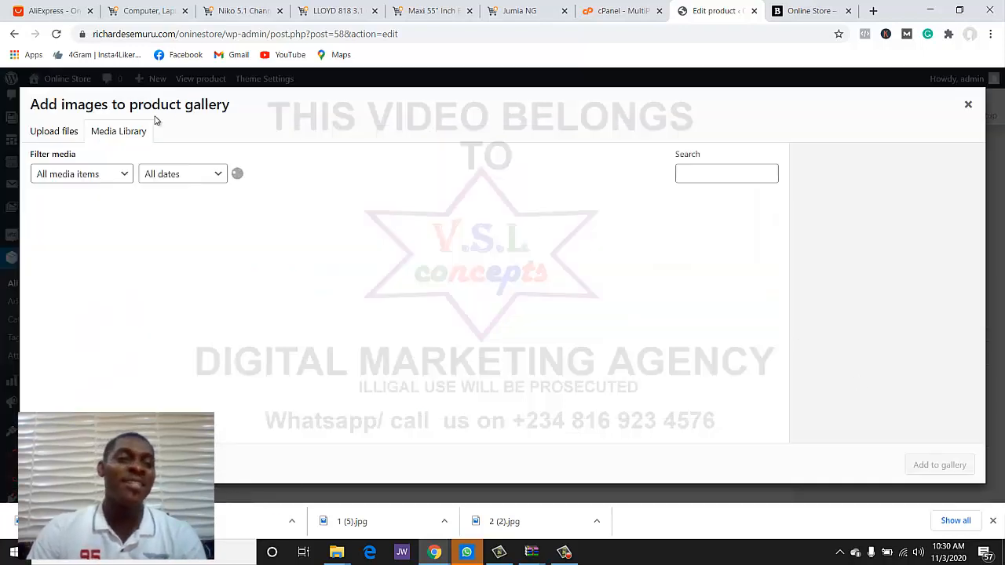
click(72, 136)
click(475, 303)
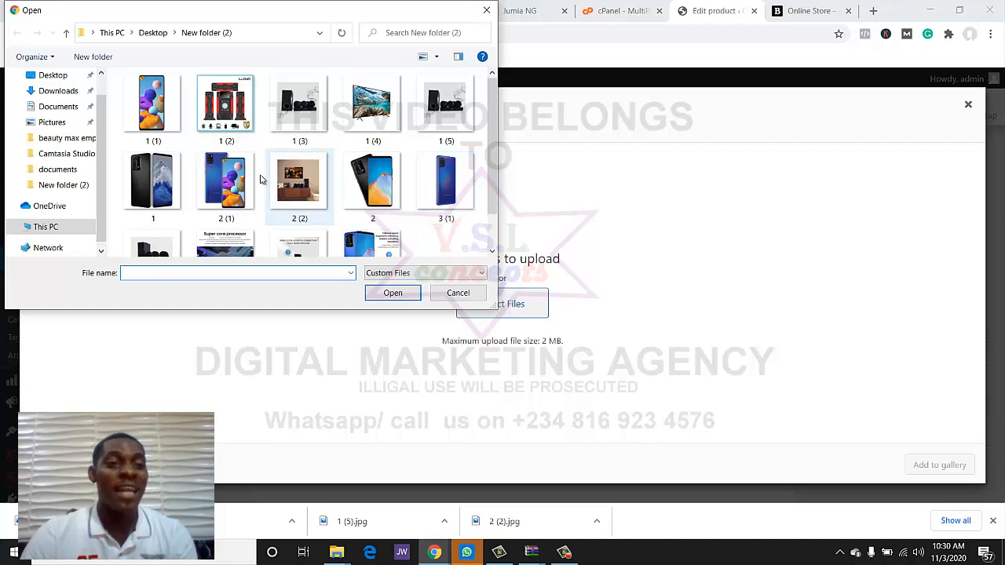
click(282, 110)
ctrl+click(303, 171)
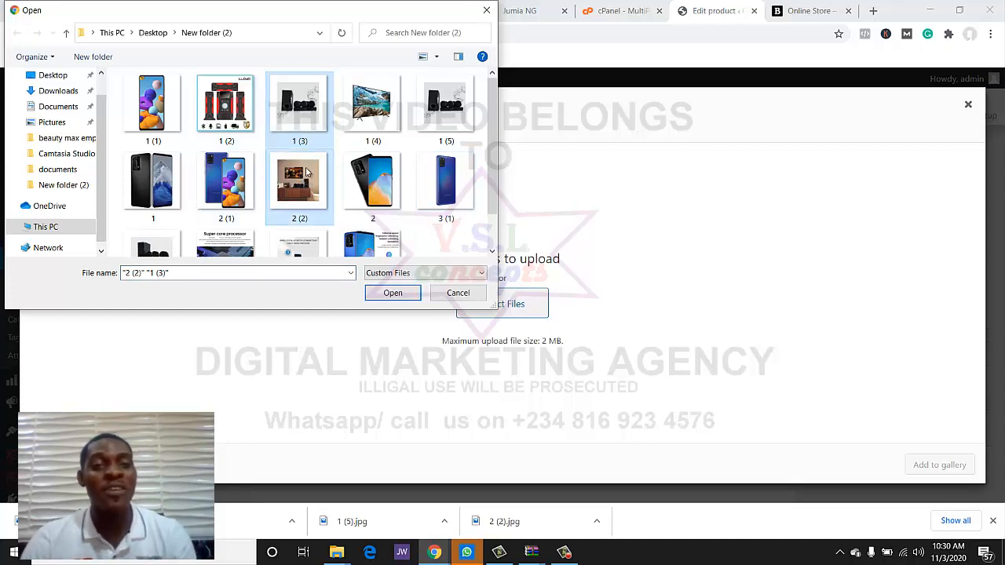
ctrl+click(444, 114)
scroll(493, 128, down, 1)
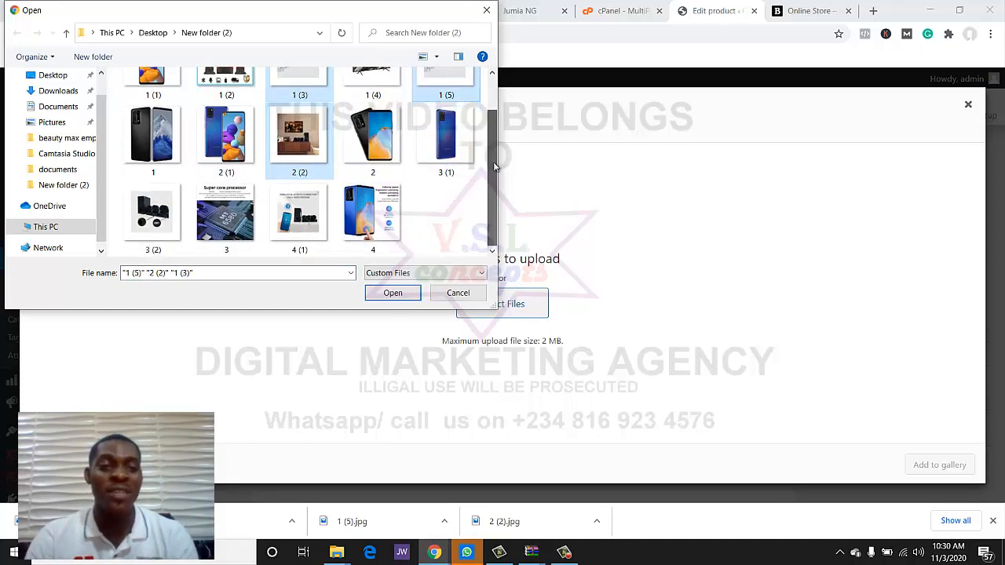
ctrl+click(153, 228)
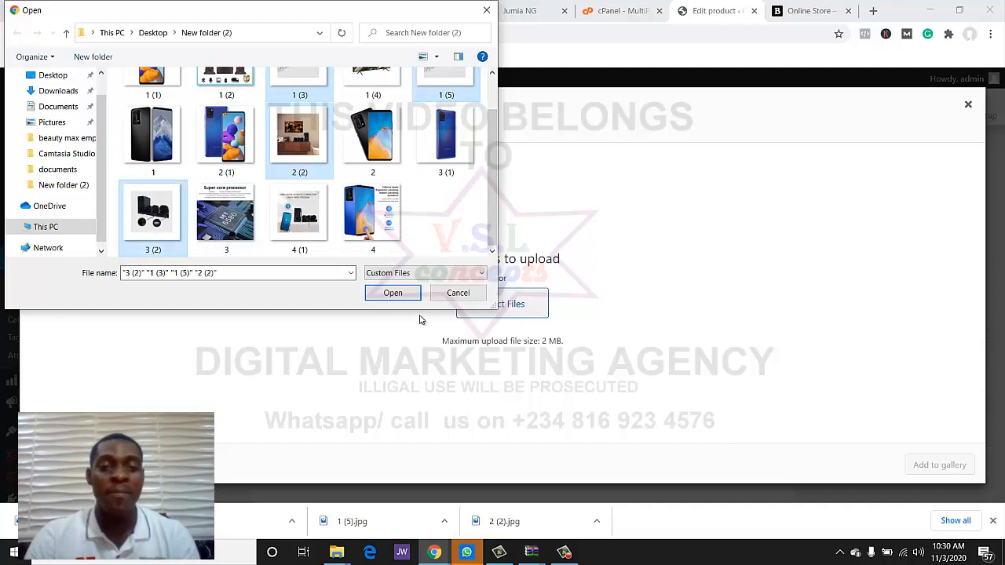
click(393, 296)
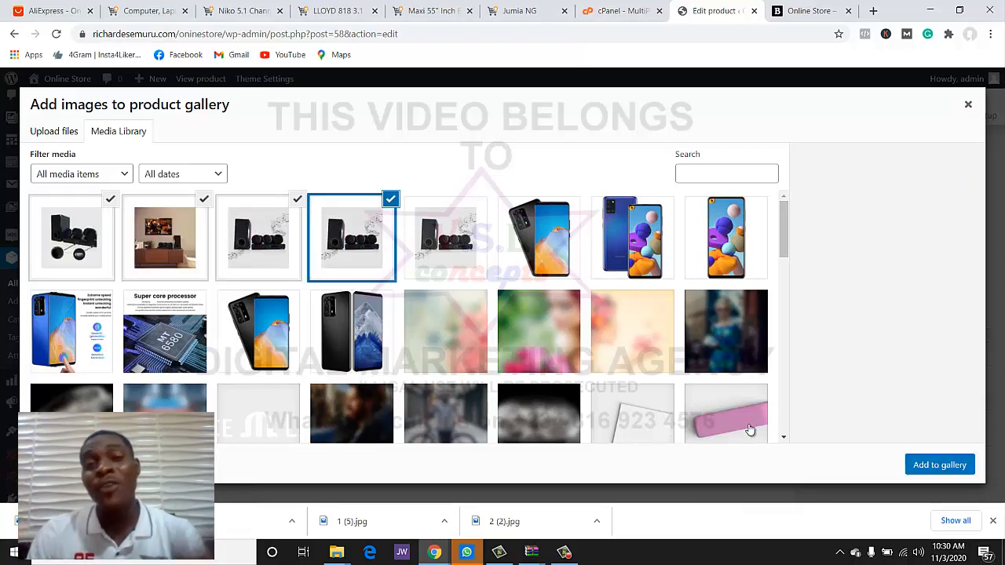
click(941, 465)
scroll(694, 412, down, 2)
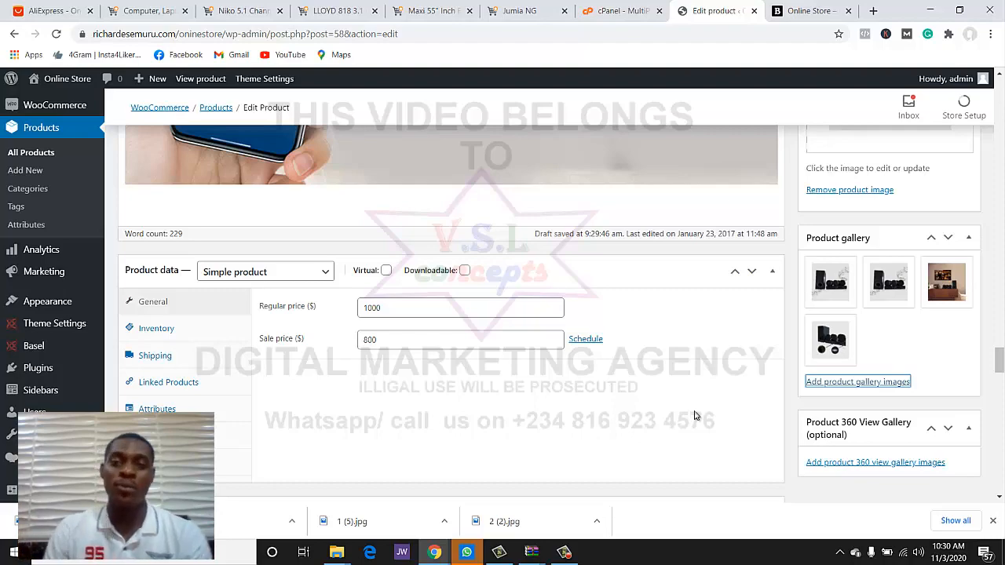
scroll(694, 415, up, 10)
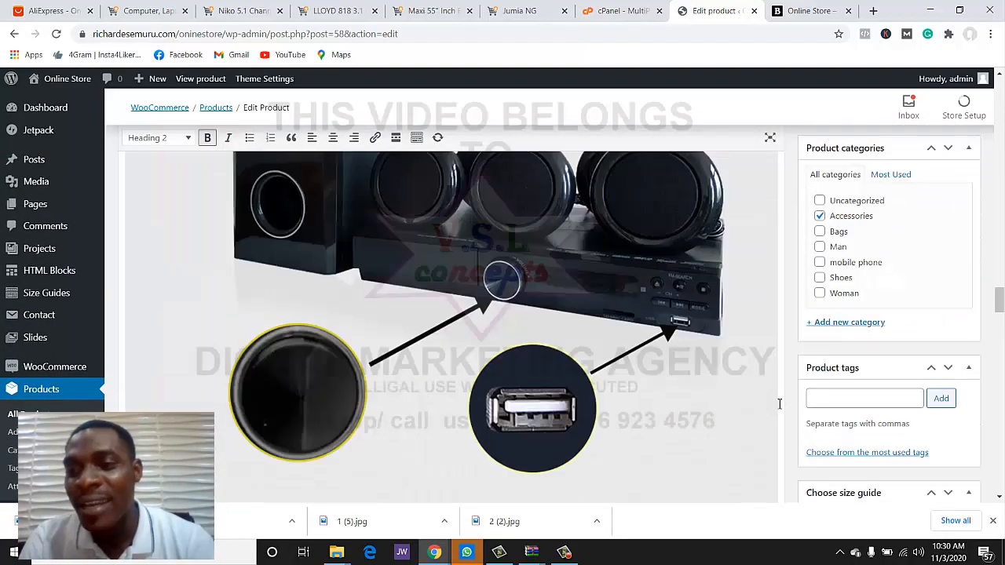
scroll(780, 404, up, 2)
- Update the product, then reload the storefront to confirm it lists at $800, down from $1,000
click(952, 288)
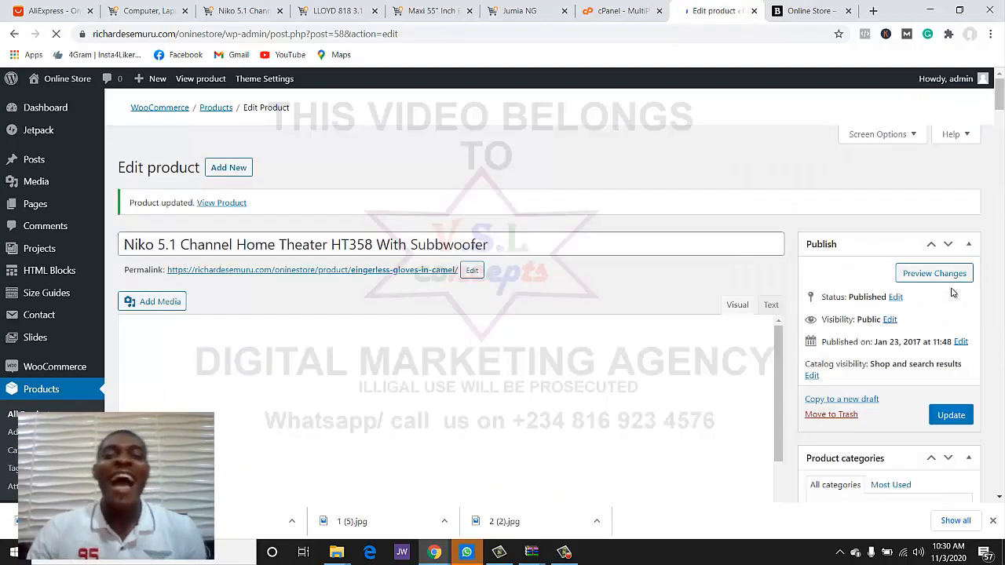
click(794, 14)
click(54, 35)
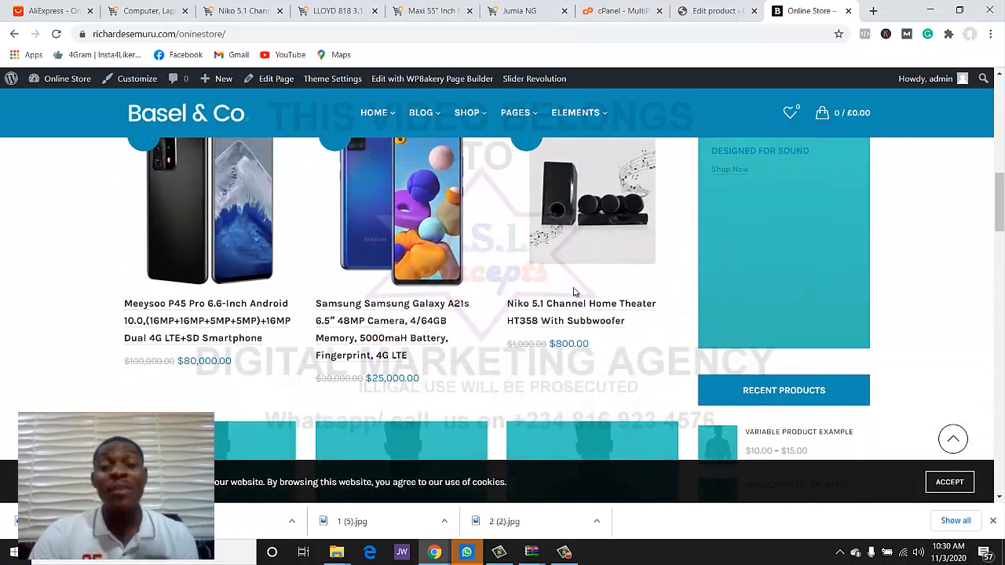
click(714, 10)
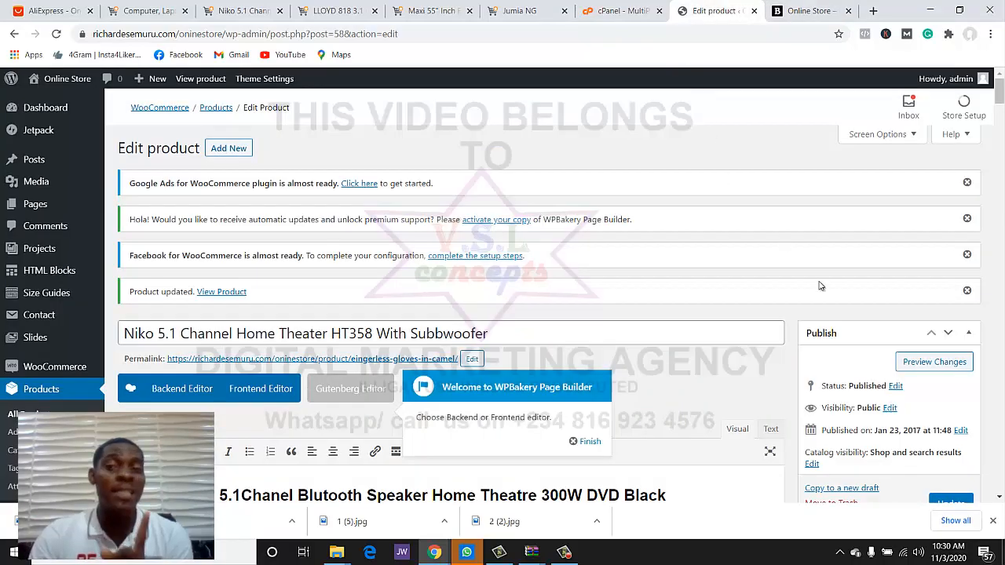
- Add a new product category named 'Home theater', correcting the misspelled 'thetre' to 'theater'
scroll(820, 290, down, 3)
scroll(830, 302, down, 3)
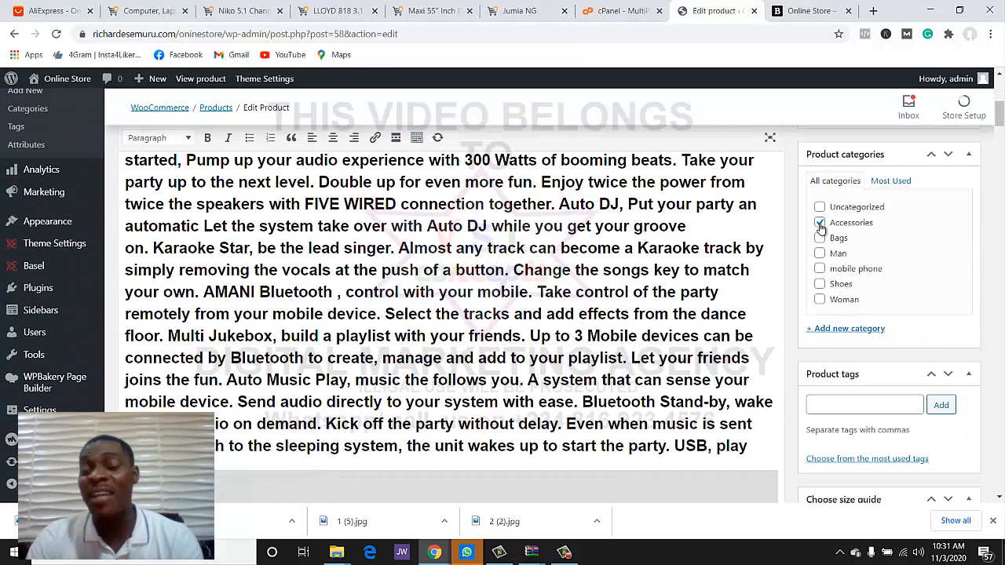
click(852, 328)
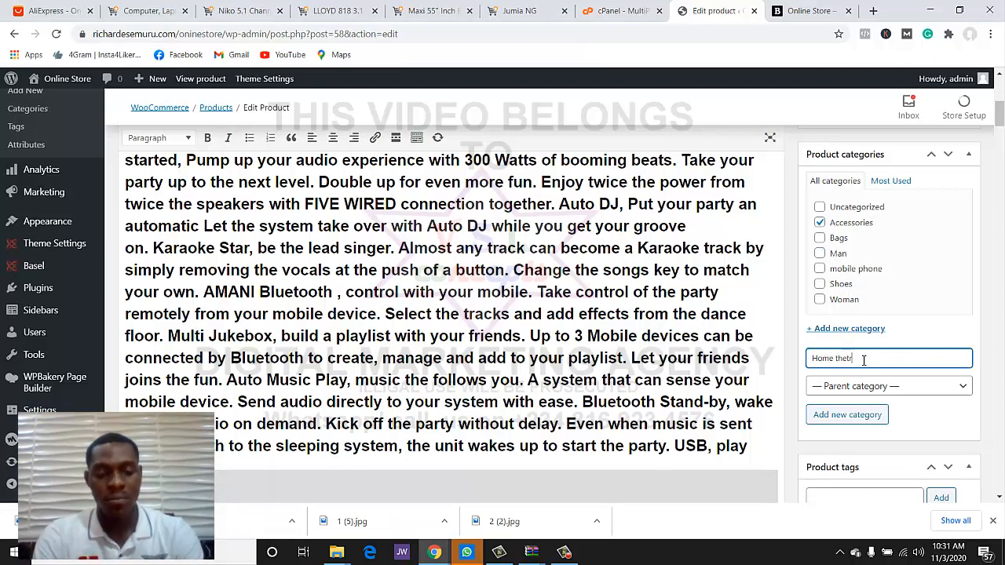
double_click(846, 358)
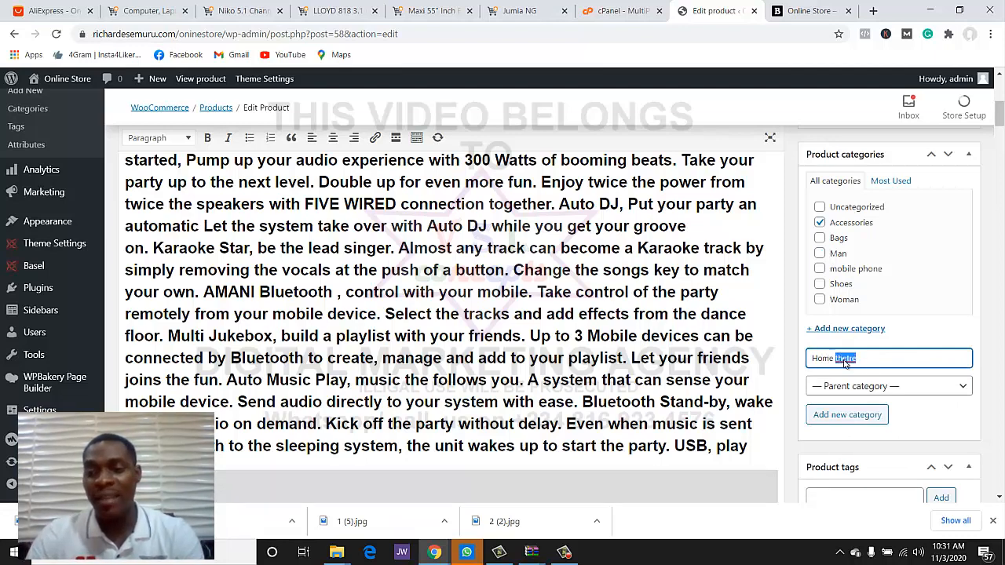
right_click(846, 358)
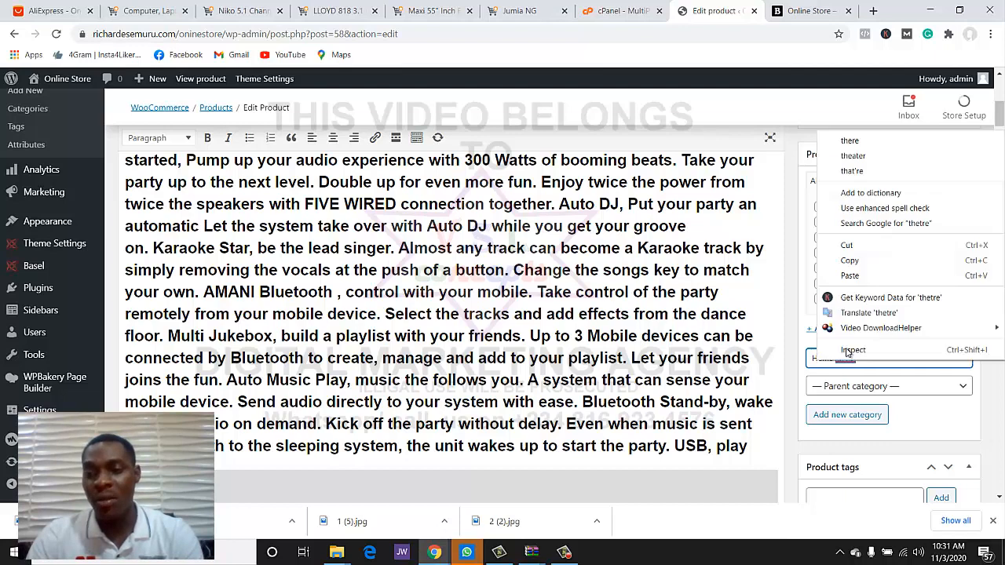
click(846, 156)
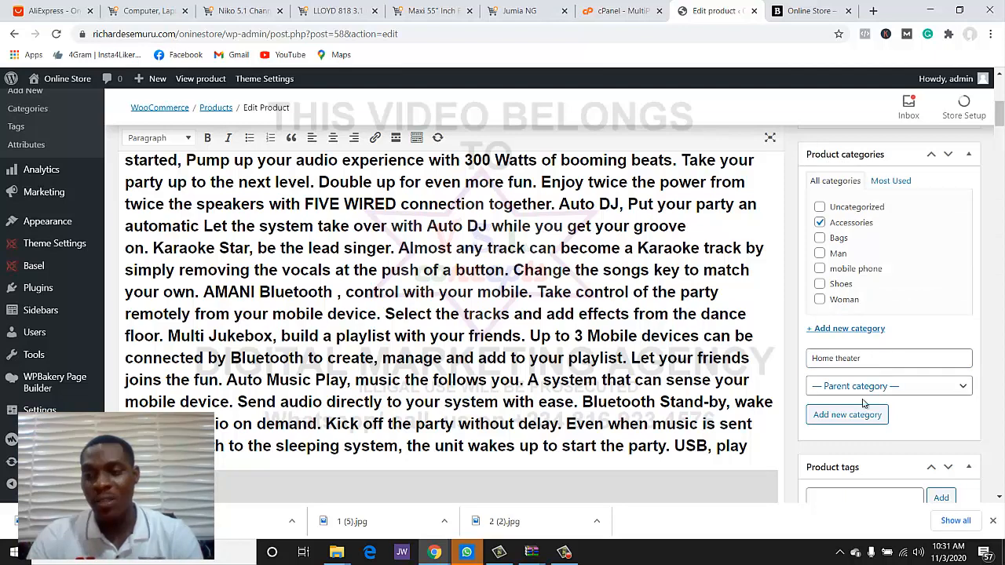
click(858, 418)
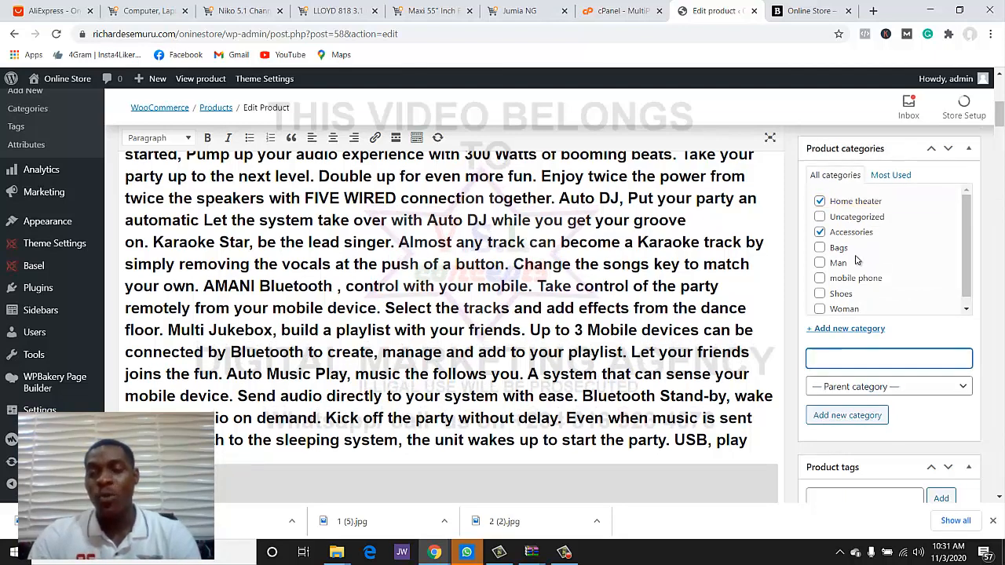
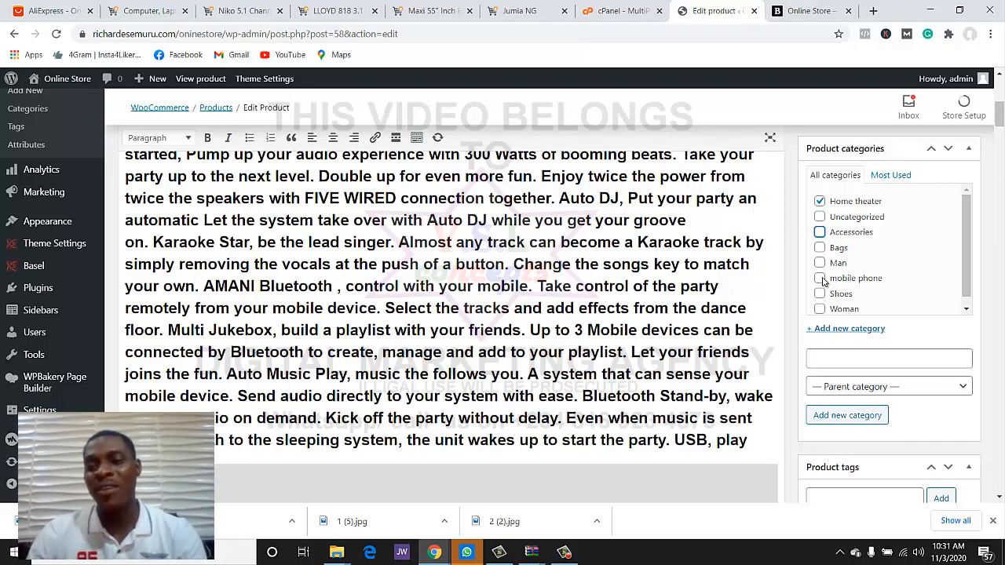
- Close the finished Niko listing and select the LLOYD 818 speaker title on Jumia
scroll(930, 292, up, 3)
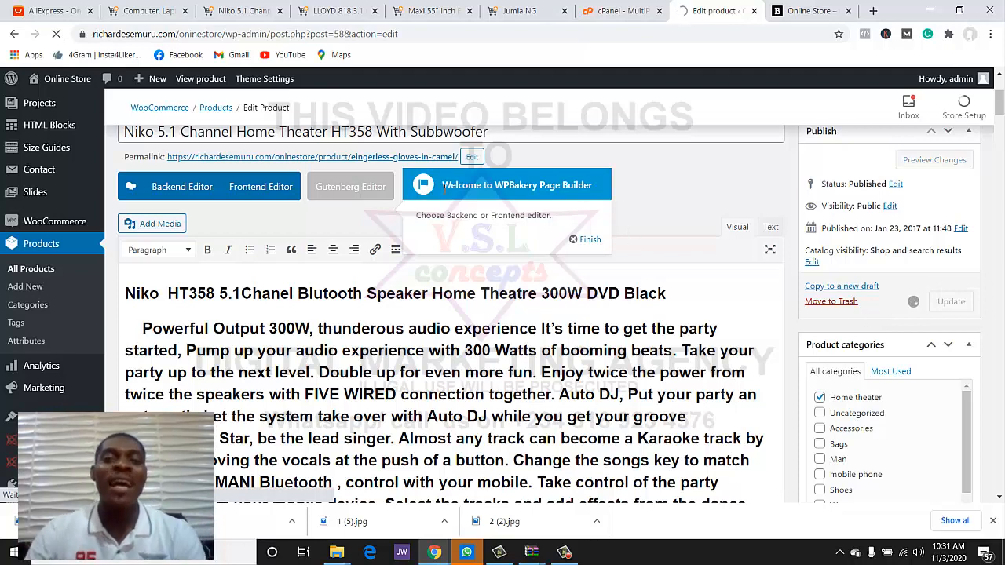
click(269, 14)
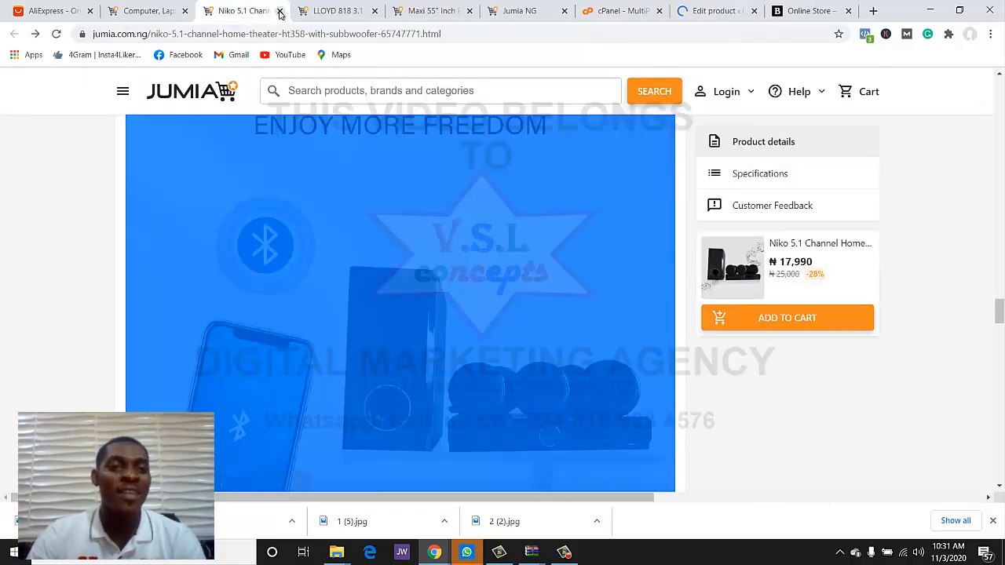
key(ctrl+w)
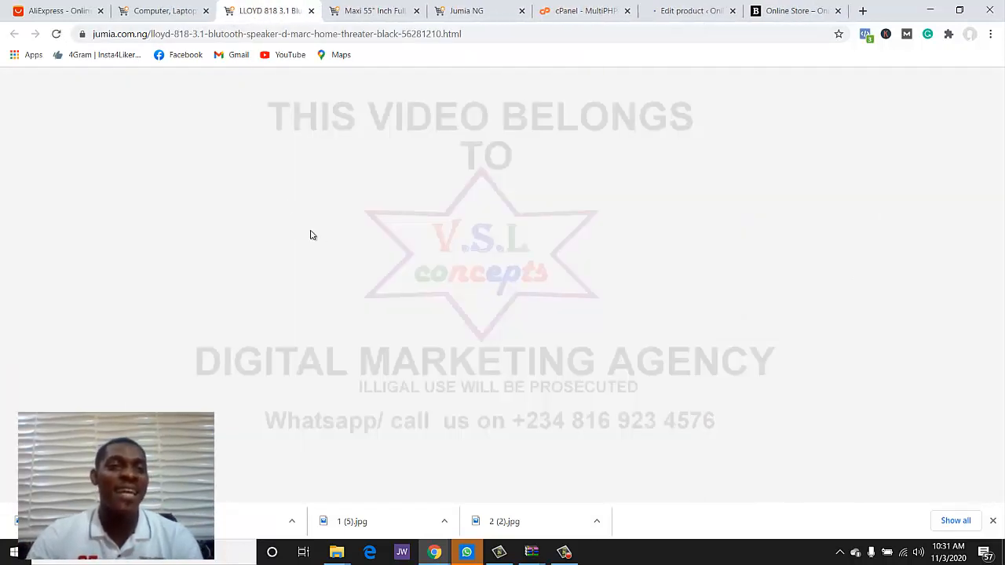
scroll(352, 280, down, 2)
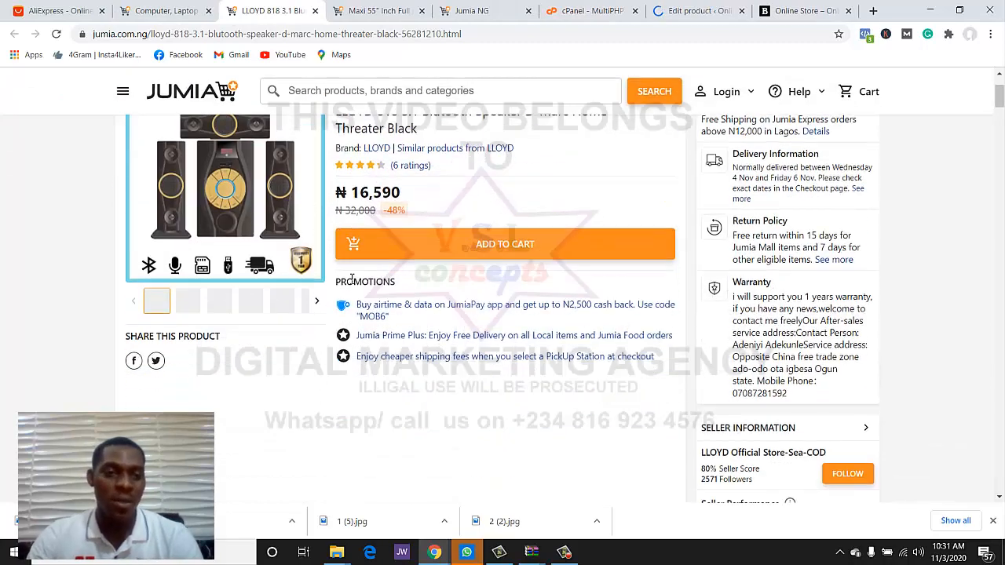
scroll(353, 280, up, 2)
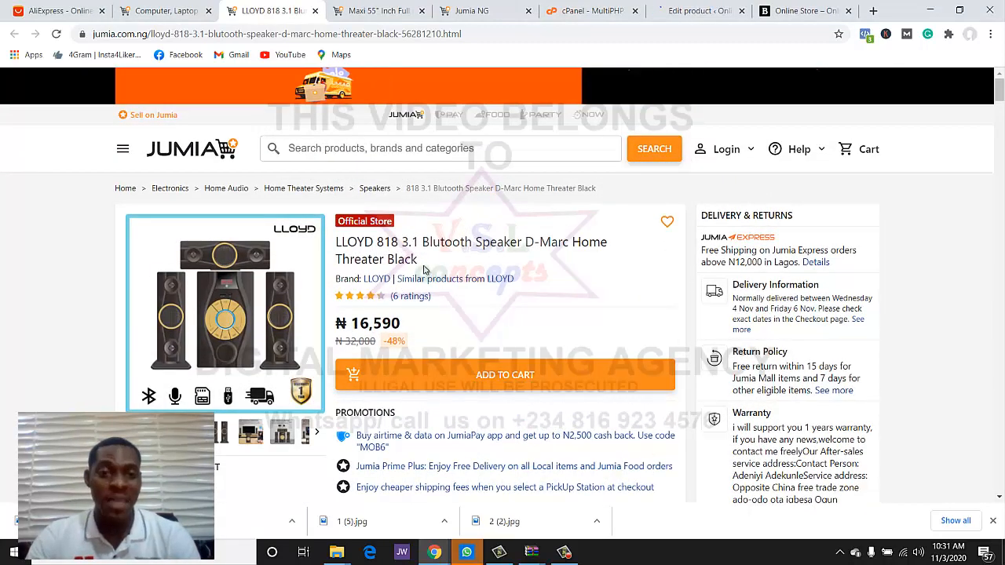
drag(418, 259, 329, 243)
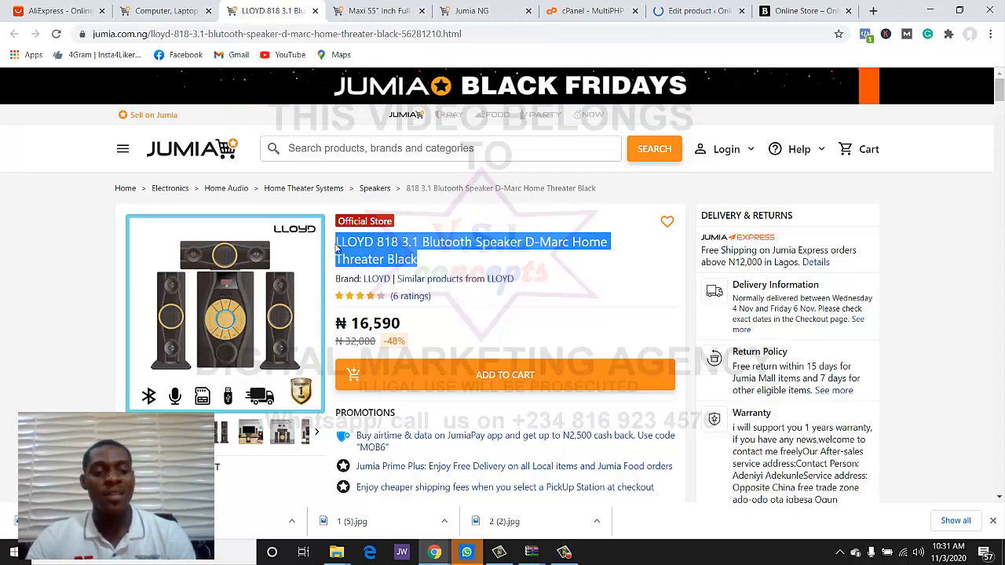
- Save three LLOYD 818 photos from the Jumia gallery: main speaker, second photo and two-speaker shot
click(243, 284)
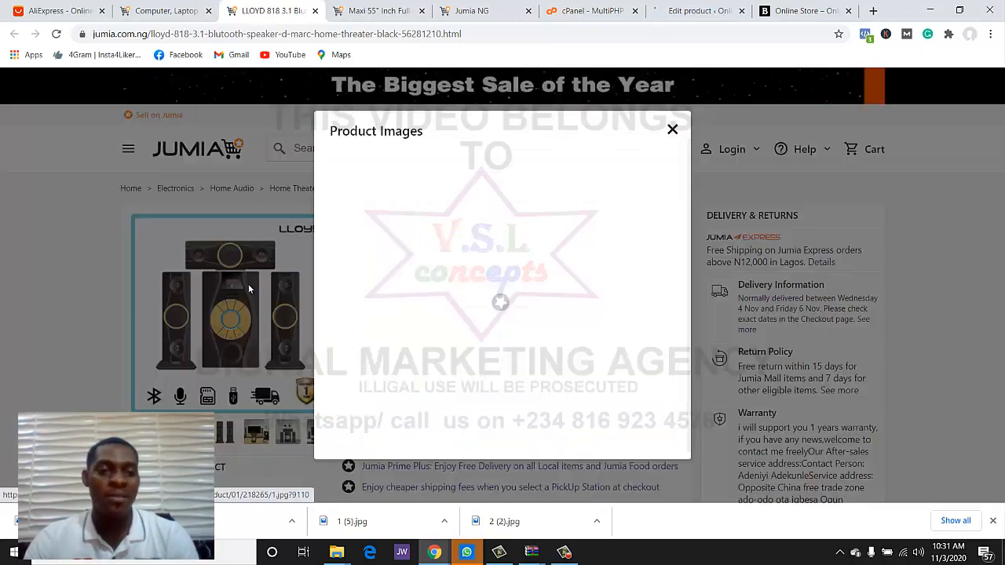
right_click(403, 288)
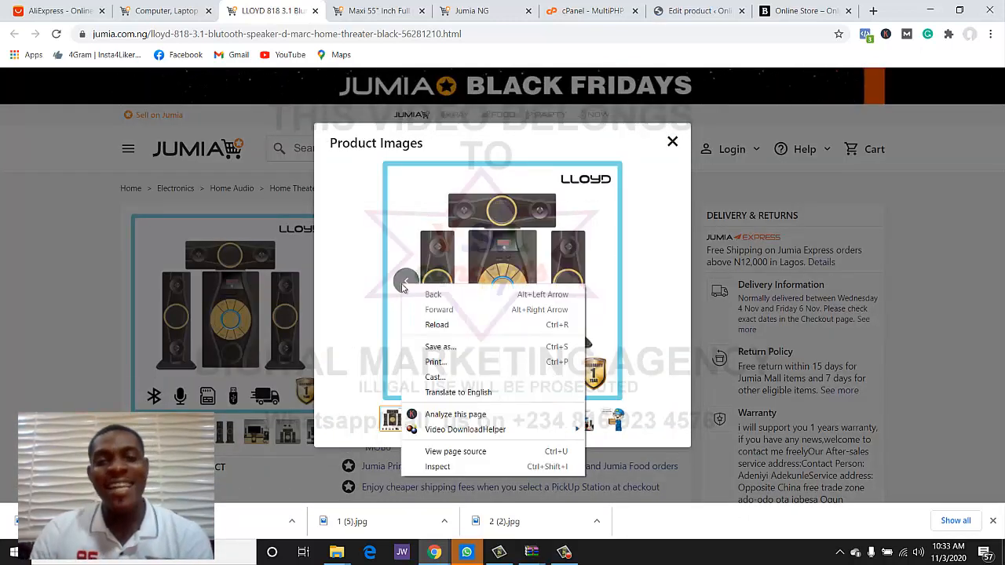
click(460, 256)
right_click(517, 269)
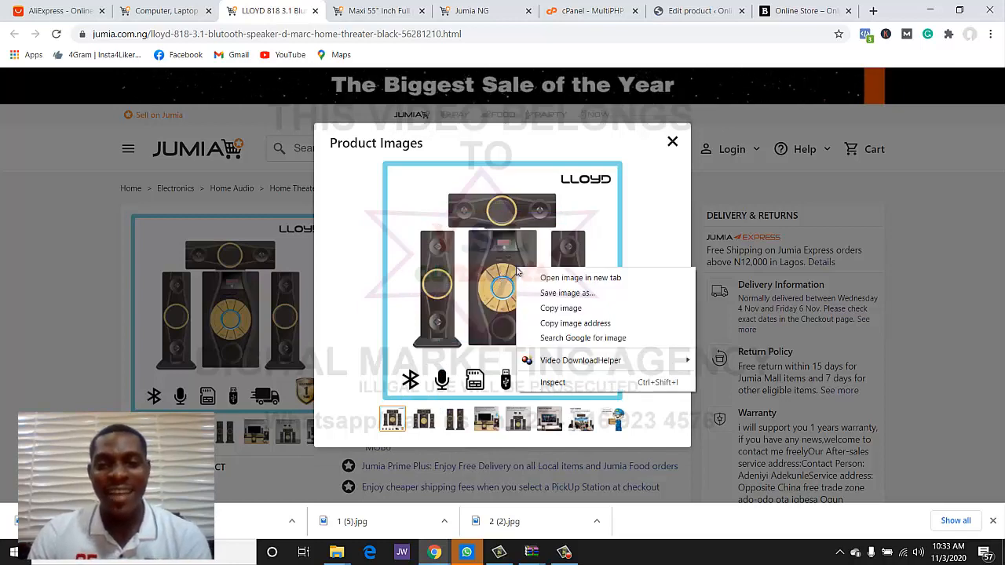
click(528, 307)
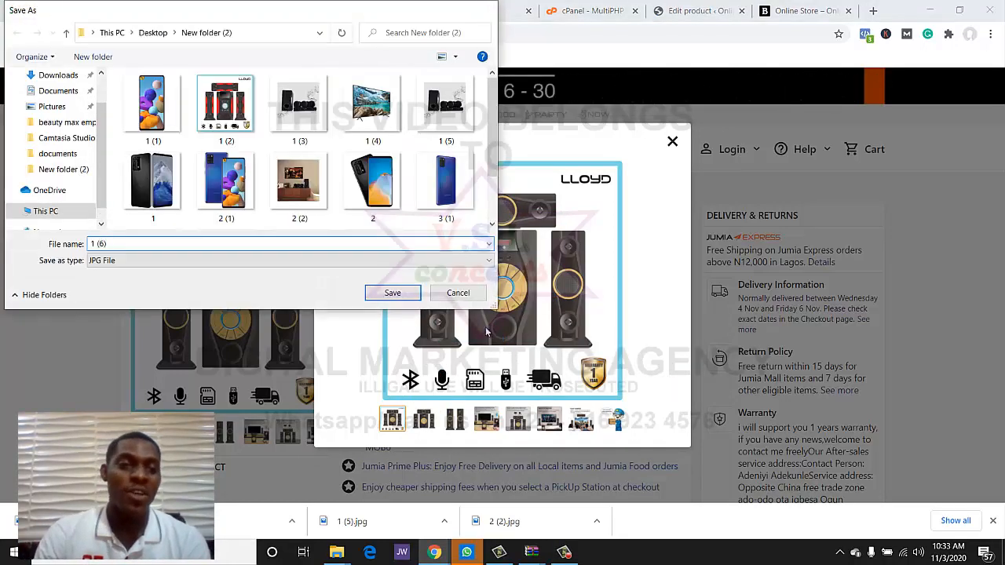
key(Return)
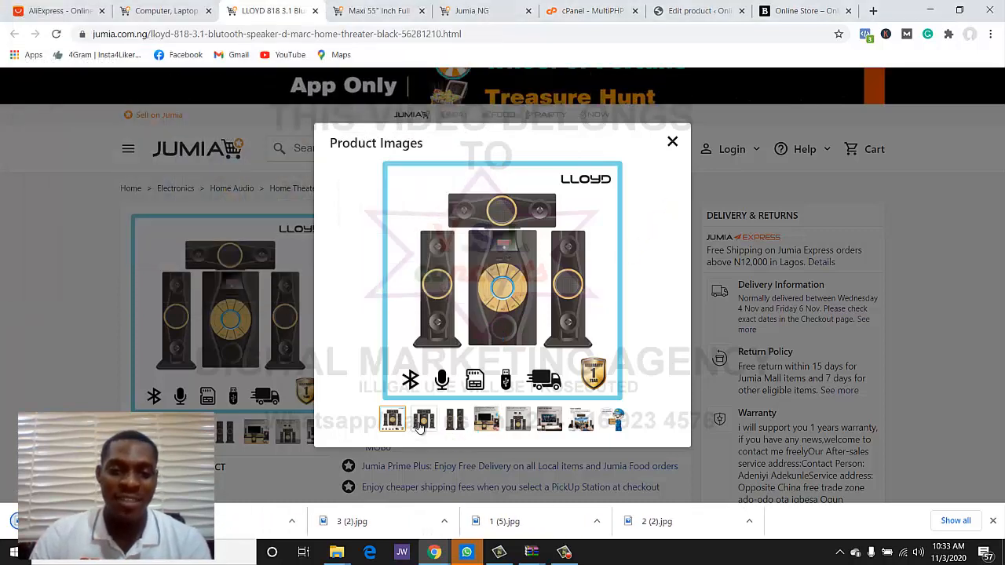
click(425, 420)
right_click(481, 315)
click(496, 348)
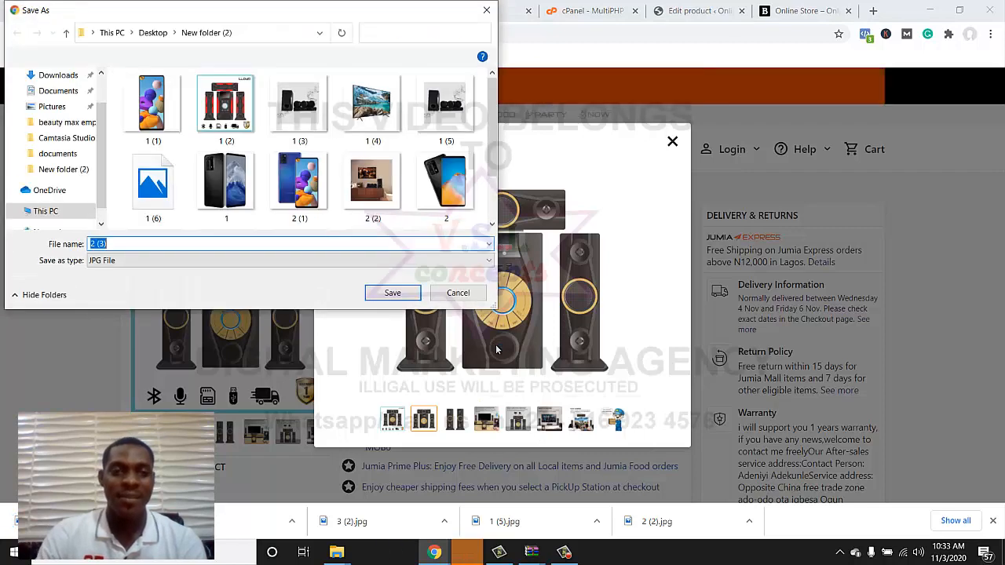
key(Return)
click(457, 422)
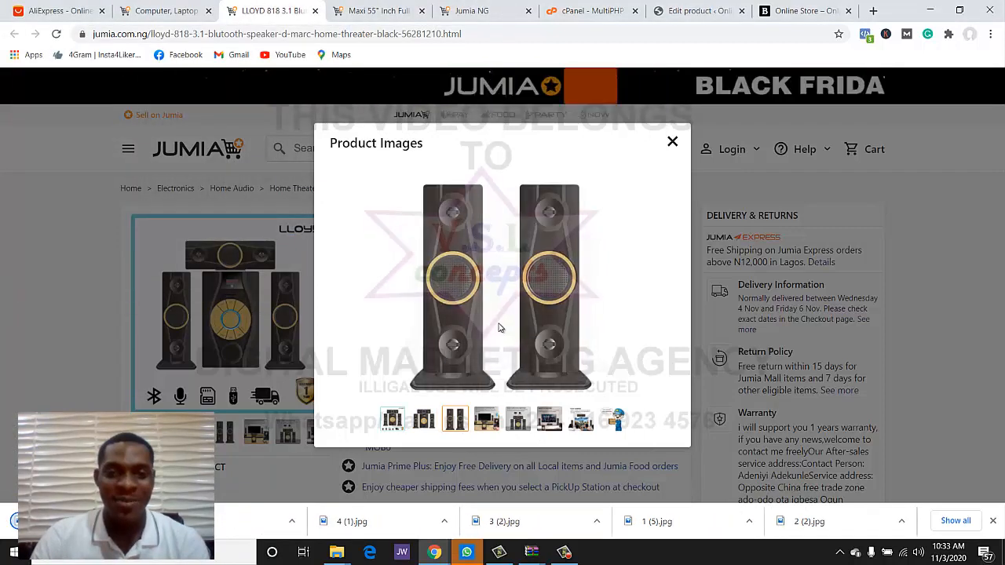
right_click(505, 335)
click(513, 349)
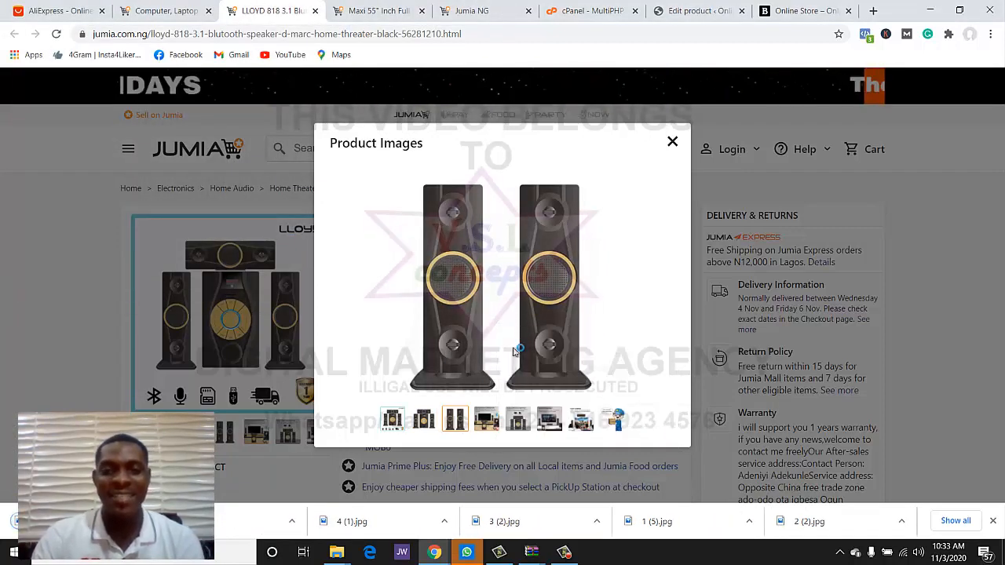
key(Return)
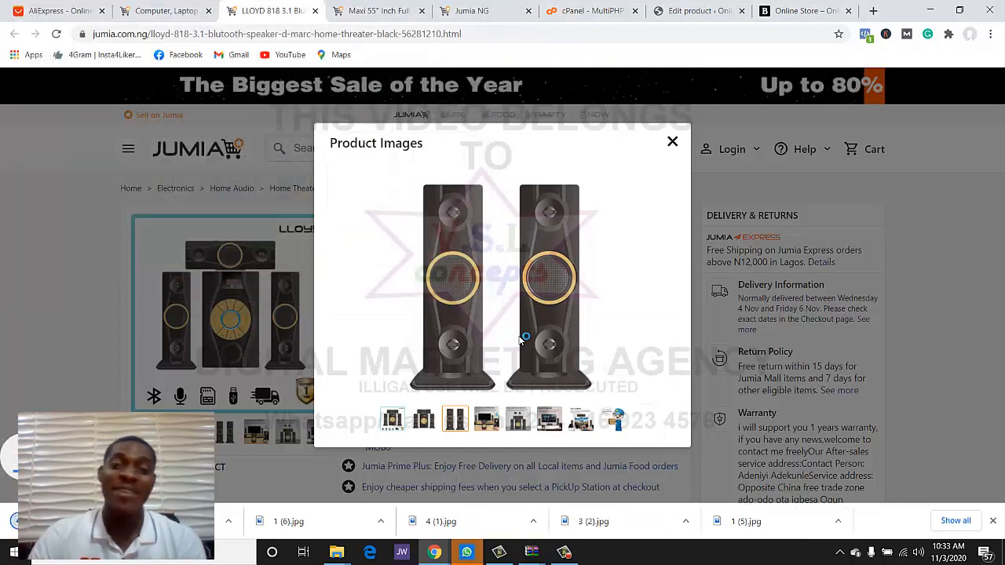
click(668, 146)
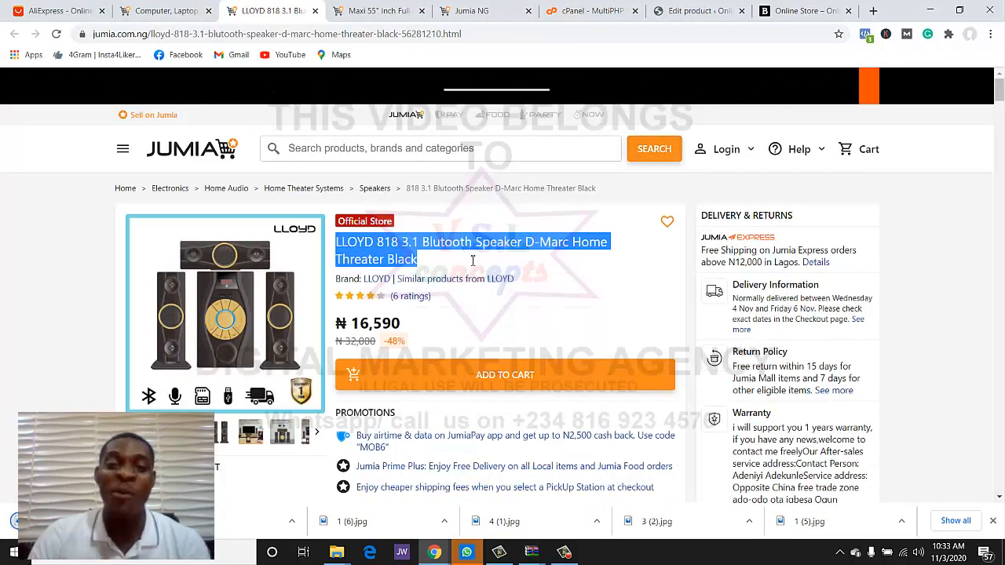
click(697, 11)
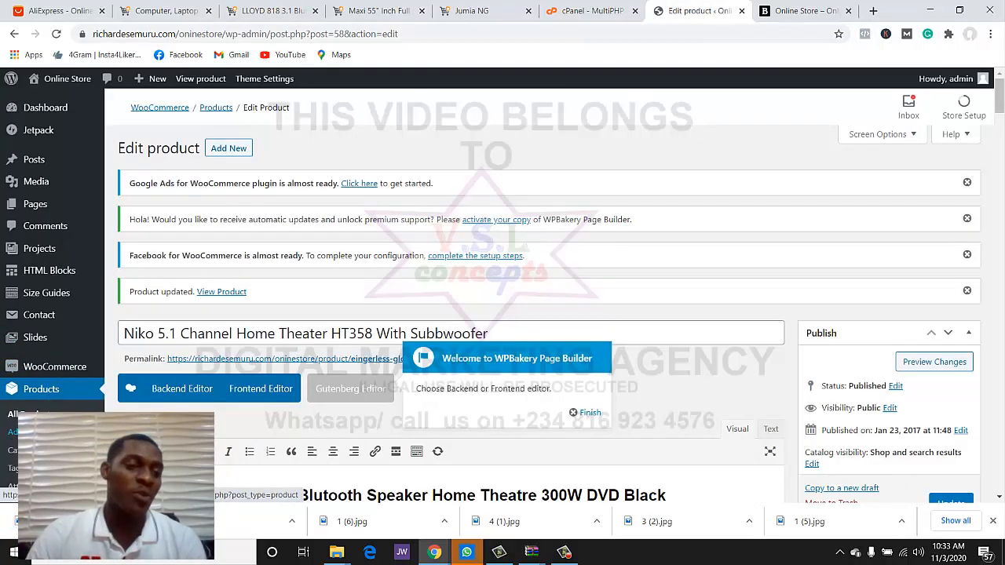
- Open the Bold metallic watch product from the store's product list for editing
click(40, 396)
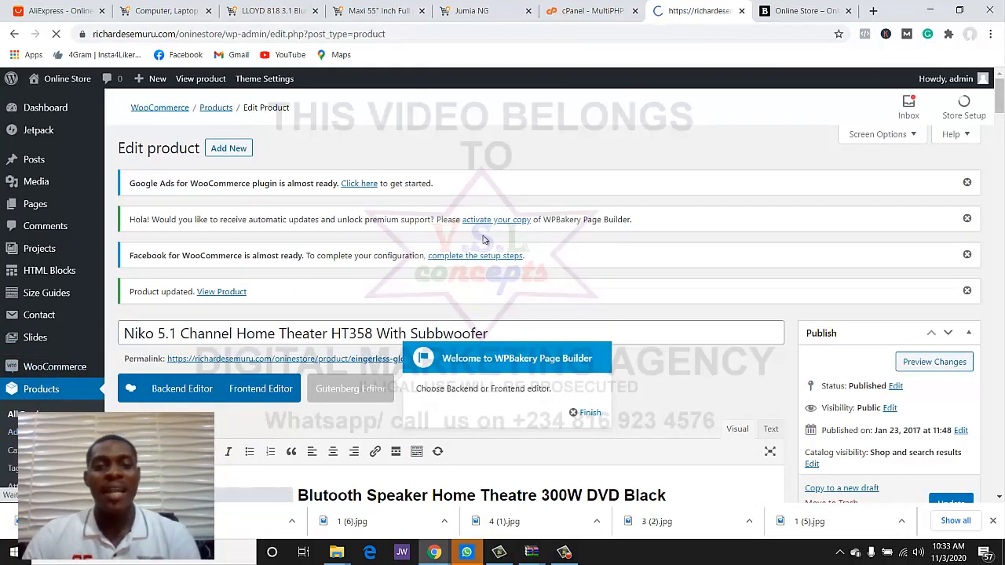
scroll(487, 271, down, 3)
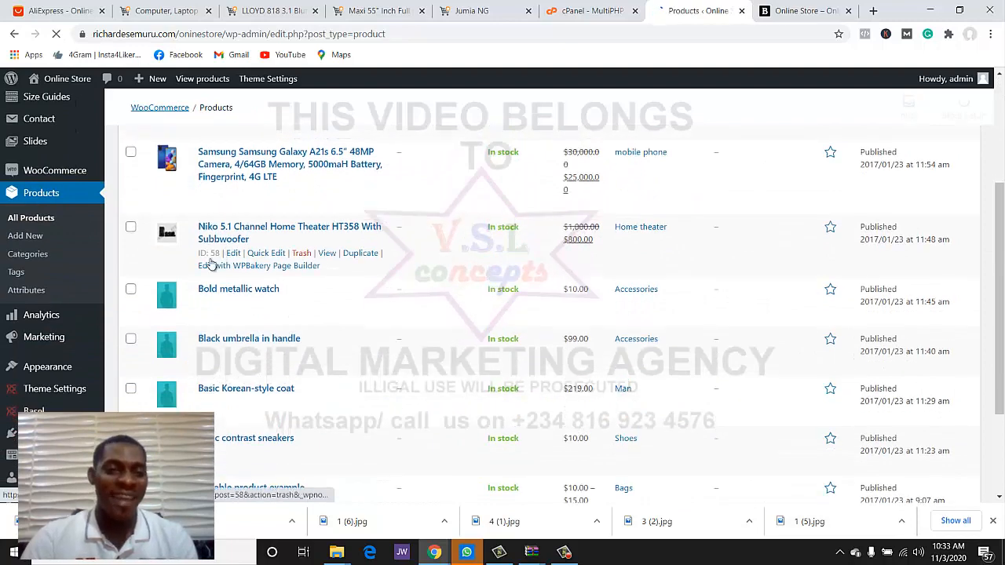
scroll(210, 270, up, 2)
scroll(207, 310, down, 3)
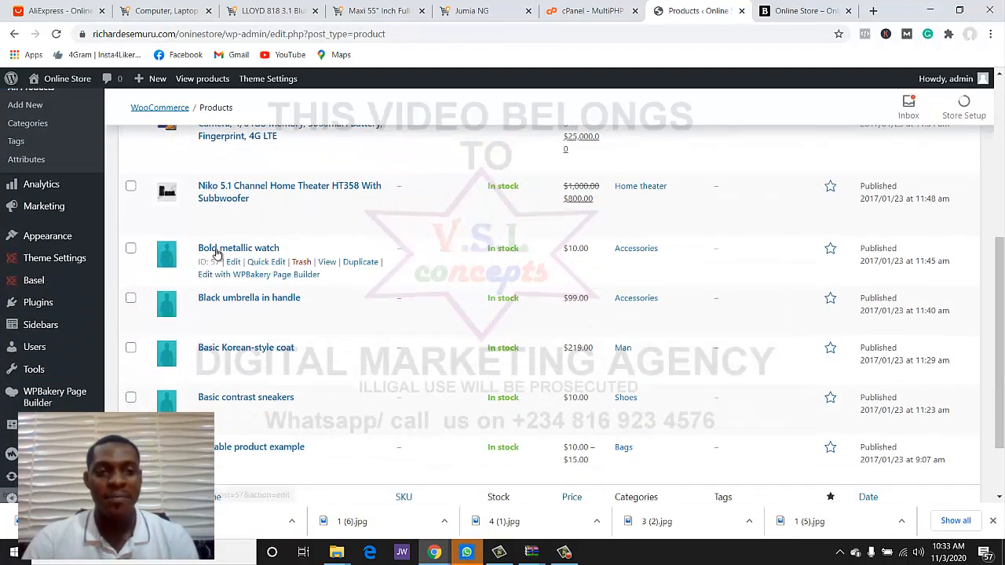
click(216, 252)
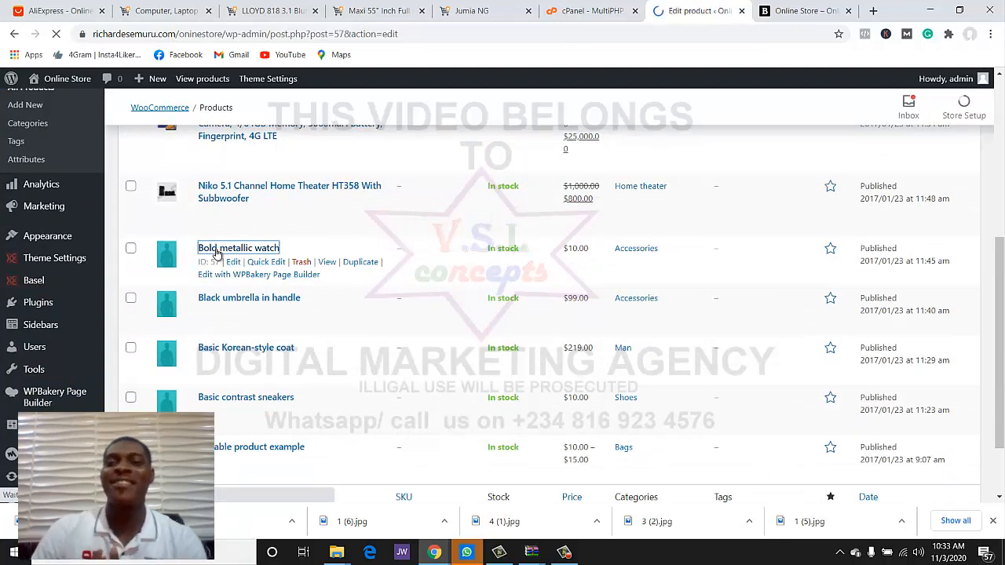
- Replace the title with the pasted 'LLOYD 818 3.1 Blutooth Speaker D-Marc Home Threater Black'
click(319, 206)
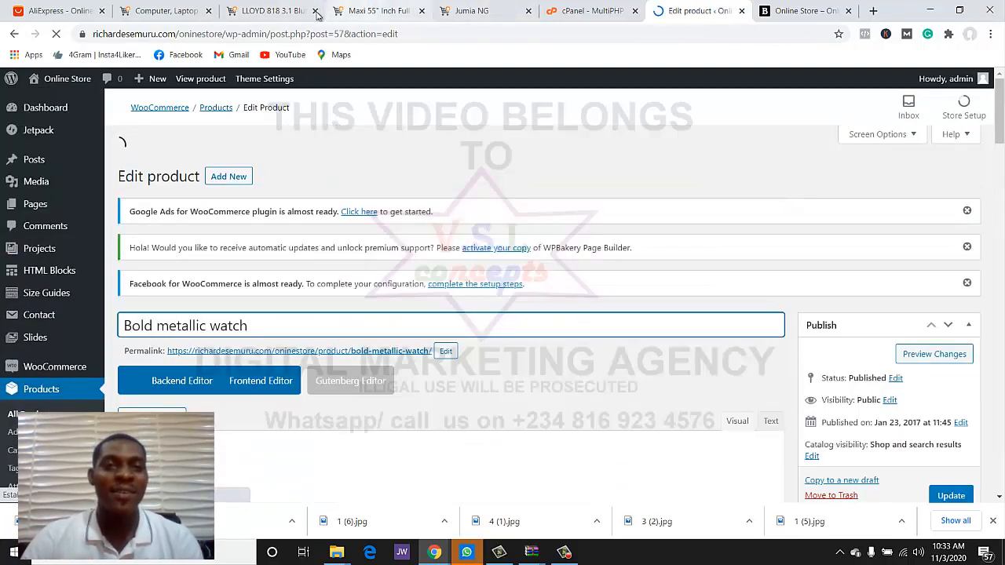
click(271, 11)
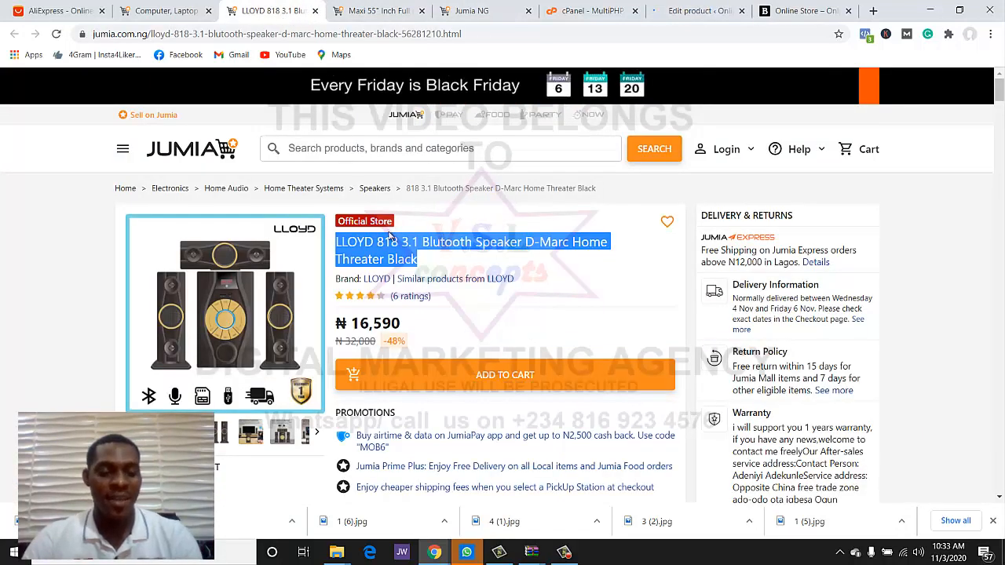
click(645, 5)
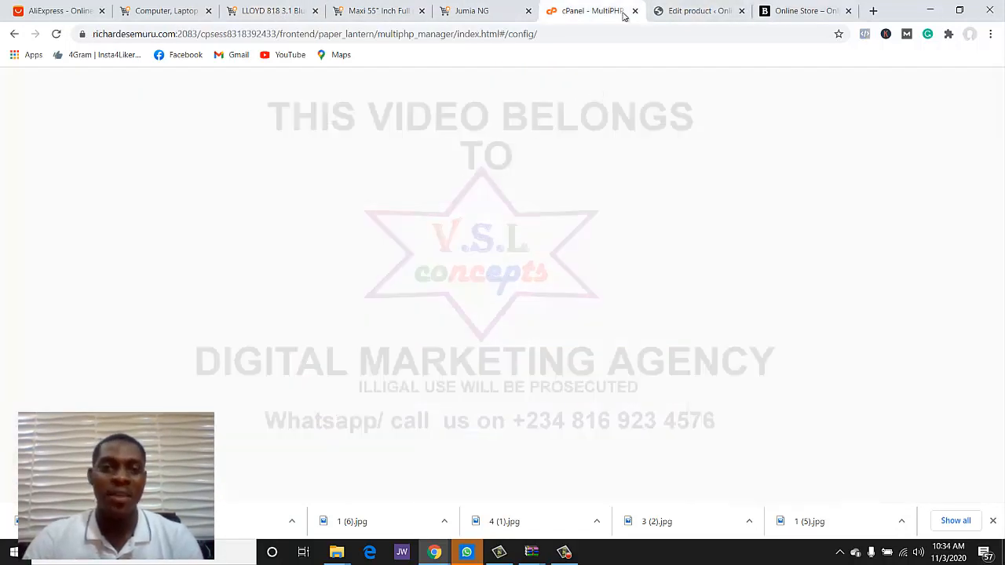
click(664, 6)
key(ctrl+a)
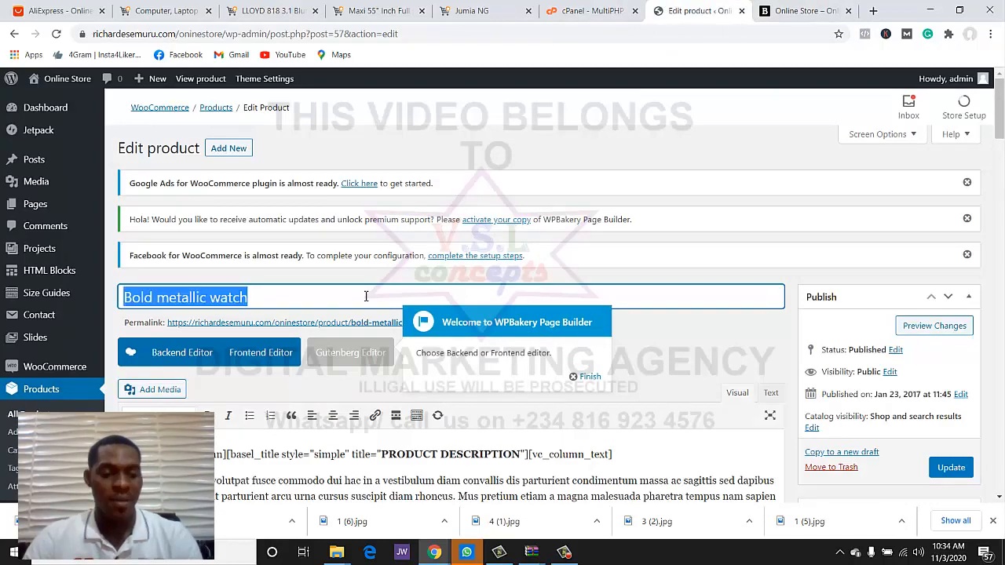
text(LLOYD 818 3.1 Blutooth Speaker D-Marc Home Threater Black)
- Copy the LLOYD 818 description from Jumia and paste it over the existing product content
click(688, 342)
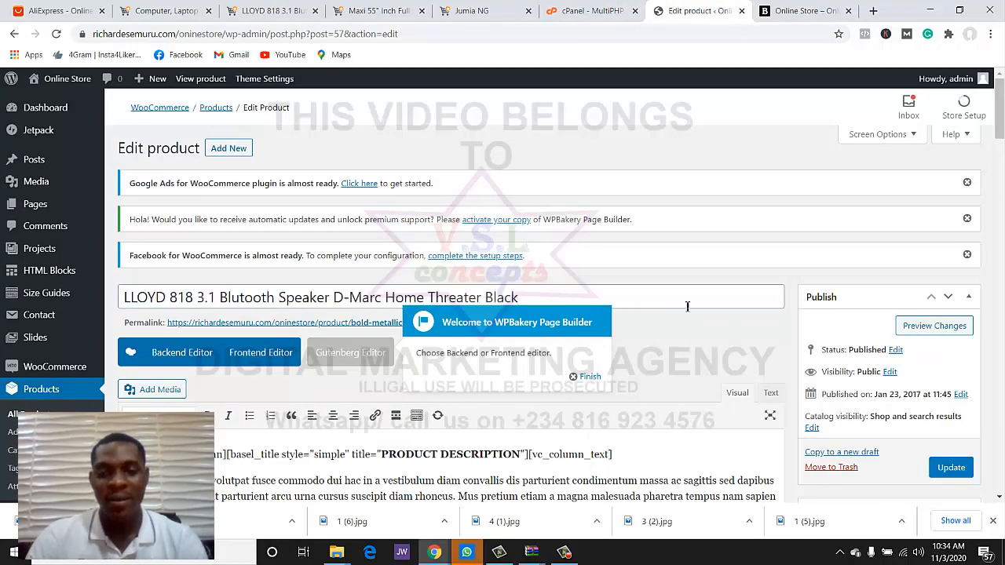
click(285, 16)
scroll(325, 231, down, 5)
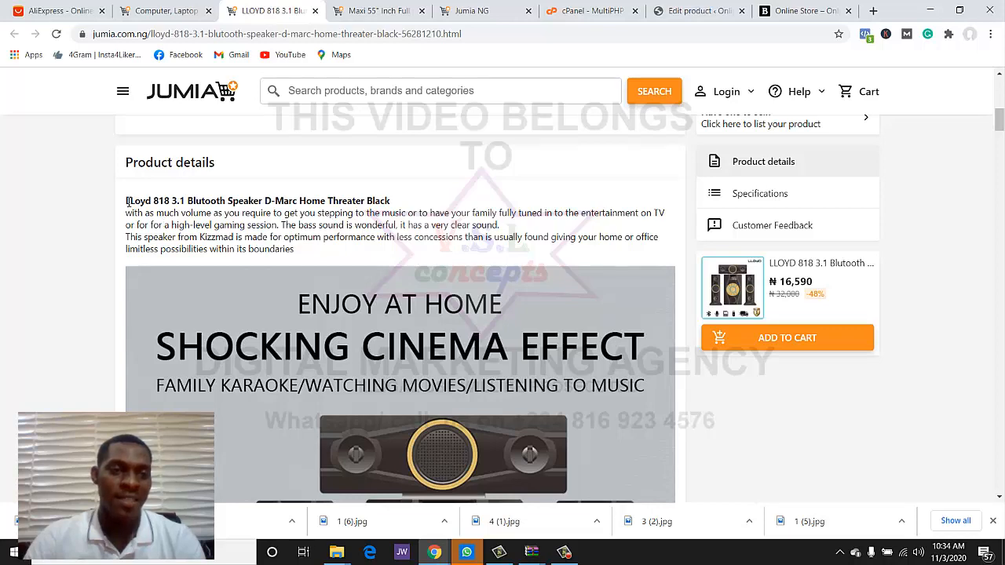
drag(127, 201, 415, 453)
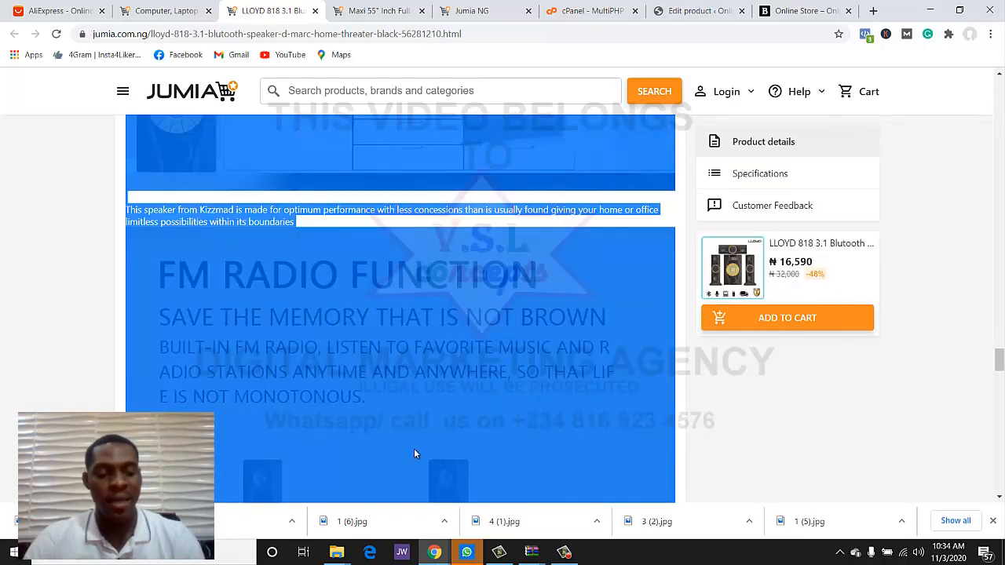
click(697, 11)
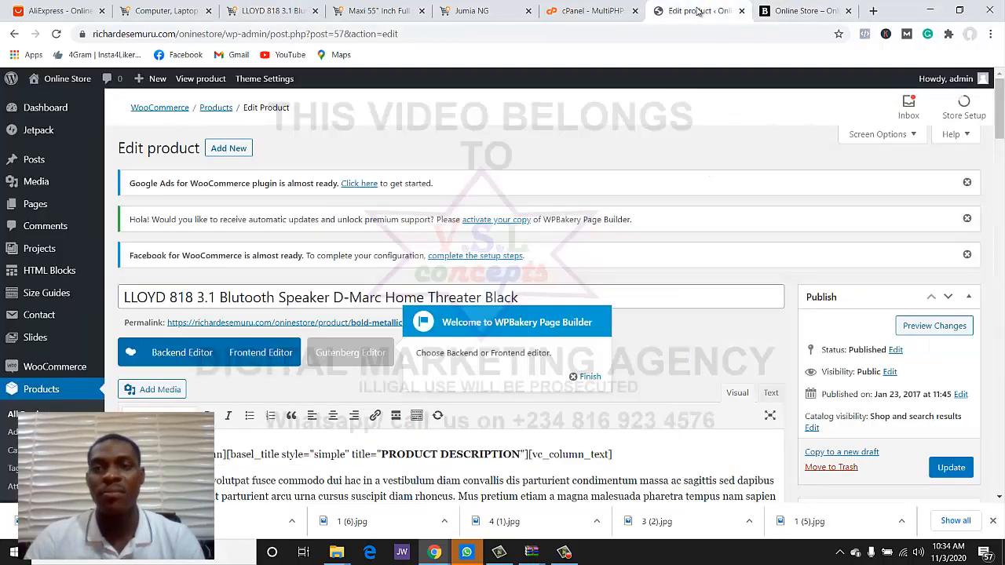
scroll(390, 375, down, 3)
key(ctrl+a)
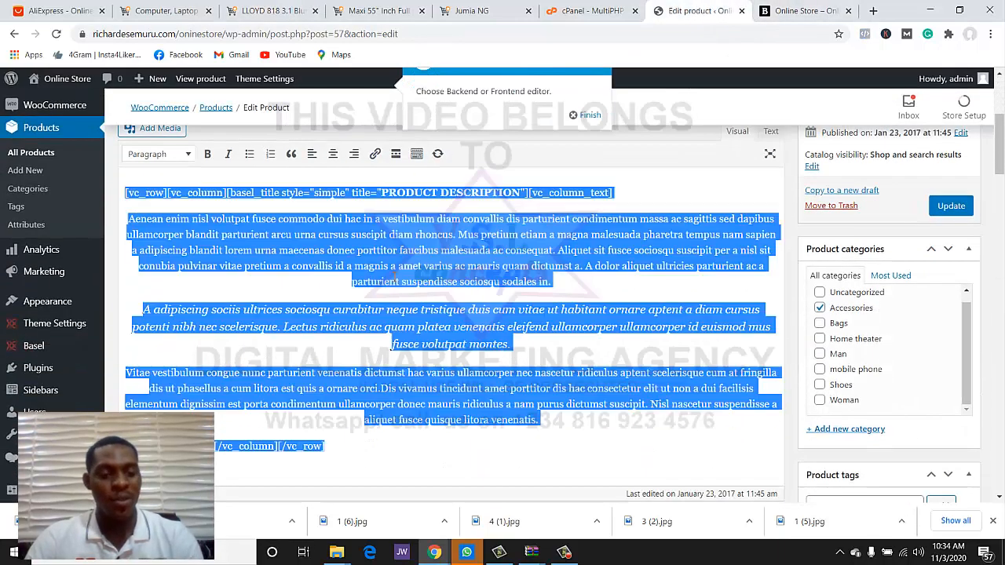
key(ctrl+v)
- Replace the short description with the speaker title and its volume and clear-bass paragraph
click(276, 11)
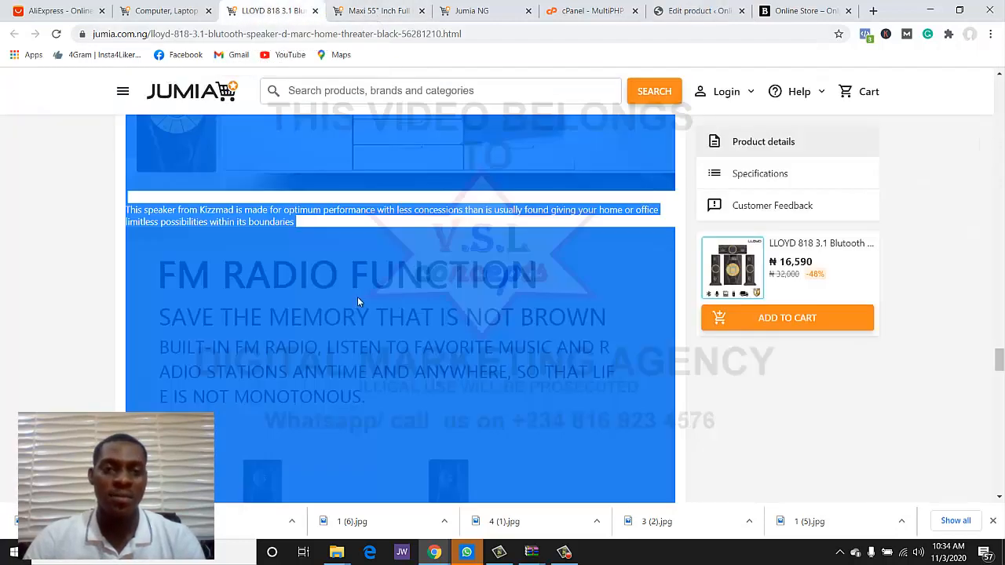
scroll(358, 297, down, 3)
scroll(358, 297, up, 1)
scroll(361, 294, down, 1)
scroll(361, 294, up, 1)
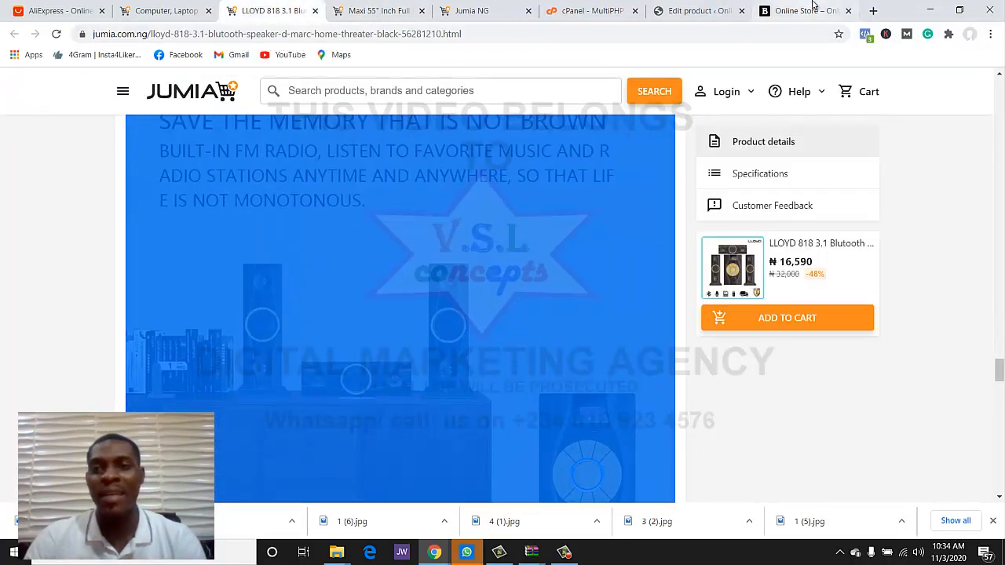
click(808, 10)
click(702, 10)
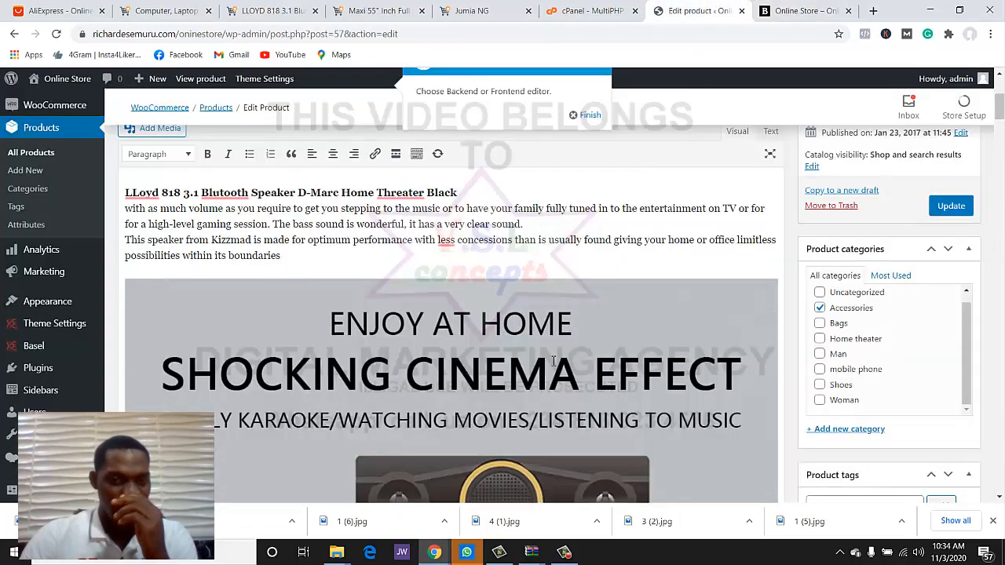
scroll(553, 361, down, 5)
scroll(550, 369, up, 8)
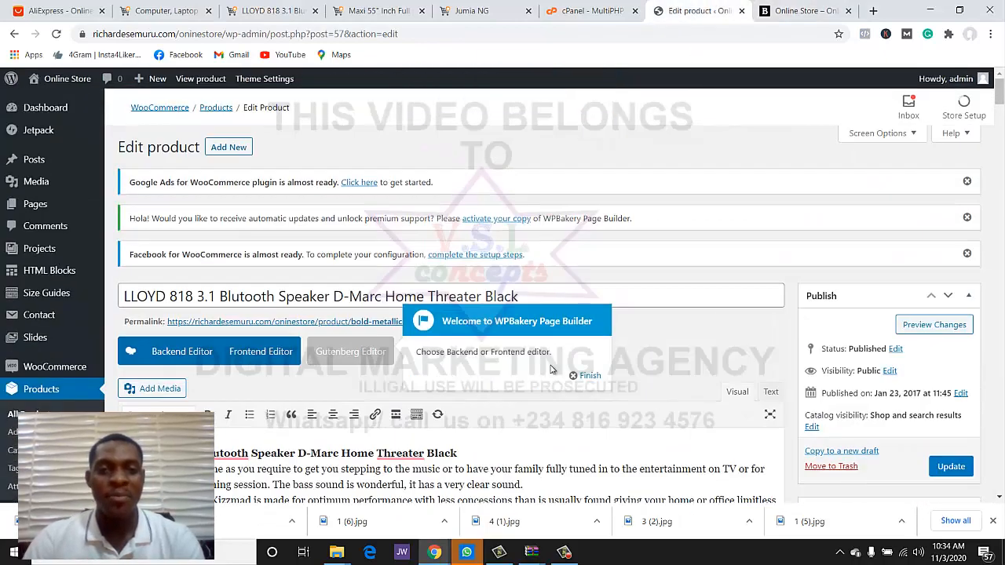
scroll(552, 369, down, 3)
drag(289, 254, 257, 240)
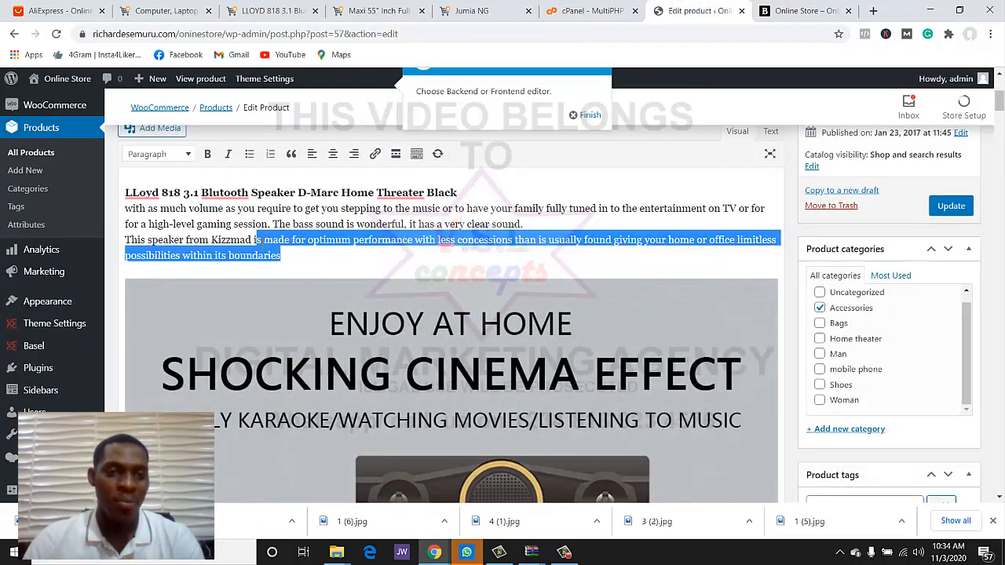
drag(524, 225, 112, 162)
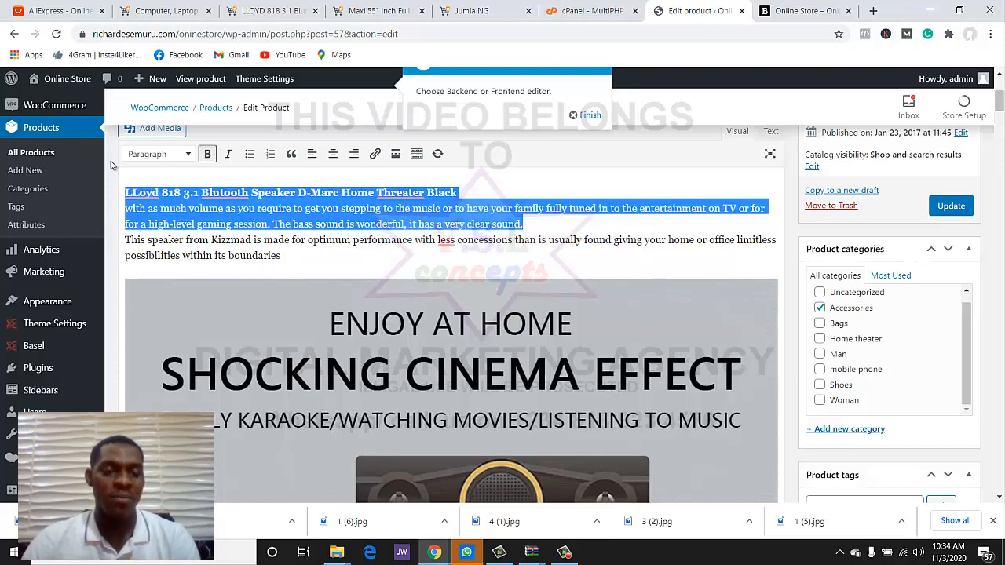
scroll(599, 317, down, 15)
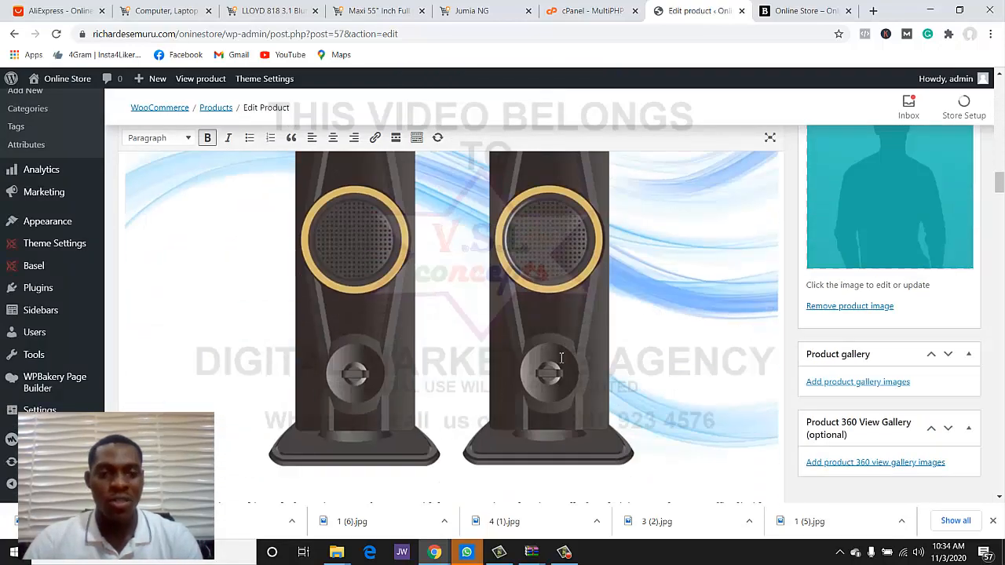
scroll(560, 357, down, 20)
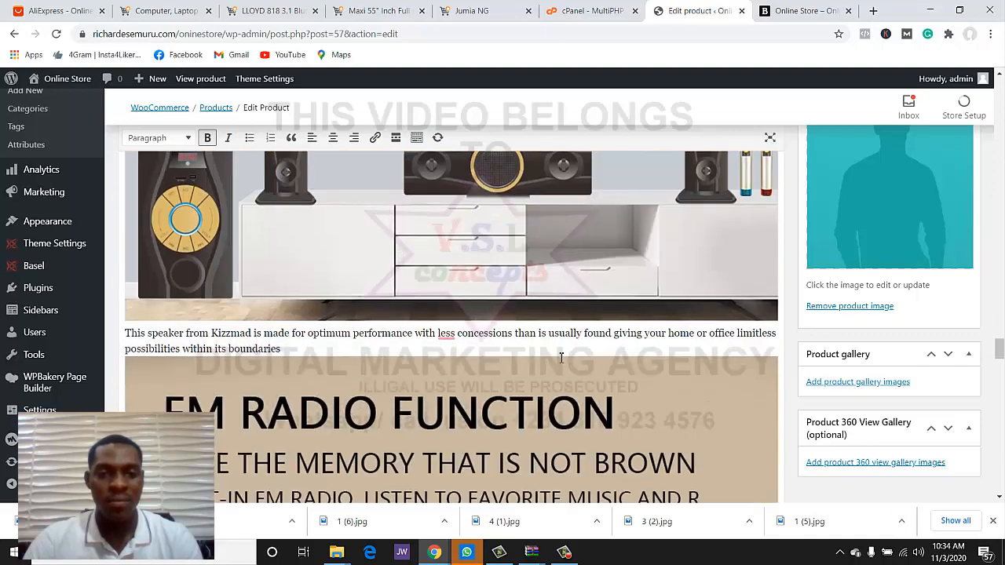
scroll(559, 357, down, 5)
scroll(502, 311, up, 2)
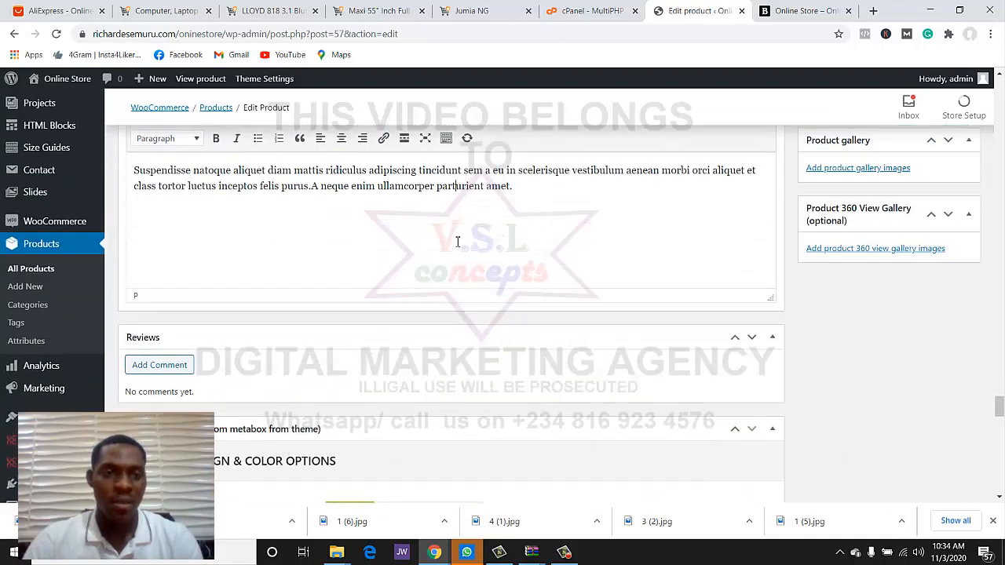
key(ctrl+a)
text(LLoyd 818 3.1 Blutooth Speaker D-Marc Home Threater Black with as much volume as you require to get you stepping to the music or to have your family fully tuned in to the entertainment on TV or for for a high-level gaming session. The bass sound is wonderful, it has a very clear sound.)
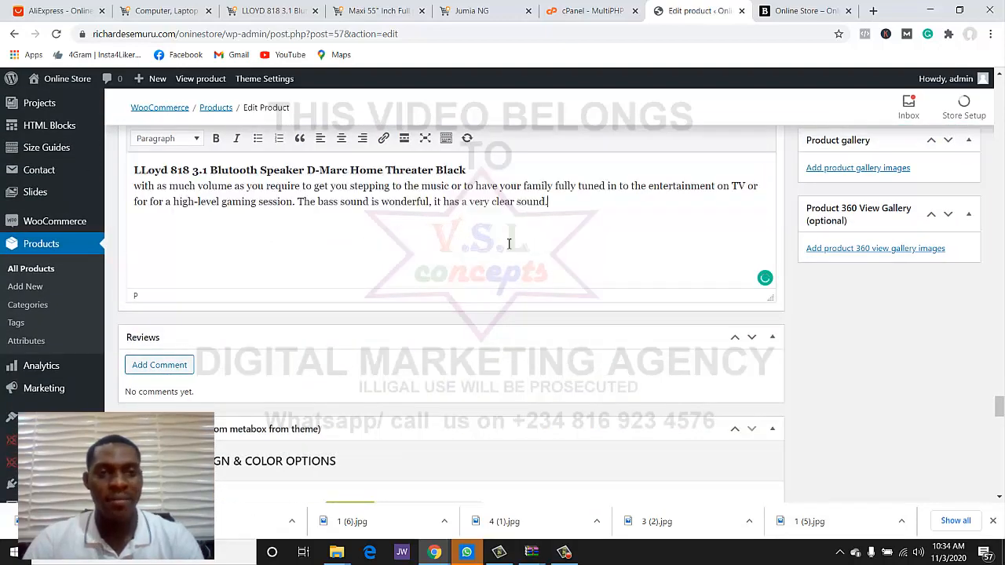
scroll(892, 173, up, 3)
- Upload speaker photos 2 (3), 3 (3) and 1 (6), and set 2-3.jpg as product image
click(892, 188)
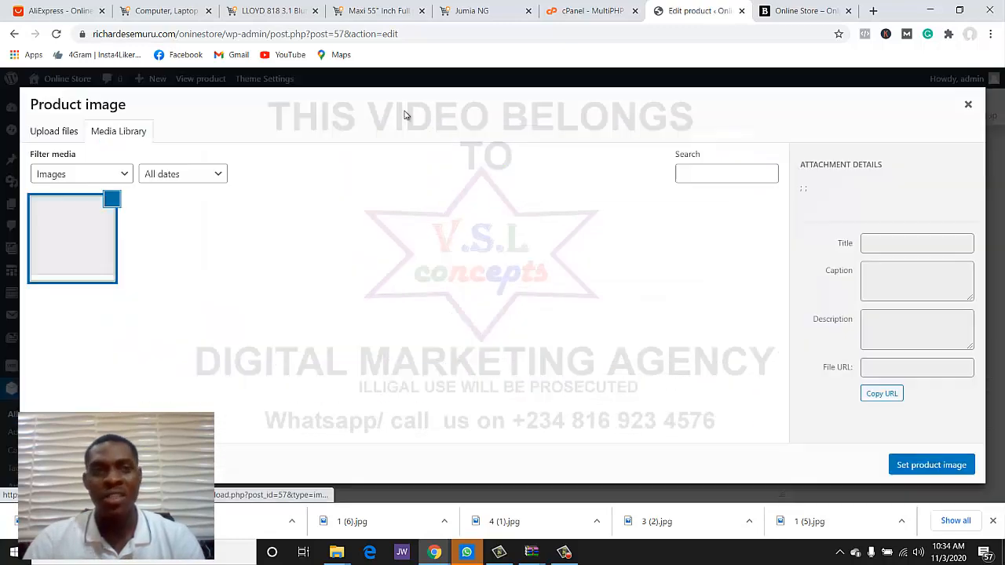
click(72, 133)
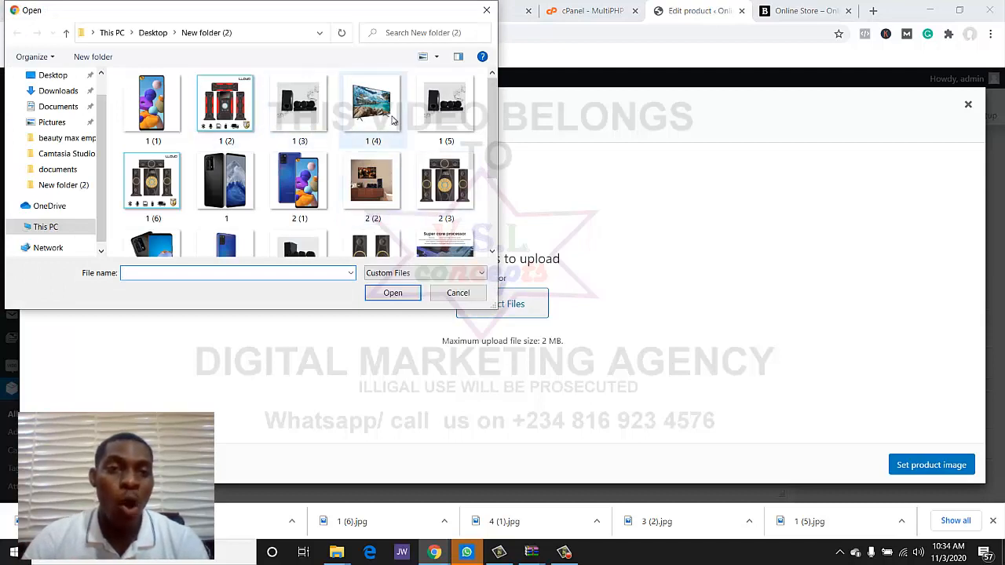
click(444, 175)
ctrl+click(385, 243)
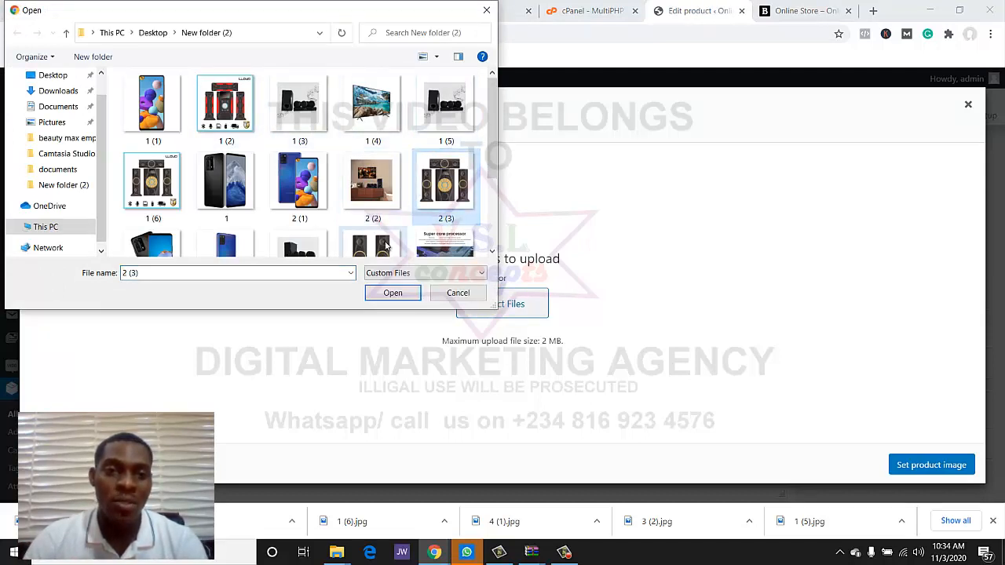
scroll(400, 197, down, 1)
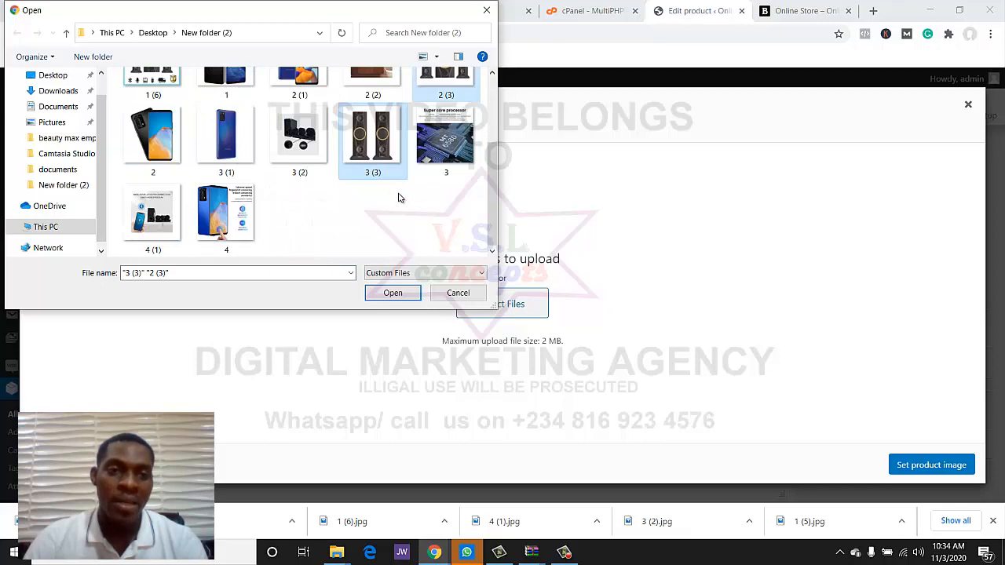
scroll(398, 197, up, 2)
ctrl+click(153, 185)
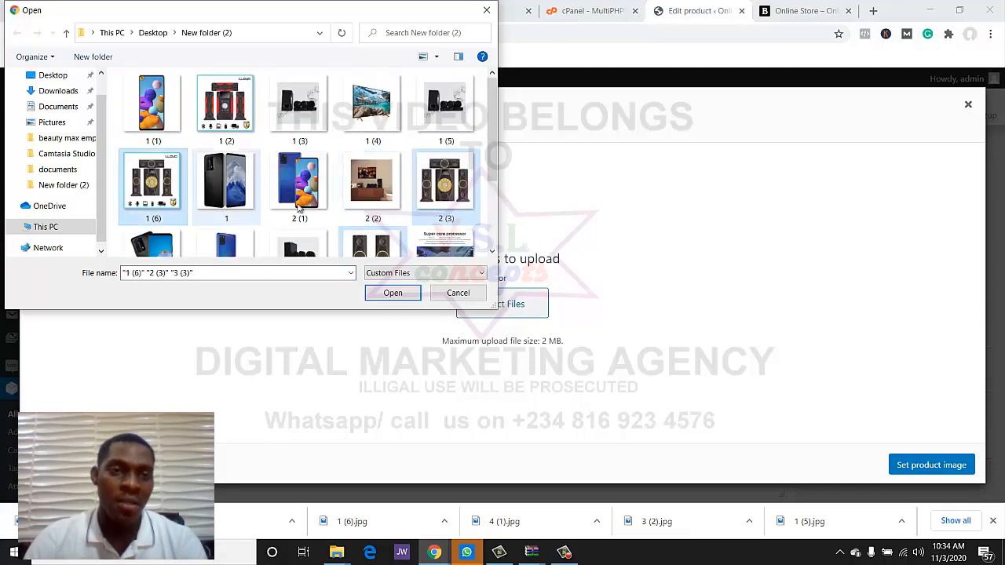
click(390, 293)
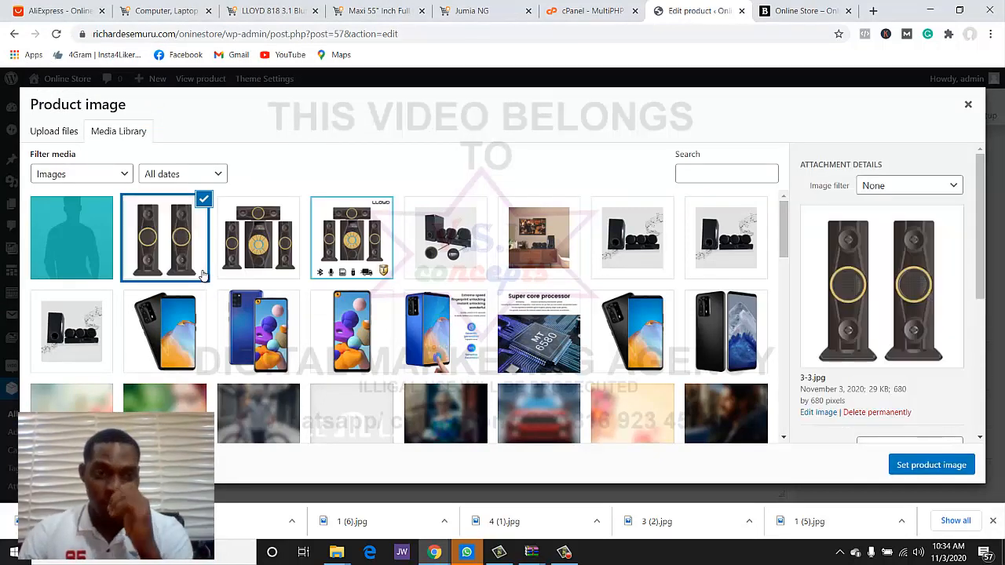
click(236, 263)
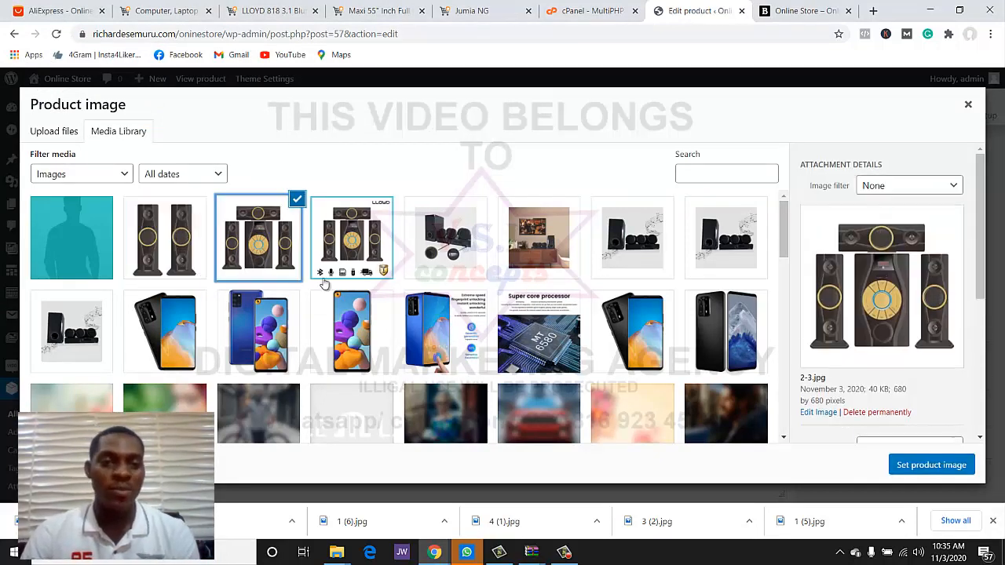
click(931, 468)
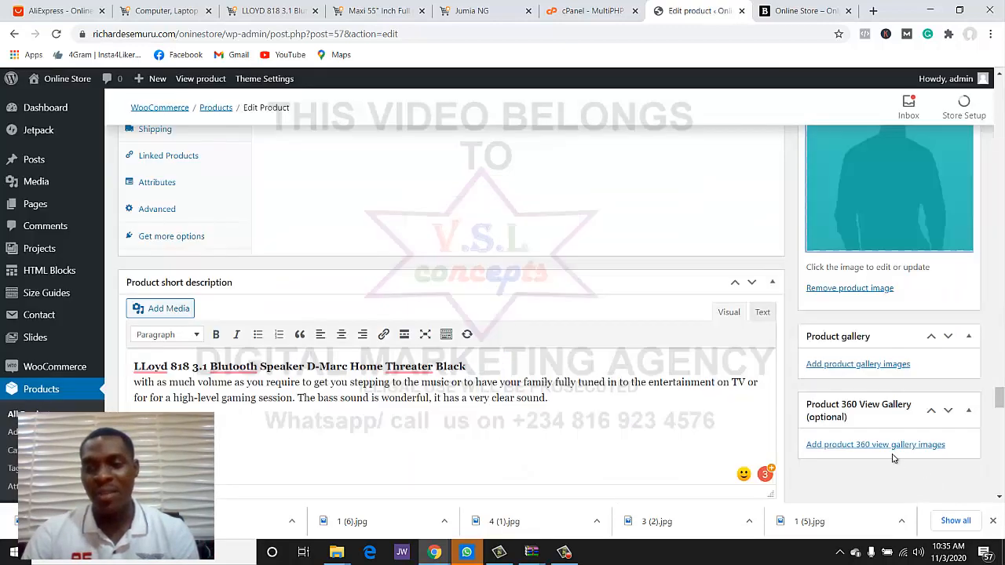
- Add the tower speakers, speaker set and 1-6.jpg photos to the product gallery
click(873, 366)
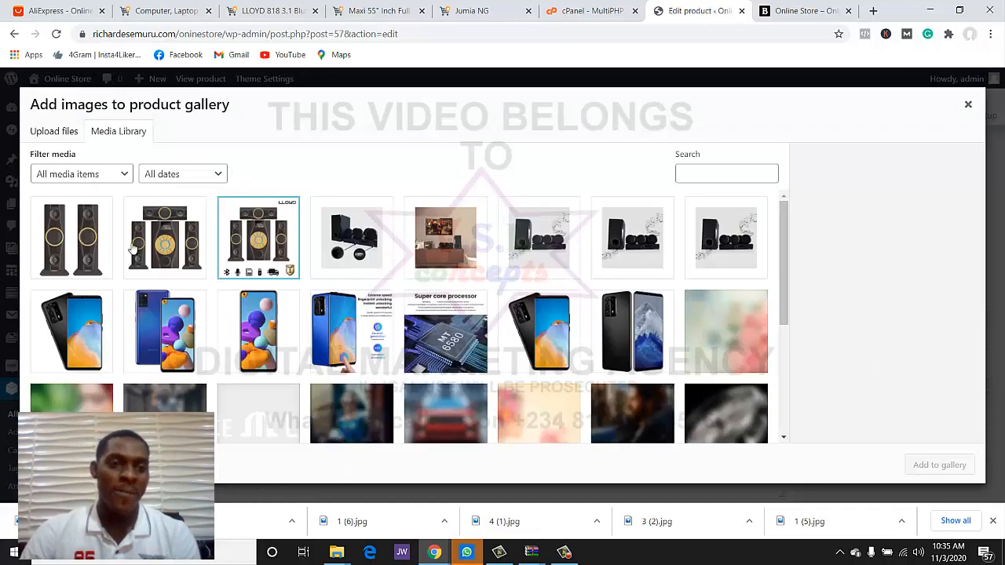
click(75, 250)
click(139, 259)
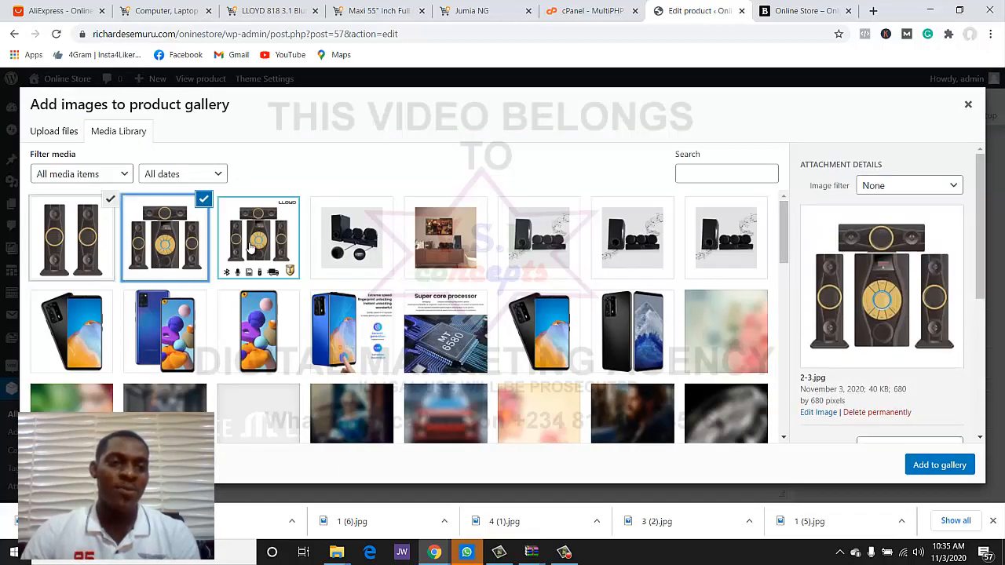
click(259, 251)
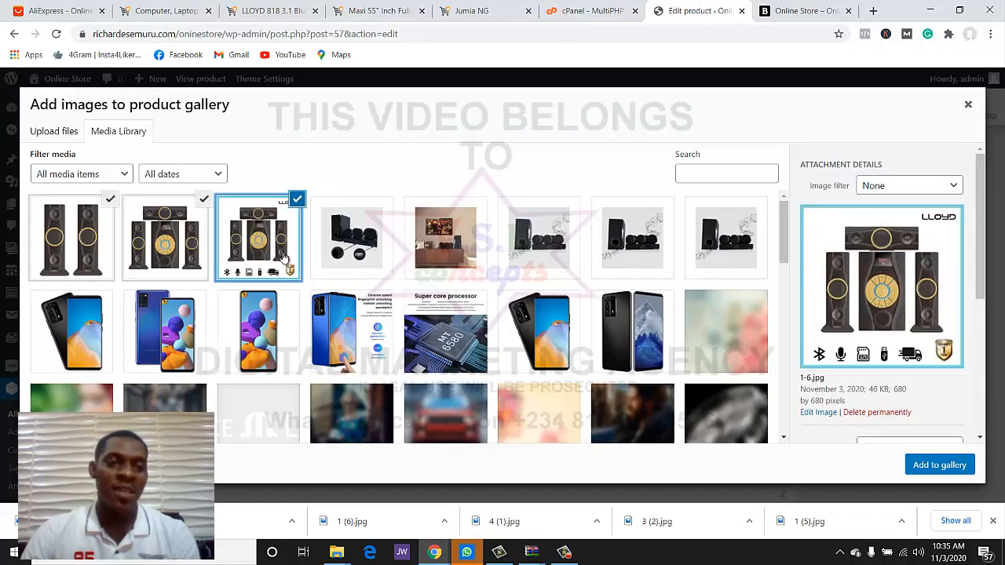
click(938, 464)
- Update the product with Home theater as its category instead of Accessories
scroll(652, 357, down, 3)
scroll(653, 357, up, 15)
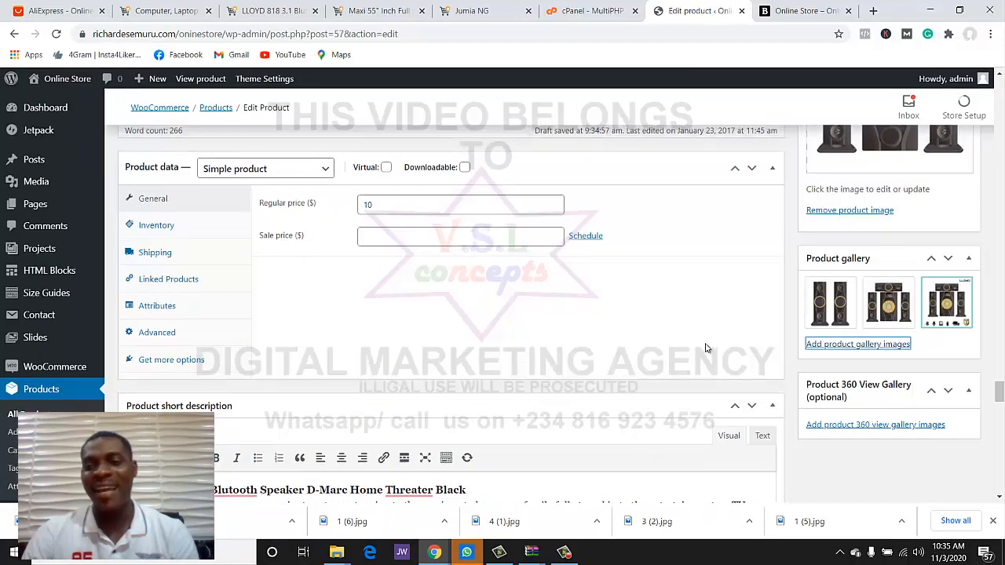
scroll(792, 337, up, 1)
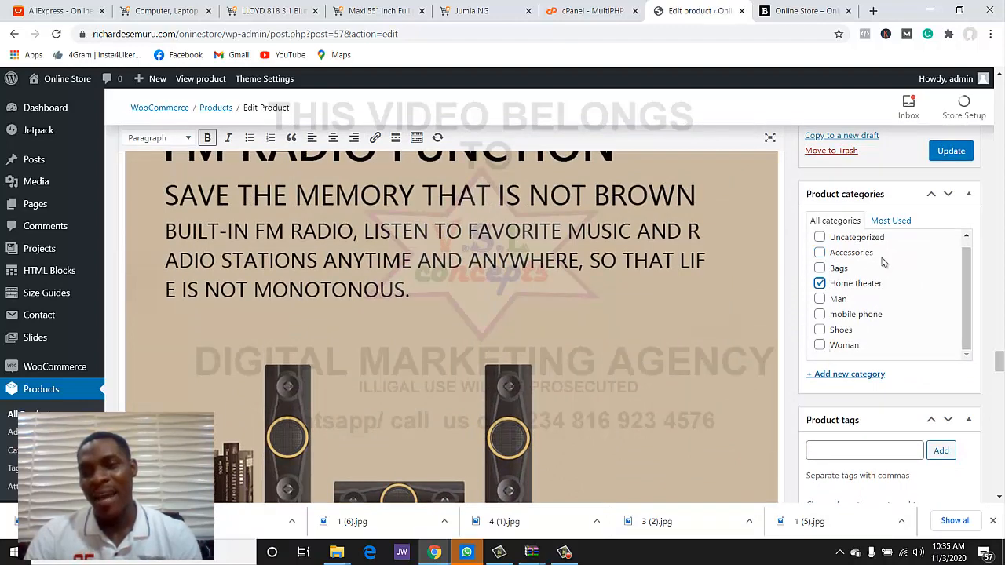
click(935, 159)
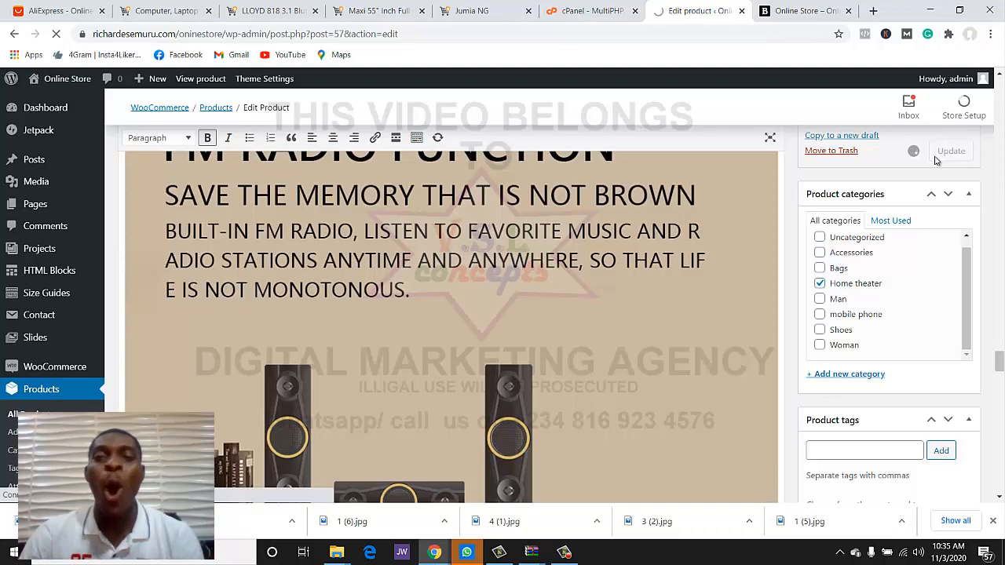
click(809, 9)
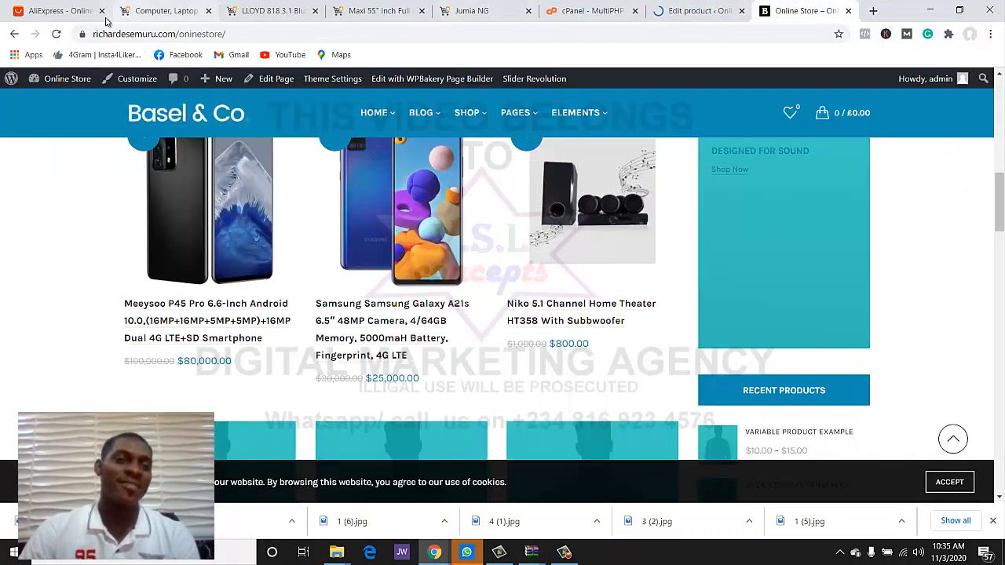
click(56, 34)
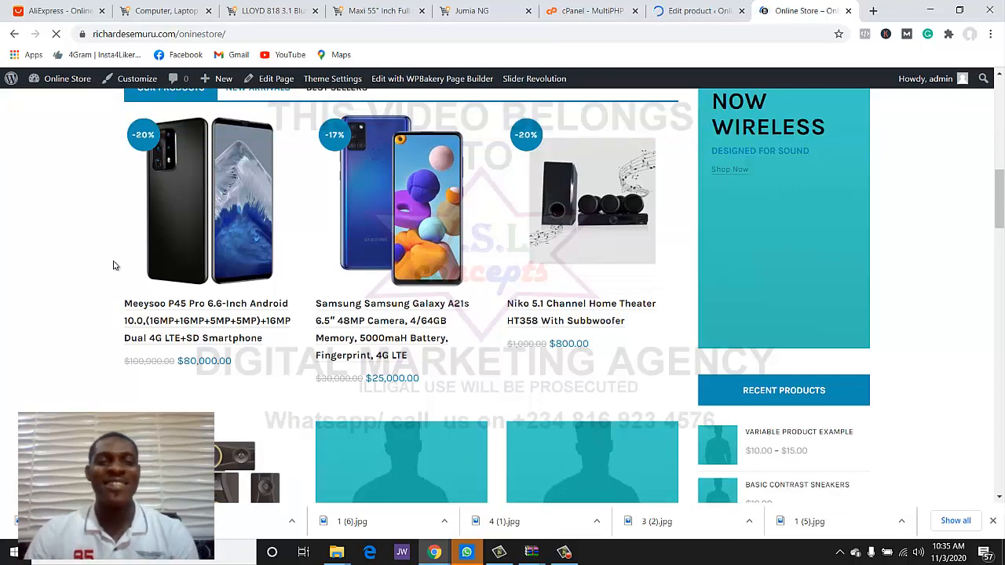
scroll(184, 284, down, 3)
scroll(191, 304, up, 11)
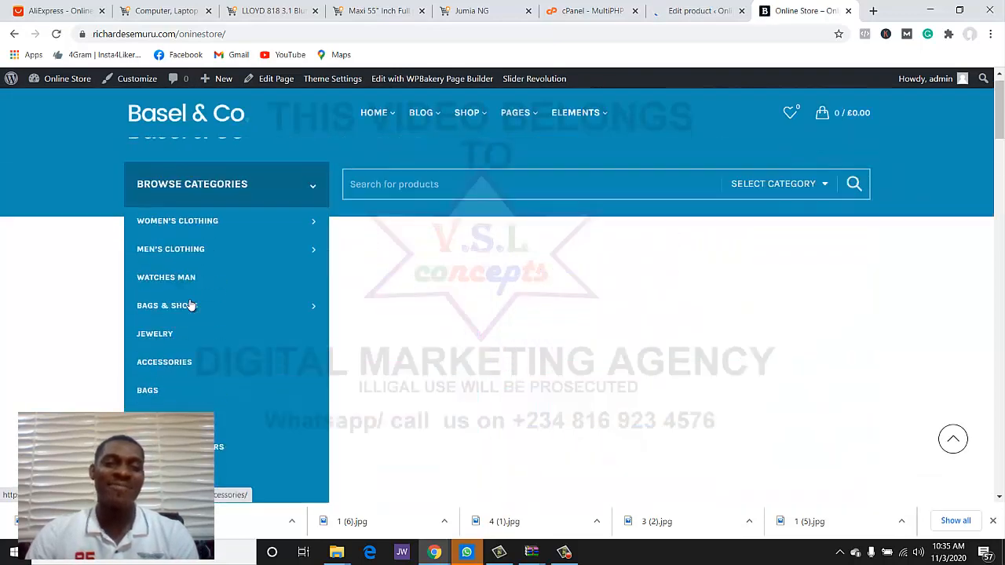
scroll(191, 306, down, 10)
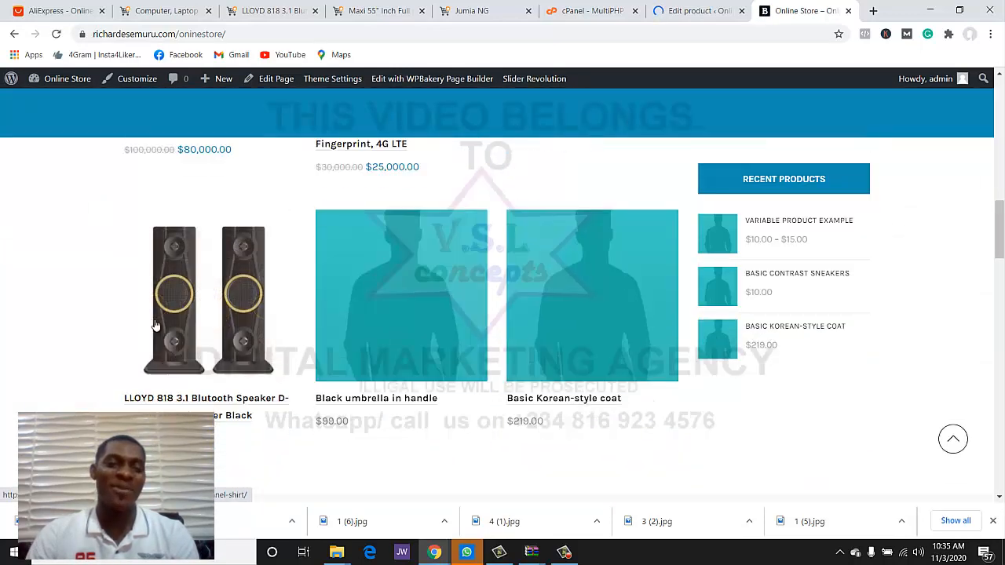
click(697, 10)
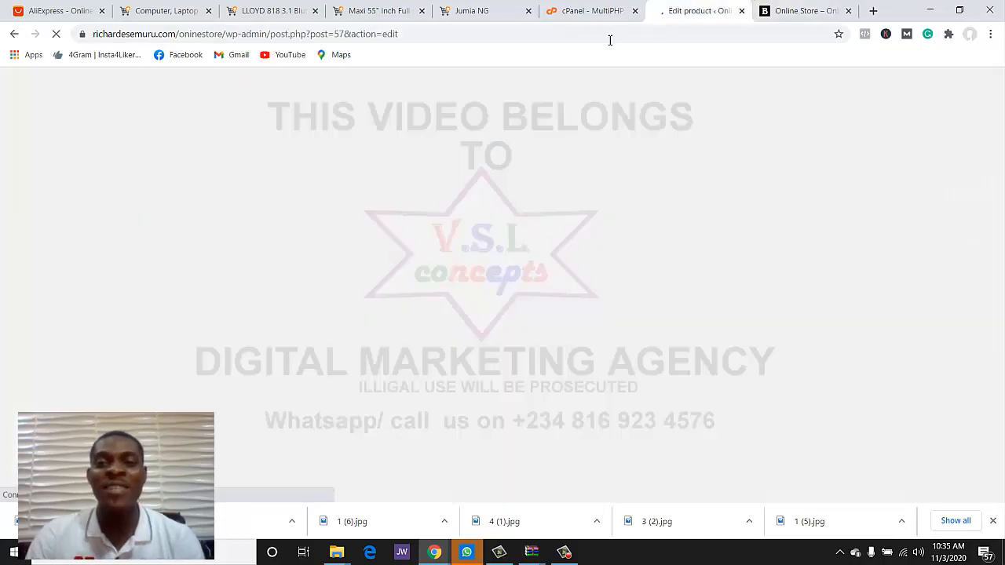
scroll(537, 153, down, 5)
scroll(507, 212, up, 3)
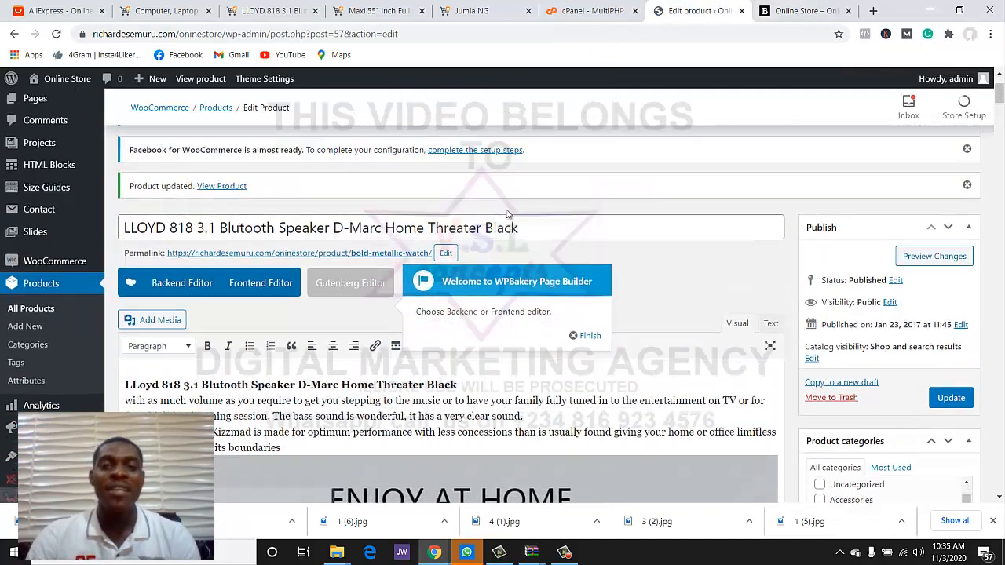
scroll(507, 212, up, 3)
- Close the speaker listing and copy the Maxi 55" Inch Full HD LED TV title on Jumia
click(275, 10)
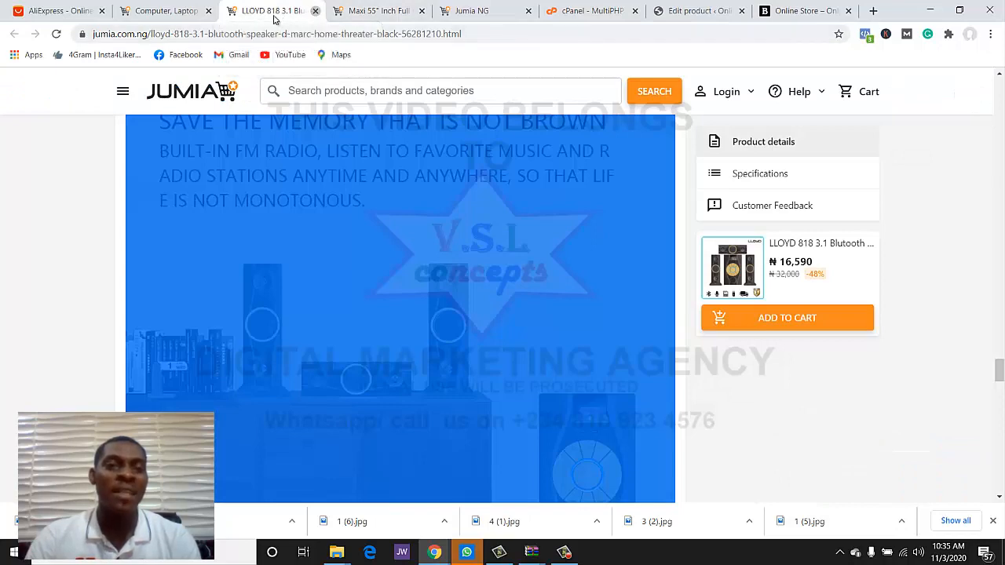
click(315, 11)
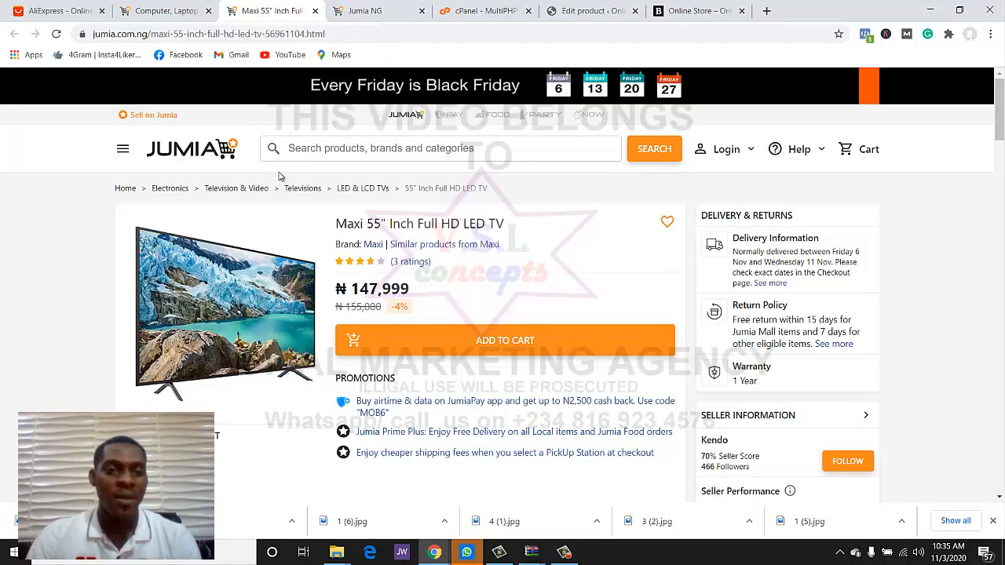
click(253, 285)
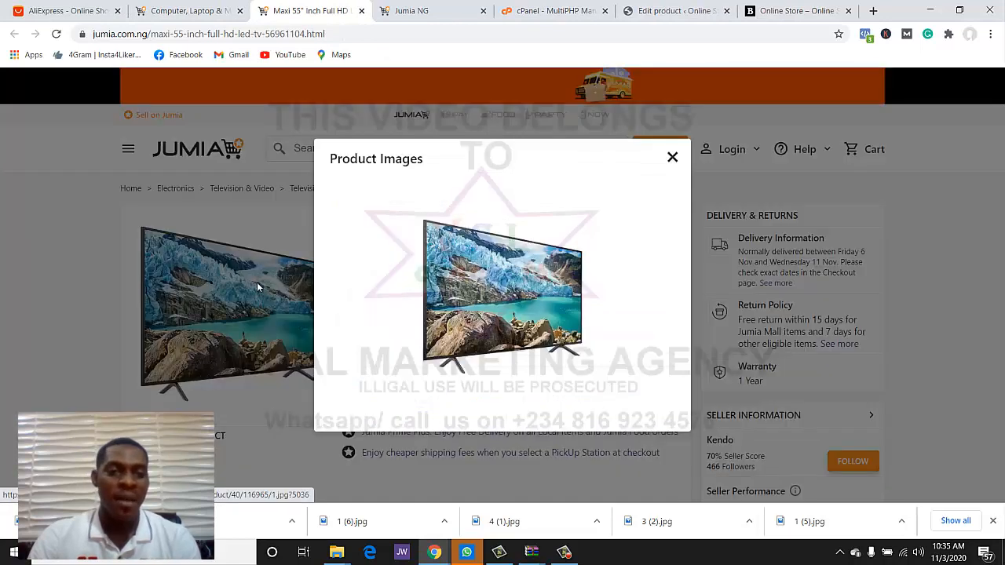
click(673, 159)
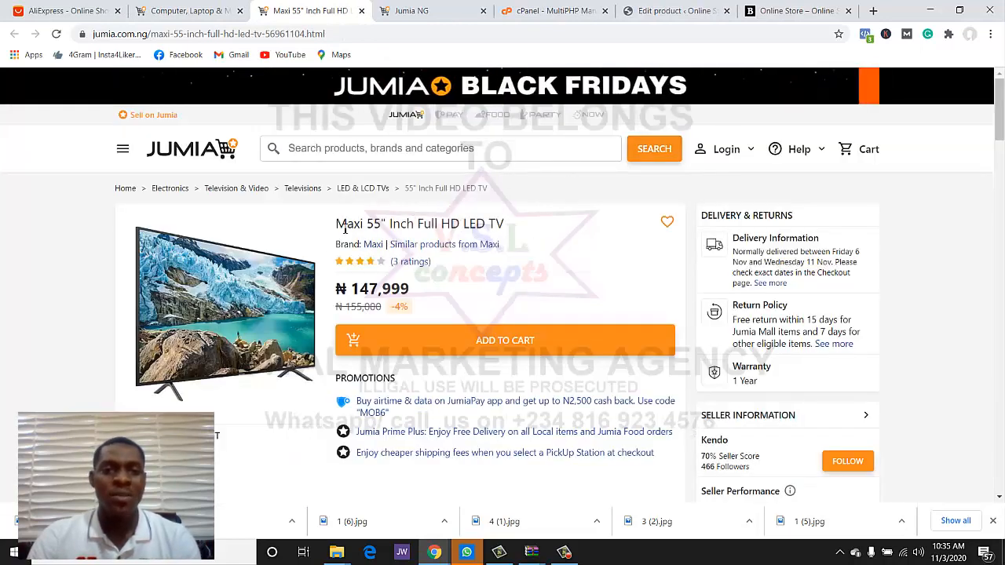
drag(336, 224, 507, 227)
key(ctrl+c)
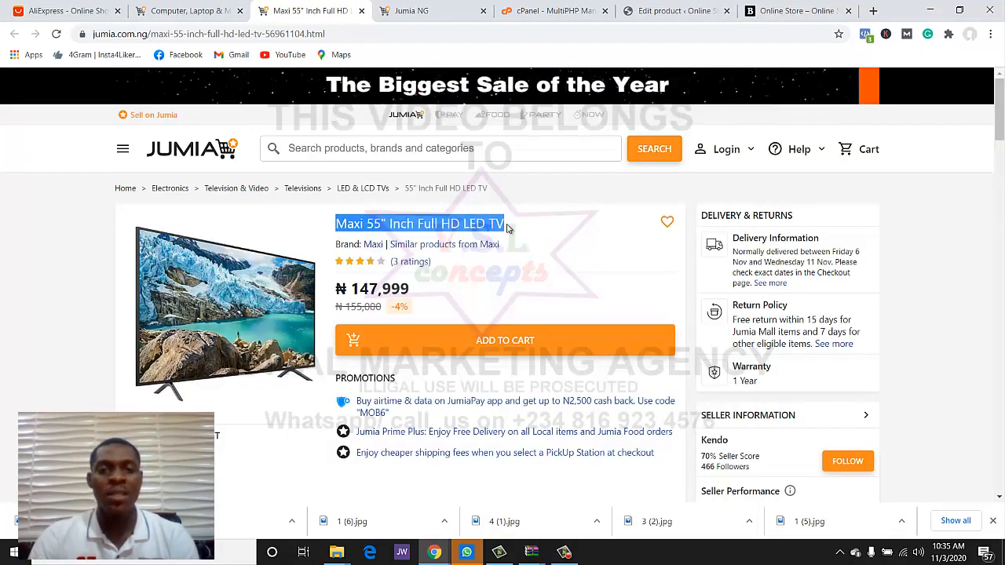
- Back in WordPress, bring up the Black umbrella in handle product for editing
click(674, 11)
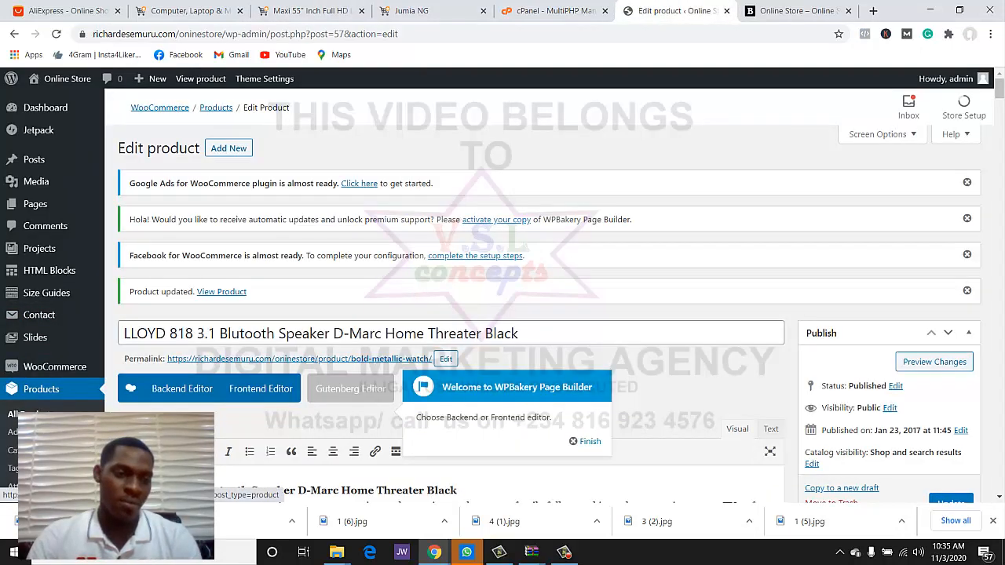
scroll(393, 270, down, 10)
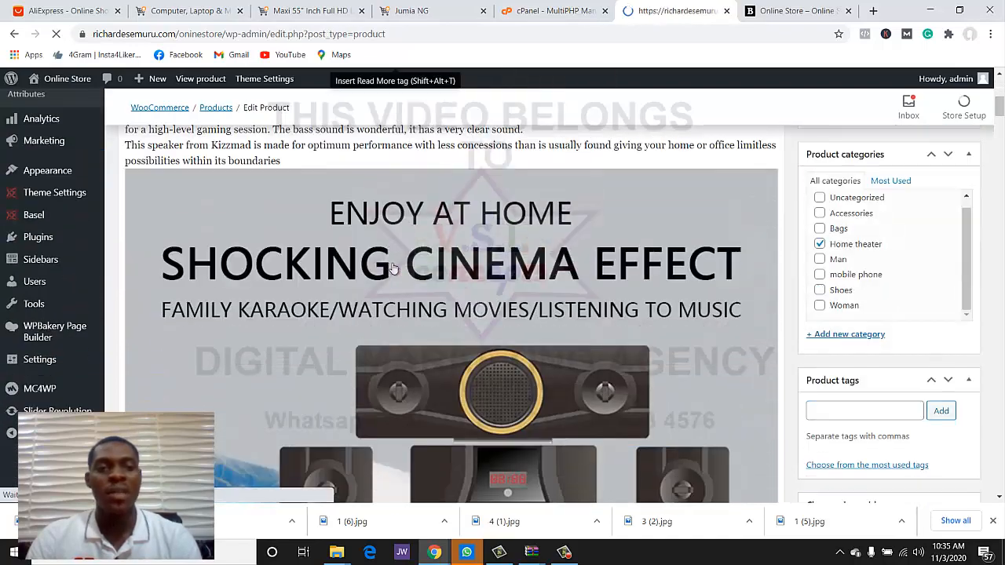
scroll(393, 268, down, 3)
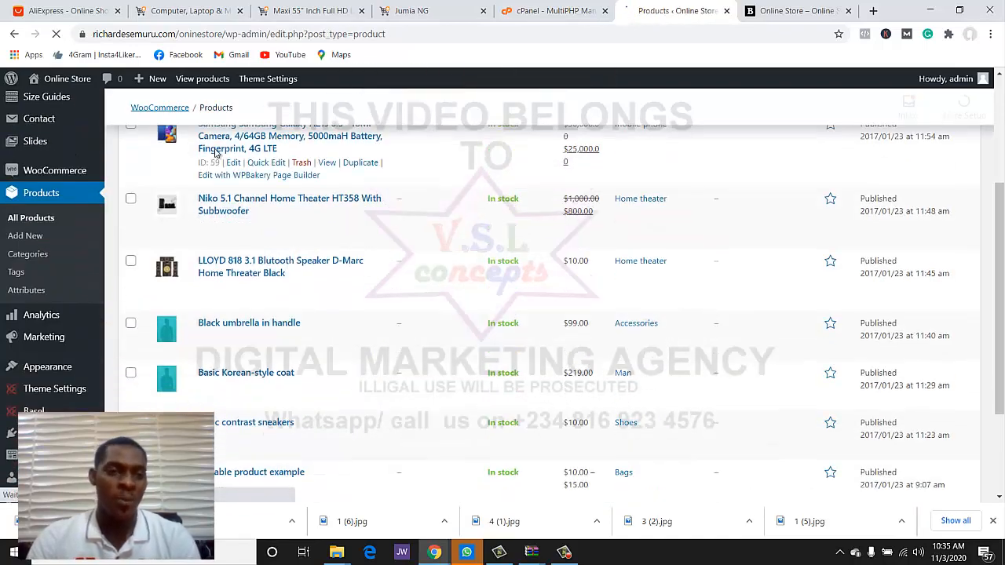
scroll(200, 317, down, 3)
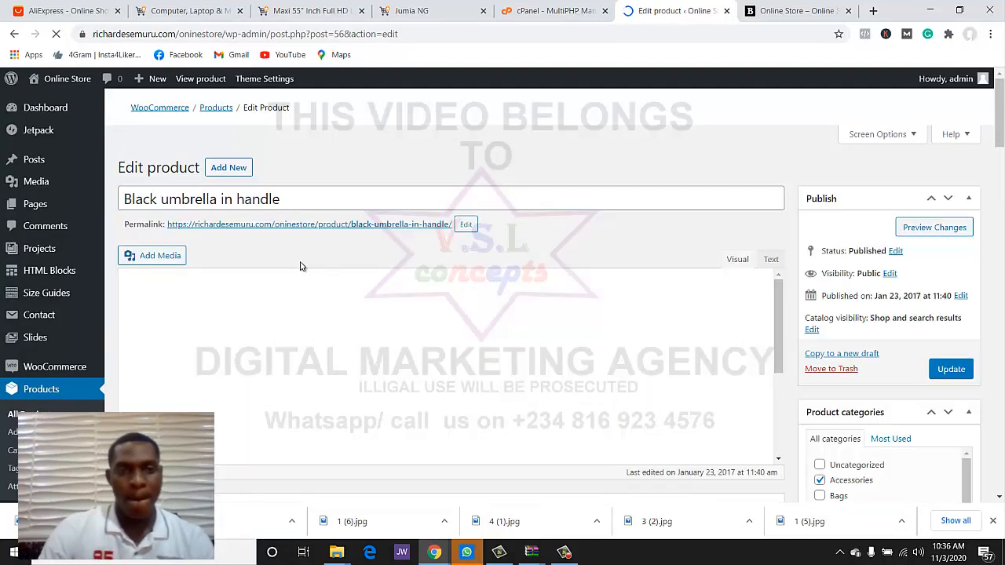
scroll(310, 196, down, 1)
- Retitle the product 'Maxi 55" Inch Full HD LED TV' and paste the Jumia details and specifications as its description
triple_click(308, 137)
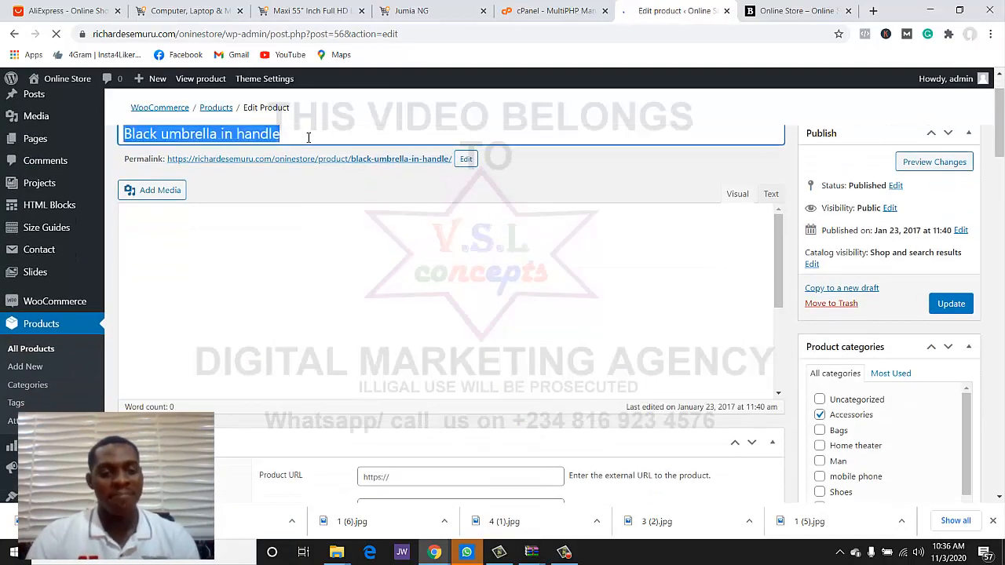
key(ctrl+v)
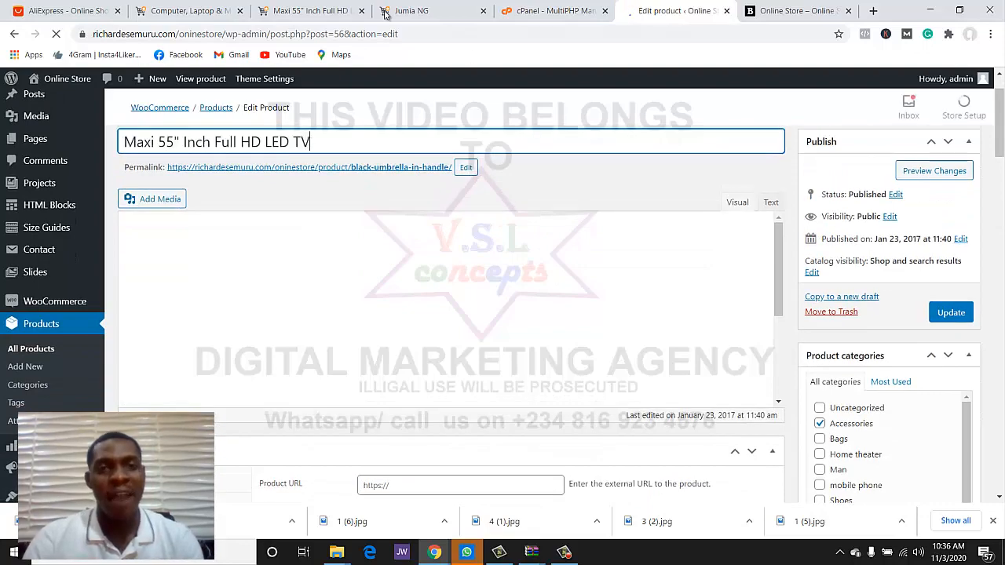
click(310, 11)
scroll(212, 233, down, 7)
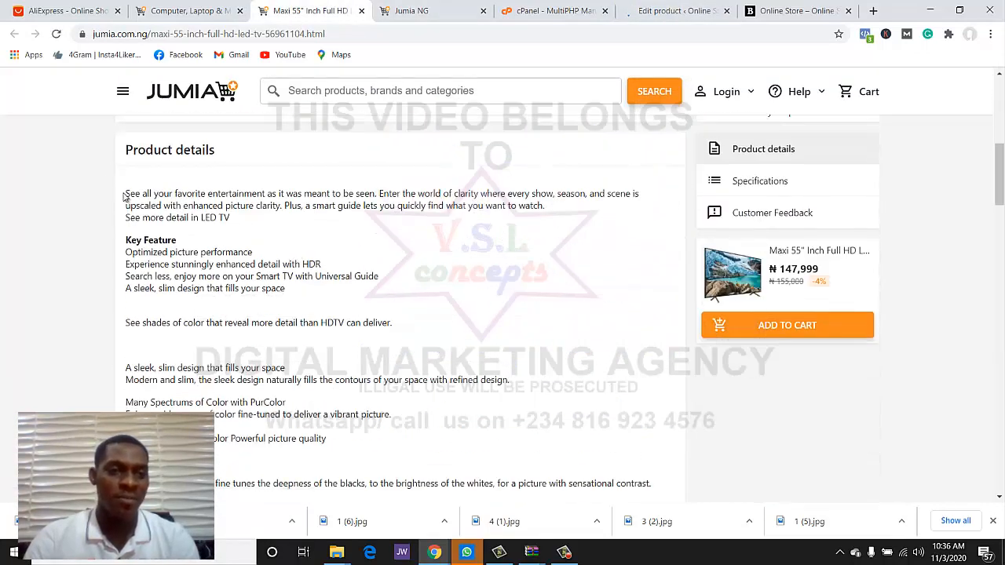
drag(127, 193, 506, 142)
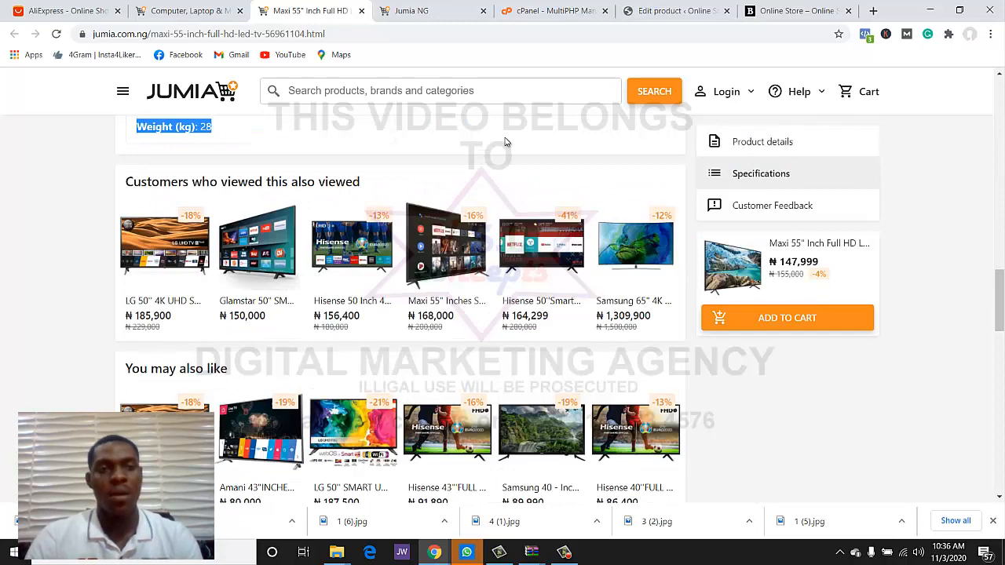
click(675, 10)
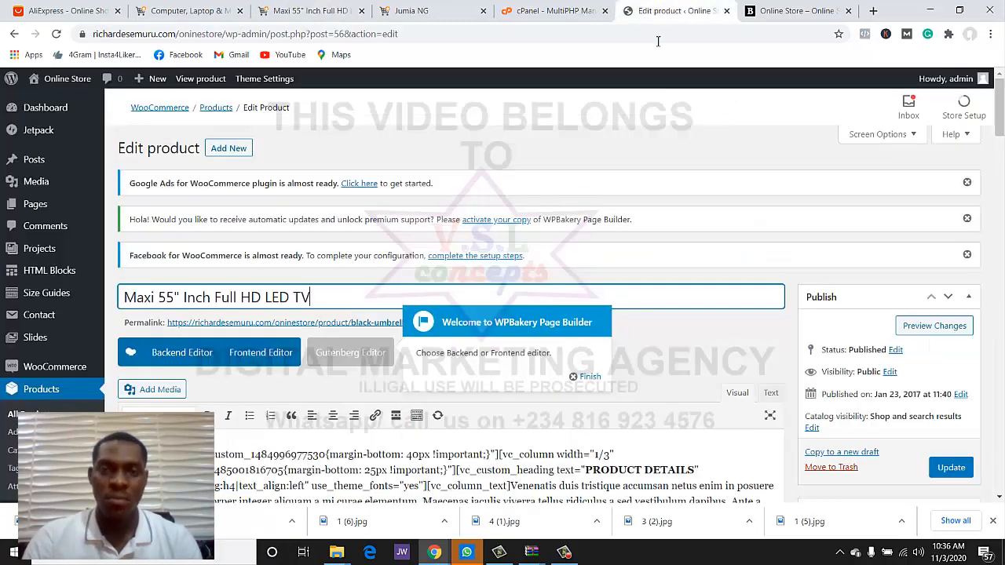
scroll(318, 393, down, 2)
double_click(334, 337)
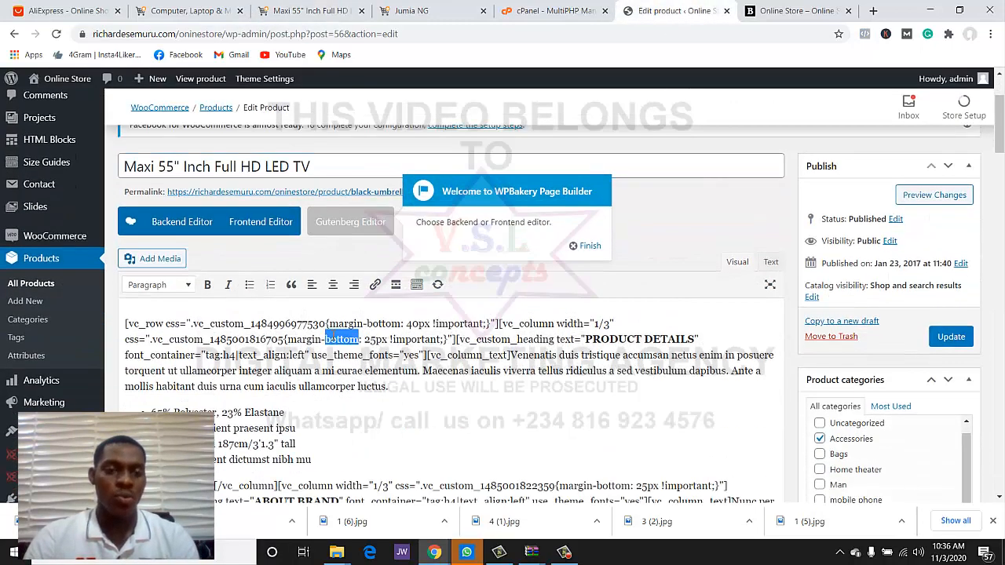
key(ctrl+a)
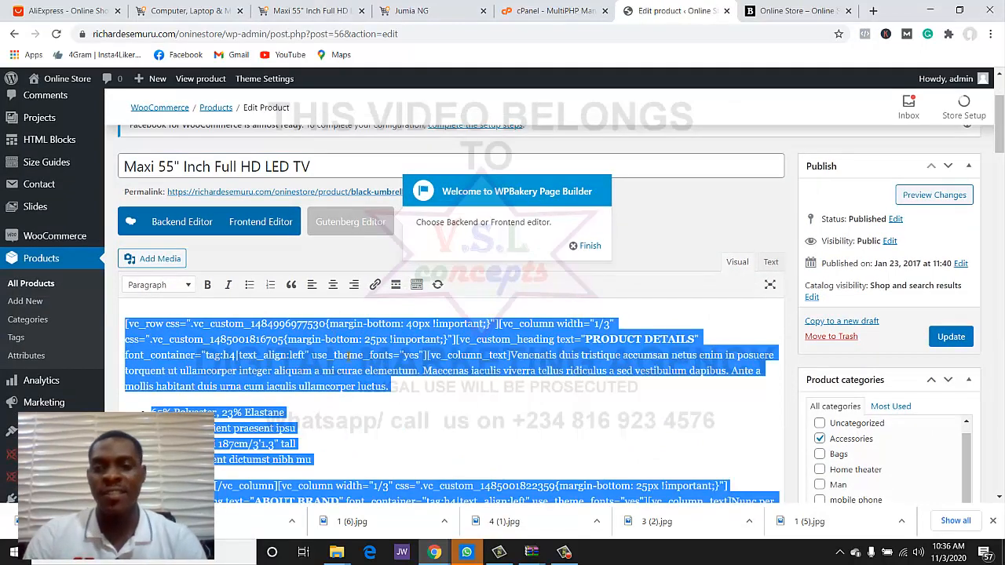
key(ctrl+v)
scroll(576, 298, down, 3)
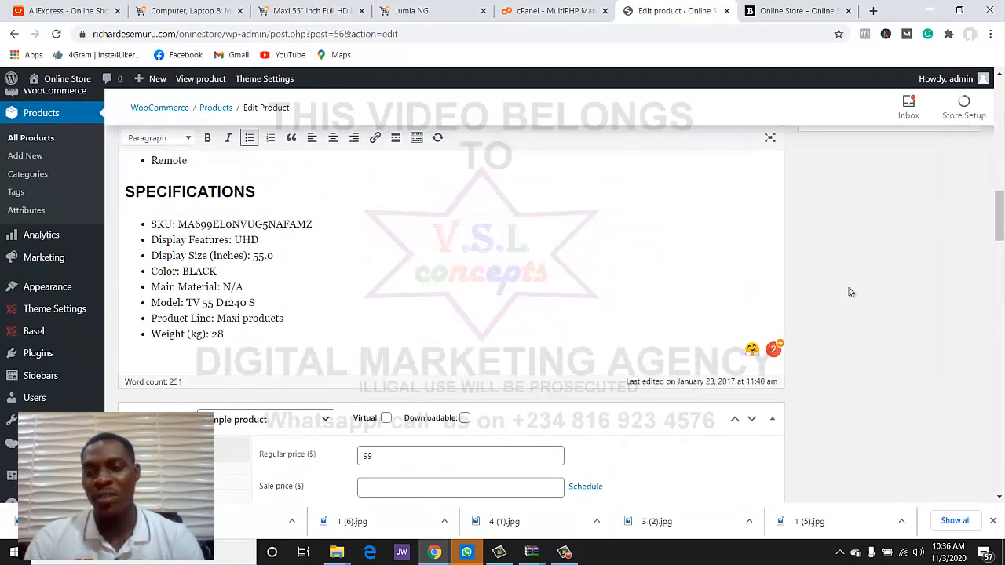
scroll(848, 294, up, 6)
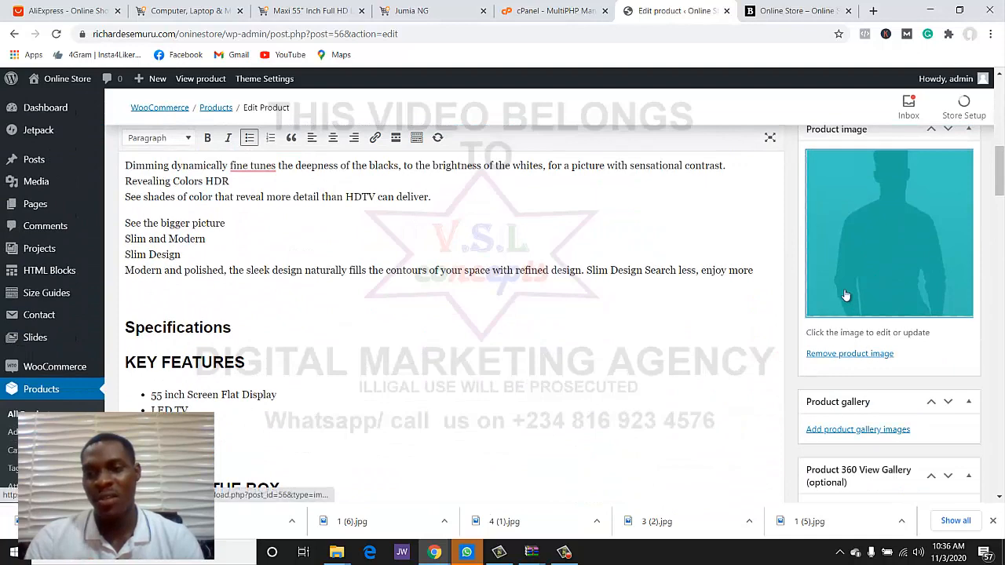
- Upload TV picture 1 (4) and set it as the main product image
click(845, 295)
click(65, 139)
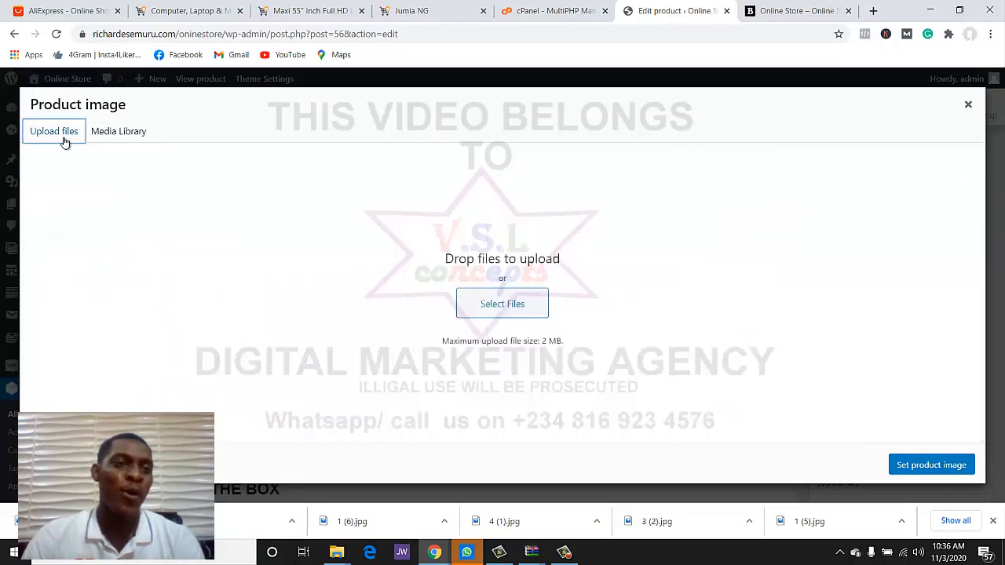
click(518, 303)
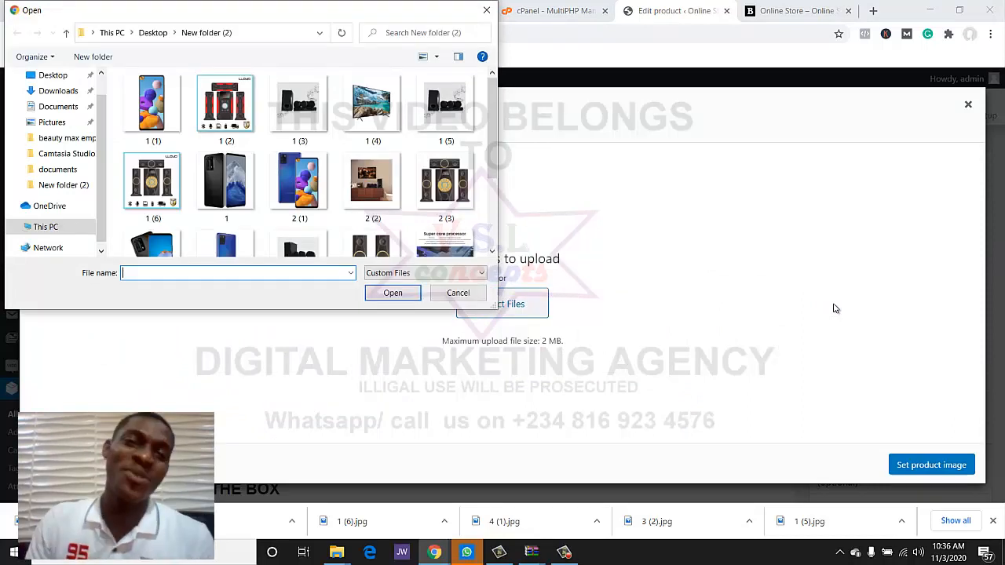
scroll(287, 132, down, 3)
scroll(286, 132, up, 3)
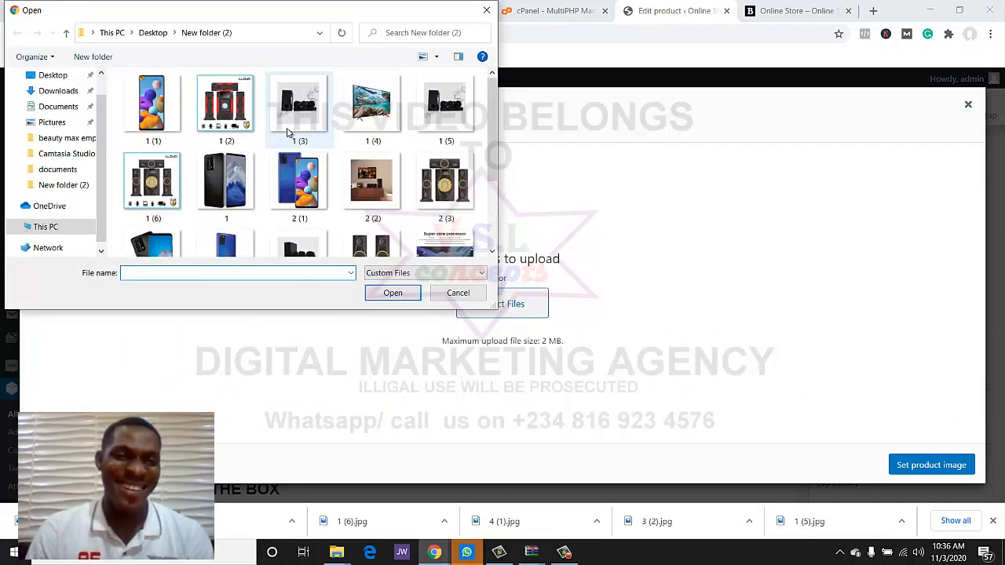
click(375, 130)
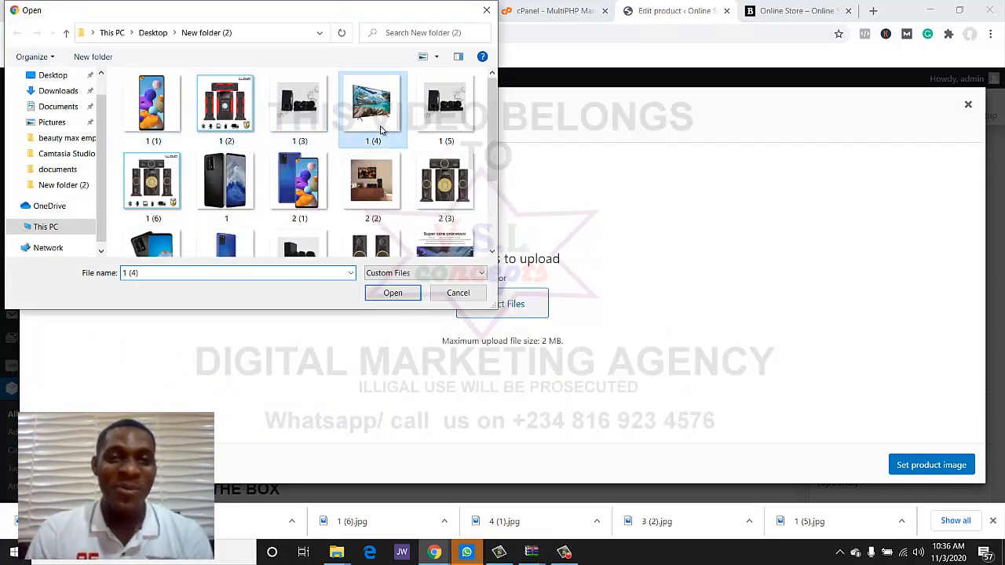
click(392, 292)
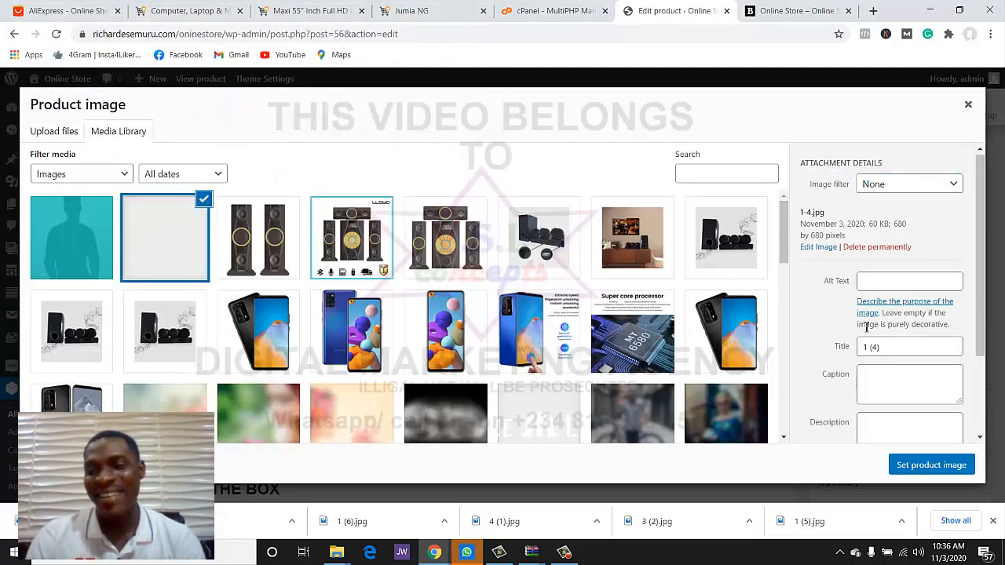
click(931, 465)
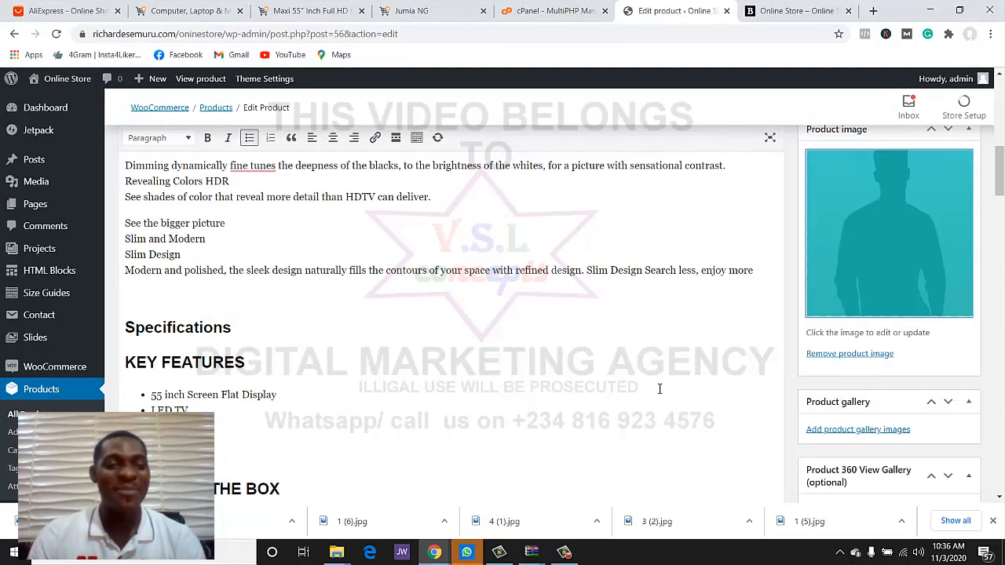
- Add the same 1-4.jpg TV picture to the product gallery
scroll(489, 324, down, 3)
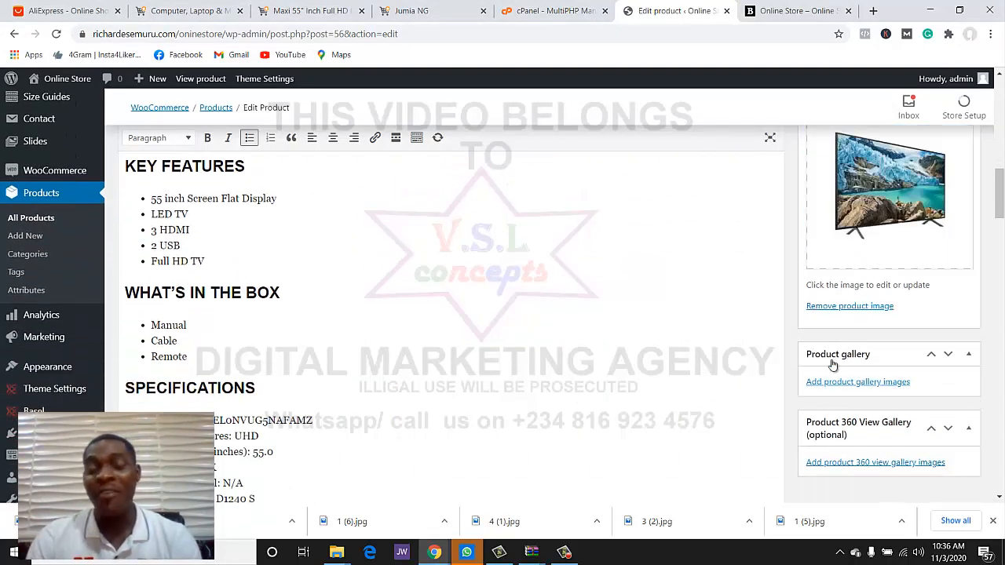
click(821, 381)
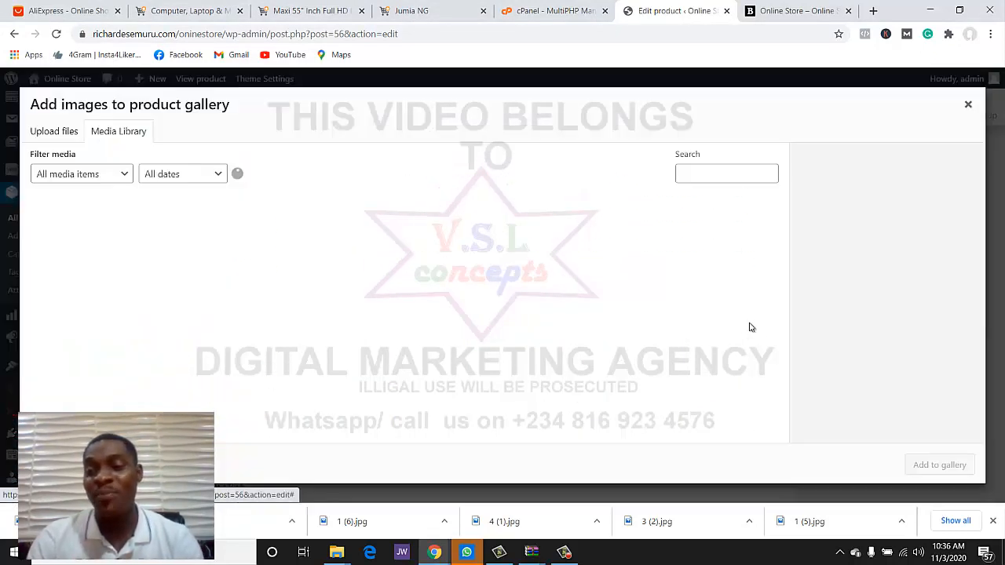
click(73, 227)
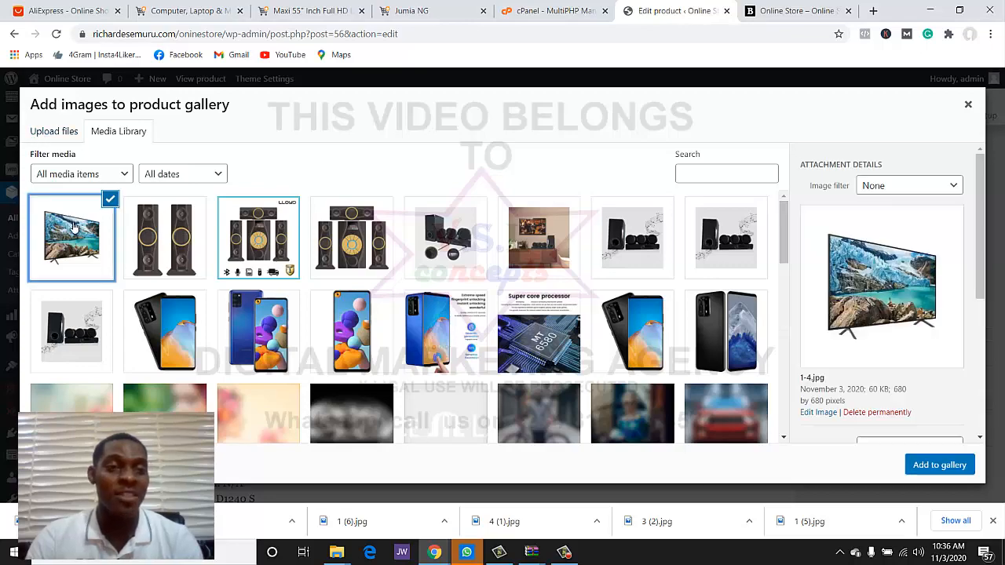
click(940, 465)
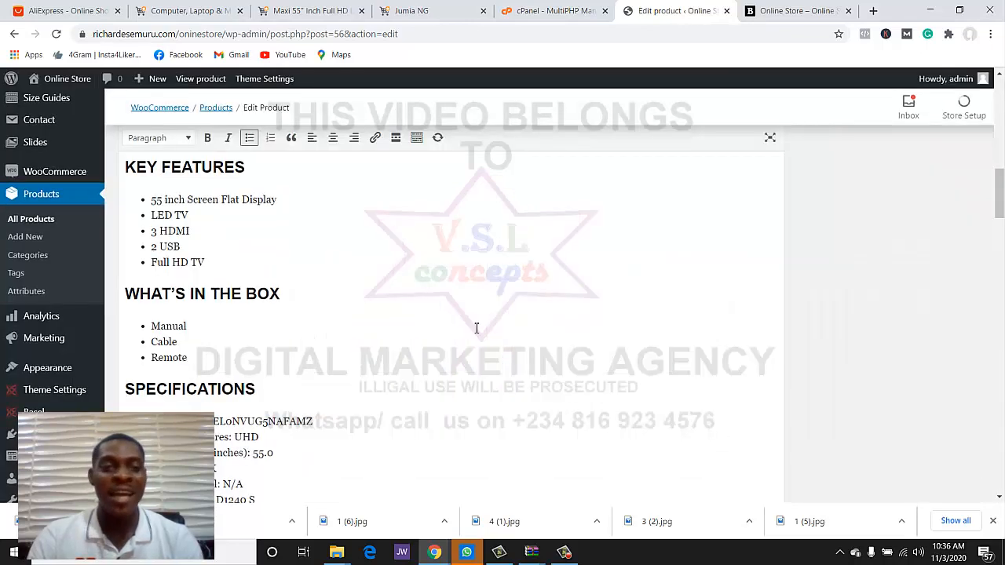
scroll(481, 326, up, 5)
scroll(487, 323, up, 10)
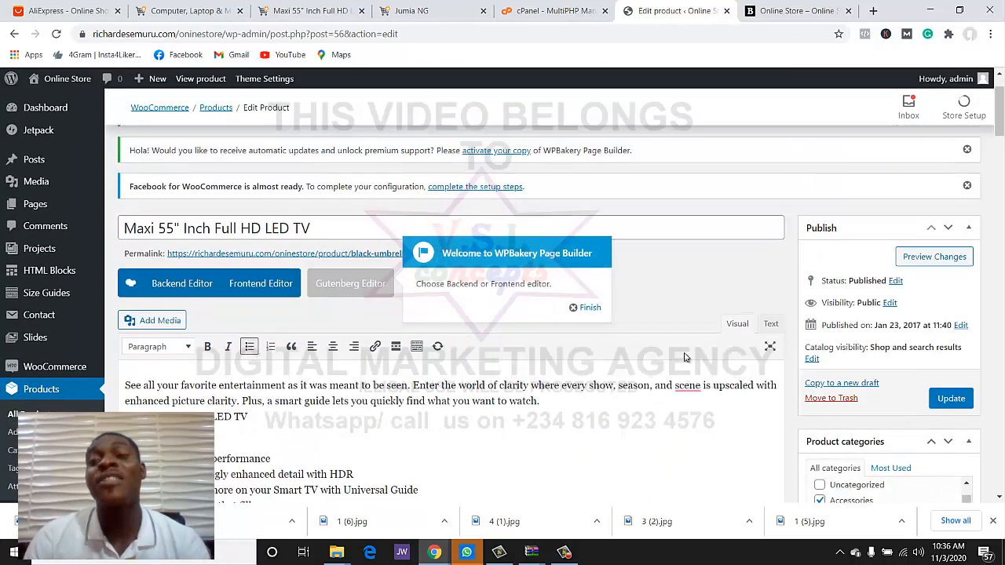
scroll(686, 354, down, 5)
scroll(686, 354, down, 1)
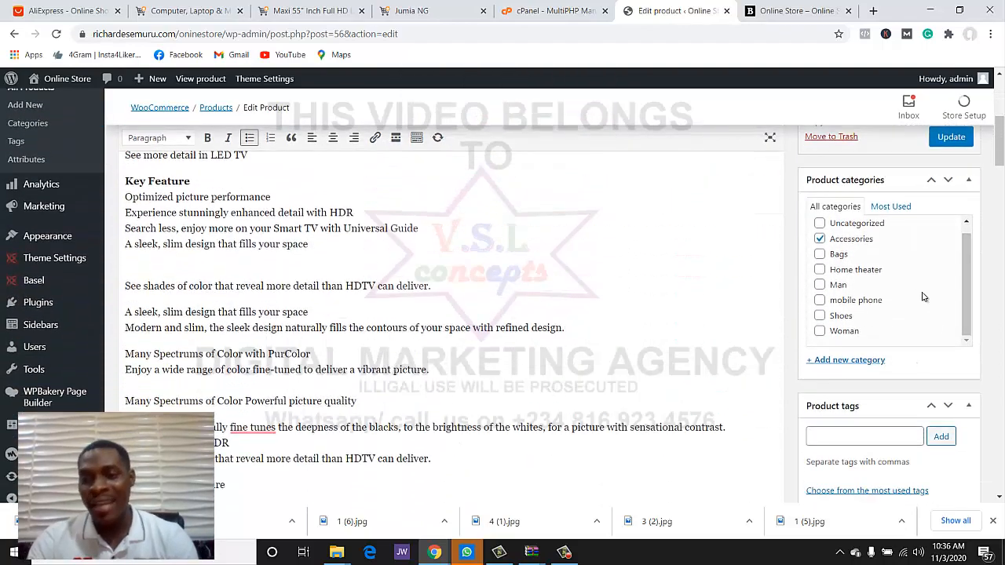
- Create a new TV category, untick Accessories, and update the product
scroll(910, 287, down, 2)
scroll(912, 294, up, 2)
click(830, 361)
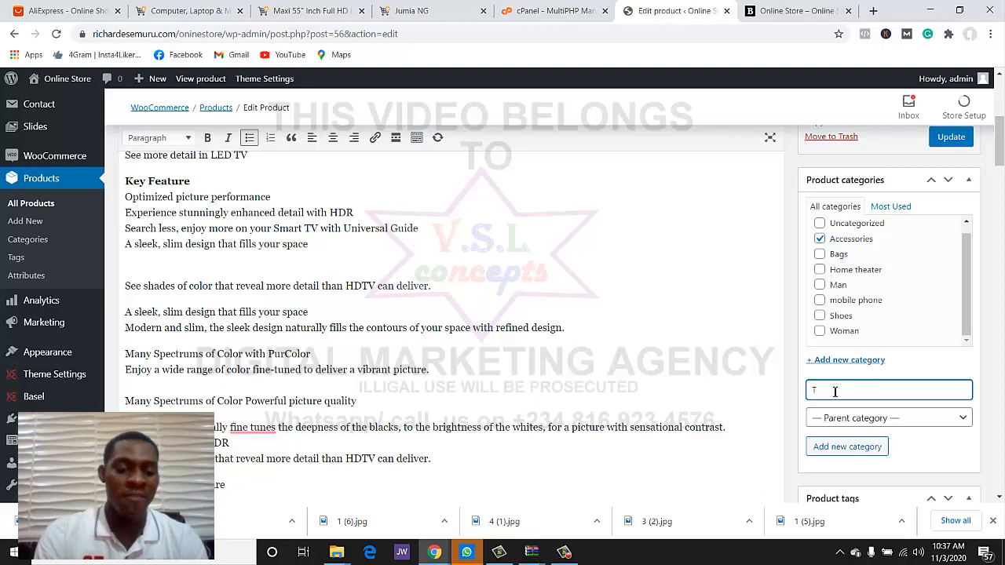
click(863, 445)
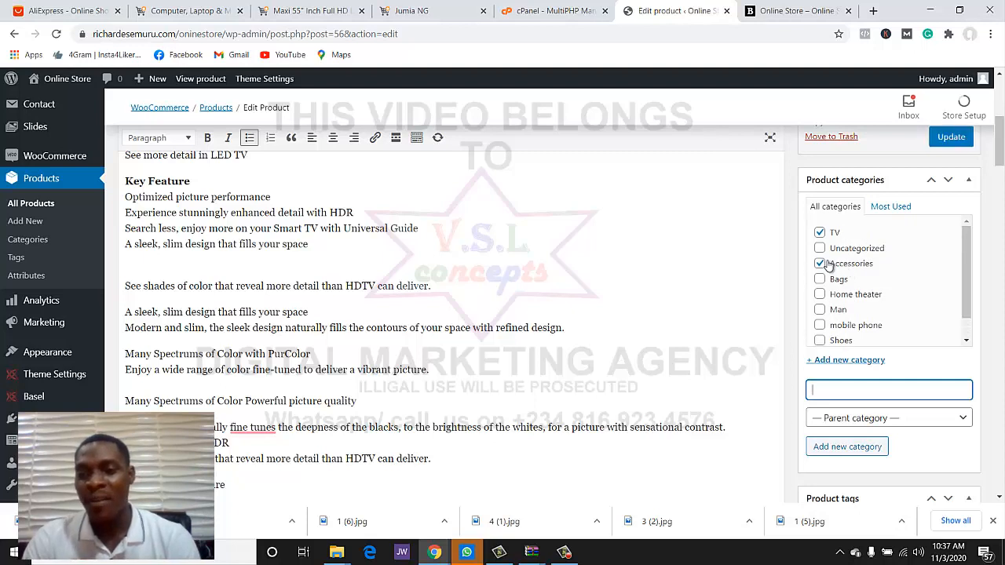
click(842, 265)
scroll(832, 328, down, 1)
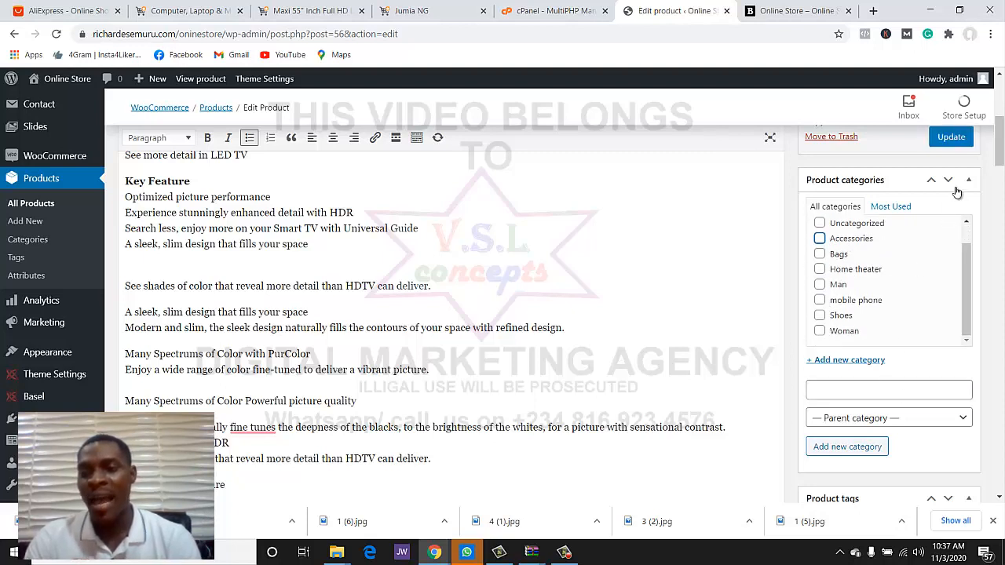
click(950, 137)
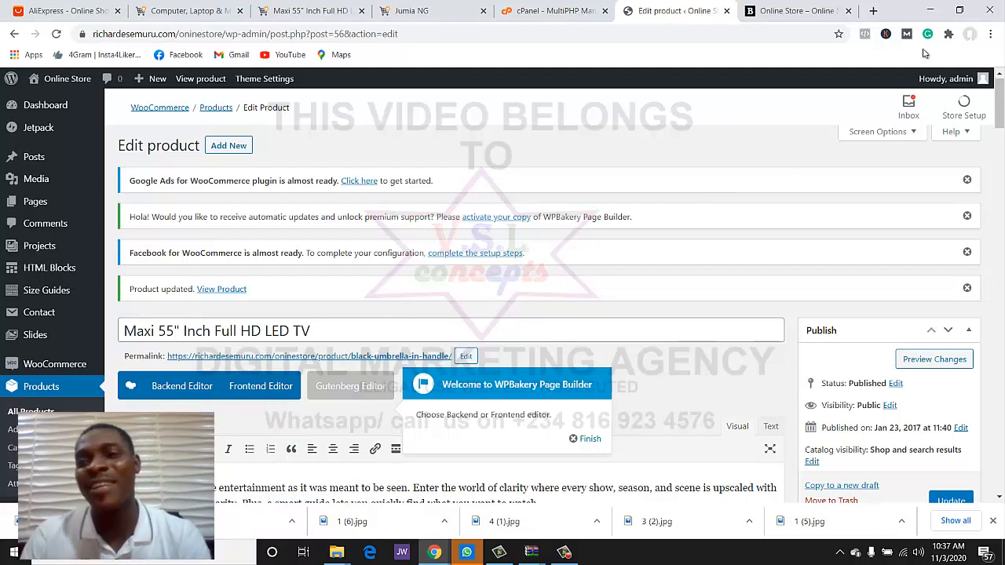
- Reload the storefront to confirm the Maxi 55" TV is listed at $99.00
click(797, 10)
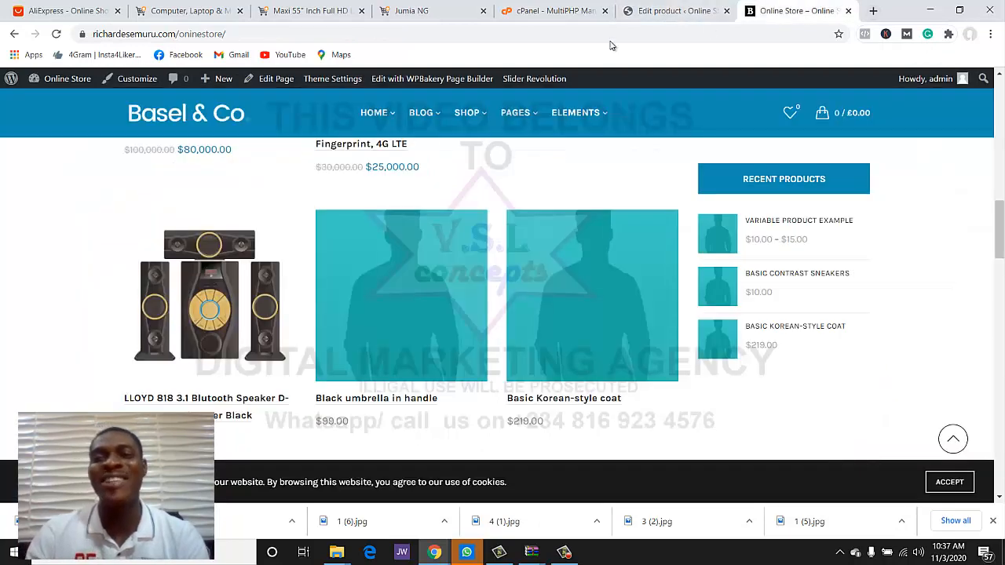
click(56, 35)
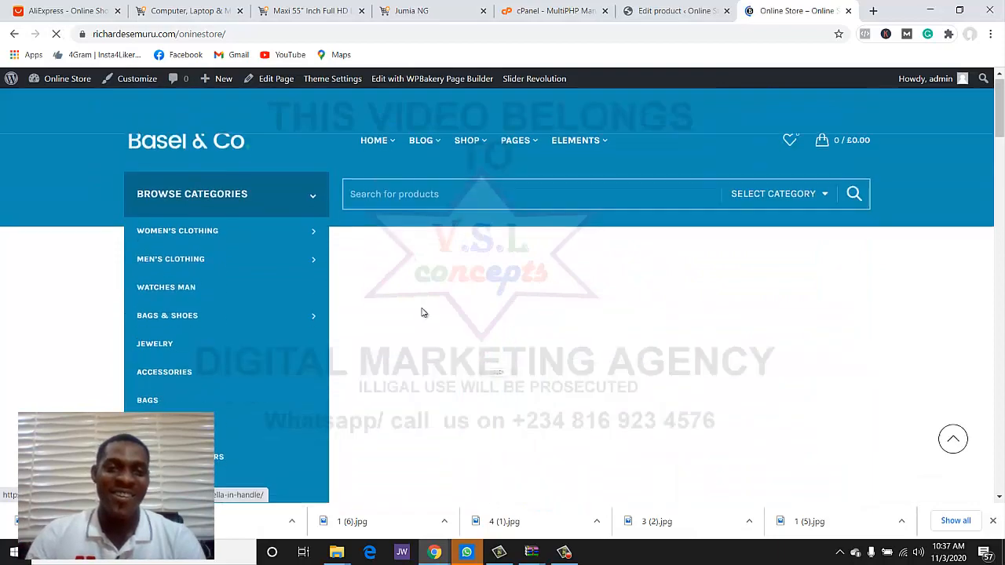
scroll(421, 306, down, 10)
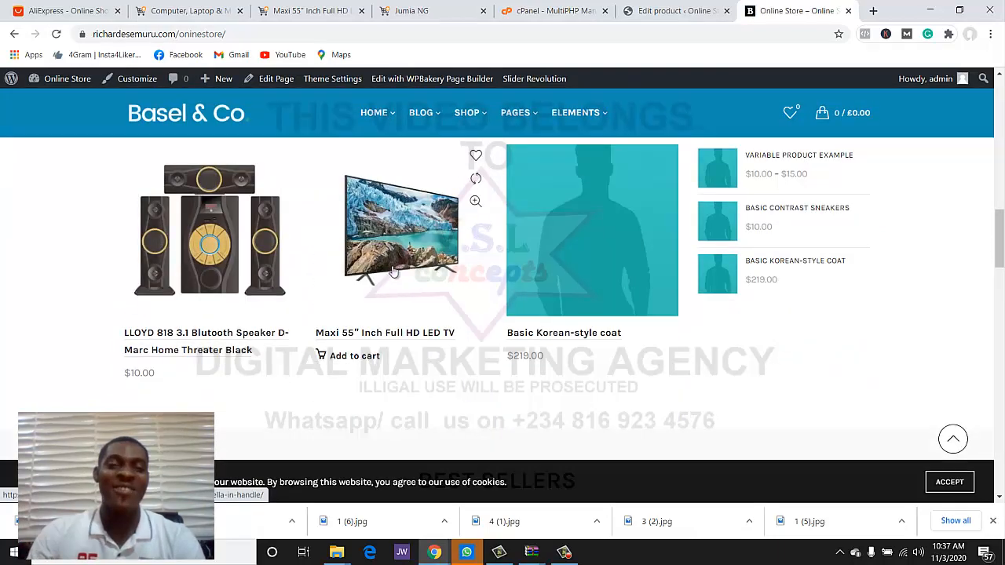
scroll(420, 298, down, 5)
scroll(425, 329, up, 5)
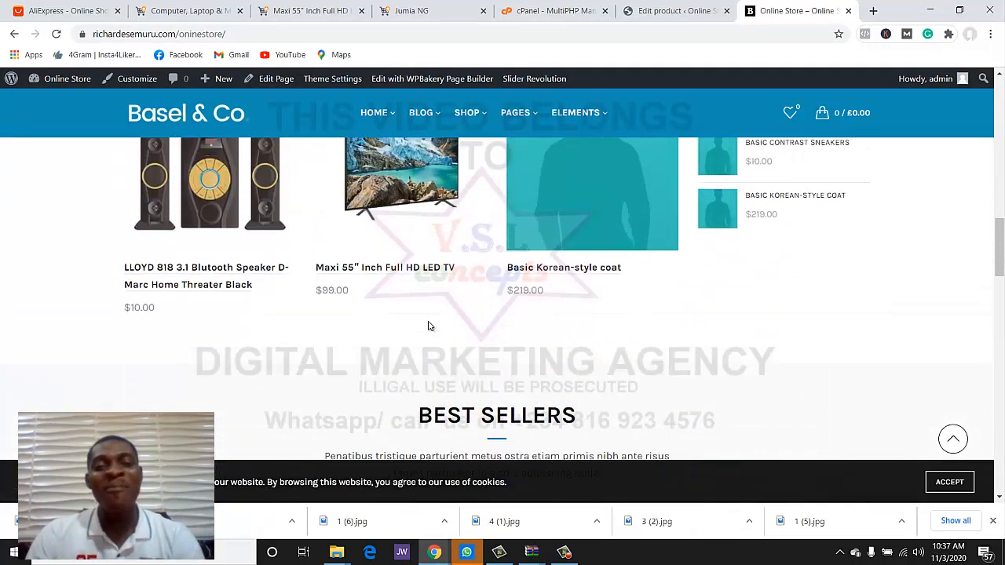
scroll(601, 243, up, 2)
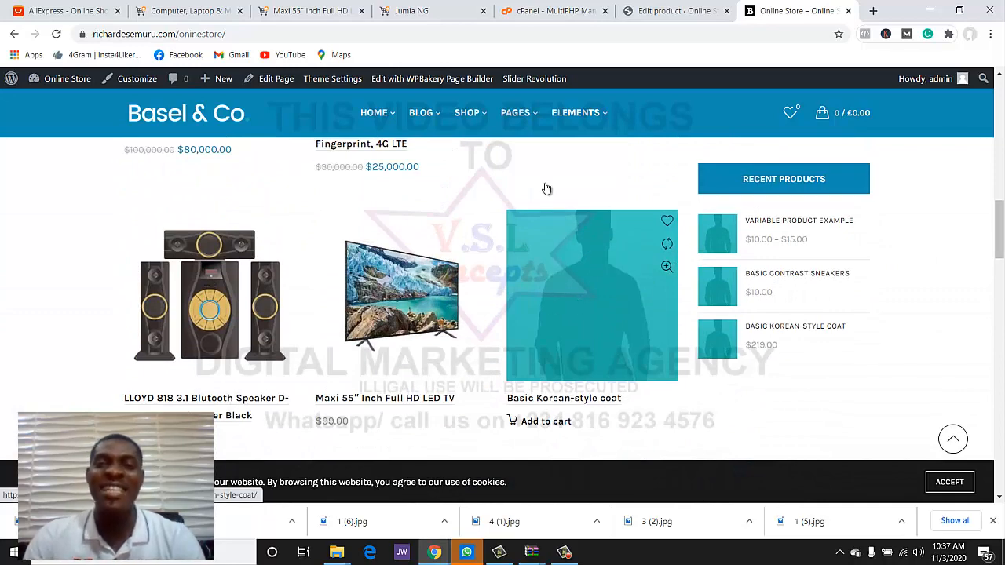
- Recheck the shop against the product editor, then go to the Jumia Maxi 55" TV listing
click(681, 11)
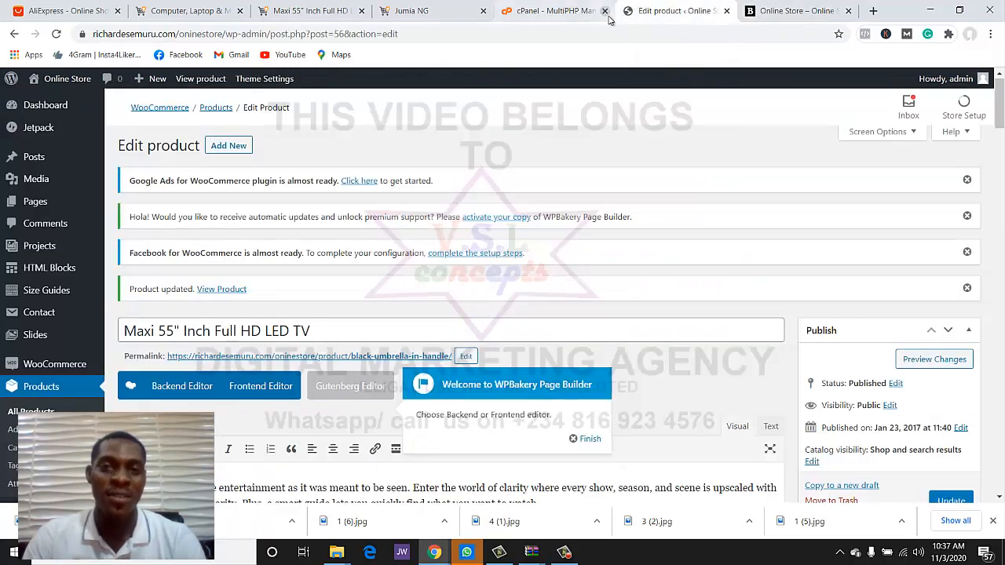
click(769, 8)
scroll(599, 227, down, 1)
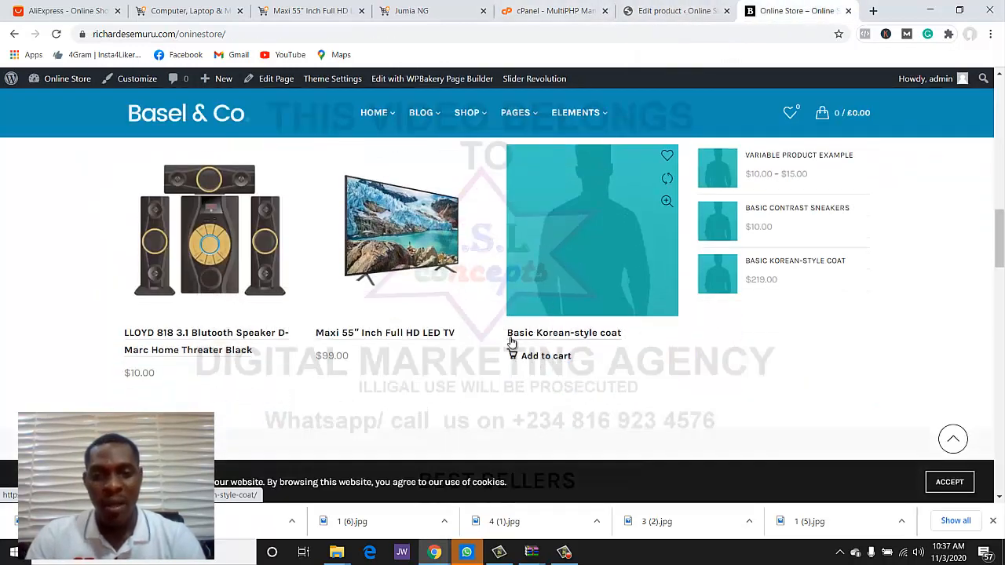
click(681, 10)
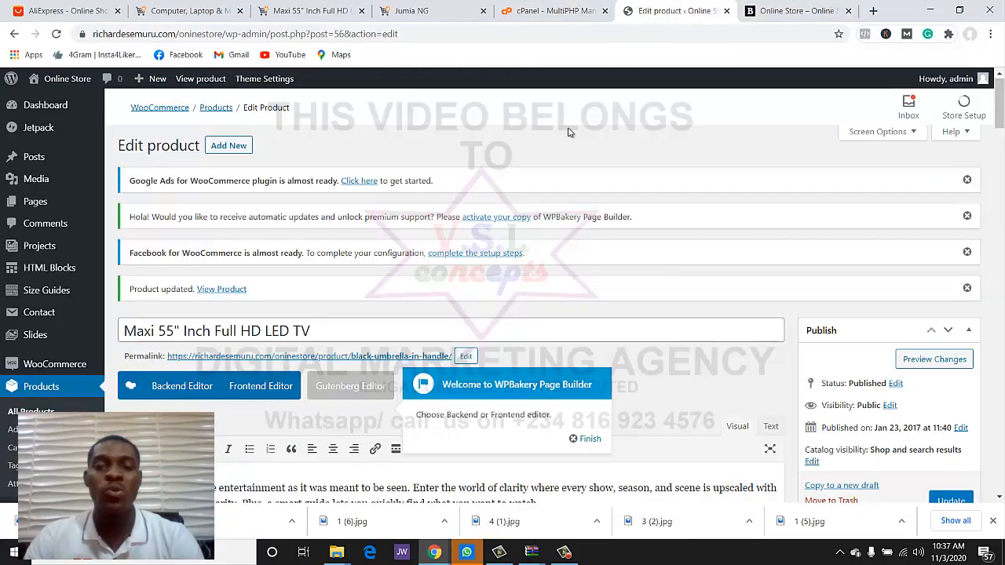
scroll(402, 284, down, 3)
scroll(402, 284, up, 3)
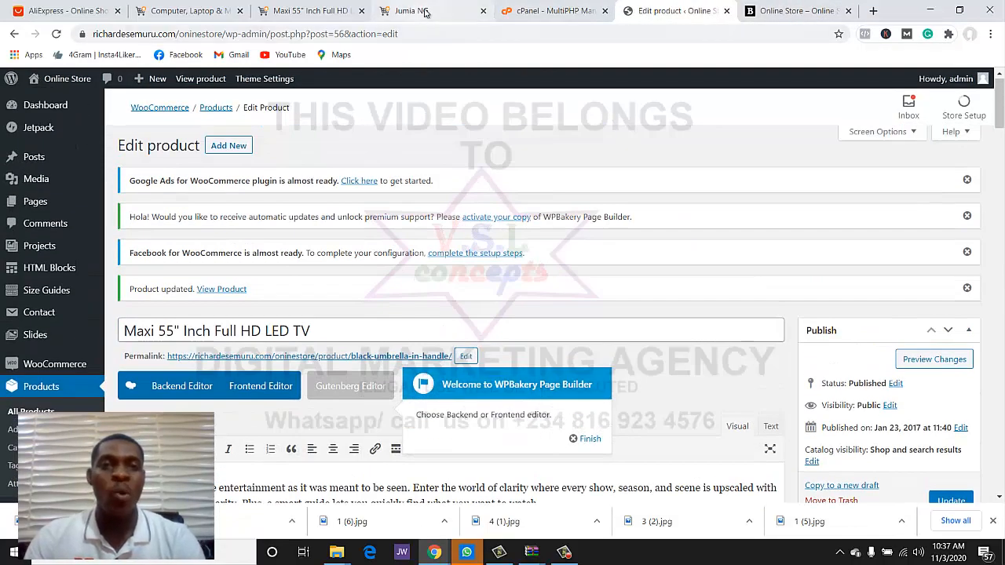
click(294, 10)
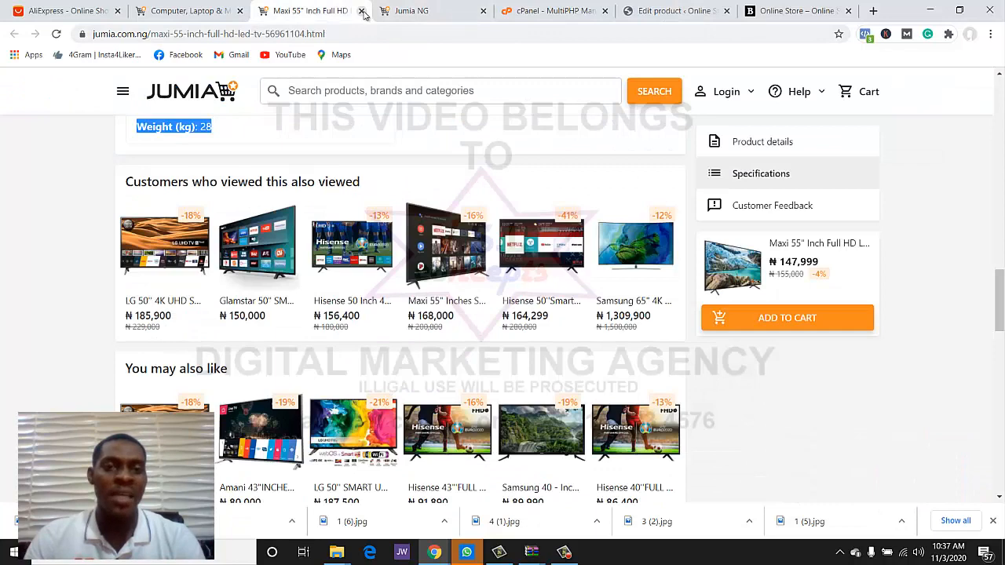
- Close the Jumia NG notice page and open the LG 50" Smart UHD 4K TV listing
click(419, 10)
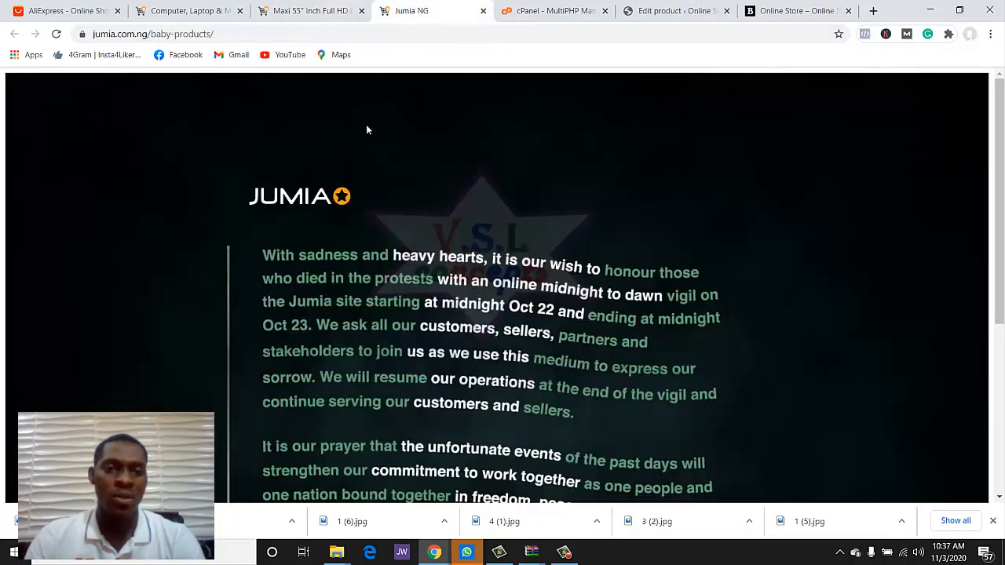
scroll(367, 129, down, 4)
scroll(373, 124, up, 4)
click(484, 11)
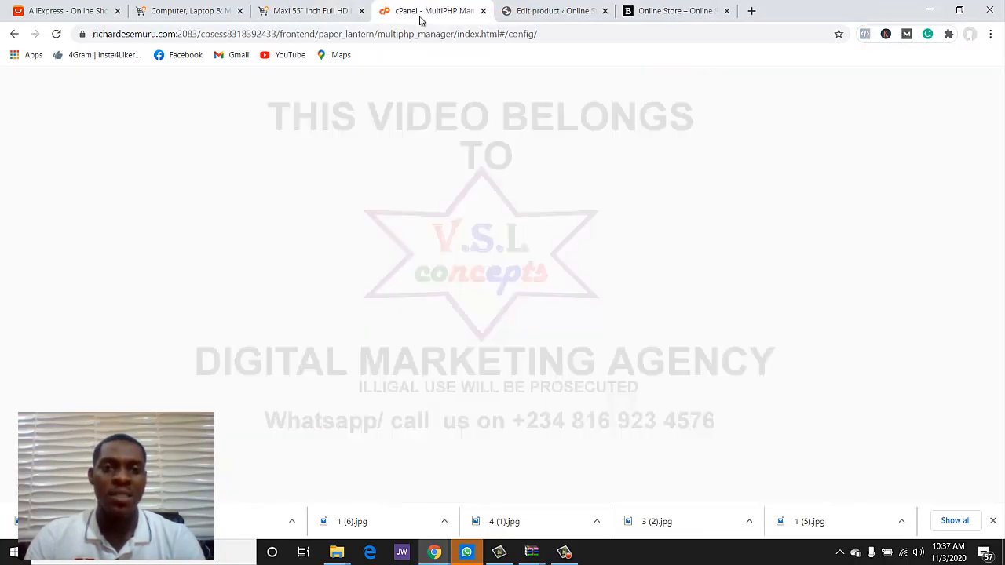
click(320, 14)
click(197, 11)
click(289, 11)
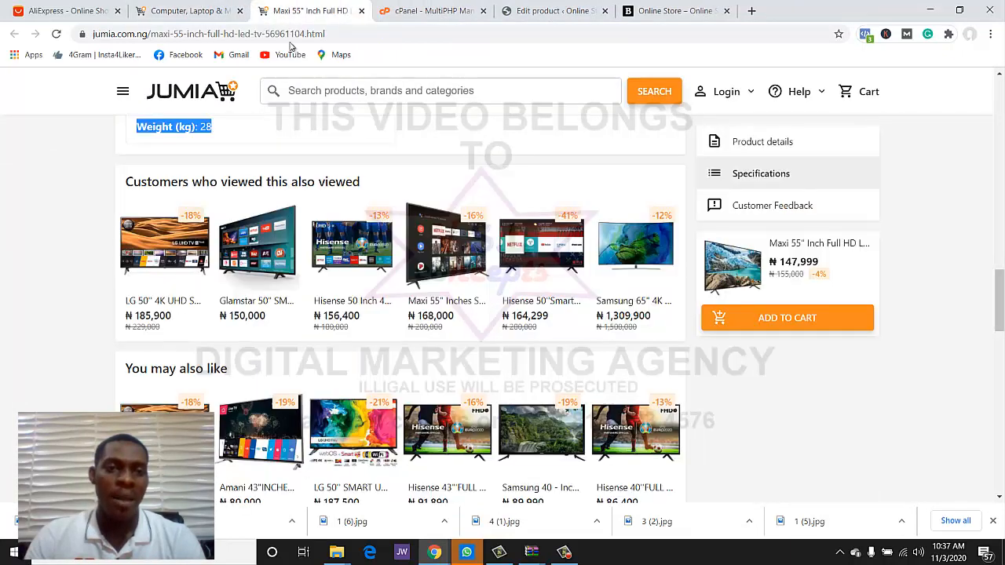
scroll(298, 149, down, 2)
scroll(428, 235, up, 1)
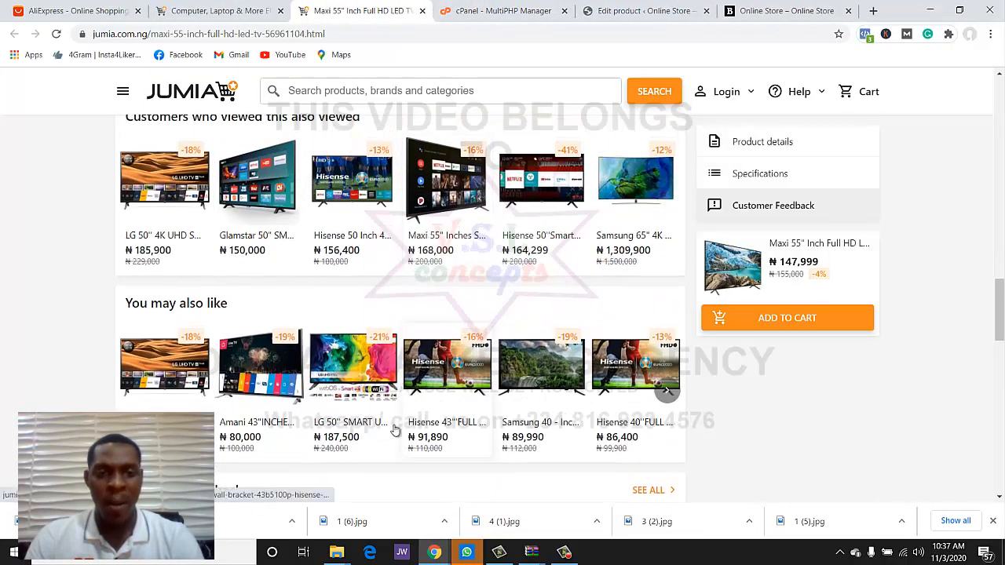
click(379, 353)
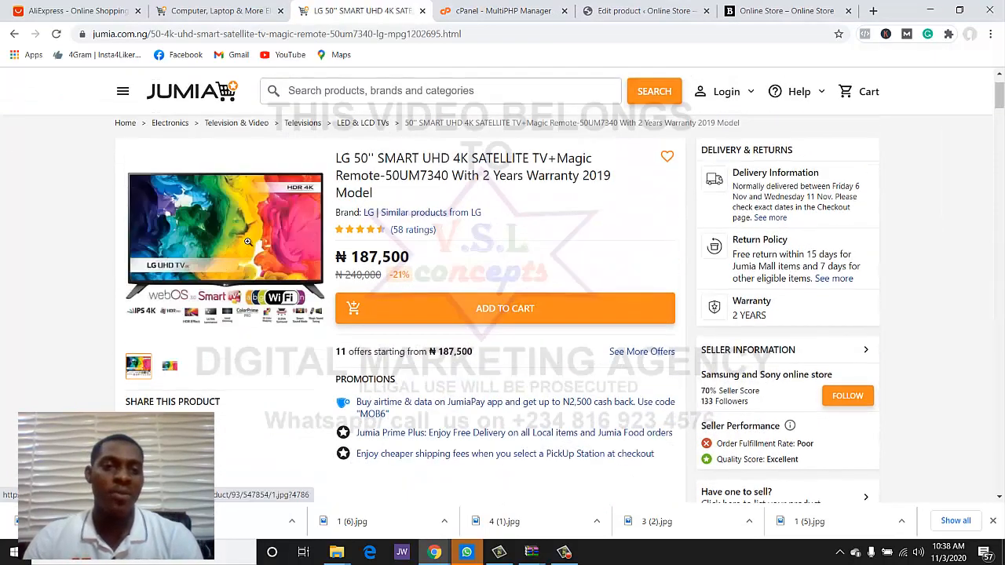
- Save both LG TV product images from the gallery, then select the product title
click(247, 245)
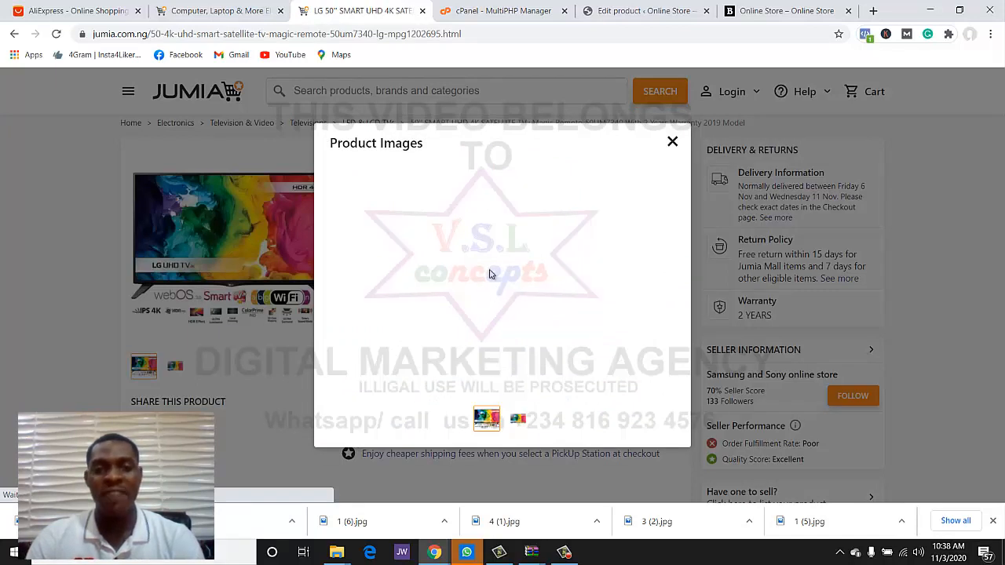
right_click(479, 281)
click(544, 323)
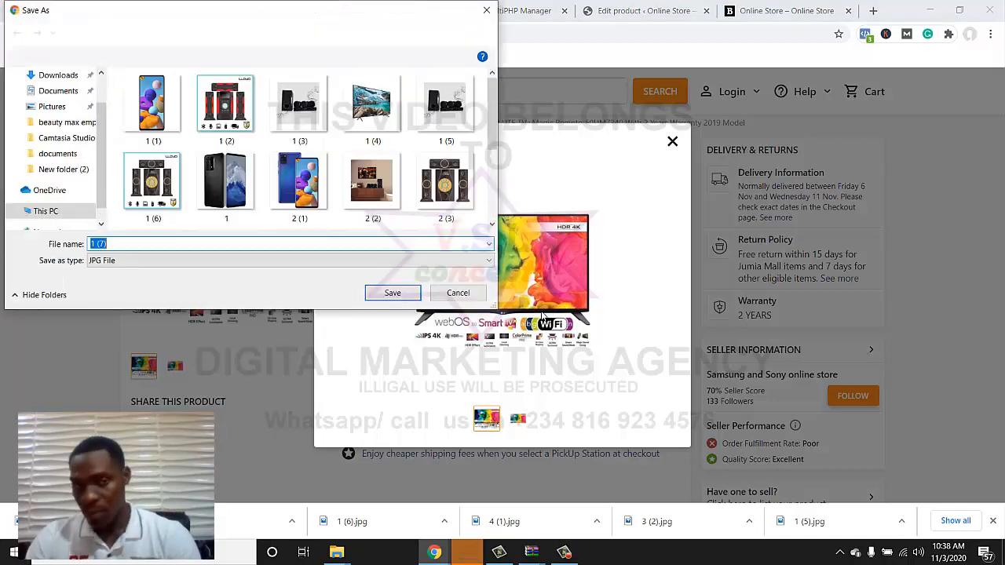
click(375, 292)
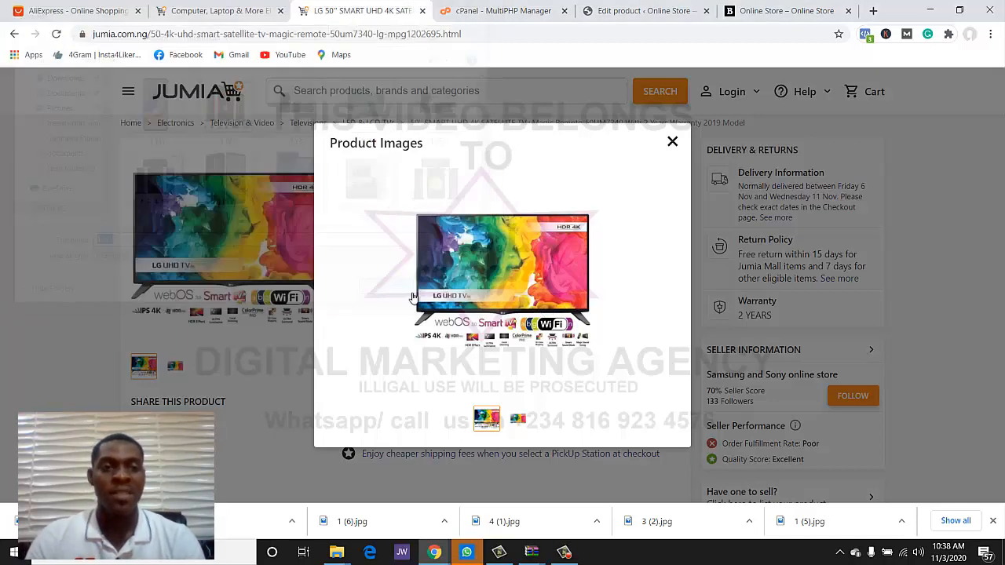
click(518, 421)
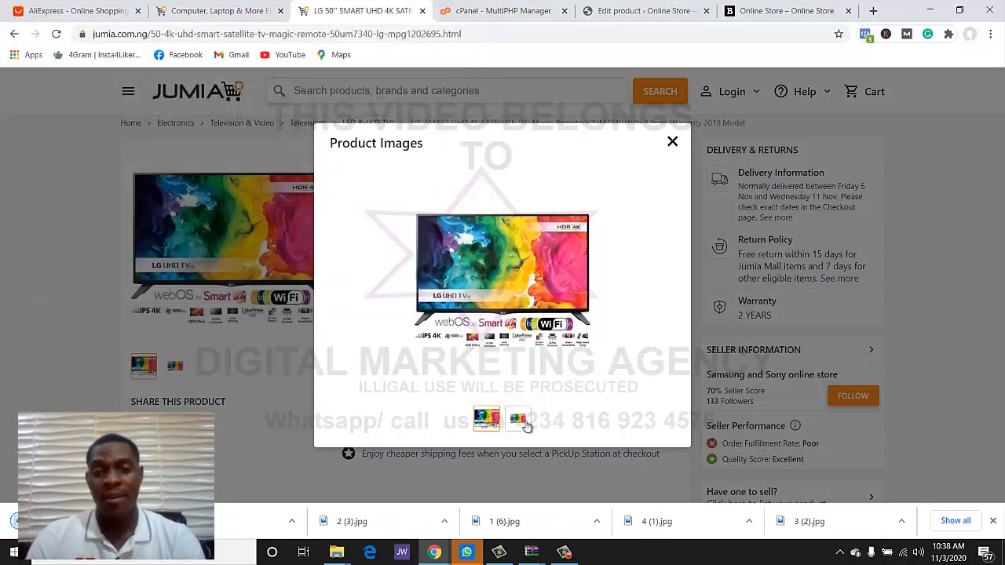
right_click(506, 292)
click(539, 319)
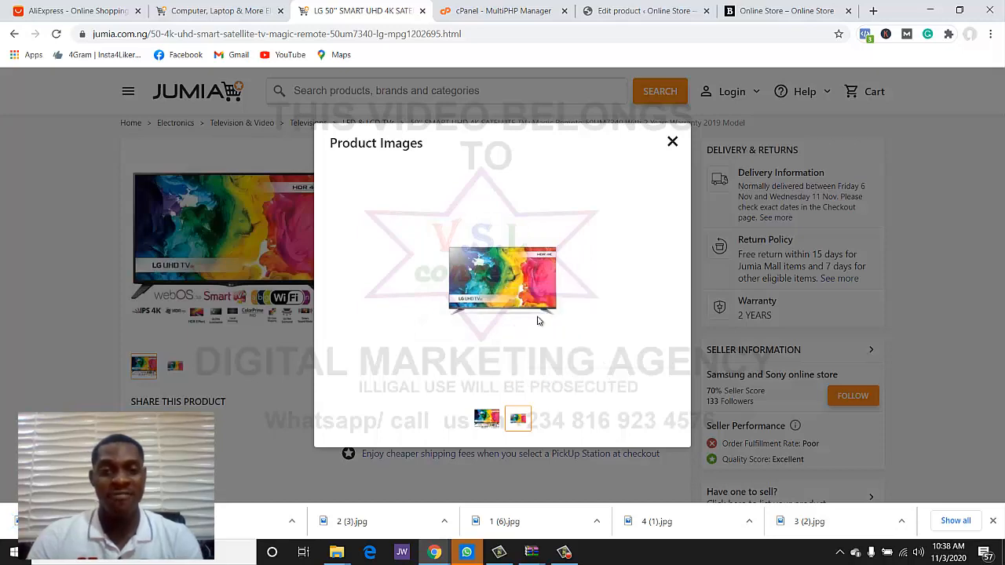
key(Return)
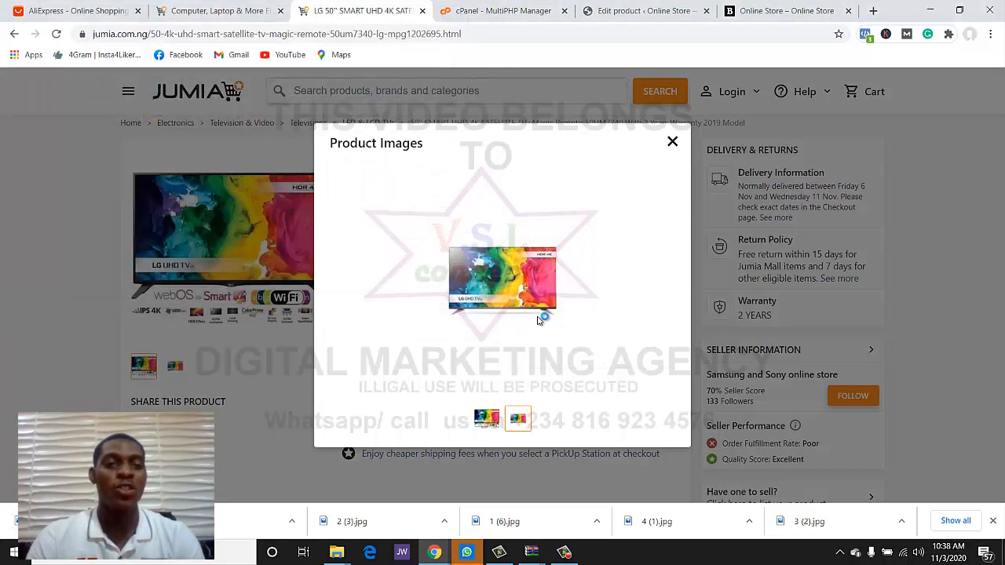
click(672, 142)
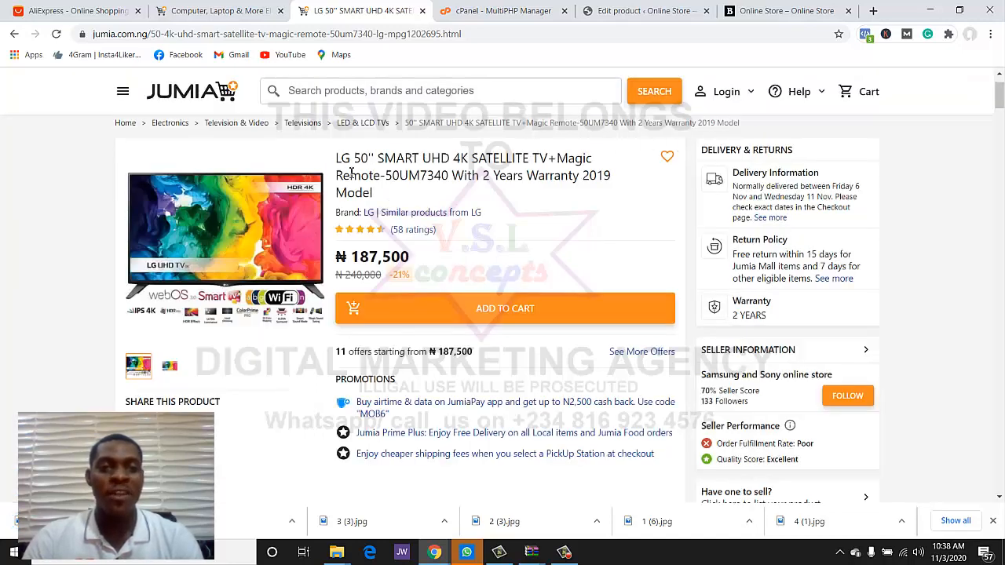
drag(336, 158, 374, 192)
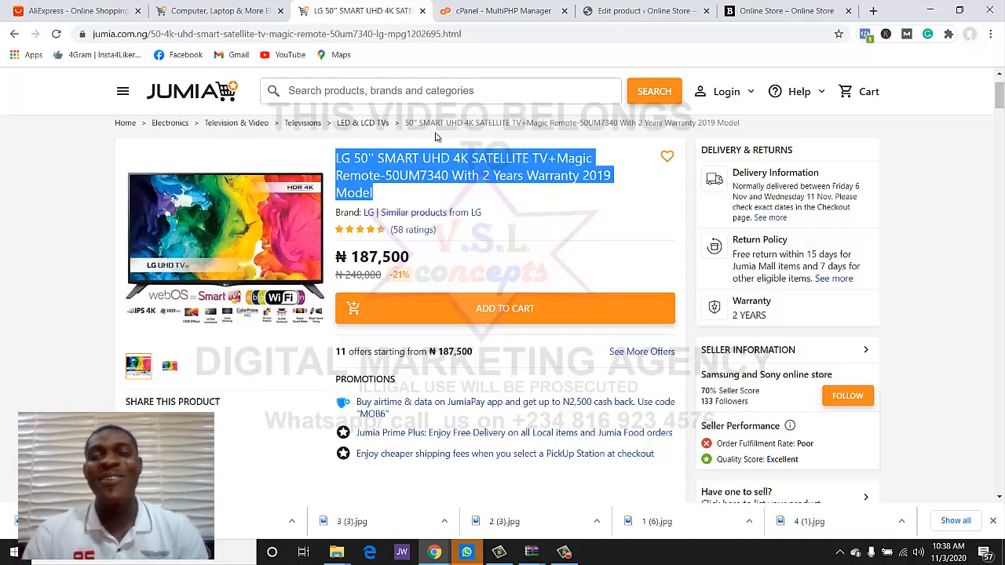
- Replace the WordPress product title with the copied LG TV title
click(606, 6)
scroll(469, 190, down, 4)
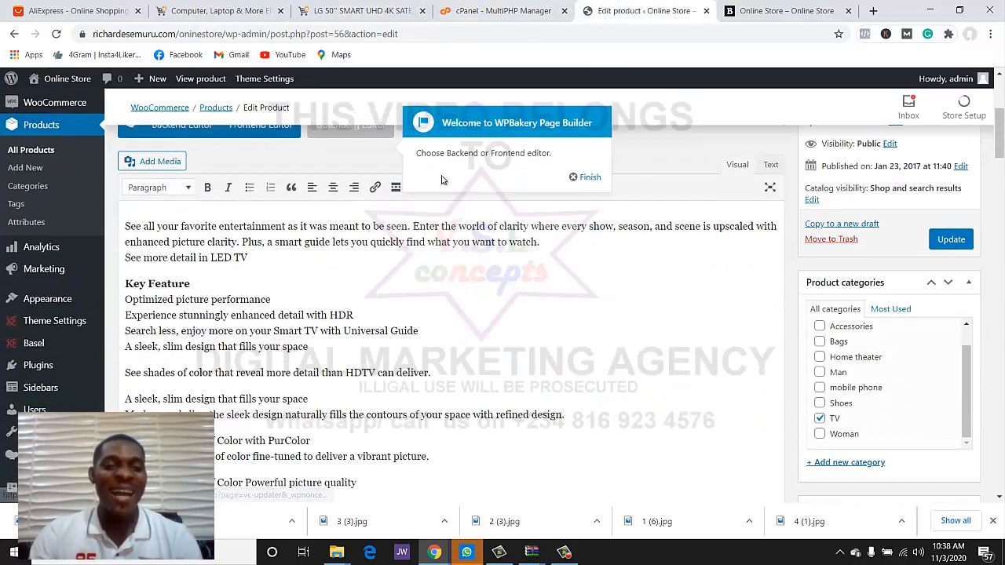
scroll(424, 185, up, 2)
double_click(396, 192)
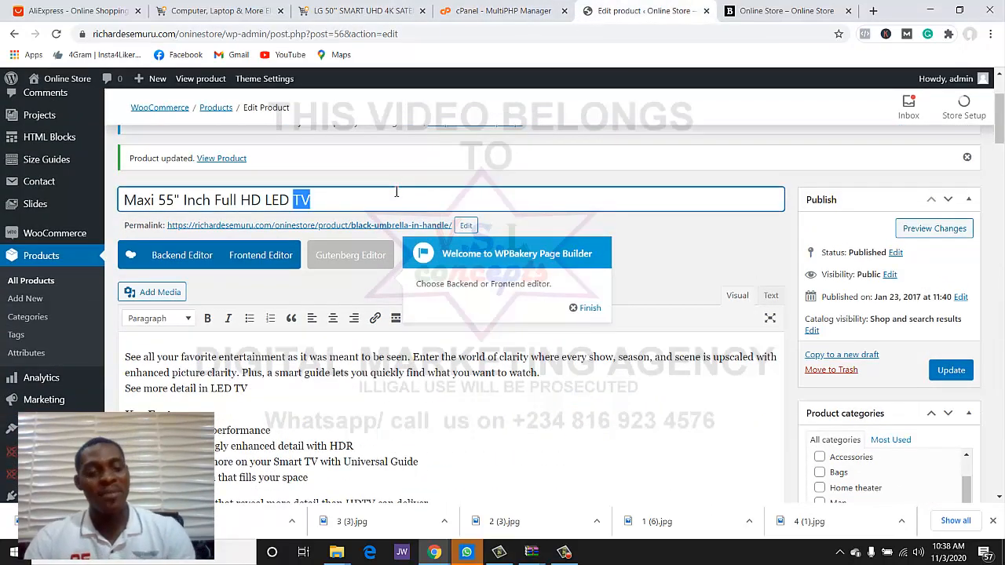
key(ctrl+a)
key(ctrl+v)
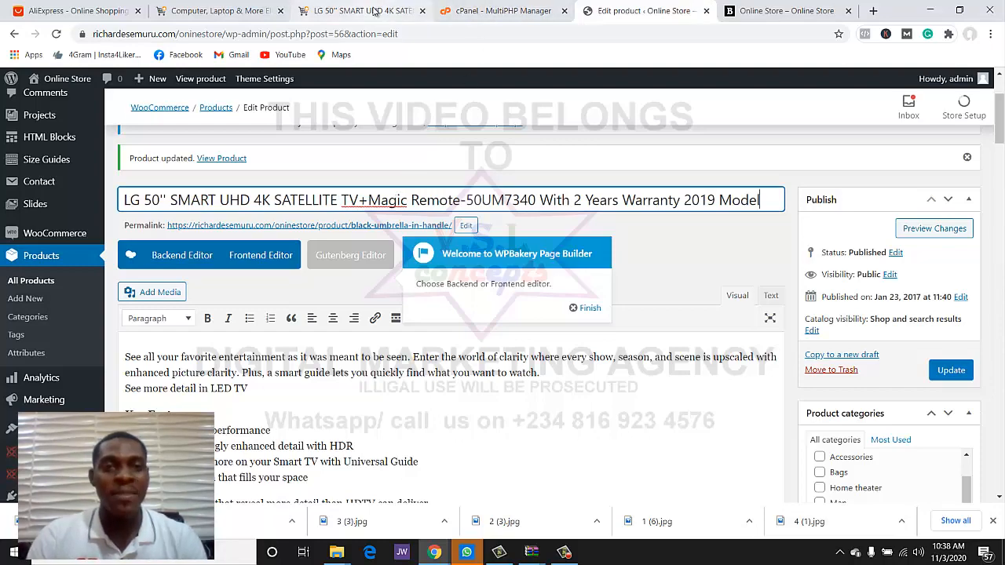
- Copy the LG description from Jumia and paste it over the main product description
click(375, 11)
scroll(452, 224, down, 6)
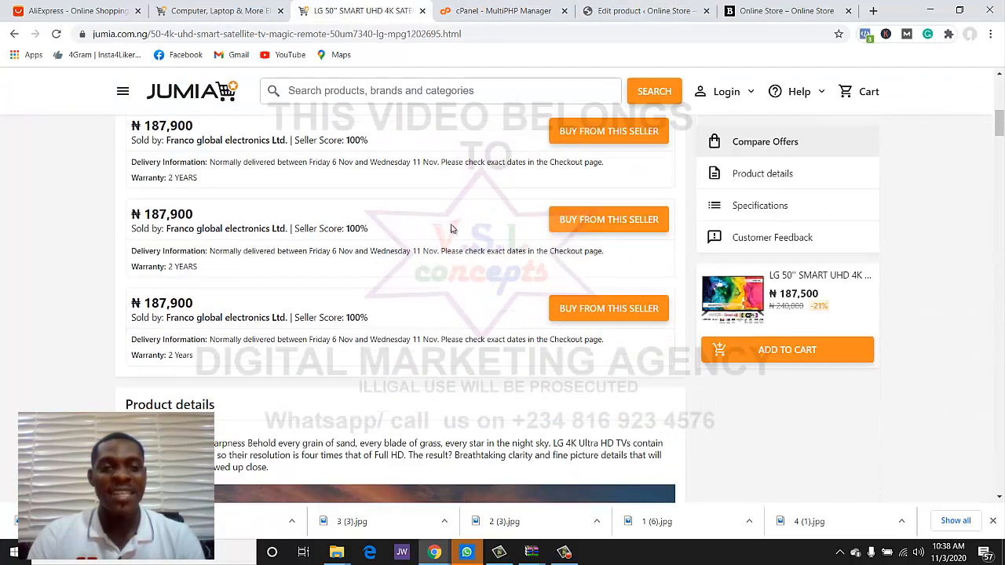
scroll(451, 230, down, 3)
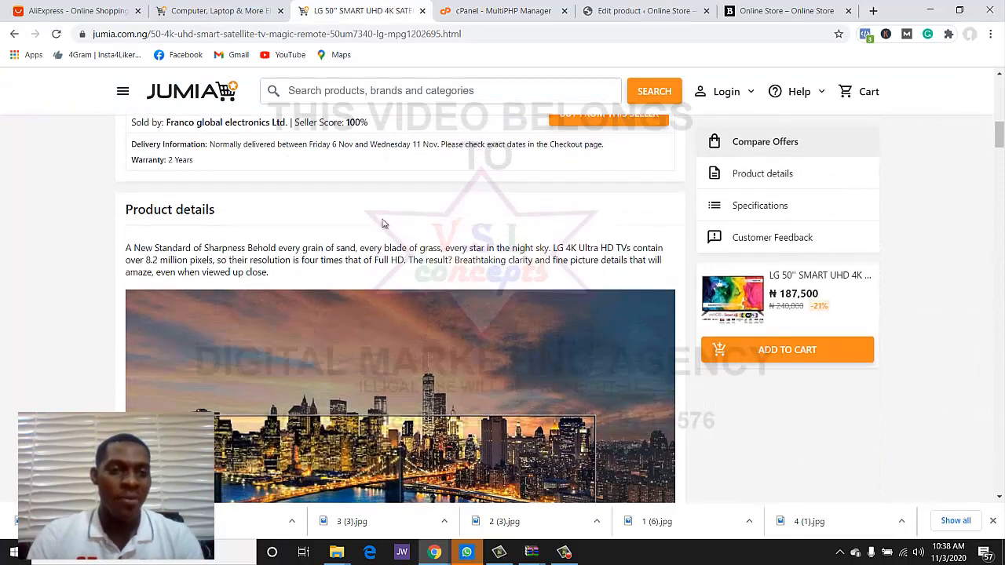
drag(128, 251, 414, 417)
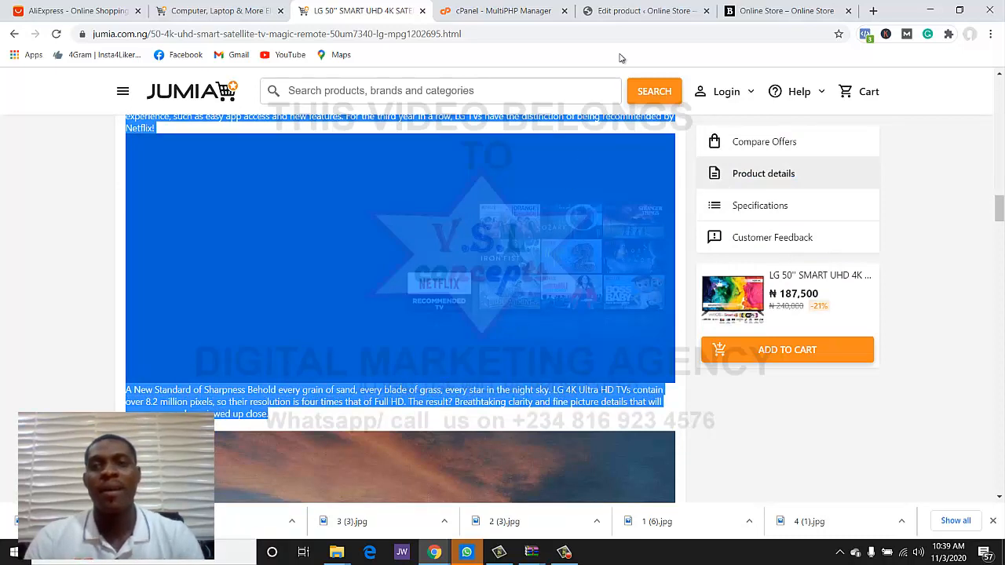
click(640, 10)
scroll(459, 330, down, 3)
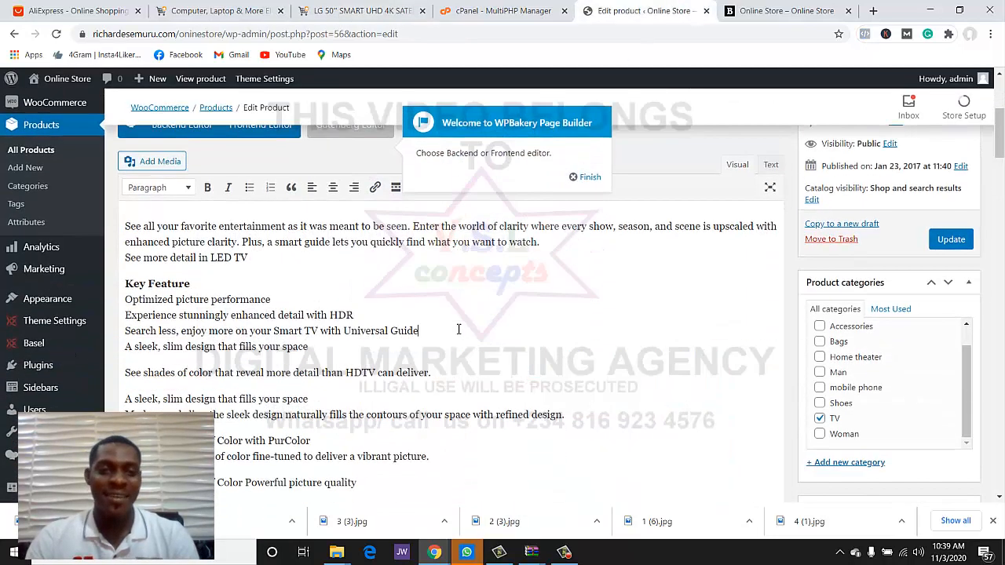
key(ctrl+a)
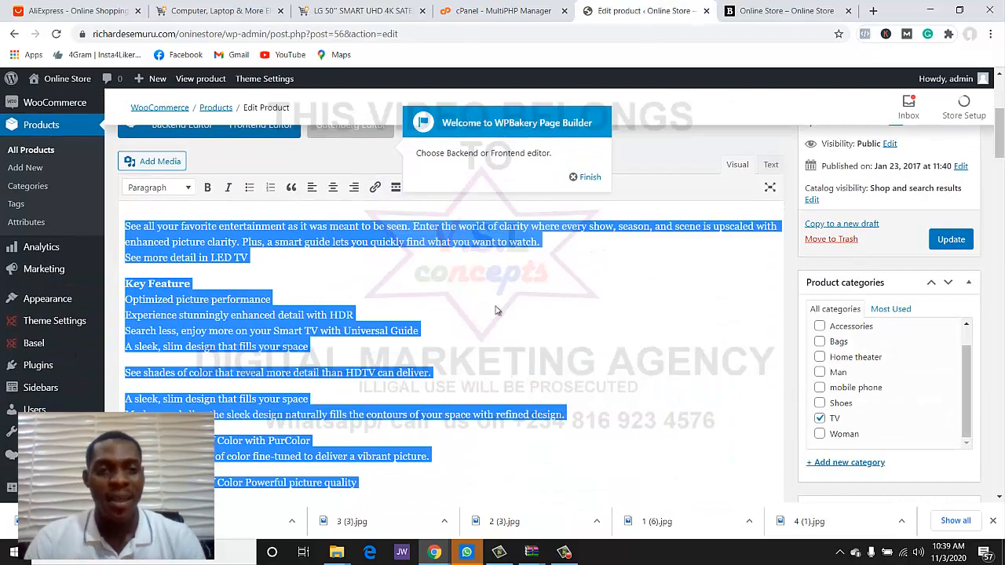
key(ctrl+v)
scroll(503, 333, down, 1)
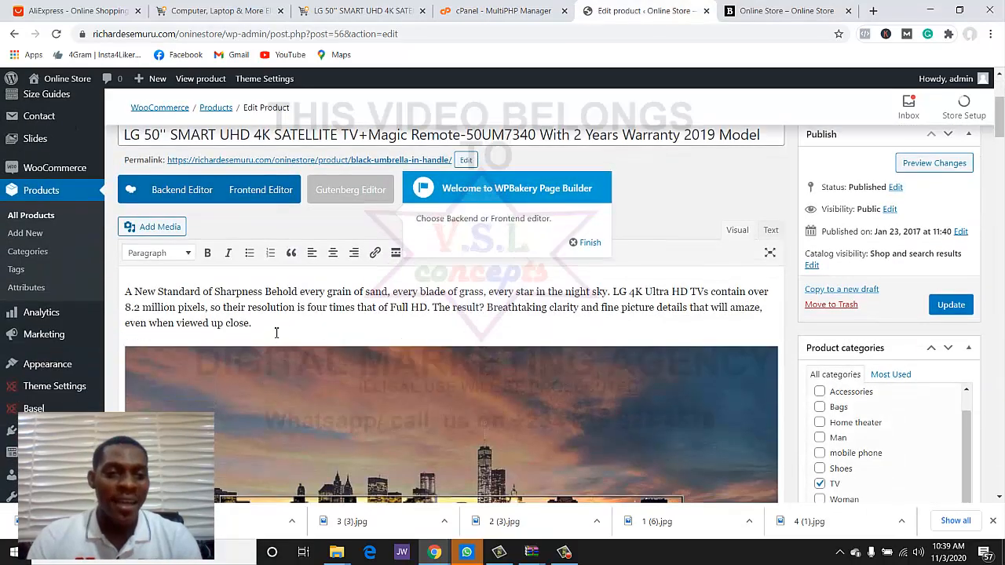
drag(277, 333, 100, 290)
key(ctrl+c)
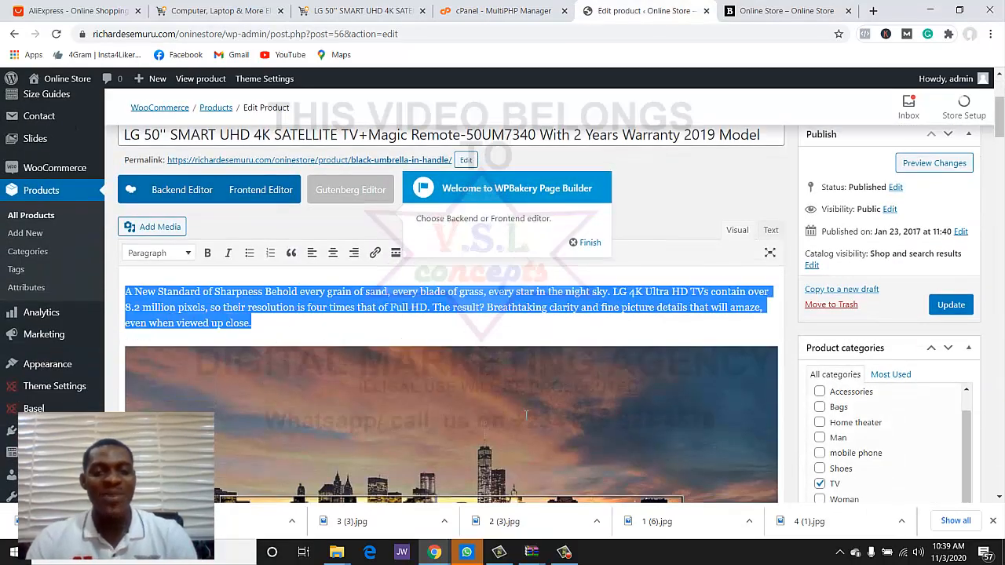
- Paste the LG TV description over the old short description
scroll(526, 415, down, 15)
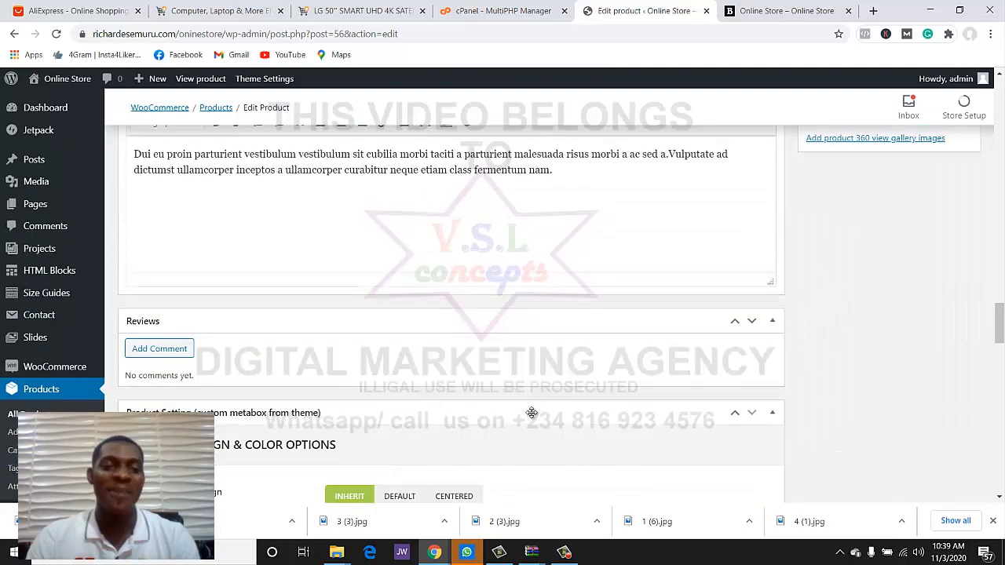
scroll(532, 413, up, 3)
click(551, 378)
key(ctrl+a)
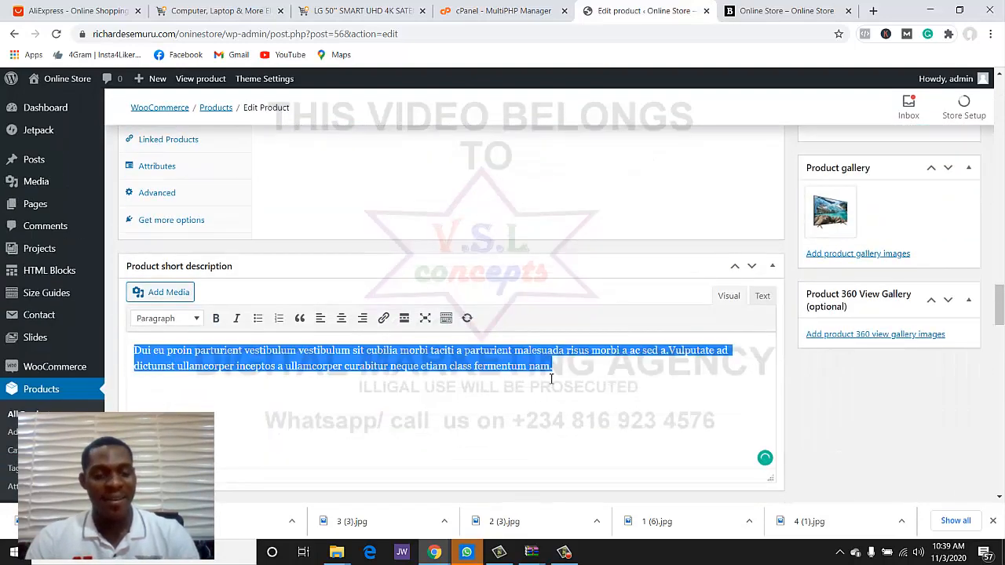
key(ctrl+v)
scroll(625, 409, up, 3)
scroll(627, 409, down, 2)
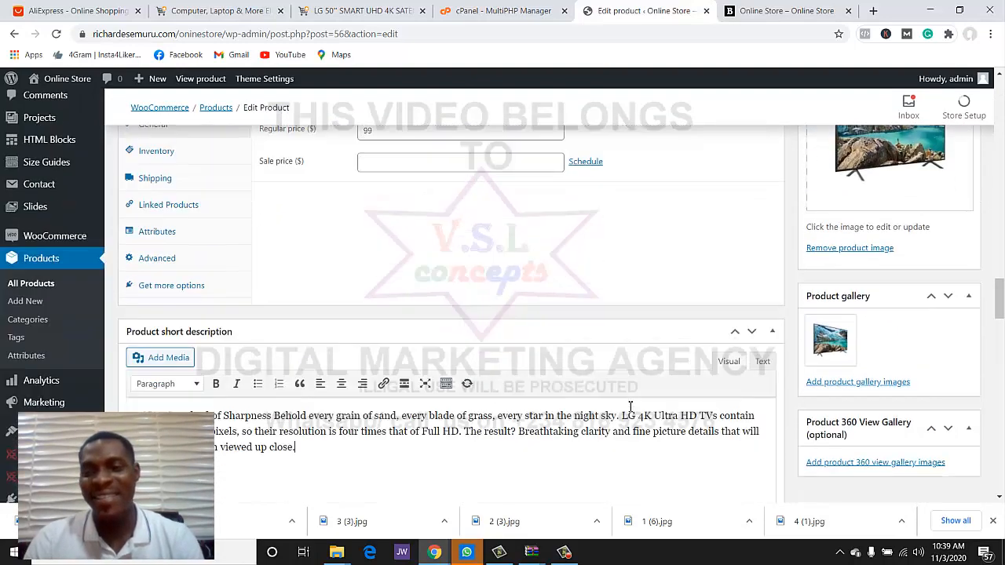
scroll(627, 410, up, 2)
scroll(627, 410, up, 3)
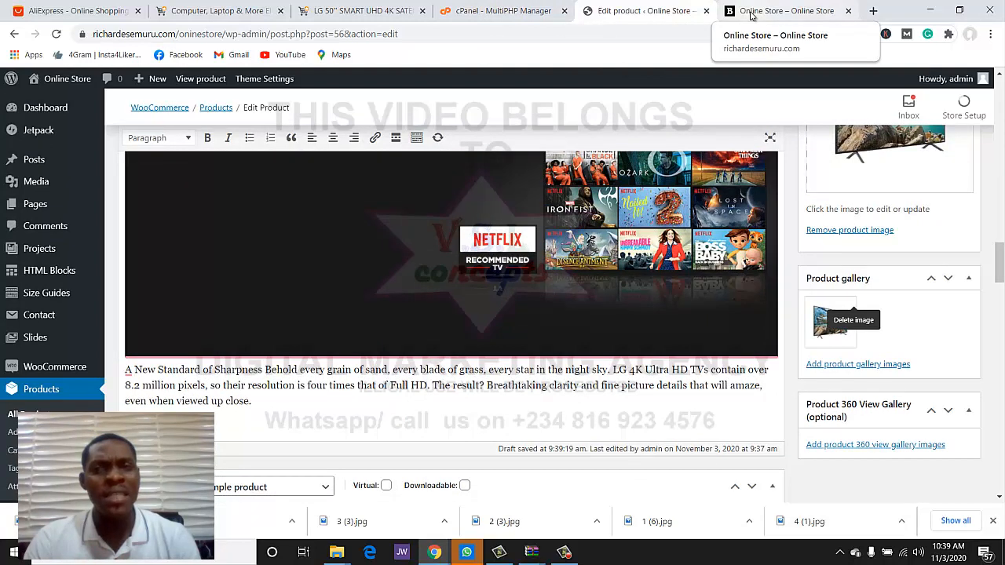
- Leave the unsaved page and open the Basic Korean-style coat product for editing
click(48, 389)
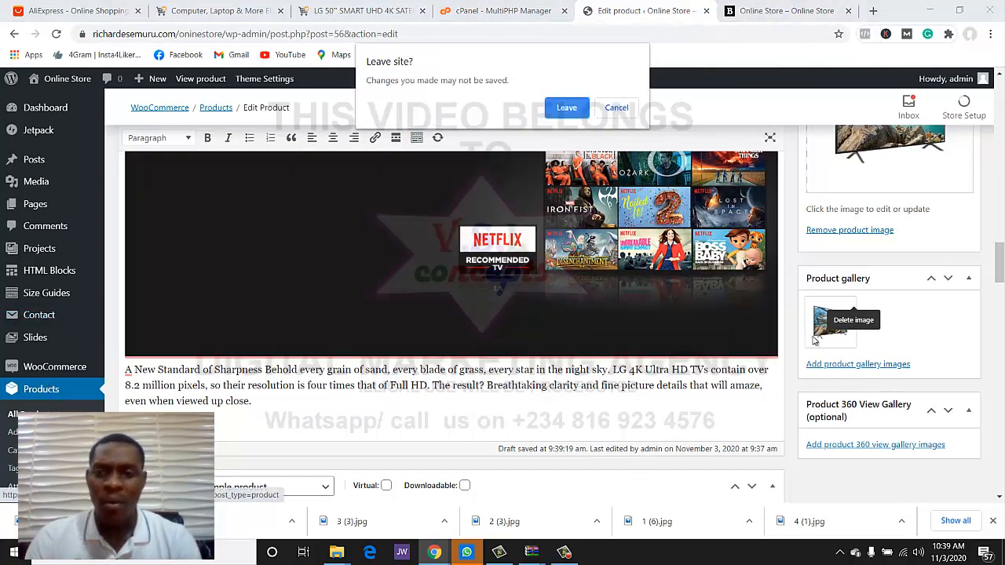
click(566, 108)
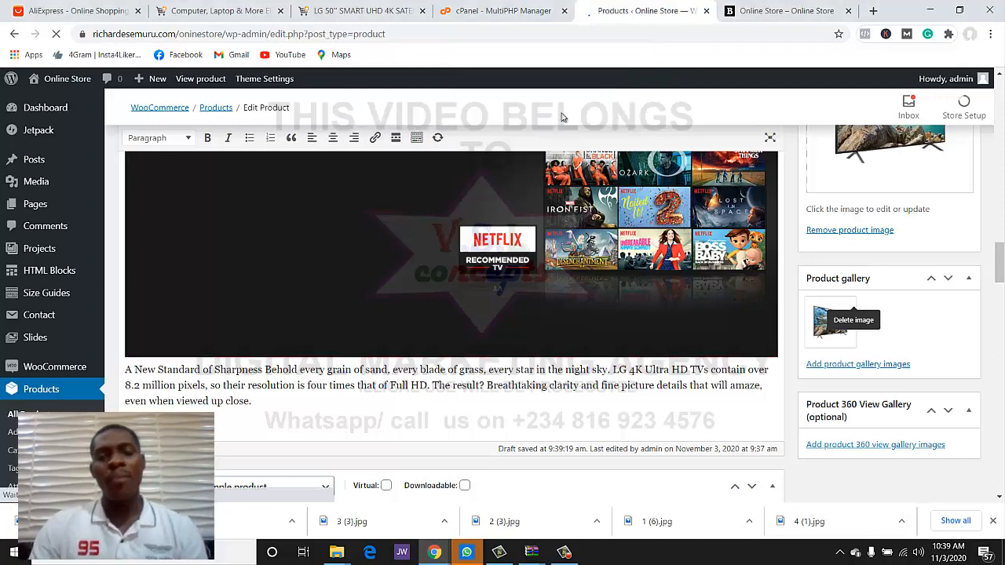
scroll(448, 224, down, 10)
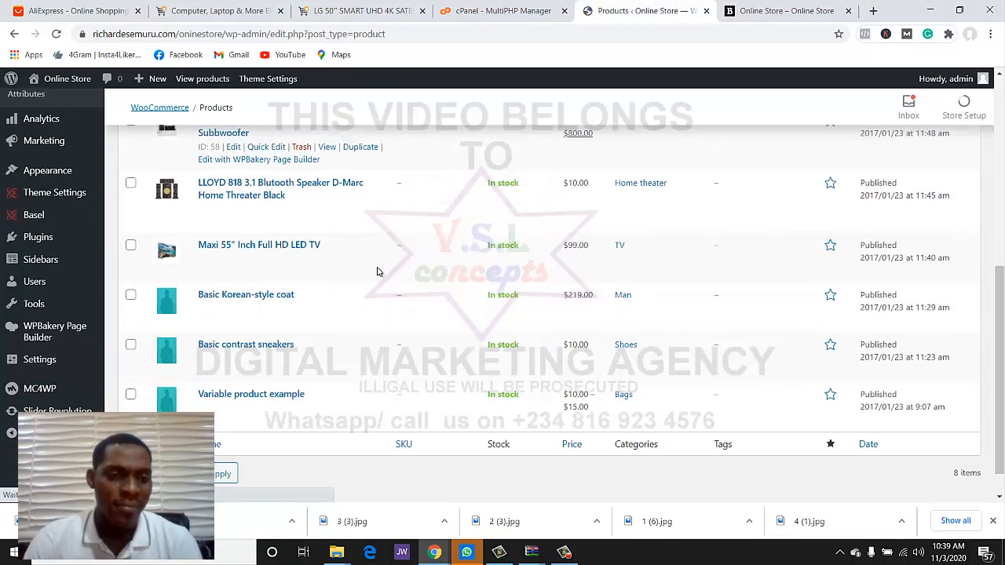
click(237, 299)
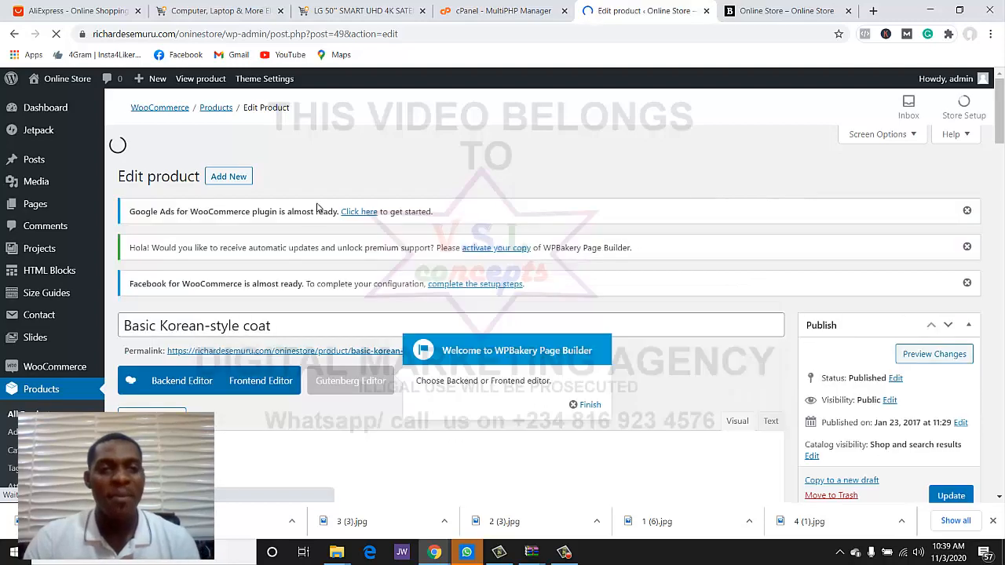
- Replace the coat's description with the copied LG TV text and images
click(361, 11)
scroll(394, 226, down, 10)
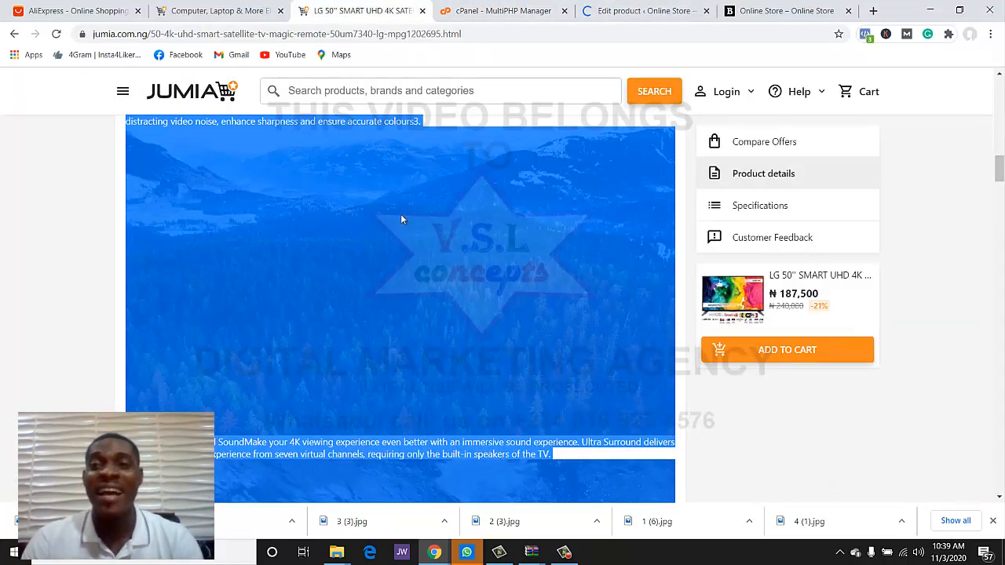
click(640, 11)
scroll(457, 322, down, 15)
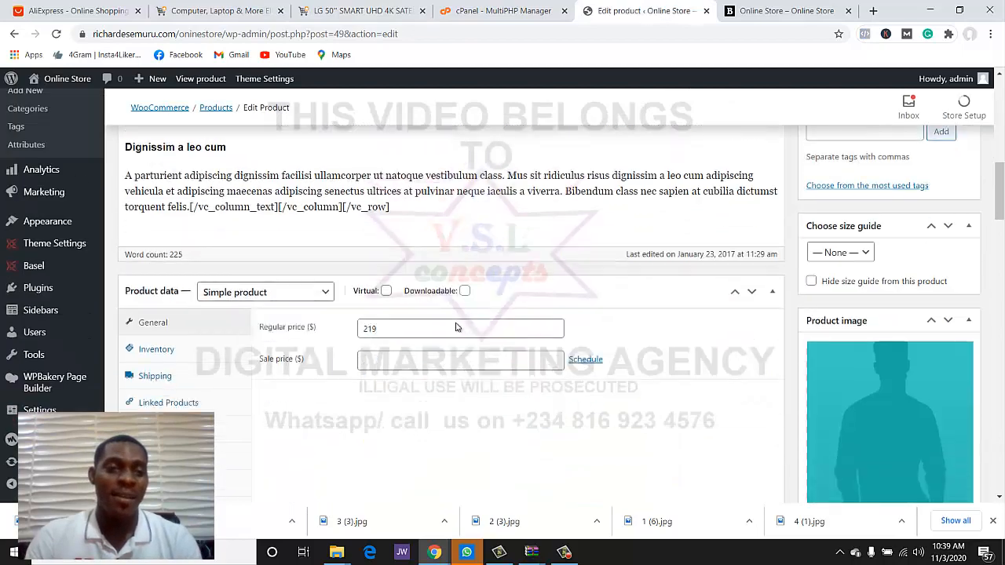
scroll(458, 323, up, 10)
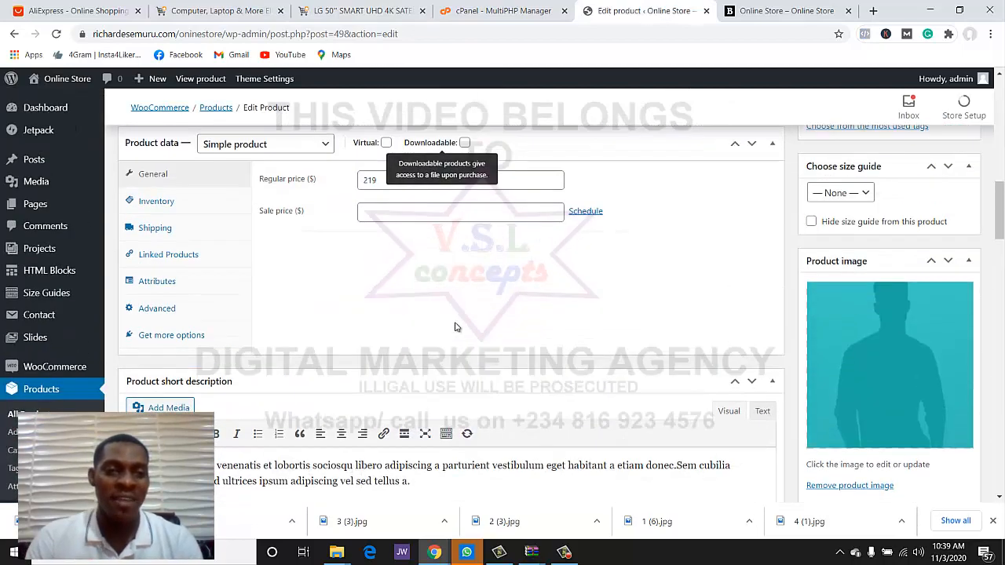
click(444, 285)
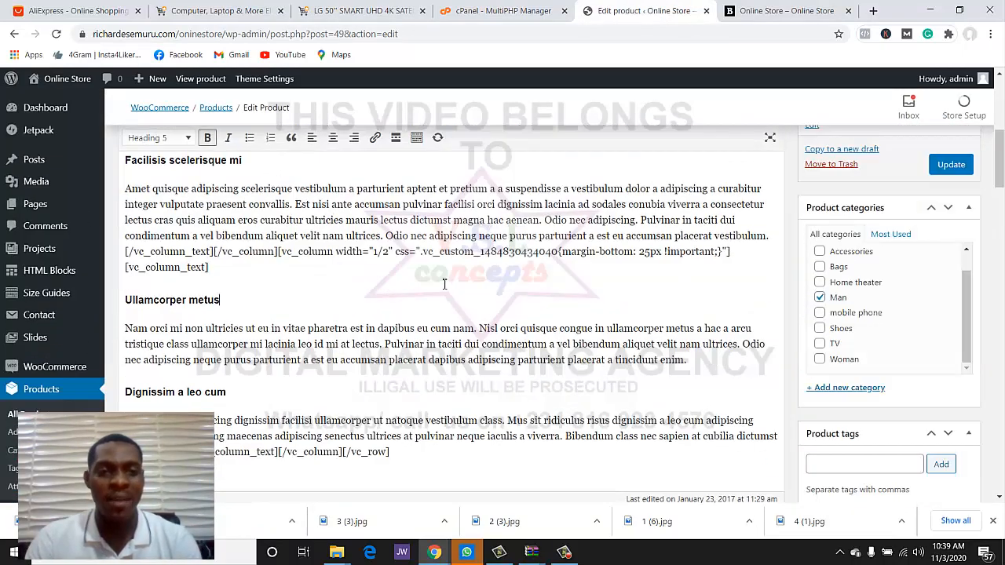
key(ctrl+a)
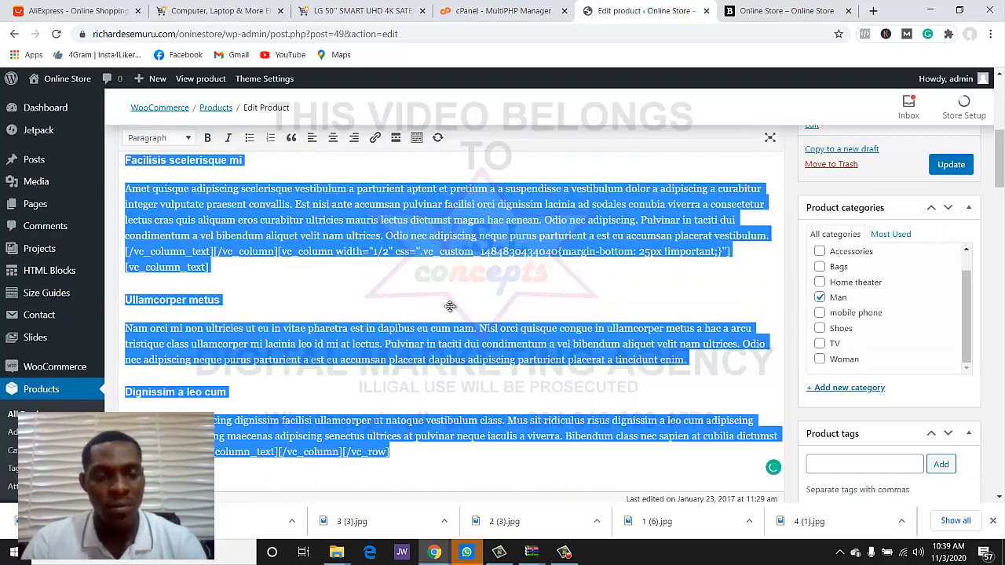
key(ctrl+v)
scroll(451, 307, up, 5)
scroll(451, 307, down, 2)
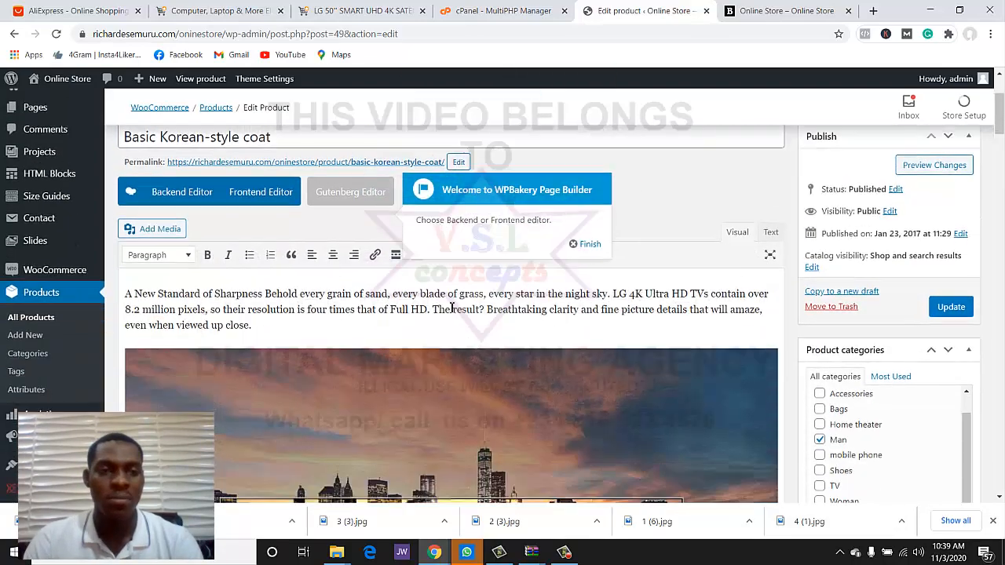
- Check the storefront, then select the LG TV title on the Jumia listing
click(730, 9)
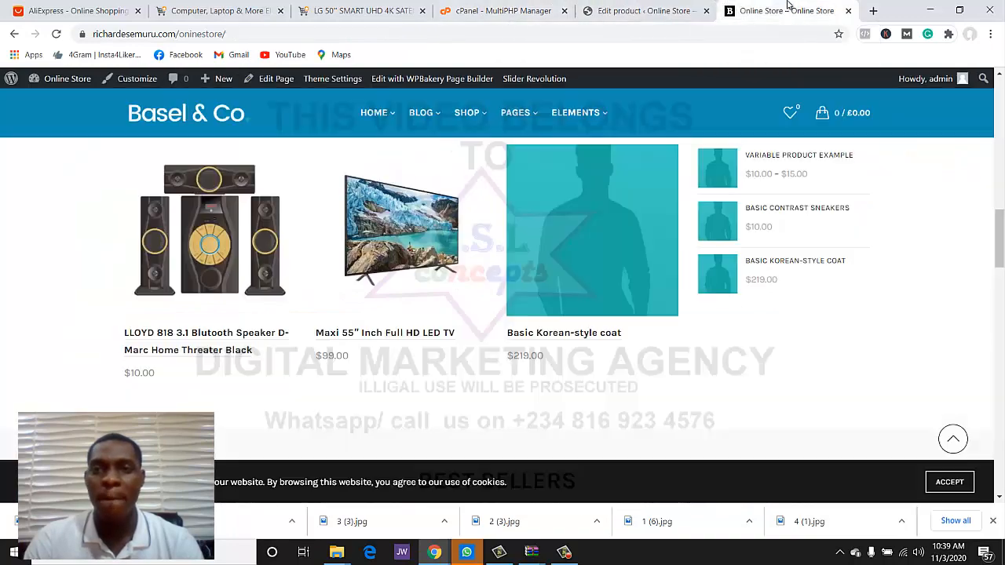
click(644, 10)
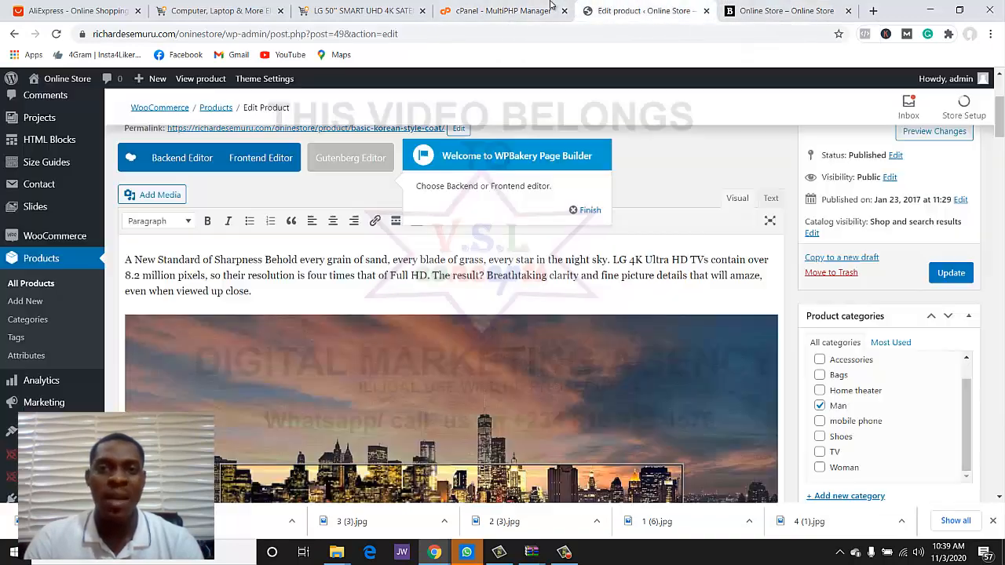
click(222, 9)
click(345, 10)
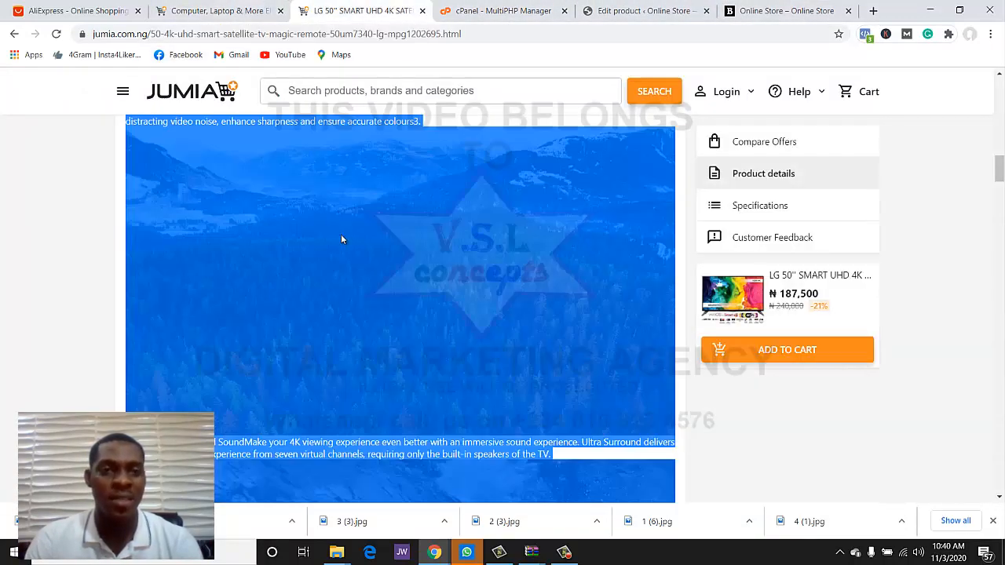
scroll(341, 234, up, 3)
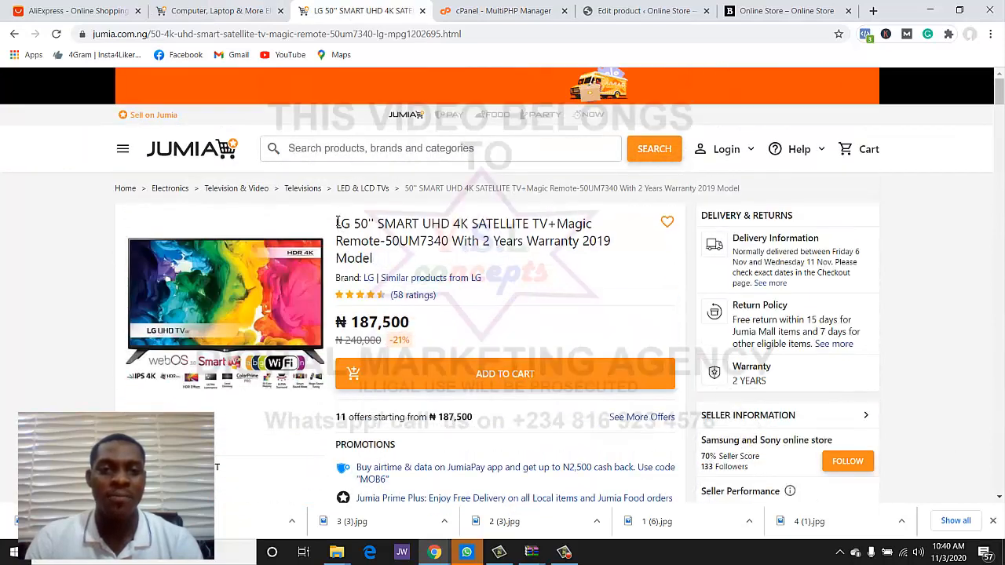
drag(338, 223, 383, 267)
key(ctrl+c)
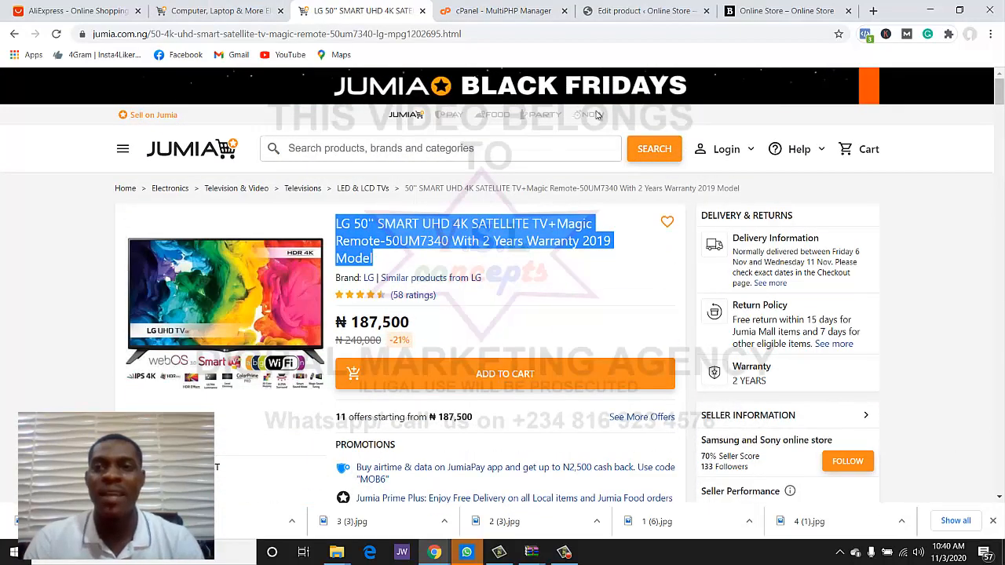
click(627, 11)
scroll(525, 222, up, 3)
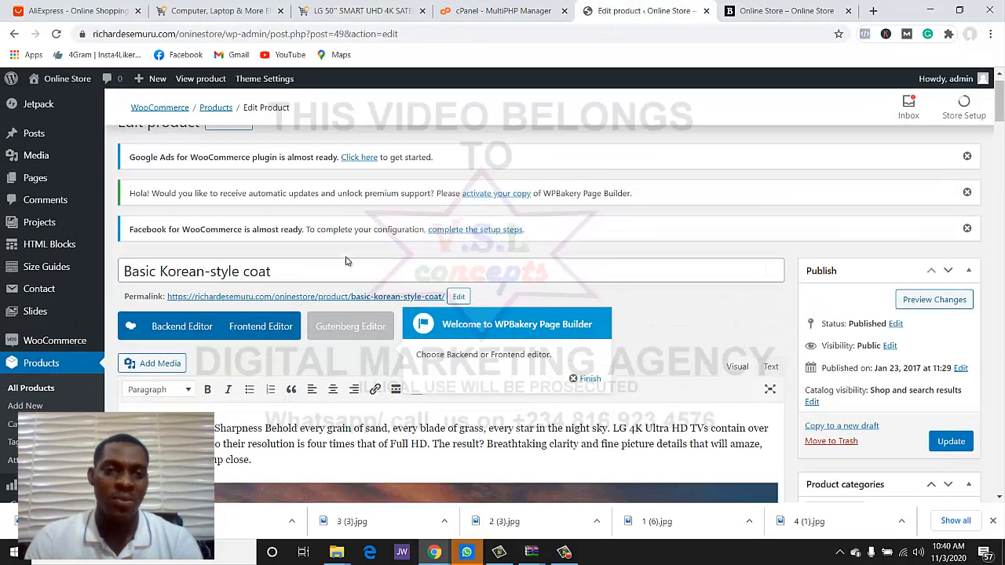
- Replace the coat title with LG 50'' SMART UHD 4K SATELLITE TV+Magic Remote-50UM7340
click(353, 223)
key(ctrl+a)
key(ctrl+v)
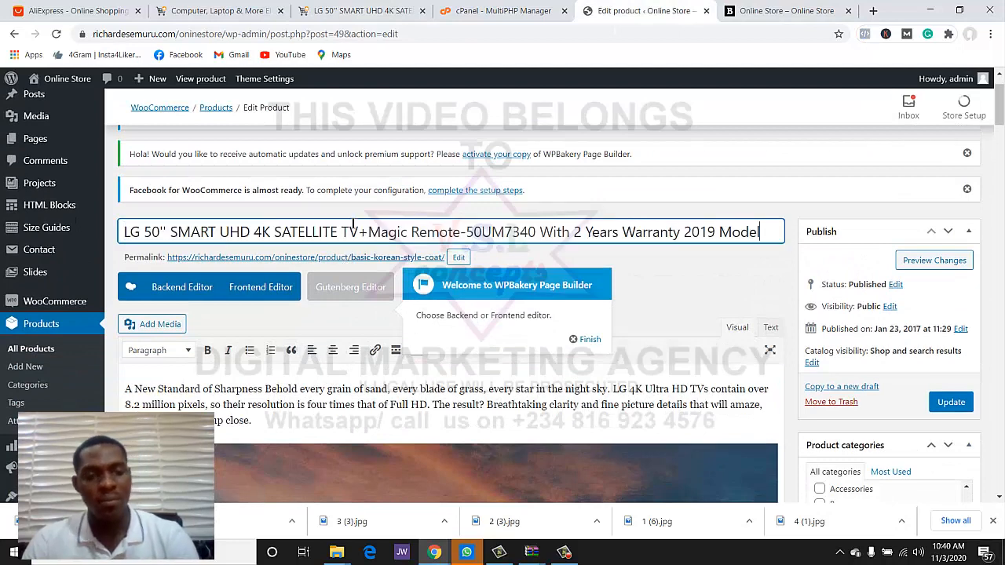
click(690, 261)
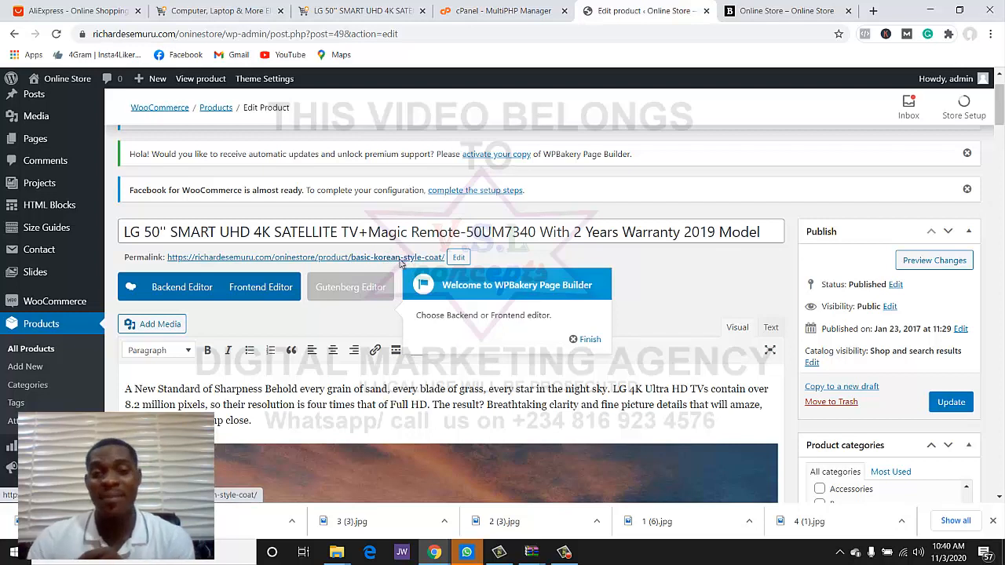
- Clear the basic-korean-style-coat permalink slug so it regenerates from the new title
click(458, 259)
drag(444, 260, 358, 259)
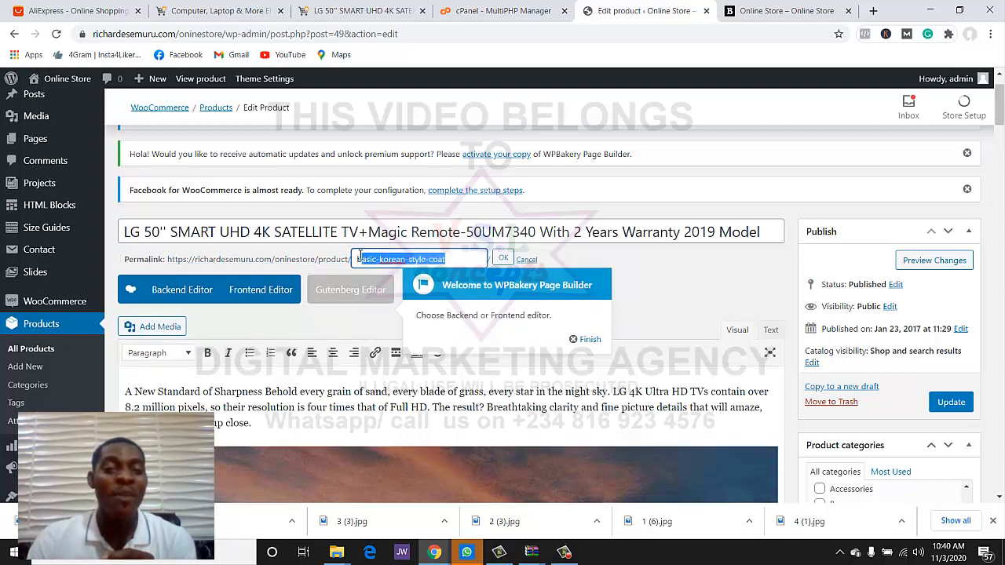
key(BackSpace)
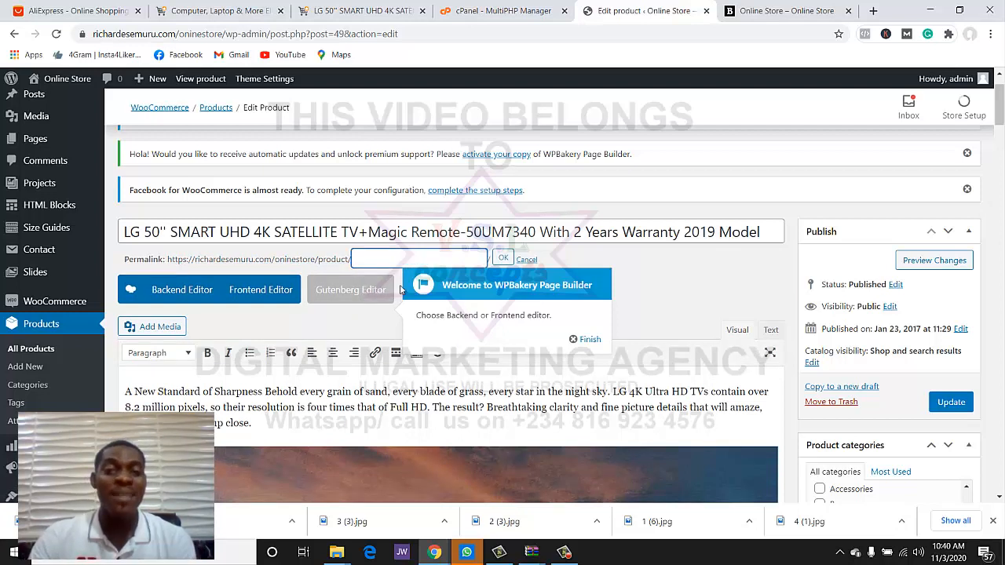
click(501, 259)
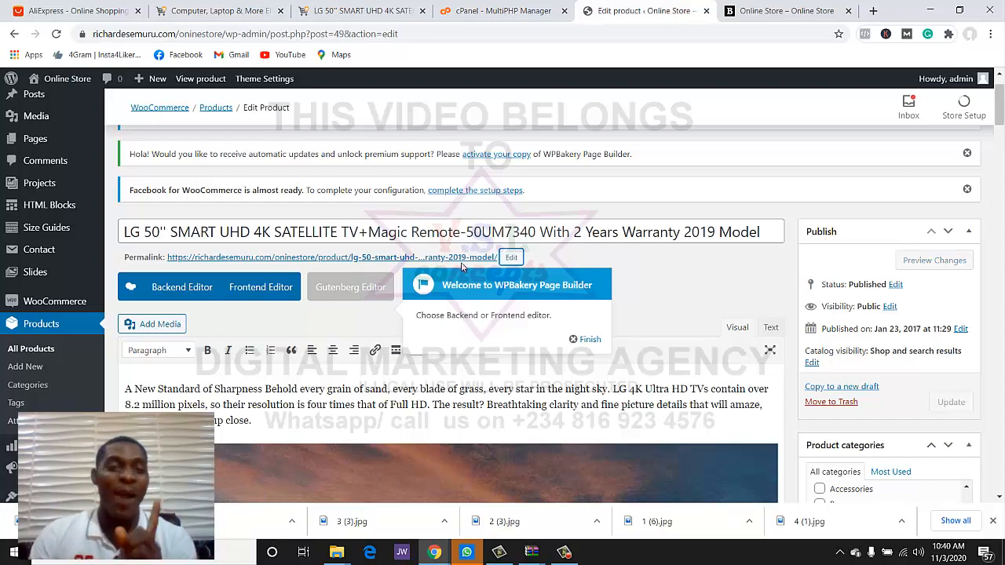
- Select the LG 4K sharpness paragraph in the main description
scroll(486, 328, down, 2)
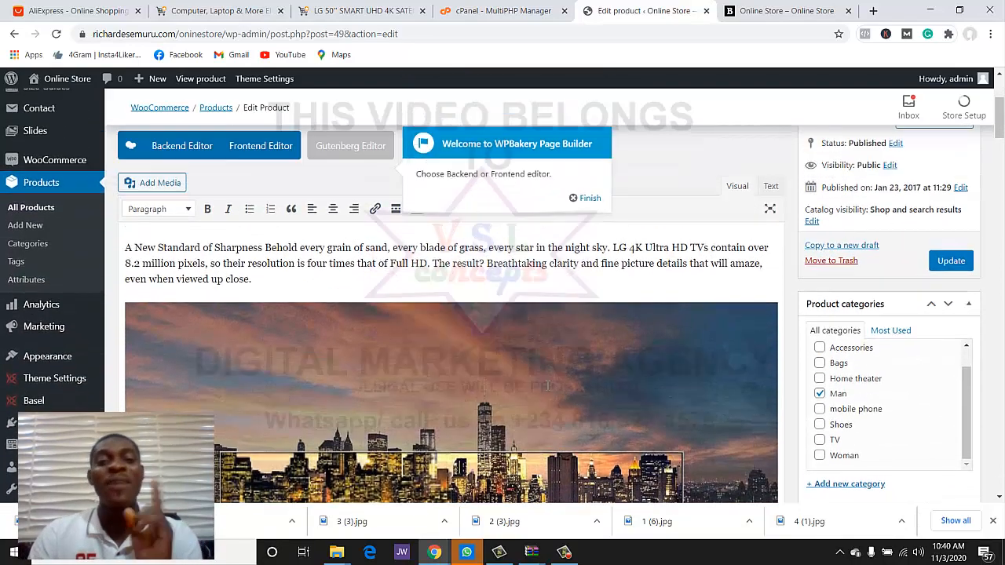
scroll(547, 385, up, 2)
scroll(547, 384, down, 1)
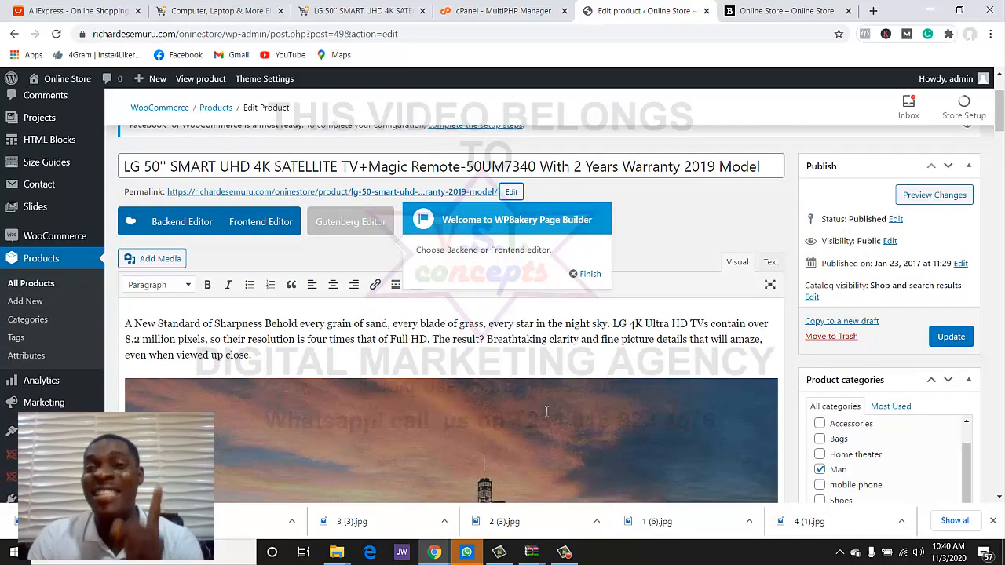
scroll(549, 421, down, 5)
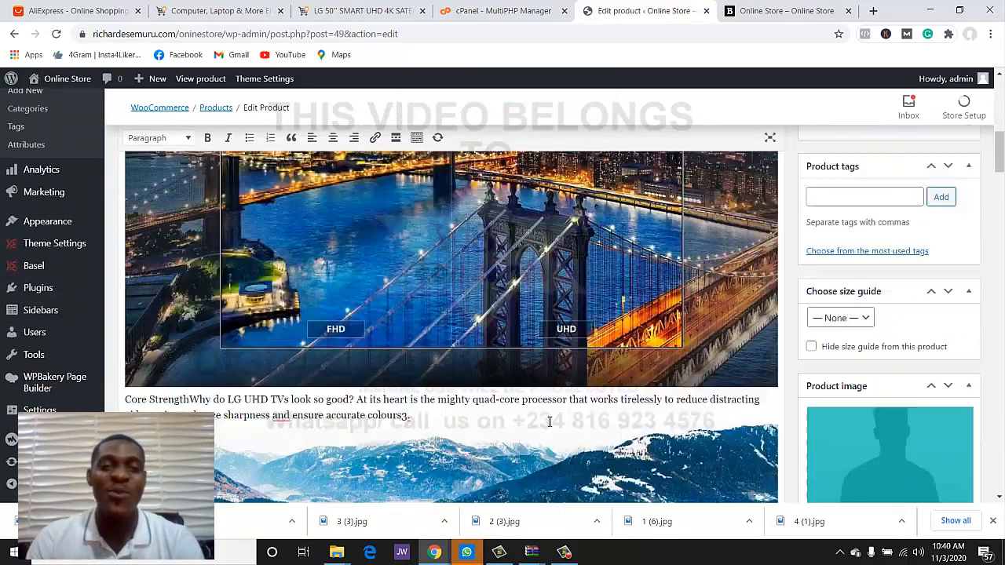
scroll(551, 418, up, 3)
scroll(549, 417, up, 2)
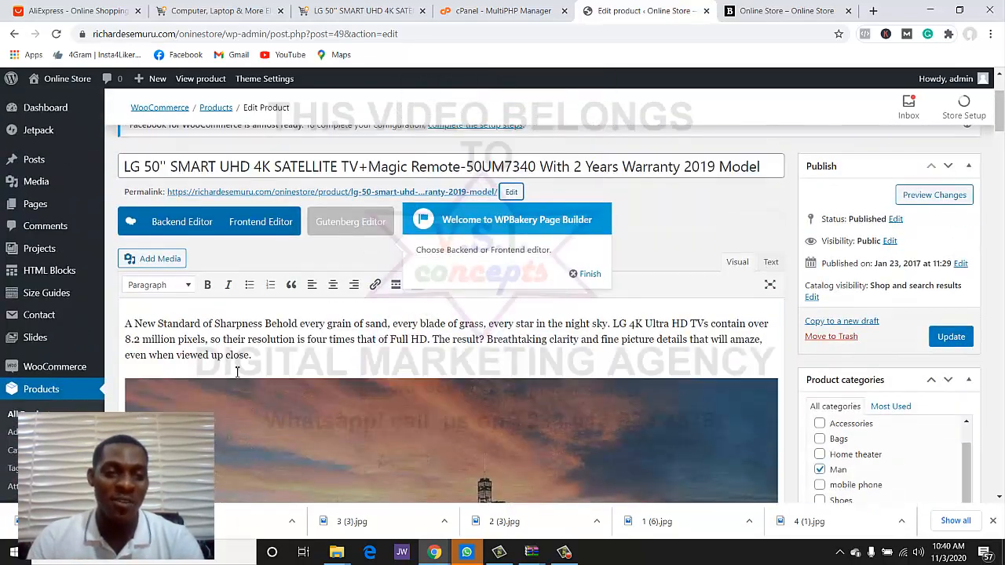
drag(262, 359, 122, 324)
key(ctrl+c)
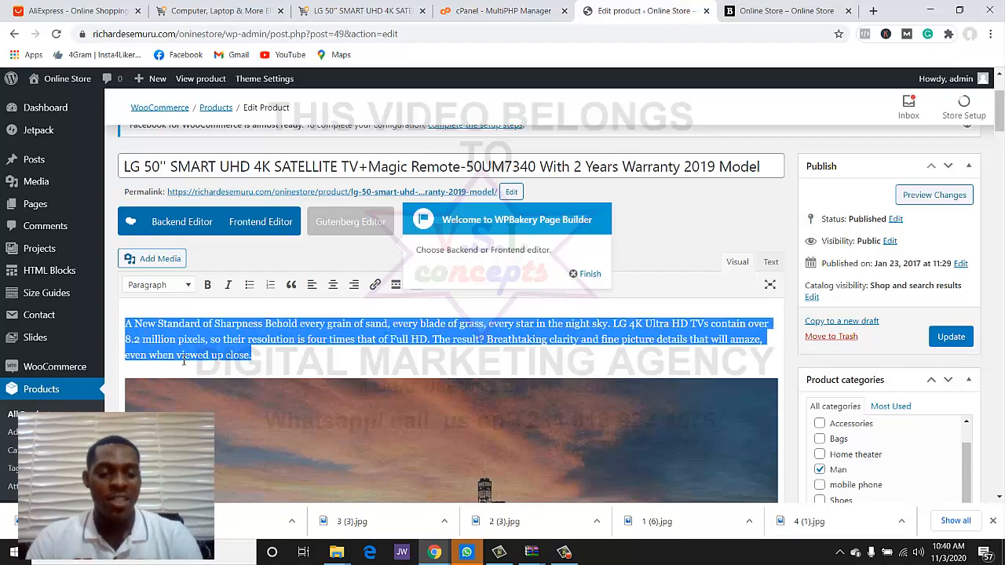
- Replace the short description with the LG 4K "A New Standard of Sharpness" paragraph
scroll(468, 481, down, 15)
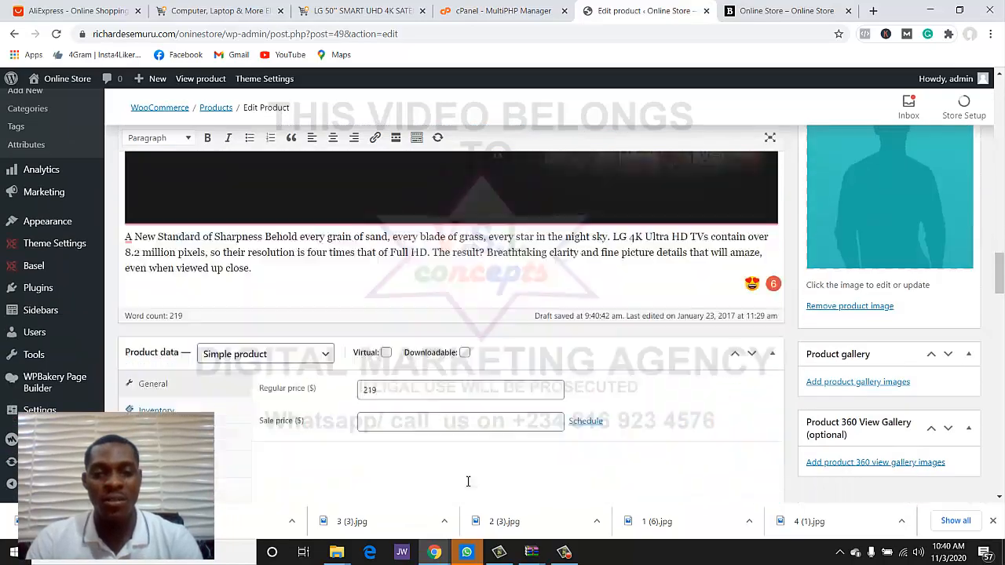
scroll(468, 482, down, 3)
scroll(468, 482, up, 3)
scroll(468, 481, down, 3)
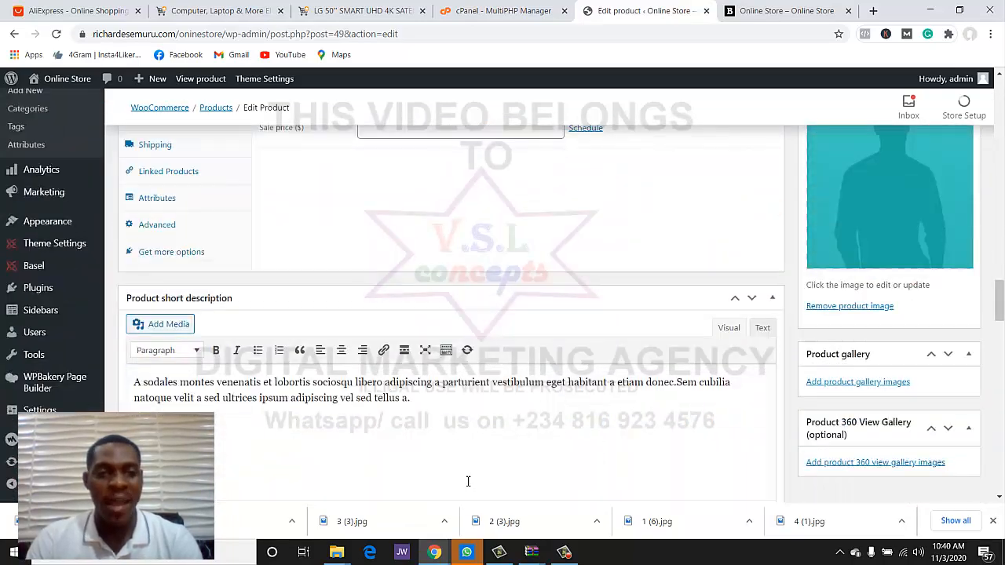
scroll(468, 481, up, 1)
scroll(466, 477, down, 1)
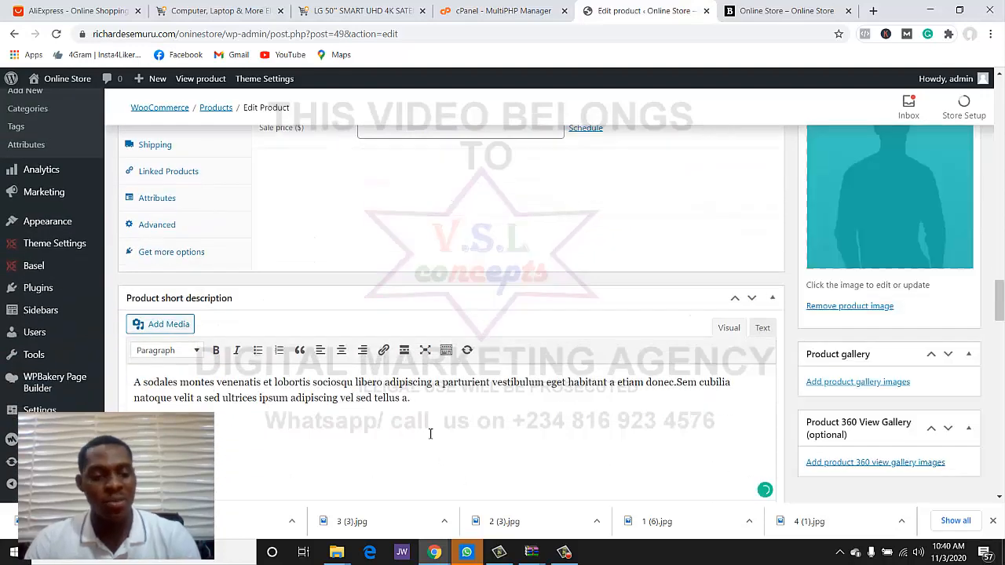
key(ctrl+a)
key(ctrl+v)
scroll(450, 428, up, 3)
scroll(436, 420, down, 1)
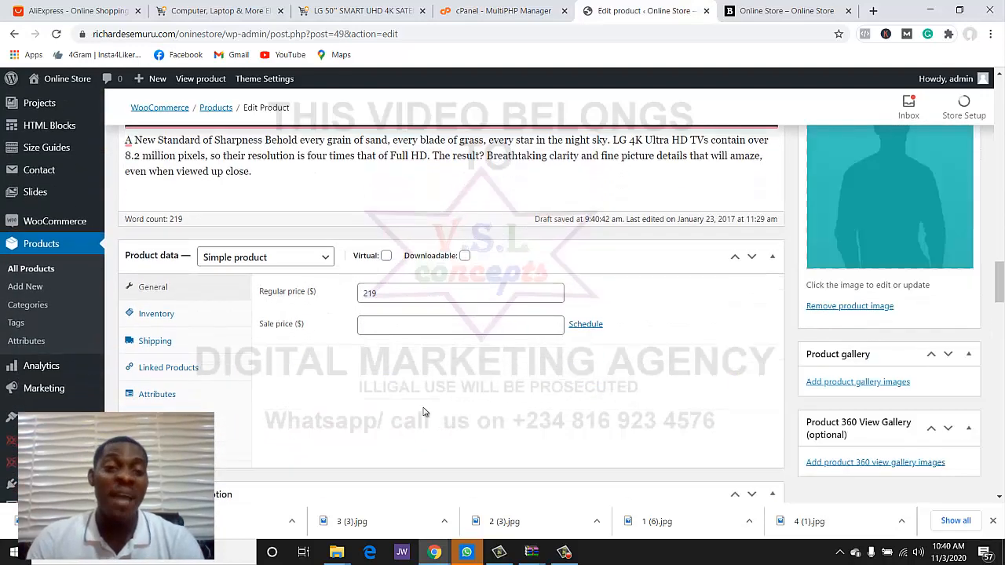
click(372, 293)
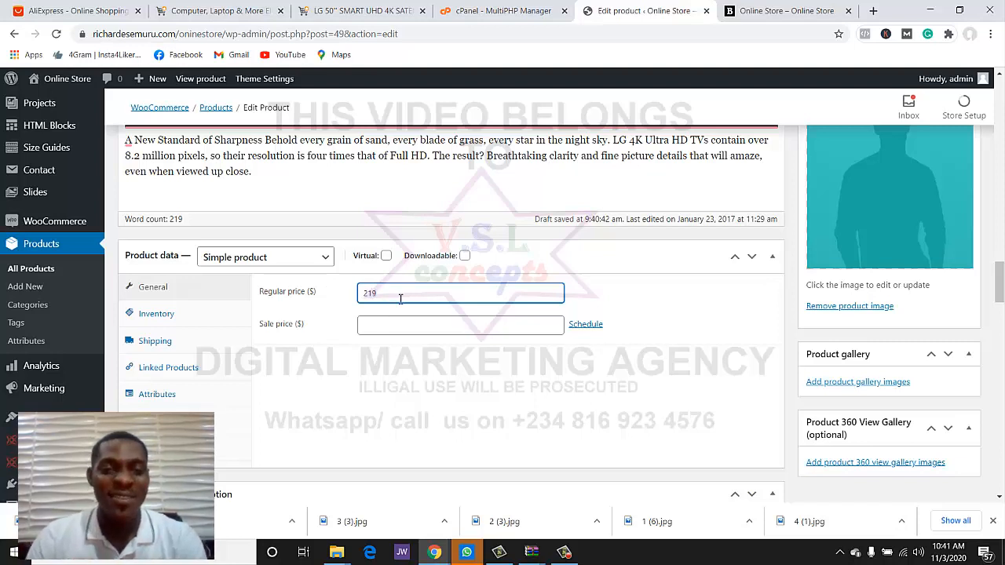
- Change the regular price from 219 to 5000000 and set the sale price to 50000
drag(400, 299, 310, 283)
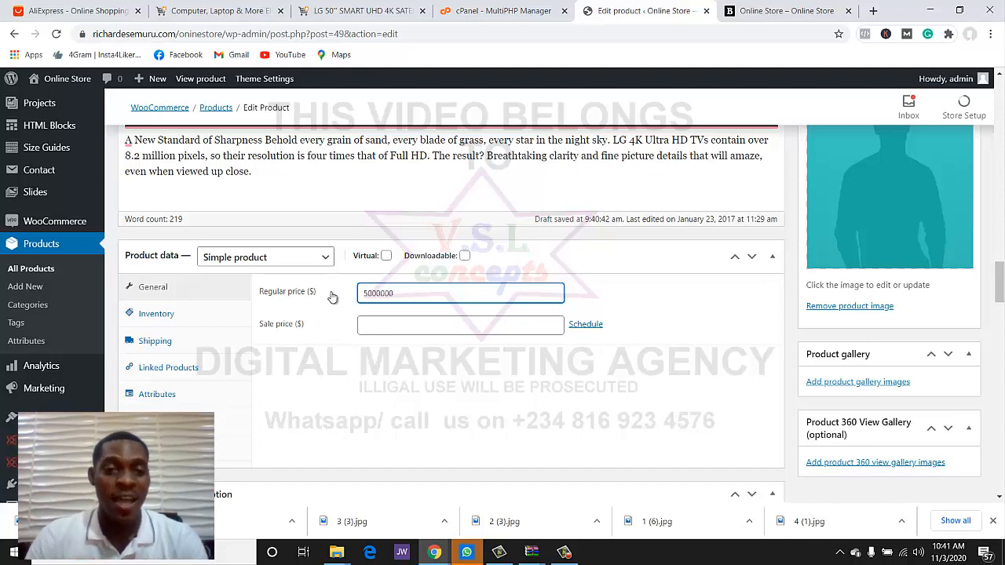
click(383, 327)
double_click(394, 292)
key(ctrl+c)
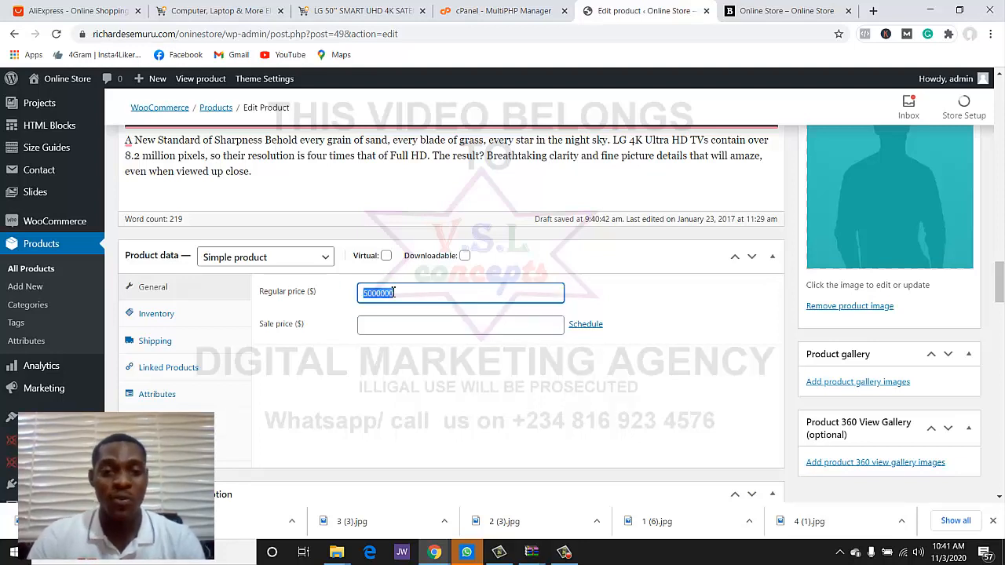
click(397, 325)
key(ctrl+v)
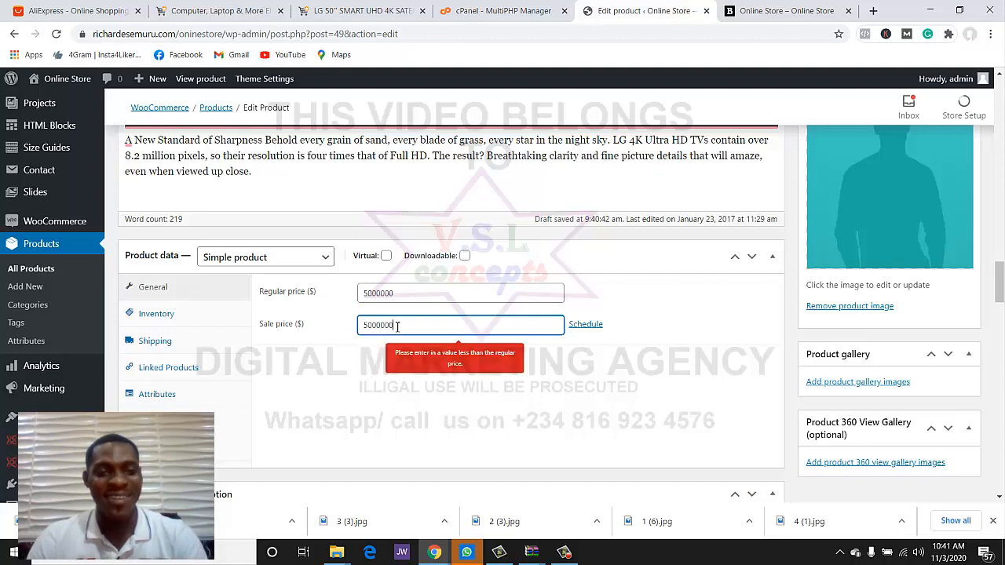
key(BackSpace)
key(BackSpace)
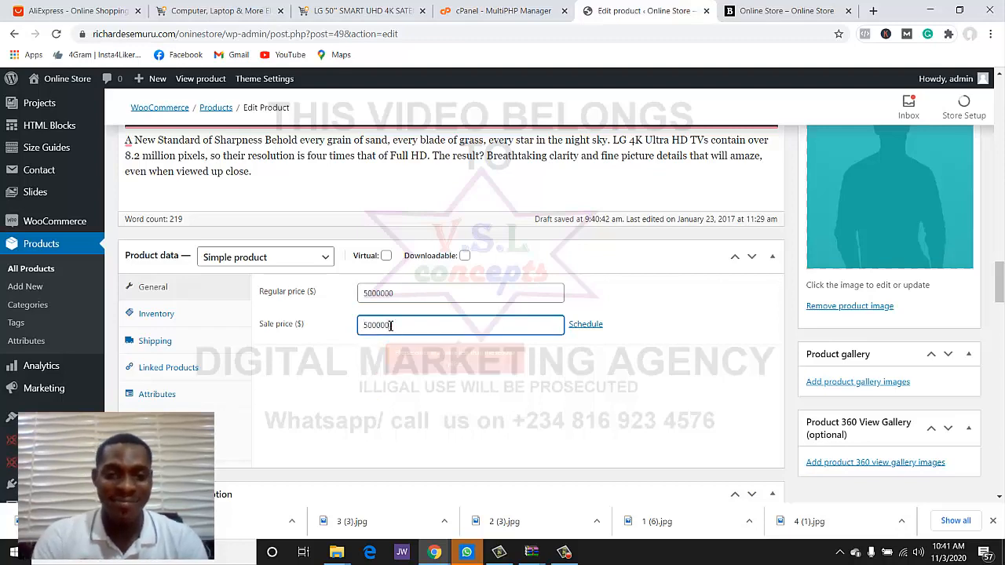
scroll(363, 367, down, 4)
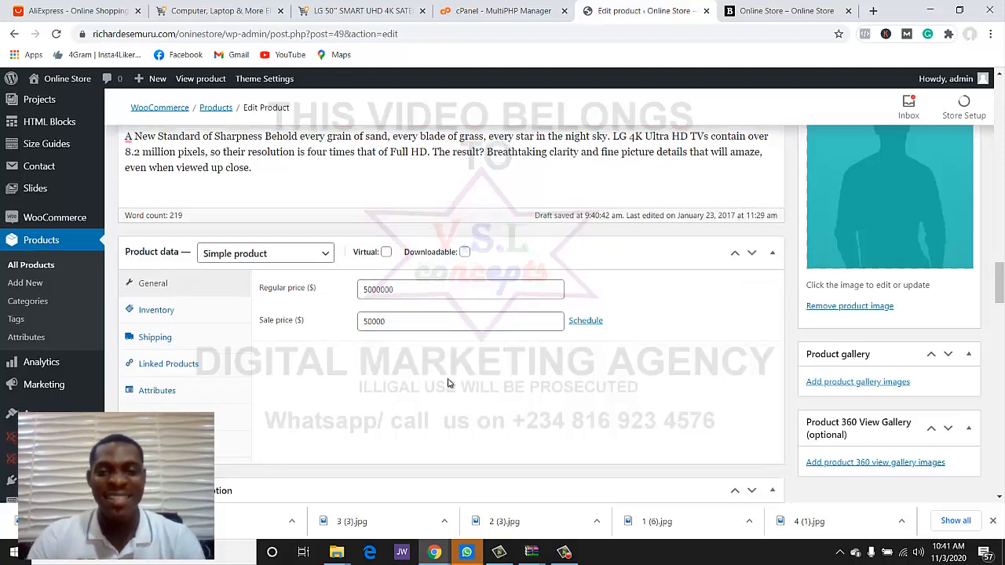
click(906, 239)
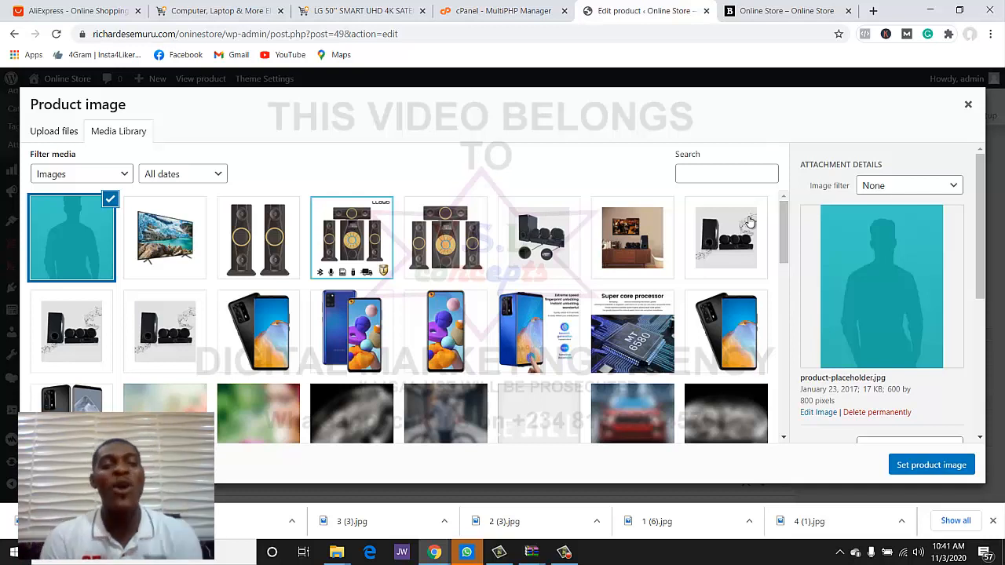
- Upload the LG TV photo 1 (7) and set it as the product image
click(54, 136)
click(492, 296)
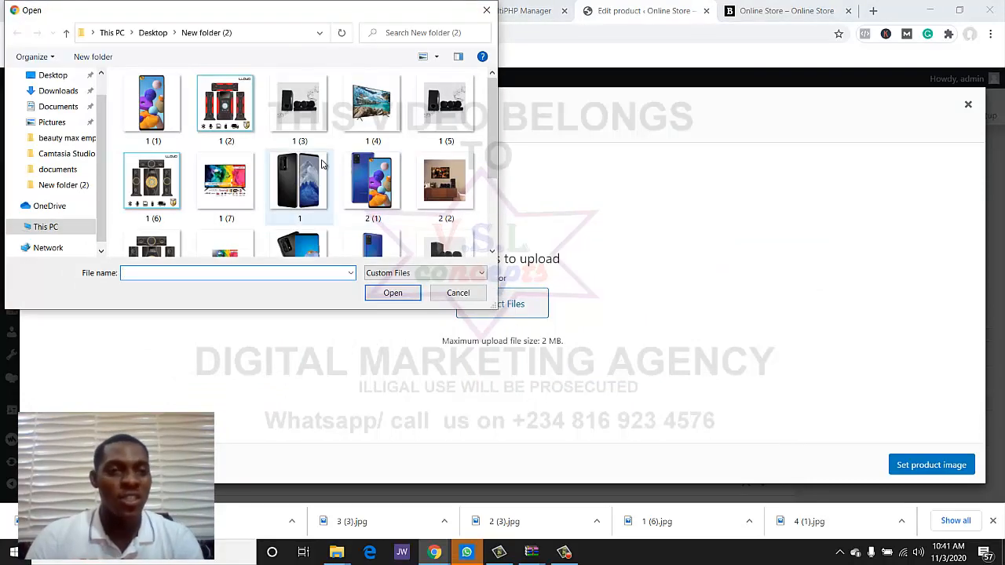
scroll(318, 164, down, 3)
scroll(311, 181, up, 1)
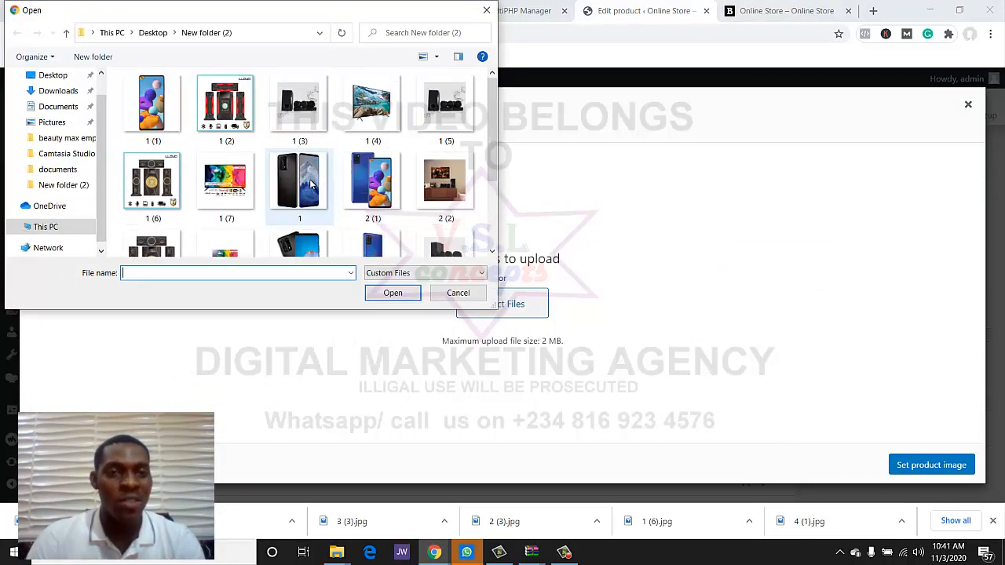
scroll(266, 188, down, 2)
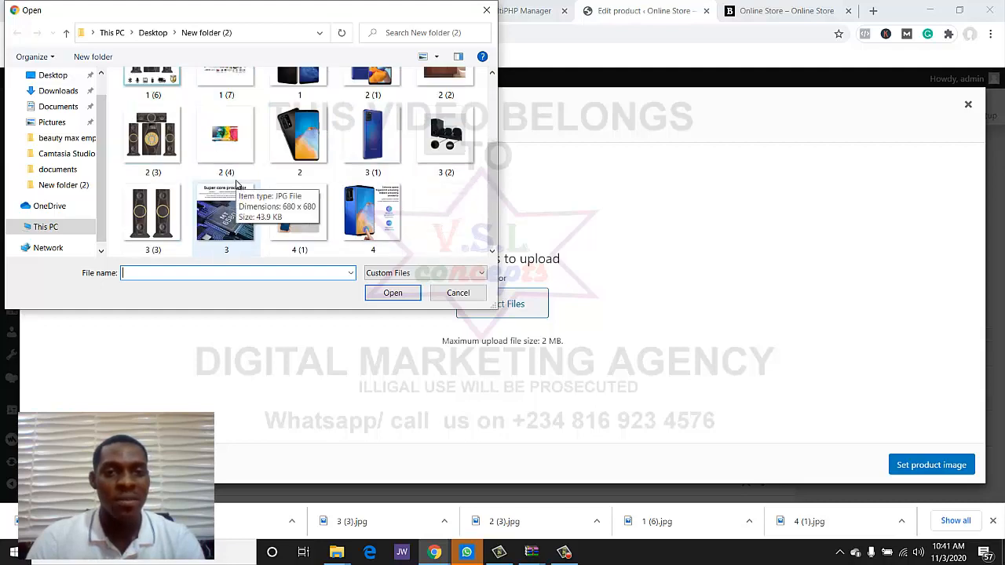
scroll(328, 123, up, 2)
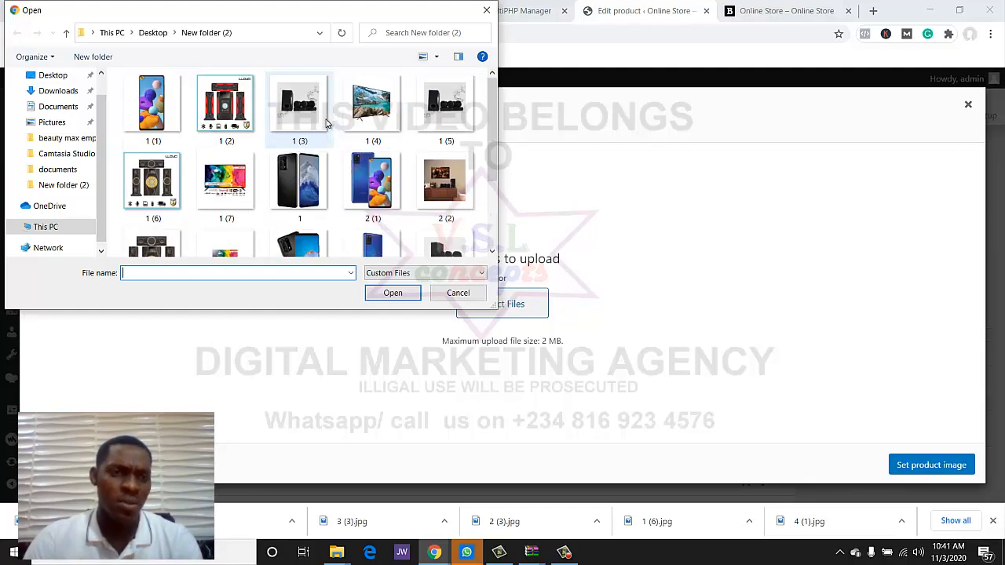
click(487, 10)
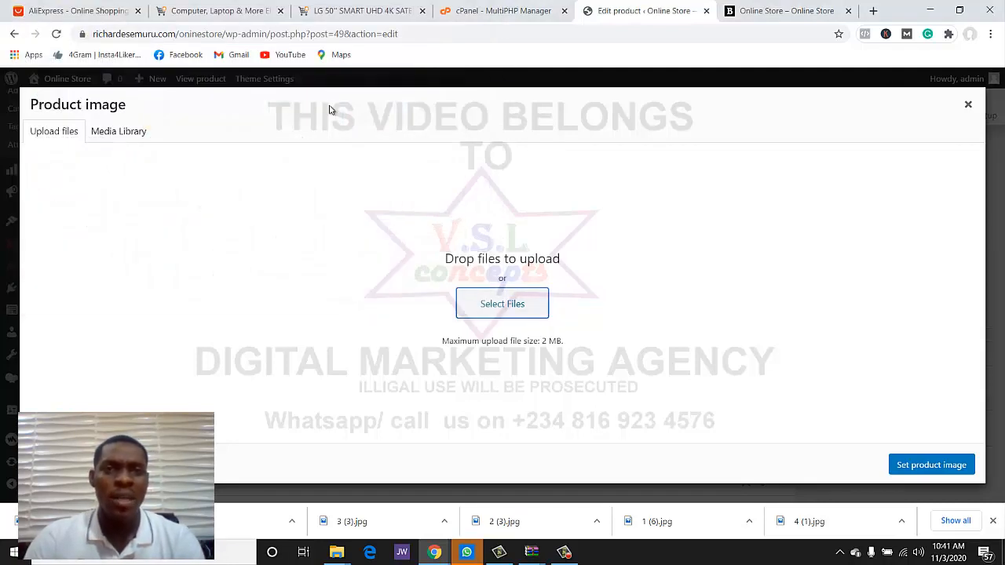
click(362, 19)
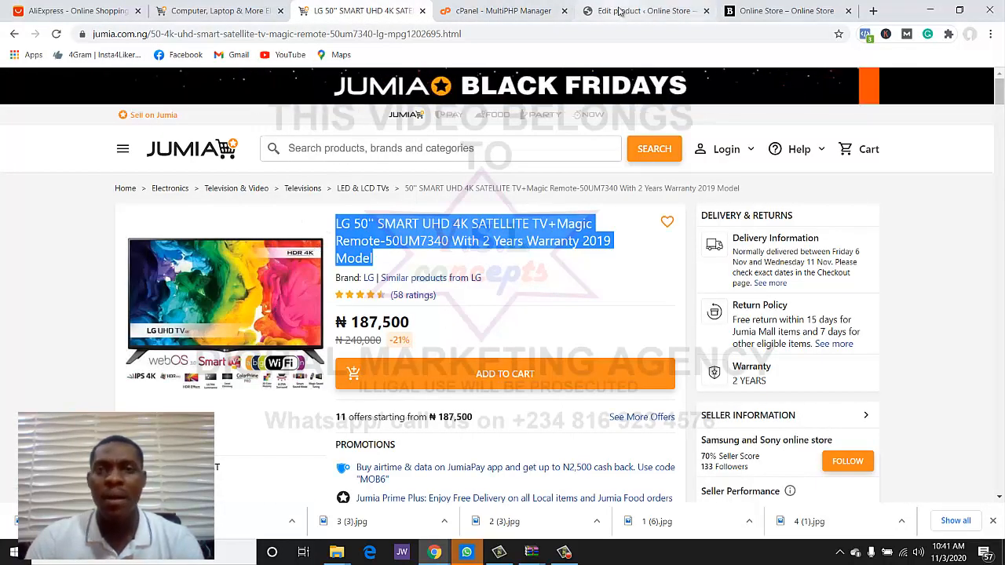
click(653, 10)
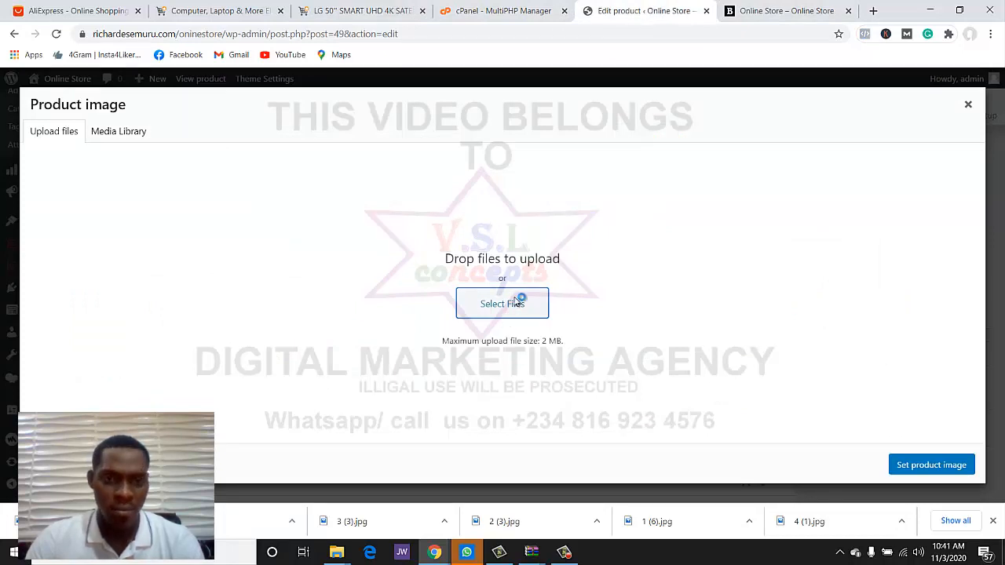
click(227, 182)
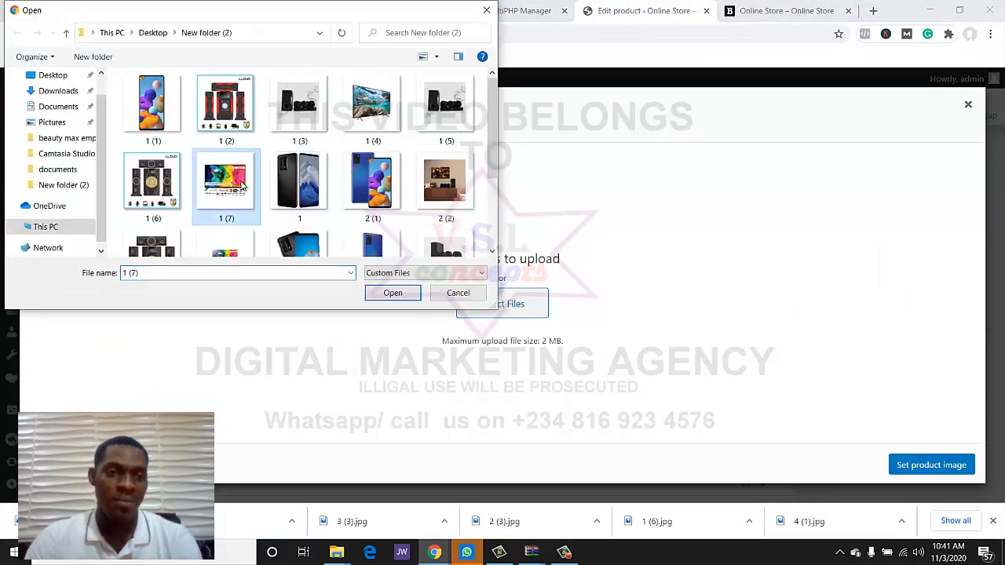
scroll(239, 192, down, 1)
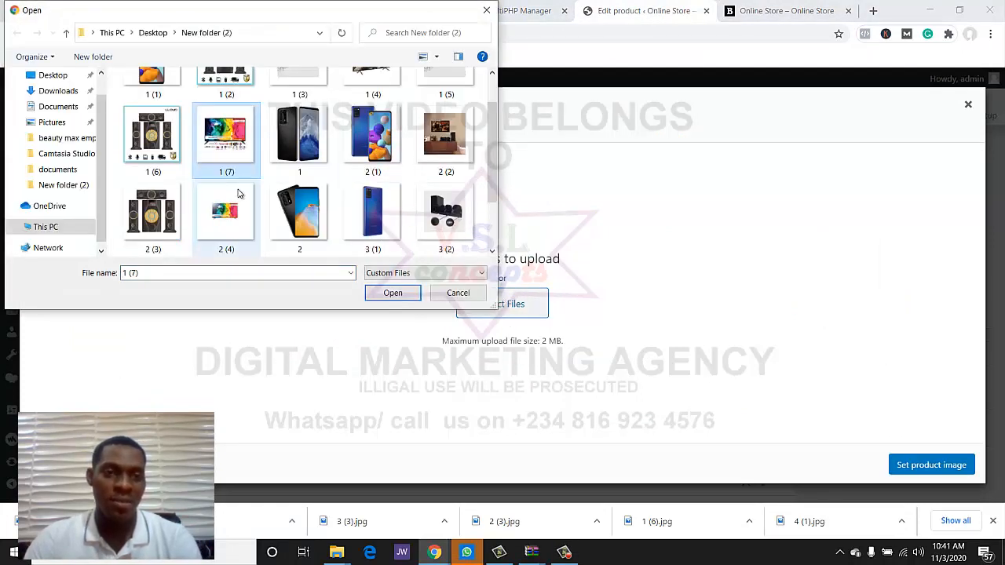
click(393, 293)
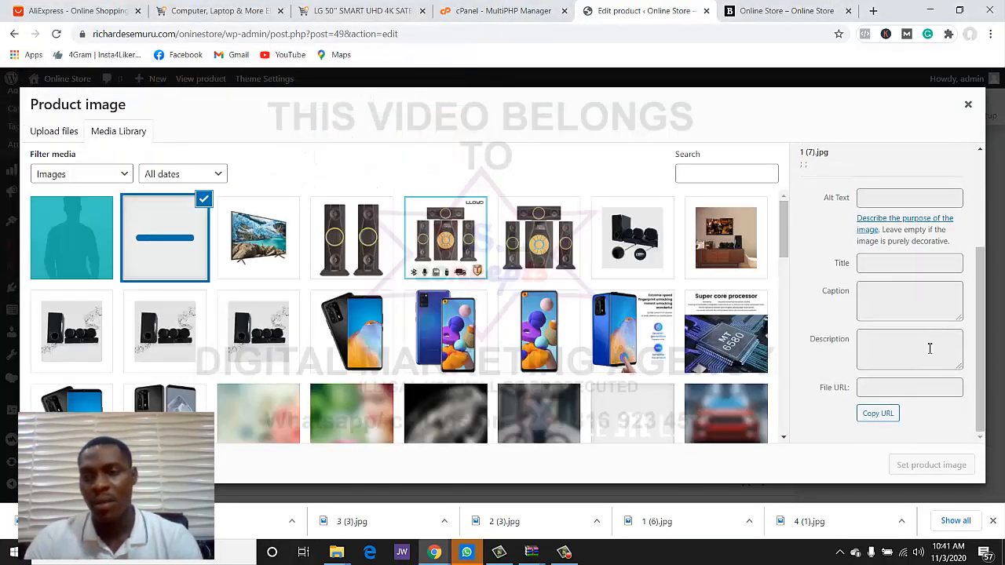
click(926, 465)
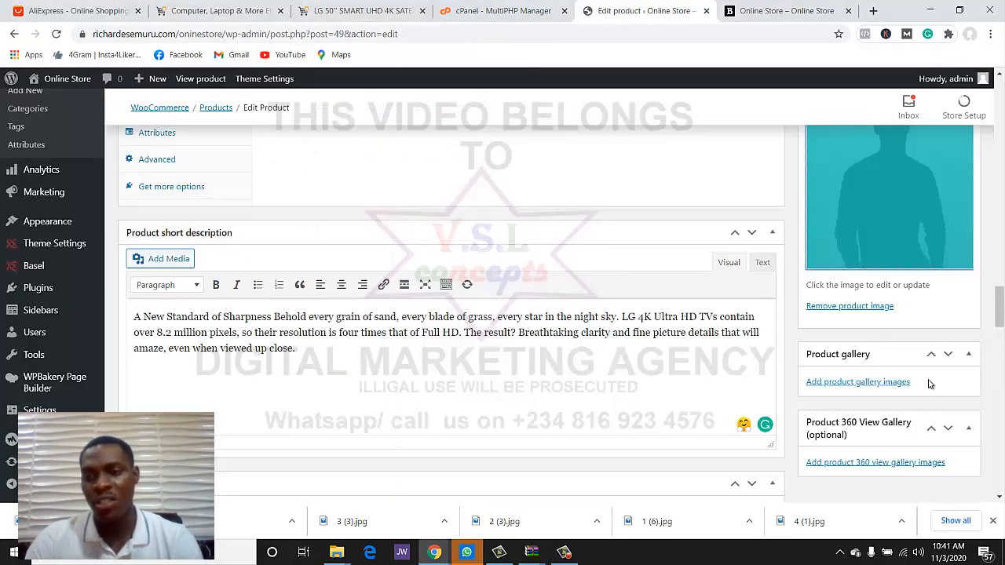
- Upload the image 2 (4) and add it to the product gallery
click(858, 382)
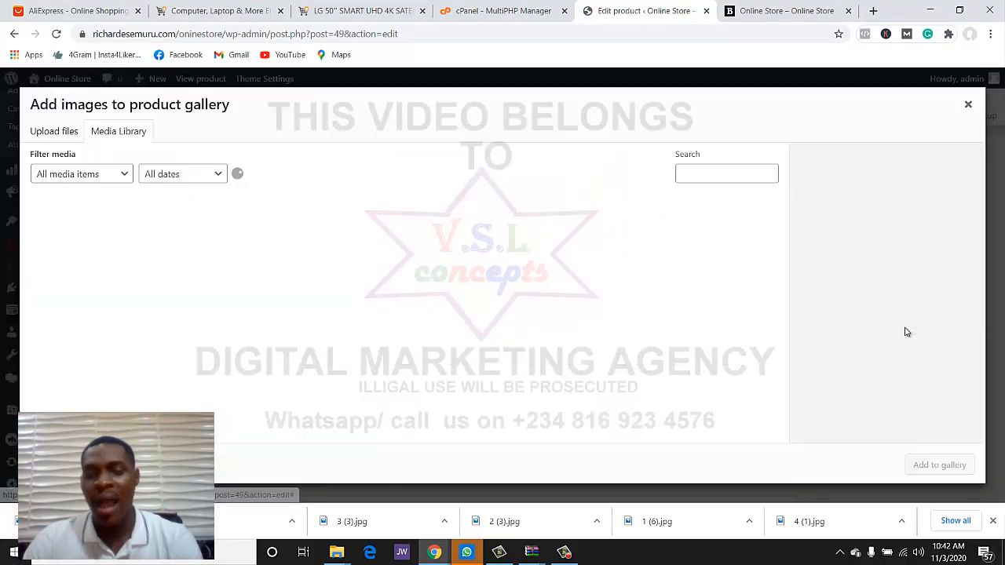
click(54, 131)
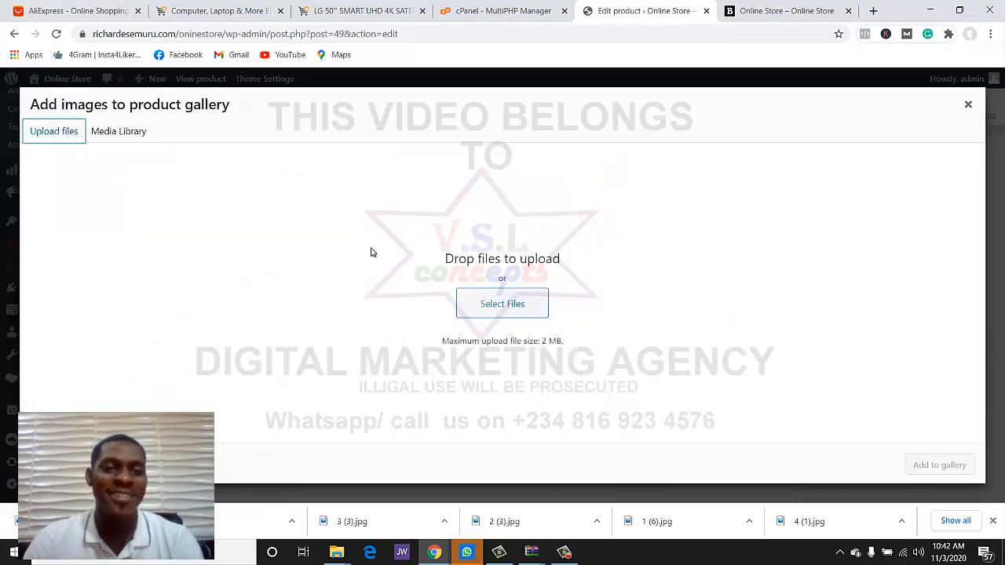
click(485, 303)
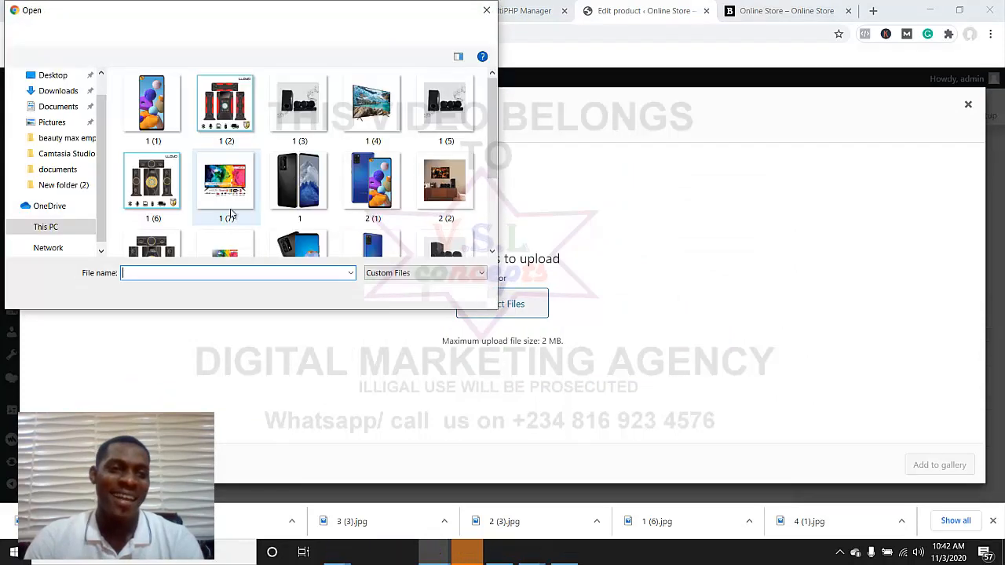
scroll(231, 213, down, 1)
click(225, 210)
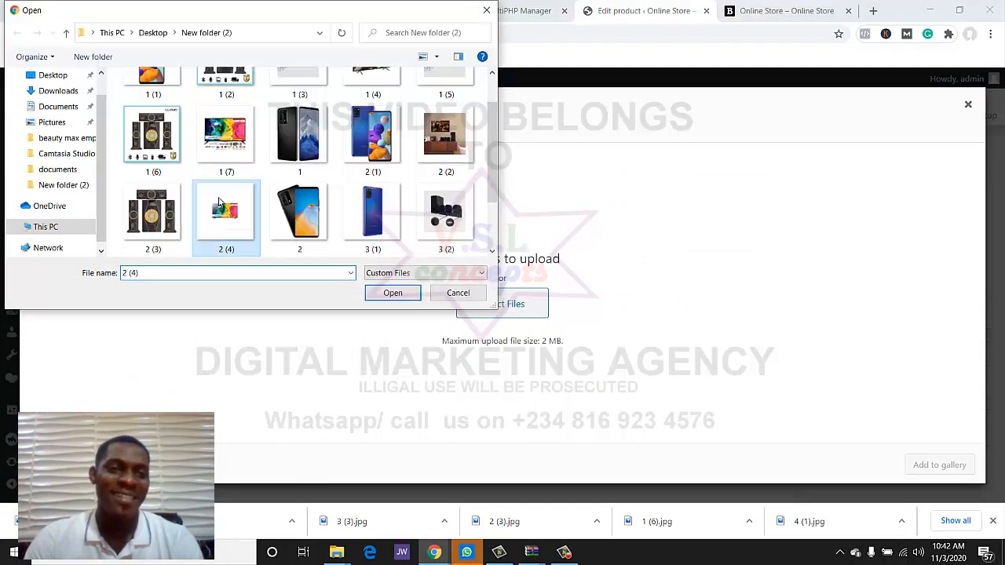
click(378, 294)
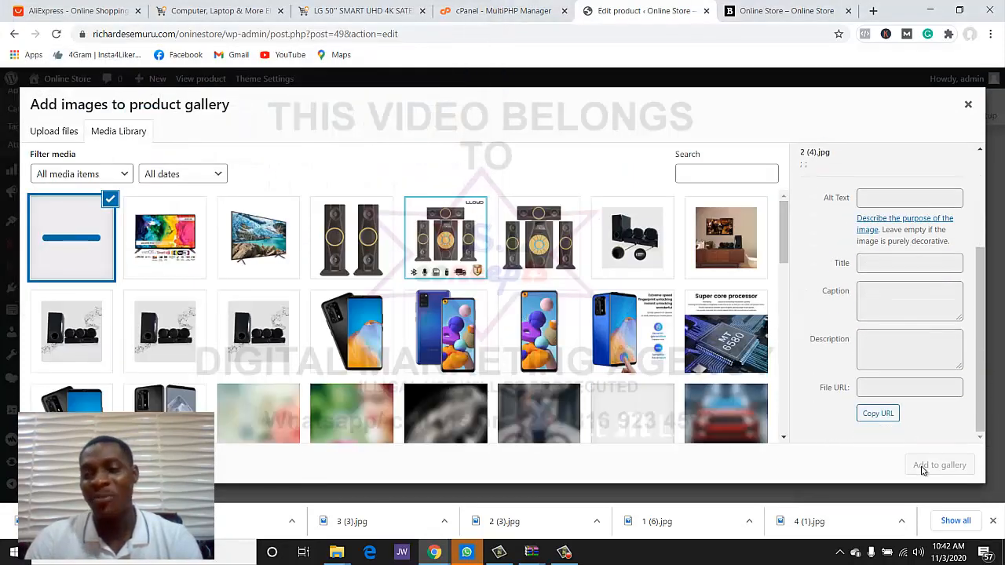
click(939, 464)
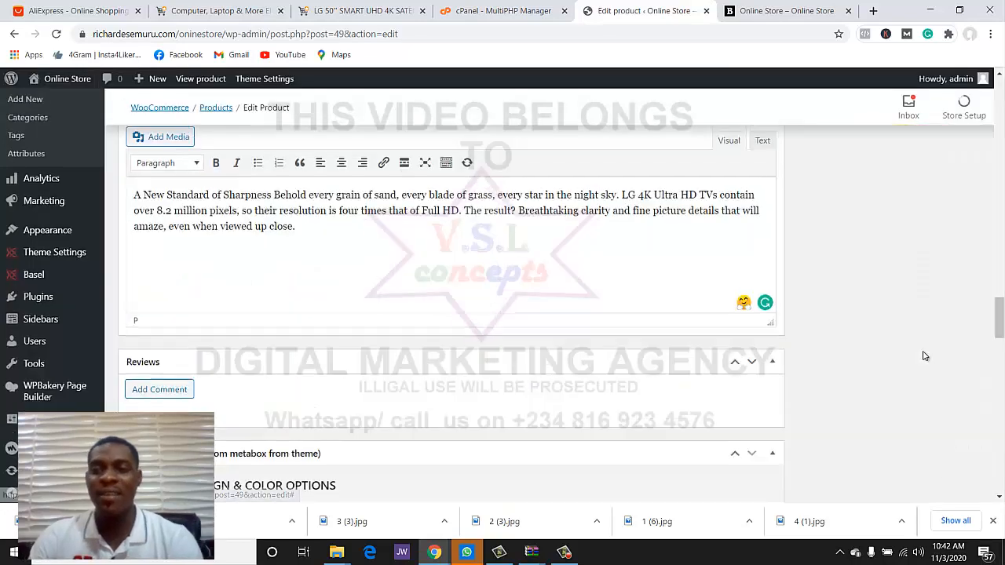
- Move the product from the Man category to TV and update it
scroll(923, 355, up, 15)
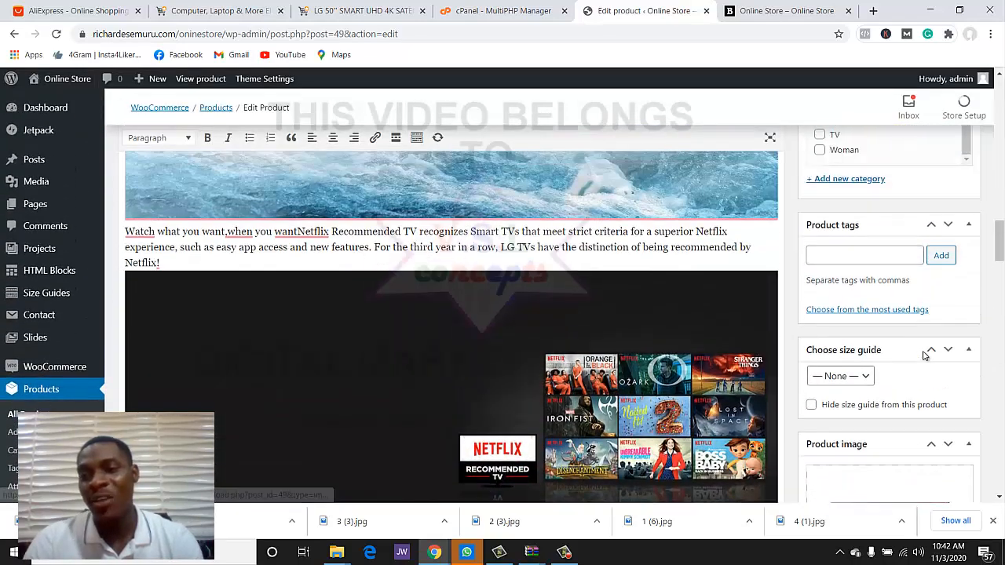
scroll(923, 355, up, 5)
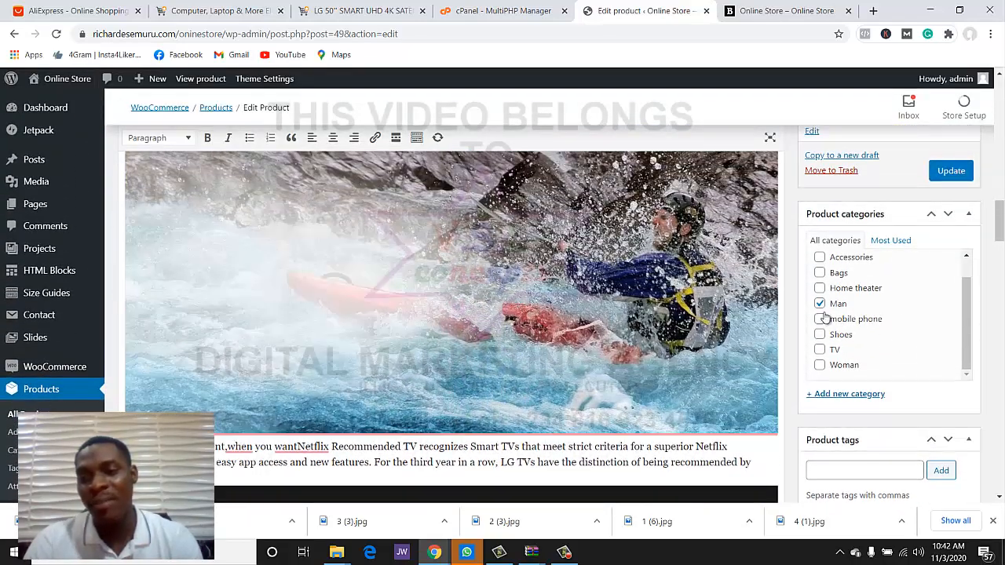
click(819, 304)
click(820, 350)
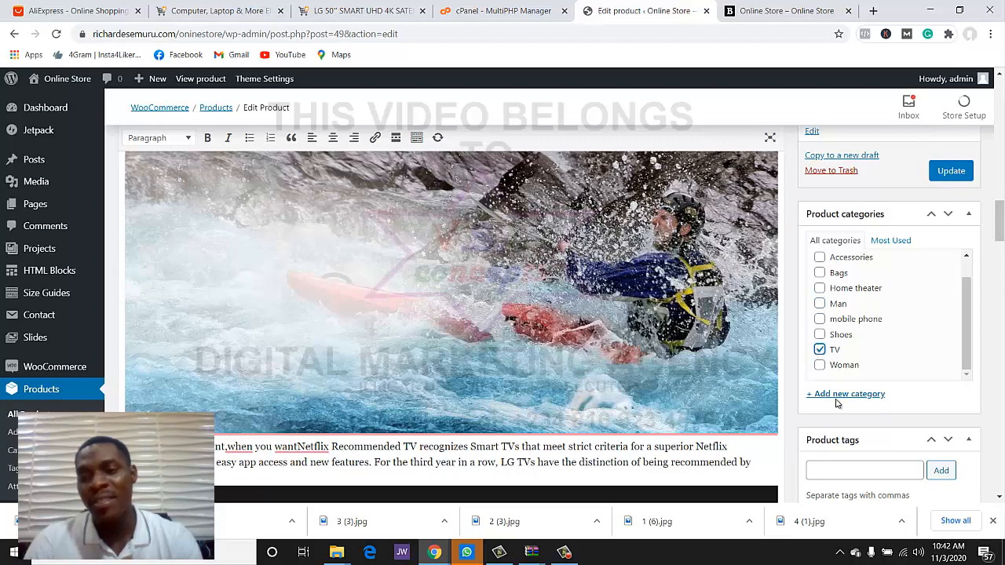
scroll(947, 431, down, 6)
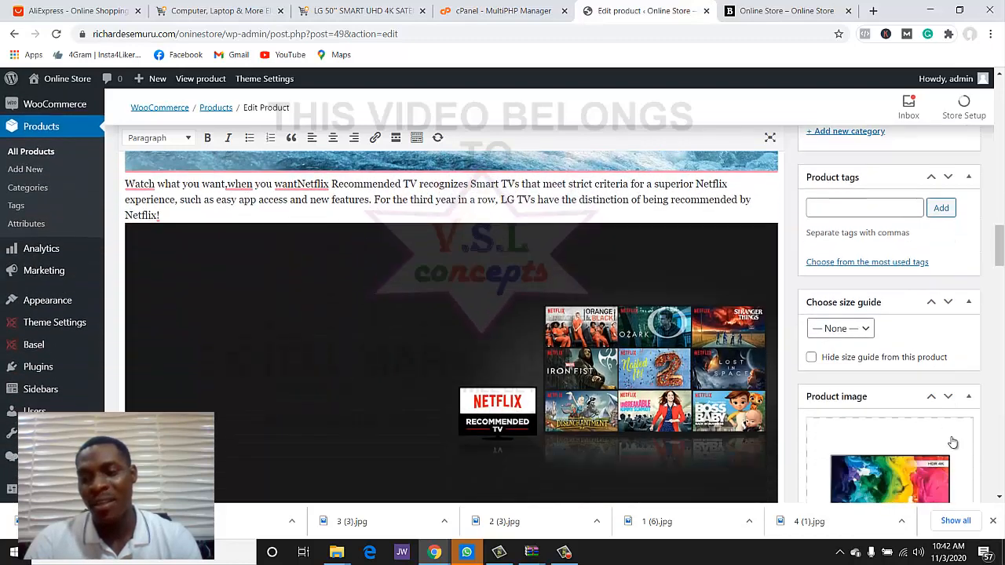
scroll(954, 459, down, 4)
scroll(951, 447, up, 9)
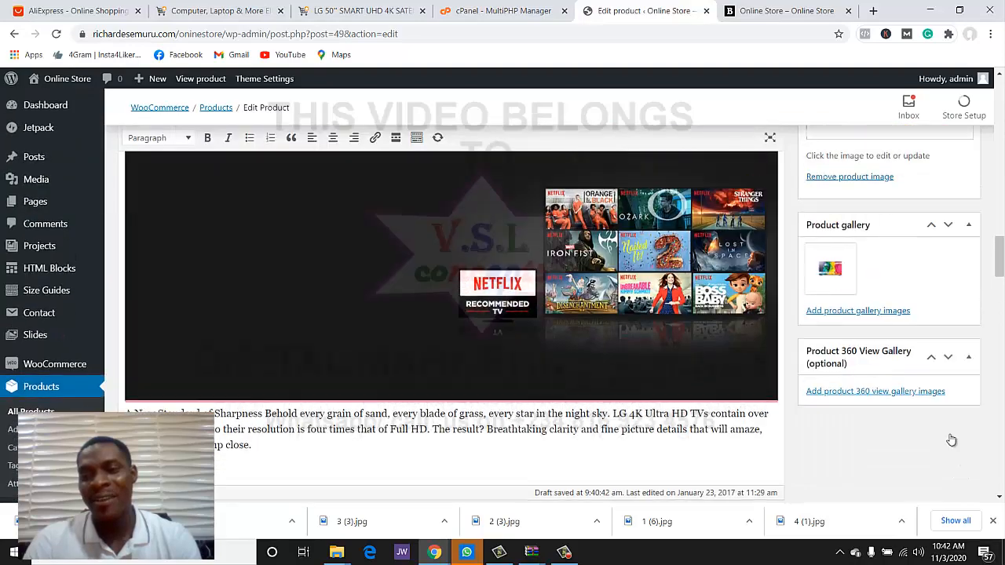
scroll(950, 438, up, 10)
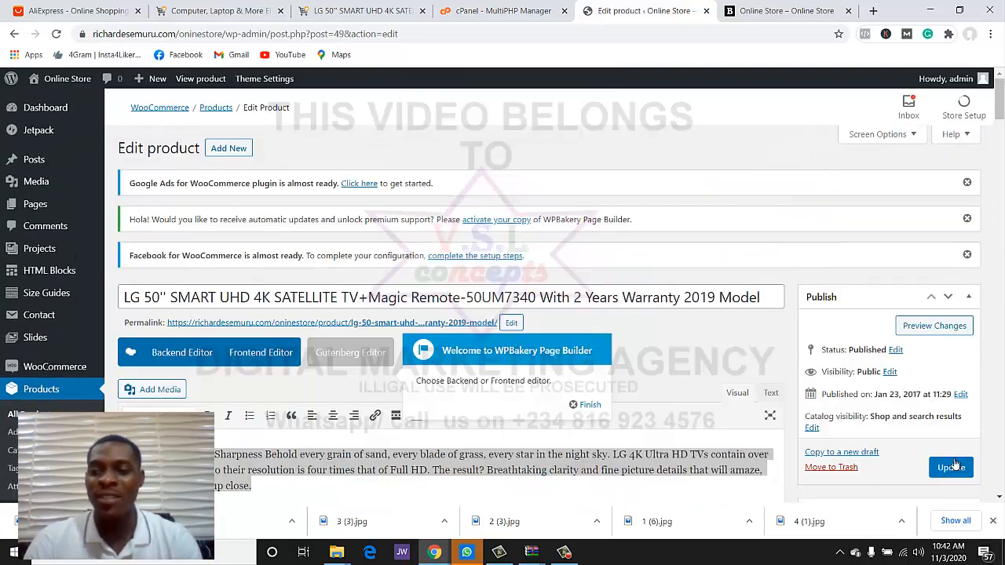
click(950, 467)
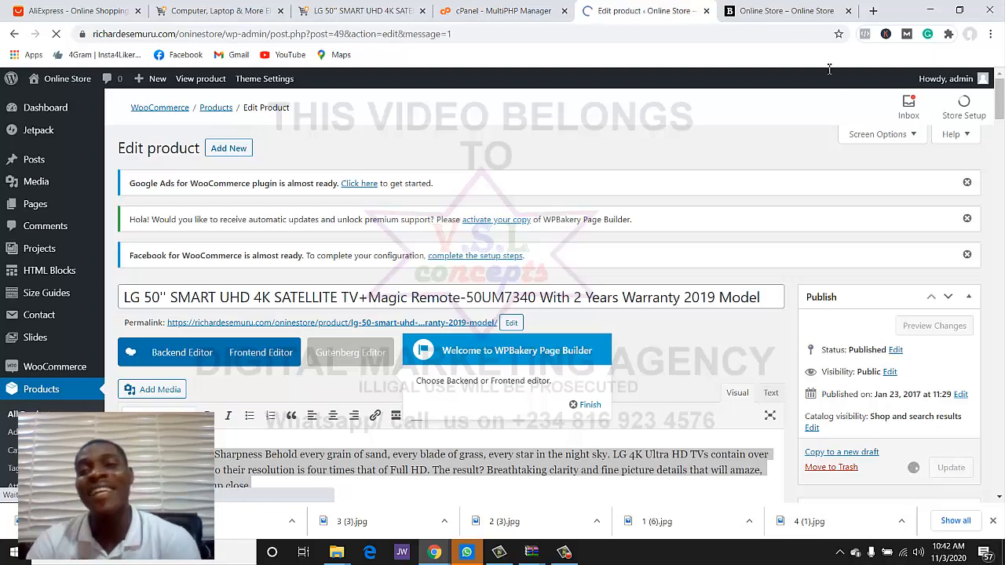
- Reload the storefront and find the LG 50" TV at $50,000, down from $5,000,000
click(791, 14)
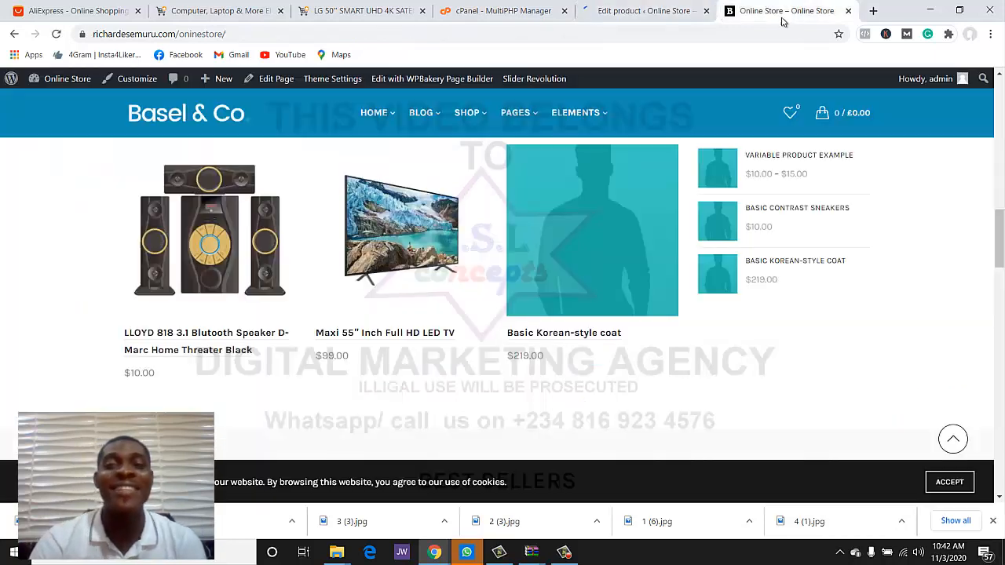
click(56, 33)
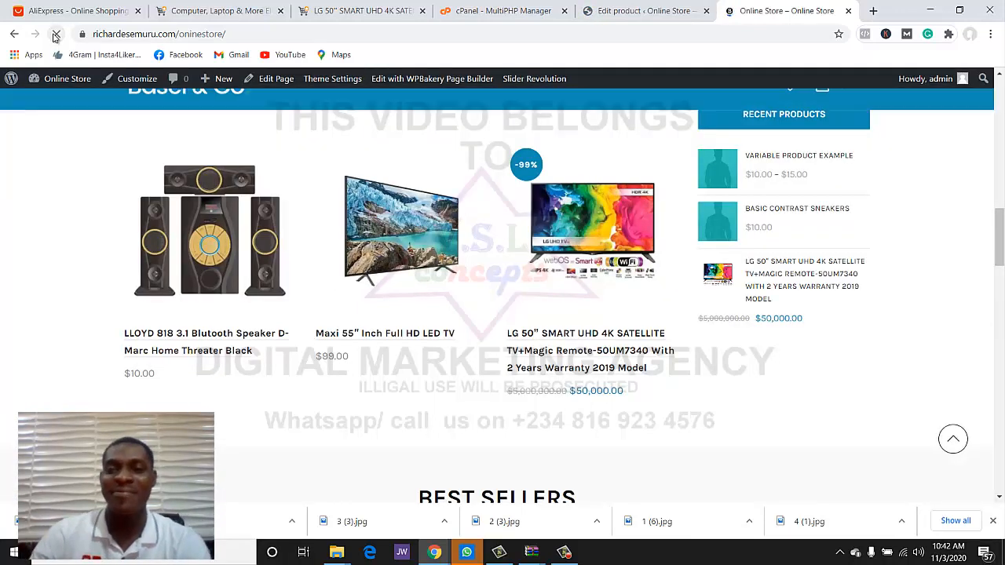
scroll(555, 234, down, 2)
scroll(553, 234, up, 15)
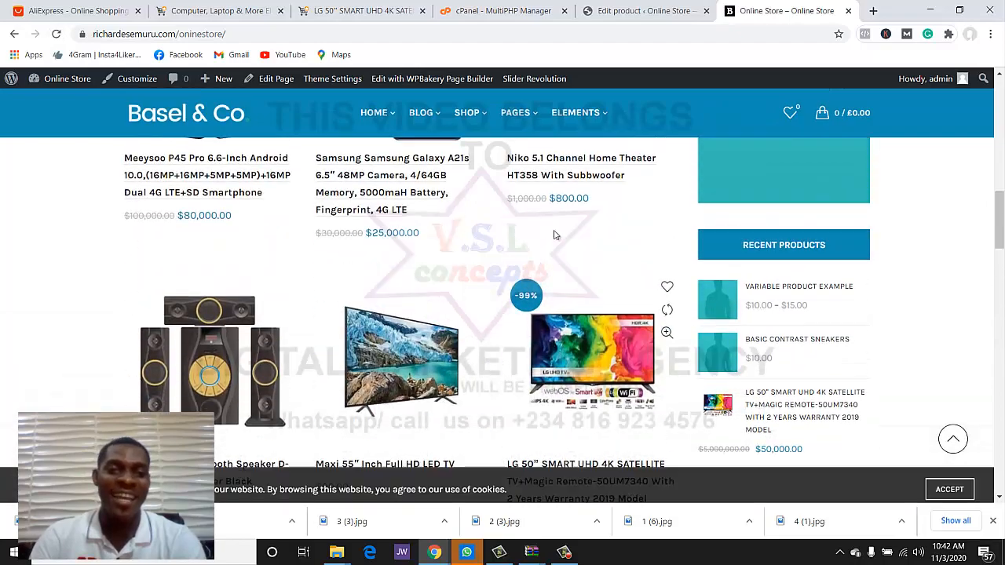
scroll(553, 234, down, 10)
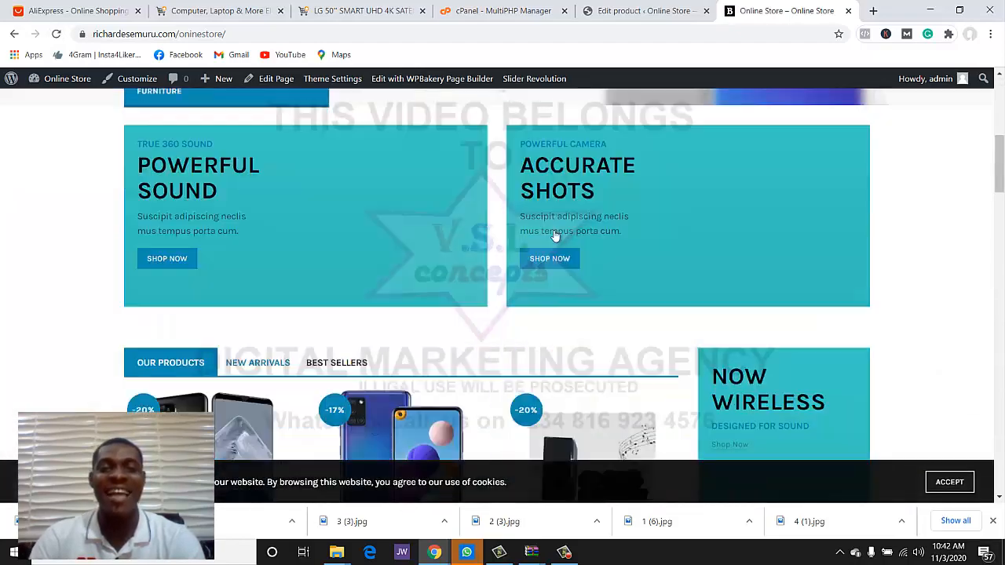
scroll(480, 227, down, 10)
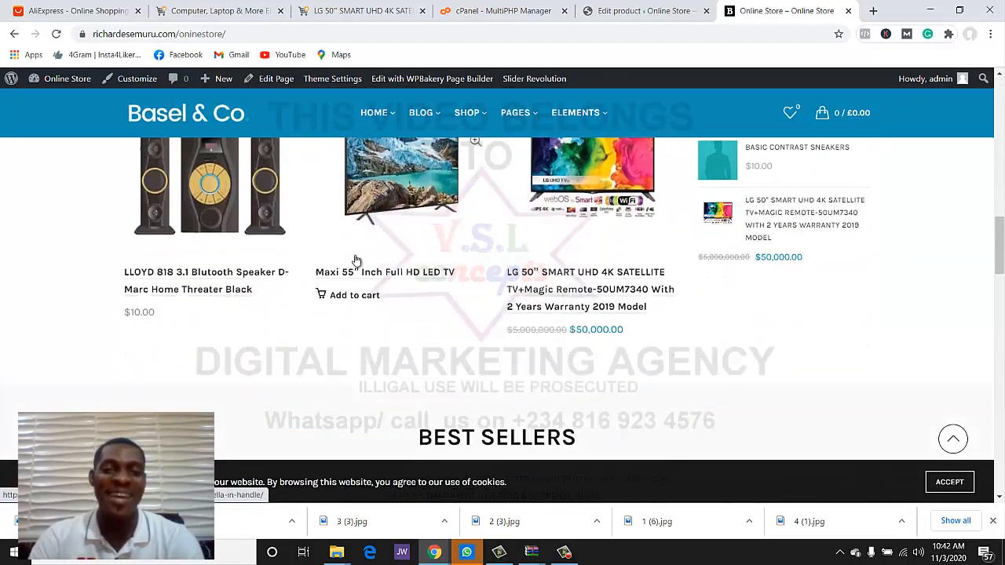
scroll(645, 325, up, 8)
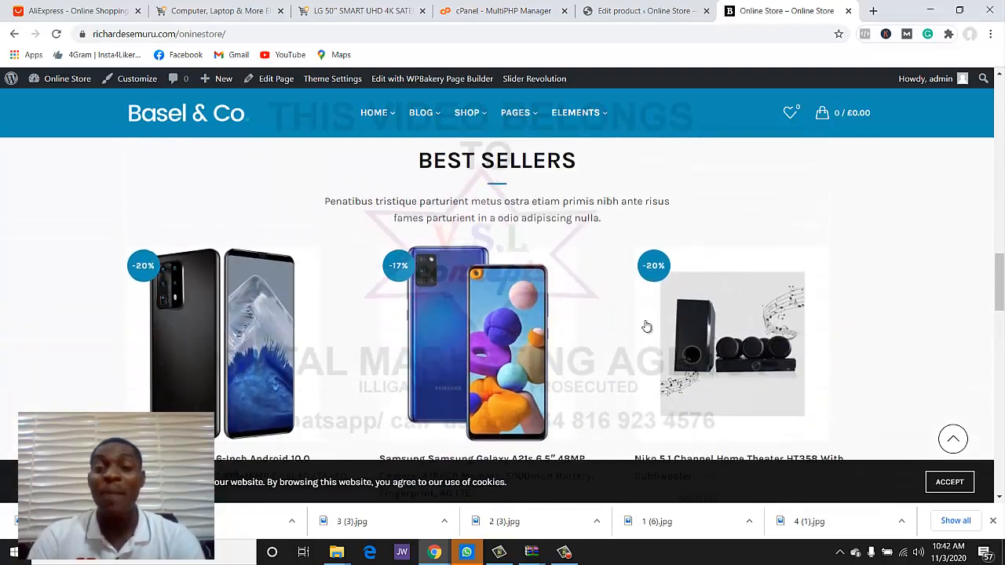
scroll(640, 326, up, 12)
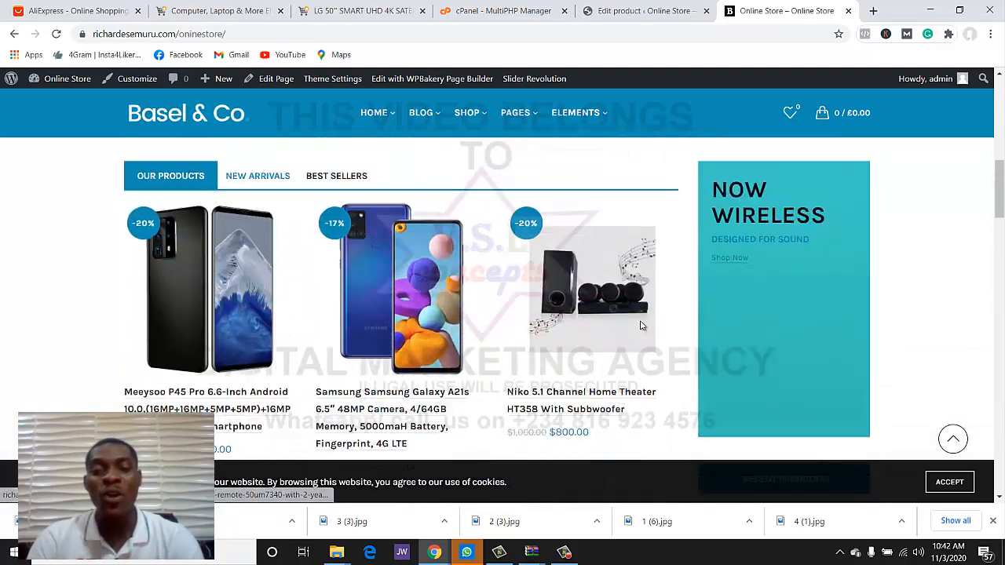
scroll(637, 324, up, 3)
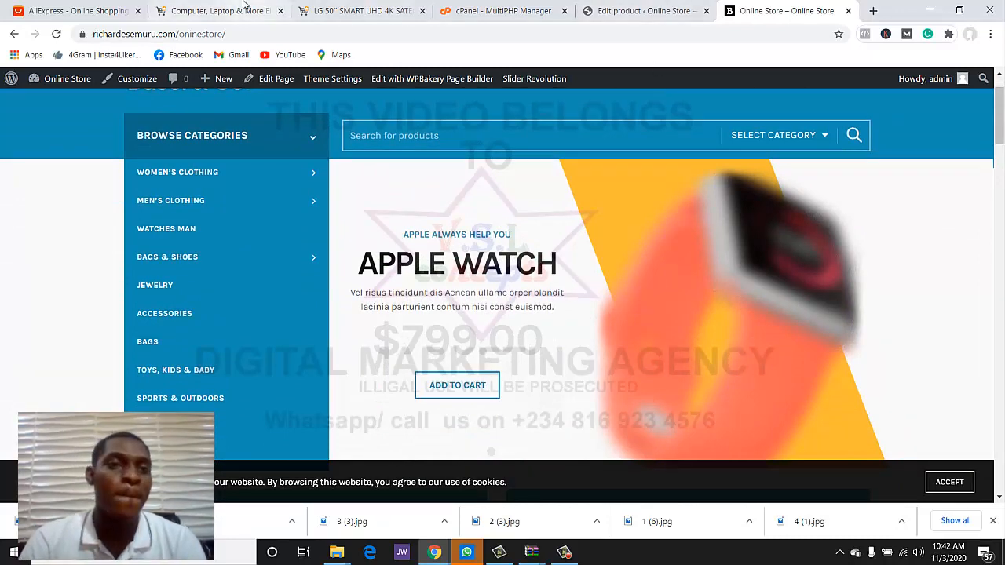
- Open the Jumia laptops, all-in-one desktops and DELL OptiPlex 3060 listings from the computing category
click(211, 11)
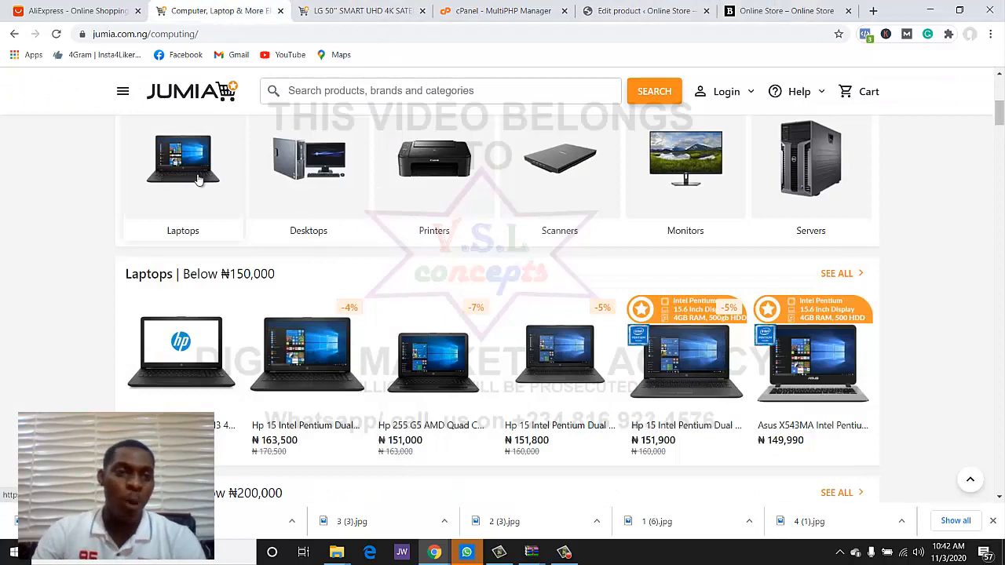
middle_click(200, 199)
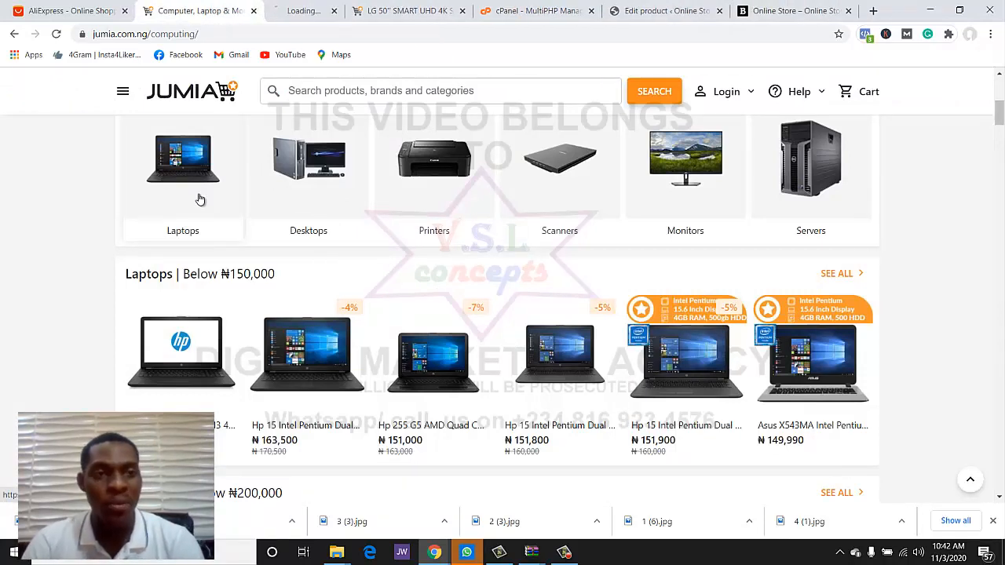
scroll(275, 290, down, 4)
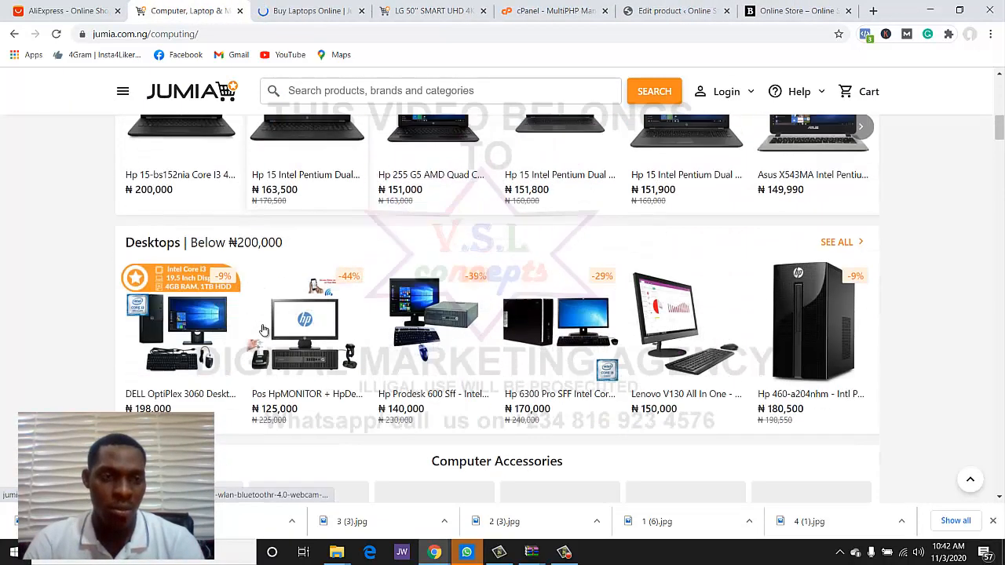
middle_click(222, 275)
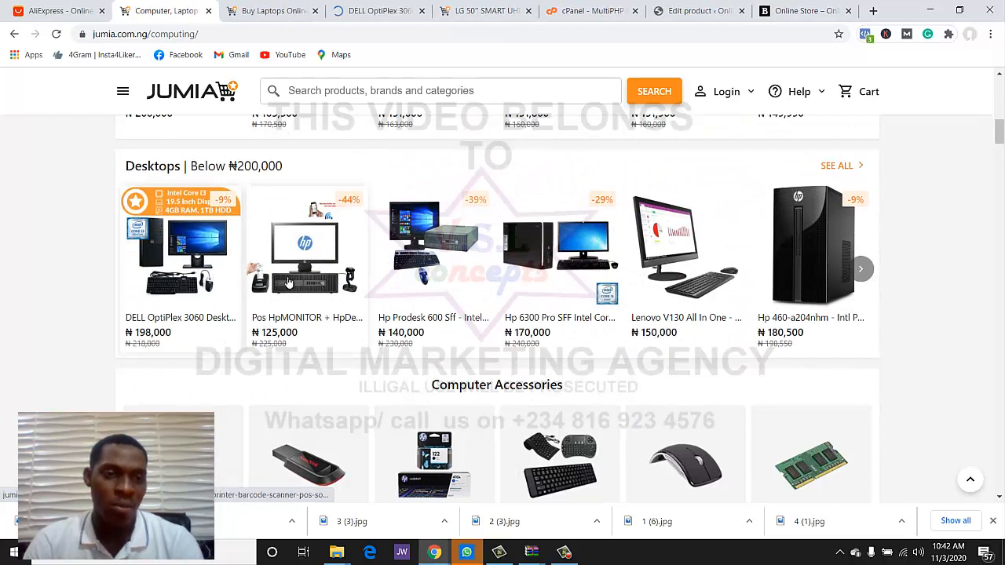
click(289, 268)
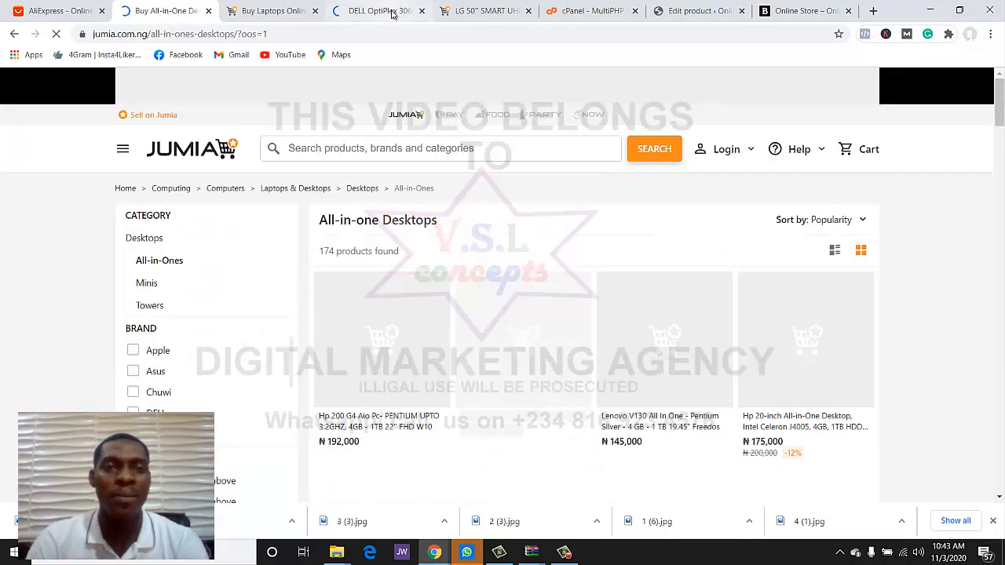
click(383, 11)
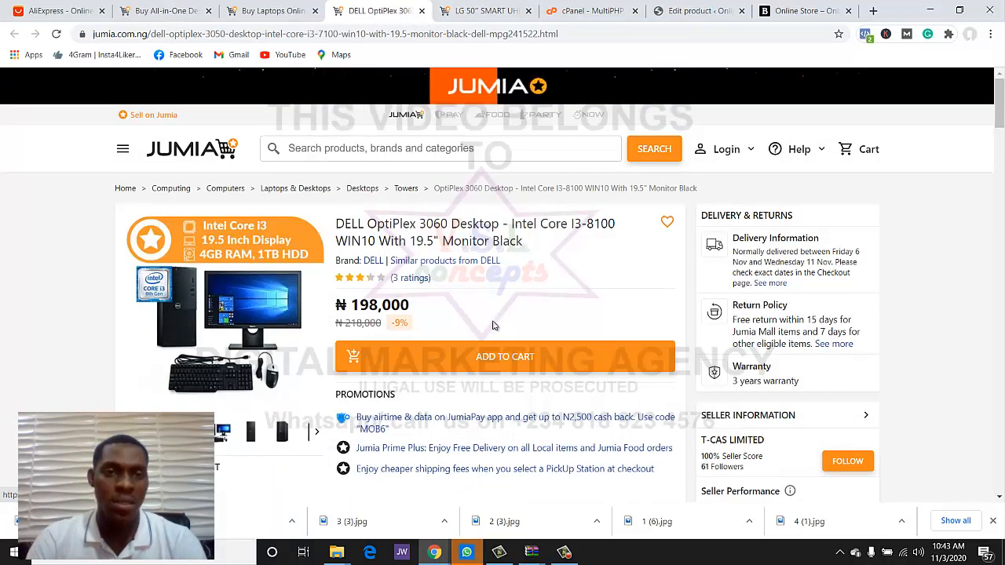
scroll(493, 325, down, 2)
scroll(491, 339, up, 2)
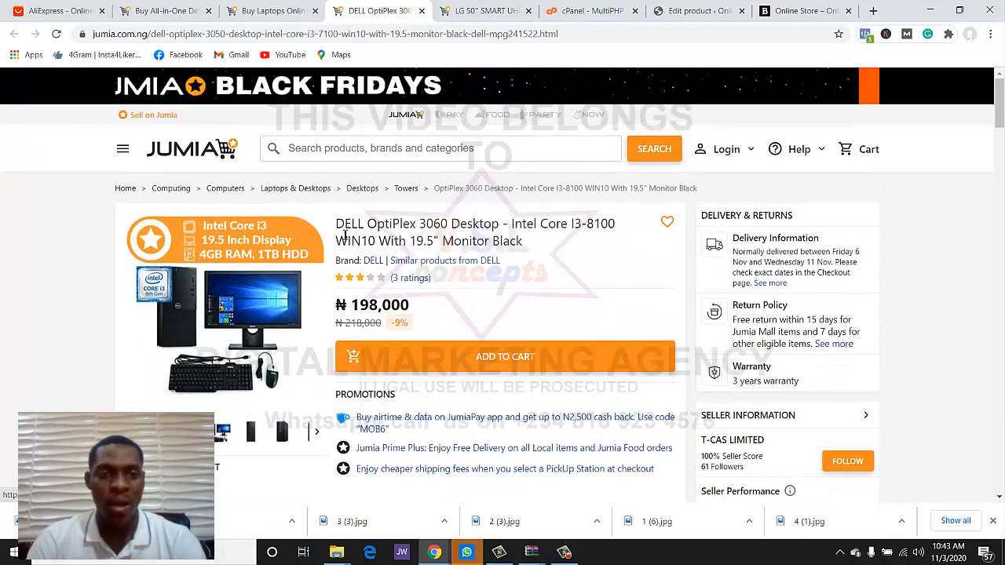
- Download the DELL OptiPlex desktop-and-monitor photo as 1 (7).jpg
click(262, 330)
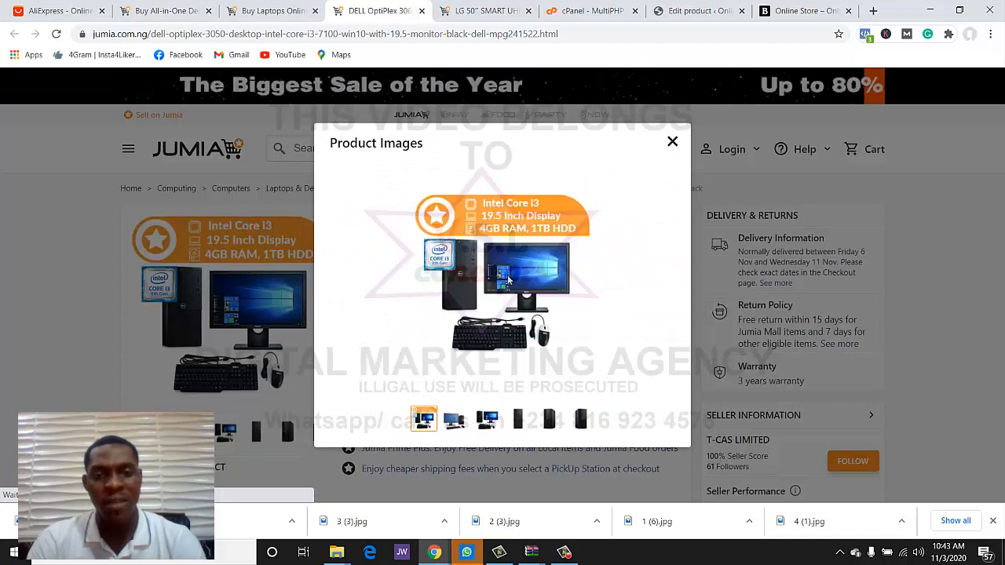
right_click(525, 276)
click(529, 300)
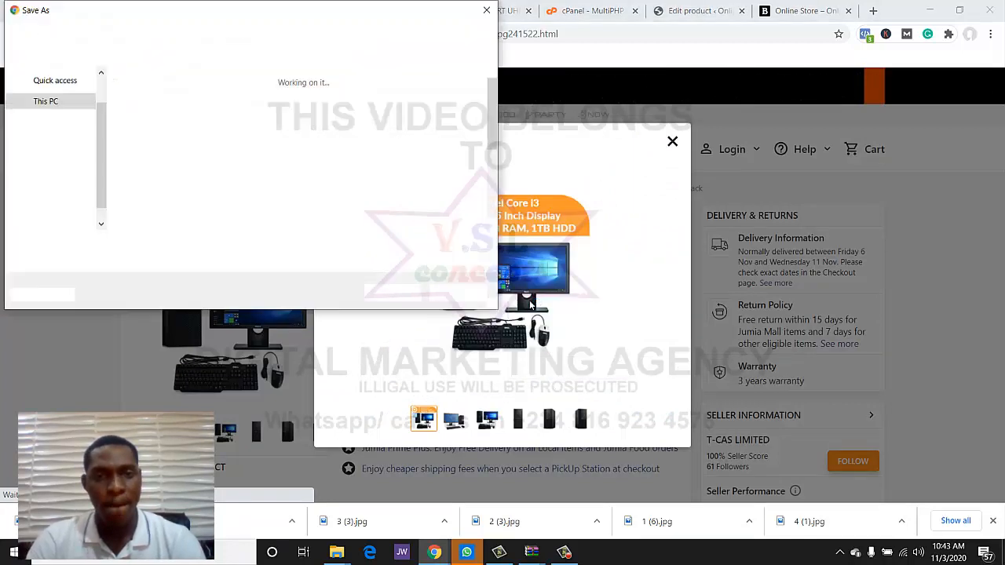
click(487, 10)
click(673, 142)
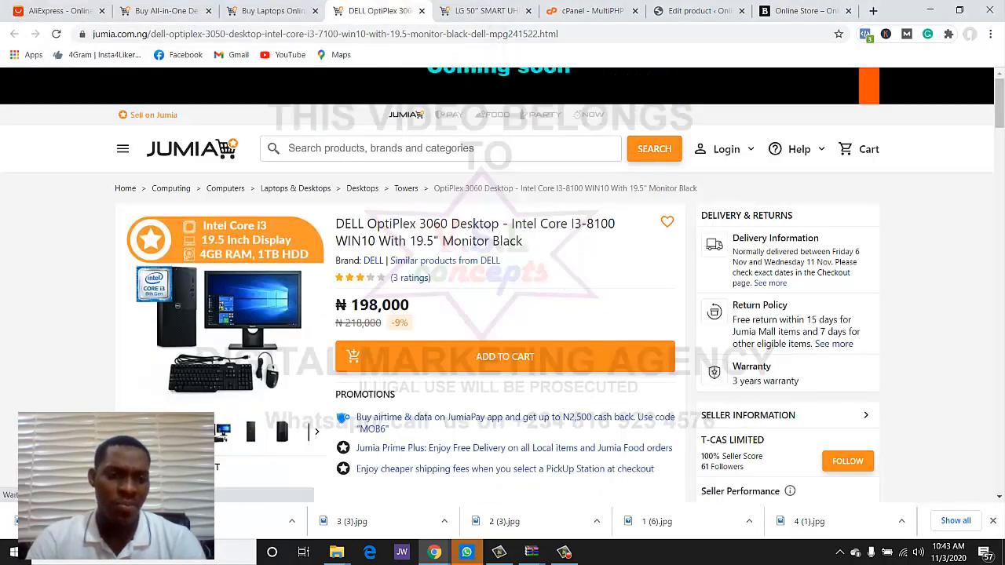
click(229, 442)
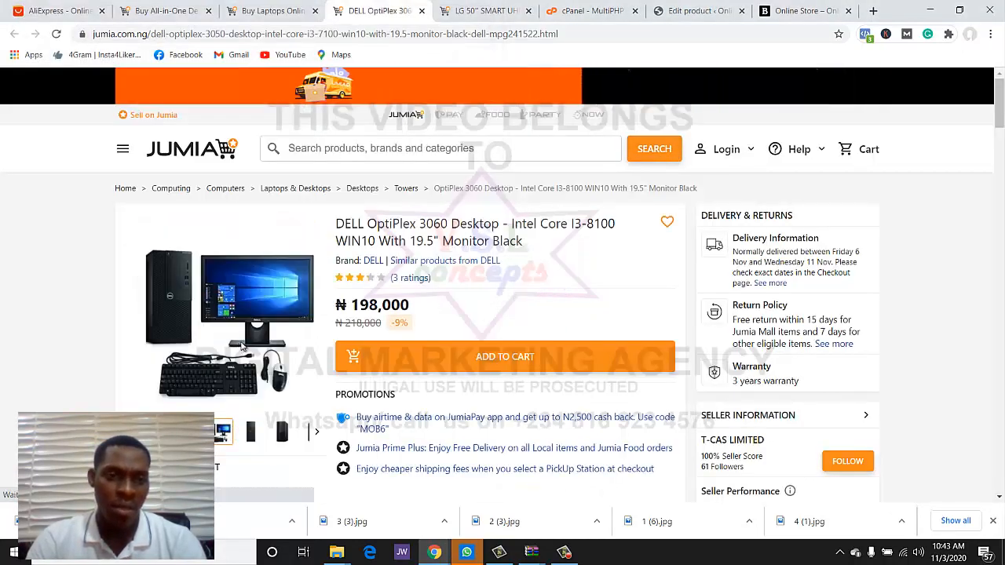
click(245, 322)
right_click(554, 306)
click(582, 341)
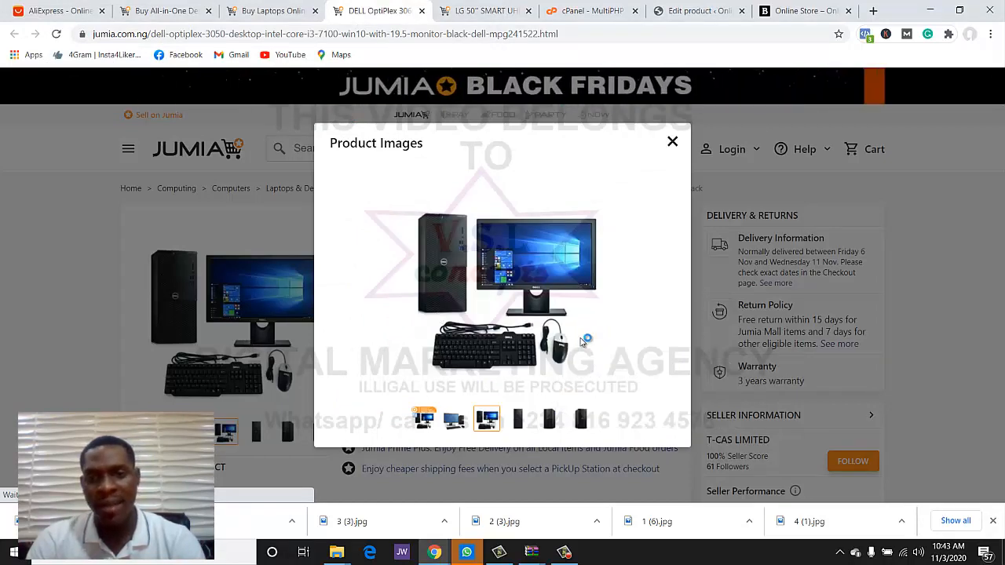
key(Return)
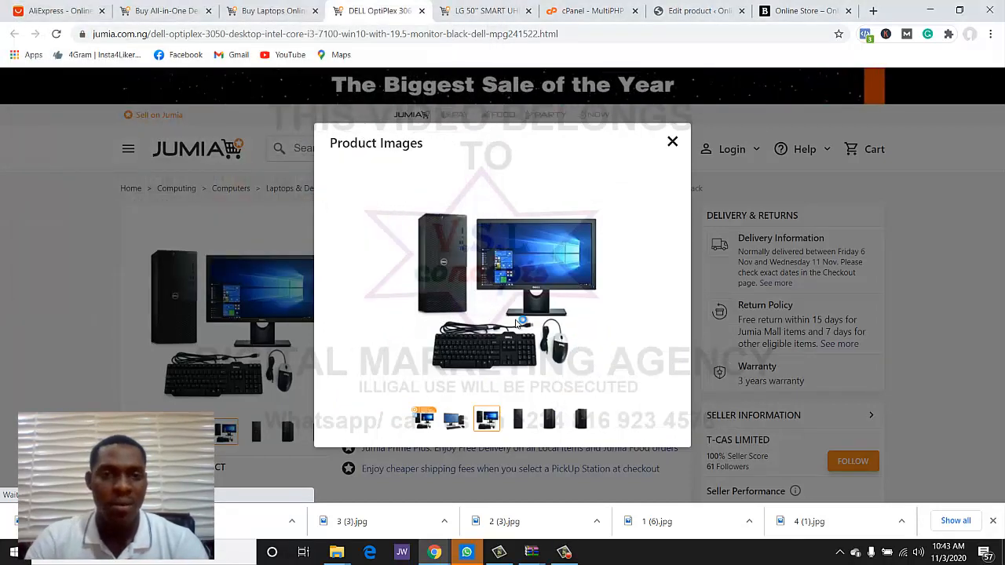
click(671, 143)
- Download the tower-only photo and copy the full DELL OptiPlex 3060 product title
scroll(369, 334, down, 3)
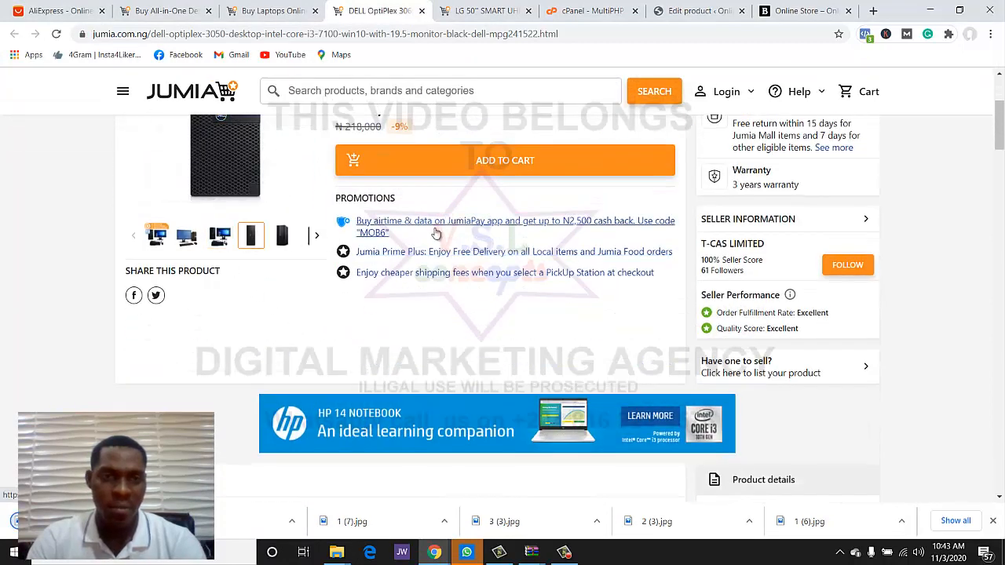
scroll(251, 239, up, 2)
click(274, 244)
right_click(503, 242)
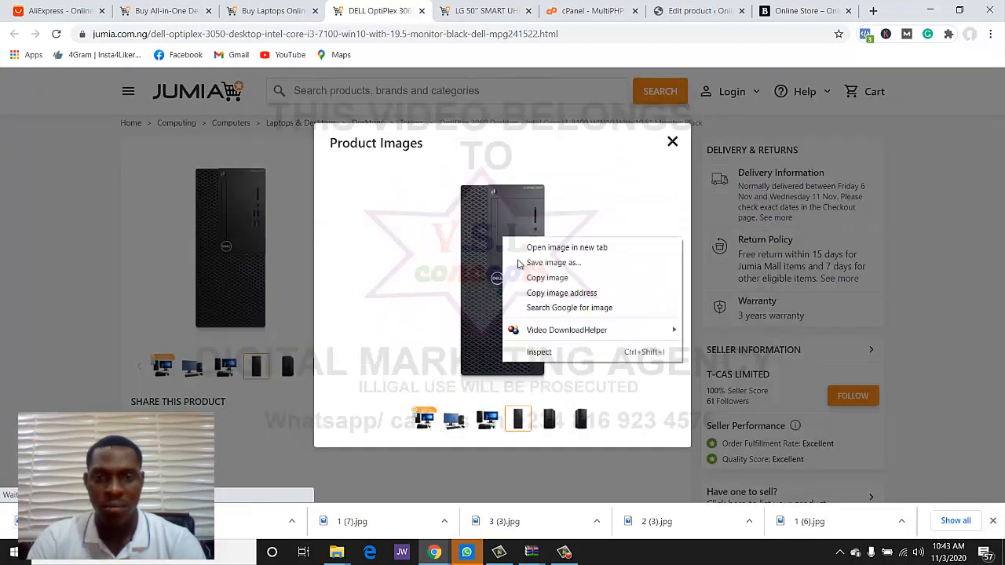
click(524, 272)
key(Return)
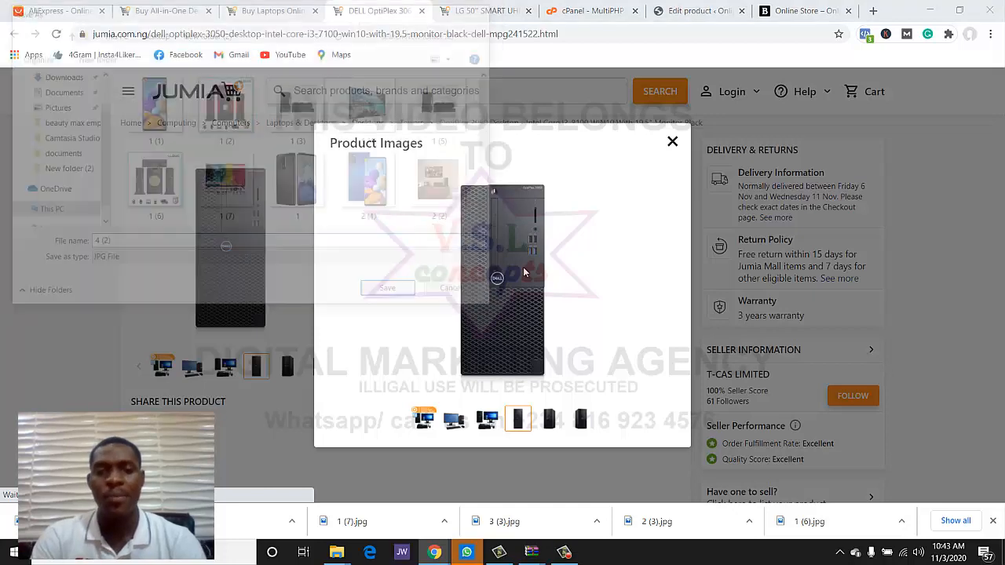
click(667, 147)
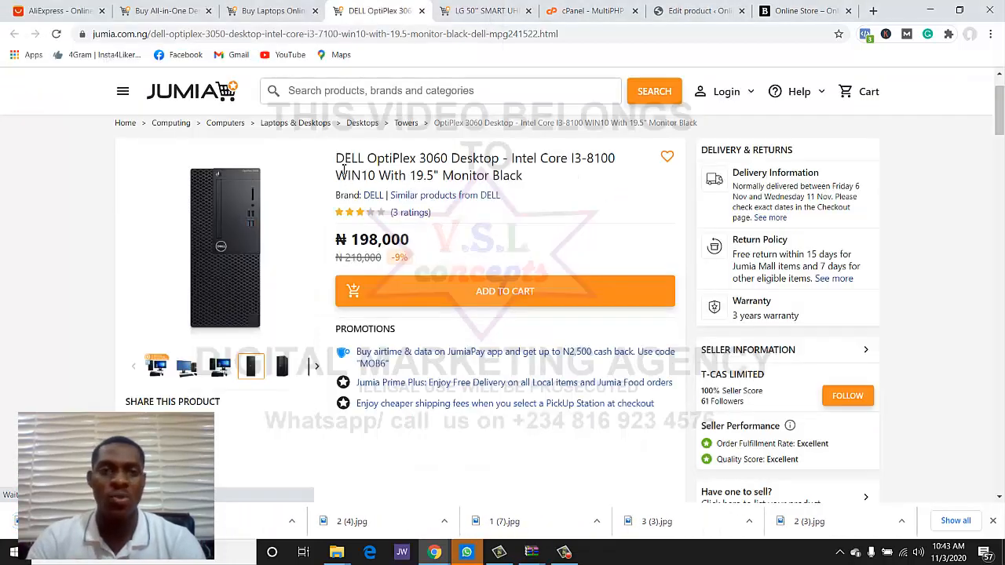
drag(338, 152, 500, 181)
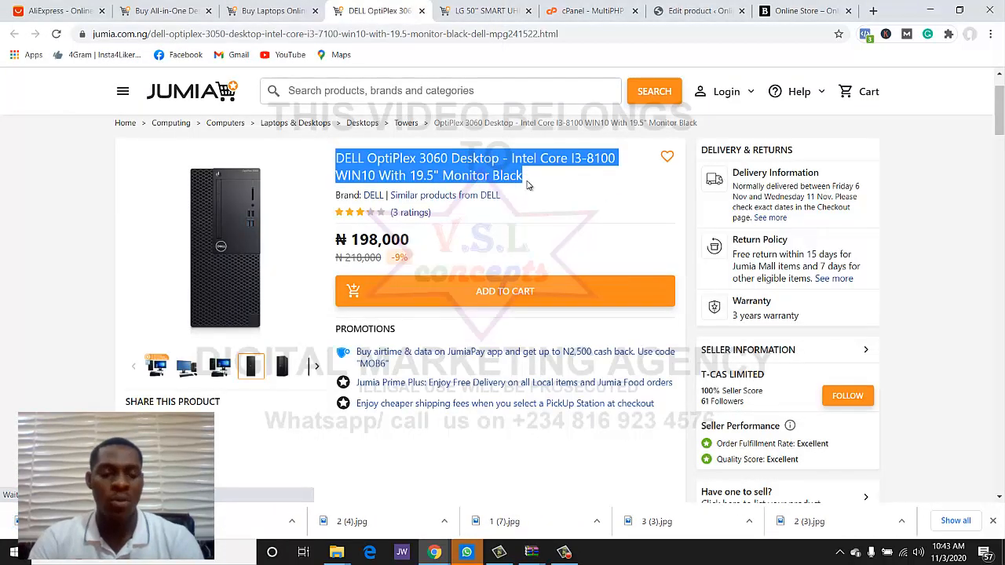
click(663, 6)
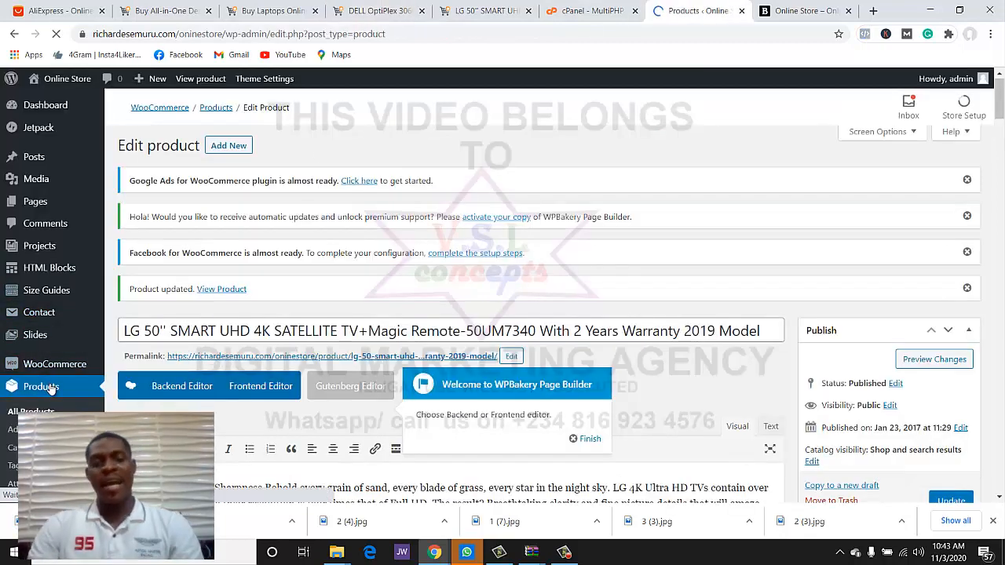
- Replace the Basic contrast sneakers product title with the copied DELL OptiPlex 3060 title
scroll(199, 345, down, 6)
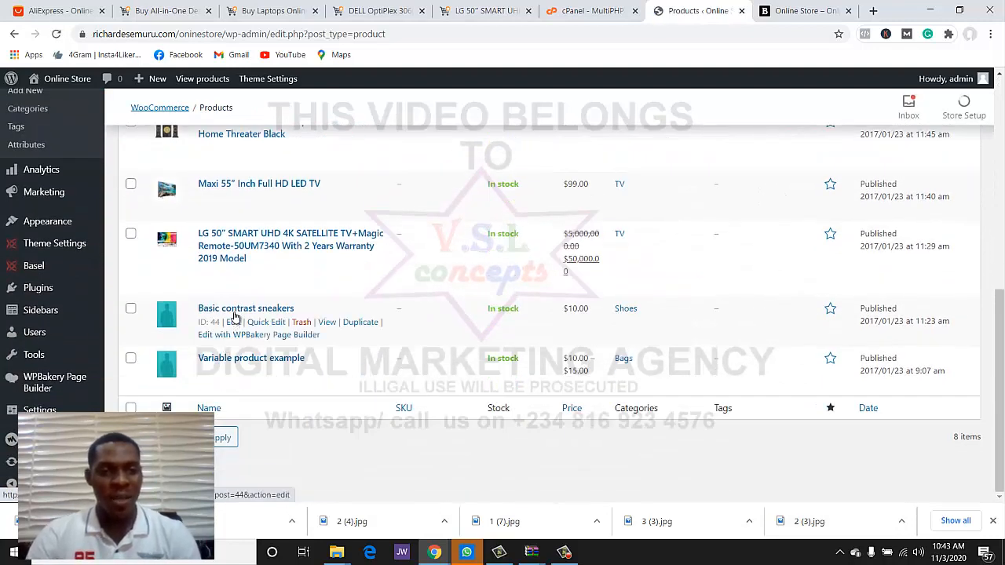
click(235, 317)
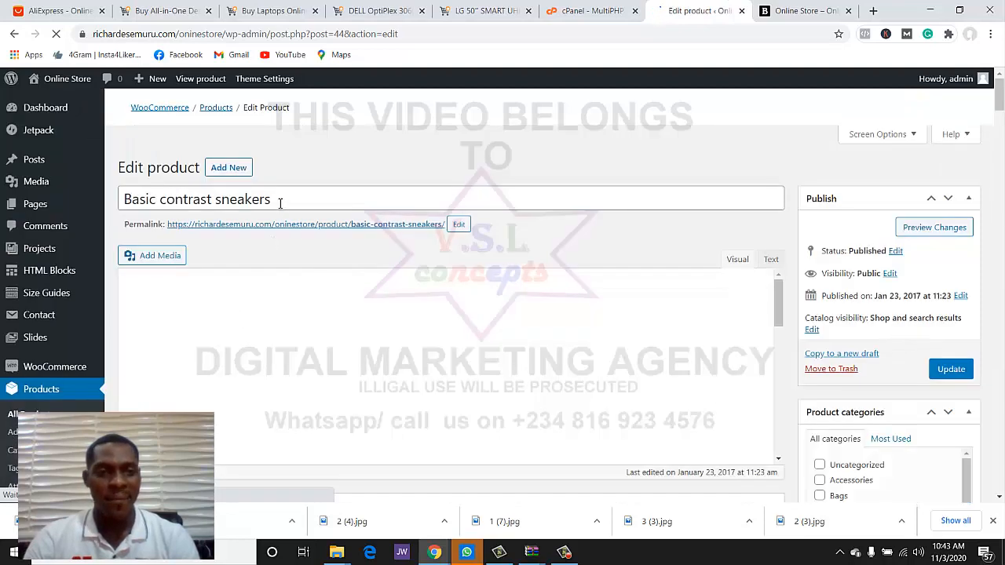
click(279, 203)
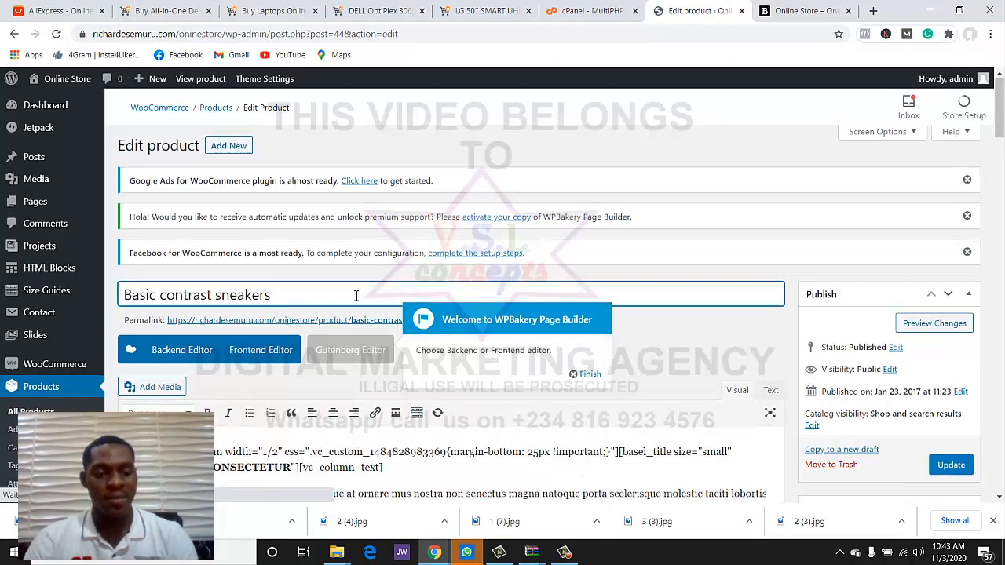
key(ctrl+a)
text(DELL OptiPlex 3060 Desktop - Intel Core I3-8100 WIN10 With 19.5" Monitor Black)
- Dismiss the page builder popup and empty the old 'basic-contrast-sneakers' permalink slug
scroll(701, 330, down, 3)
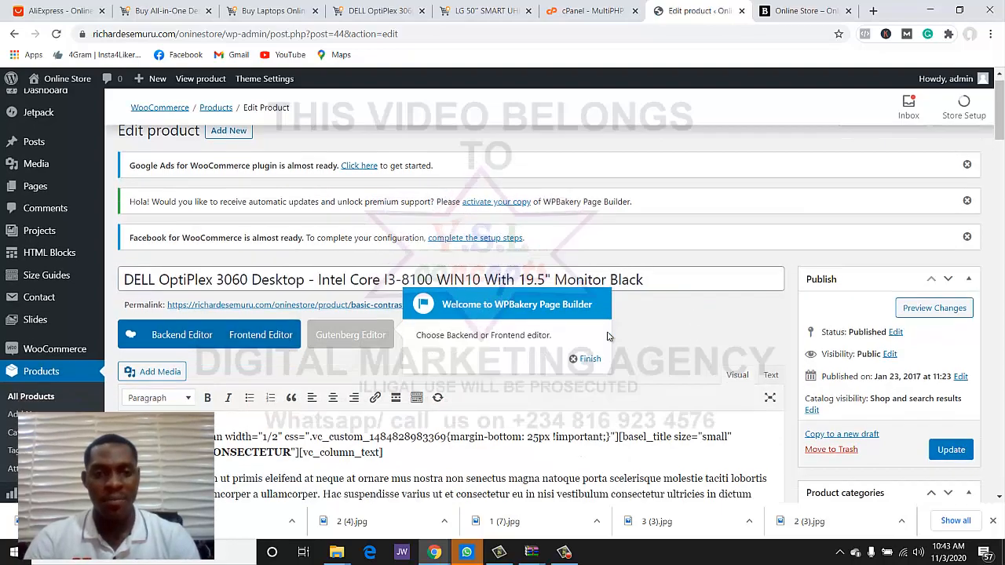
click(586, 180)
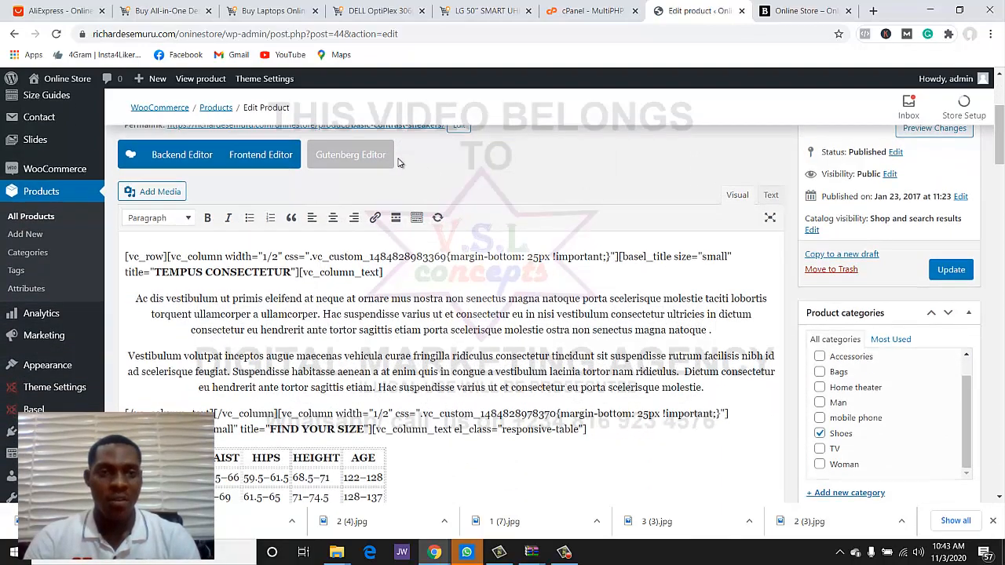
scroll(387, 204, up, 2)
click(460, 255)
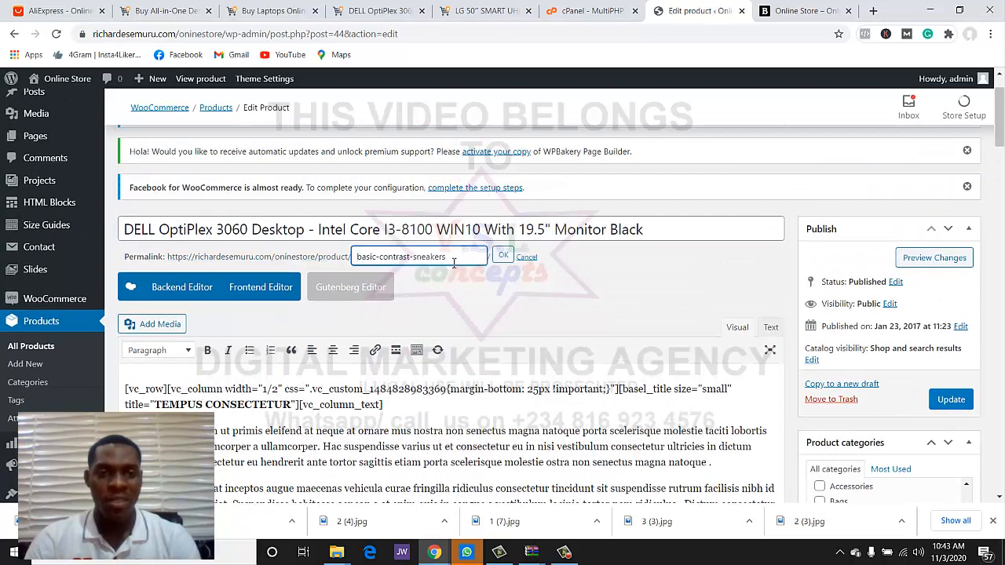
key(BackSpace)
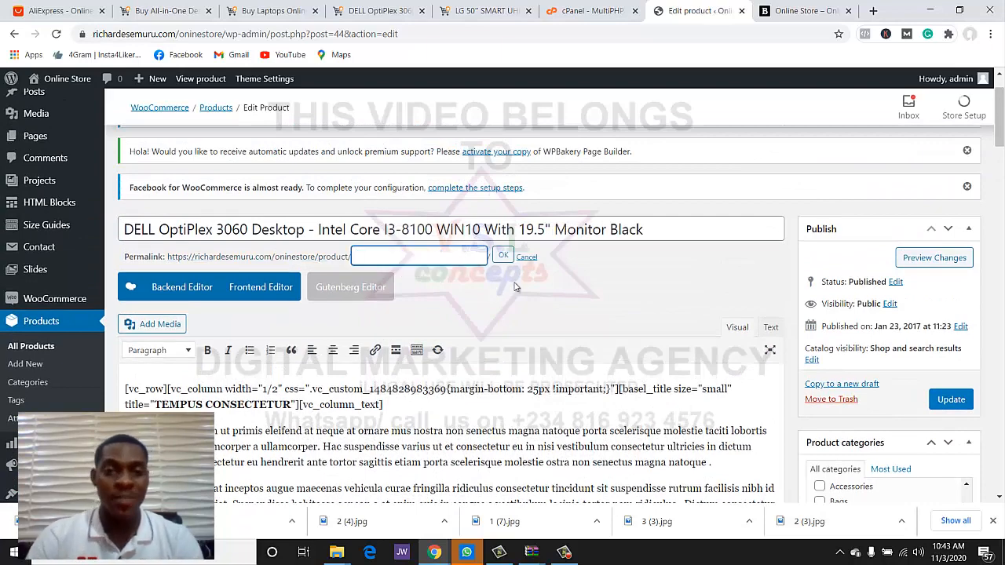
key(Return)
scroll(560, 294, down, 2)
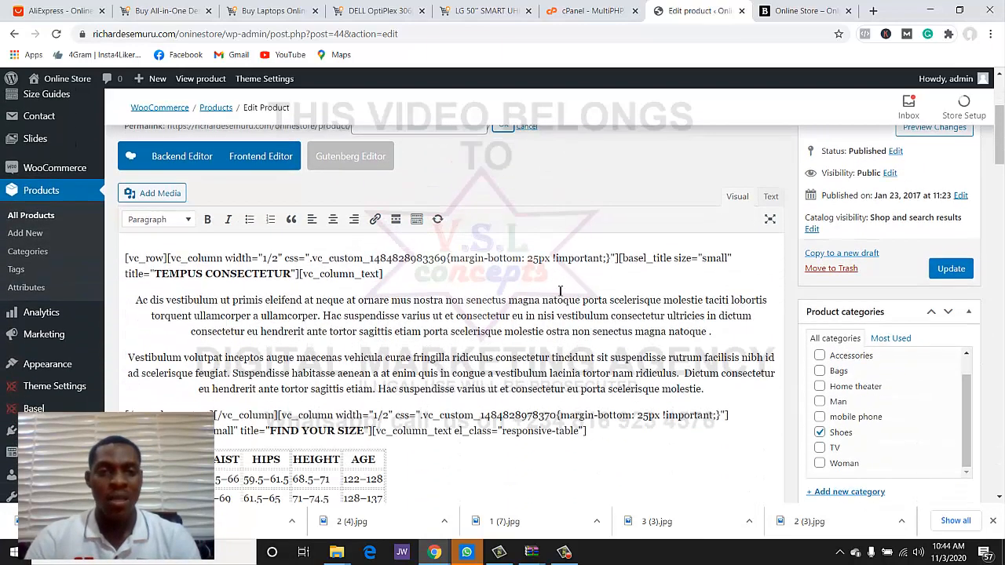
- Copy the DELL OptiPlex 3060 product details and specifications text from its Jumia listing
click(375, 18)
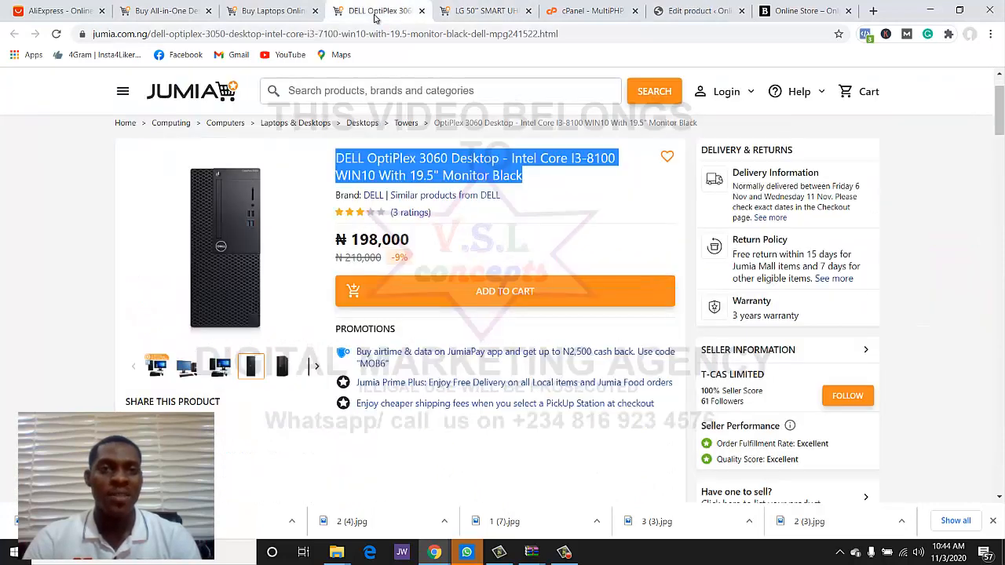
scroll(382, 262, down, 8)
scroll(382, 263, up, 2)
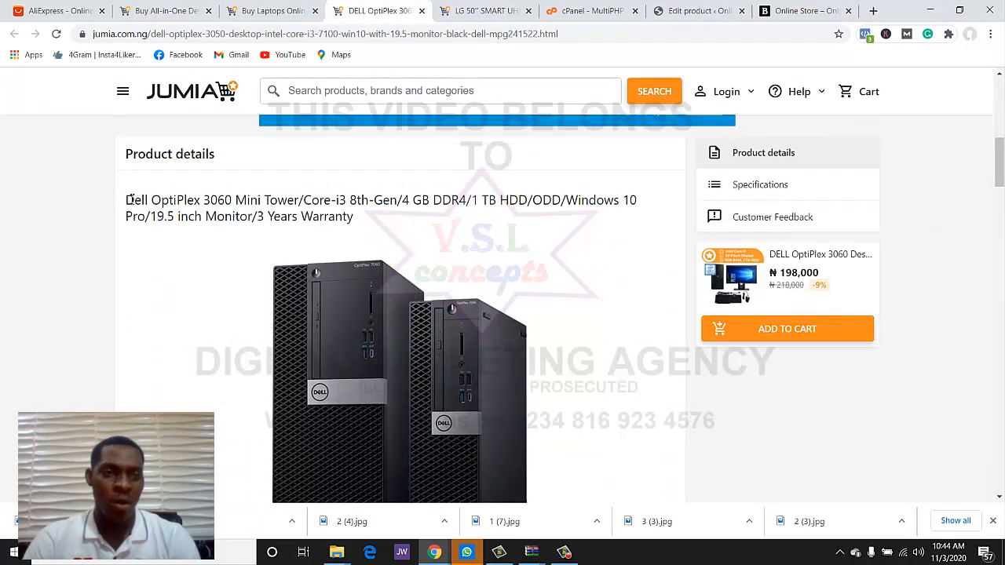
drag(136, 234, 450, 164)
scroll(445, 236, up, 6)
scroll(445, 235, up, 4)
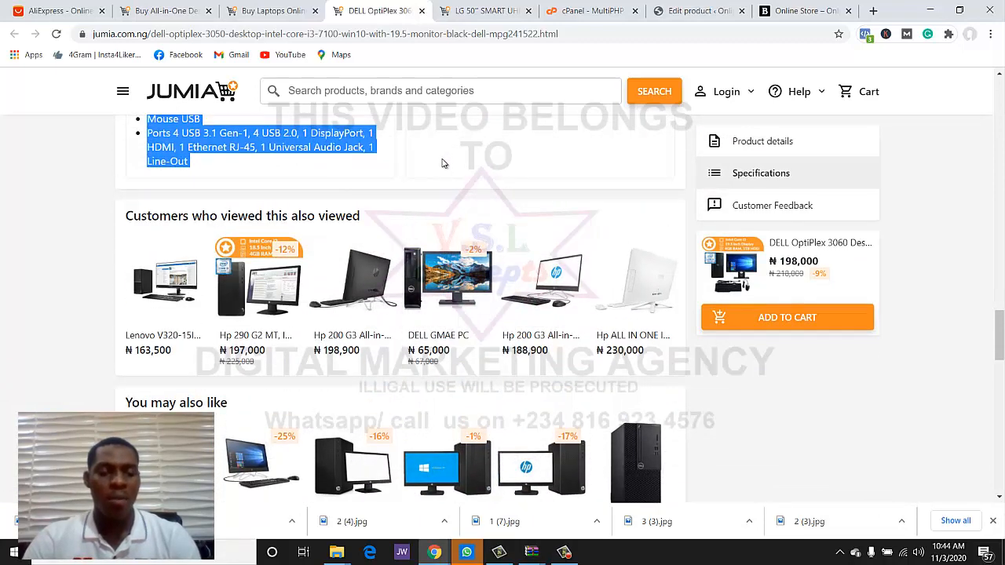
click(694, 10)
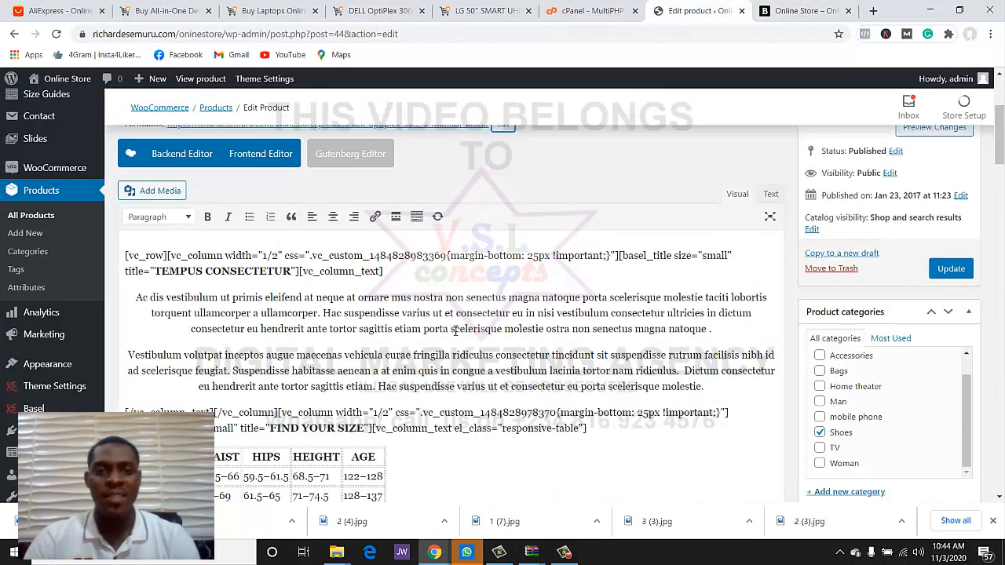
- Paste the Dell OptiPlex text as the description and its first two paragraphs as the short description
key(ctrl+a)
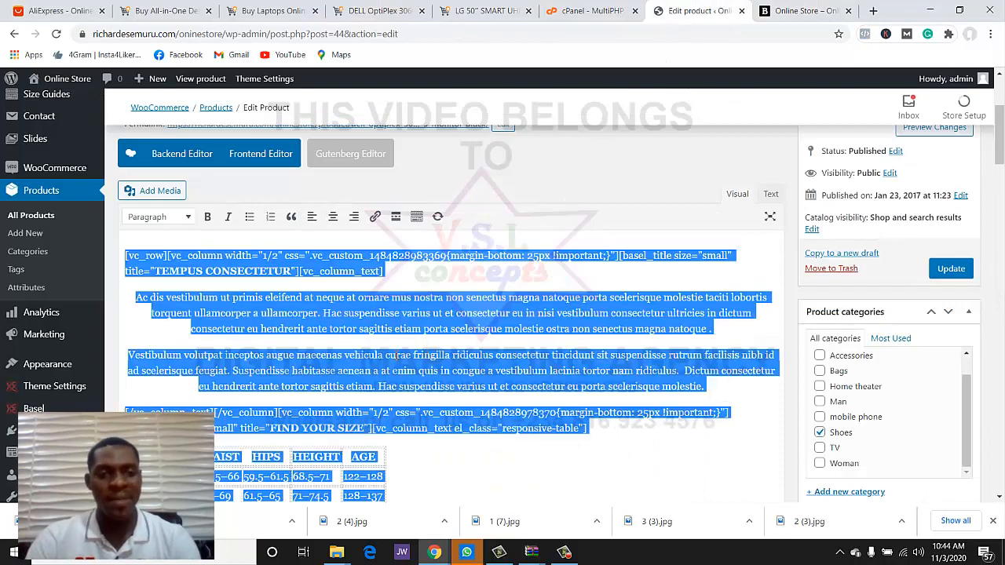
key(ctrl+v)
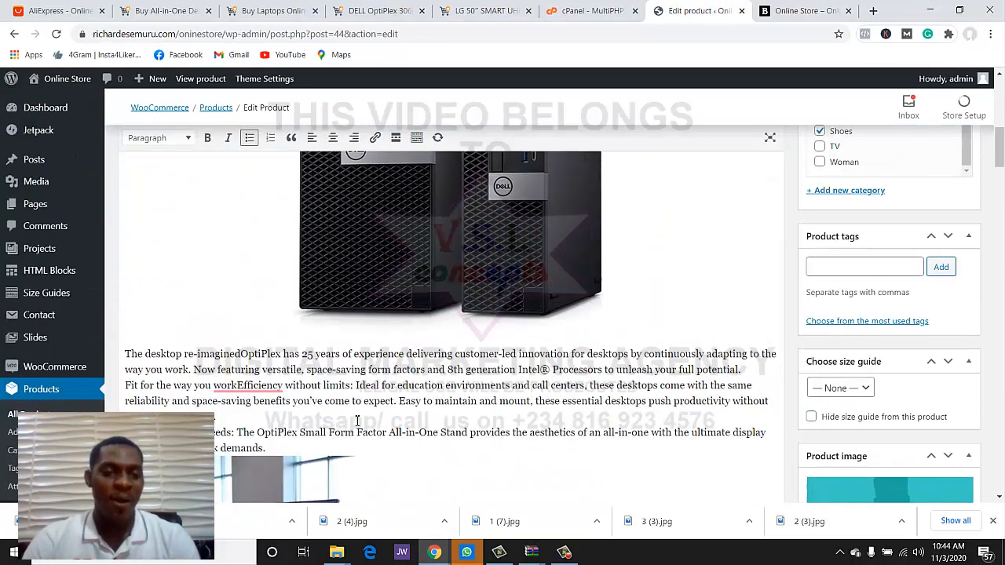
scroll(357, 422, down, 5)
scroll(357, 421, up, 10)
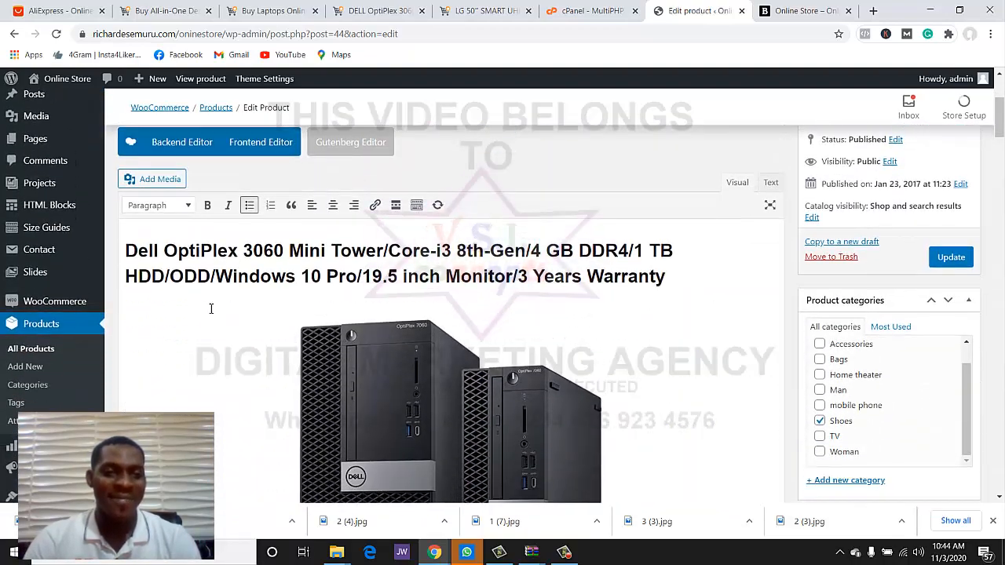
scroll(211, 309, down, 5)
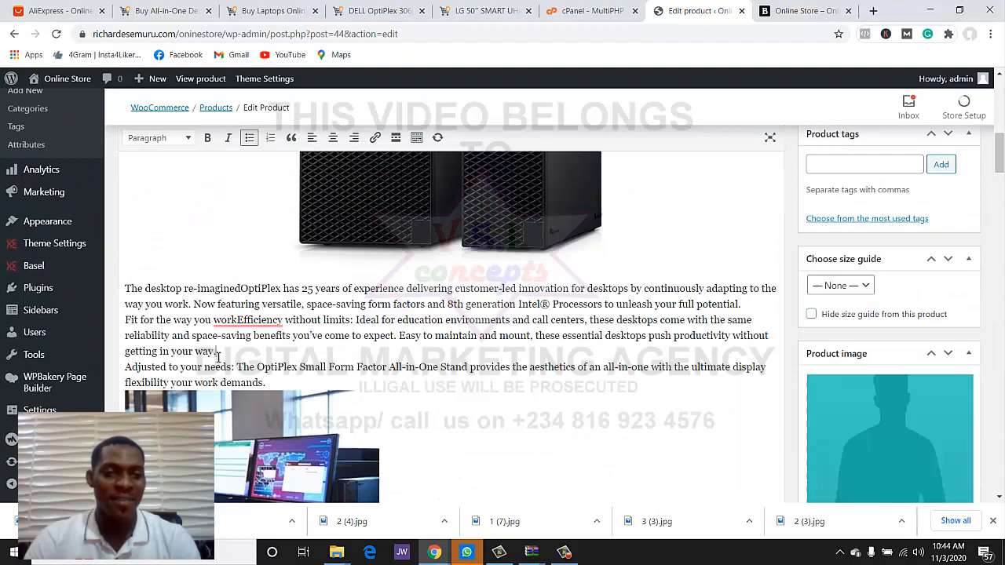
drag(217, 355, 118, 290)
scroll(366, 398, down, 15)
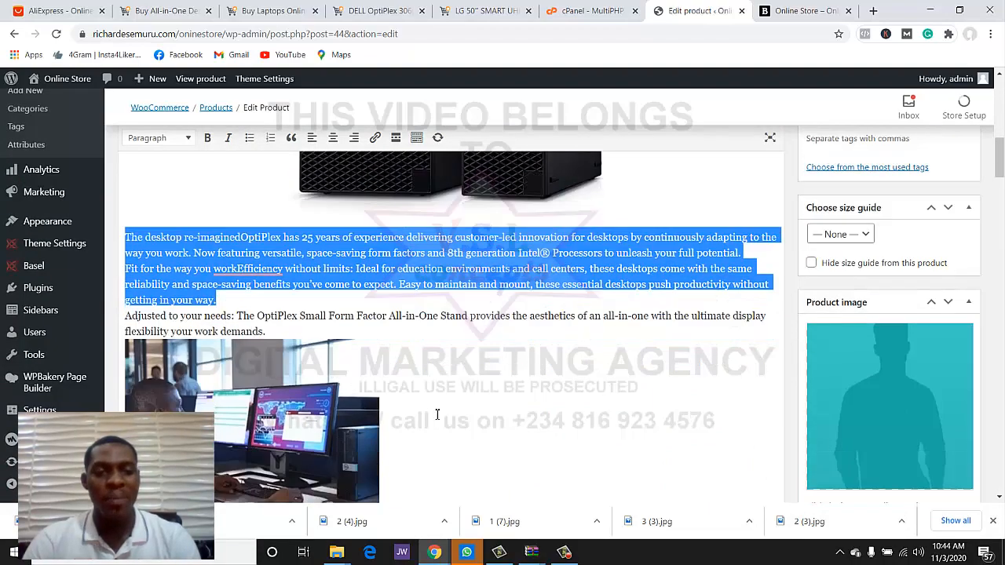
scroll(437, 418, up, 3)
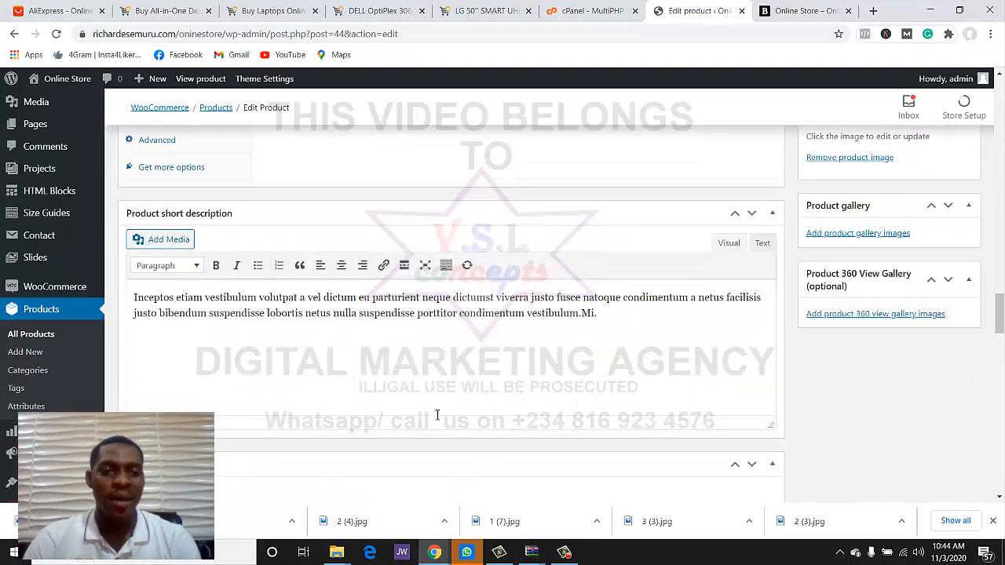
key(ctrl+a)
text(The desktop re-imaginedOptiPlex has 25 years of experience delivering customer-led innovation for desktops by continuously adapting to the way you work. Now featuring versatile, space-saving form factors and 8th generation Intel® Processors to unleash your full potential. Fit for the way you work Efficiency without limits: Ideal for education environments and call centers, these desktops come with the same reliability and space-saving benefits you've come to expect. Easy to maintain and manage, these essential desktops push productivity without getting in your way.)
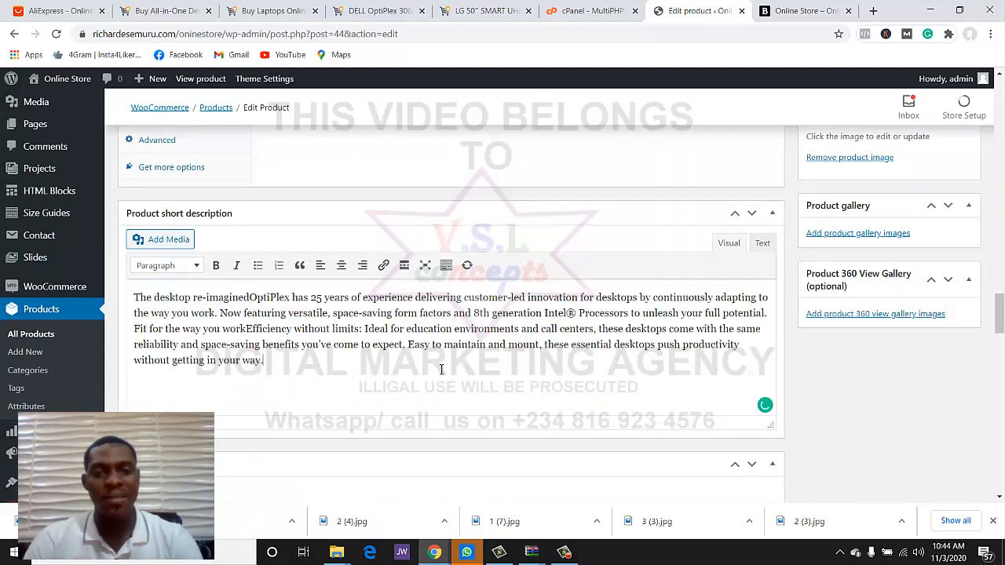
scroll(883, 276, up, 3)
- Upload the desktop PC photo 3 (4).jpg and set it as the product image
click(883, 274)
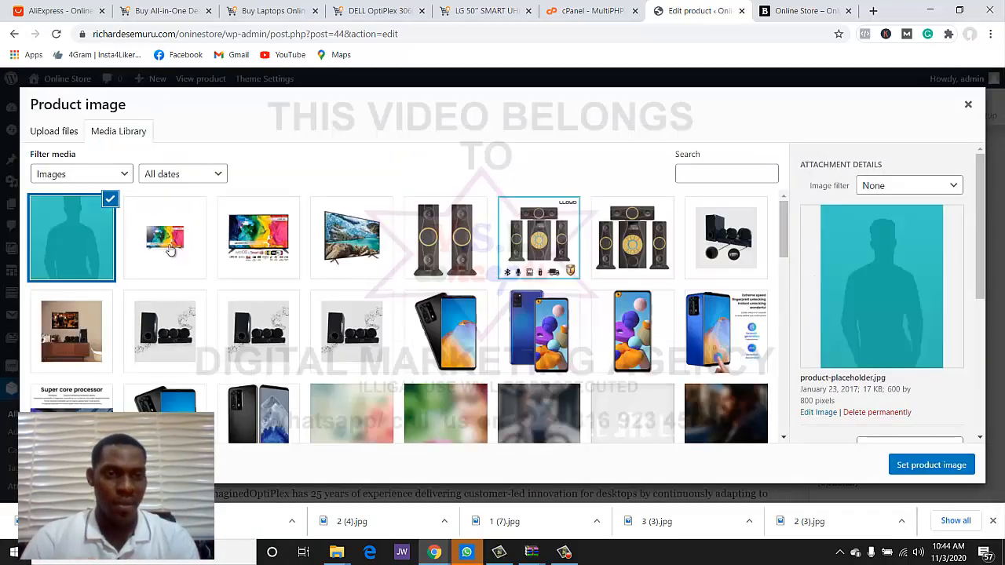
click(75, 135)
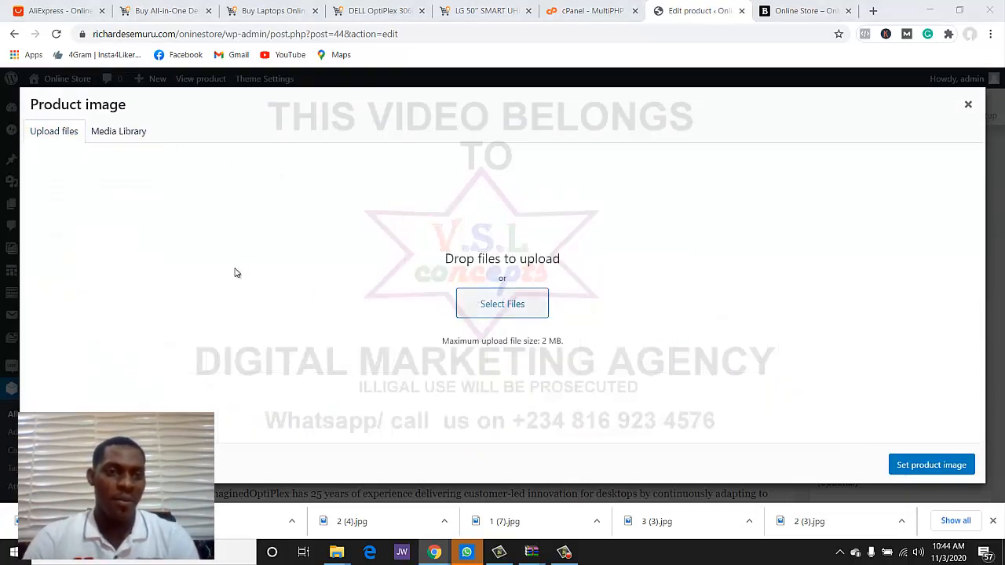
scroll(306, 164, down, 3)
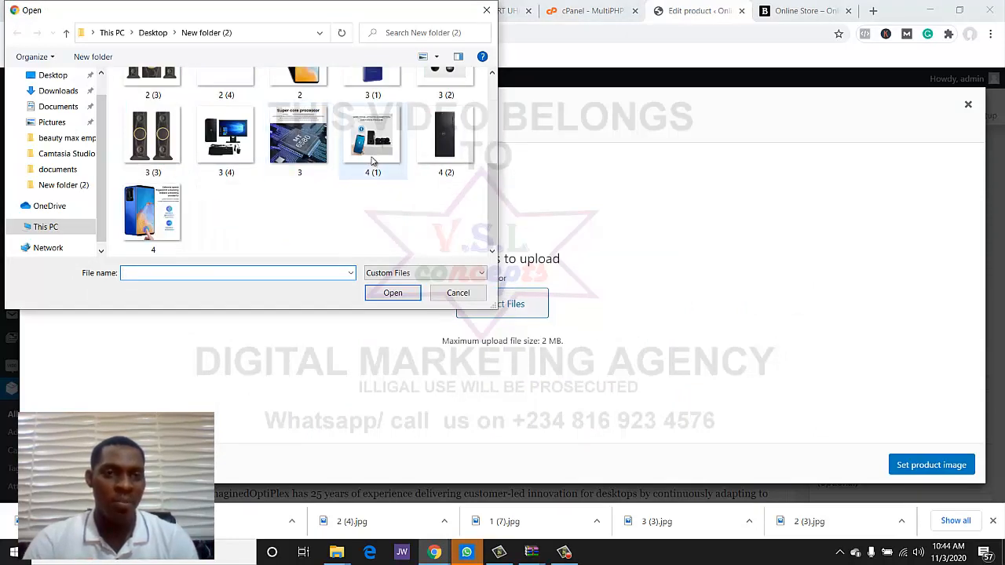
click(240, 150)
click(392, 292)
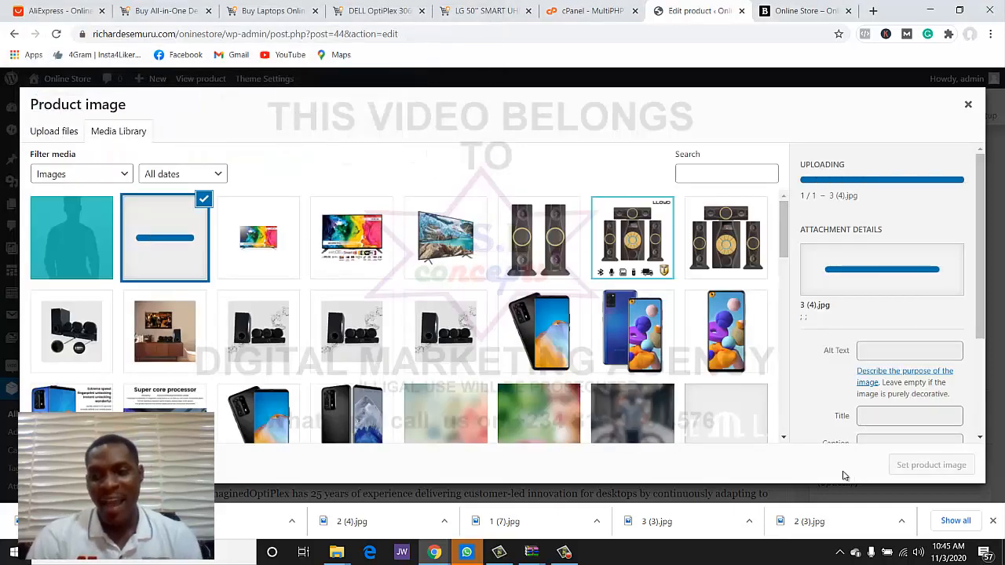
click(891, 465)
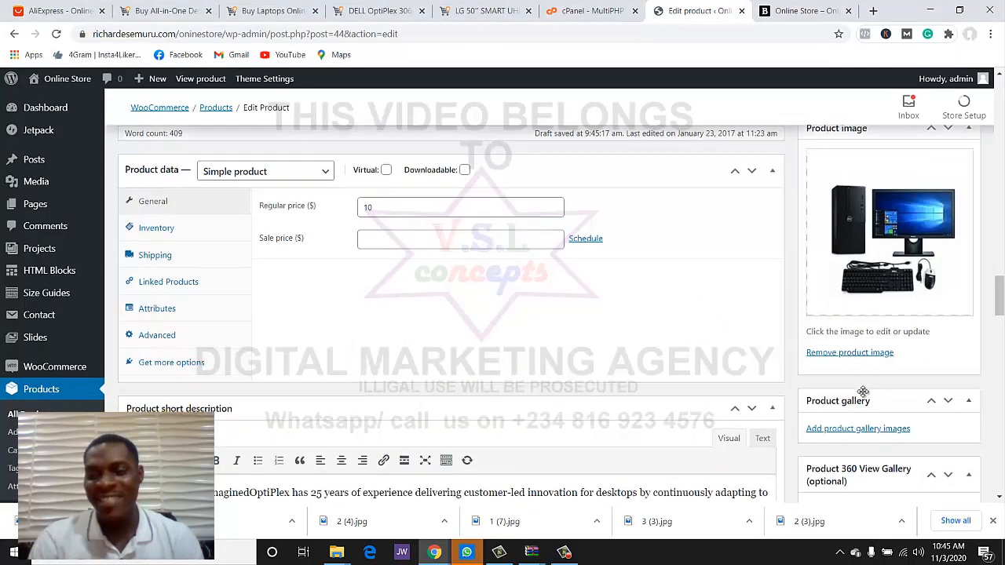
scroll(862, 390, down, 1)
- Upload the 4 (2) and 3 (4) images and add them to the product gallery
click(860, 382)
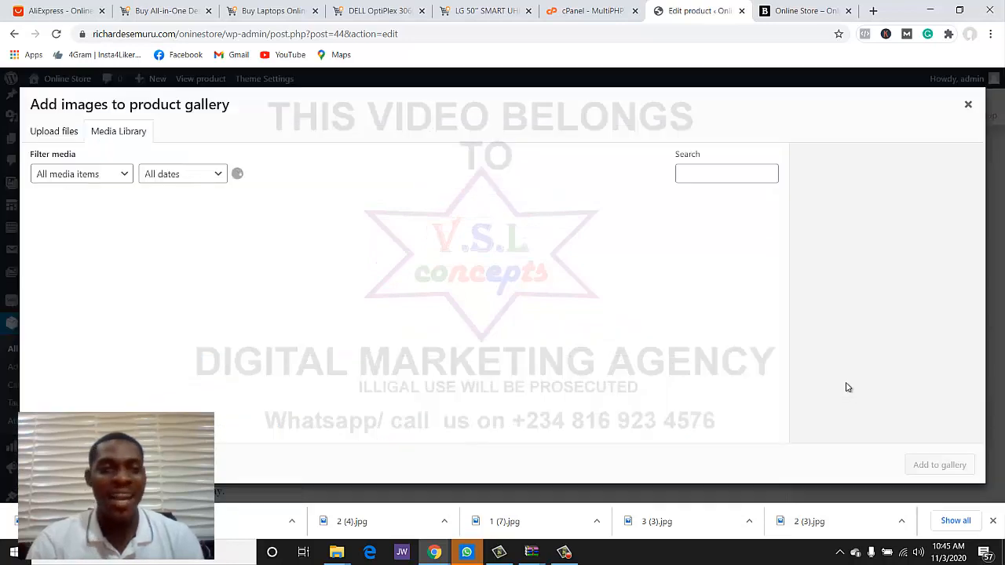
click(55, 134)
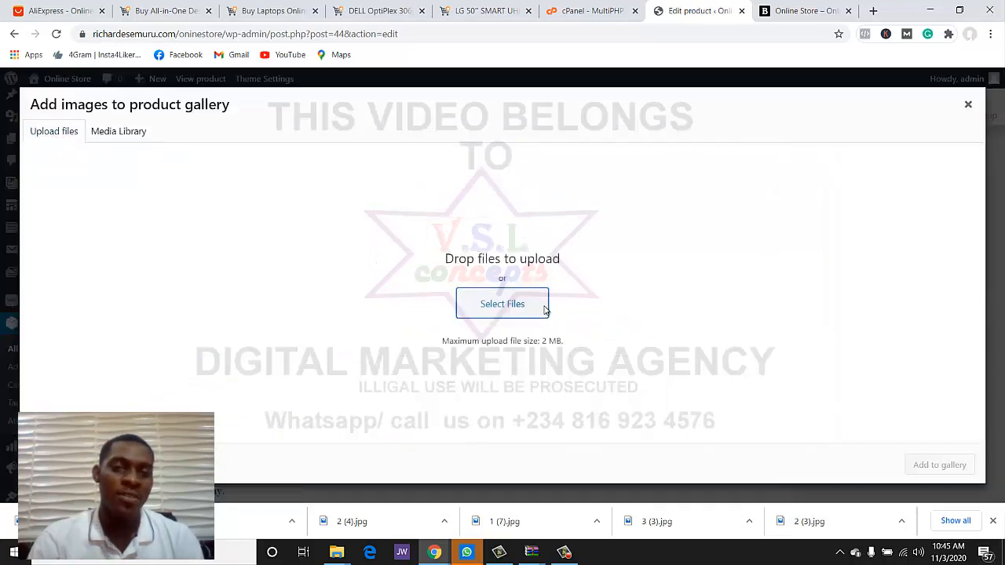
click(503, 304)
scroll(321, 191, down, 1)
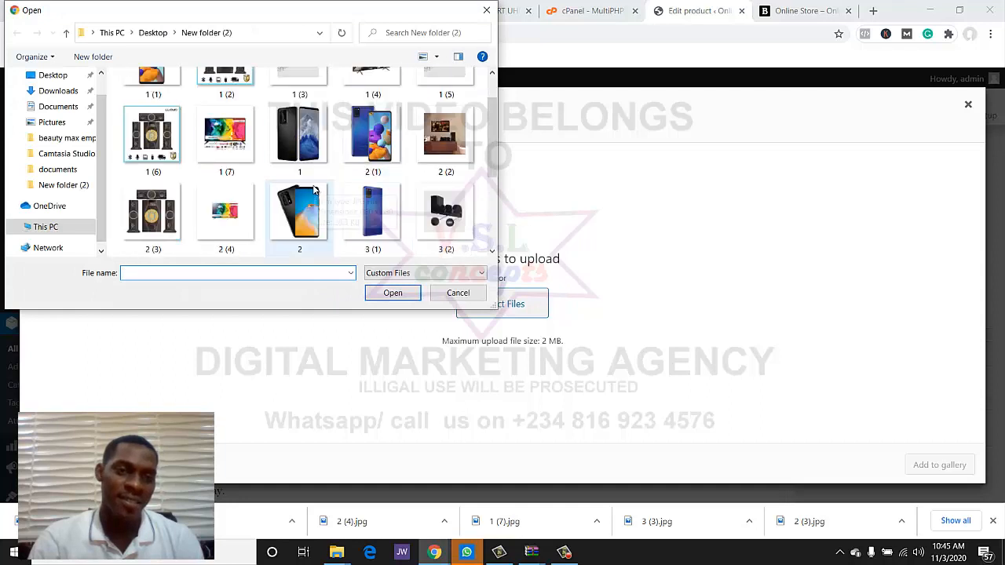
scroll(314, 191, down, 2)
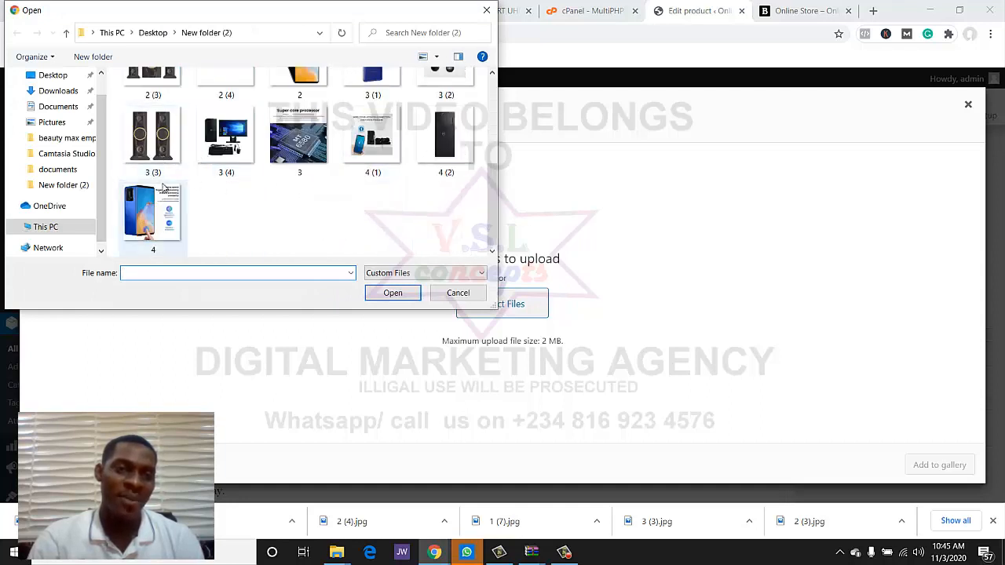
scroll(227, 161, up, 1)
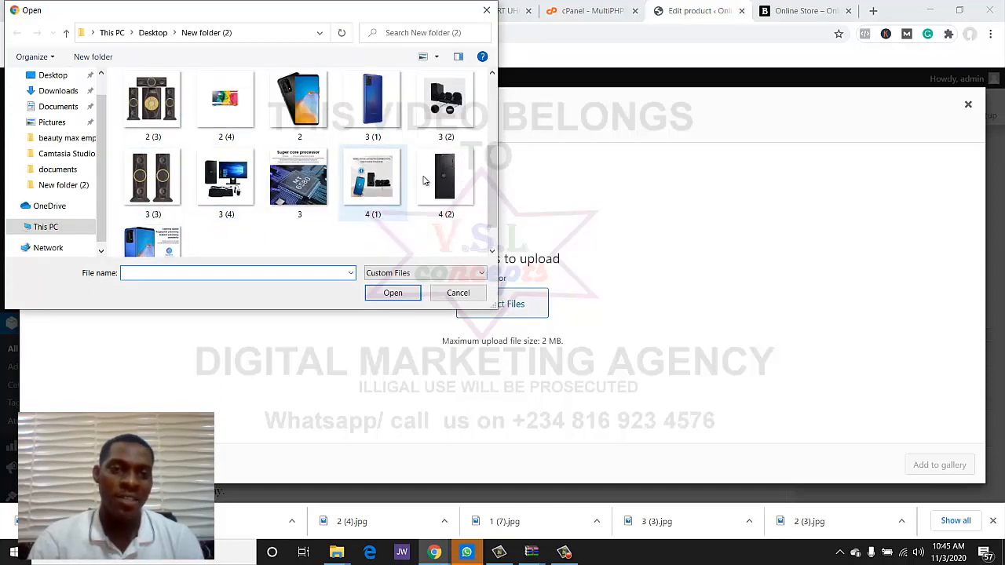
click(437, 179)
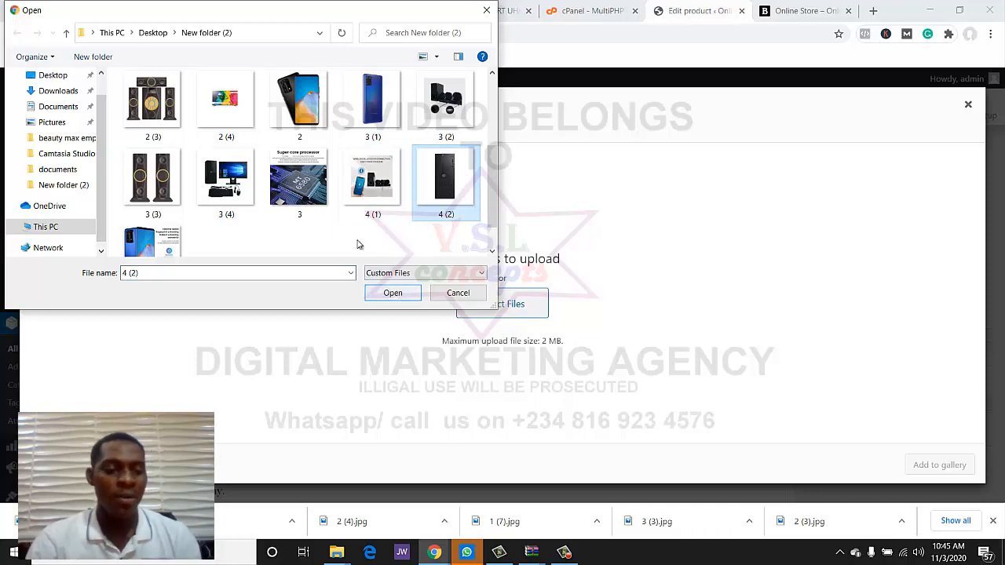
ctrl+click(232, 182)
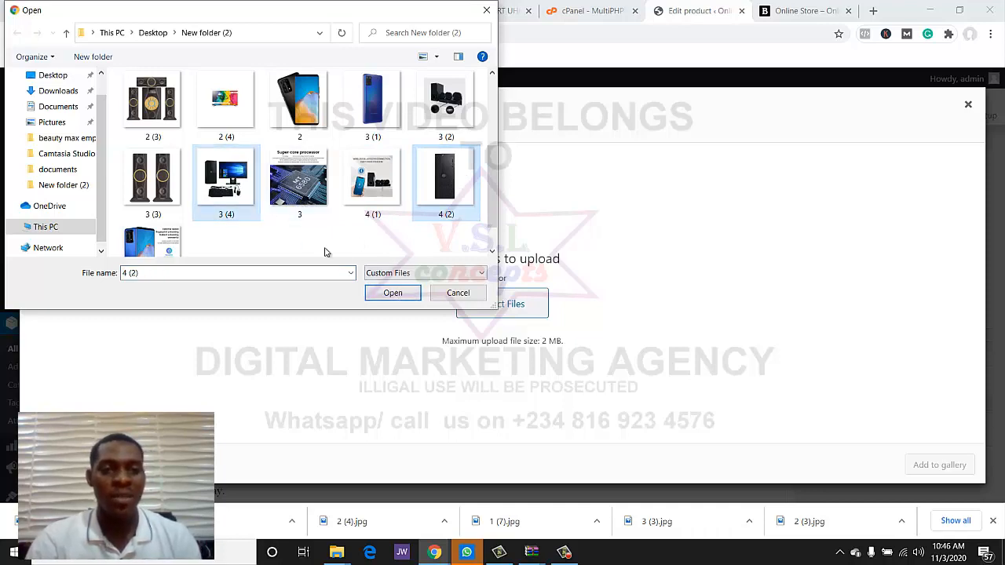
click(391, 295)
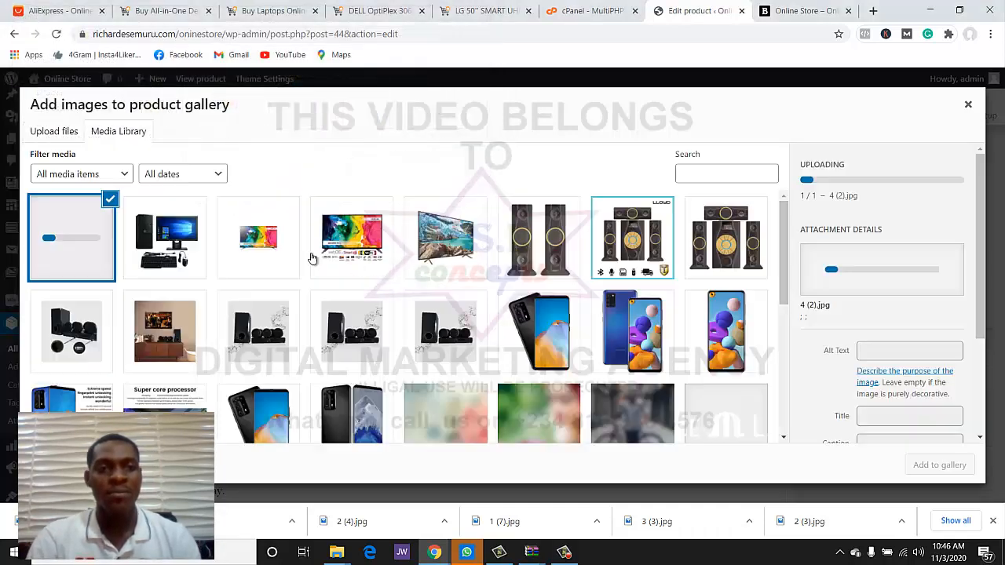
click(188, 259)
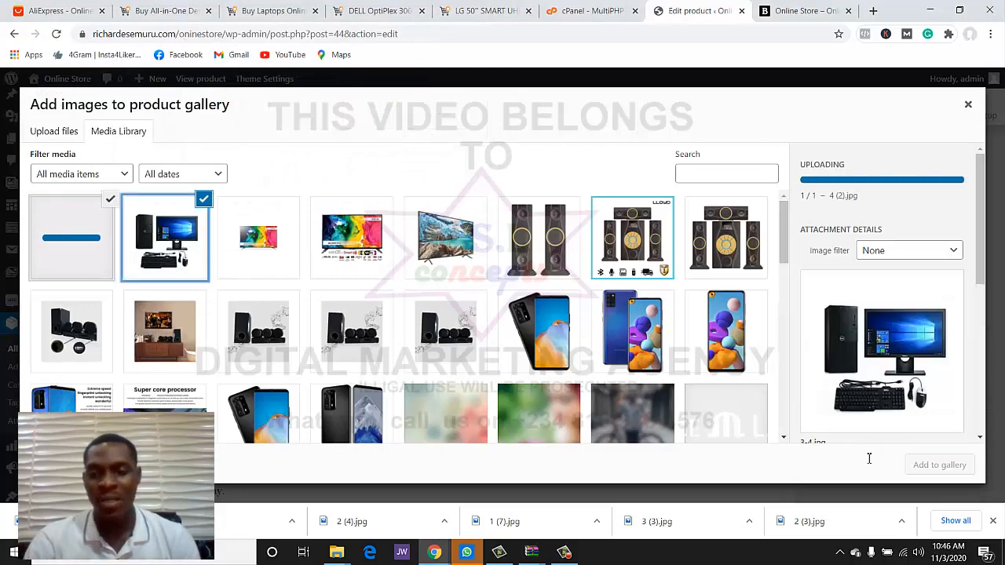
click(939, 464)
scroll(868, 447, up, 2)
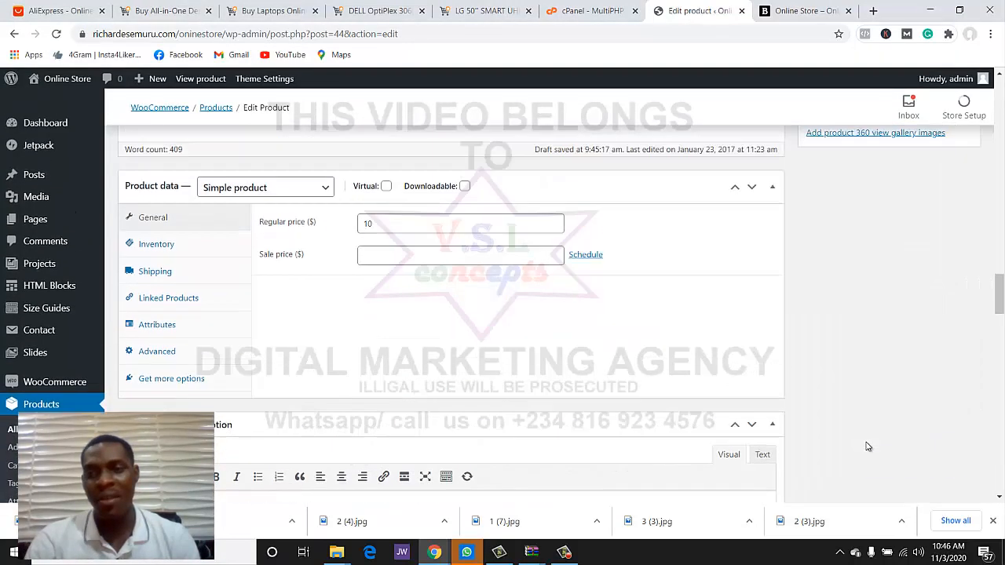
scroll(867, 446, up, 8)
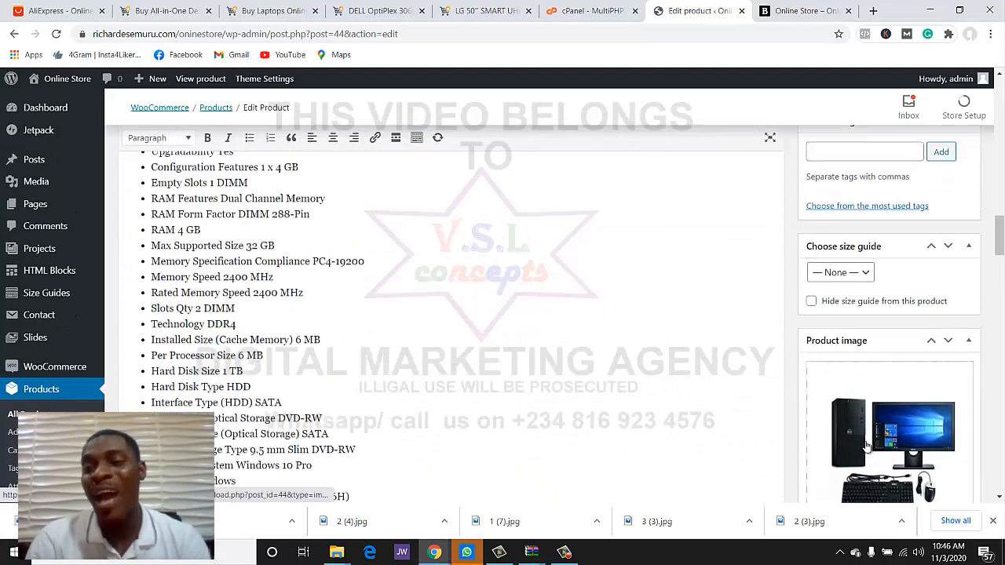
scroll(867, 447, up, 6)
- Create a new computer product category for the OptiPlex in place of Shoes
click(847, 394)
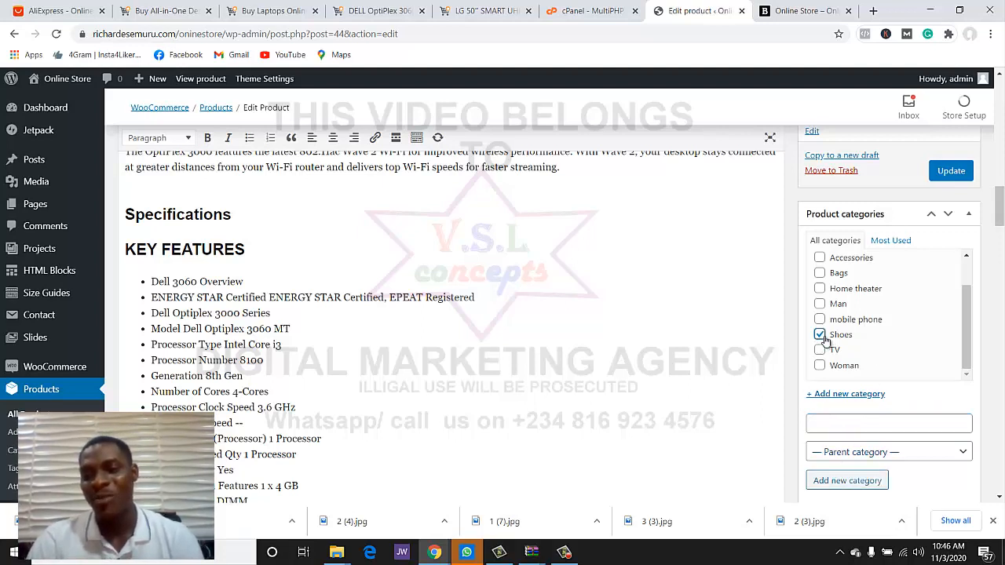
scroll(841, 329, up, 1)
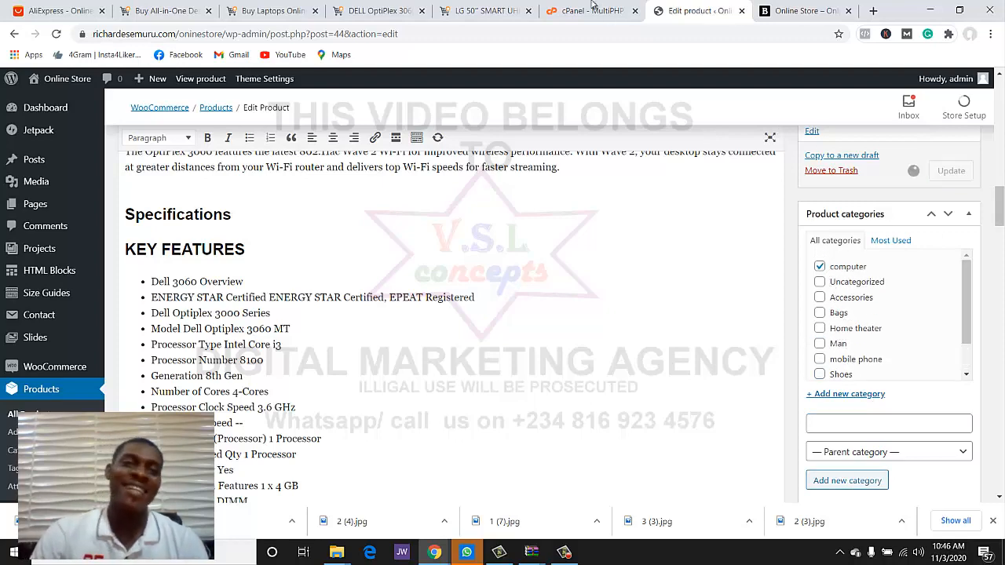
click(379, 9)
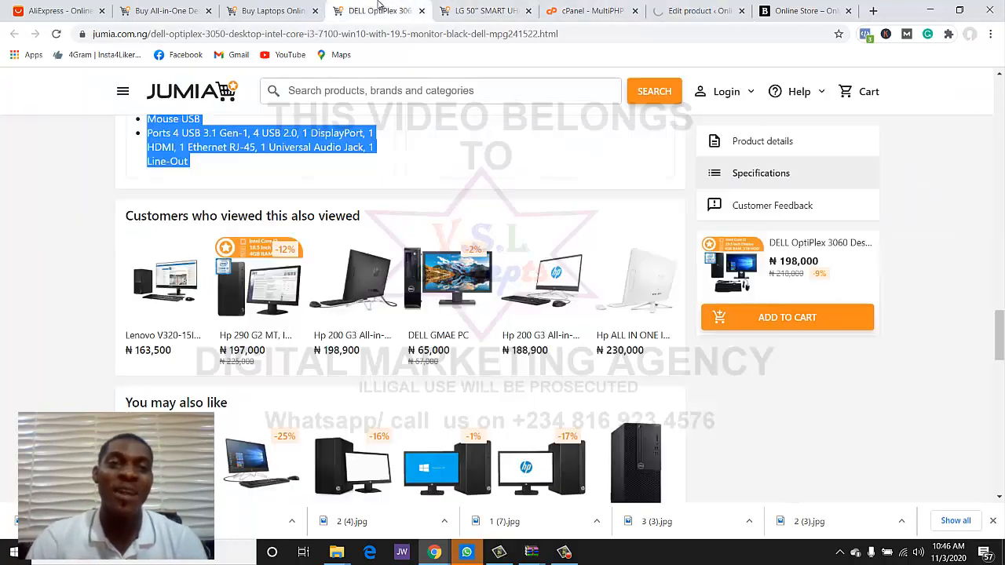
- Close the Dell and LG TV tabs and open the Lenovo Ideapad 4GBRAM/500 HDD listing
click(422, 10)
click(421, 10)
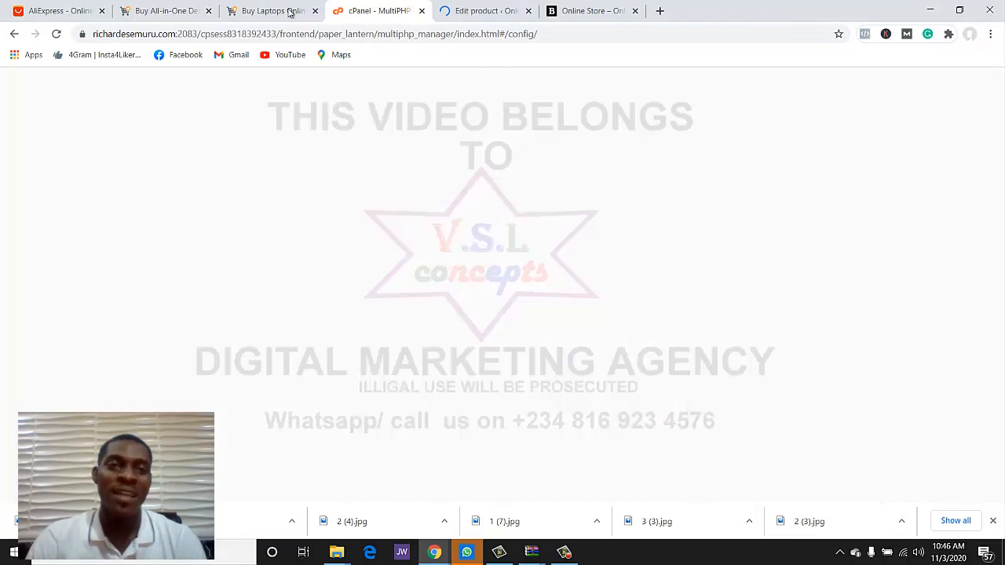
click(290, 12)
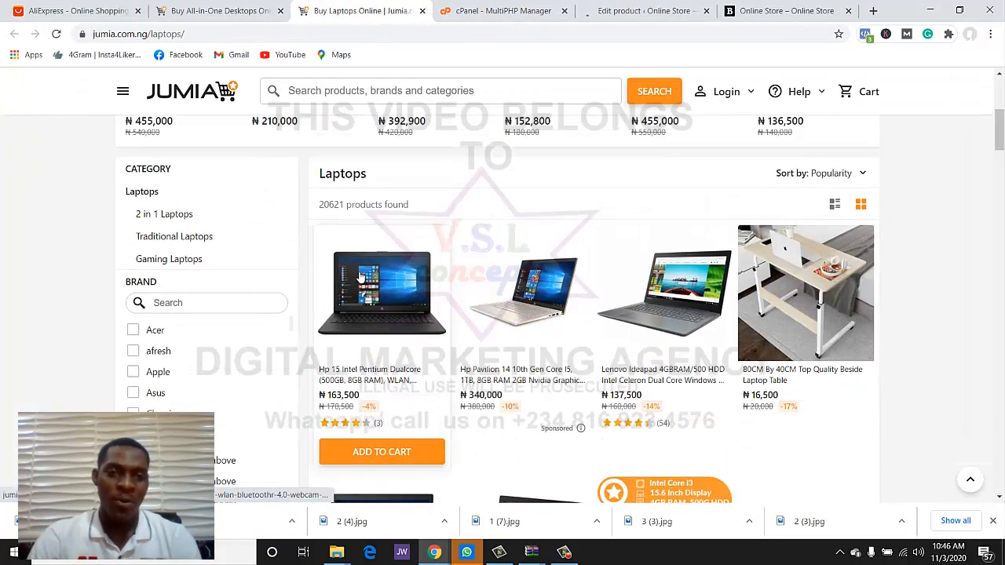
click(650, 390)
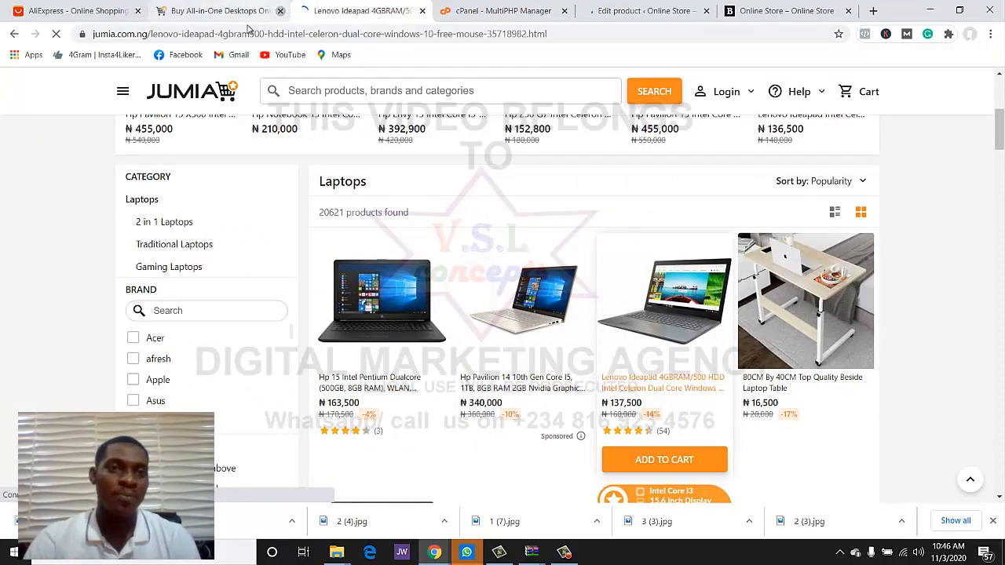
click(280, 11)
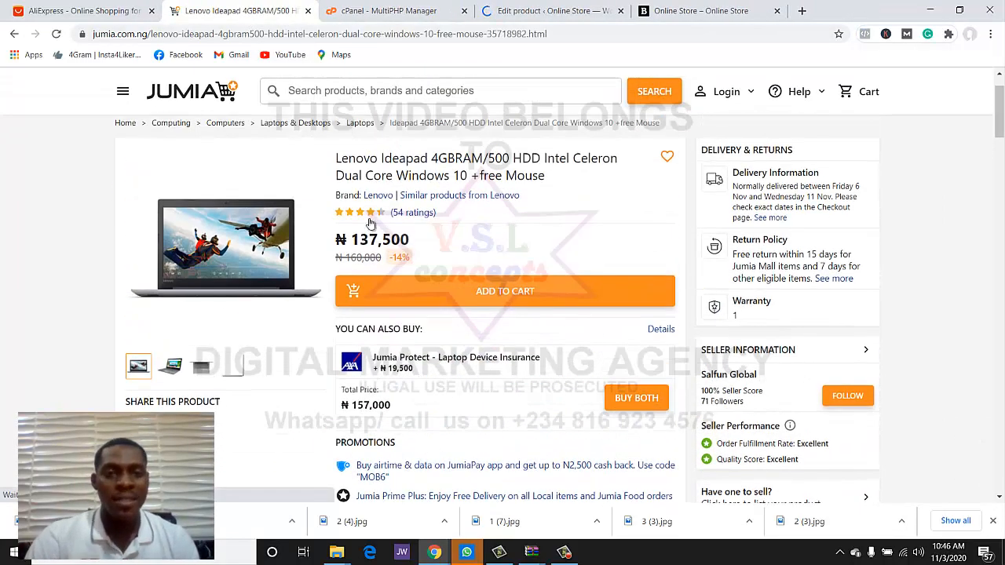
- Copy the Lenovo Ideapad title and bring up the WordPress list of all products
mouse_move(336, 159)
mouse_down()
mouse_move(565, 192)
mouse_move(428, 161)
mouse_move(337, 160)
mouse_up()
key(ctrl+c)
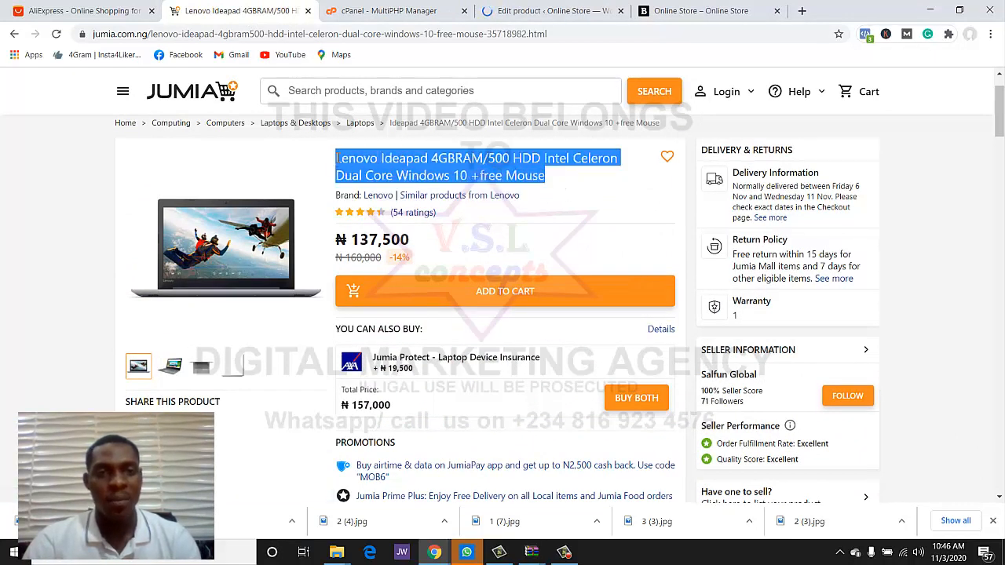
click(562, 7)
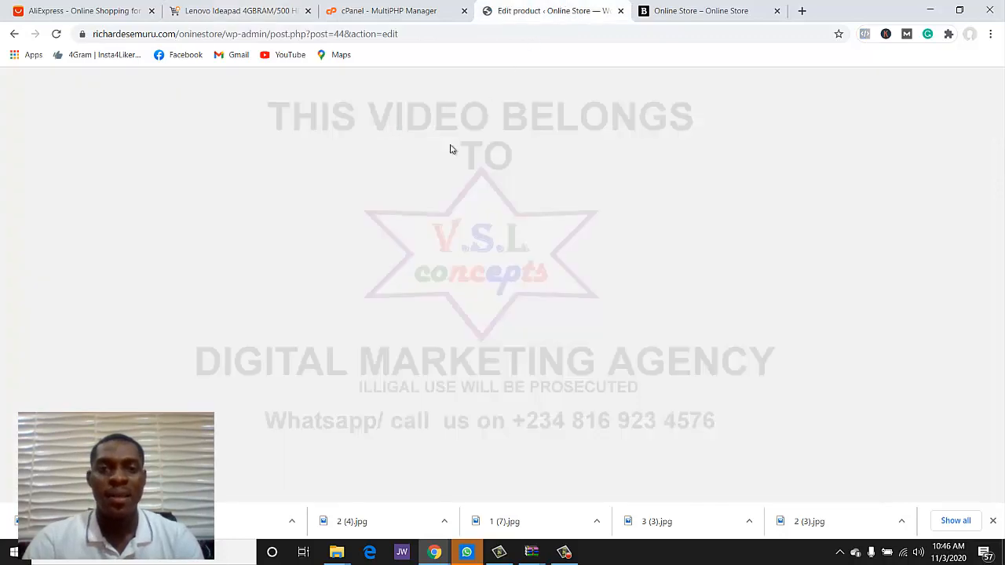
click(73, 390)
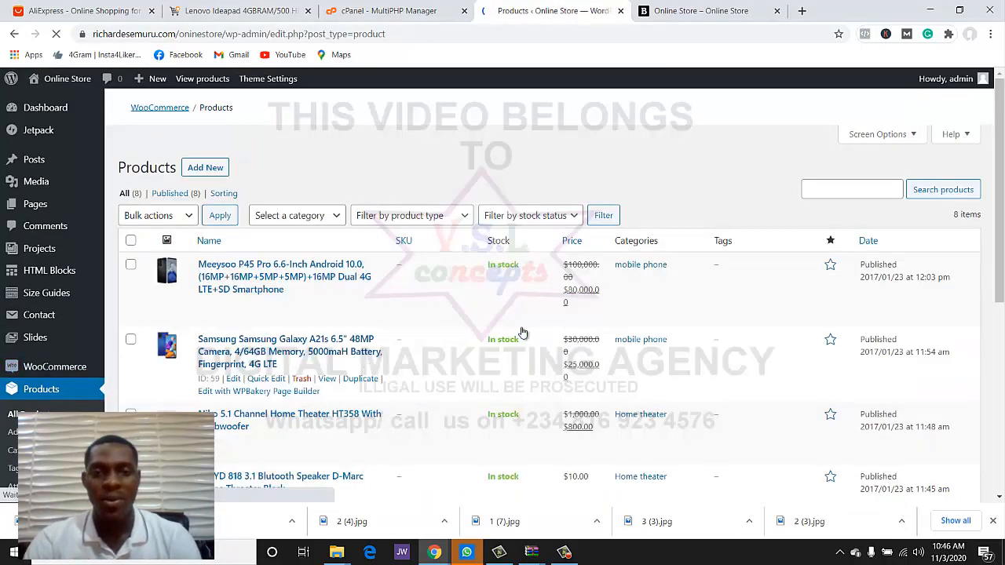
- Paste the copied Lenovo Ideapad title over the Variable product example's title
scroll(533, 329, down, 5)
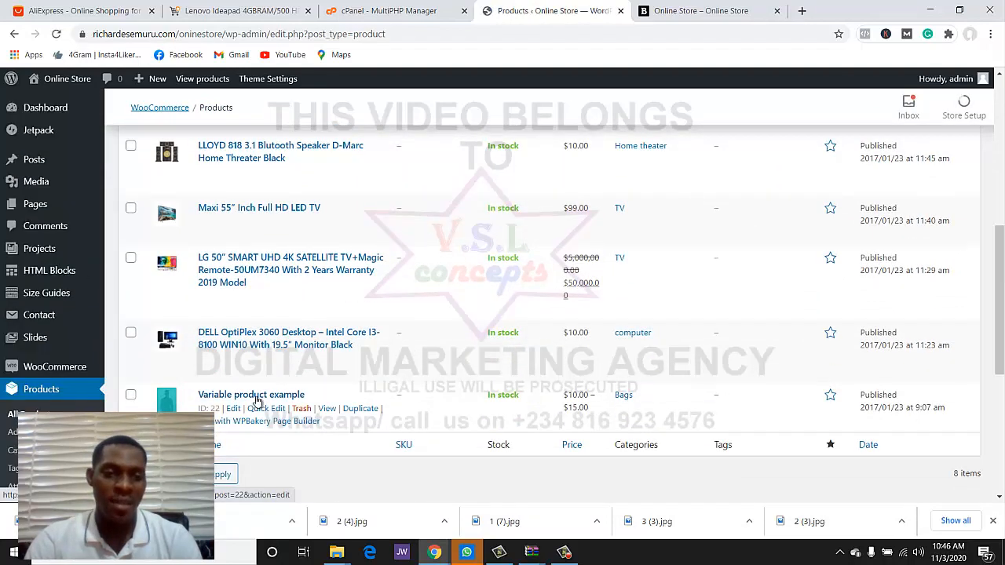
click(256, 397)
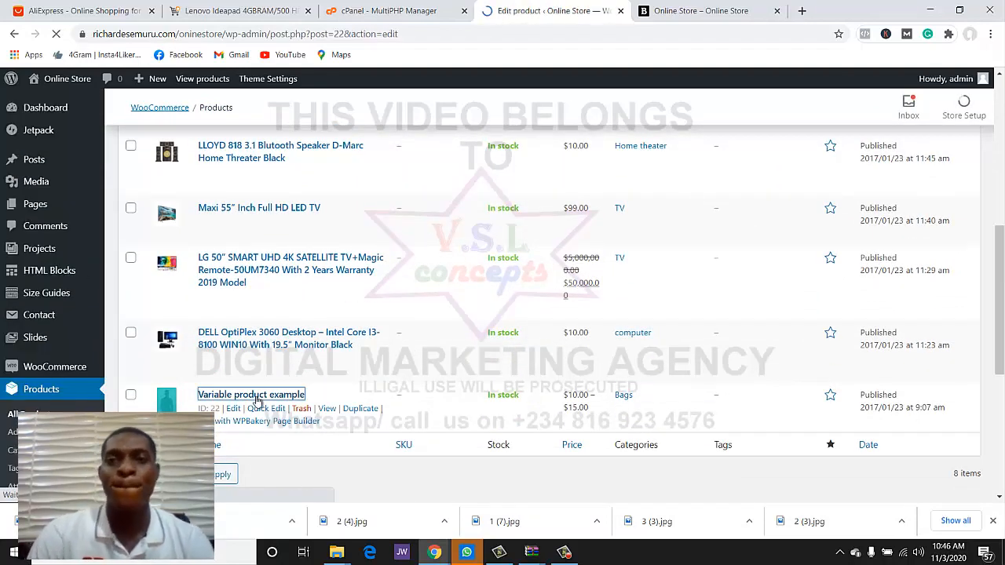
click(297, 204)
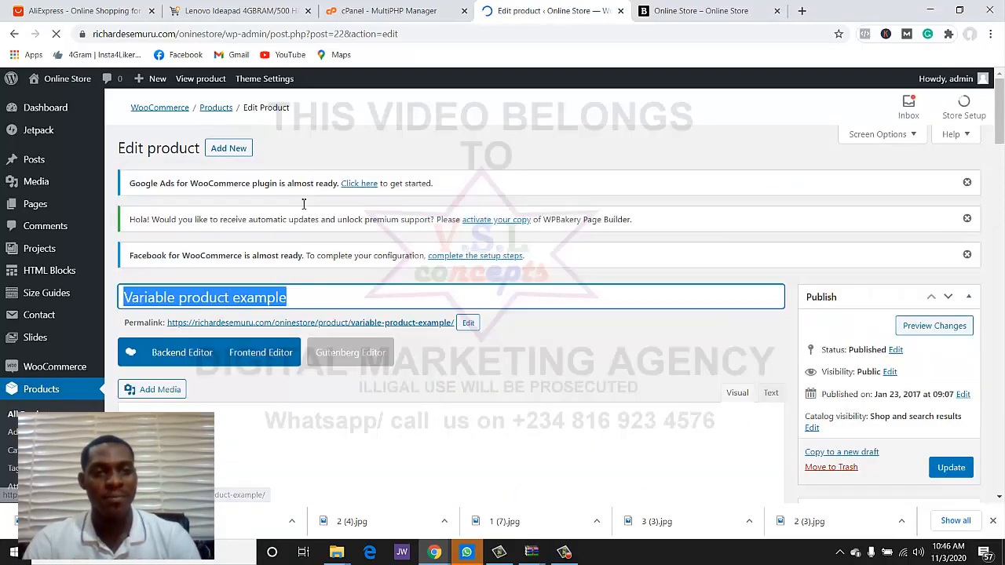
key(ctrl+v)
scroll(547, 303, down, 2)
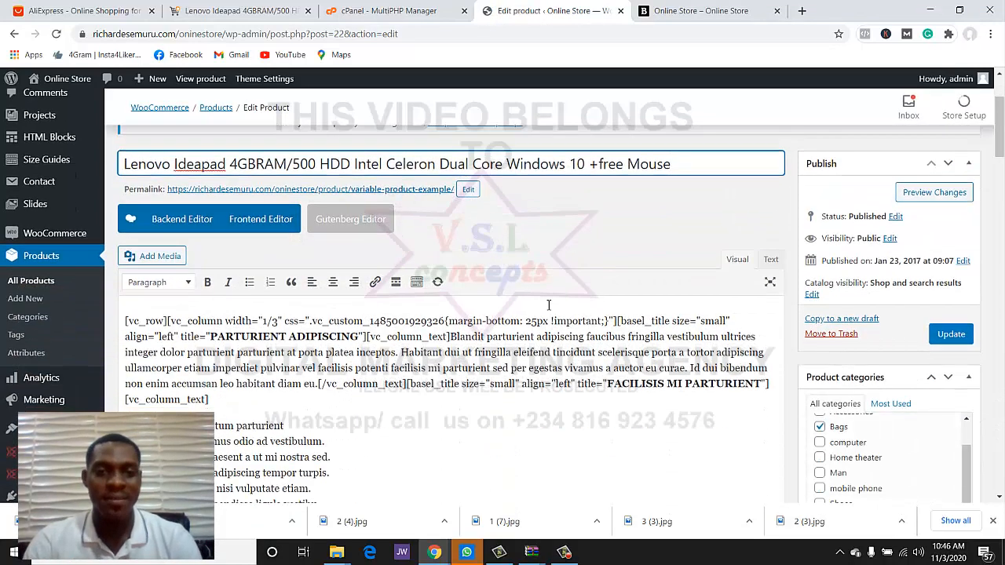
click(386, 8)
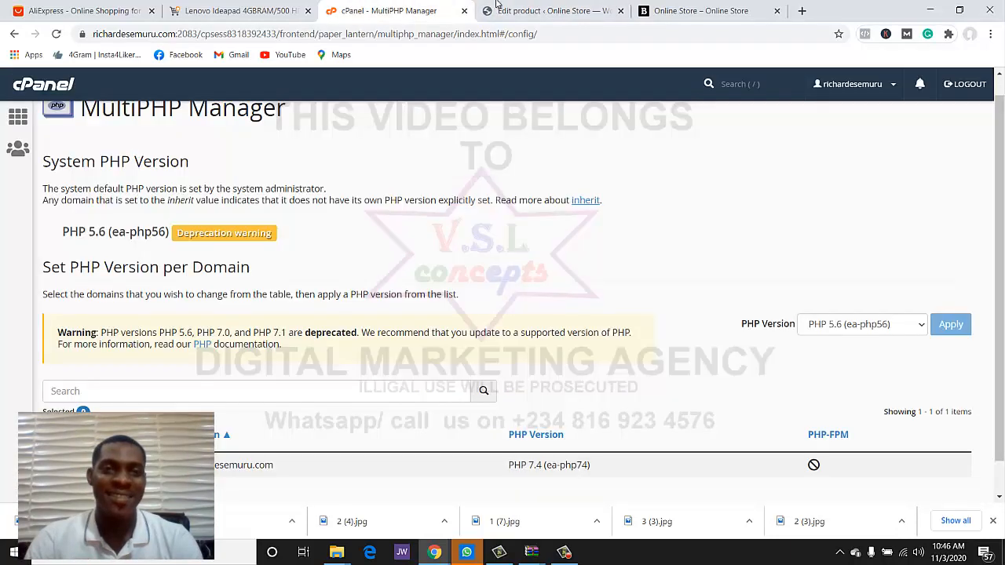
- Save the second Lenovo Ideapad photo from Jumia as 4 (2).jpg
click(530, 7)
click(228, 7)
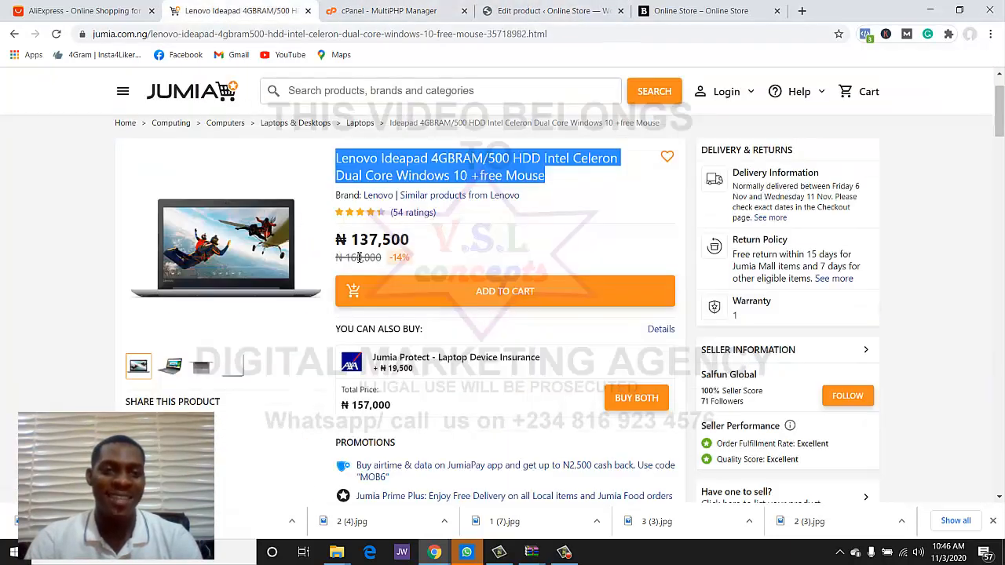
scroll(317, 259, down, 1)
click(202, 202)
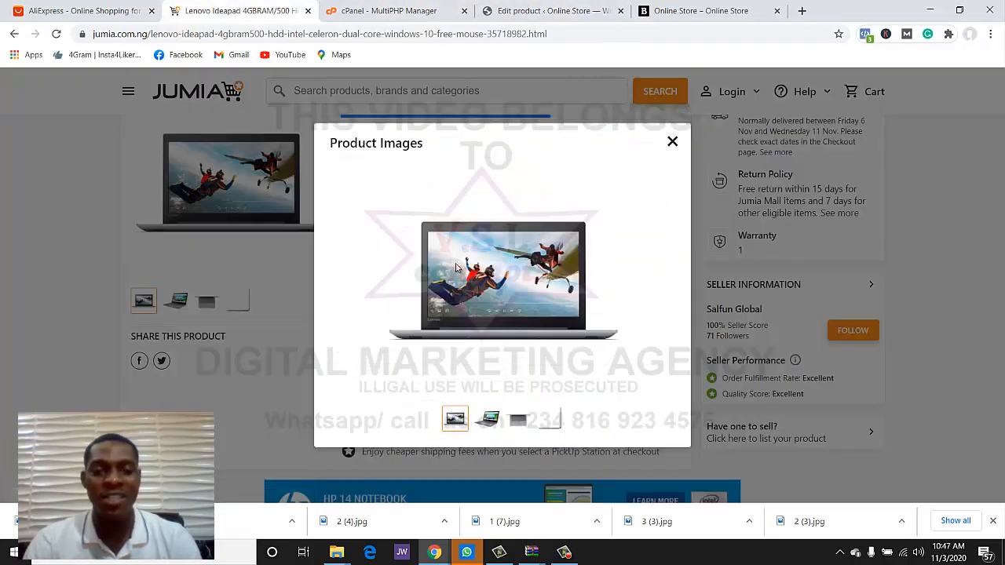
right_click(456, 265)
click(469, 291)
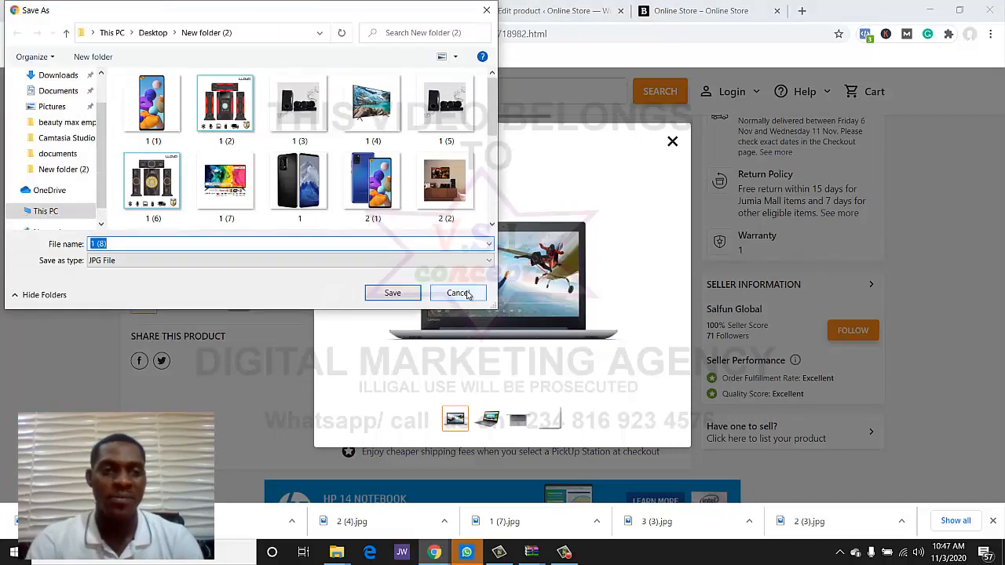
click(467, 294)
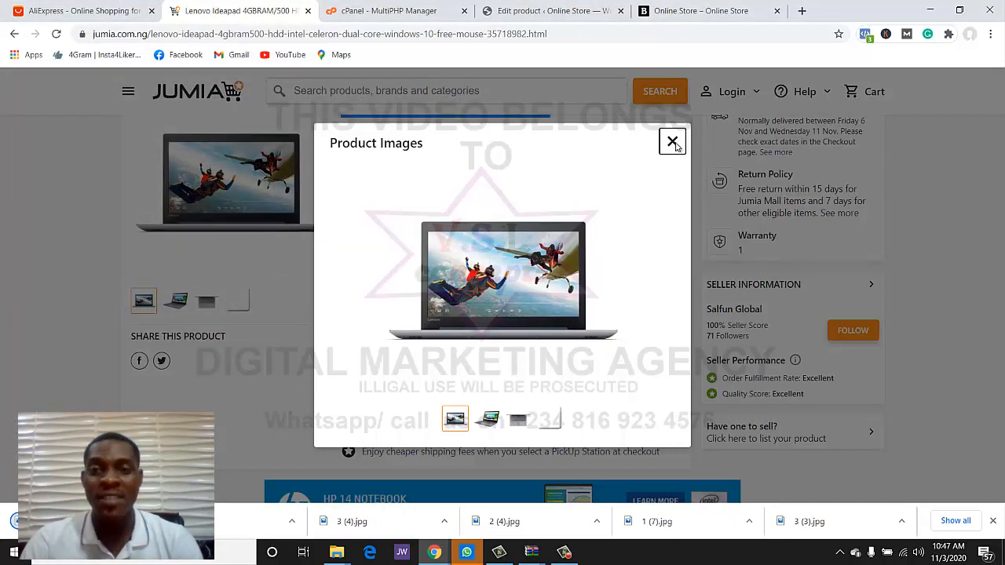
click(672, 141)
click(168, 309)
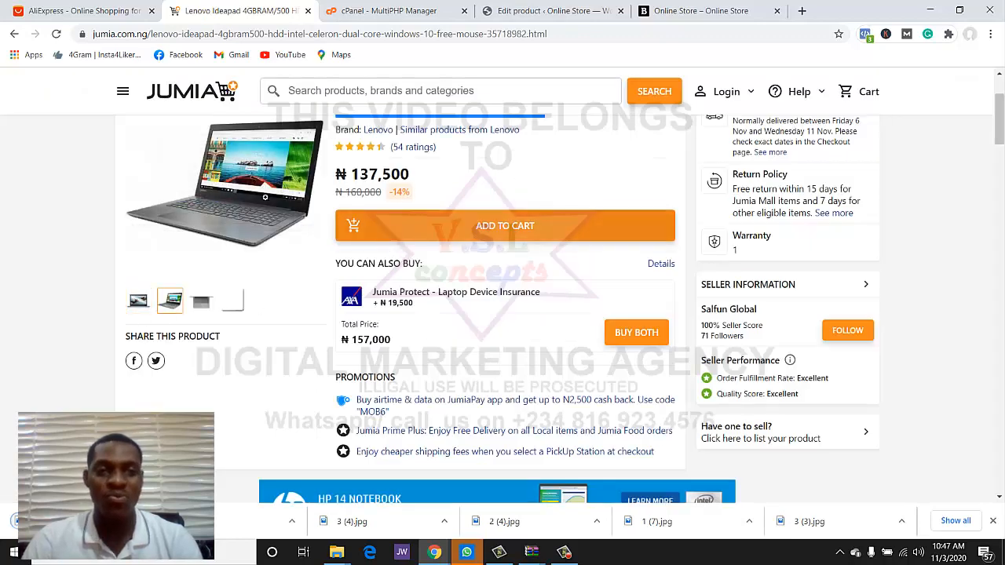
click(225, 191)
right_click(571, 244)
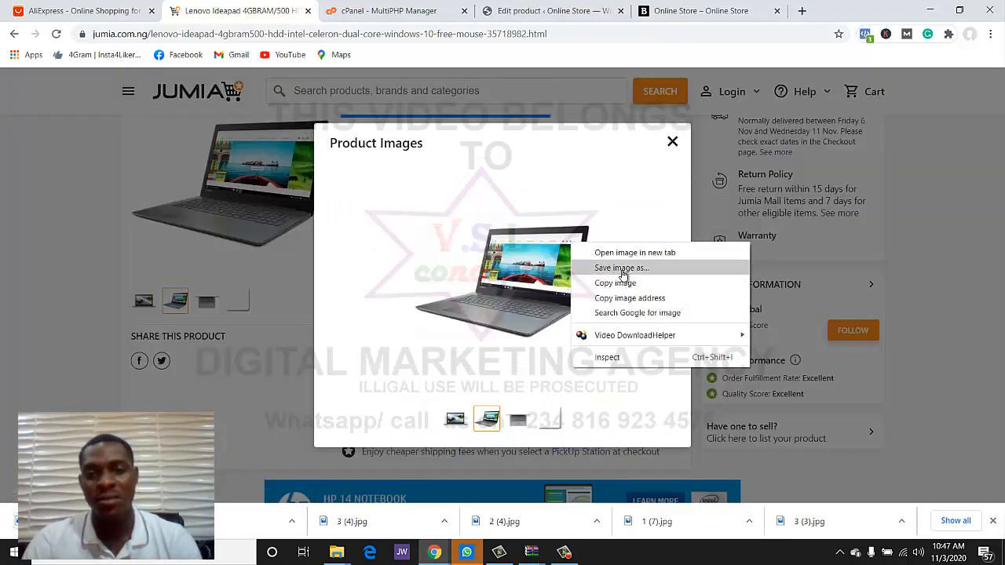
click(623, 274)
text(4 (2))
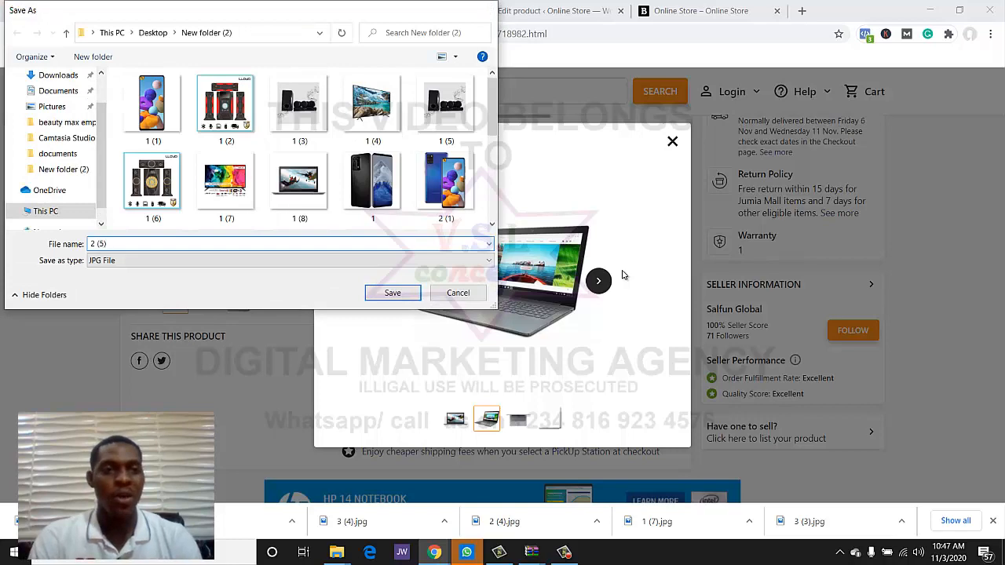
key(Return)
- Copy the Lenovo Ideapad product details through the specifications from its Jumia listing
click(549, 11)
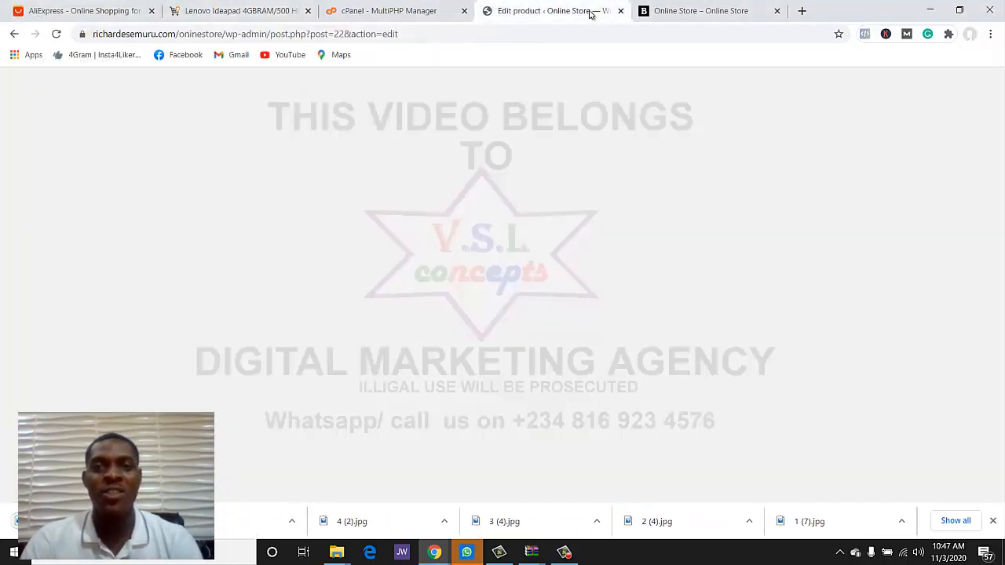
click(393, 10)
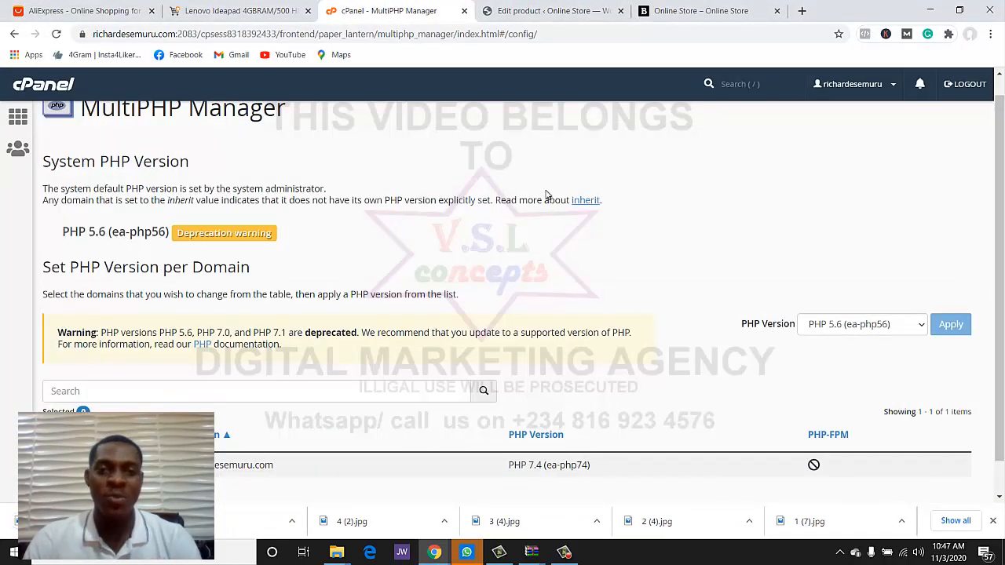
click(236, 11)
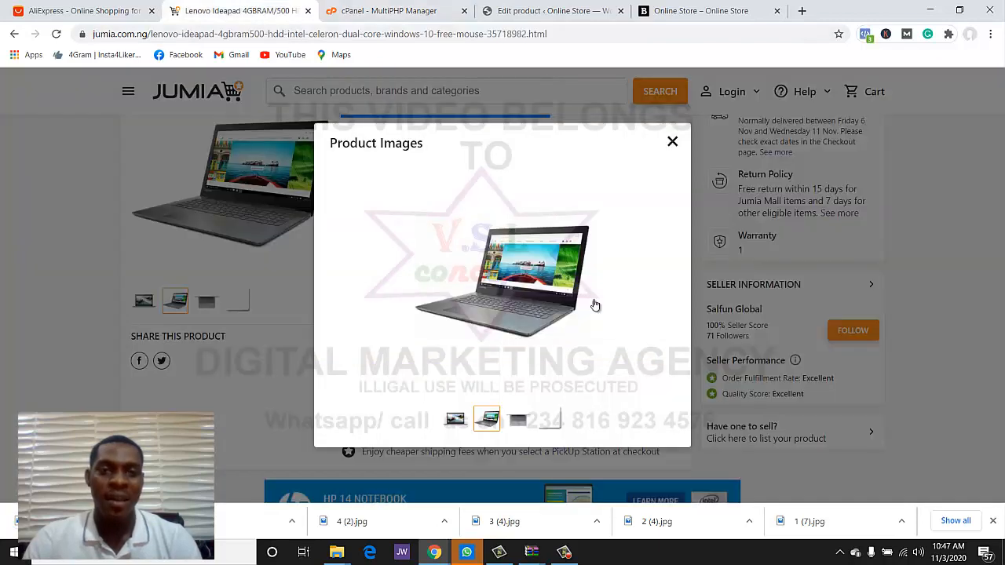
click(670, 140)
scroll(510, 235, down, 5)
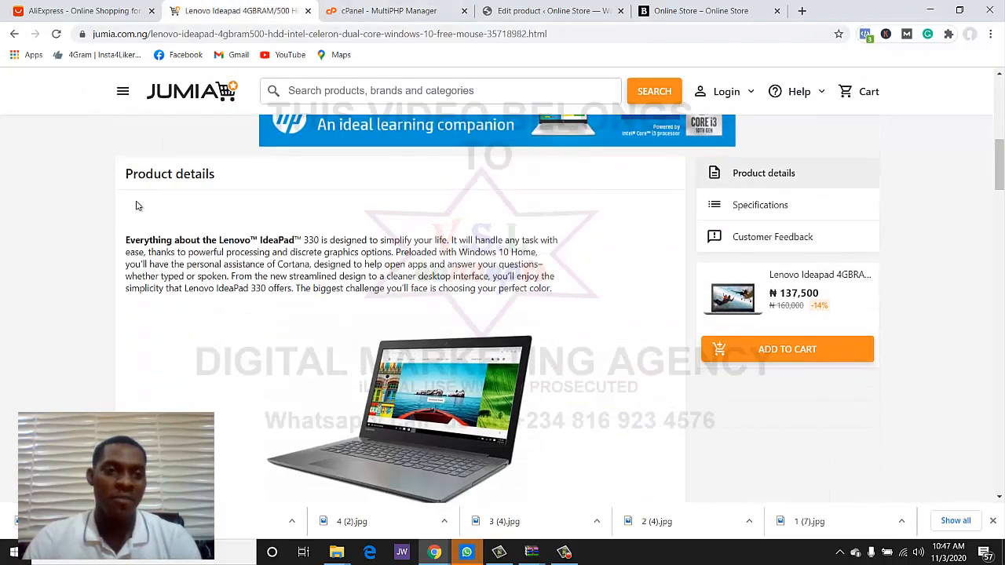
drag(126, 241, 517, 313)
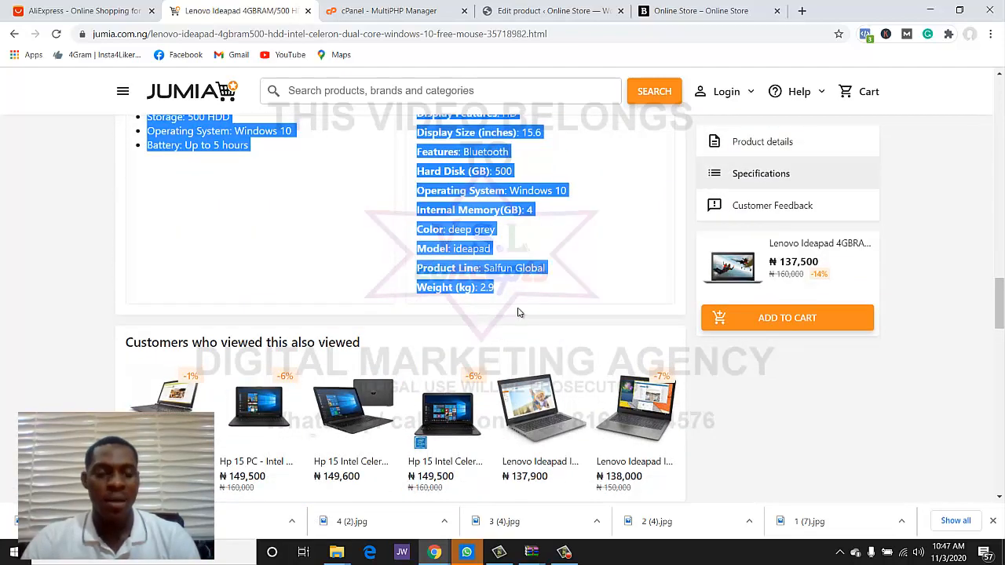
click(518, 11)
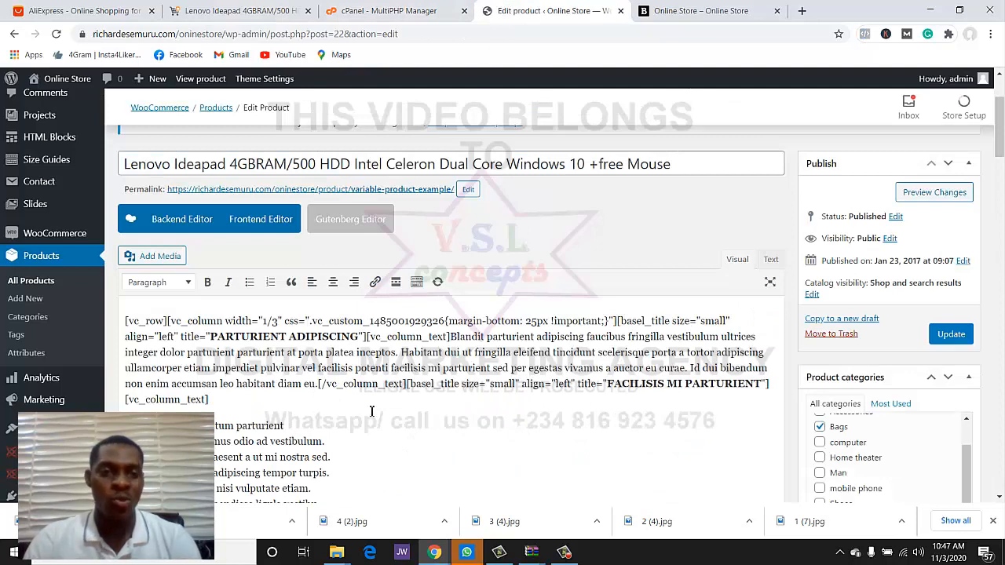
- Overwrite the sample description with the copied Lenovo features and SPECIFICATIONS list
click(372, 411)
key(ctrl+a)
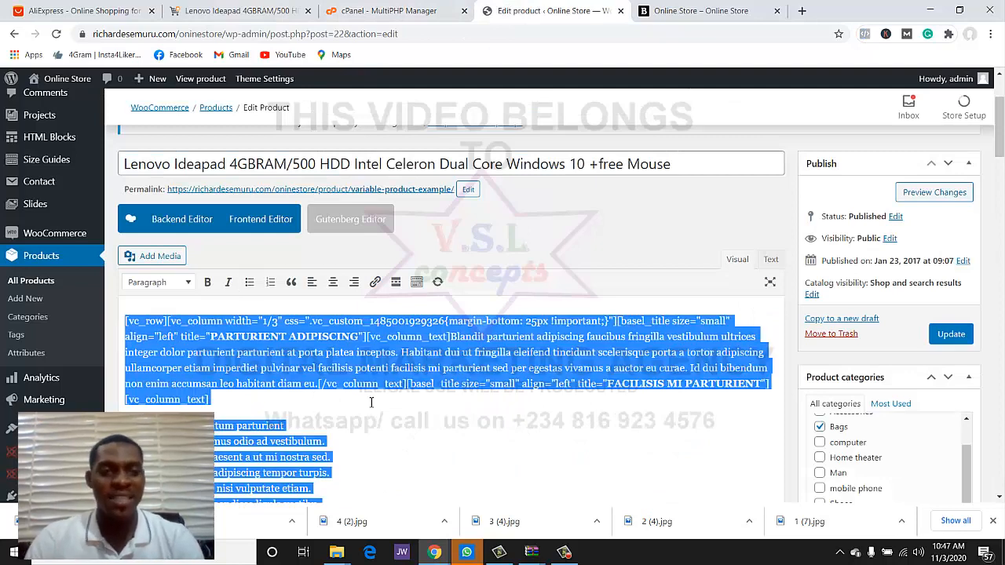
key(ctrl+v)
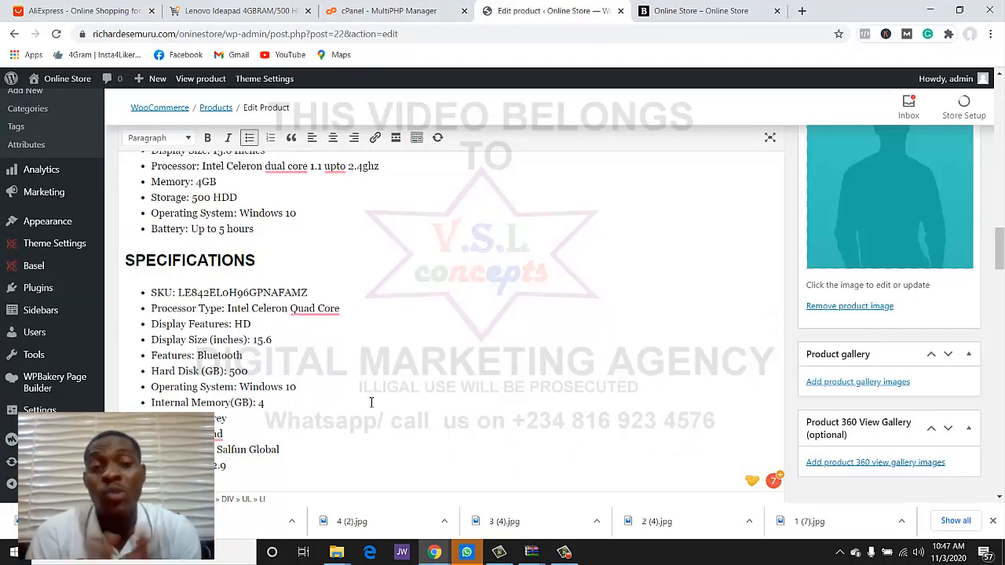
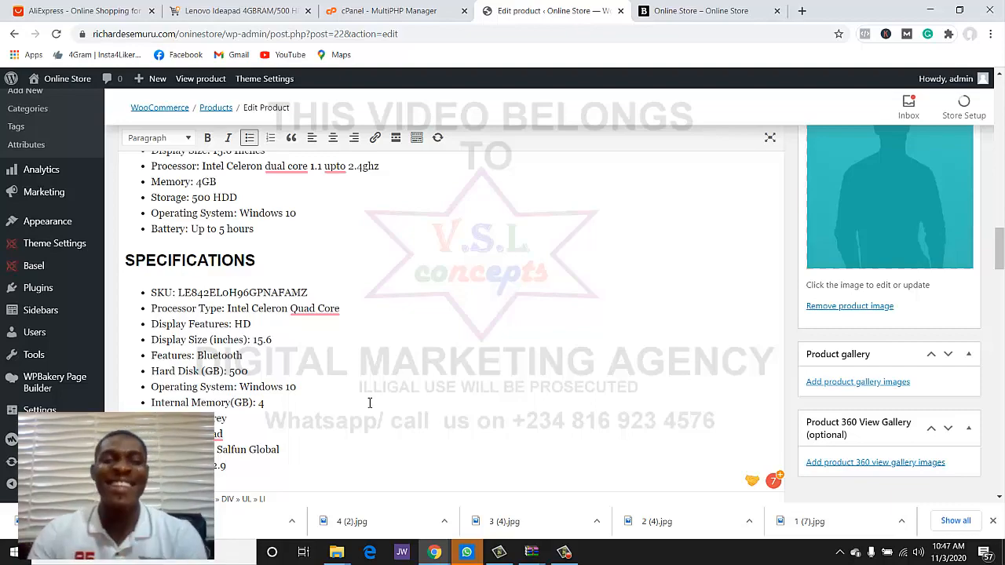
- Paste the opening Lenovo IdeaPad 330 intro lines over the placeholder short description
scroll(369, 402, up, 15)
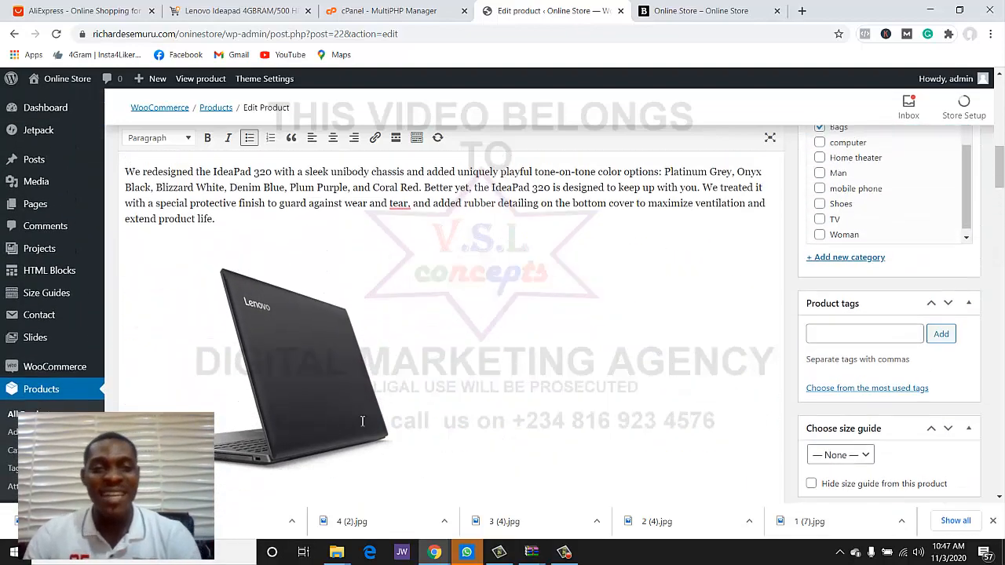
scroll(362, 421, up, 10)
scroll(362, 421, down, 3)
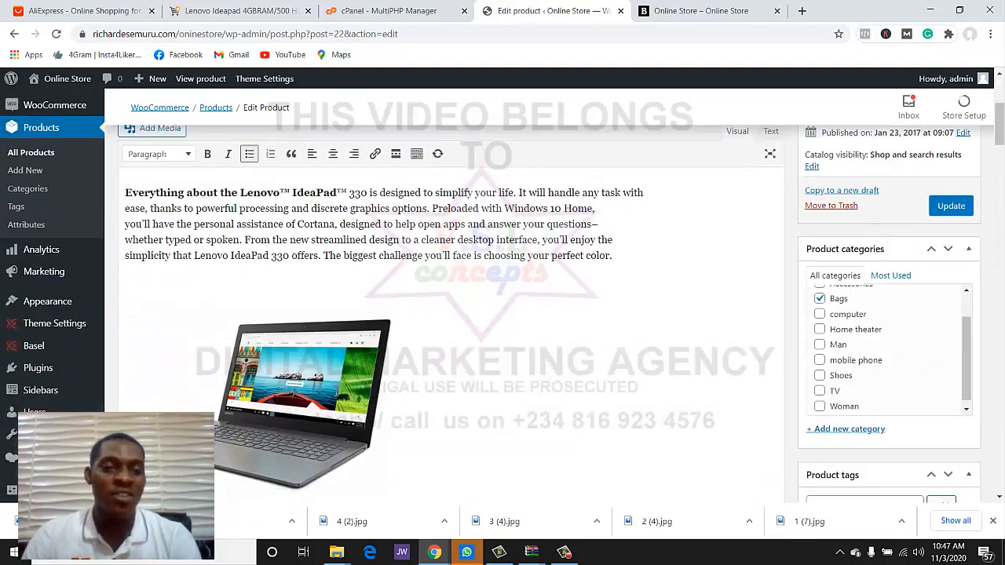
drag(598, 224, 124, 192)
key(ctrl+c)
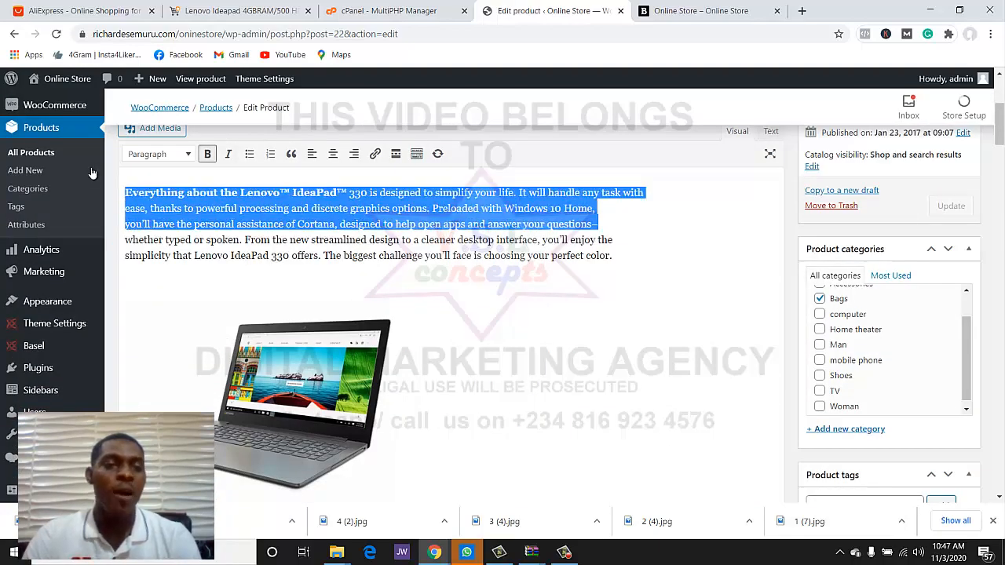
scroll(662, 439, down, 20)
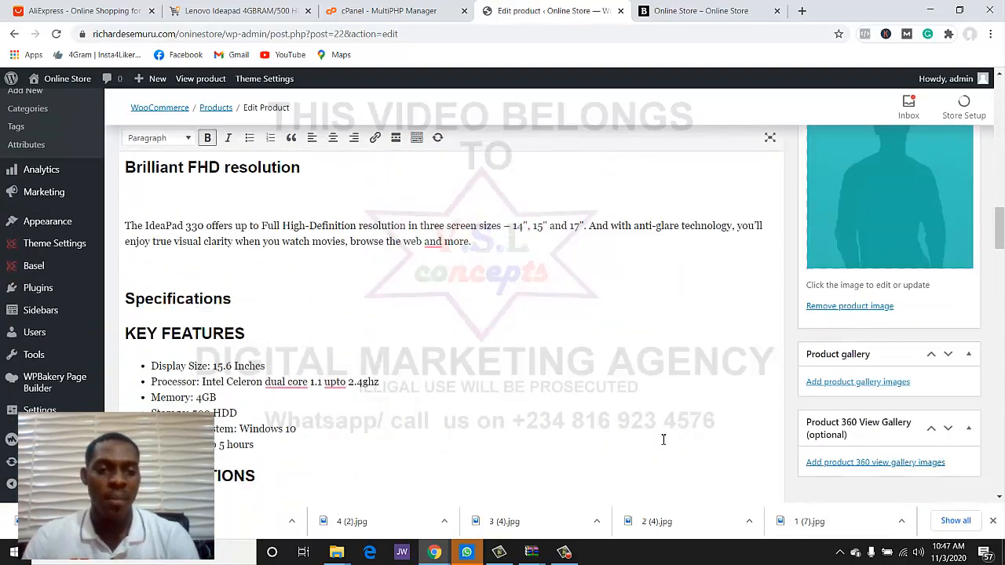
scroll(661, 441, up, 3)
scroll(657, 437, down, 3)
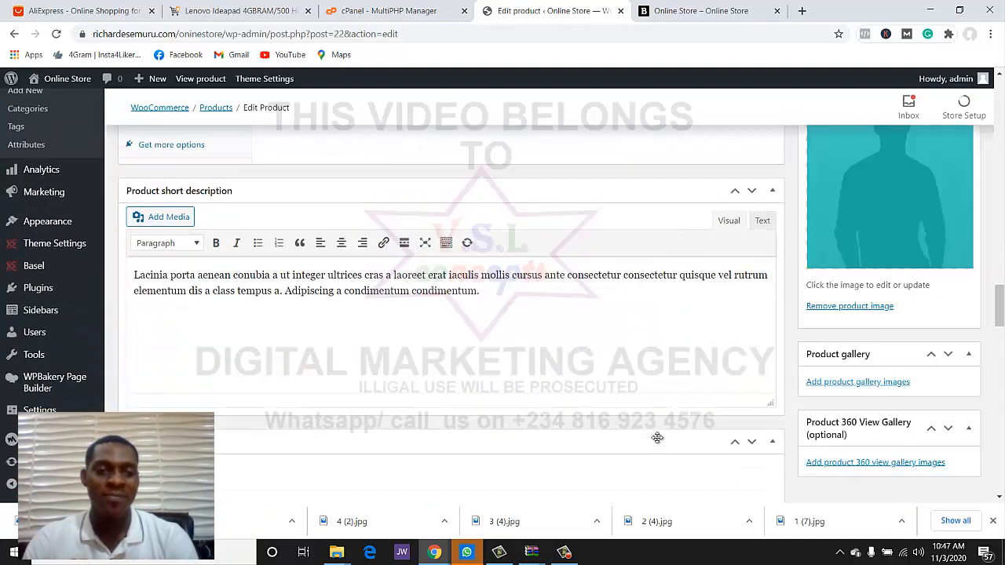
key(ctrl+a)
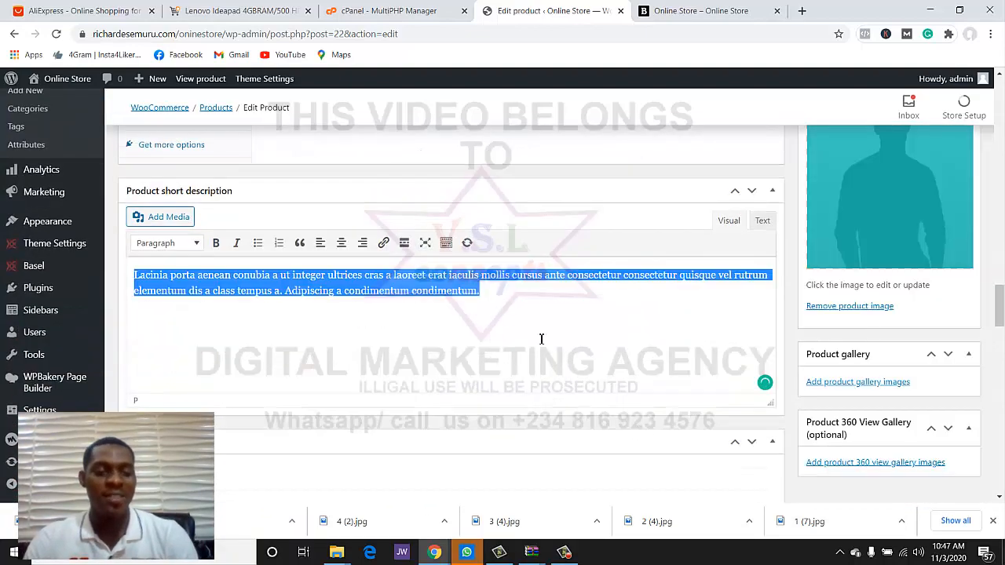
key(ctrl+v)
click(836, 243)
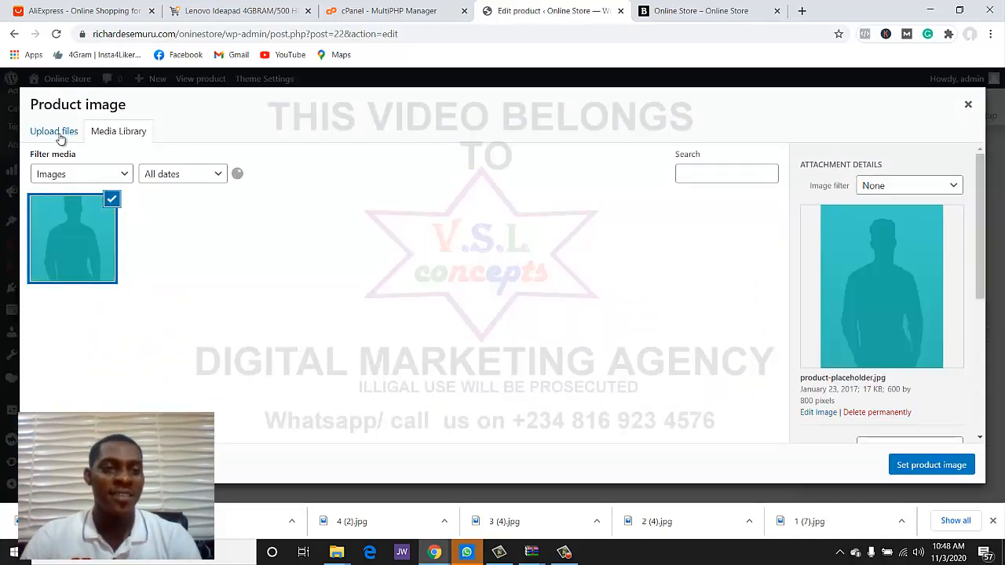
- Upload laptop images 1 (8) and 2 (5) and set 1-8.jpg as the product image
click(58, 133)
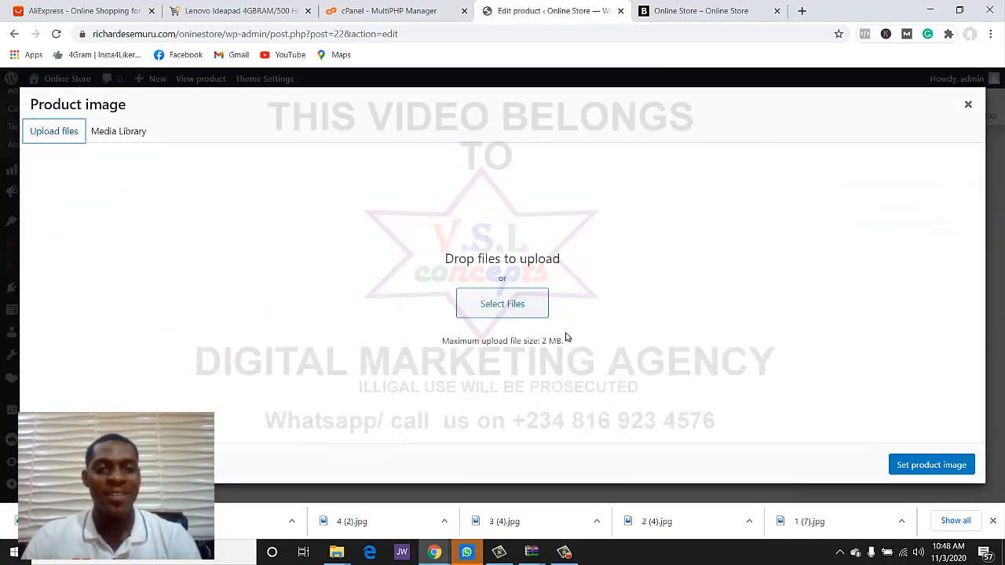
click(536, 314)
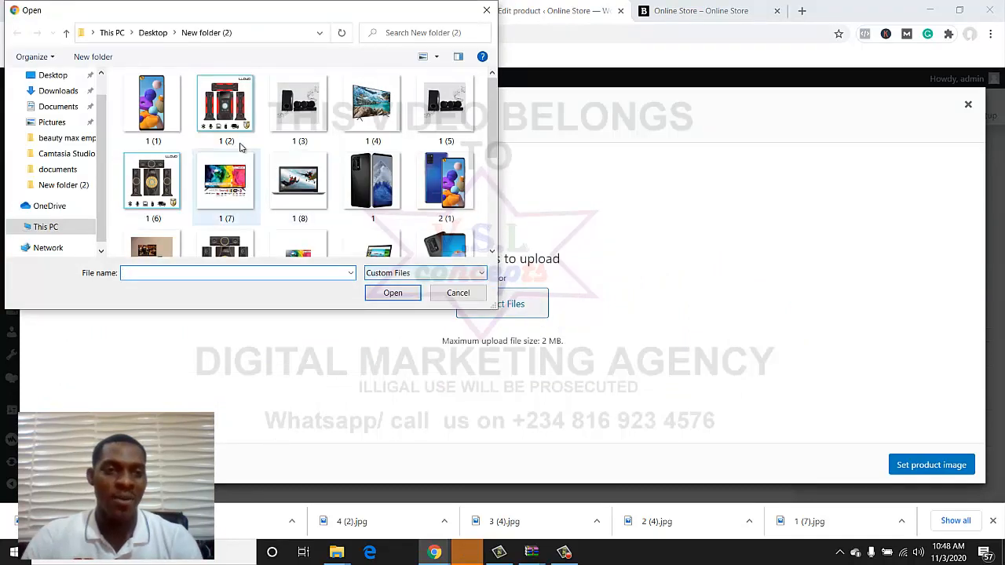
click(297, 182)
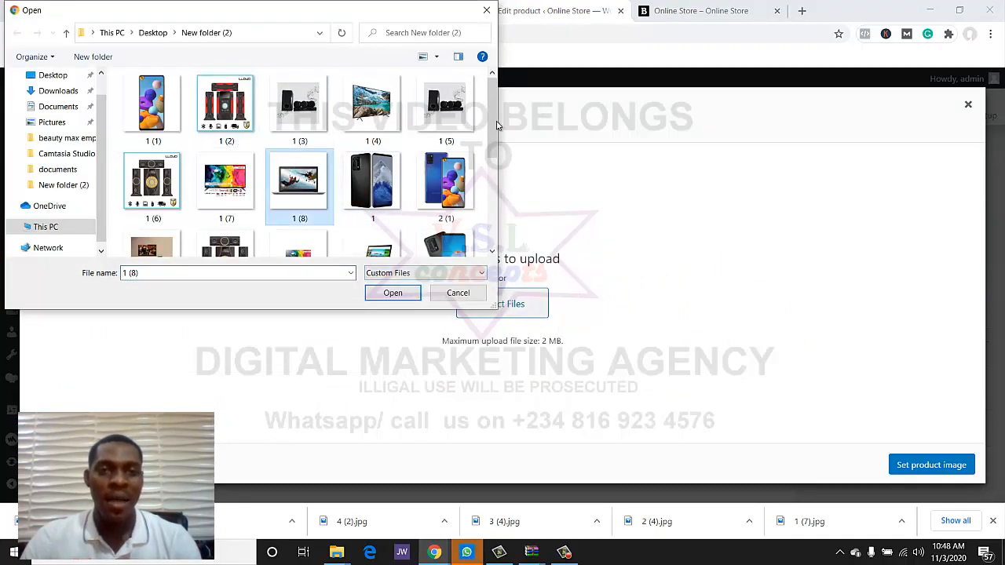
drag(496, 125, 498, 161)
ctrl+click(373, 165)
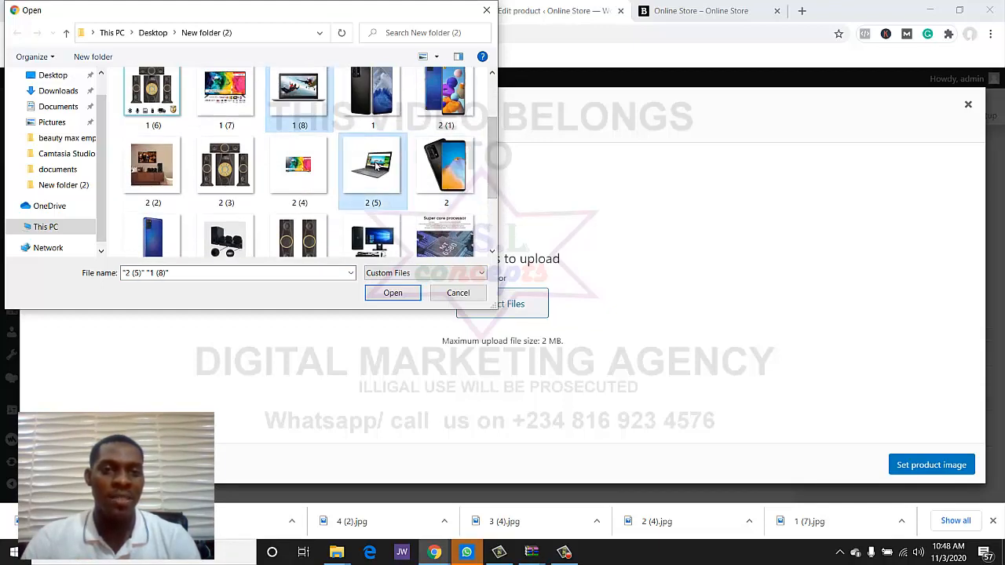
click(392, 292)
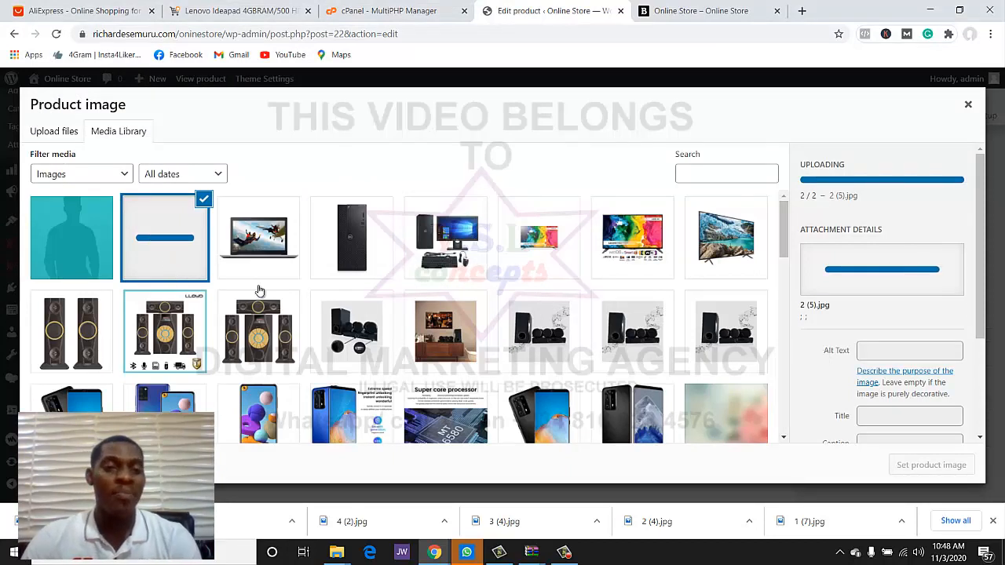
click(285, 250)
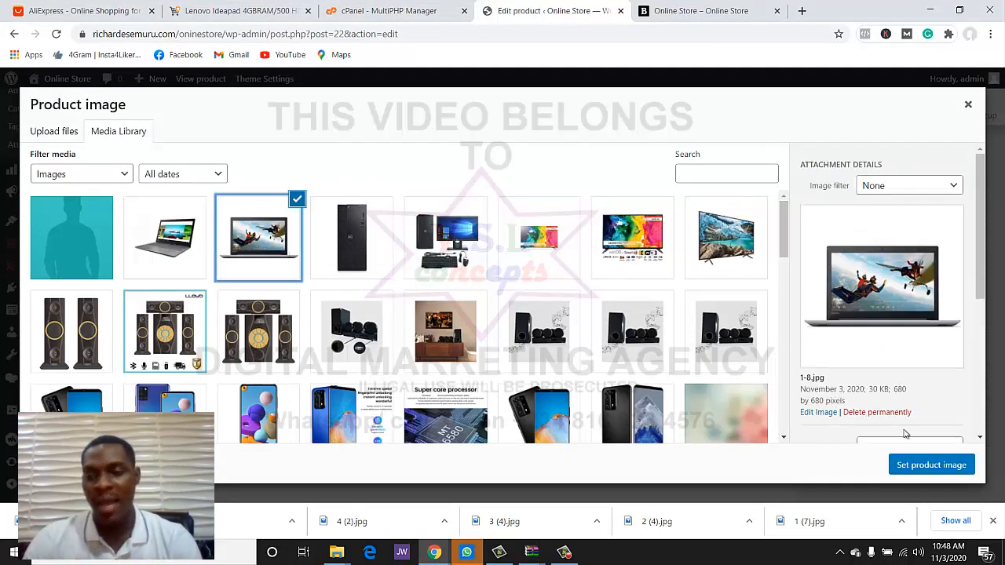
click(936, 465)
- Add both uploaded laptop photos to the product gallery
scroll(871, 353, down, 2)
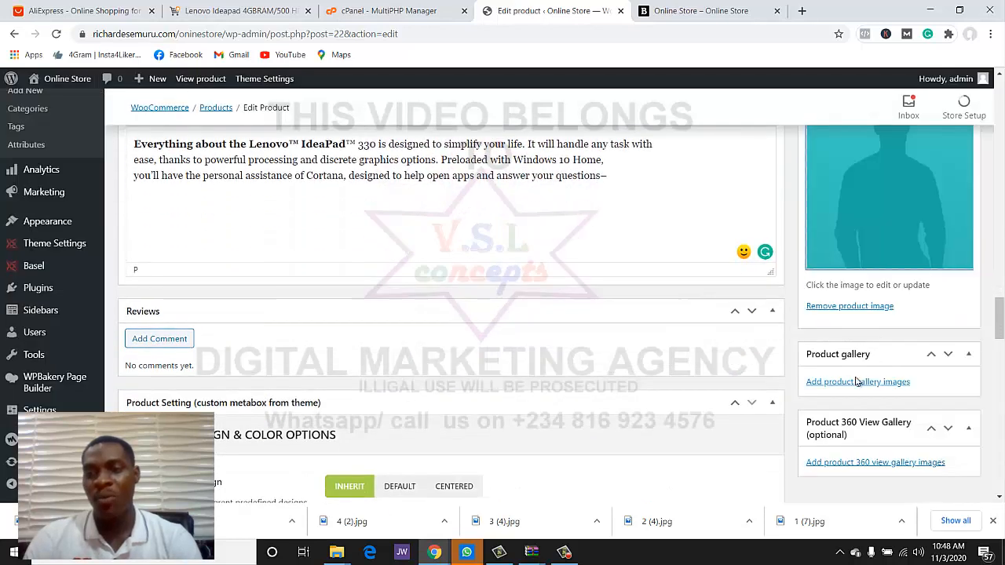
click(857, 382)
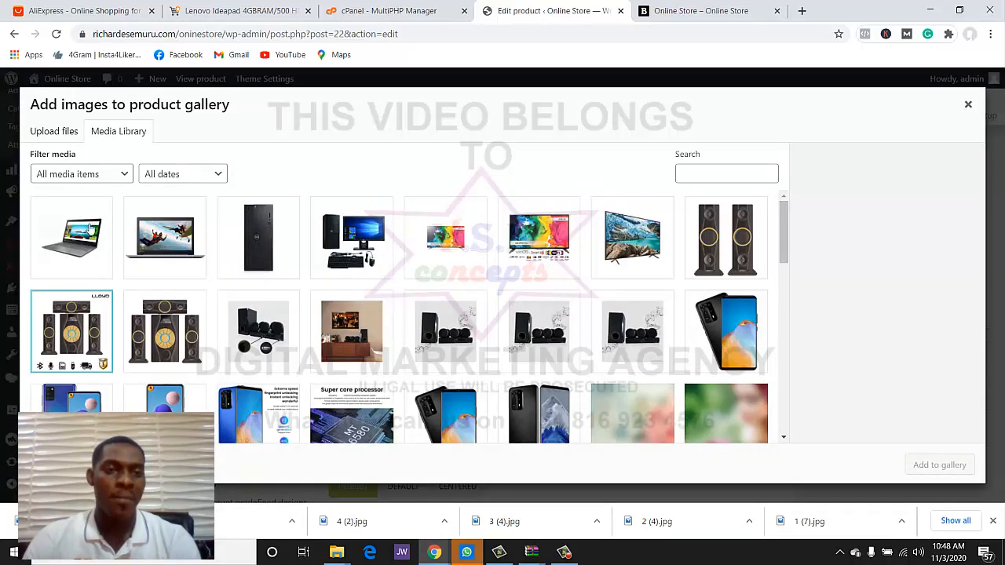
click(90, 227)
click(165, 235)
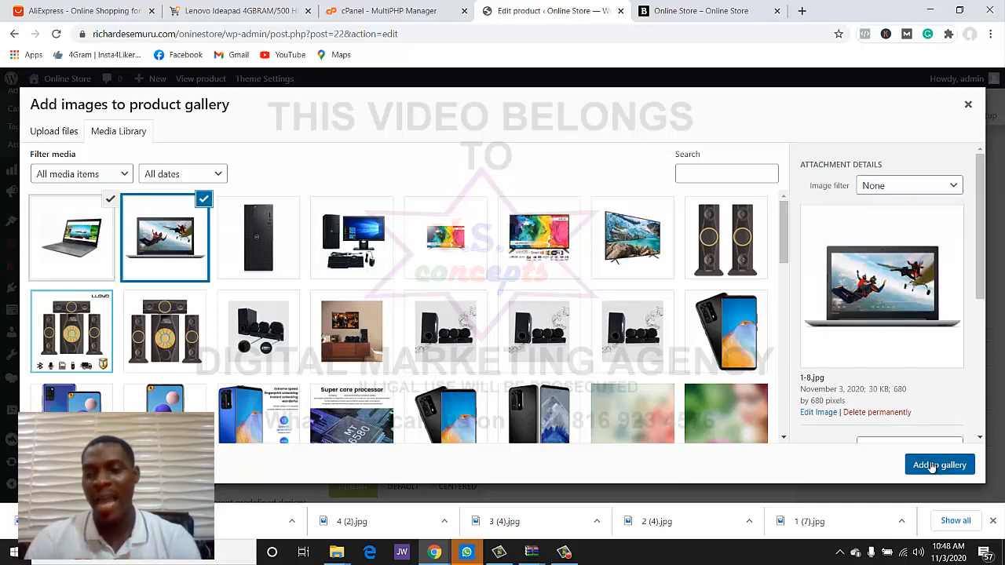
click(931, 465)
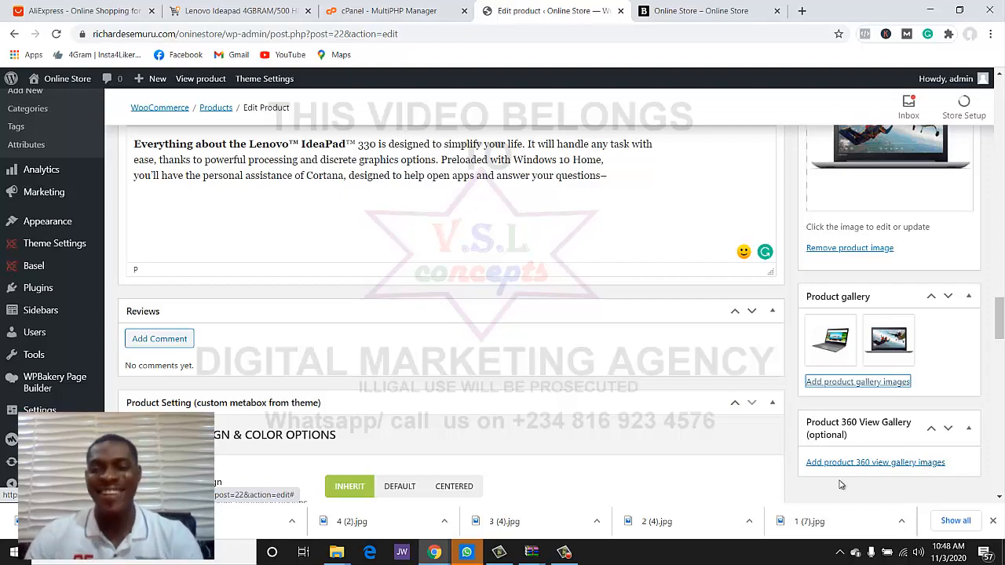
scroll(997, 475, up, 8)
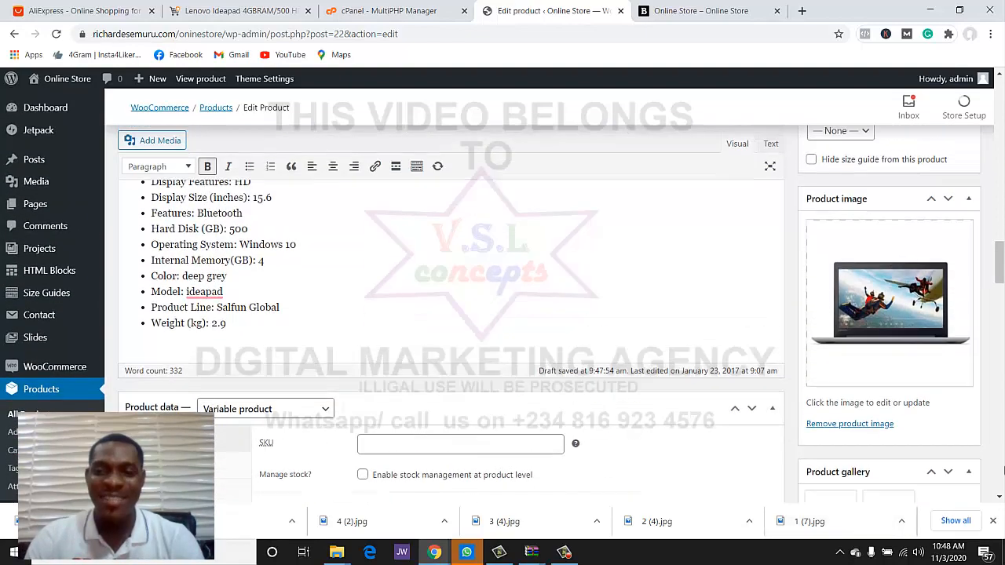
- Assign the product to the computer category instead of Bags and Update the product
scroll(997, 475, up, 5)
scroll(869, 342, up, 2)
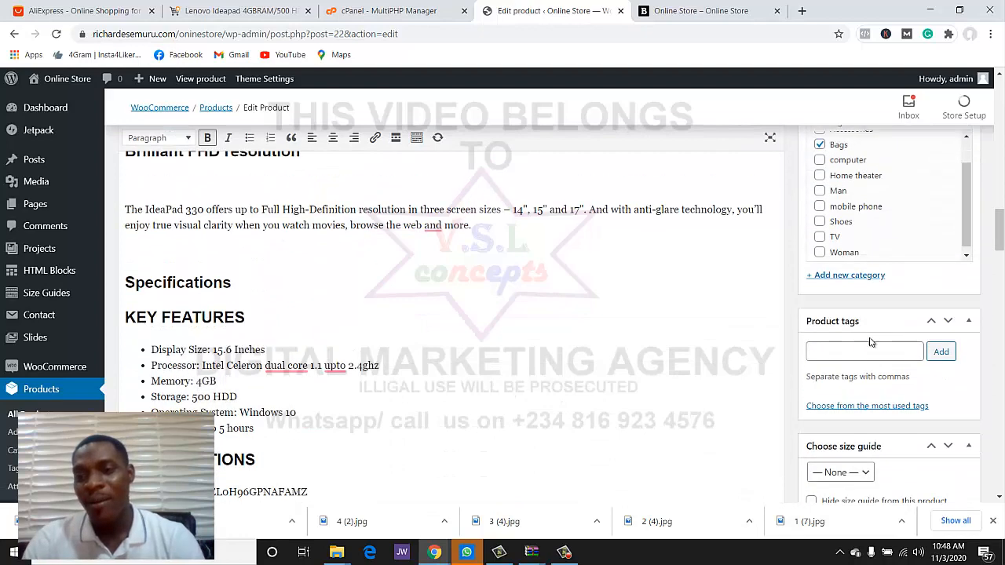
scroll(870, 342, up, 1)
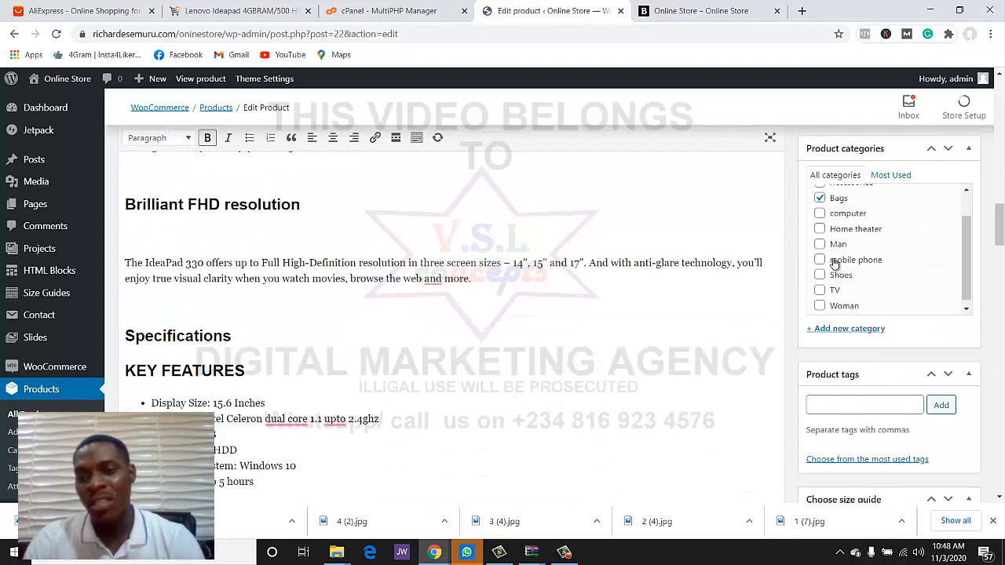
click(819, 214)
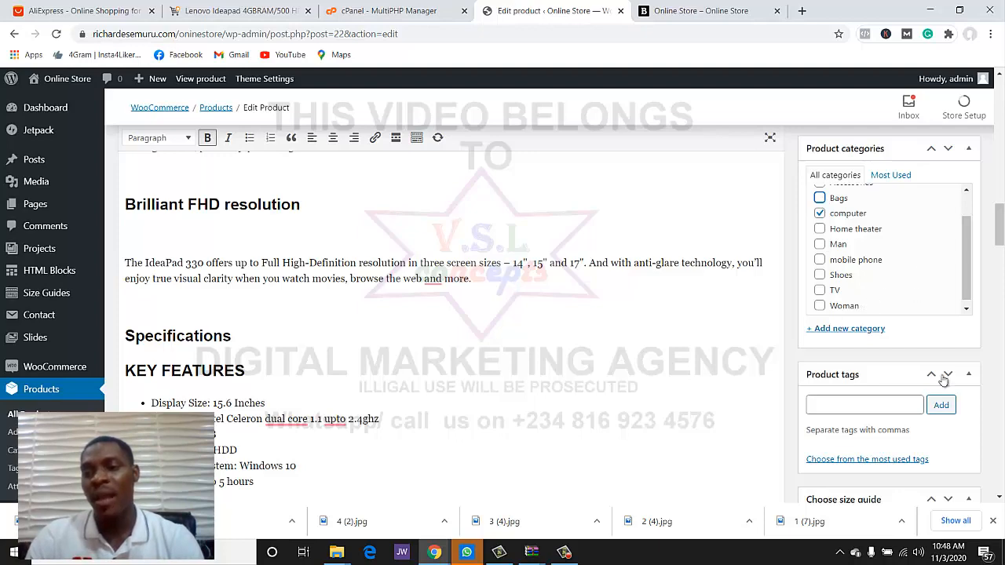
scroll(869, 339, up, 3)
click(941, 239)
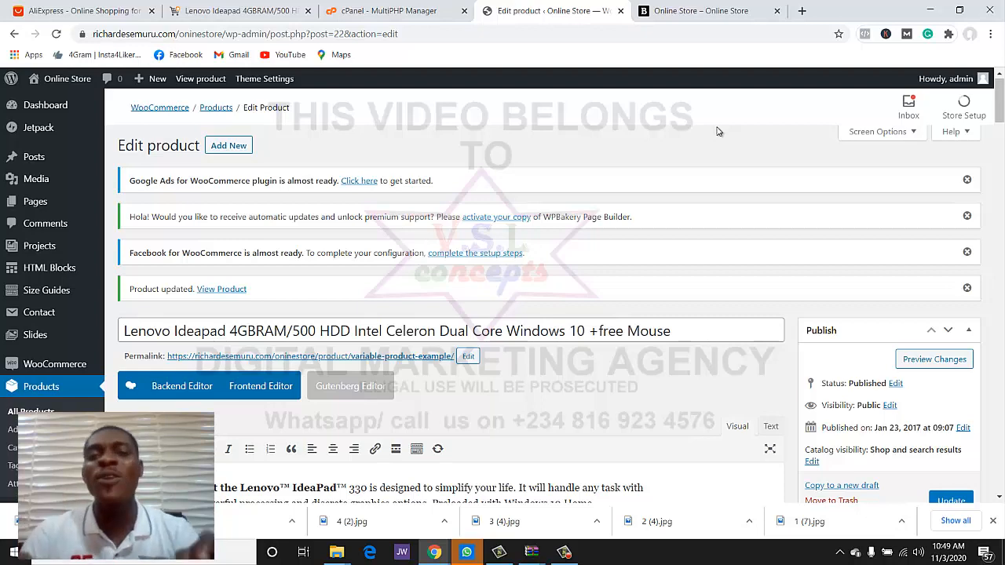
- Check the laptop product on the refreshed store homepage, then return to its admin editor
click(698, 11)
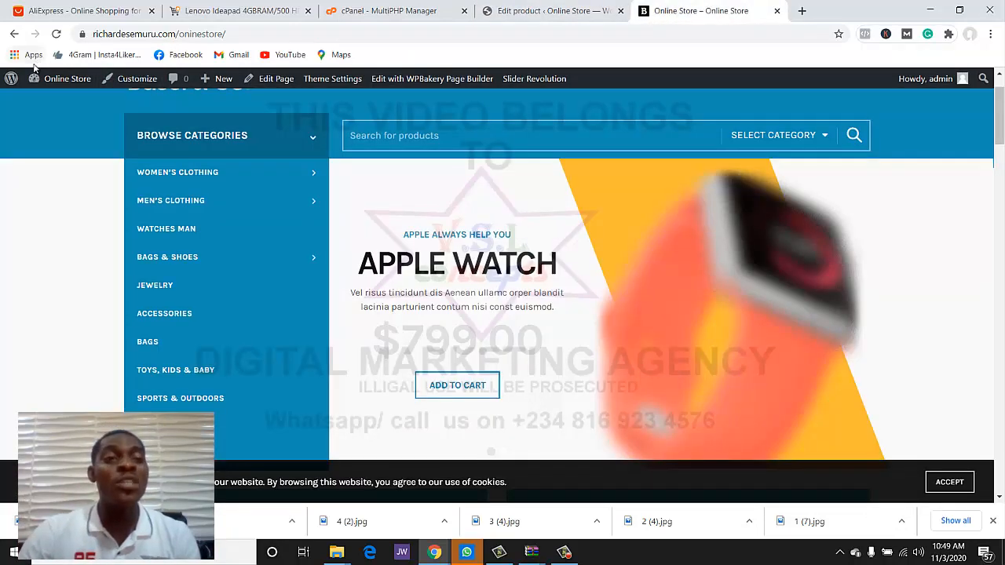
click(55, 35)
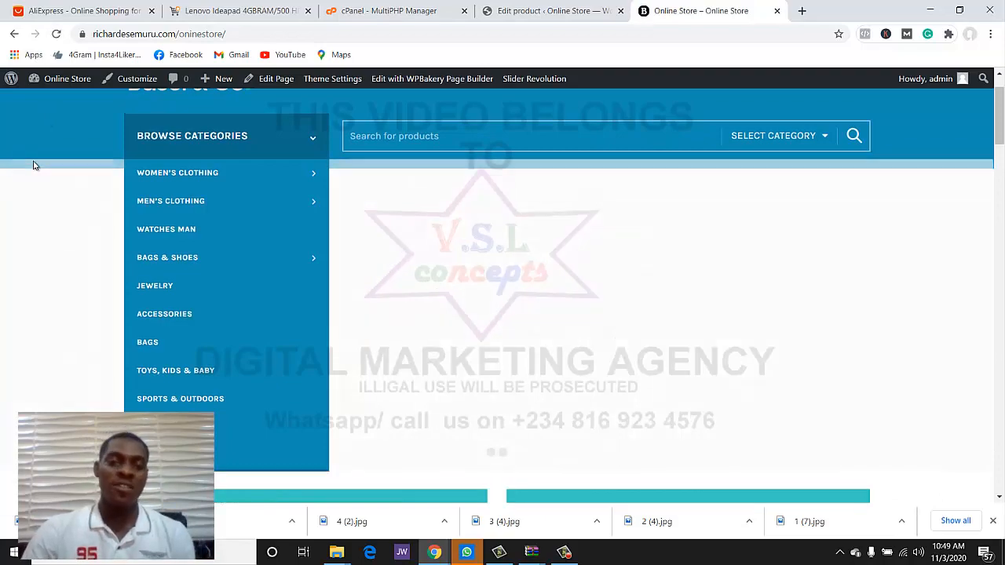
scroll(32, 277, down, 4)
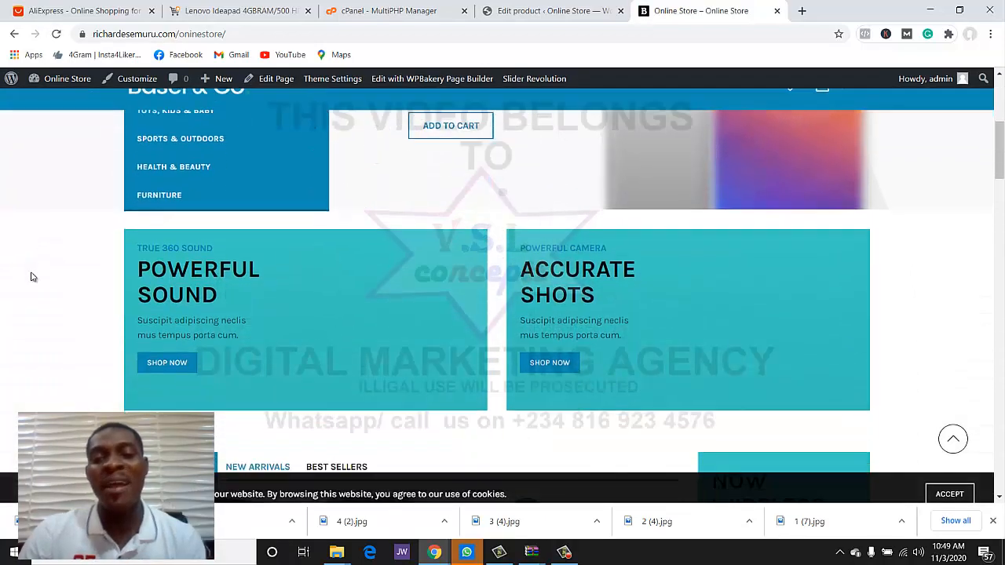
scroll(32, 276, down, 8)
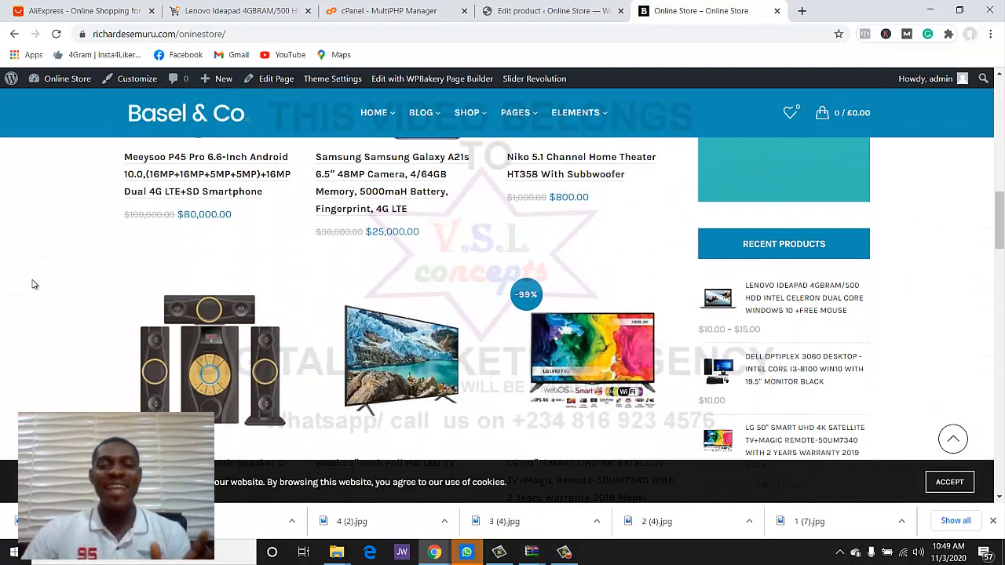
scroll(32, 284, up, 6)
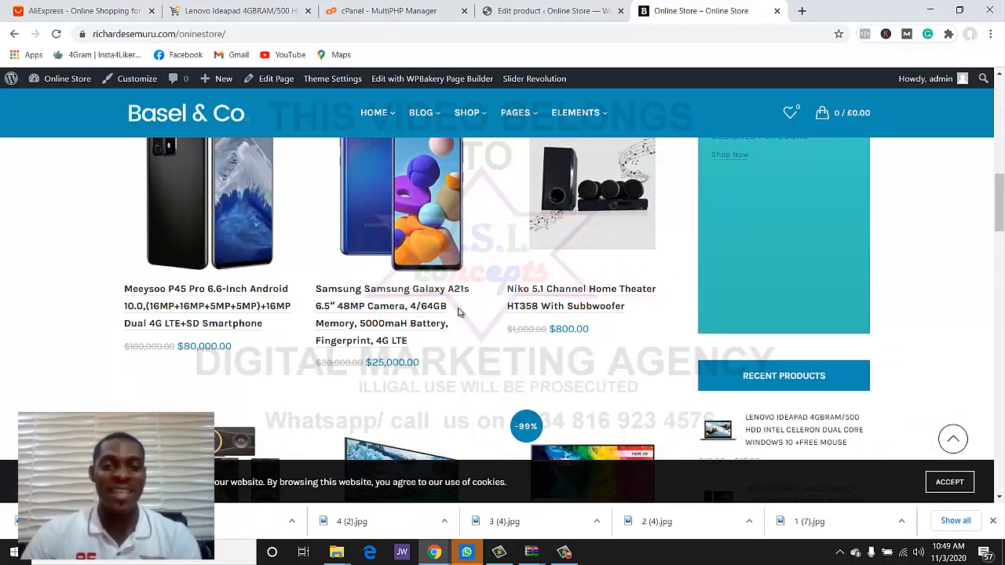
scroll(458, 314, up, 4)
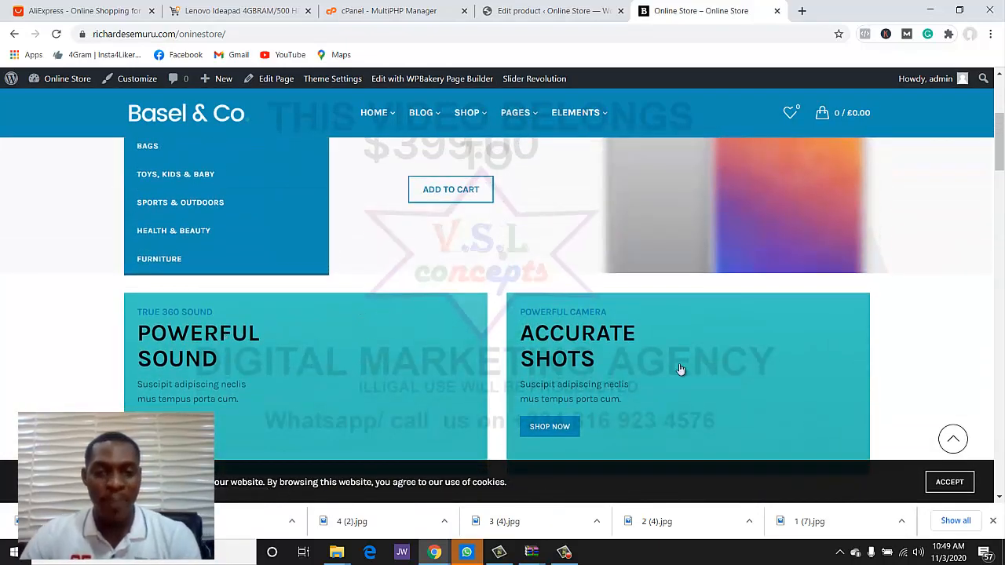
scroll(472, 357, up, 3)
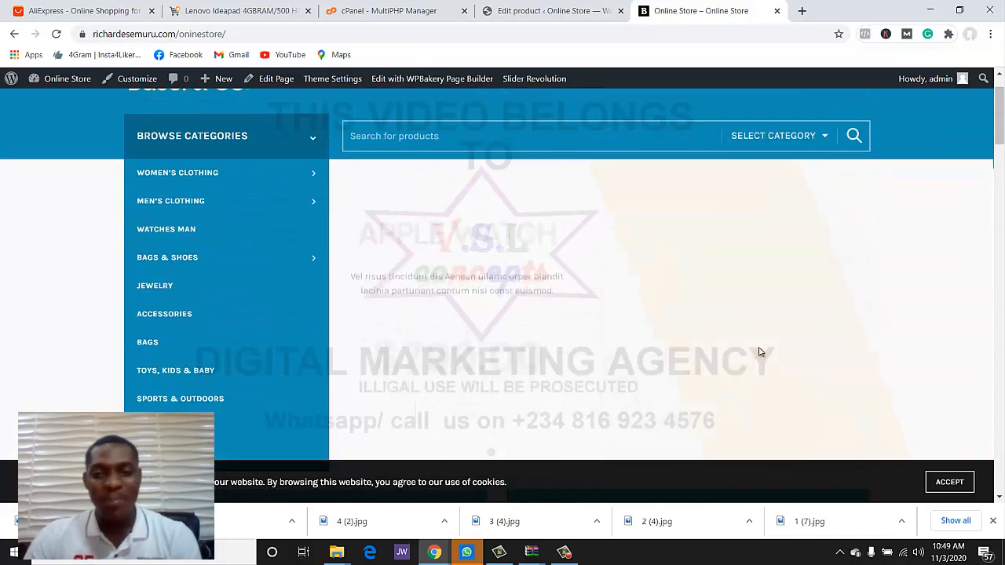
scroll(683, 344, down, 3)
scroll(683, 344, down, 1)
scroll(754, 259, down, 5)
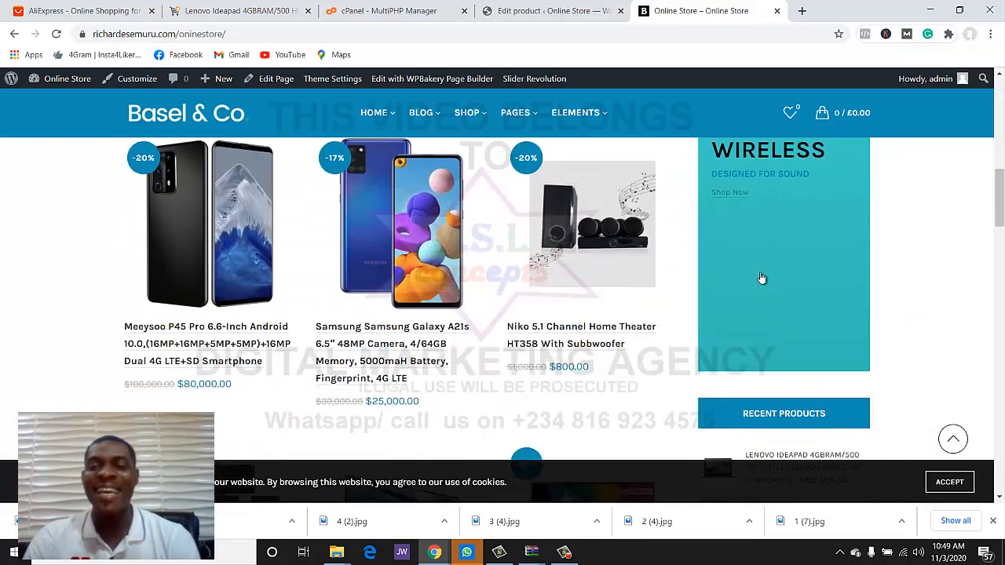
scroll(757, 298, up, 1)
scroll(733, 368, down, 10)
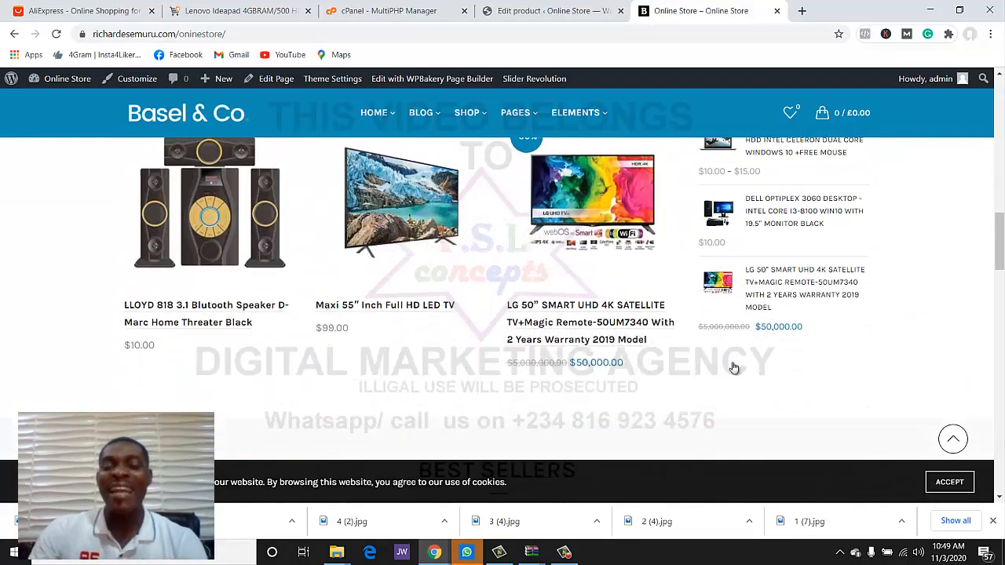
scroll(732, 378, up, 2)
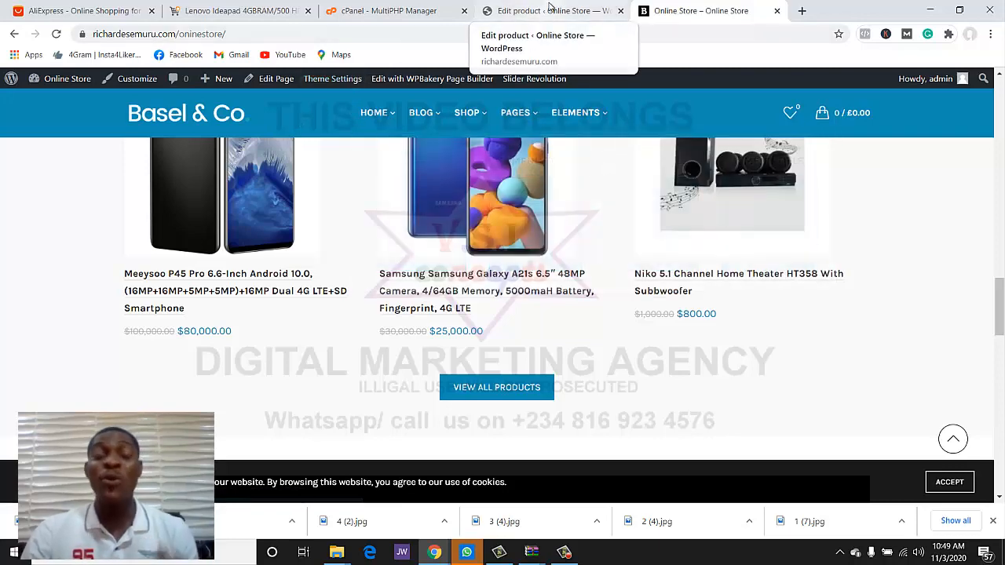
click(548, 10)
scroll(45, 314, down, 3)
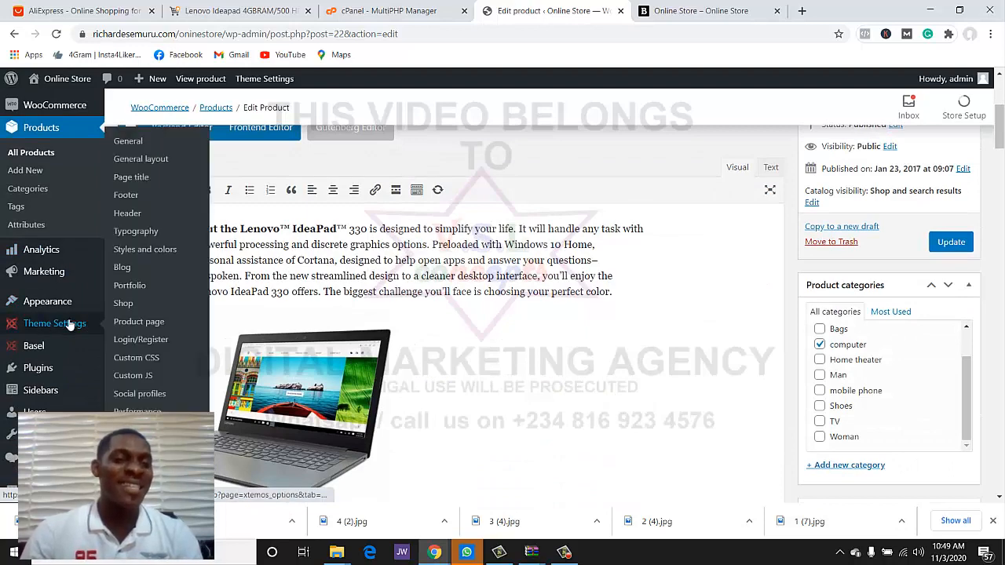
- In Basel Theme Settings, start uploading a new Favicon image from the General section
click(70, 322)
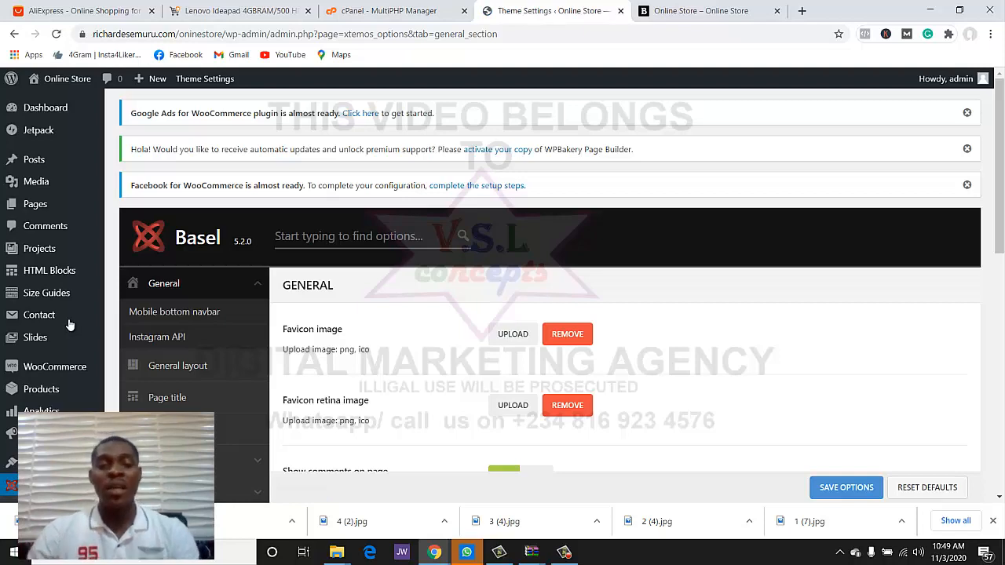
scroll(317, 352, down, 1)
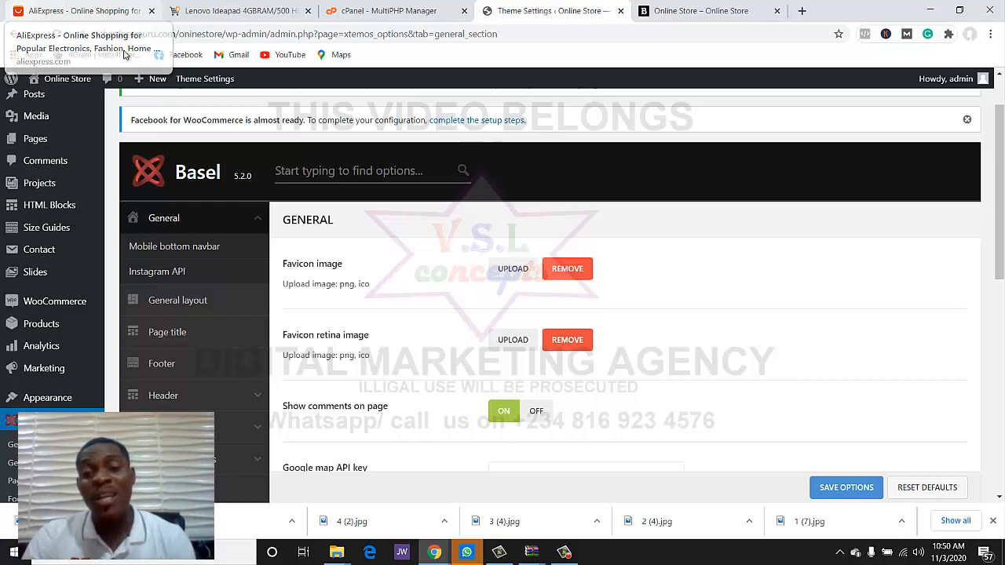
scroll(453, 252, down, 1)
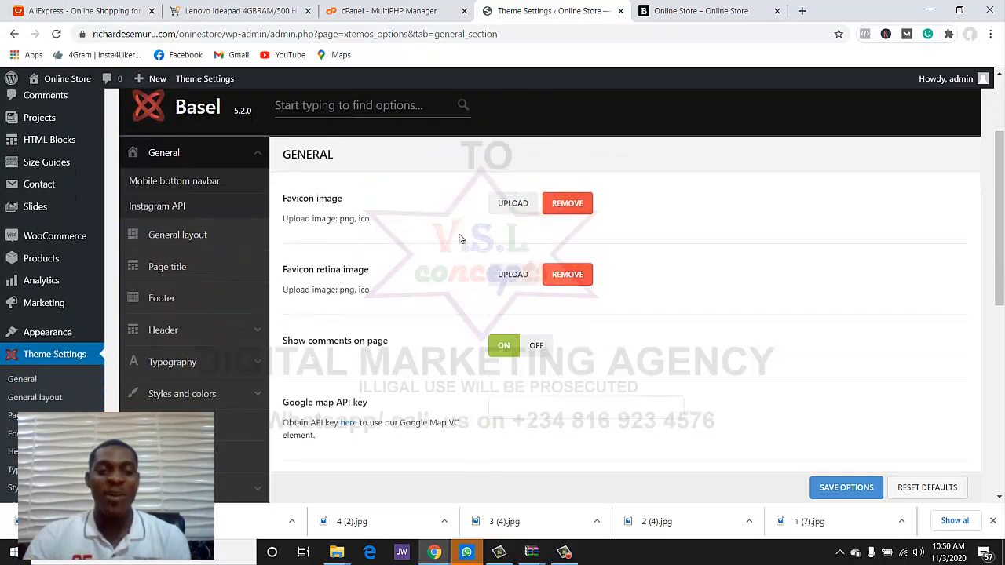
click(513, 204)
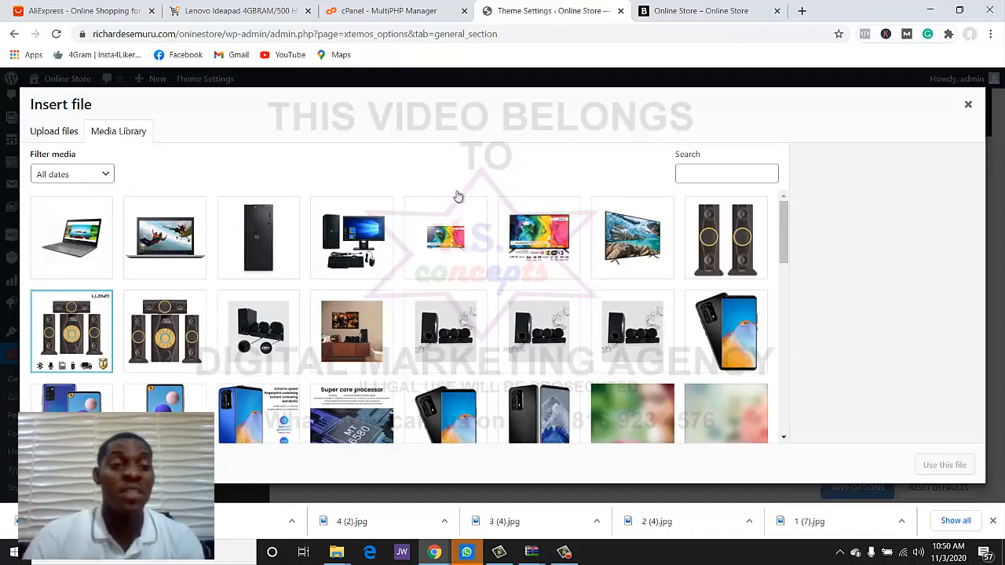
- Upload SMALL LOGO from E:\vsl and use it as the favicon image
click(68, 130)
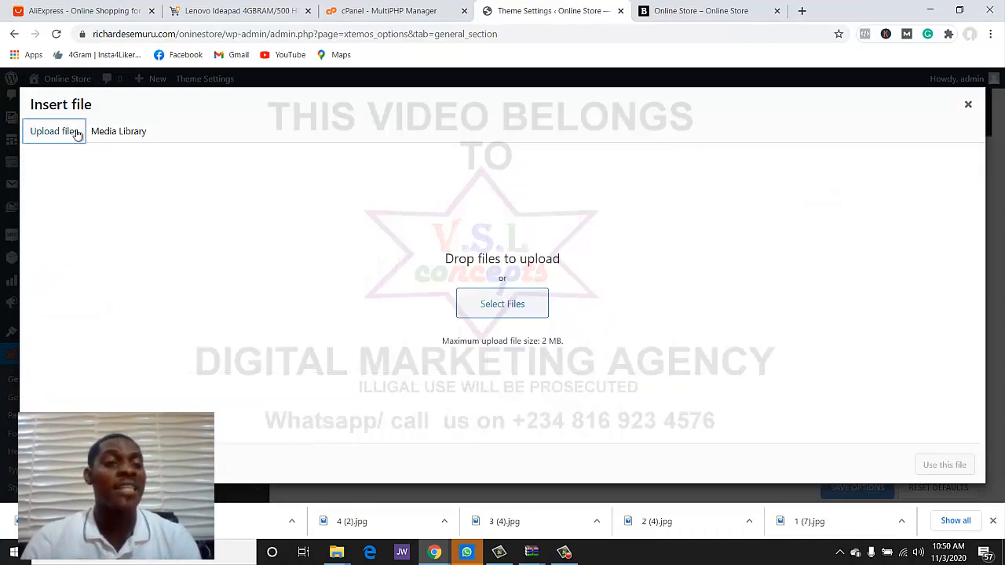
click(509, 303)
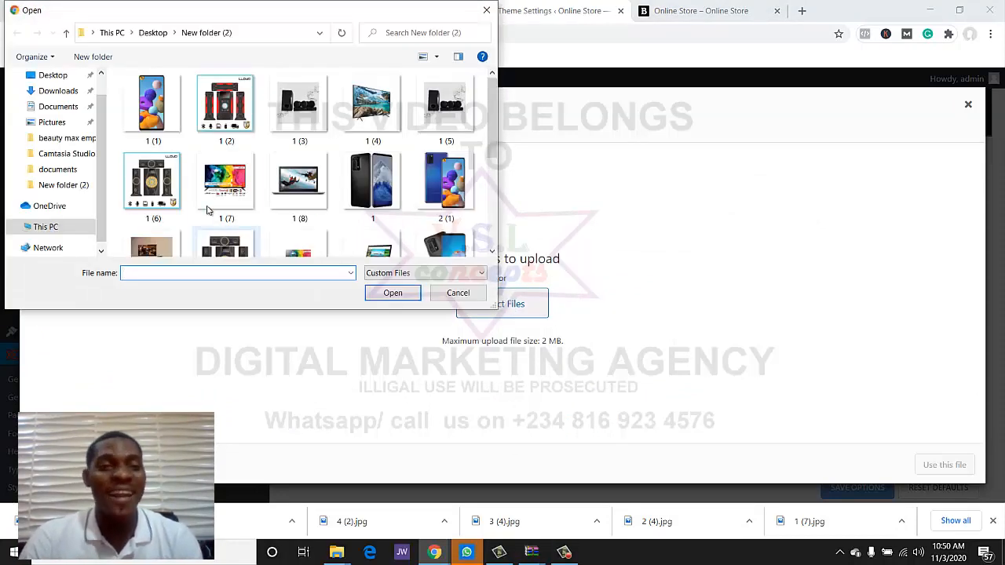
scroll(102, 212, down, 1)
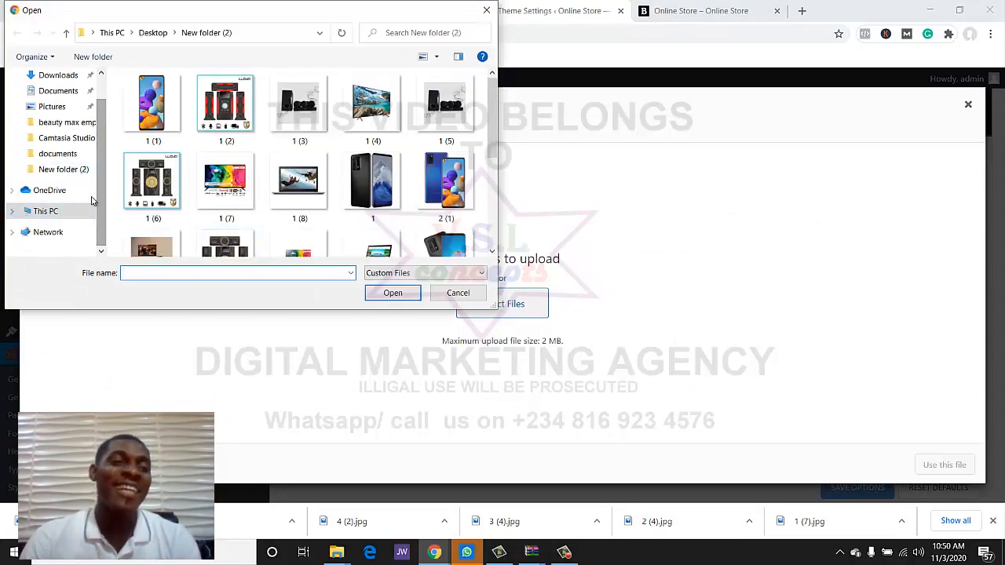
scroll(101, 192, up, 1)
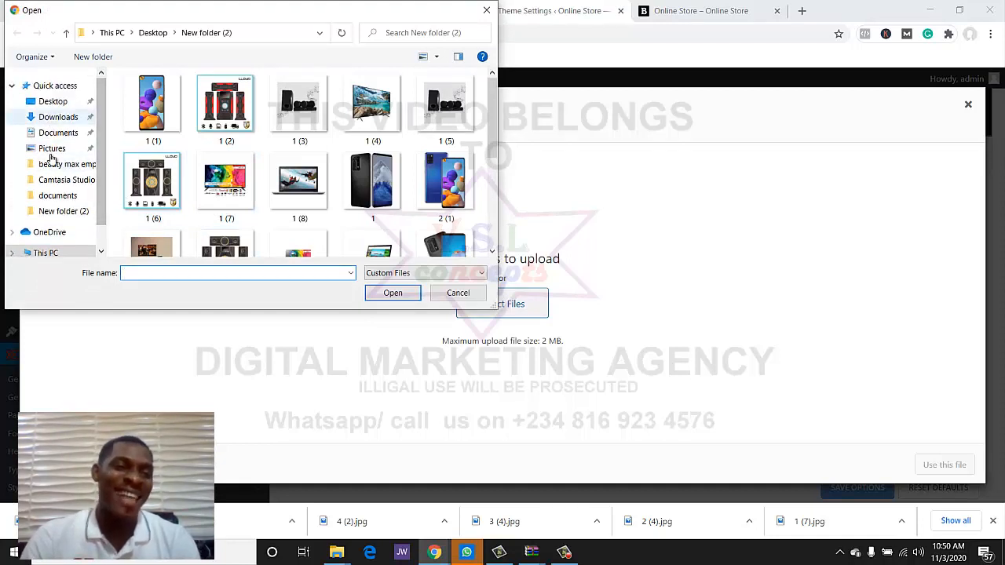
scroll(58, 229, down, 1)
click(57, 229)
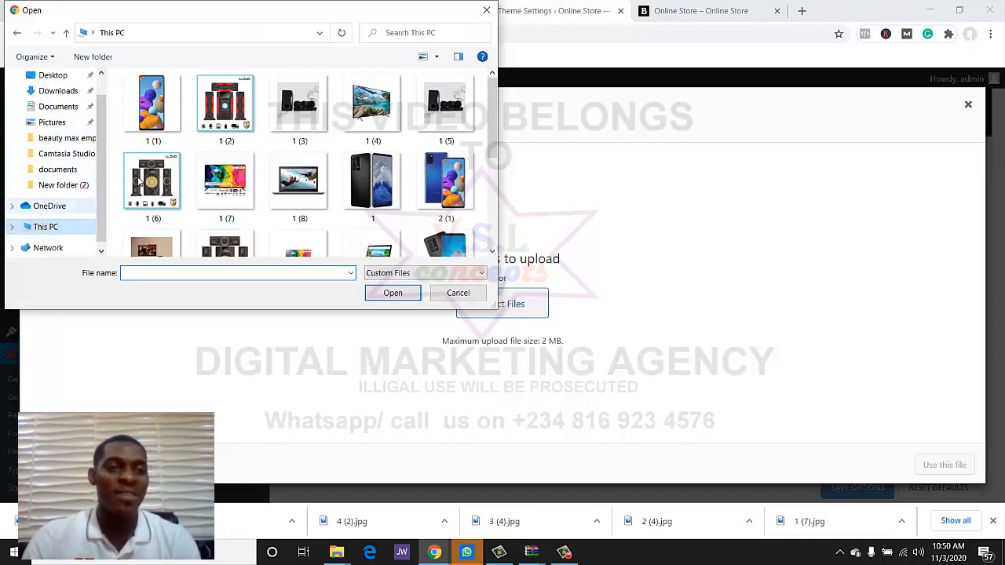
scroll(216, 171, down, 2)
double_click(333, 196)
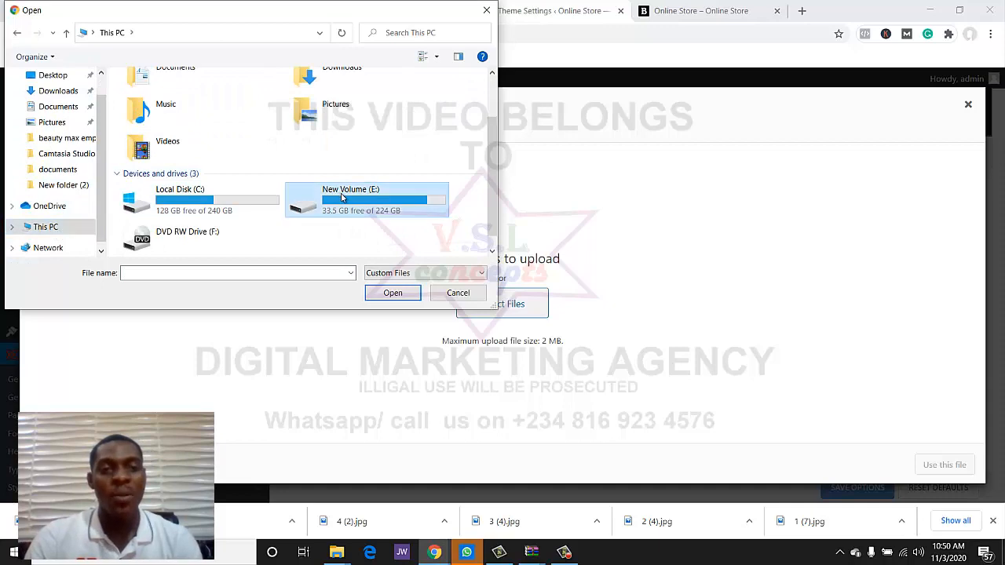
scroll(313, 165, down, 5)
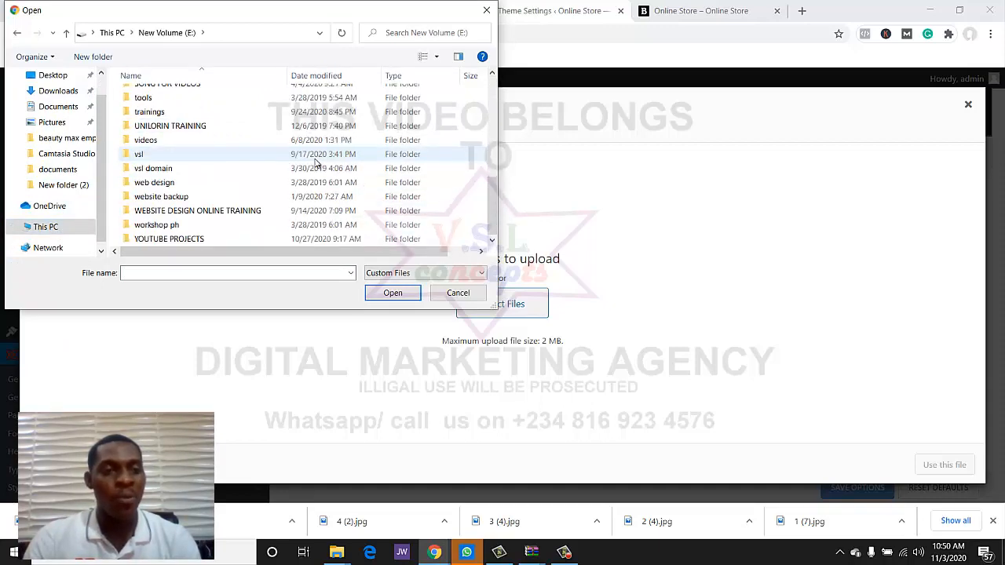
double_click(245, 154)
scroll(353, 135, down, 3)
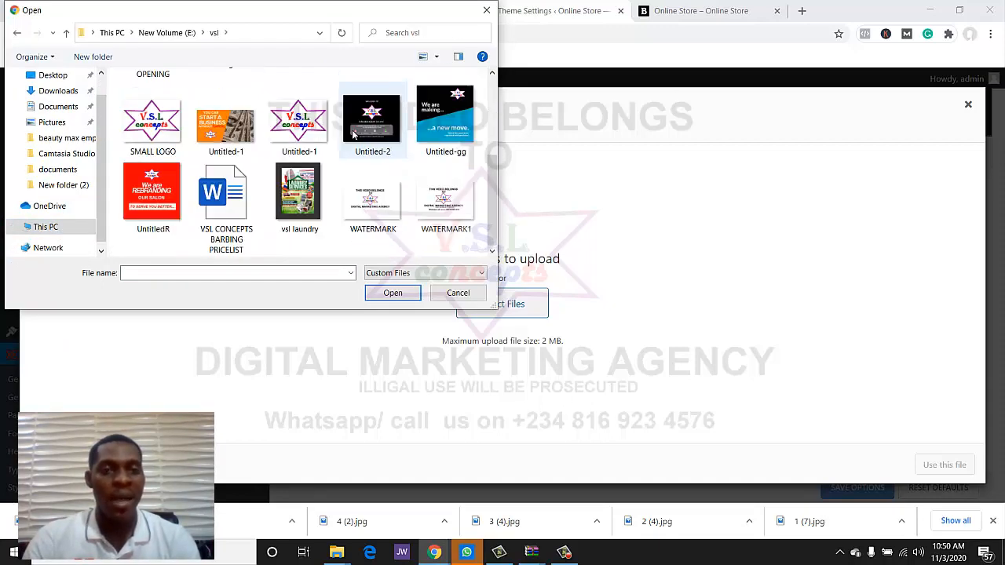
double_click(157, 134)
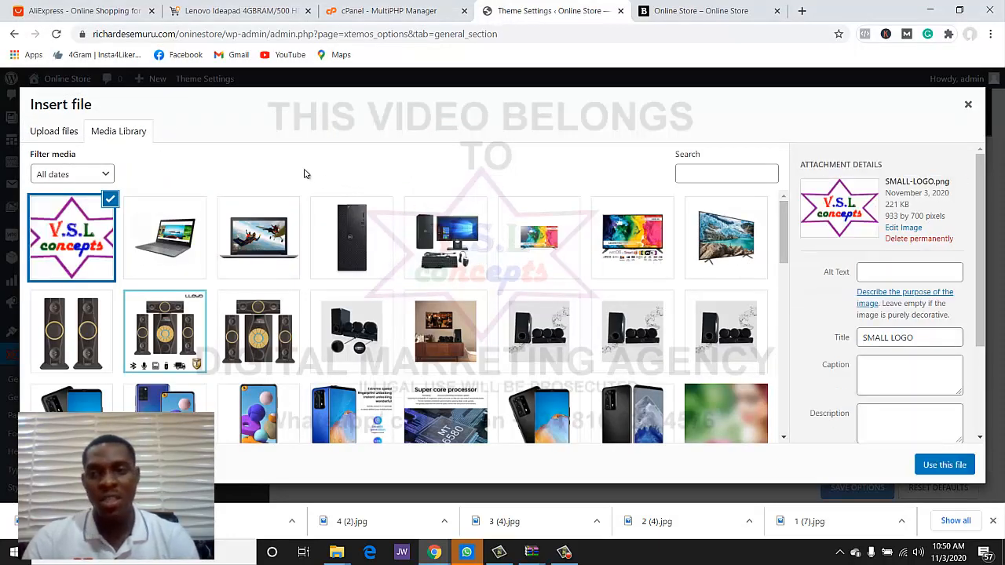
click(931, 467)
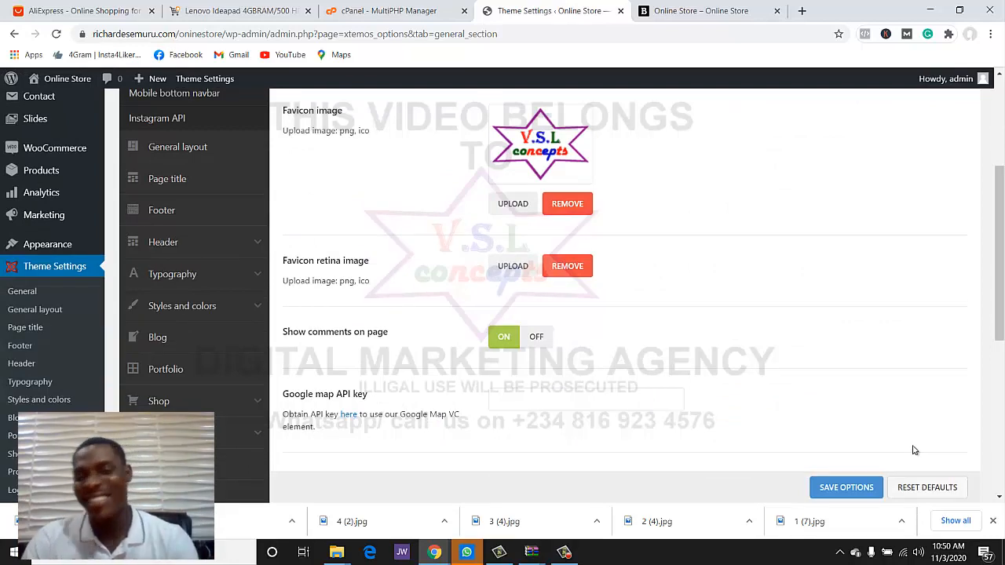
- Save the General theme options, leaving the custom 404 page setting unchanged
scroll(913, 450, down, 3)
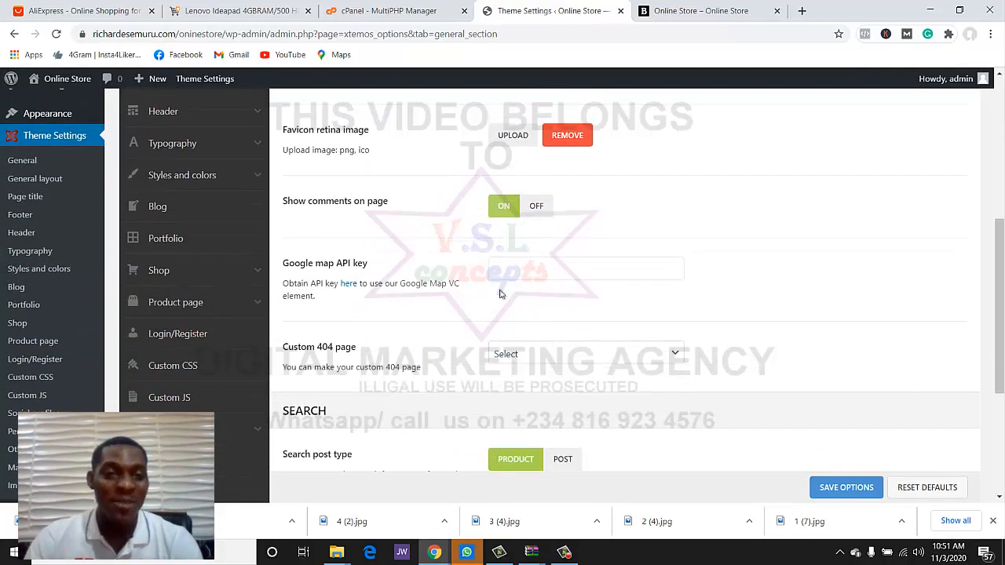
scroll(356, 239, down, 2)
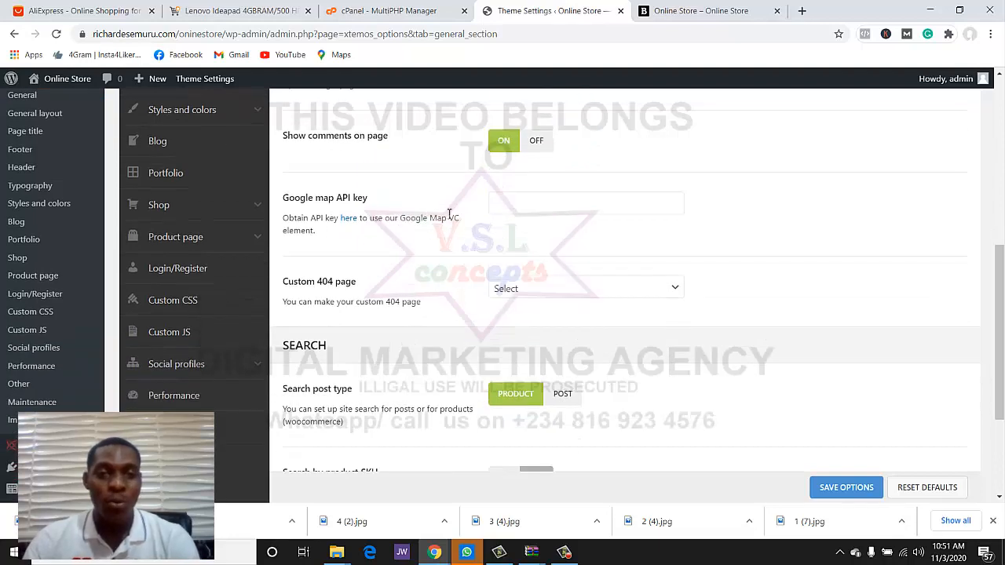
scroll(594, 227, down, 2)
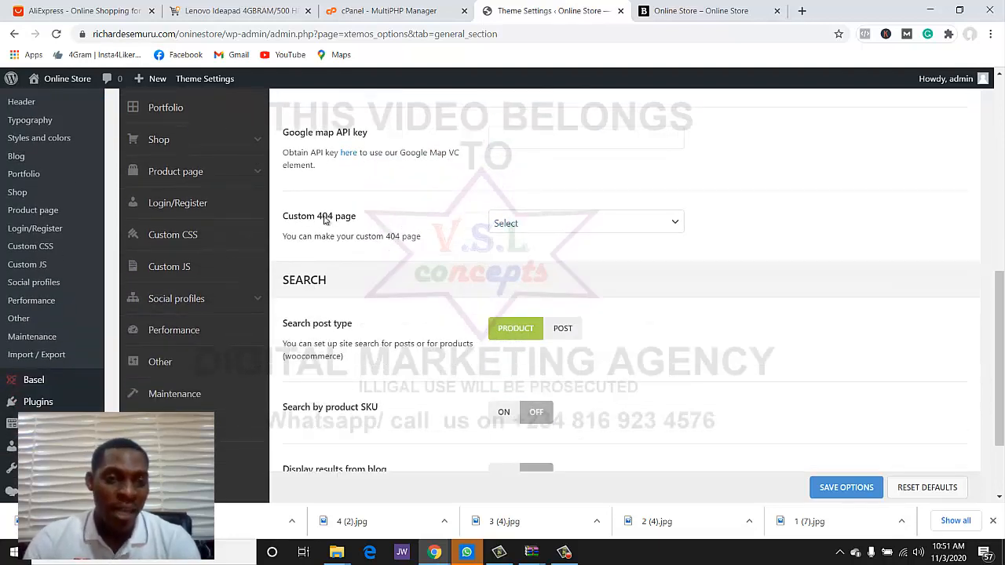
click(525, 229)
click(525, 229)
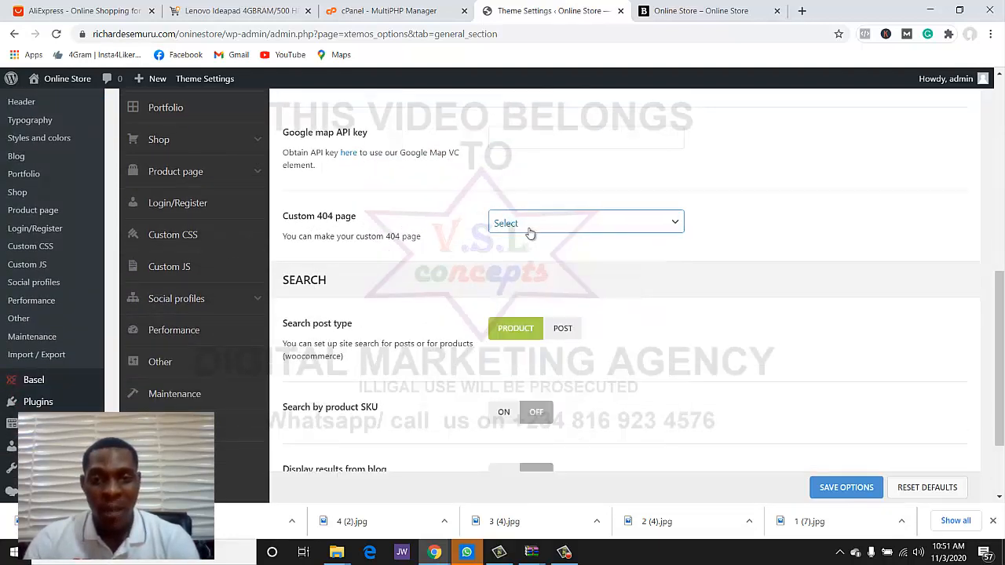
scroll(422, 255, down, 1)
scroll(424, 259, down, 1)
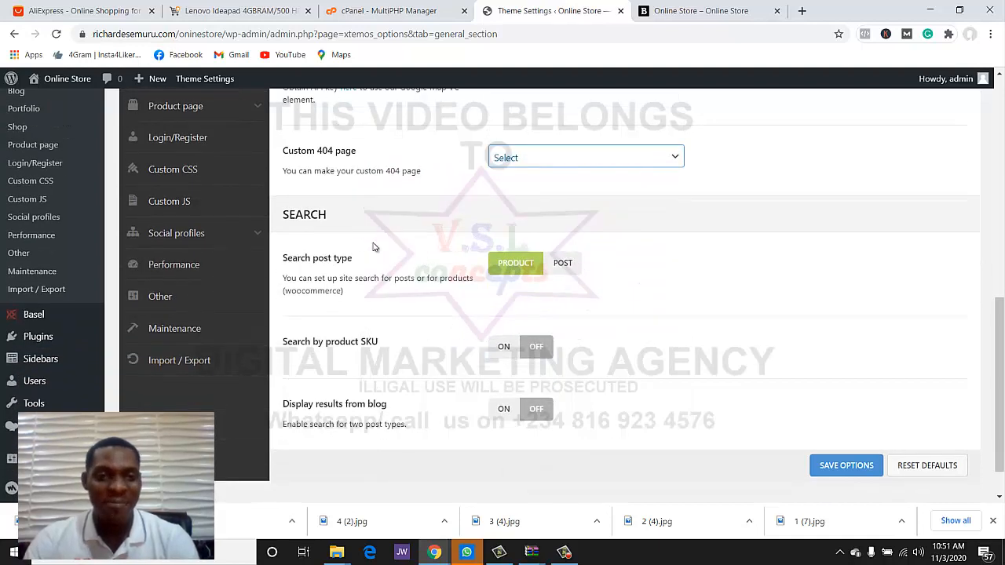
scroll(445, 270, down, 1)
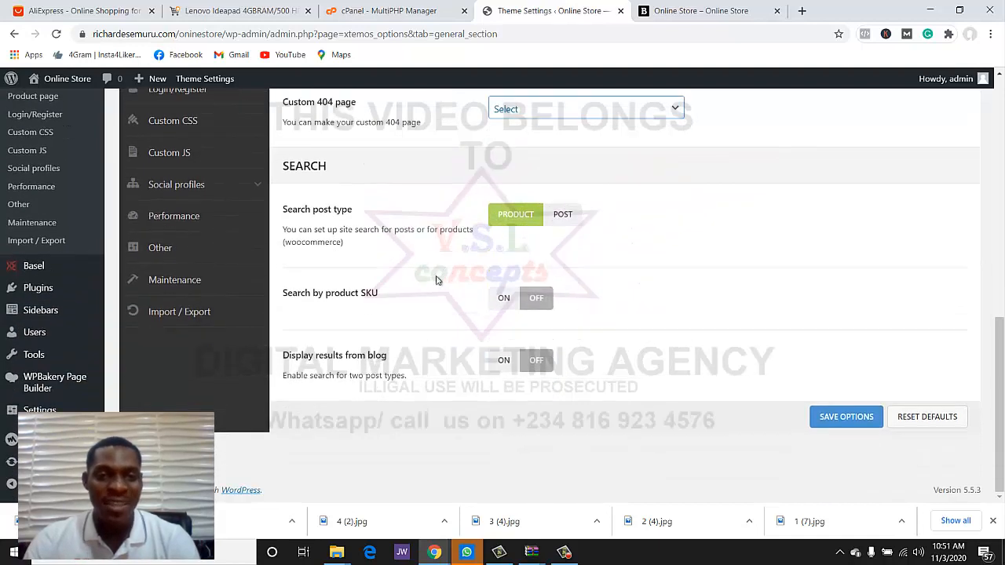
scroll(471, 299, up, 1)
scroll(562, 326, down, 1)
click(819, 417)
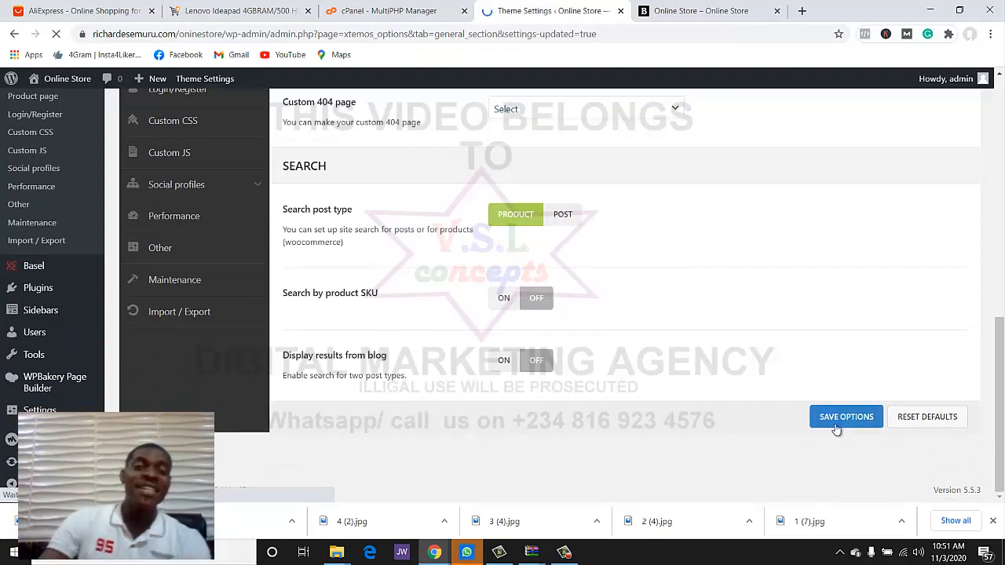
scroll(441, 357, down, 2)
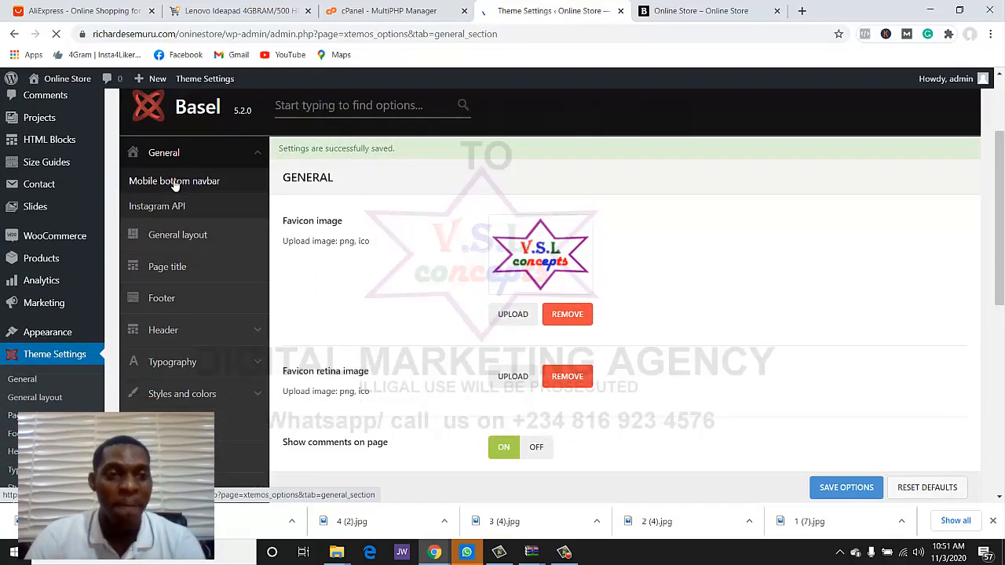
- Look through the Mobile bottom navbar, General layout, Page title and Footer settings
click(174, 182)
scroll(572, 299, down, 3)
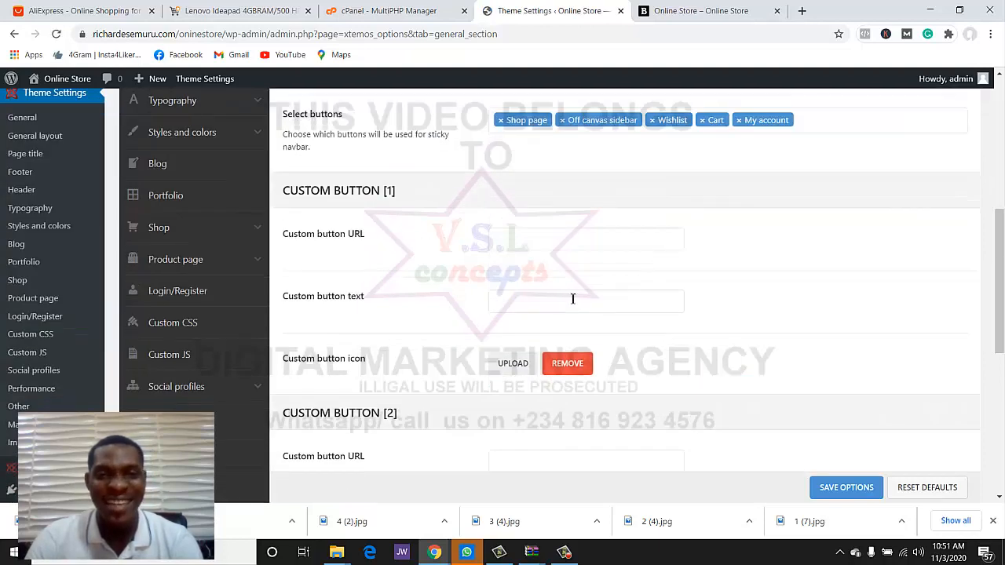
scroll(572, 299, up, 3)
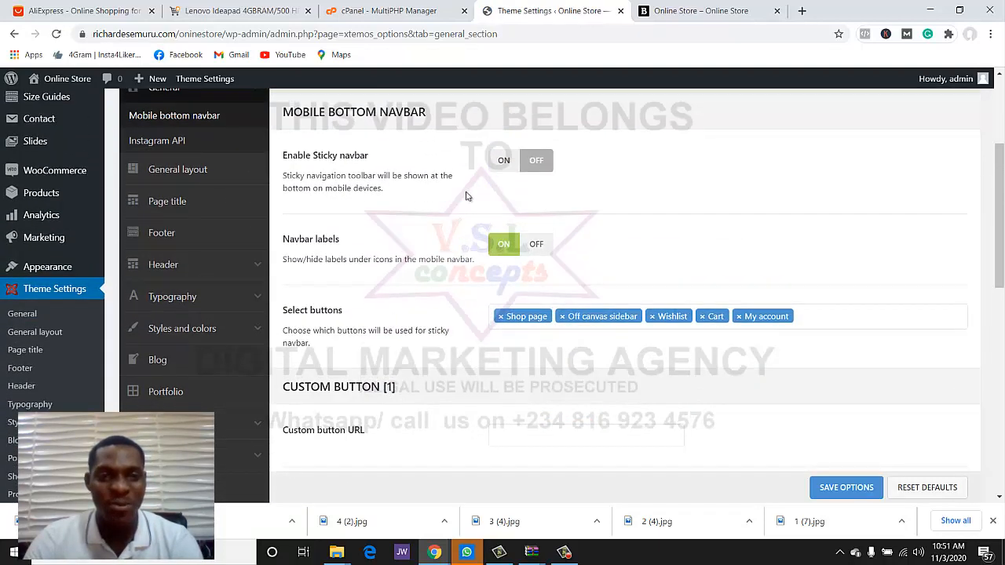
scroll(538, 309, down, 2)
scroll(432, 291, up, 2)
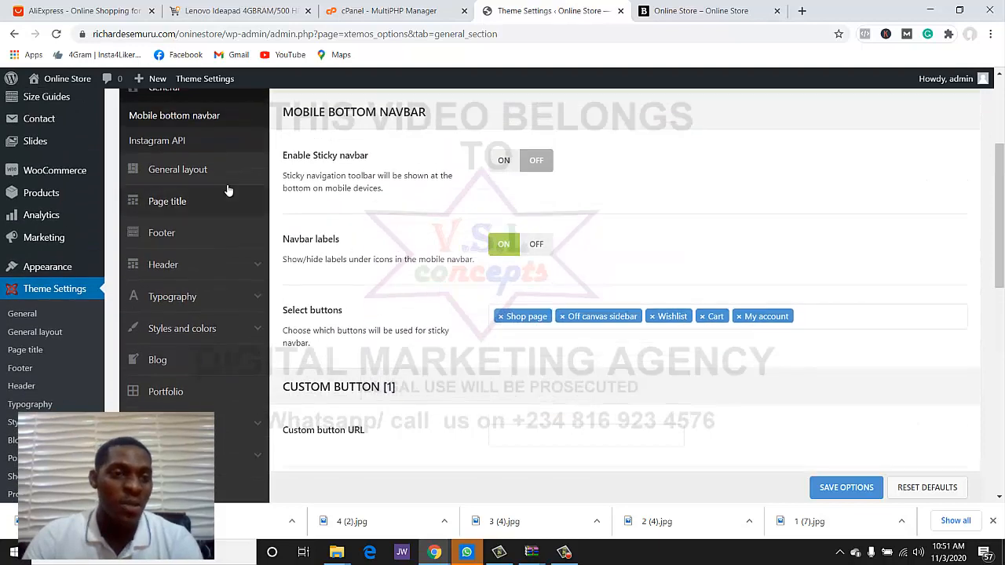
click(193, 171)
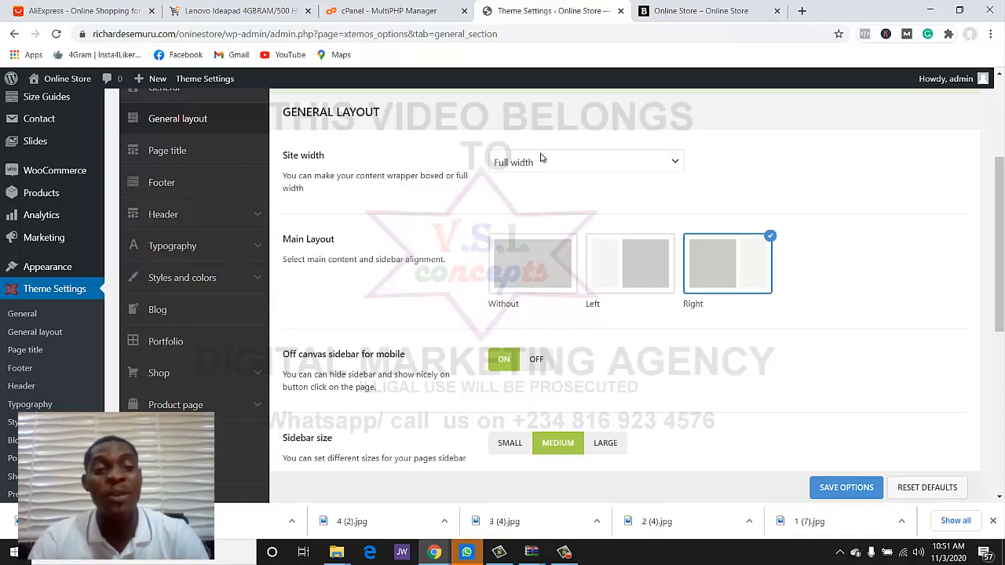
click(188, 150)
scroll(190, 167, down, 1)
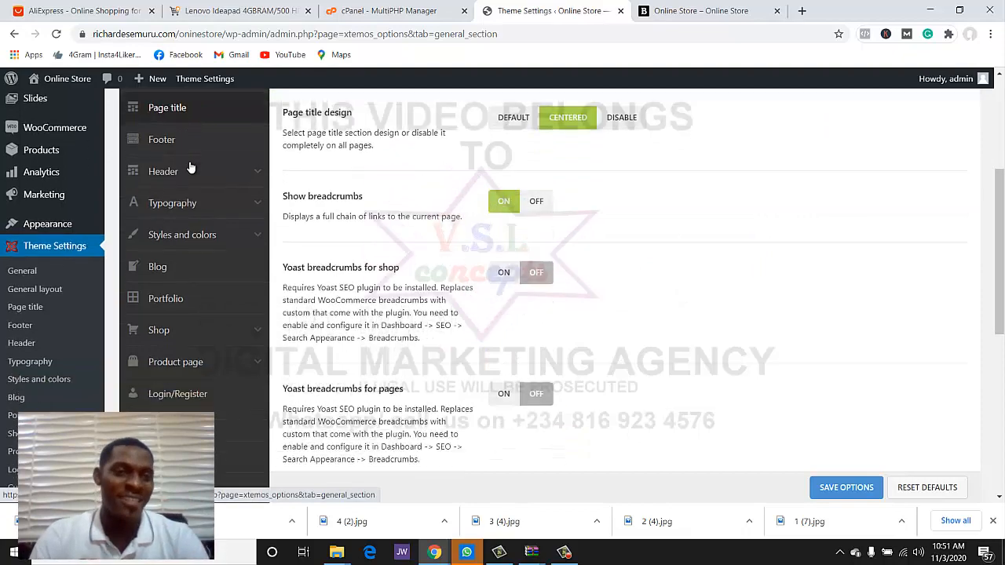
click(196, 118)
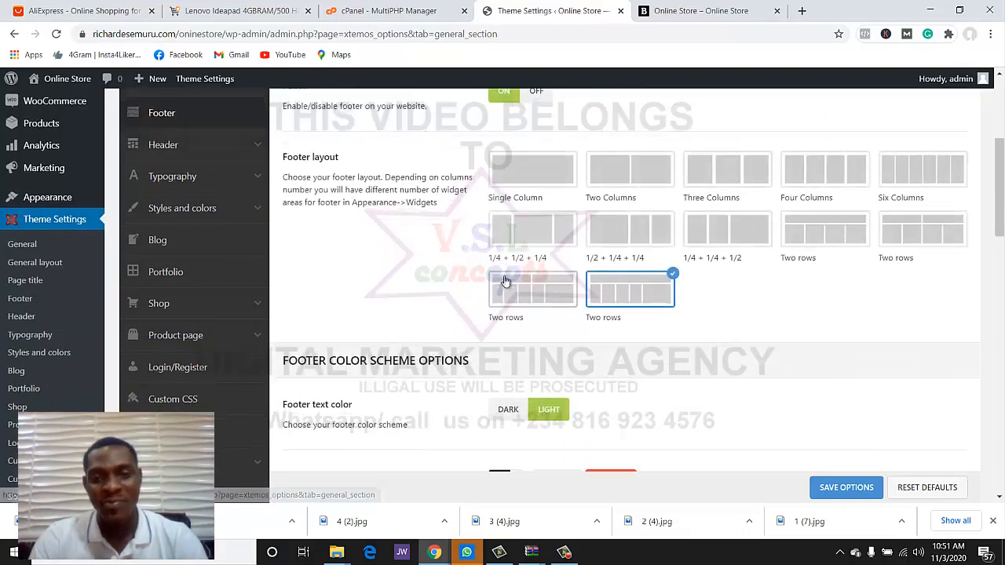
scroll(504, 281, down, 2)
scroll(504, 280, up, 1)
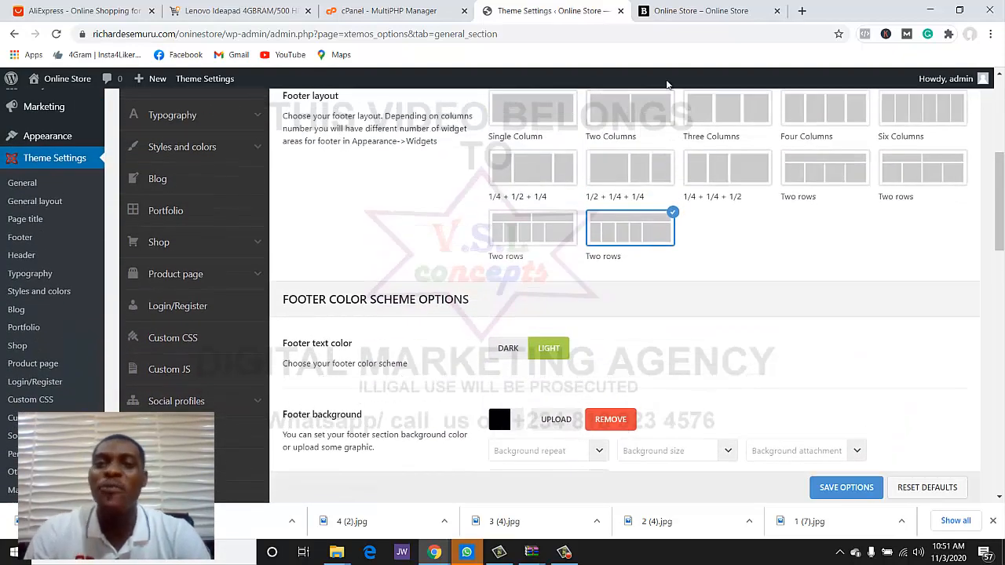
click(675, 11)
- Save the first Two rows footer layout and preview it on the reloaded storefront
scroll(738, 235, down, 3)
scroll(737, 236, down, 3)
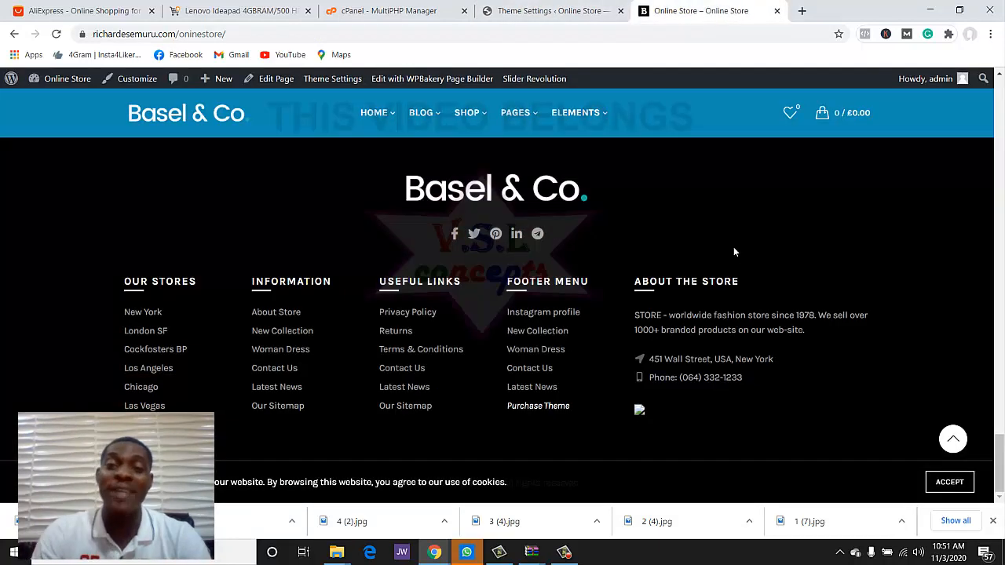
scroll(733, 247, up, 1)
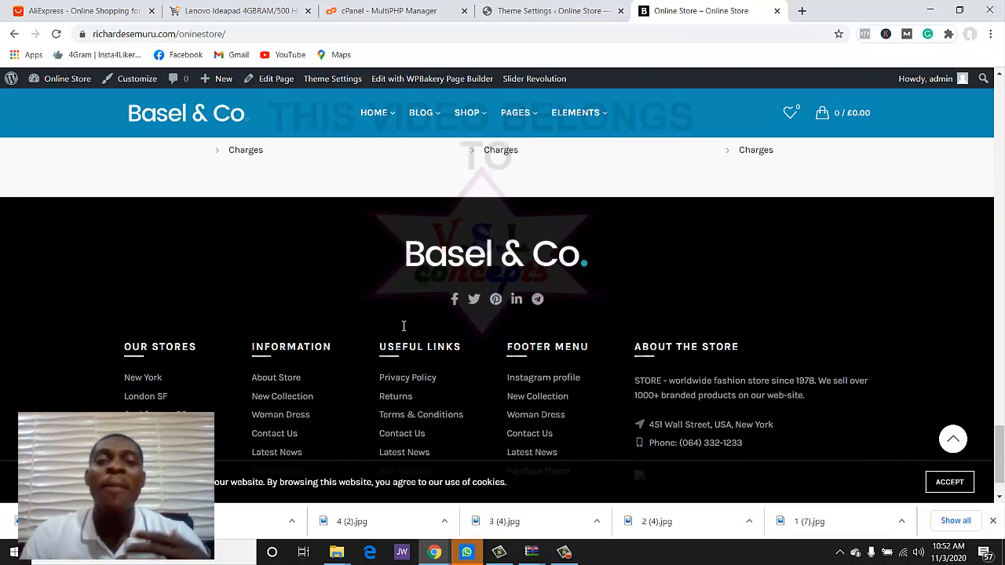
click(540, 12)
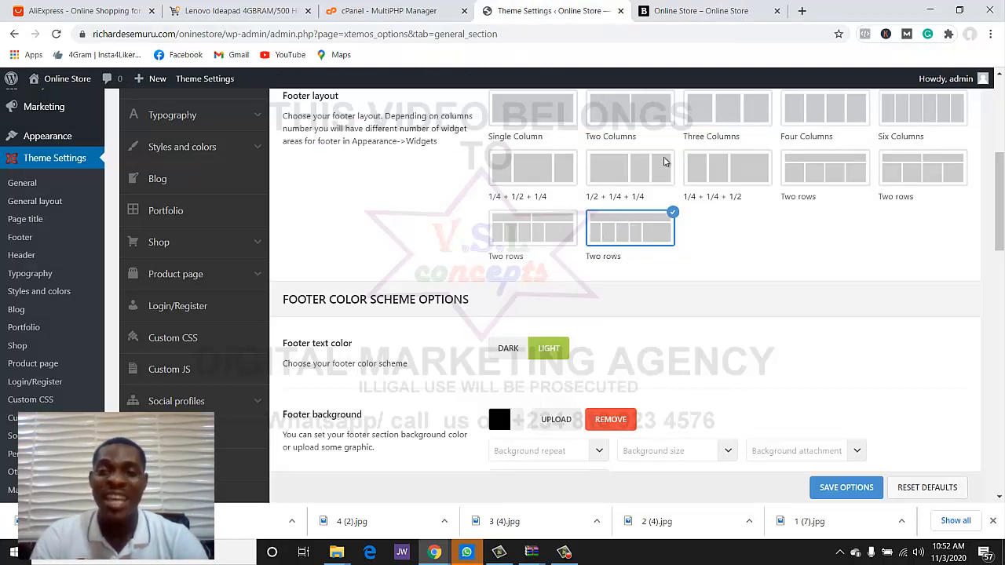
click(701, 10)
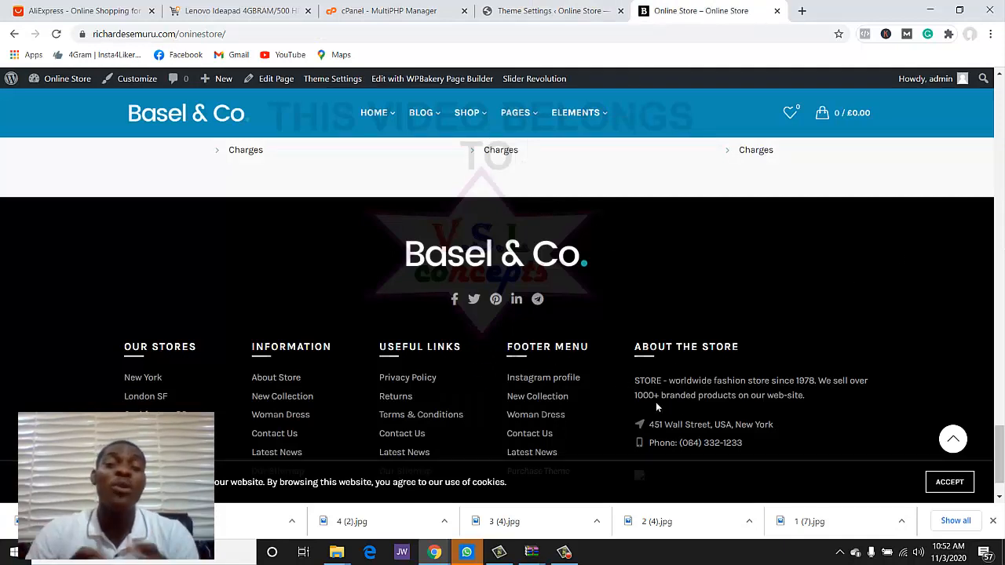
click(546, 11)
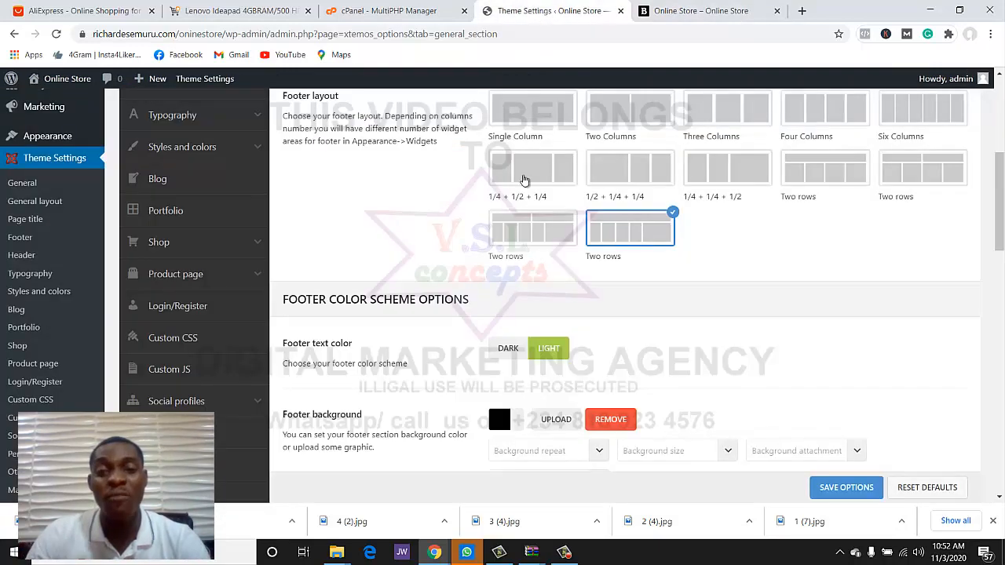
click(534, 228)
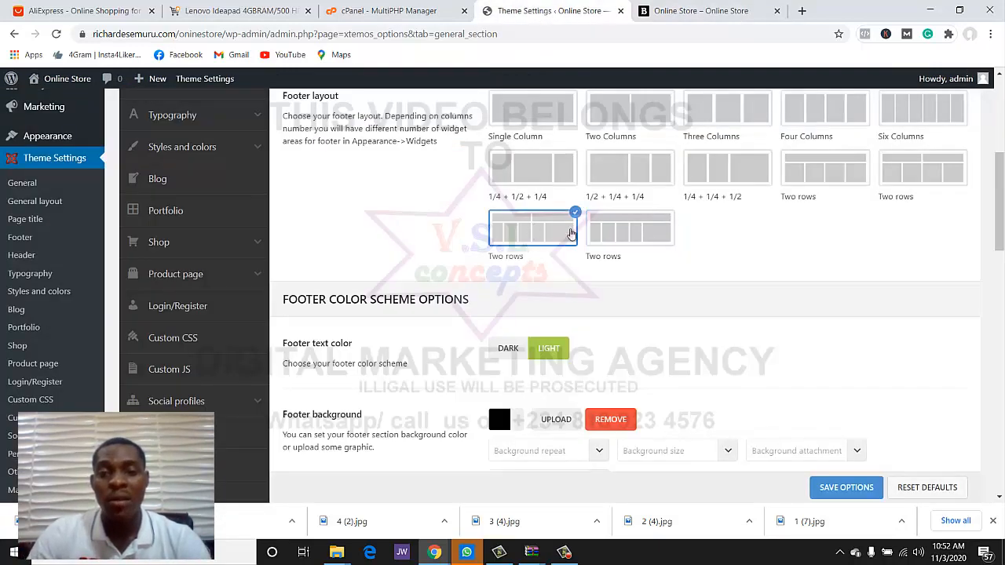
click(829, 490)
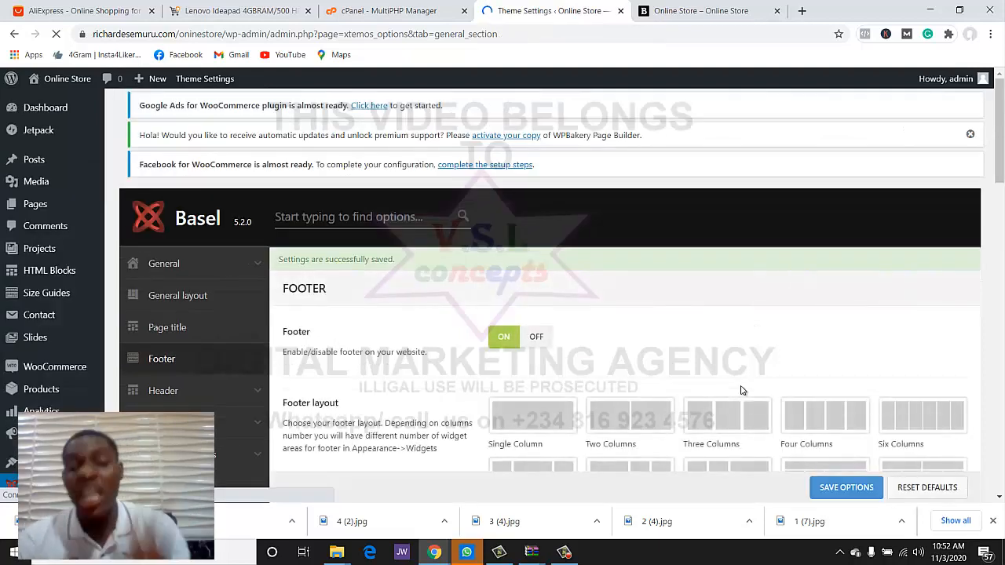
click(750, 11)
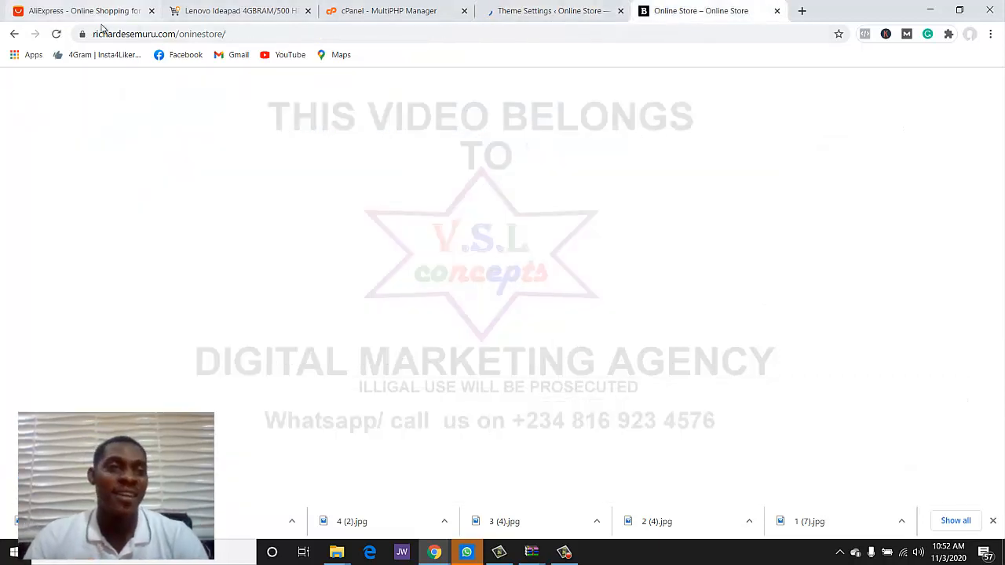
click(58, 34)
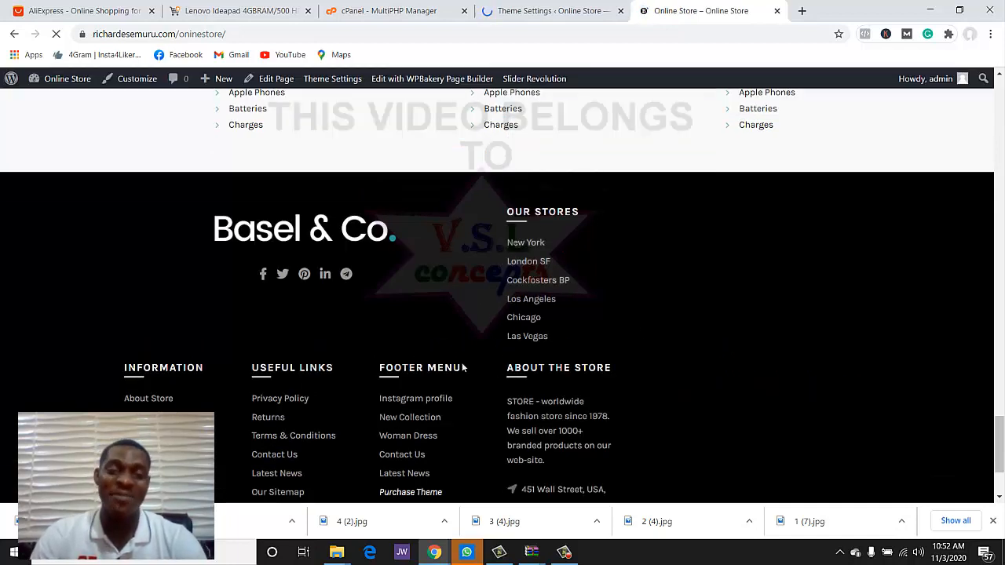
- Restore the second Two rows footer layout and save it
click(566, 10)
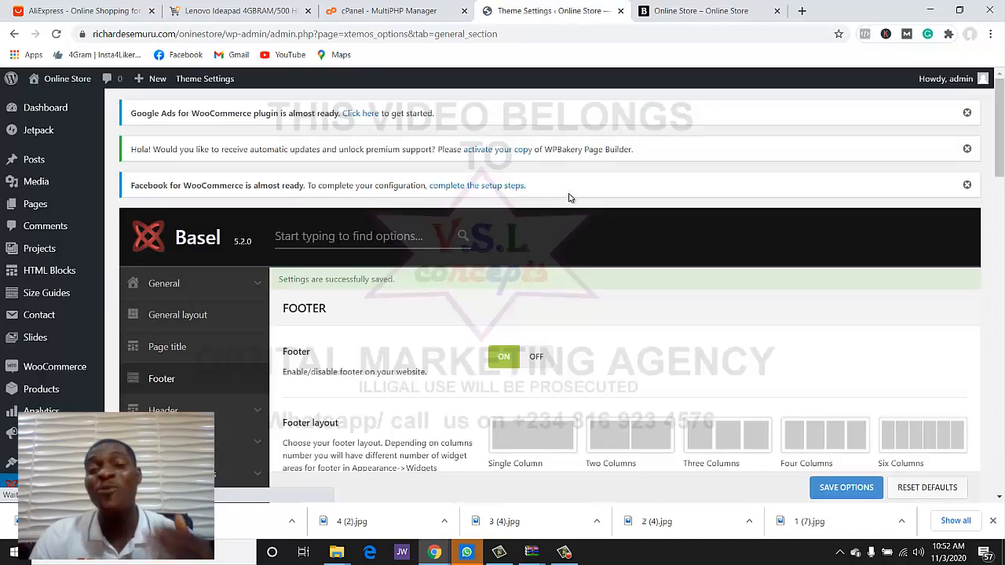
scroll(569, 200, down, 4)
click(644, 297)
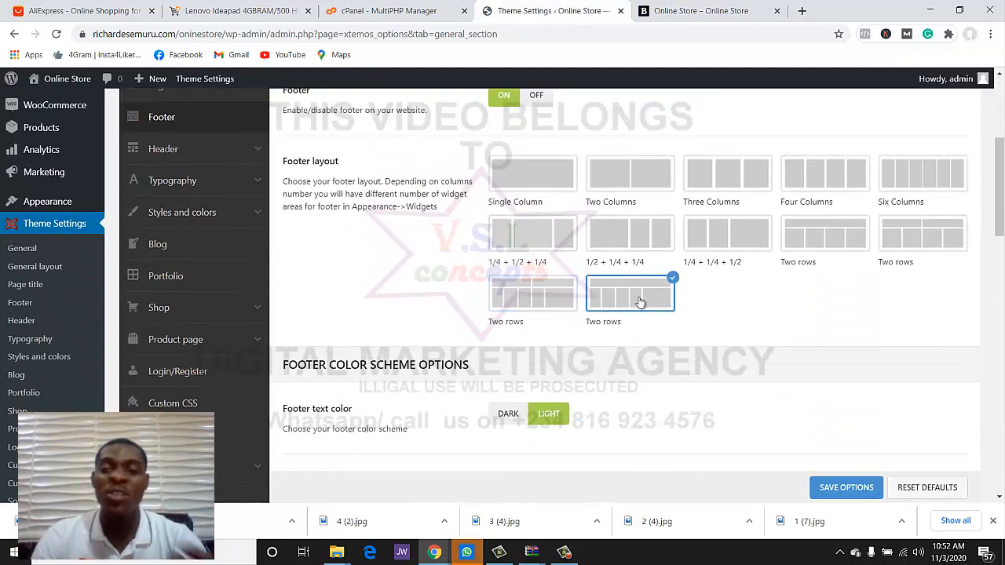
click(851, 483)
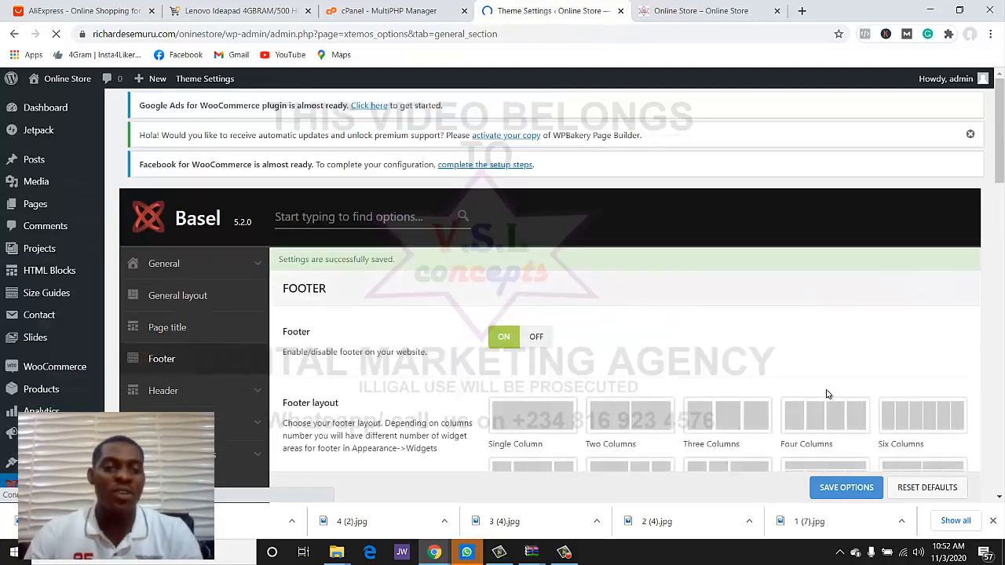
- Review the remaining Footer settings, then bring up the Header settings with the logo options
scroll(420, 379, down, 5)
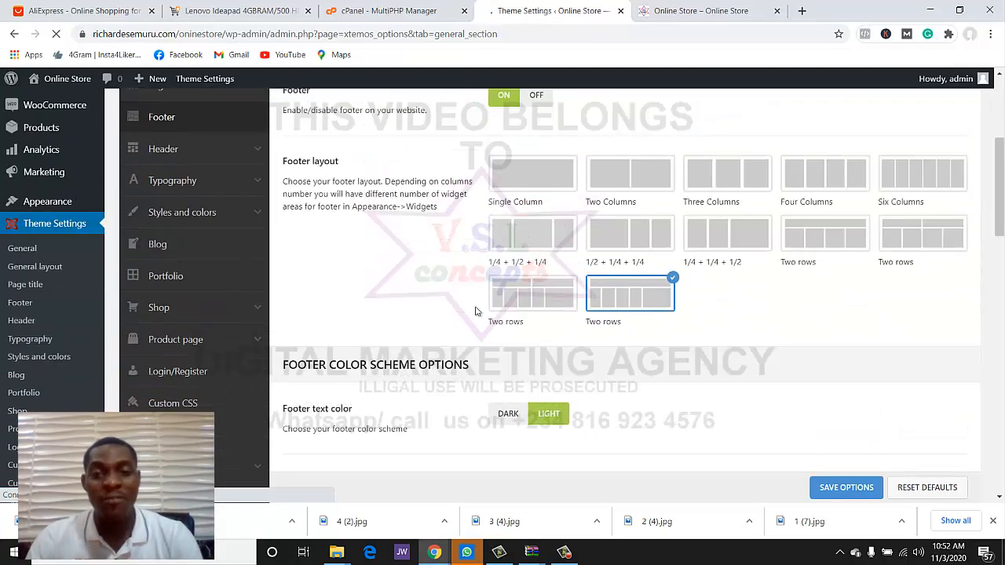
scroll(476, 311, down, 5)
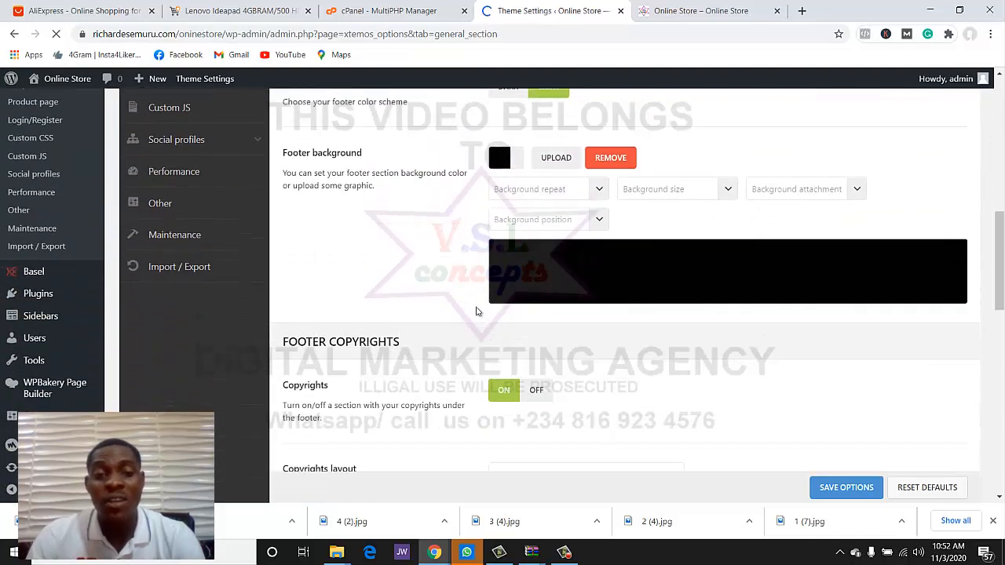
scroll(476, 312, down, 2)
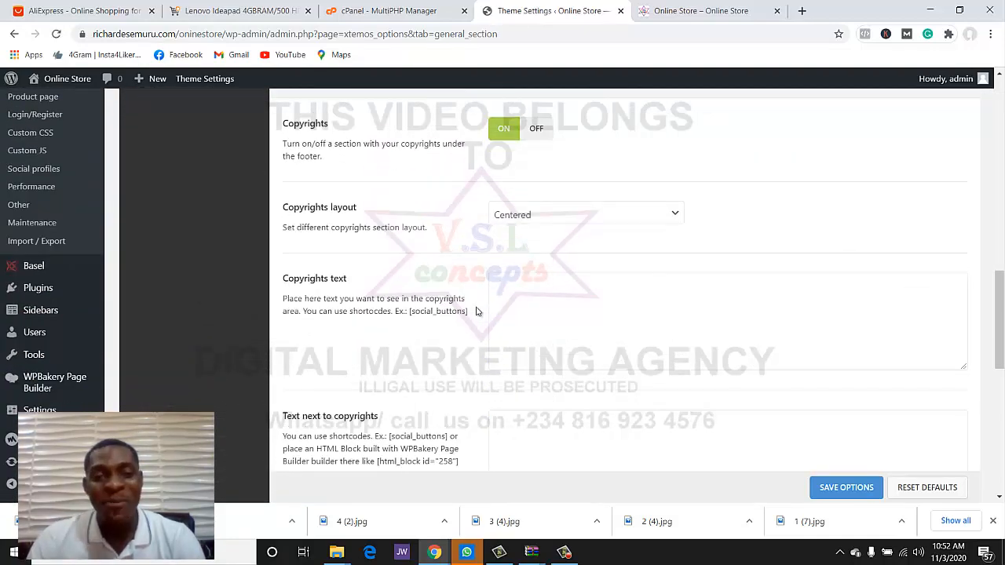
scroll(476, 312, up, 1)
scroll(474, 312, down, 2)
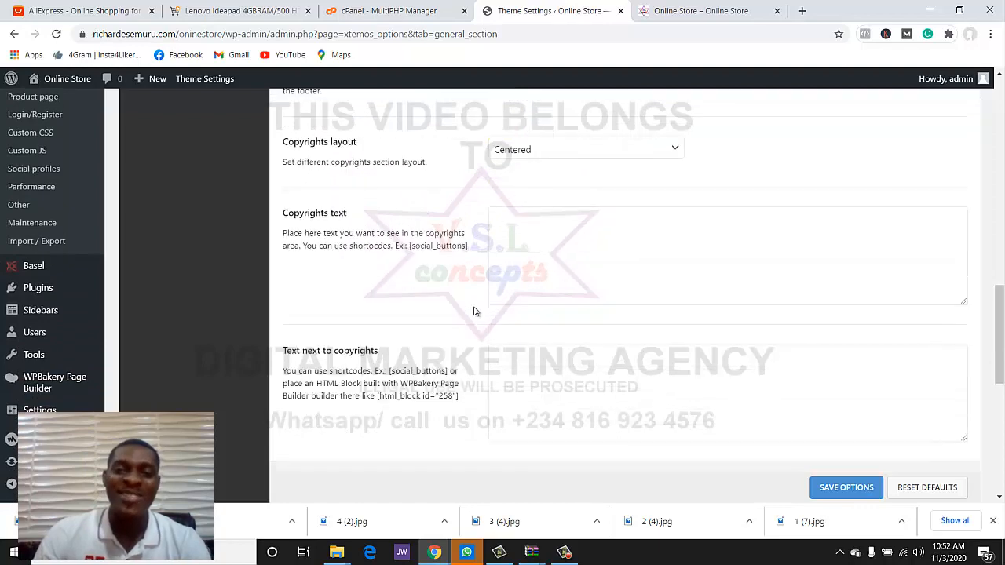
scroll(471, 278, down, 1)
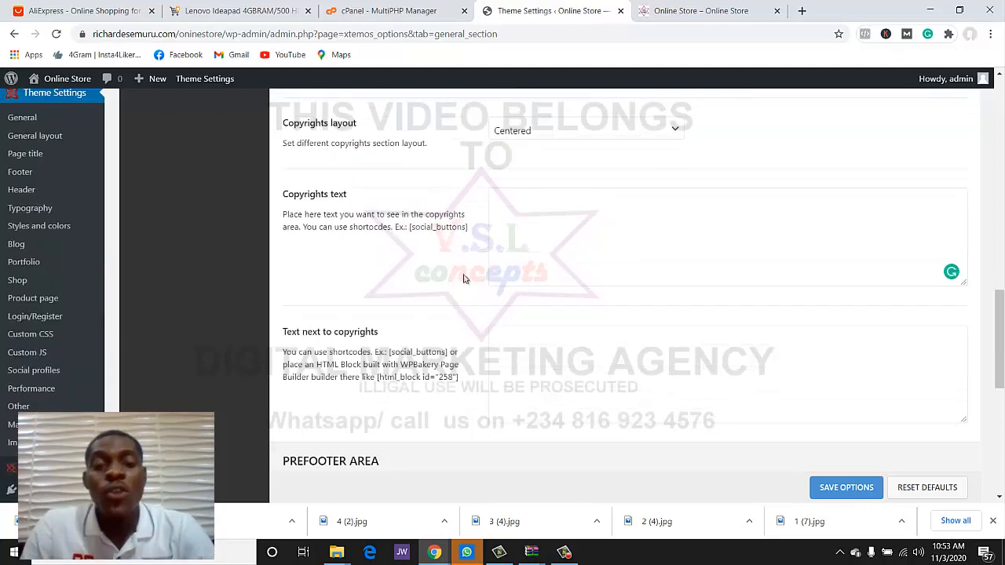
scroll(463, 279, down, 6)
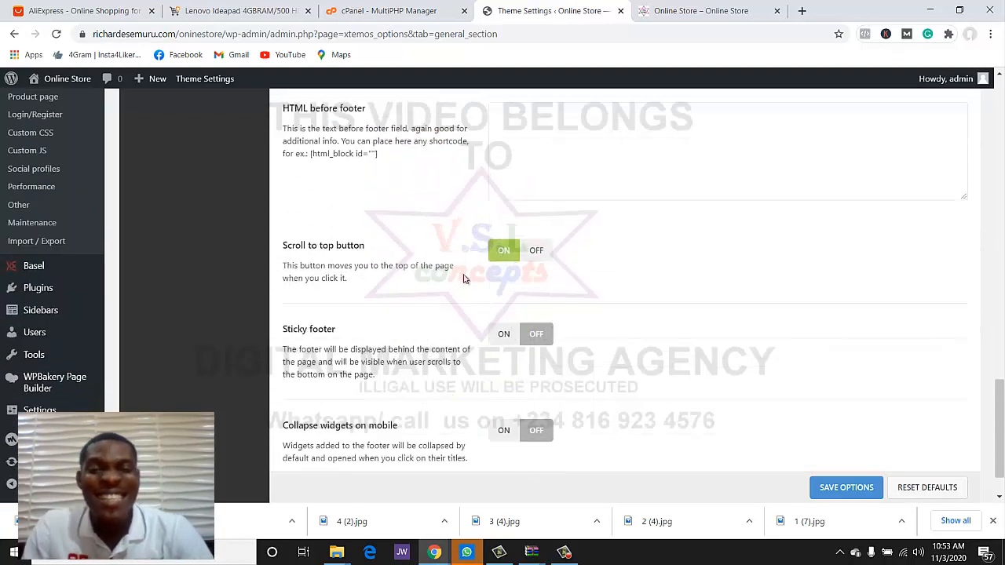
scroll(463, 279, down, 1)
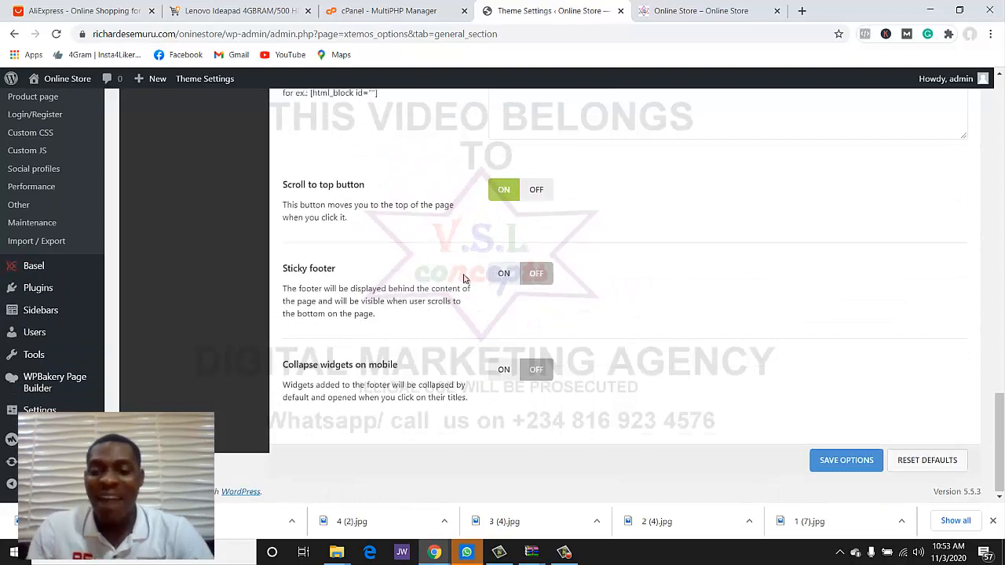
scroll(463, 279, up, 15)
scroll(463, 278, up, 3)
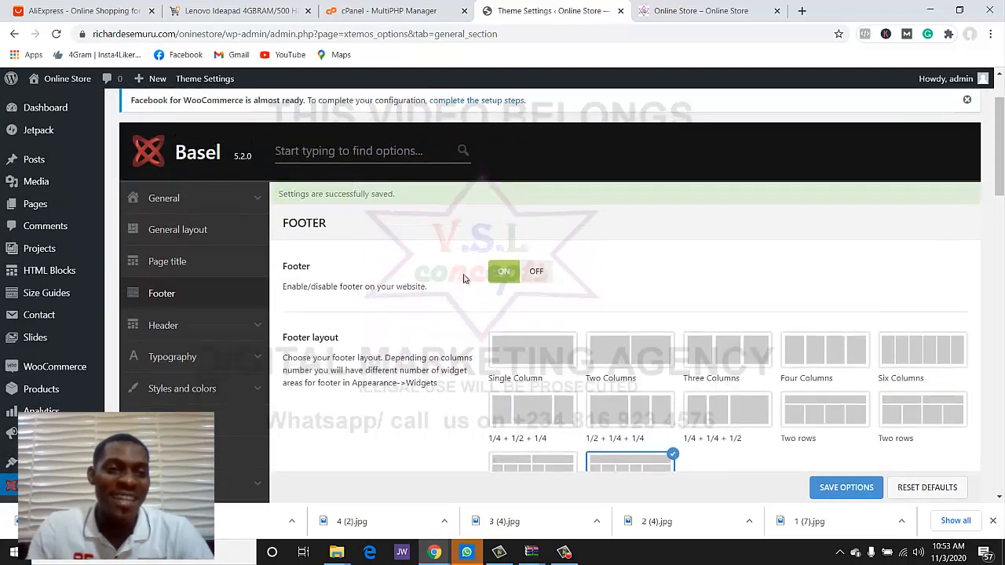
scroll(463, 278, down, 2)
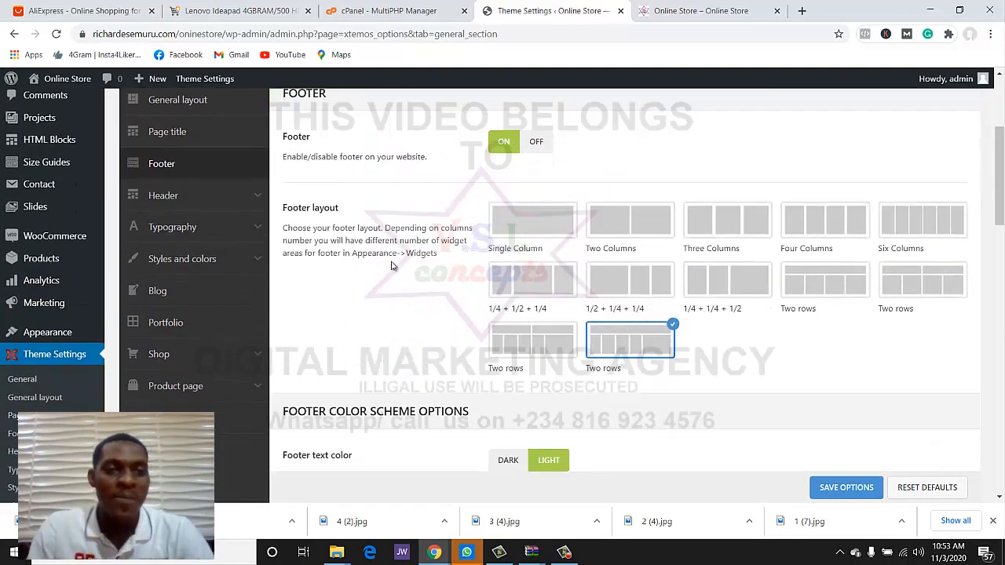
click(208, 201)
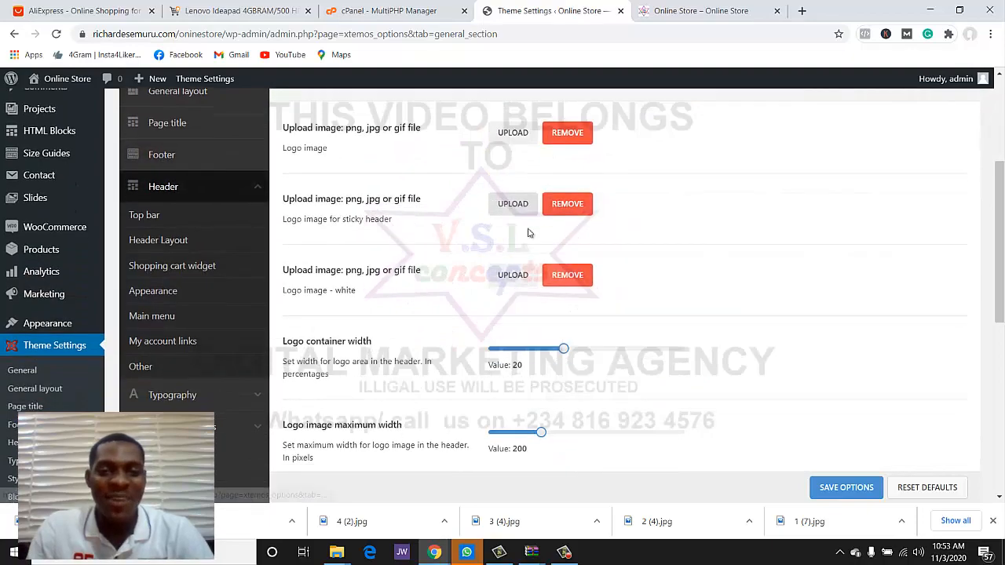
scroll(528, 233, down, 15)
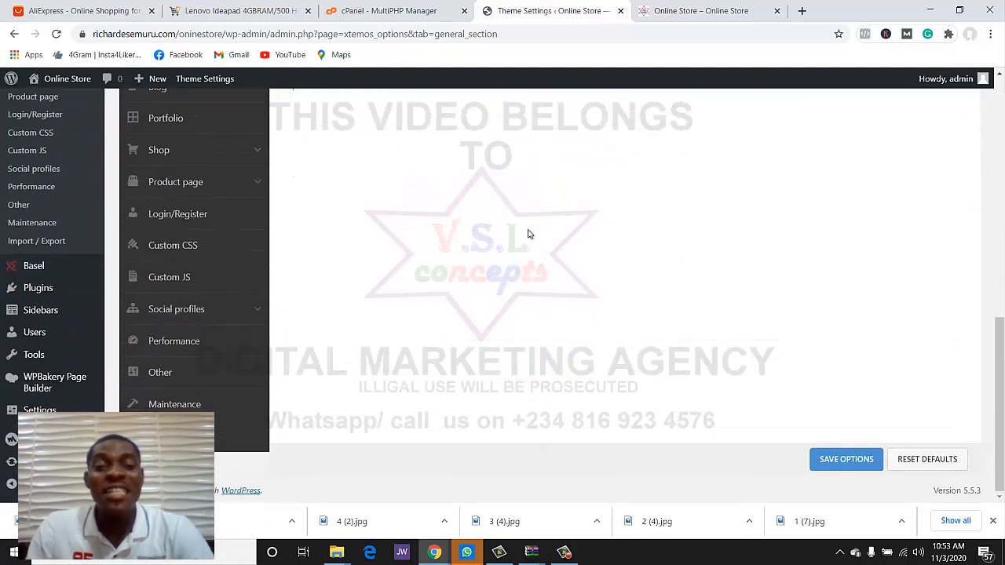
scroll(527, 233, up, 15)
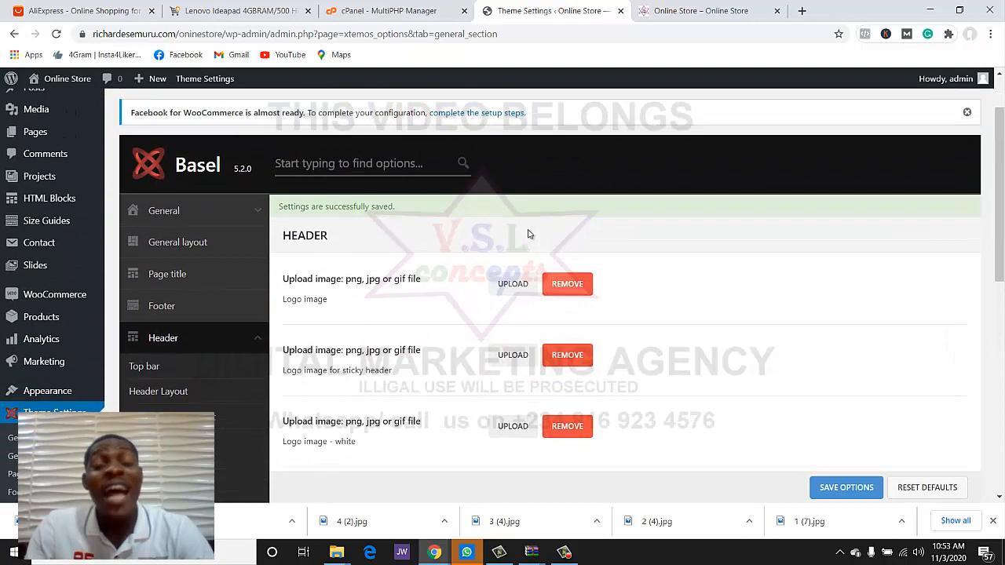
- Open the Header Top bar settings, showing heights 42 for desktop and 38 for mobile
scroll(518, 238, down, 3)
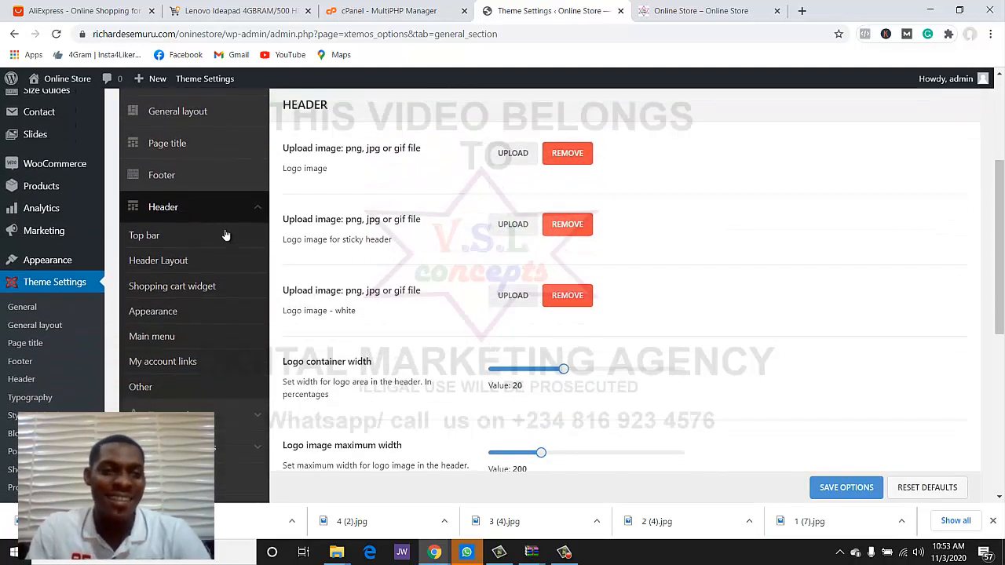
click(149, 235)
scroll(612, 275, down, 5)
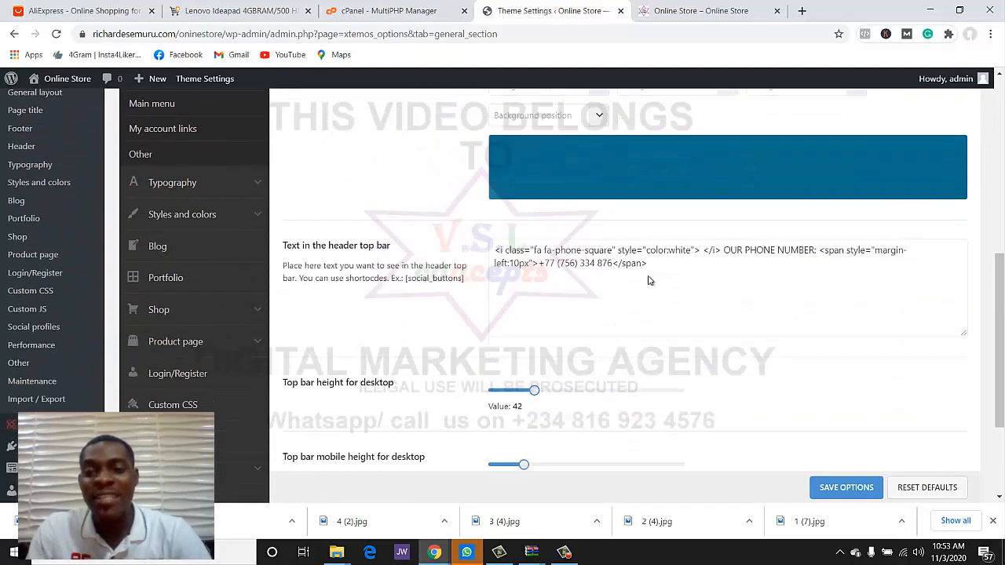
scroll(628, 277, up, 4)
- Compare the storefront's top bar phone-number text with the Top bar settings
click(707, 11)
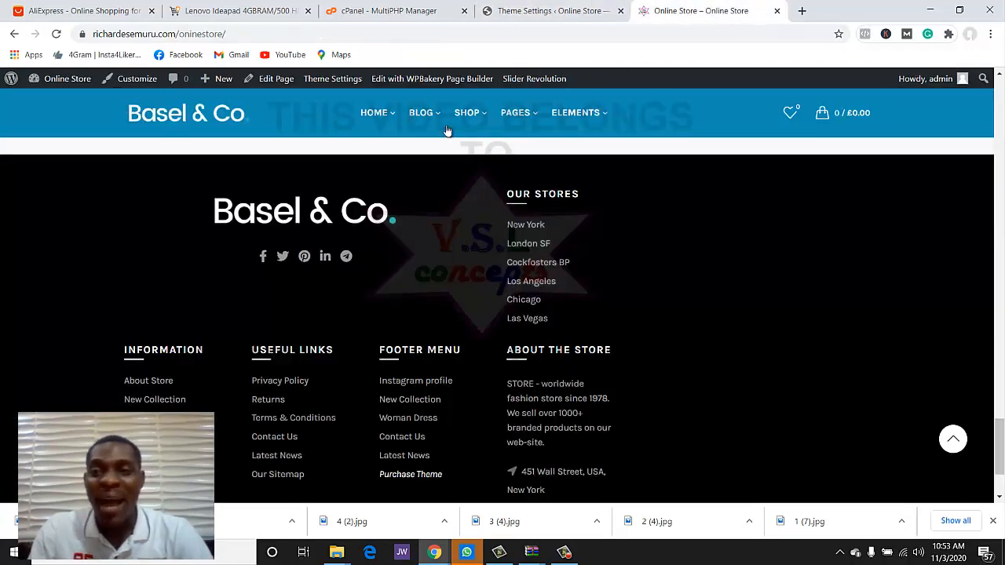
scroll(625, 242, up, 20)
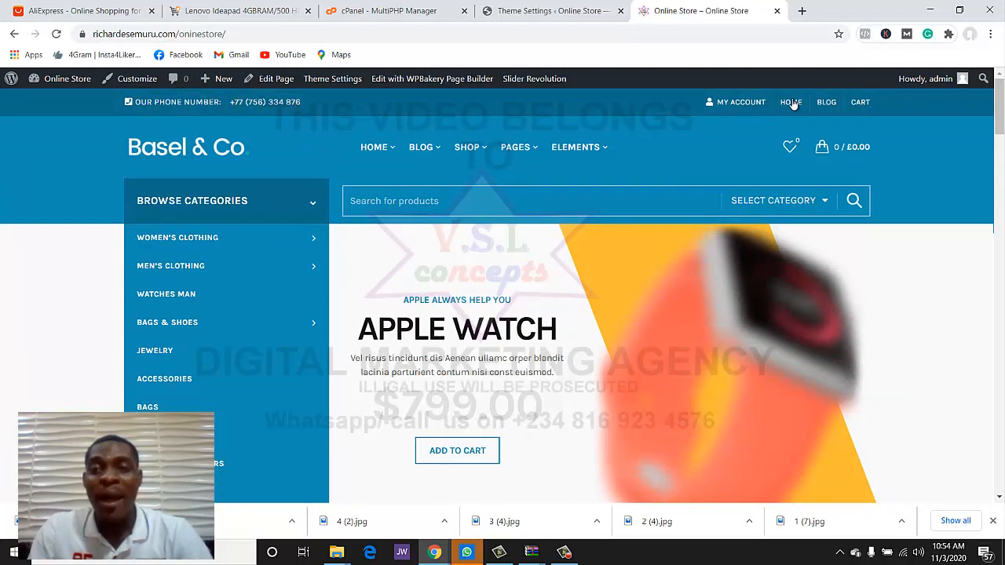
click(538, 12)
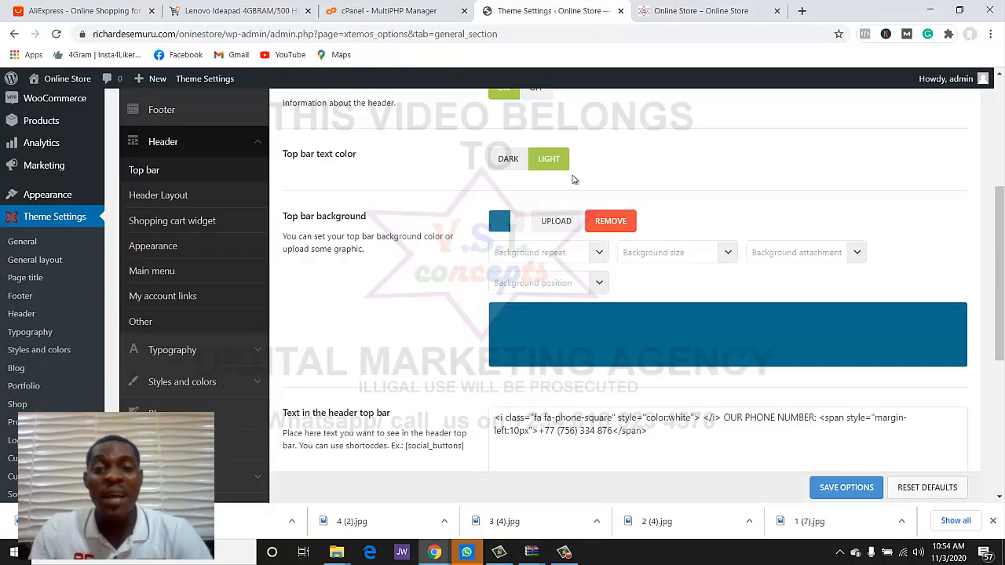
scroll(594, 228, down, 2)
scroll(595, 229, up, 1)
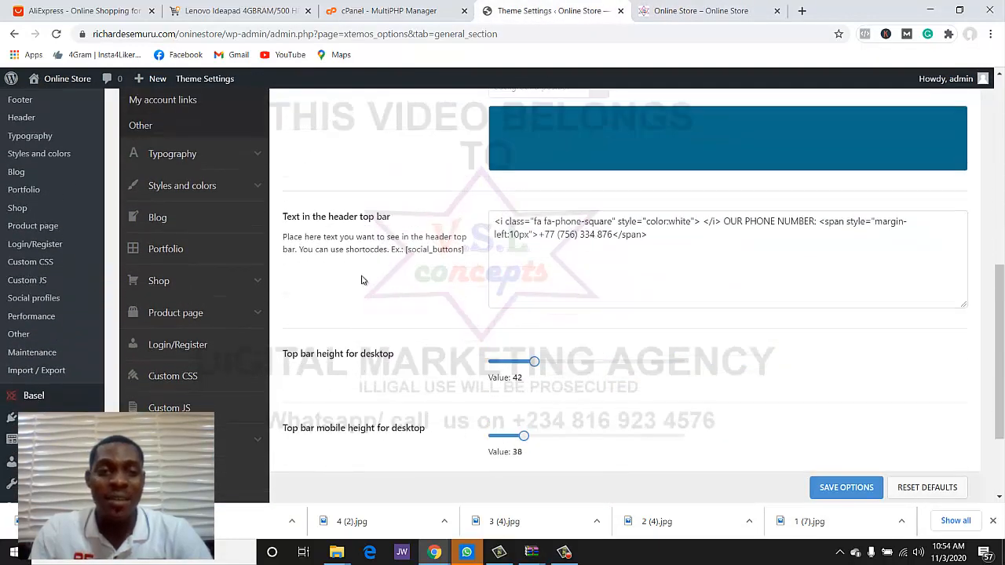
- Replace the old phone number inside the span of 'Text in the header top bar' with the store's new number
click(612, 224)
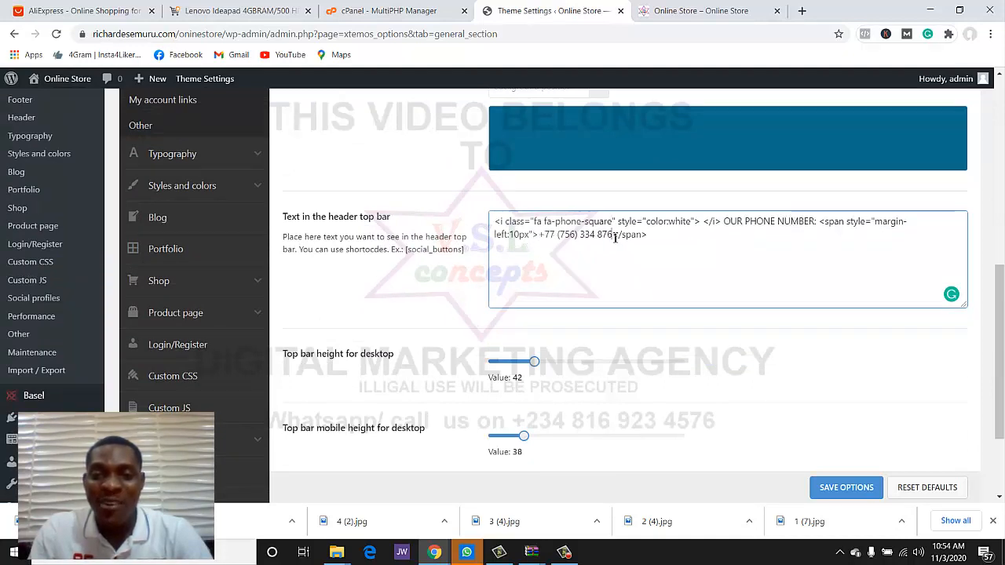
key(BackSpace)
key(BackSpace)
key(BackSpace)
key(BackSpace)
key(BackSpace)
key(BackSpace)
key(BackSpace)
key(BackSpace)
key(BackSpace)
key(BackSpace)
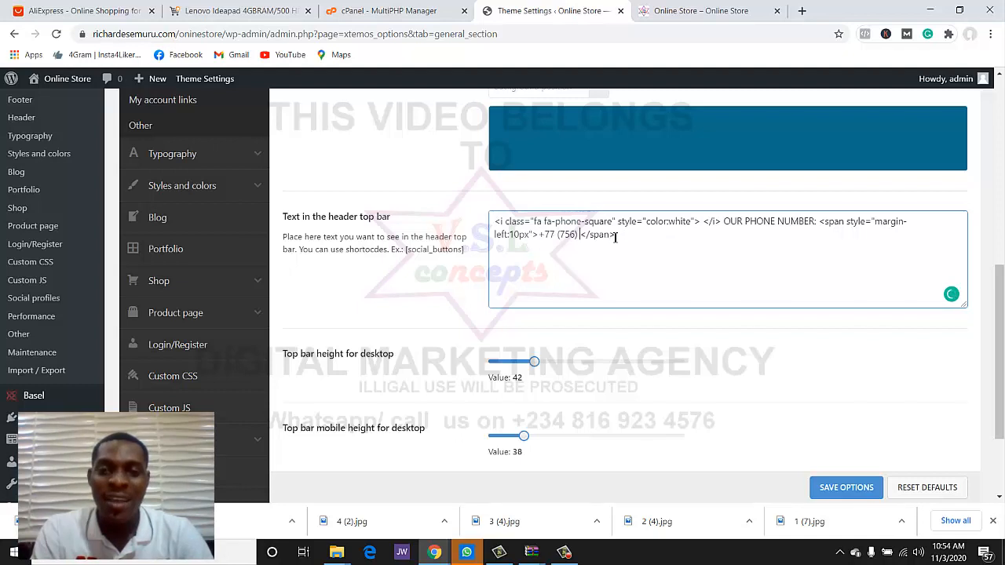
key(BackSpace)
key(BackSpace)
key(BackSpace)
key(BackSpace)
key(BackSpace)
key(BackSpace)
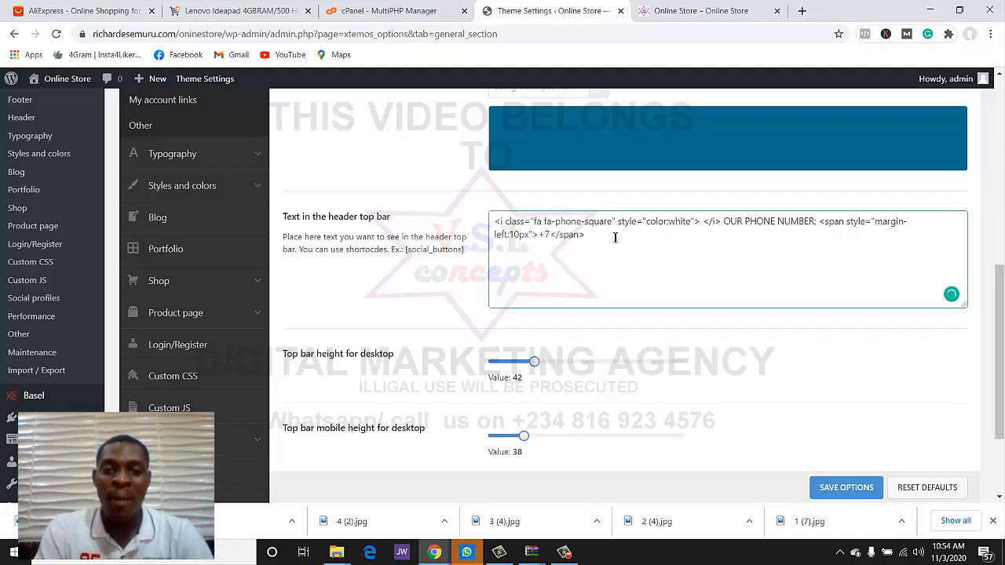
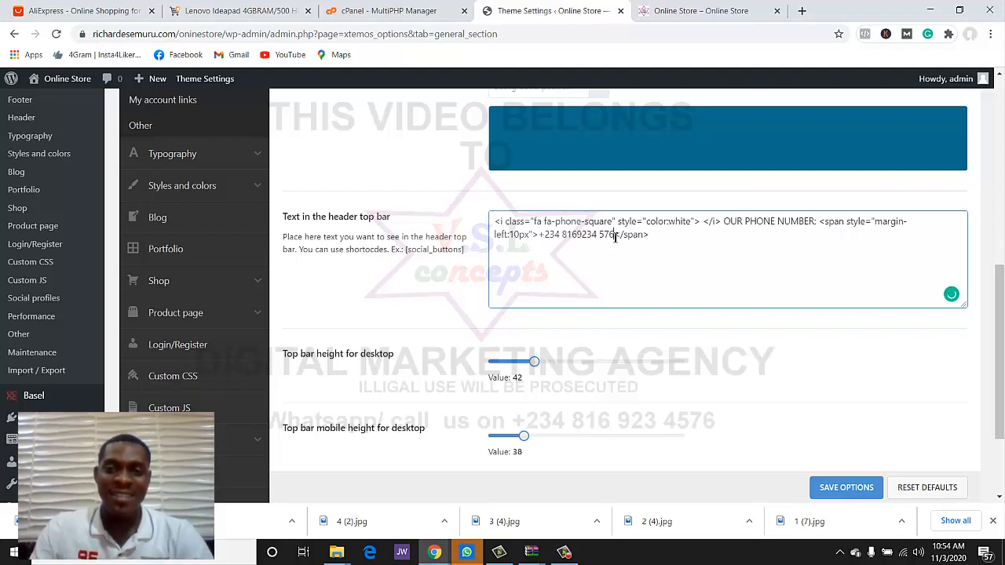
scroll(619, 244, up, 2)
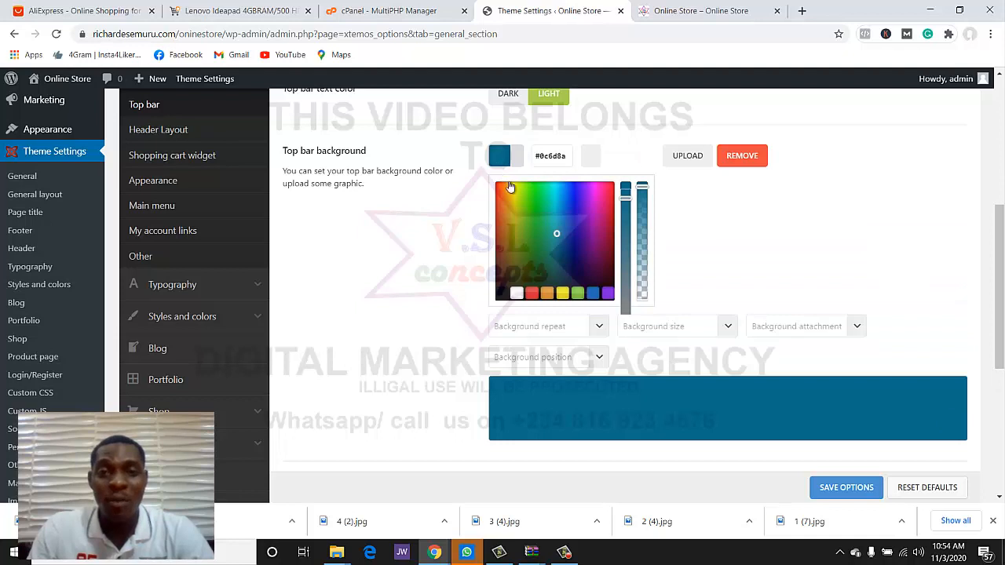
- Set the Top bar background to orange, save the options, and check the reloaded storefront
click(498, 194)
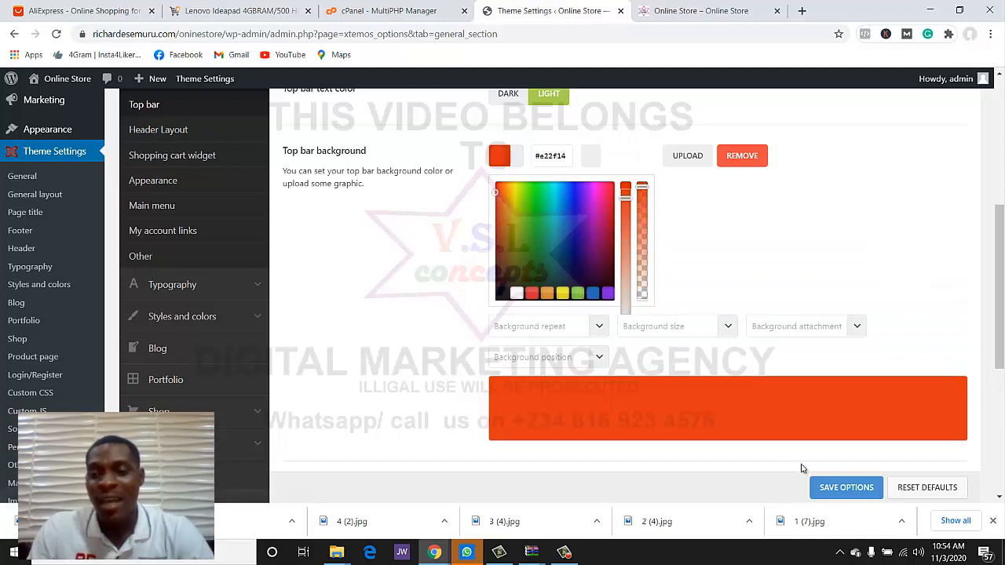
click(824, 486)
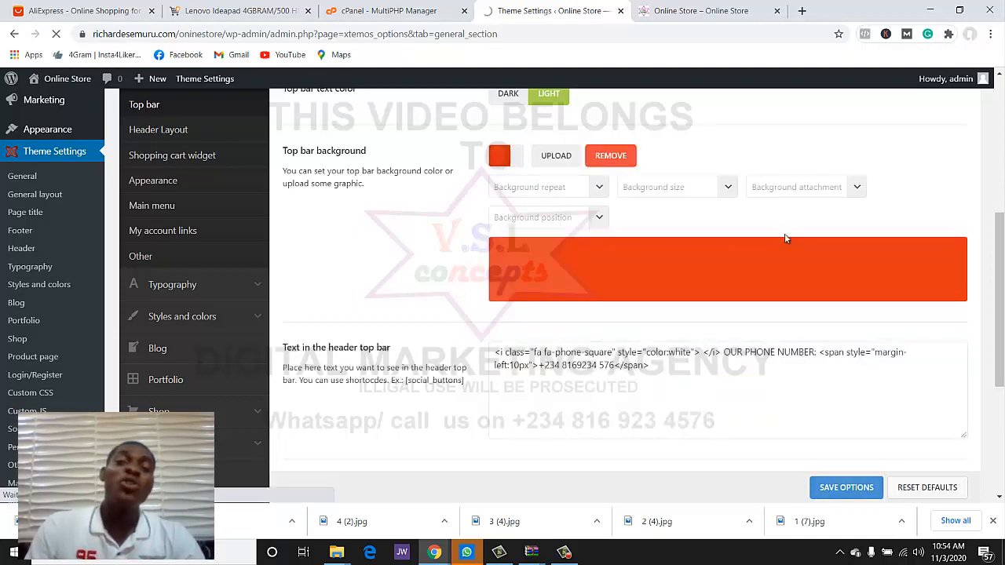
click(699, 10)
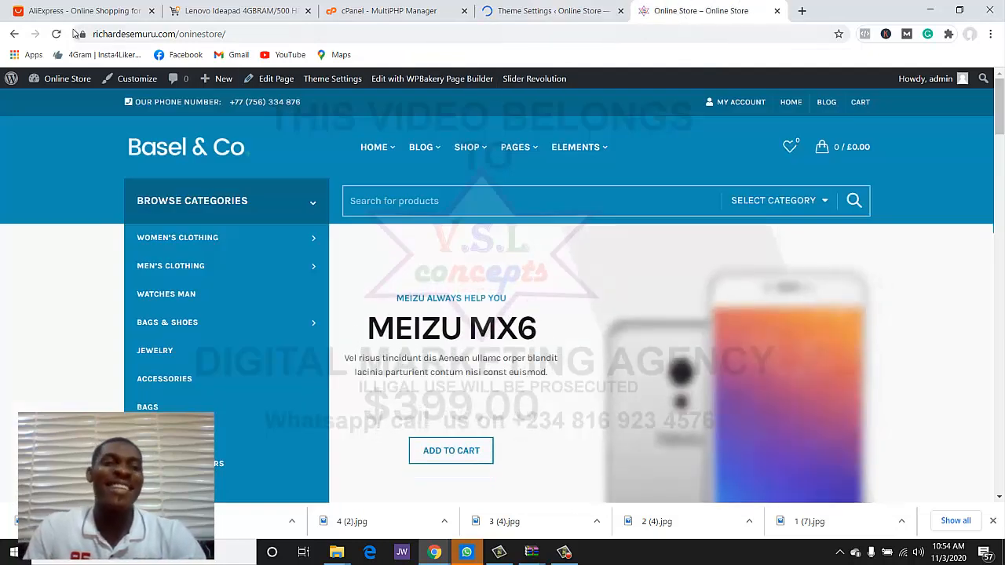
key(F5)
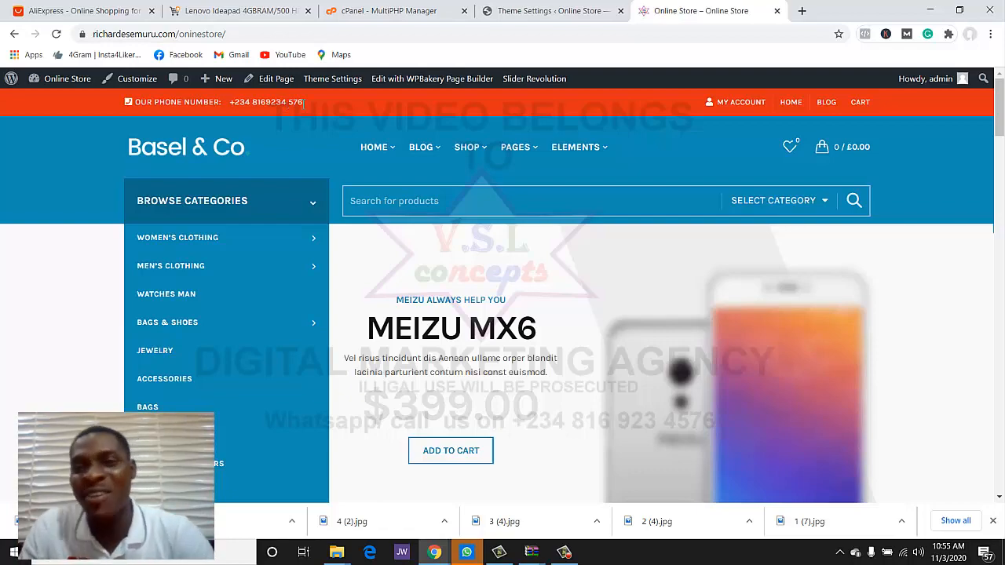
click(494, 9)
- Scroll through the Top bar options and glance at the storefront's orange top bar
scroll(491, 199, down, 3)
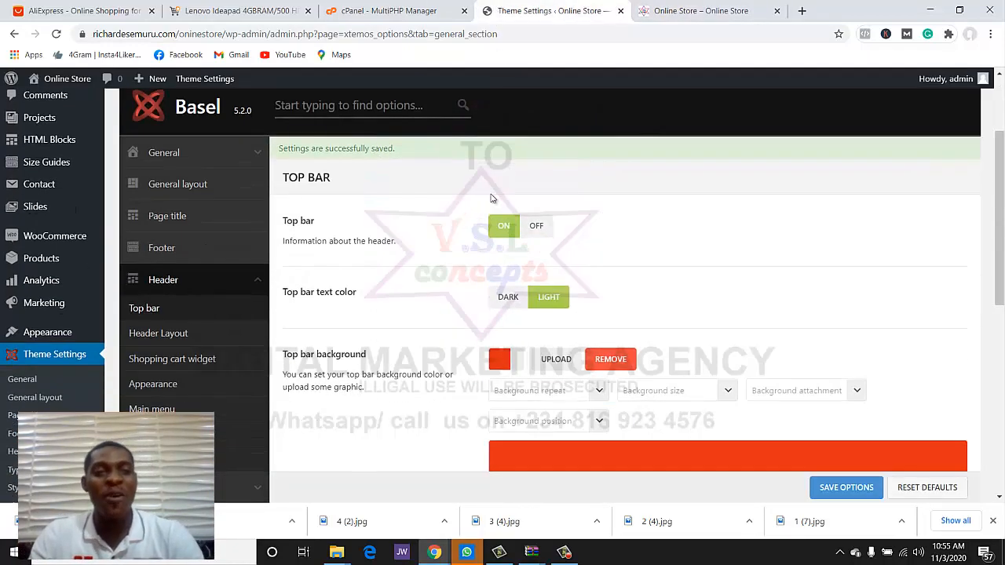
scroll(491, 200, up, 1)
scroll(491, 200, down, 1)
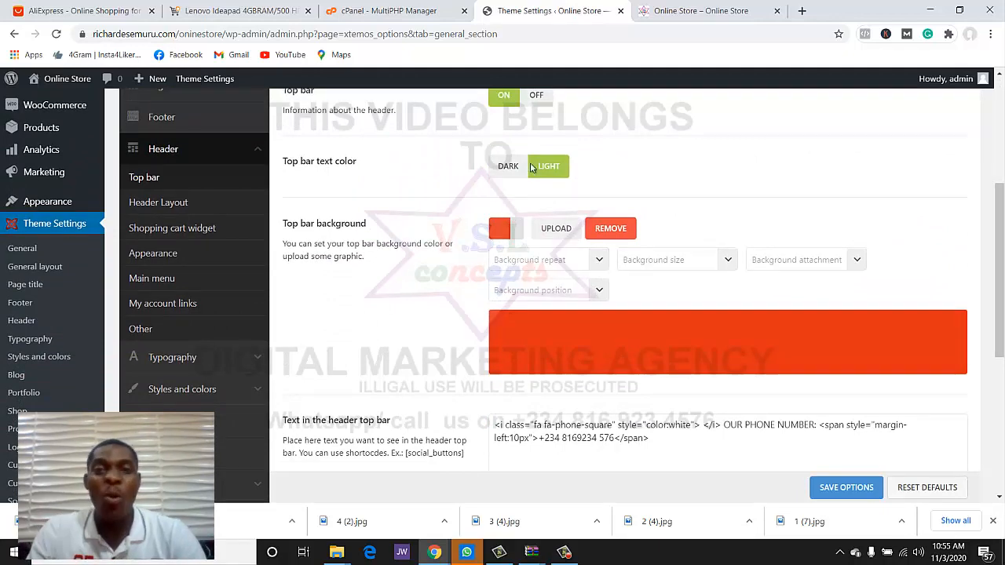
click(705, 9)
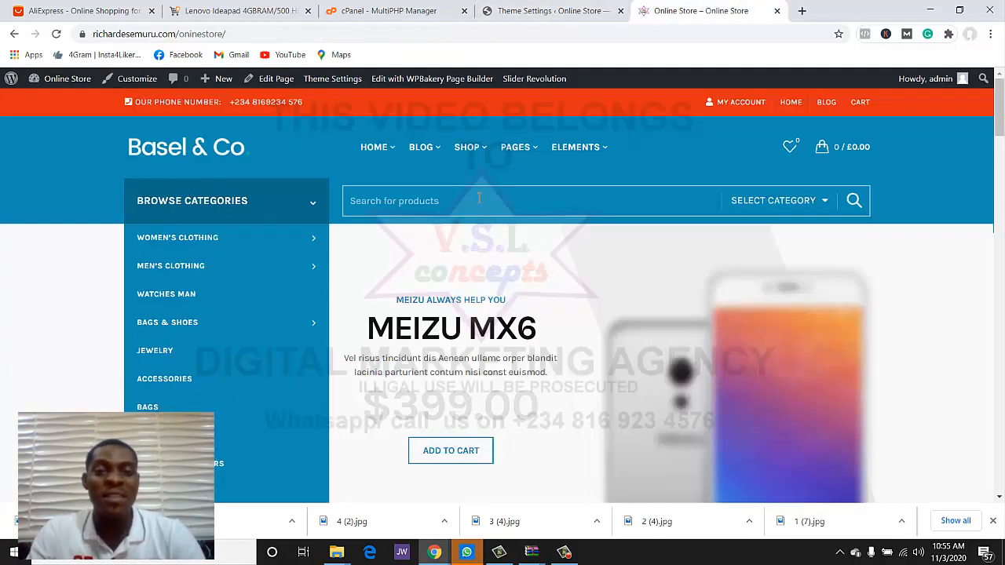
click(549, 10)
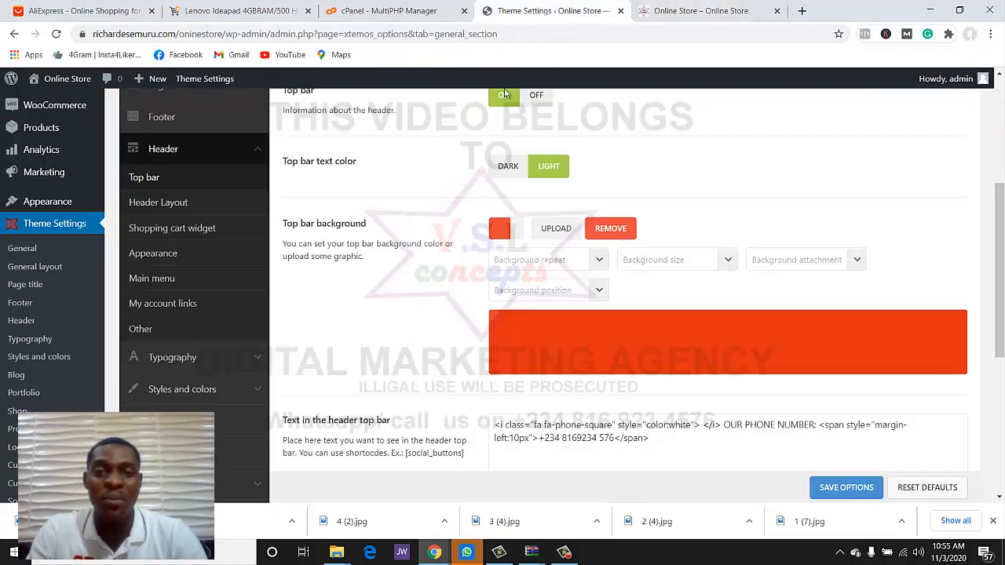
scroll(650, 298, down, 5)
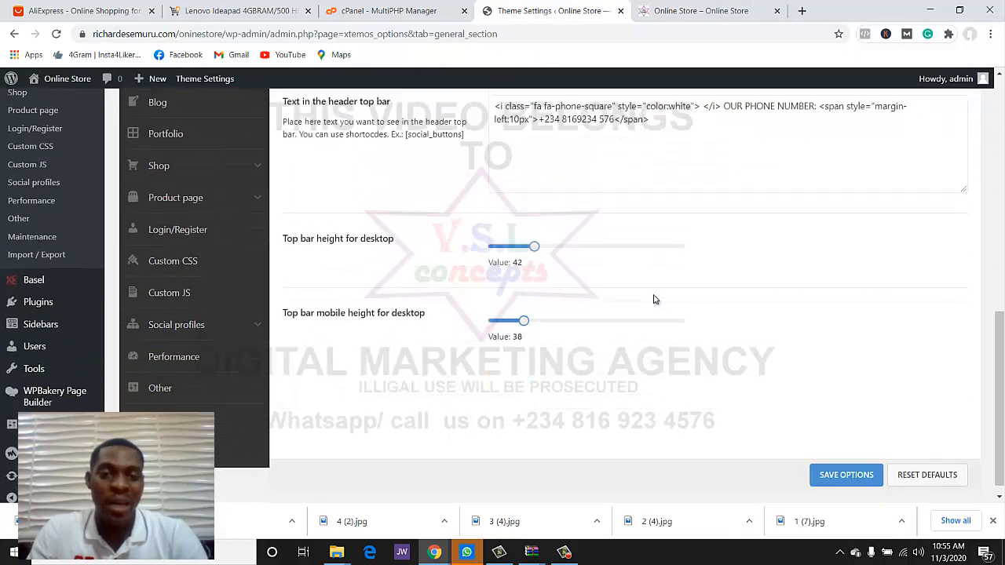
scroll(542, 264, down, 1)
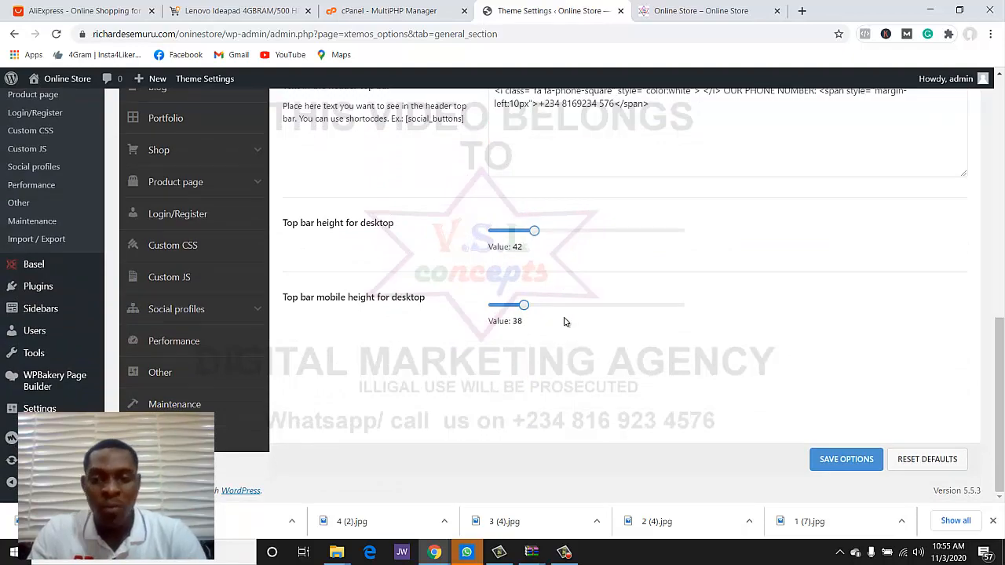
scroll(372, 250, up, 6)
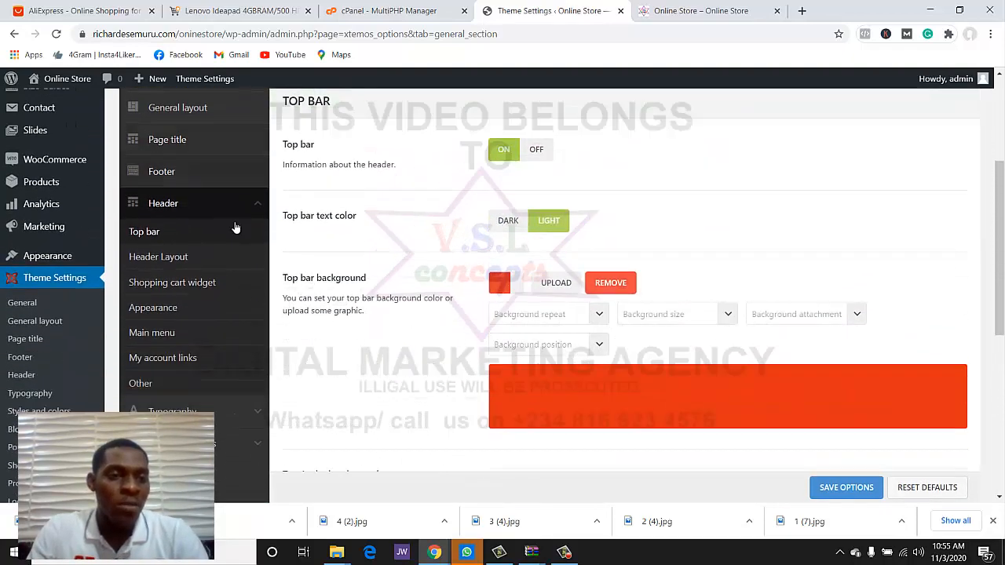
scroll(235, 227, down, 1)
- Review Header Layout (height 95, sticky 75, mobile 60, right column 278) against the storefront header
click(198, 196)
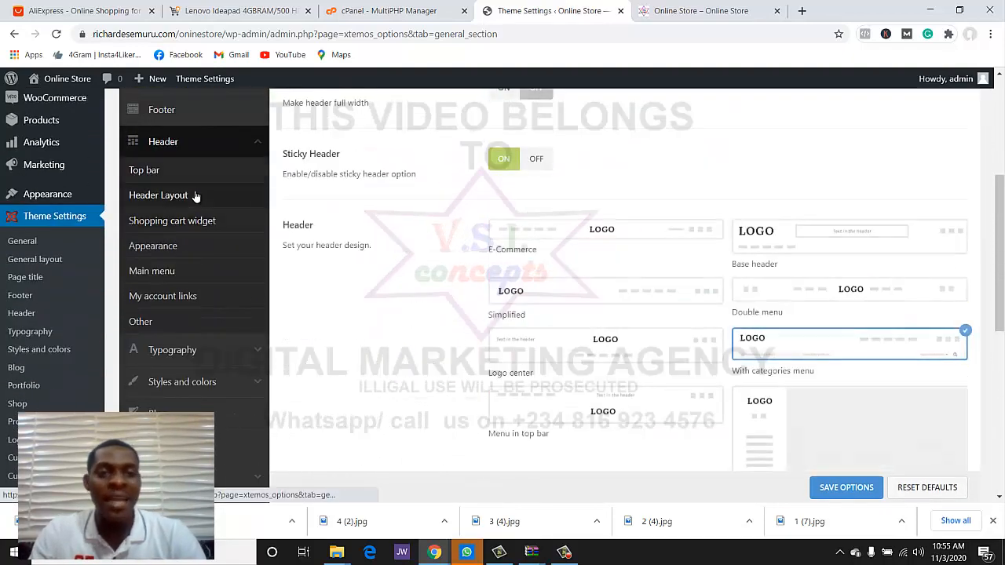
scroll(511, 307, down, 1)
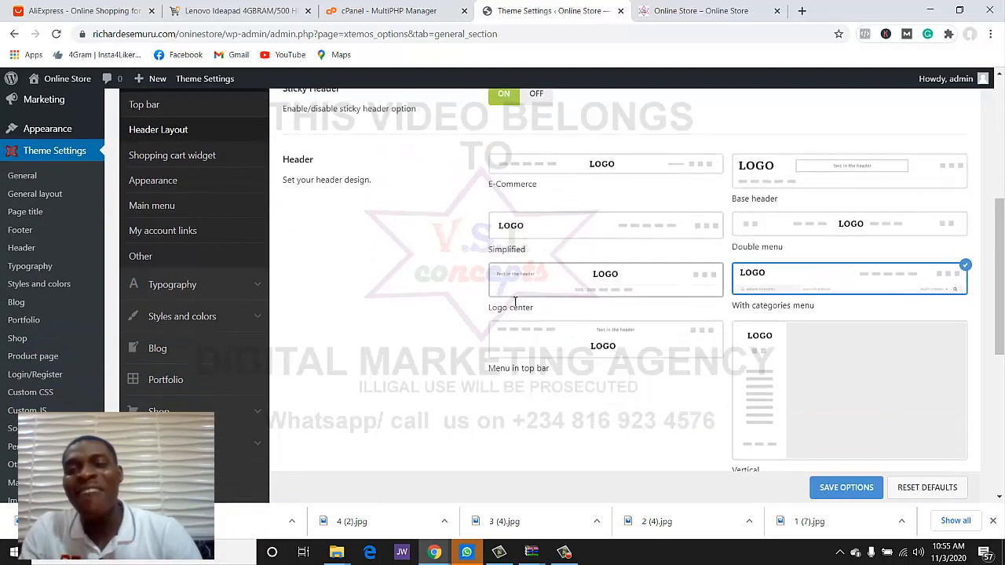
click(701, 10)
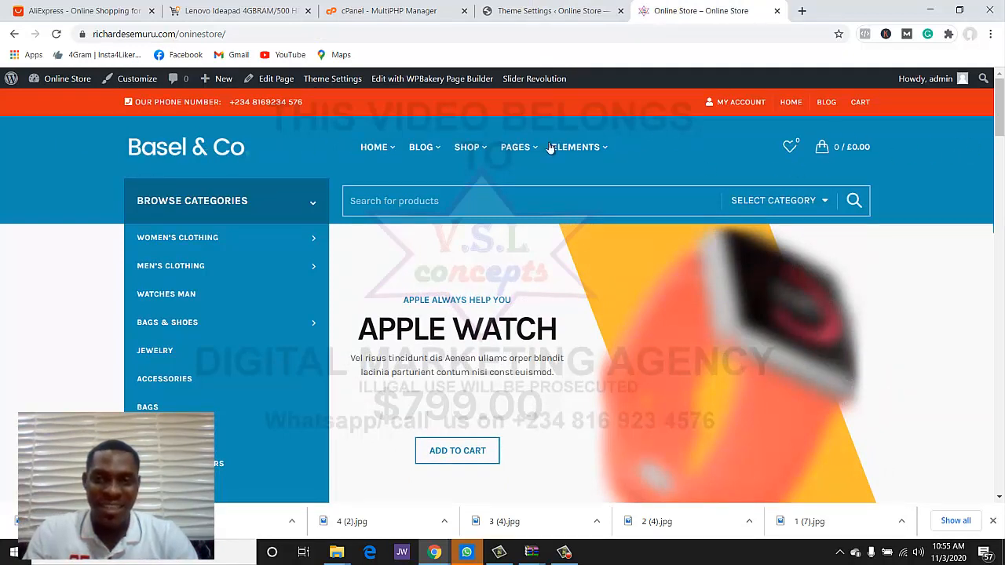
click(552, 10)
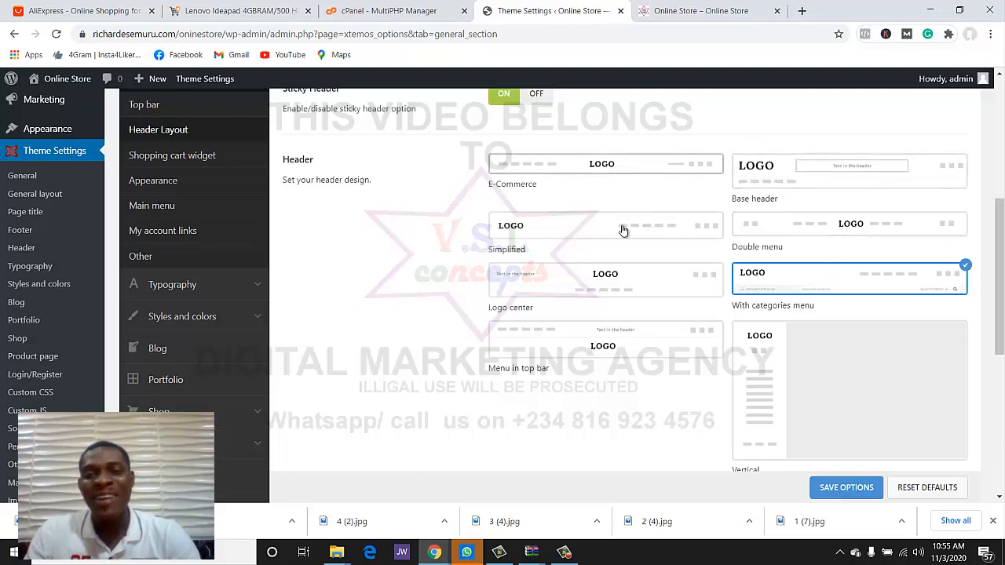
scroll(629, 311, down, 2)
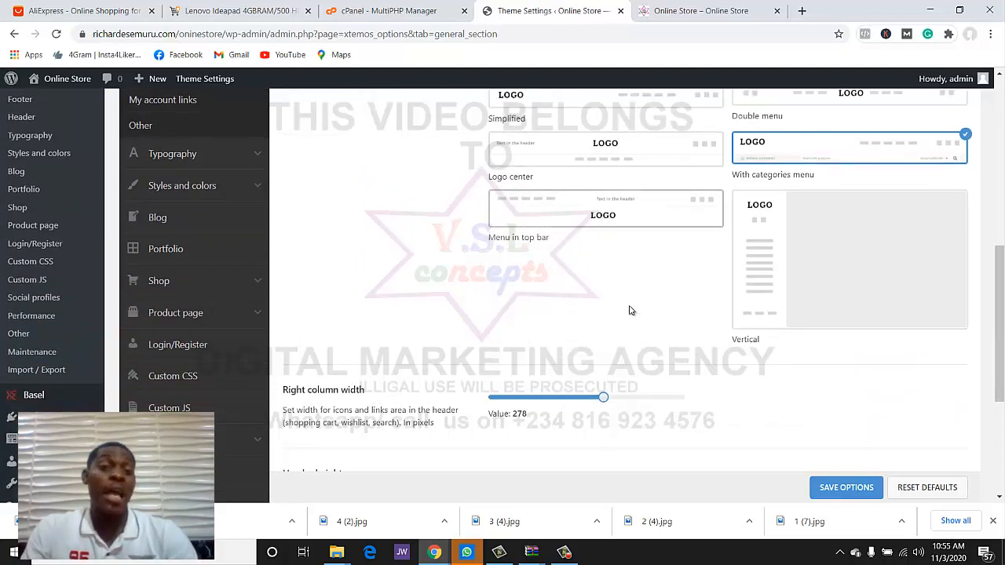
scroll(629, 311, down, 3)
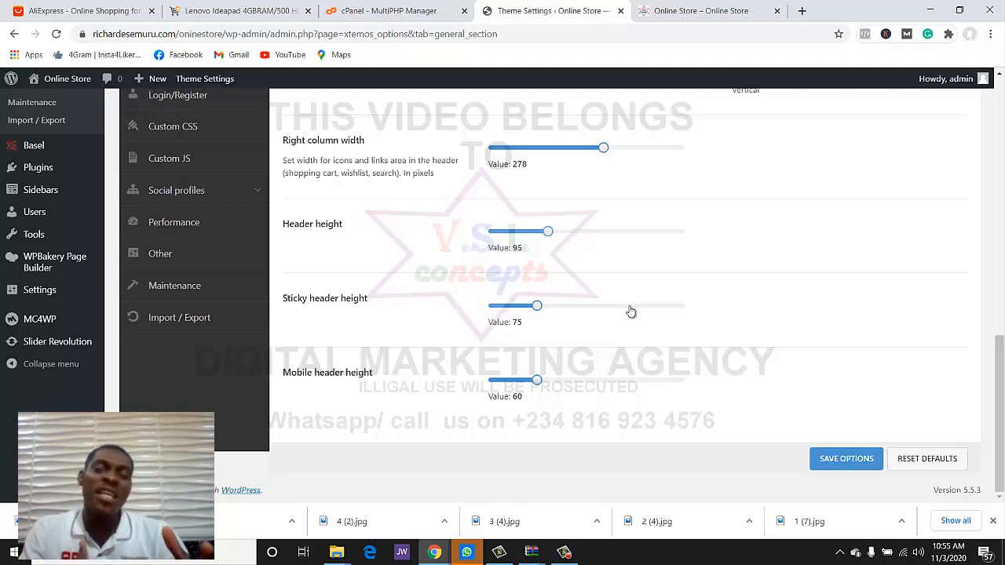
scroll(630, 311, up, 5)
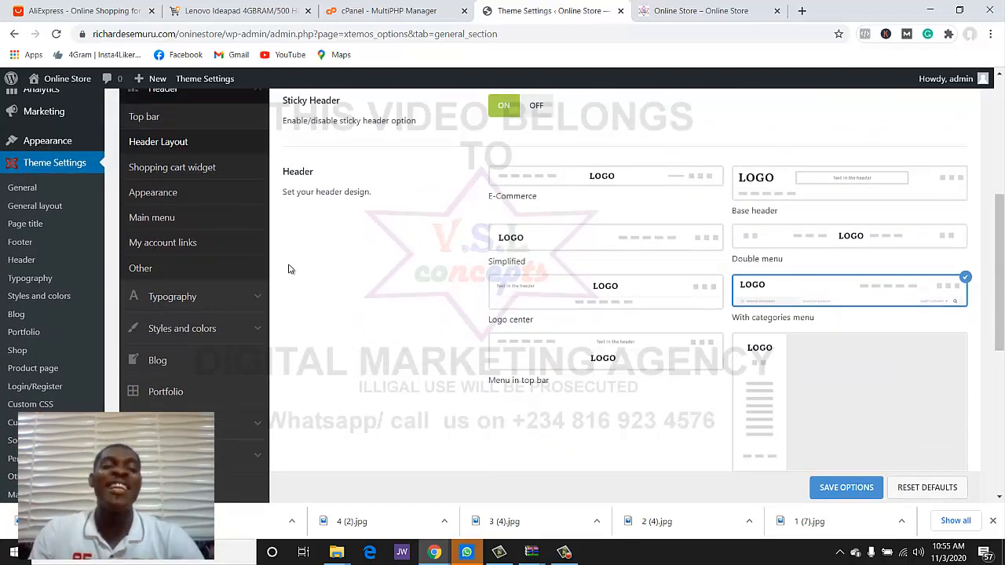
scroll(286, 266, up, 1)
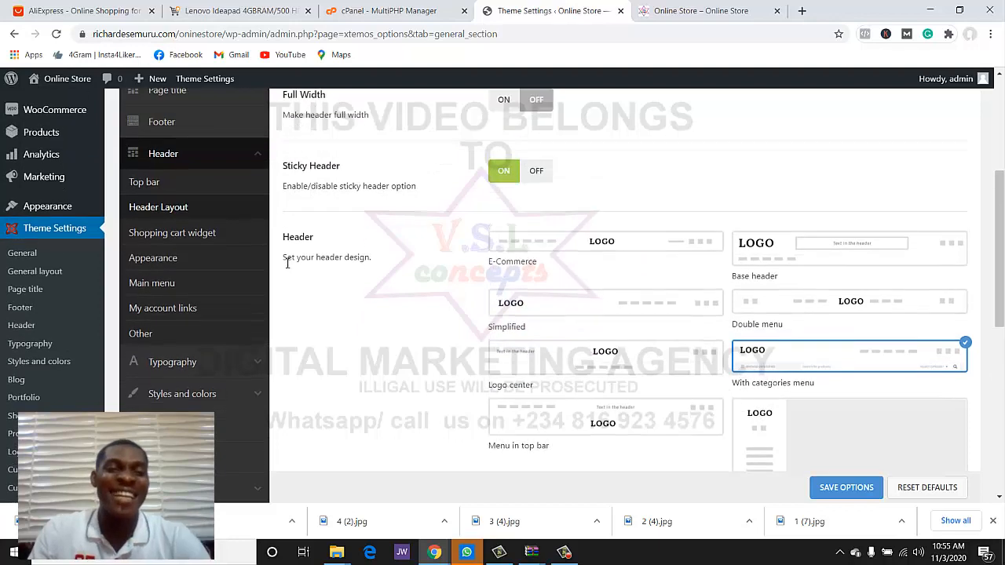
- Review the Shopping cart widget options, leaving the cart design at Design 1
click(215, 232)
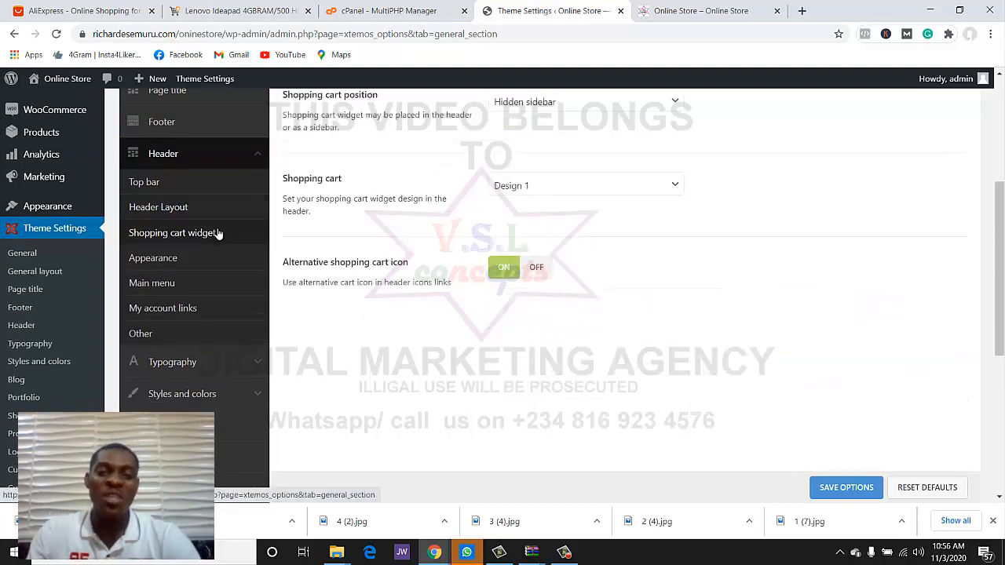
scroll(550, 285, down, 1)
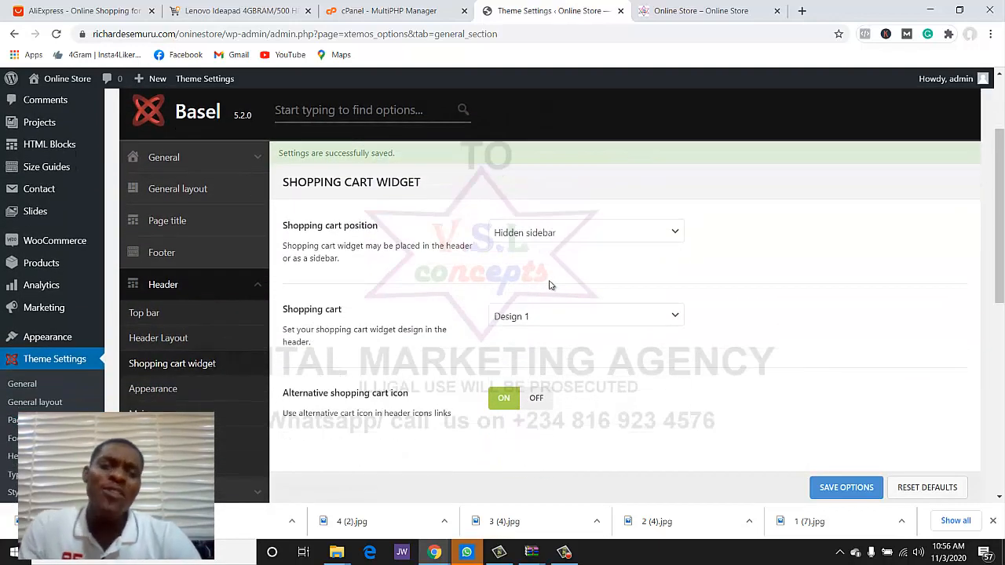
click(540, 317)
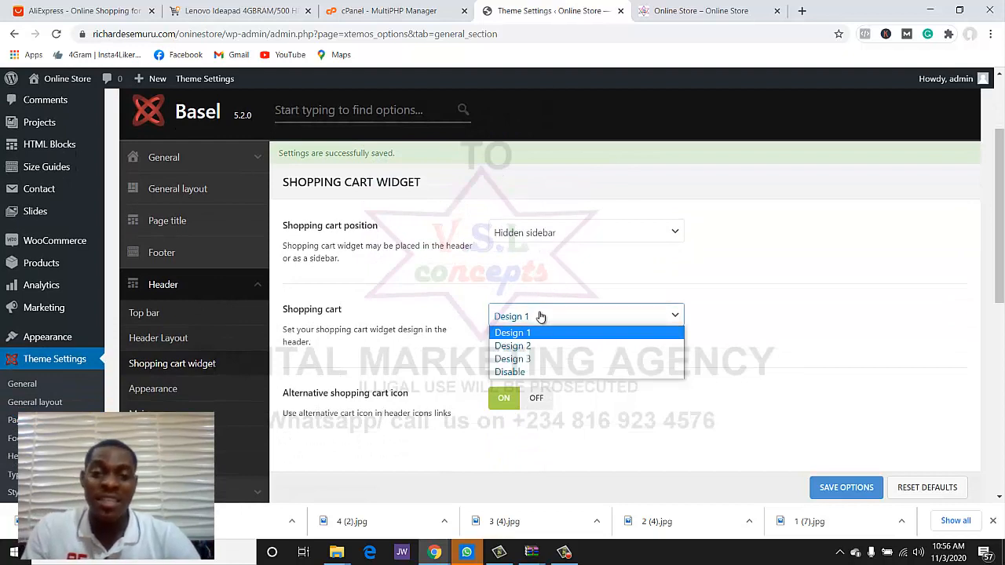
click(631, 285)
- Check the storefront, then return to the Top bar settings
click(710, 10)
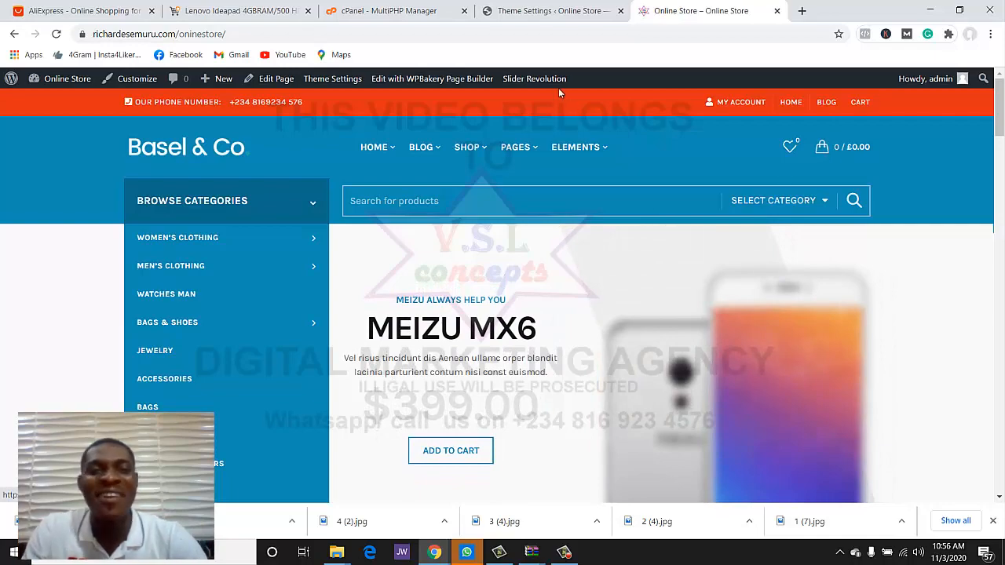
click(576, 6)
scroll(236, 205, down, 2)
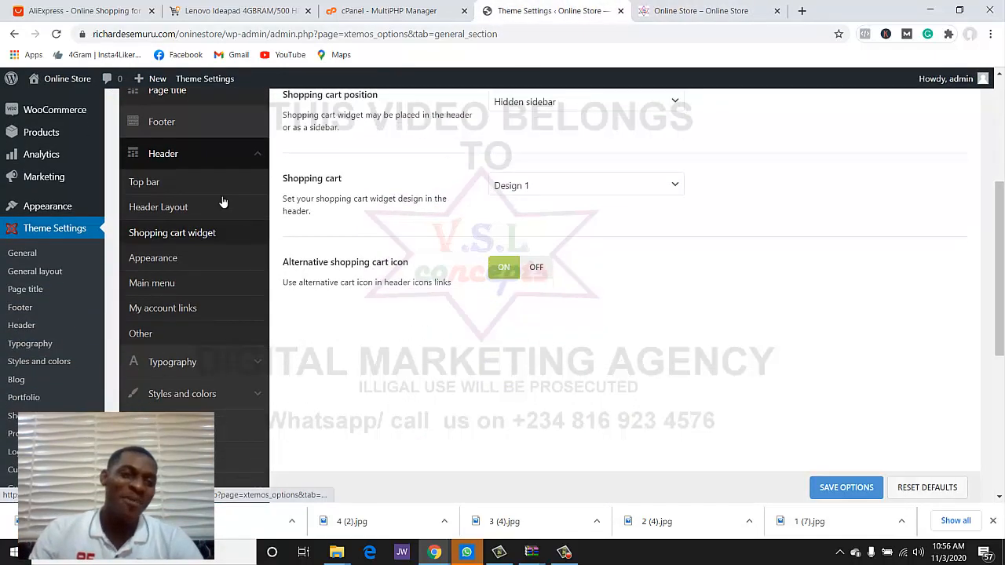
click(189, 186)
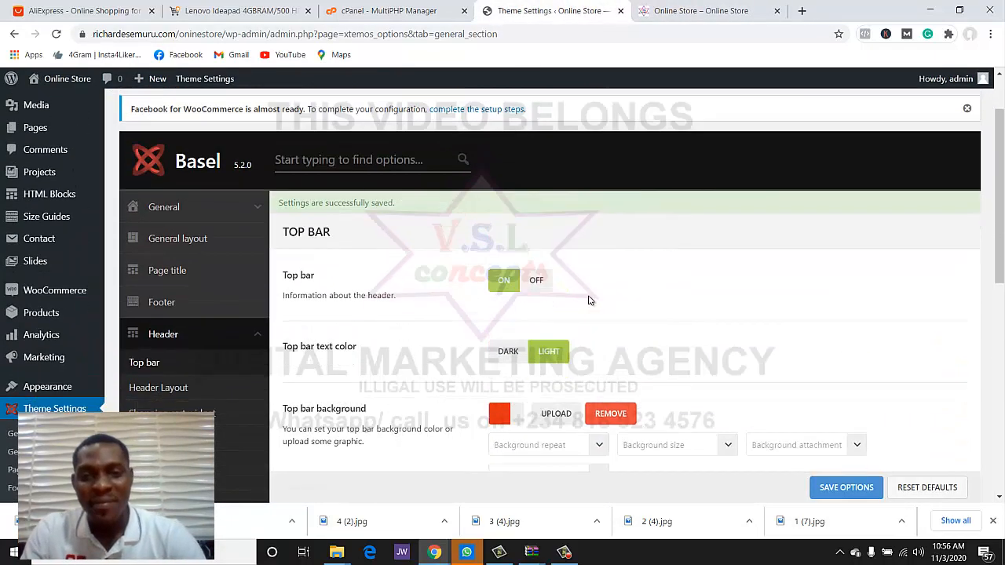
scroll(590, 298, down, 3)
scroll(235, 243, up, 1)
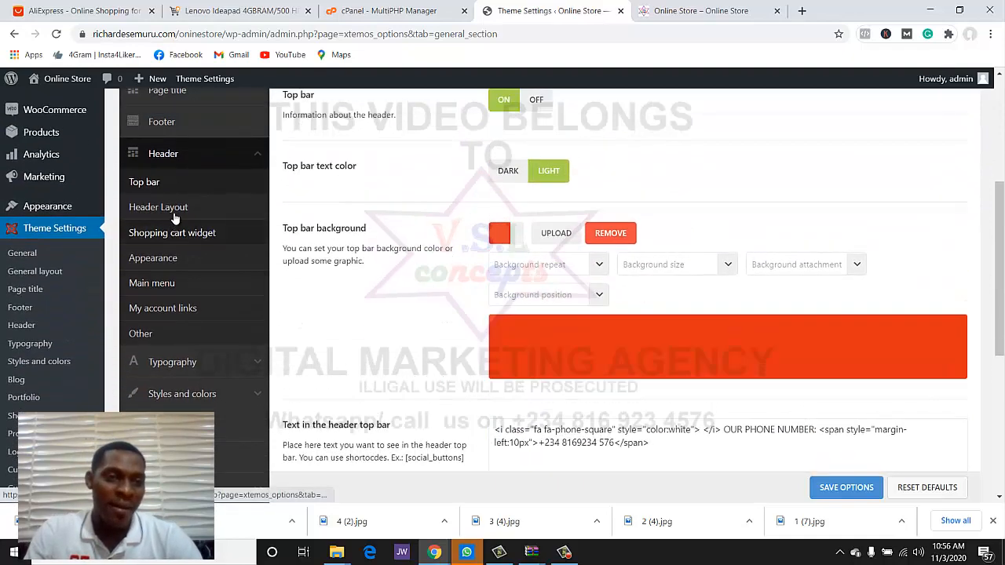
- Open the Header Appearance options and compare them with the storefront homepage
click(183, 260)
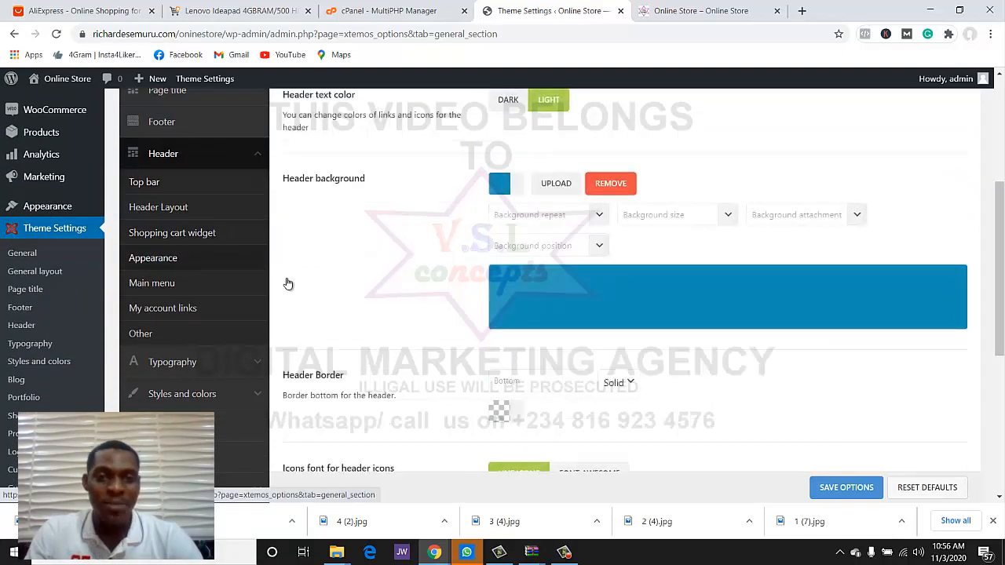
scroll(423, 282, up, 3)
scroll(424, 282, down, 3)
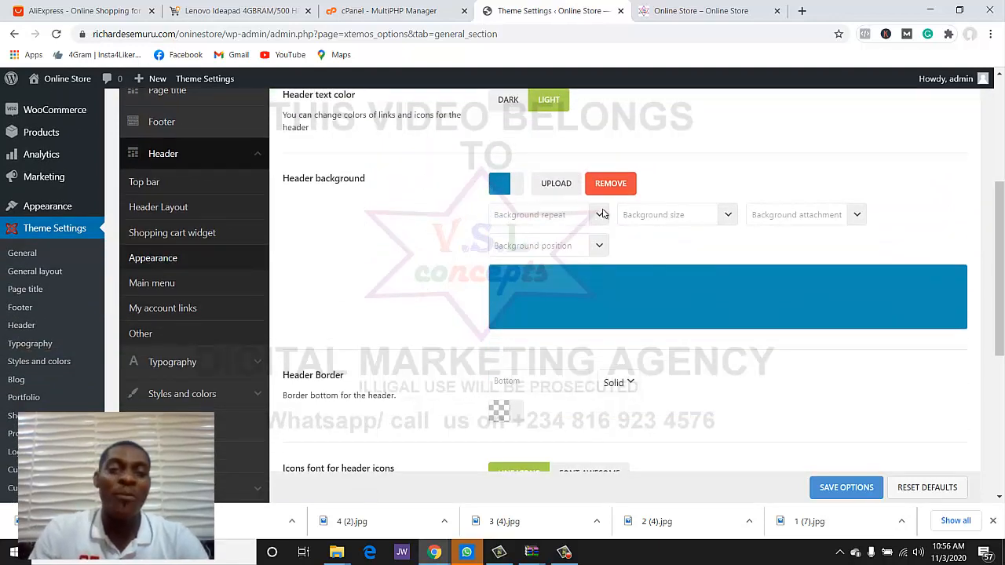
click(689, 10)
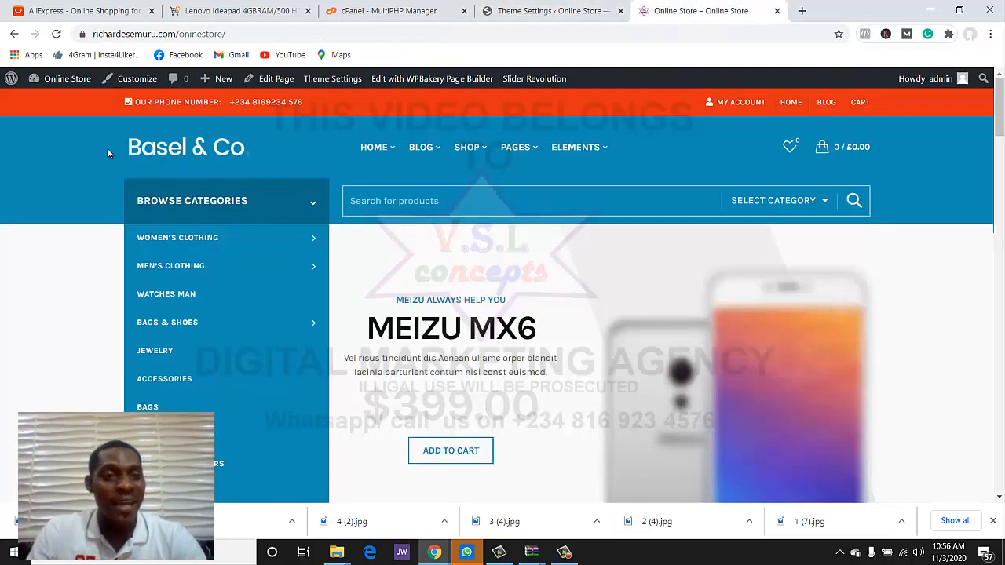
click(541, 10)
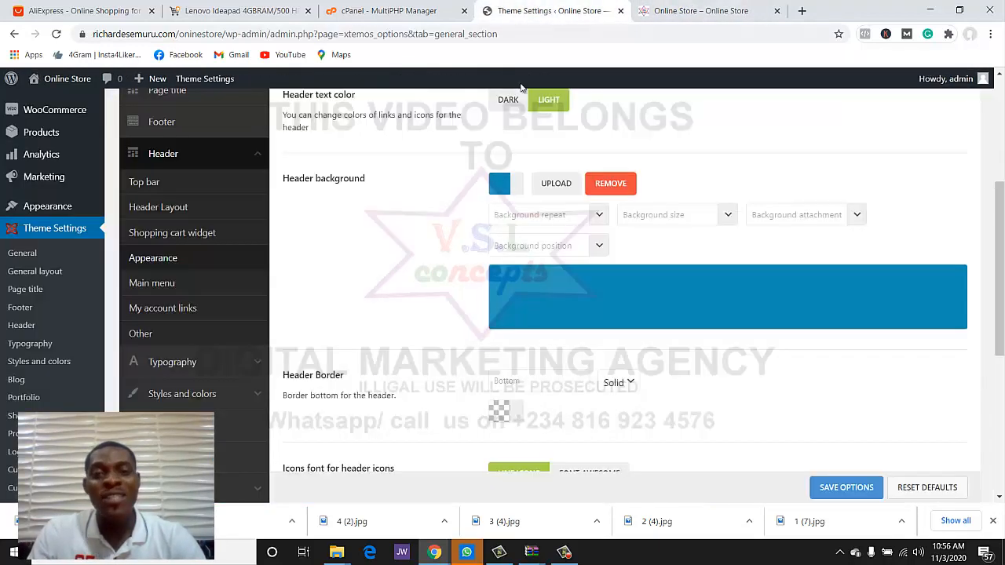
- Set the Header background colour to bright red and save the options
click(500, 183)
mouse_move(558, 242)
mouse_down()
mouse_move(474, 188)
mouse_move(492, 186)
mouse_up()
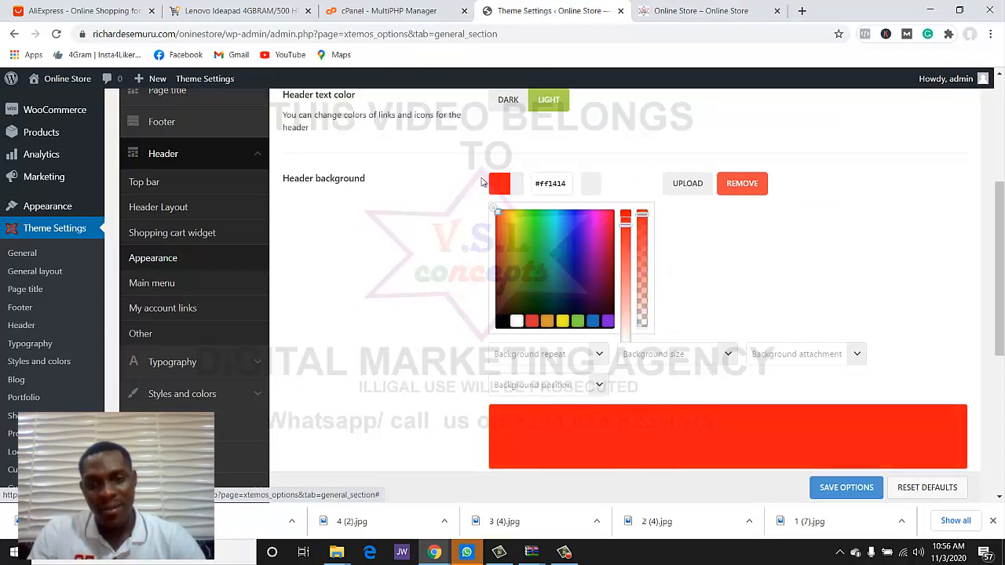
click(482, 181)
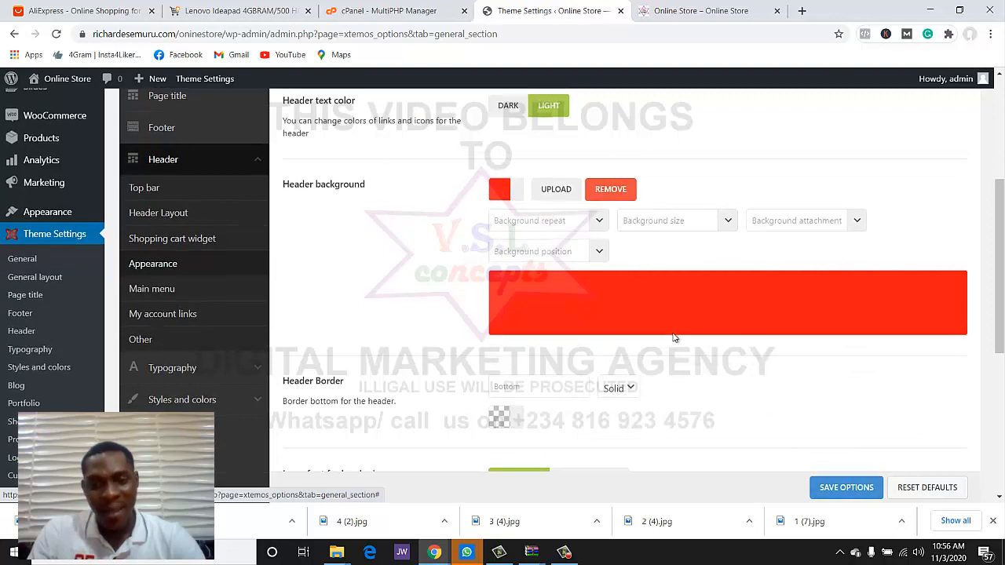
scroll(474, 348, down, 1)
scroll(546, 285, down, 1)
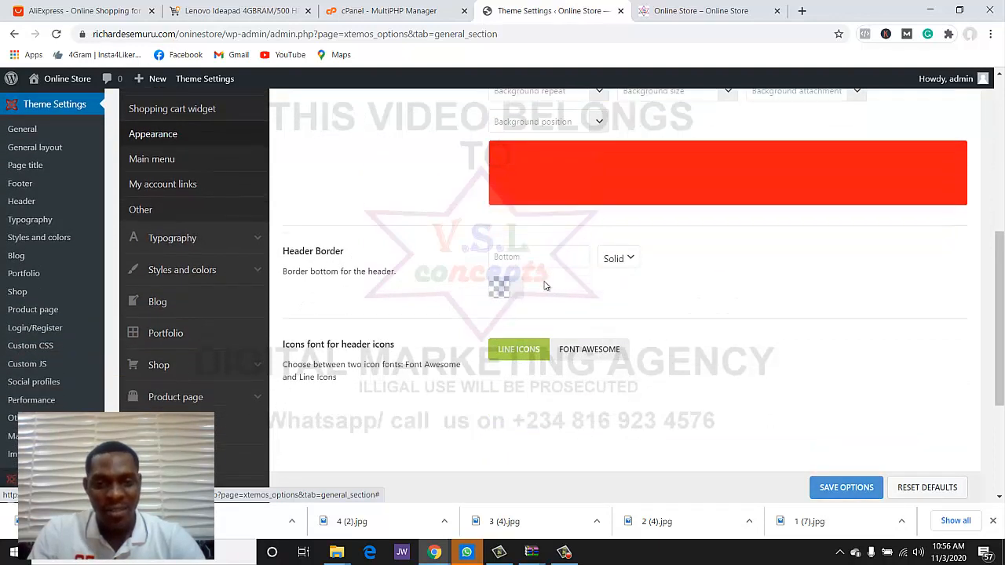
click(859, 488)
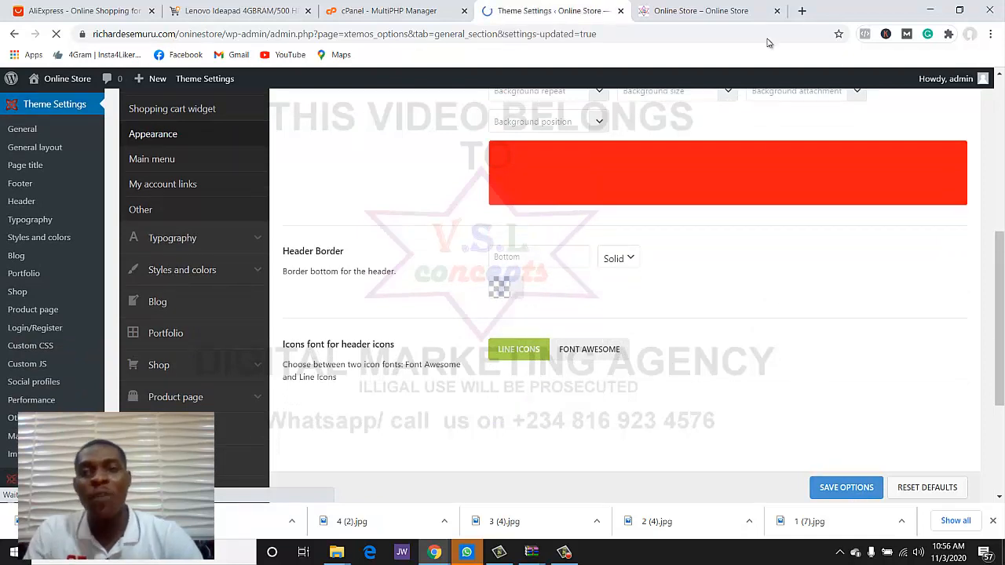
- Reload the storefront and scroll to confirm the red header
click(729, 10)
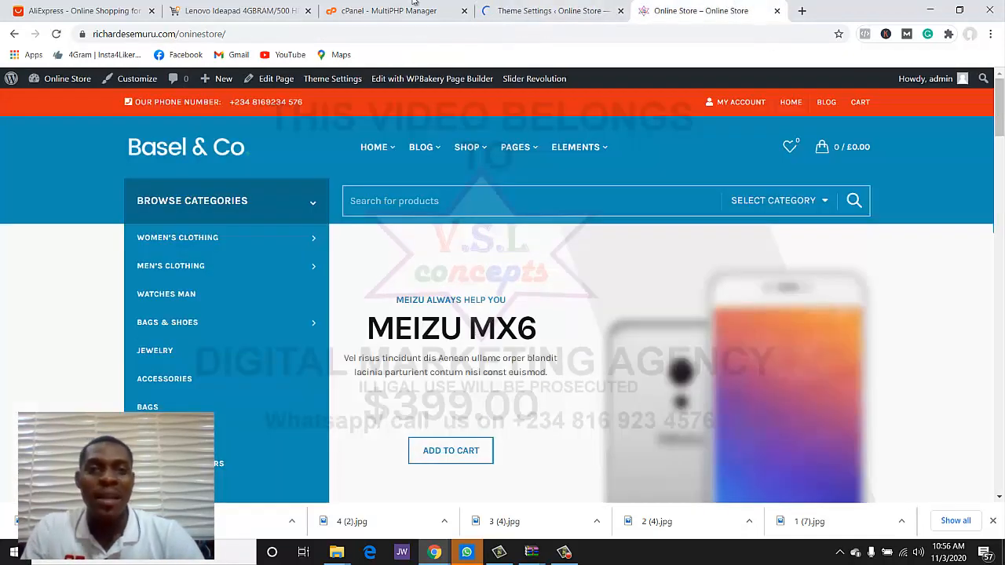
click(56, 34)
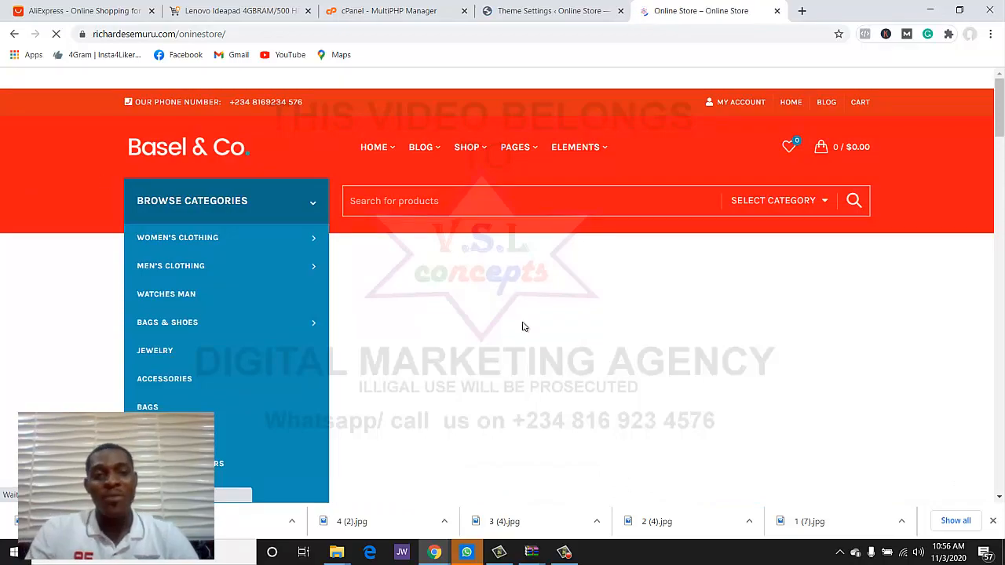
scroll(568, 281, down, 15)
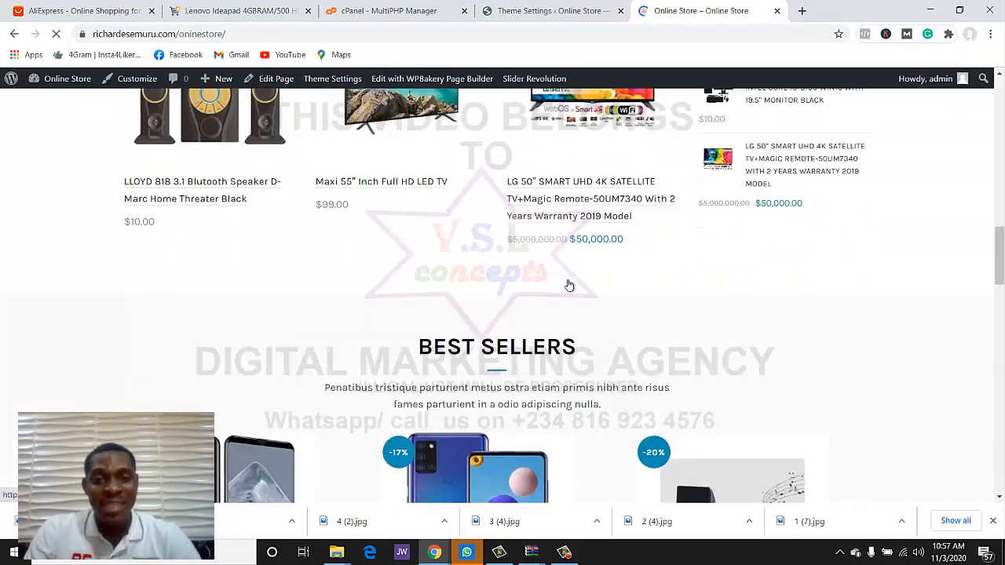
scroll(568, 285, up, 8)
scroll(569, 286, down, 2)
scroll(406, 209, up, 2)
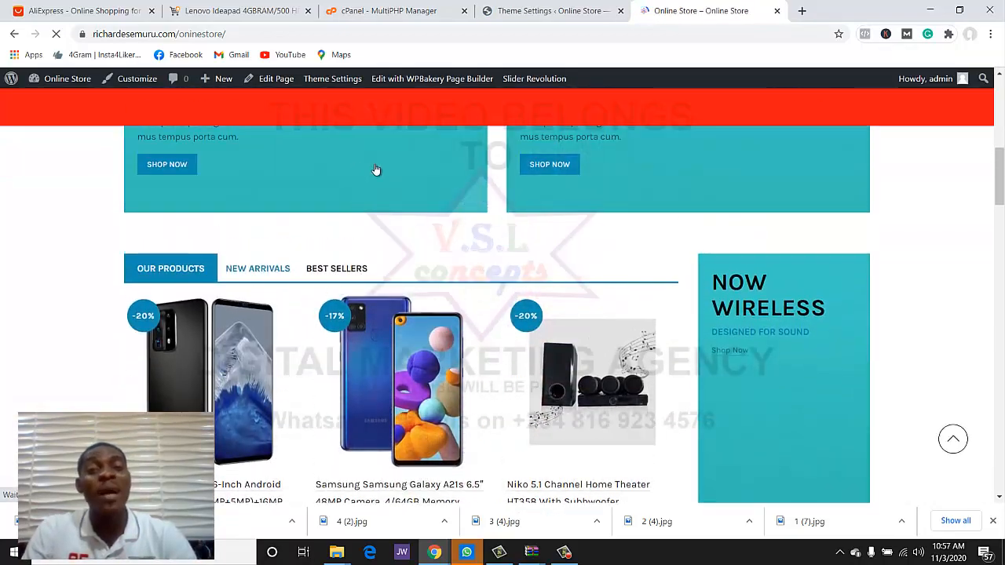
scroll(688, 397, down, 5)
scroll(421, 300, up, 10)
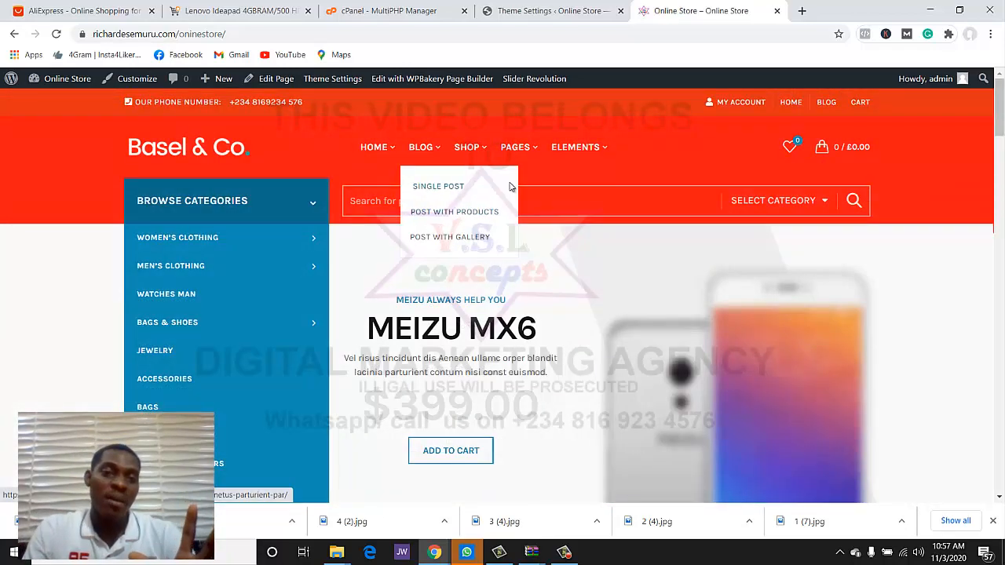
- Explore the Header background options, closing the image library without choosing an image
click(479, 8)
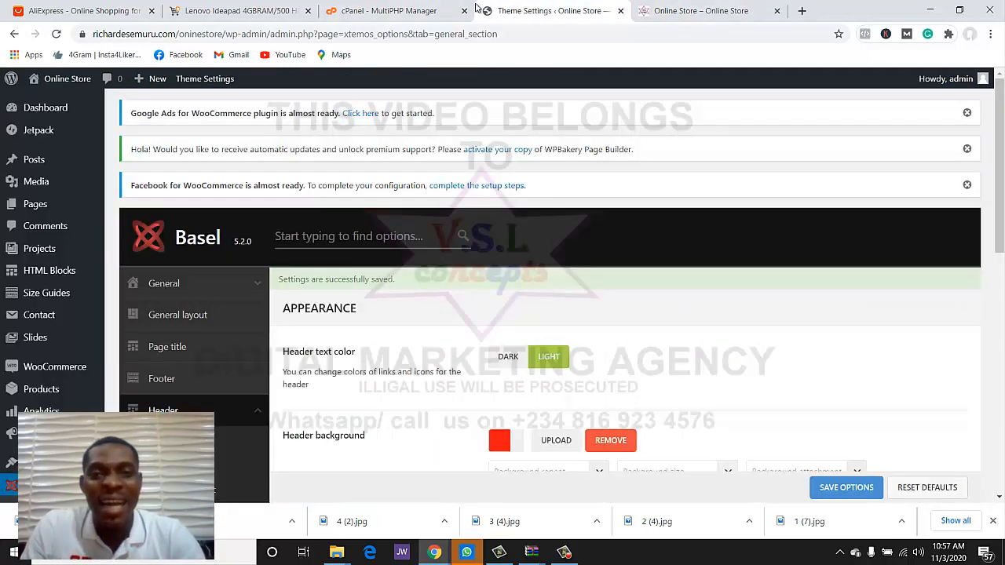
click(558, 441)
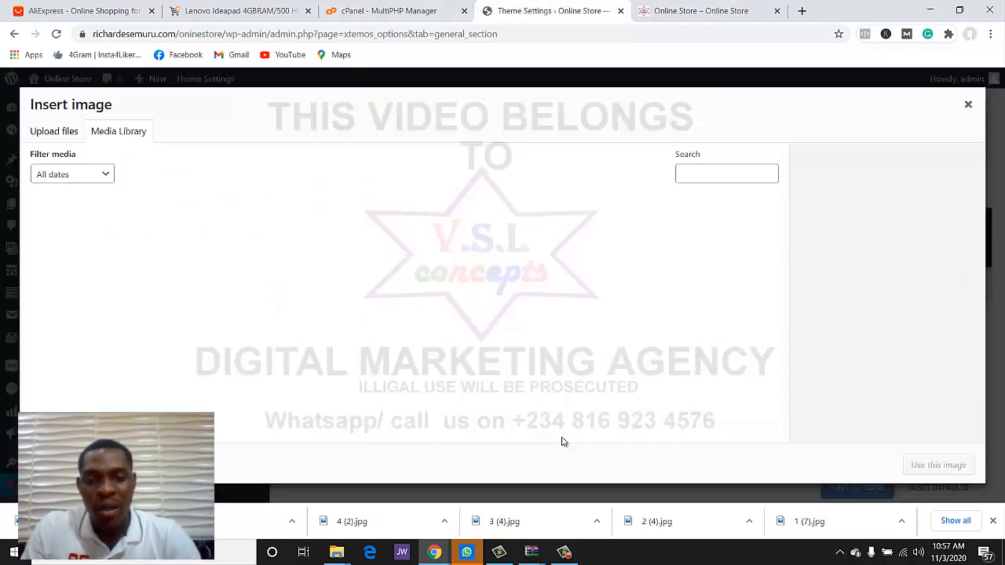
click(968, 105)
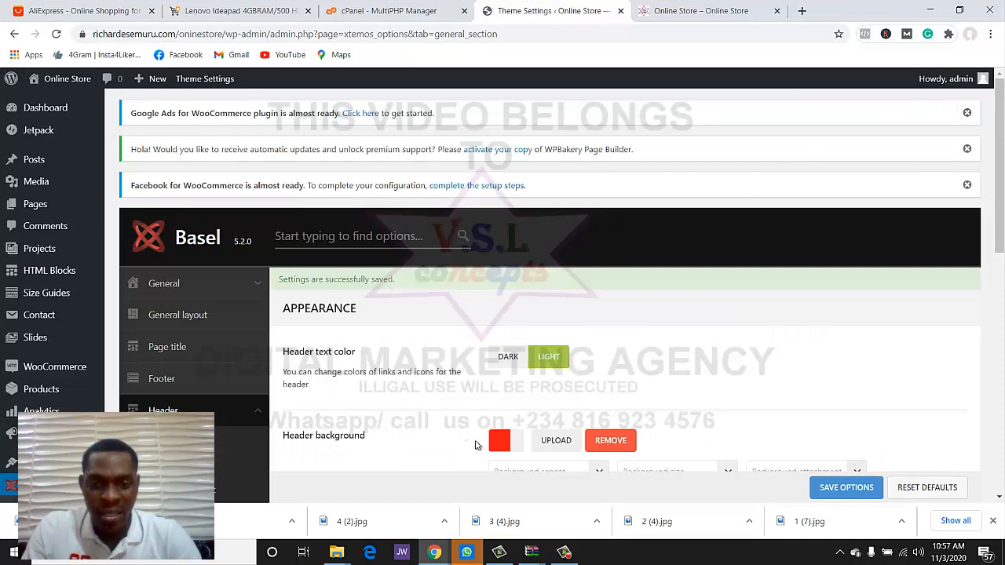
click(499, 440)
click(514, 440)
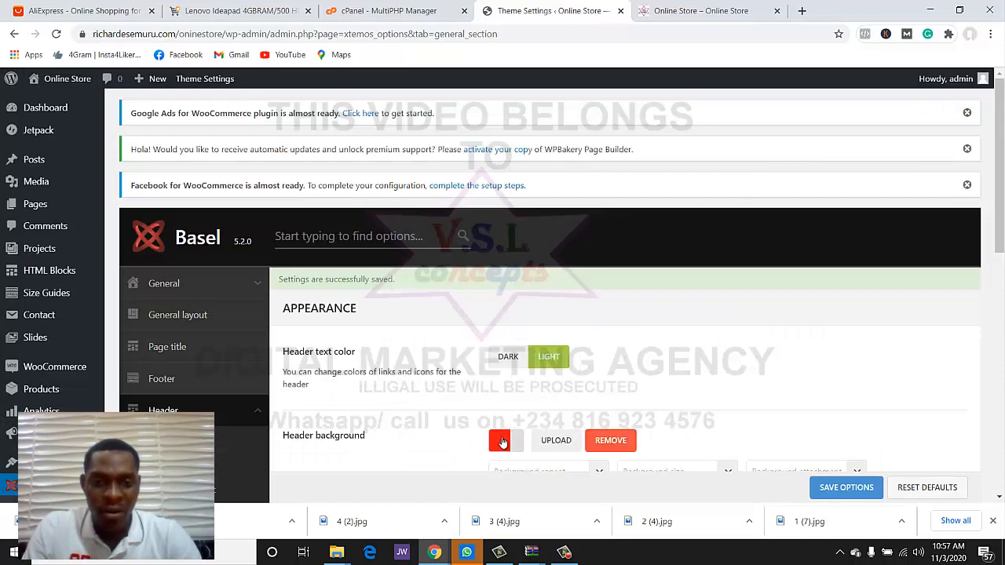
scroll(751, 302, down, 3)
- Darken the Header background colour to deep red #aa1d0d and save
click(502, 245)
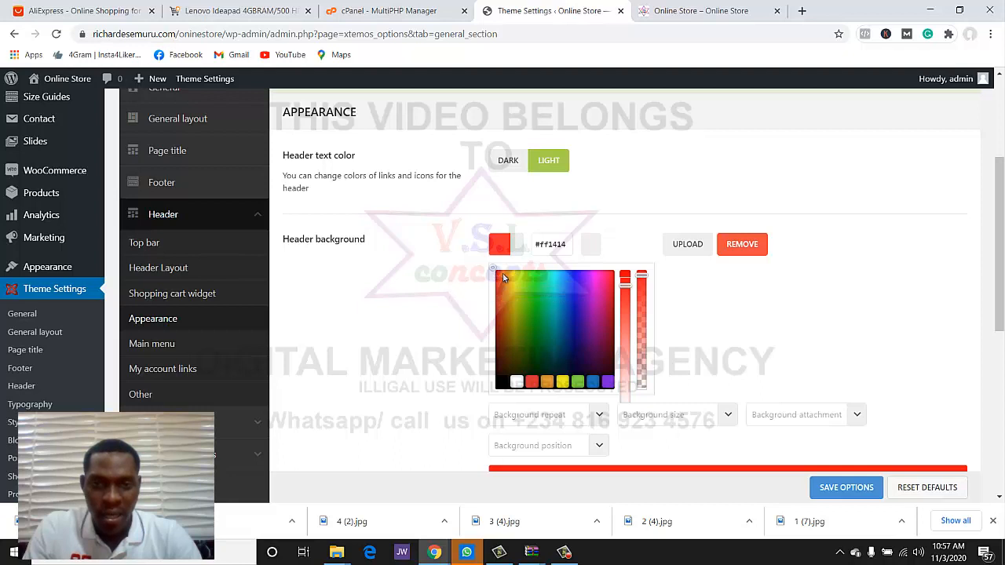
click(503, 285)
drag(503, 285, 496, 310)
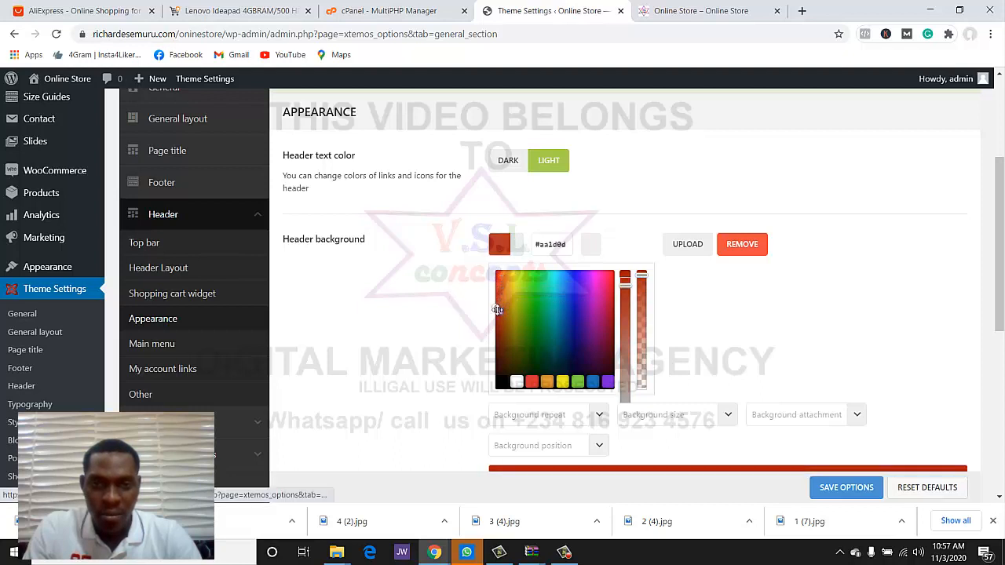
click(838, 487)
- Reload the storefront to confirm the deeper red header, then return to settings
click(700, 11)
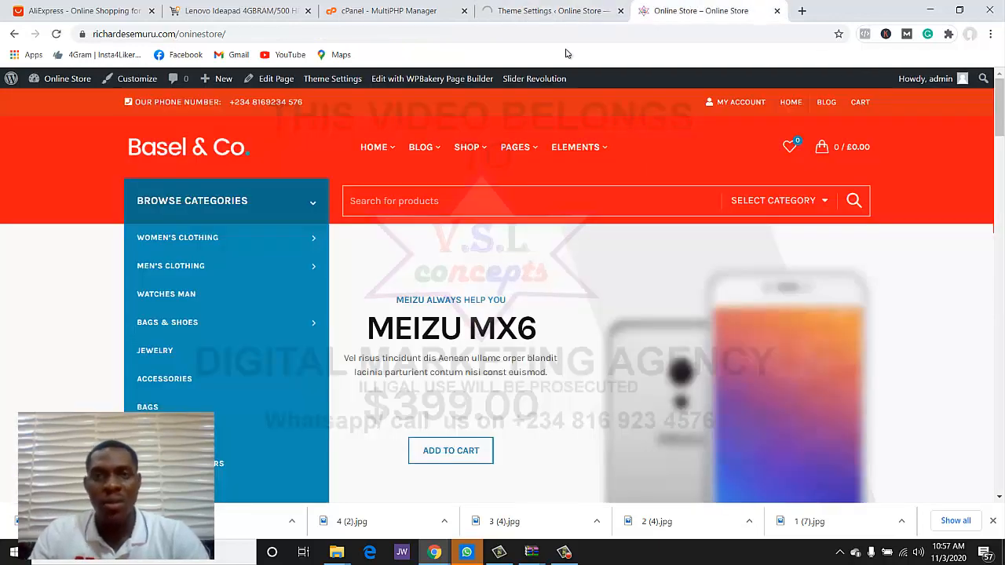
click(56, 34)
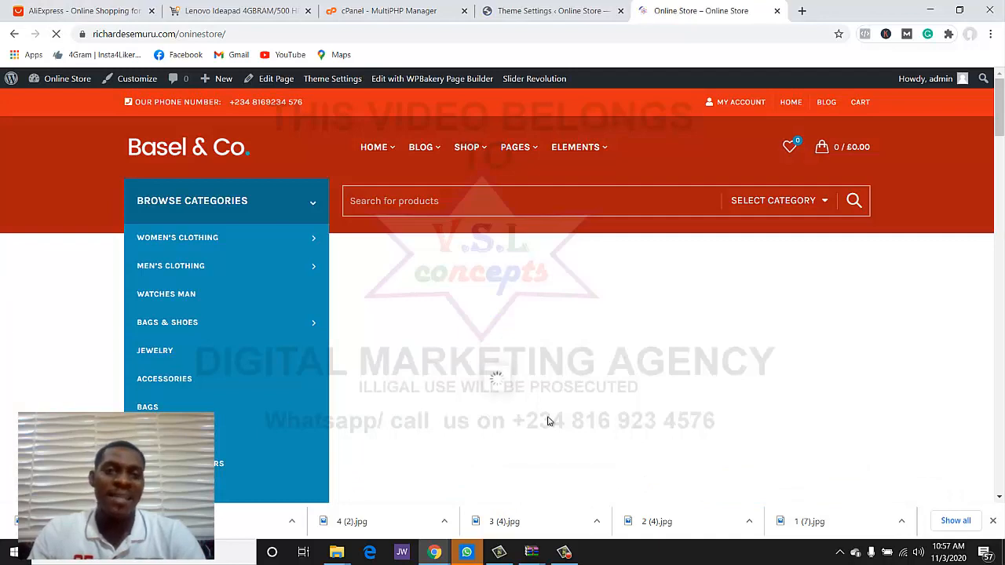
scroll(556, 419, down, 4)
scroll(620, 421, up, 4)
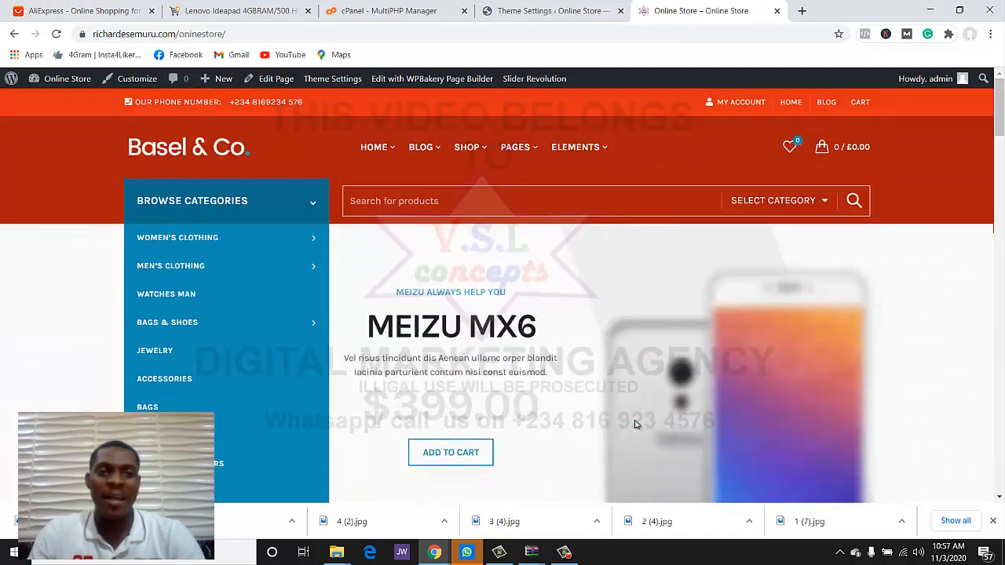
scroll(635, 425, down, 3)
scroll(636, 425, up, 3)
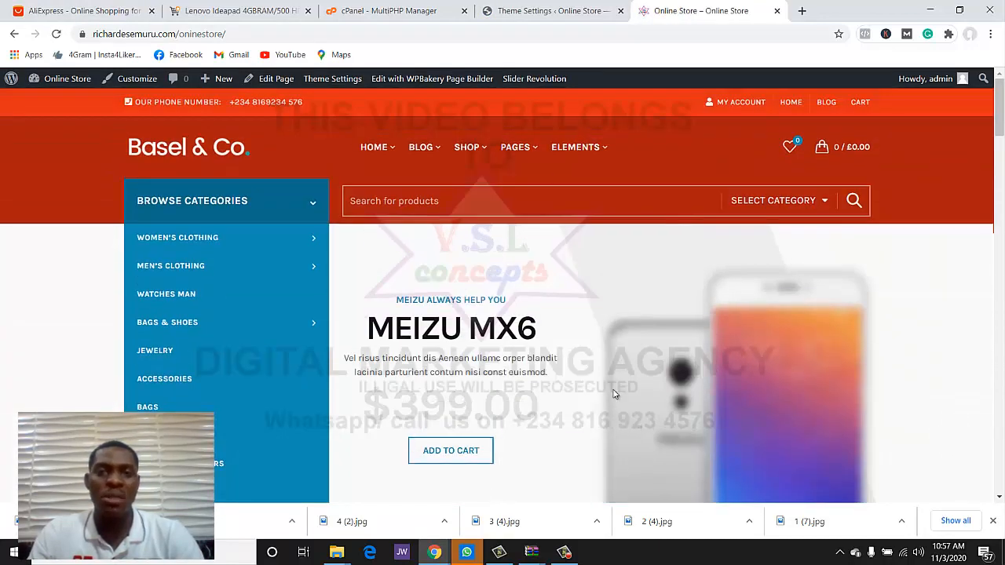
click(514, 14)
scroll(410, 259, down, 5)
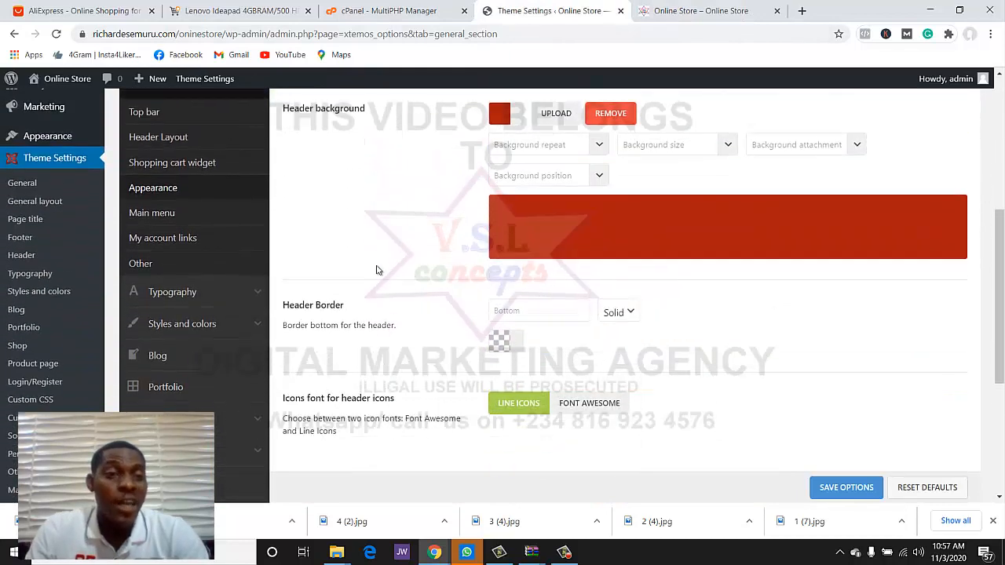
- Open the main menu header settings and compare with the storefront menu
click(177, 219)
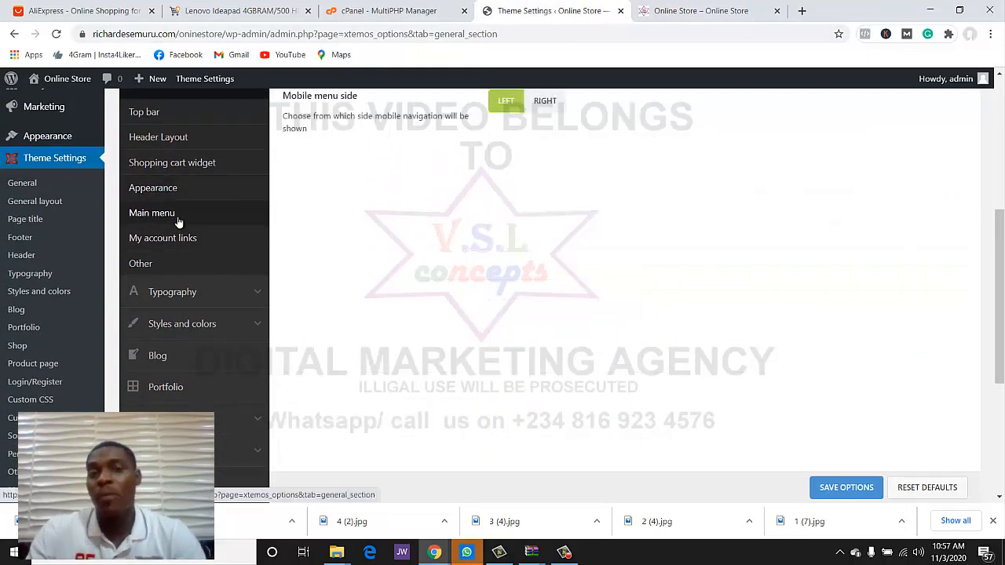
scroll(664, 188, up, 3)
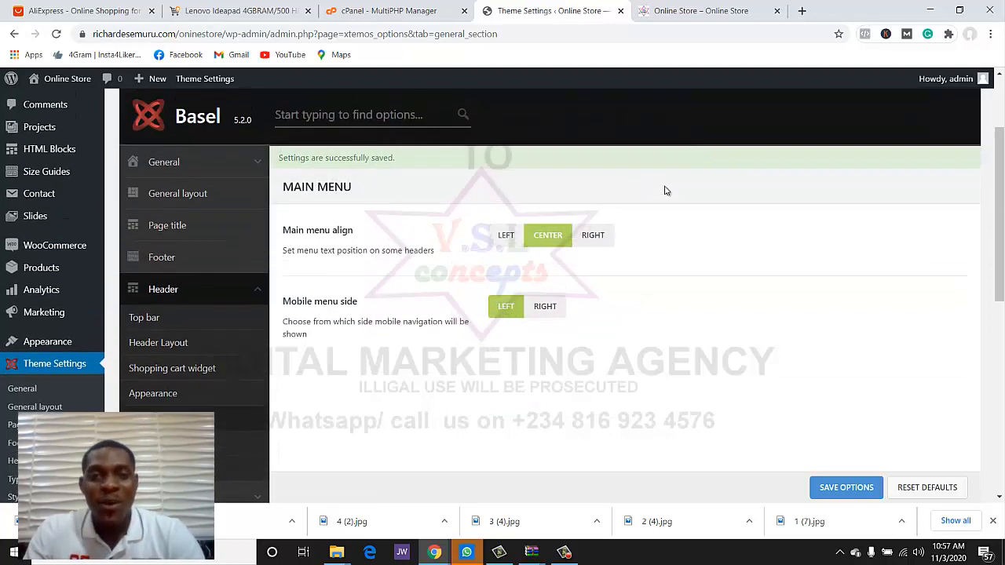
scroll(314, 139, down, 1)
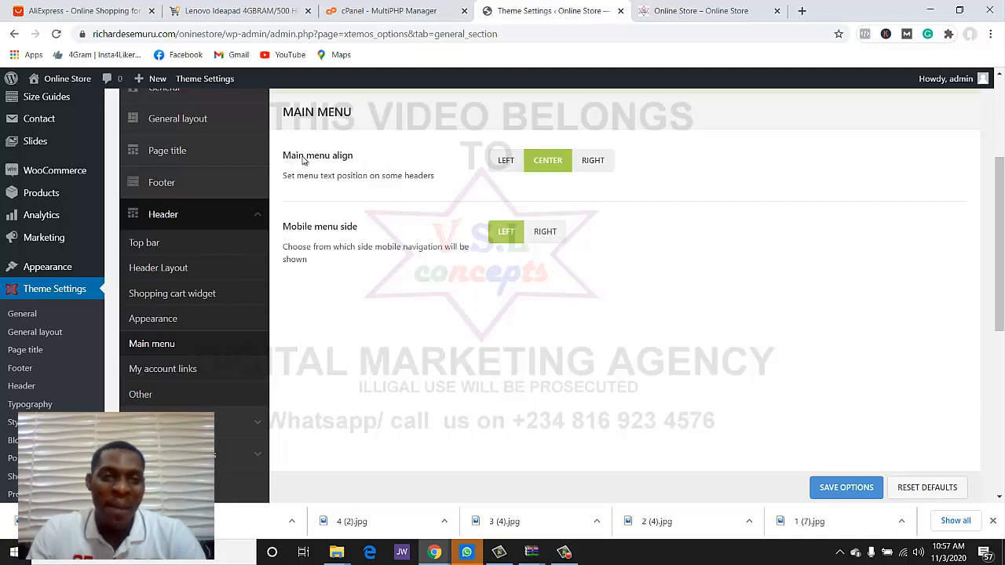
click(683, 11)
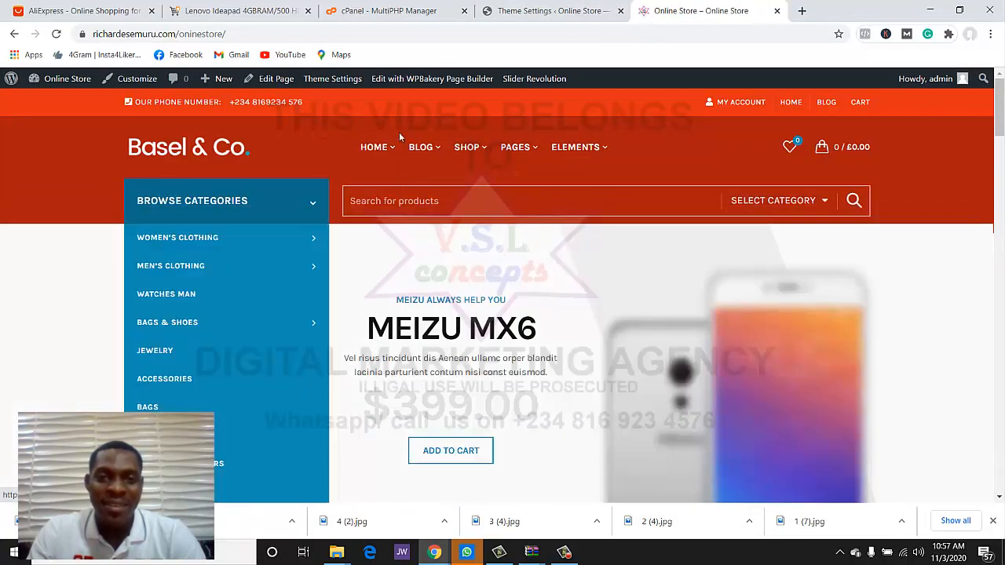
click(549, 12)
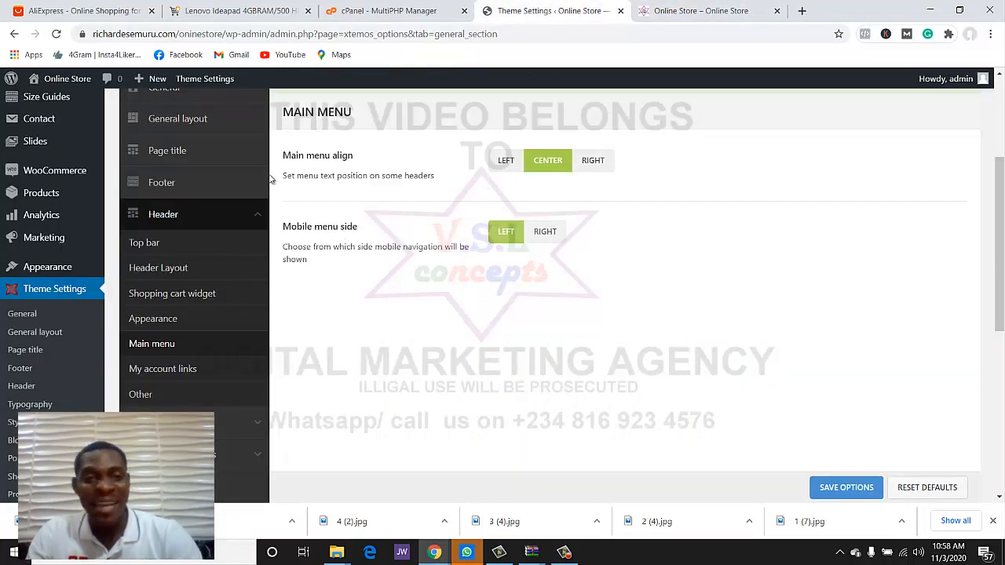
- Open the My account links settings and compare with the storefront header
scroll(185, 239, down, 1)
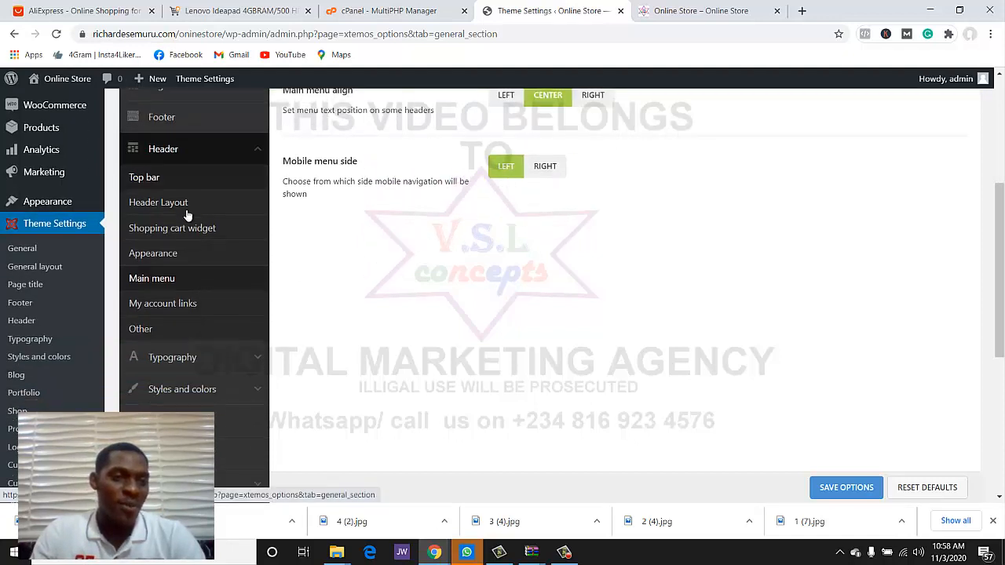
click(154, 308)
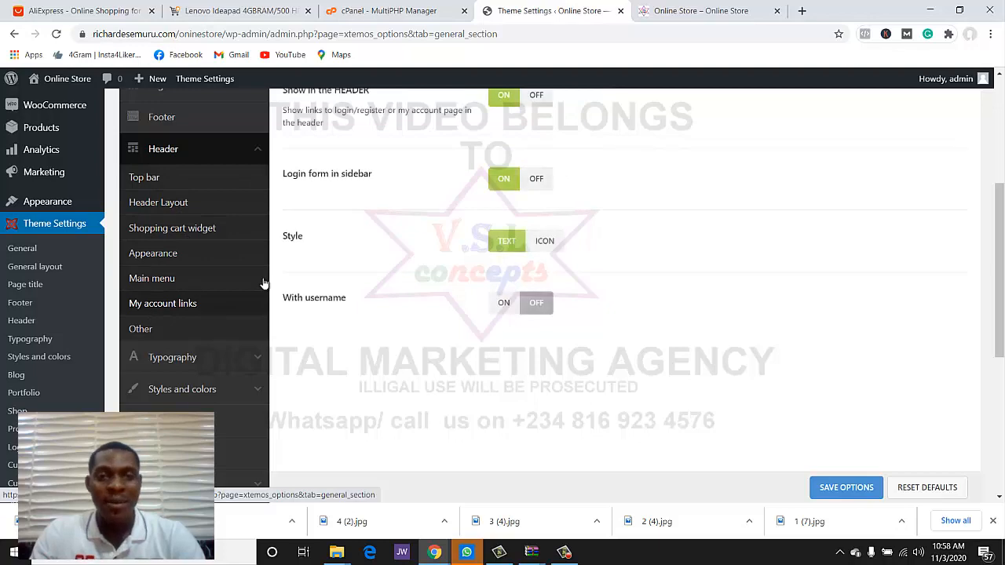
scroll(393, 251, up, 2)
click(701, 11)
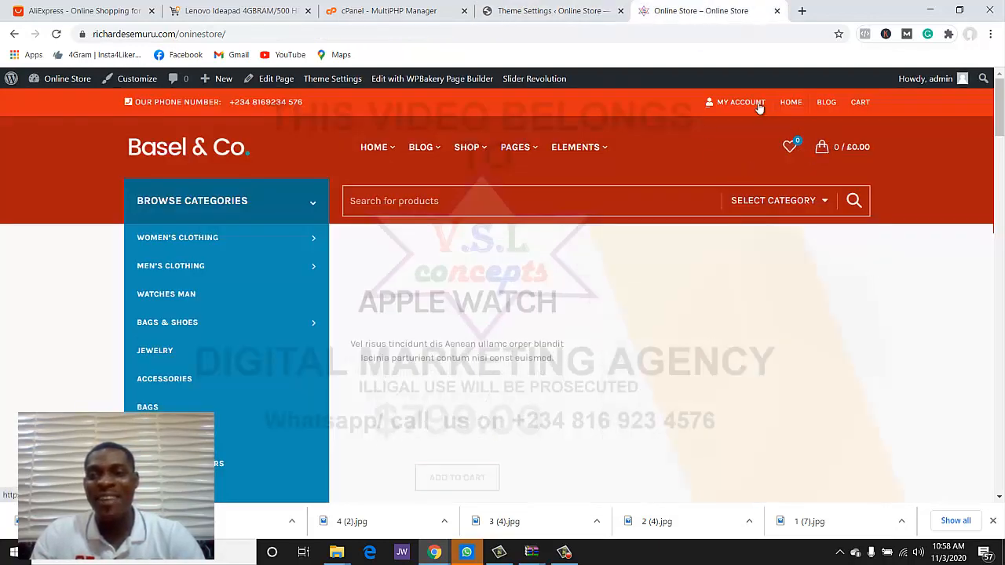
click(581, 11)
- Scroll down and open the Typography settings
scroll(548, 268, down, 1)
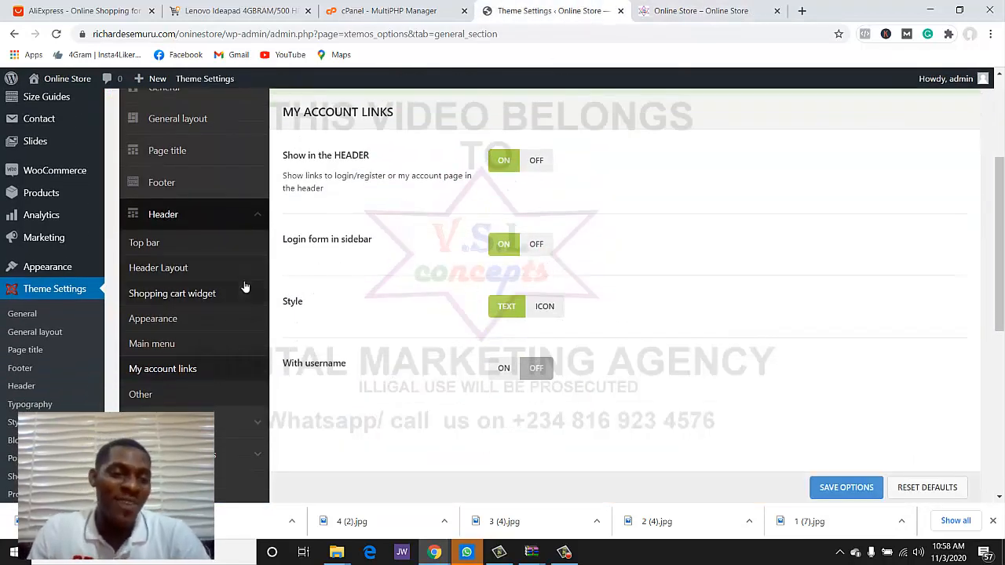
scroll(243, 286, down, 2)
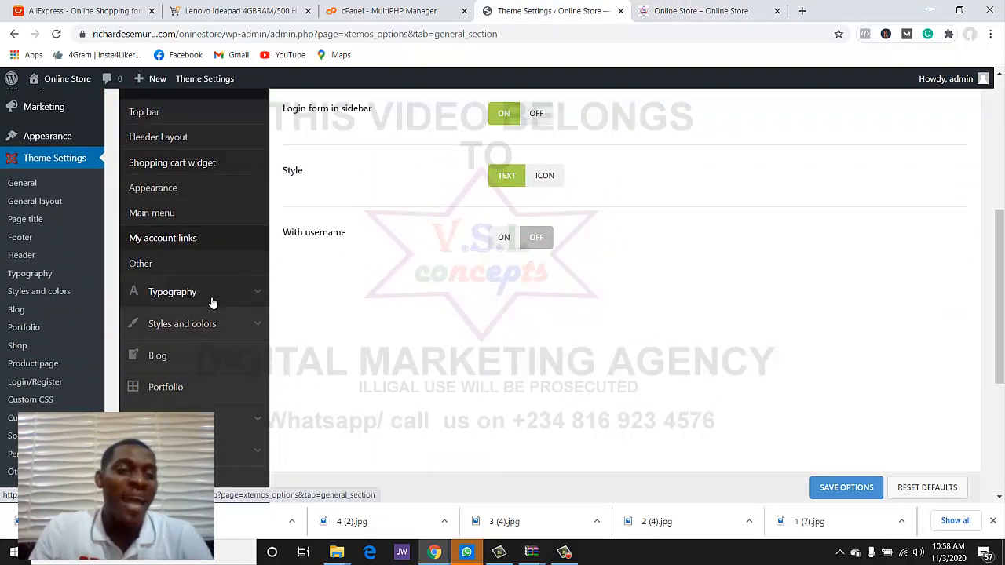
click(213, 299)
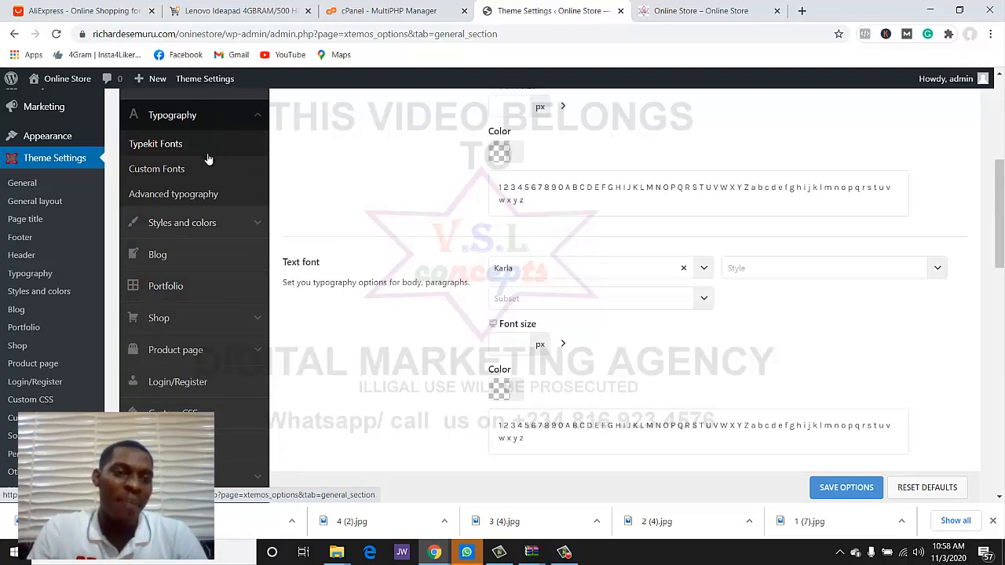
scroll(210, 199, down, 1)
- Open the Styles and colors Primary color picker and view the storefront's blue accents
click(170, 167)
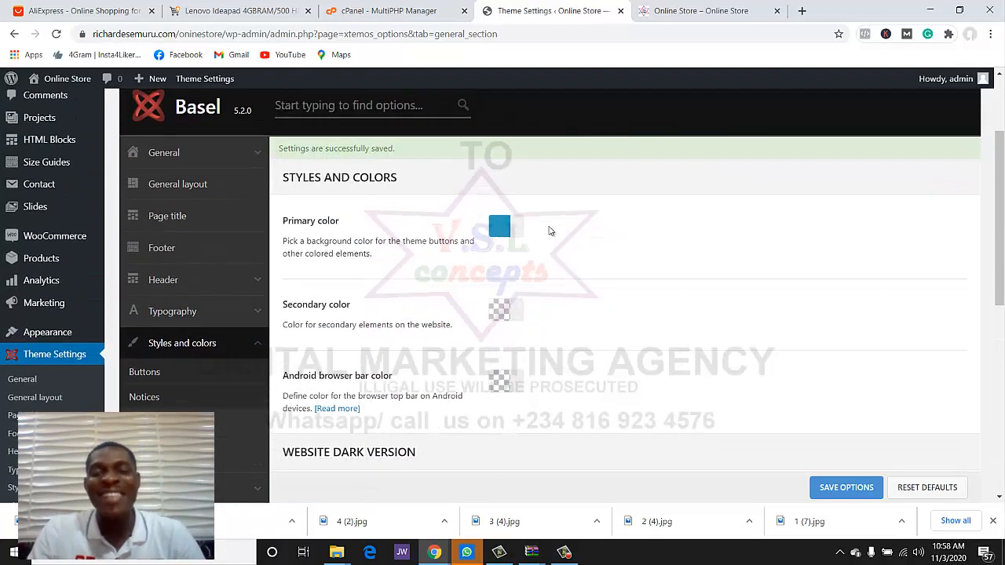
click(495, 234)
click(706, 10)
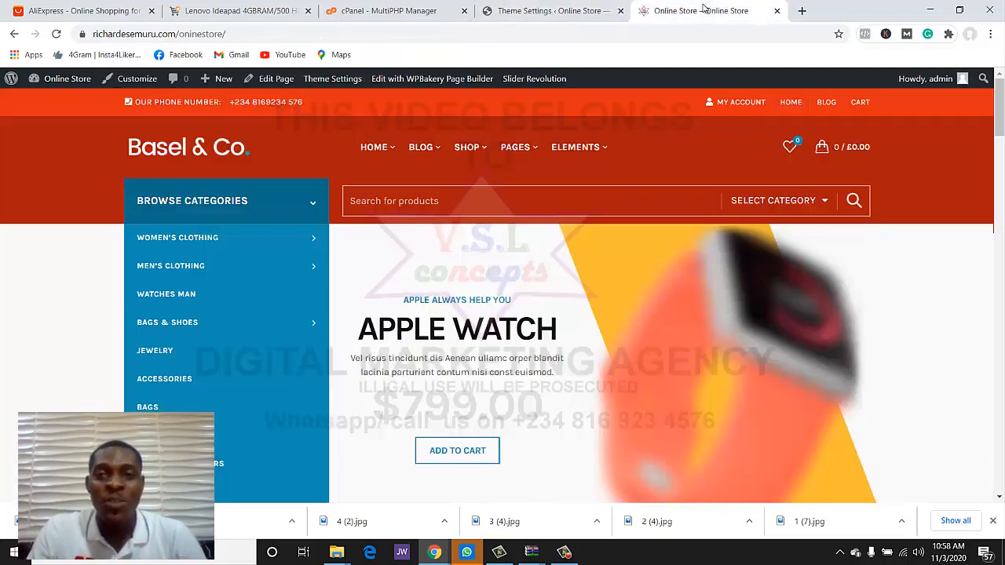
scroll(612, 241, down, 3)
scroll(493, 283, down, 6)
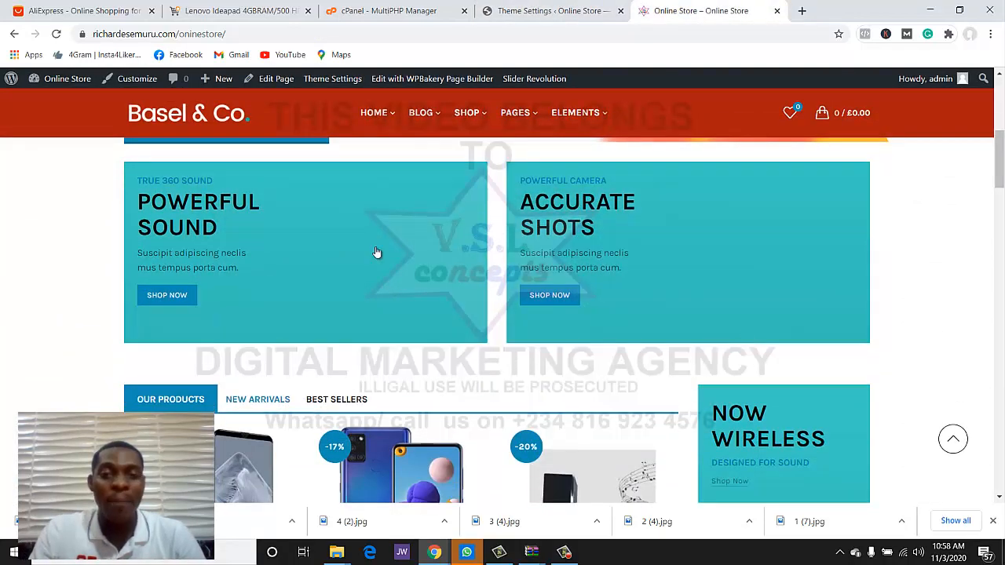
scroll(681, 364, up, 9)
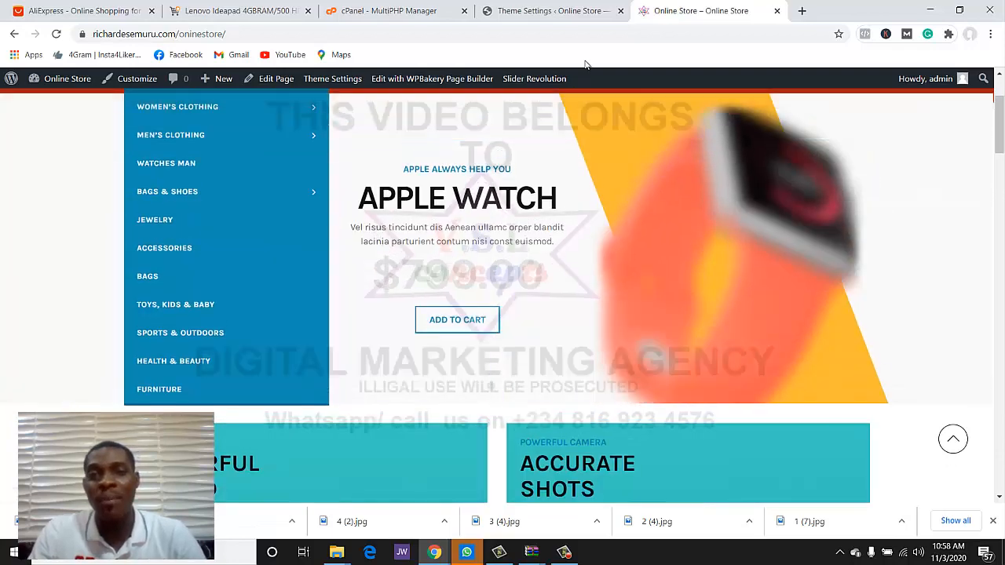
- Change the primary colour from blue to red #e51212 and save
click(583, 12)
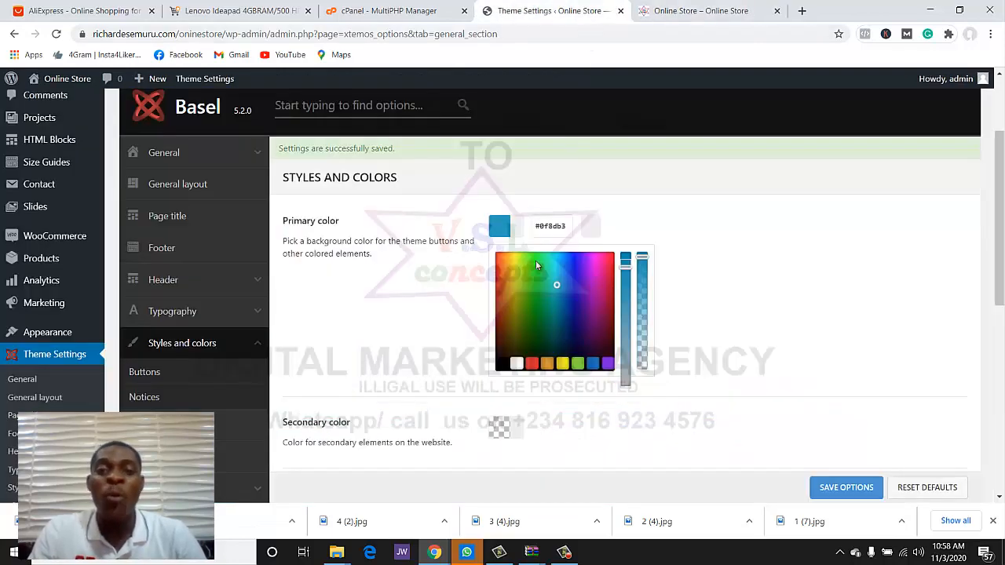
drag(542, 309, 487, 265)
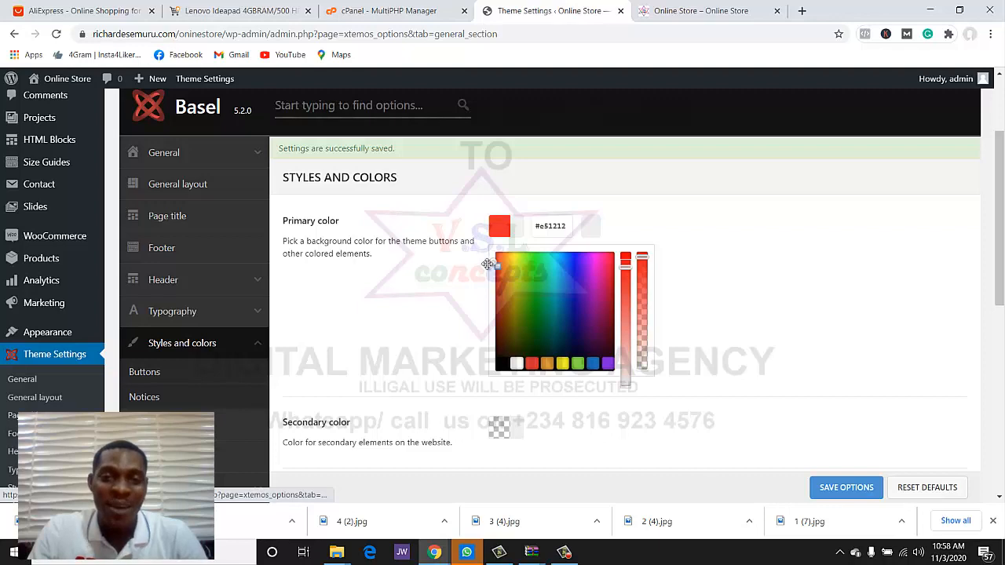
click(773, 419)
click(837, 488)
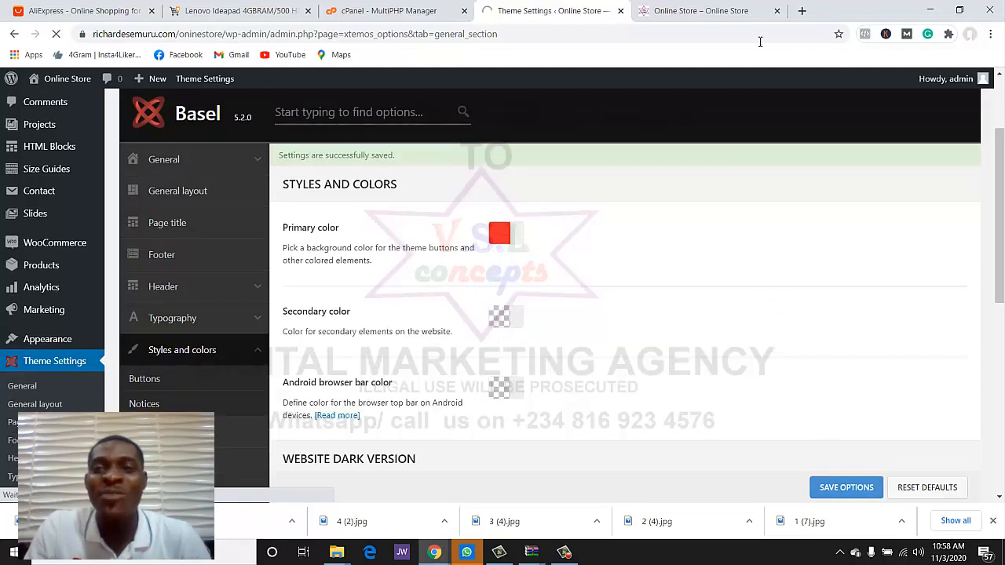
- Scroll the storefront to check that the category menu and accents now show red
click(706, 11)
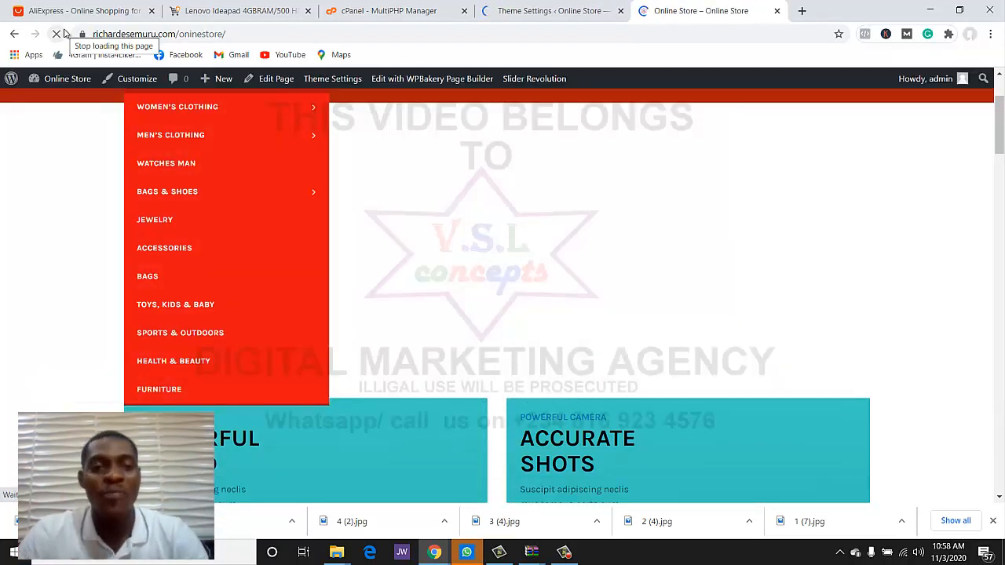
scroll(561, 206, down, 6)
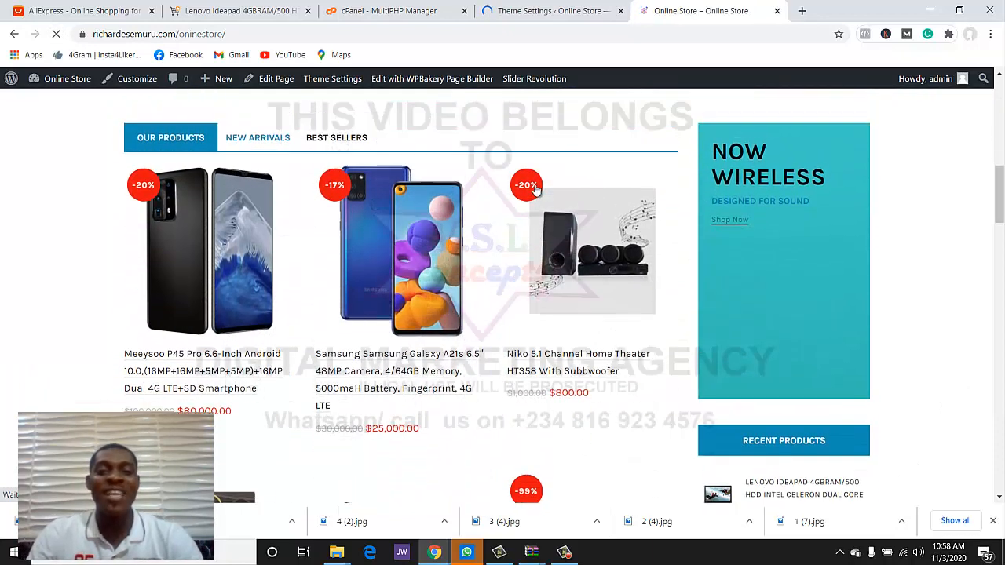
scroll(223, 199, up, 5)
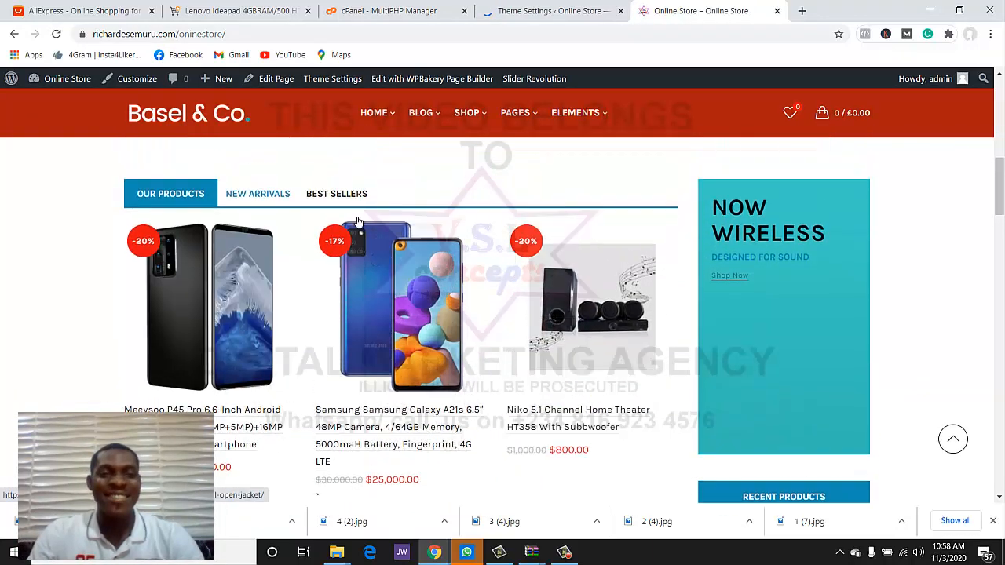
scroll(679, 303, up, 2)
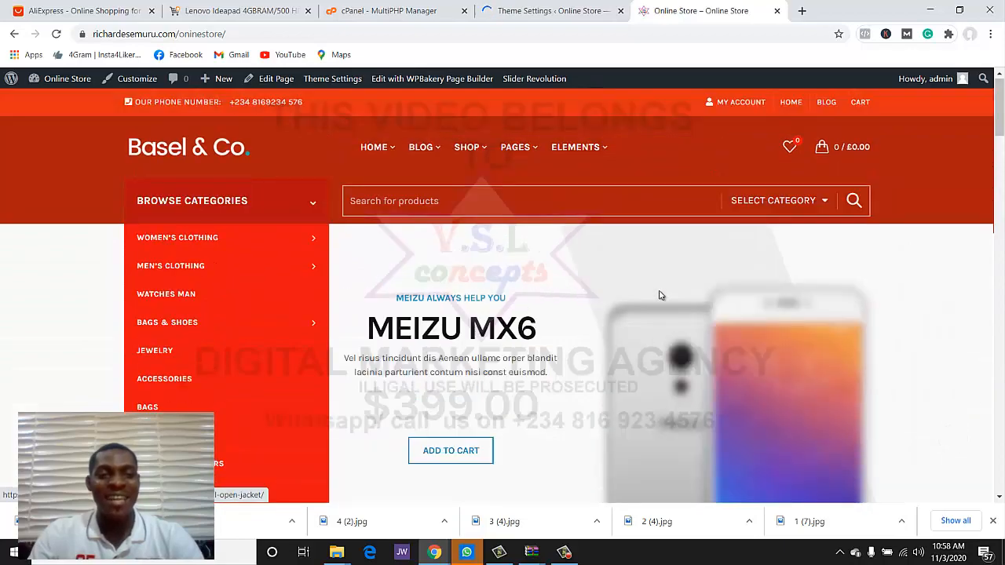
scroll(552, 284, down, 8)
scroll(552, 284, down, 3)
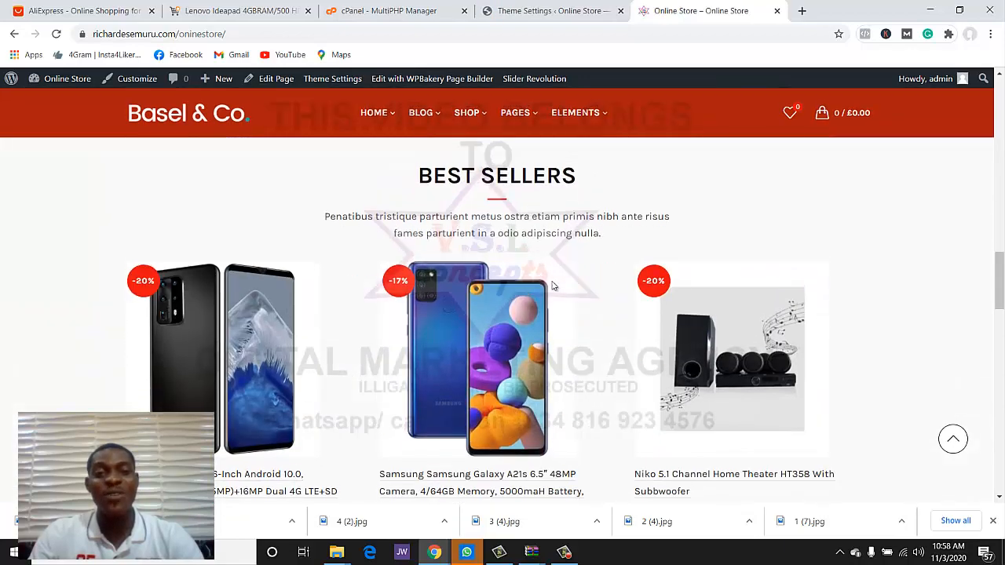
scroll(675, 314, up, 6)
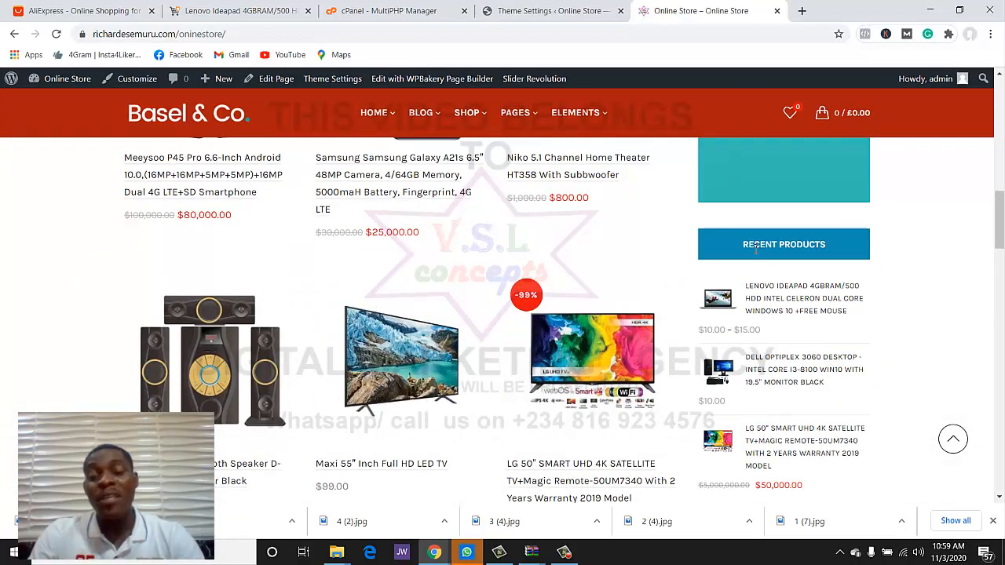
scroll(795, 267, up, 6)
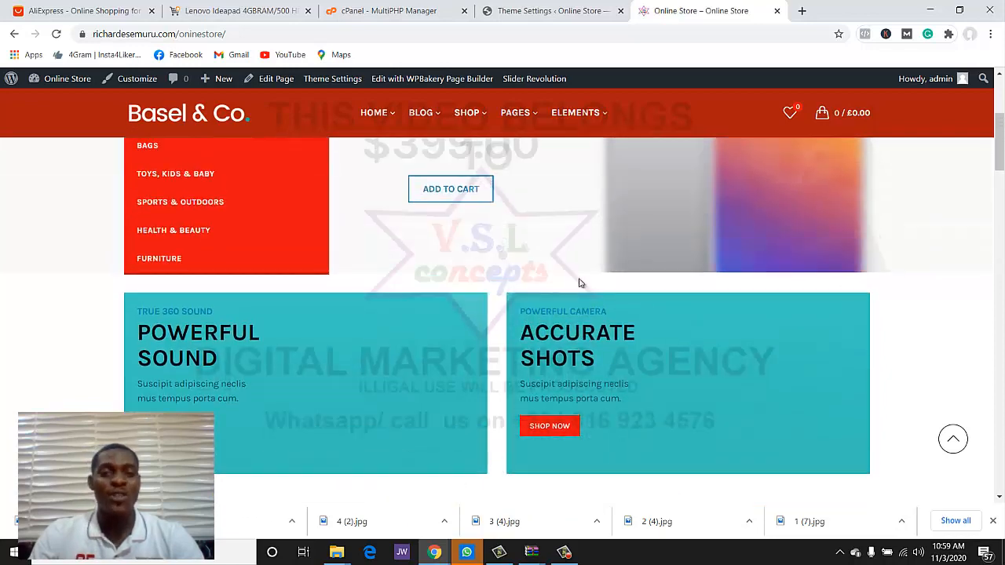
scroll(578, 283, down, 2)
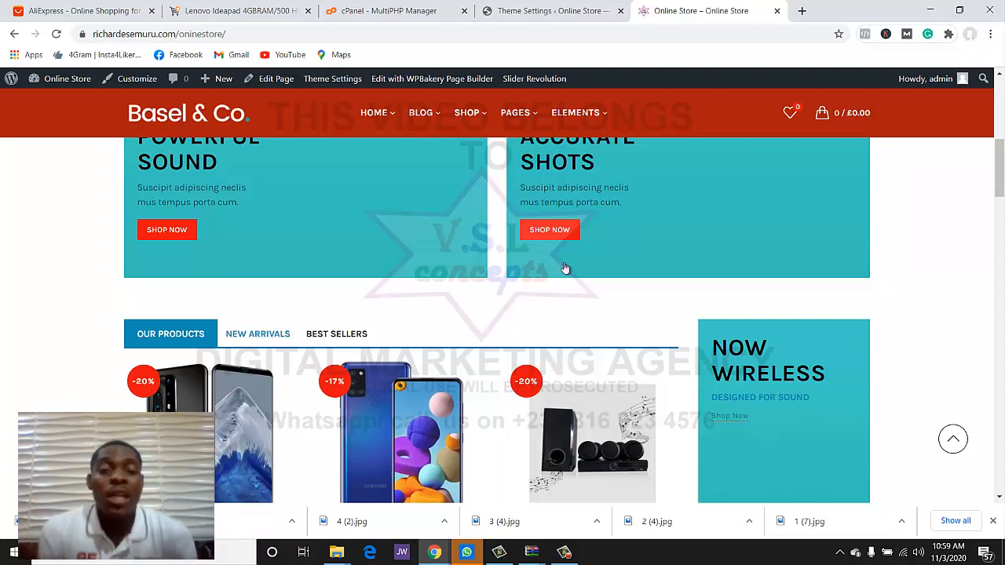
- Return to the Basel theme settings and review the Buttons colour options under Styles and colors
click(535, 9)
scroll(341, 299, down, 3)
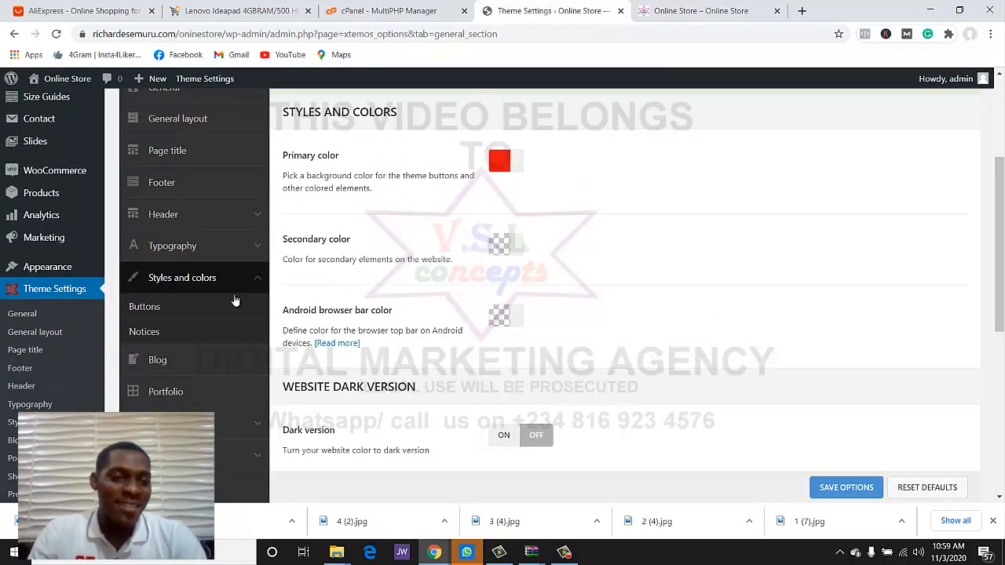
click(161, 241)
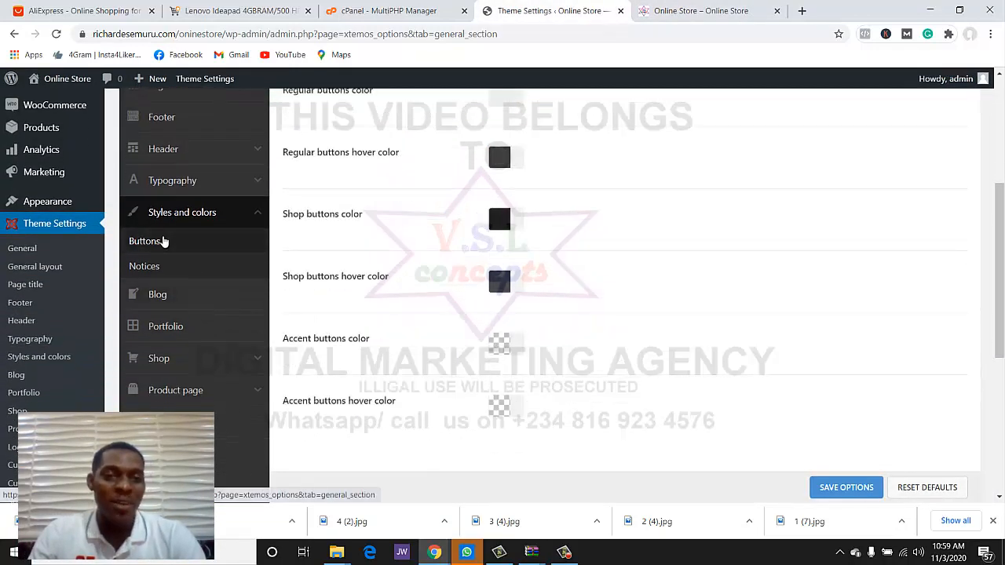
scroll(473, 227, down, 5)
scroll(472, 228, up, 3)
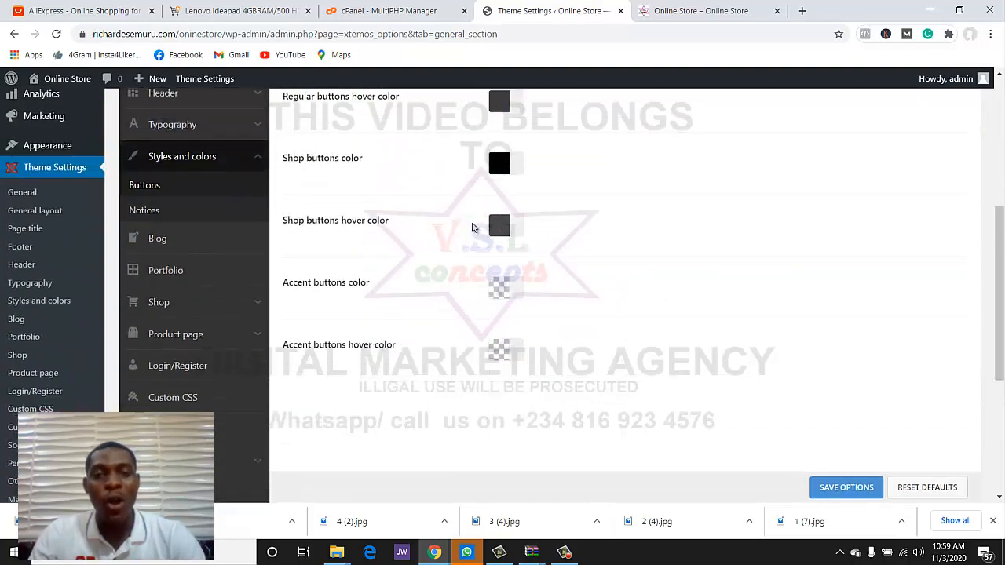
scroll(554, 180, down, 6)
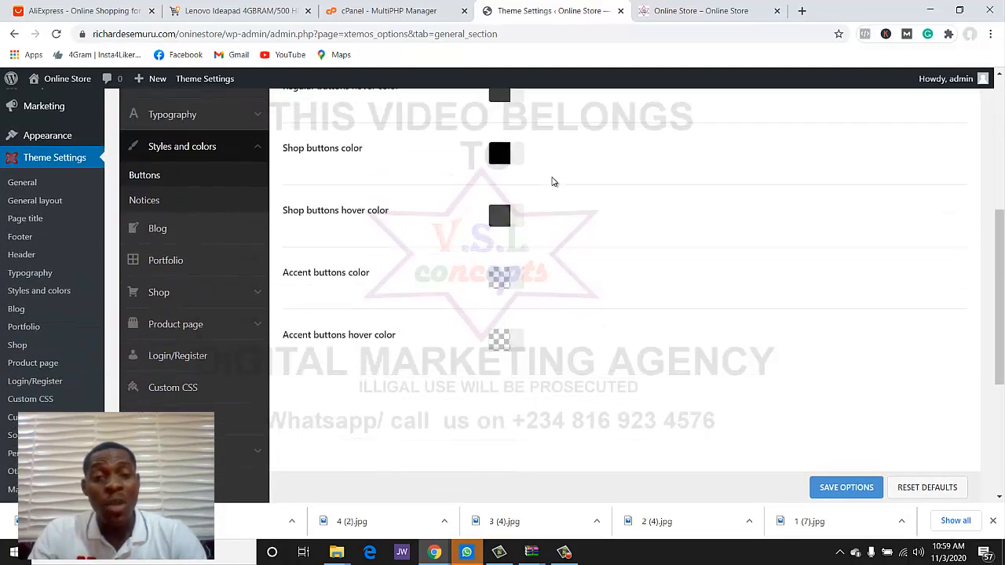
scroll(549, 204, up, 5)
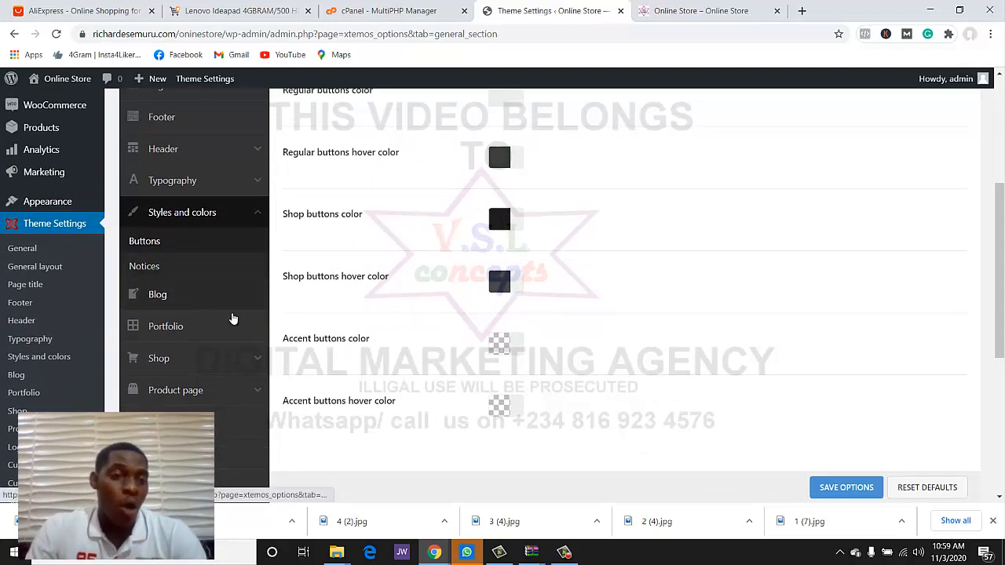
scroll(243, 334, down, 2)
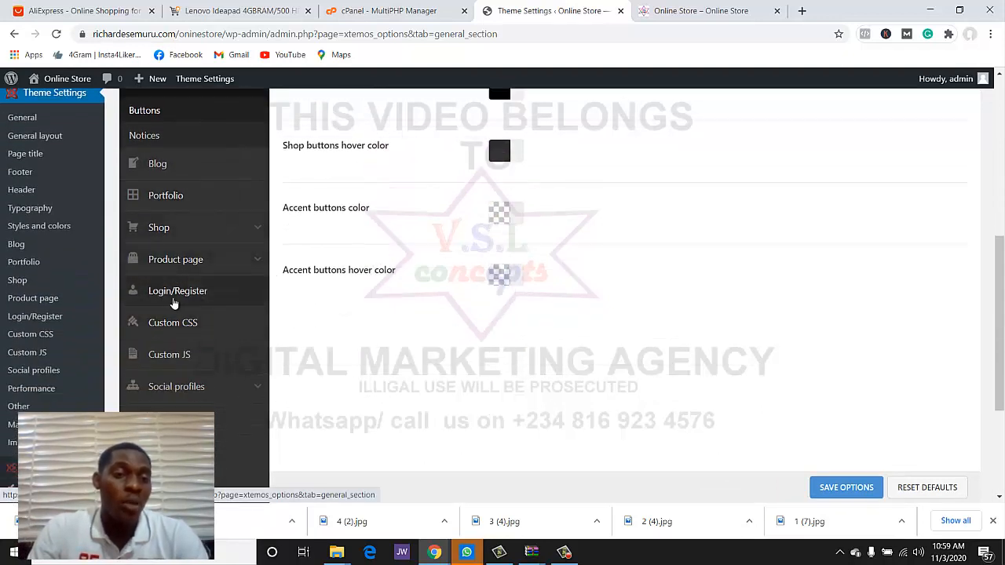
scroll(200, 353, down, 1)
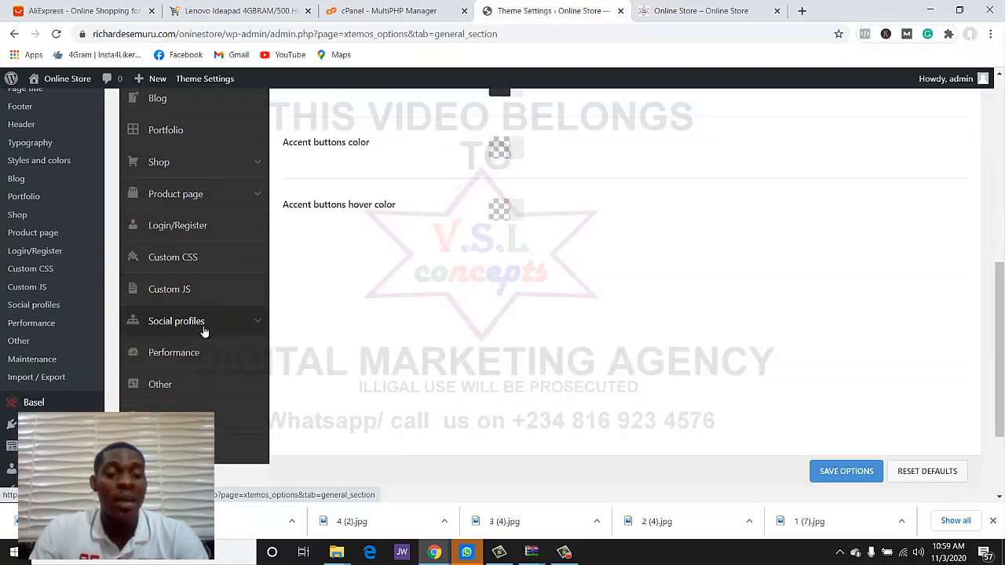
- Bring up the Social profiles settings and scroll through its options
click(201, 325)
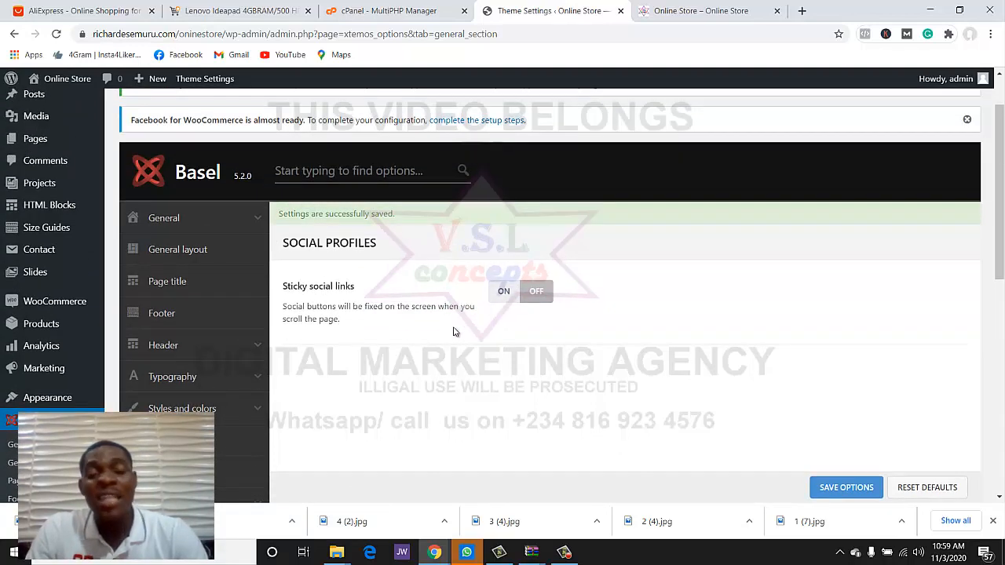
scroll(448, 370, down, 1)
scroll(330, 368, down, 5)
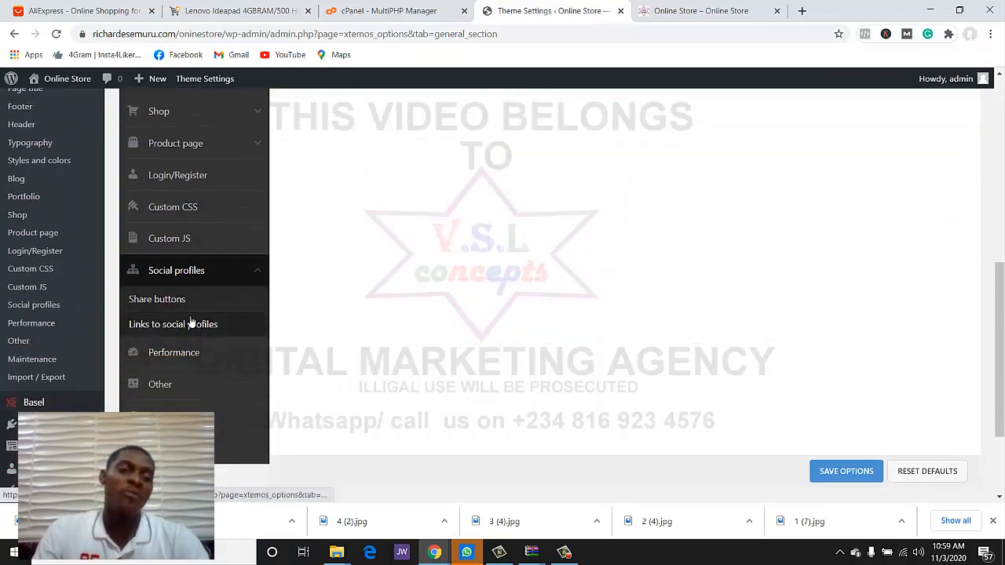
scroll(206, 321, down, 2)
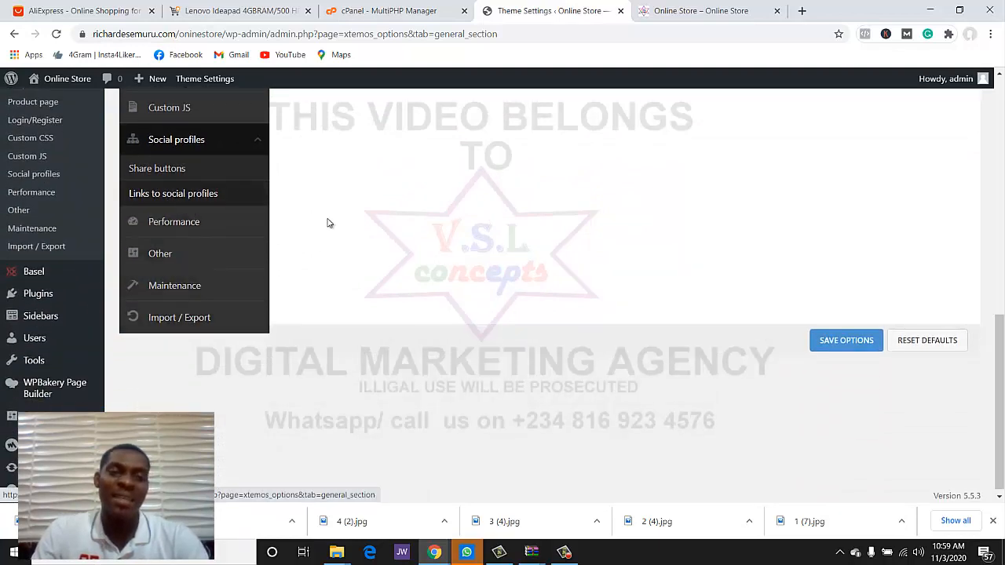
scroll(466, 238, up, 4)
scroll(467, 238, up, 5)
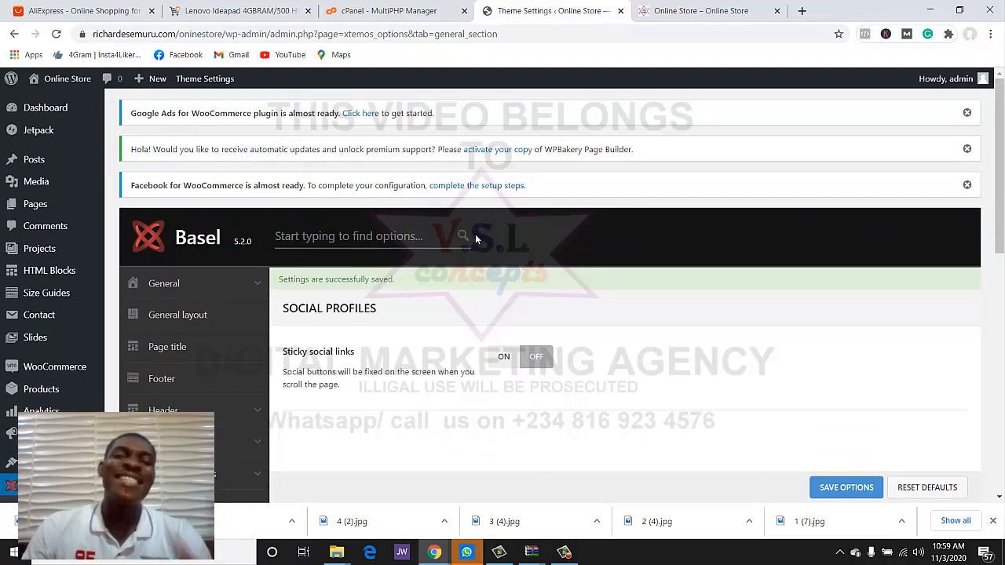
scroll(471, 239, down, 2)
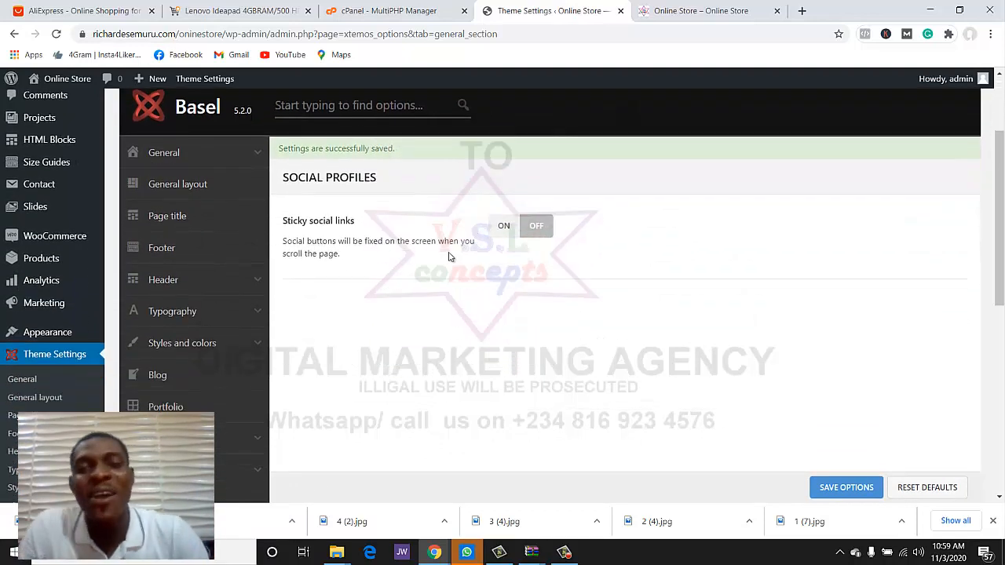
click(701, 11)
scroll(729, 260, down, 8)
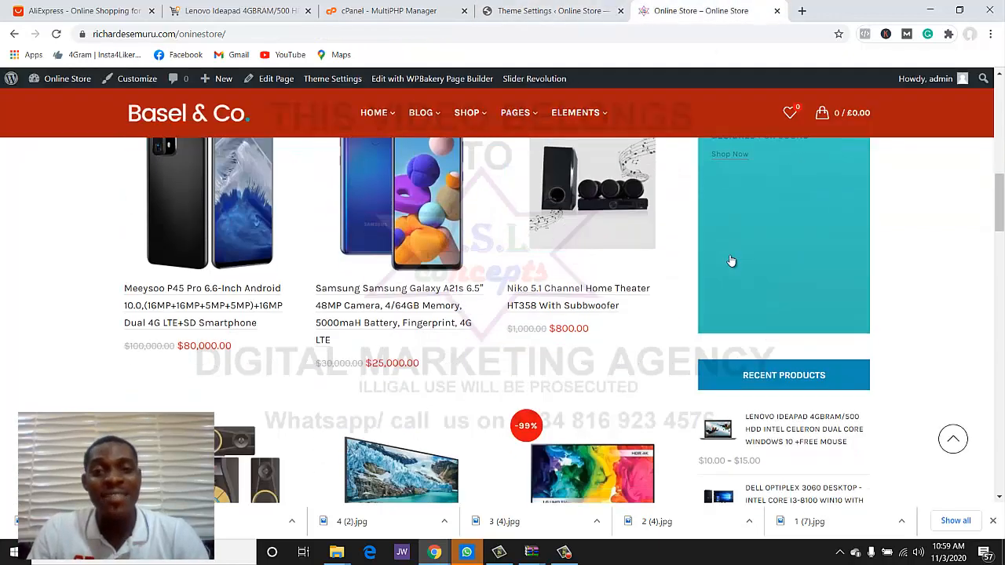
scroll(730, 261, down, 2)
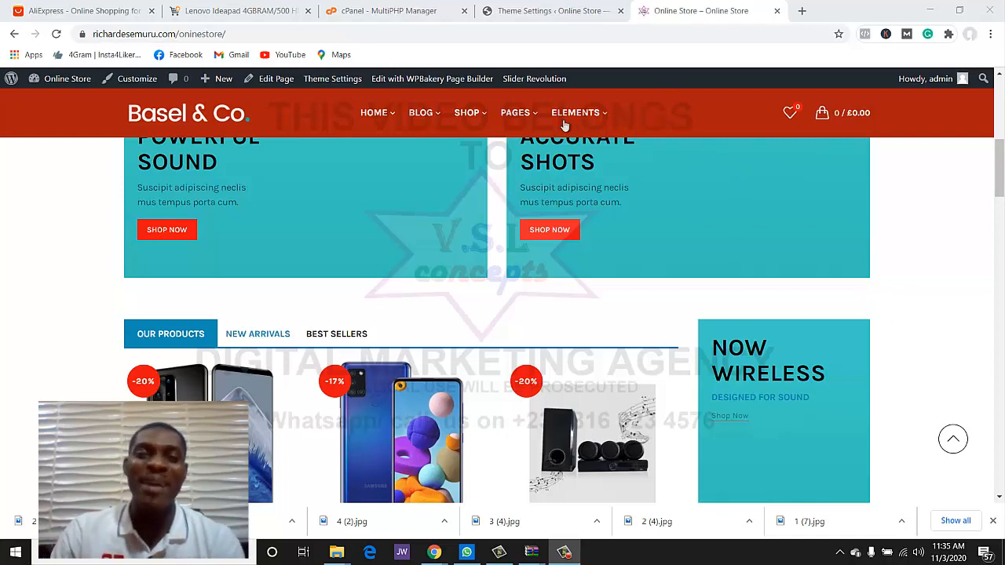
mouse_move(378, 119)
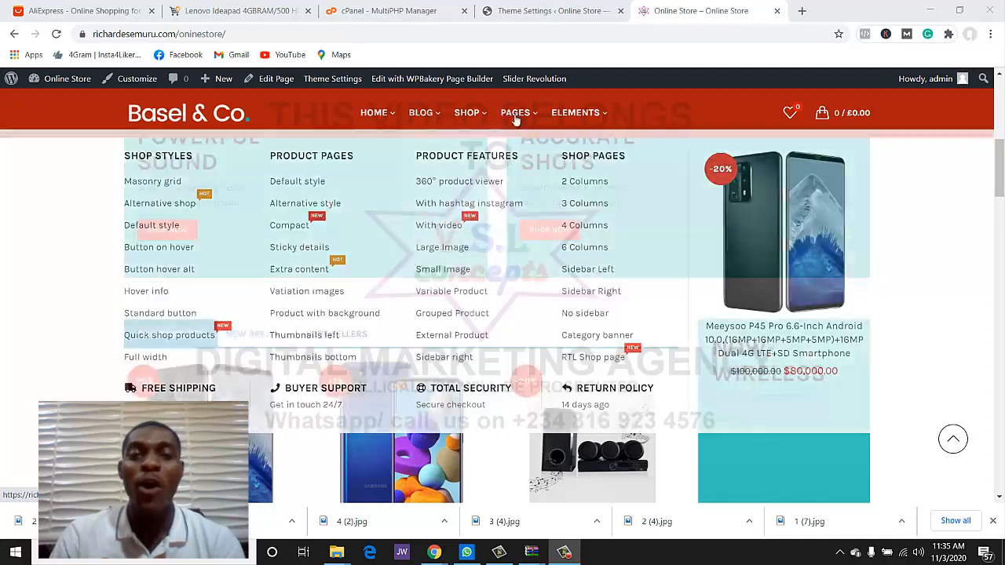
mouse_move(609, 113)
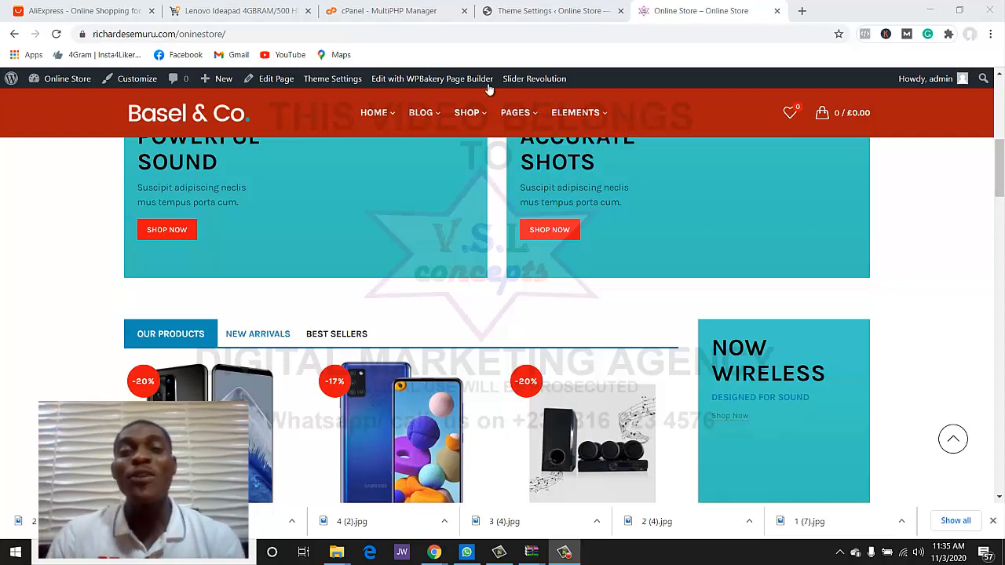
click(537, 11)
scroll(63, 259, down, 3)
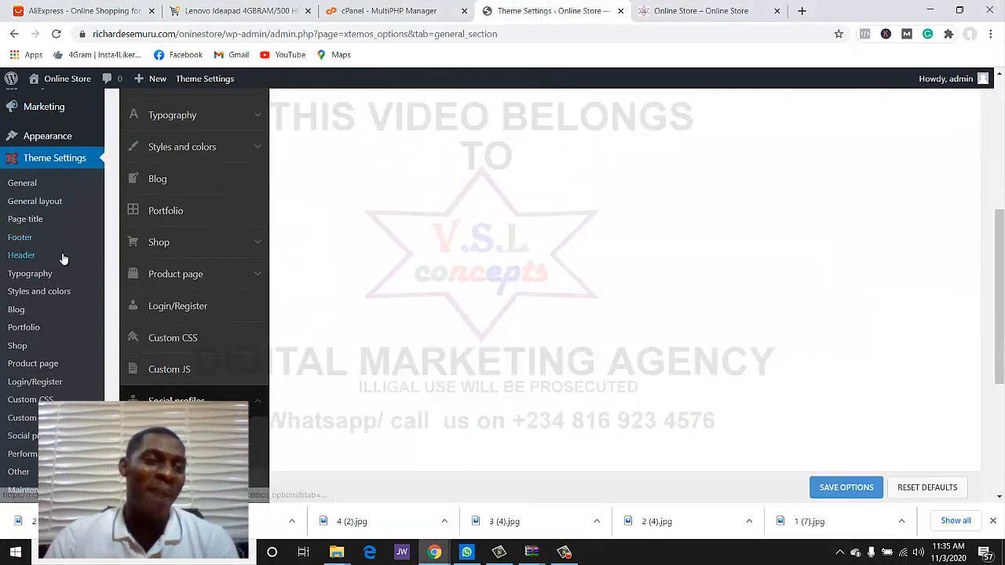
scroll(27, 161, up, 1)
mouse_move(29, 196)
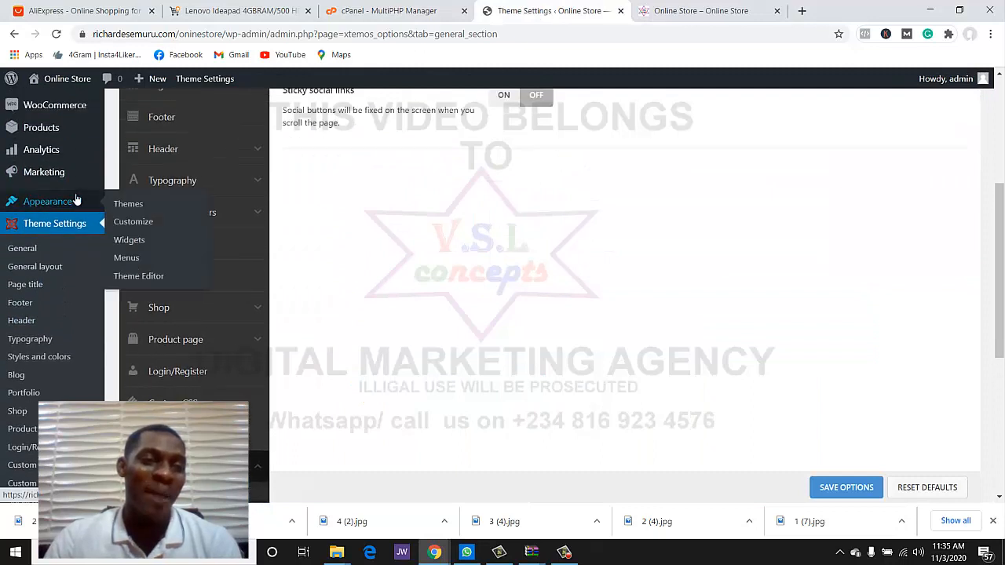
- Load the Main navigation menu into the Appearance > Menus editor, confirming the leave prompt
click(128, 258)
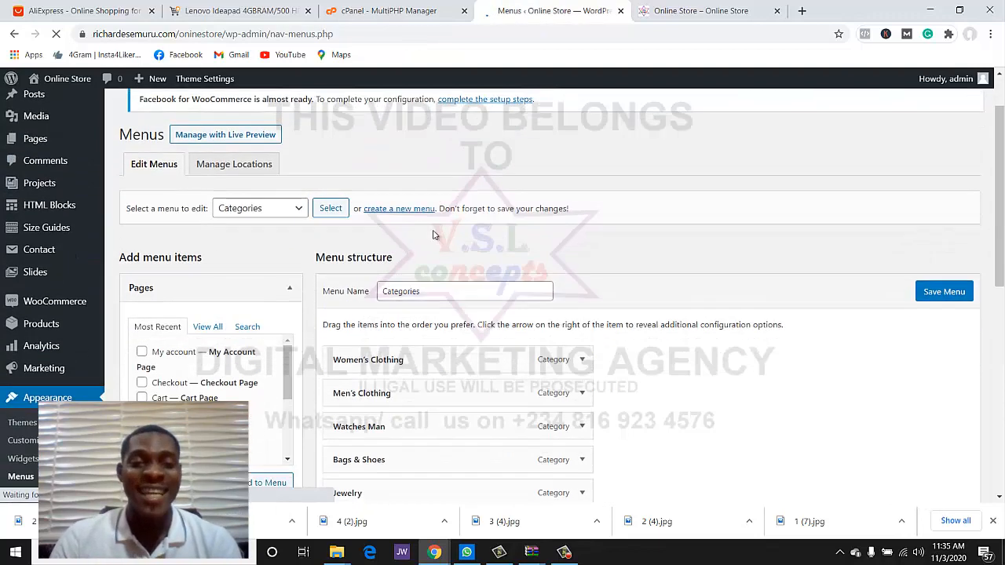
scroll(417, 240, down, 2)
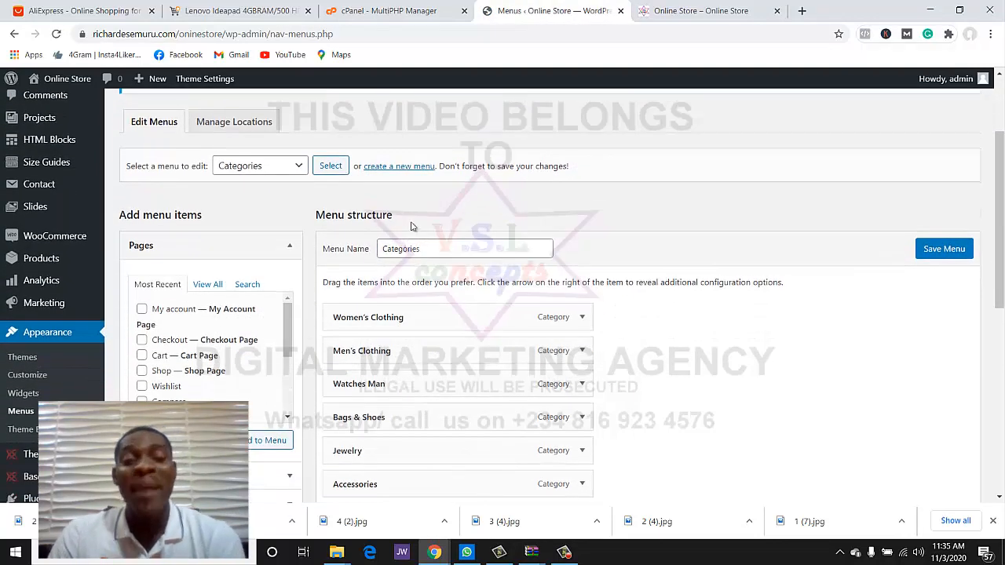
click(262, 168)
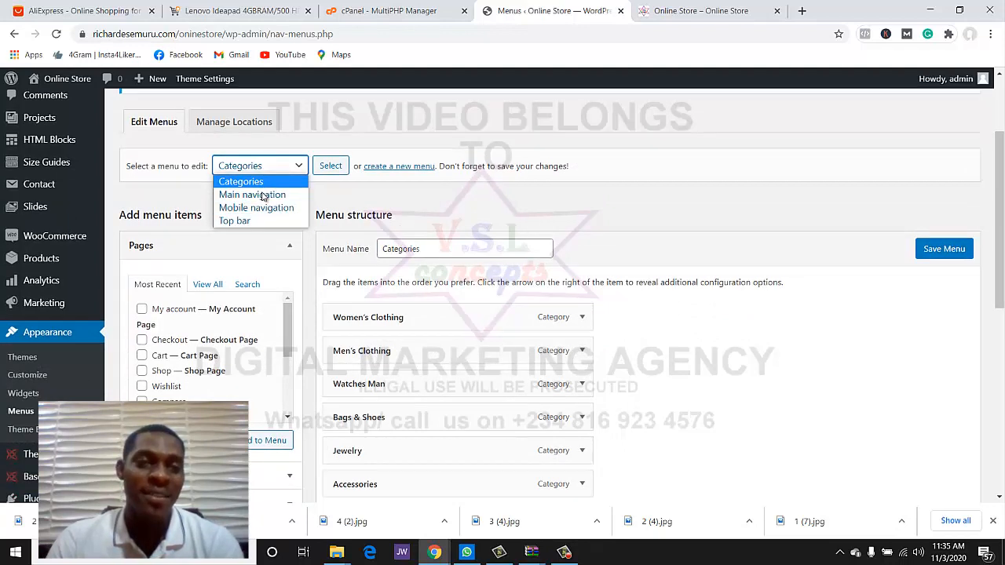
click(259, 195)
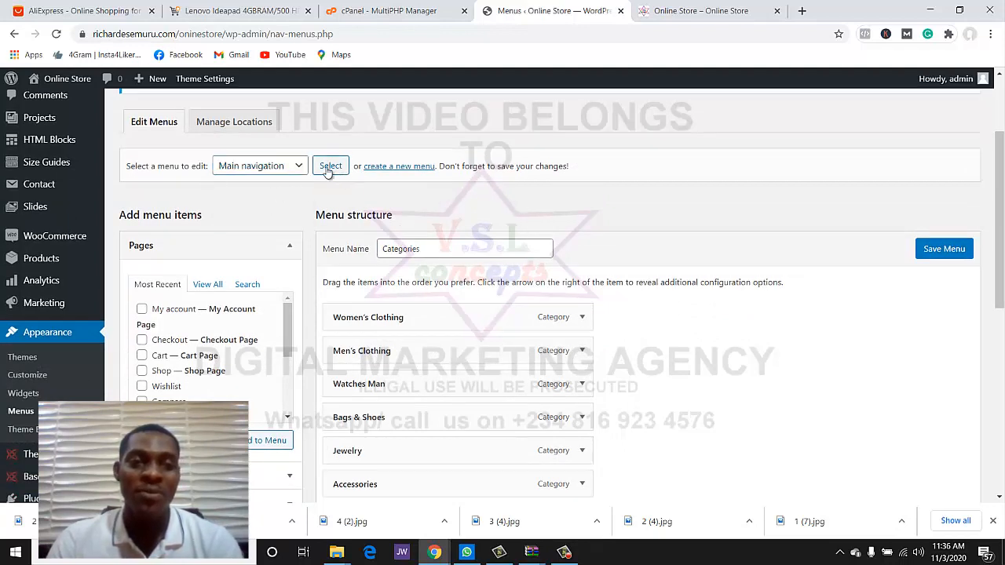
click(330, 167)
click(566, 110)
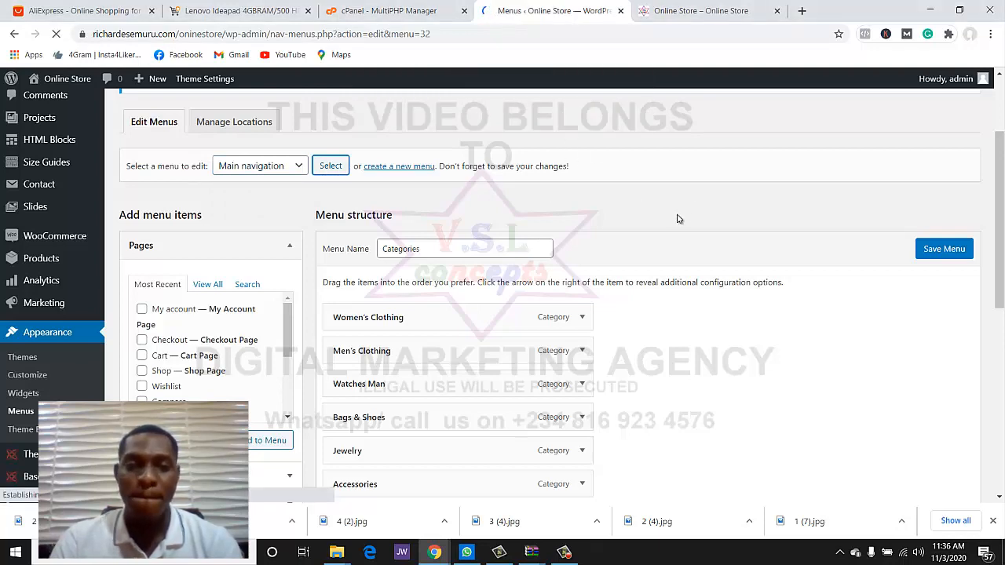
scroll(678, 219, down, 2)
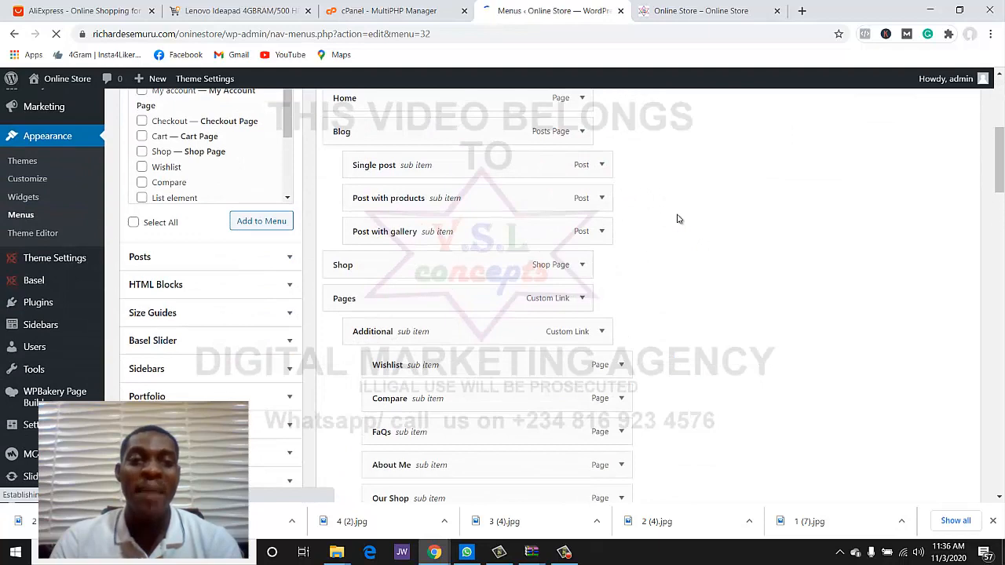
scroll(628, 114, up, 3)
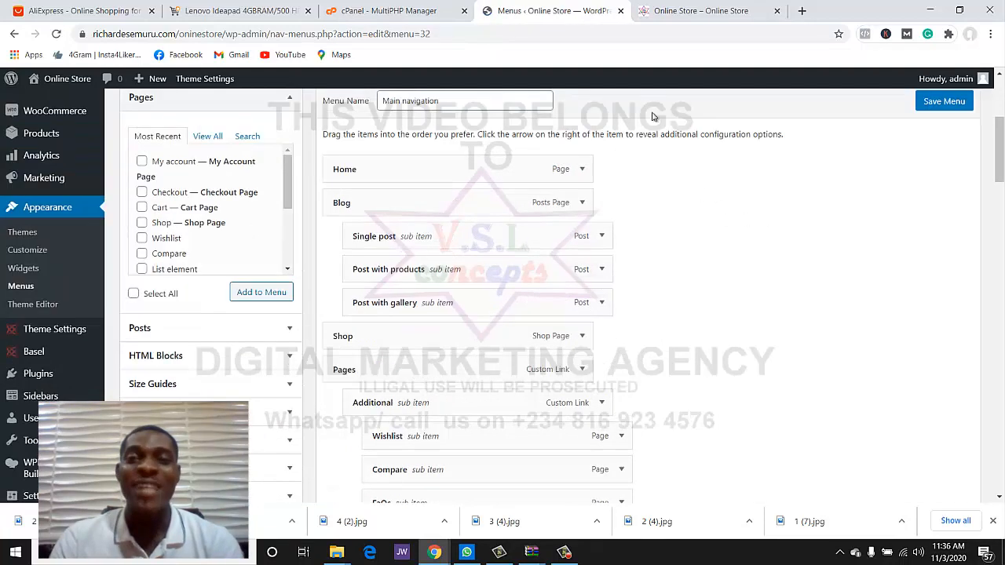
- Compare the live storefront header, then look through the Home, Blog, Shop, Pages and Elements items
click(690, 13)
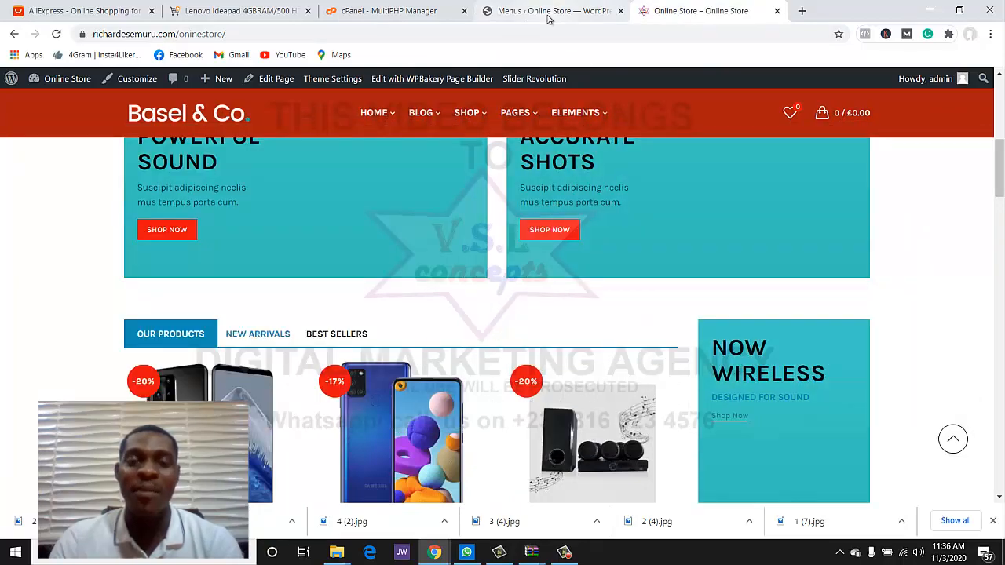
click(547, 16)
scroll(532, 181, down, 15)
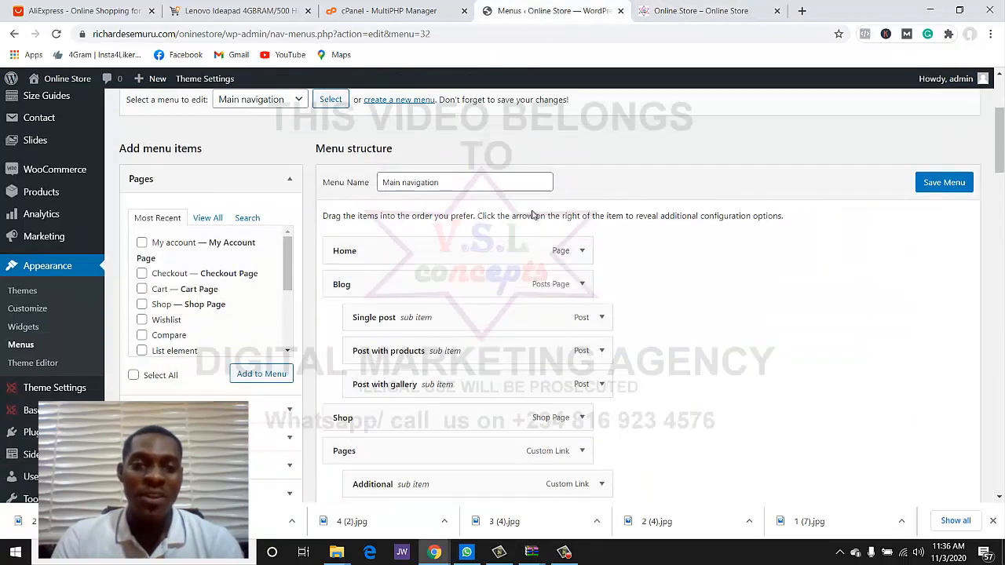
scroll(519, 214, down, 12)
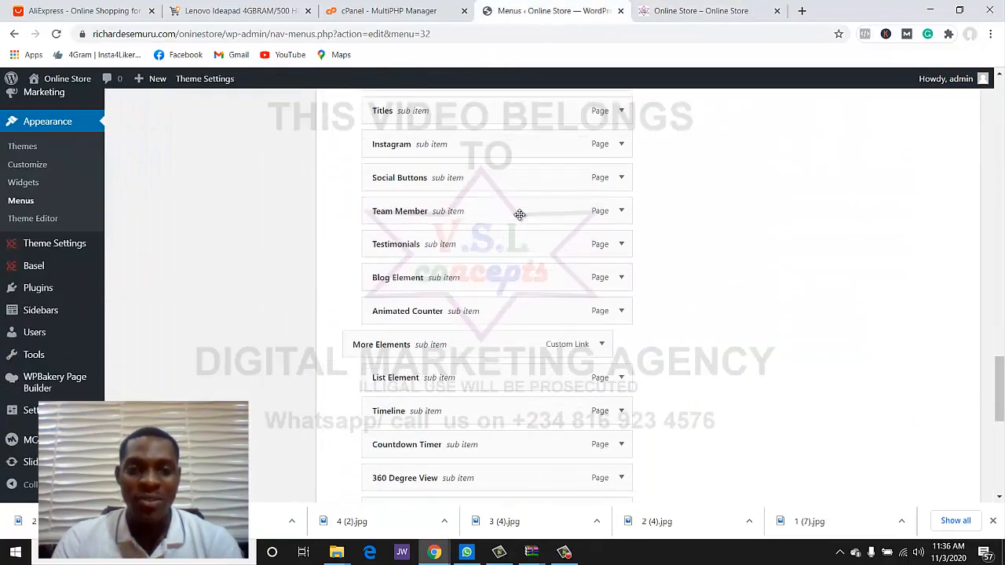
scroll(519, 219, up, 9)
scroll(519, 219, up, 6)
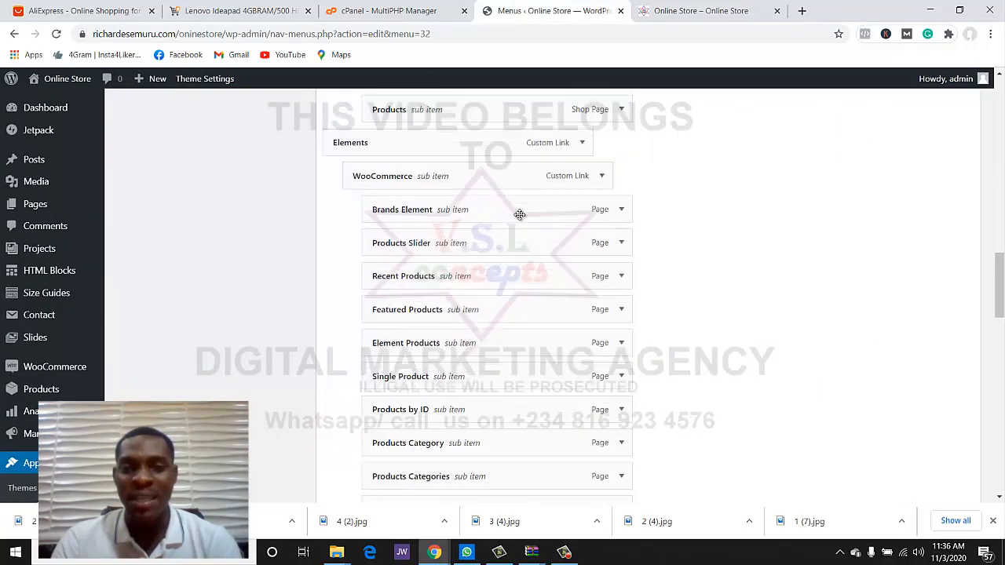
scroll(518, 218, down, 14)
scroll(518, 217, up, 8)
scroll(519, 216, up, 20)
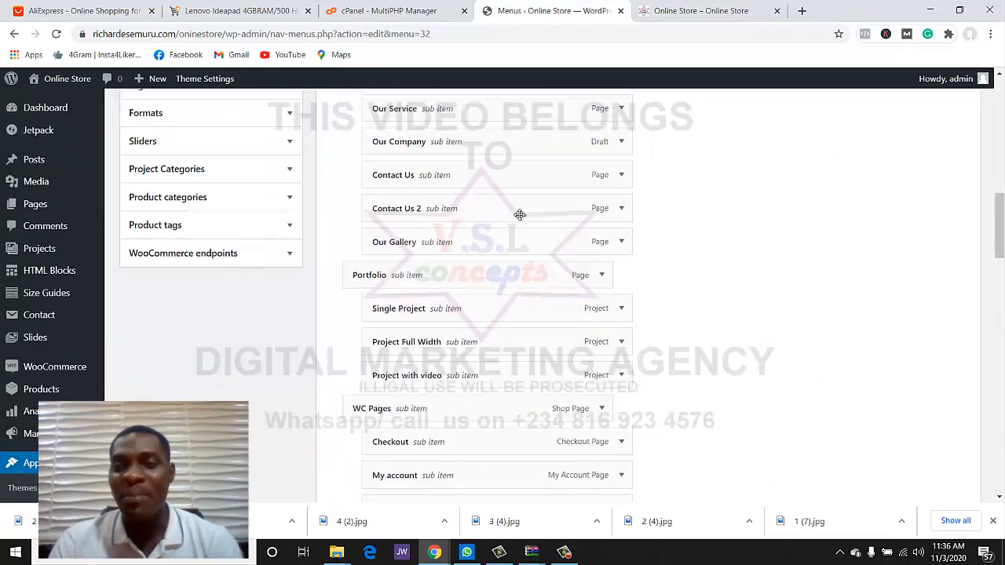
scroll(502, 212, down, 3)
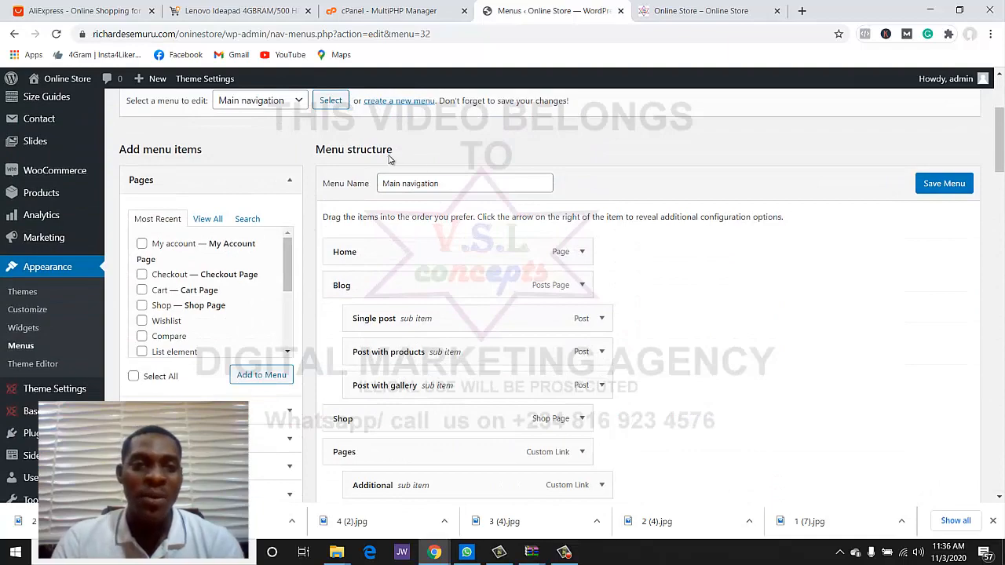
scroll(369, 219, down, 20)
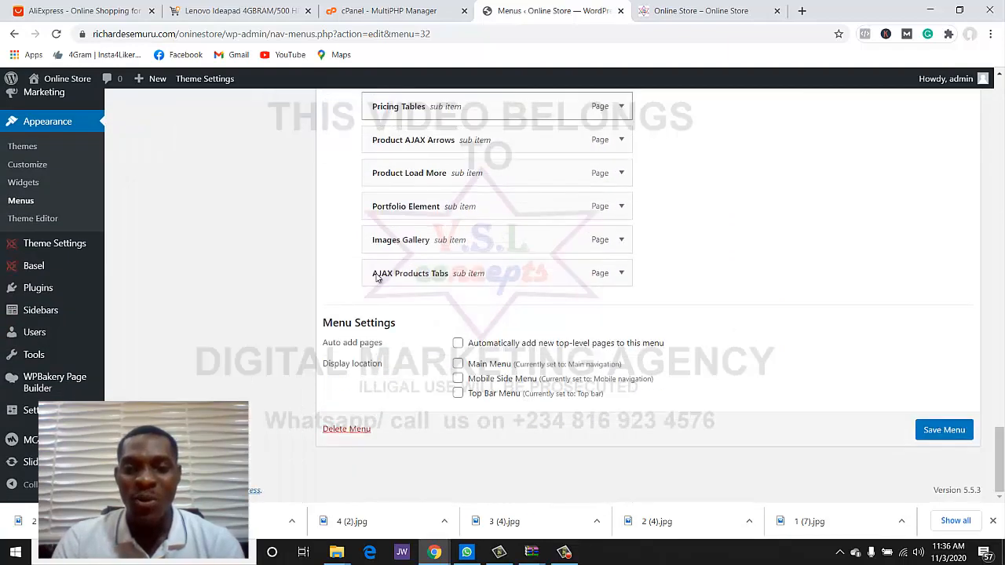
- Permanently delete the Main navigation menu and start a new menu
click(357, 431)
click(566, 120)
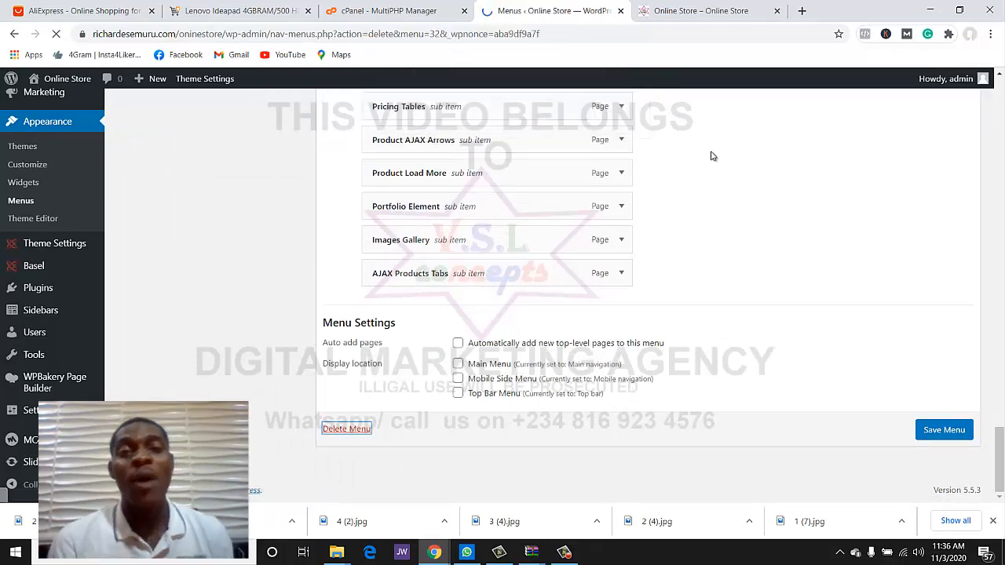
scroll(350, 243, down, 2)
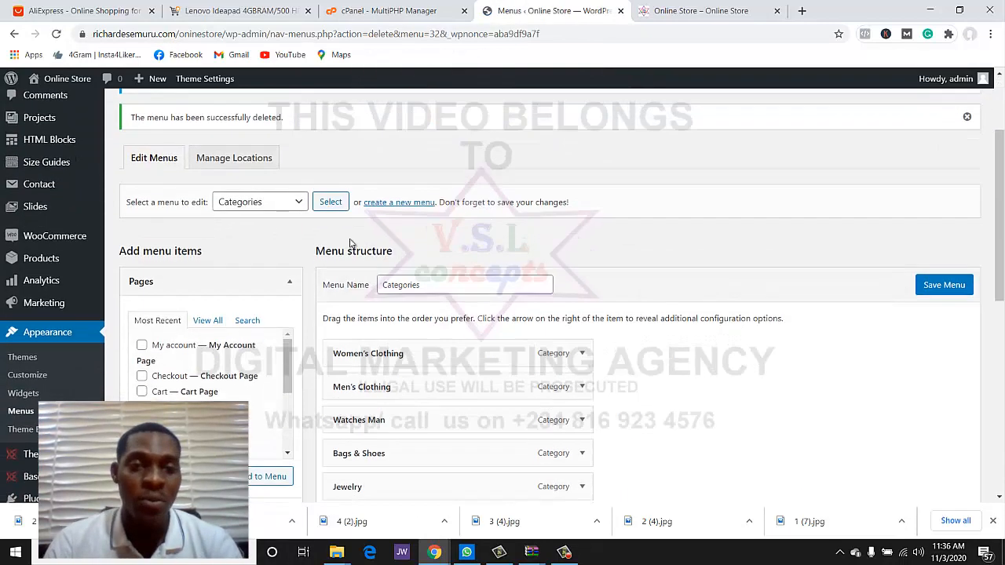
click(390, 202)
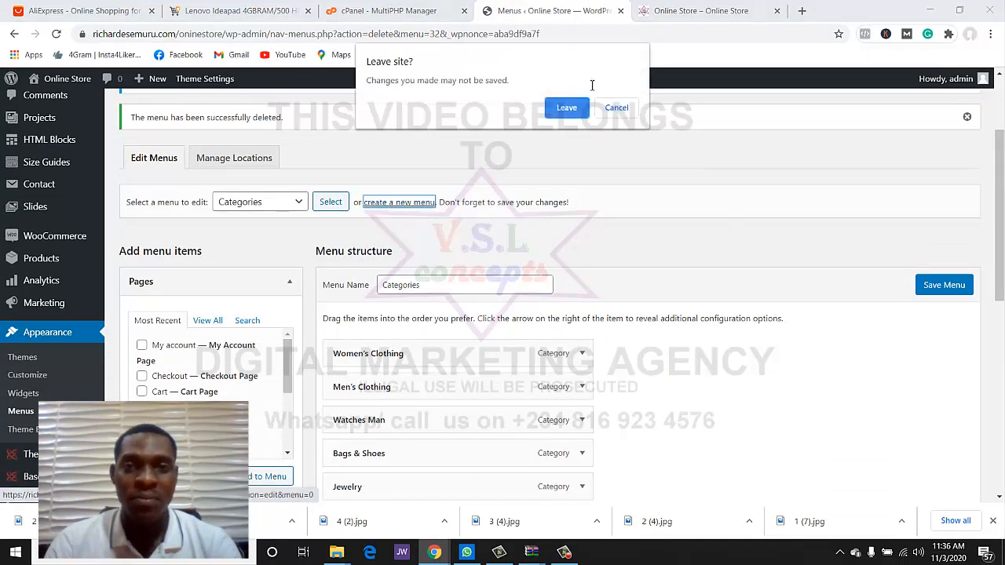
- Create a new menu named 'main menu' for the Main Menu display location
click(550, 111)
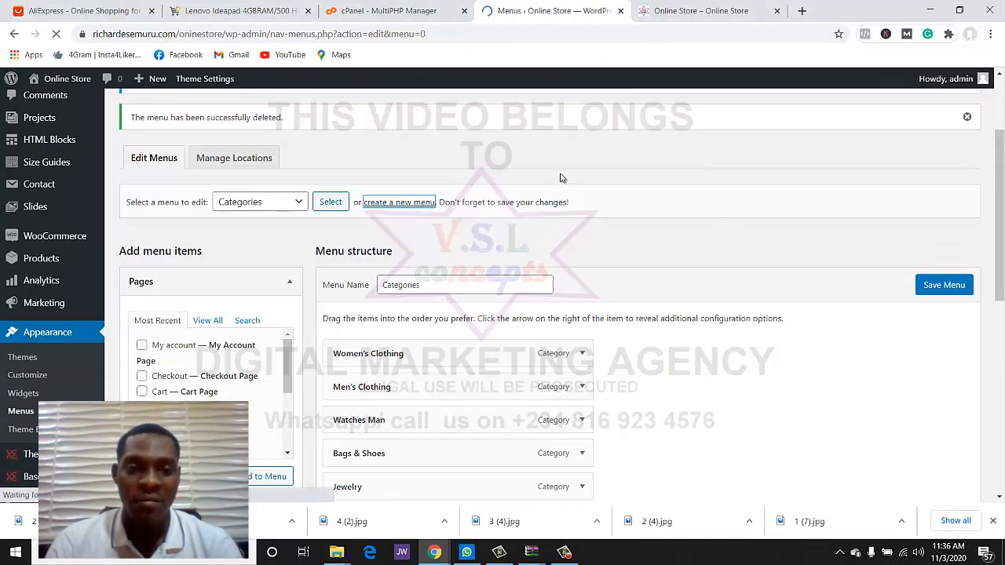
scroll(462, 232, down, 3)
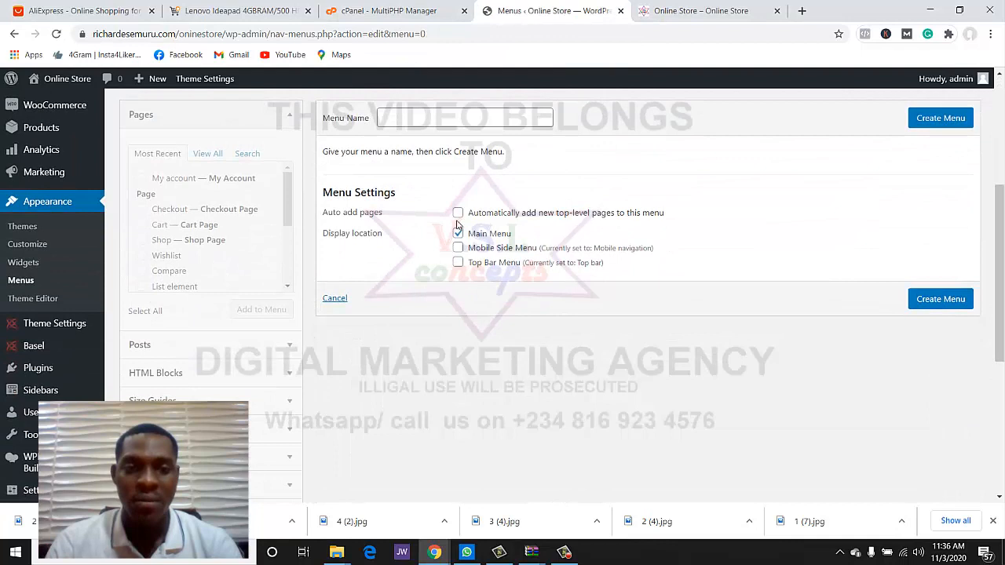
click(473, 118)
text(main menu)
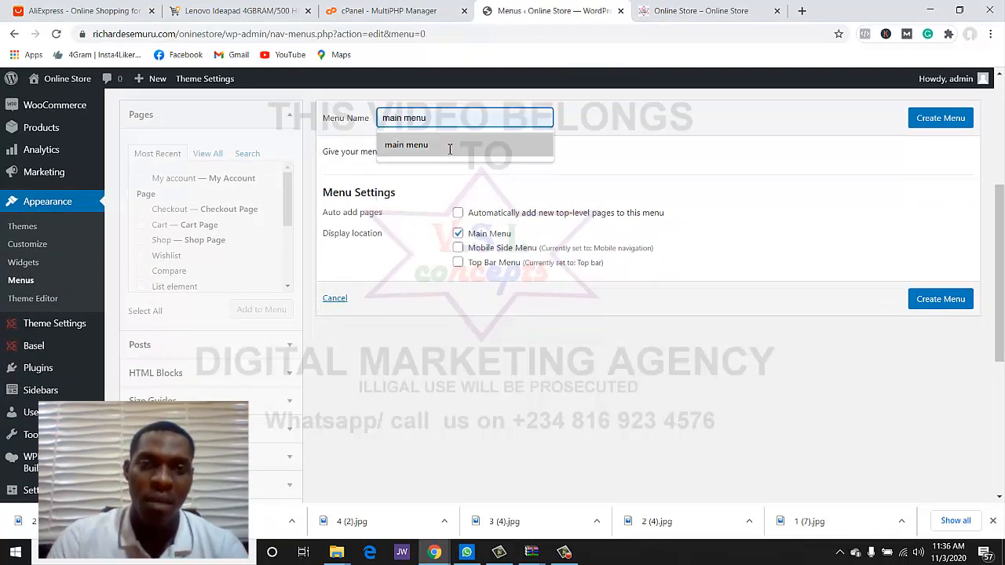
click(449, 146)
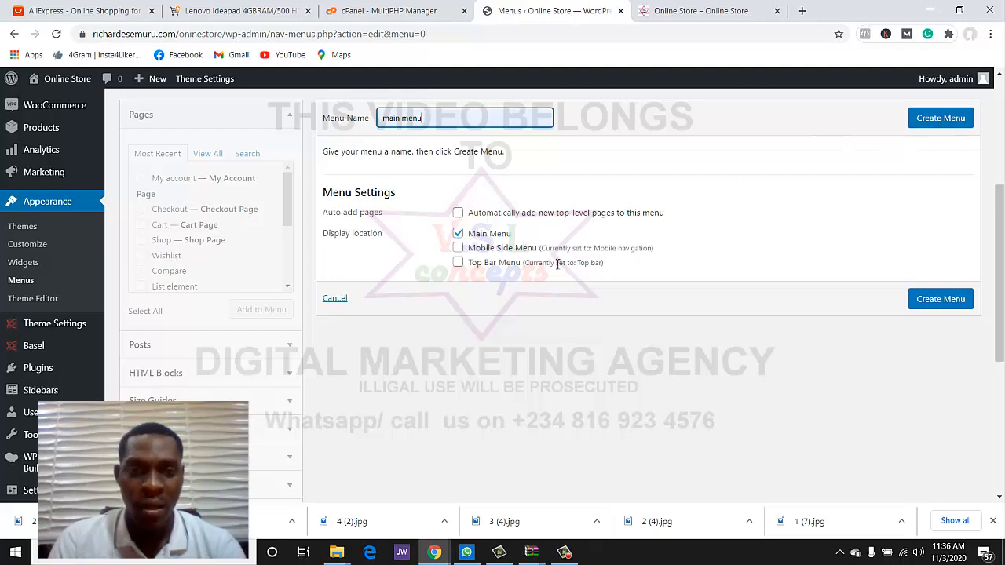
click(932, 123)
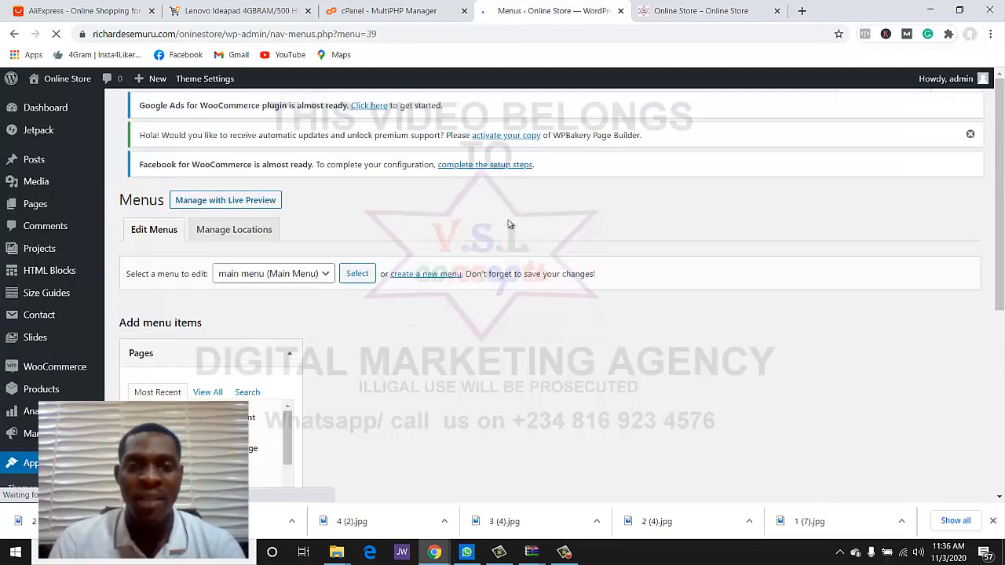
scroll(487, 240, down, 3)
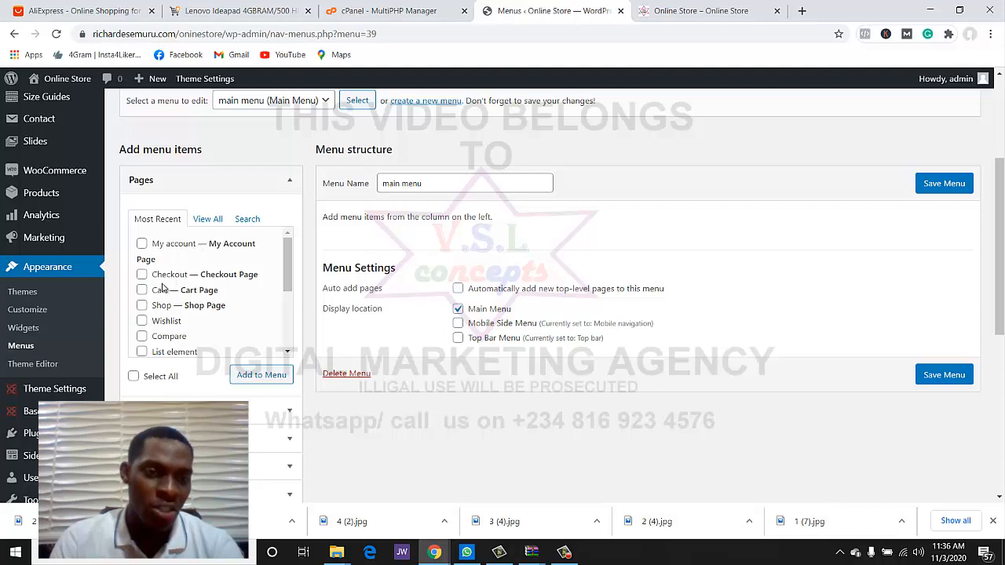
scroll(162, 288, down, 1)
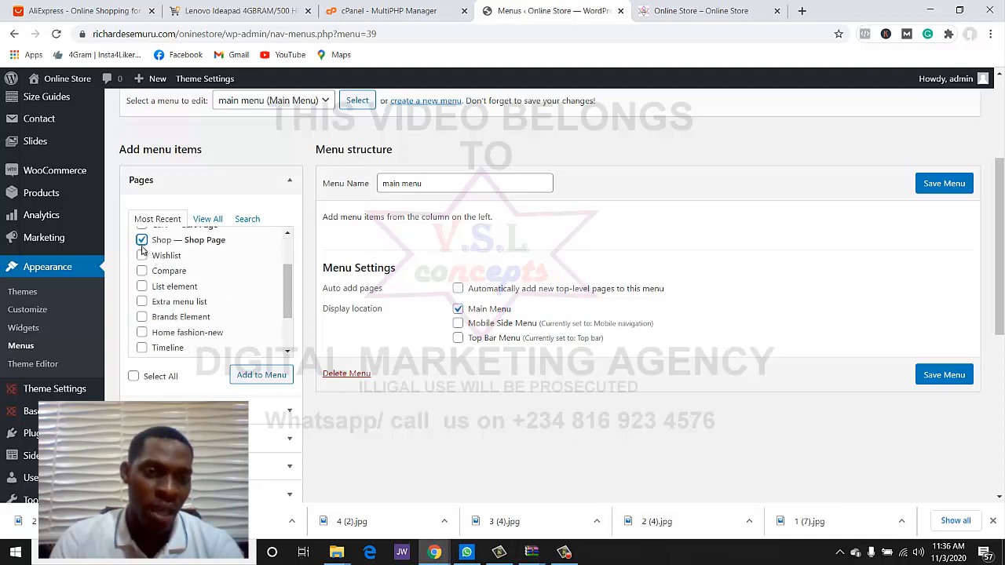
scroll(157, 259, up, 1)
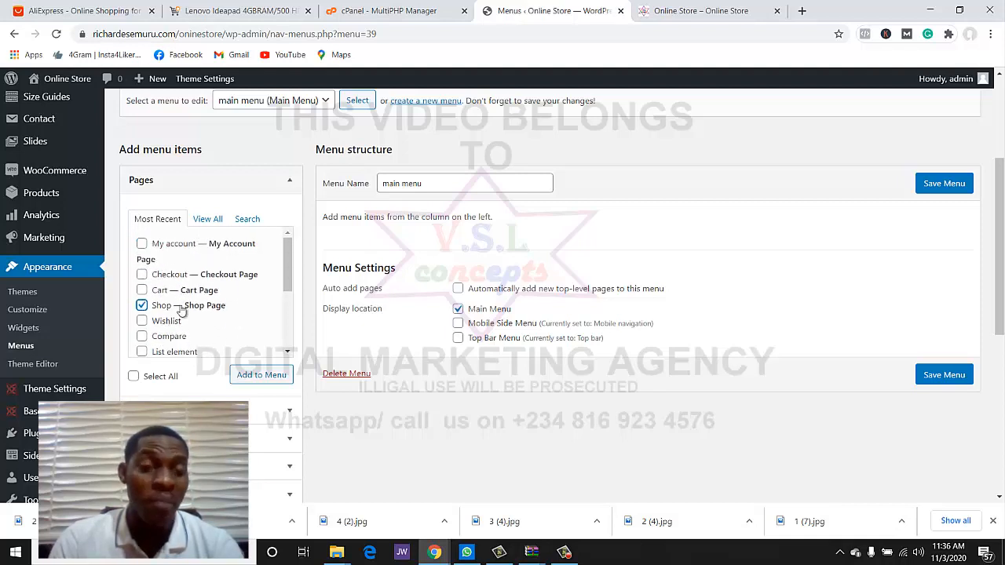
scroll(182, 304, down, 2)
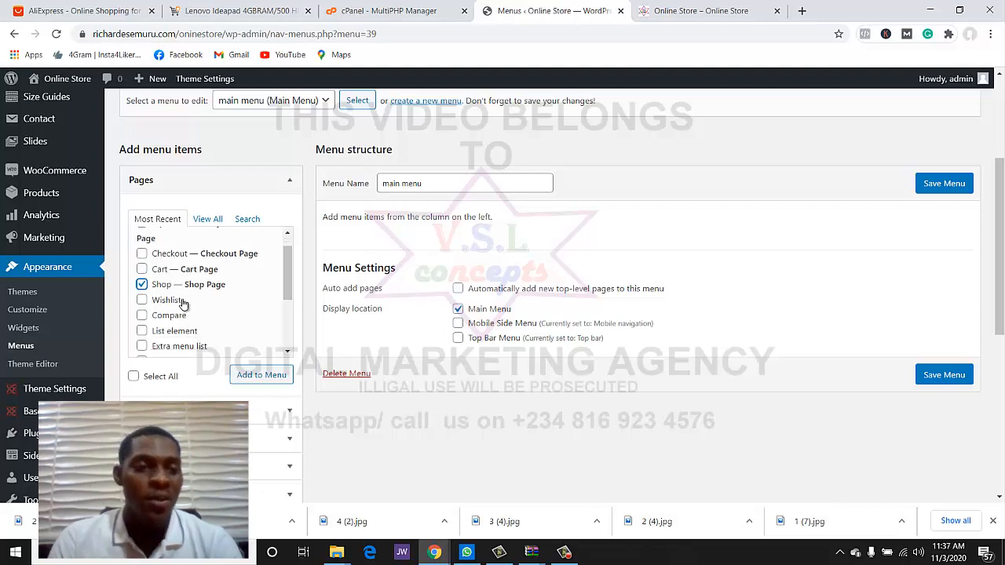
scroll(182, 303, up, 2)
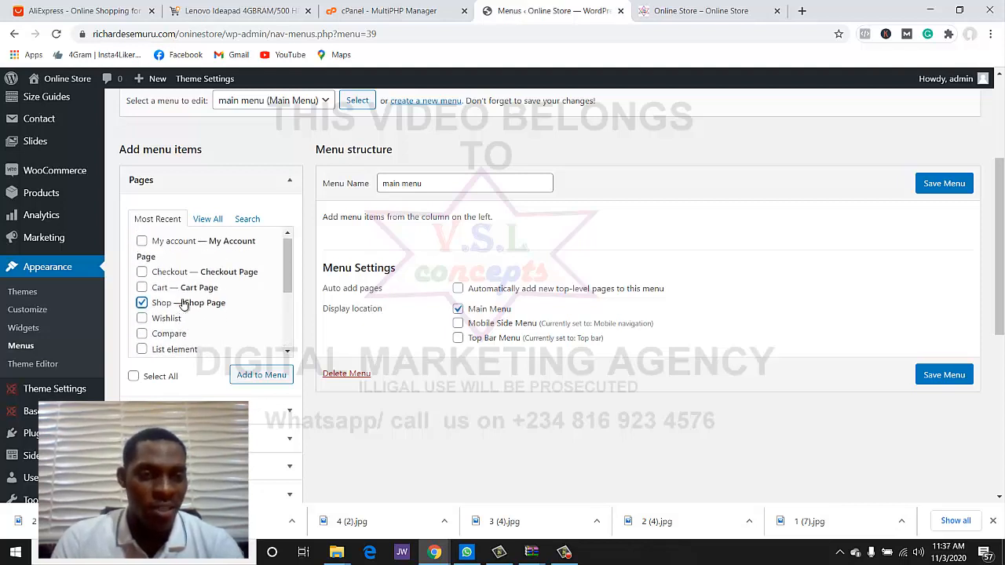
scroll(181, 310, down, 2)
scroll(191, 314, up, 2)
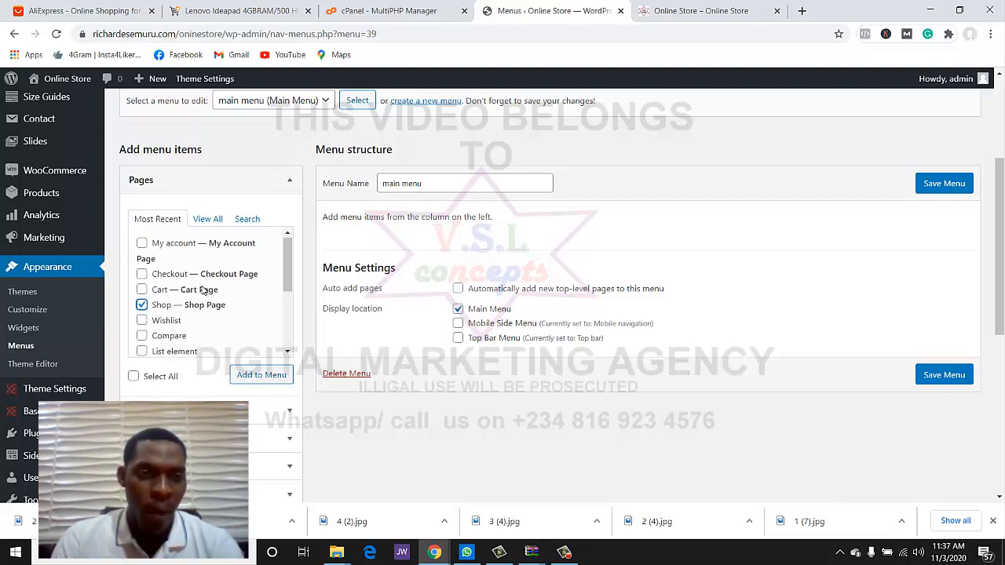
- In the full Pages list, tick Home electronics and Contact Us for the menu
click(221, 223)
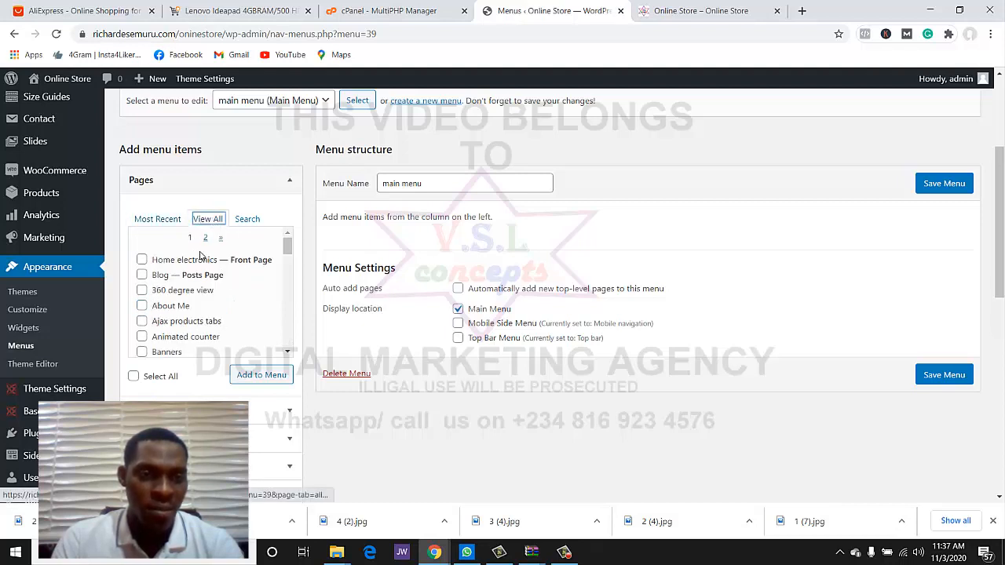
click(161, 263)
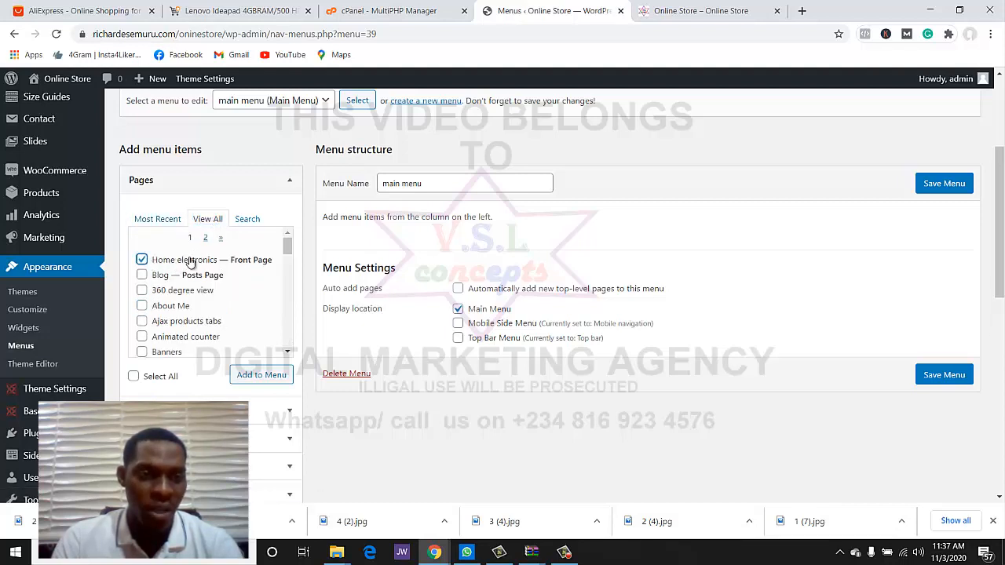
scroll(197, 290, down, 2)
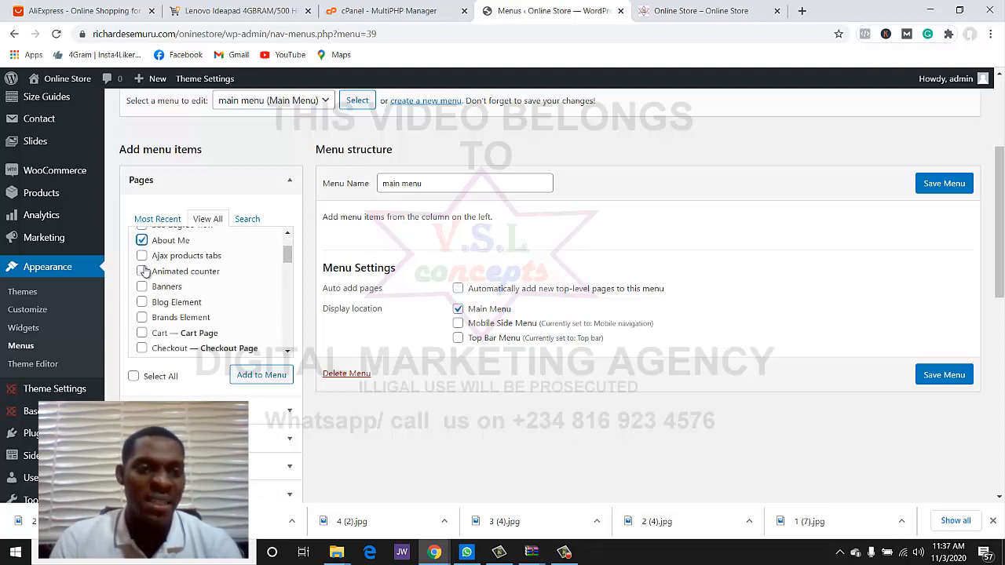
scroll(143, 276, down, 2)
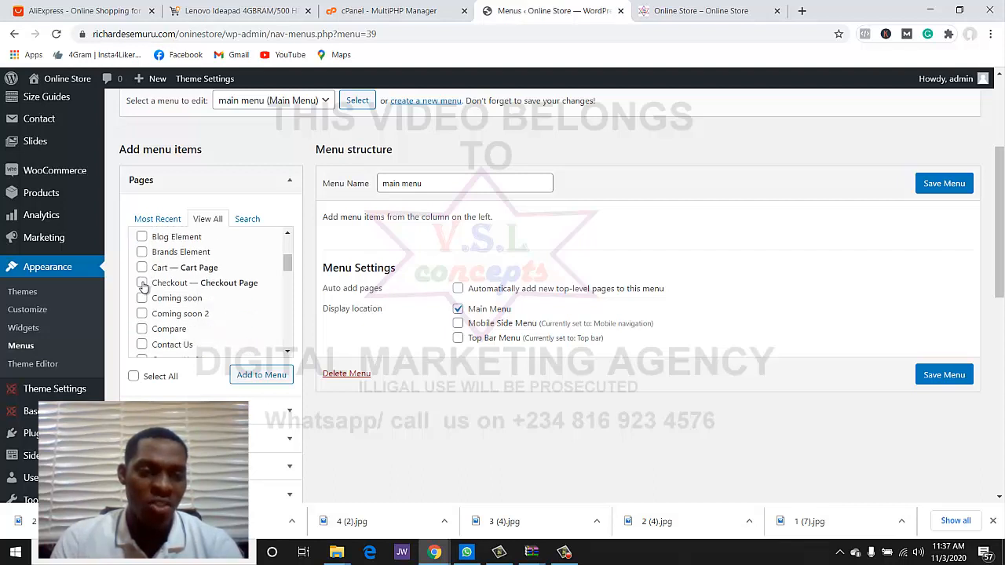
scroll(153, 283, down, 3)
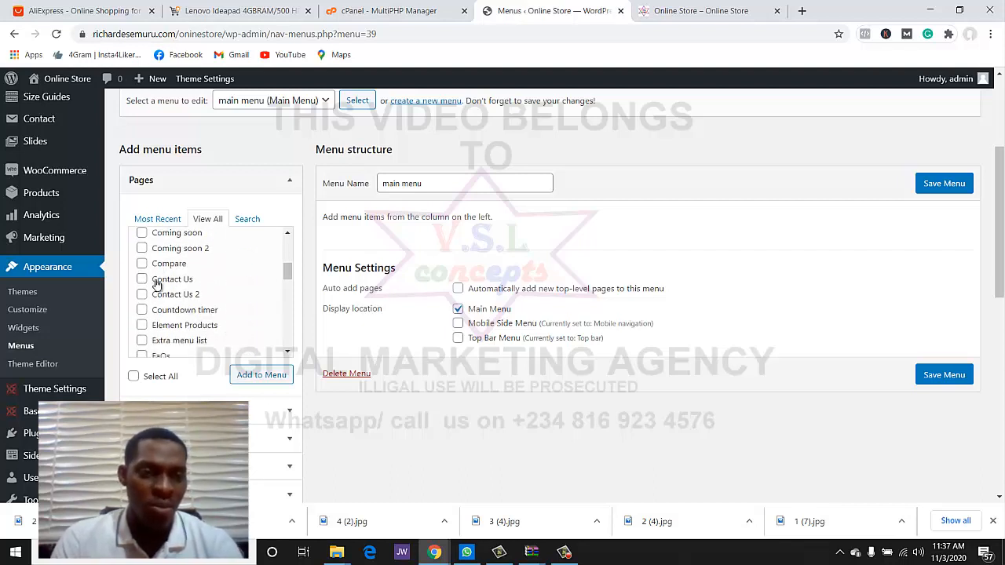
scroll(149, 275, up, 1)
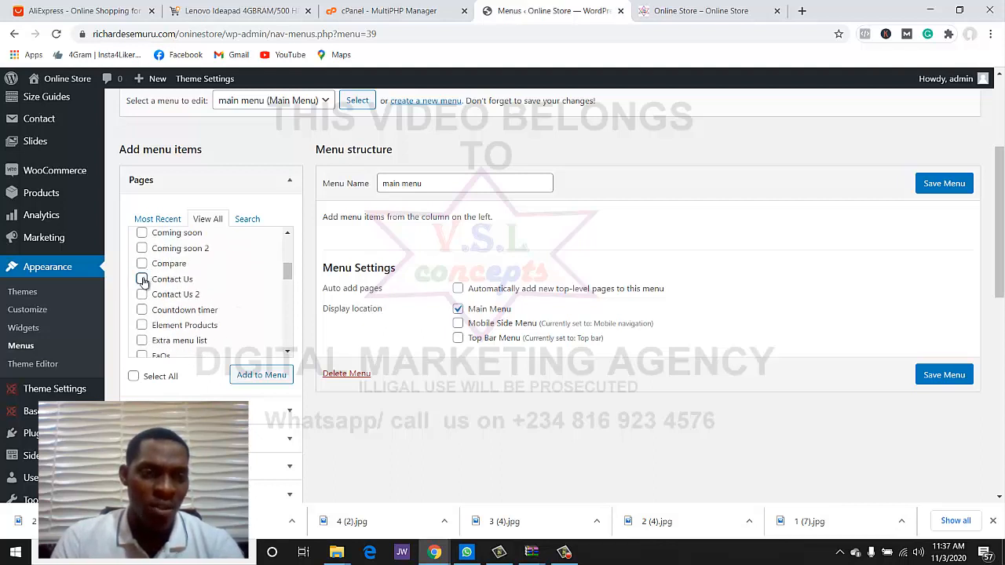
click(143, 279)
scroll(155, 287, down, 2)
scroll(153, 296, down, 2)
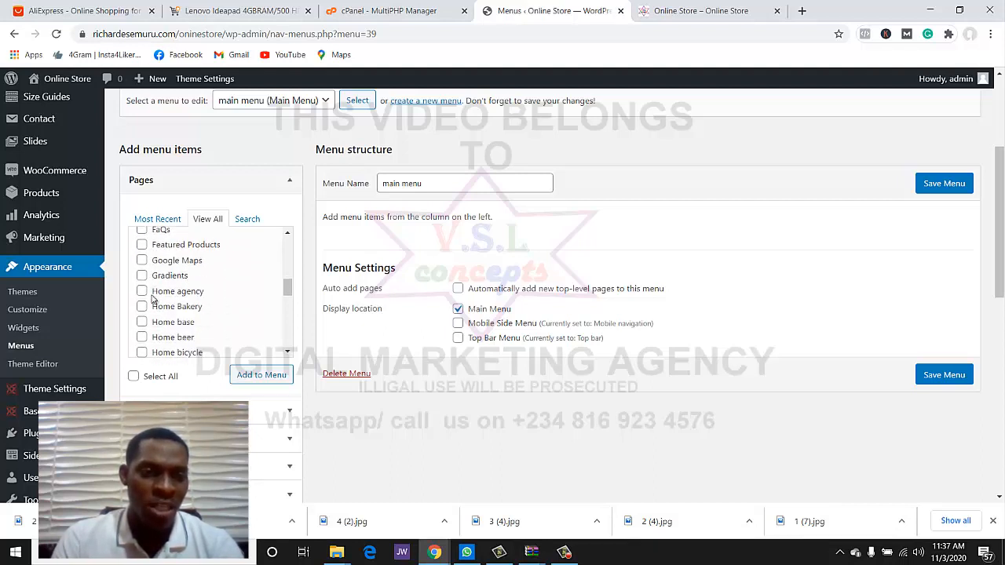
scroll(153, 297, down, 5)
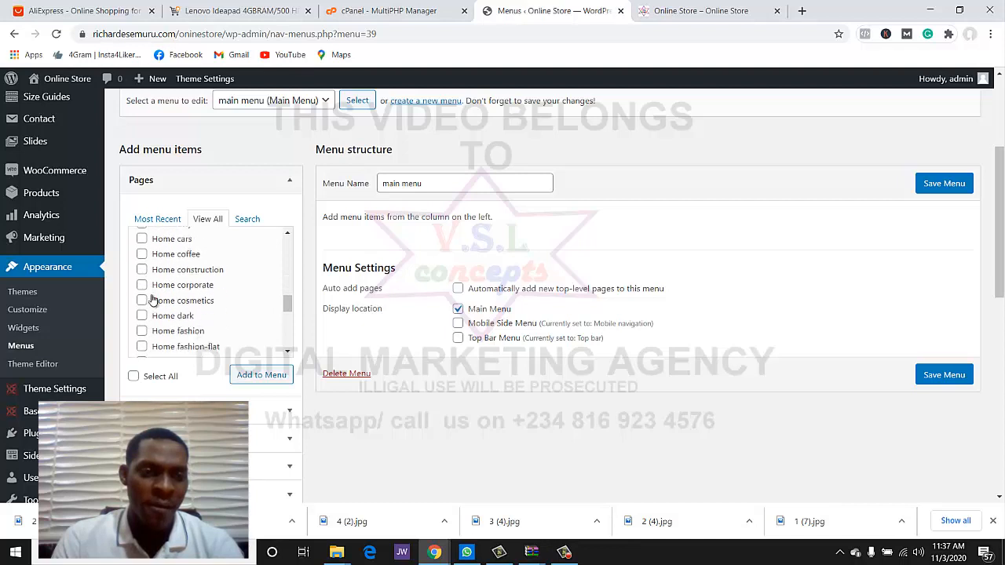
scroll(153, 299, down, 5)
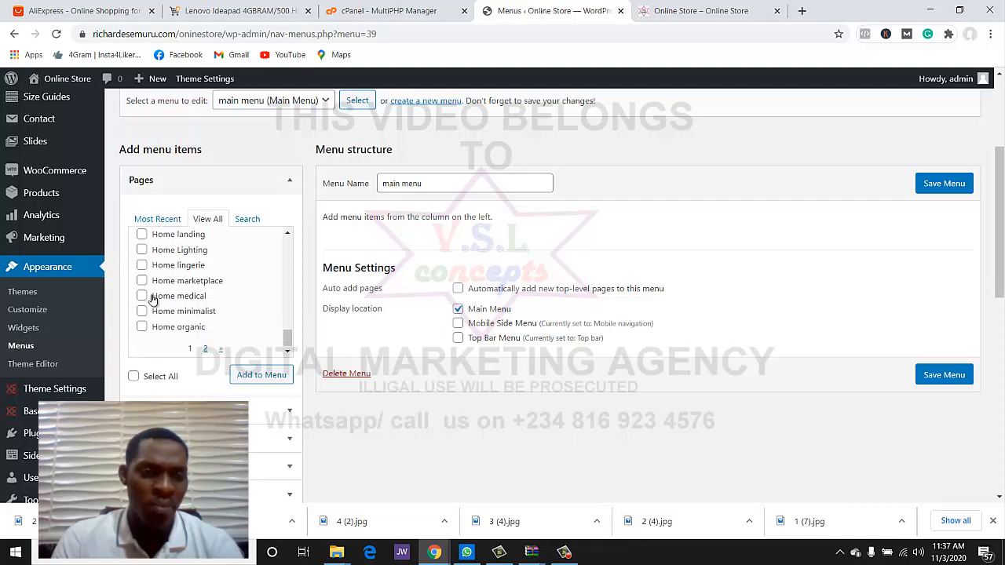
- Search pages for 'sho', tick 'Shop — Shop Page' and add it to the main menu
click(242, 219)
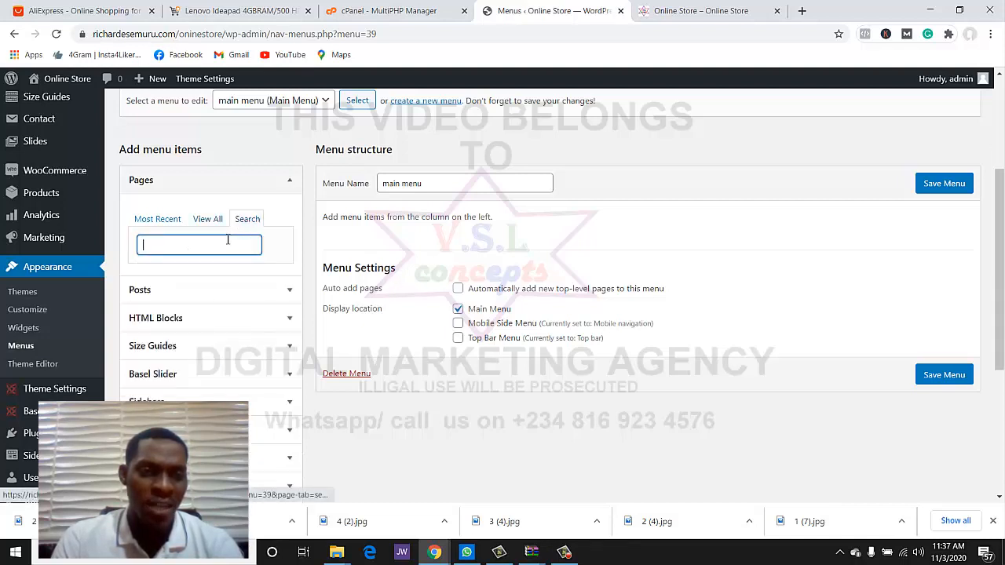
text(shop)
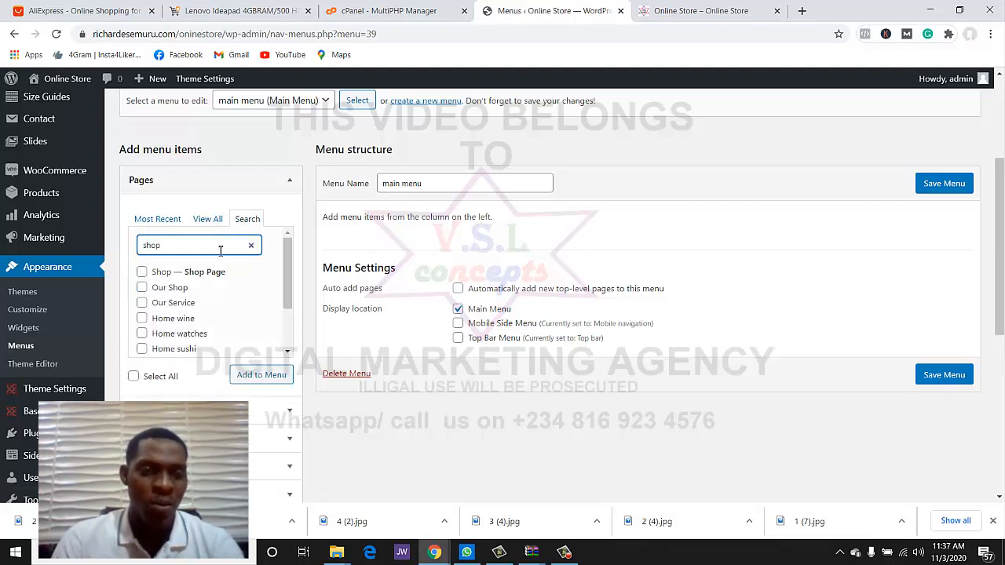
click(141, 272)
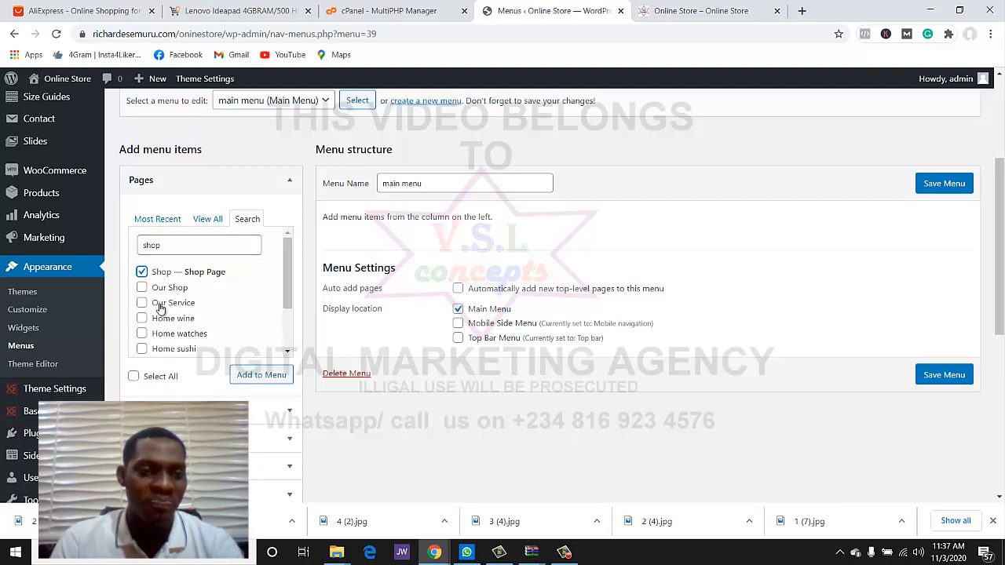
scroll(165, 298, down, 2)
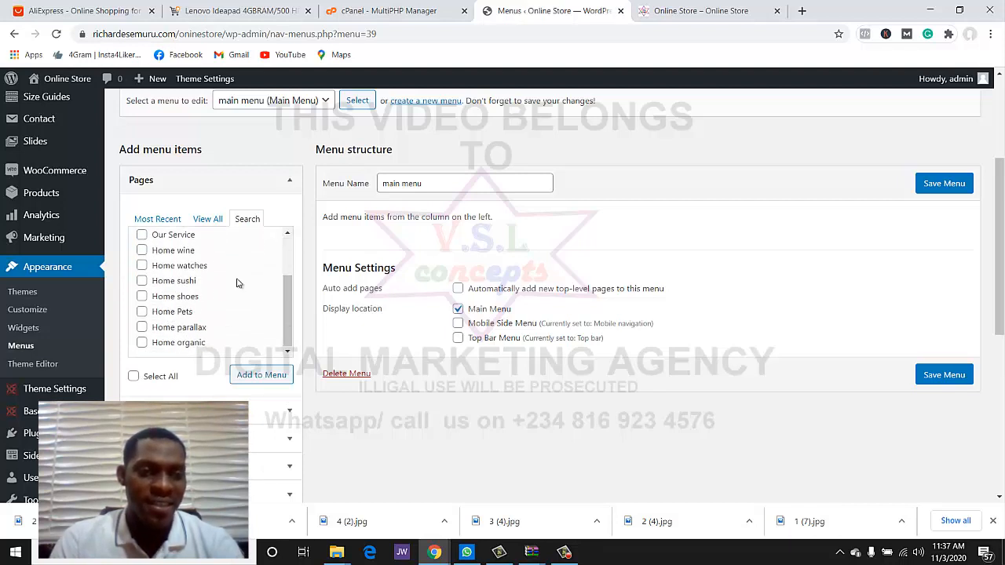
click(248, 375)
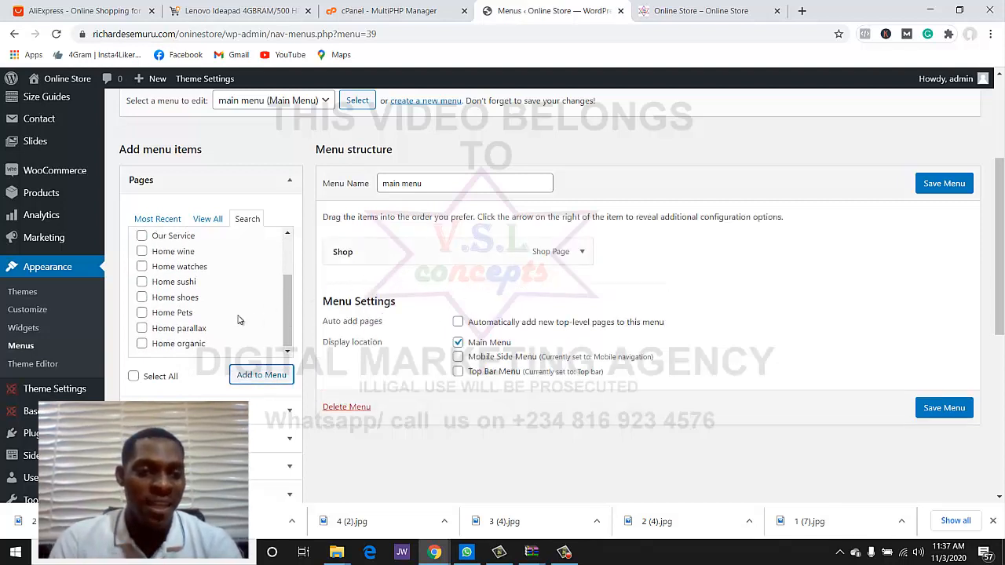
scroll(240, 319, up, 3)
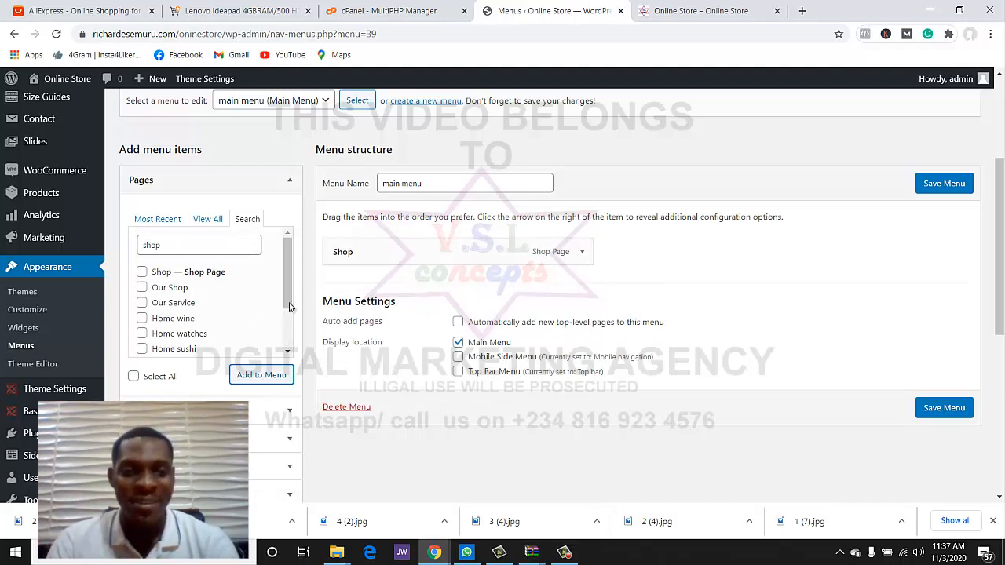
- Tick Home electronics with the other checked pages and add them all to the main menu
click(207, 224)
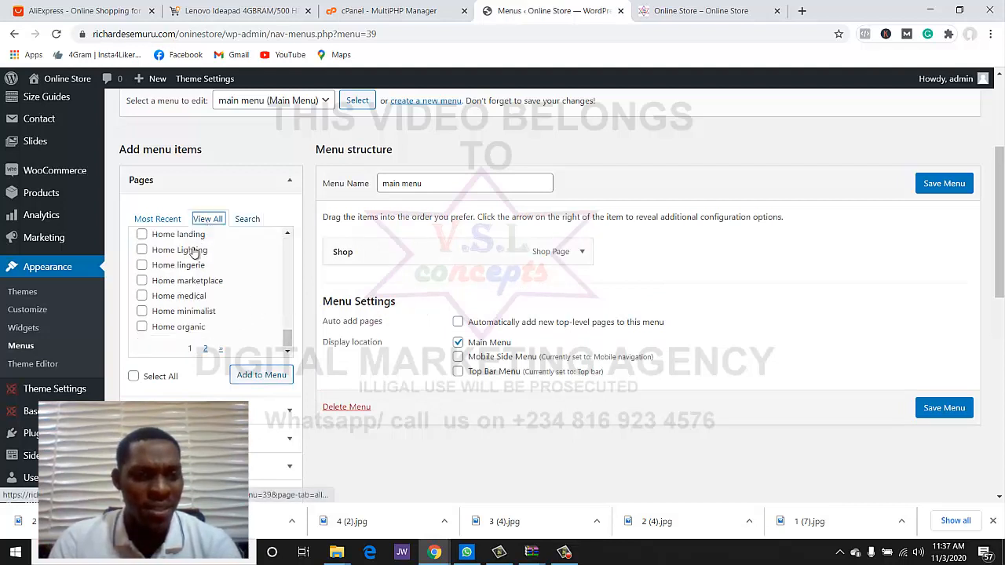
scroll(182, 296, up, 5)
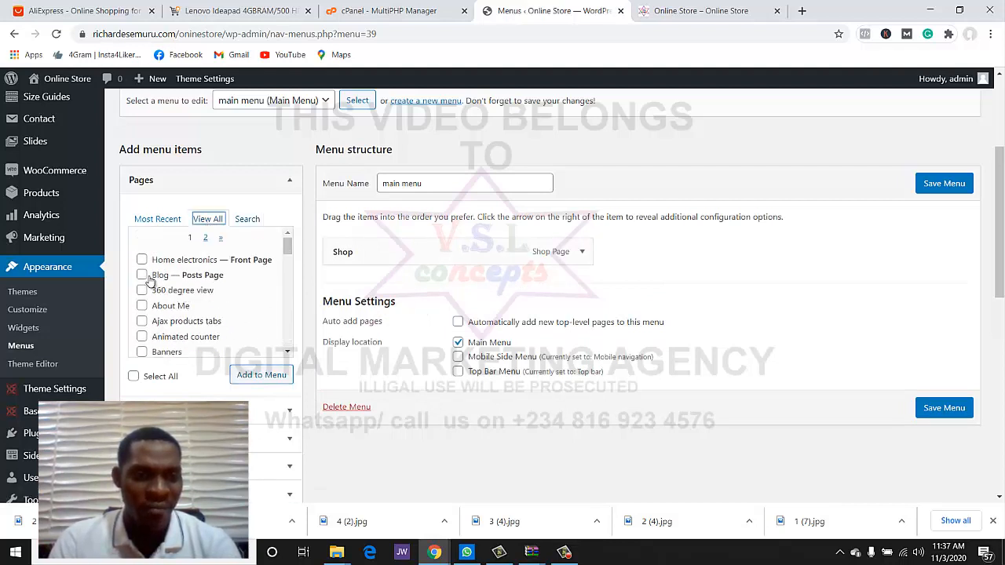
click(142, 261)
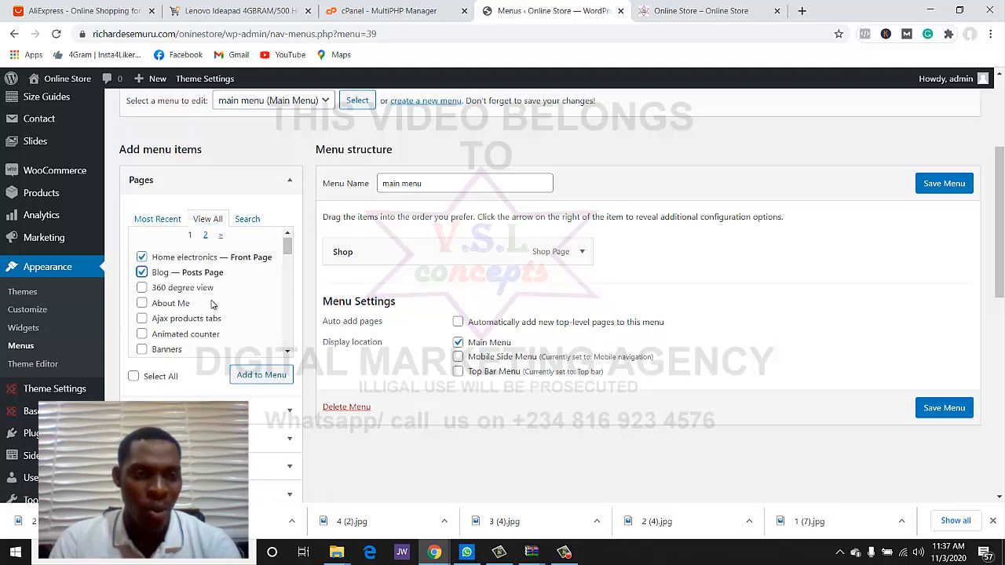
scroll(154, 259, down, 2)
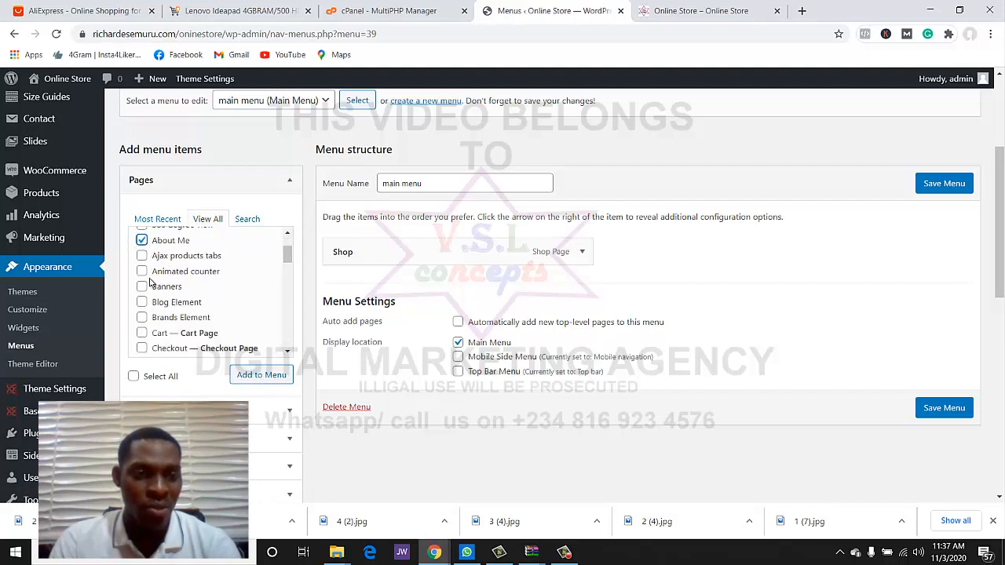
scroll(149, 292, down, 2)
scroll(149, 296, down, 2)
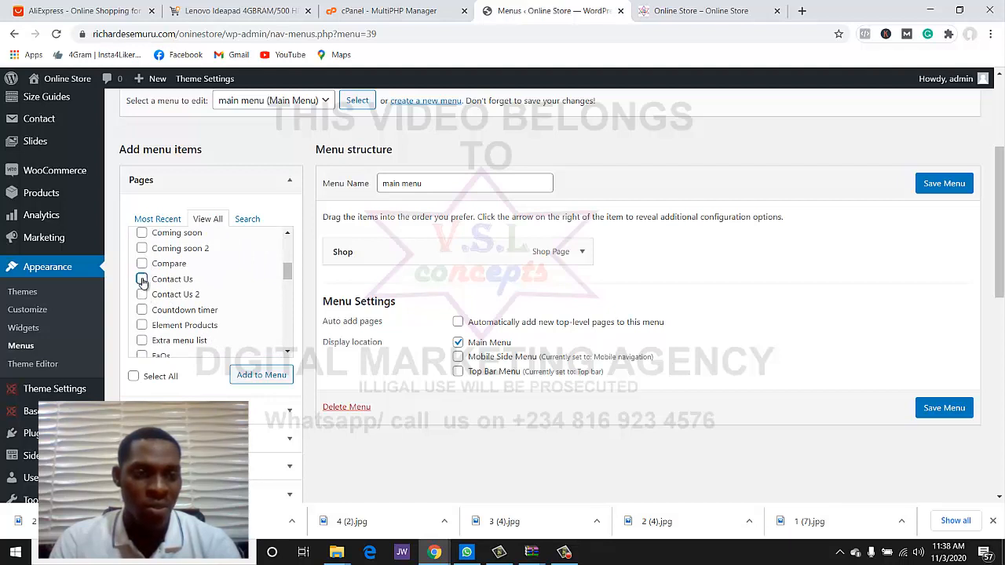
scroll(240, 292, down, 10)
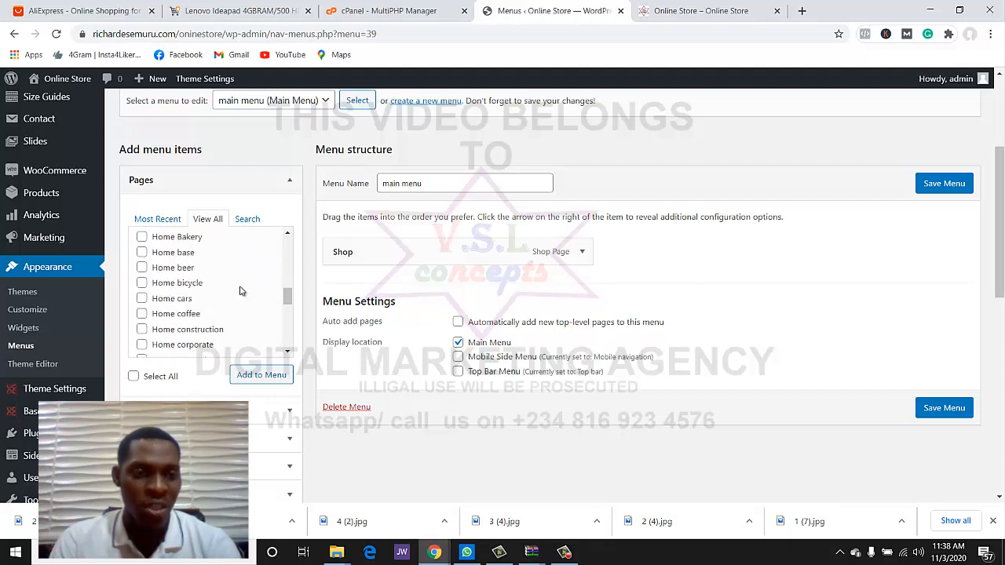
scroll(241, 291, down, 5)
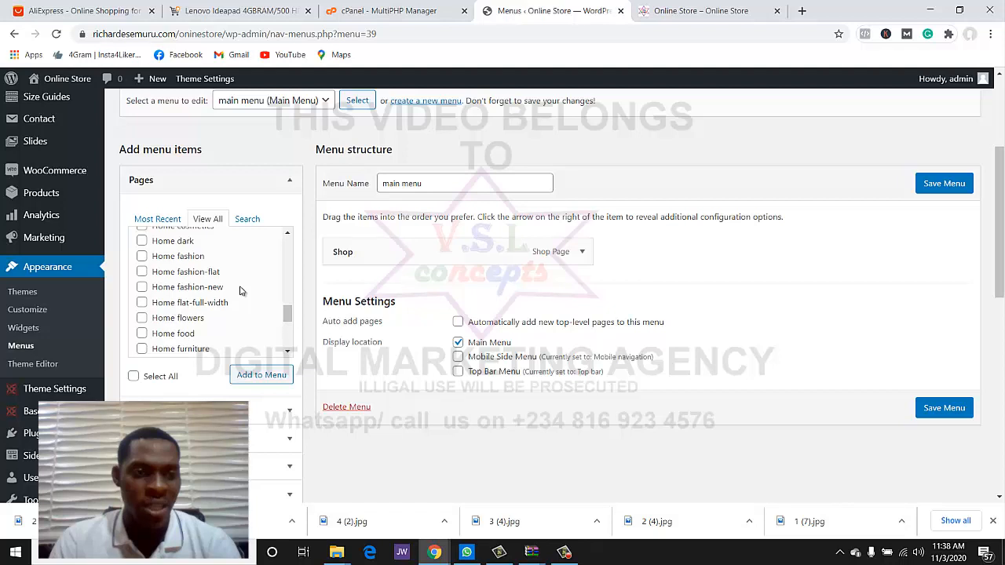
click(252, 377)
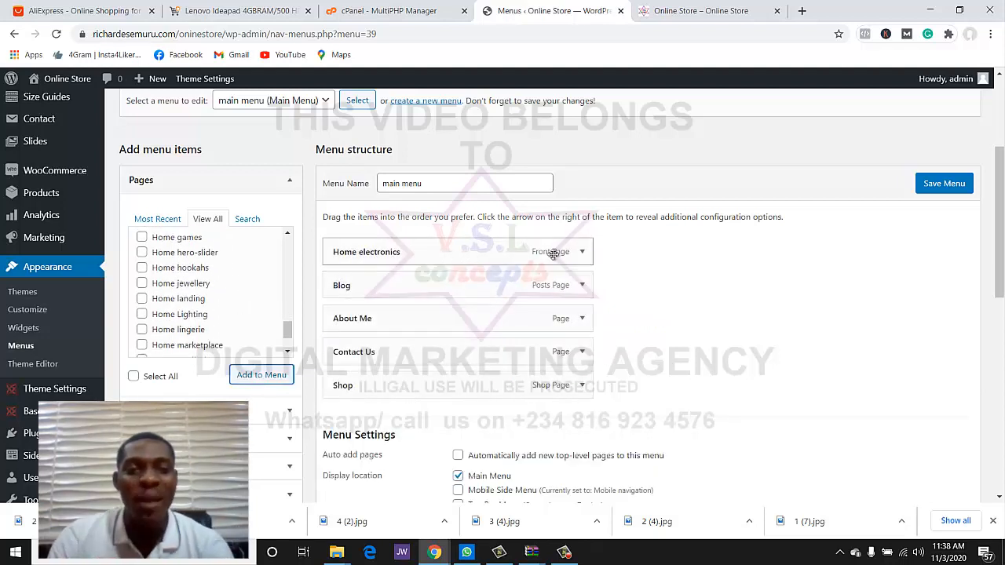
- Change the Home electronics item's navigation label to 'Home'
click(581, 252)
click(417, 301)
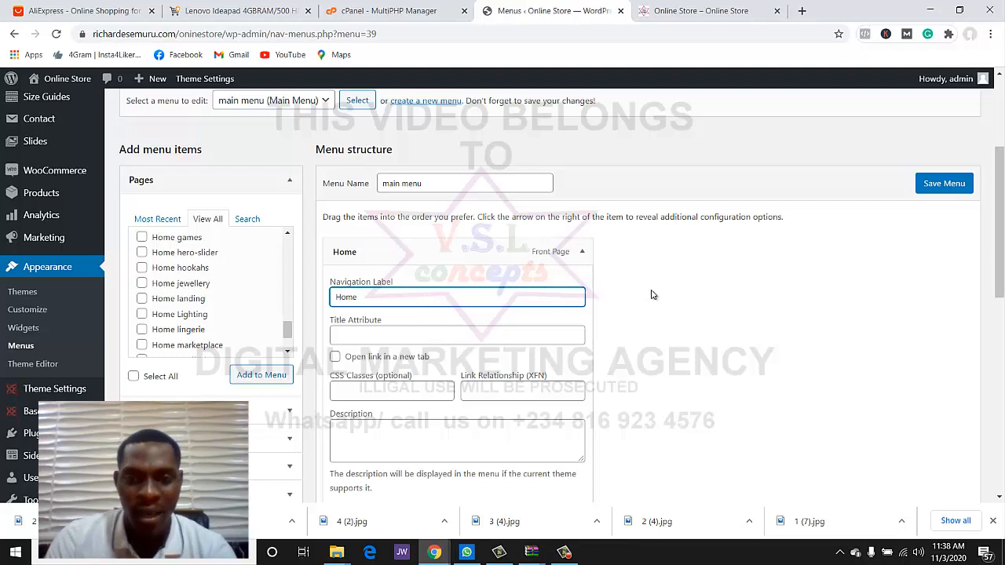
scroll(651, 294, down, 1)
scroll(626, 300, down, 2)
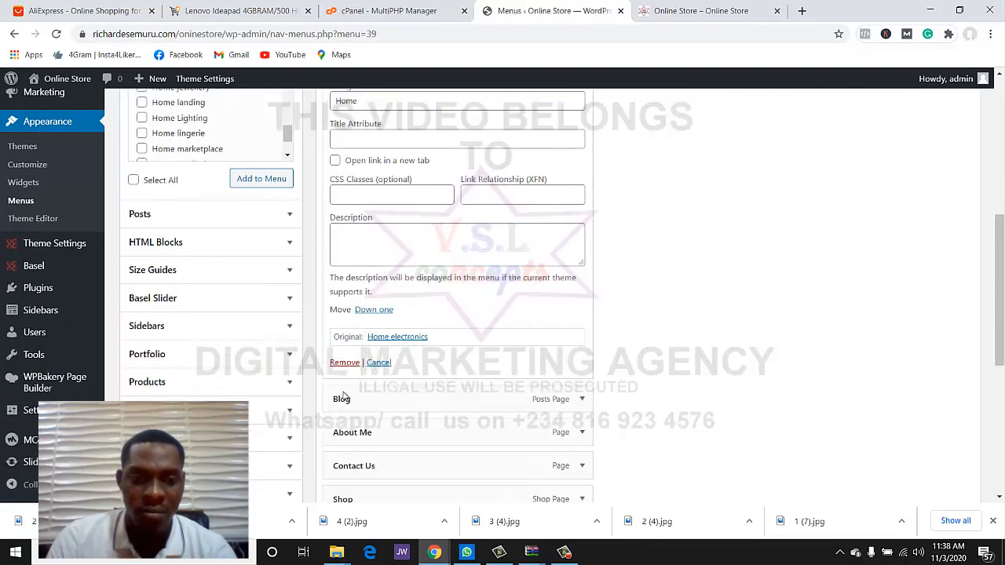
scroll(411, 381, down, 1)
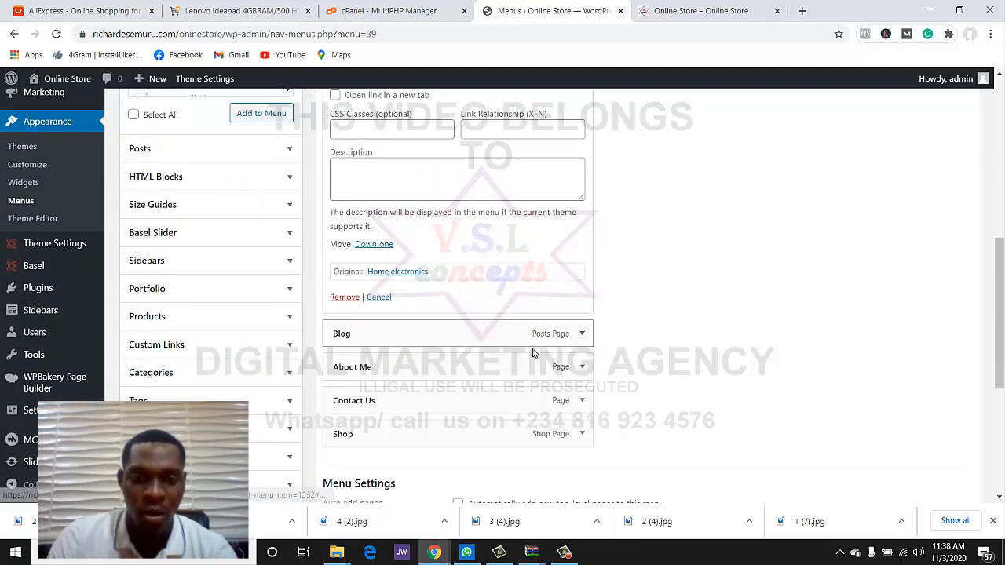
- Check the Shop item's settings and save the main menu
click(584, 433)
scroll(596, 416, down, 2)
scroll(419, 378, down, 1)
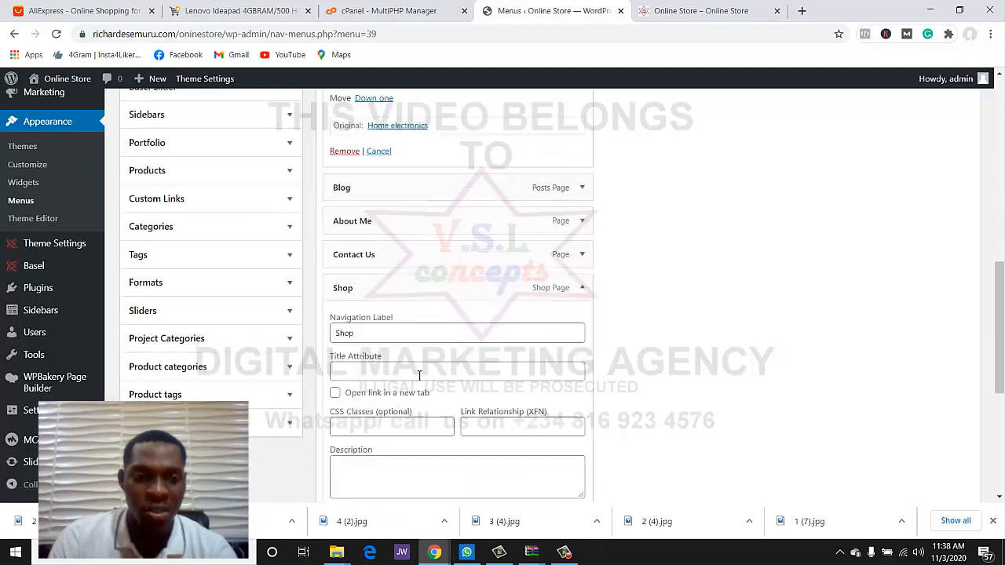
scroll(418, 364, up, 1)
scroll(421, 346, down, 1)
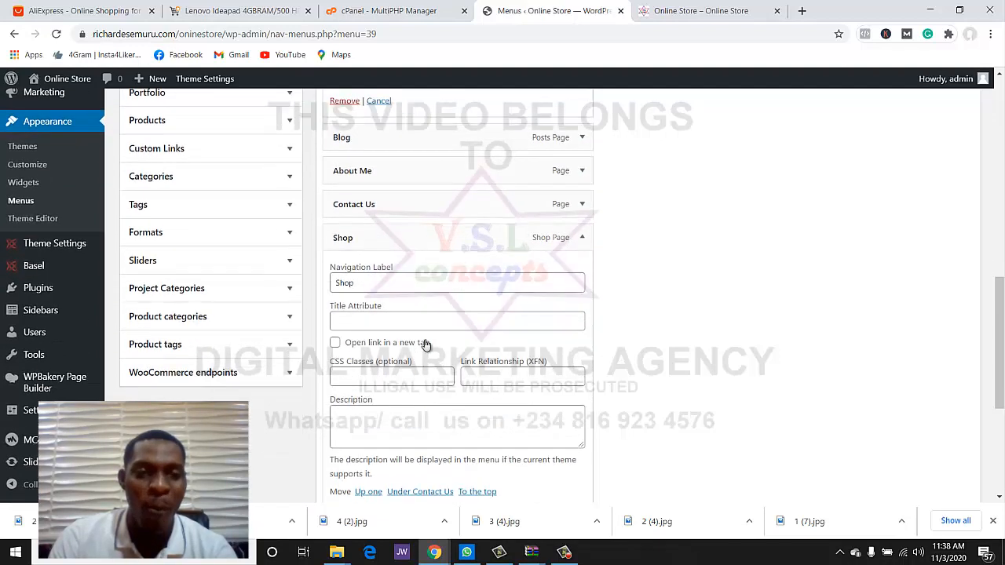
scroll(699, 288, up, 8)
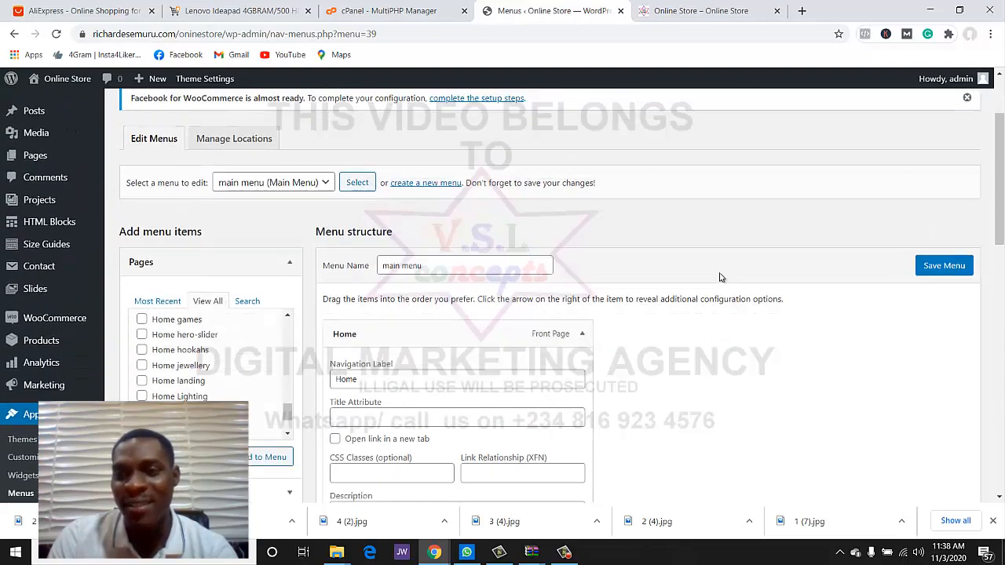
scroll(720, 276, down, 1)
click(944, 183)
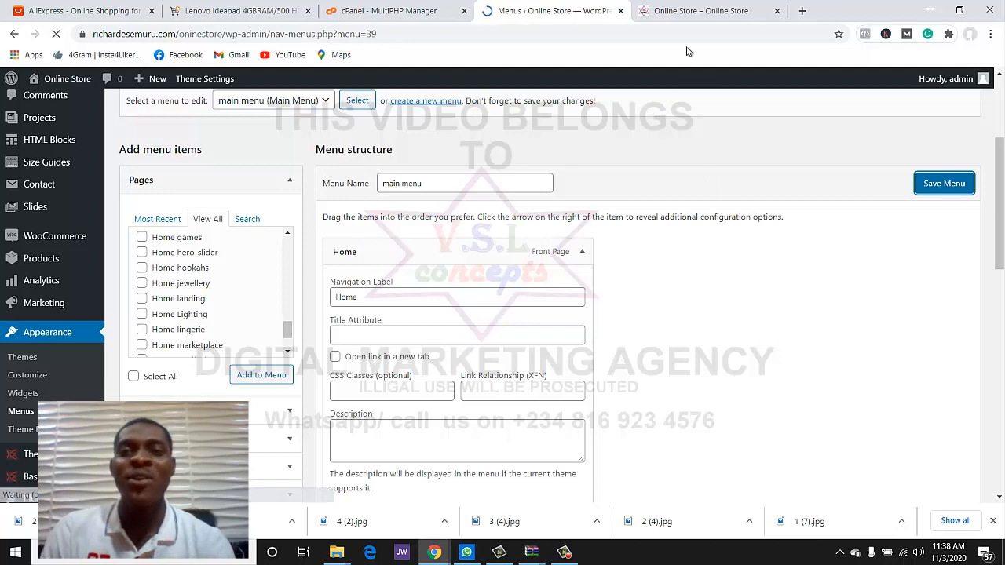
- Reload the Online Store tab to view the storefront's header menu
click(699, 11)
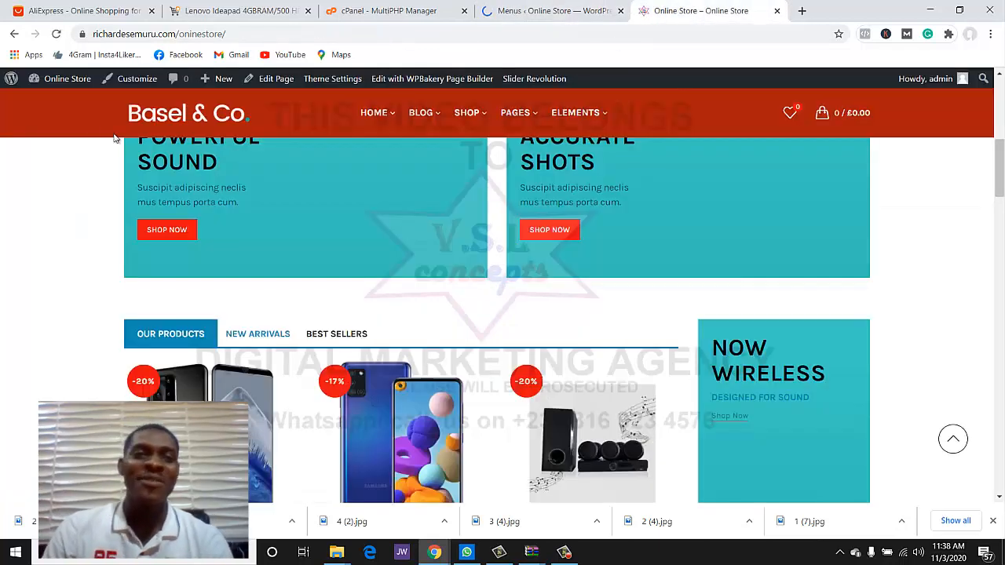
click(58, 33)
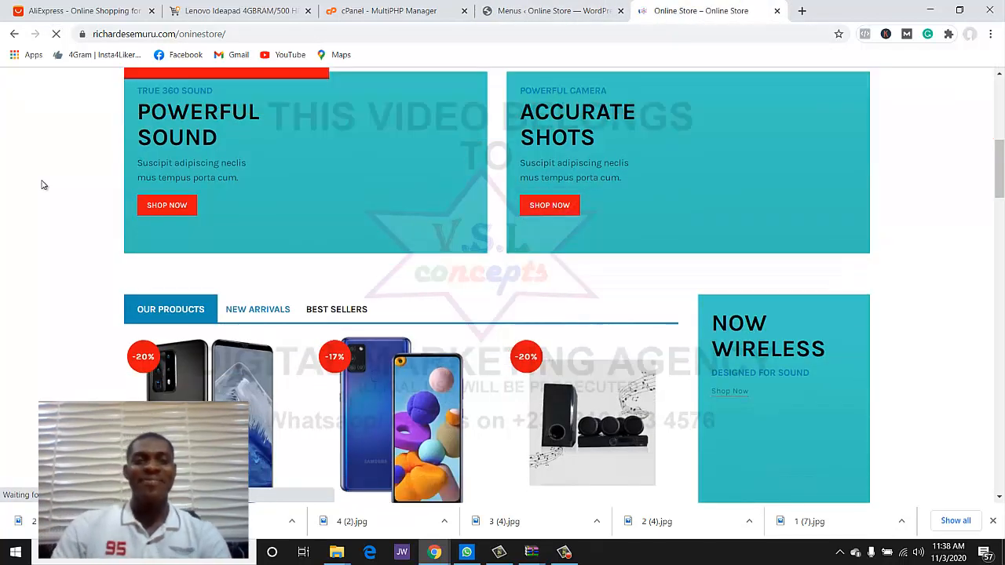
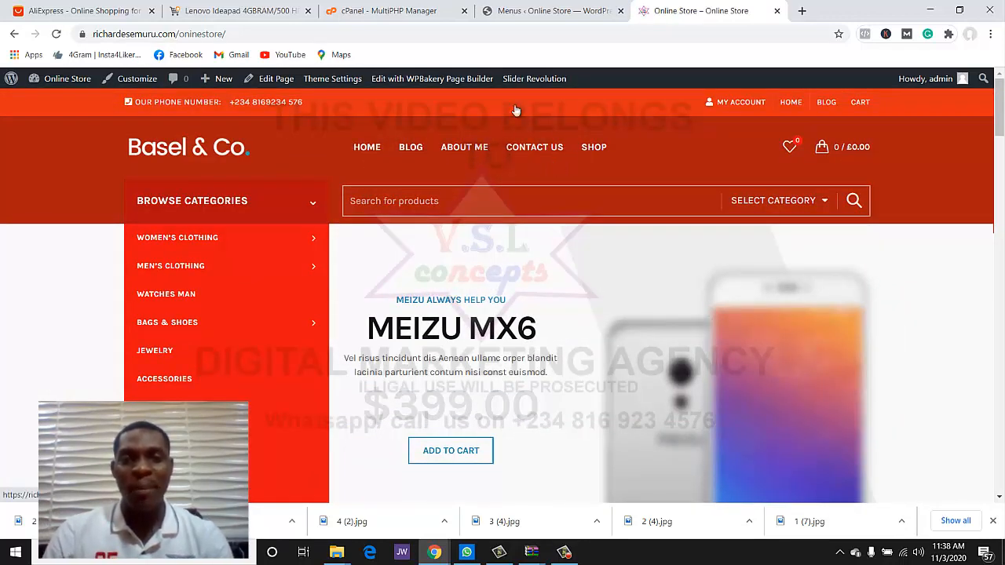
- Bring up the main menu structure (Home, Blog, About Me, Contact Us, Shop) on the Menus page
click(554, 10)
scroll(310, 298, down, 5)
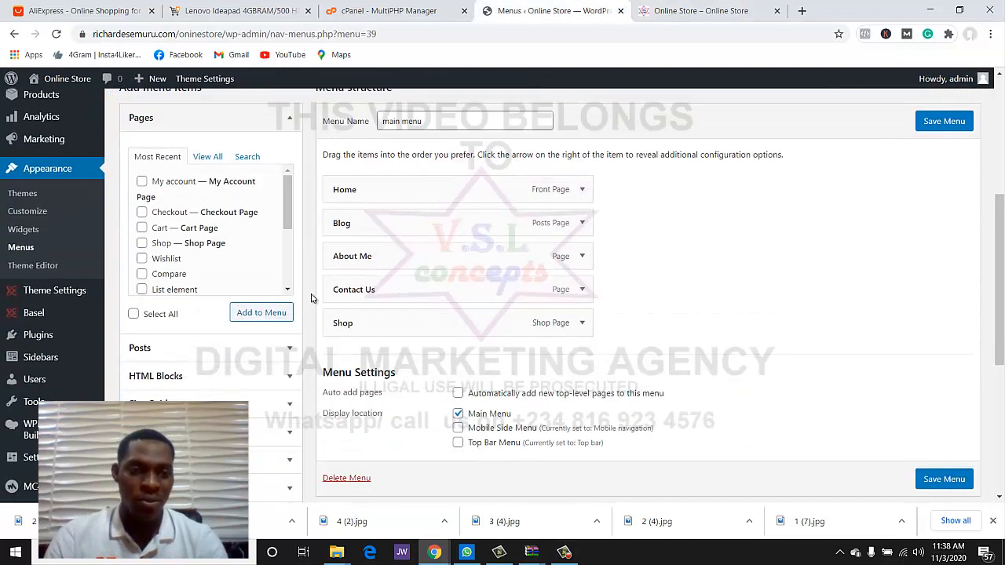
scroll(311, 298, down, 1)
- Change the About Me menu item's navigation label to 'About Us'
click(582, 224)
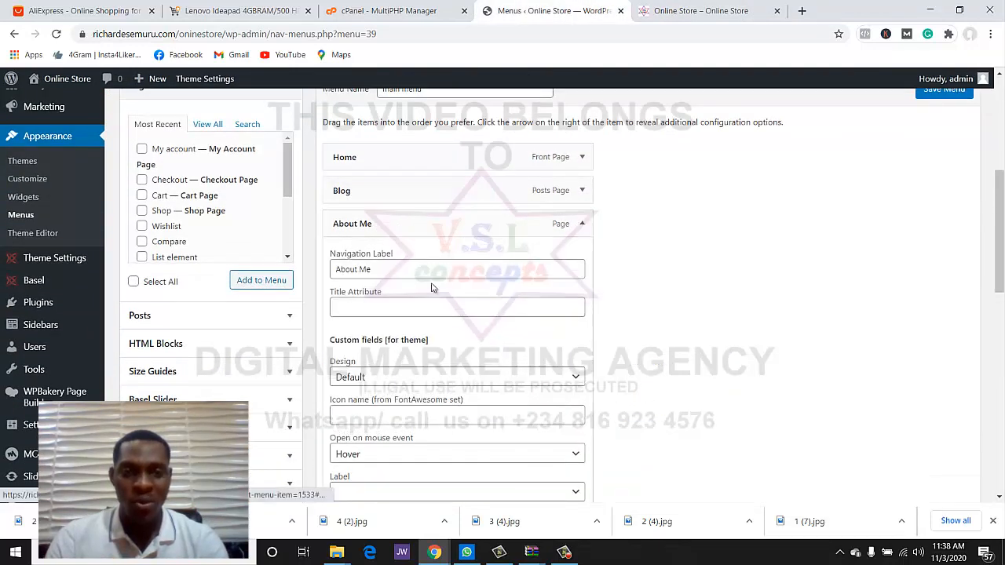
click(388, 274)
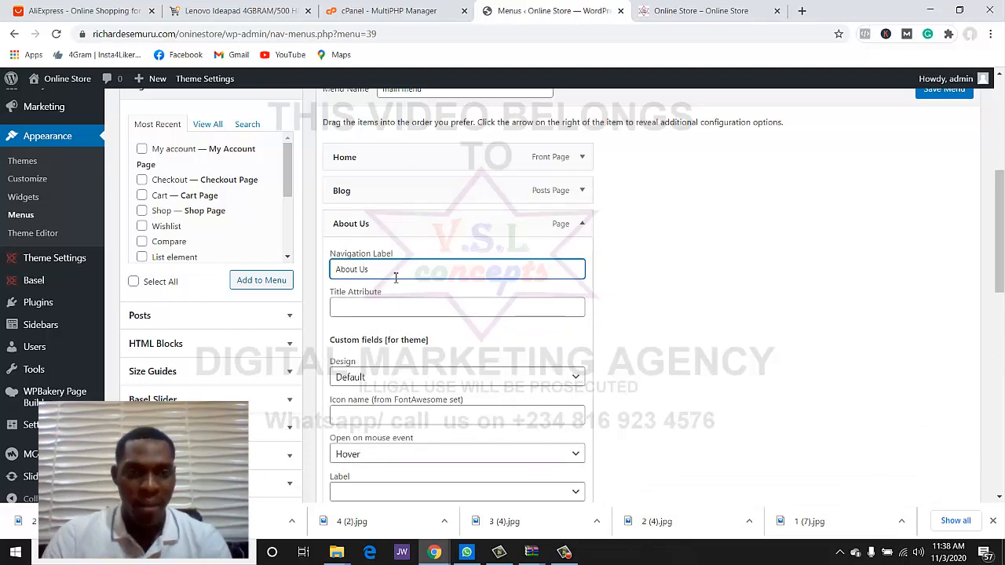
click(620, 259)
- Save the main menu and go back to the storefront
scroll(613, 264, down, 6)
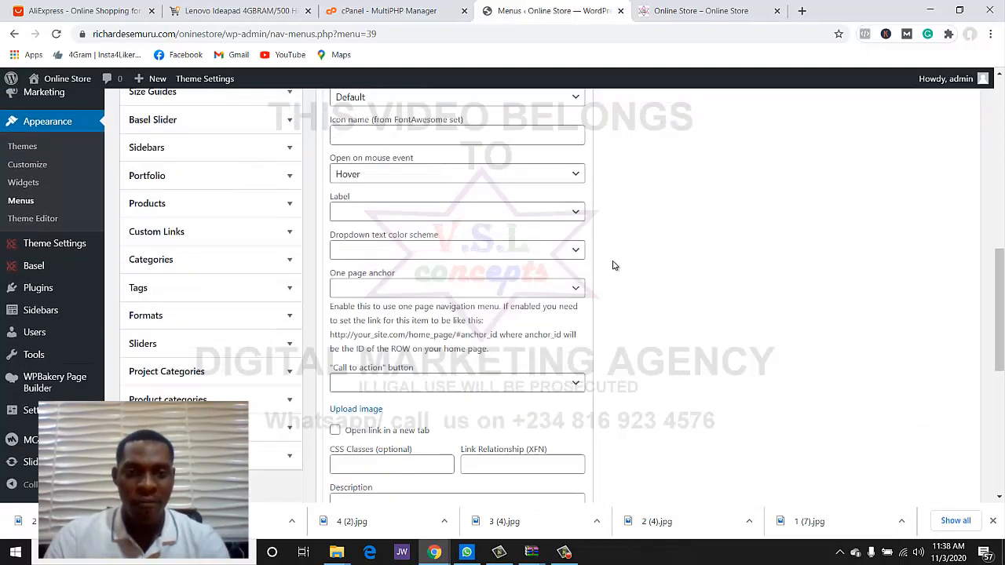
scroll(615, 274, down, 2)
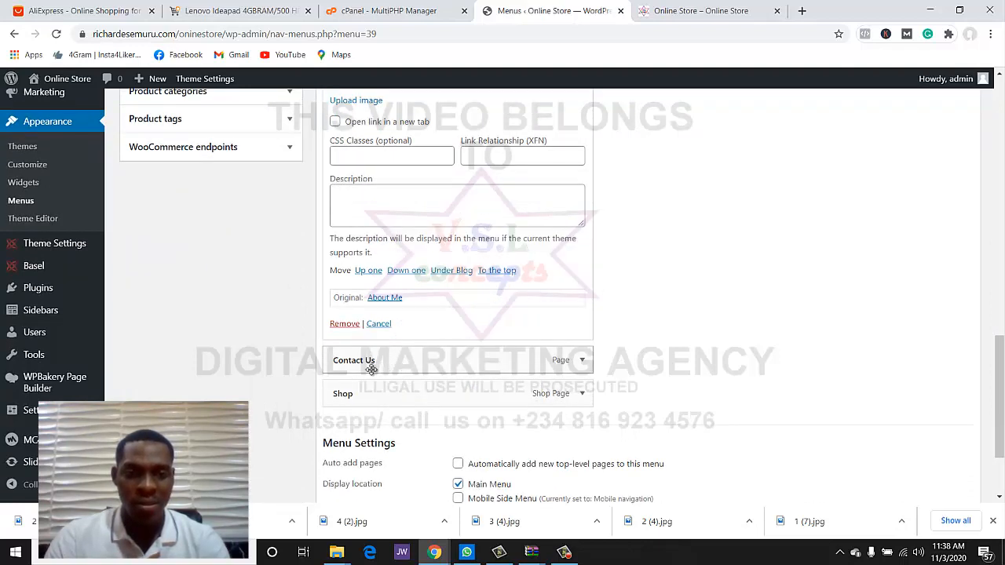
scroll(626, 321, down, 1)
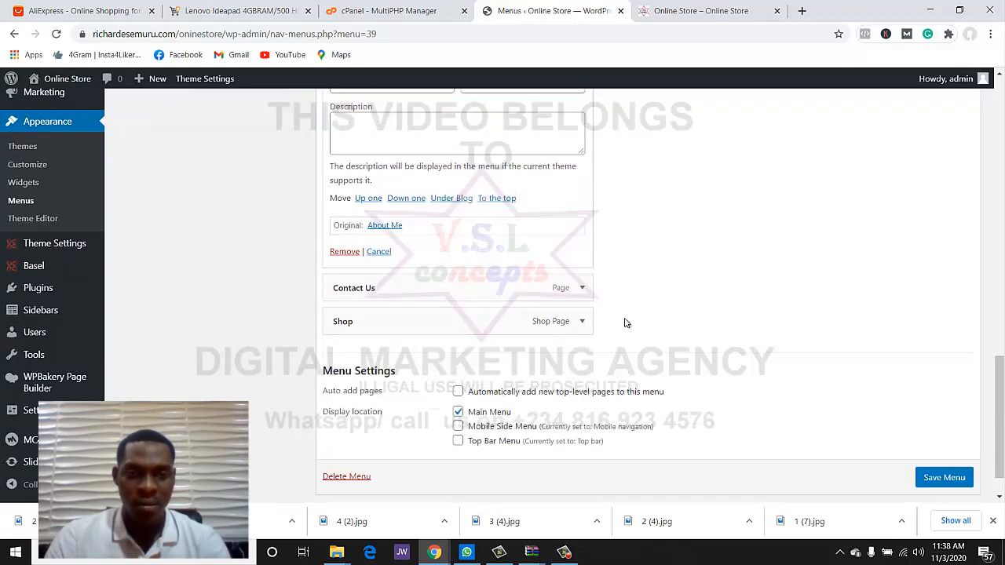
scroll(746, 321, up, 10)
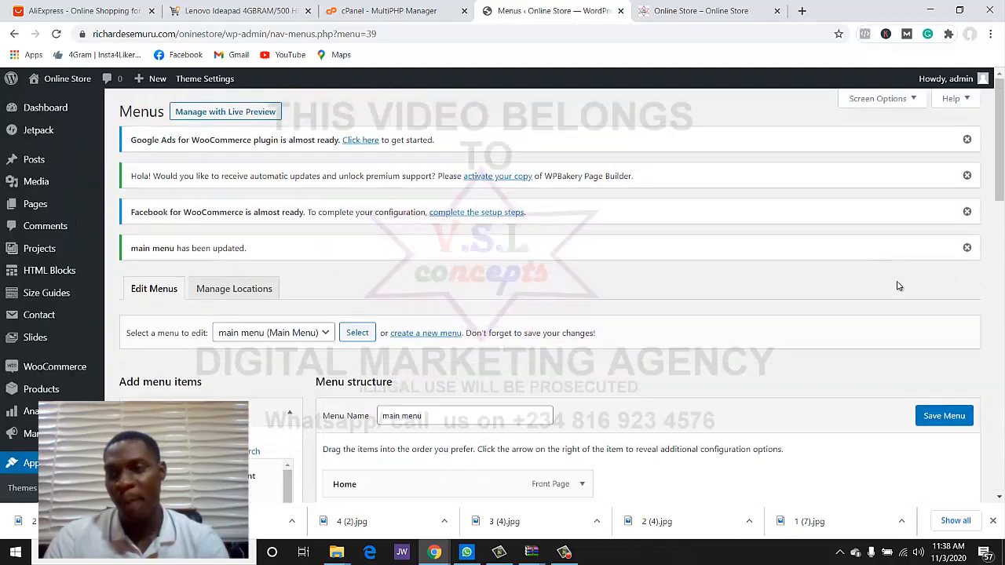
click(921, 416)
scroll(549, 327, down, 10)
scroll(534, 328, down, 5)
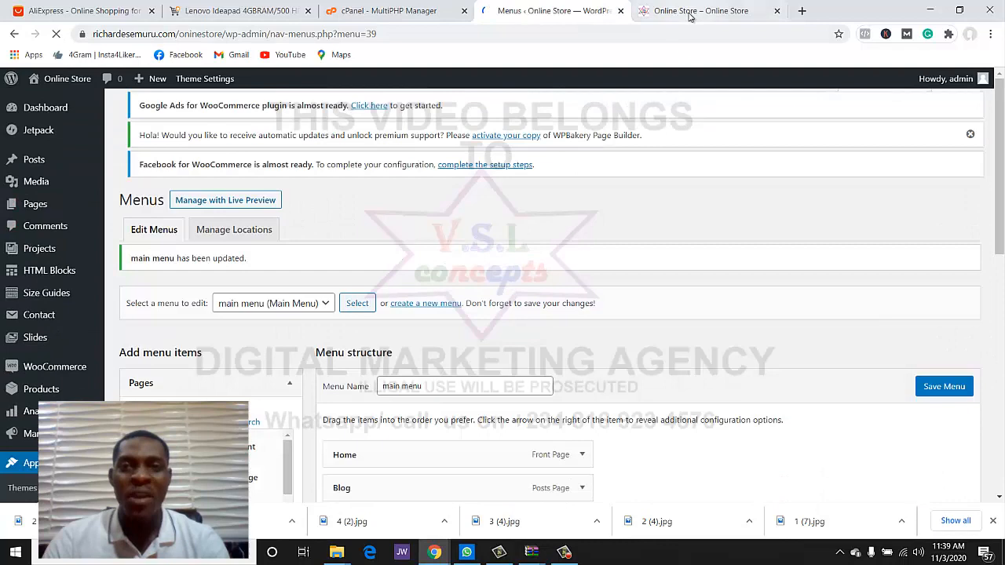
click(689, 14)
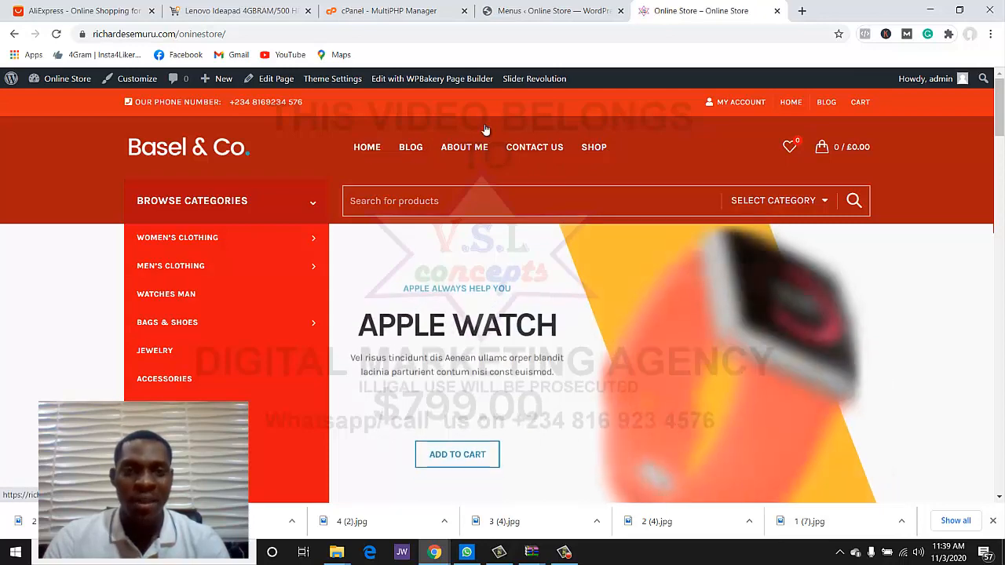
- Move Shop up to sit right after Home and save the main menu
click(538, 15)
scroll(520, 289, down, 5)
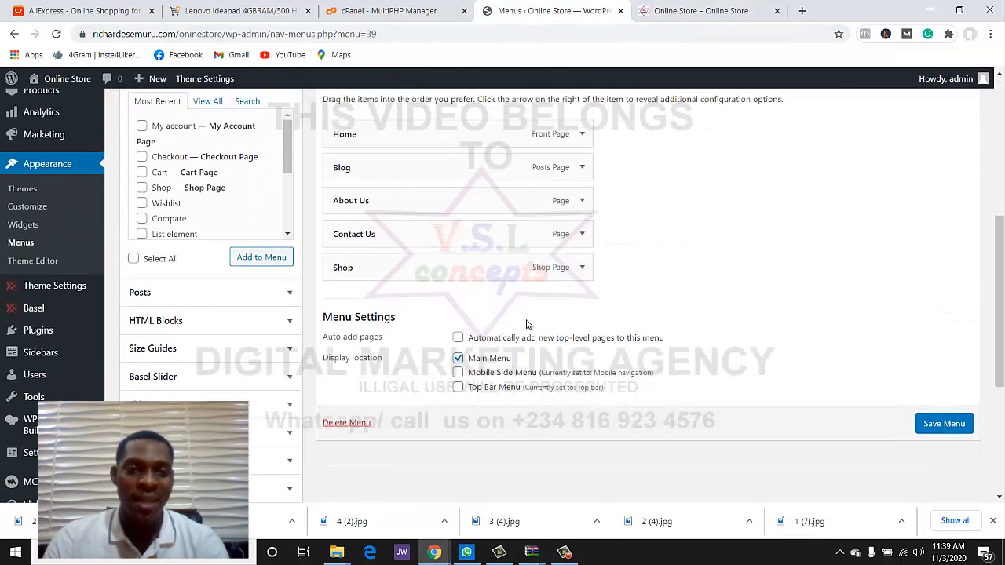
drag(407, 295, 408, 196)
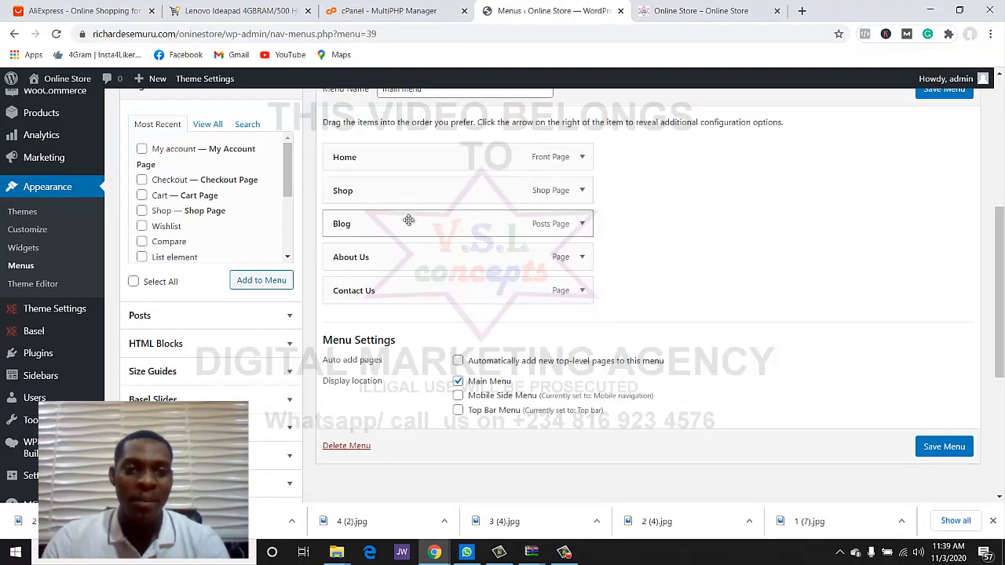
scroll(952, 159, up, 1)
click(950, 161)
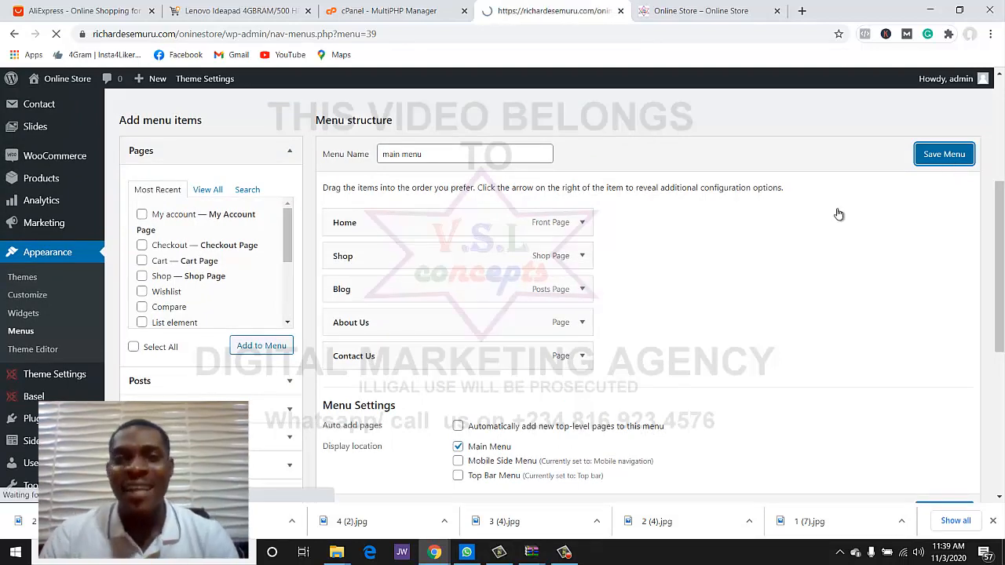
- Reload the storefront with F5 to show the reordered menu
click(688, 16)
scroll(557, 308, down, 1)
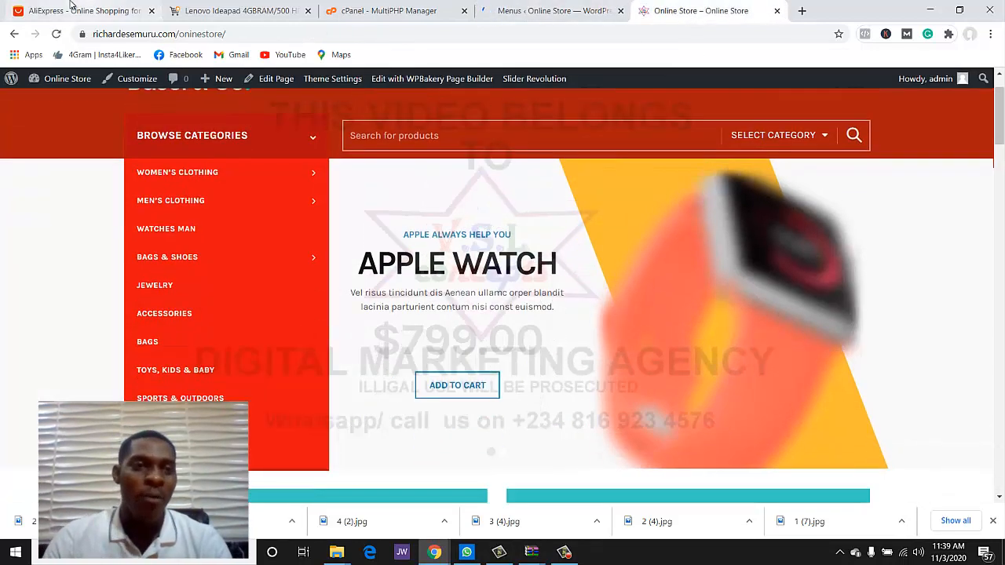
key(F5)
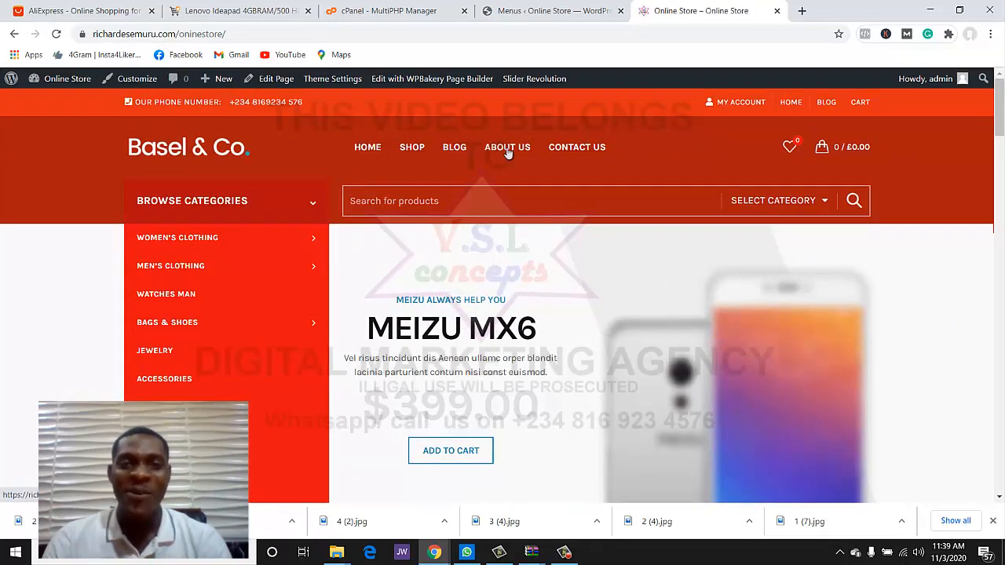
- Compare the storefront header menu with the main menu in the editor
click(518, 12)
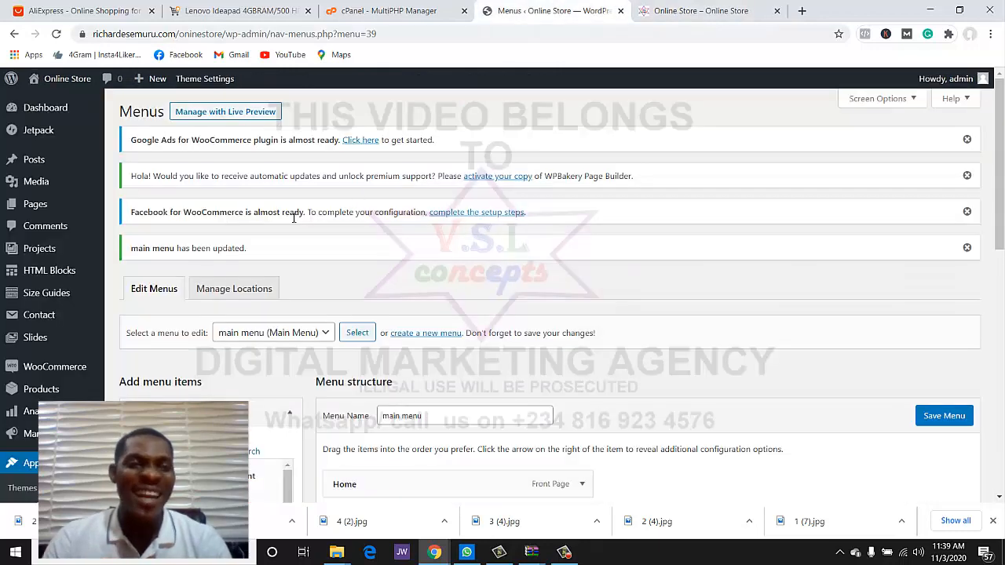
scroll(294, 219, down, 2)
click(700, 11)
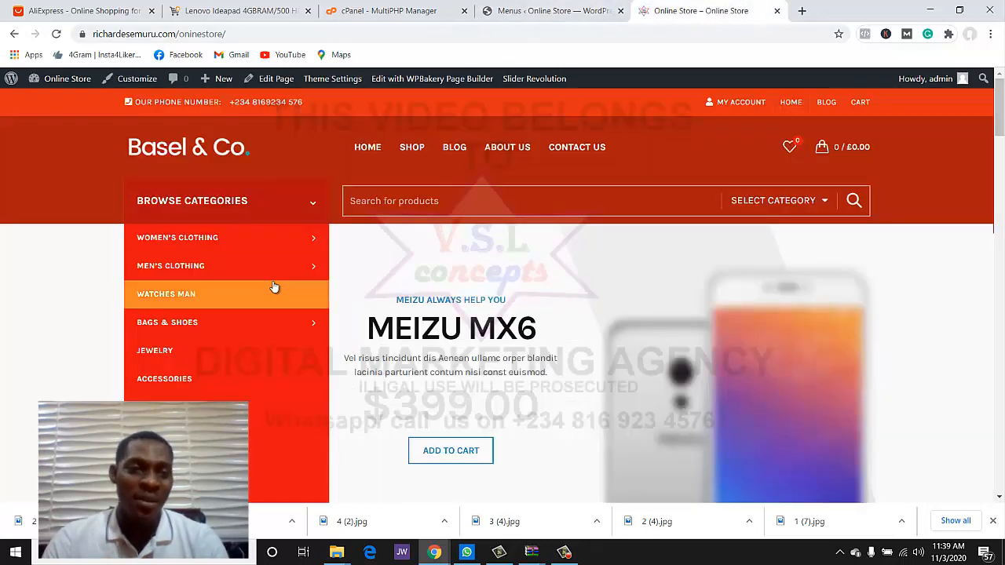
scroll(206, 348, down, 2)
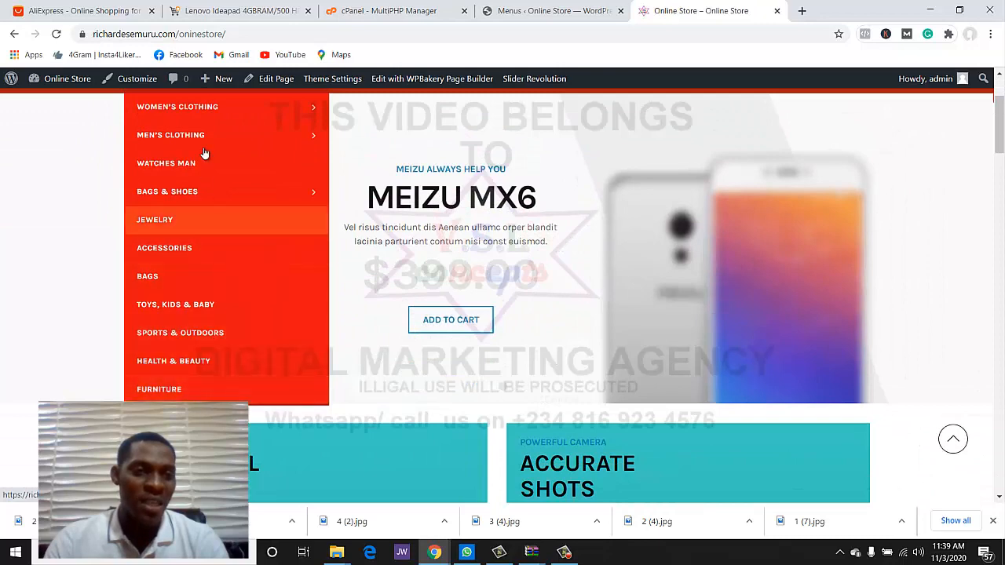
click(548, 10)
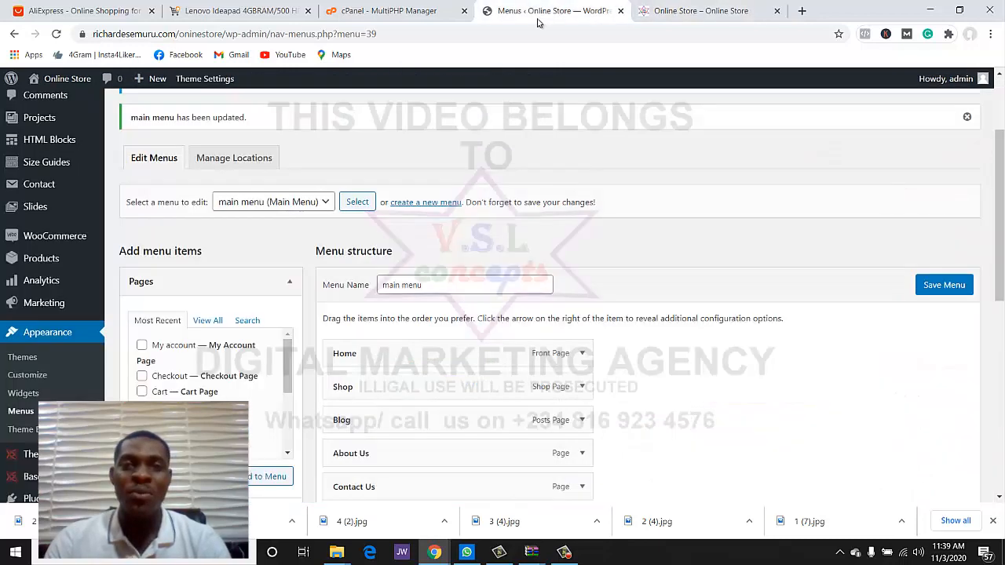
scroll(357, 149, down, 1)
scroll(196, 212, up, 1)
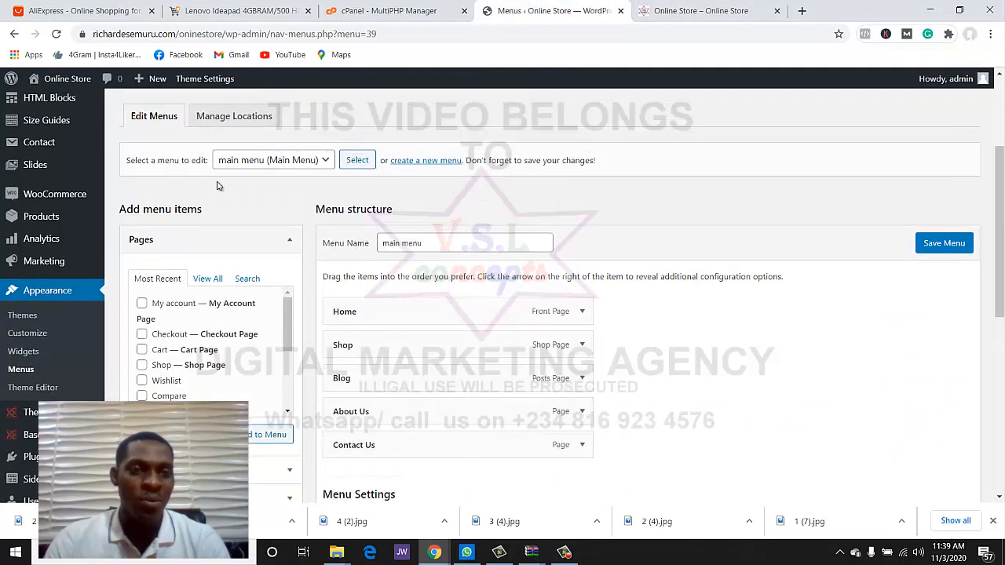
- Load the Categories menu for editing, confirming leaving the page
click(264, 202)
click(241, 218)
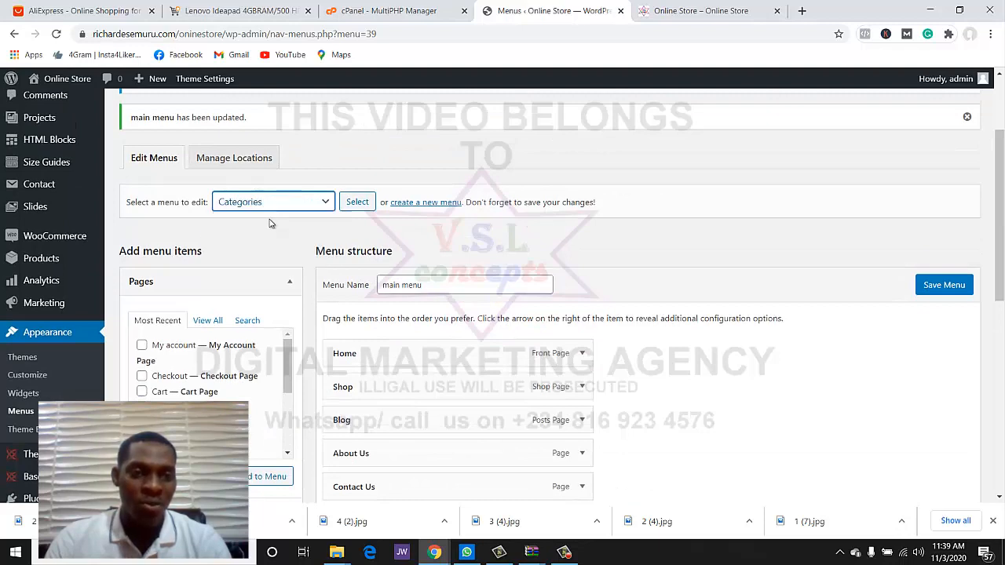
click(357, 204)
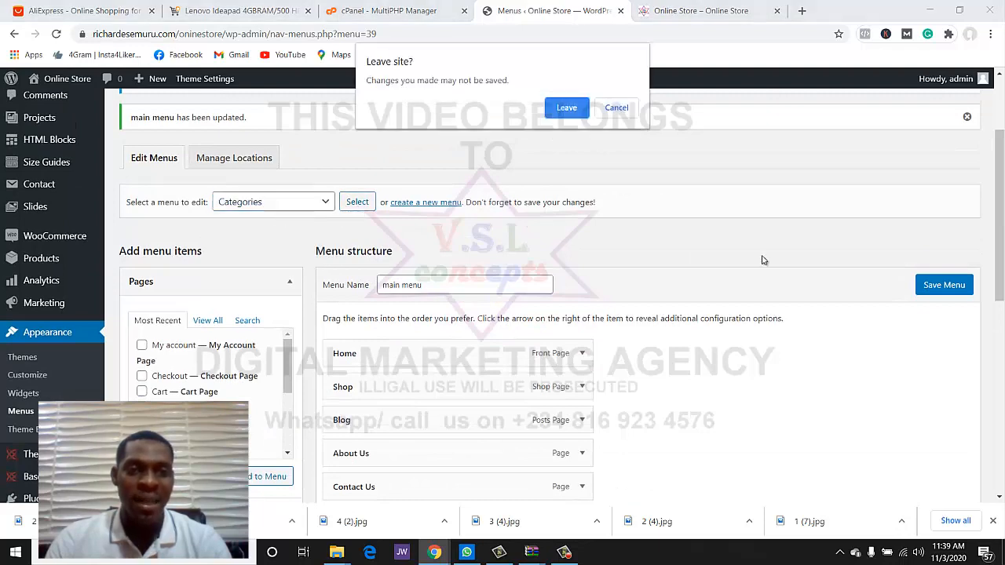
click(566, 108)
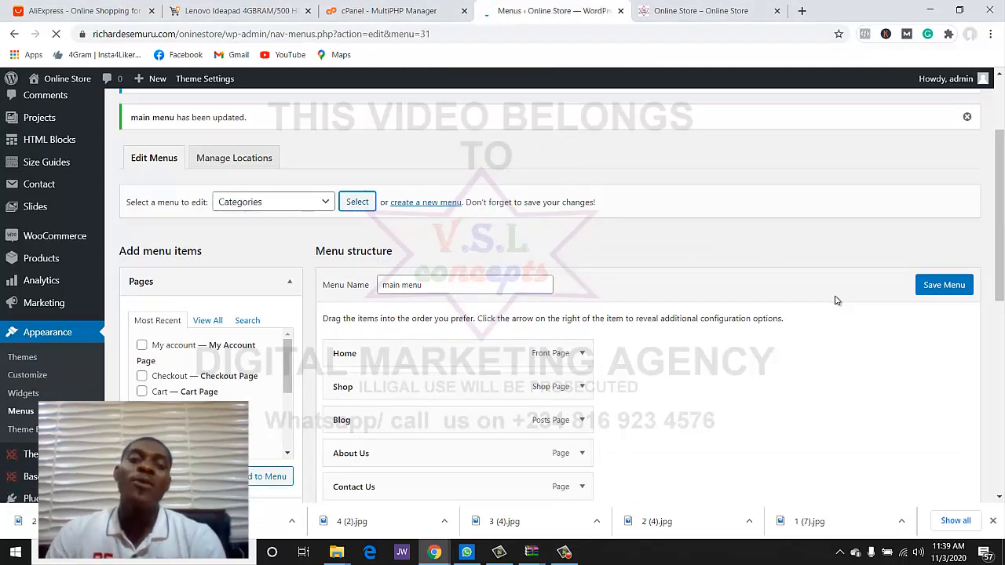
- Remove Women's Clothing from the Categories menu
scroll(835, 299, down, 4)
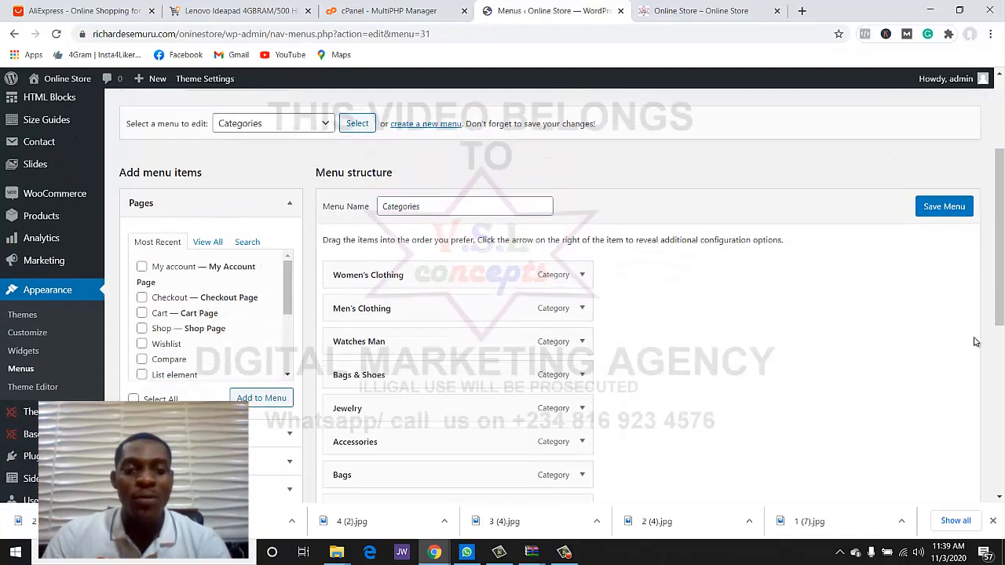
scroll(442, 246, down, 2)
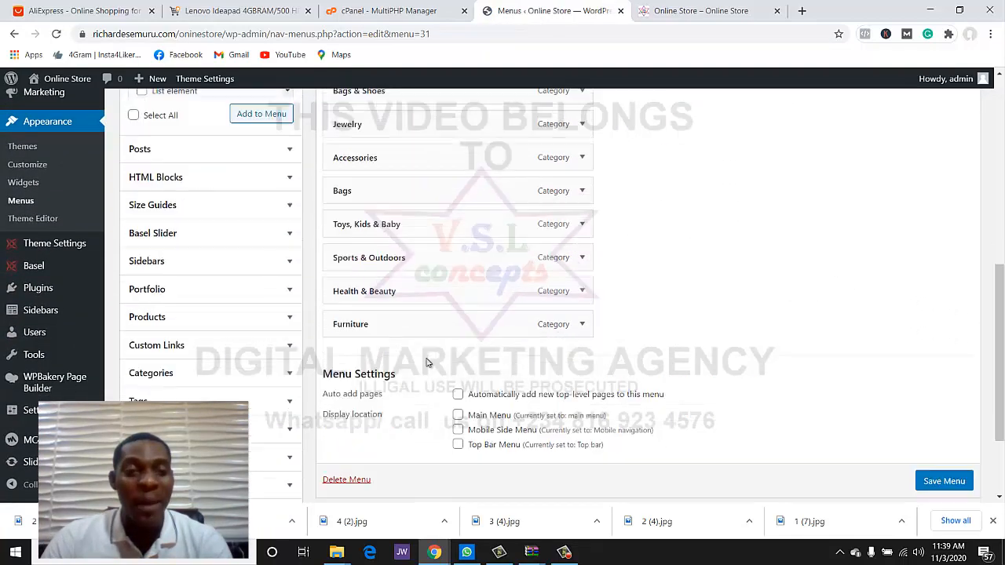
scroll(419, 337, up, 3)
scroll(422, 337, up, 1)
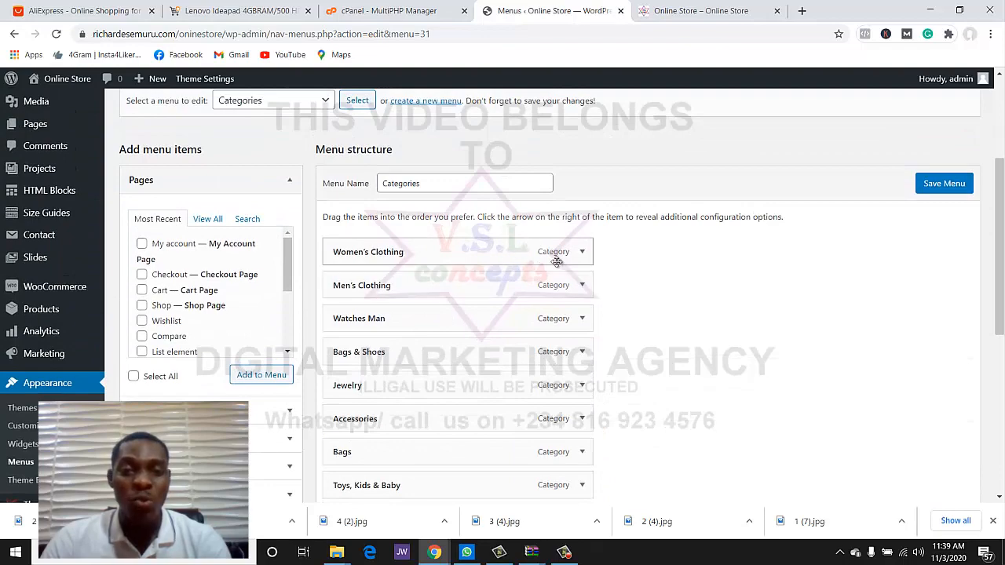
click(581, 252)
scroll(363, 361, down, 3)
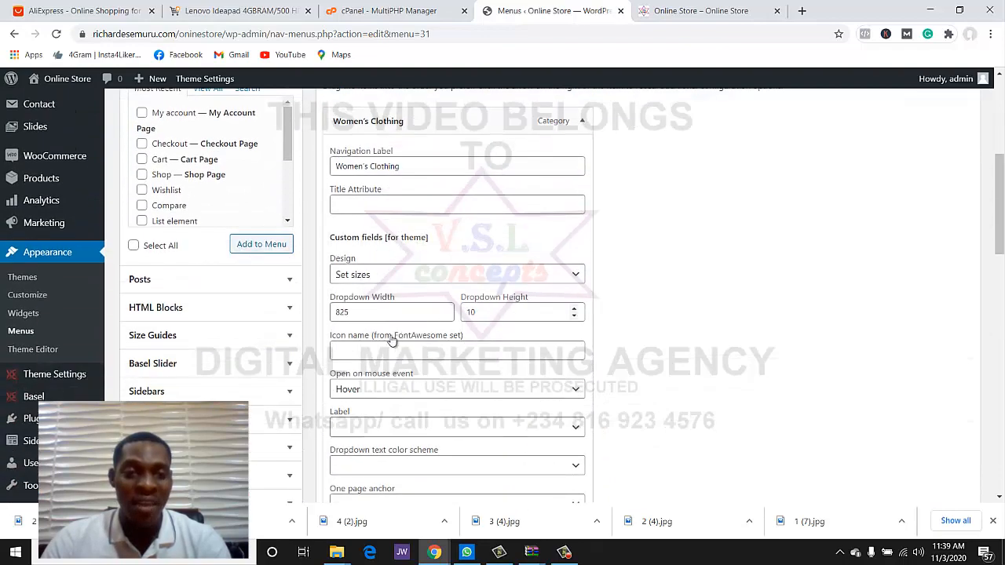
scroll(363, 361, down, 5)
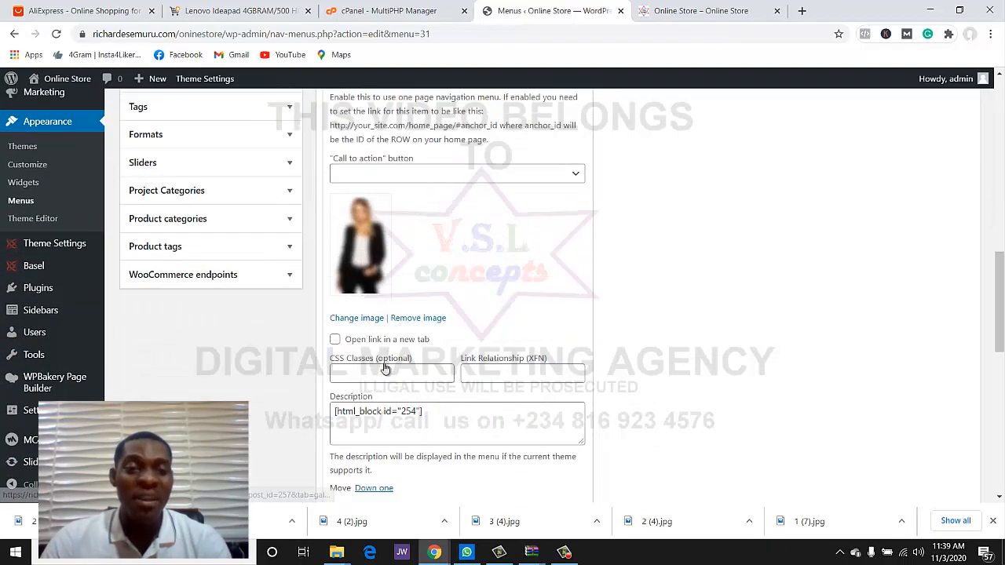
click(378, 377)
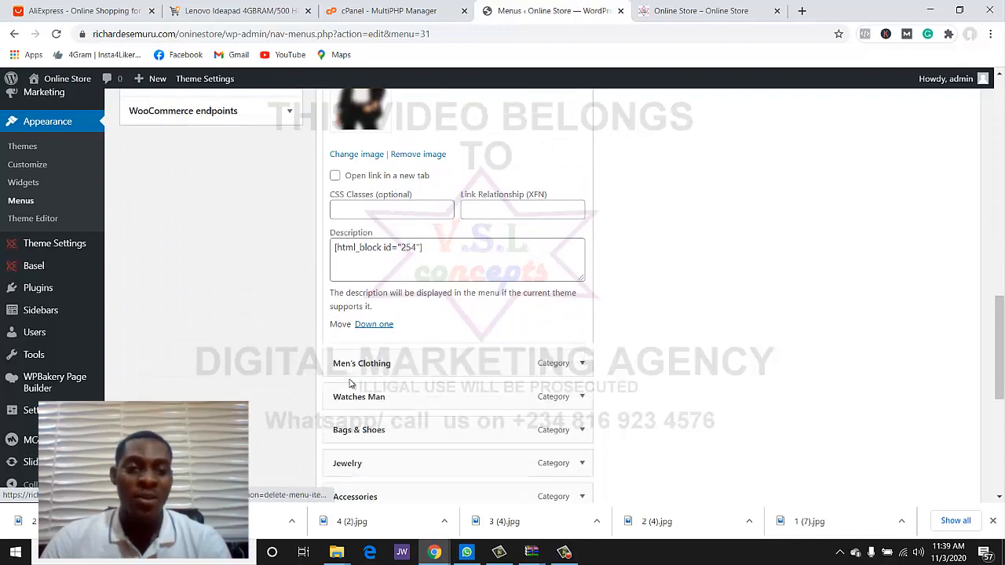
- Remove Men's Clothing from the Categories menu and expand the Furniture item
scroll(426, 246, up, 4)
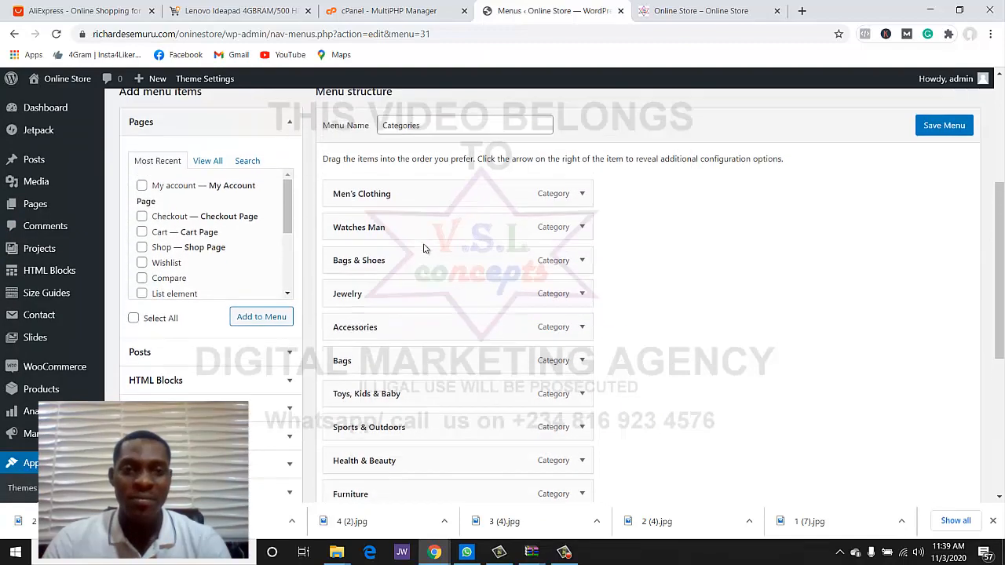
click(580, 196)
scroll(408, 259, down, 6)
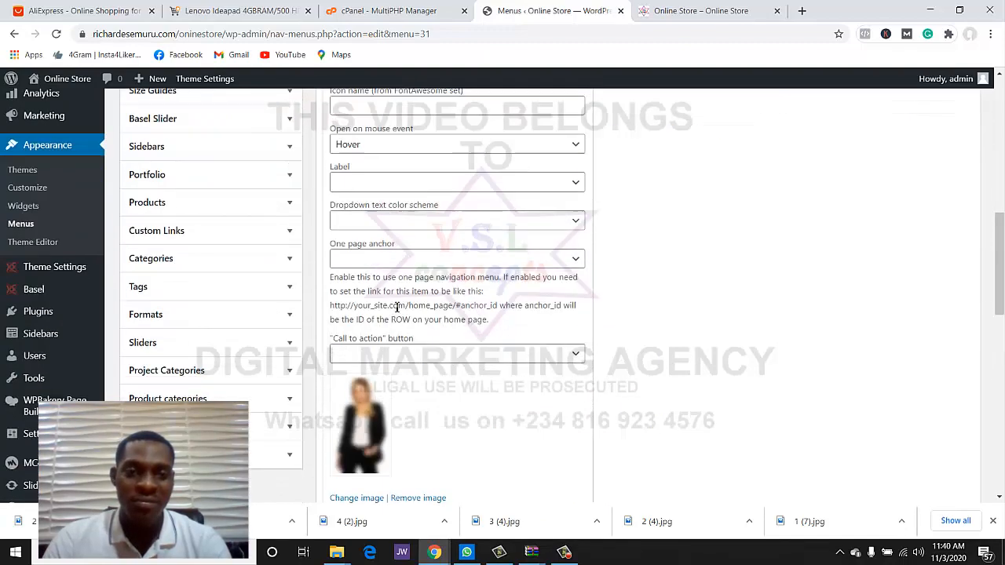
scroll(357, 254, down, 2)
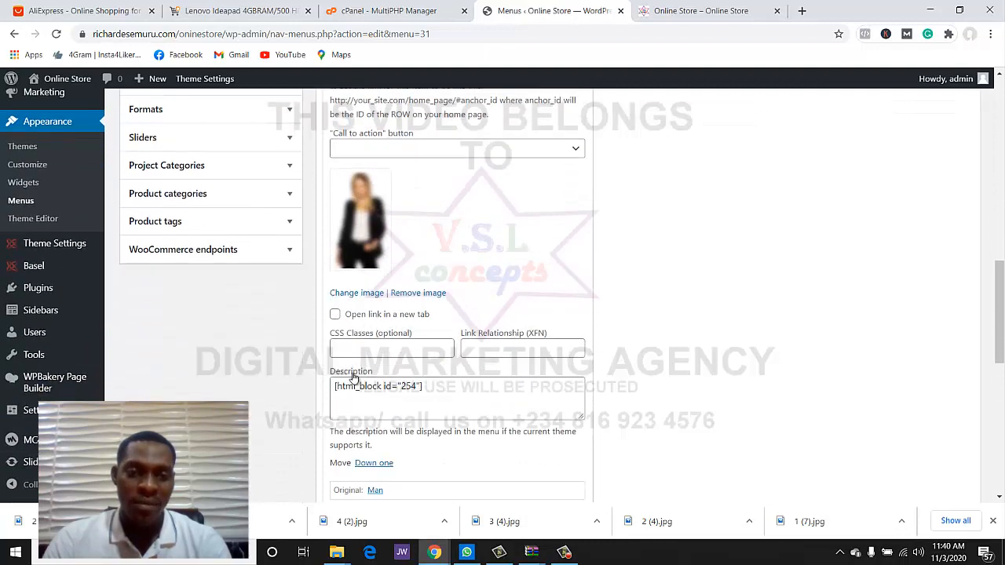
scroll(349, 408, down, 3)
click(343, 321)
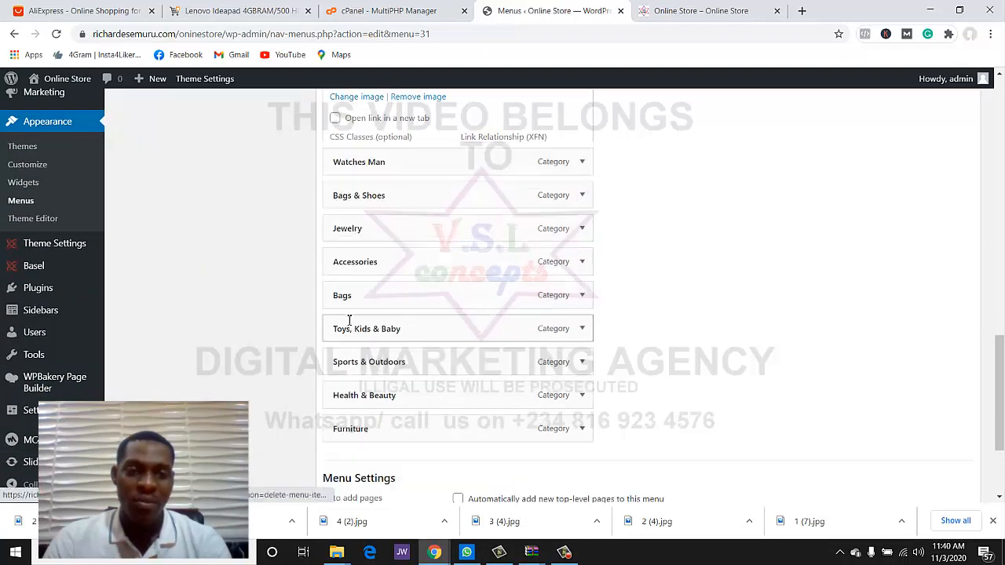
scroll(562, 145, down, 4)
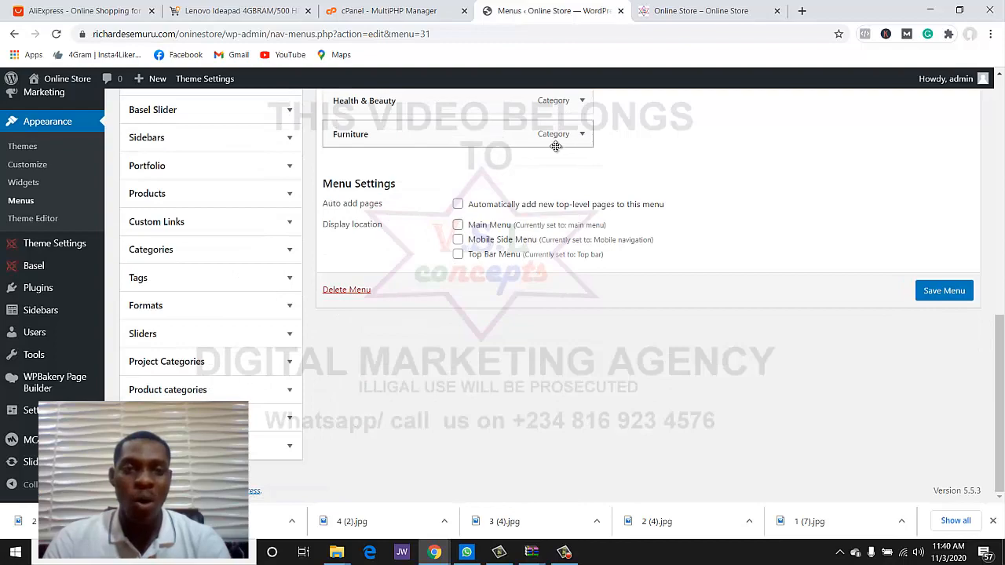
click(582, 134)
- Remove Furniture and Health & Beauty from the Categories menu
scroll(393, 303, down, 4)
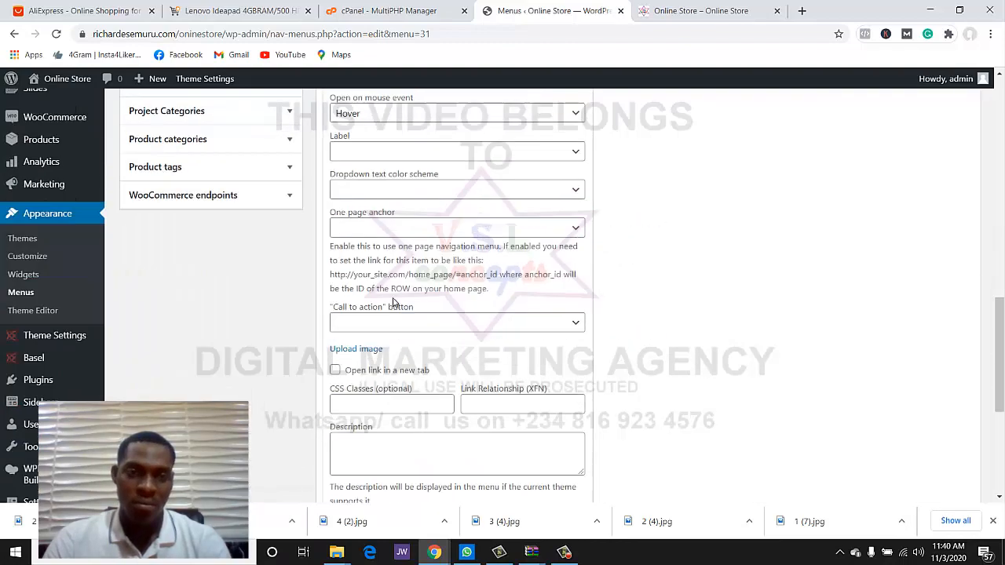
scroll(393, 303, down, 5)
click(339, 271)
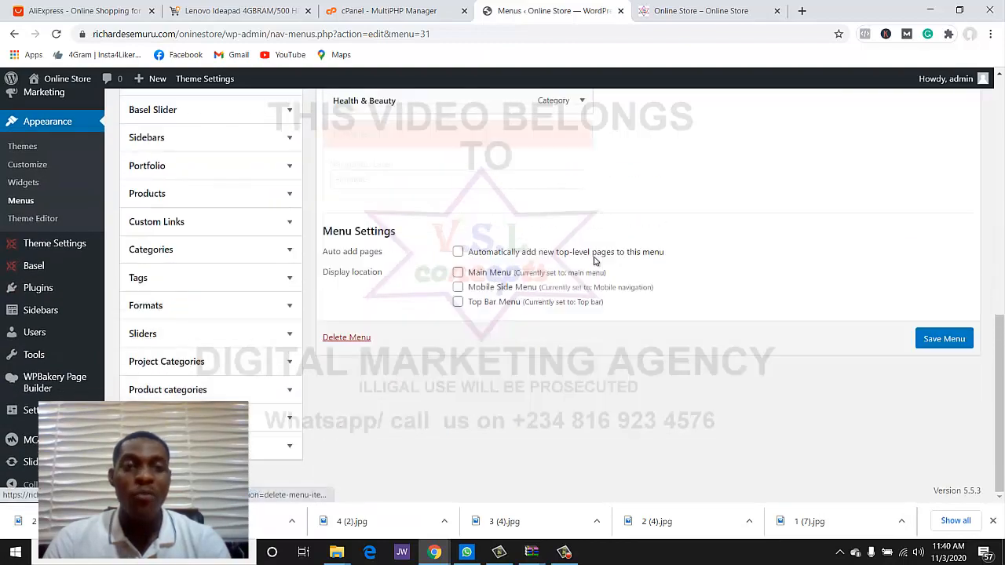
click(583, 230)
scroll(415, 265, down, 1)
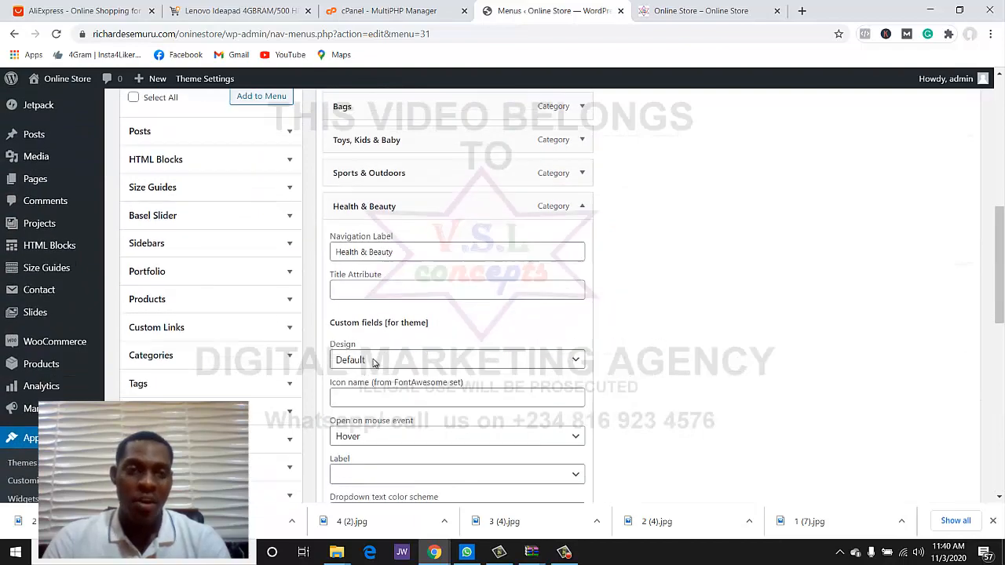
scroll(373, 361, down, 3)
scroll(357, 373, down, 3)
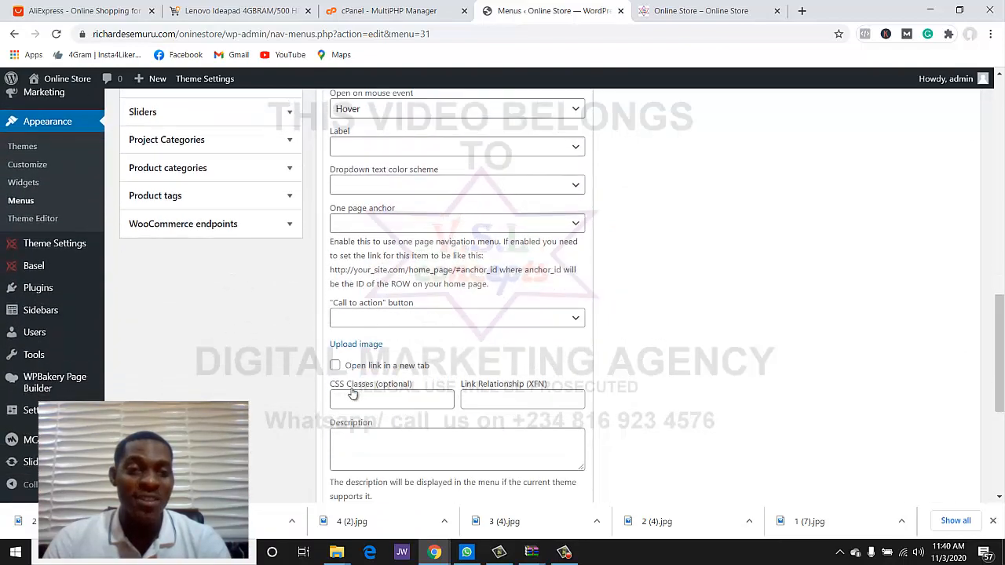
click(377, 330)
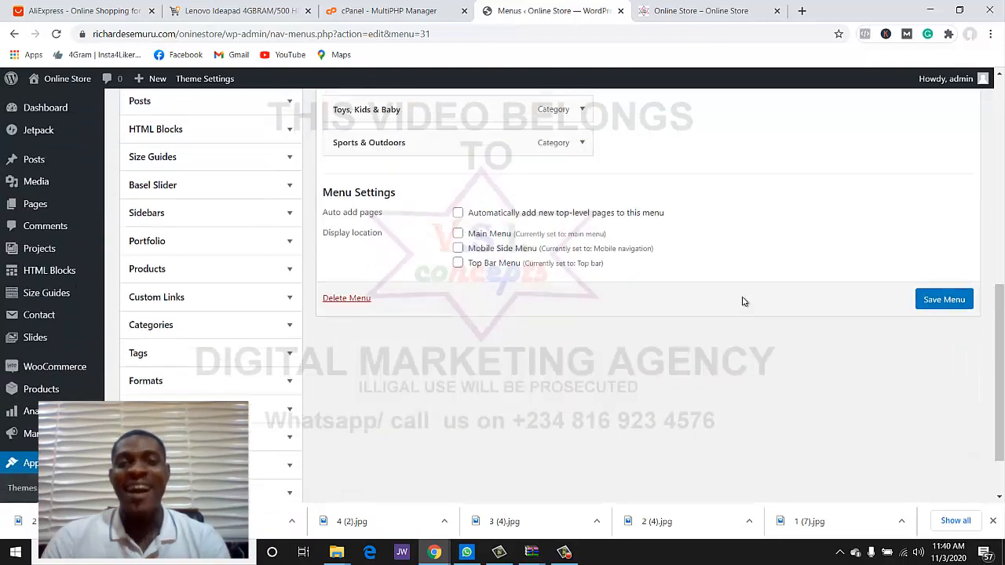
- Remove Watches Man from the Categories menu
scroll(726, 312, up, 6)
scroll(628, 330, down, 2)
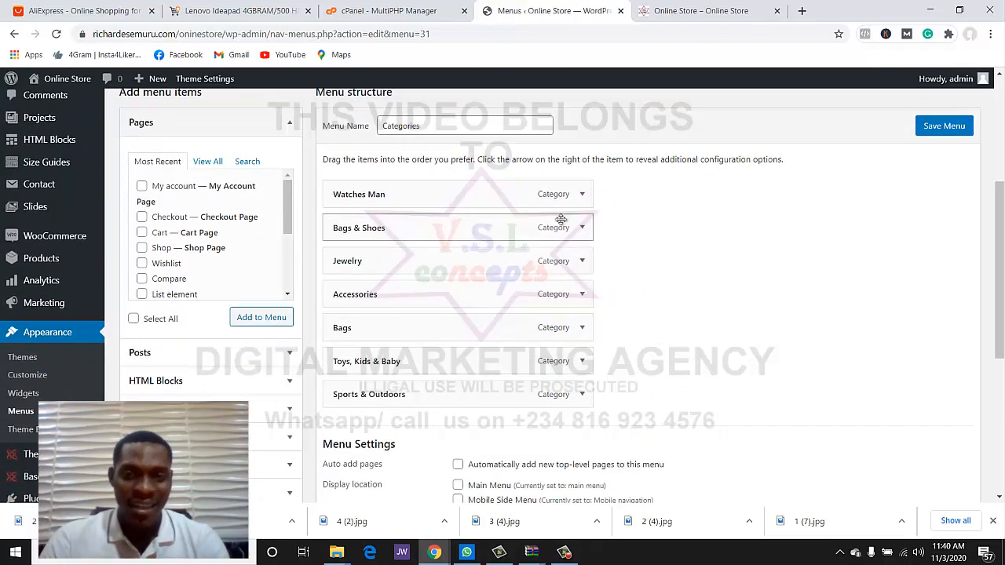
click(581, 197)
scroll(434, 302, down, 5)
scroll(428, 299, down, 6)
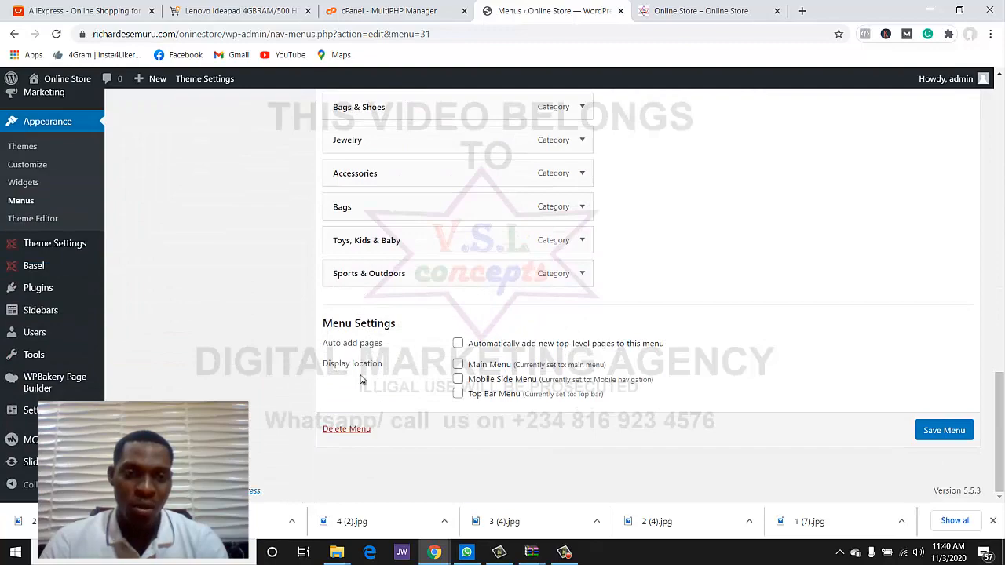
scroll(401, 334, up, 4)
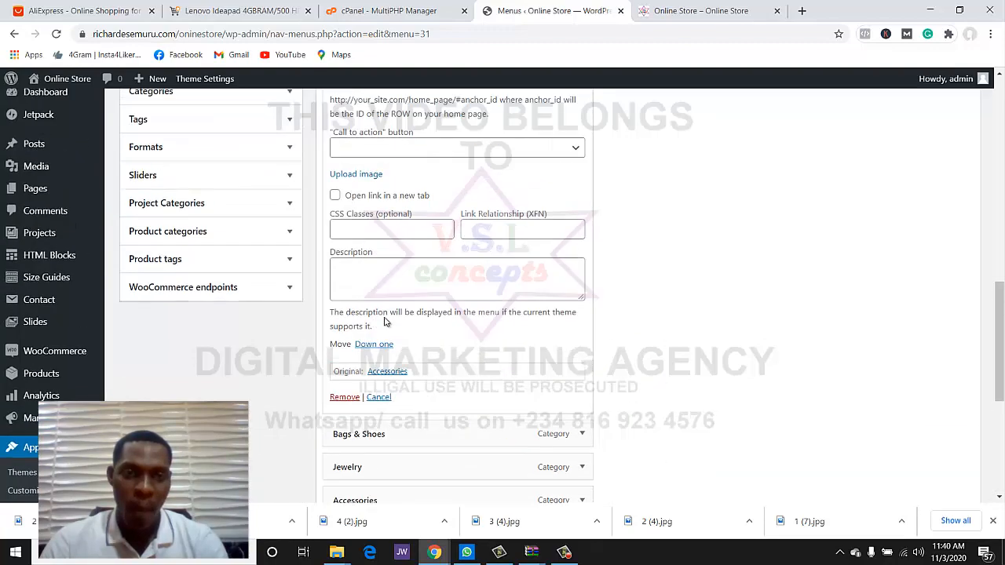
click(345, 398)
- Check the Bags & Shoes item's settings, then remove Jewelry from the menu
scroll(464, 225, up, 5)
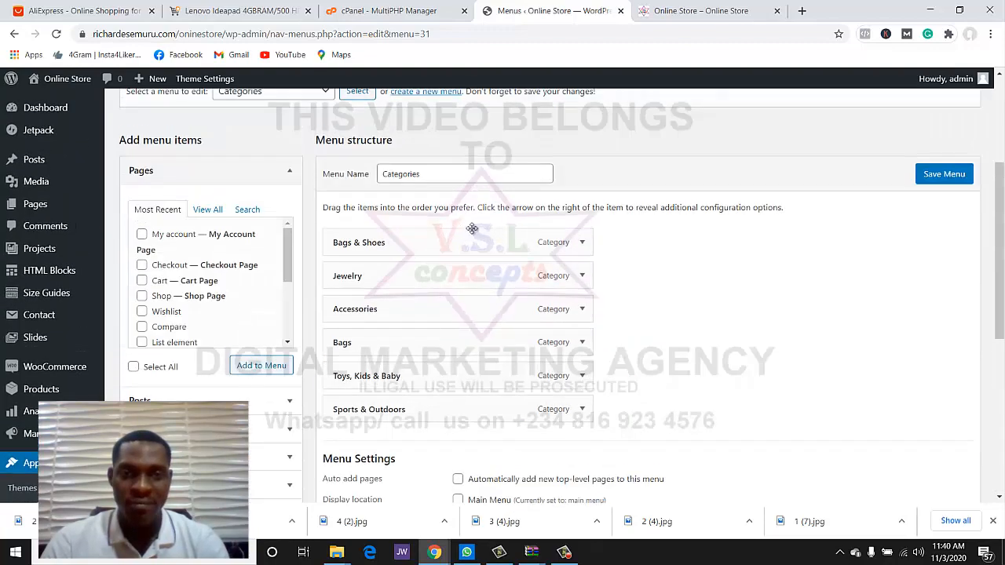
click(563, 250)
scroll(518, 270, down, 8)
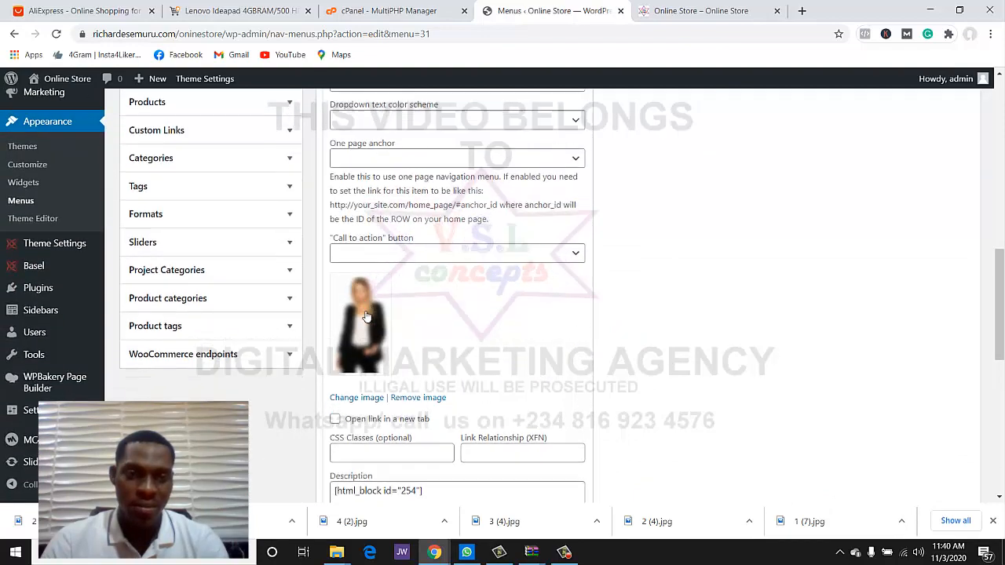
scroll(366, 316, down, 3)
scroll(466, 249, down, 3)
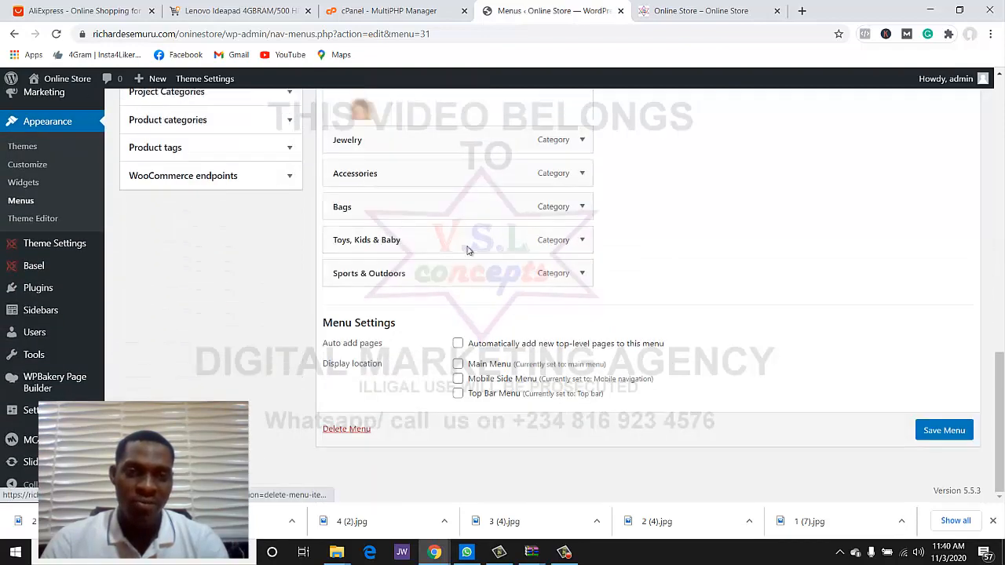
scroll(502, 233, up, 4)
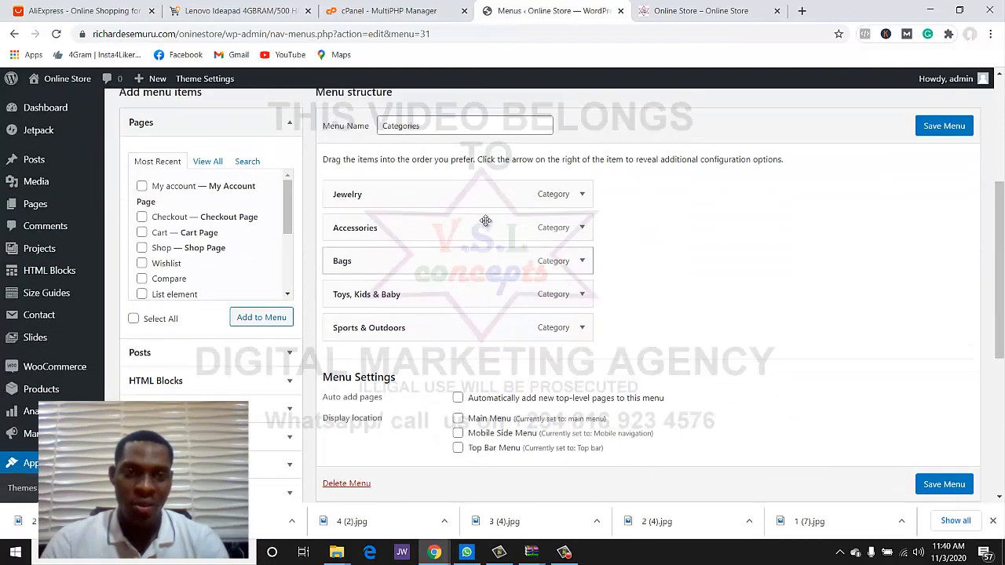
click(581, 196)
scroll(523, 258, down, 10)
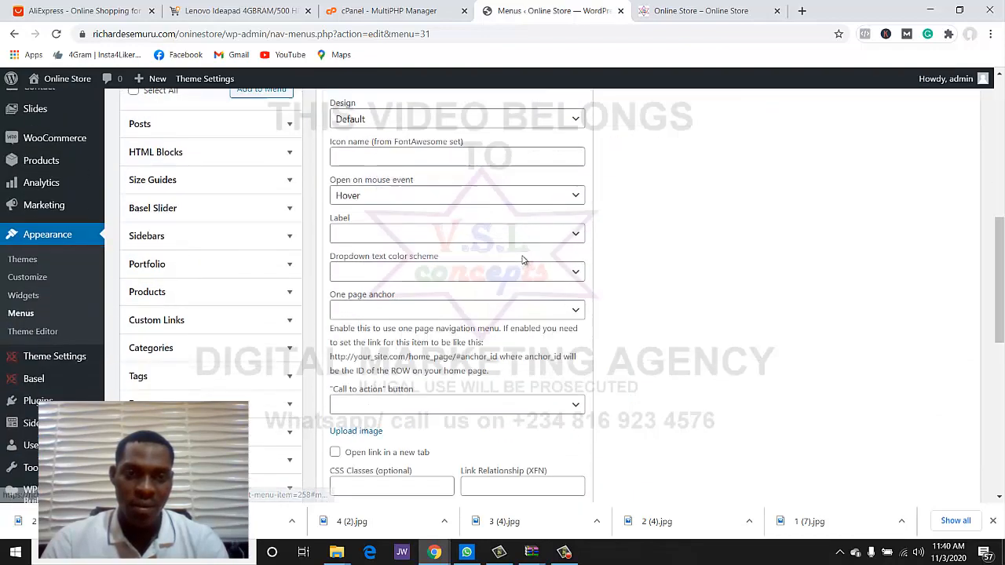
scroll(363, 303, down, 2)
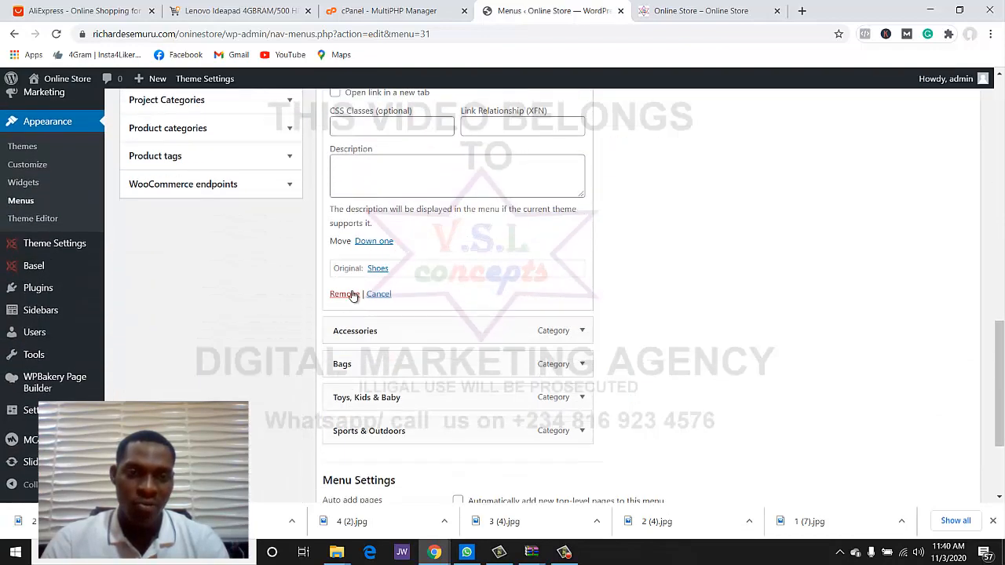
click(346, 291)
- Remove Accessories, leaving Bags, Toys, Kids & Baby and Sports & Outdoors
scroll(627, 273, up, 3)
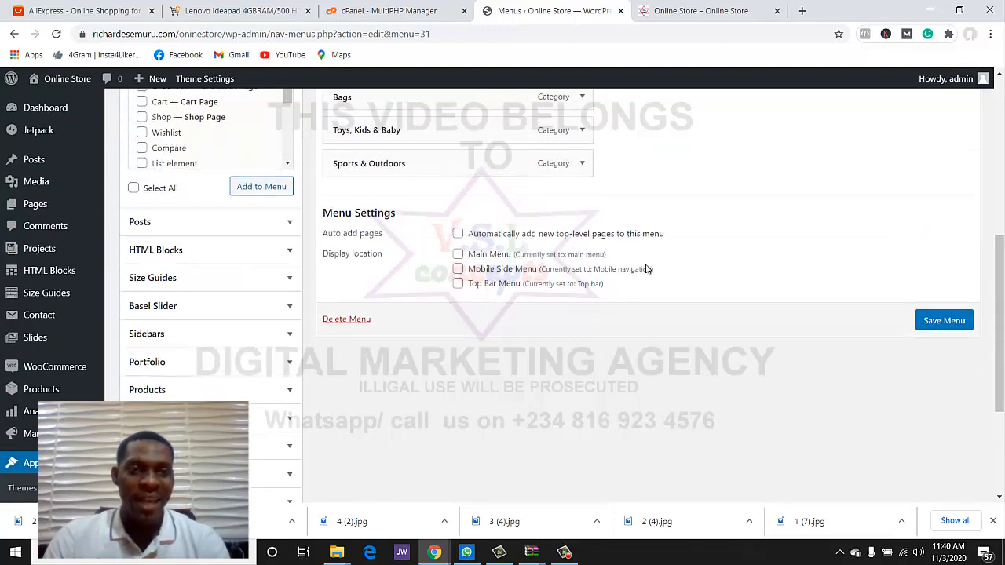
scroll(632, 235, up, 3)
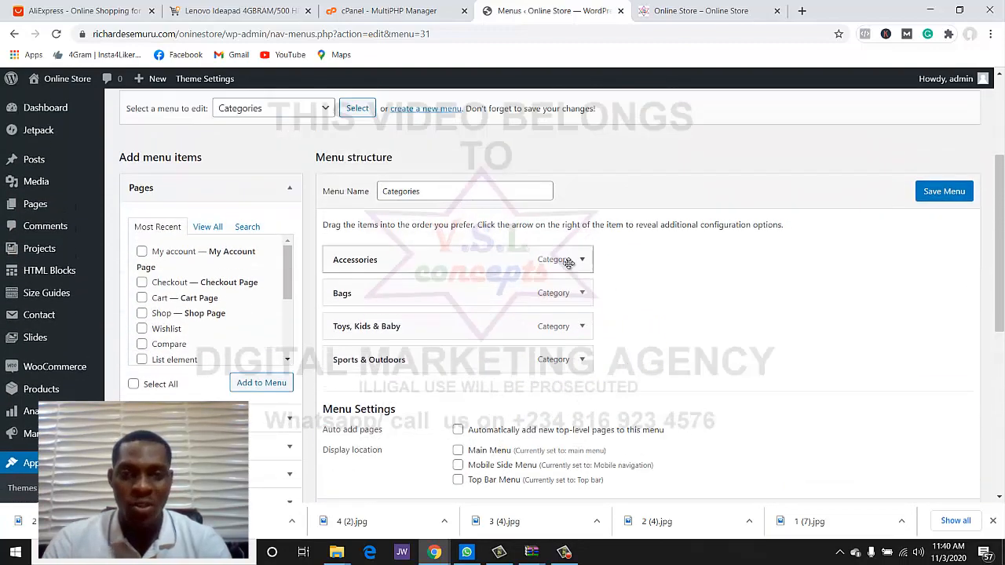
scroll(579, 261, down, 1)
click(579, 197)
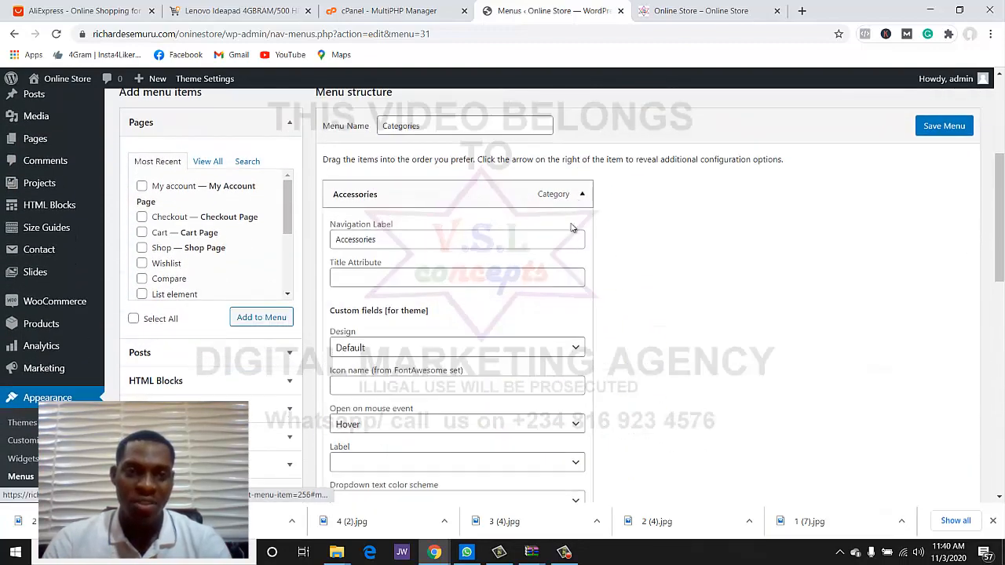
scroll(540, 314, down, 5)
scroll(540, 314, down, 3)
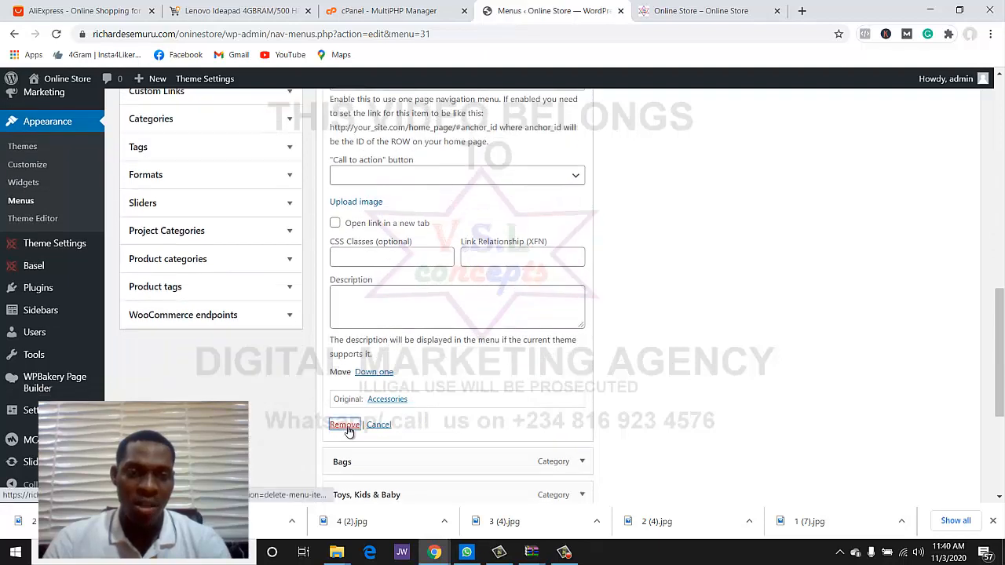
click(344, 425)
scroll(471, 249, up, 2)
scroll(471, 249, down, 2)
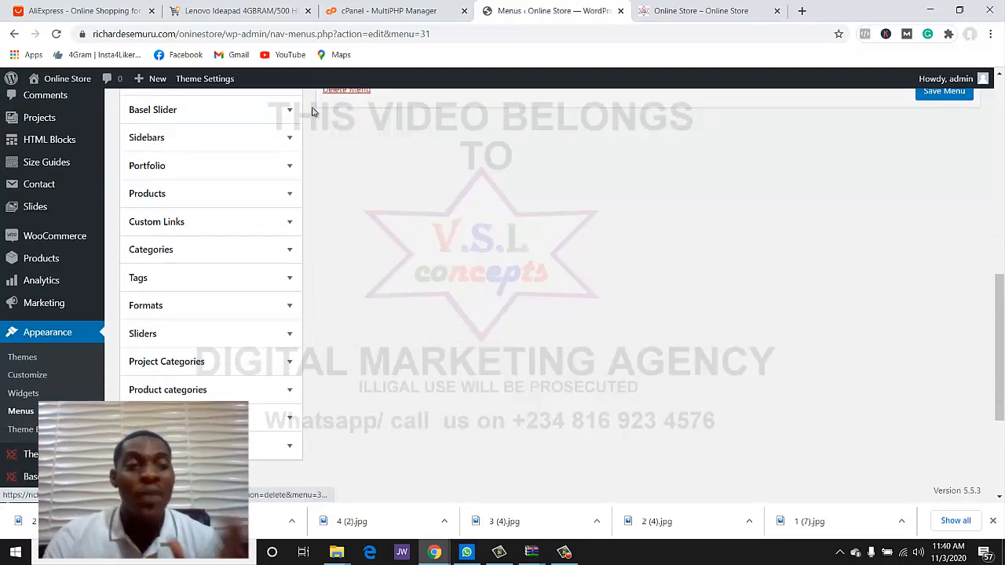
scroll(259, 224, down, 2)
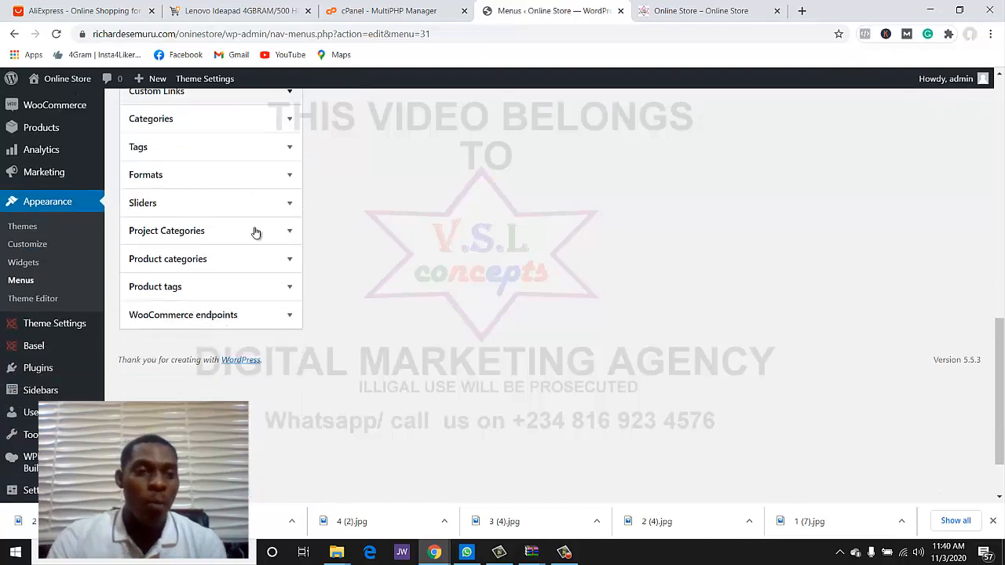
- Add the computer, Home theater, mobile phone and TV product categories to the Categories menu, then save
click(281, 260)
scroll(381, 269, down, 1)
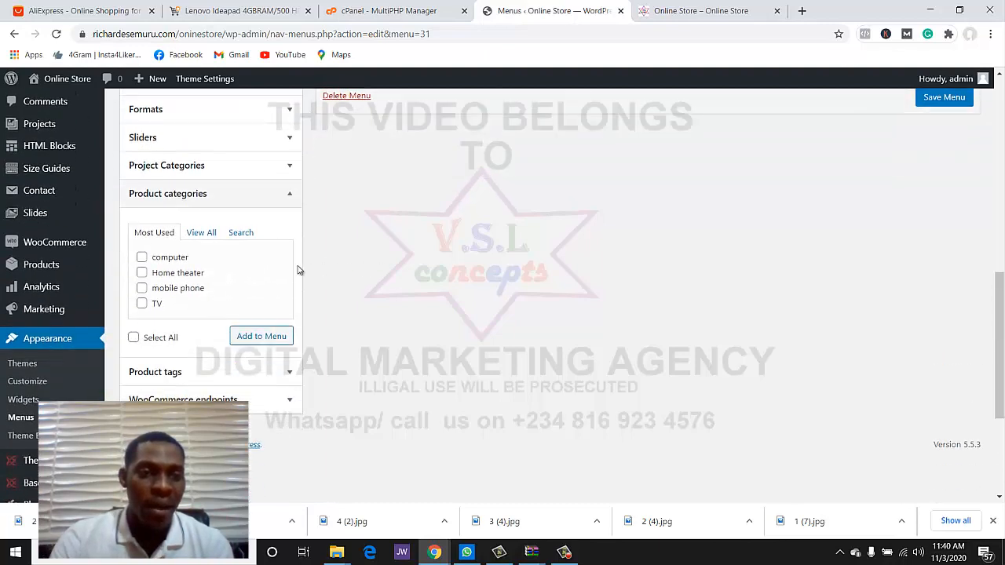
click(143, 272)
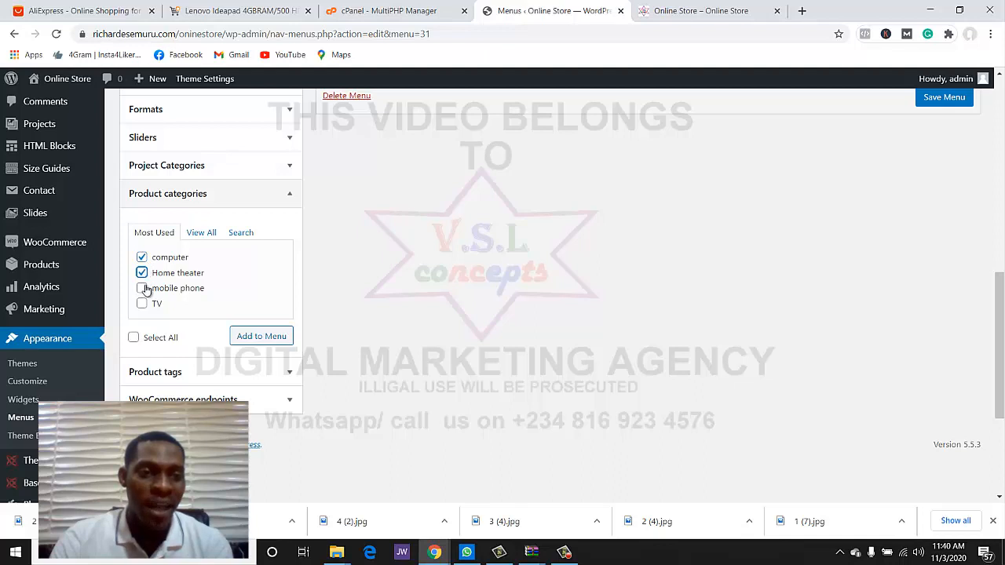
click(142, 288)
click(143, 304)
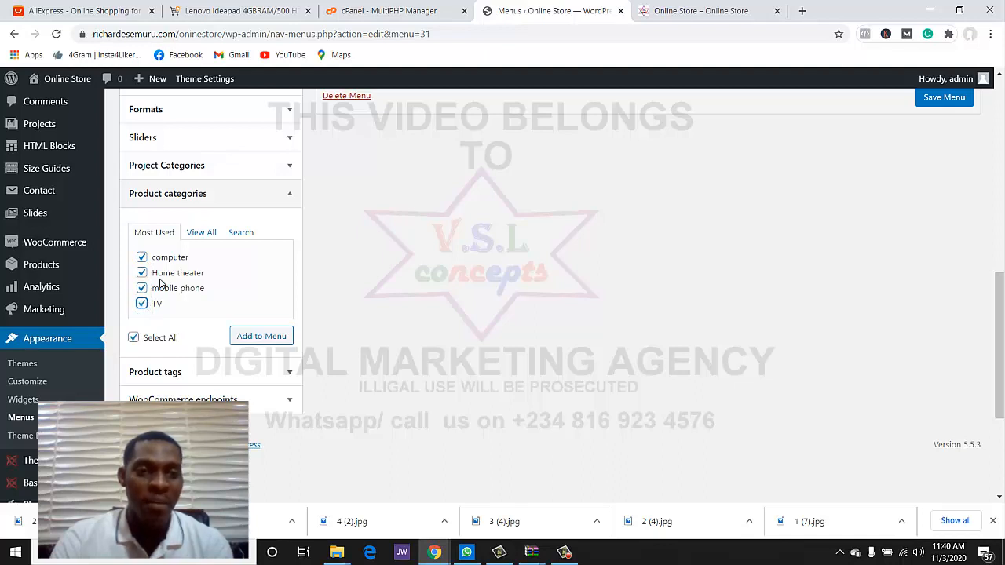
click(264, 339)
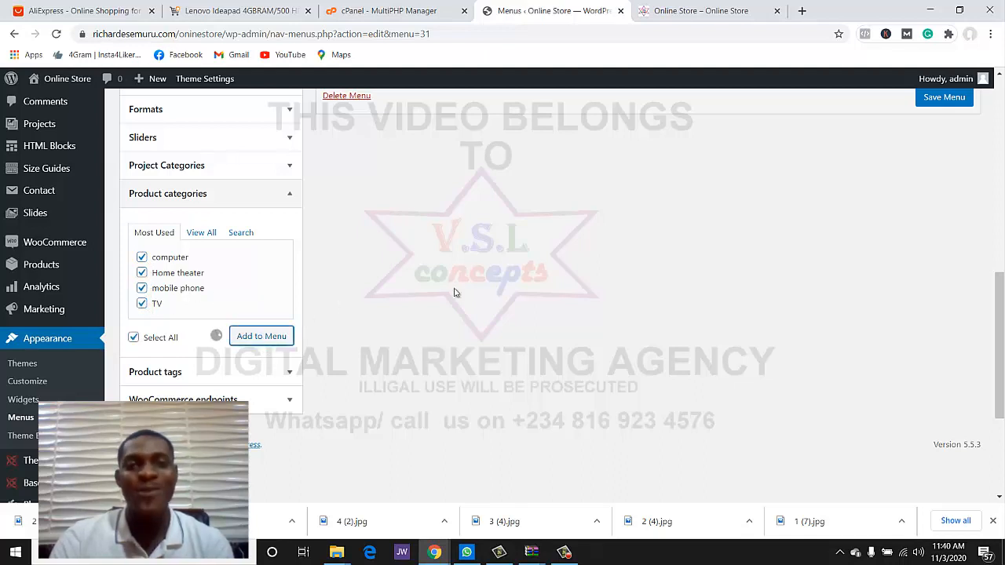
scroll(589, 254, up, 4)
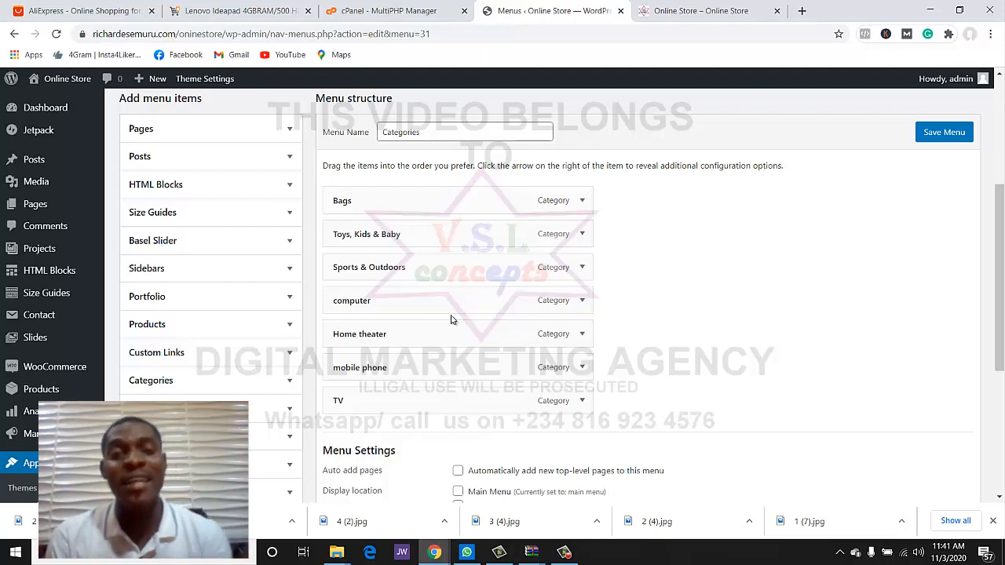
click(944, 133)
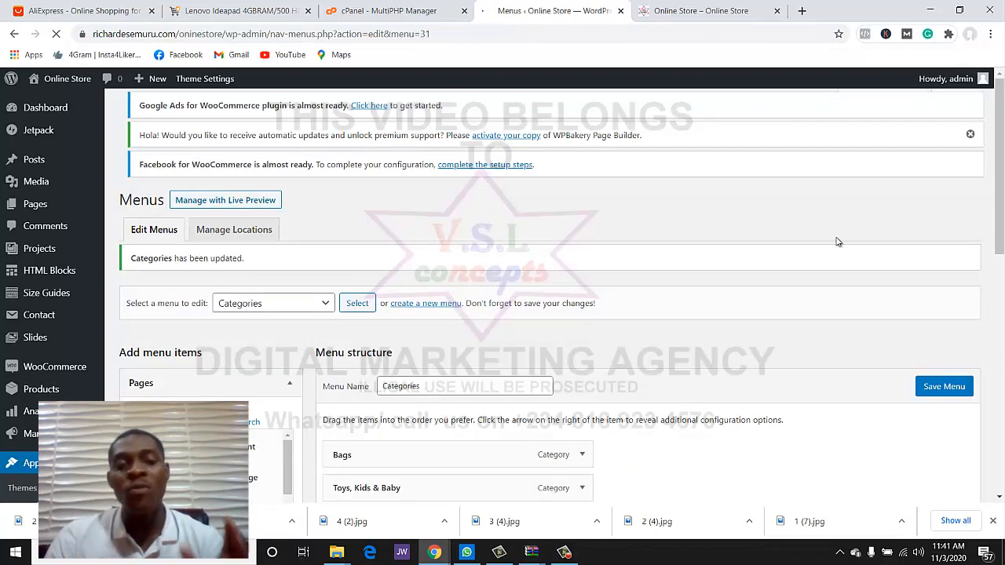
- Reload the storefront to confirm Browse Categories lists computer, Home theater, mobile phone, TV
click(723, 10)
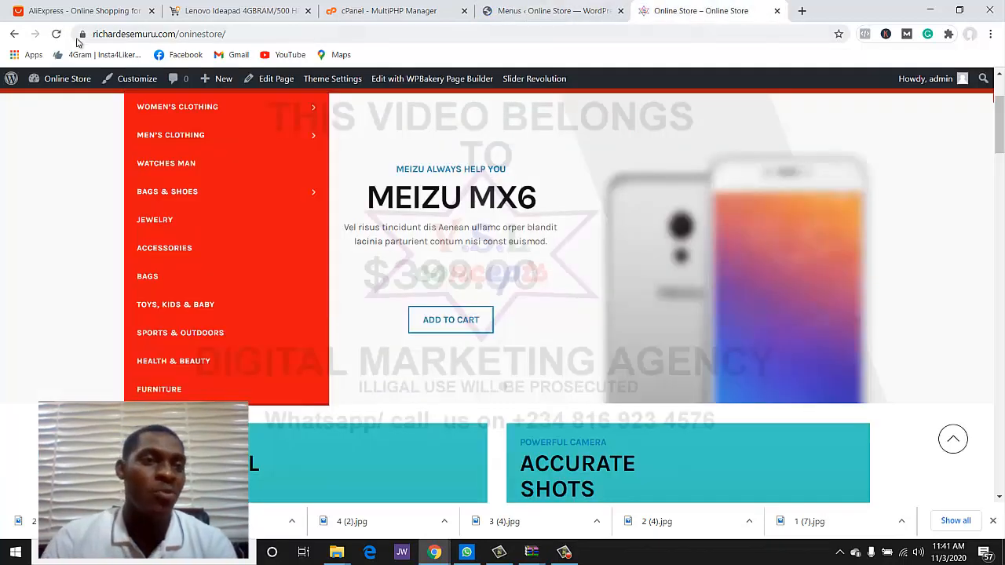
click(56, 37)
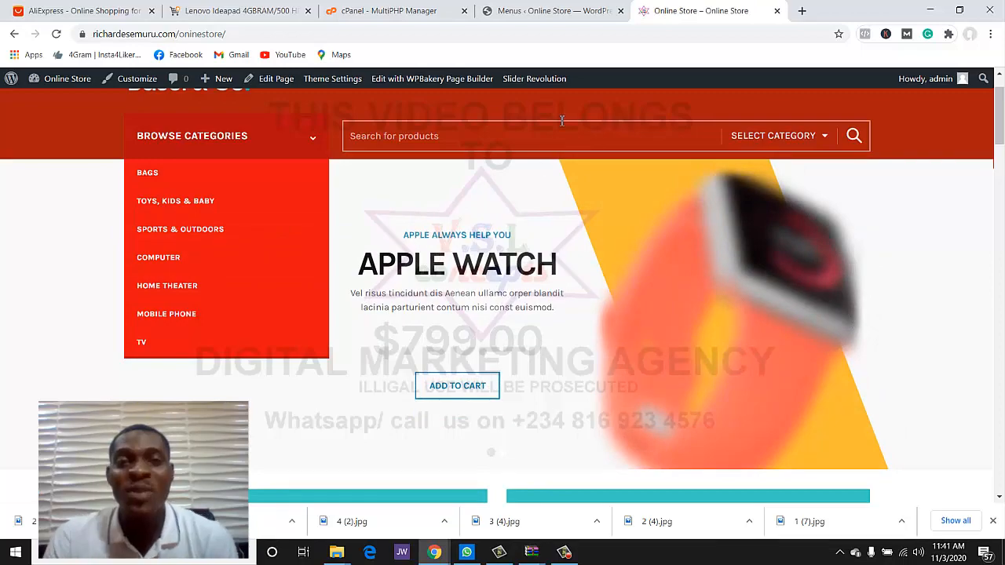
click(595, 11)
- Change the Sports & Outdoors item's navigation label to 'Electronics' and save the menu
scroll(572, 165, down, 4)
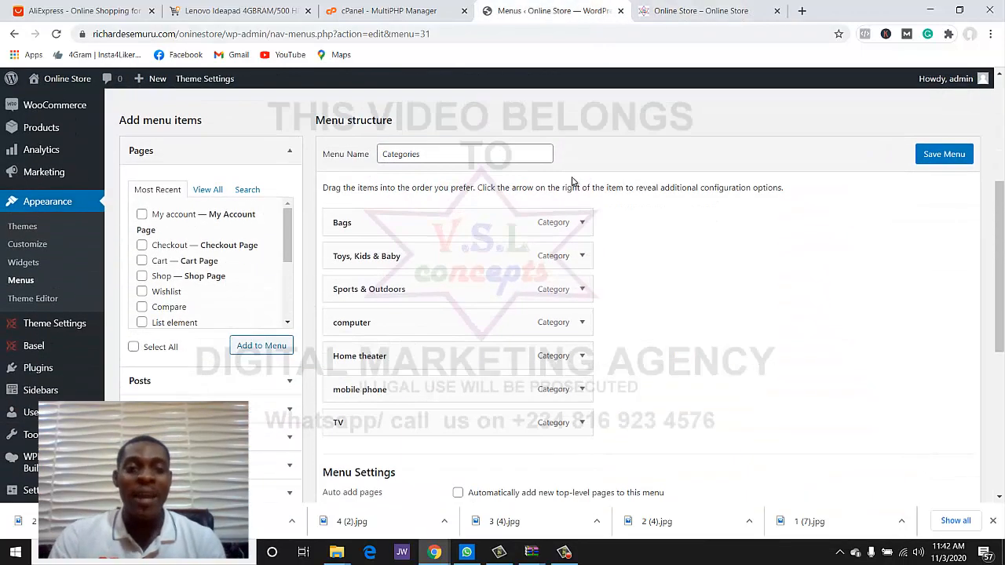
scroll(572, 185, down, 1)
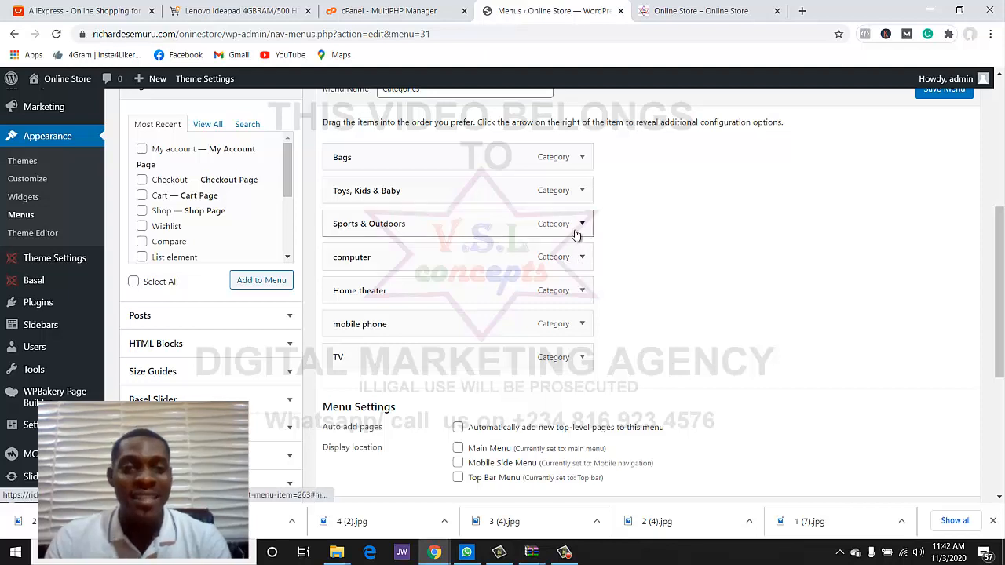
click(582, 226)
drag(484, 274, 318, 271)
text(Electronics)
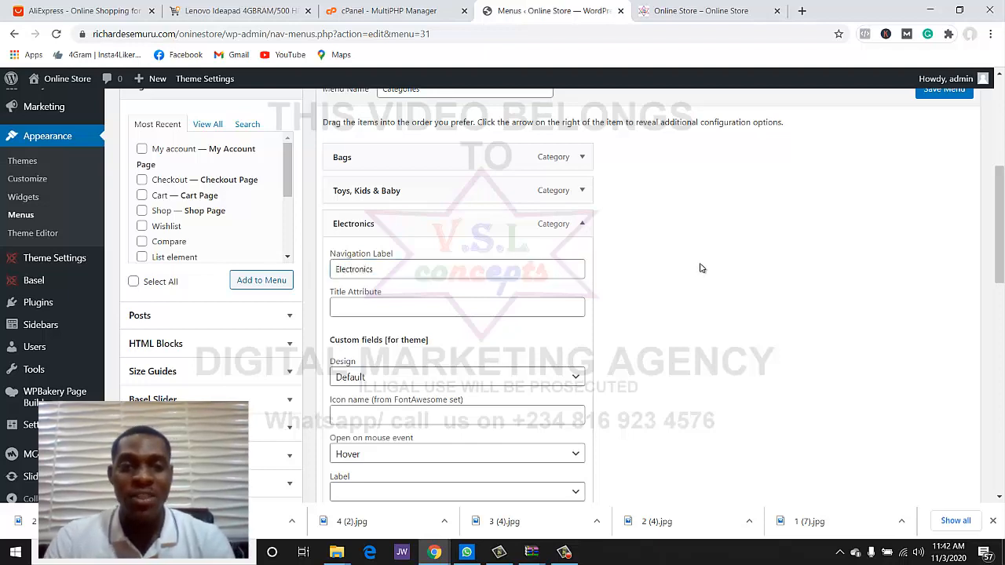
scroll(701, 268, down, 5)
scroll(701, 268, down, 5)
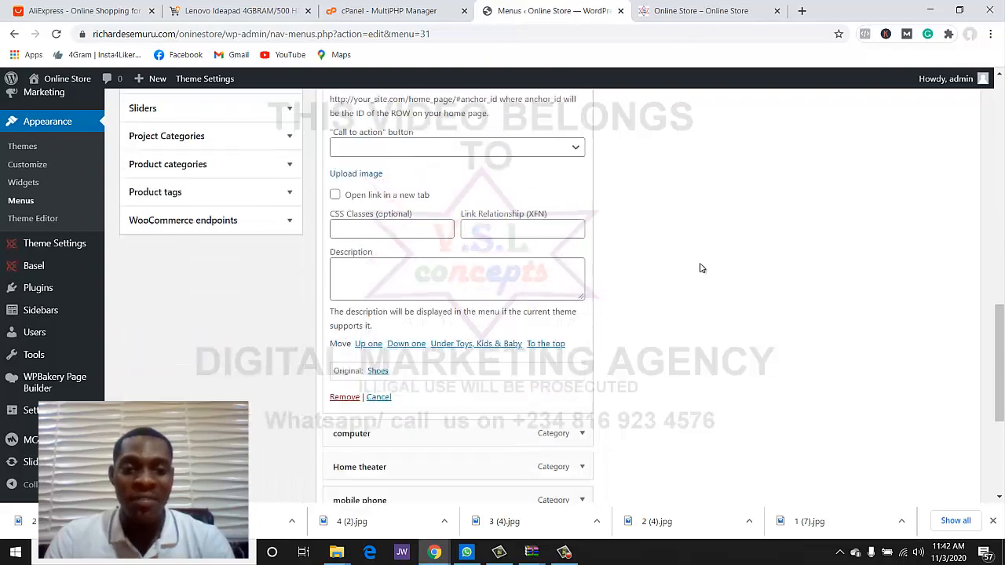
scroll(686, 291, up, 3)
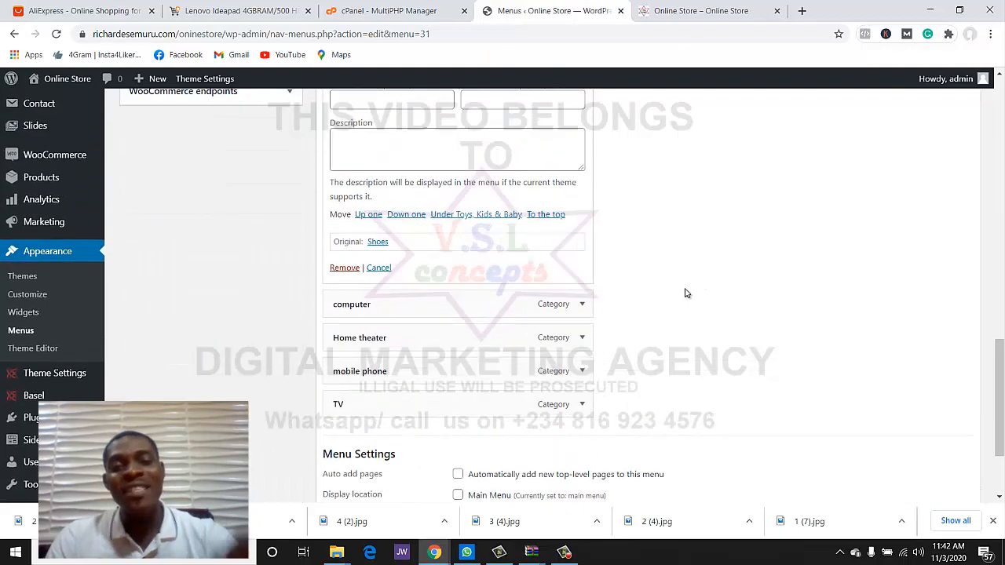
scroll(868, 168, up, 10)
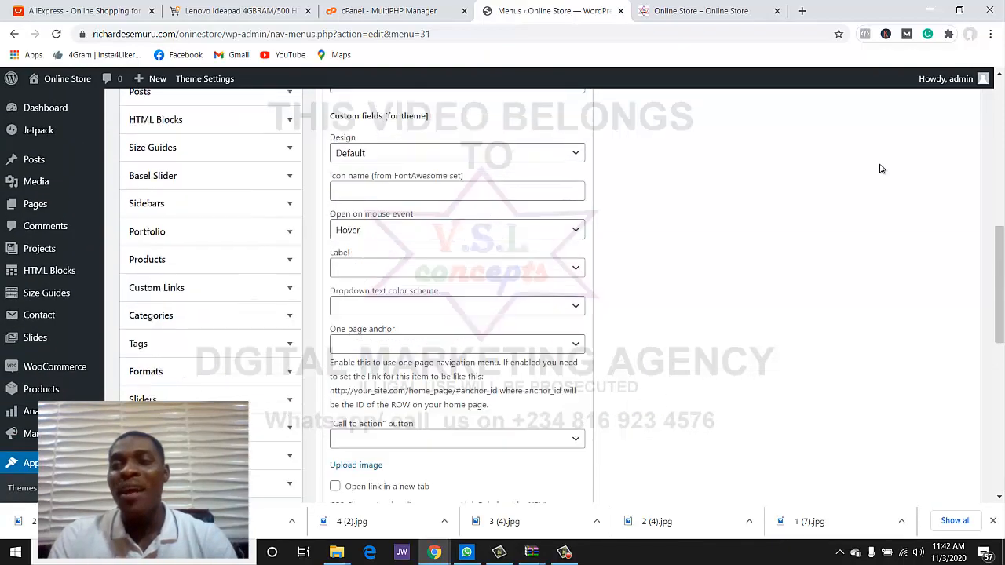
click(926, 229)
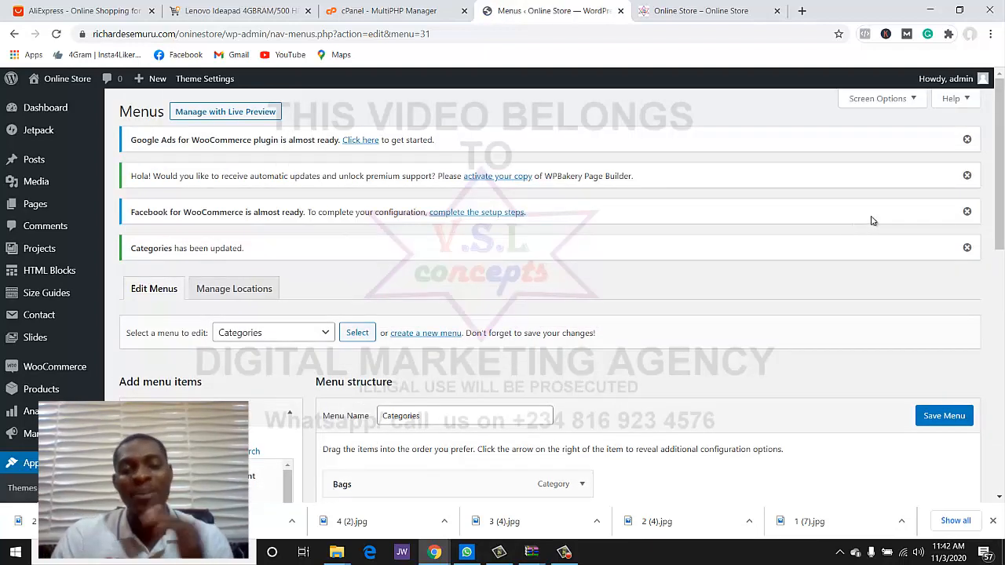
- Nest computer, Home theater, mobile phone and TV under Electronics, save, and view the store
scroll(870, 221, down, 5)
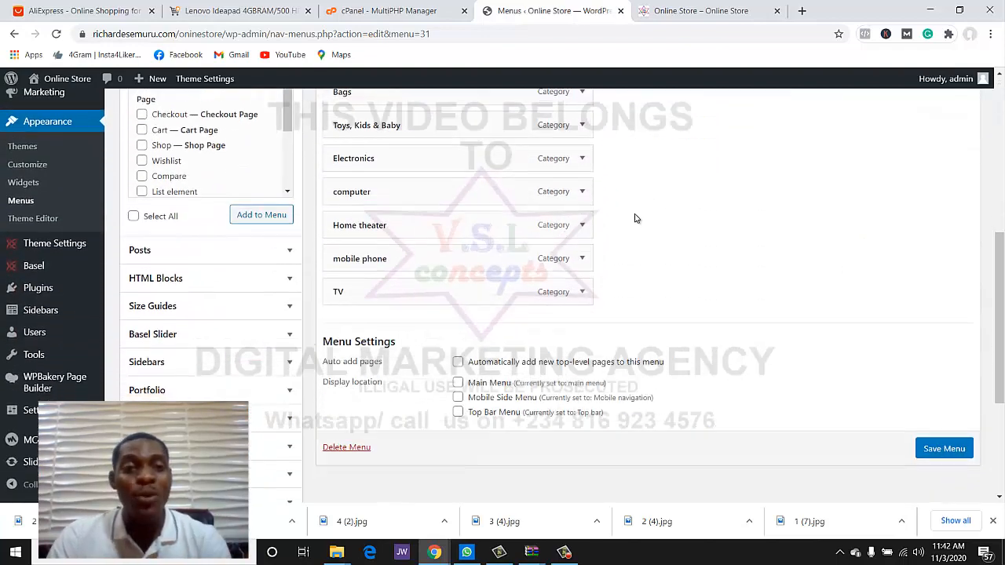
scroll(636, 218, up, 2)
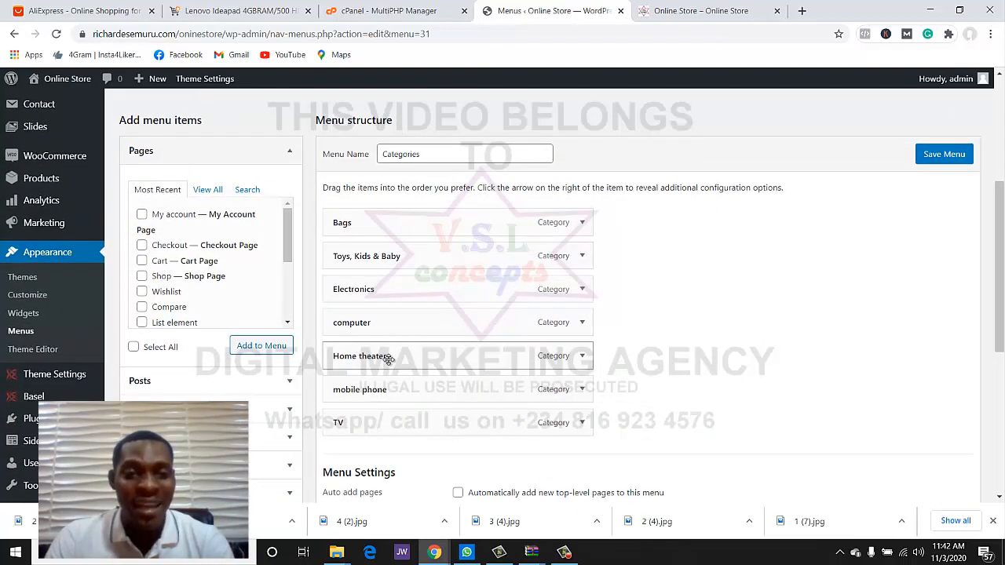
drag(395, 360, 411, 359)
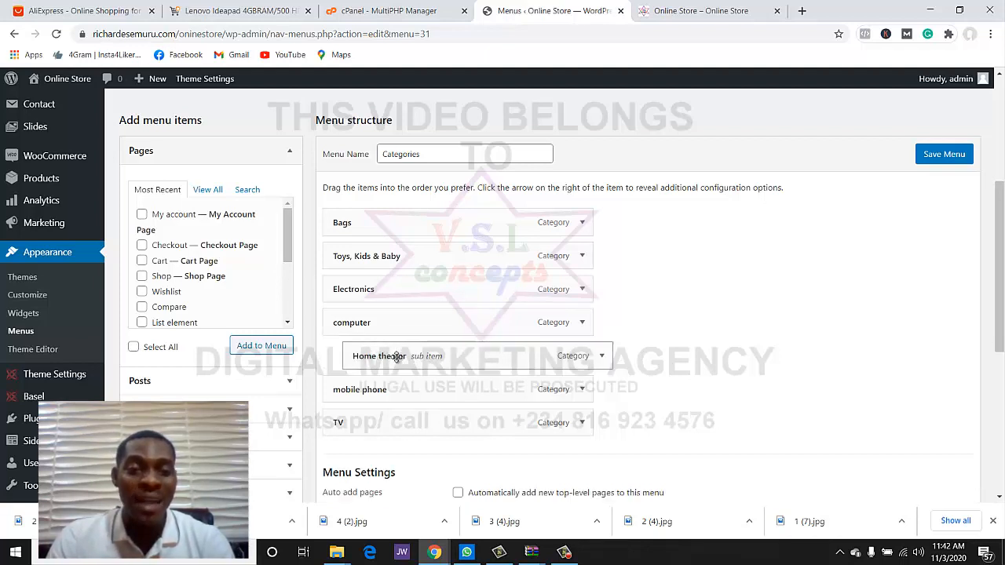
drag(376, 327, 427, 358)
drag(424, 389, 439, 389)
drag(409, 421, 426, 421)
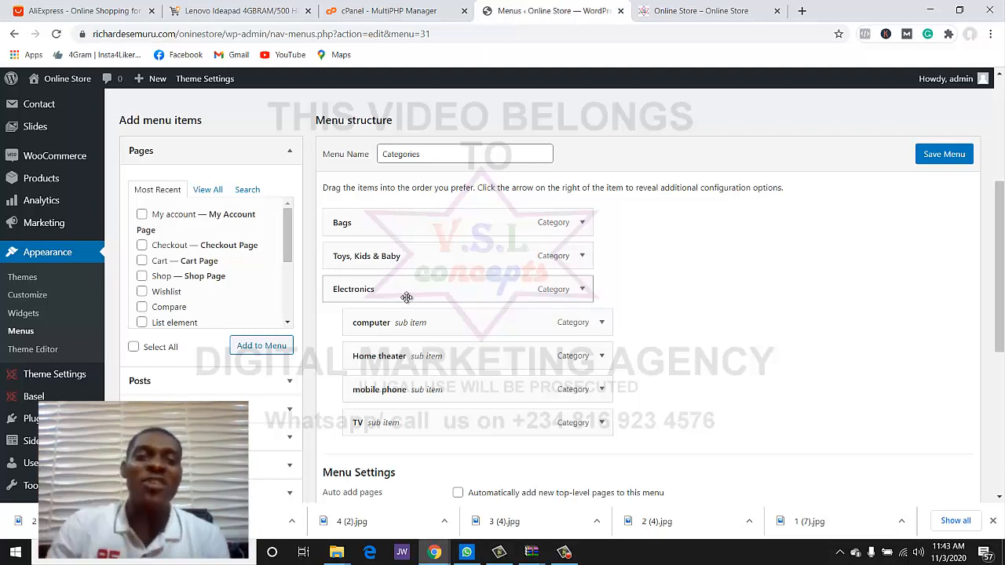
click(946, 157)
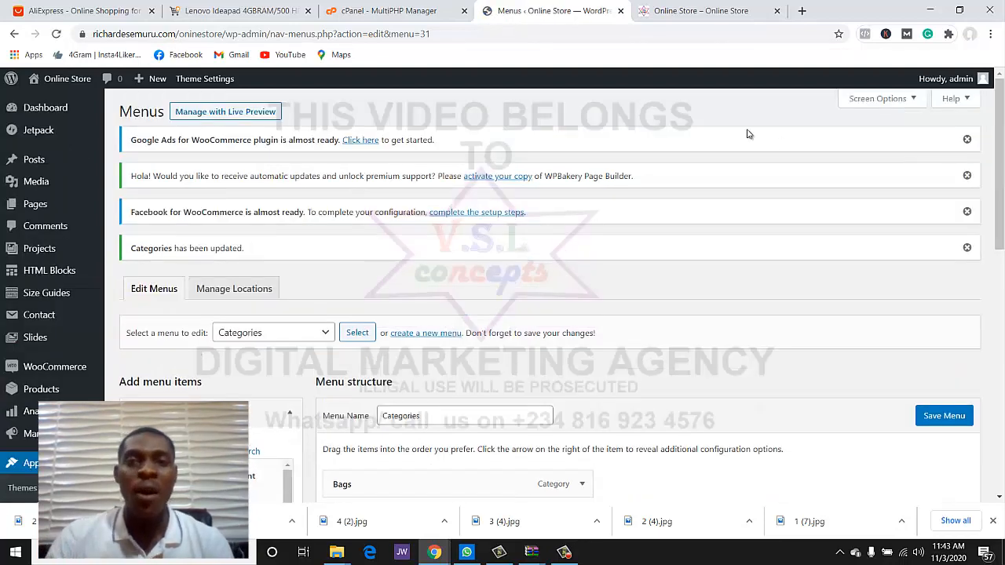
click(726, 10)
click(56, 35)
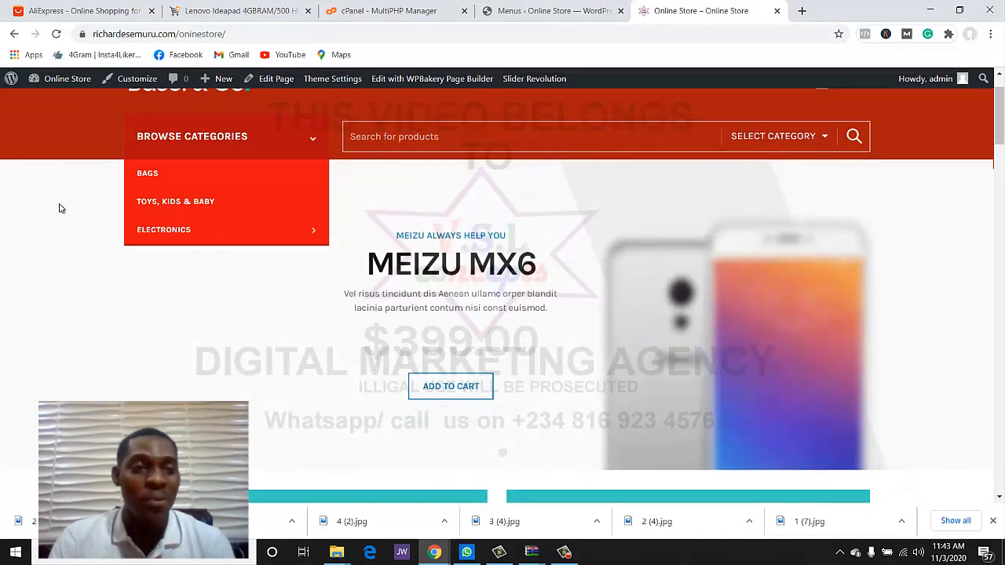
mouse_move(157, 231)
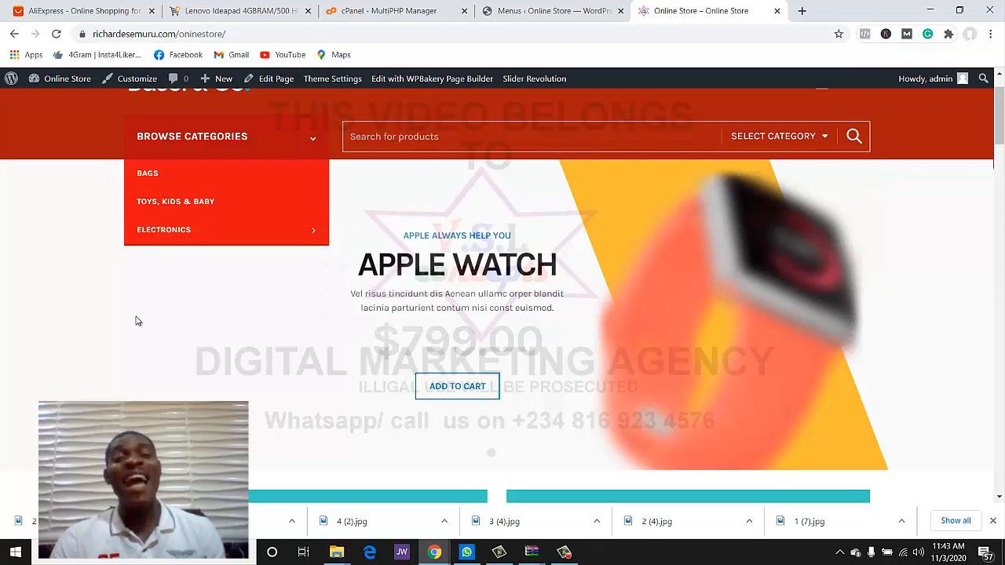
scroll(161, 322, up, 2)
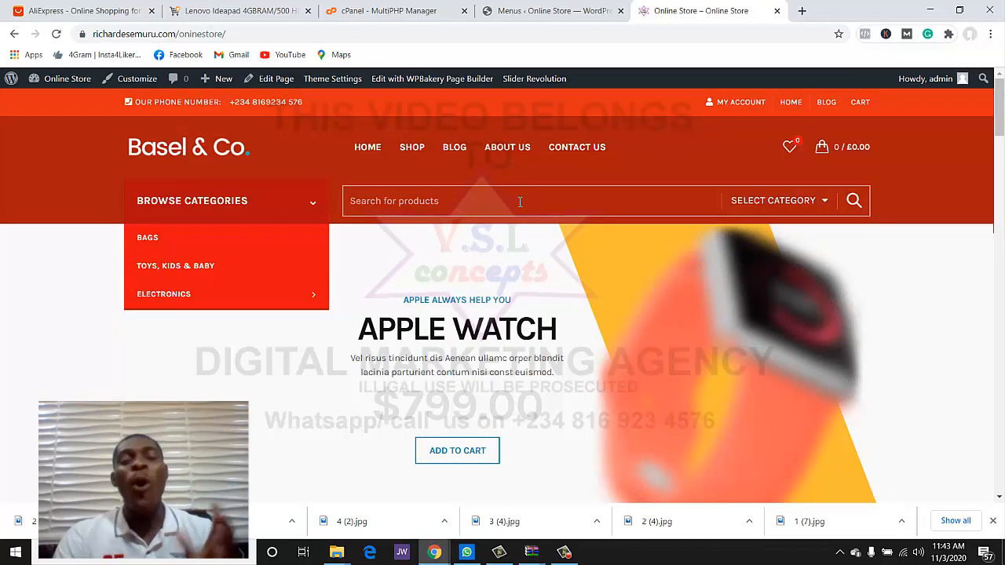
scroll(519, 202, down, 8)
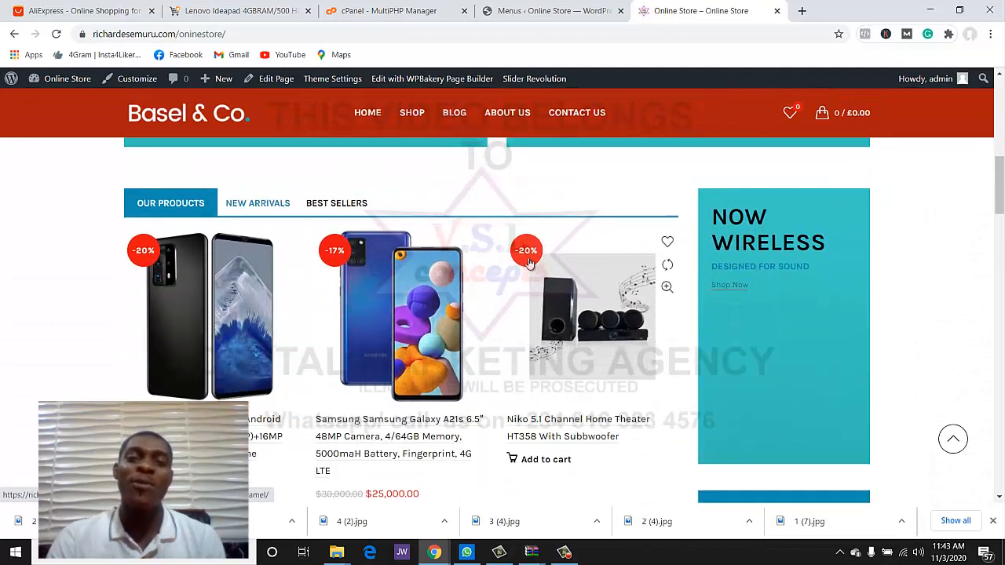
scroll(528, 264, up, 8)
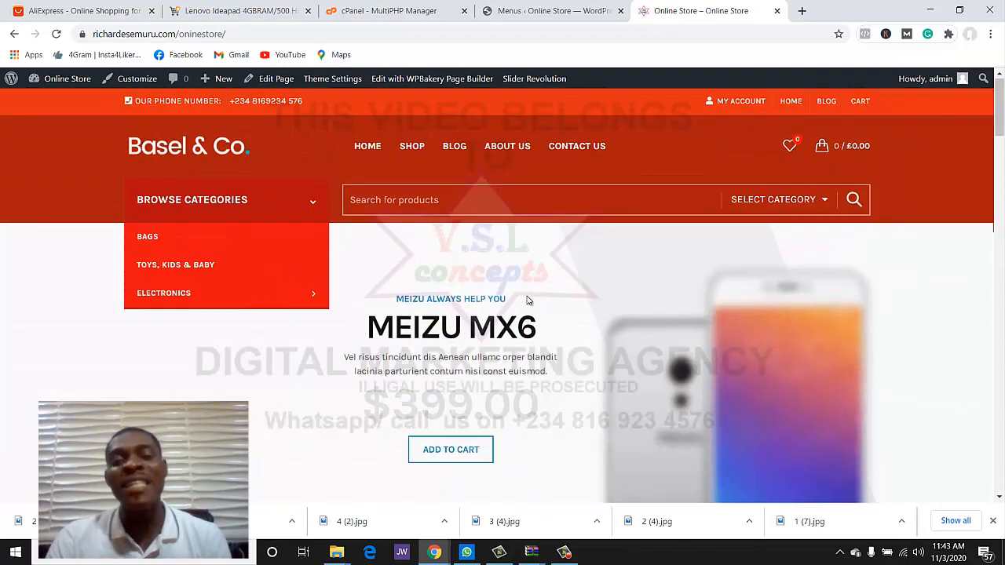
scroll(528, 300, down, 3)
scroll(540, 247, up, 2)
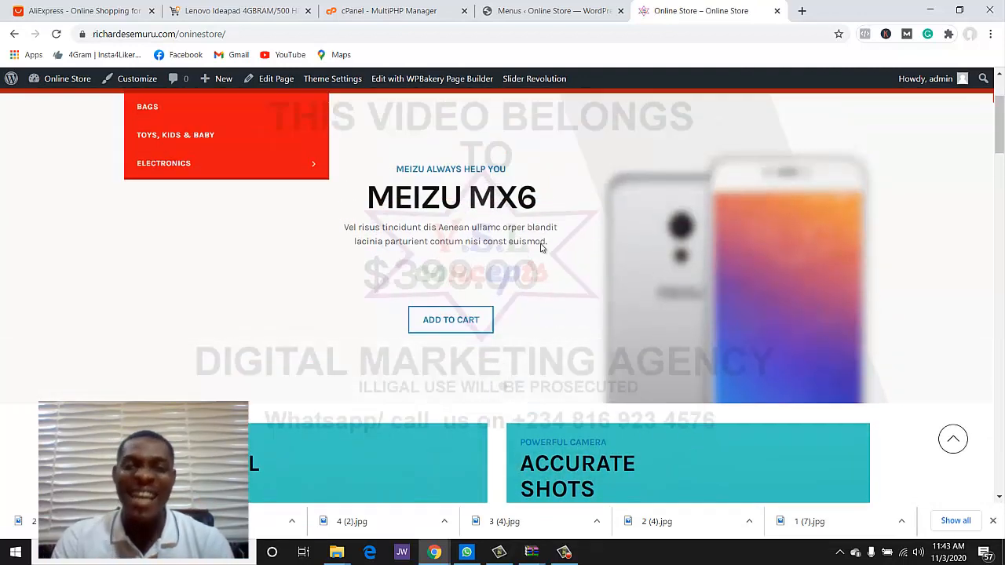
scroll(613, 243, up, 1)
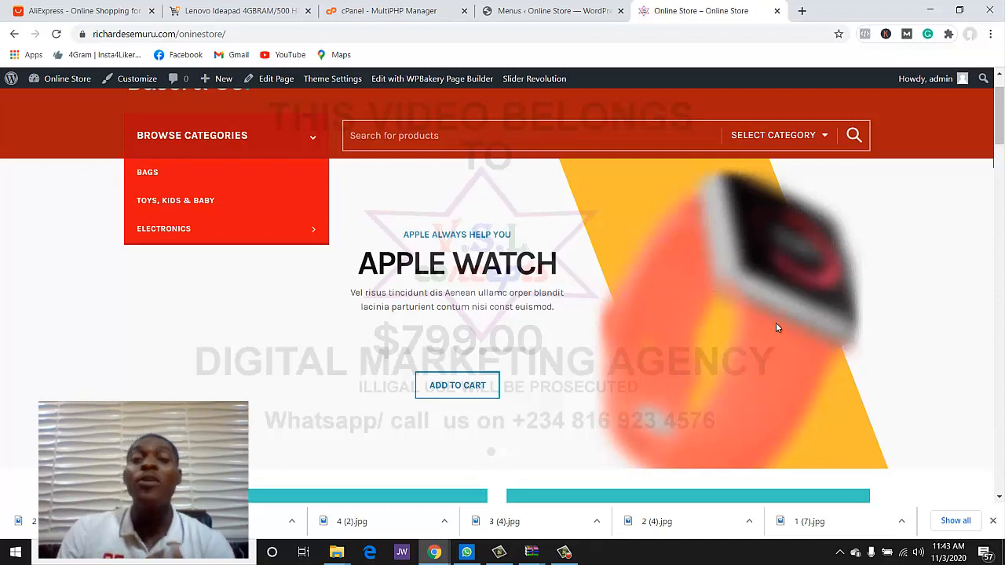
mouse_move(533, 83)
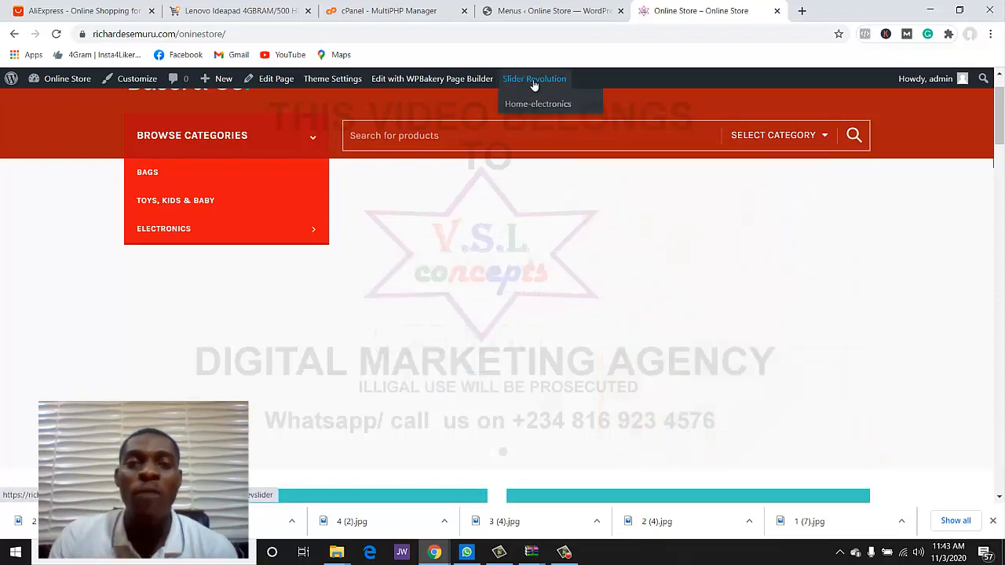
- Open the Slider Revolution modules list, with an extra blank browser tab added
click(534, 80)
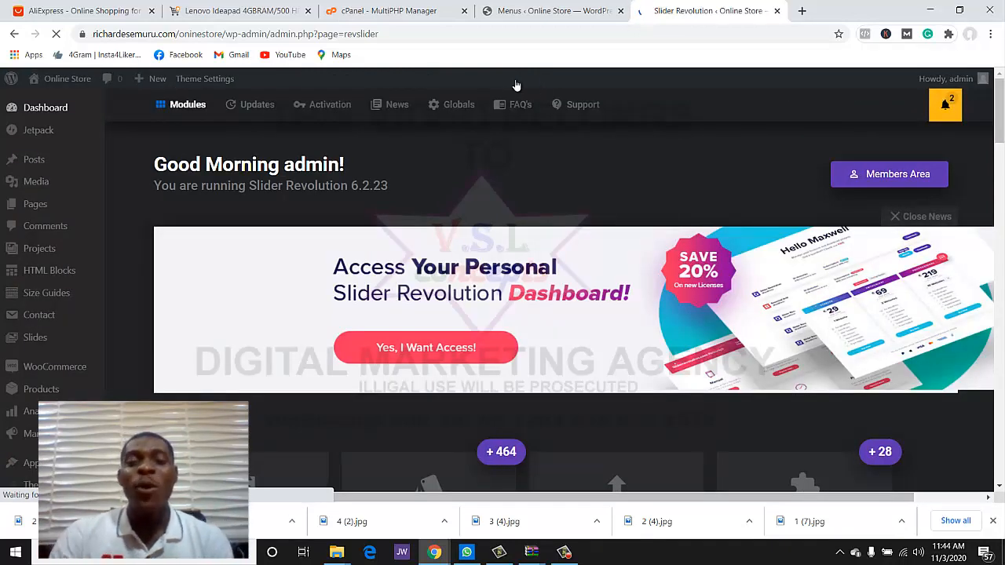
scroll(487, 157, down, 3)
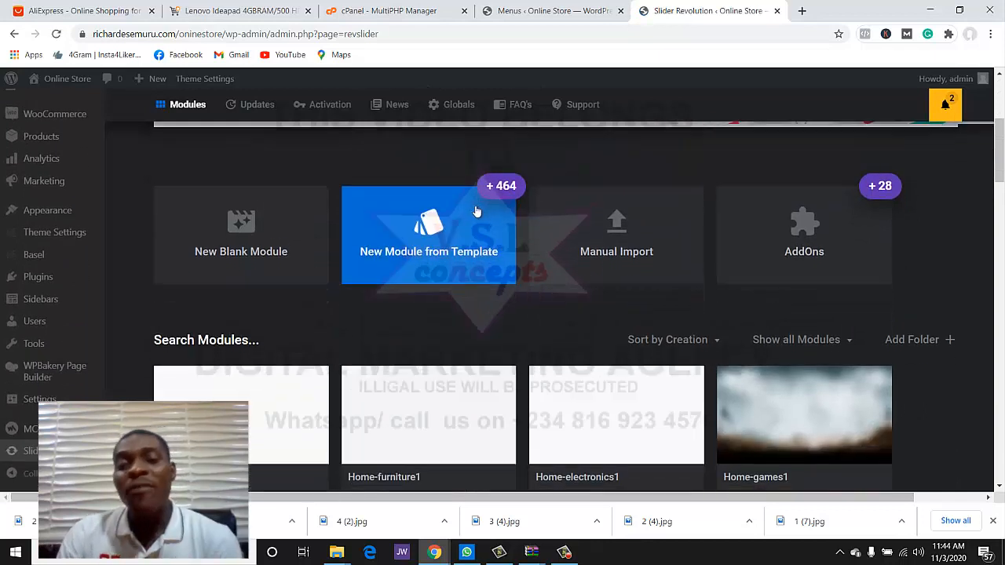
scroll(475, 208, down, 1)
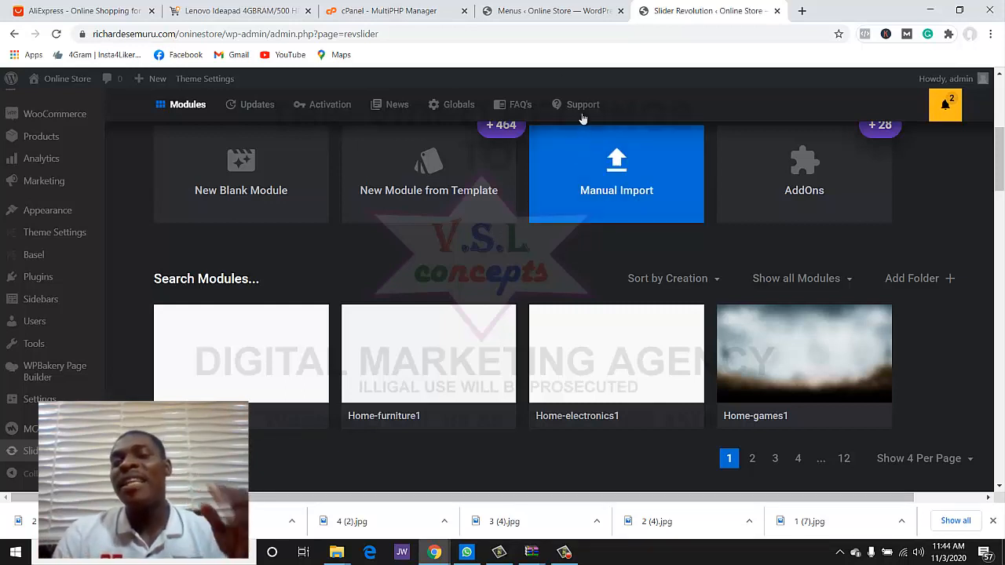
click(538, 14)
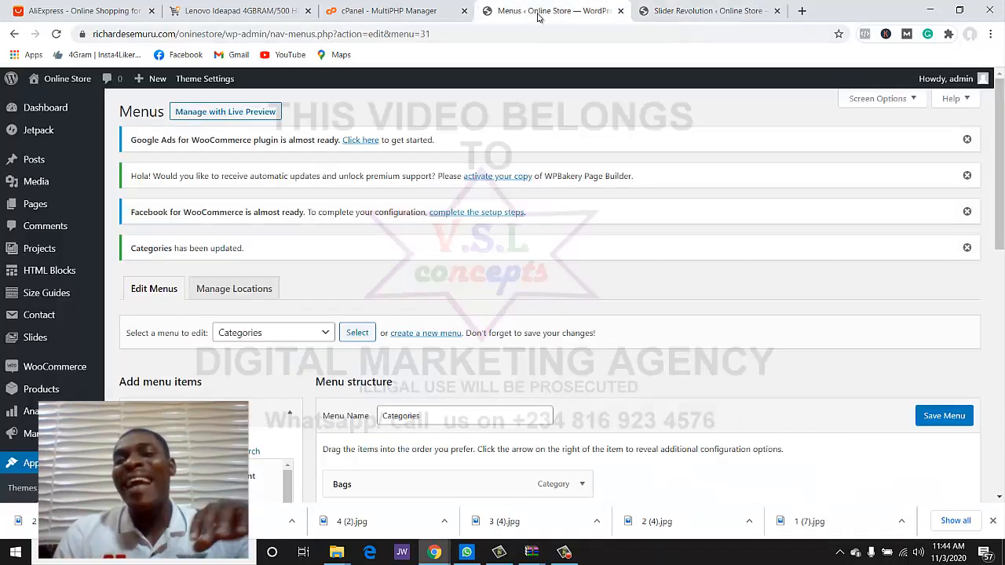
click(651, 10)
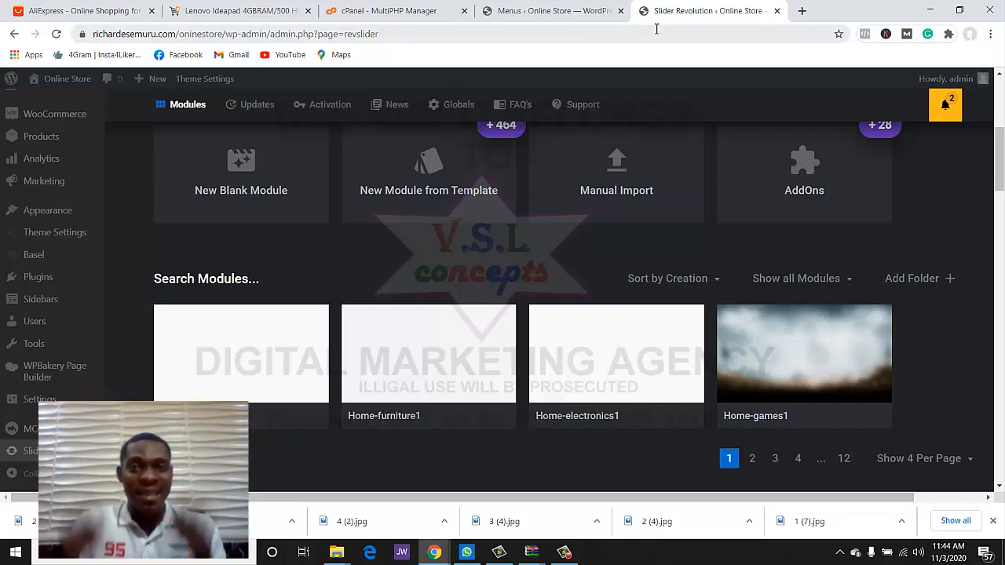
click(801, 10)
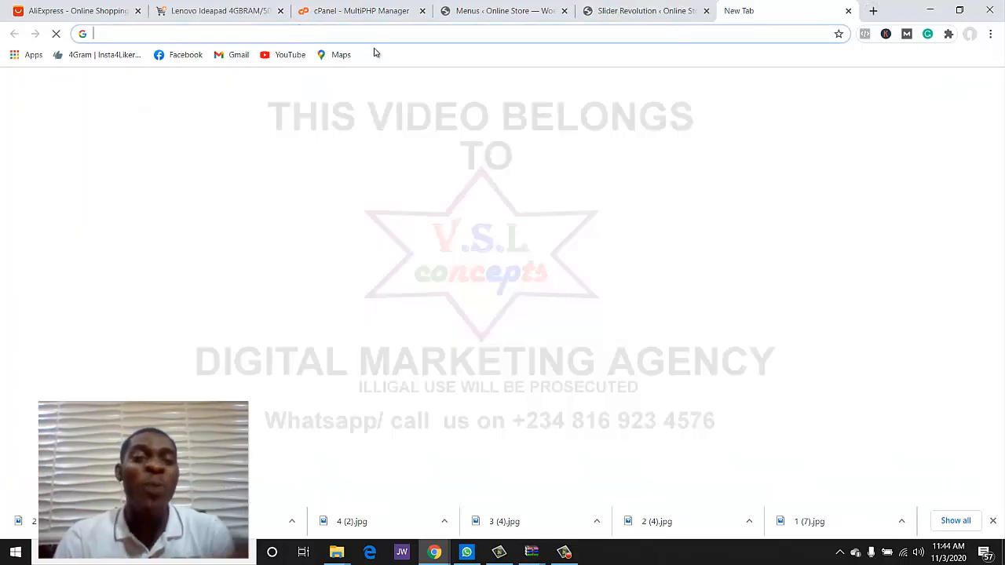
click(645, 9)
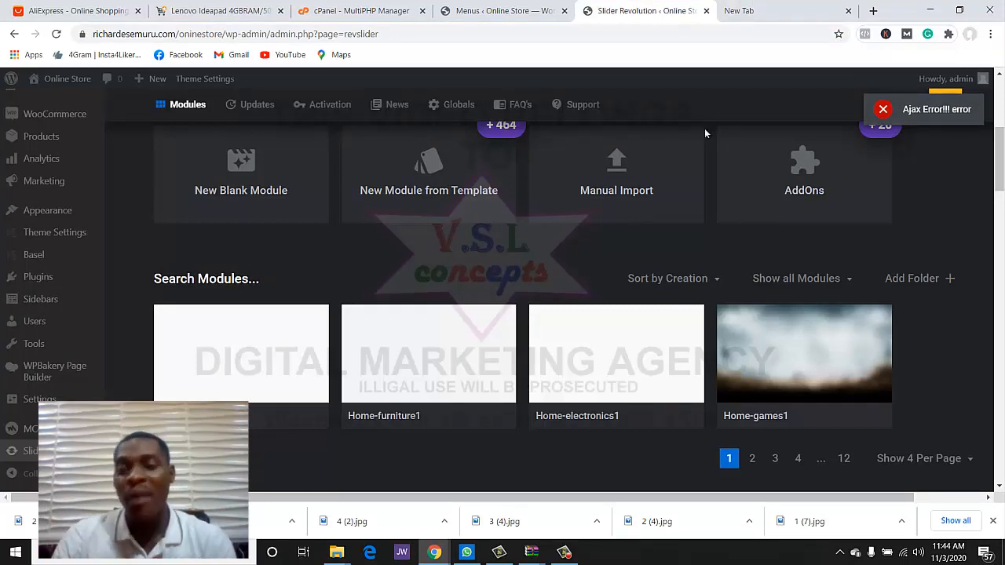
scroll(578, 381, down, 1)
- Open the Home-electronics1 slider in the Slider Revolution editor
mouse_move(745, 308)
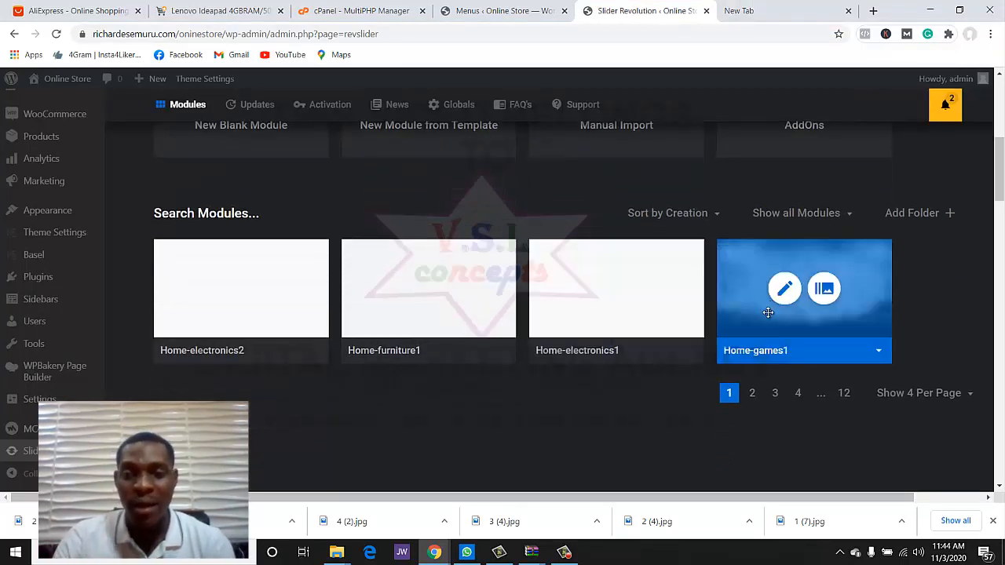
mouse_move(606, 338)
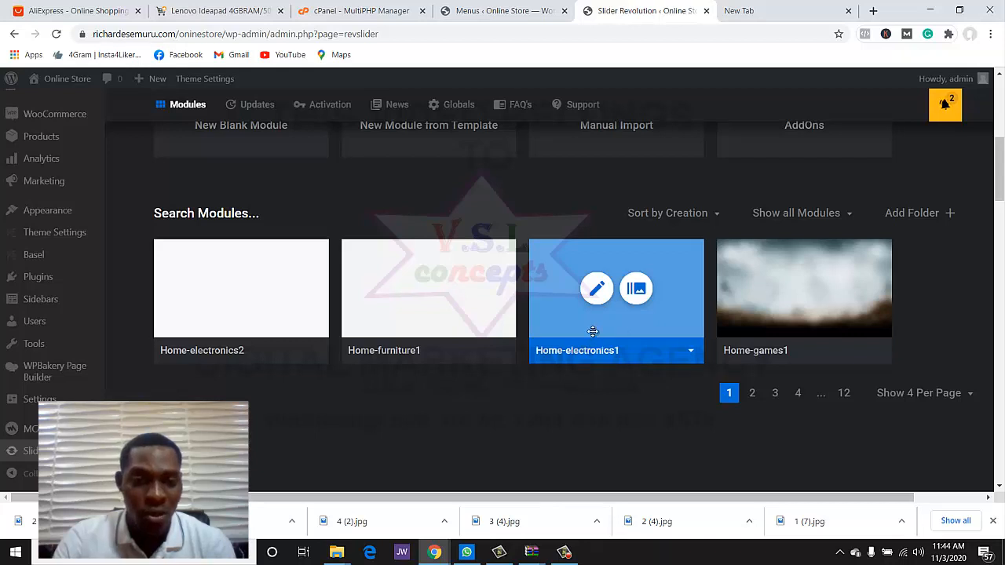
click(598, 290)
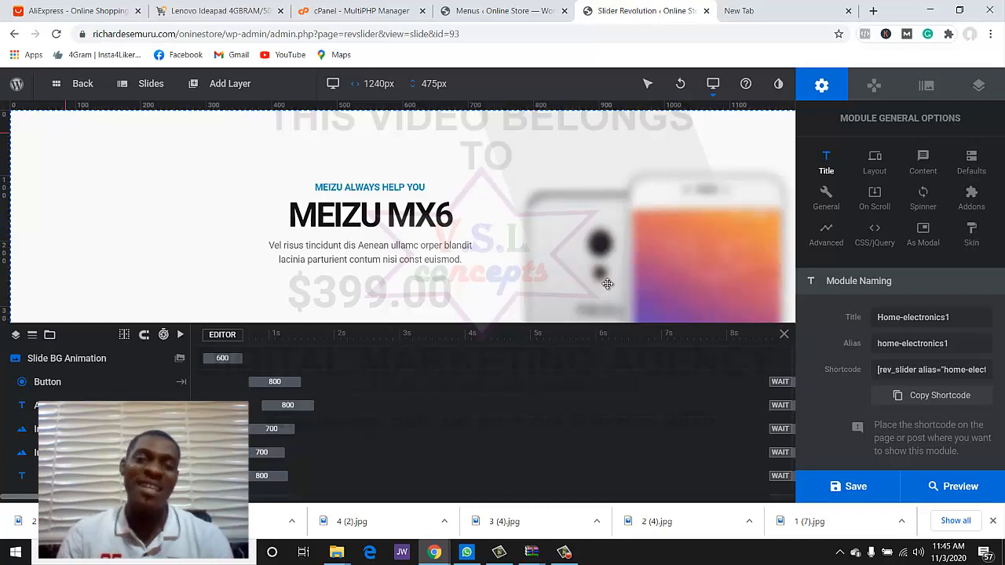
scroll(558, 291, down, 2)
scroll(443, 272, up, 2)
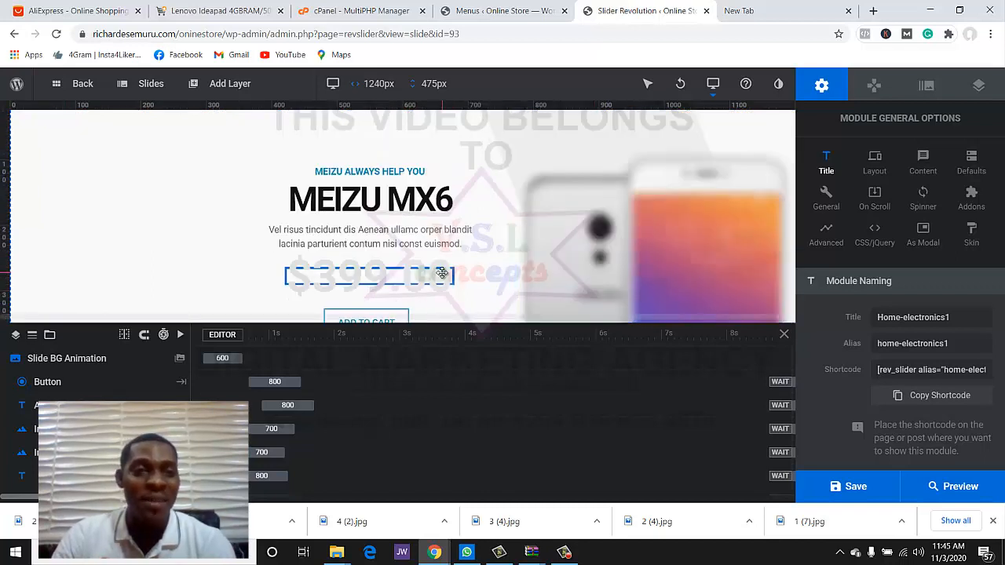
- Hide the timeline and drag the front phone image (Image 2) further left
mouse_move(149, 90)
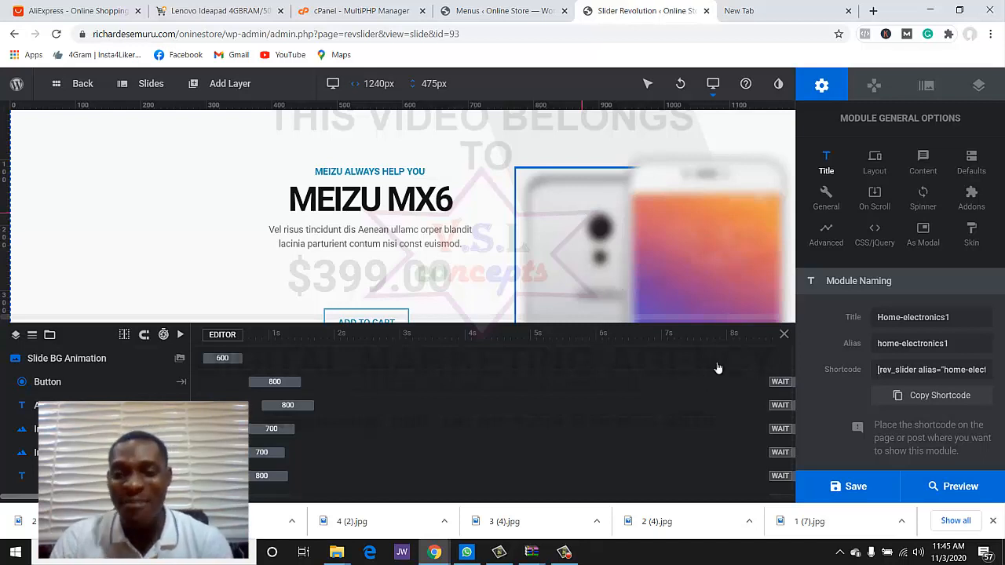
click(781, 333)
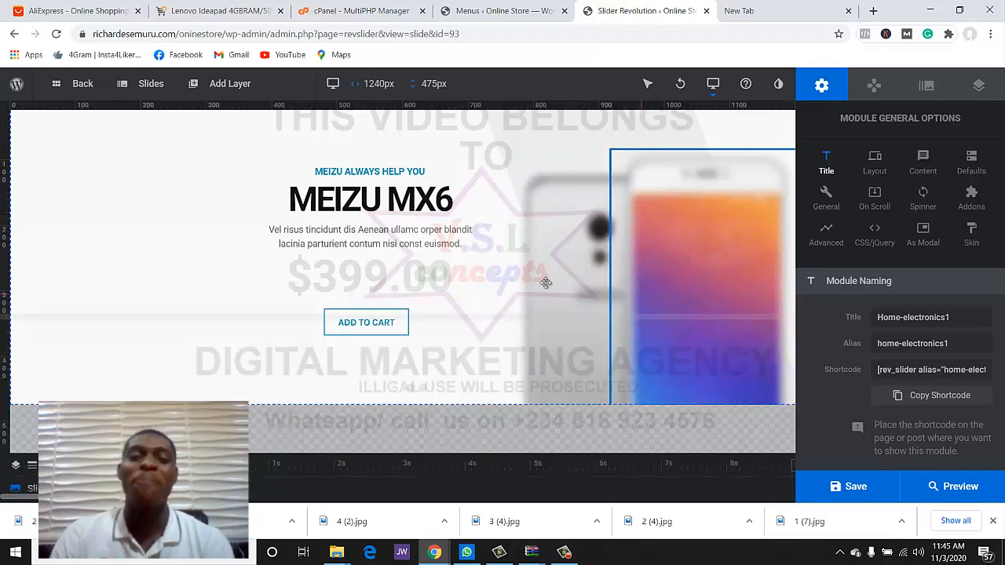
click(656, 264)
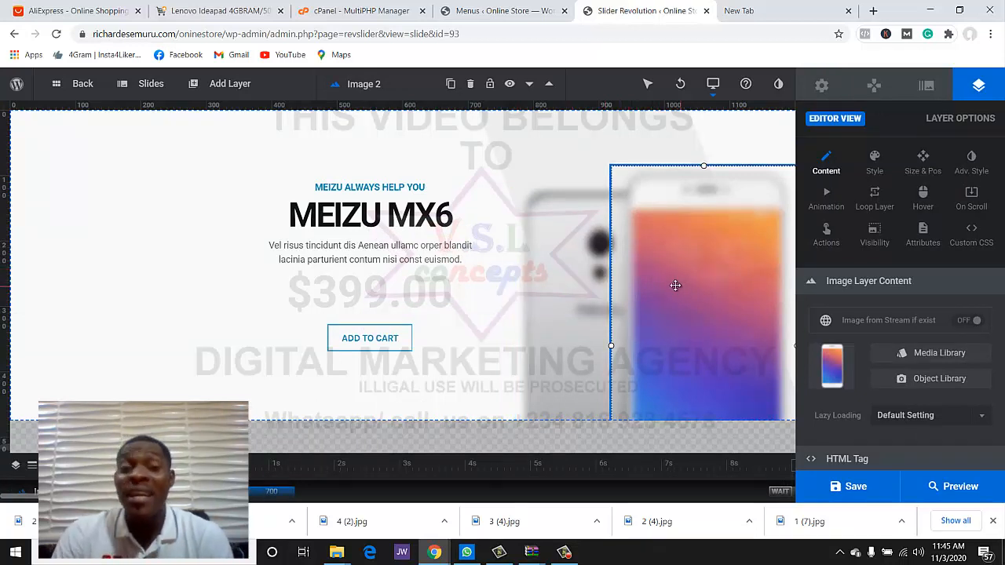
drag(666, 281, 563, 277)
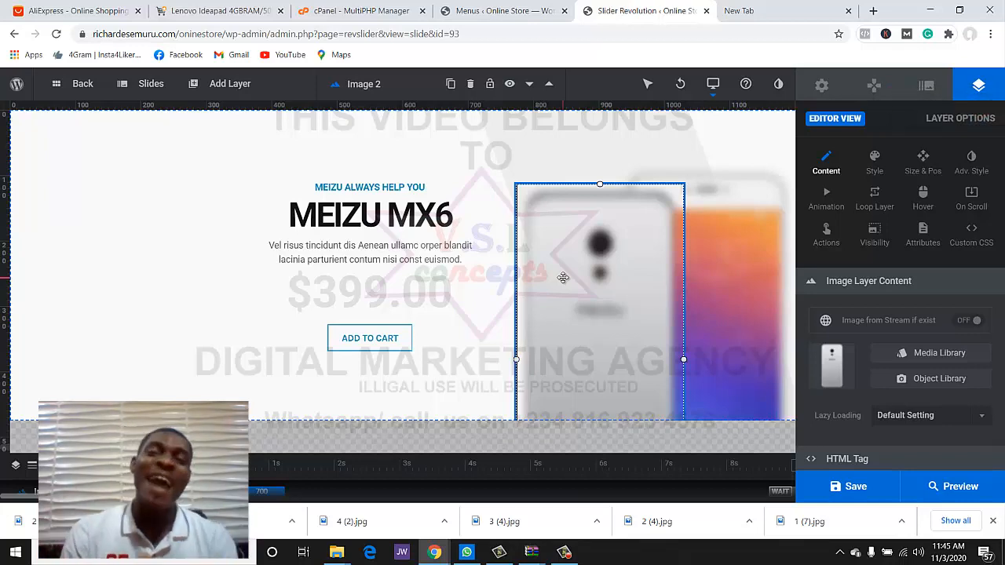
- Search Google for 'latest iphone' in the new tab
click(742, 11)
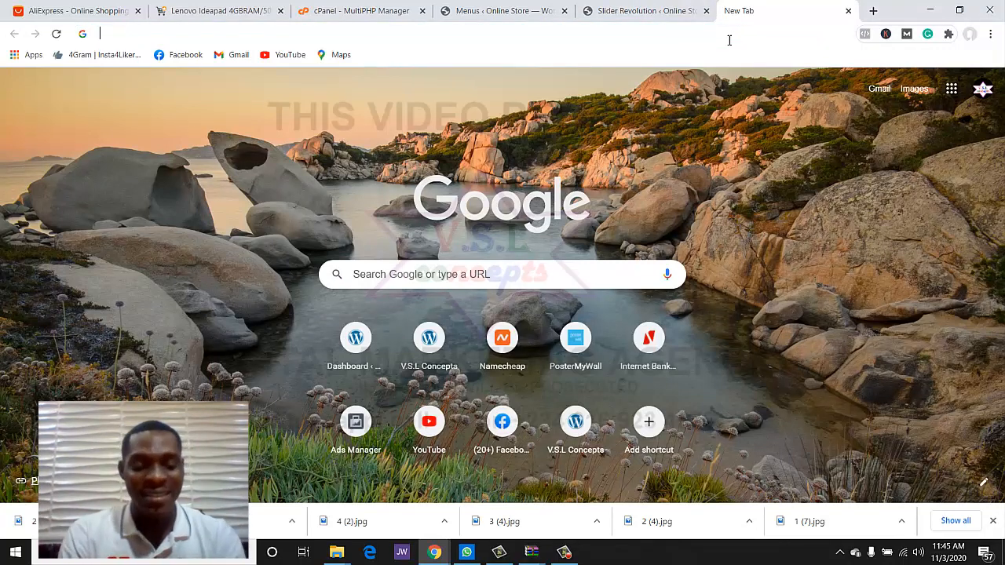
text(latest iphone)
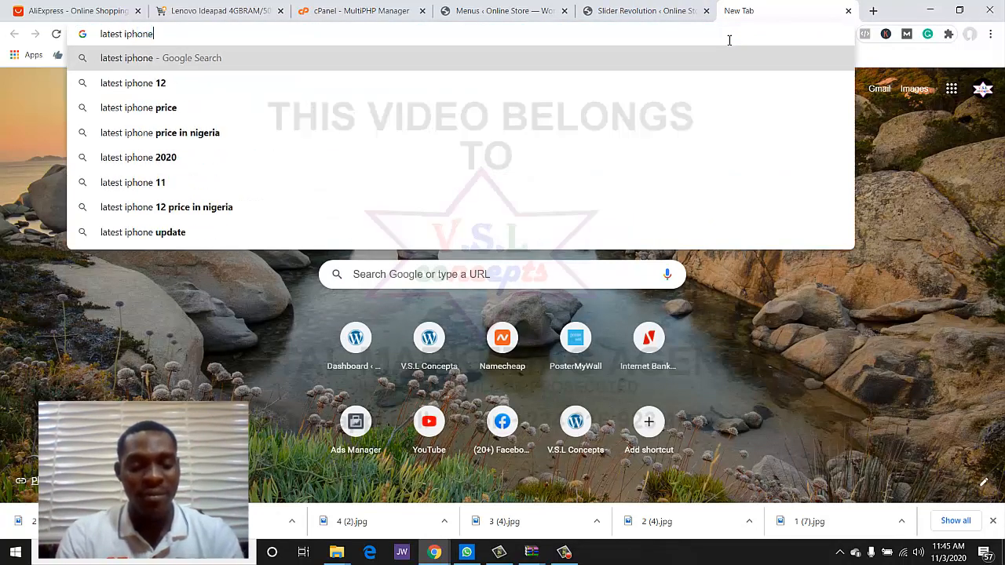
key(Return)
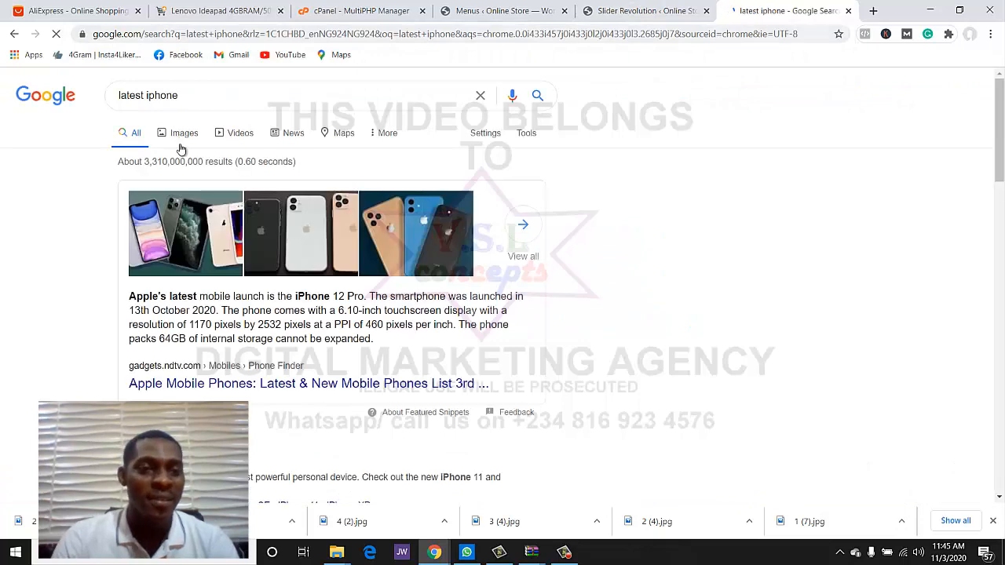
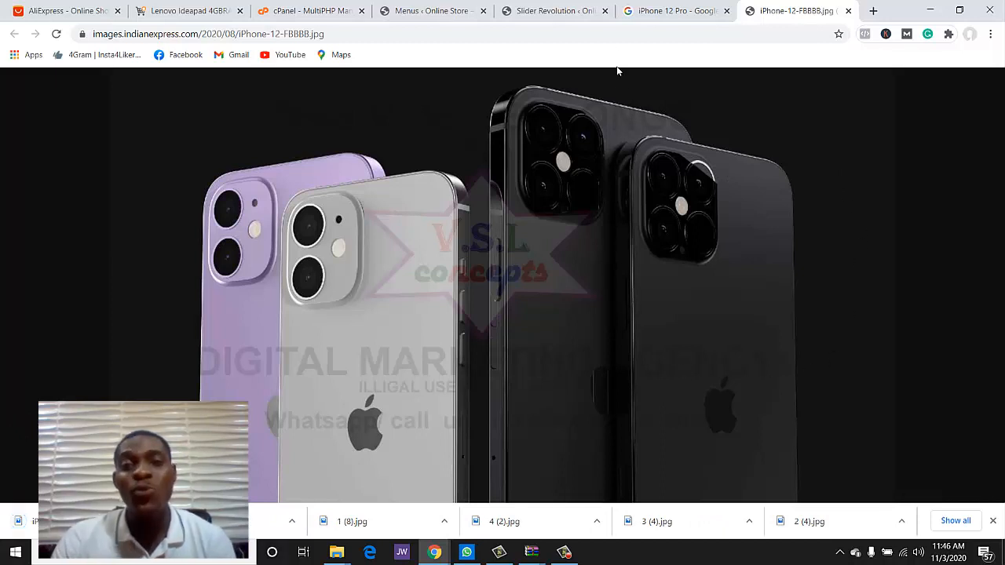
- Go to remove.bg and open its image upload page
click(611, 36)
text(r)
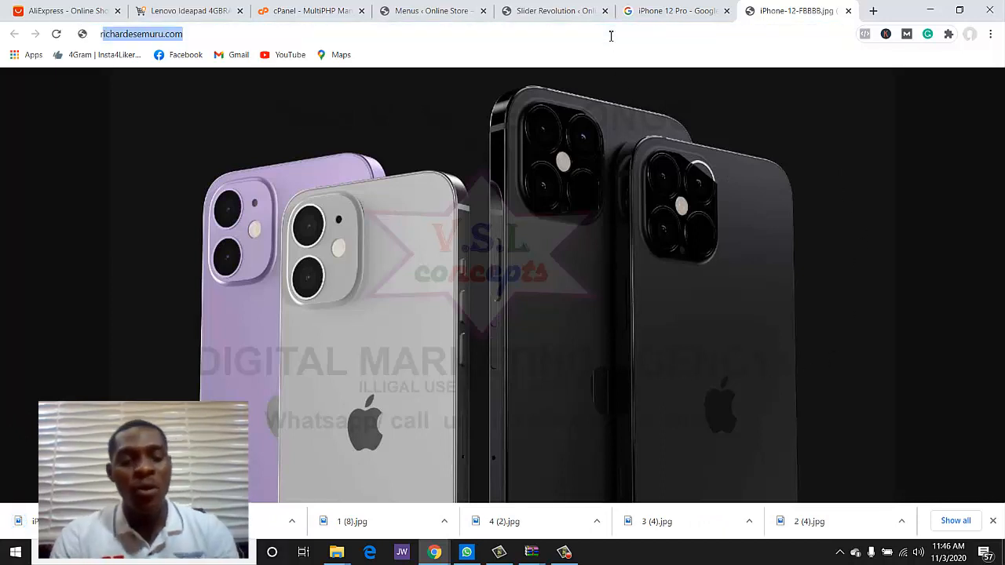
text(emove.bg)
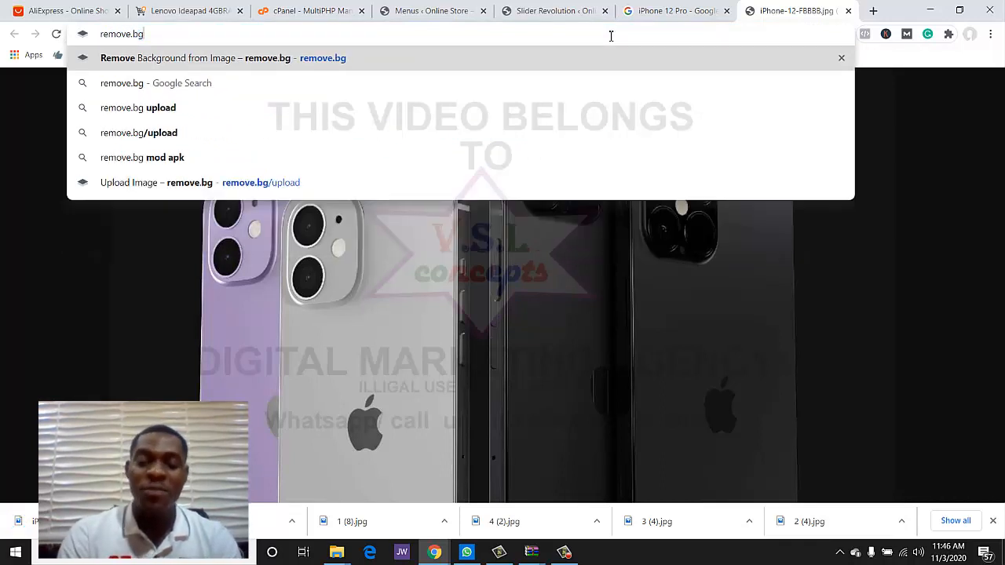
key(Return)
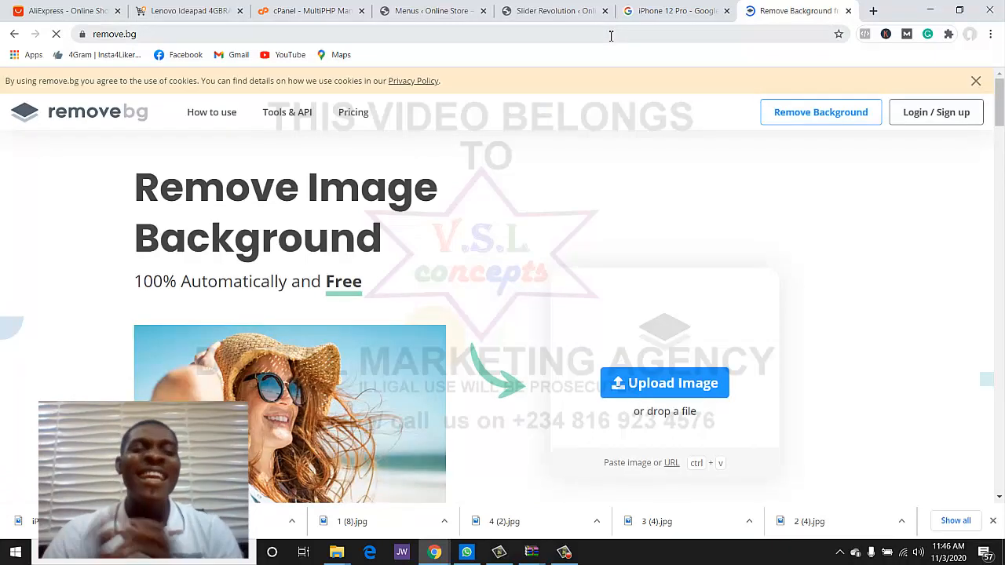
scroll(617, 222, down, 2)
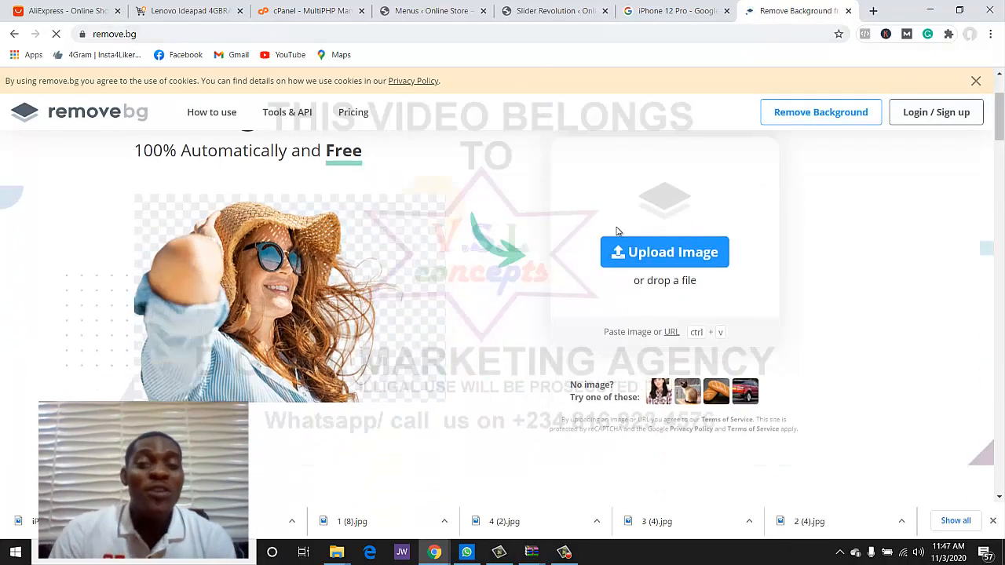
click(650, 259)
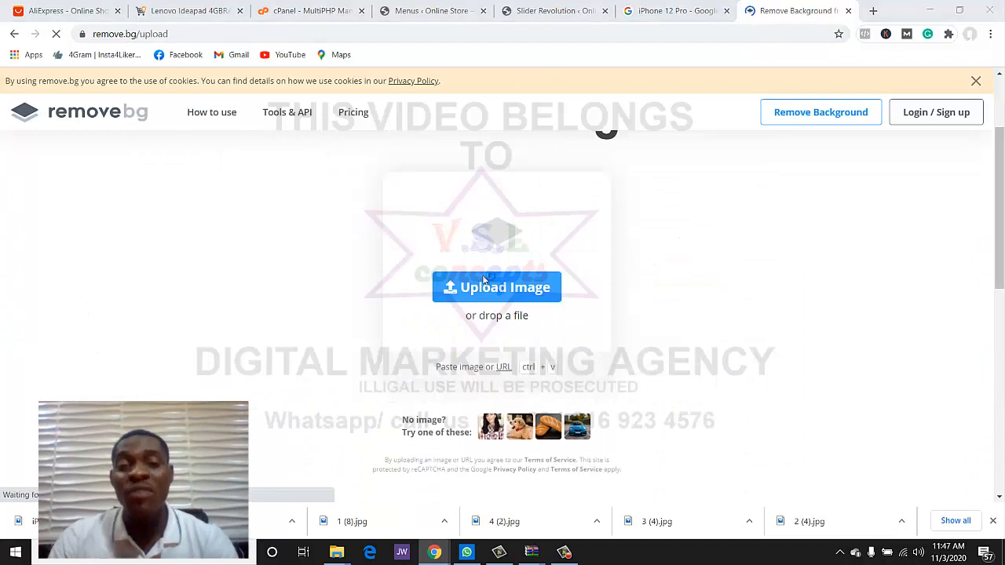
- Upload iPhone-12-FBBBB from the Desktop and download the background-free preview PNG
click(491, 289)
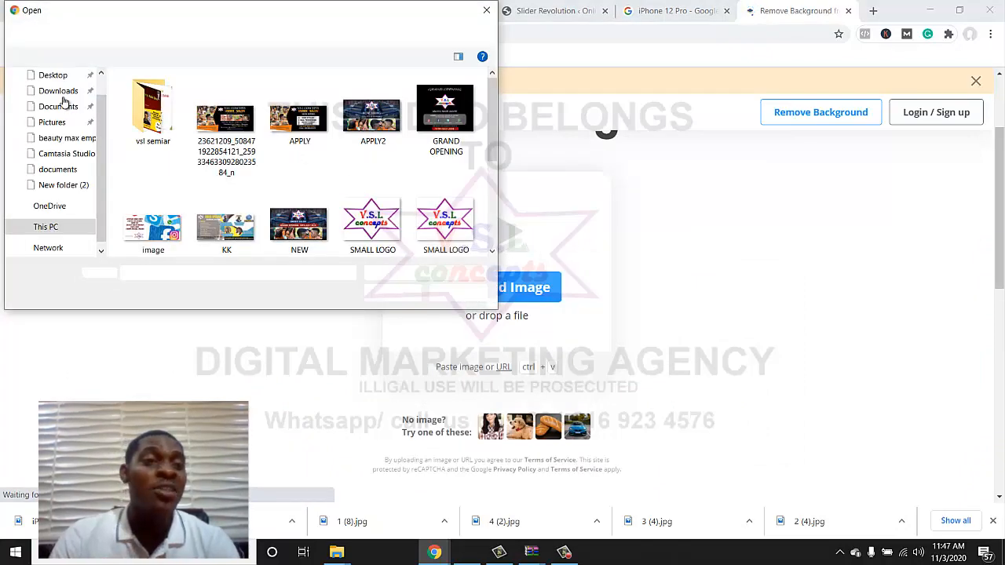
click(63, 92)
click(55, 76)
scroll(298, 188, down, 3)
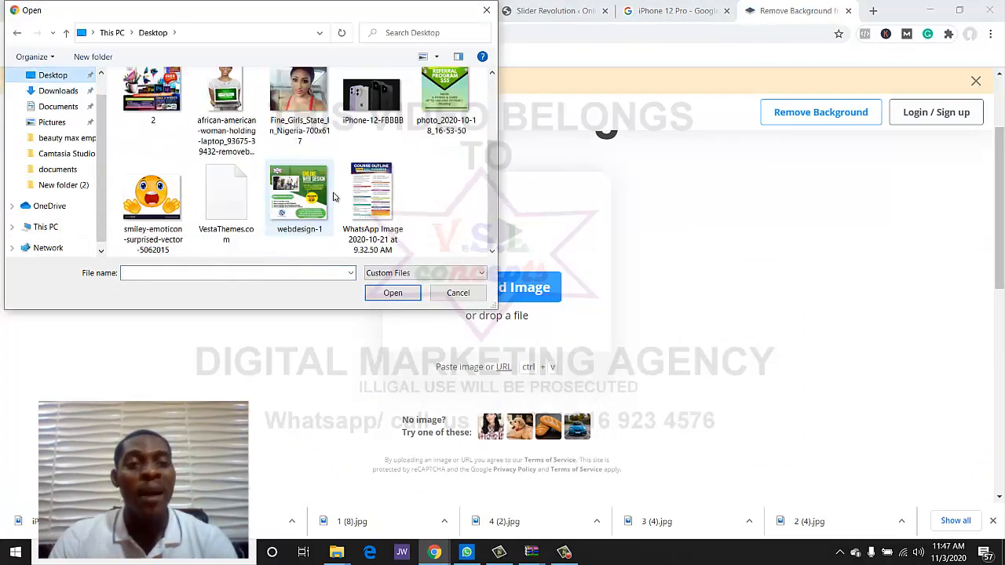
scroll(335, 195, up, 1)
double_click(373, 110)
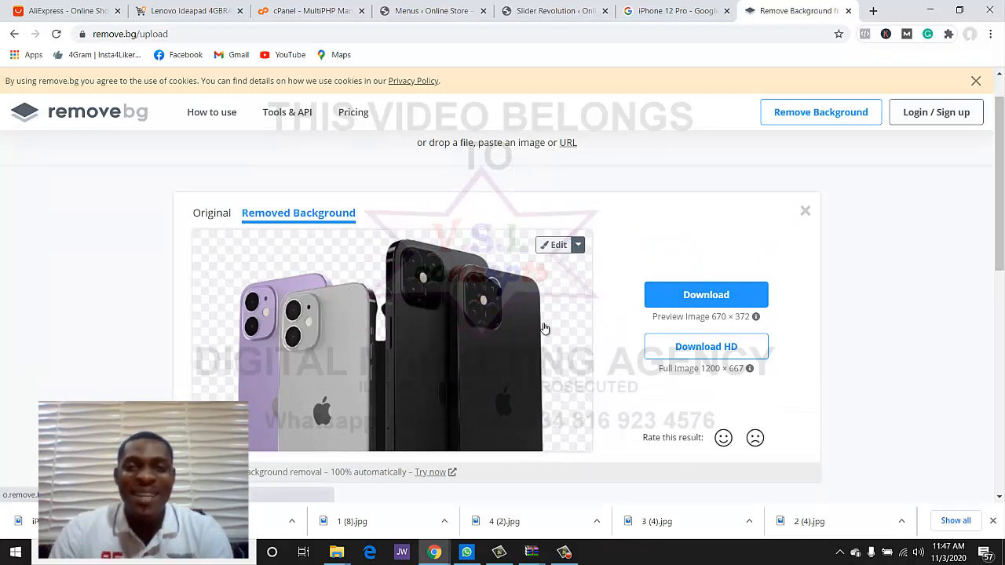
click(684, 295)
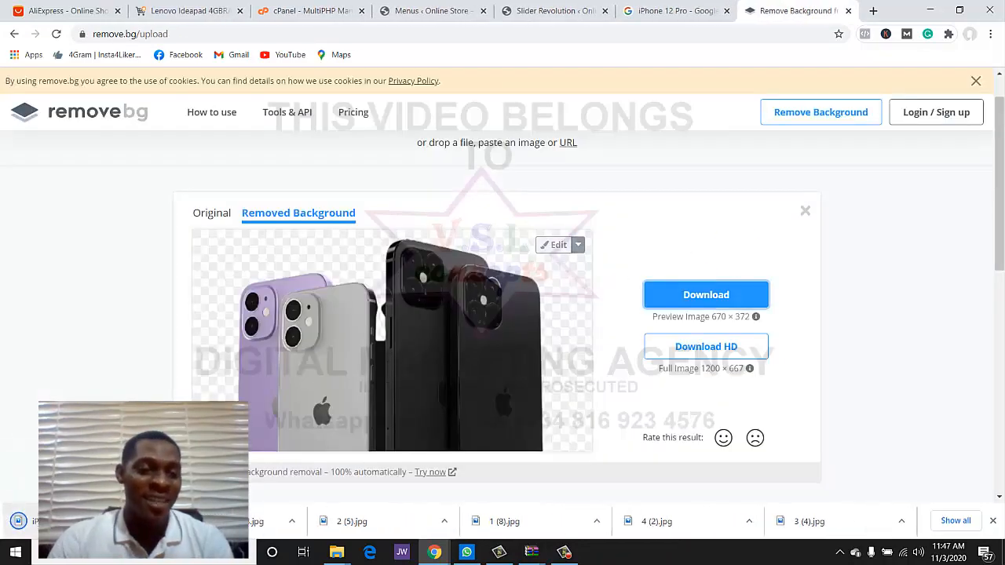
click(655, 11)
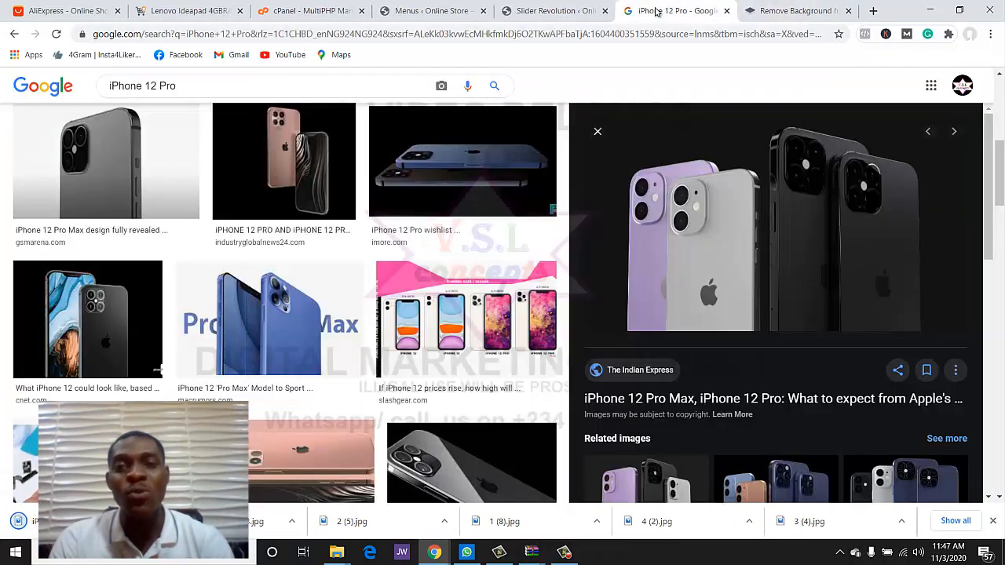
- Delete the orange and white phone image layers from the MEIZU MX6 slide
click(550, 11)
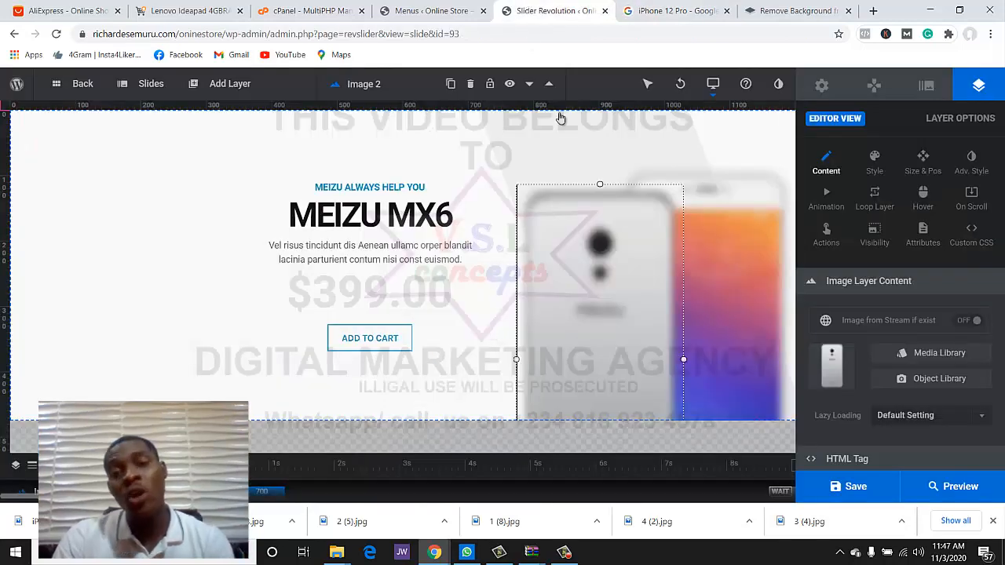
click(722, 252)
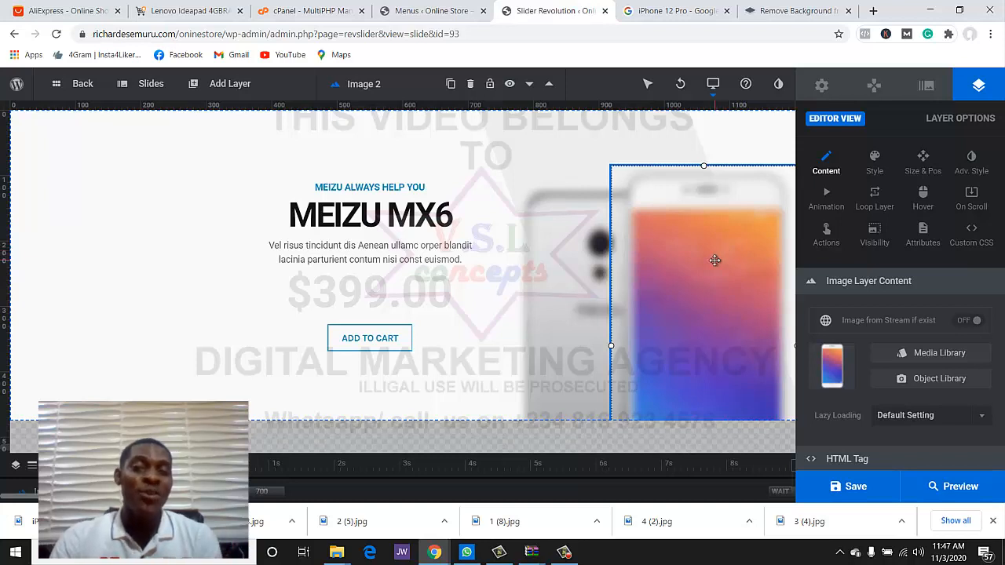
key(Delete)
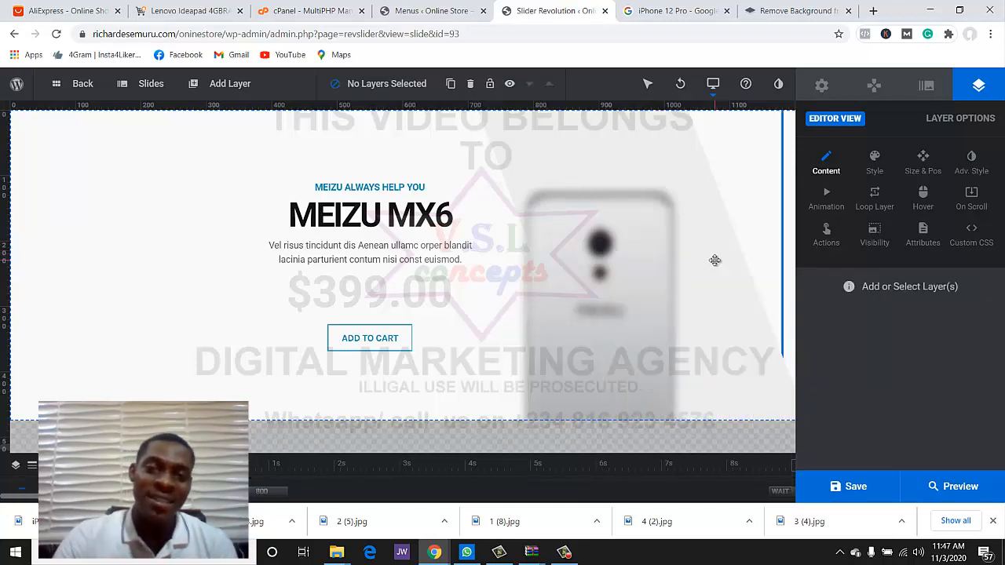
click(624, 270)
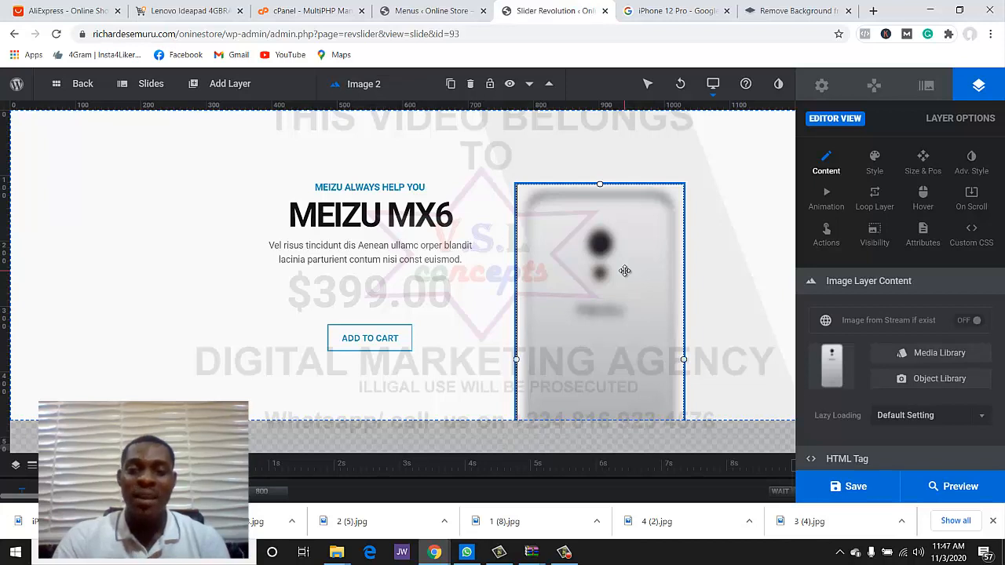
key(Delete)
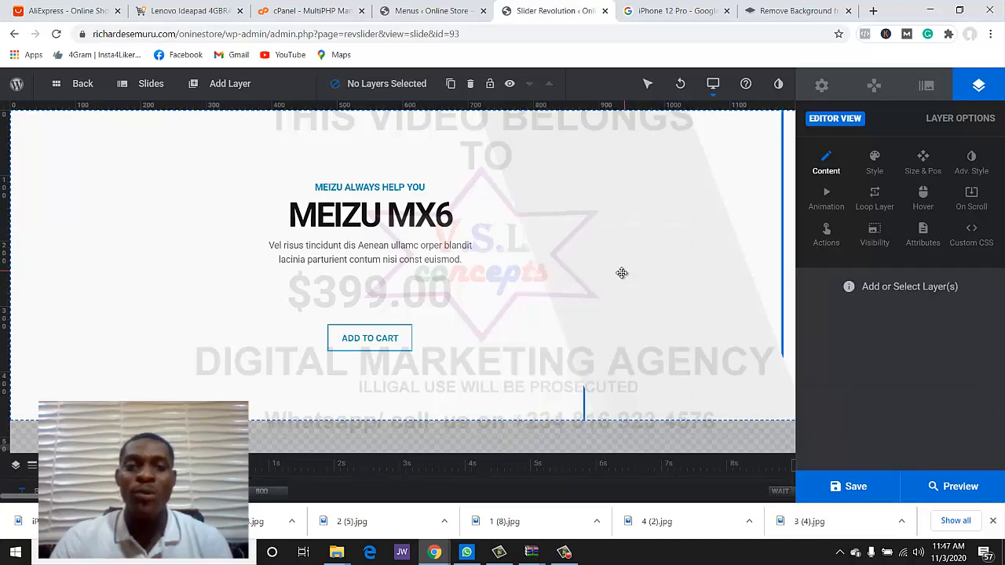
- Add an image layer from the WordPress media library, choosing to upload a new file
mouse_move(205, 86)
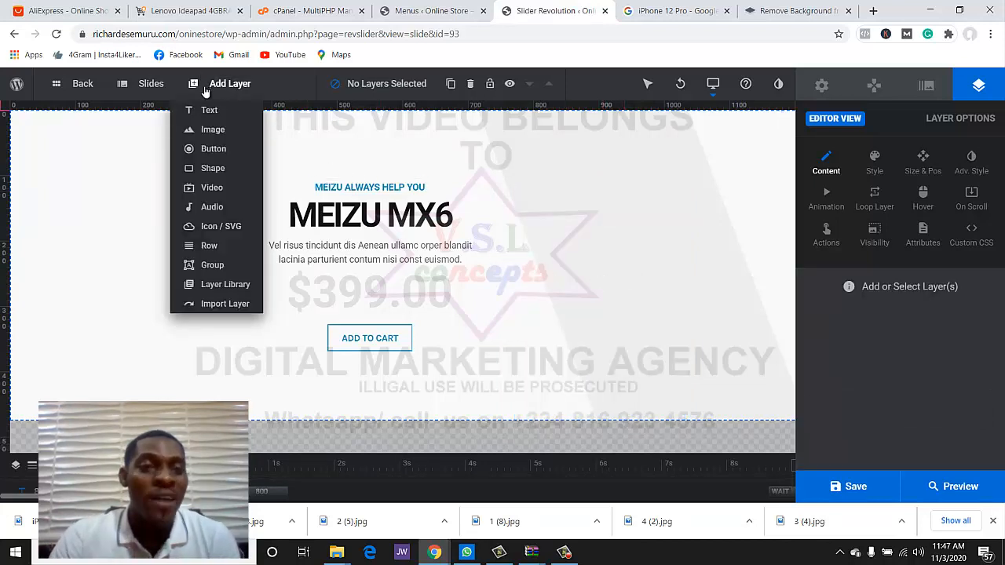
mouse_move(210, 126)
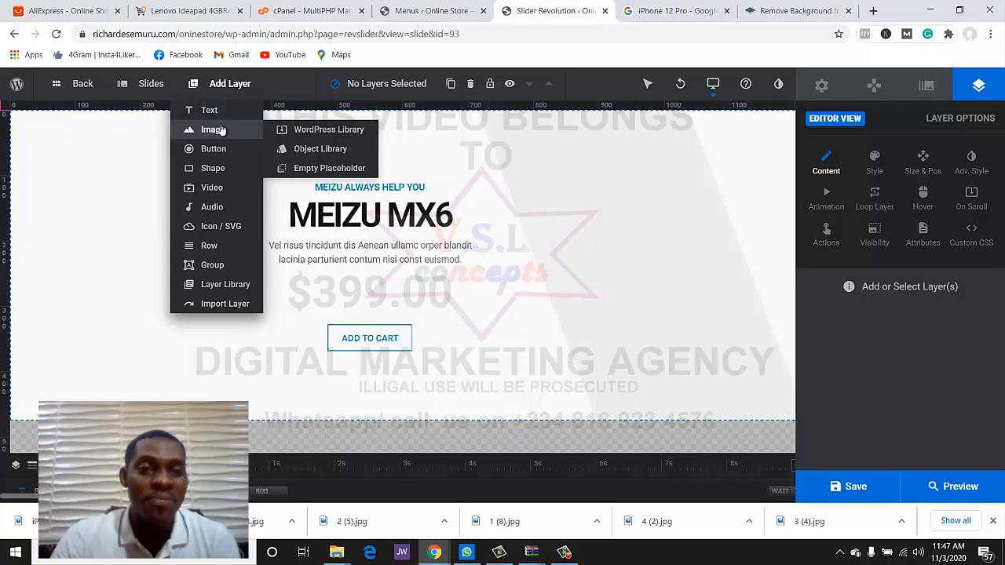
click(310, 132)
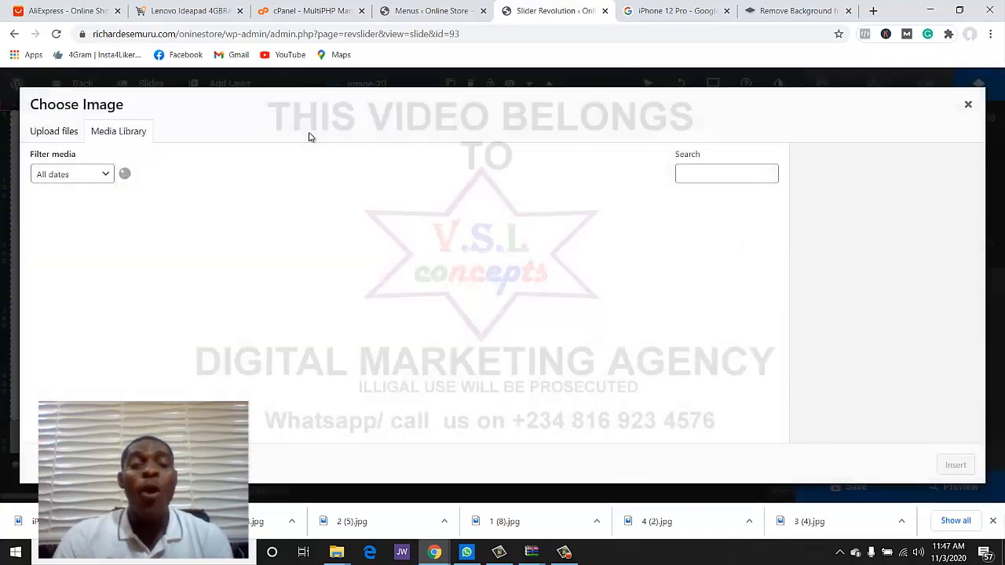
click(72, 137)
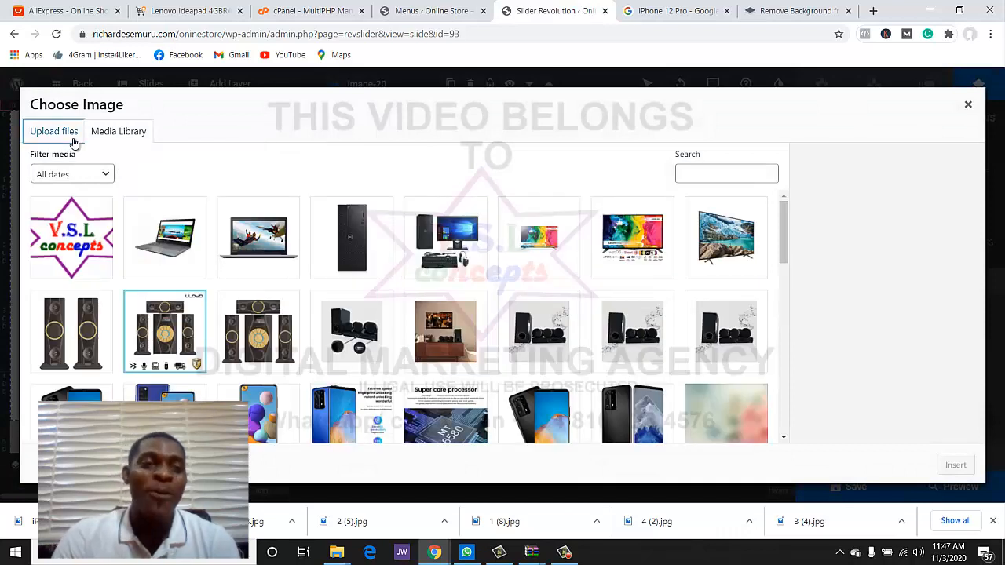
- Upload iPhone-12-FBBBB-removebg-preview.png from Downloads and insert it on the slide
click(503, 304)
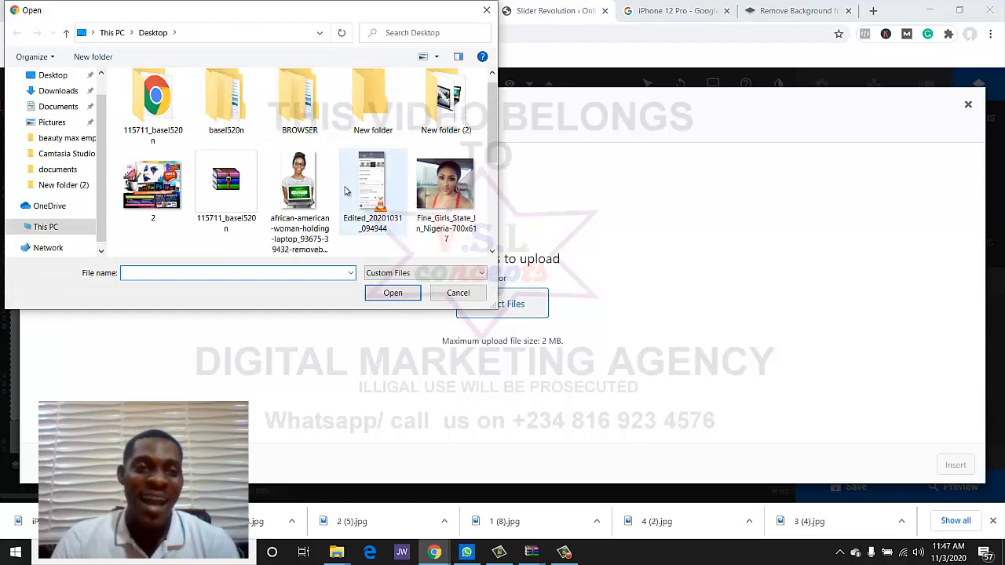
scroll(344, 193, down, 5)
scroll(344, 194, up, 3)
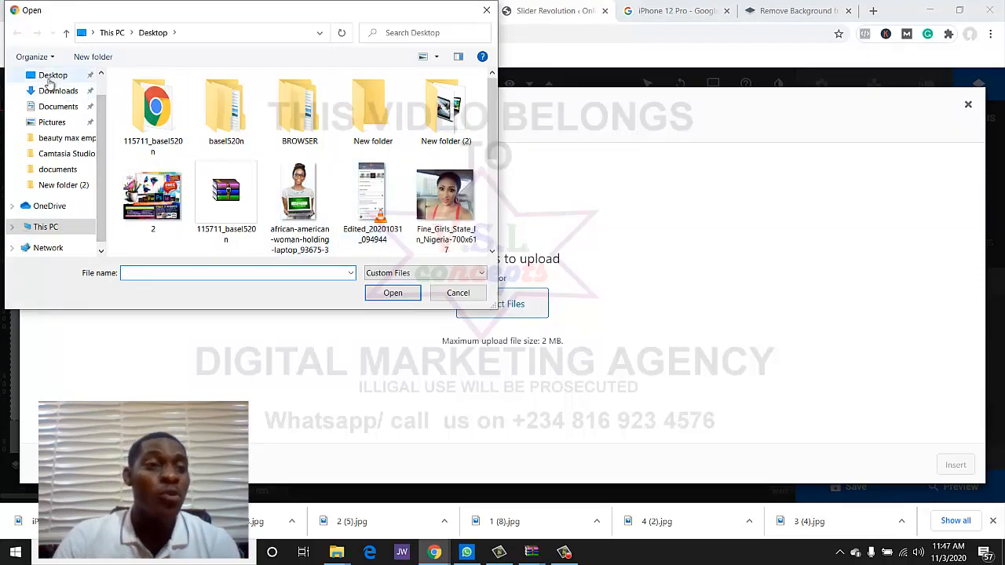
click(82, 75)
scroll(392, 170, down, 5)
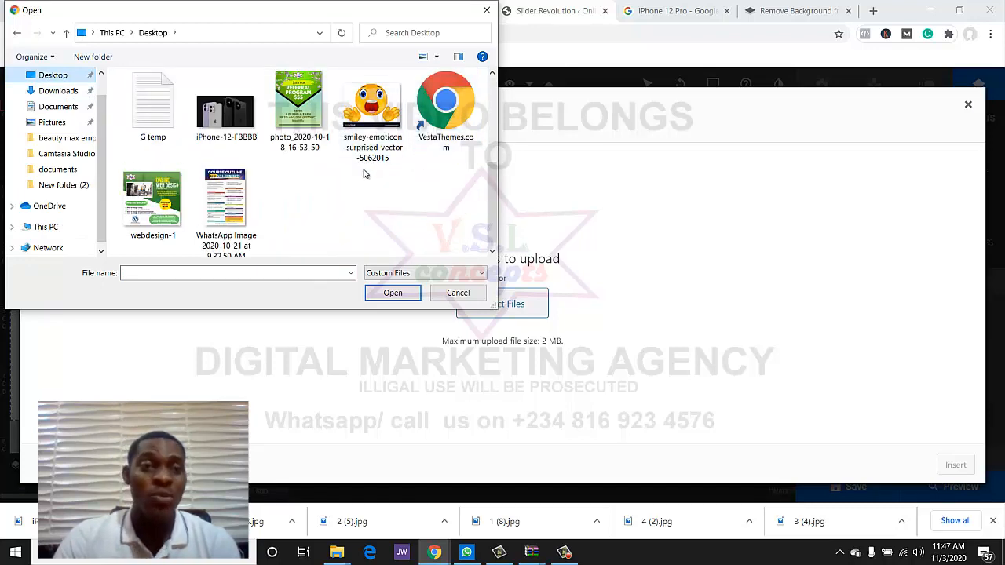
scroll(314, 170, up, 5)
scroll(252, 174, down, 5)
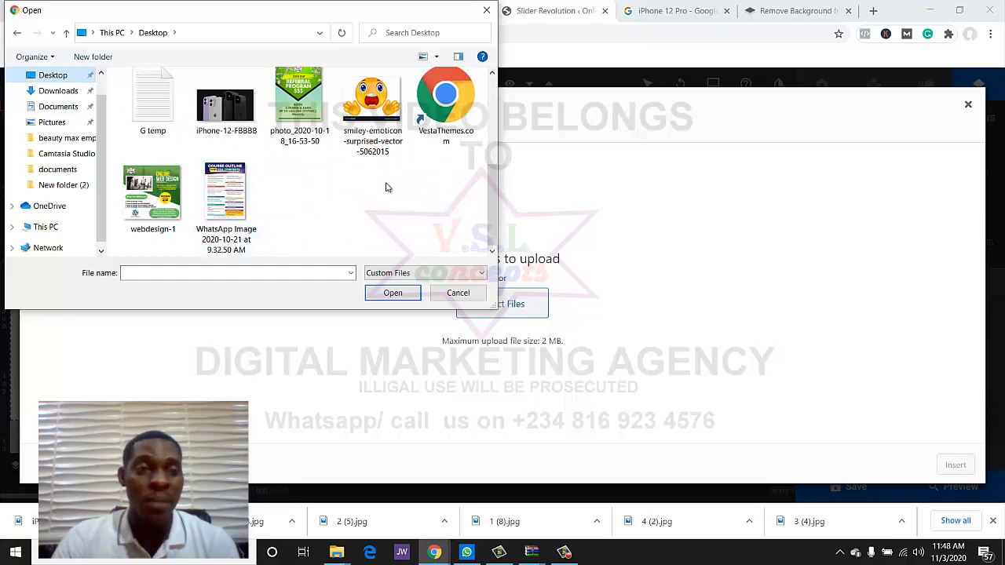
click(56, 90)
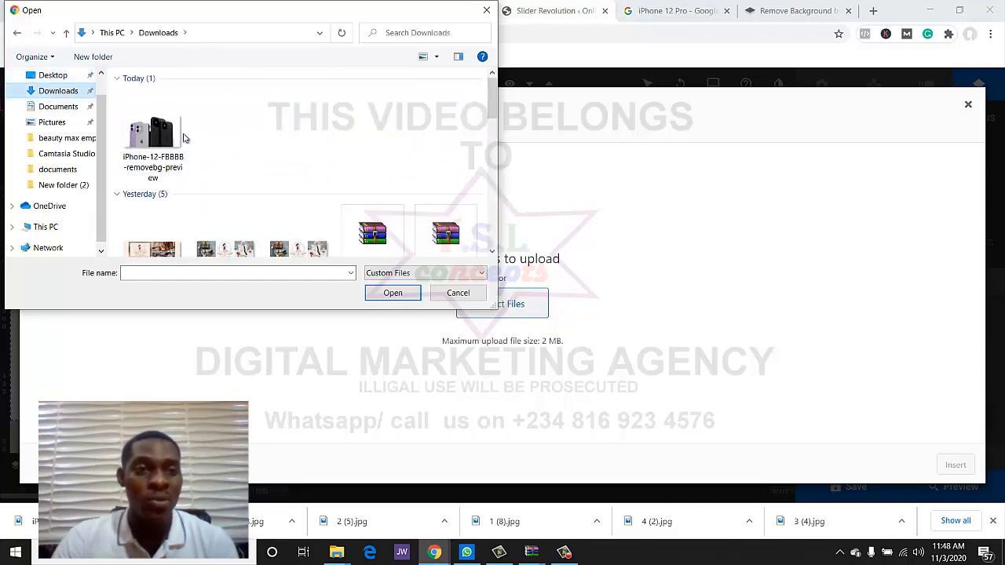
double_click(157, 135)
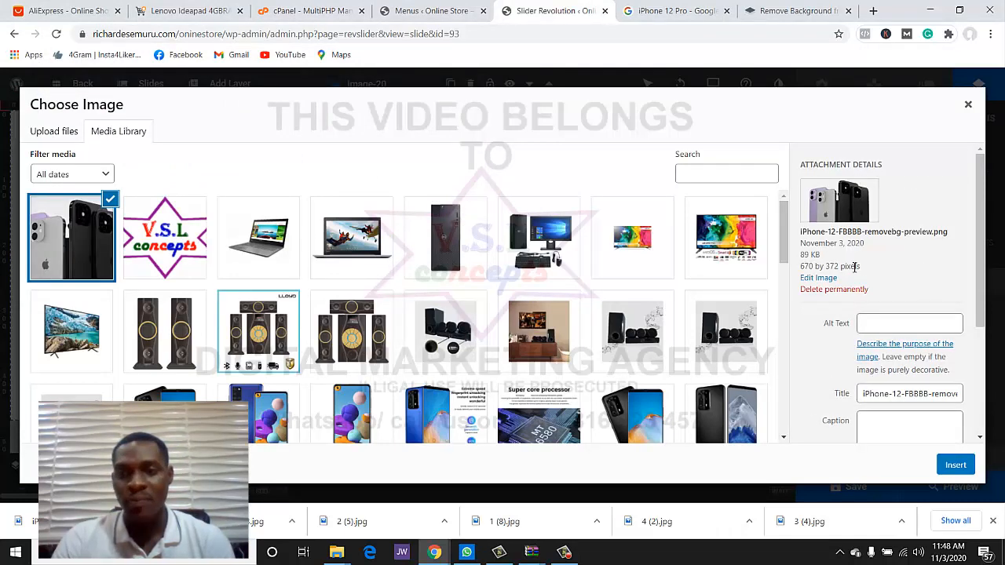
click(955, 464)
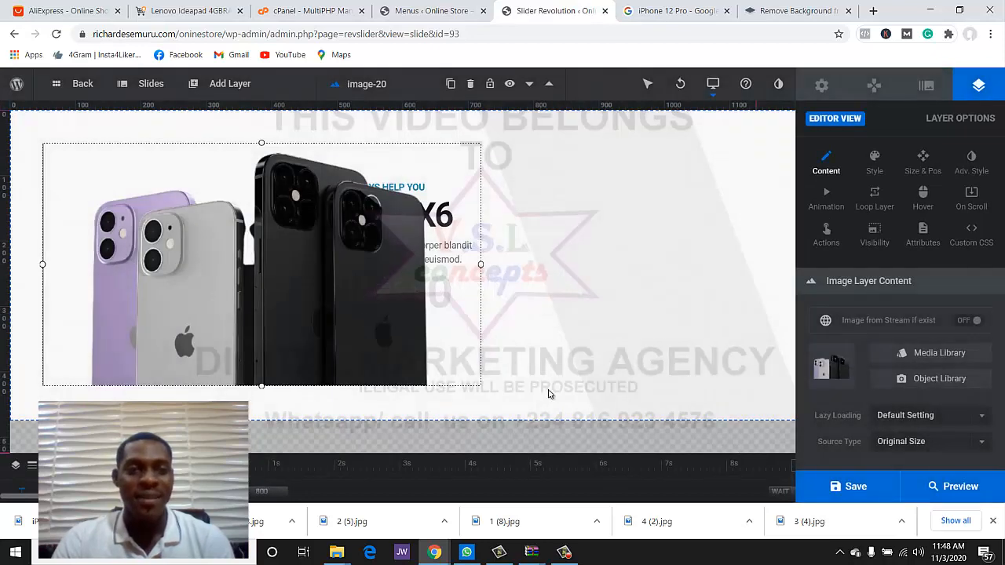
- Move the iPhone 12 image to the slide's right, beside the headline, and fine-tune its position
drag(223, 280, 508, 293)
click(124, 221)
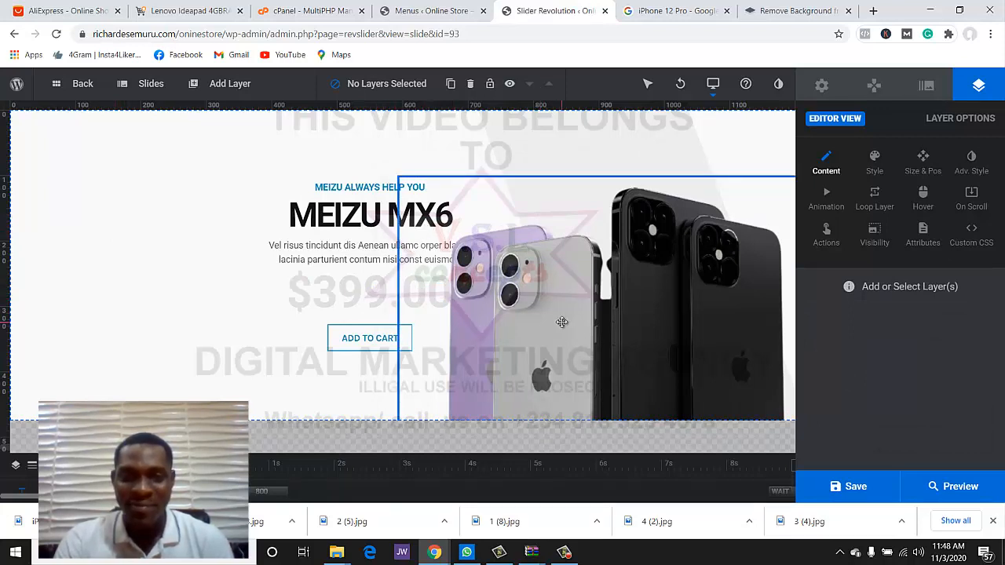
click(515, 344)
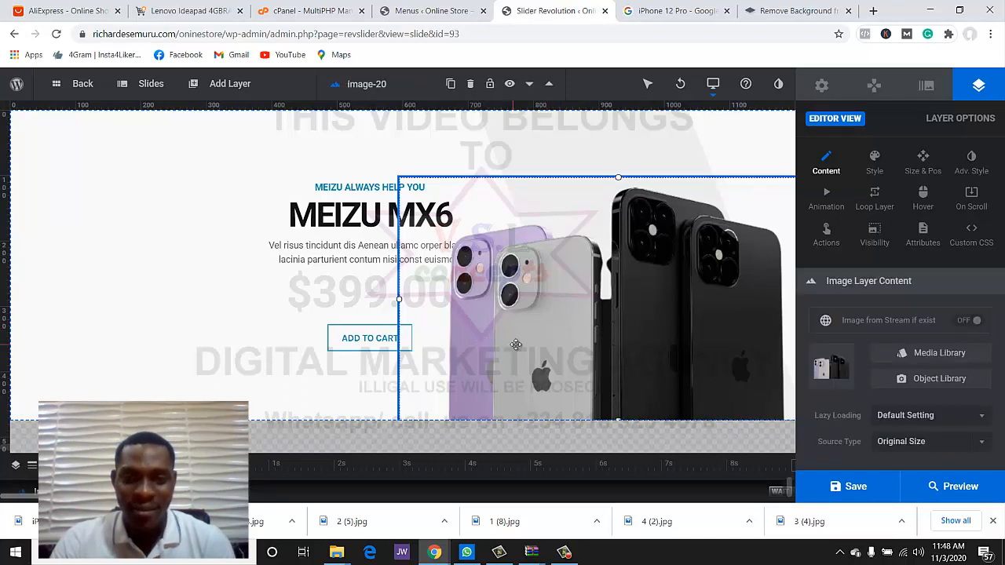
drag(522, 343, 524, 353)
drag(365, 307, 366, 304)
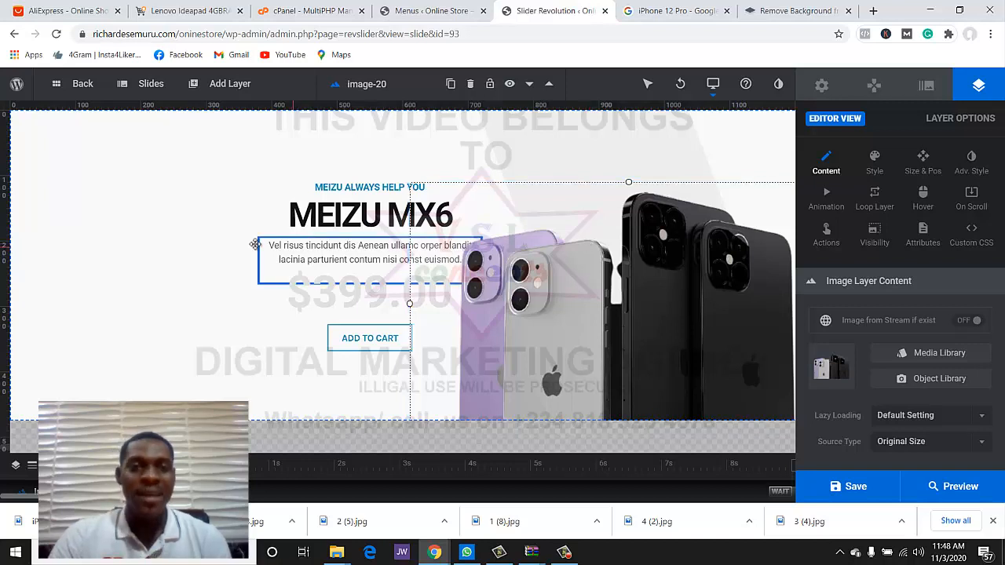
click(199, 235)
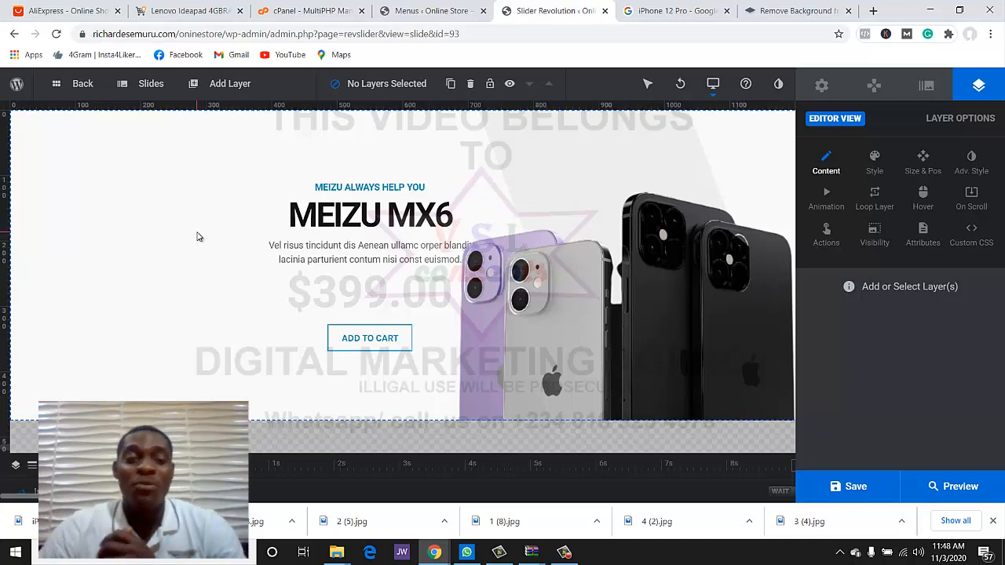
- Change the MEIZU ALWAYS HELP YOU tagline to 'Special offer'
click(390, 189)
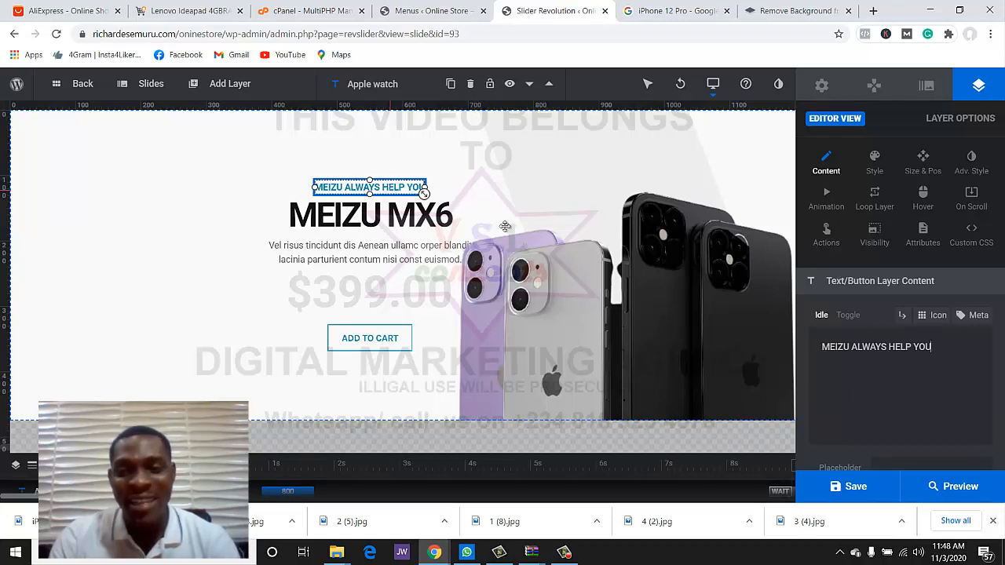
double_click(898, 349)
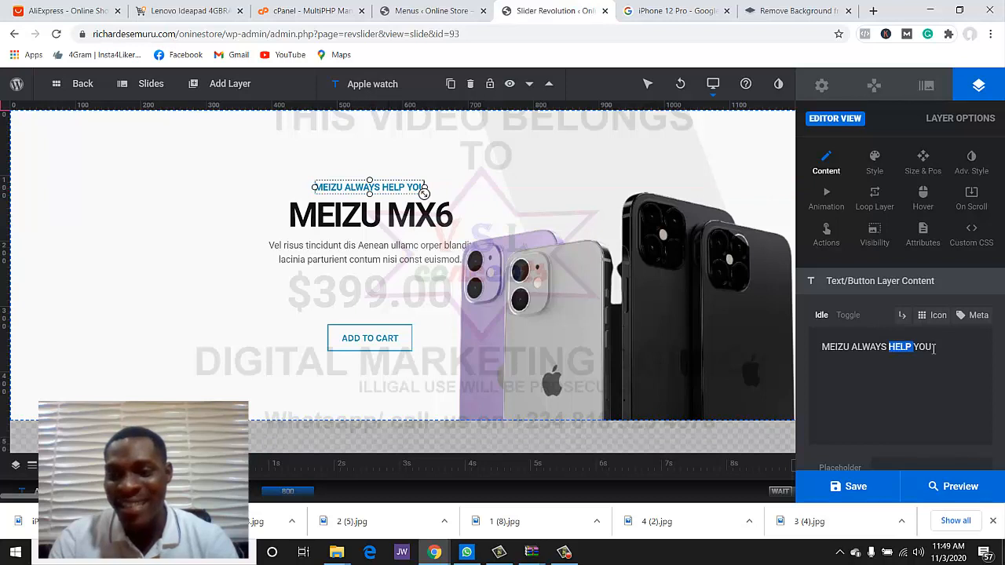
drag(933, 346, 843, 347)
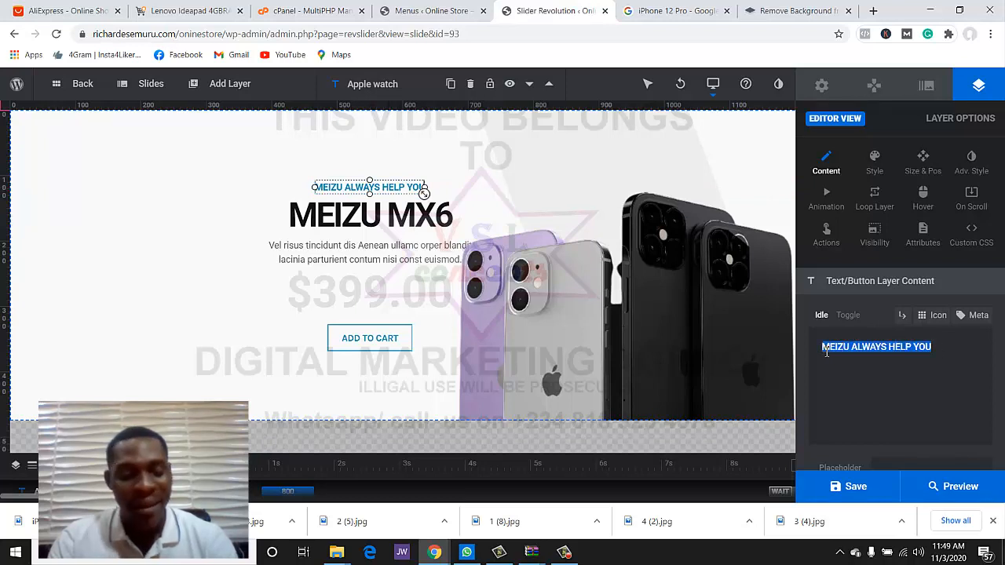
text(Latesr)
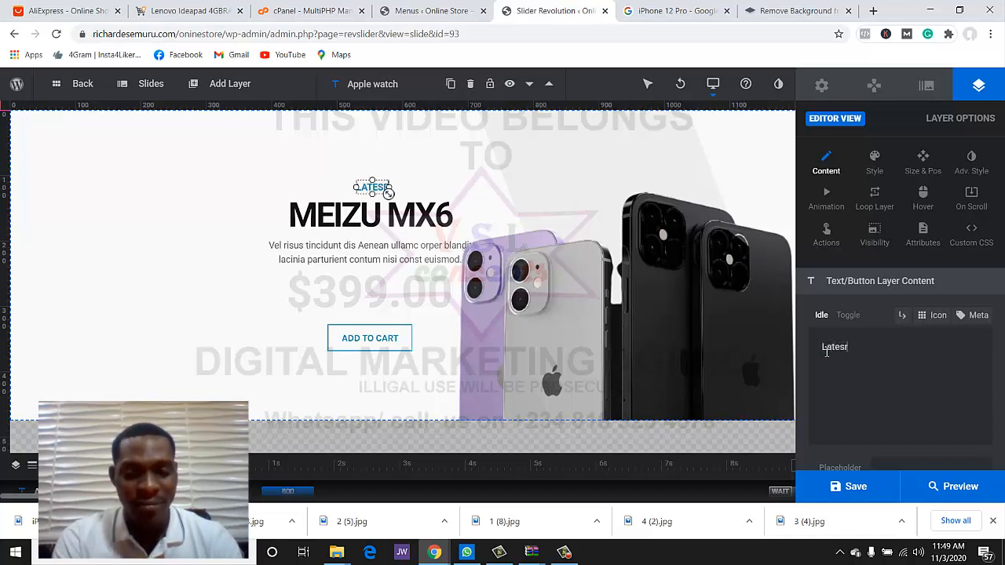
key(BackSpace)
key(BackSpace)
key(BackSpace)
key(BackSpace)
key(BackSpace)
key(BackSpace)
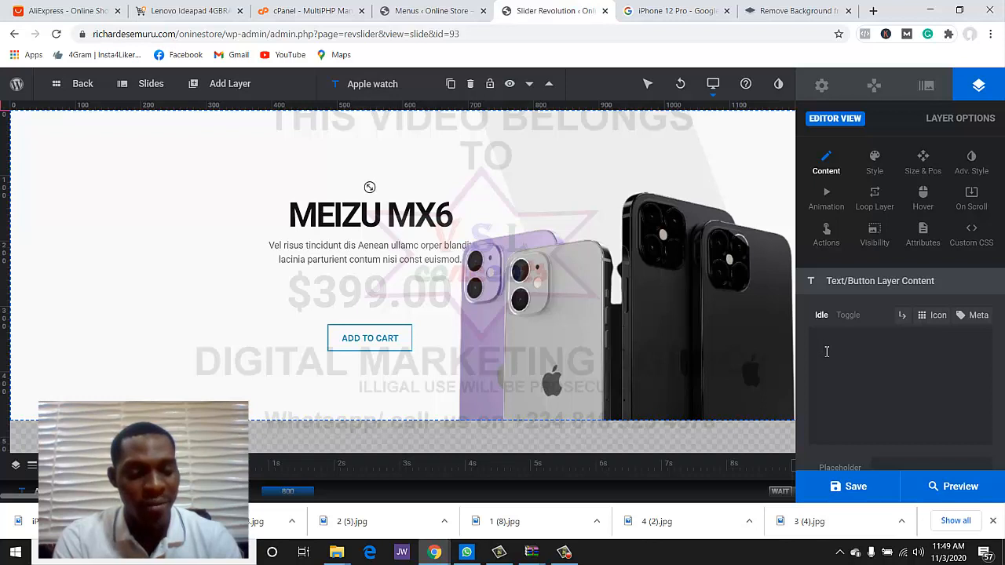
text(Special)
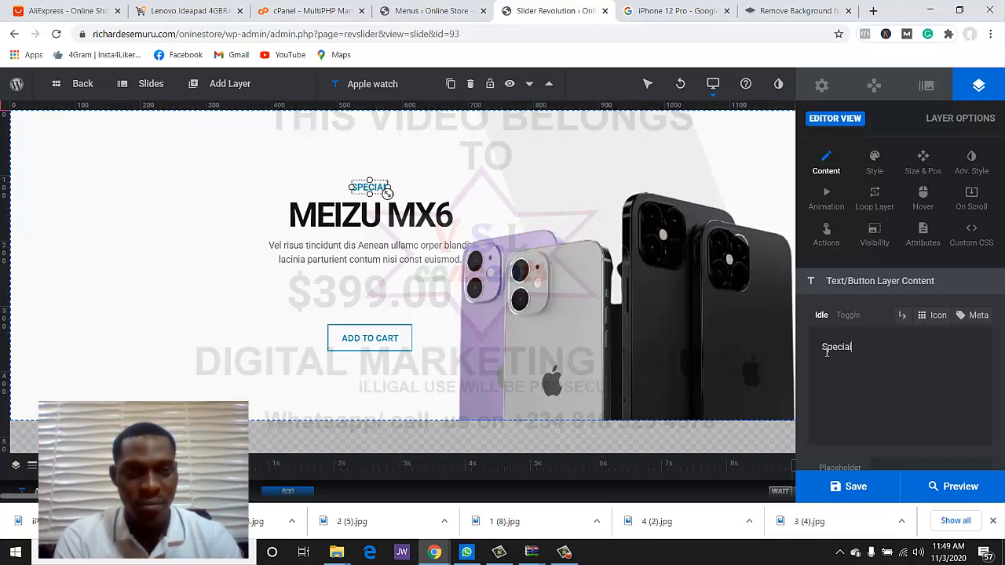
text( offer)
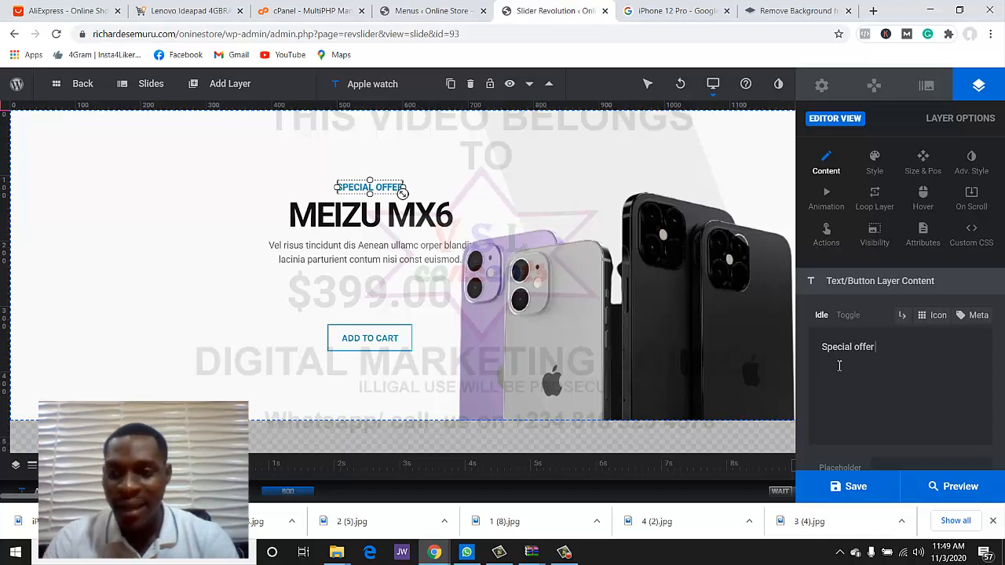
- Change the MEIZU MX6 headline to 'IPHONE 12 PRO'
click(340, 217)
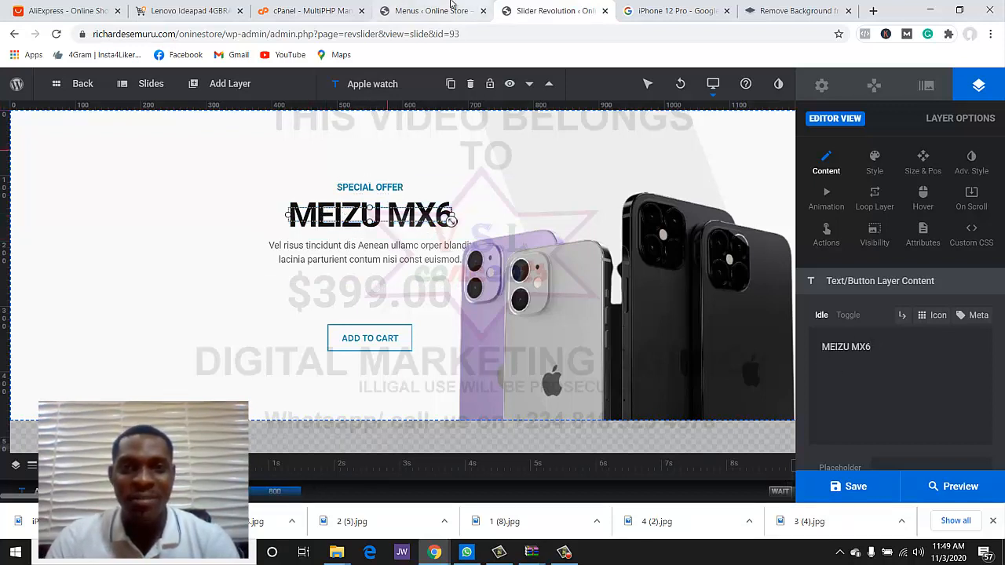
click(863, 335)
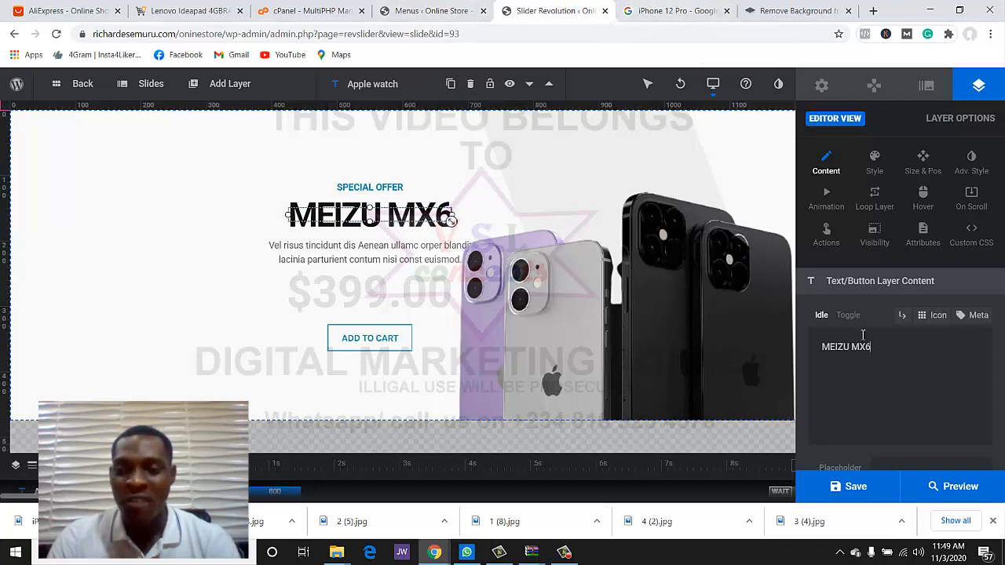
drag(886, 355, 809, 347)
text(iphone)
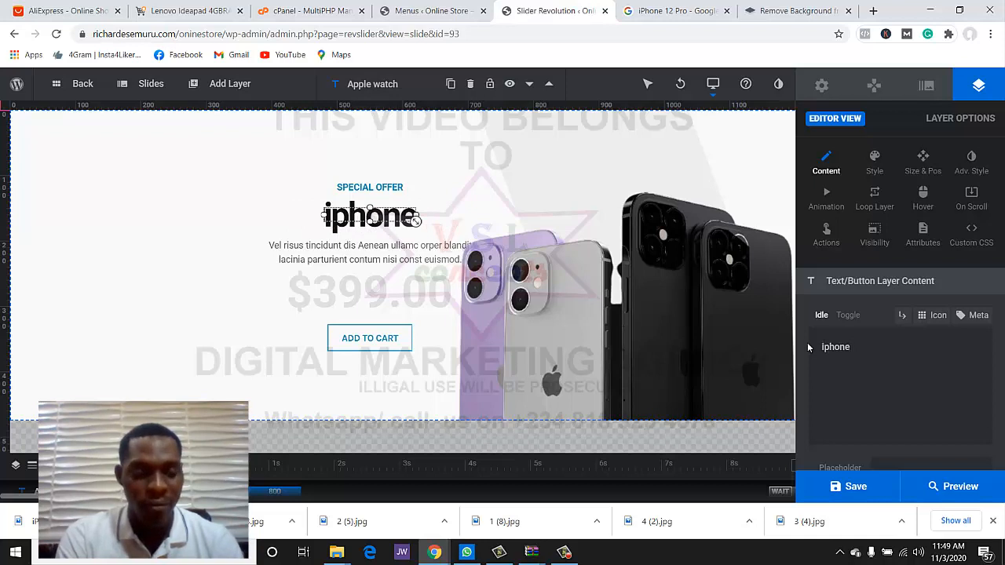
key(BackSpace)
key(BackSpace)
key(BackSpace)
key(BackSpace)
key(BackSpace)
key(BackSpace)
text(I)
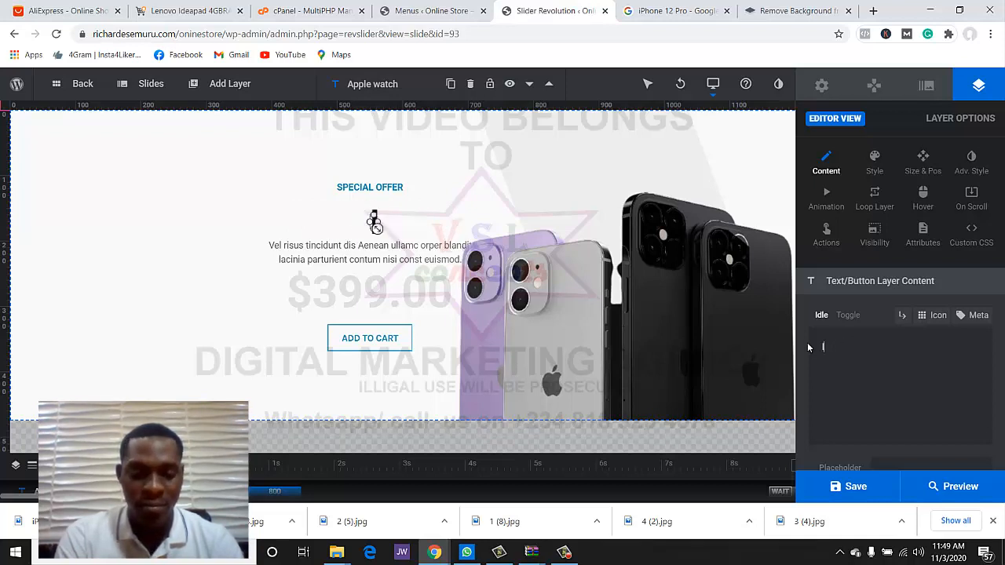
text(PHONE)
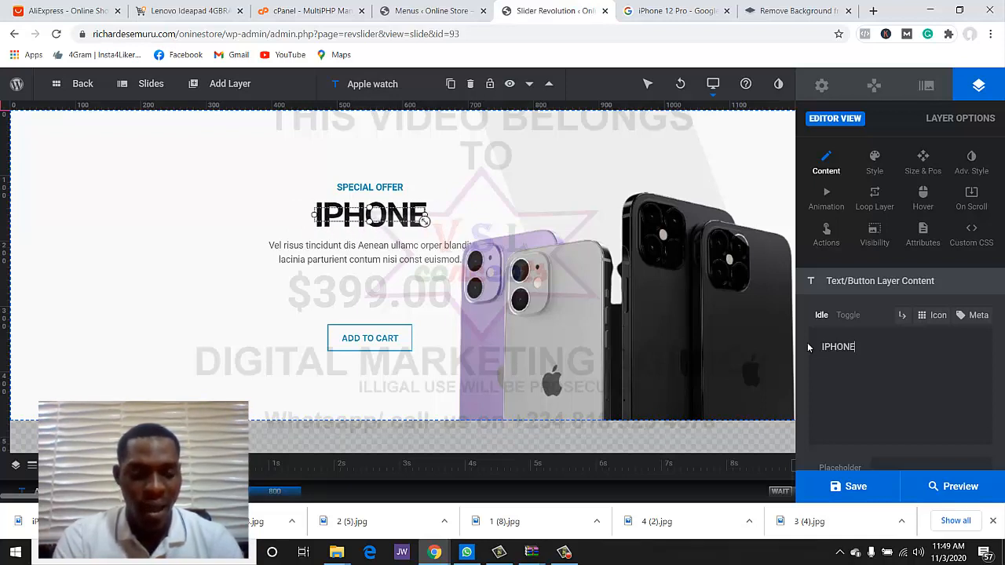
text( 12 PRO)
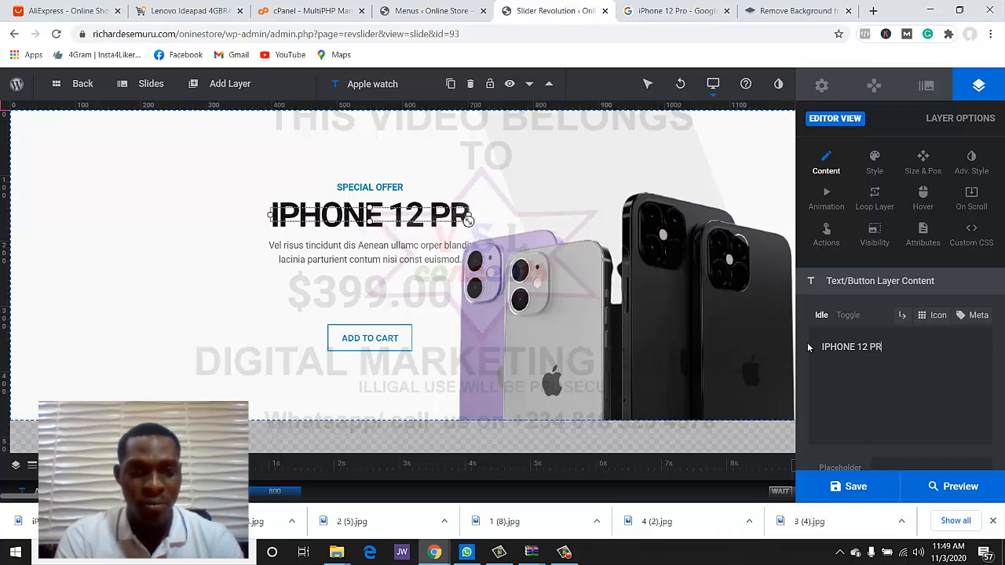
- Replace the placeholder paragraph with a line inviting discounted iPhone 12 Pro pre-orders
click(376, 258)
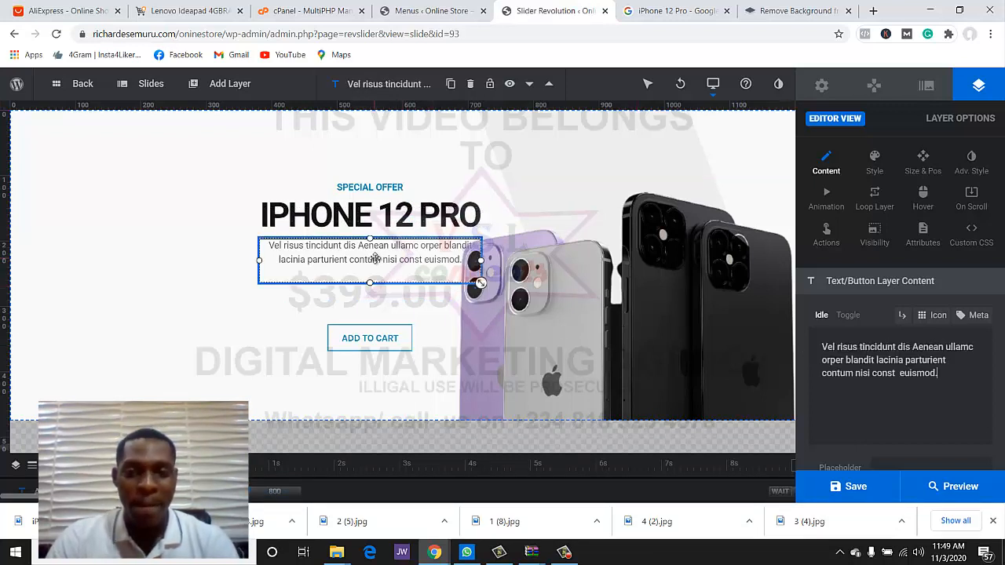
drag(941, 374, 817, 345)
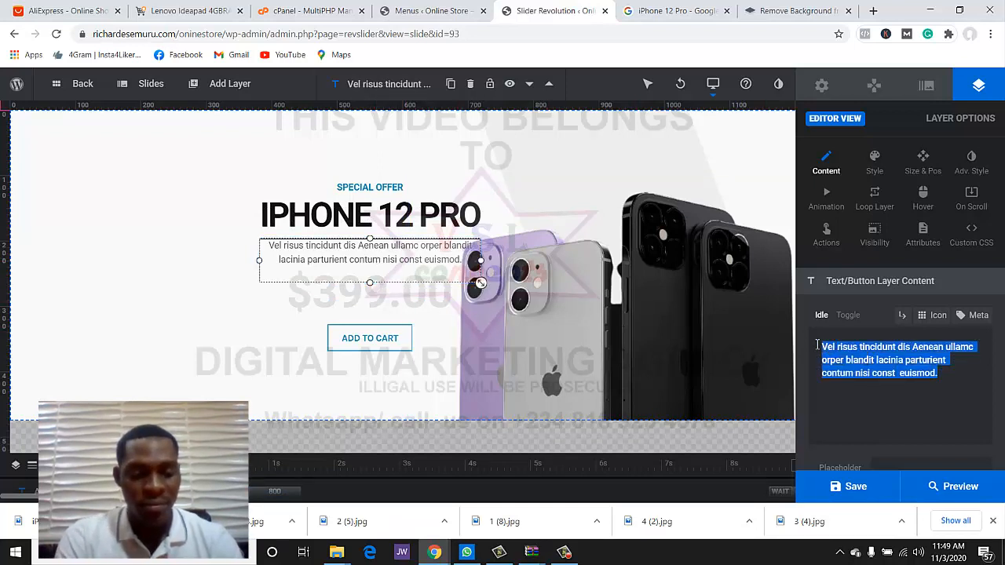
text(Y)
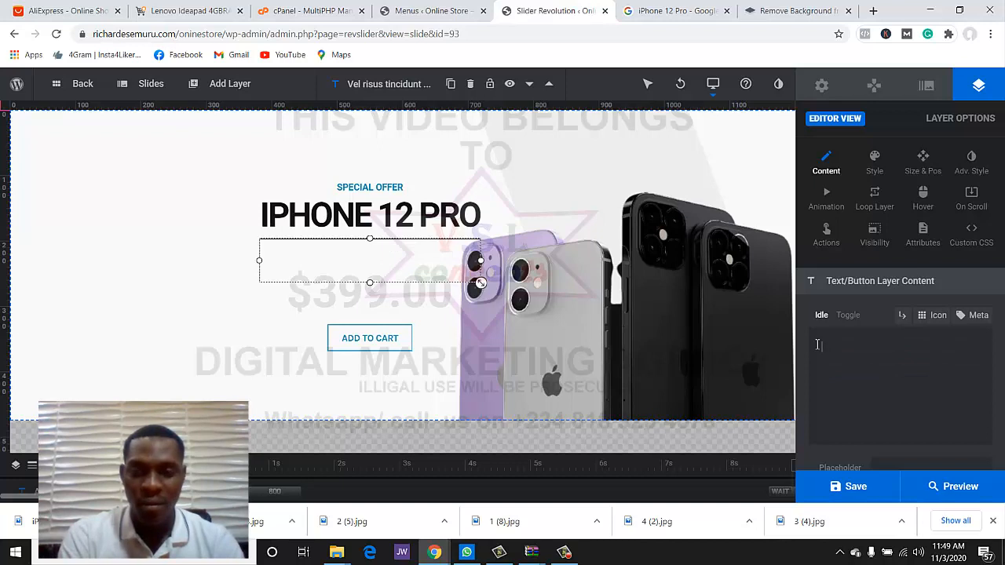
text(e th)
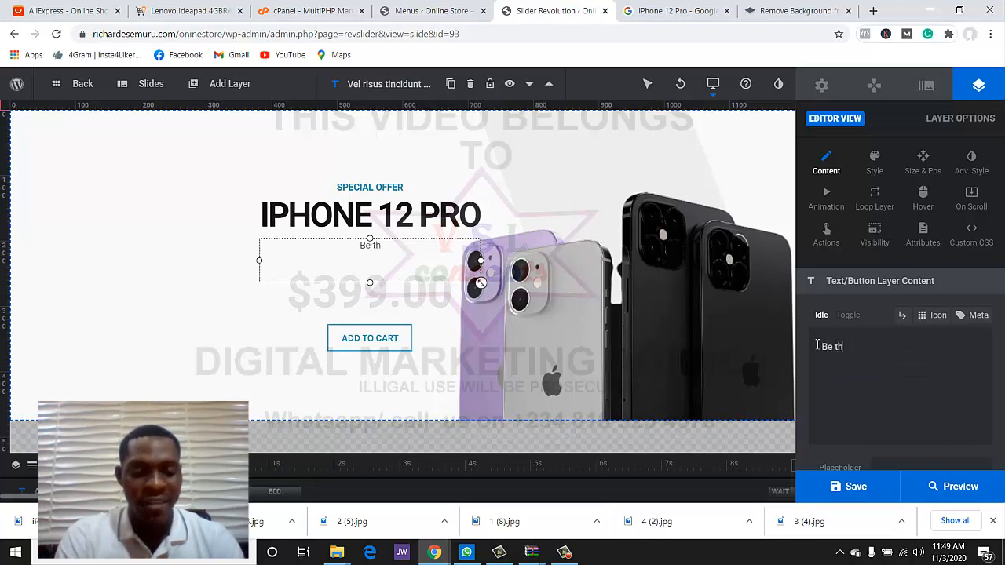
text(e first to prer)
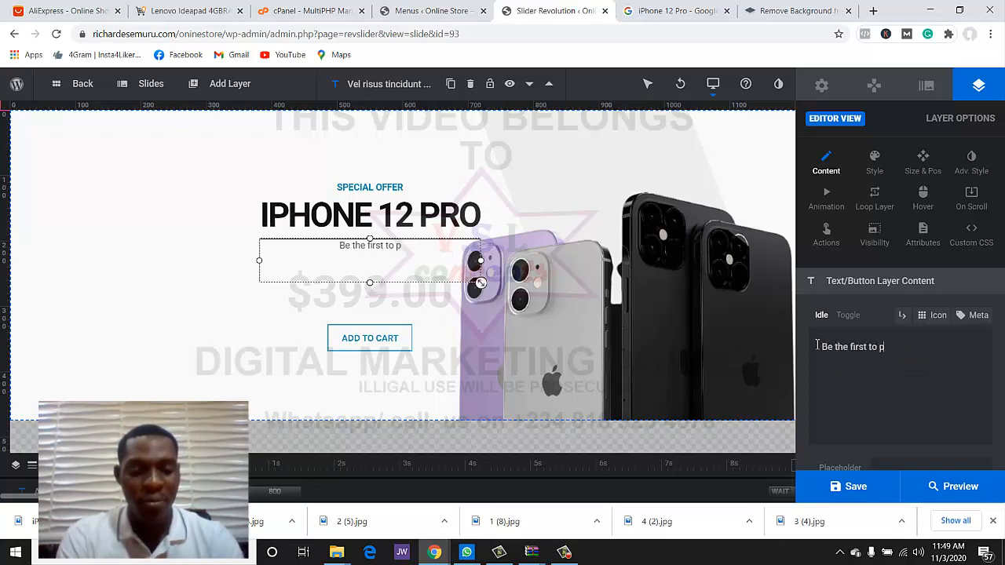
key(BackSpace)
key(BackSpace)
key(BackSpace)
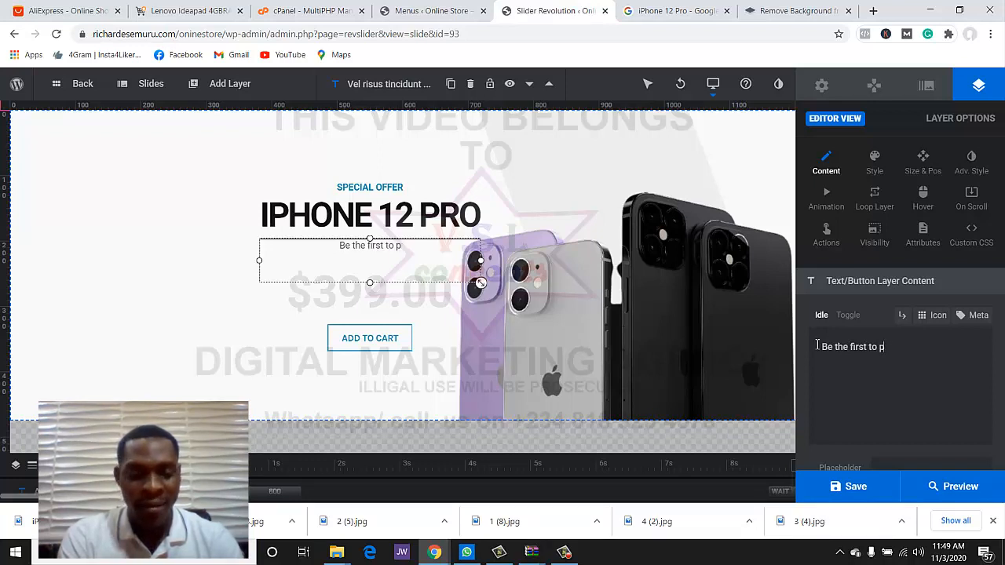
text(re order)
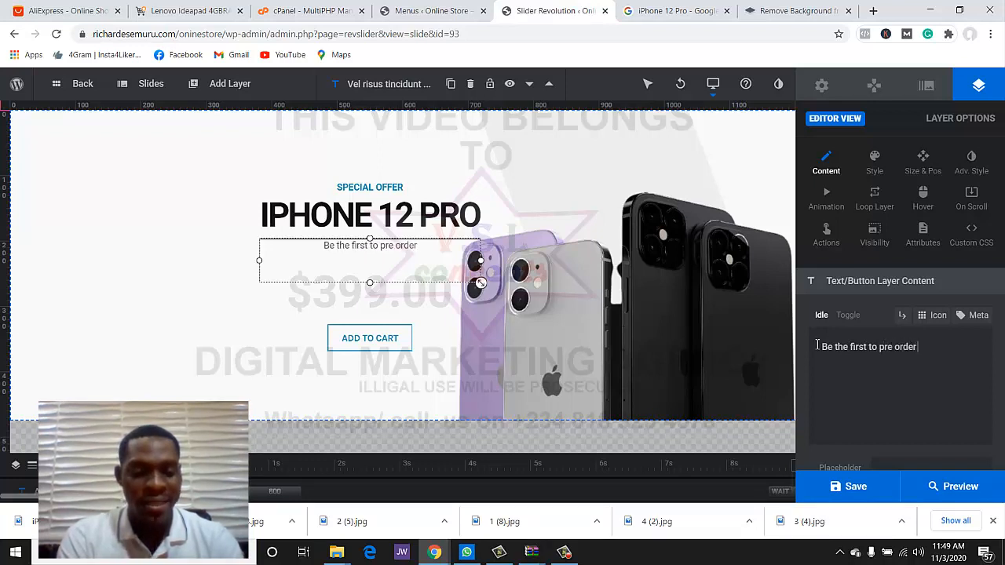
text( the lates t)
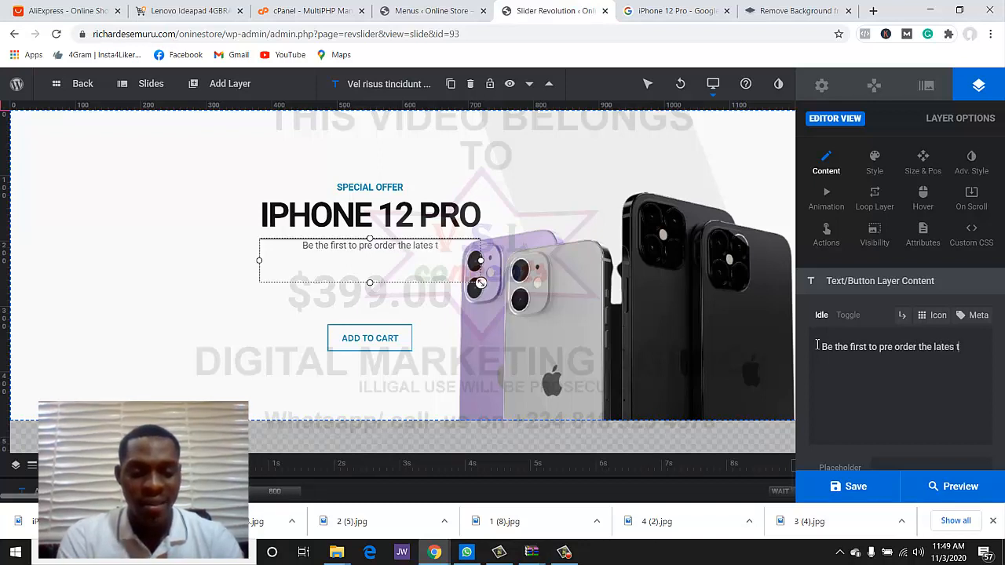
text(i)
text(phone)
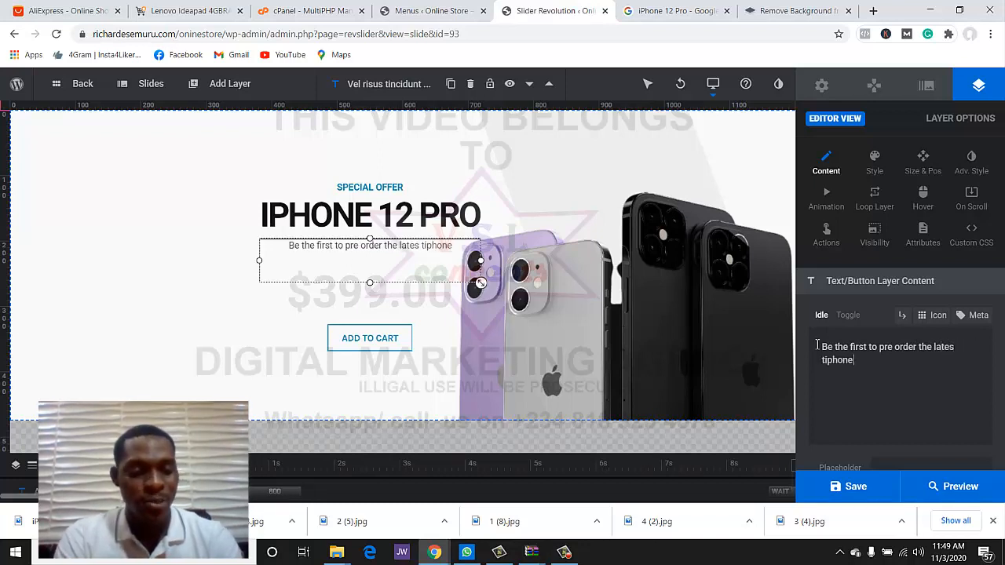
text( 12 pro)
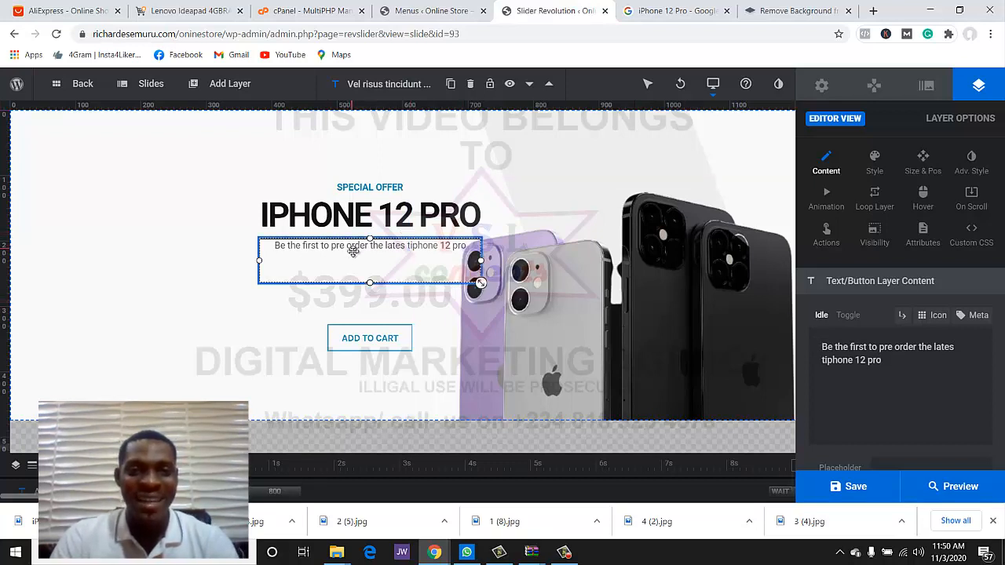
text( a)
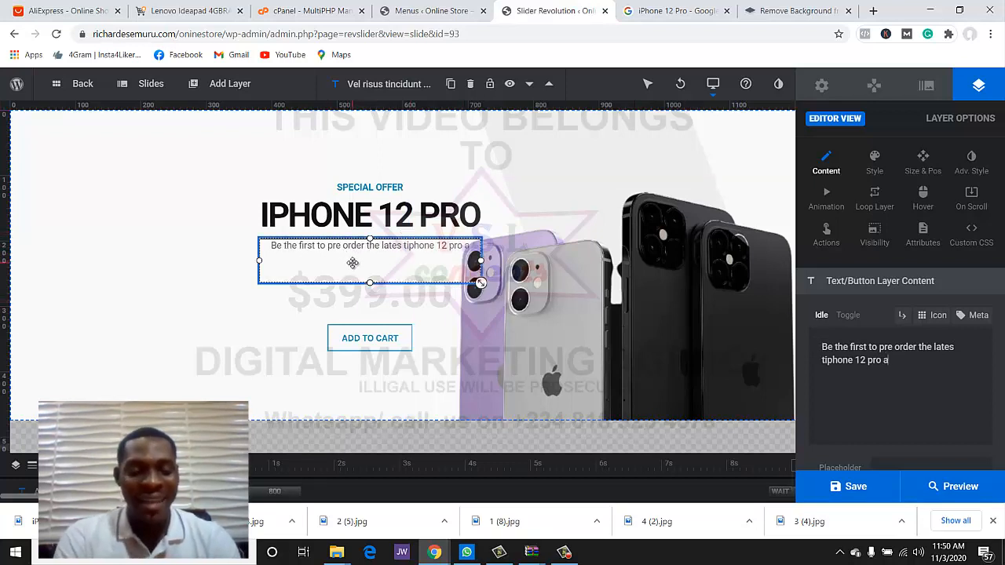
text(r a disconte)
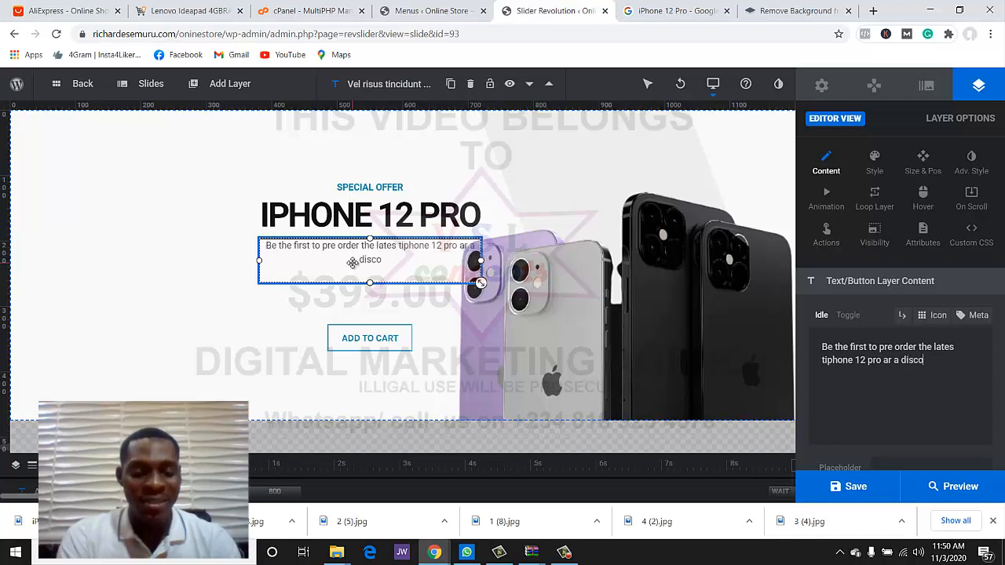
text(rice)
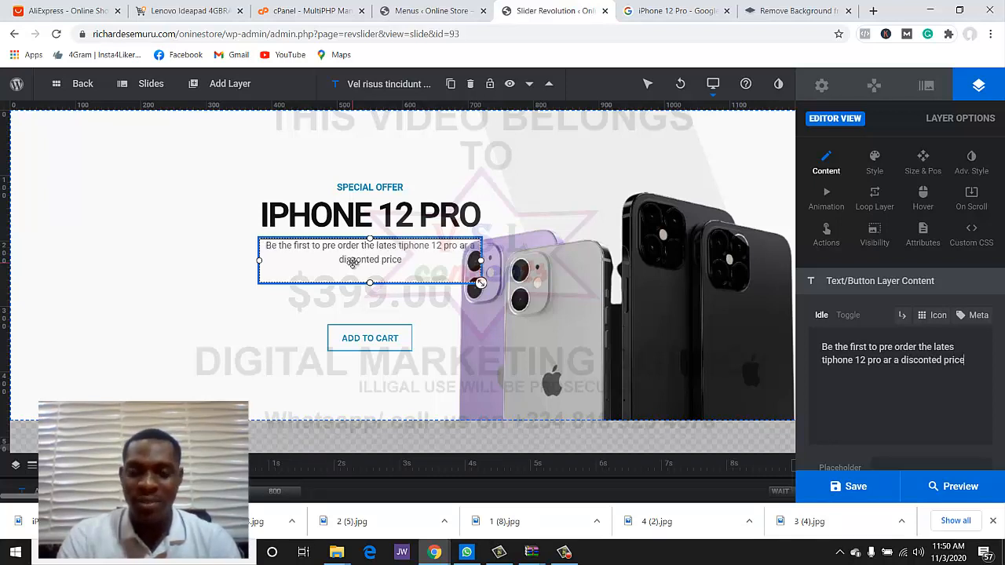
- Change the price from $399.00 to $200.00 and reselect the price layer
click(314, 295)
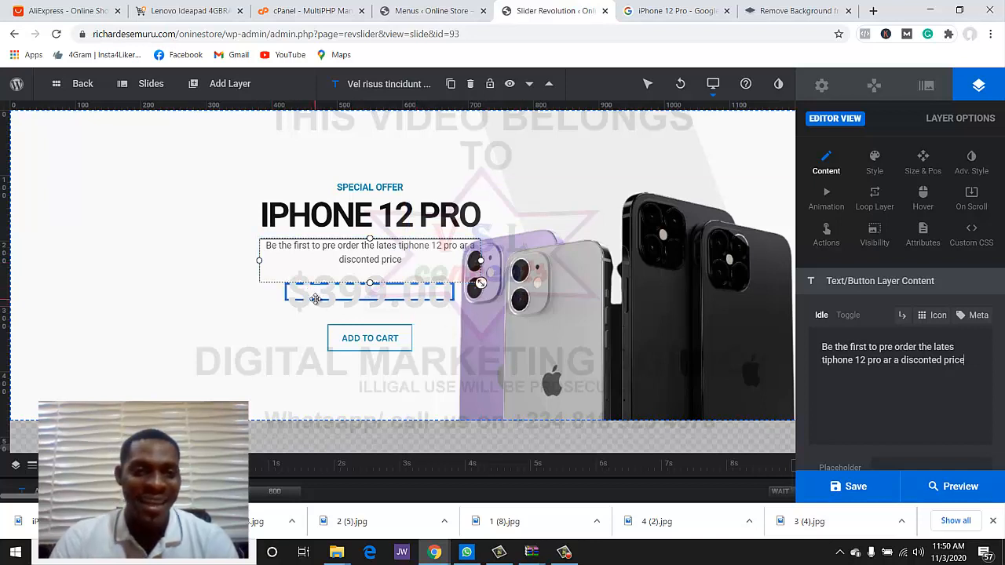
drag(866, 353, 833, 352)
click(831, 354)
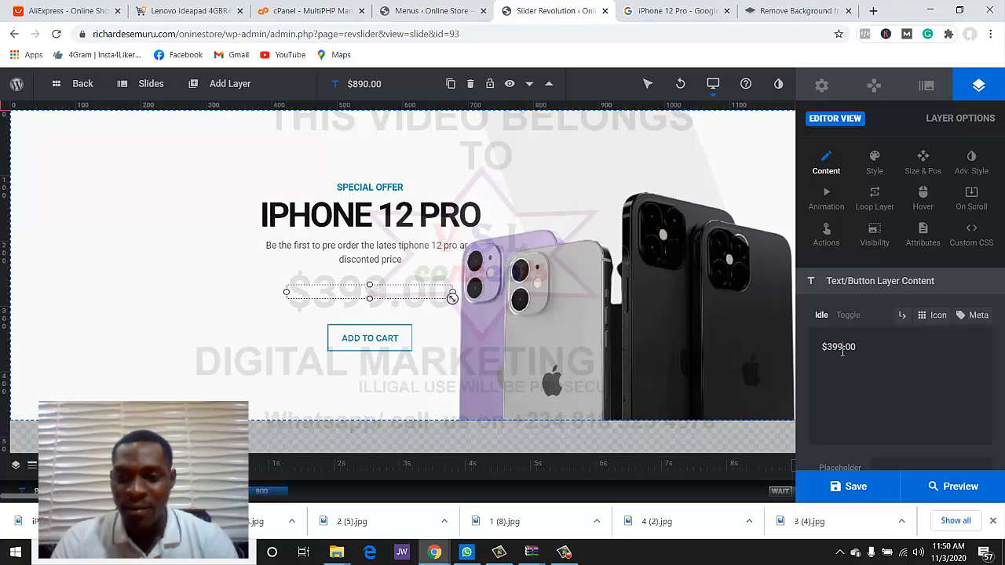
text(2000)
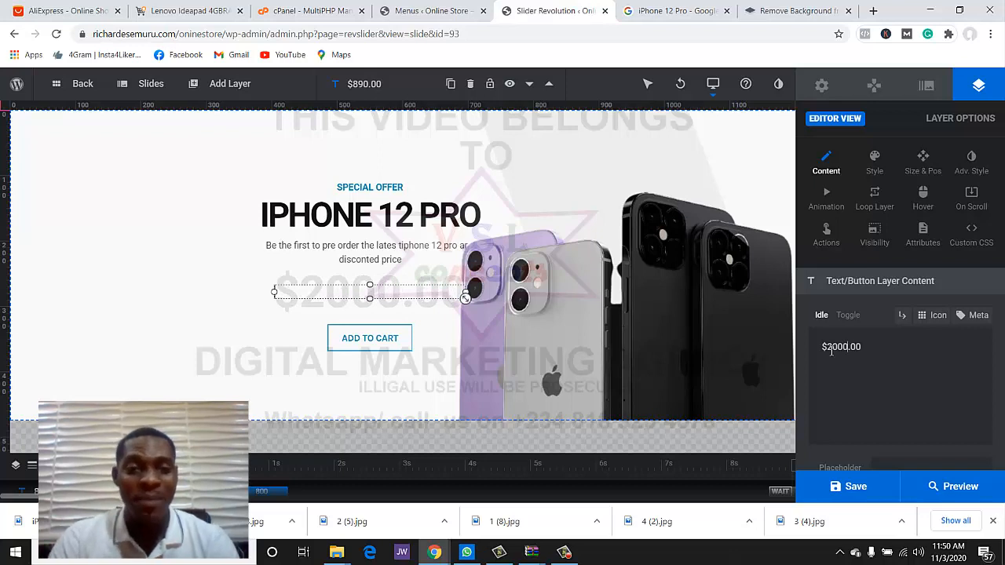
key(BackSpace)
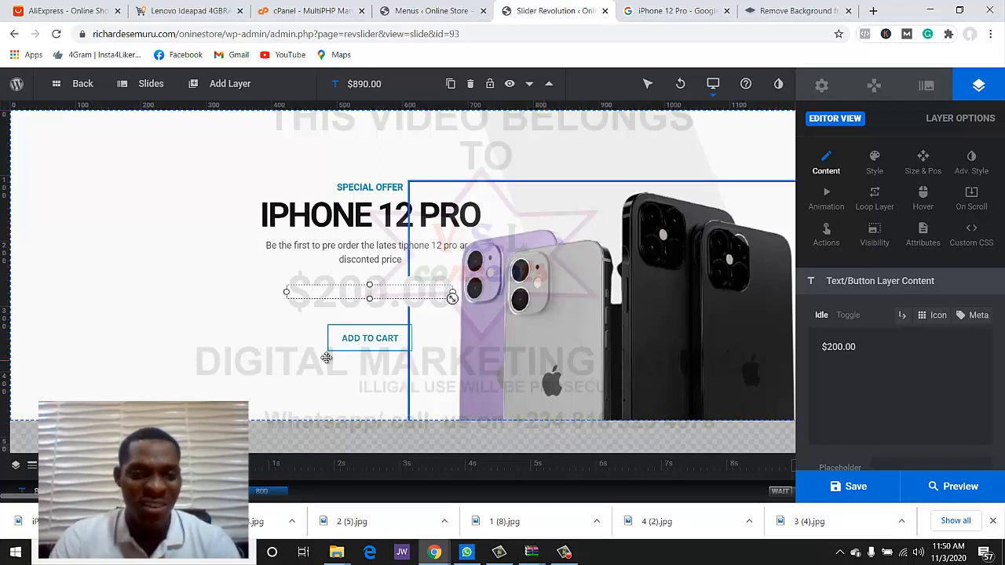
click(224, 357)
click(334, 289)
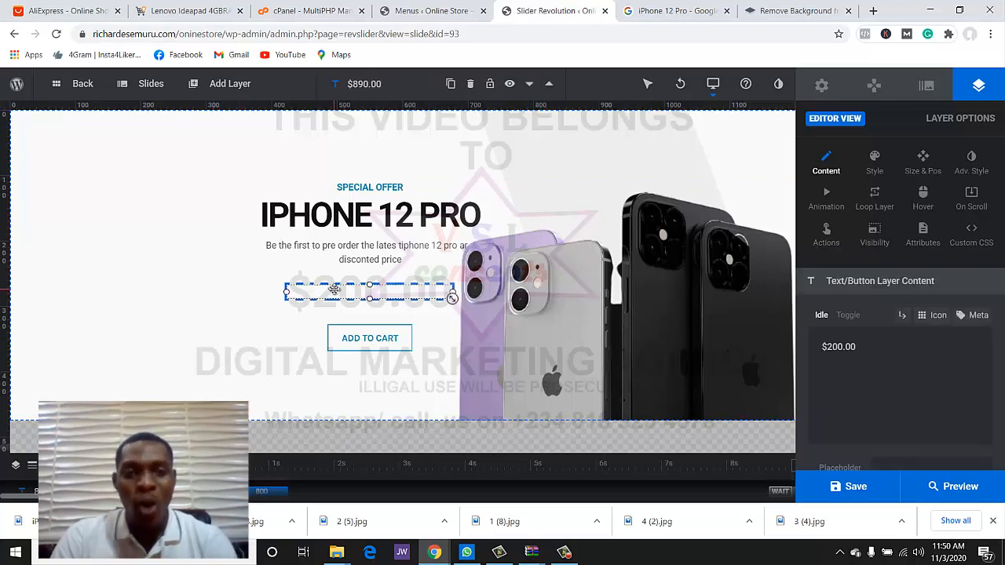
- Look through the price layer's Style and Content settings
click(875, 162)
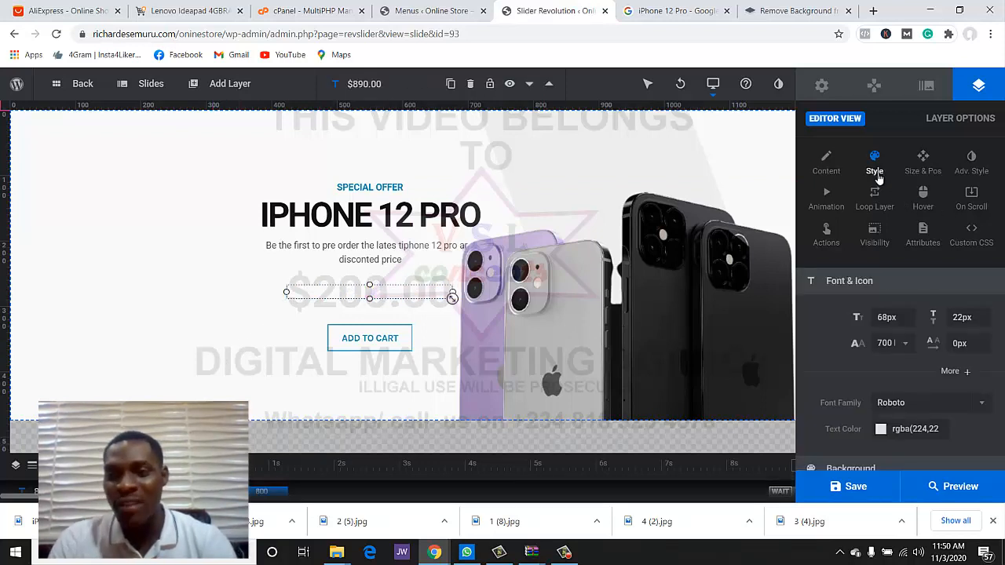
scroll(964, 410, down, 5)
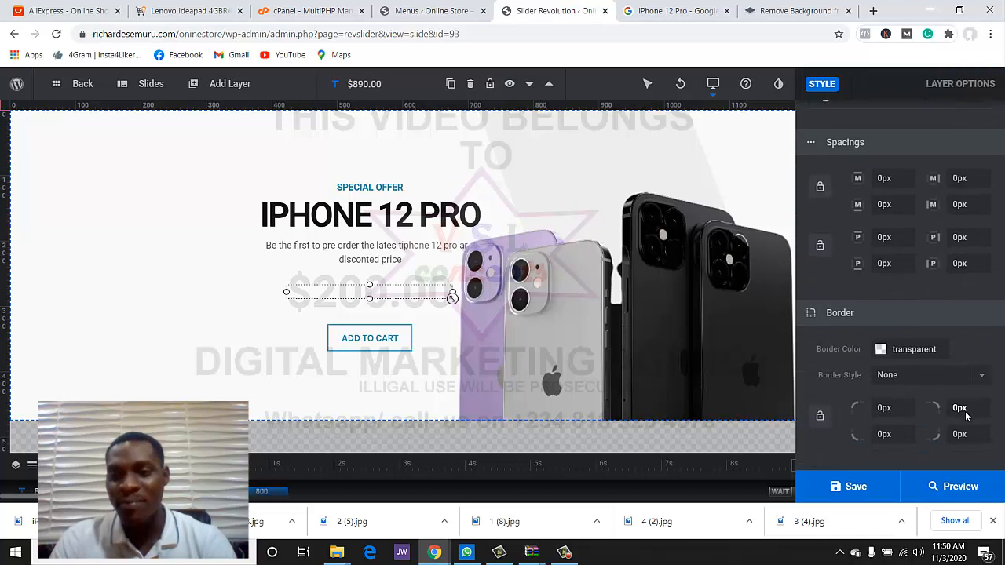
scroll(965, 416, up, 5)
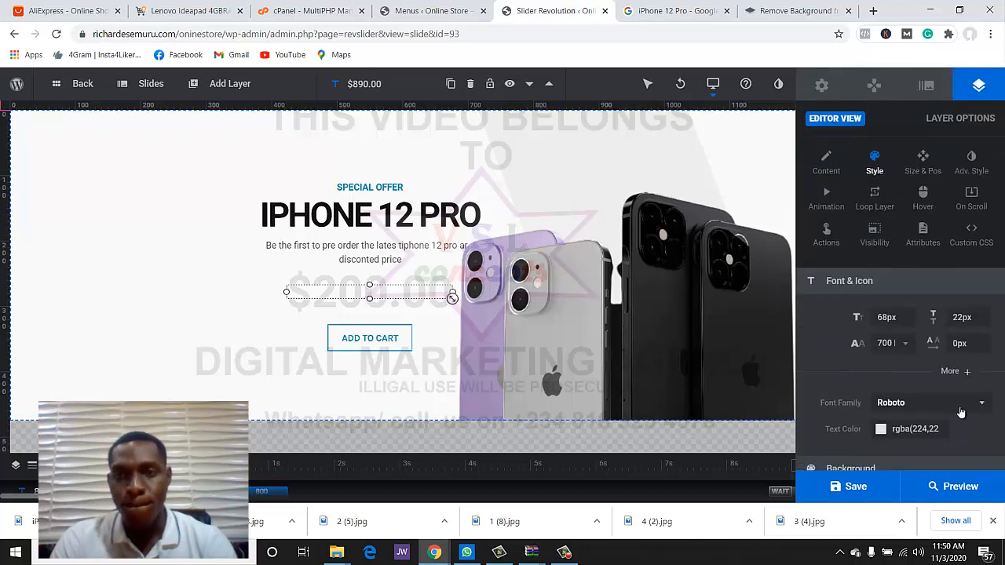
click(826, 163)
scroll(940, 358, down, 3)
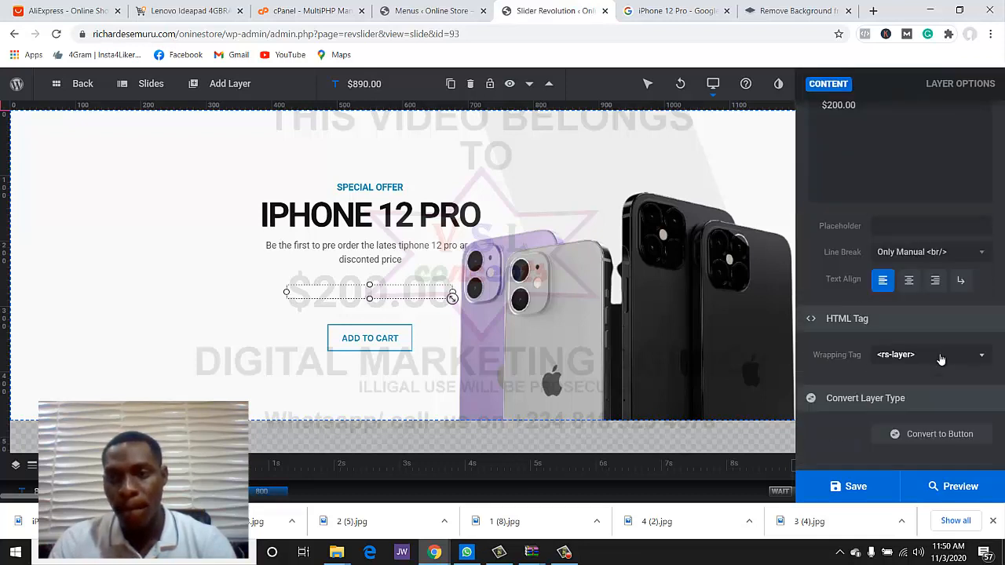
scroll(941, 357, up, 2)
scroll(939, 358, down, 1)
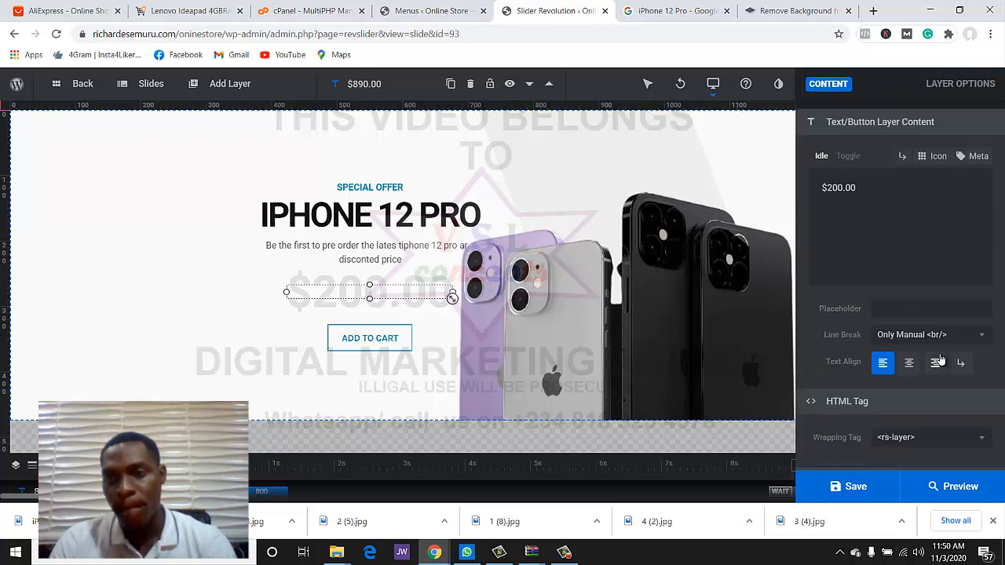
scroll(941, 359, down, 1)
scroll(941, 358, up, 1)
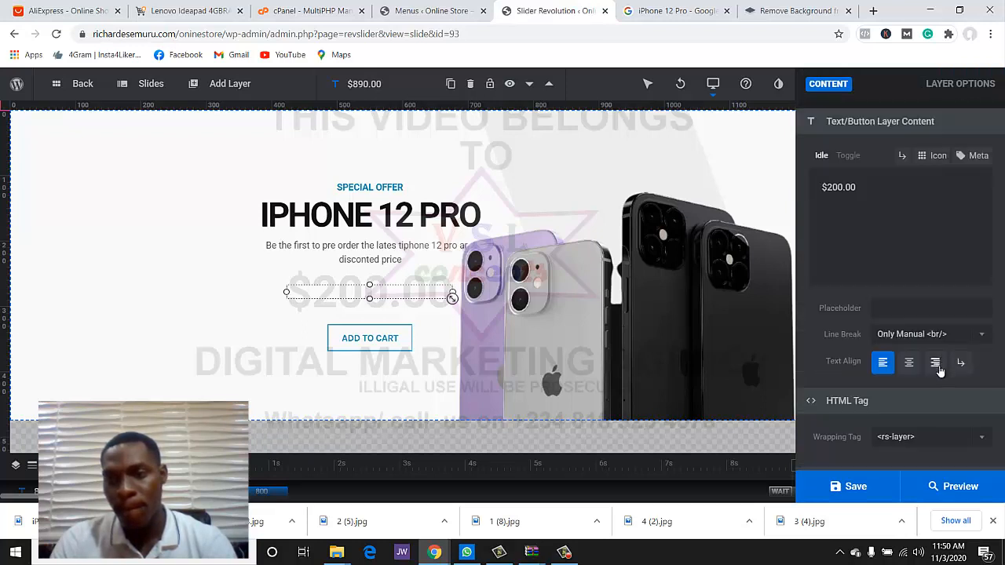
scroll(939, 371, down, 1)
scroll(936, 433, up, 3)
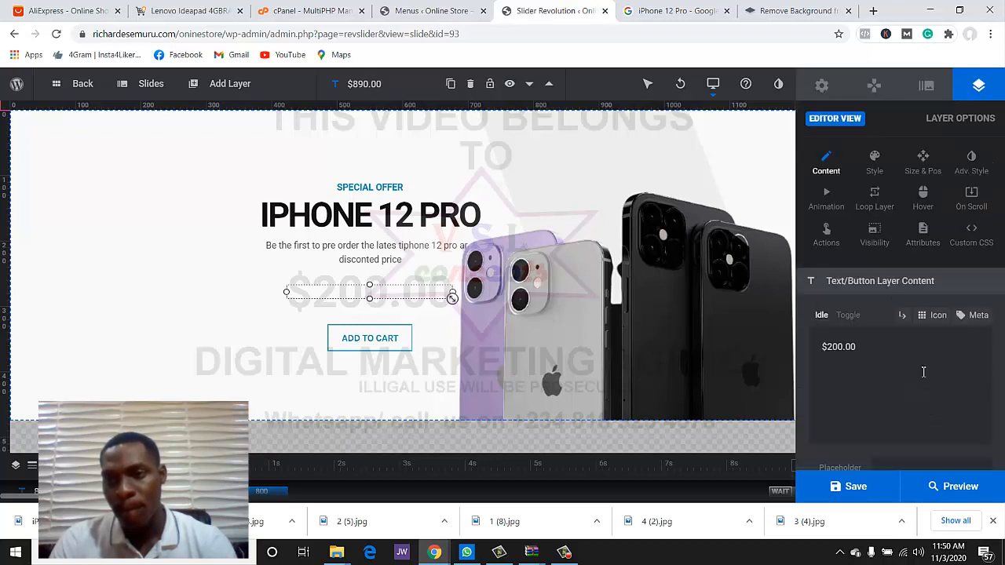
- Check Adv. Style, then return to Style showing 68px bold Roboto and transparent background
click(874, 167)
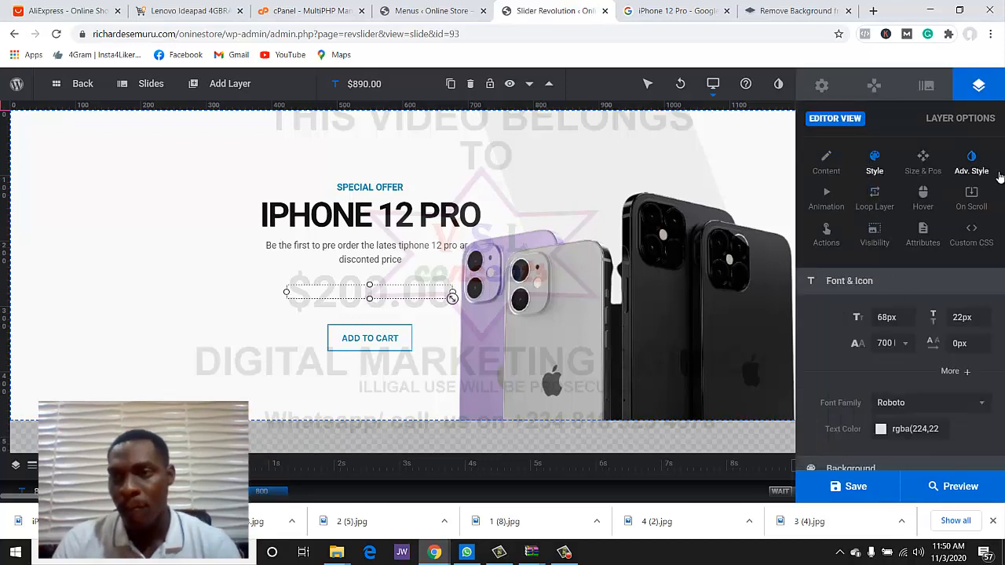
click(971, 165)
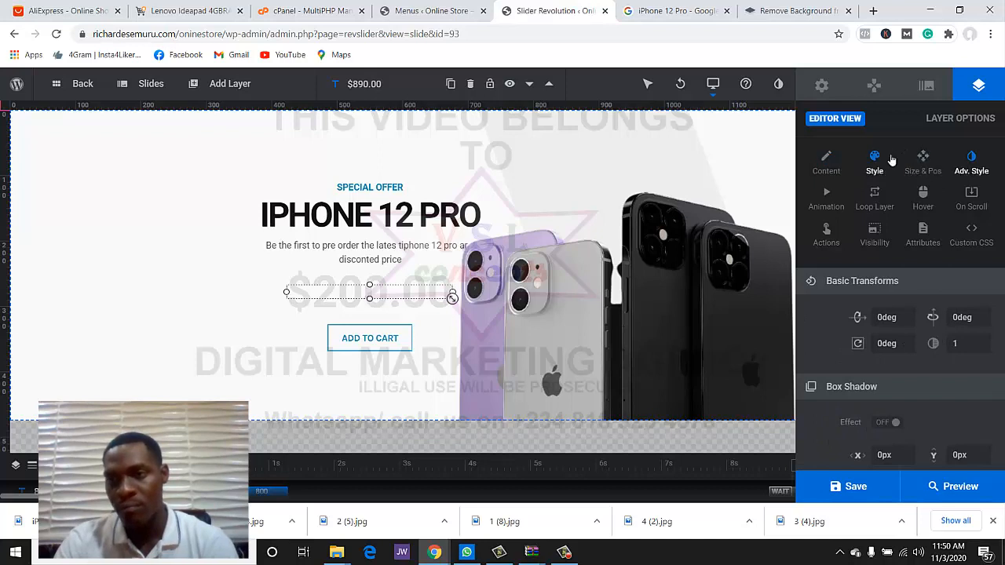
scroll(913, 307, down, 1)
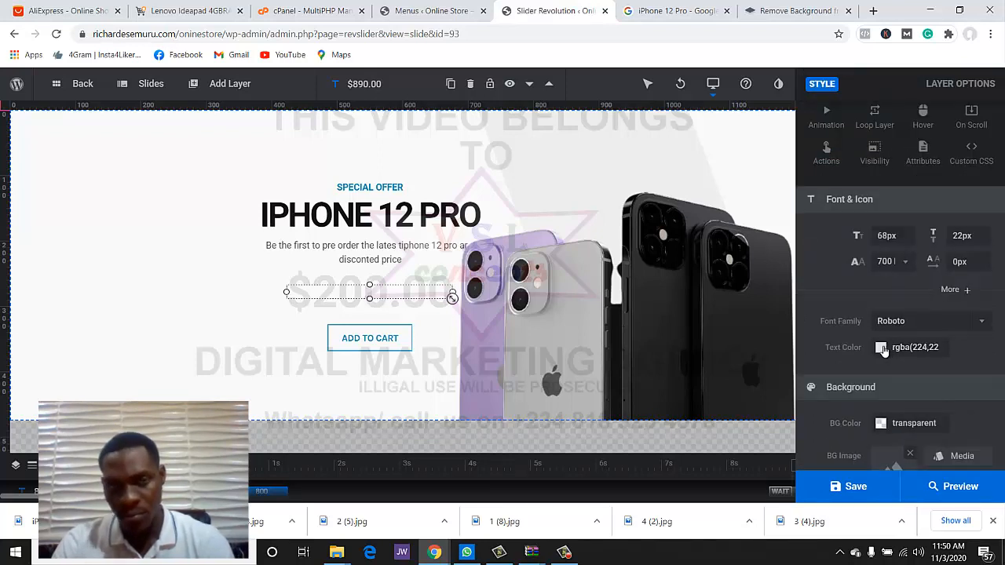
scroll(871, 264, up, 1)
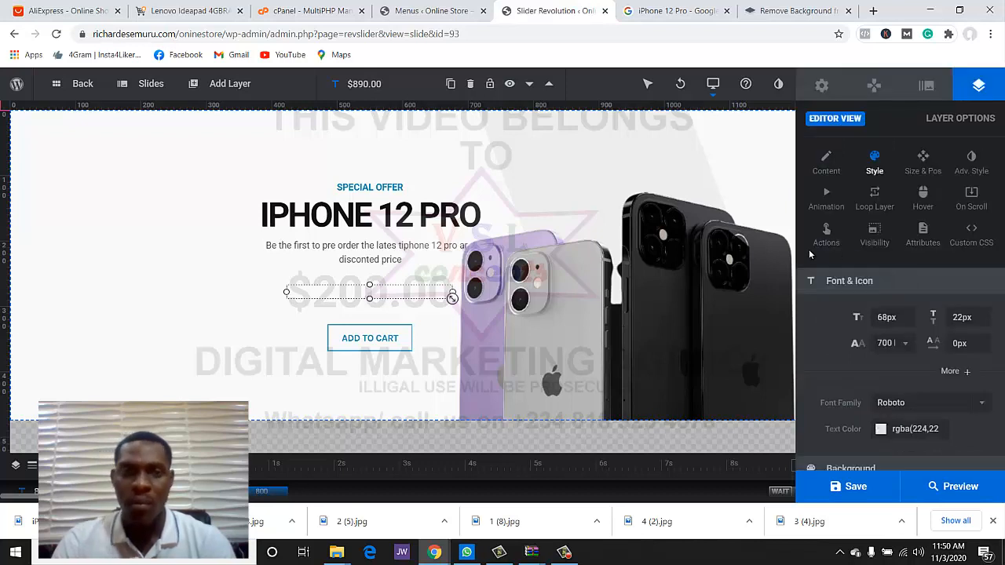
click(826, 161)
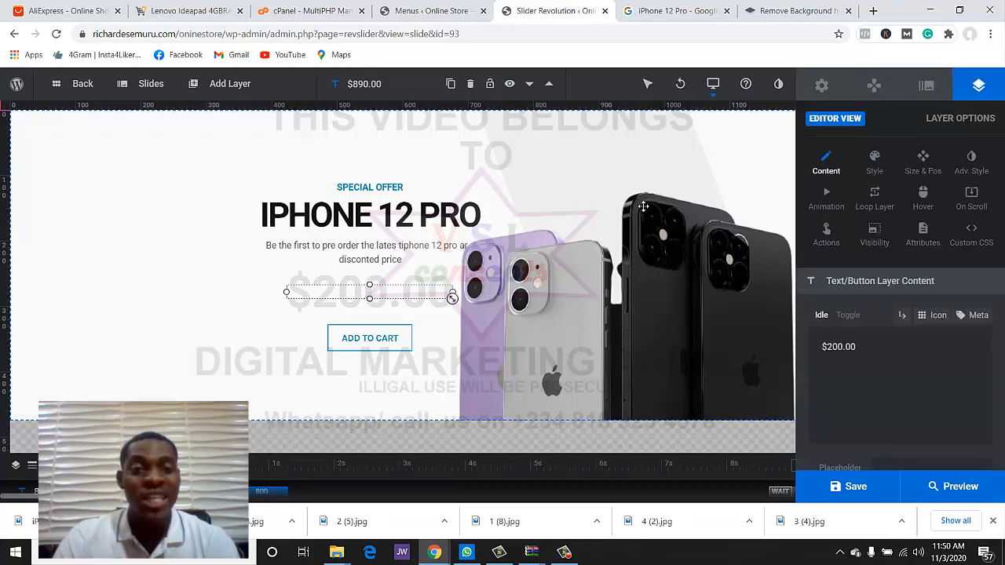
click(875, 160)
scroll(903, 265, down, 2)
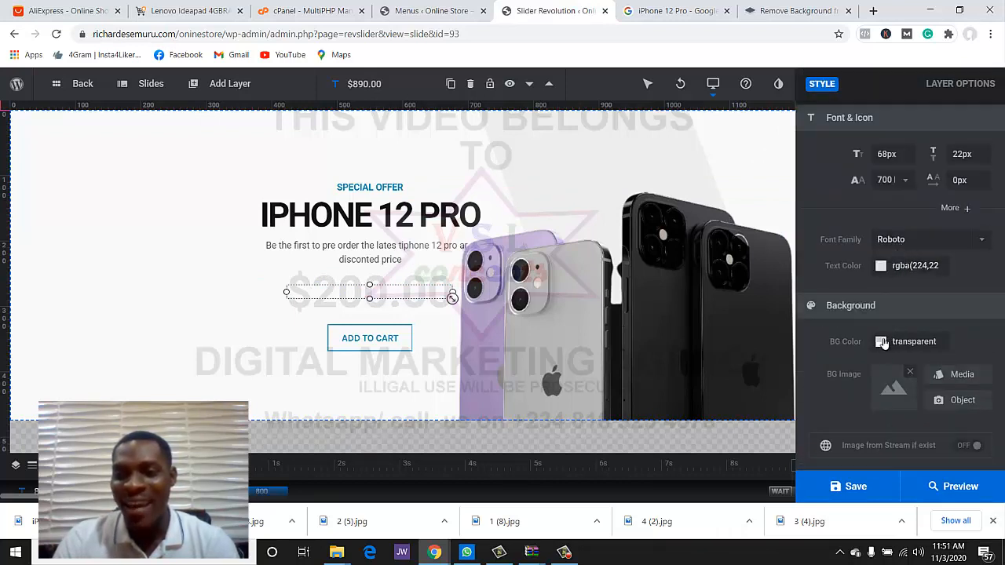
- Set the $200.00 price's text colour to dark red
click(880, 266)
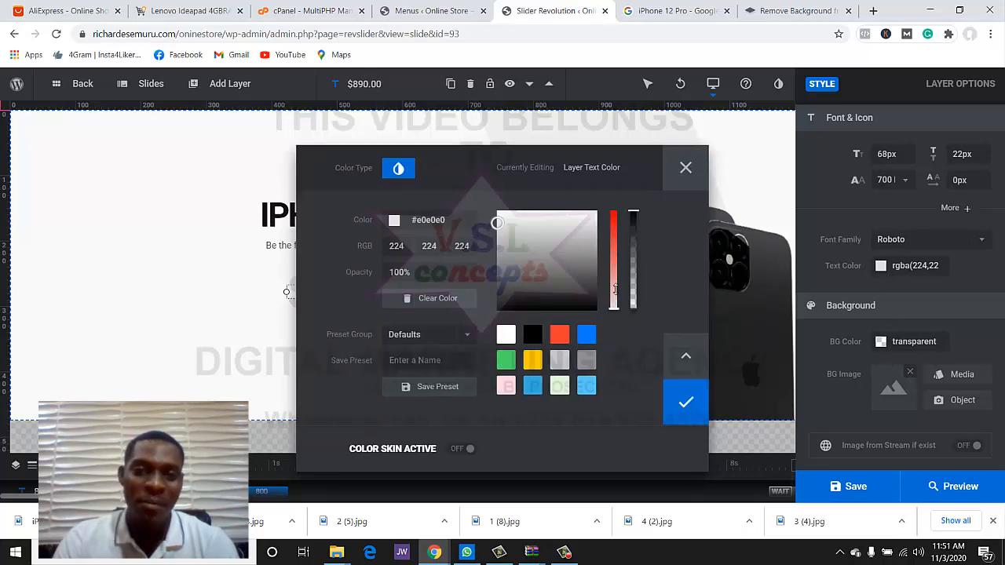
drag(614, 289, 623, 257)
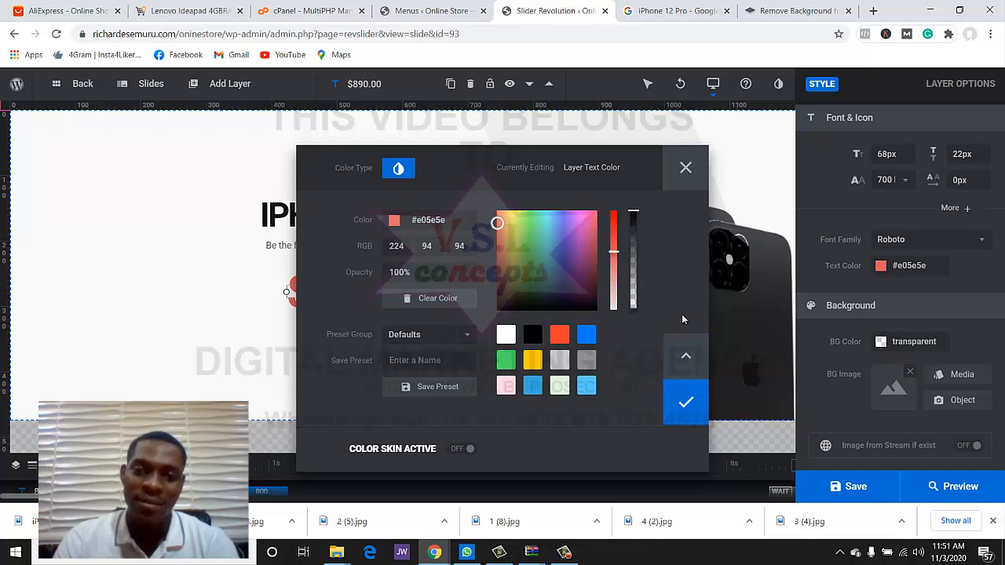
click(686, 400)
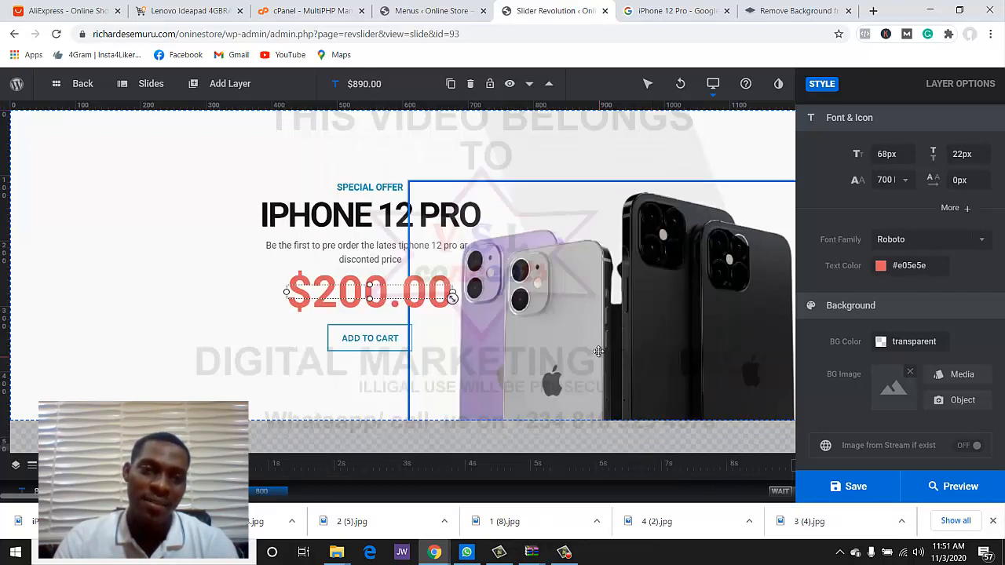
click(879, 267)
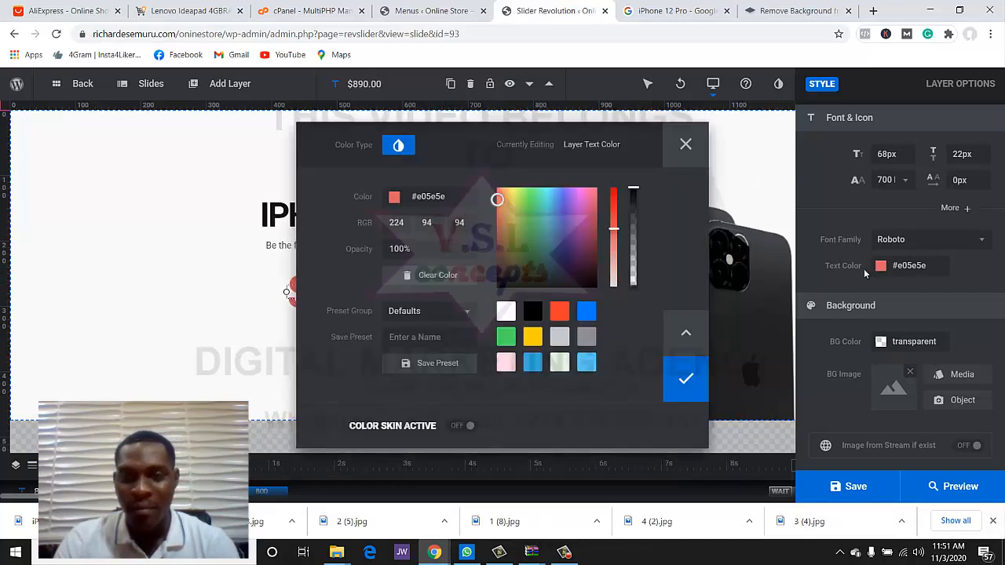
click(506, 337)
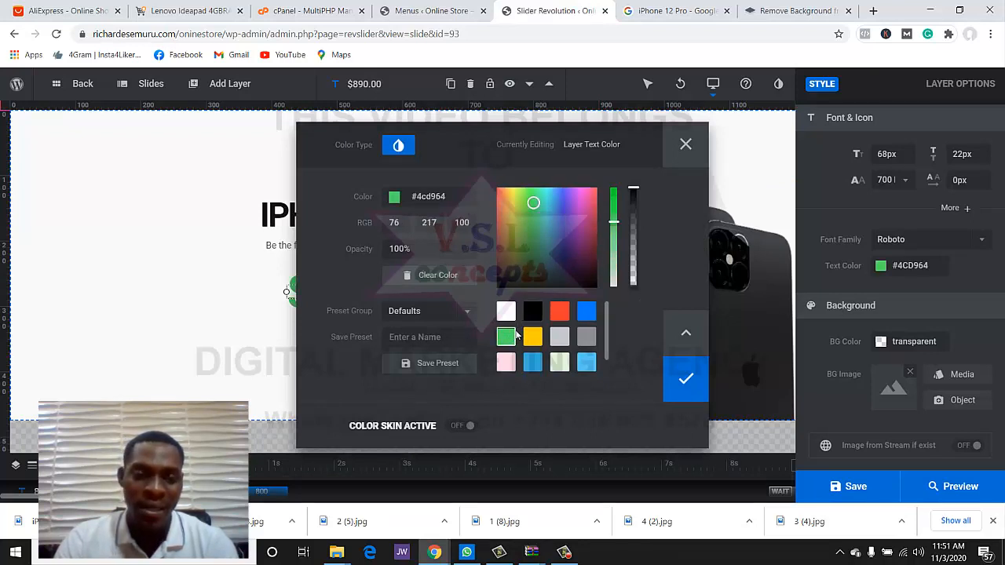
mouse_move(568, 257)
mouse_down()
mouse_move(575, 270)
mouse_move(497, 232)
mouse_up()
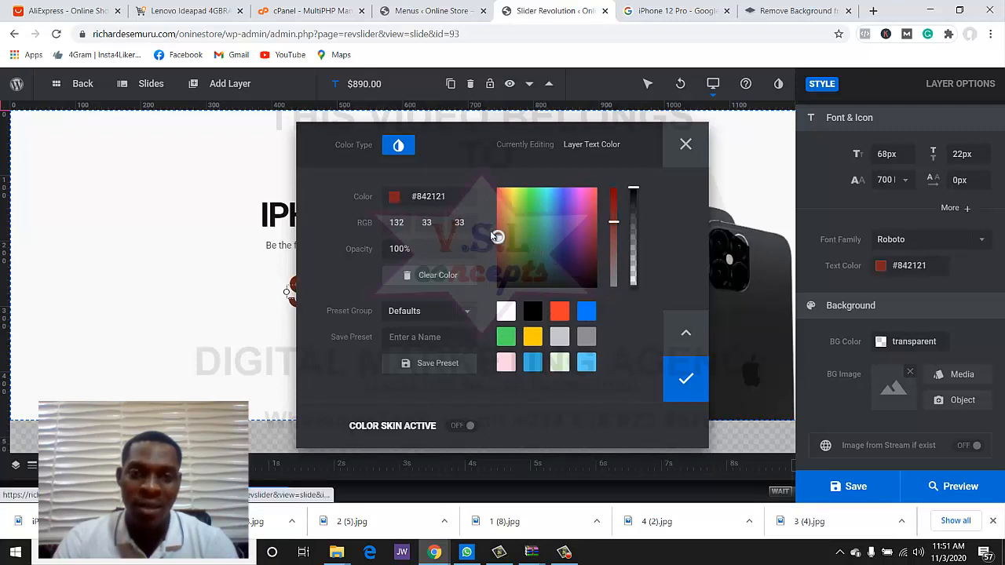
click(686, 378)
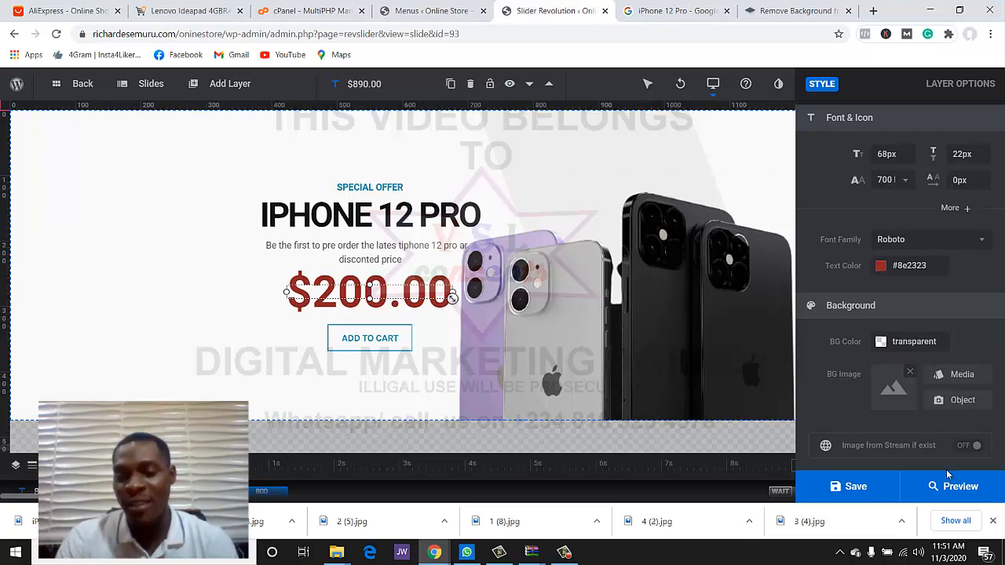
- Save the slide and start a new product in the online store admin
click(885, 488)
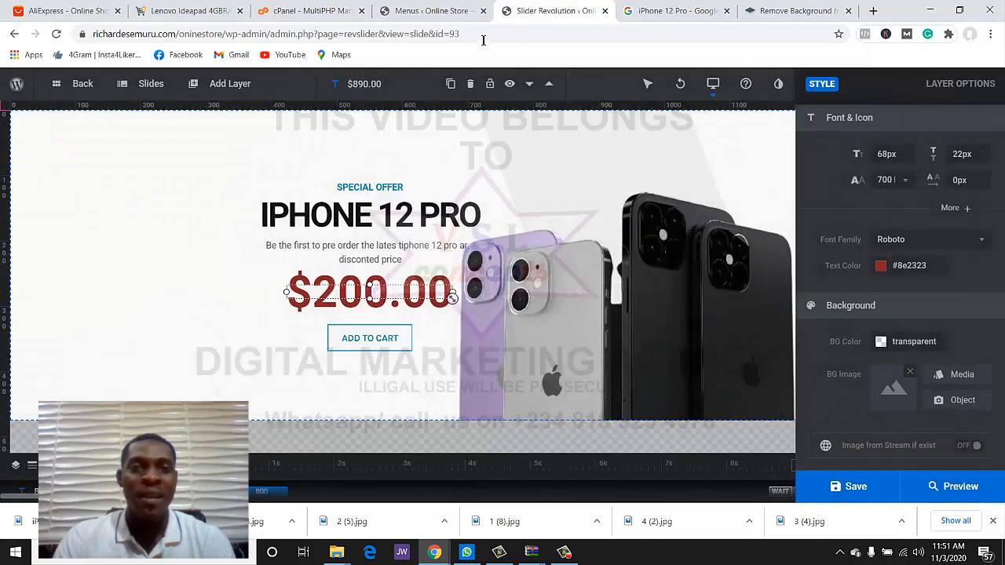
click(444, 13)
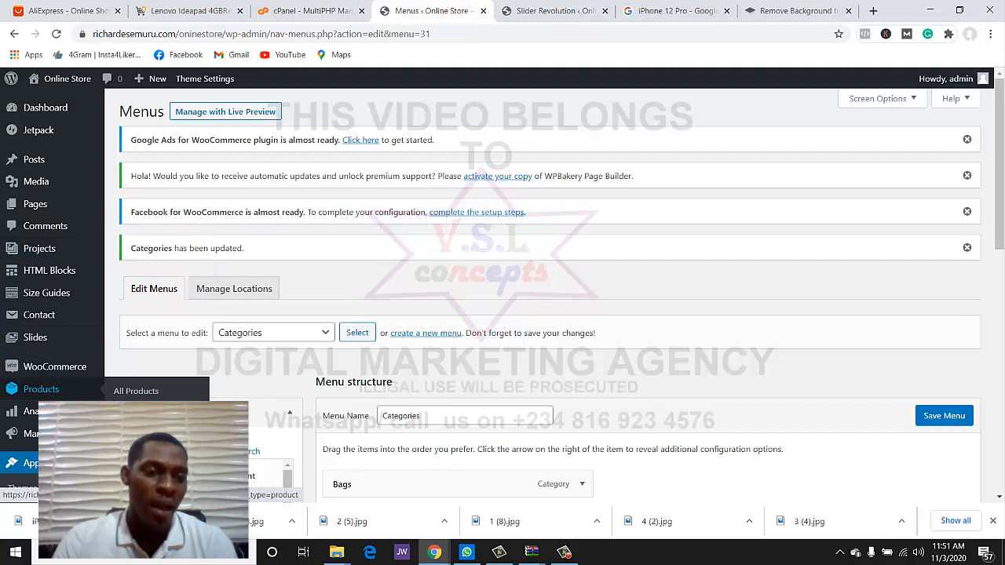
click(81, 390)
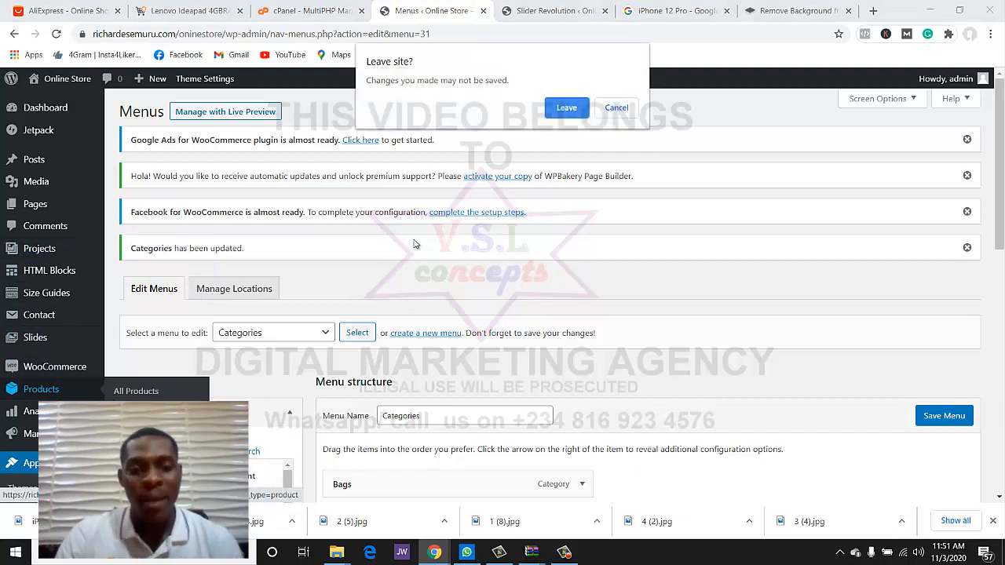
- Title the new product 'iphone 12 pro'
click(566, 108)
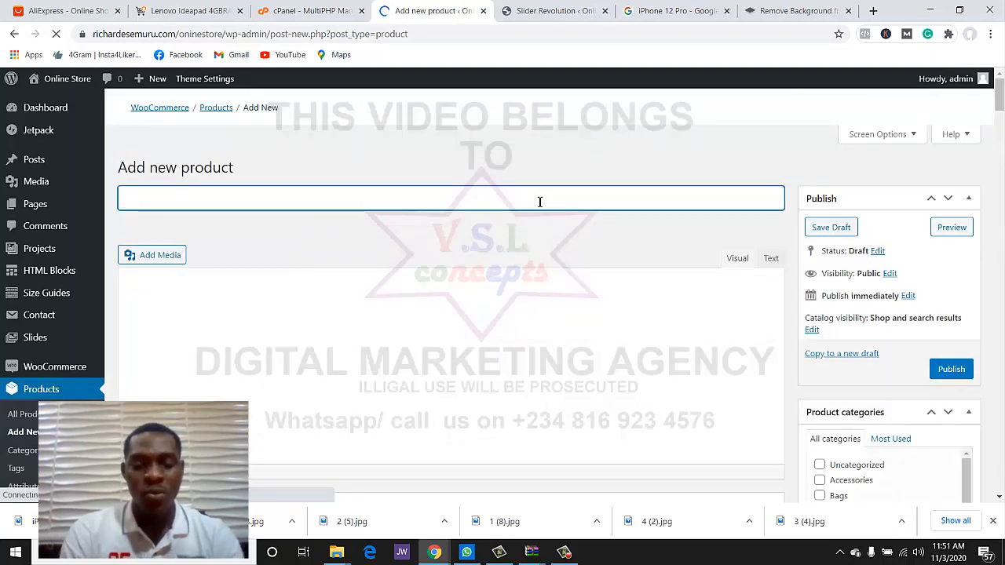
text(ip)
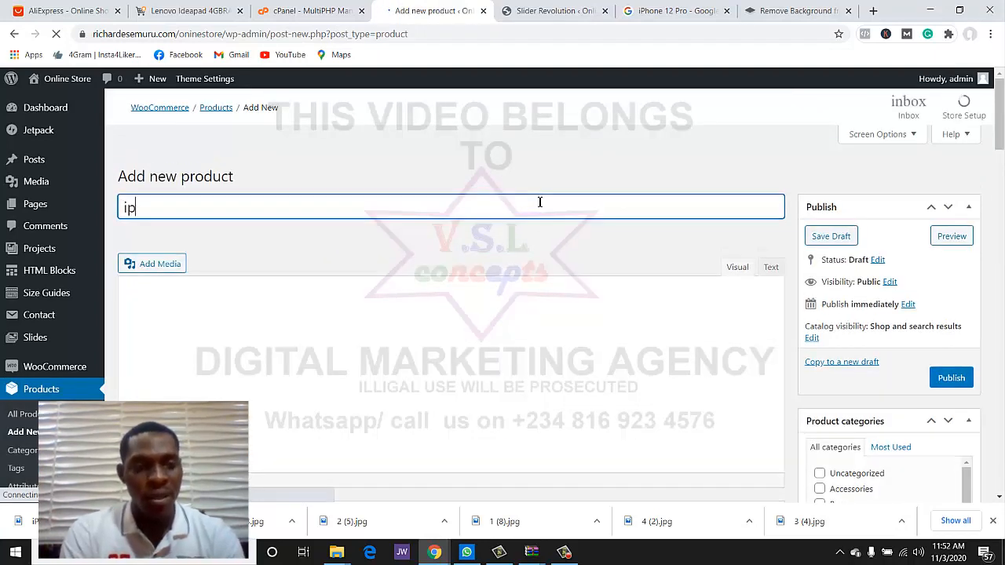
text(hone 12)
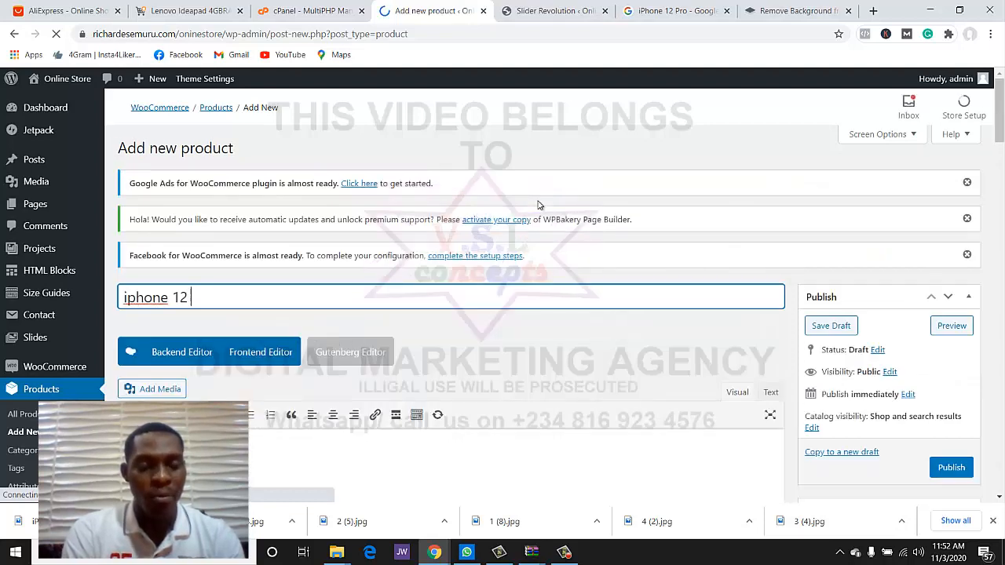
text( pro)
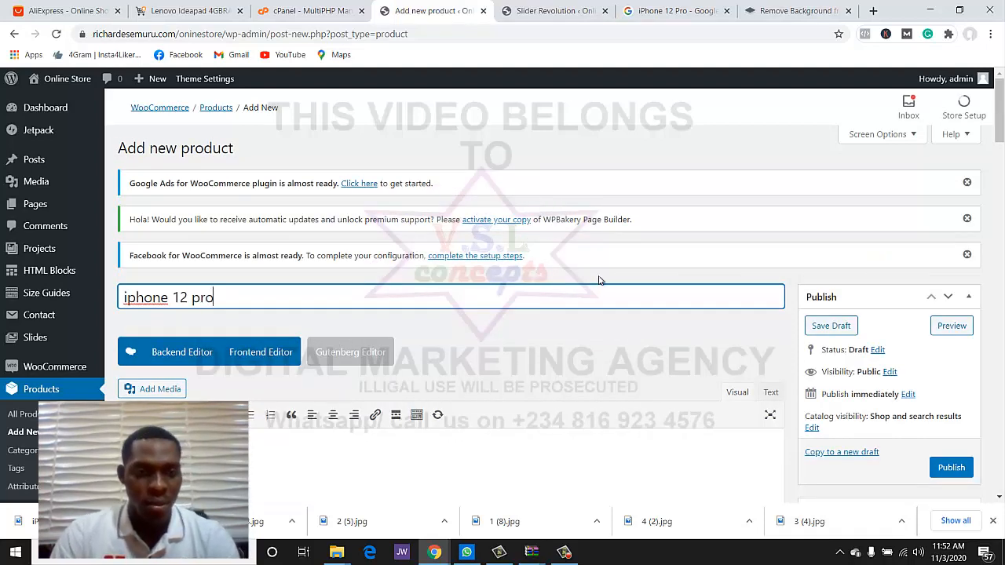
click(685, 332)
- Fill the description with 'sdbnklsdfklanf;lknm;lsd' and the short description with 'sdbndsflknakle'
scroll(672, 336, down, 3)
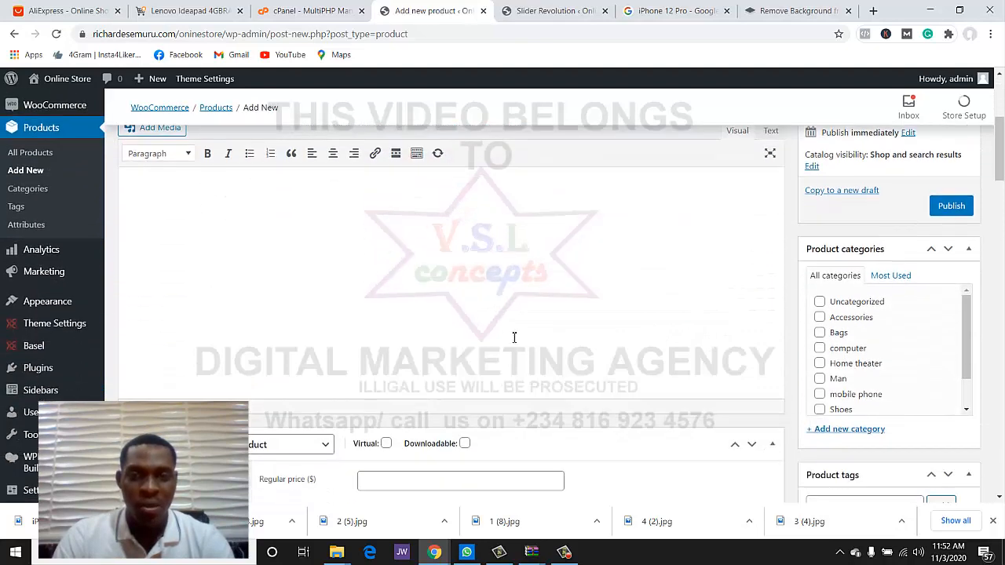
text(sd)
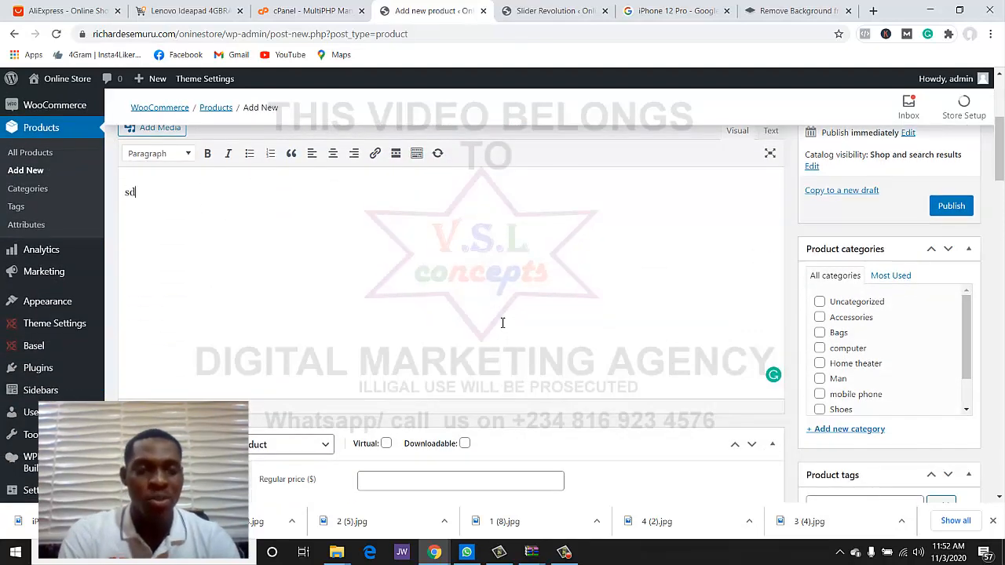
text(bnklsdfklanf;lknm;lsd)
scroll(502, 323, down, 8)
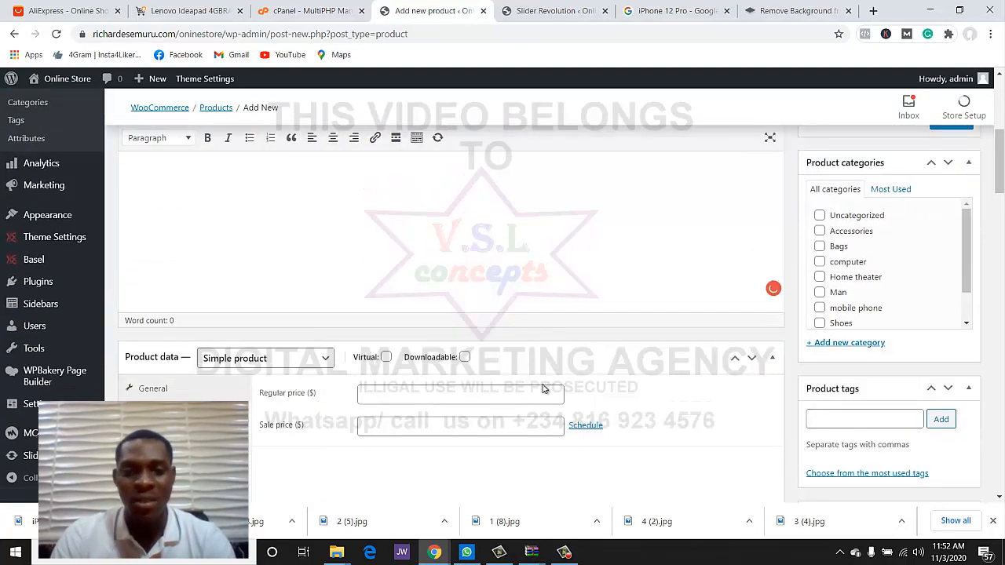
click(400, 292)
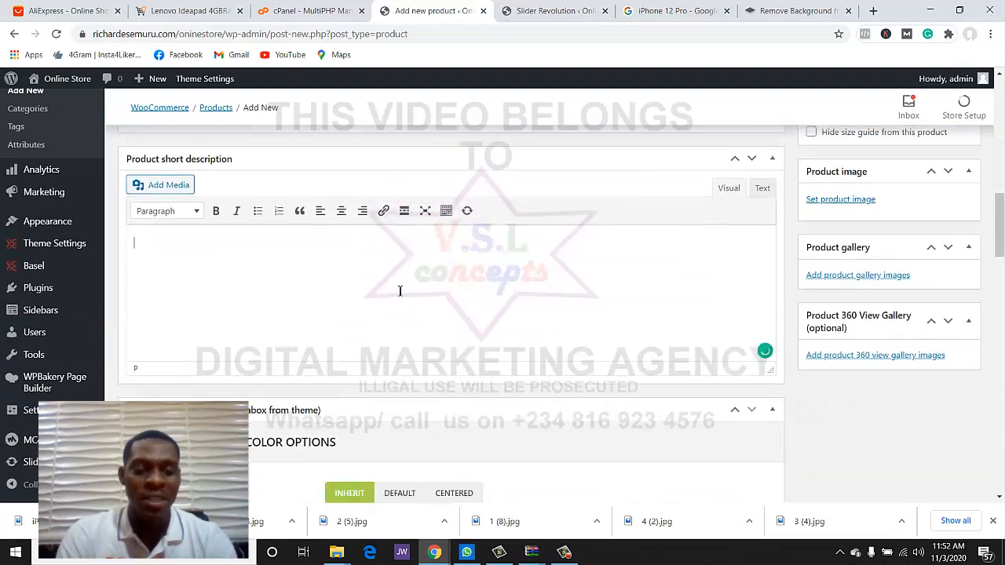
text(sdbndsflknakle)
scroll(929, 260, up, 2)
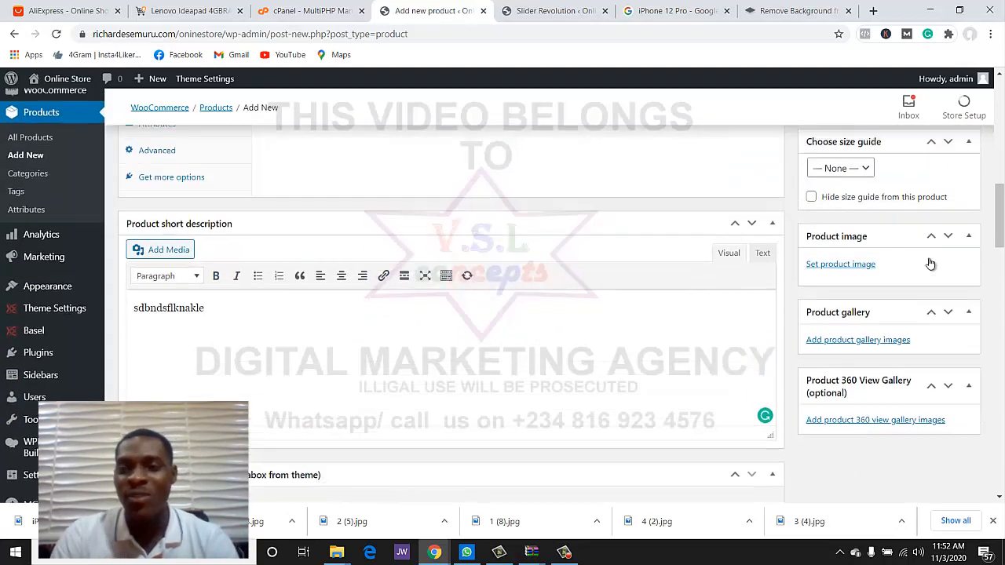
- Browse Desktop files to upload a product image, then leave the picker without choosing one
click(861, 331)
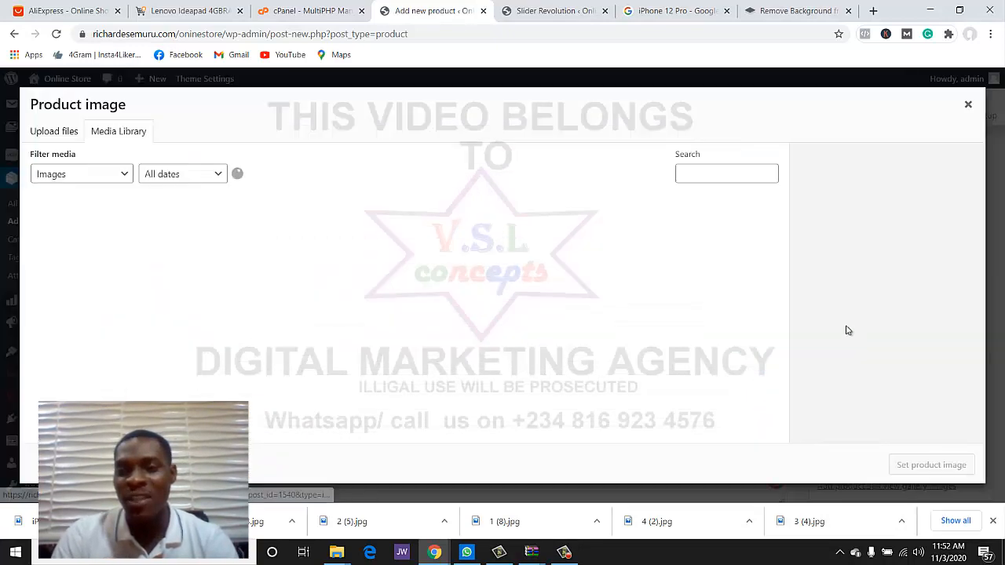
click(51, 134)
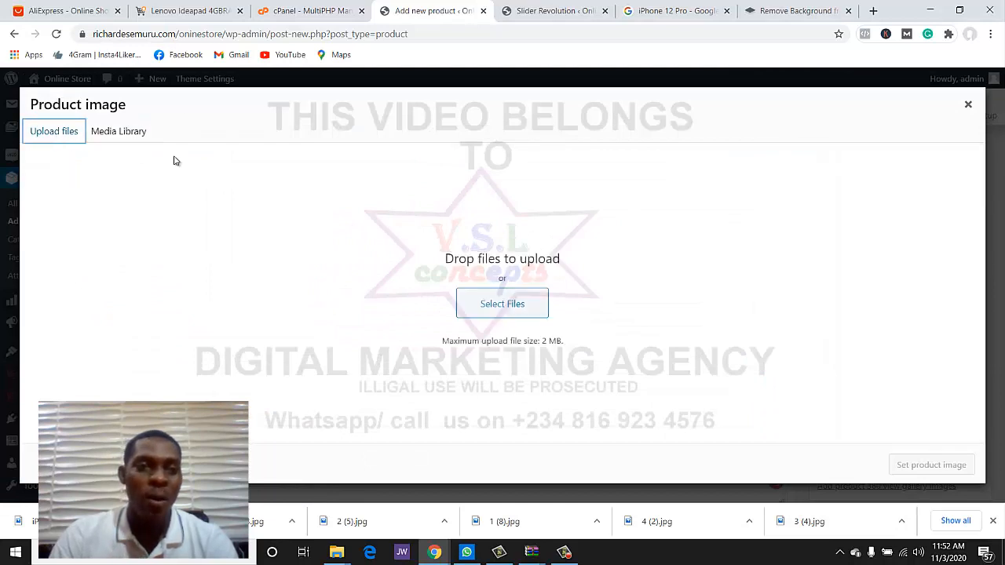
click(474, 295)
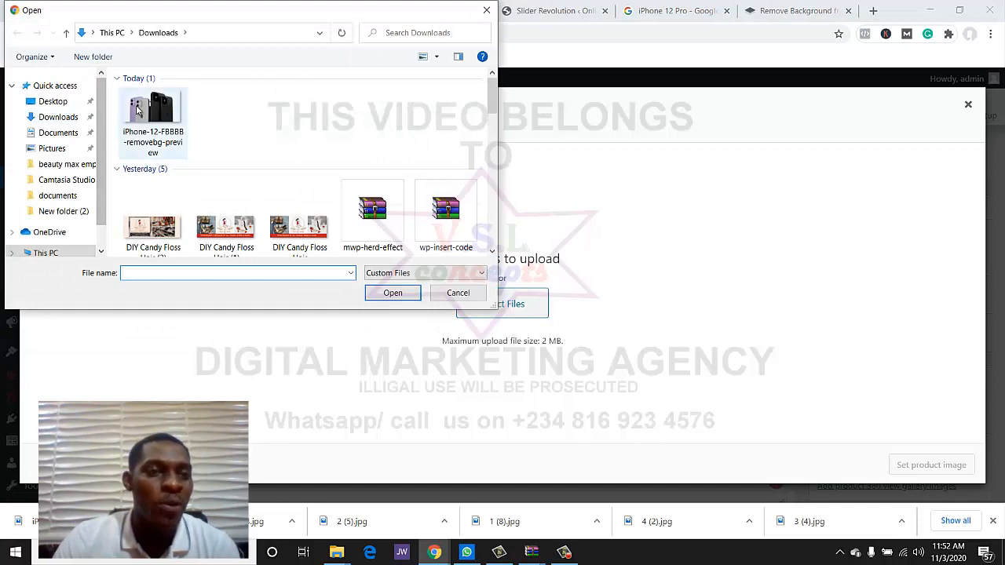
click(69, 104)
scroll(298, 165, down, 5)
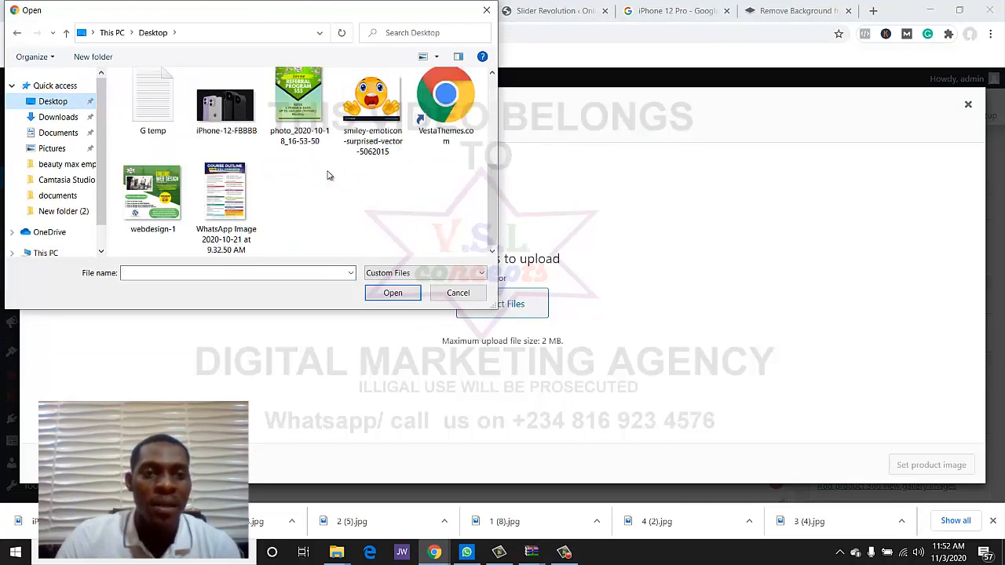
click(487, 10)
- Browse the iPhone 12 Pro image results and preview the iPhone 12 Pro Max video picture
click(698, 10)
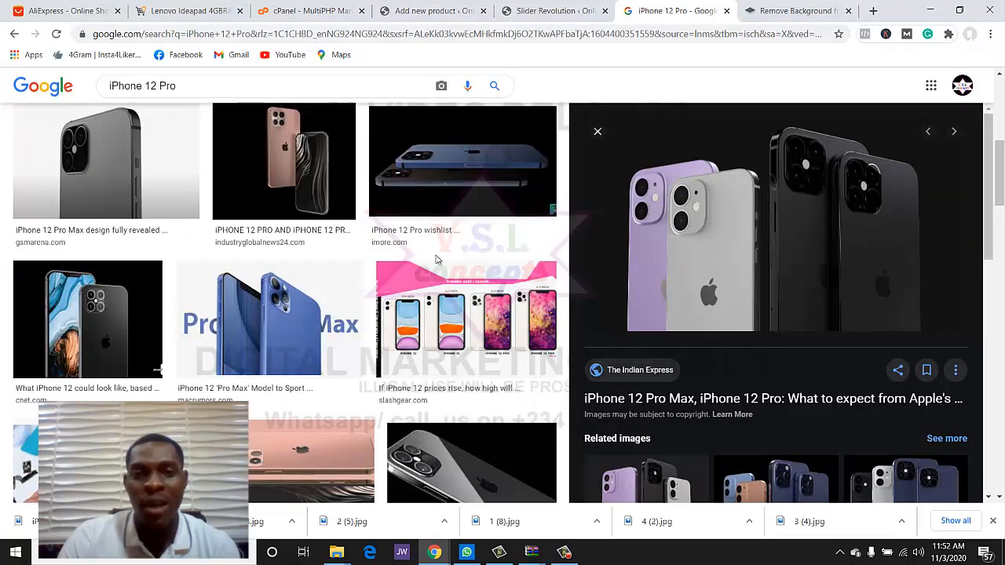
scroll(439, 261, down, 3)
scroll(353, 263, up, 3)
scroll(278, 262, down, 3)
scroll(214, 270, down, 3)
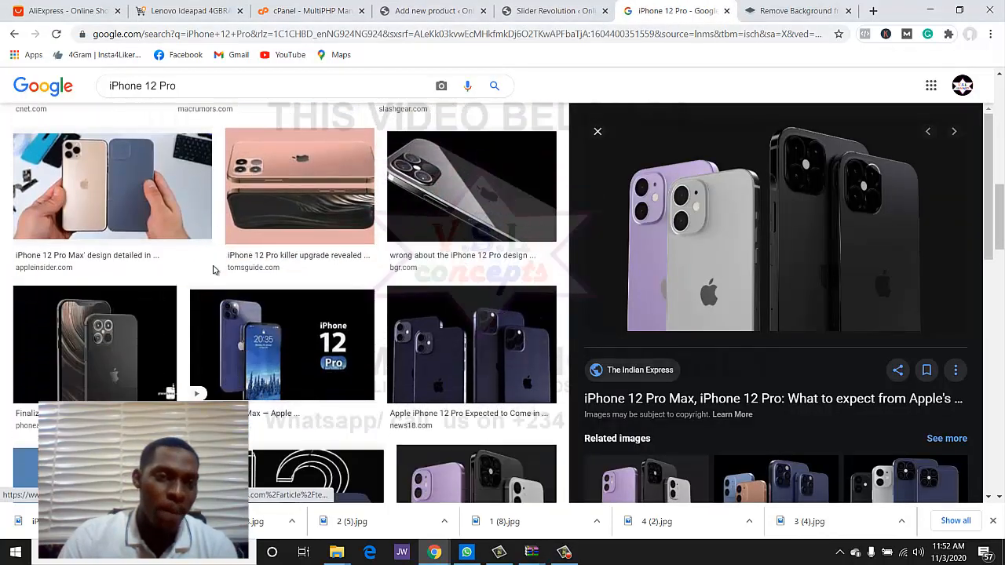
scroll(214, 270, down, 3)
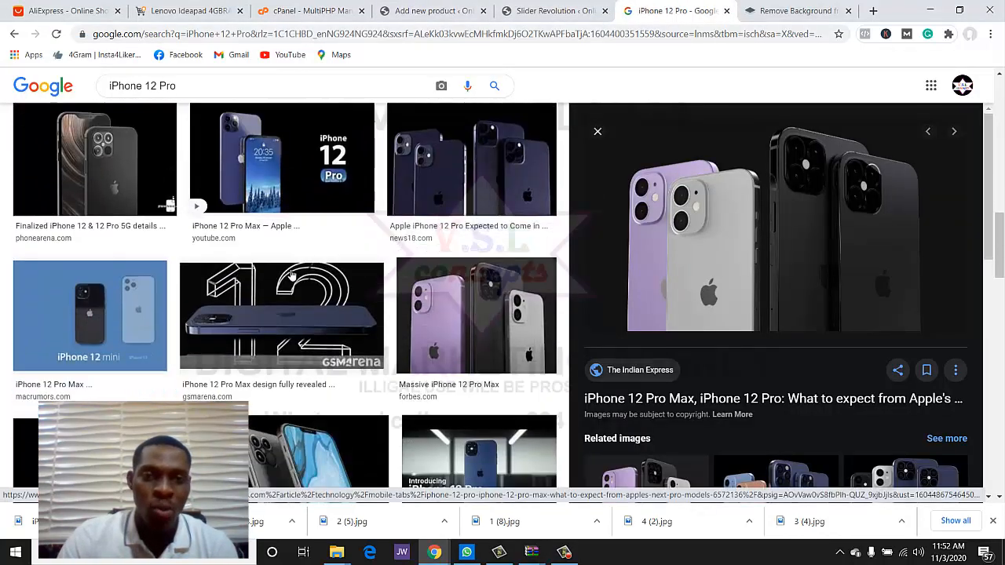
scroll(291, 275, up, 2)
scroll(290, 274, down, 1)
scroll(291, 275, down, 4)
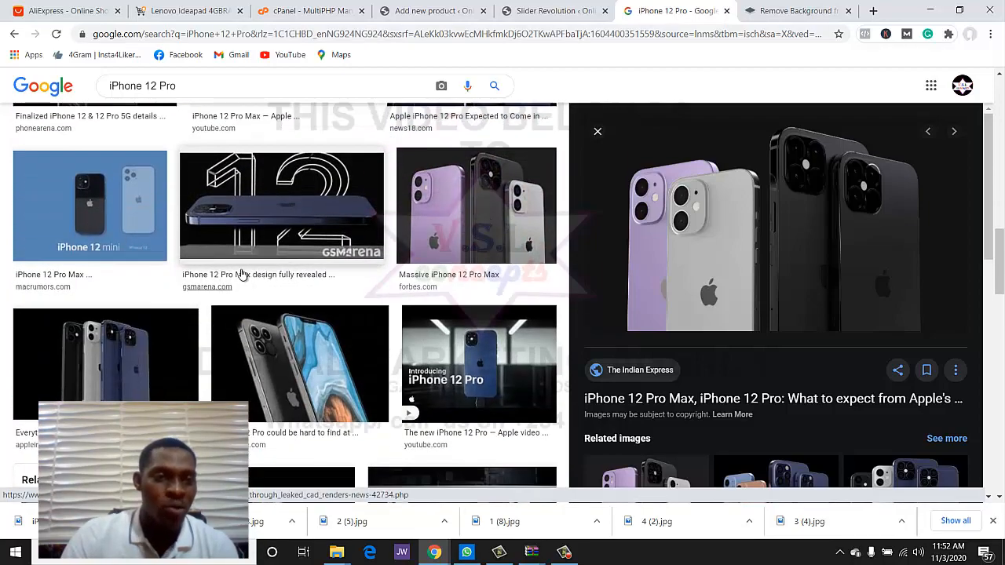
scroll(325, 283, down, 4)
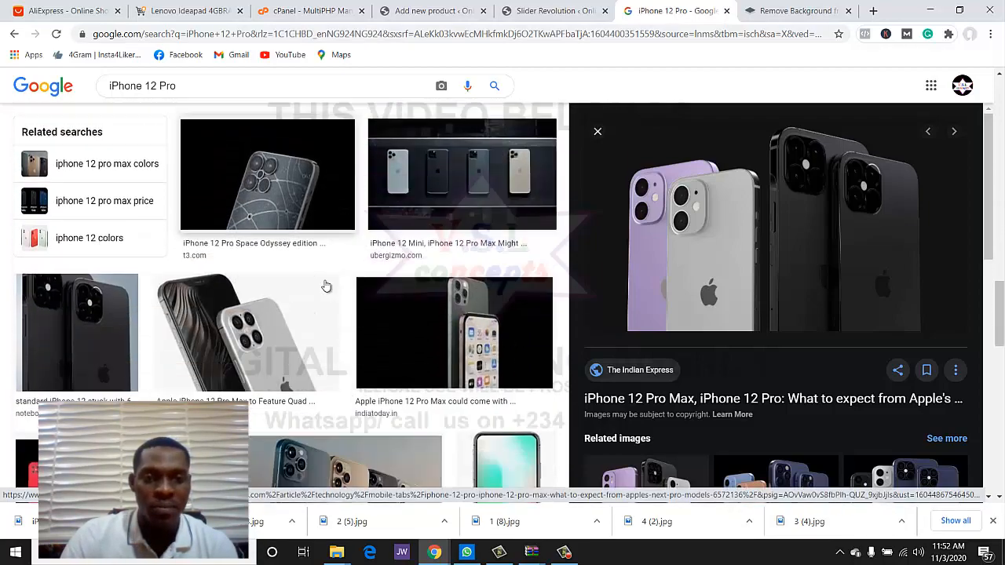
scroll(326, 285, down, 4)
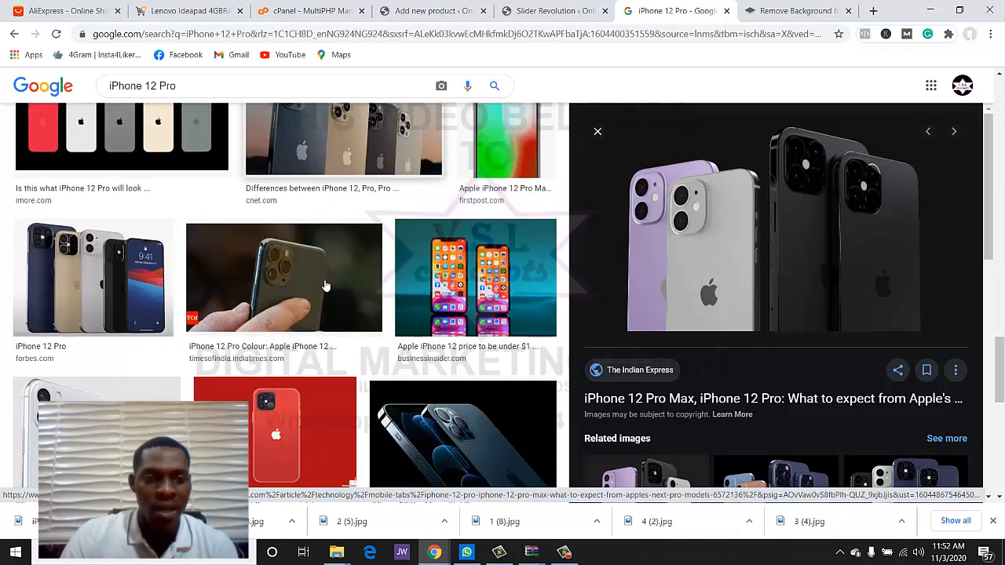
scroll(325, 285, up, 2)
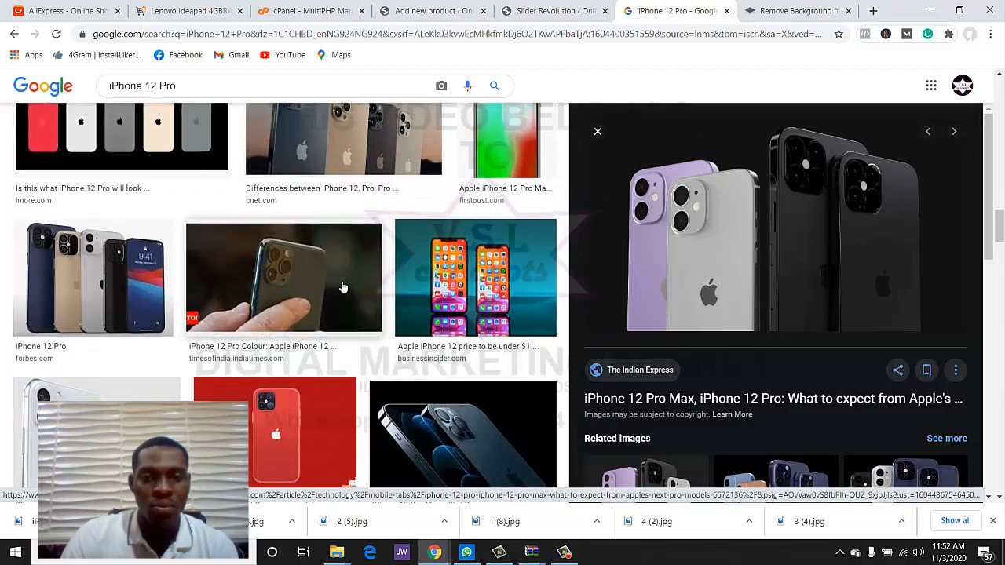
scroll(348, 288, down, 2)
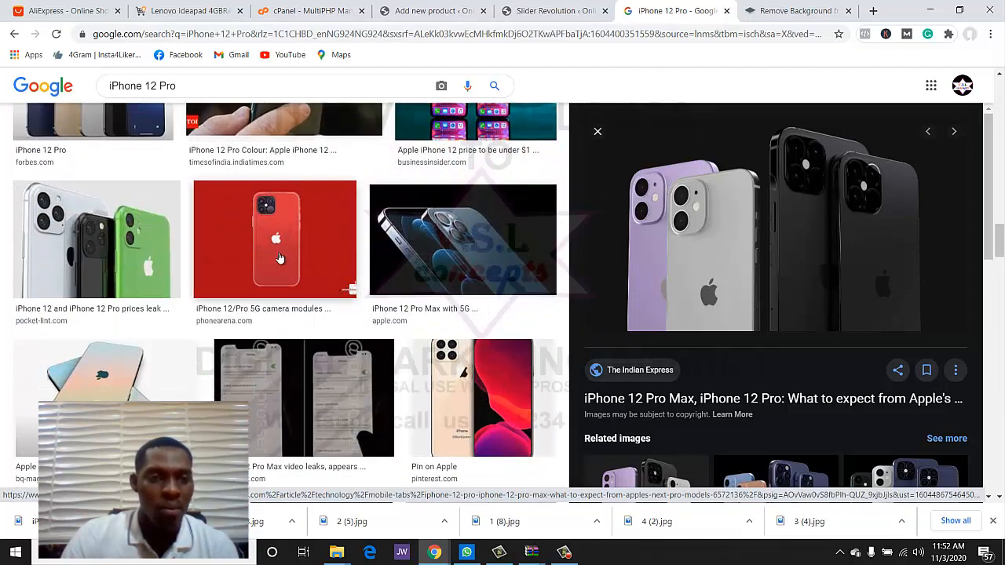
scroll(280, 258, down, 3)
click(169, 229)
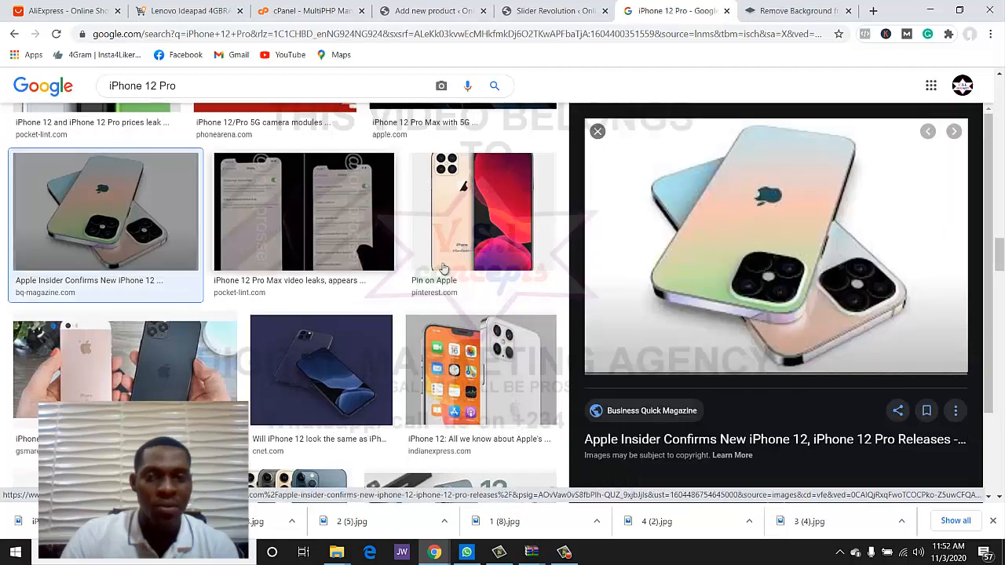
scroll(324, 306, down, 3)
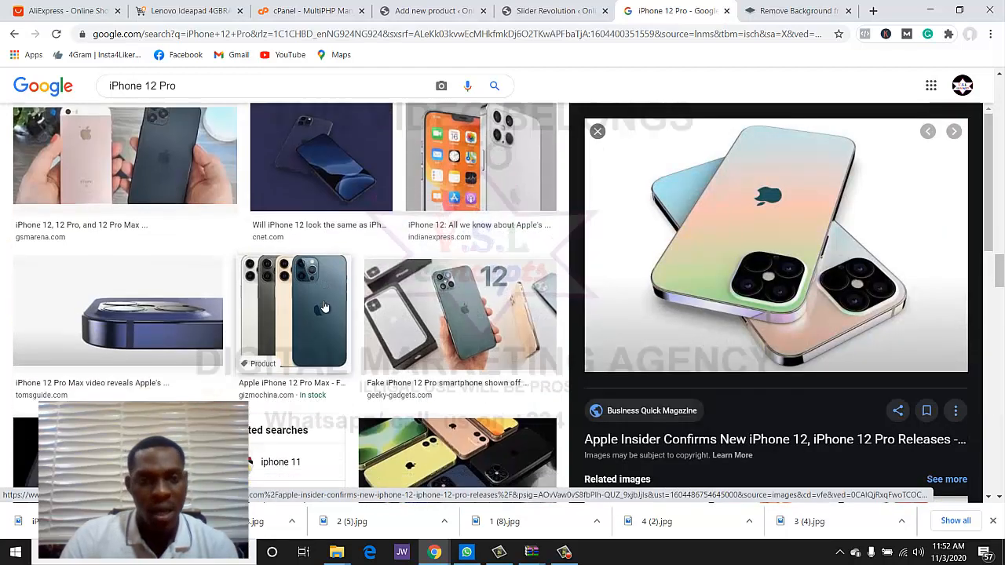
scroll(324, 306, down, 10)
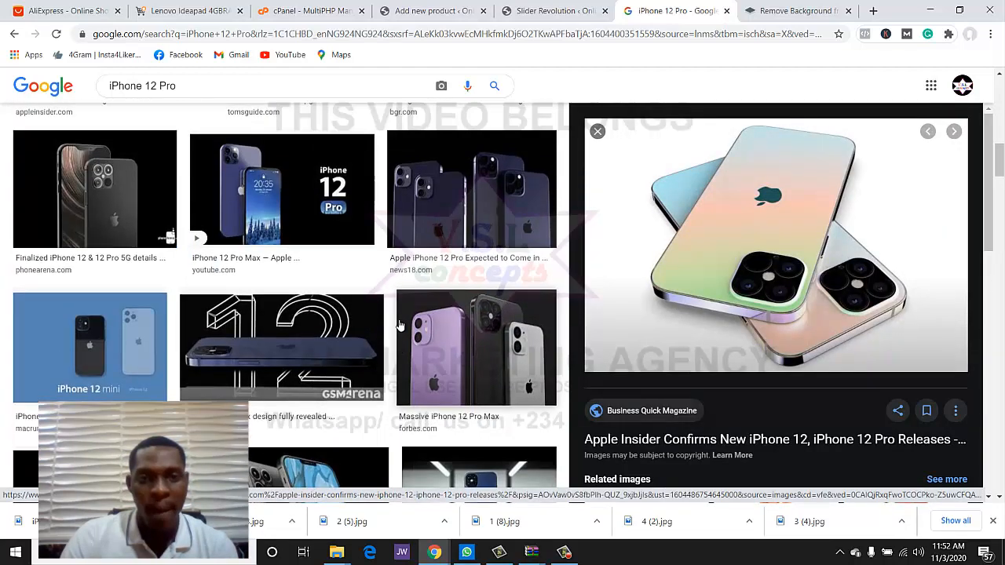
scroll(402, 326, down, 3)
scroll(400, 326, up, 4)
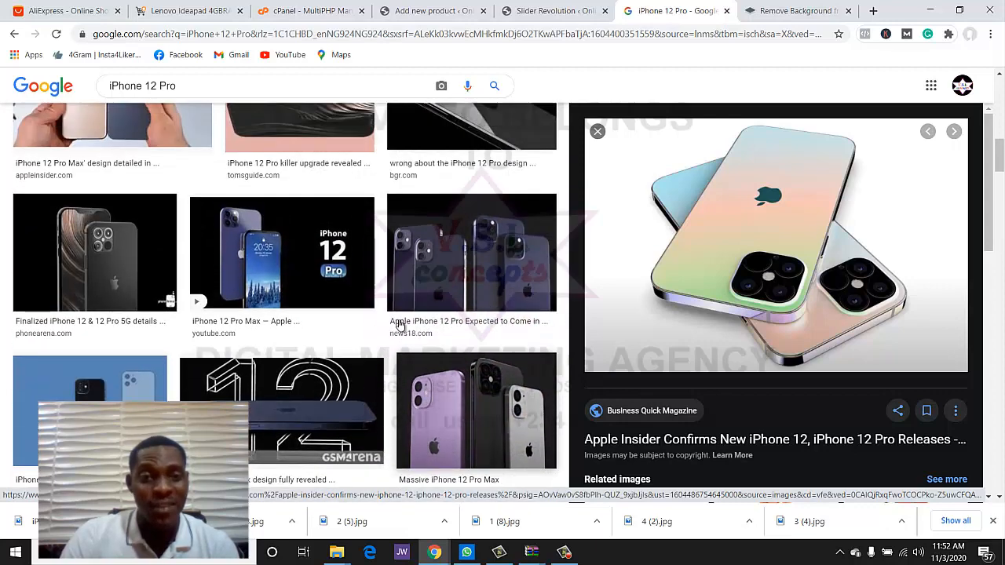
scroll(400, 326, down, 1)
click(369, 235)
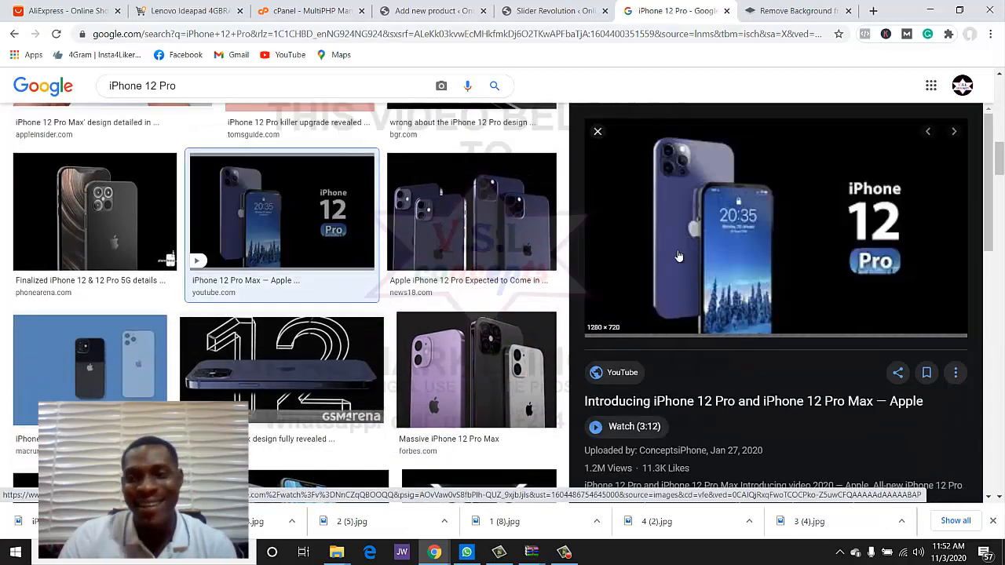
- Open the full-size image in a new tab and save it to the Desktop as maxresdefault.jpg
right_click(725, 253)
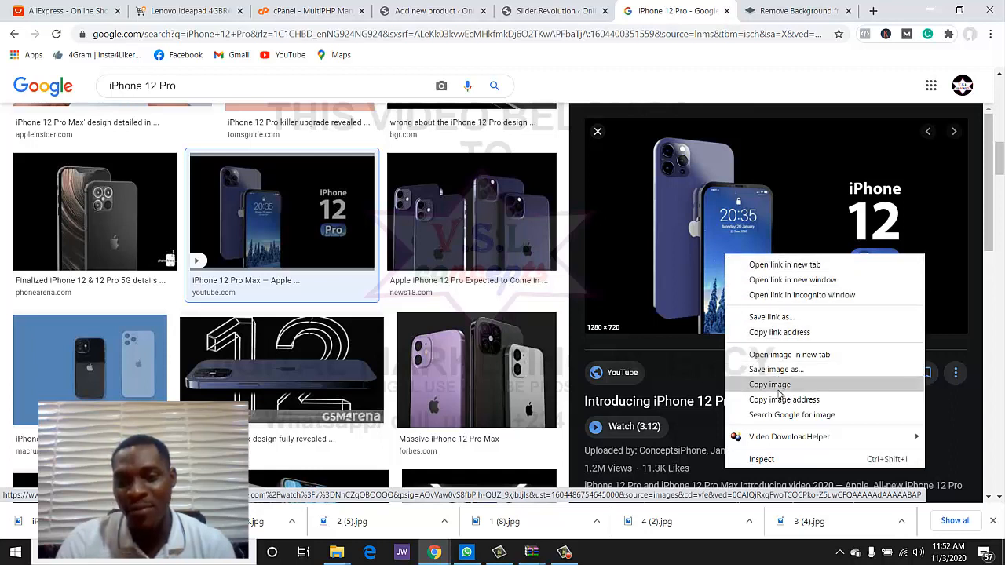
click(776, 355)
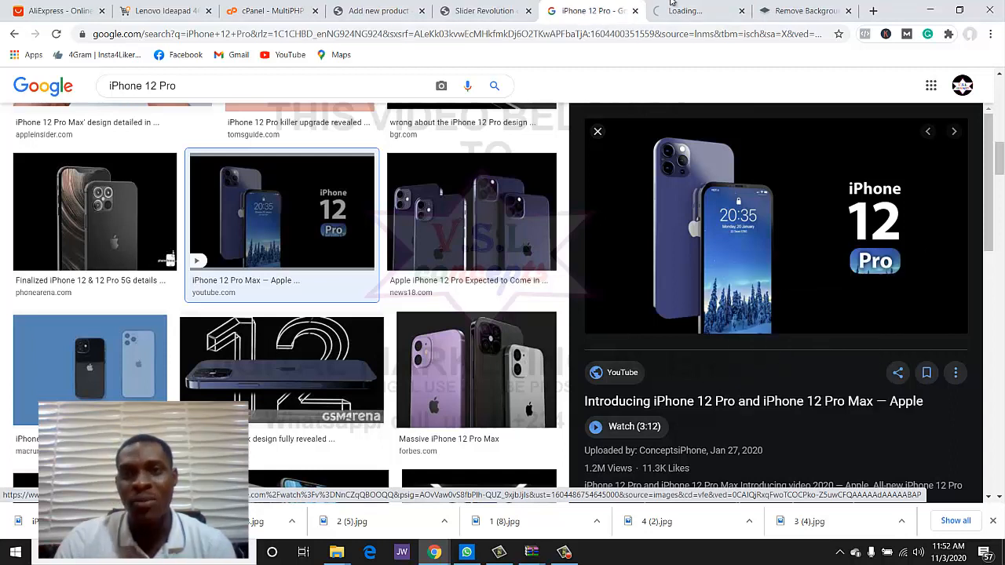
click(690, 10)
right_click(397, 179)
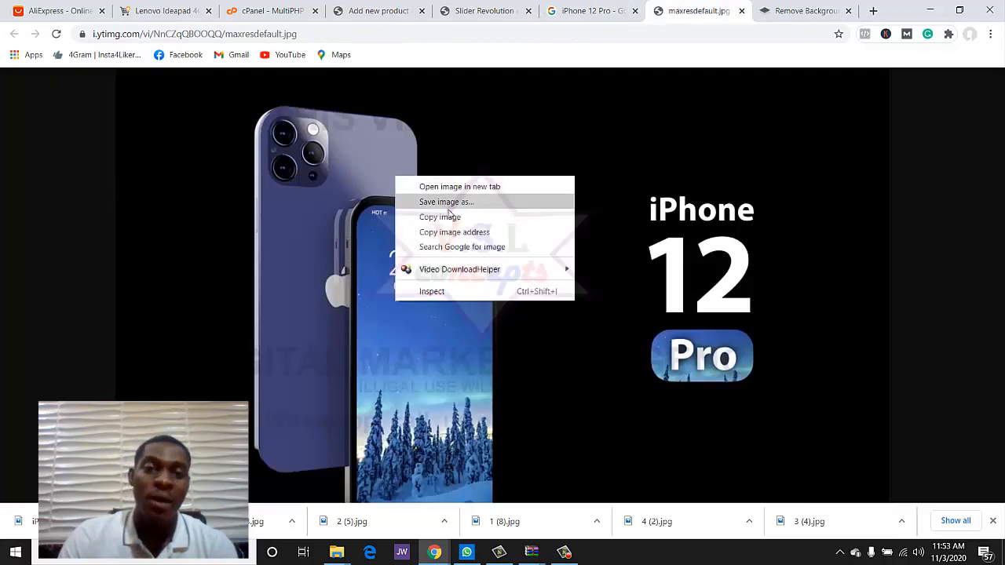
click(451, 206)
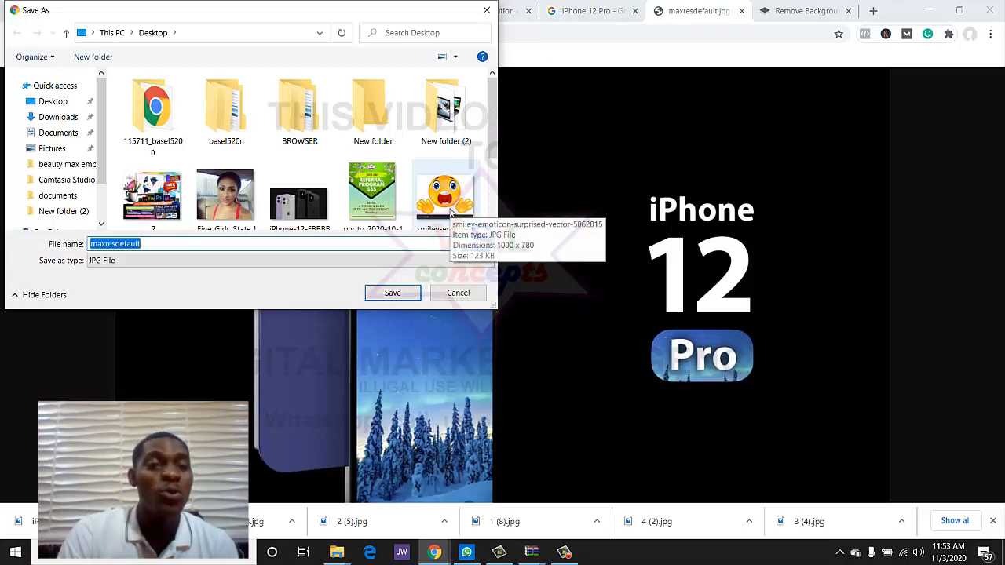
key(Return)
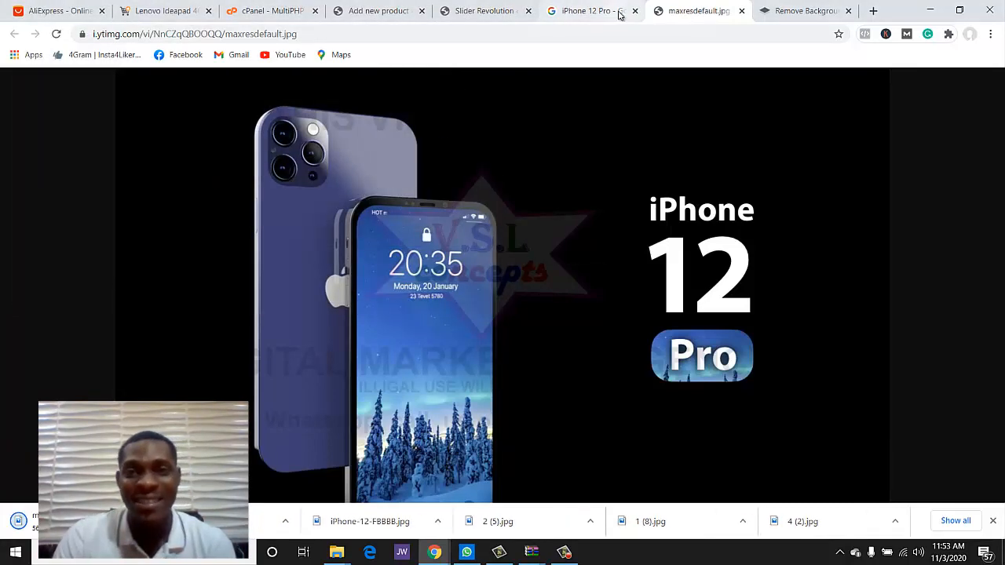
click(619, 13)
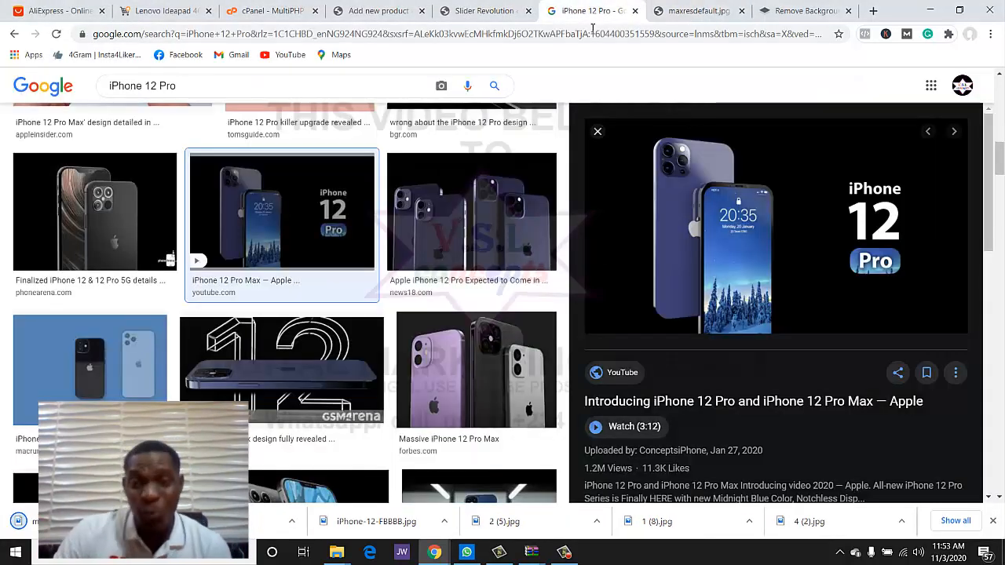
click(490, 10)
- Upload maxresdefault.jpg from the computer and set it as the product image
click(356, 7)
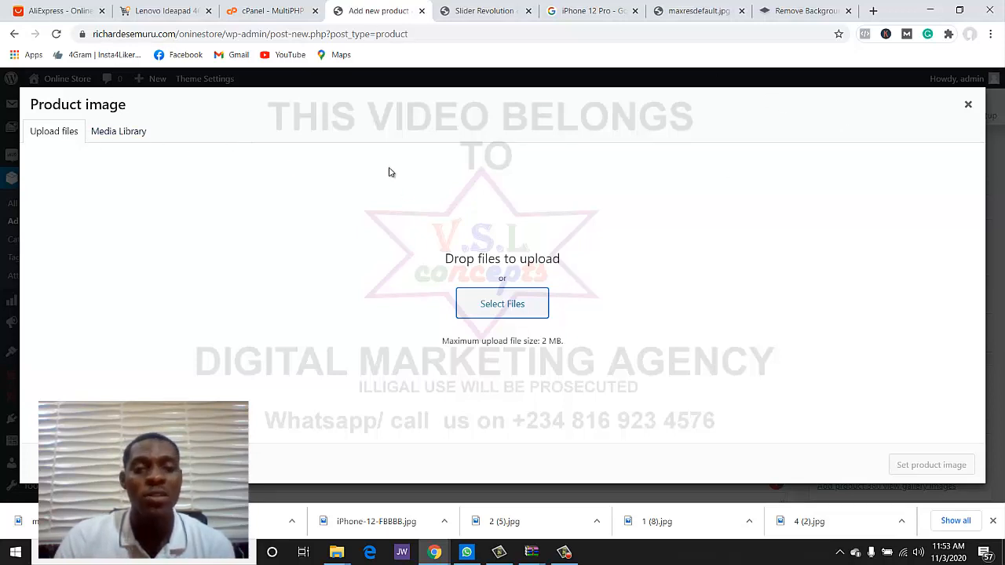
click(501, 308)
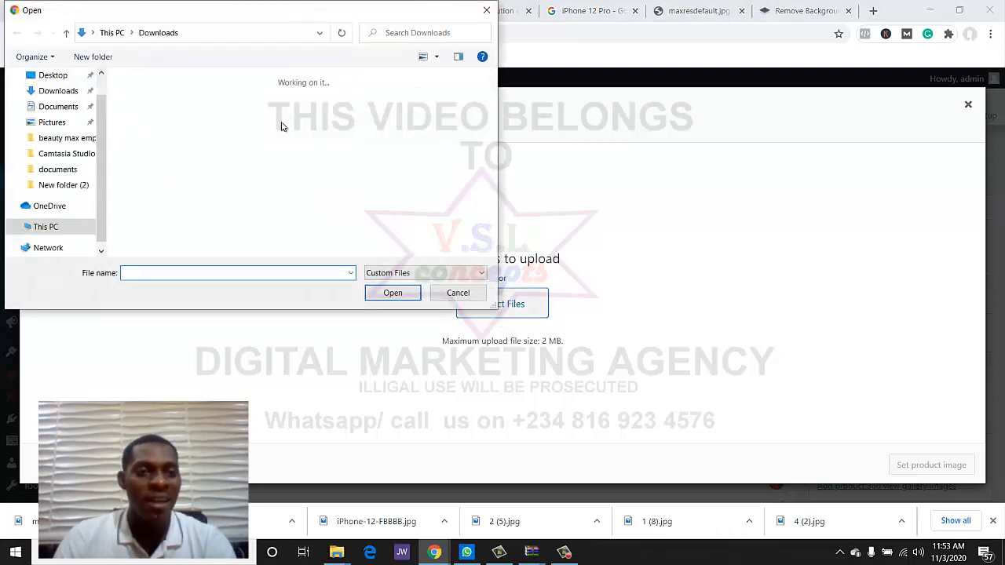
scroll(179, 155, down, 3)
scroll(179, 165, up, 1)
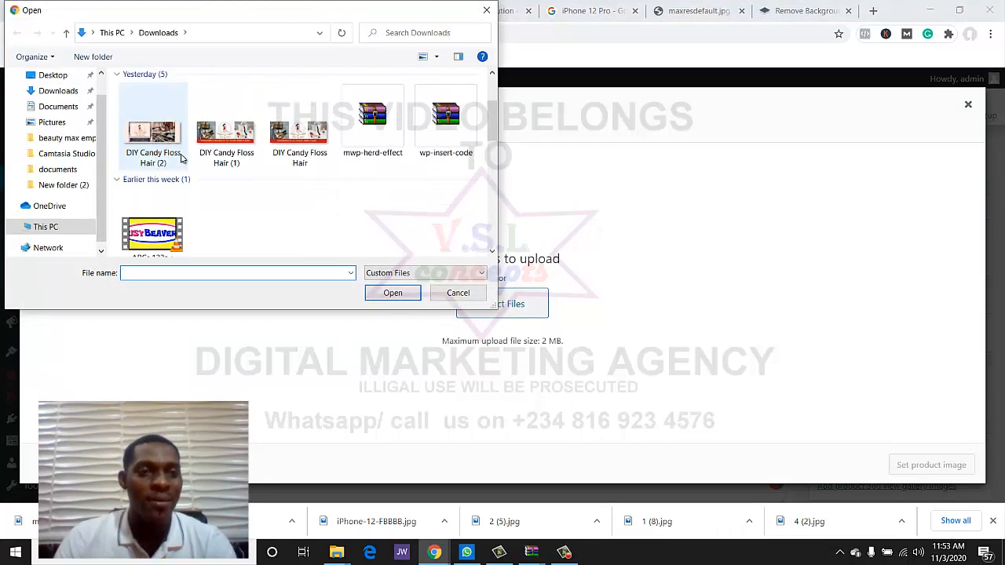
scroll(259, 146, down, 5)
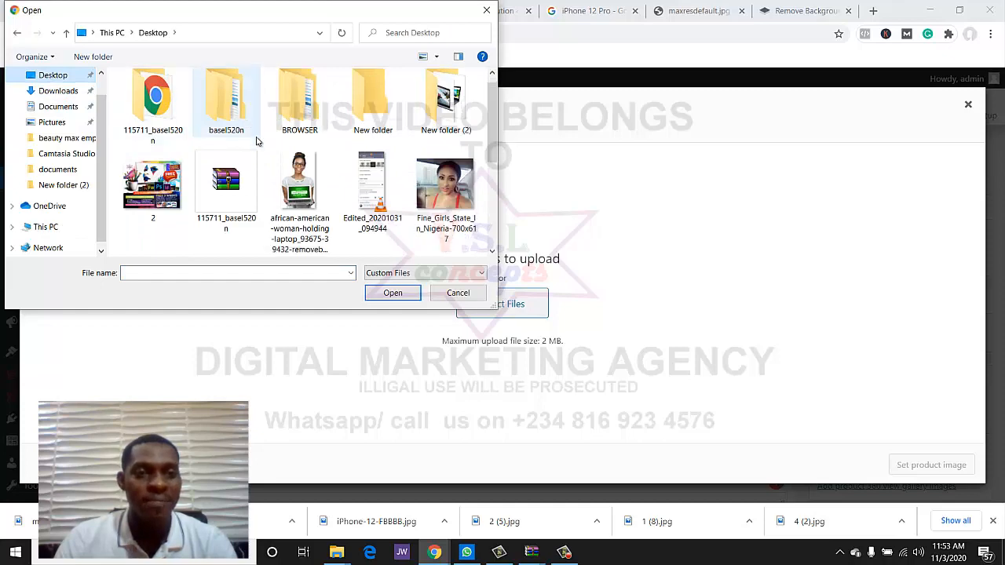
click(270, 139)
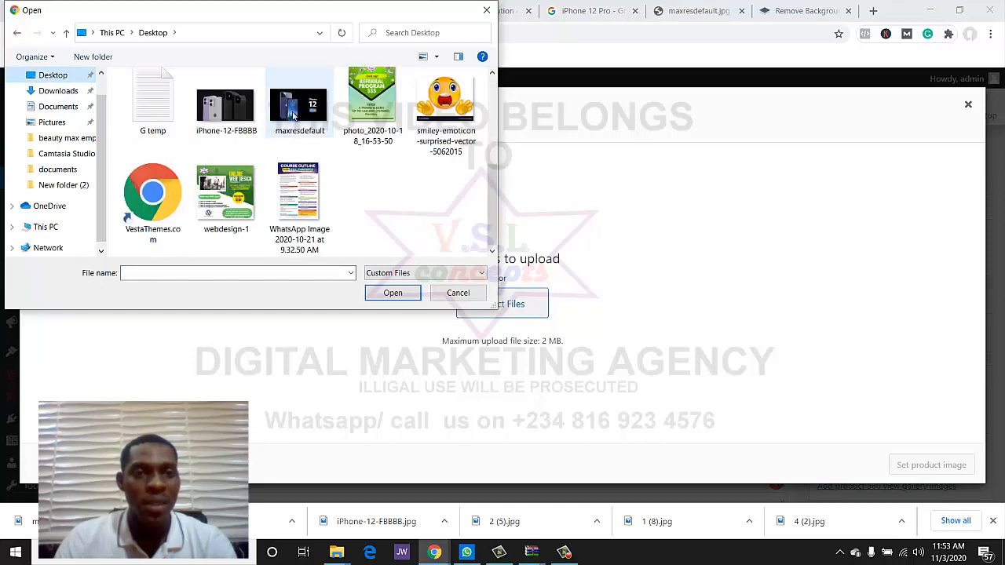
click(392, 293)
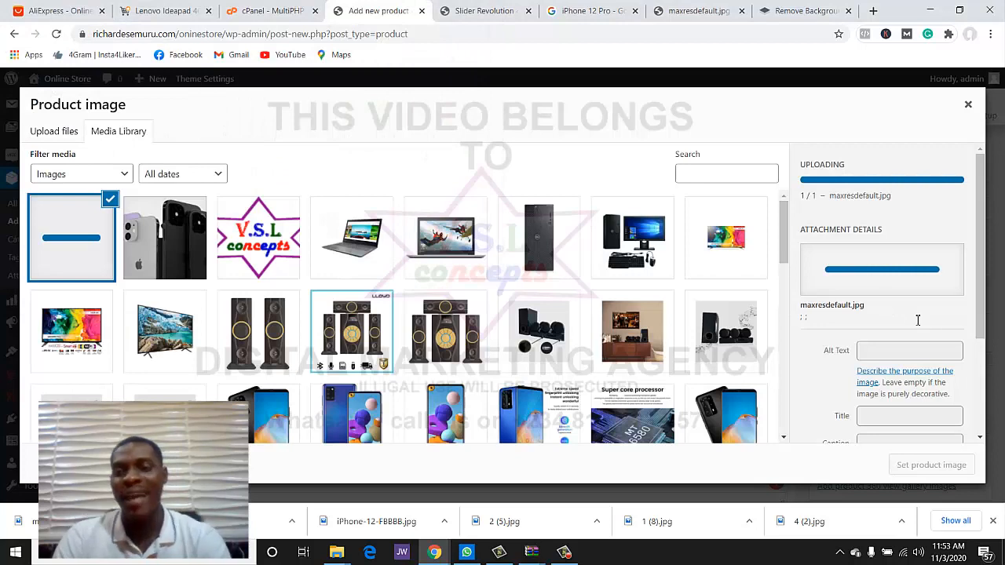
click(923, 464)
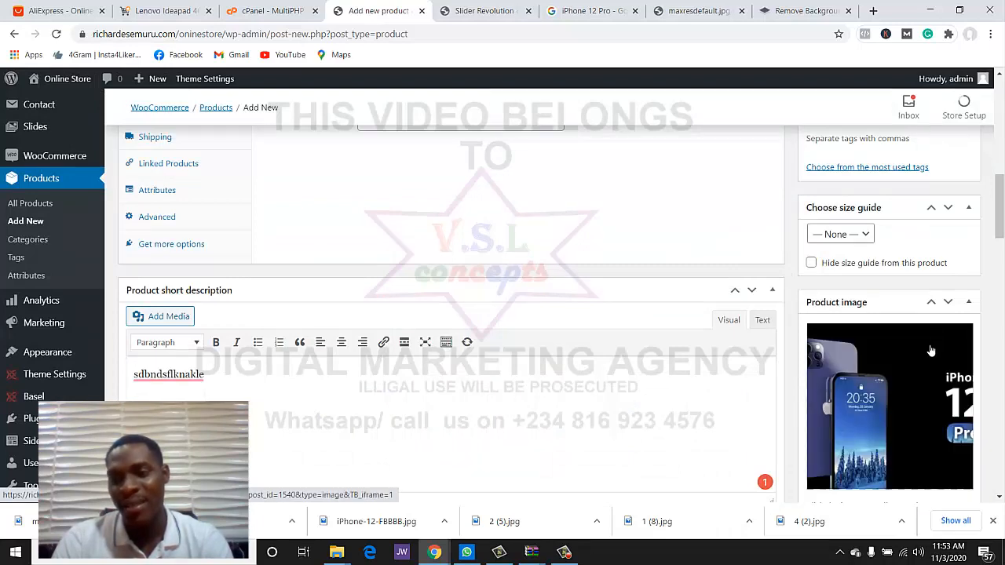
scroll(930, 350, down, 2)
scroll(899, 353, down, 3)
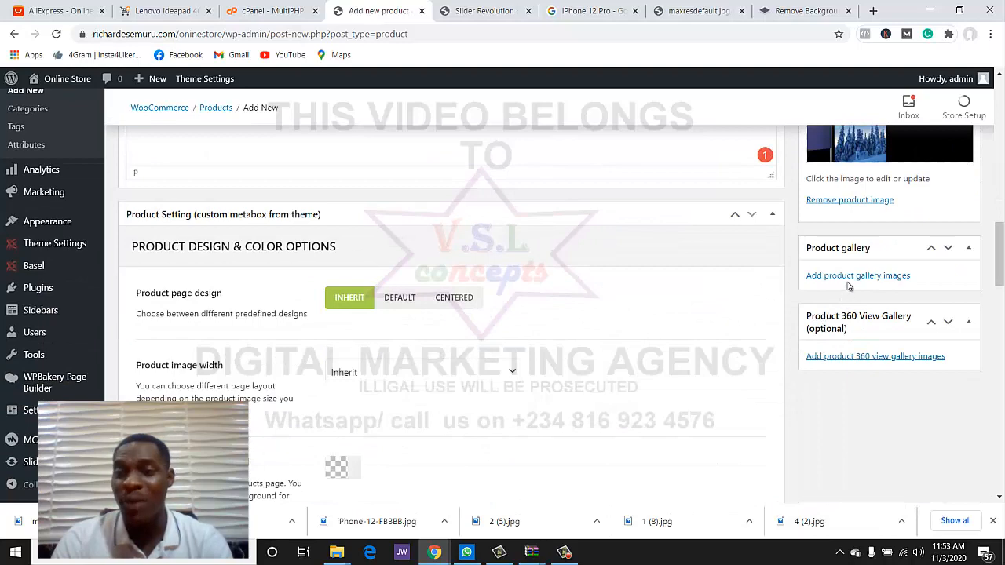
- Add the iPhone 12 Pro picture to the product gallery
click(848, 276)
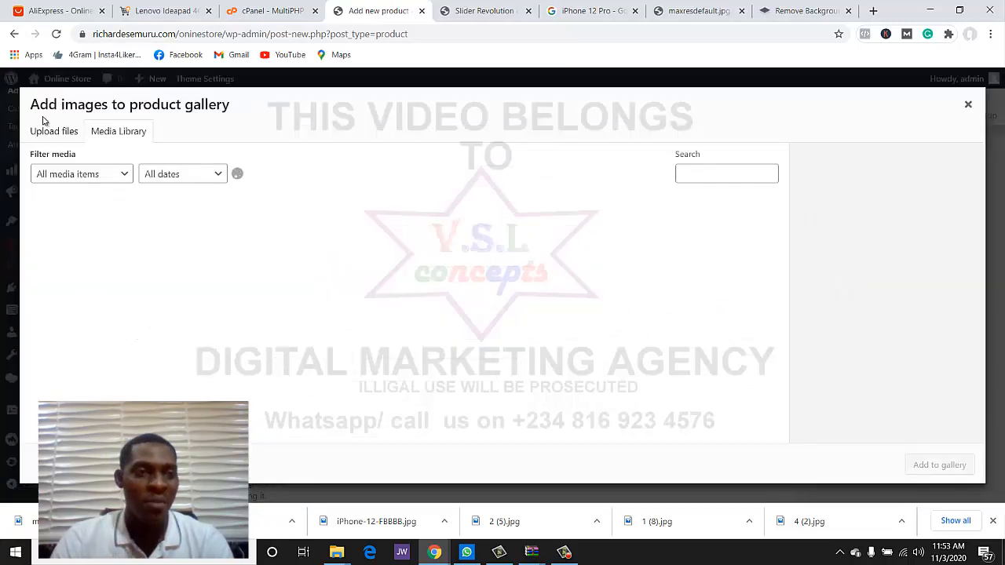
click(94, 224)
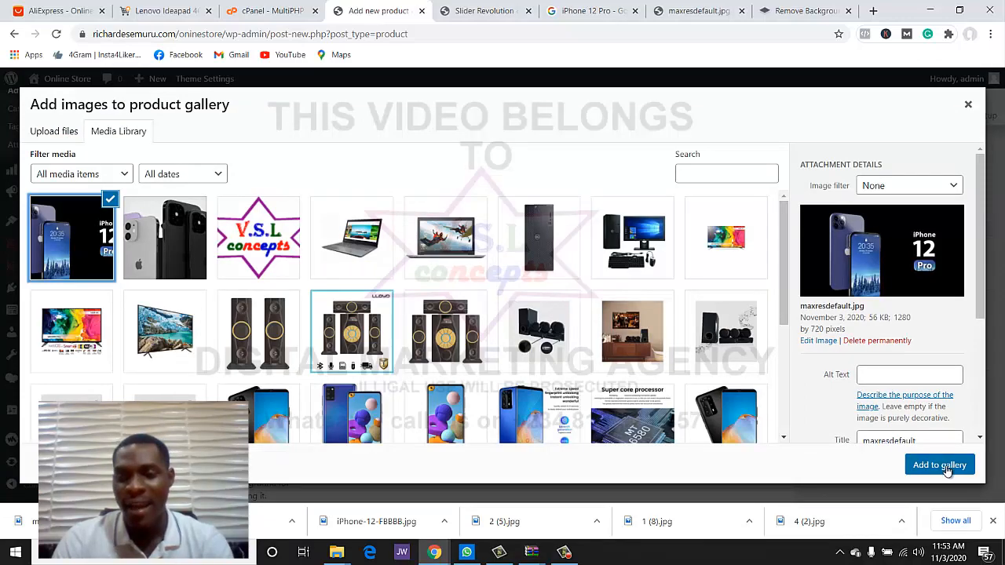
click(945, 465)
scroll(795, 289, up, 2)
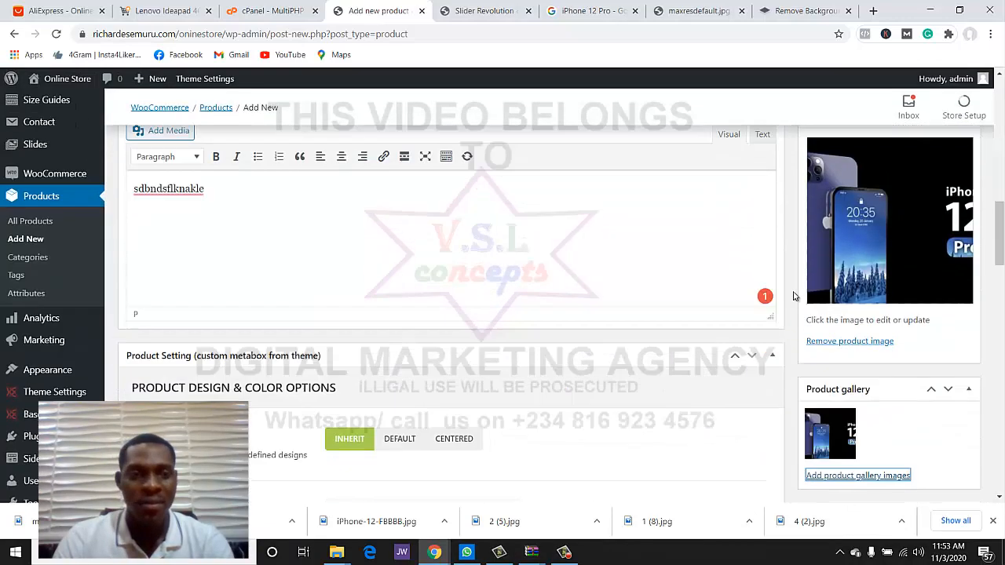
scroll(793, 292, down, 4)
scroll(793, 291, up, 5)
scroll(801, 304, up, 10)
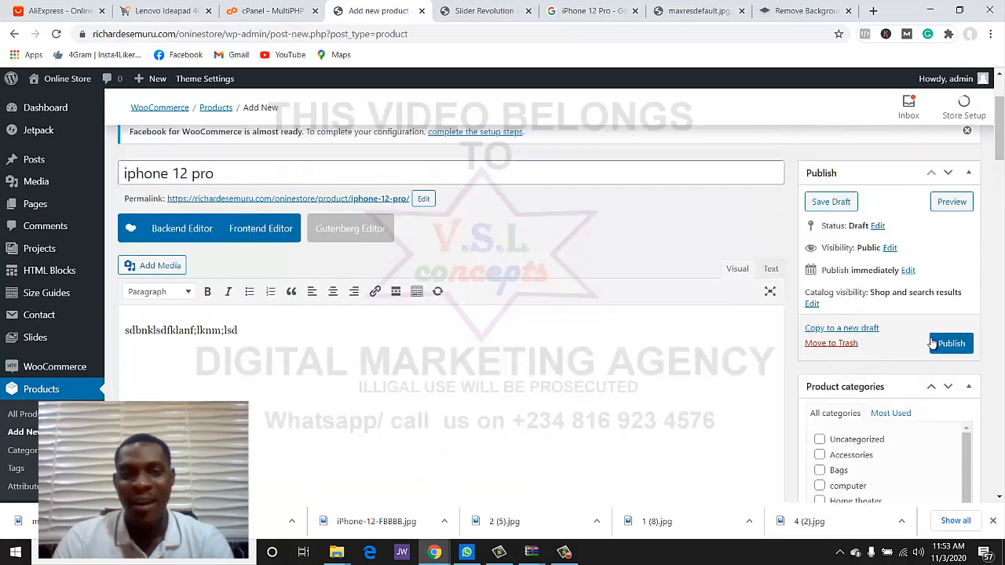
- Copy the product's permalink address and publish the iphone 12 pro product
right_click(367, 200)
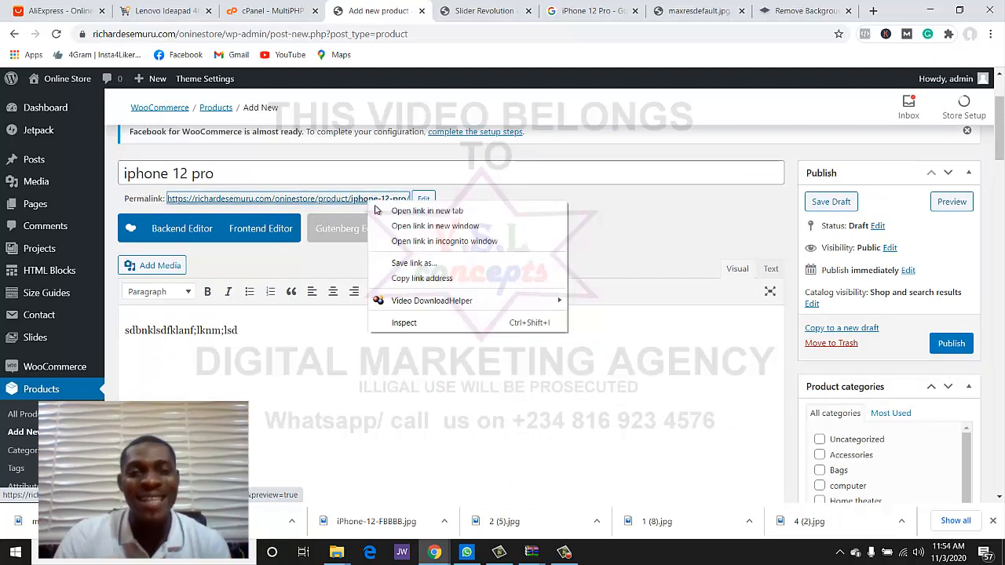
click(421, 274)
click(951, 343)
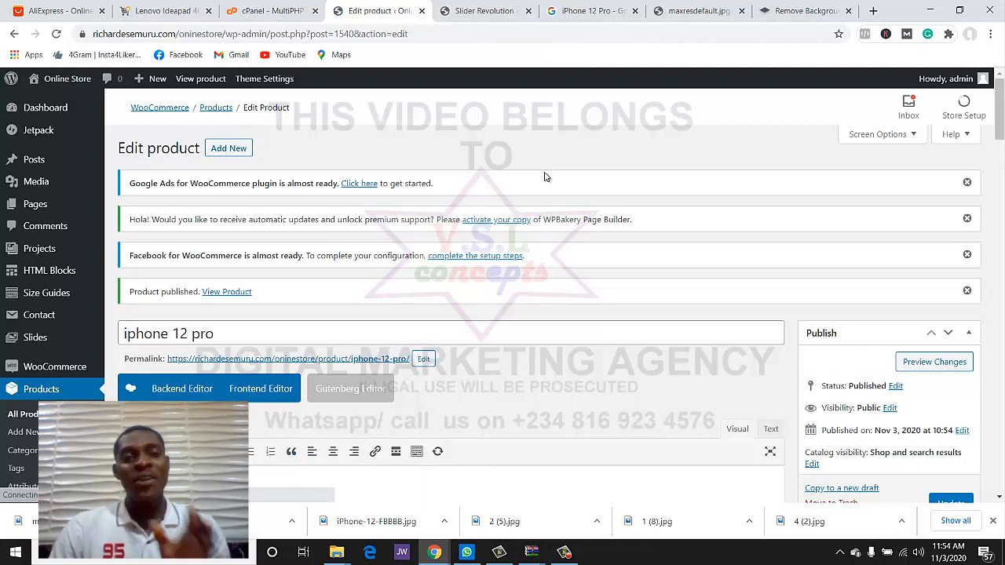
- Give the ADD TO CART layer a Simple Link action, clearing a wrongly pasted address
click(475, 17)
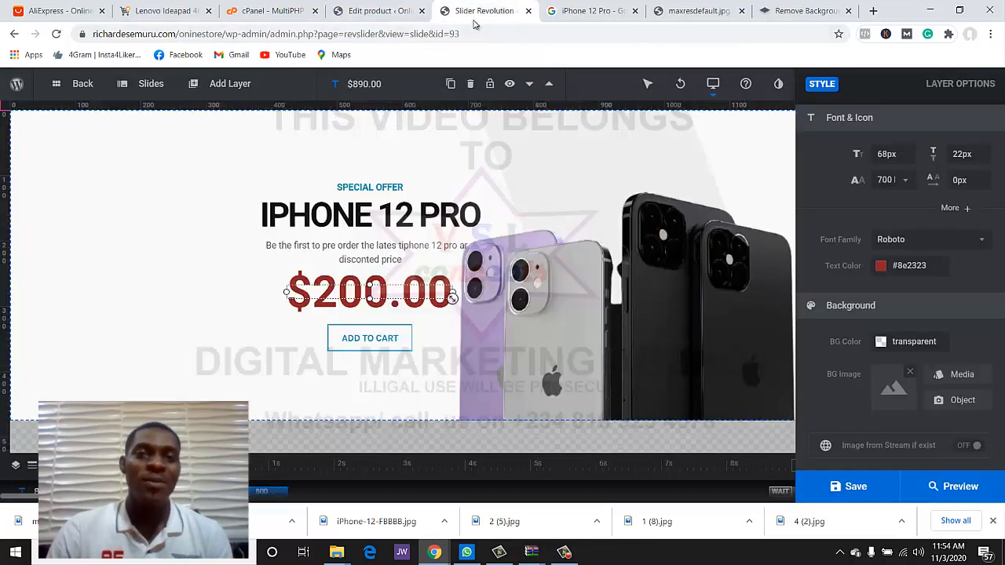
click(343, 341)
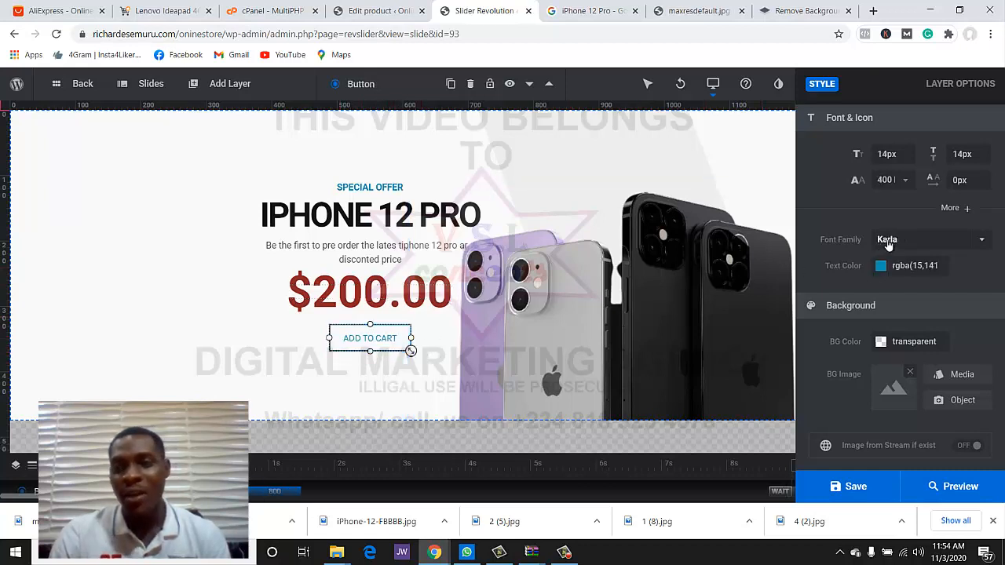
mouse_move(887, 244)
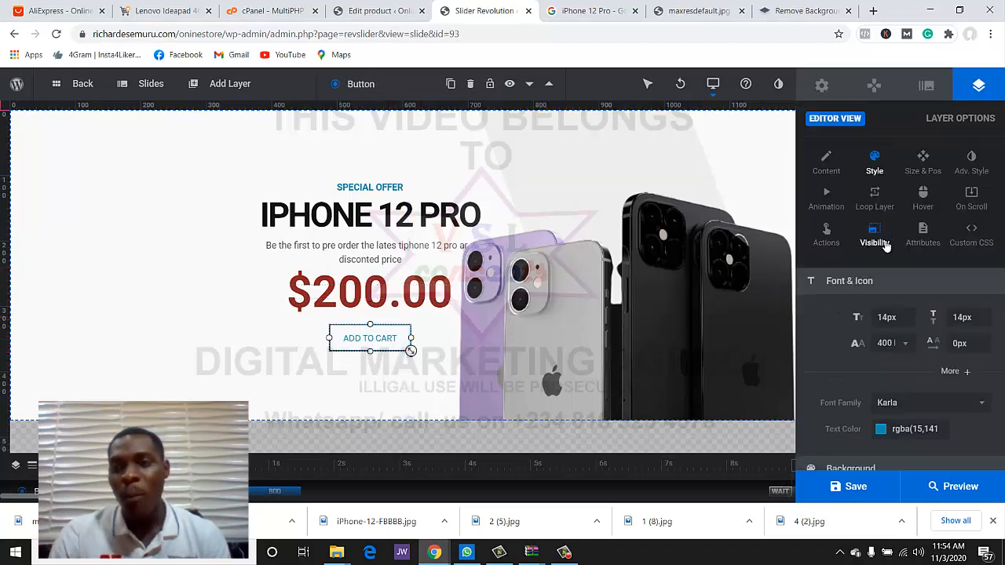
click(827, 233)
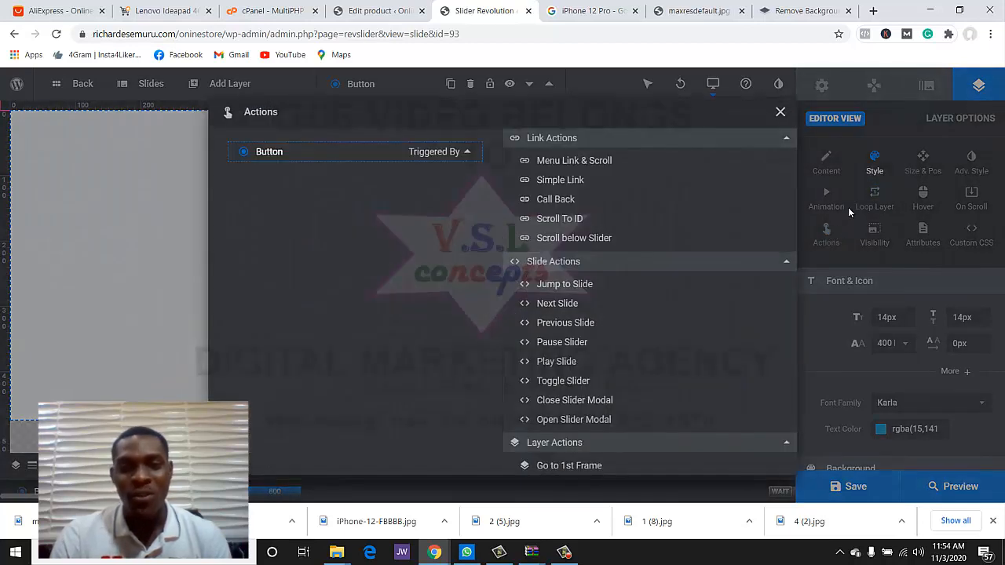
click(558, 179)
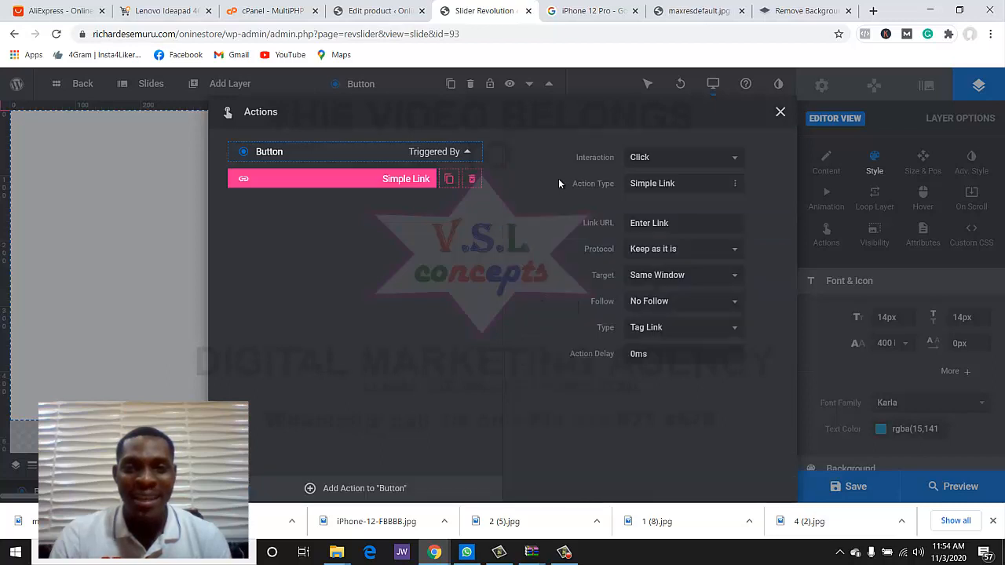
click(666, 226)
key(ctrl+v)
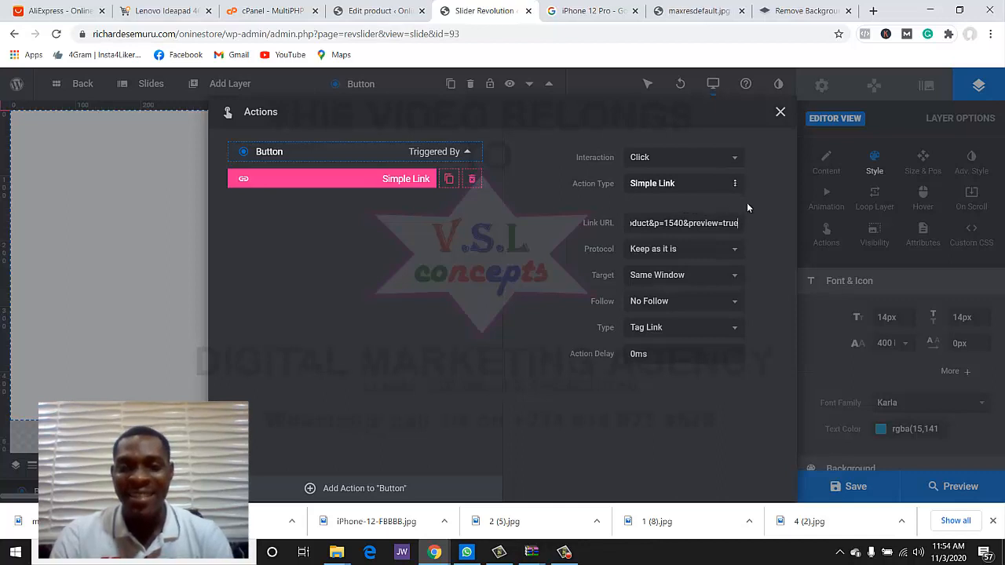
triple_click(690, 226)
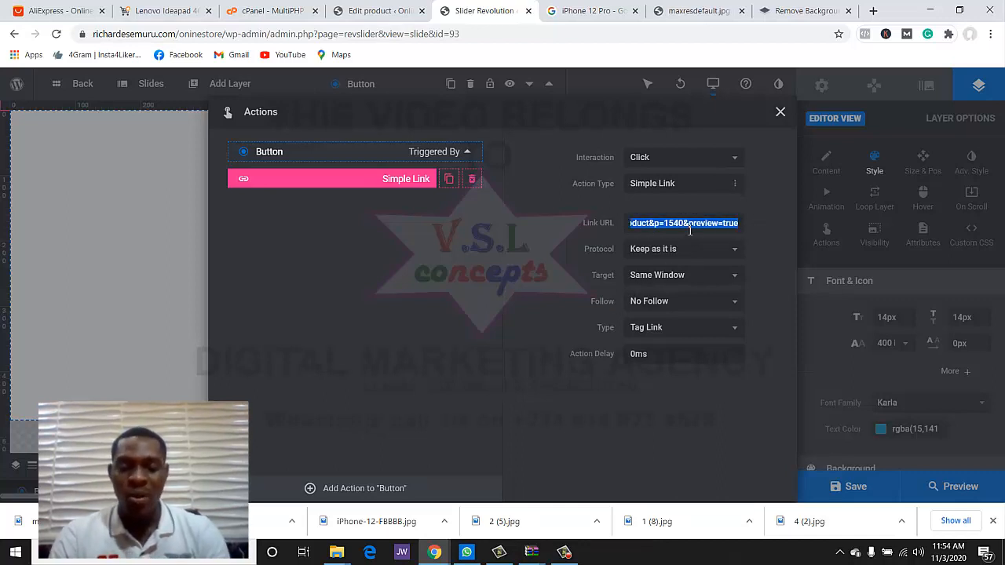
key(BackSpace)
- Set the button's Link URL to the copied iphone-12-pro permalink and save the slide
click(388, 11)
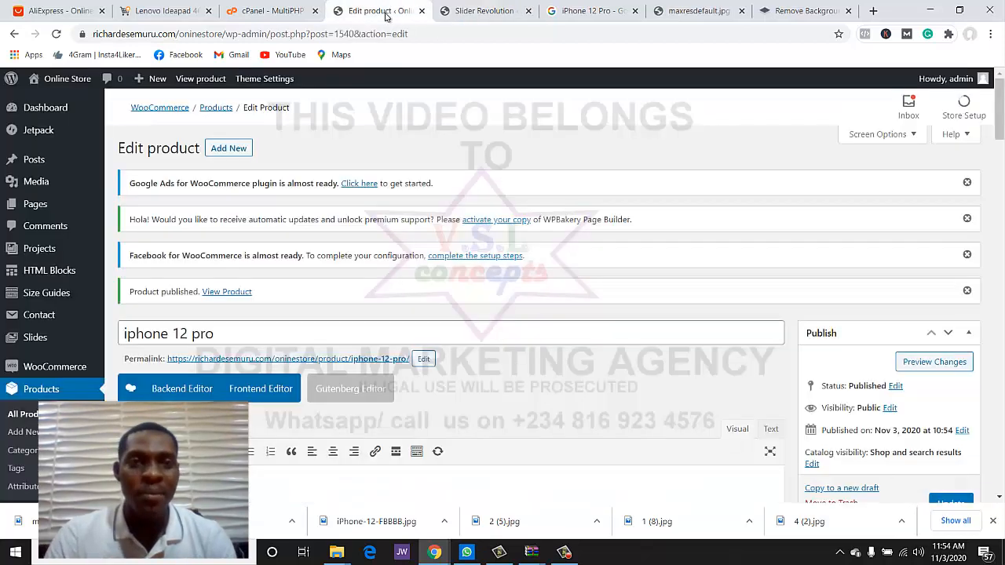
scroll(328, 272, down, 2)
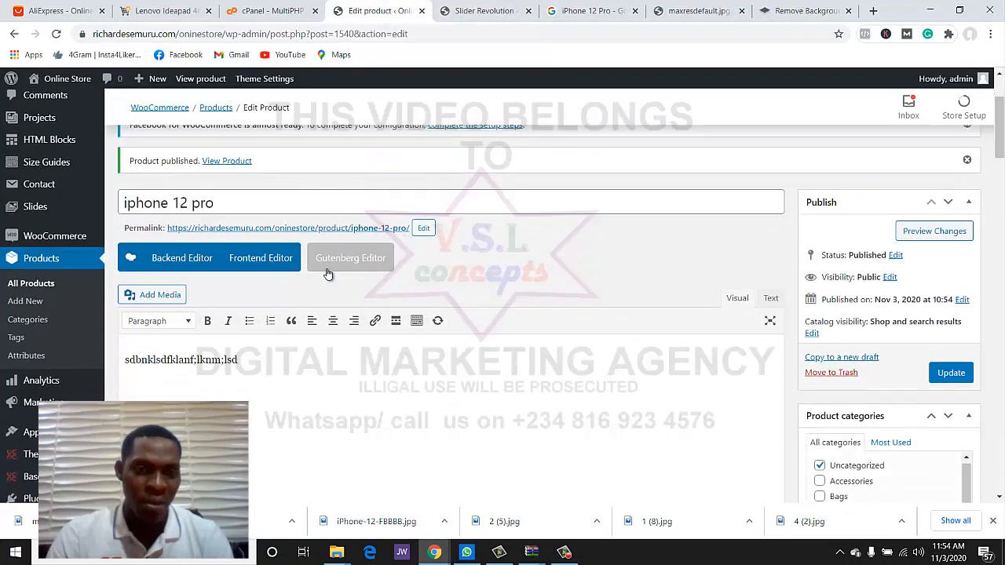
right_click(341, 228)
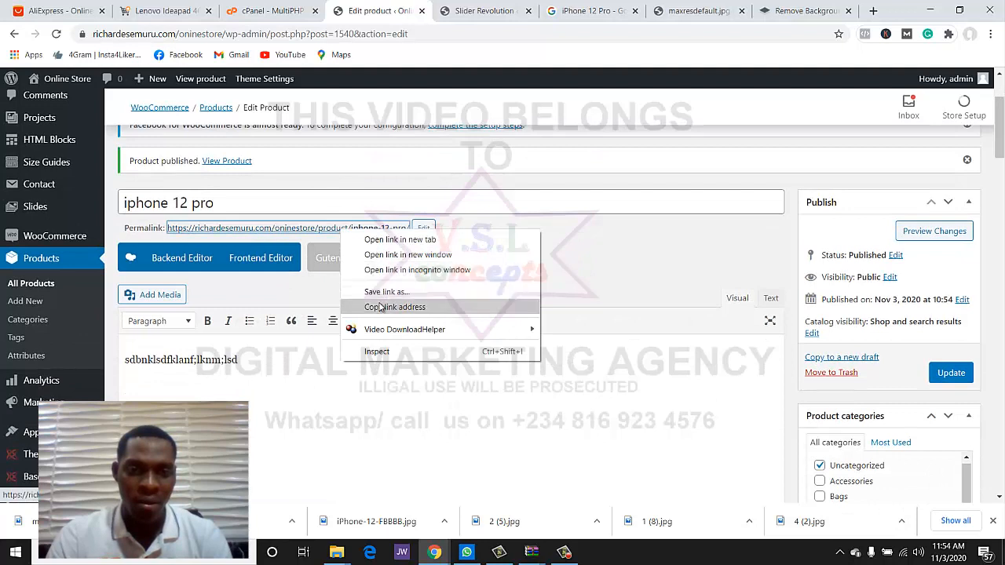
click(380, 307)
click(479, 11)
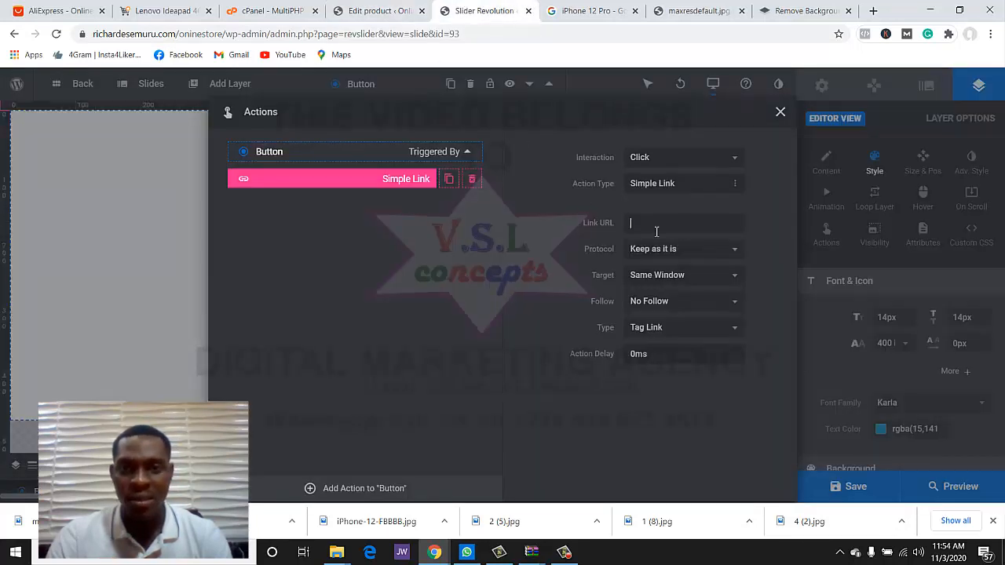
key(ctrl+v)
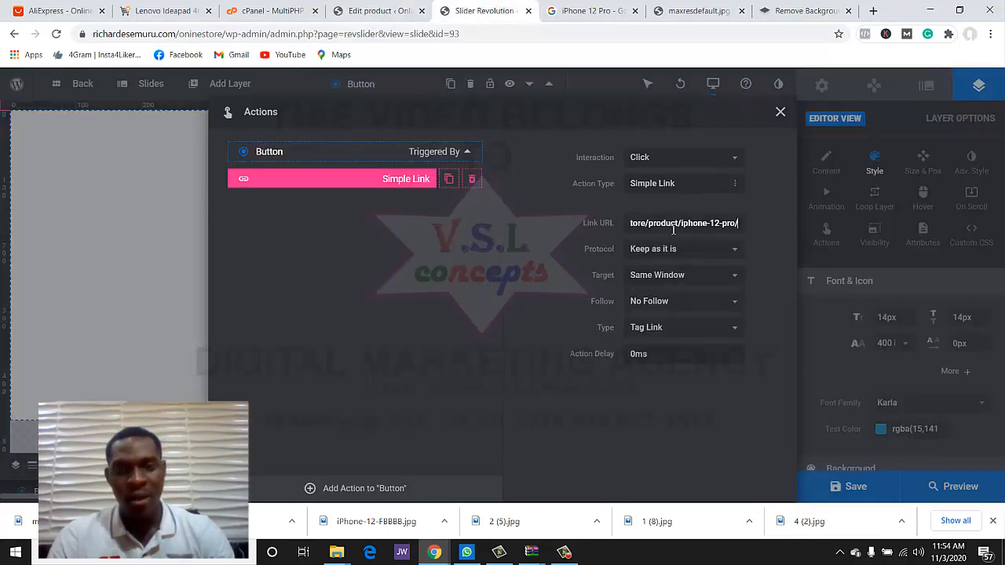
click(762, 222)
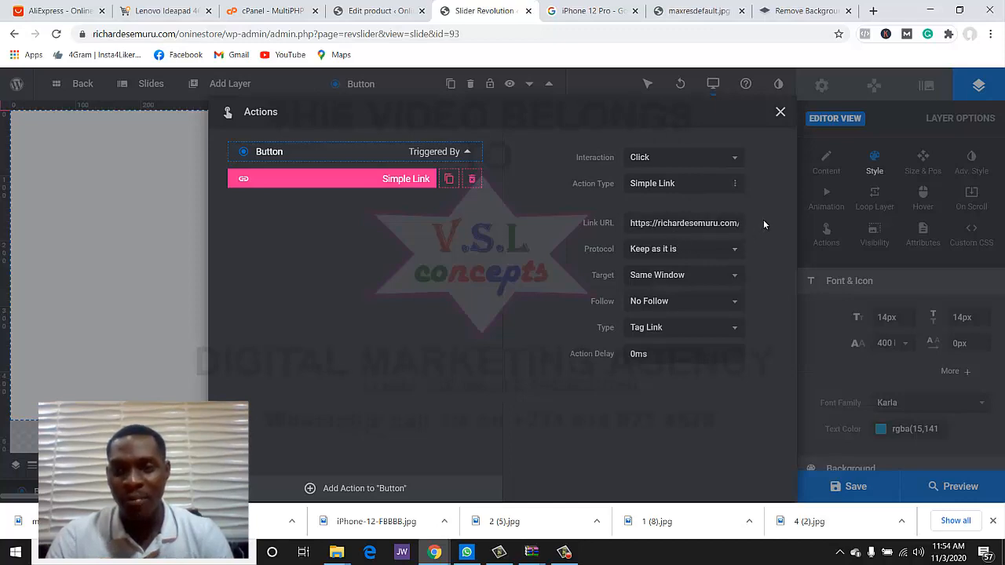
click(780, 112)
click(859, 498)
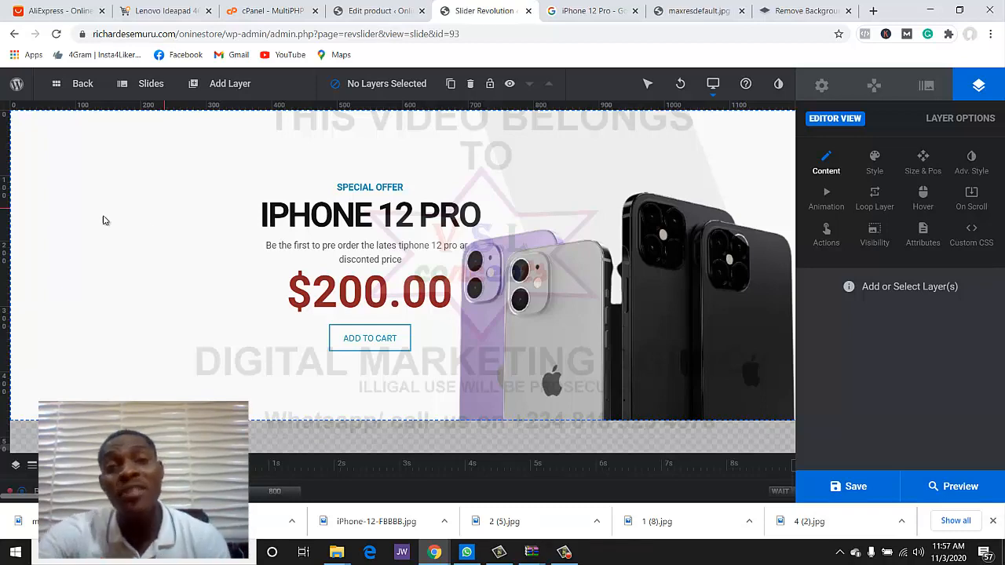
- Open the storefront from Visit Site in a new tab and scroll through the homepage slider
click(349, 16)
scroll(24, 133, up, 2)
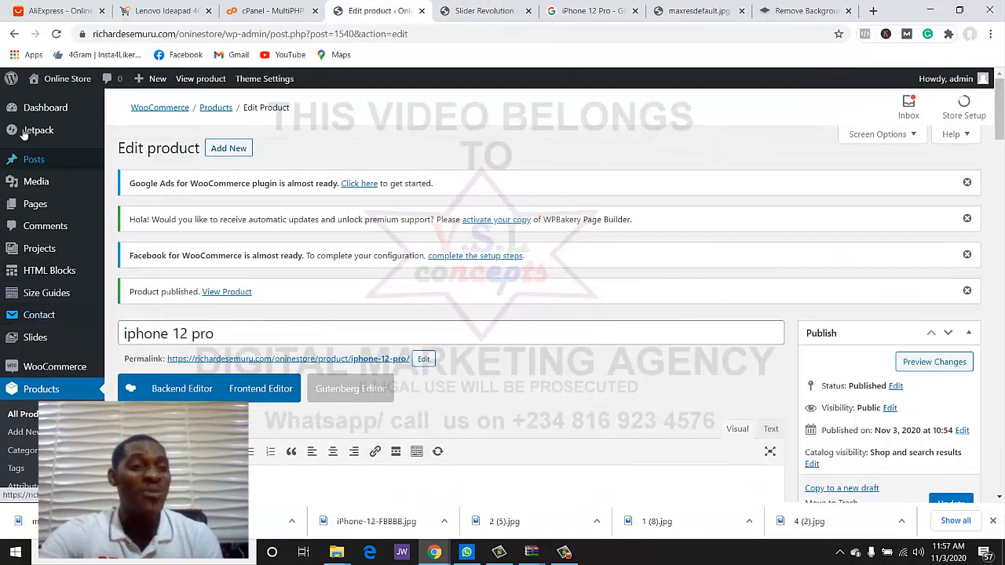
mouse_move(55, 78)
right_click(52, 102)
key(Escape)
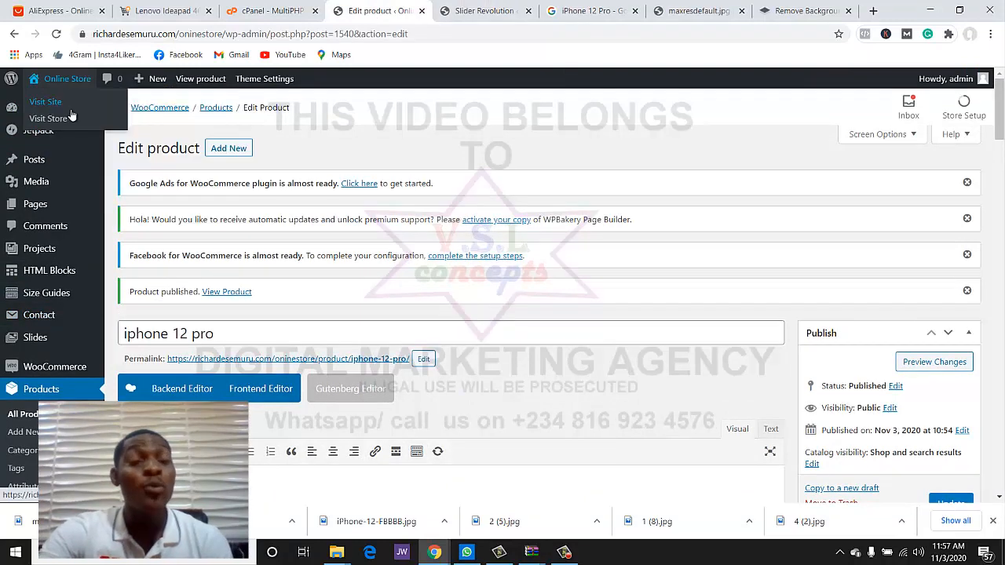
middle_click(71, 116)
click(418, 13)
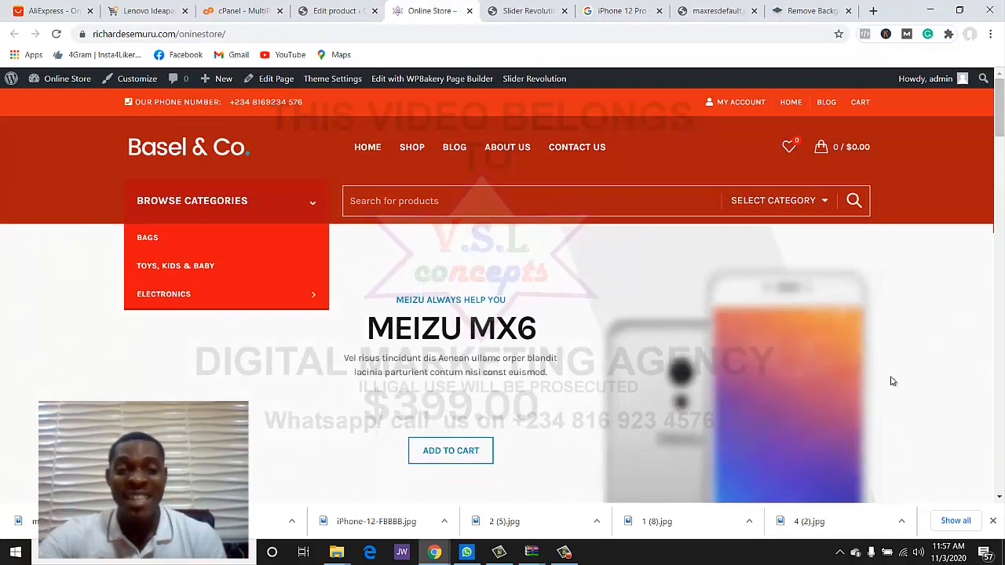
scroll(574, 348, down, 1)
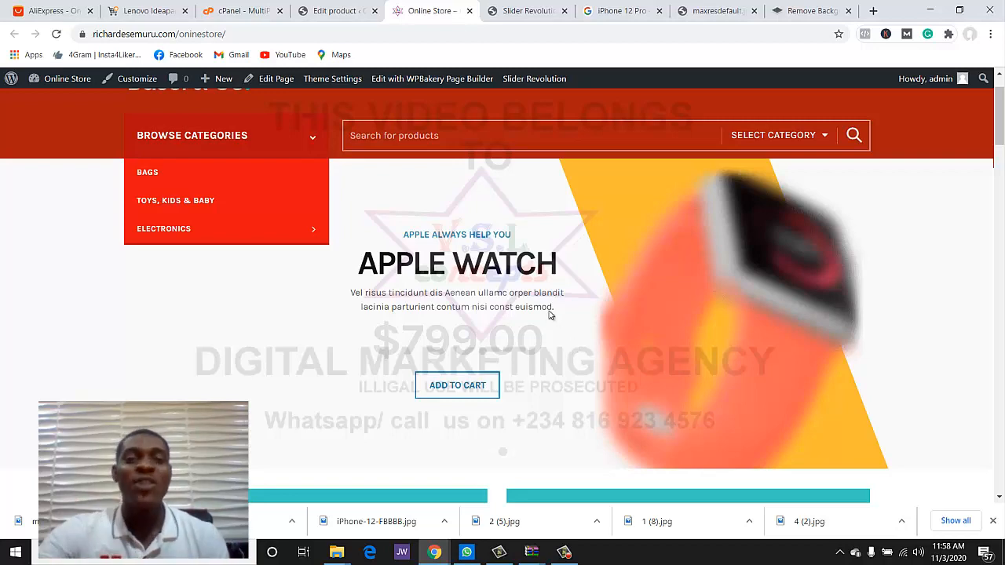
scroll(553, 329, down, 3)
scroll(550, 381, up, 4)
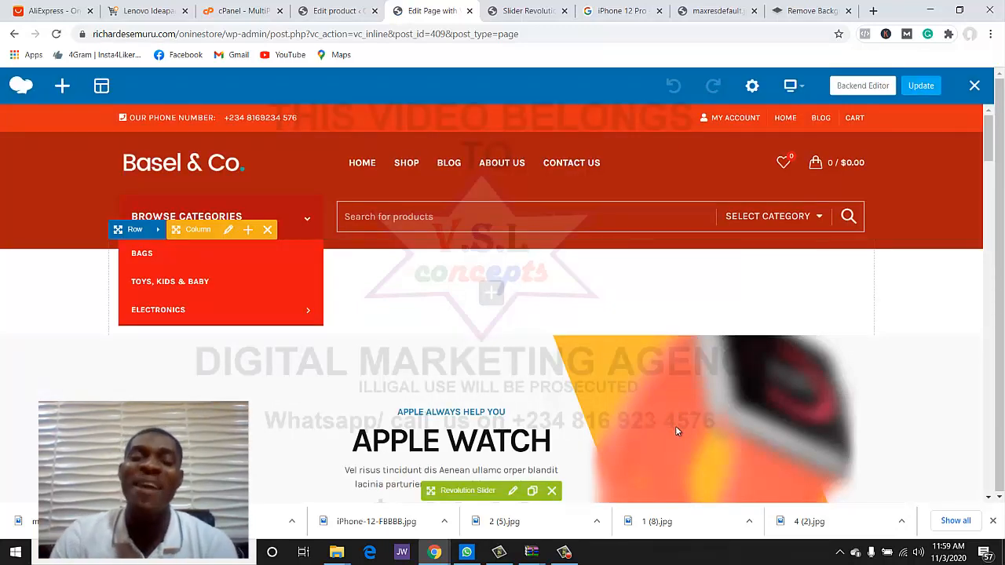
scroll(726, 412, down, 2)
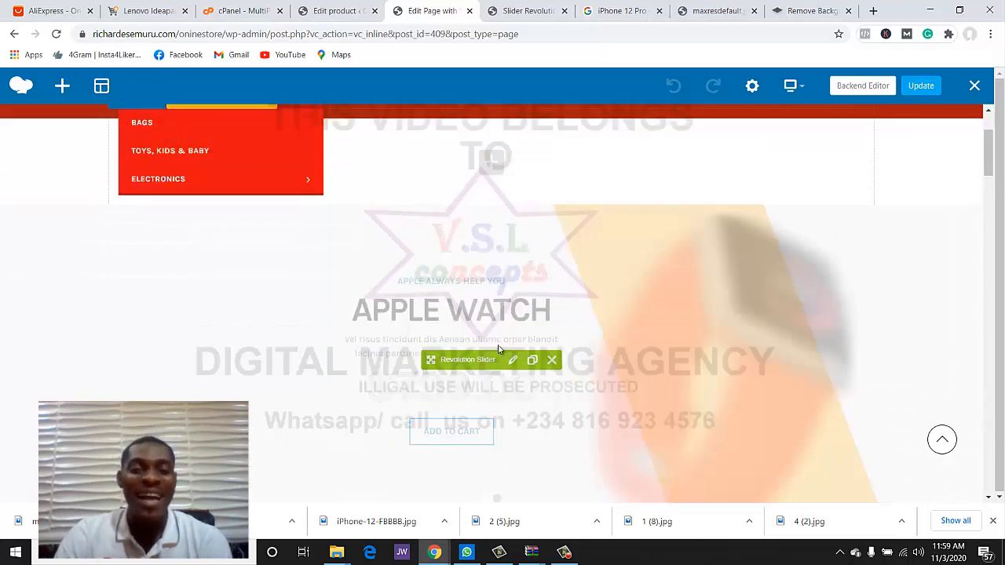
scroll(572, 273, up, 2)
scroll(639, 316, down, 8)
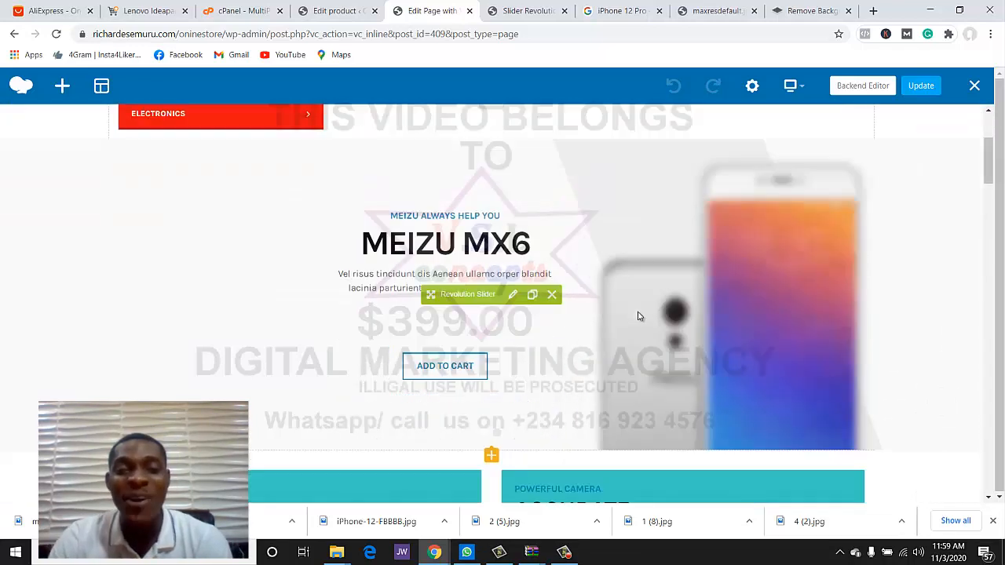
scroll(292, 265, up, 2)
scroll(293, 264, up, 1)
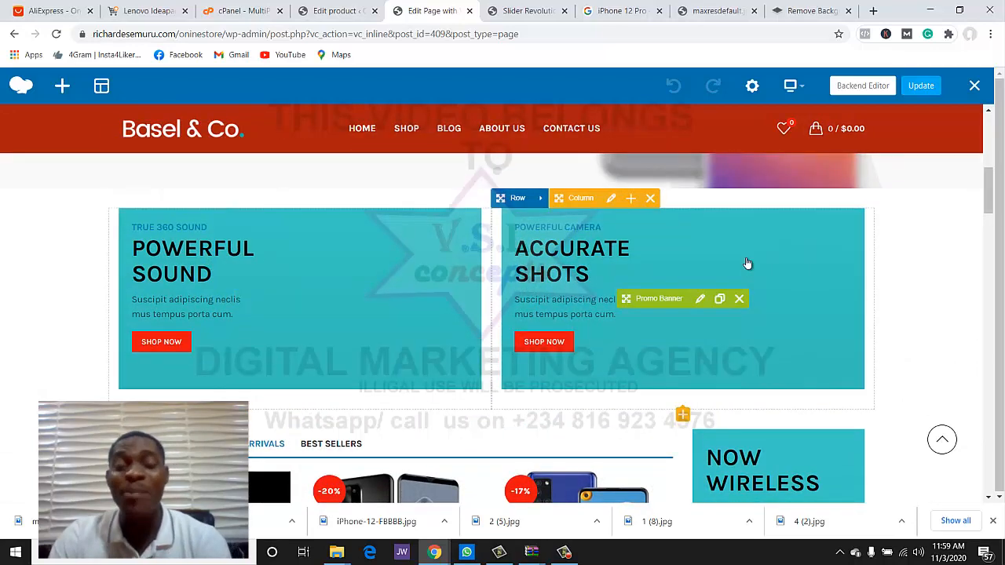
scroll(746, 264, down, 6)
scroll(505, 440, down, 5)
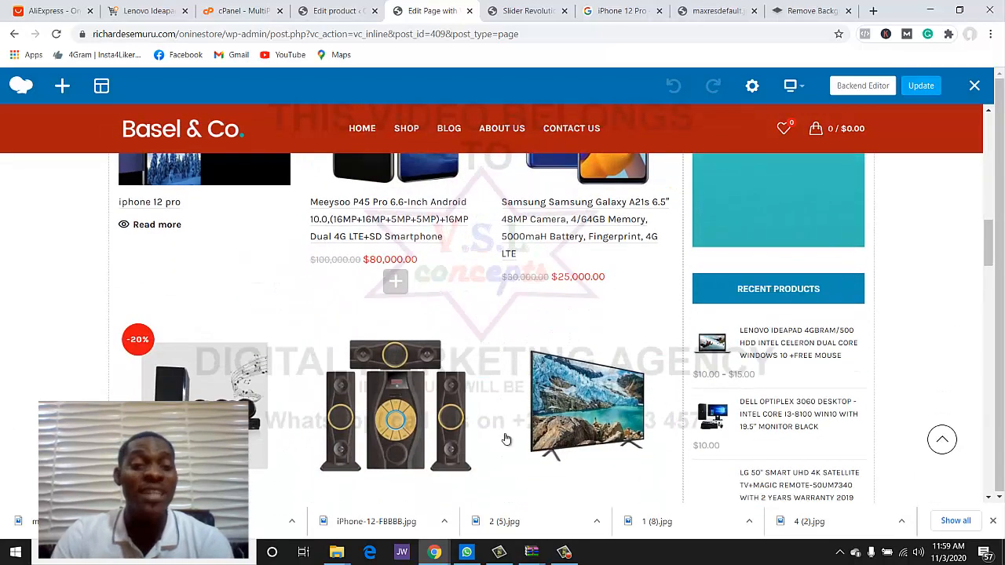
scroll(663, 389, up, 3)
scroll(663, 389, up, 6)
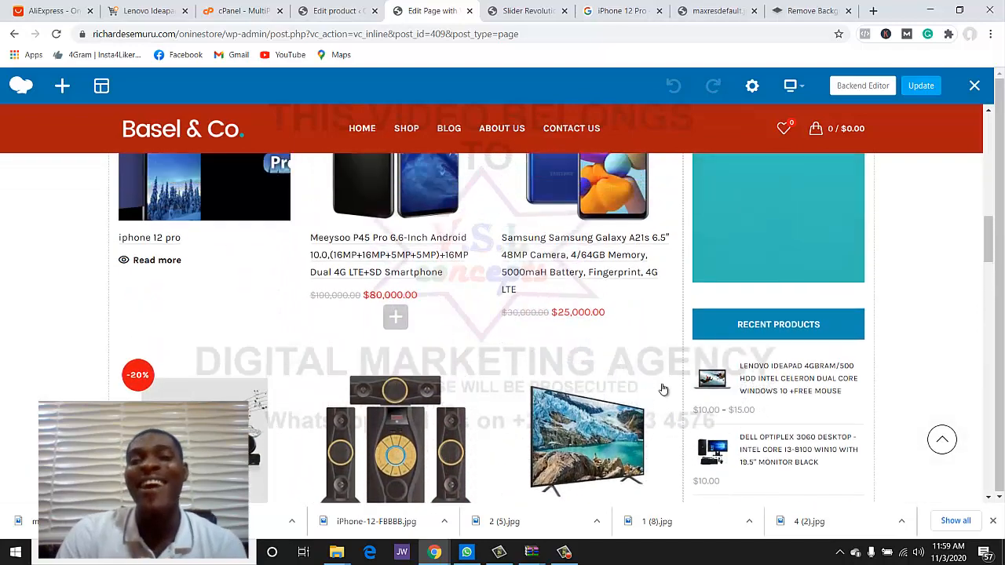
scroll(227, 393, down, 1)
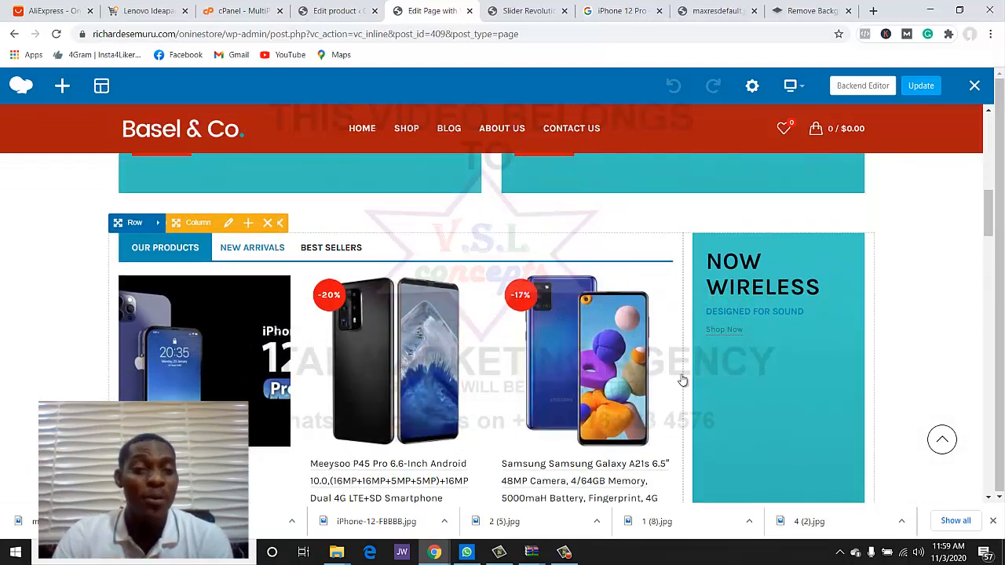
scroll(808, 336, up, 2)
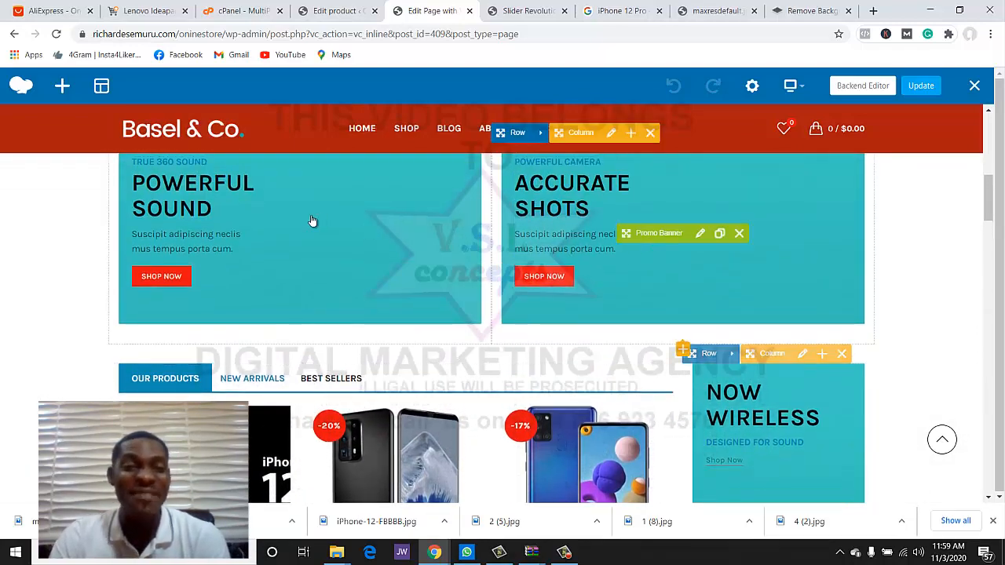
scroll(695, 298, up, 2)
scroll(730, 303, up, 5)
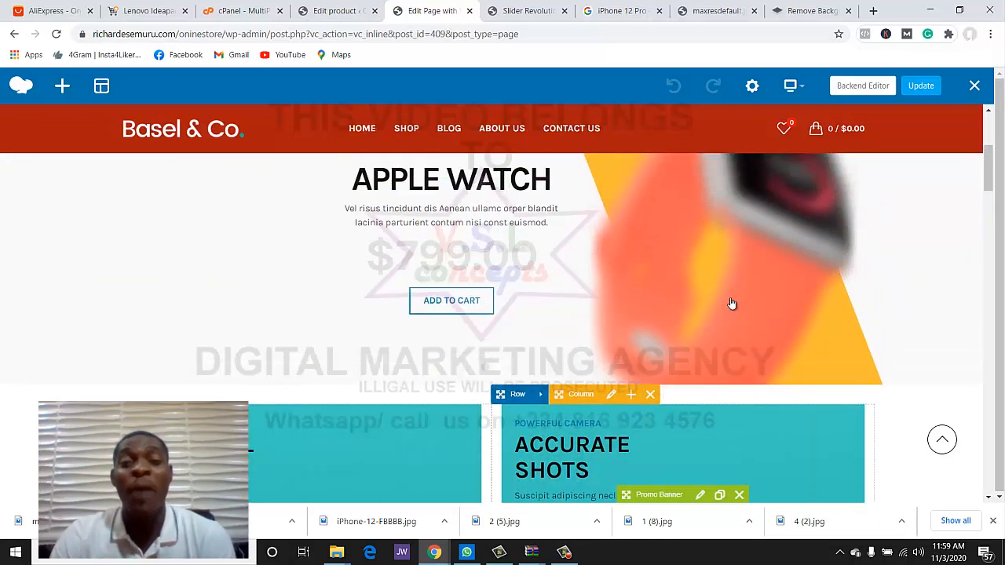
scroll(730, 305, down, 2)
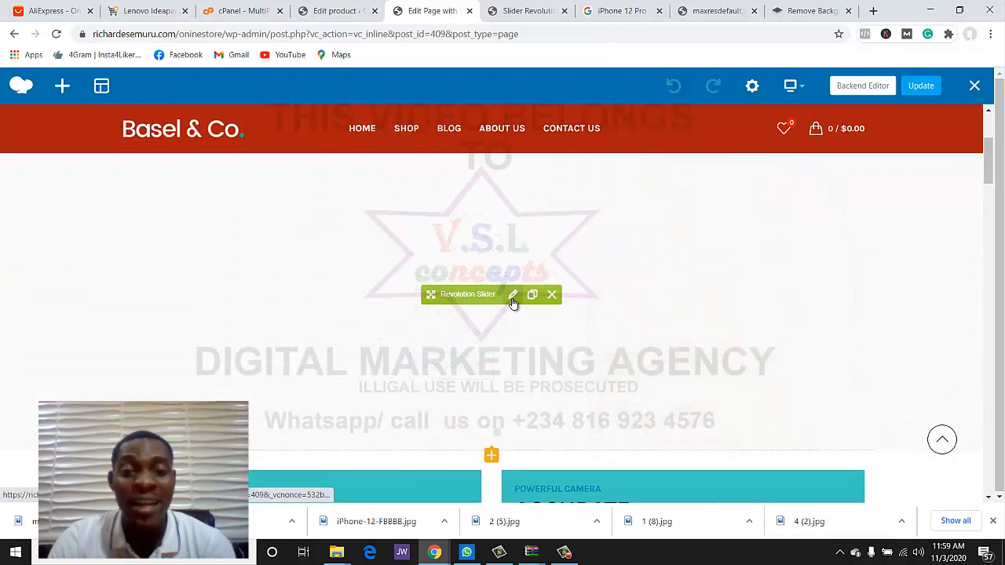
- Switch the homepage Revolution Slider element to Home-electronics1 and save the setting
click(511, 299)
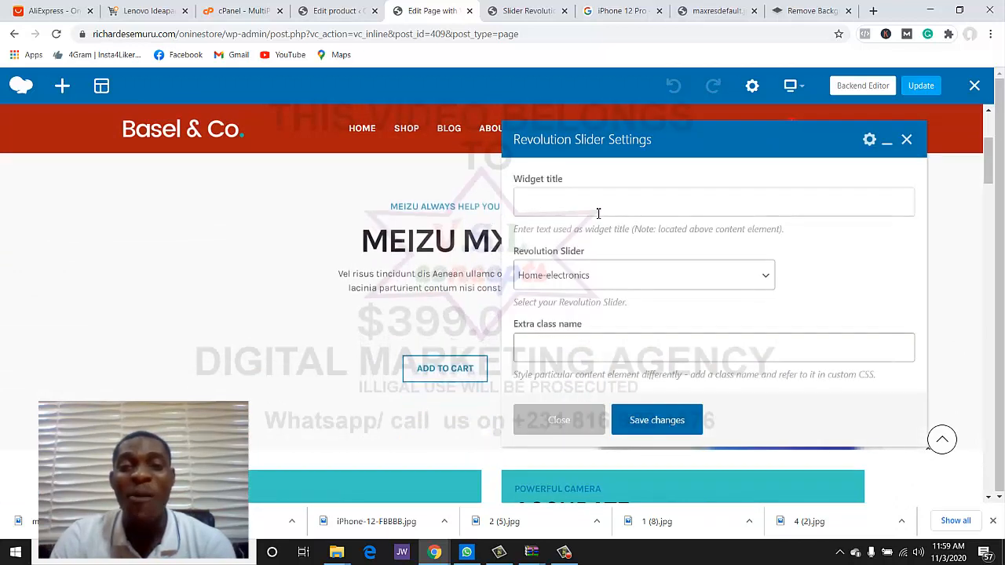
click(643, 287)
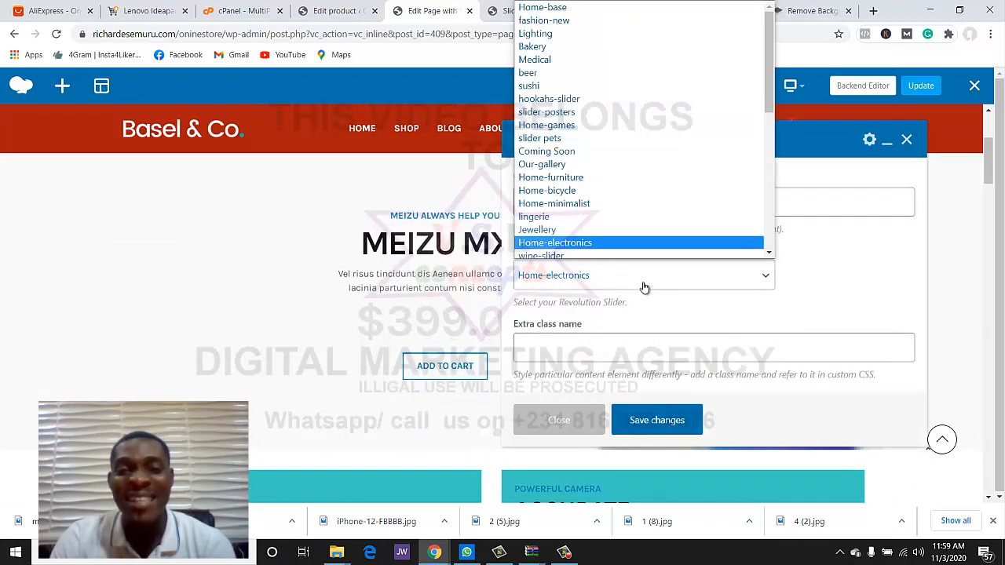
click(643, 287)
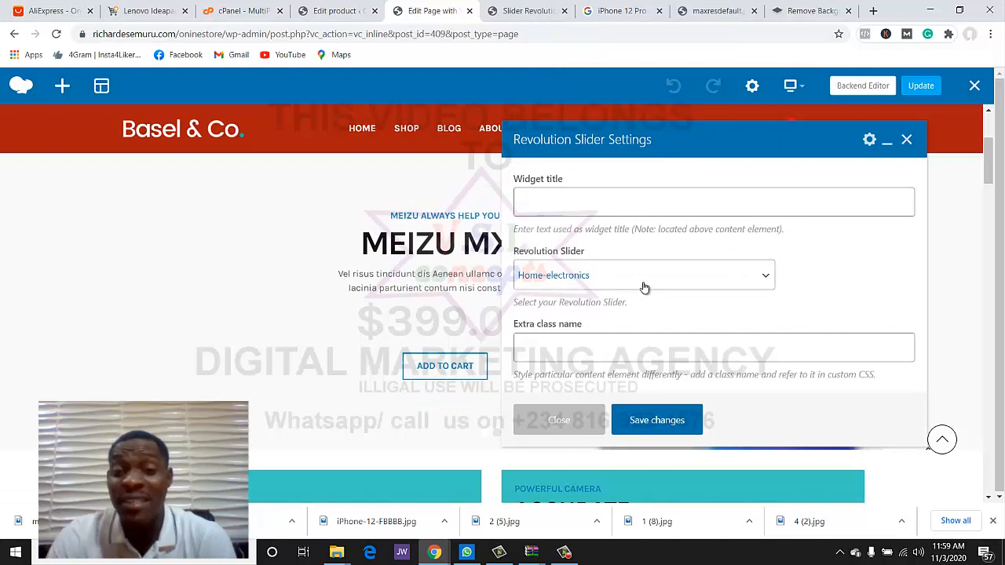
click(644, 287)
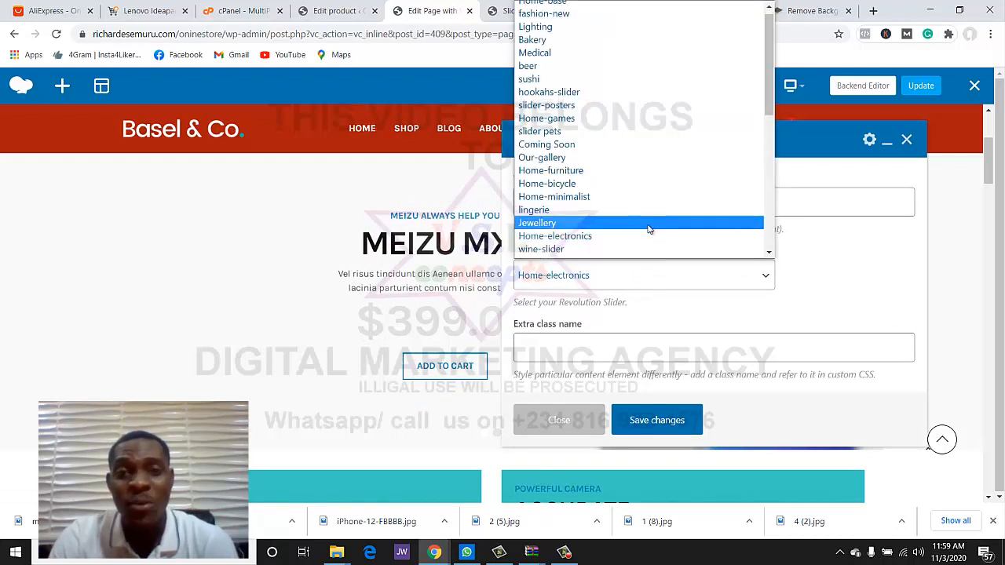
scroll(648, 226, down, 3)
scroll(636, 166, down, 3)
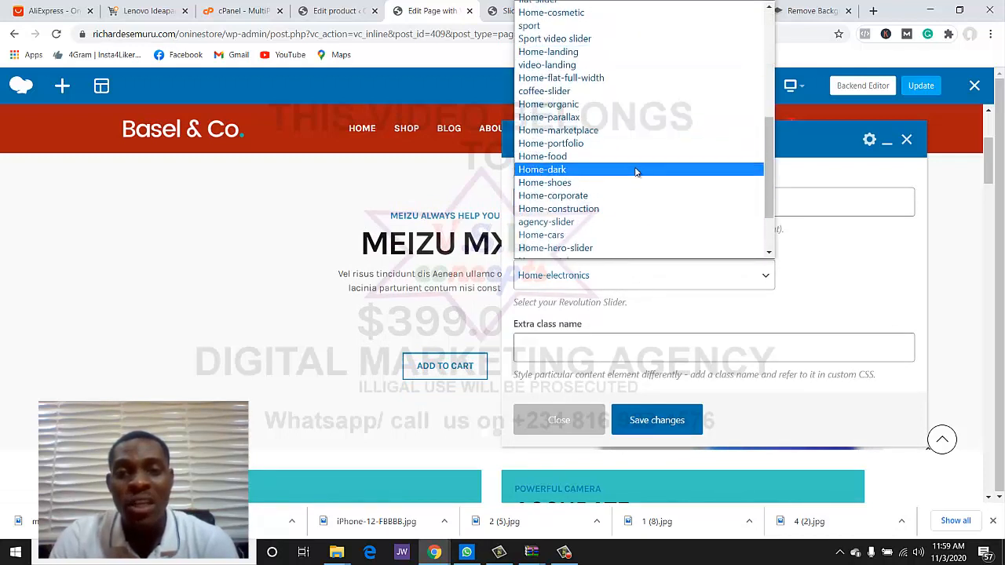
scroll(636, 171, down, 2)
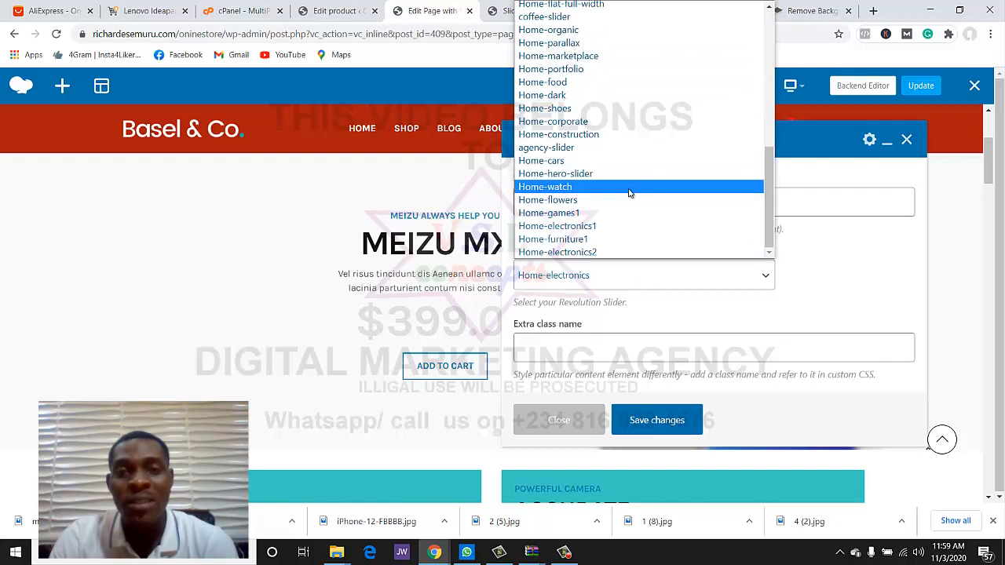
click(616, 227)
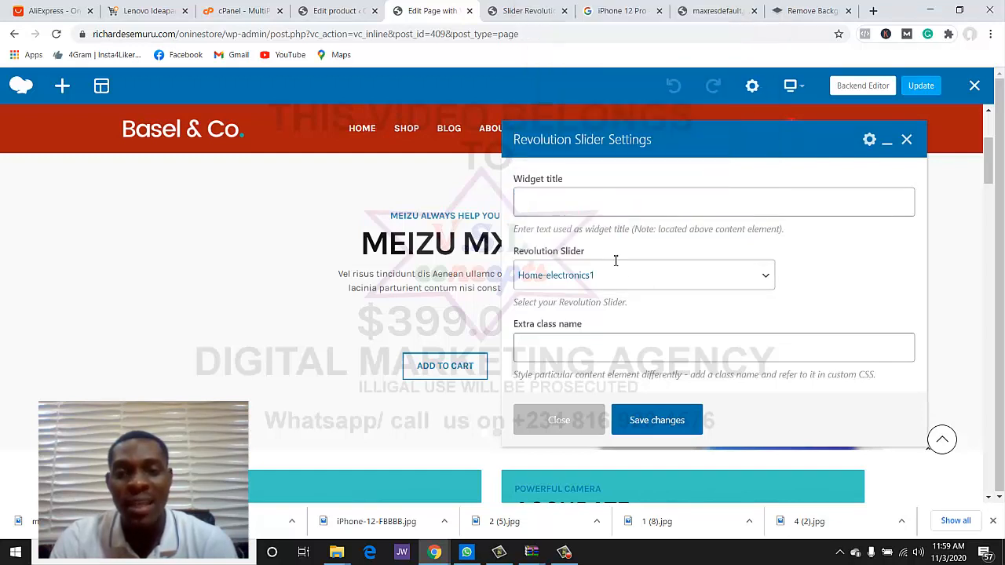
triple_click(783, 301)
click(664, 419)
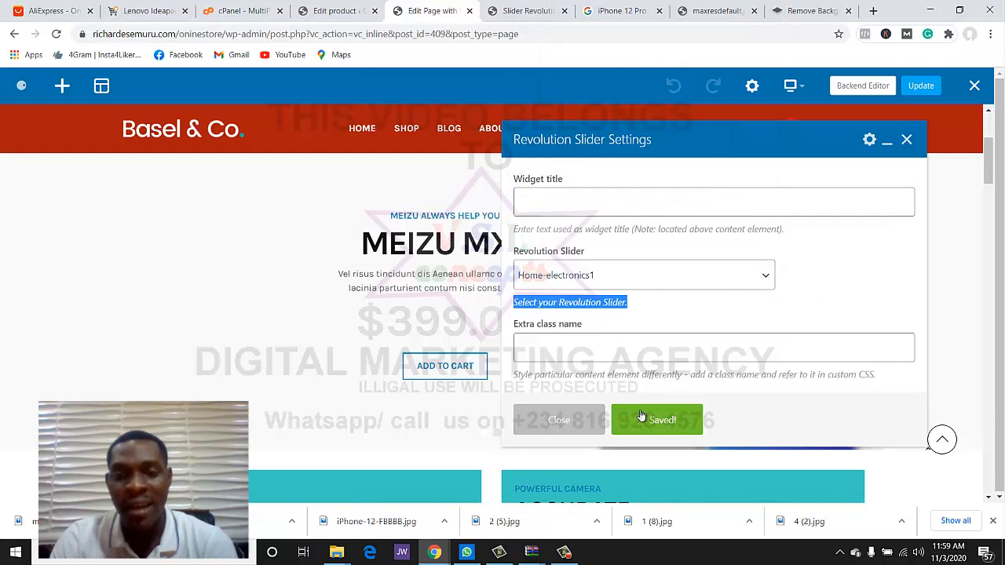
click(566, 425)
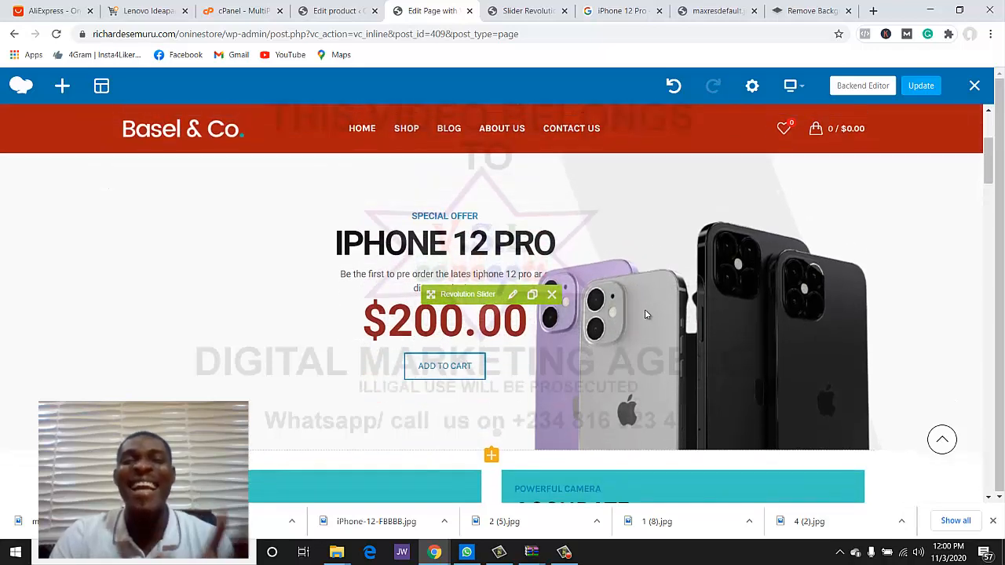
- Update the homepage to save the page builder changes
scroll(644, 310, down, 1)
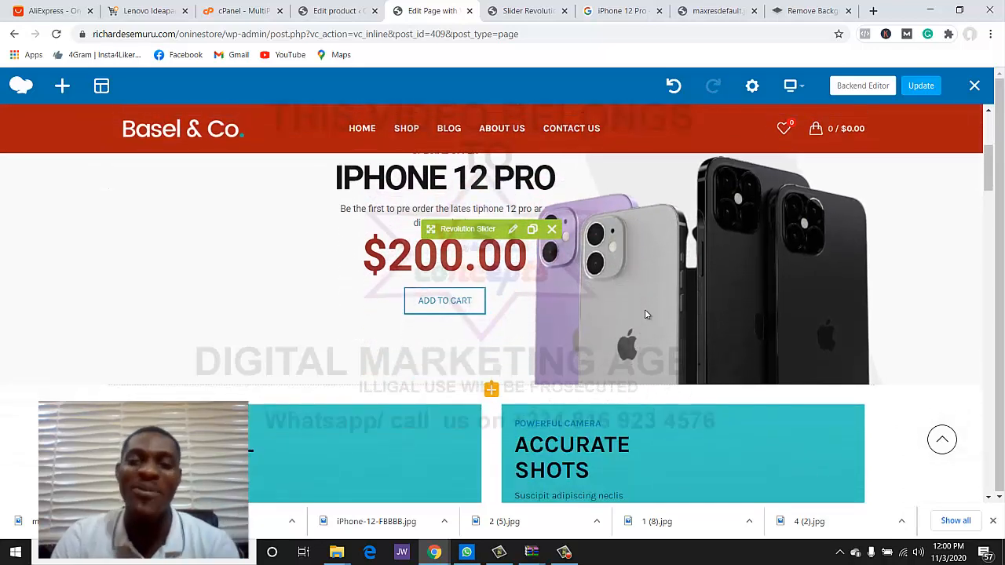
scroll(645, 309, up, 1)
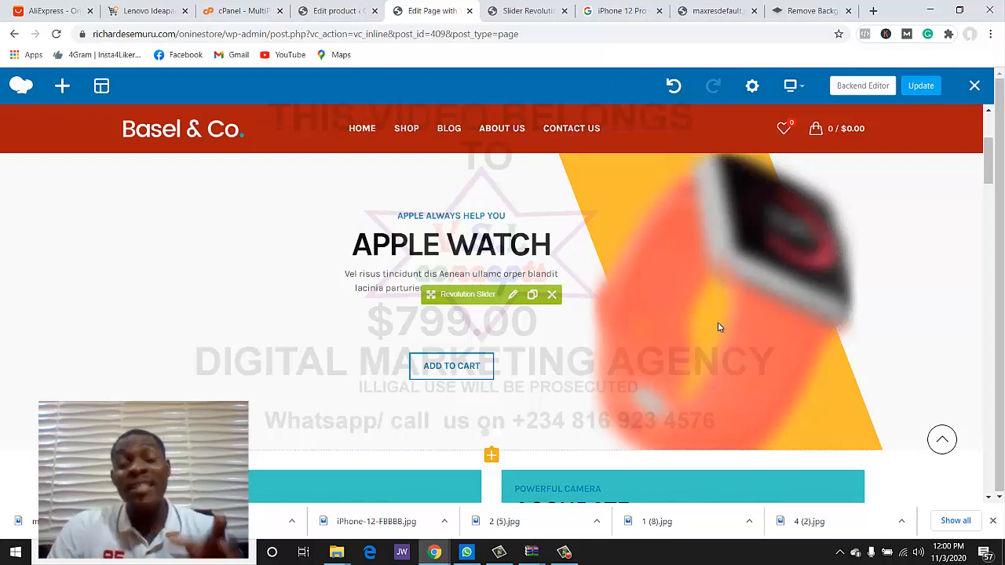
click(919, 87)
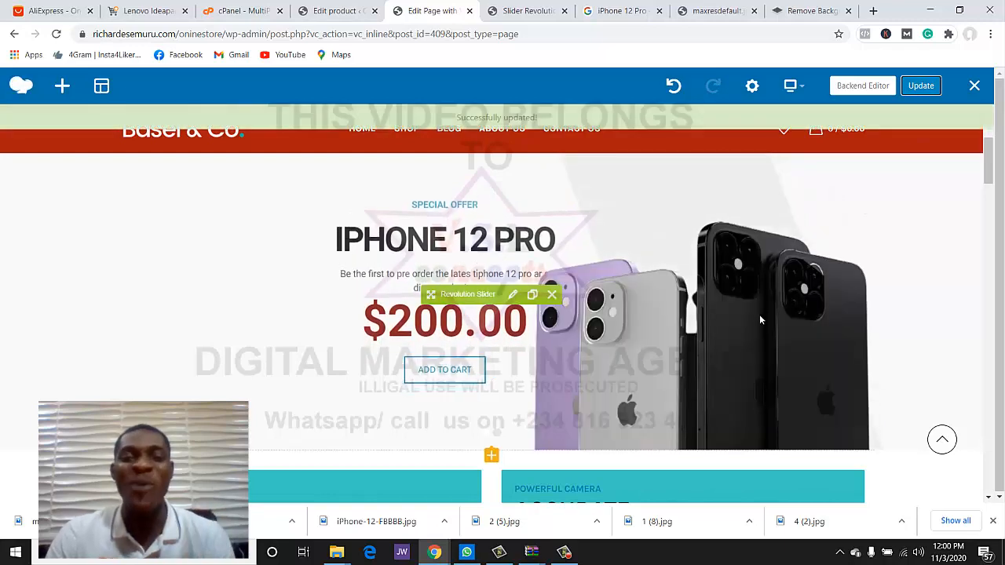
click(335, 11)
right_click(46, 99)
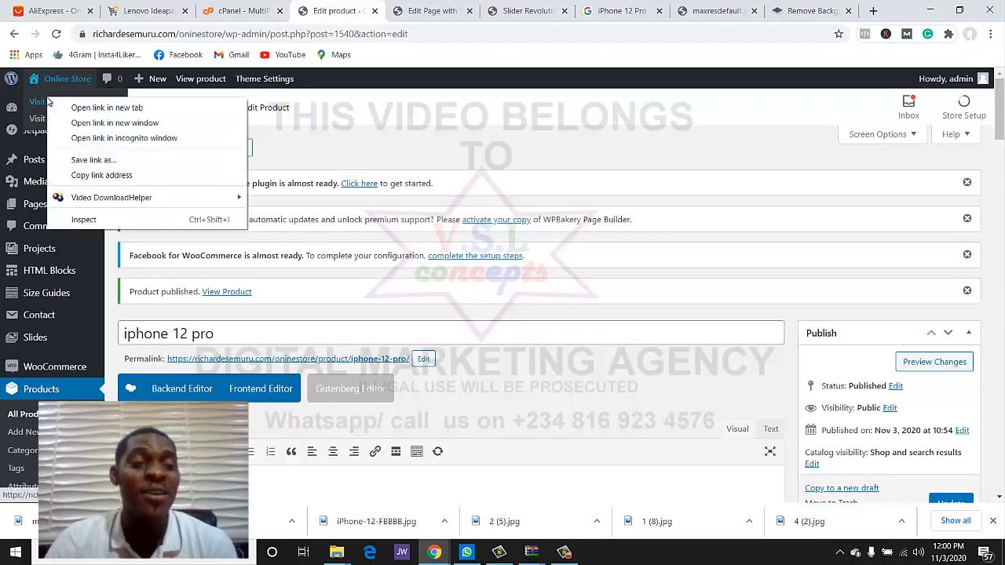
- Open the live store in a new tab and click the iPhone 12 Pro banner's ADD TO CART
click(86, 107)
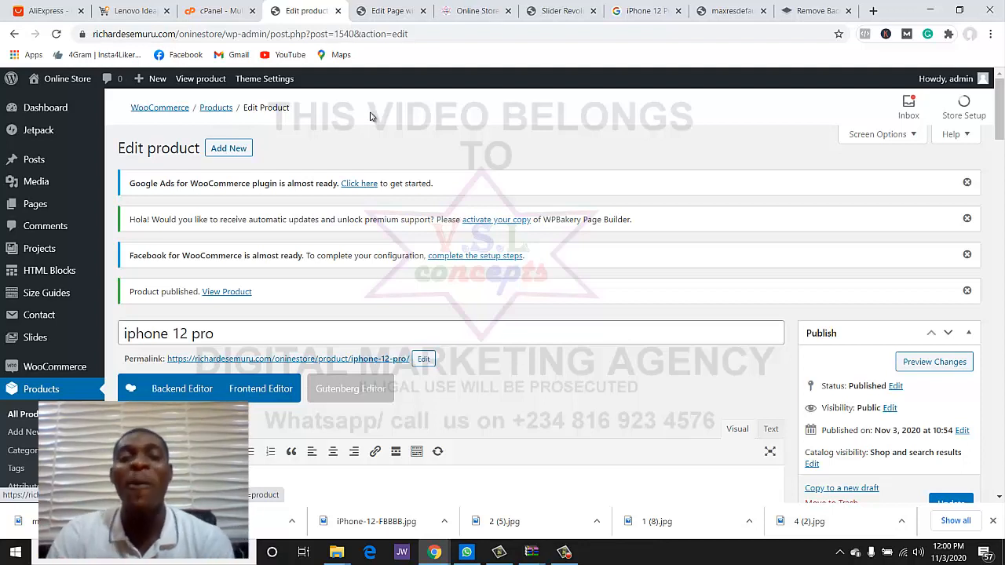
scroll(636, 196, down, 3)
scroll(597, 142, up, 2)
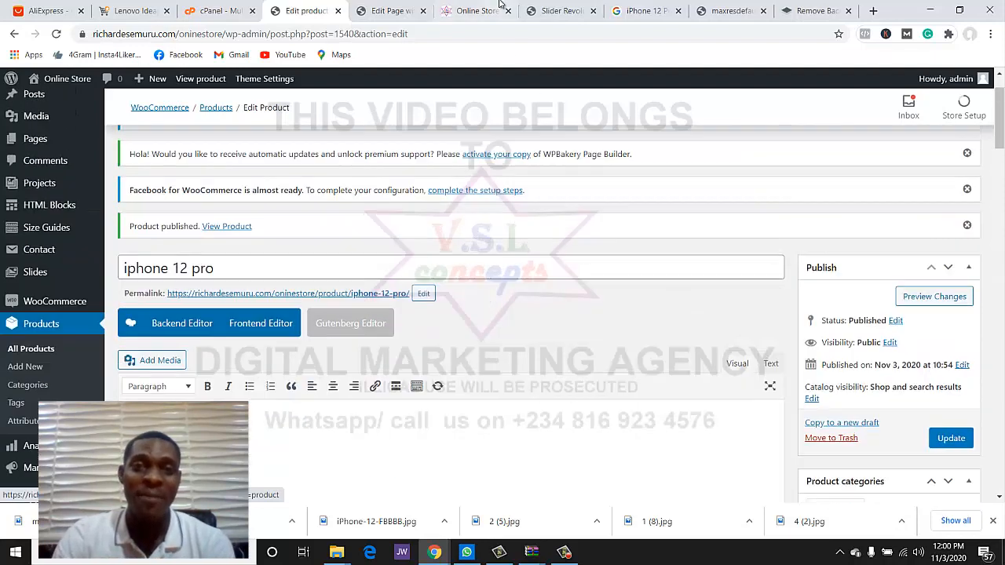
click(500, 7)
scroll(907, 191, down, 3)
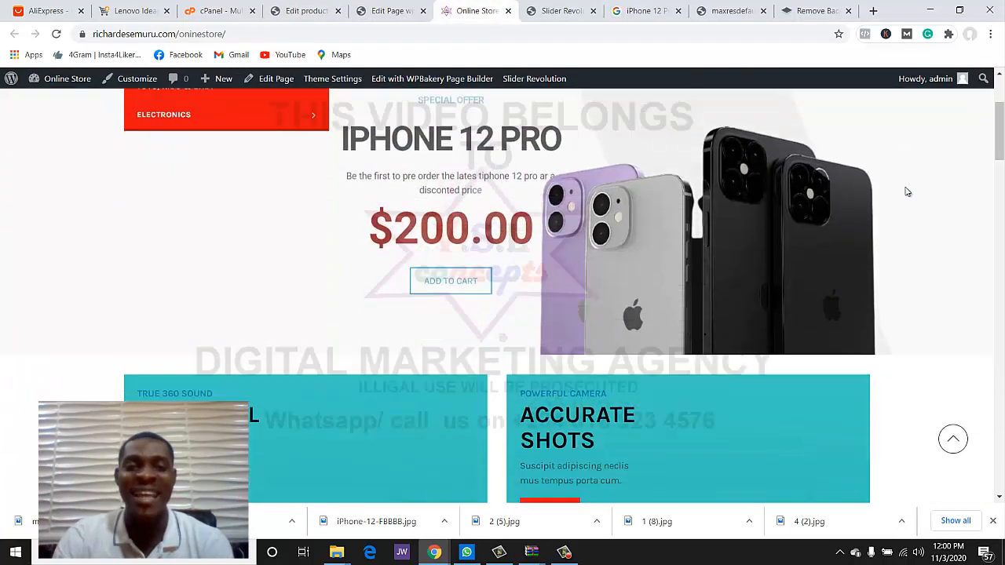
scroll(906, 191, up, 2)
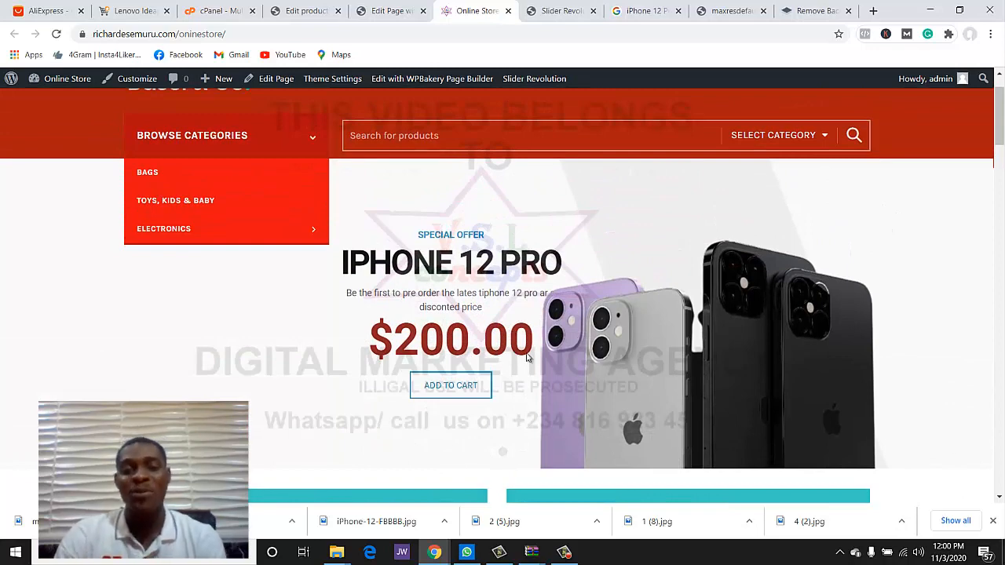
click(452, 397)
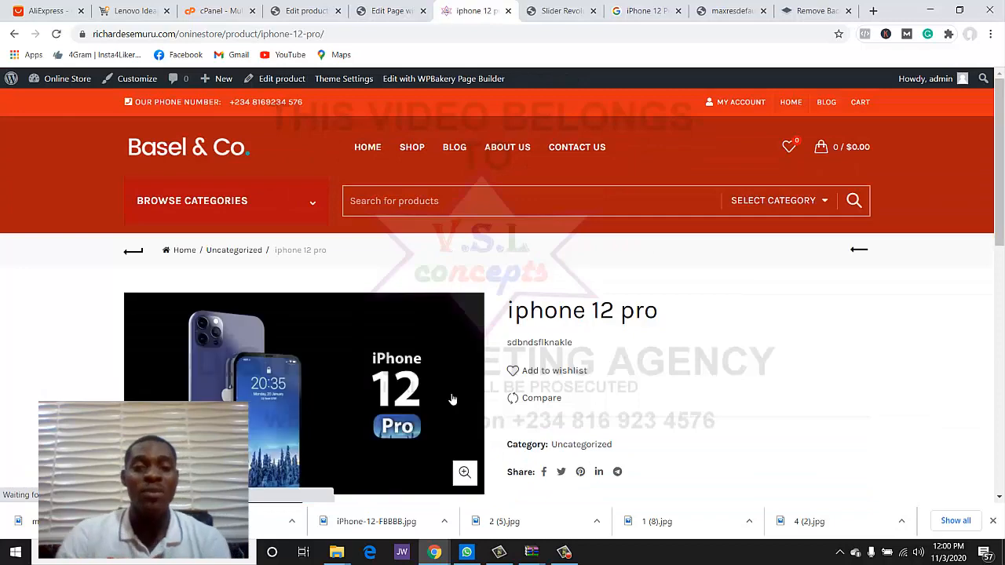
scroll(469, 390, down, 4)
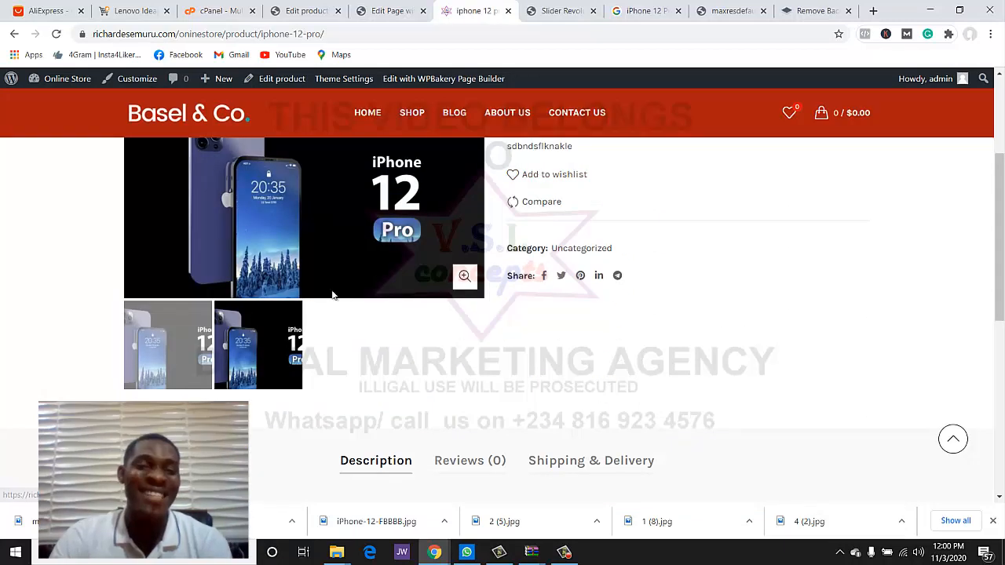
scroll(354, 232, up, 3)
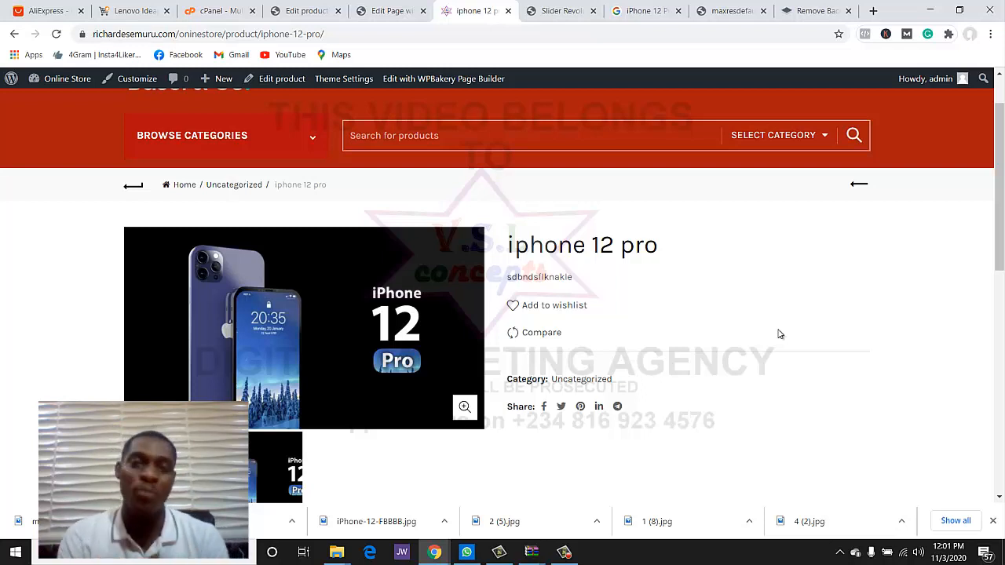
- On Product categories, enter 'electric cooker' as the new category and reuse it as the slug
click(401, 9)
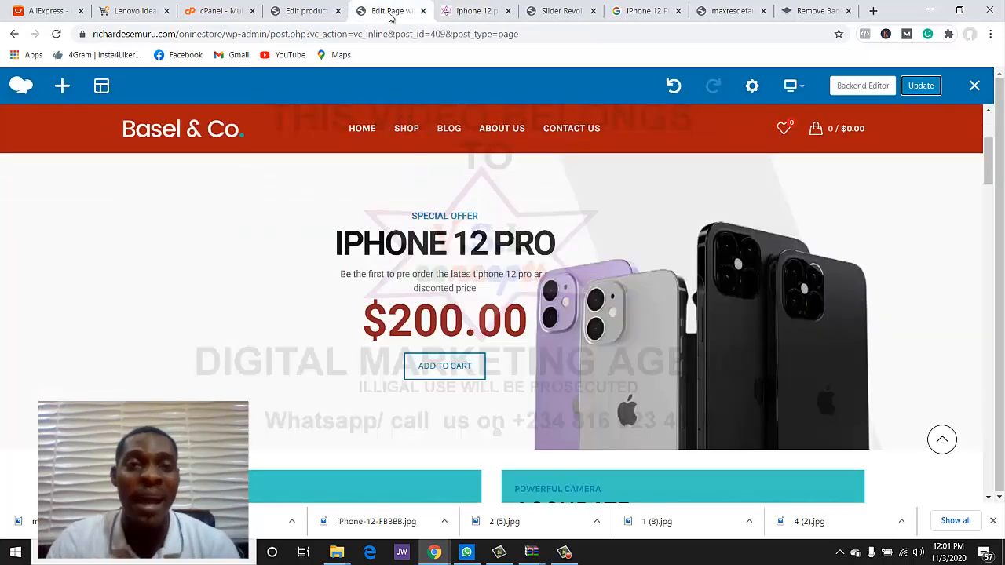
click(306, 10)
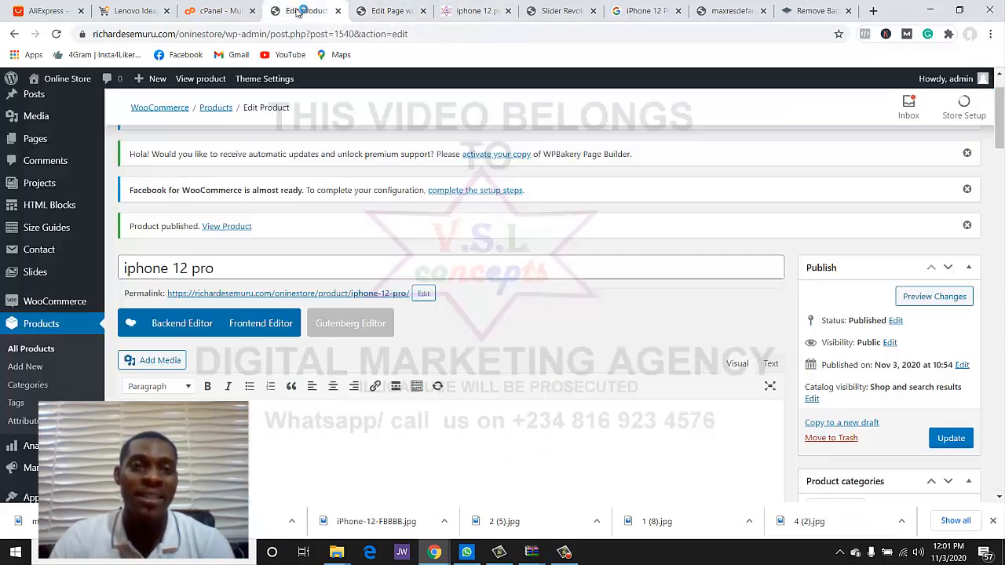
scroll(26, 234, down, 2)
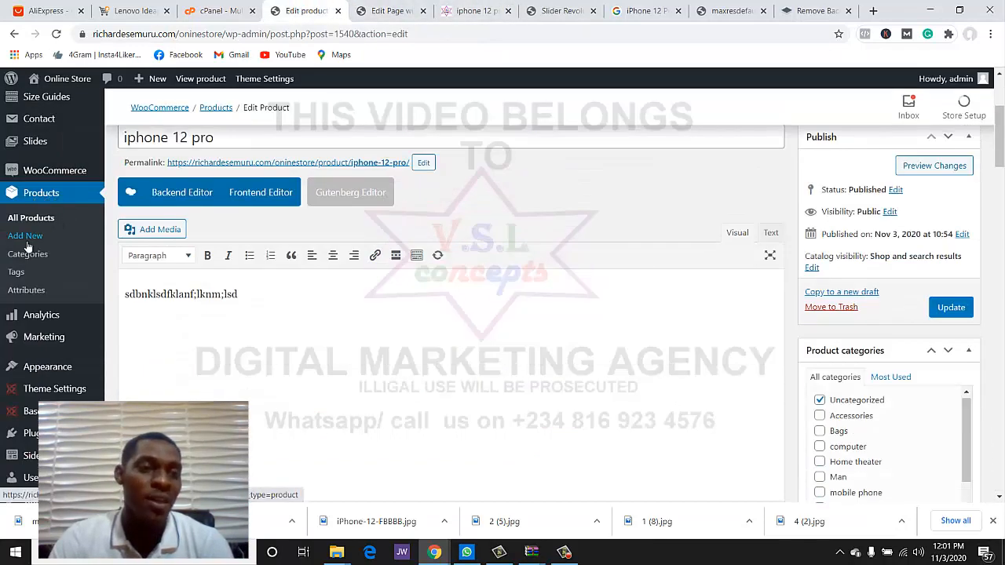
click(27, 254)
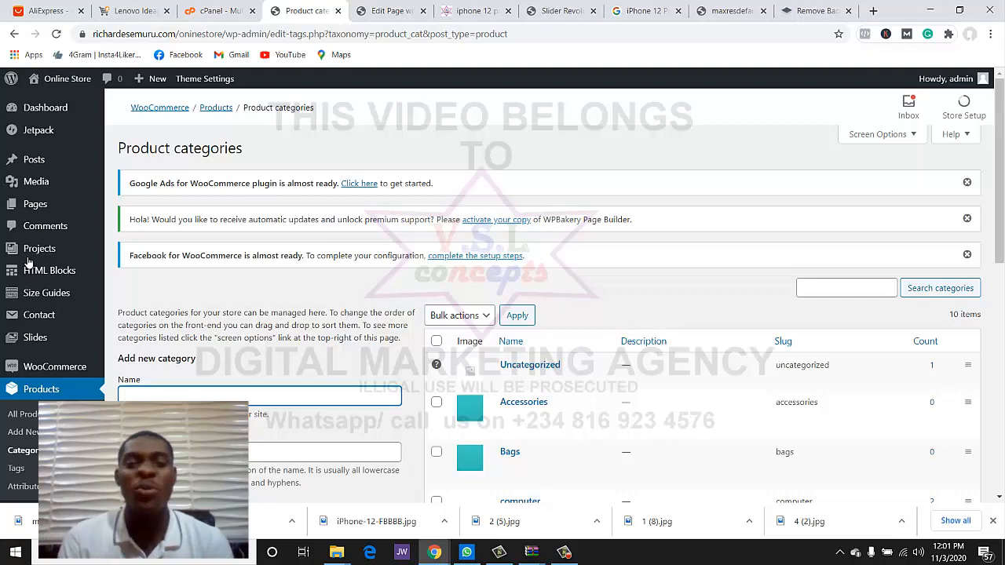
scroll(321, 314, down, 2)
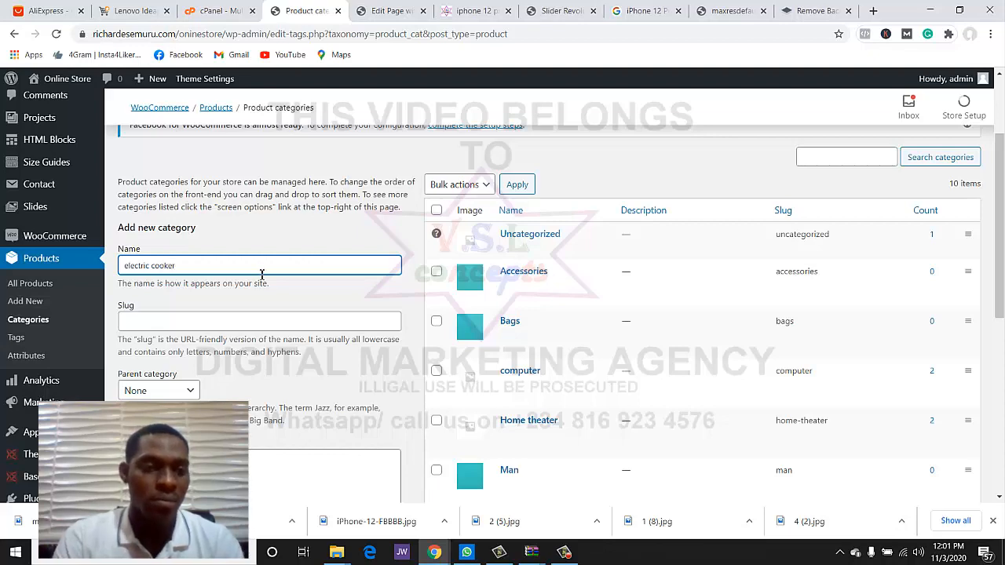
key(ctrl+a)
key(ctrl+c)
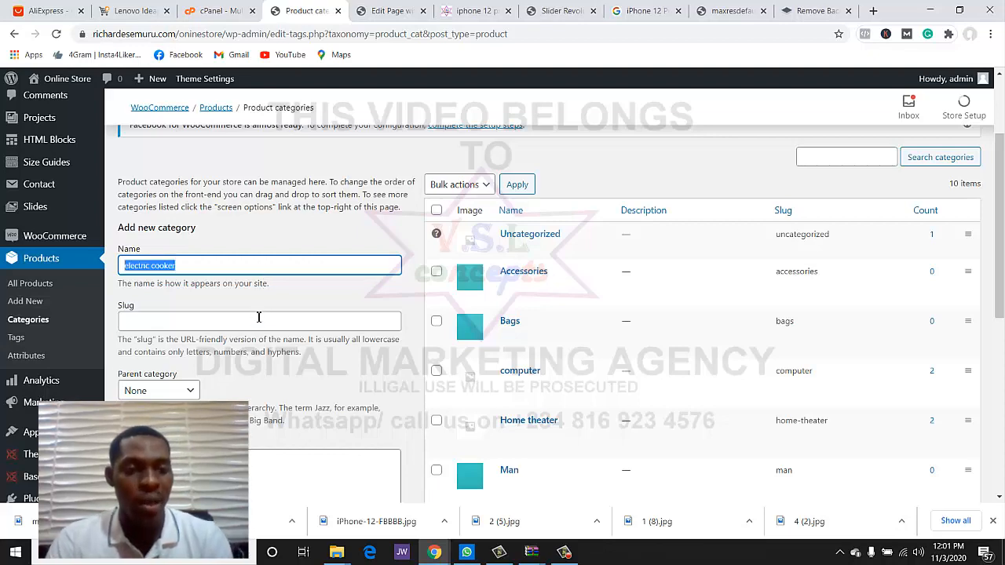
click(259, 321)
key(ctrl+v)
- Tick the Bags, Man, Shoes and Woman categories
scroll(269, 353, down, 5)
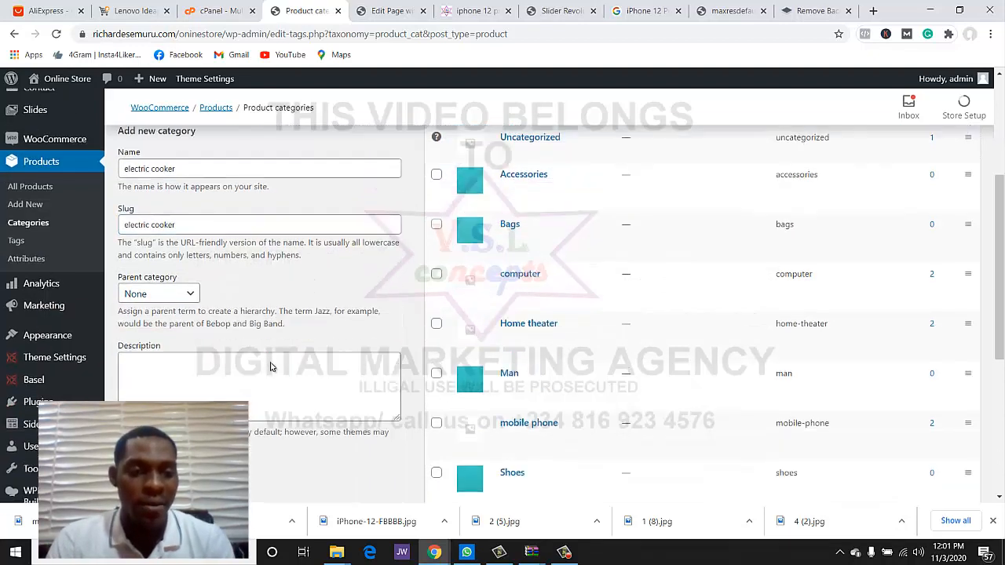
scroll(269, 353, down, 1)
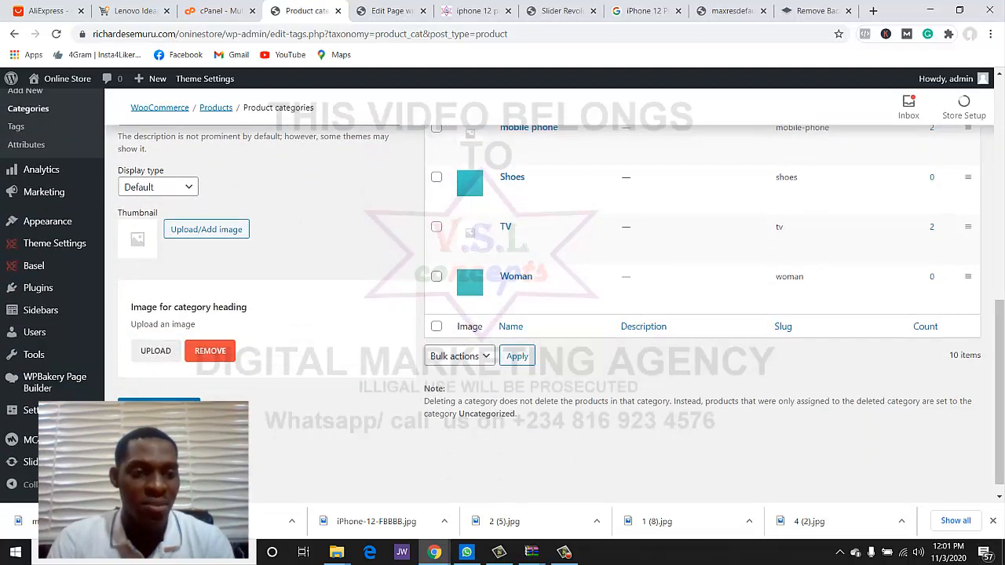
scroll(323, 328, up, 2)
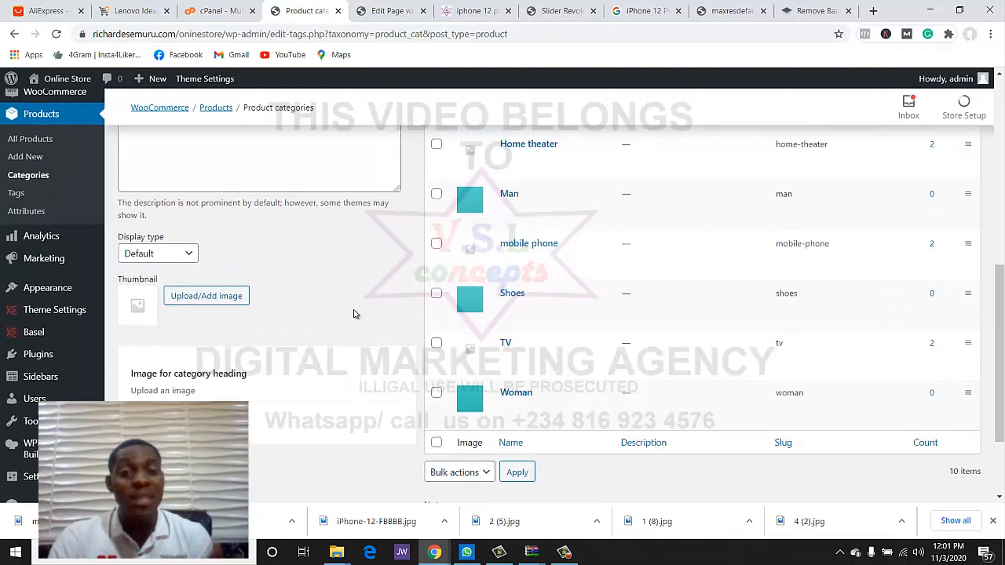
scroll(353, 314, up, 6)
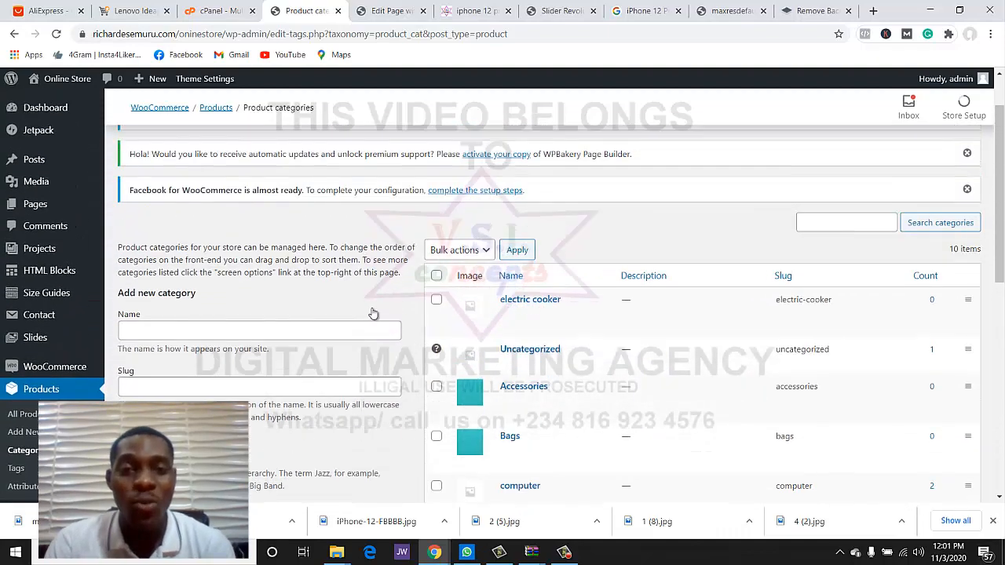
scroll(527, 311, down, 1)
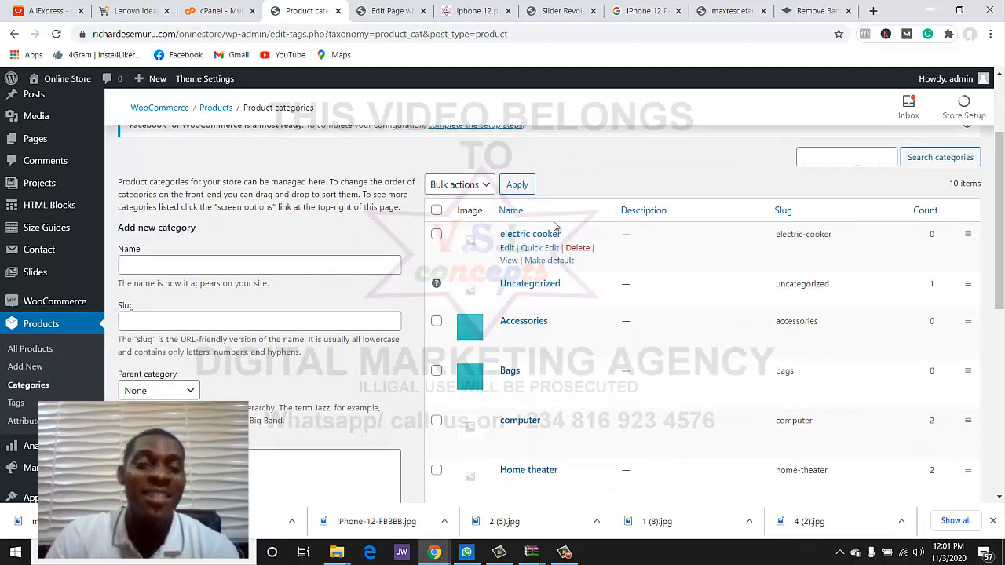
scroll(538, 229, down, 1)
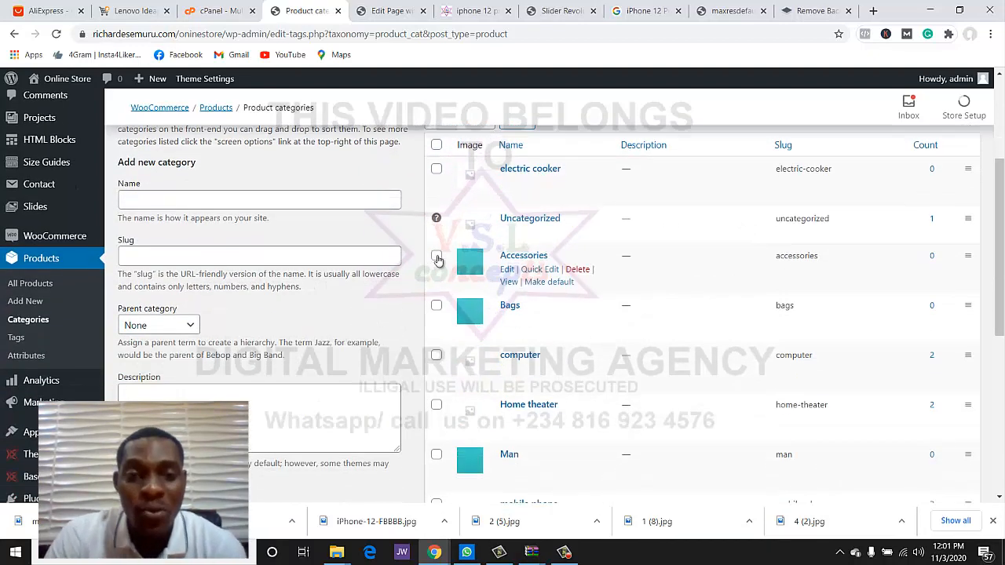
click(436, 305)
scroll(441, 307, down, 2)
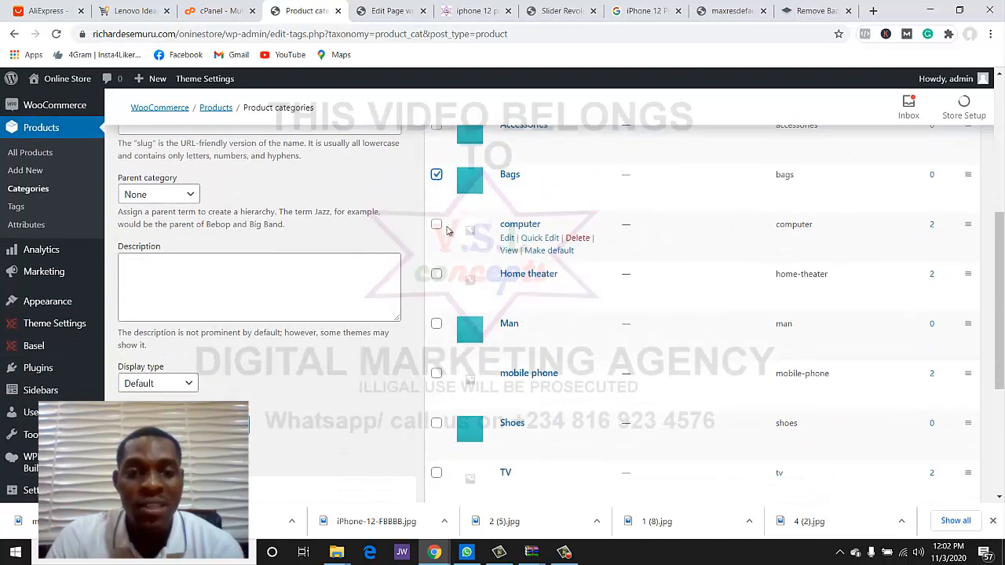
click(436, 323)
scroll(438, 302, down, 2)
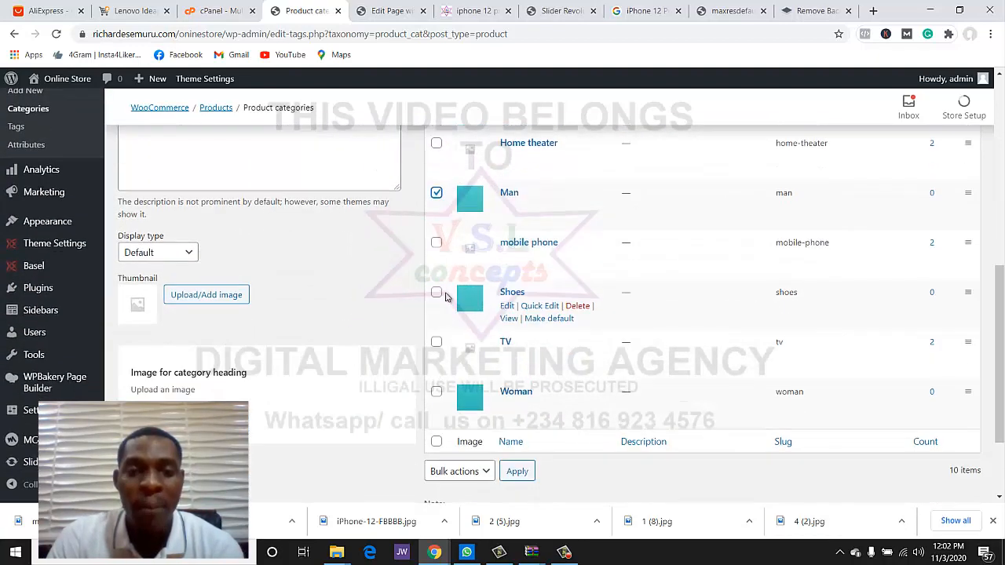
click(437, 296)
click(437, 391)
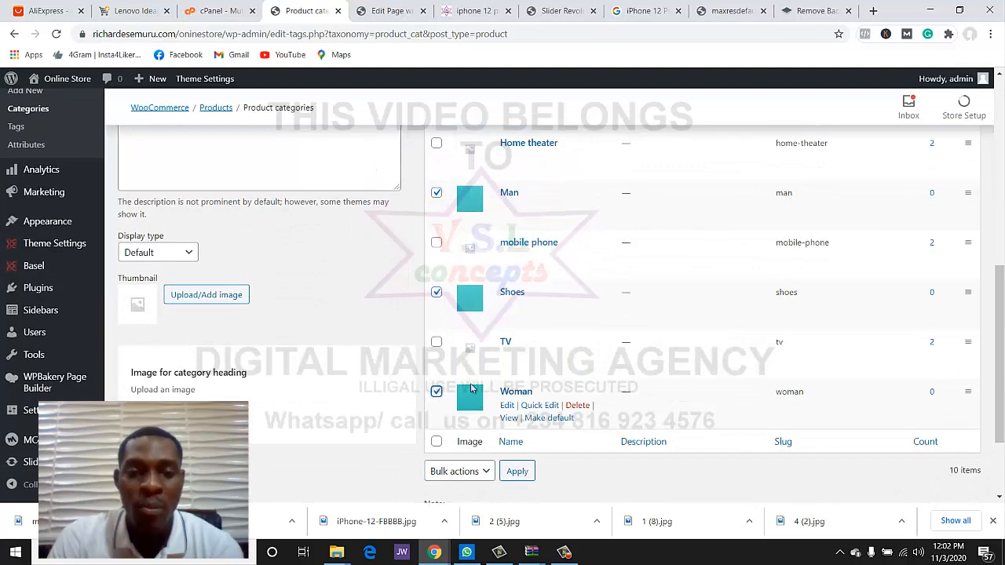
- Bulk-delete the ticked categories, leaving 7 product categories
scroll(557, 401, down, 1)
scroll(530, 350, up, 8)
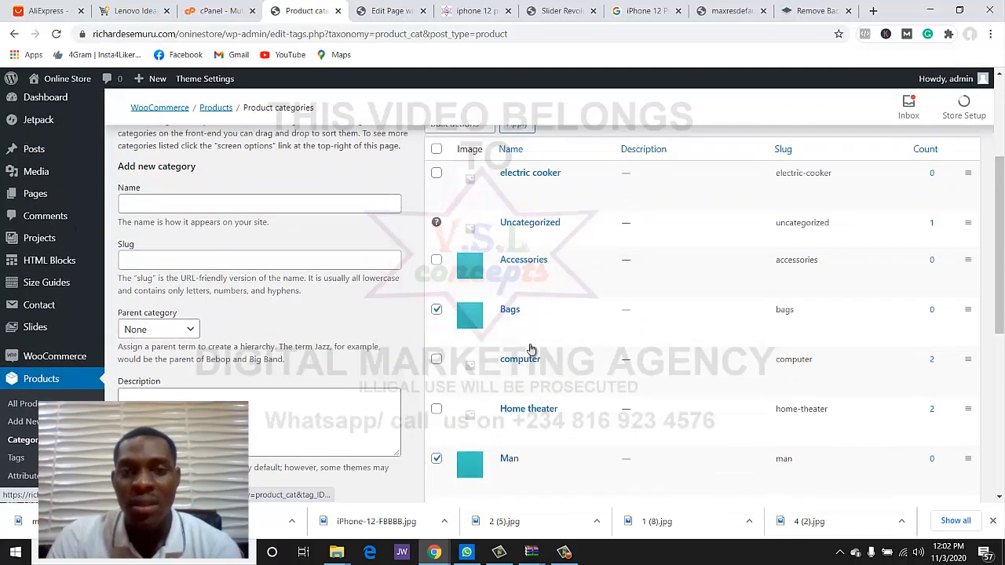
click(459, 314)
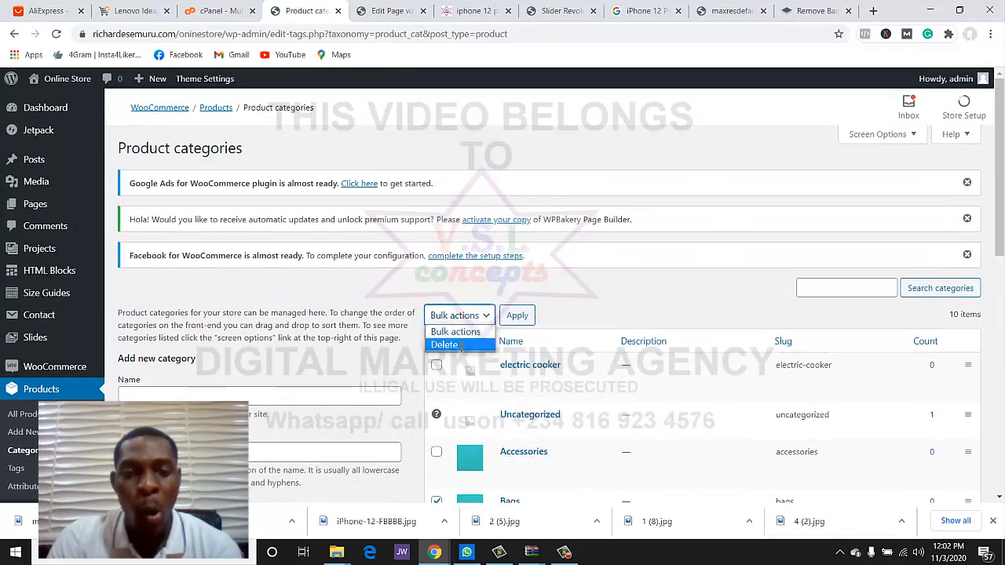
click(461, 345)
click(517, 315)
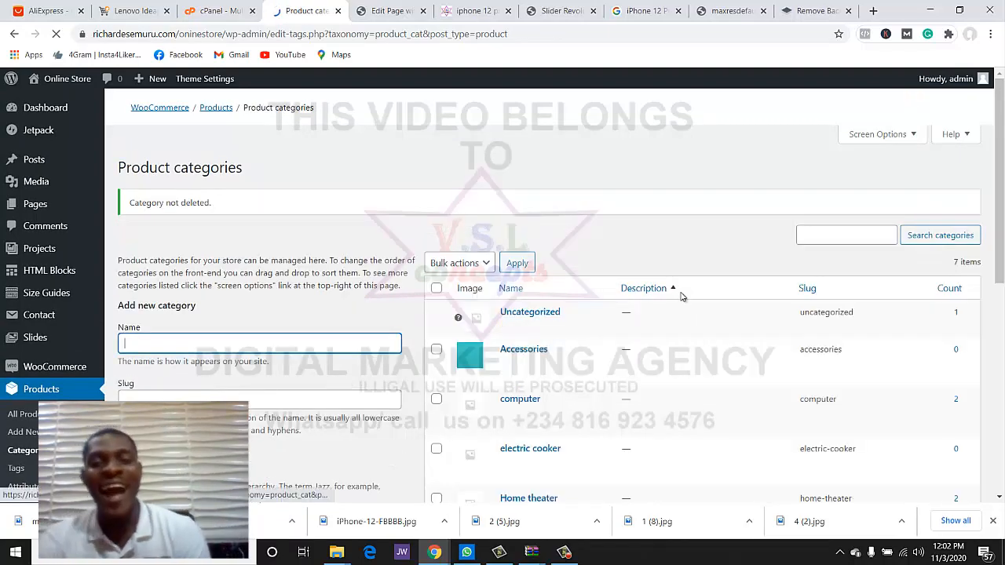
scroll(682, 302, down, 2)
scroll(681, 296, down, 3)
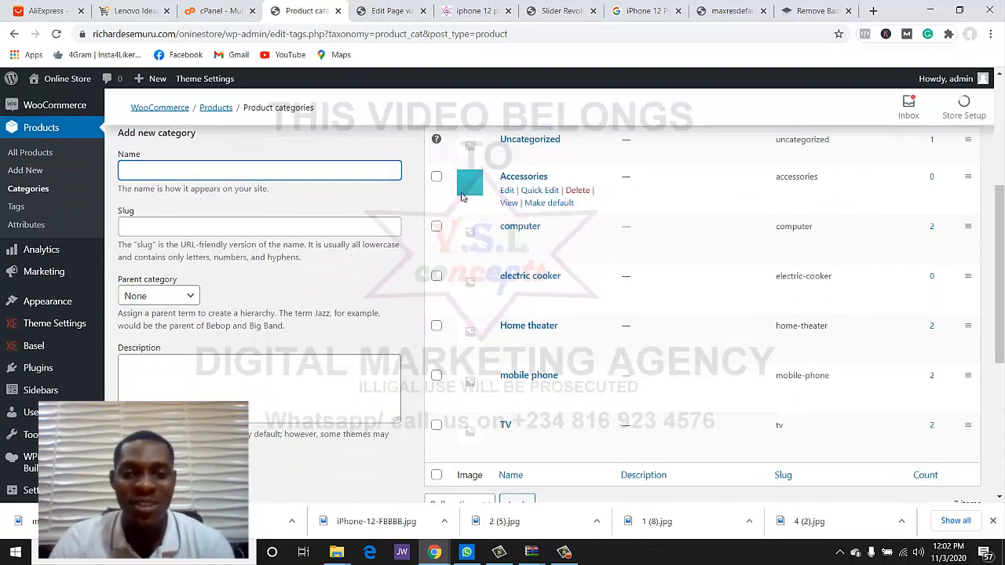
scroll(471, 219, down, 1)
scroll(493, 265, up, 3)
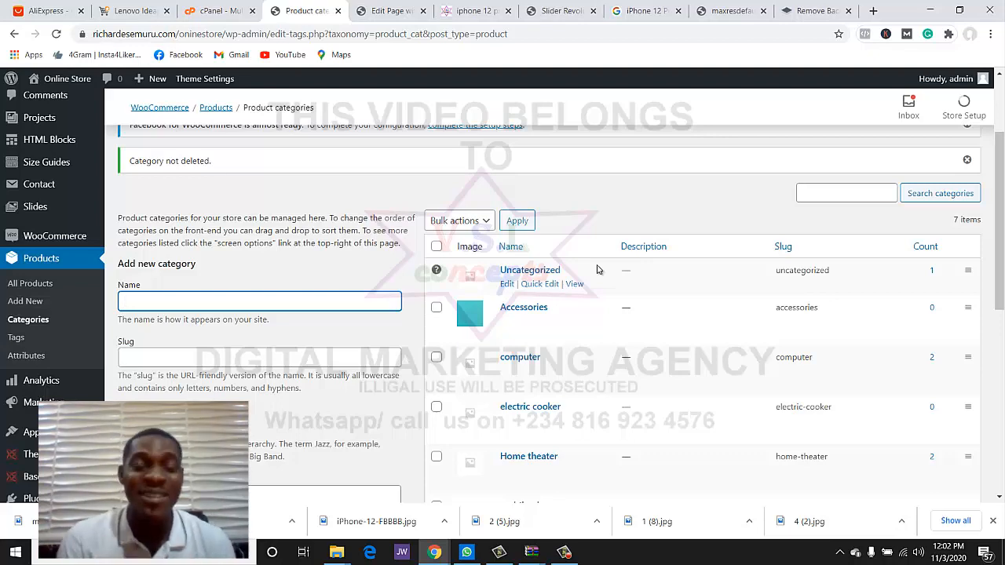
click(548, 12)
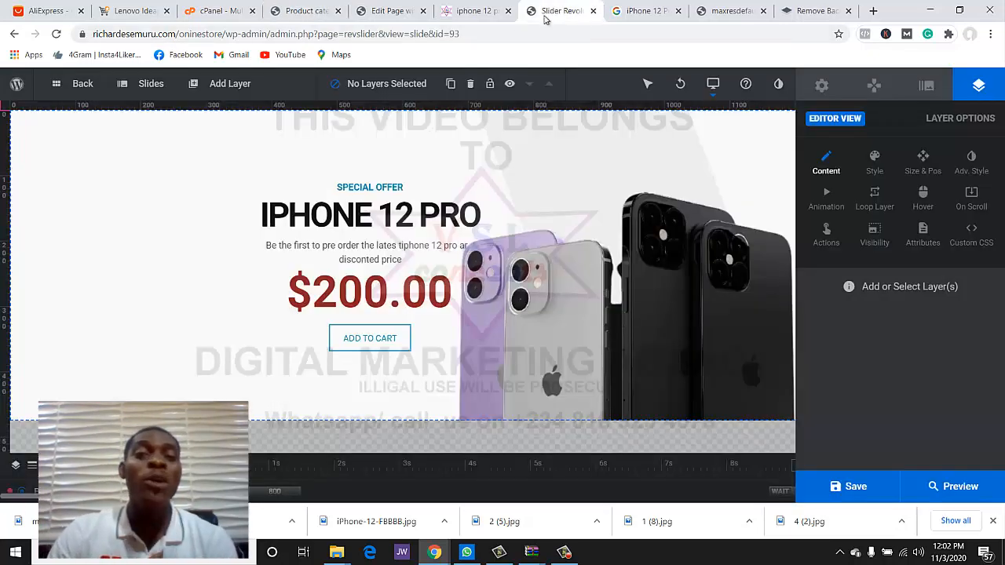
click(593, 11)
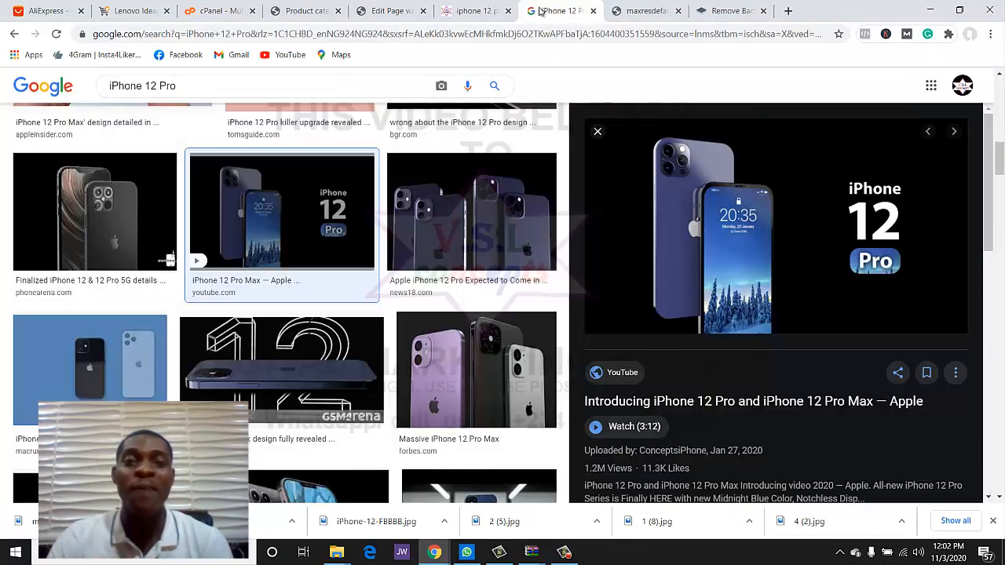
click(481, 8)
click(592, 11)
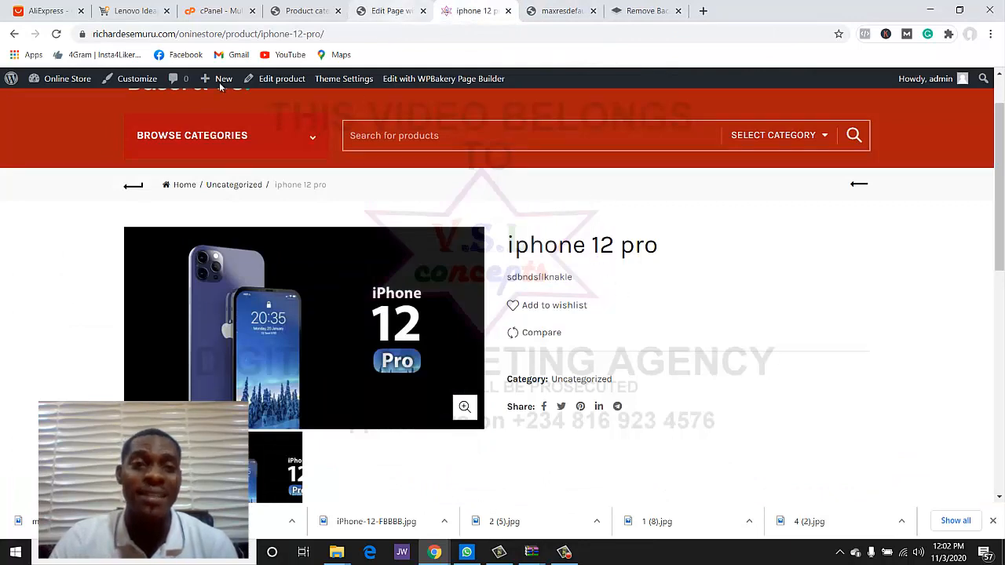
click(386, 11)
scroll(196, 135, down, 2)
click(168, 131)
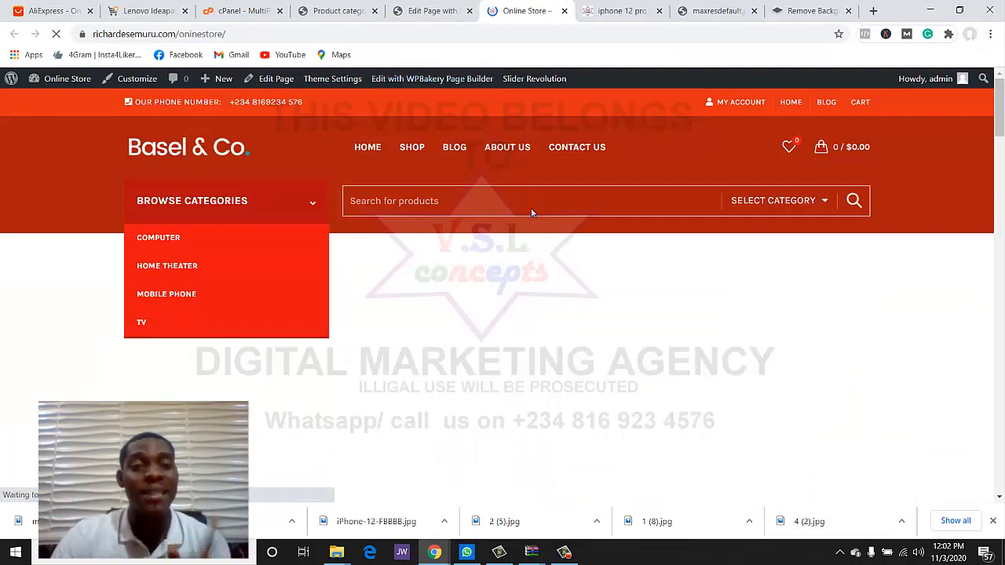
scroll(561, 294, down, 2)
scroll(562, 295, up, 2)
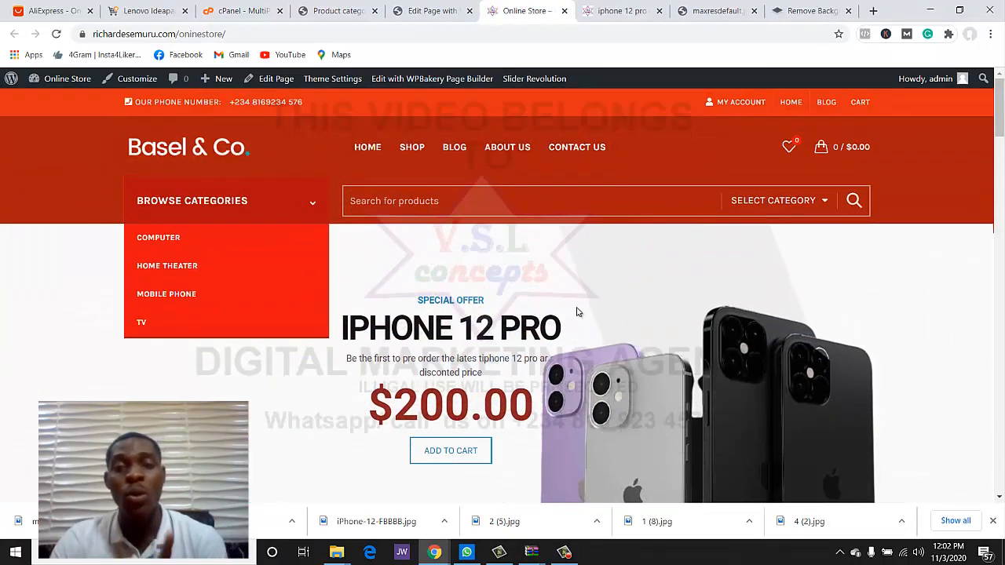
scroll(596, 318, down, 5)
scroll(617, 327, up, 4)
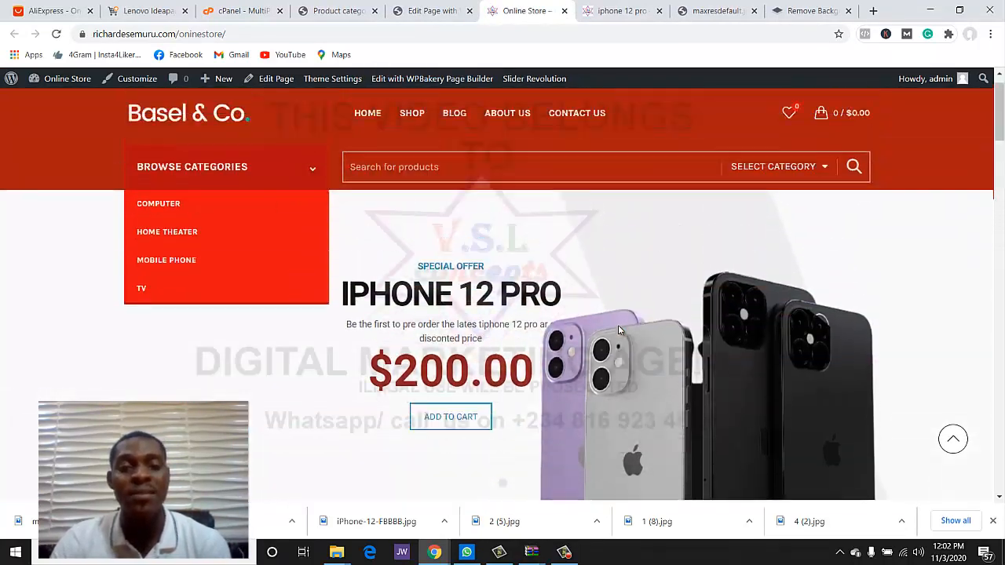
scroll(618, 324, up, 1)
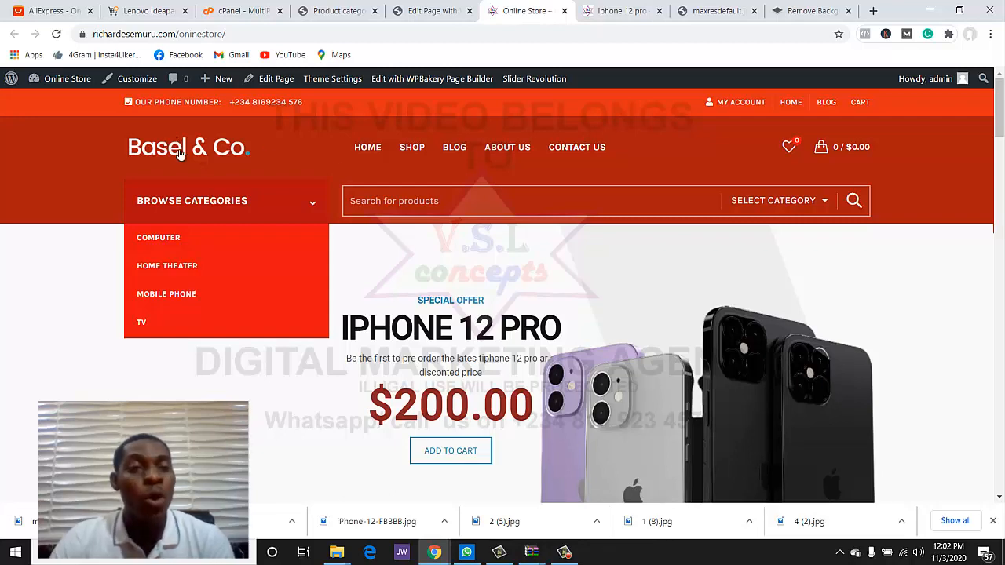
scroll(314, 258, down, 3)
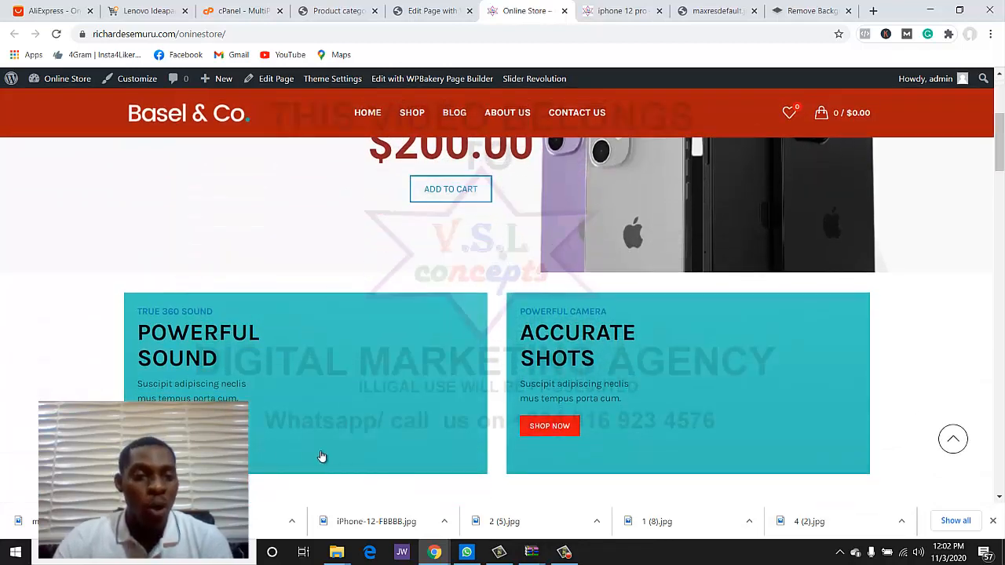
scroll(710, 363, down, 4)
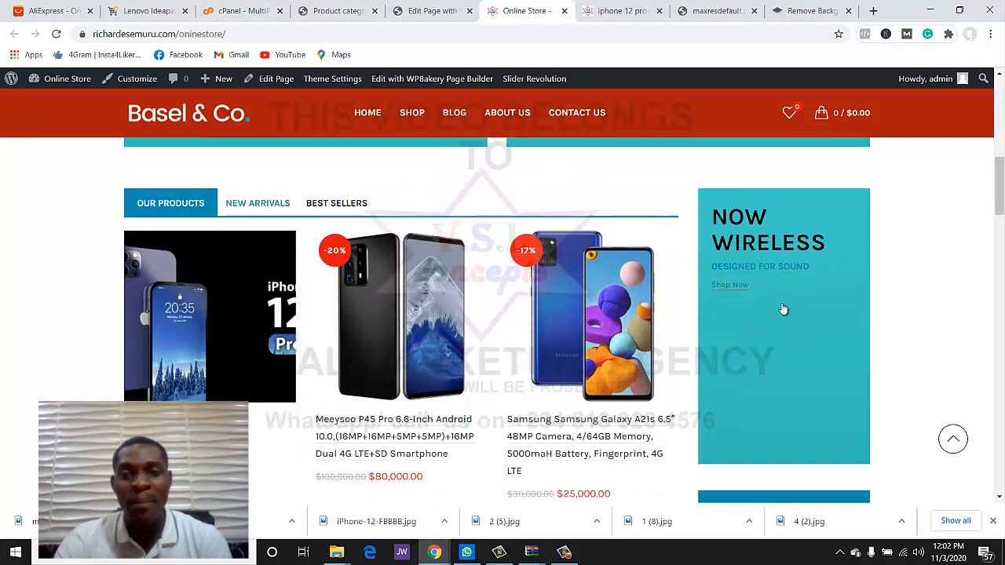
scroll(785, 314, down, 6)
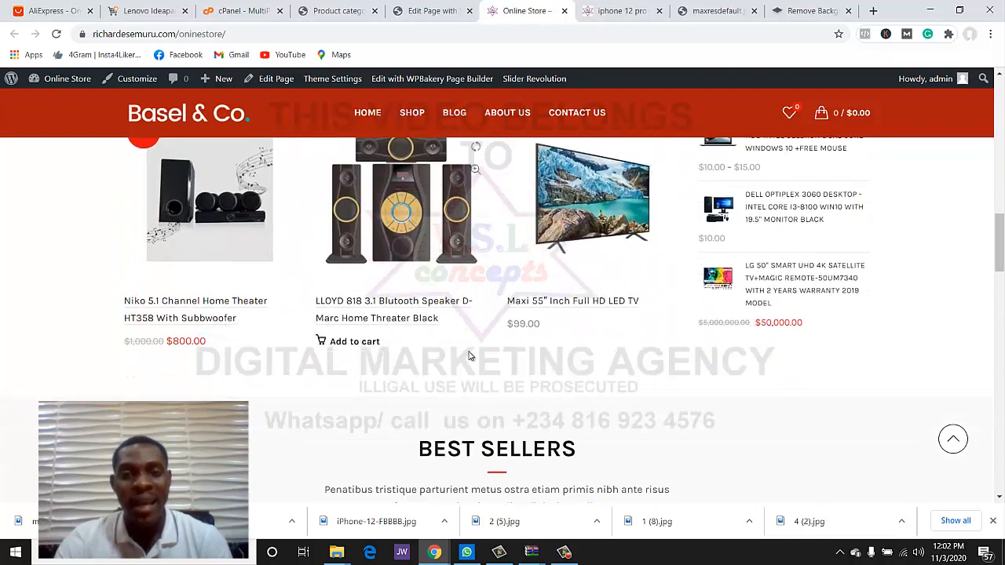
scroll(468, 356, down, 10)
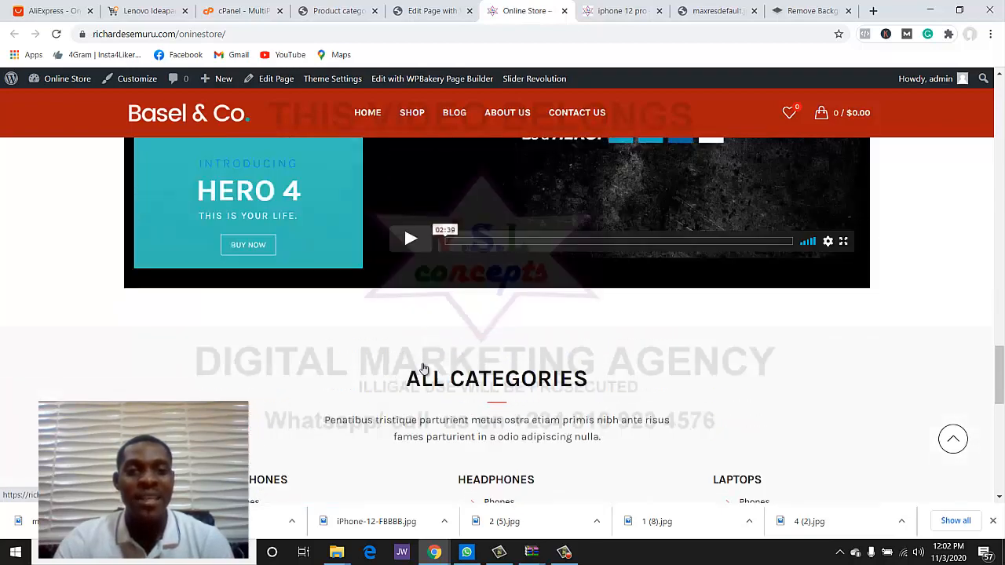
scroll(439, 353, up, 3)
scroll(612, 322, down, 4)
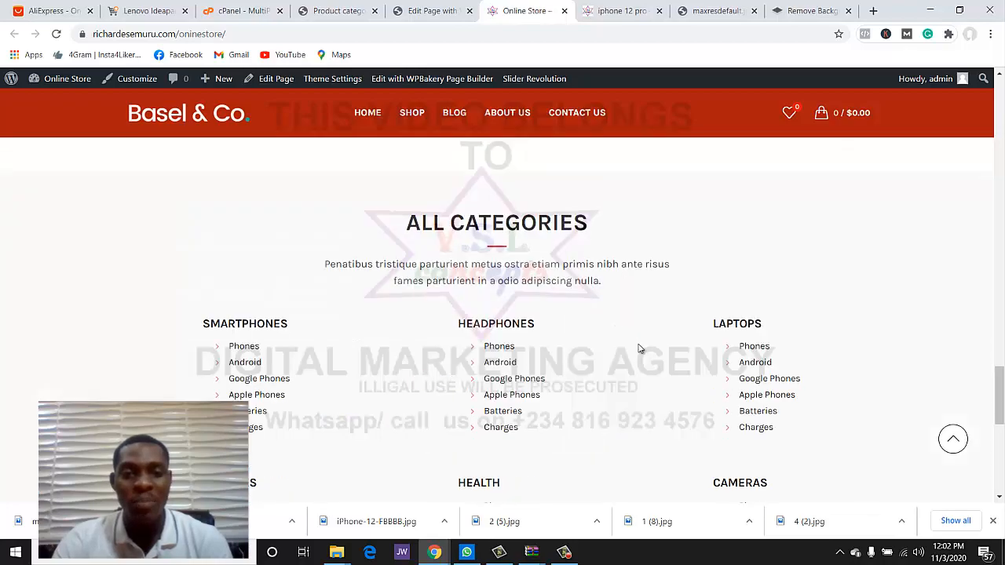
scroll(639, 349, down, 4)
scroll(628, 347, up, 7)
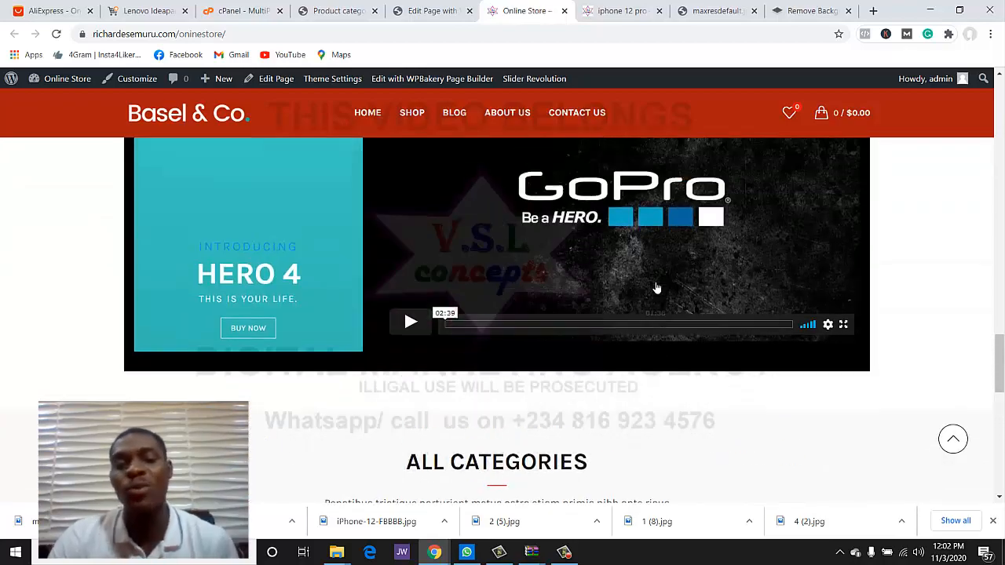
scroll(657, 288, up, 12)
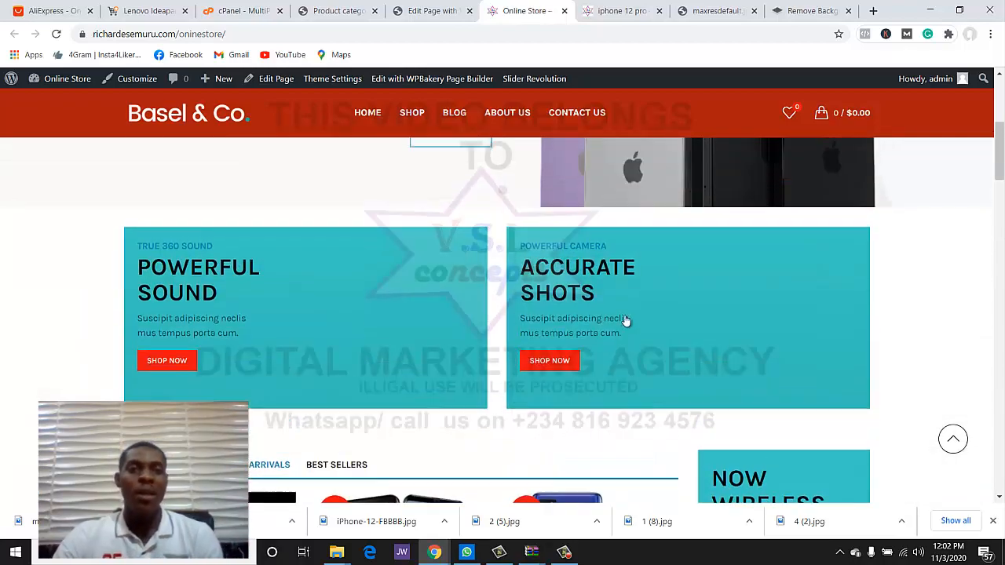
scroll(624, 321, up, 3)
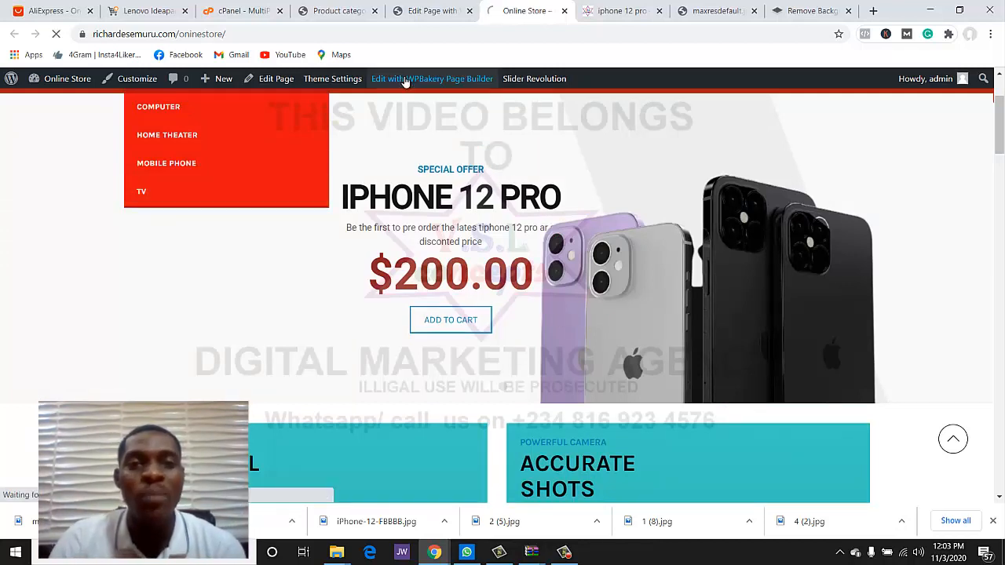
- Open the homepage in the WPBakery front-end editor, then switch to the Jumia Lenovo Ideapad tab
click(404, 79)
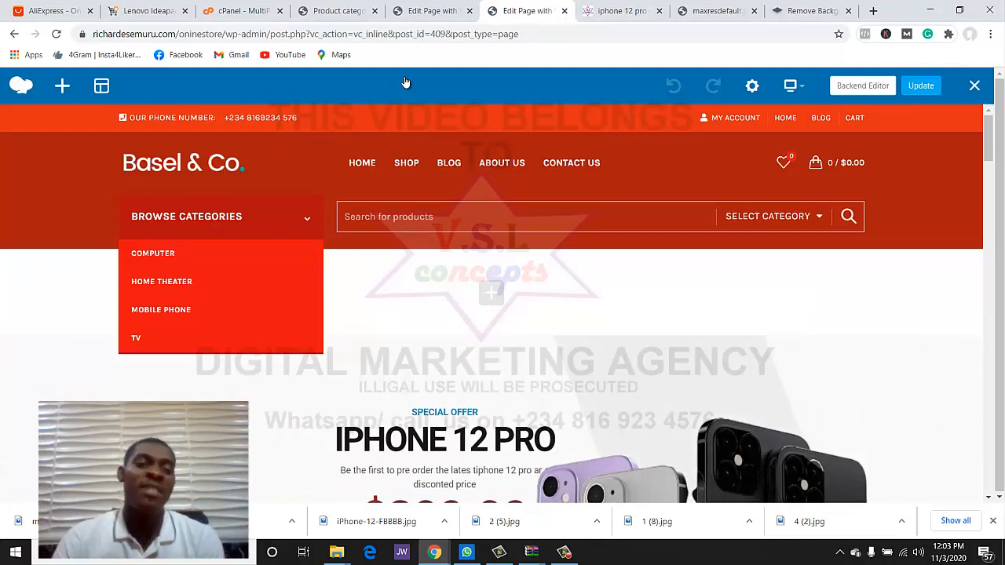
scroll(251, 202, down, 5)
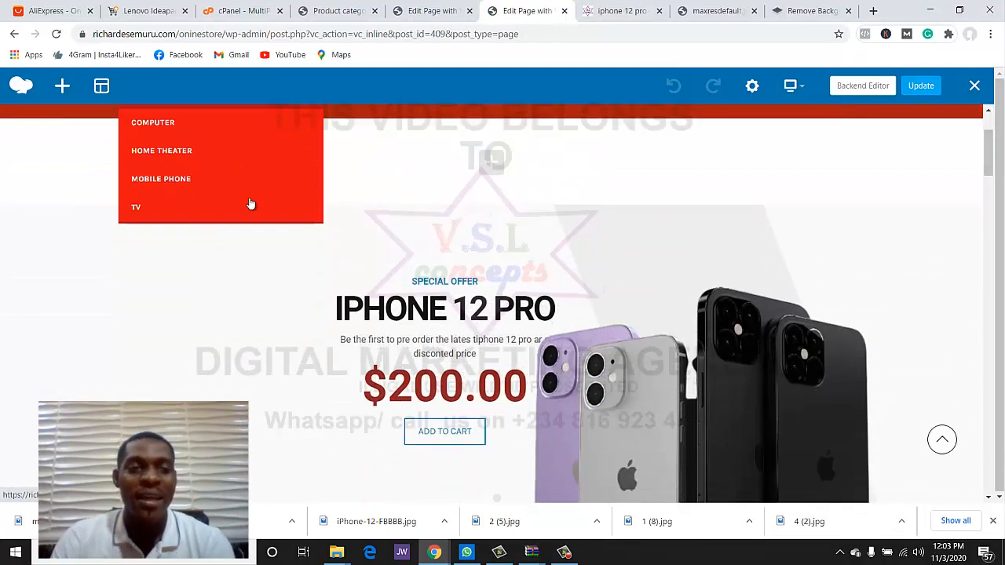
scroll(299, 217, up, 3)
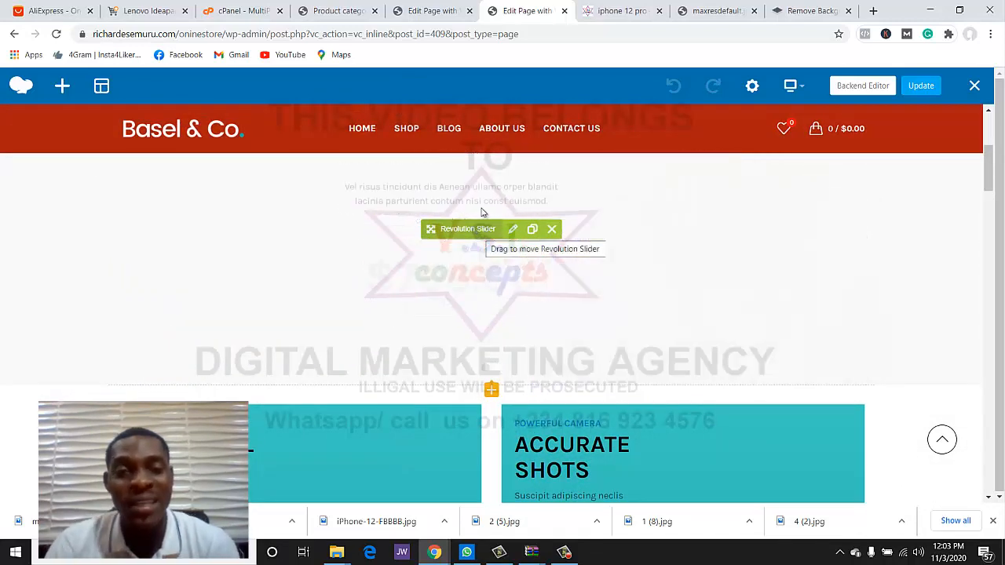
scroll(376, 255, down, 2)
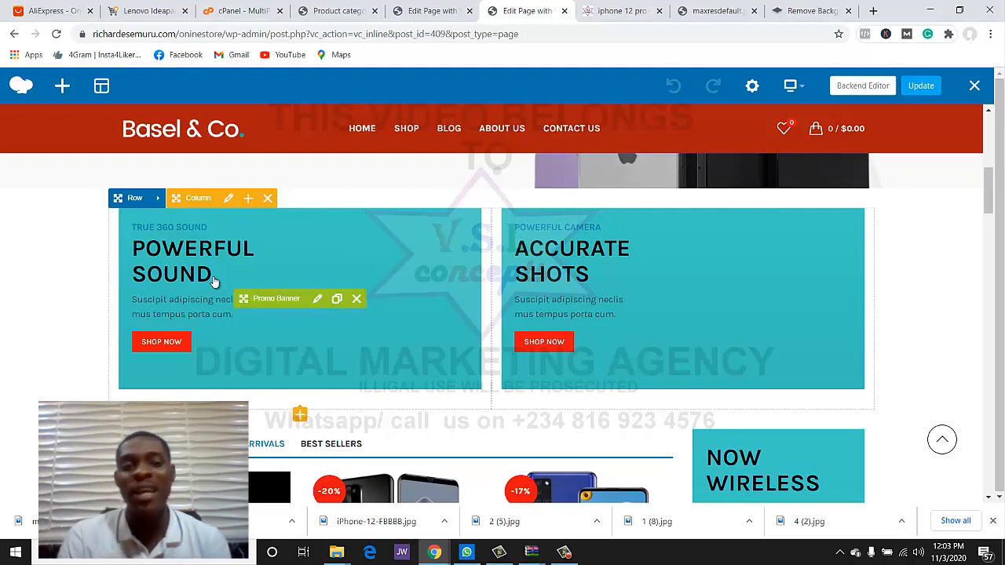
click(157, 10)
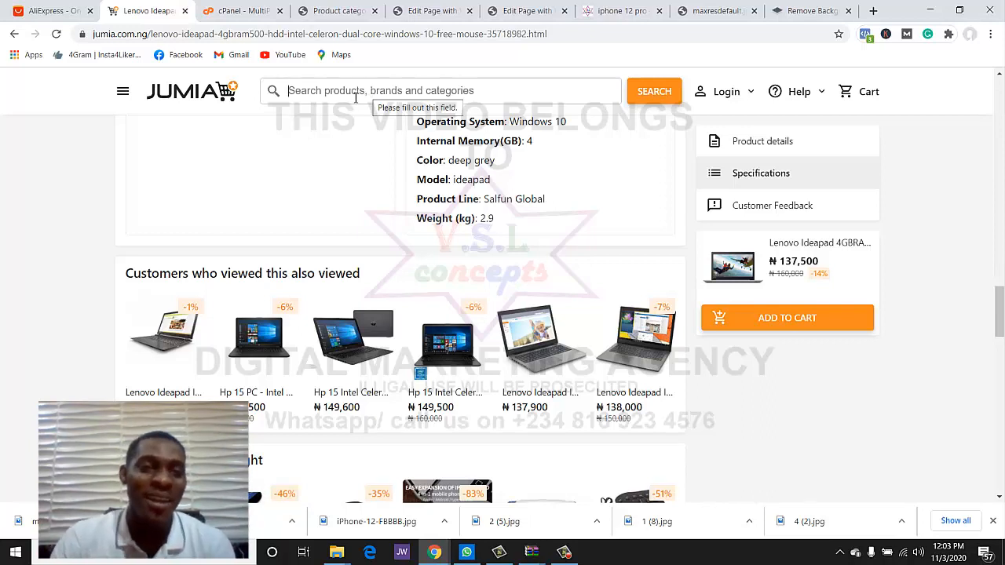
- Search Jumia for 'samsung' and open the Samsung Galaxy A10s product page
text(sam)
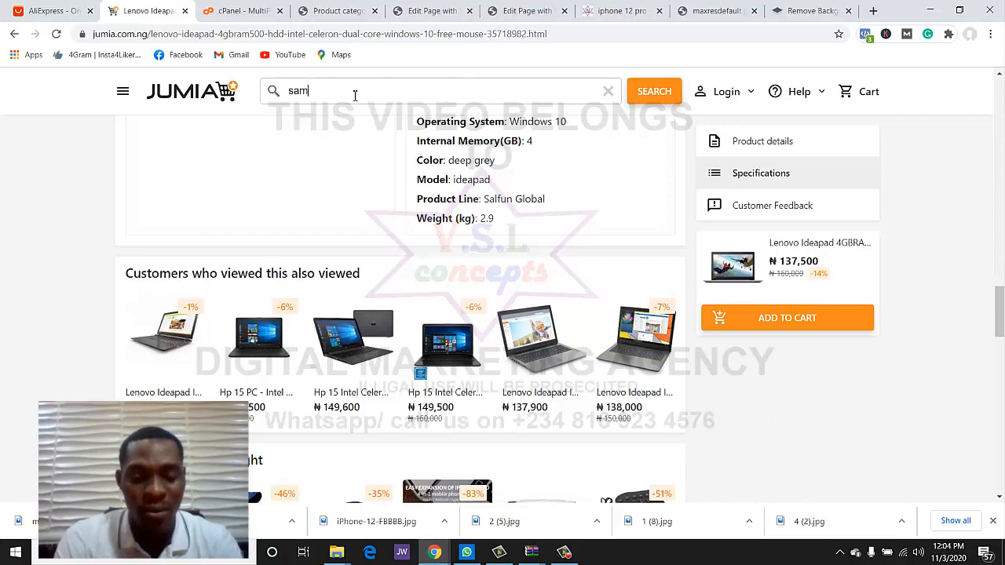
text(sung)
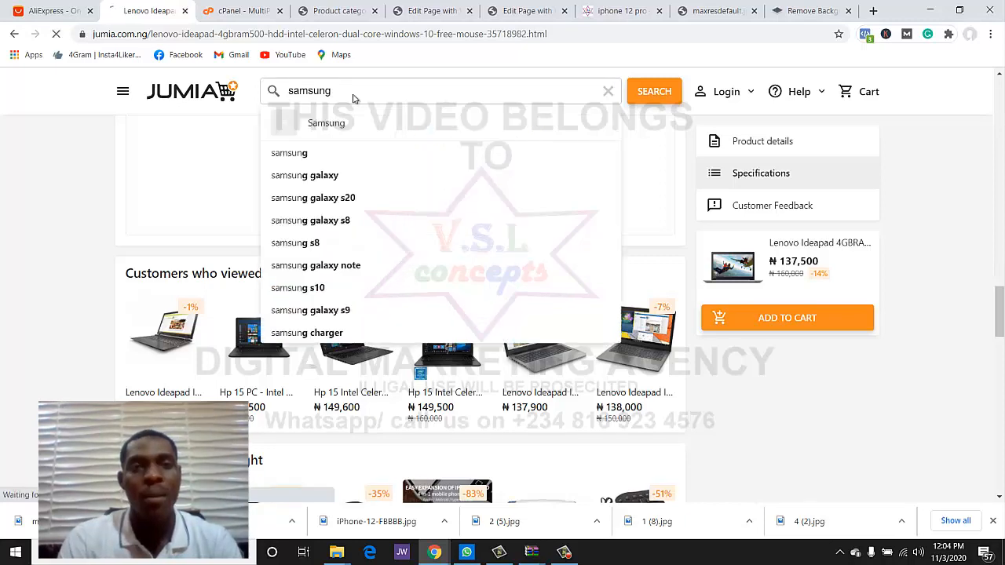
key(Return)
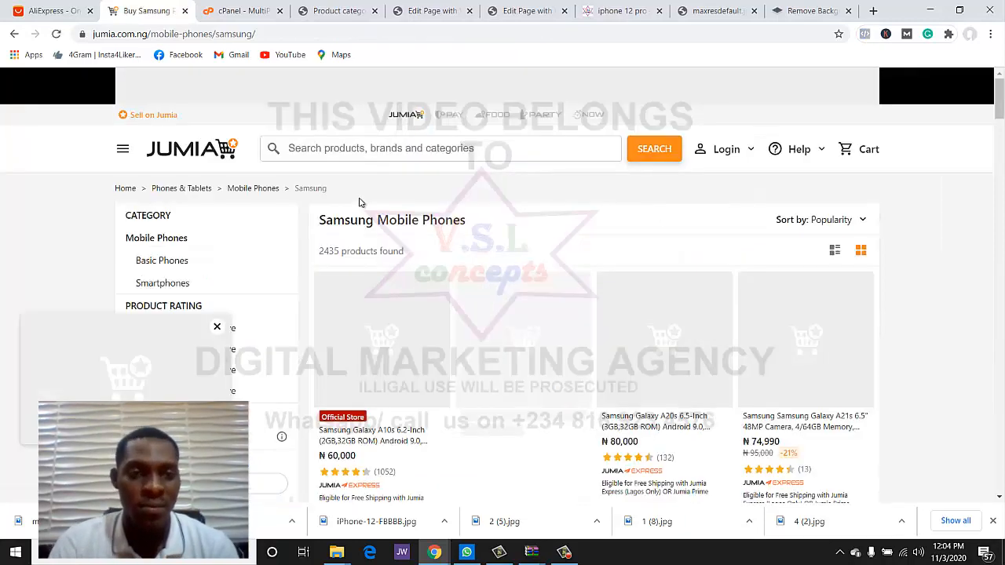
scroll(457, 270, down, 2)
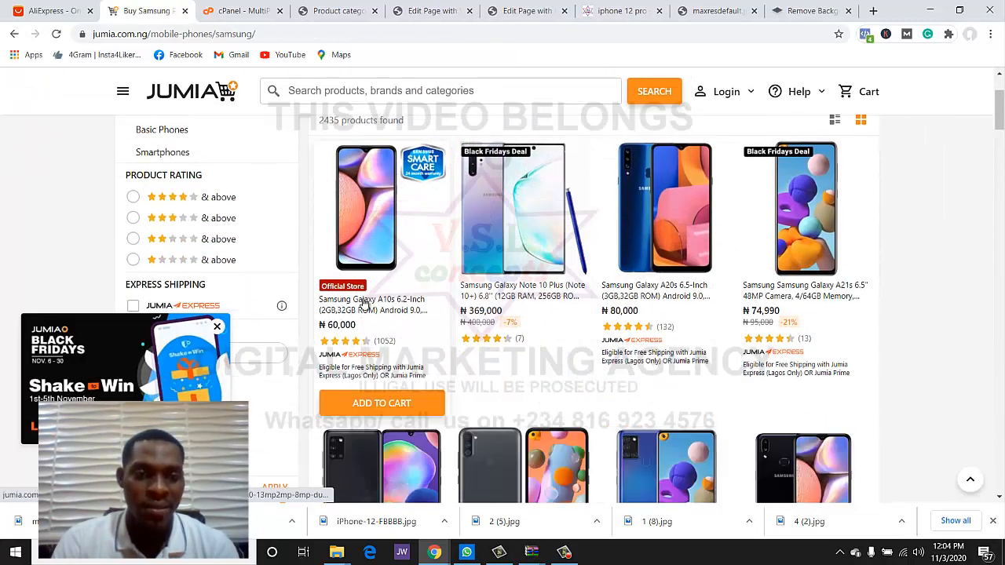
scroll(391, 282, down, 1)
scroll(391, 282, up, 1)
scroll(391, 282, down, 4)
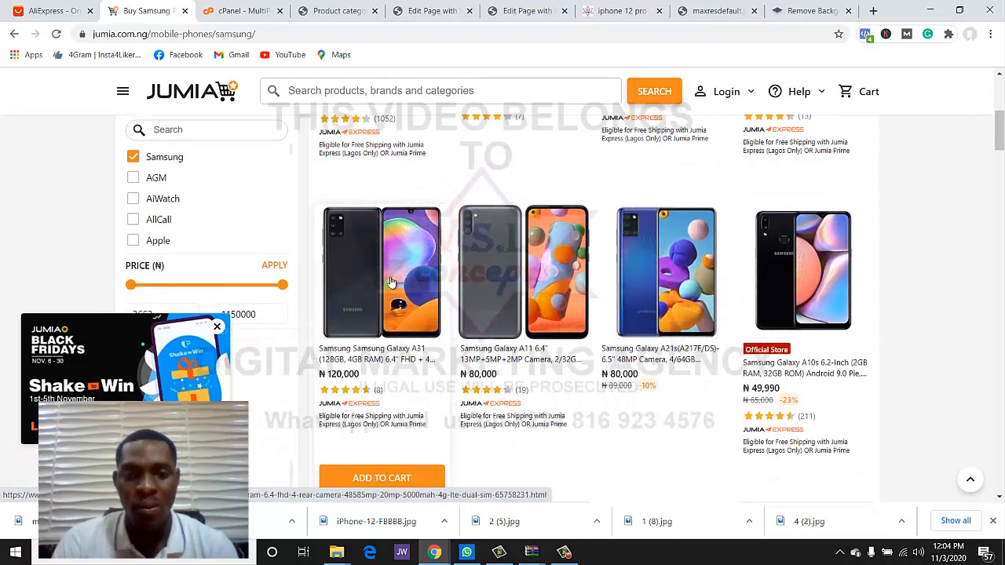
scroll(391, 282, up, 4)
scroll(390, 282, up, 3)
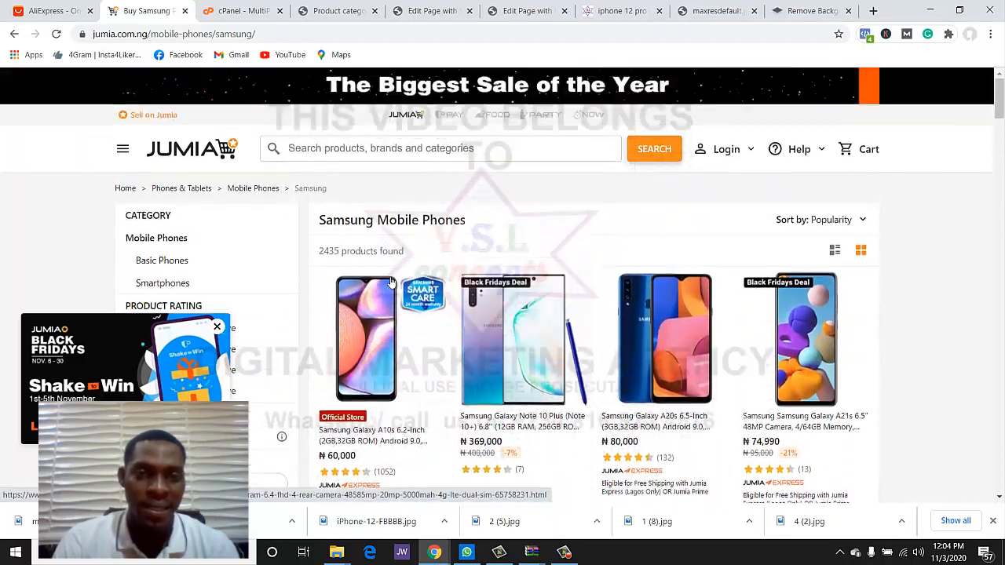
scroll(391, 282, down, 5)
scroll(391, 281, up, 2)
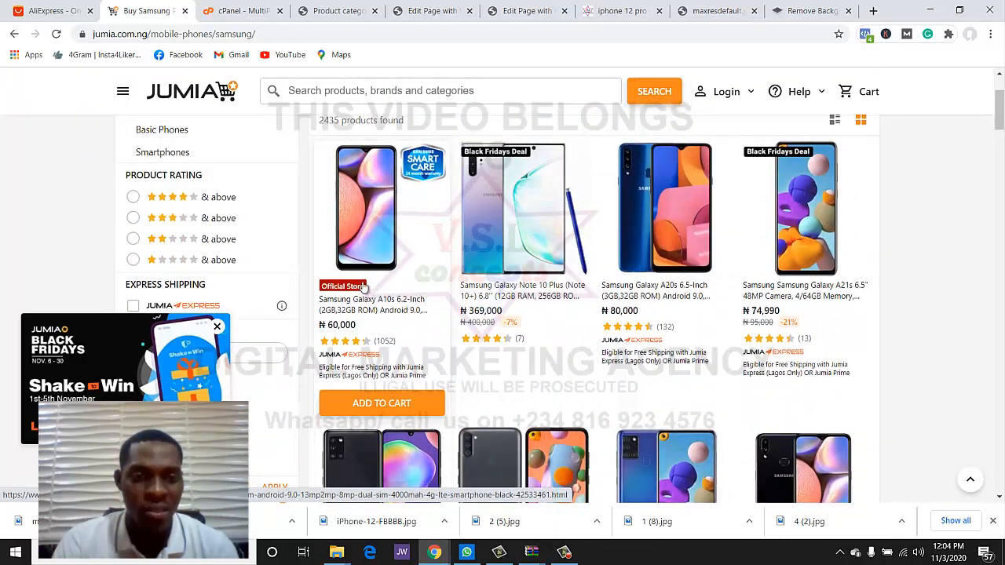
scroll(354, 306, down, 1)
click(363, 241)
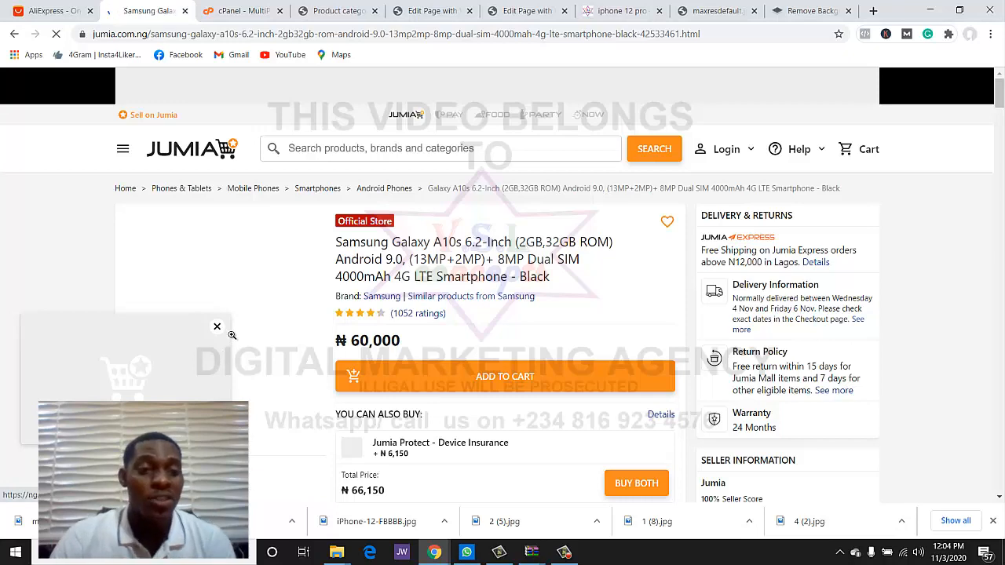
- Dismiss the promo popup and save the A10s front photo to the computer
click(217, 326)
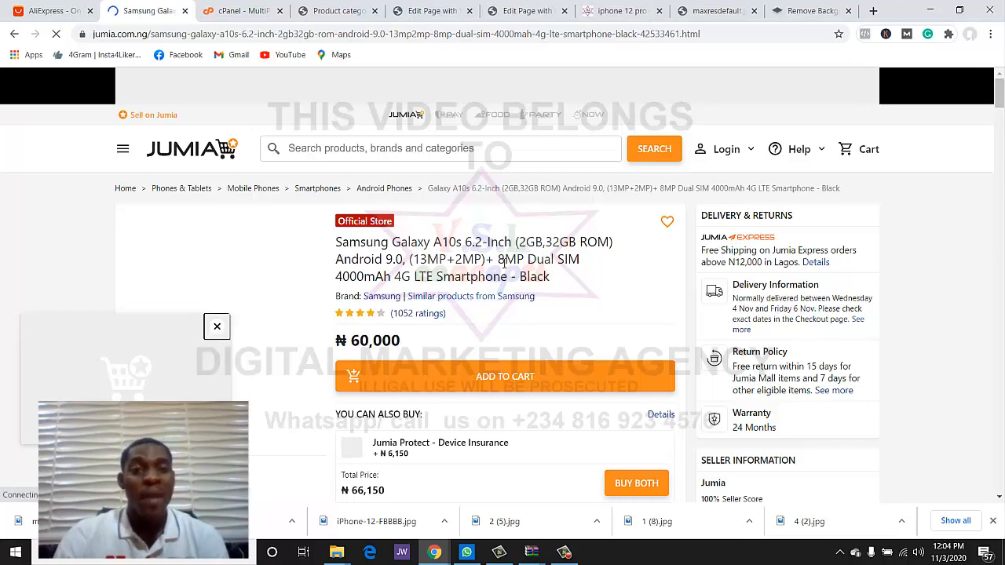
scroll(422, 291, down, 3)
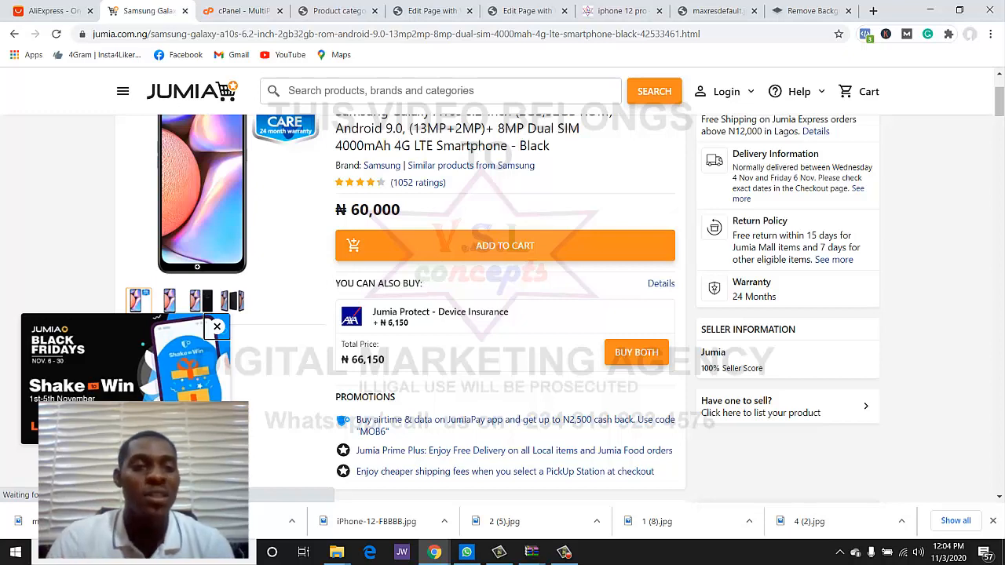
click(217, 325)
scroll(343, 258, up, 1)
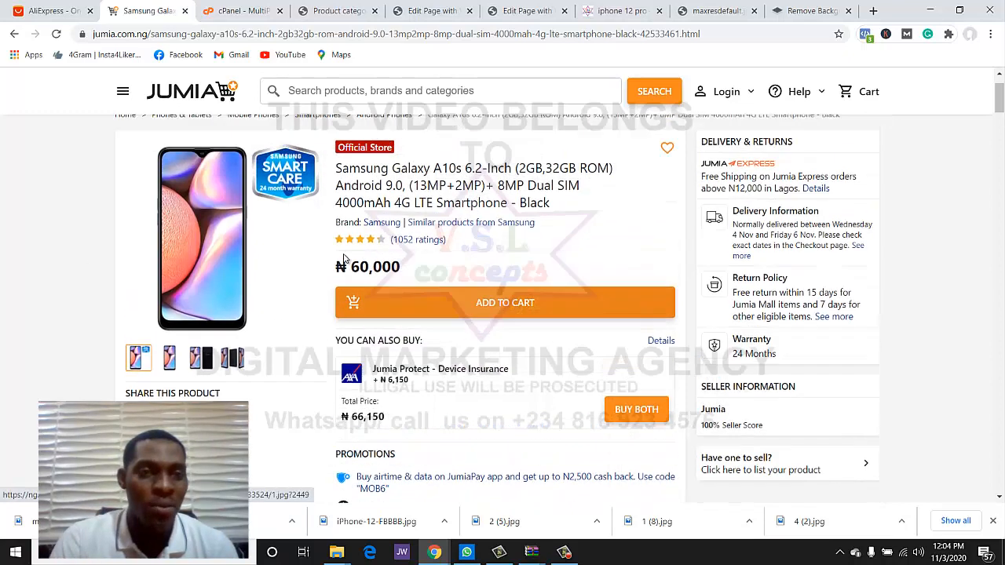
click(193, 280)
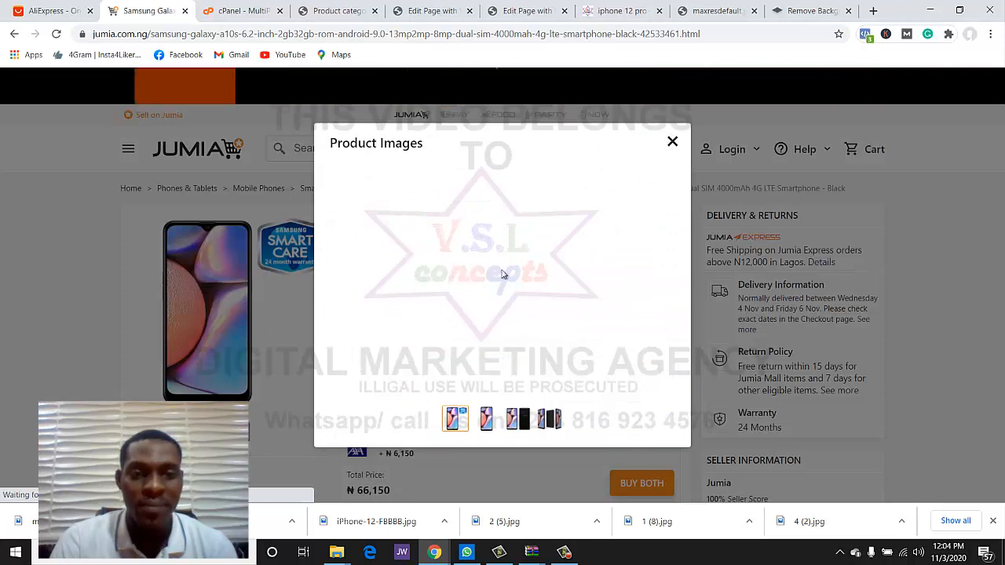
right_click(524, 298)
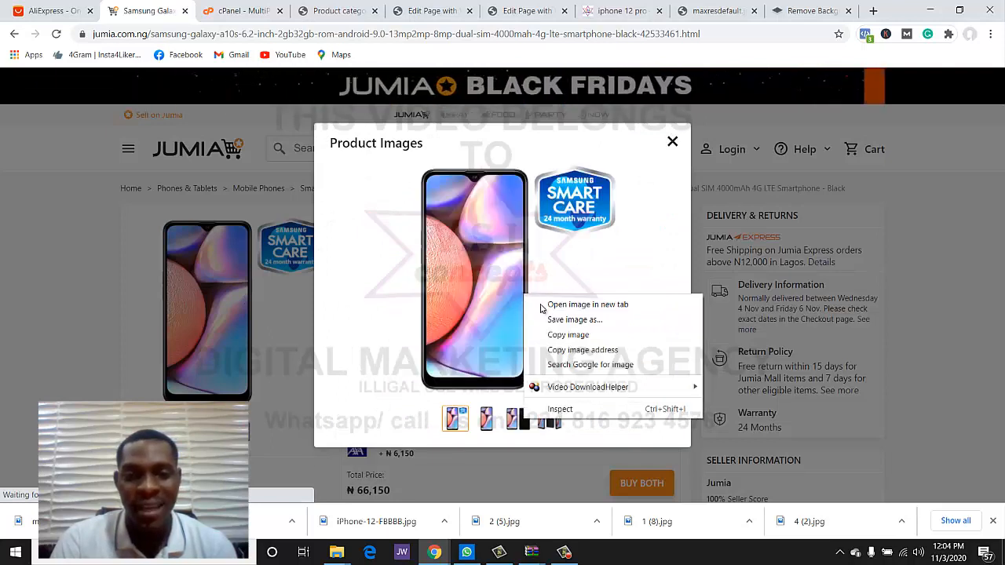
click(553, 321)
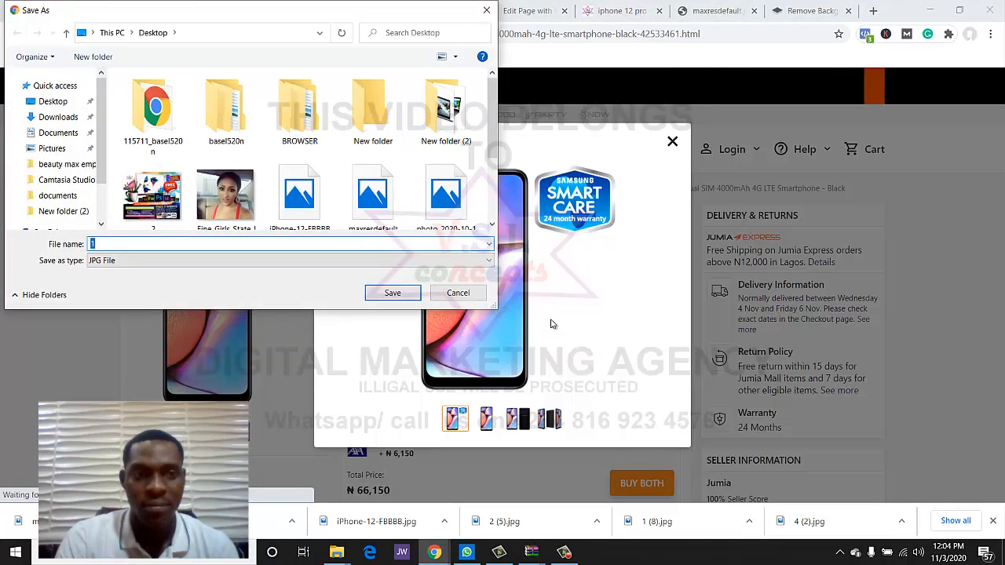
key(Return)
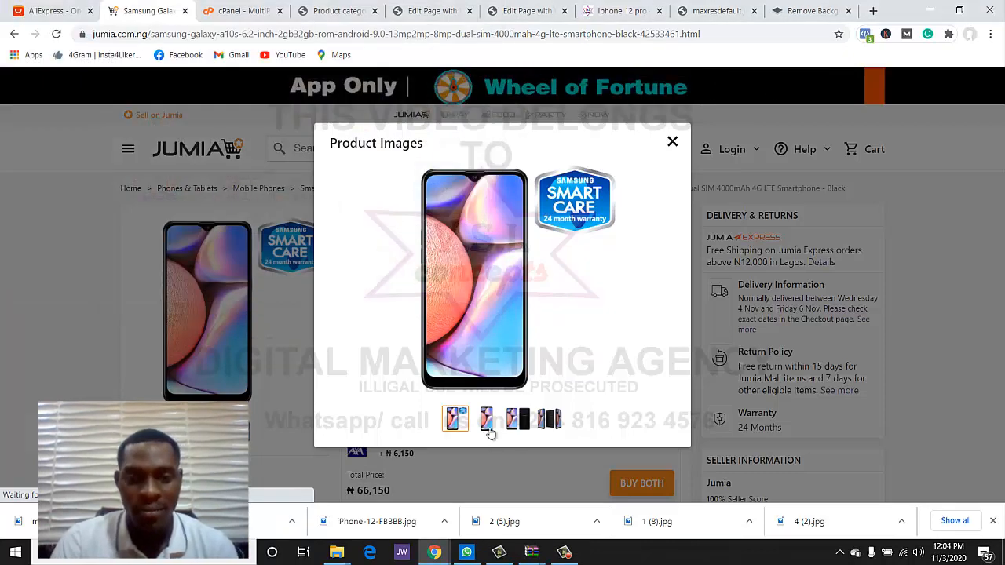
- Save the A10s three-phone photo too, then close the image viewer
click(554, 420)
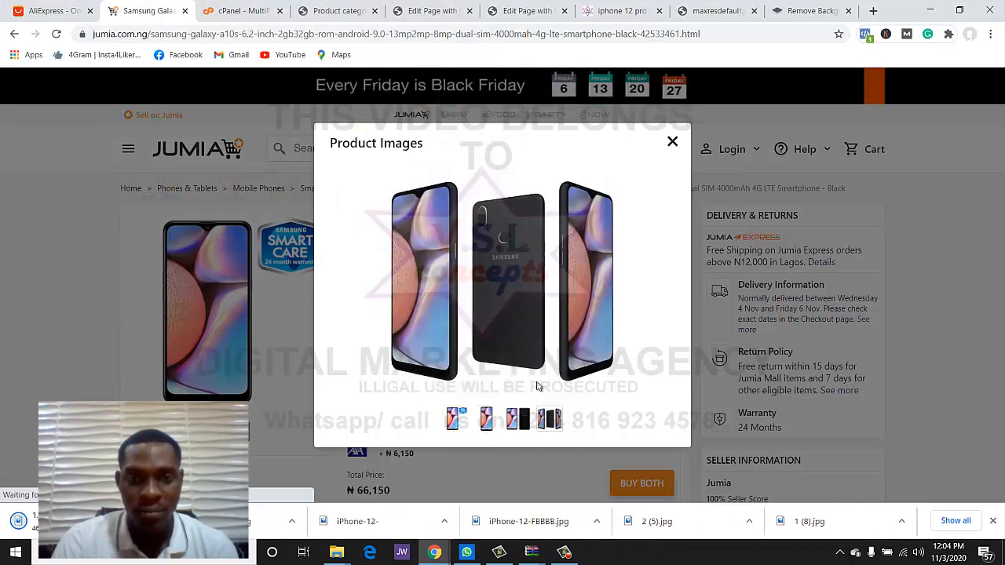
right_click(513, 307)
click(559, 336)
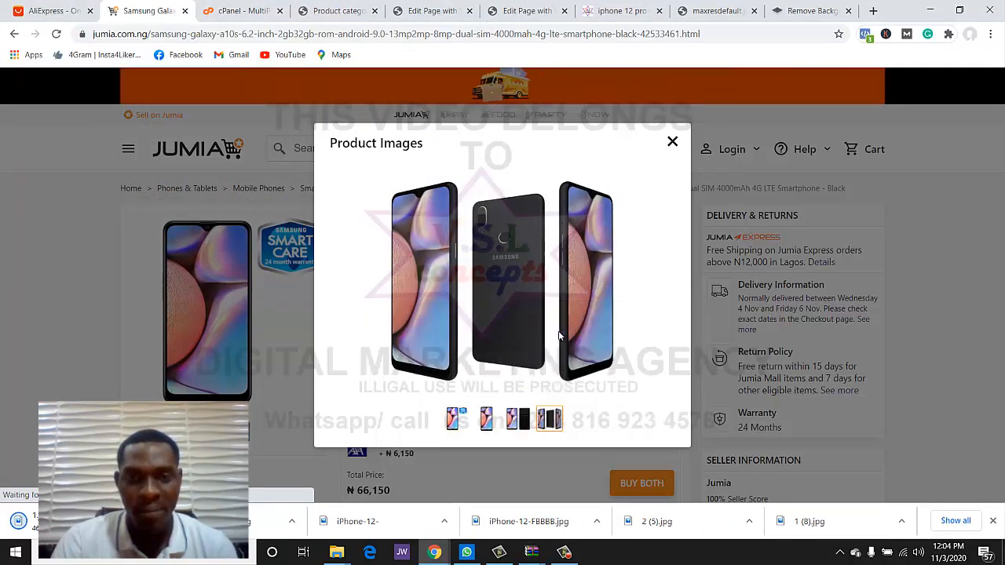
key(Return)
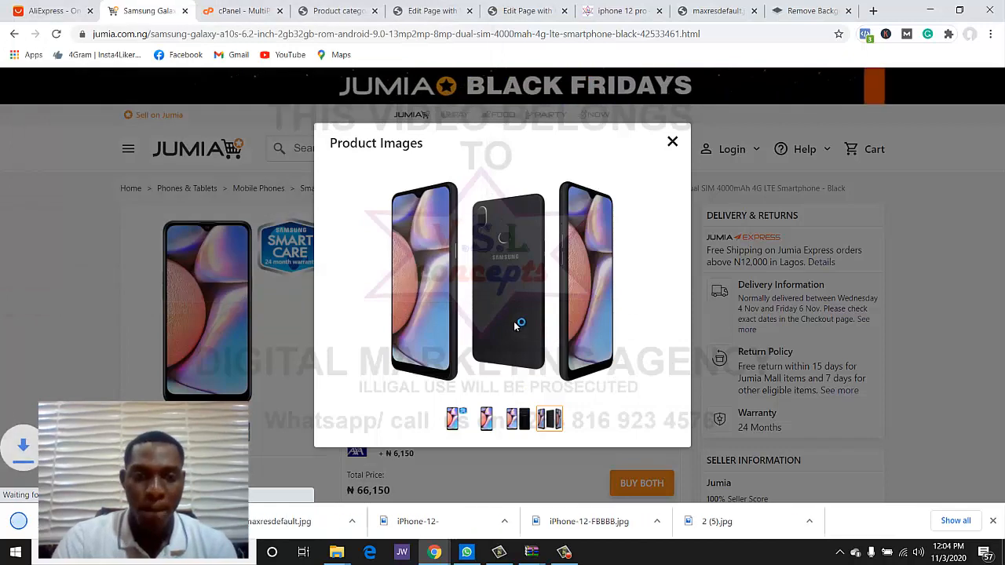
click(671, 142)
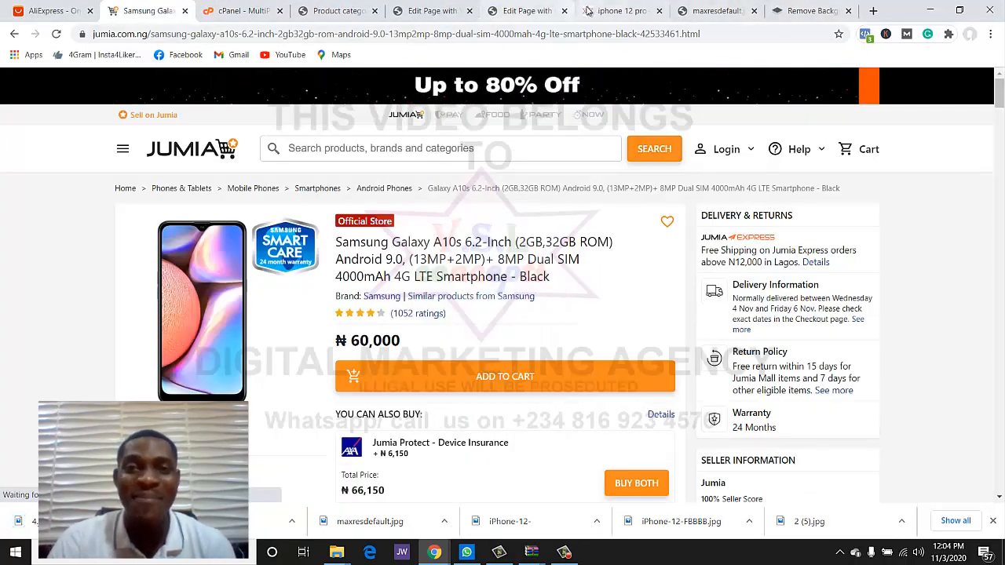
- Open the Powerful Sound promo banner settings and close the spare product, category and preview tabs
click(589, 10)
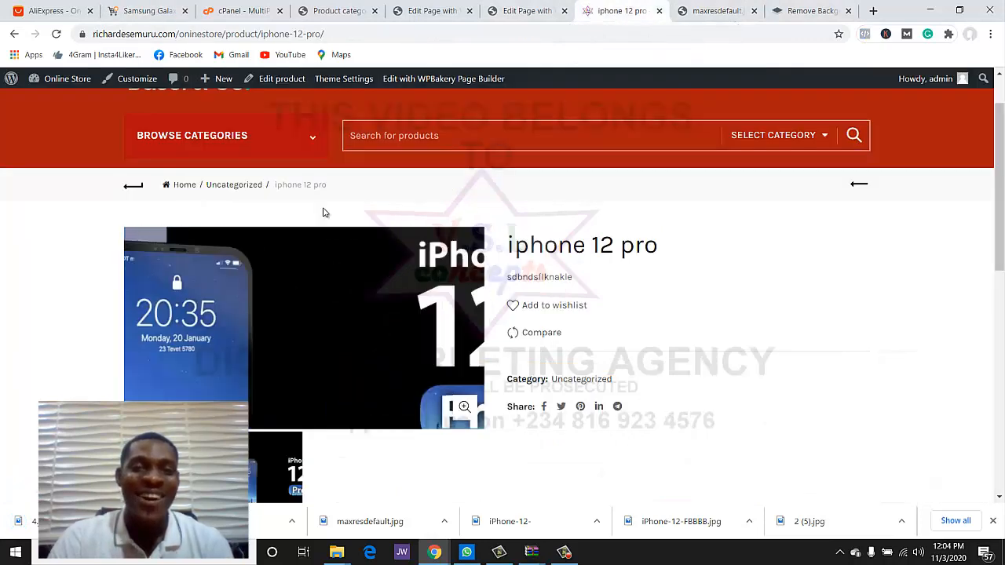
click(522, 11)
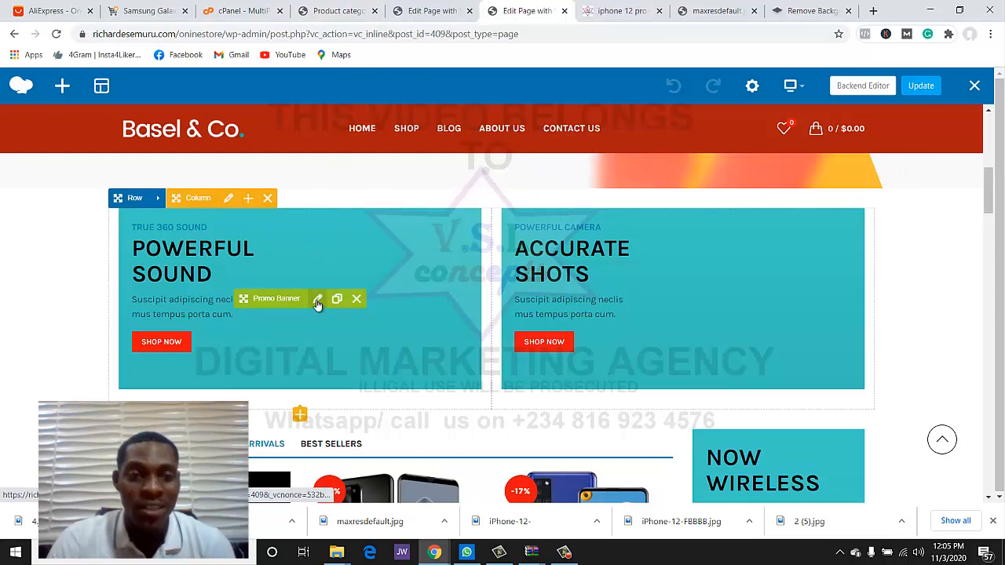
click(317, 301)
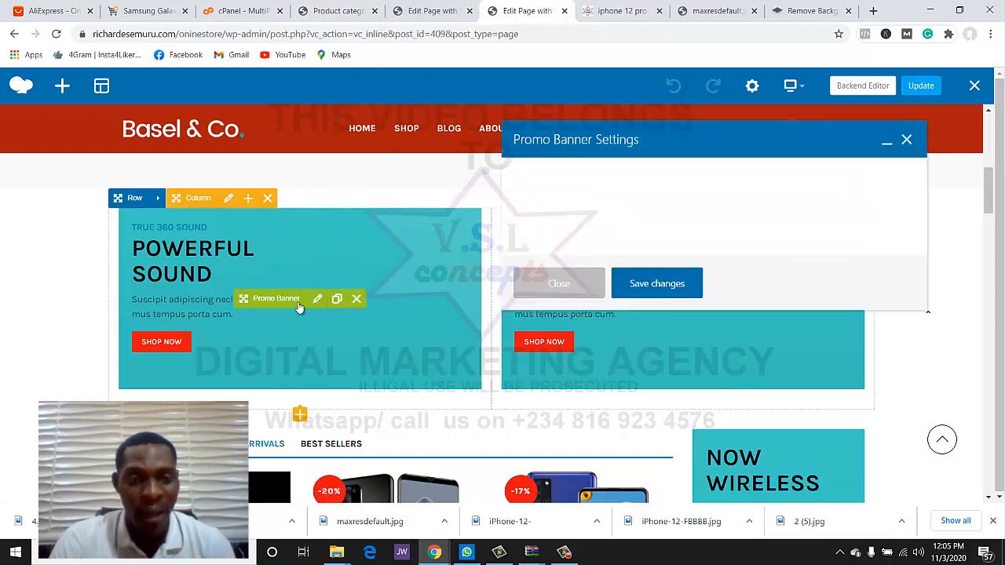
click(336, 10)
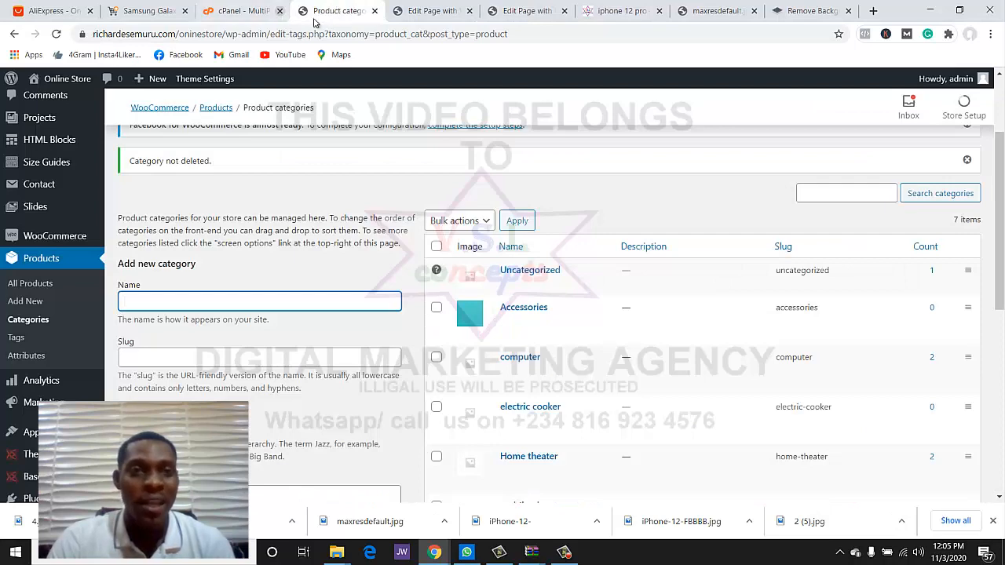
click(375, 11)
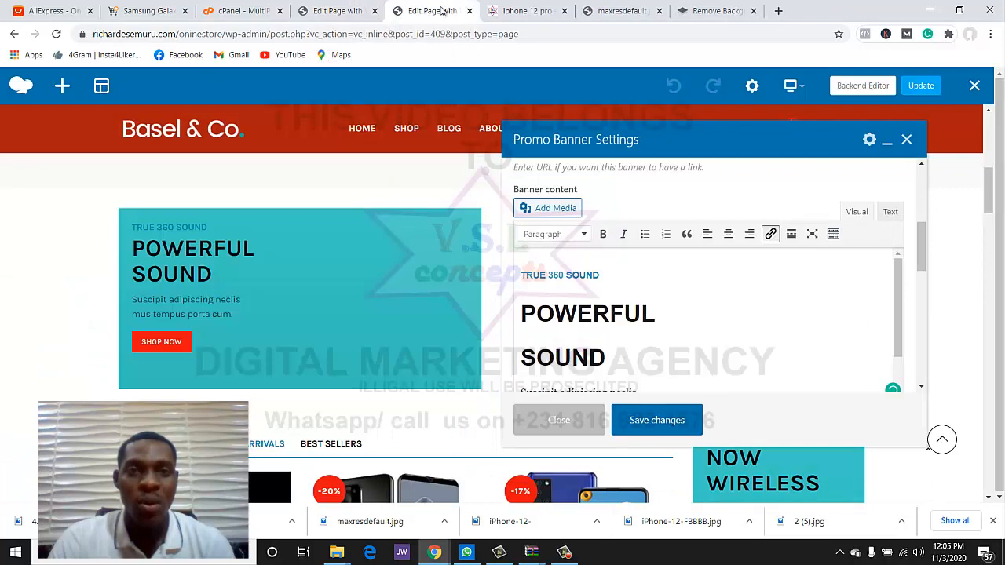
click(469, 11)
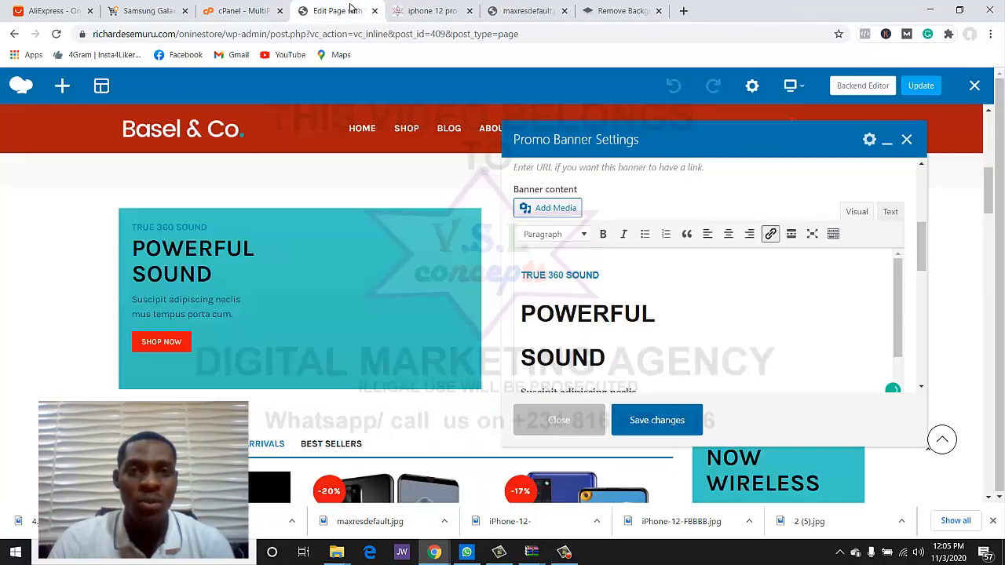
click(430, 11)
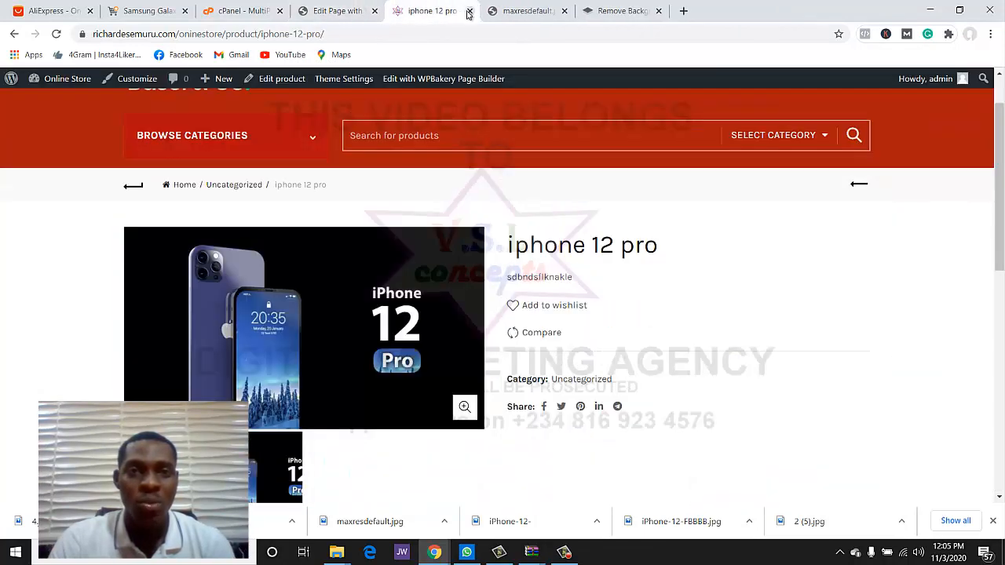
click(469, 11)
click(469, 11)
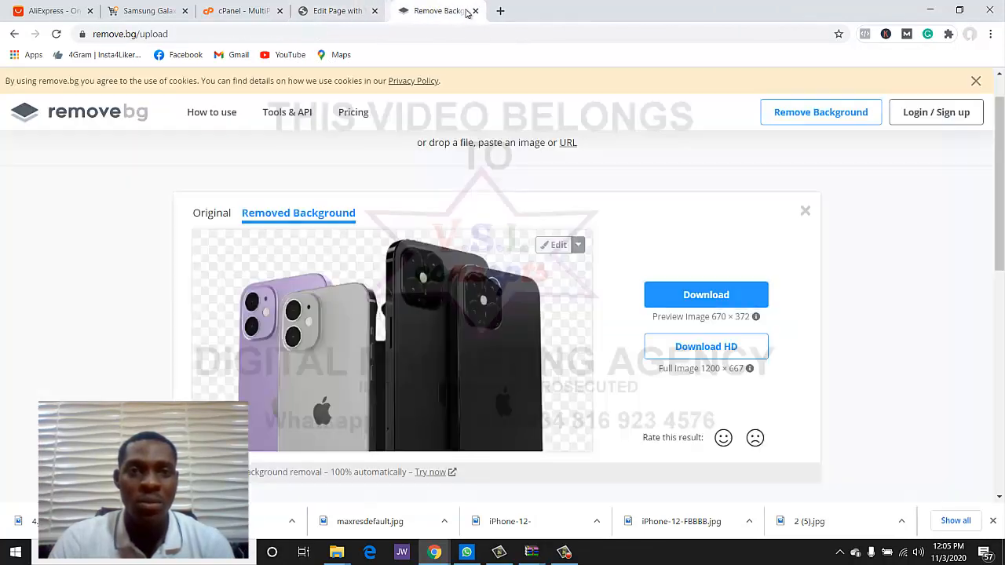
click(241, 11)
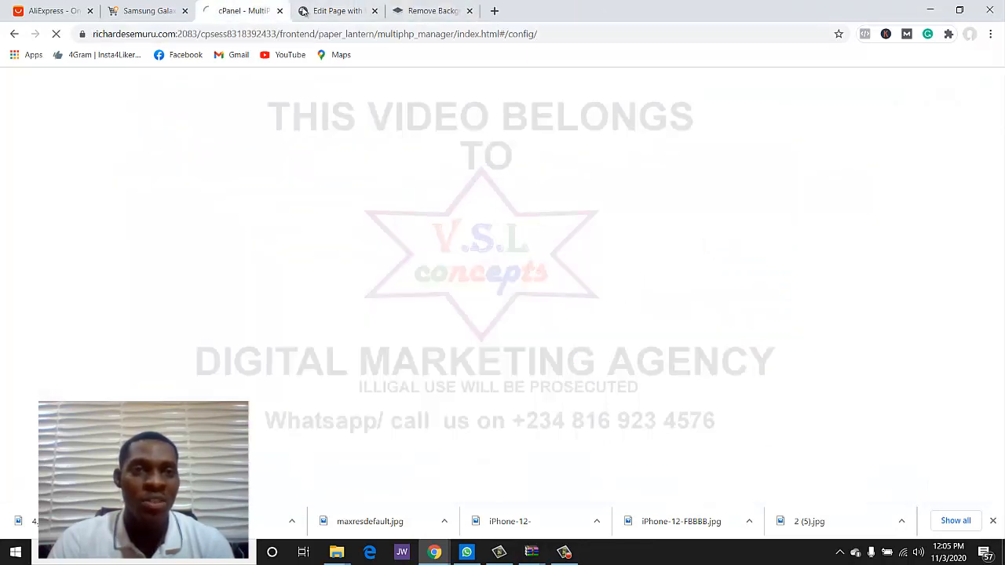
click(333, 11)
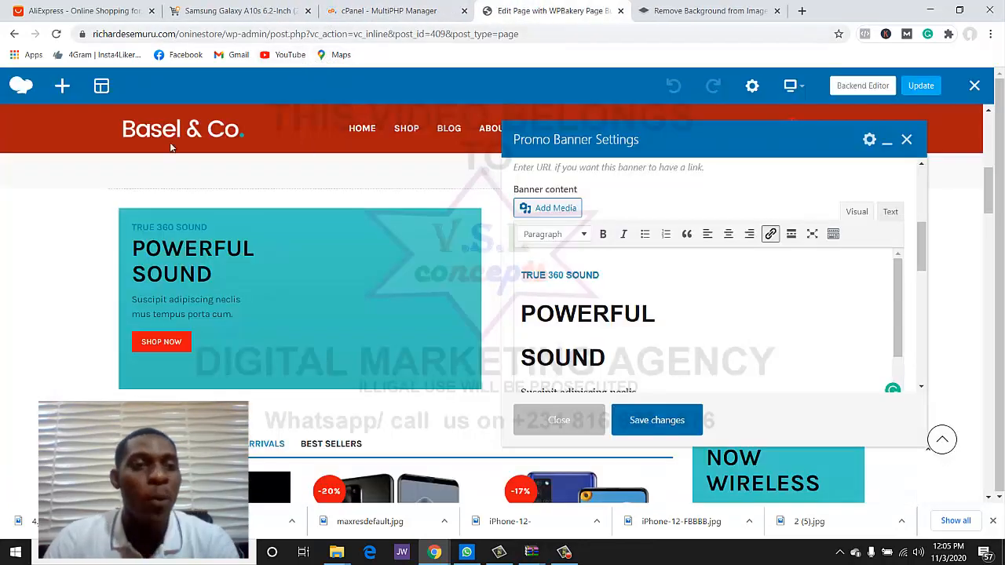
- Copy the 'Samsung Galaxy A10s' product name from the Jumia page
click(117, 11)
click(191, 11)
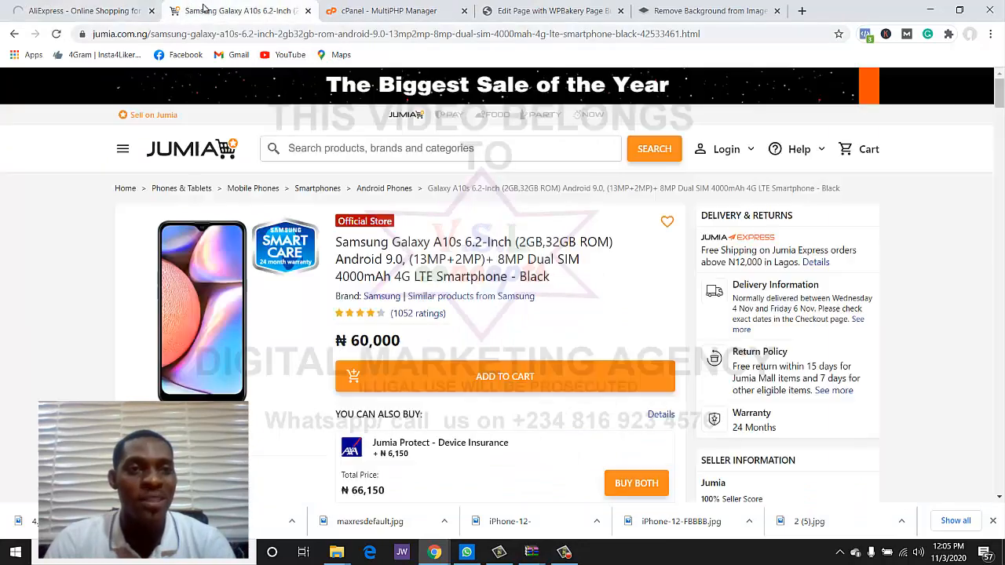
drag(337, 243, 463, 246)
key(ctrl+c)
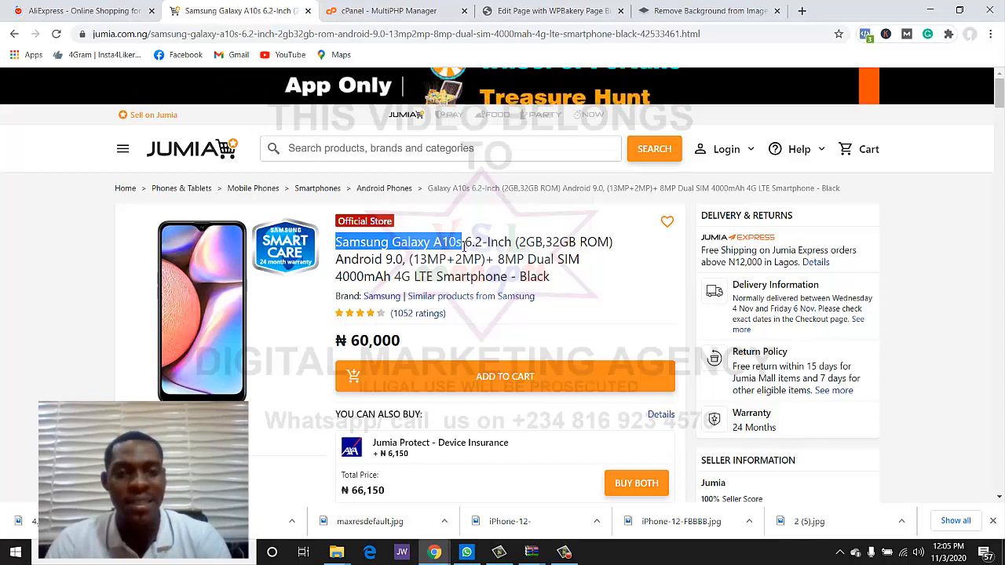
click(540, 10)
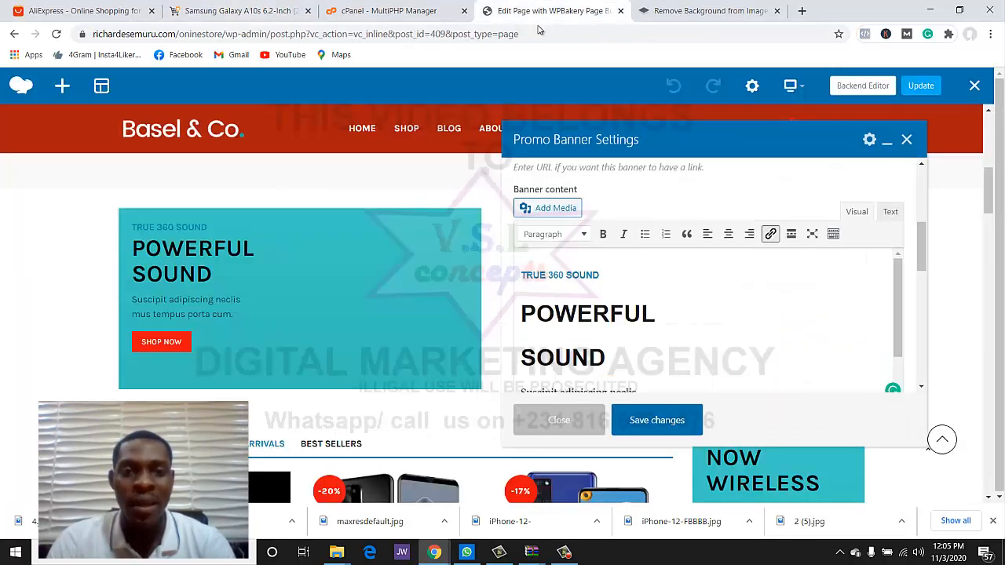
- Replace the TRUE 360 SOUND tagline with 'Special Offer'
click(610, 292)
scroll(645, 310, up, 1)
scroll(645, 306, down, 3)
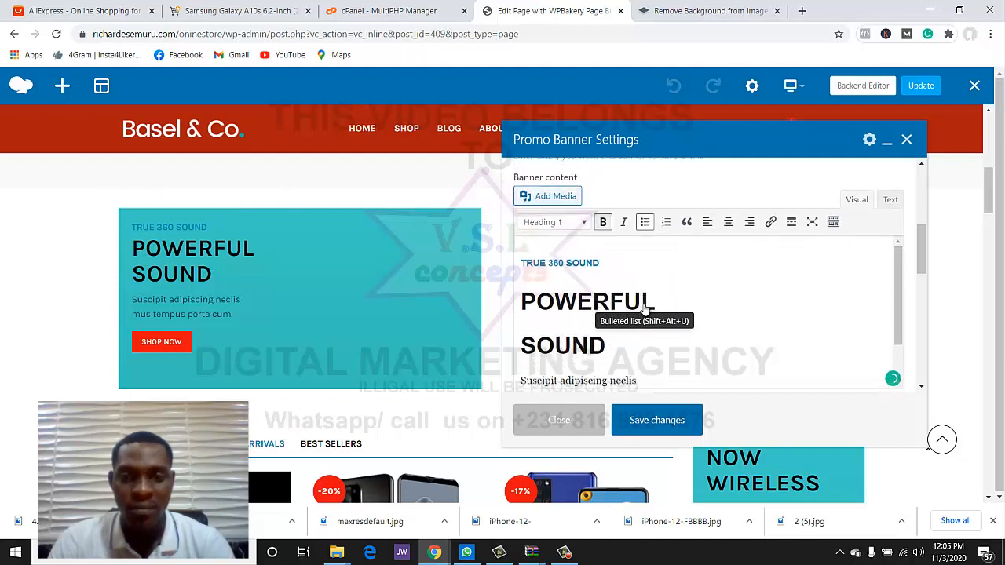
click(598, 212)
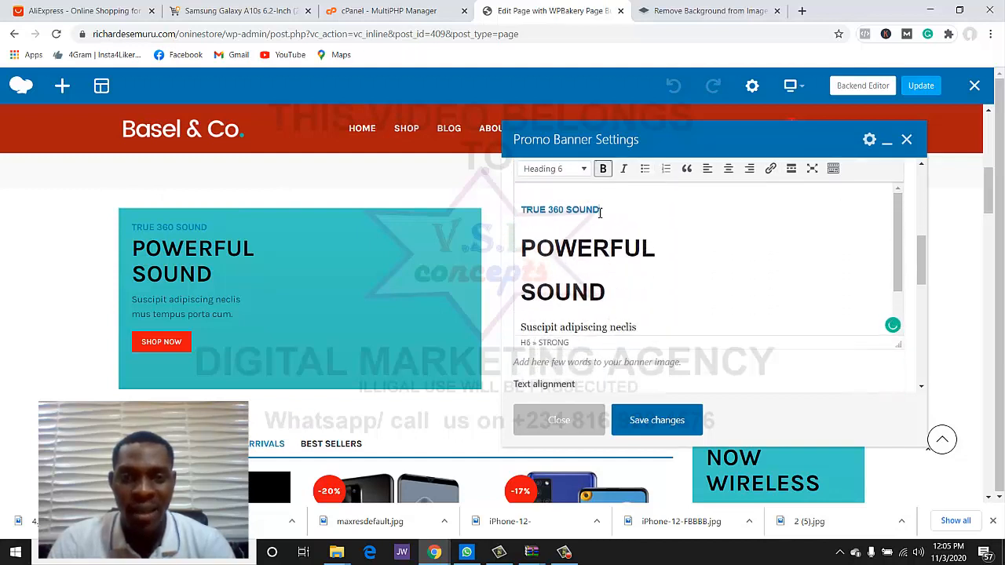
key(BackSpace)
key(BackSpace)
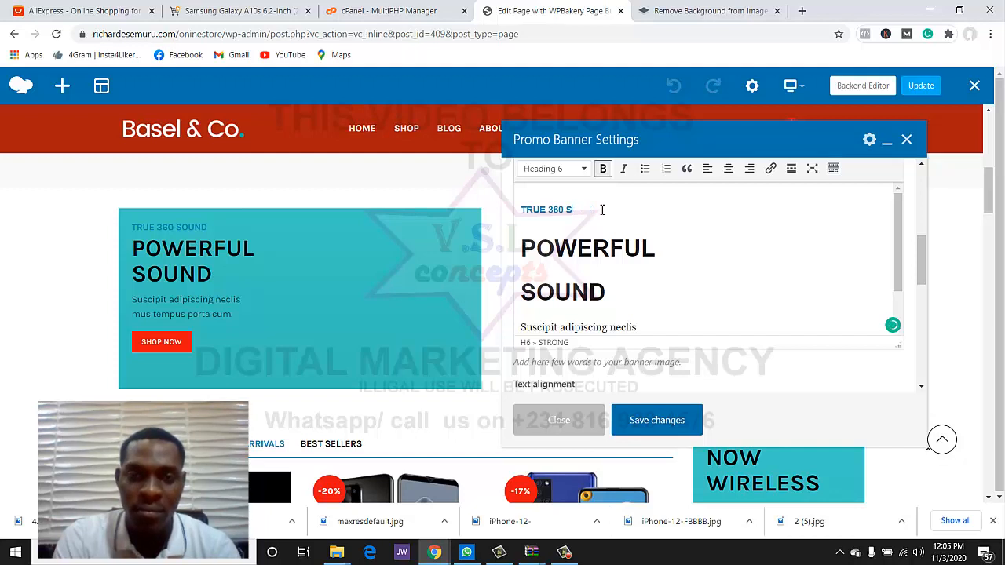
key(BackSpace)
key(BackSpace)
key(BackSpace)
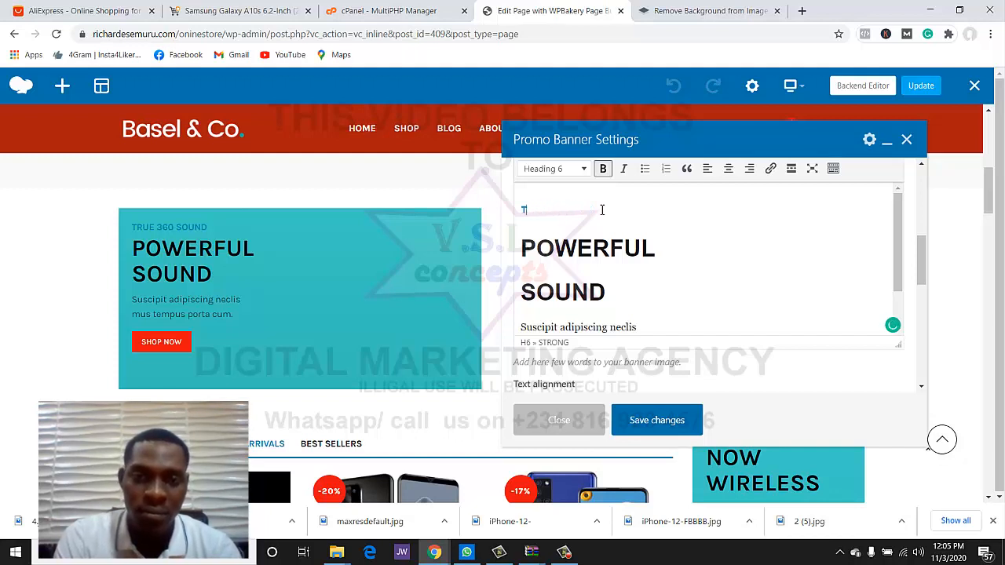
text(Special Offer)
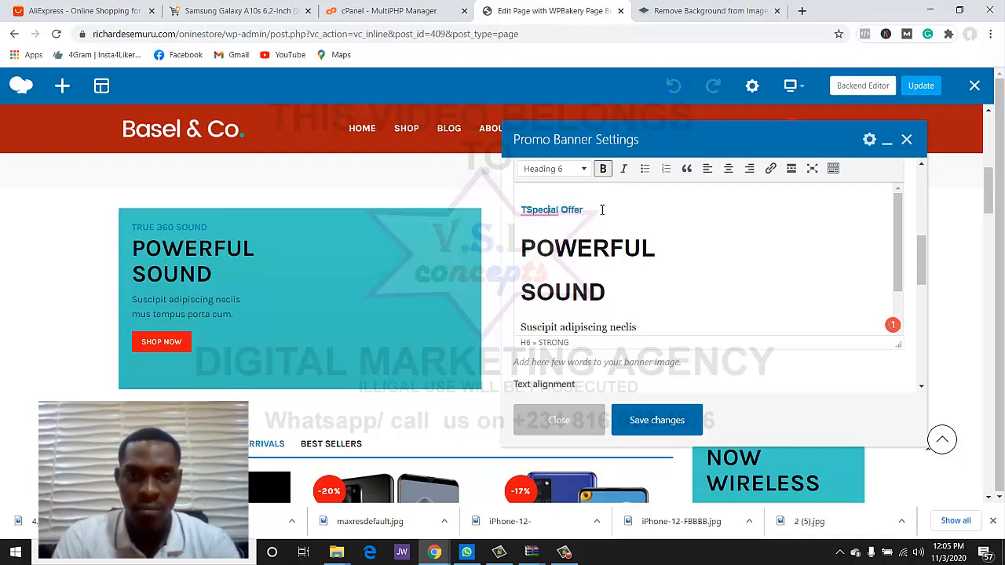
key(BackSpace)
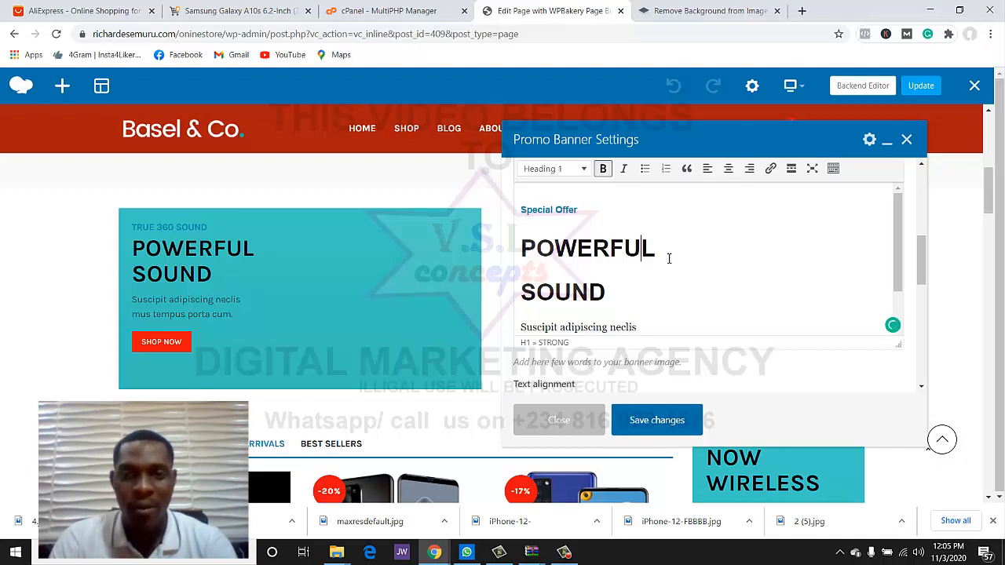
- Paste 'Samsung Galaxy A10s' over POWERFUL and break it onto two lines before Galaxy
drag(669, 259, 544, 249)
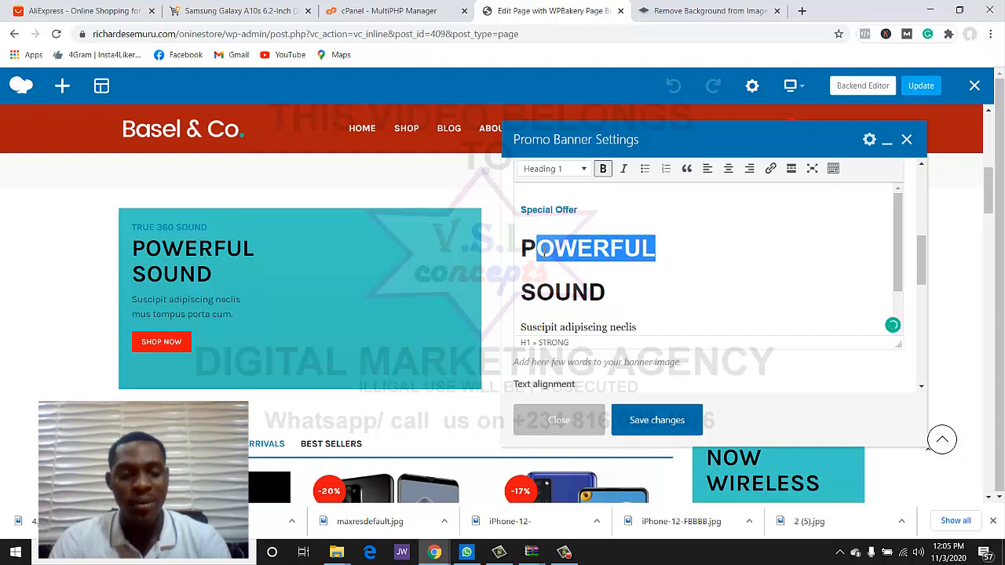
key(ctrl+v)
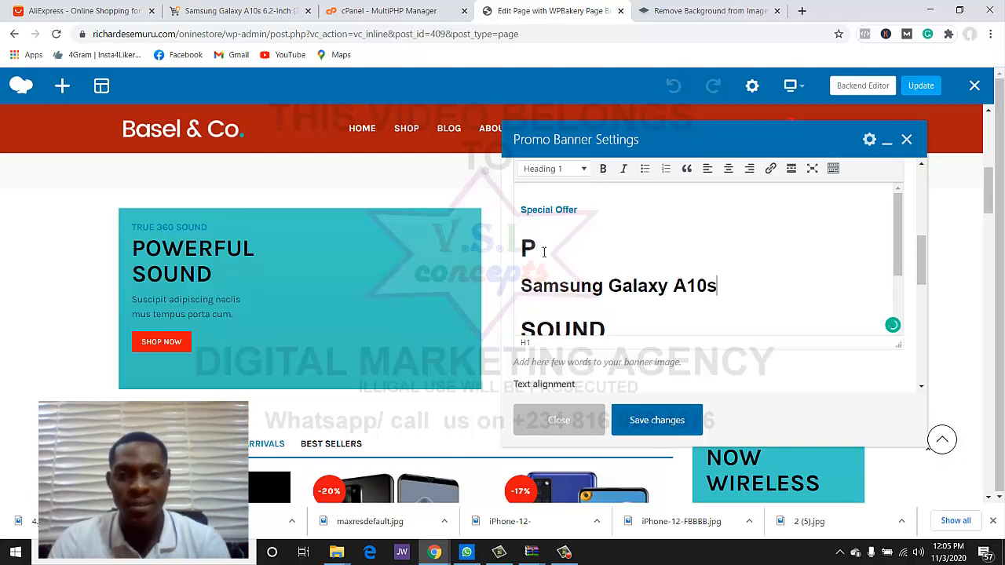
click(522, 286)
key(BackSpace)
key(BackSpace)
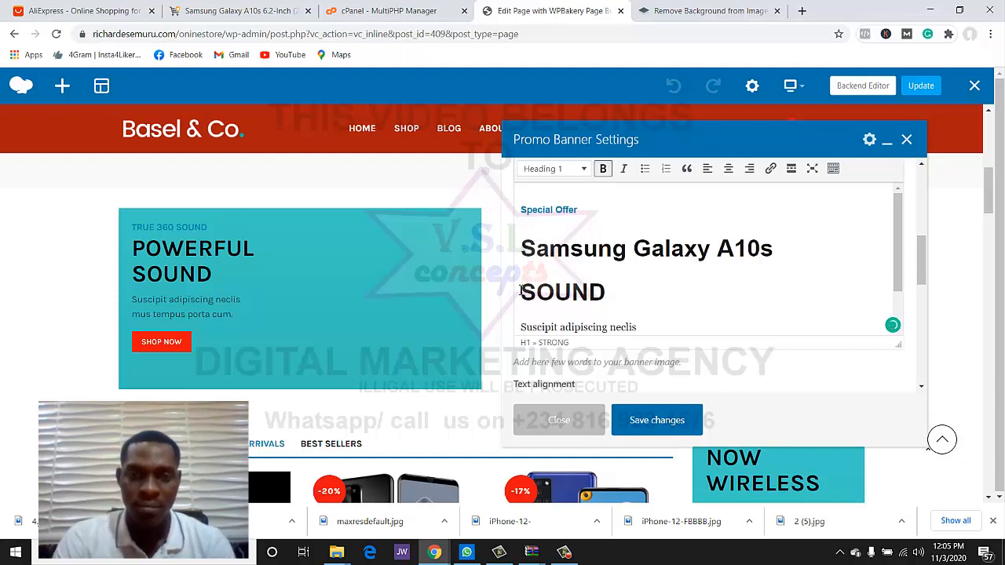
click(634, 249)
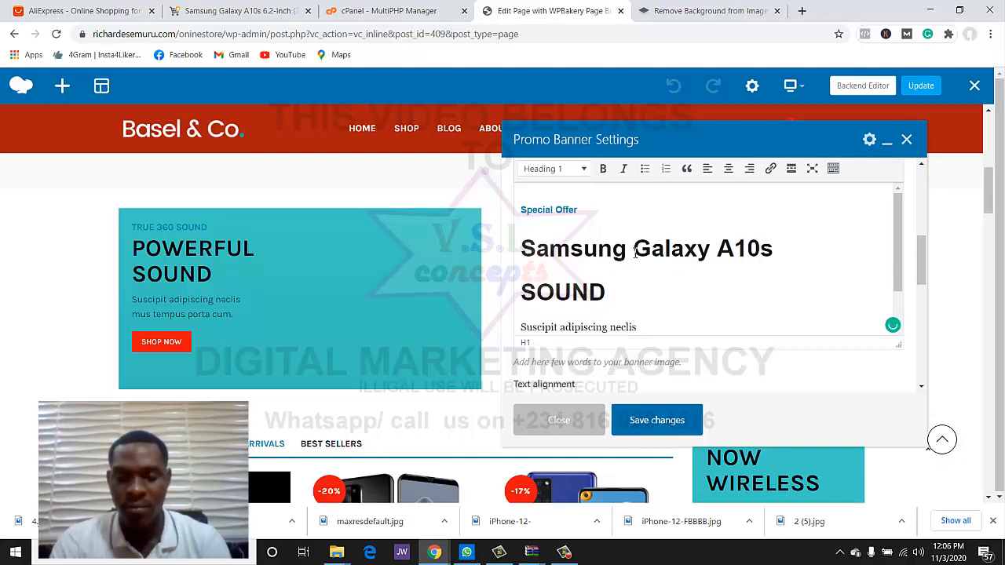
key(Return)
key(Down)
key(Down)
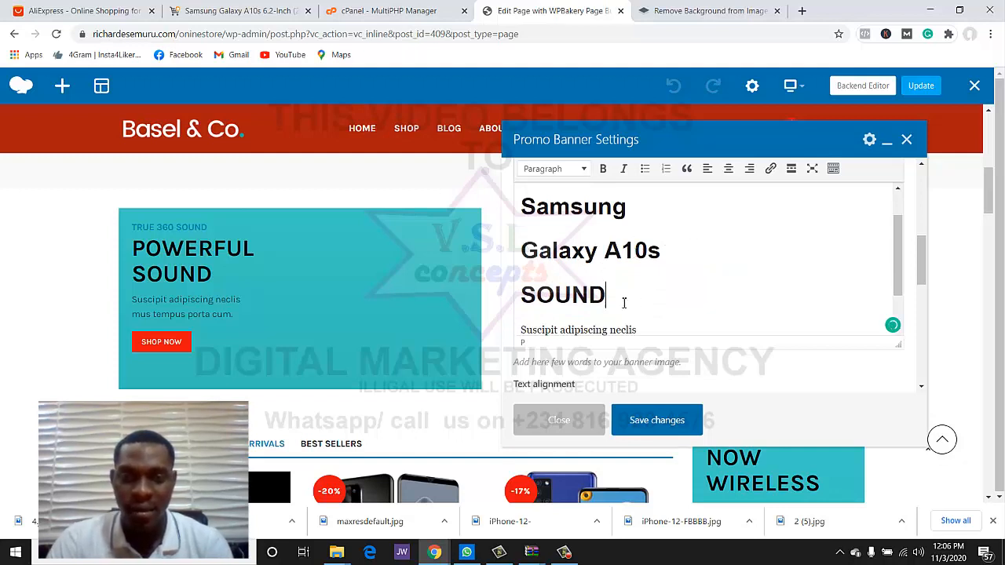
- Delete SOUND and replace the description with 'Grab this offer for just' plus a #20,000 price line
drag(624, 302, 515, 292)
key(BackSpace)
key(BackSpace)
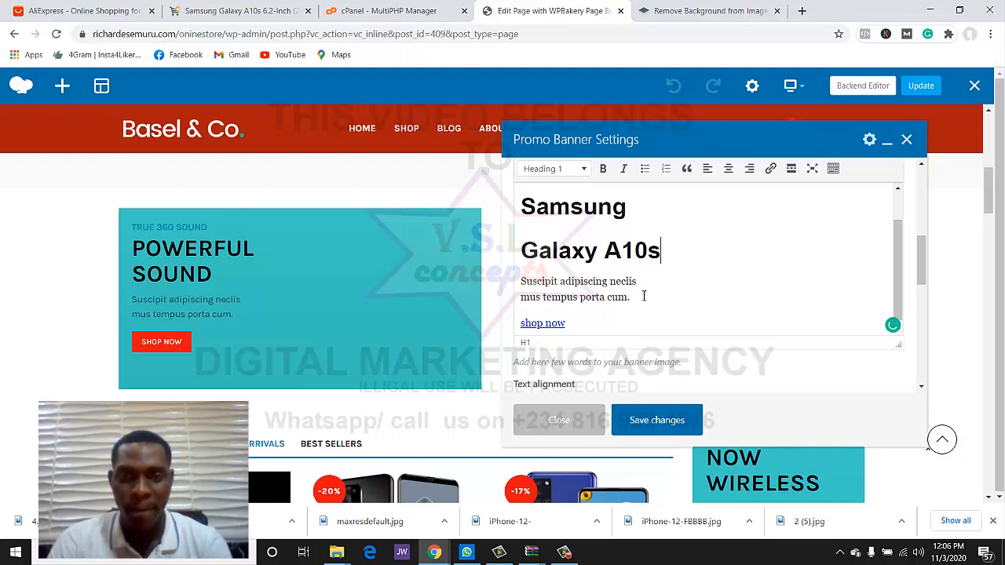
drag(643, 296, 522, 275)
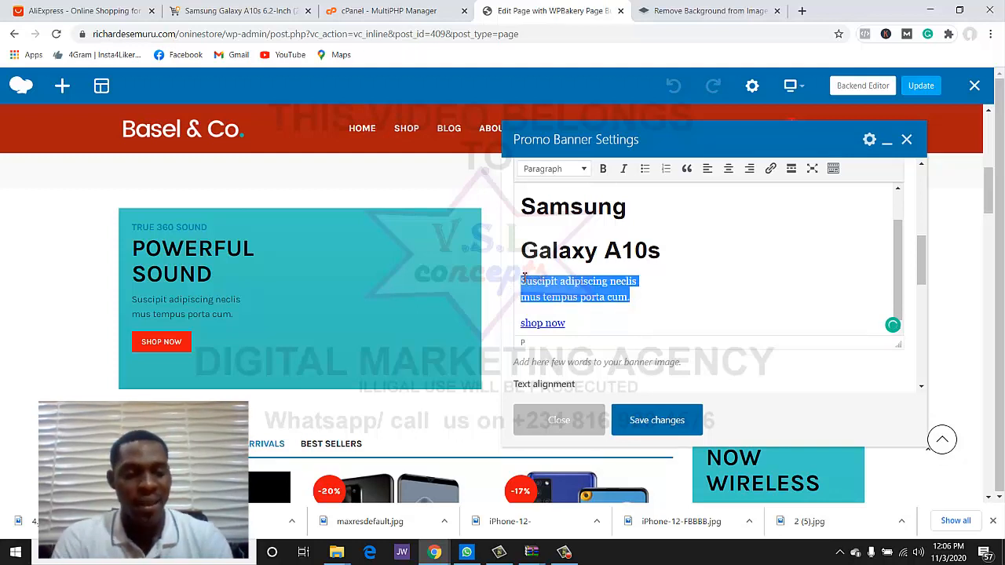
text(we)
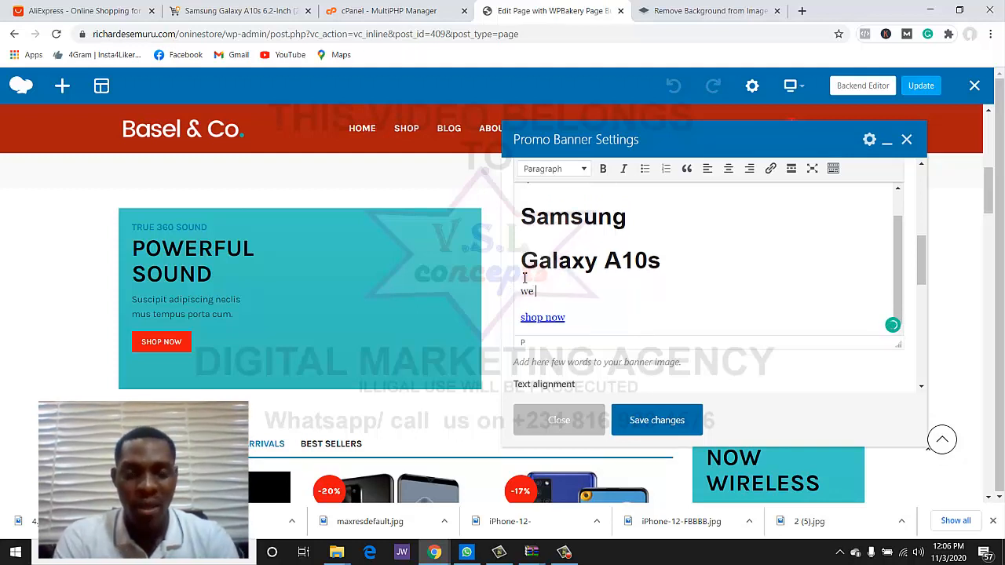
key(BackSpace)
text(Grab this offer for)
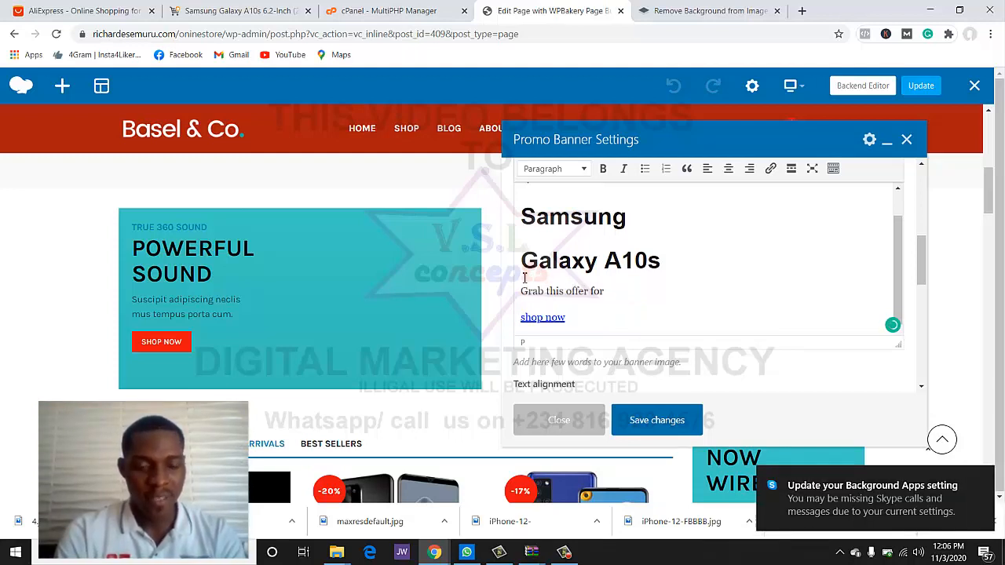
text( just)
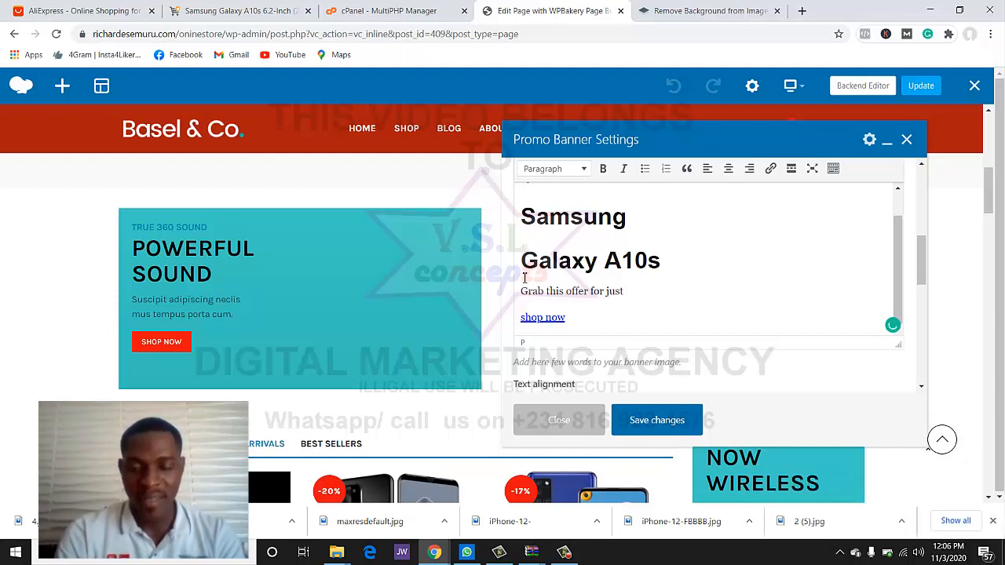
key(Return)
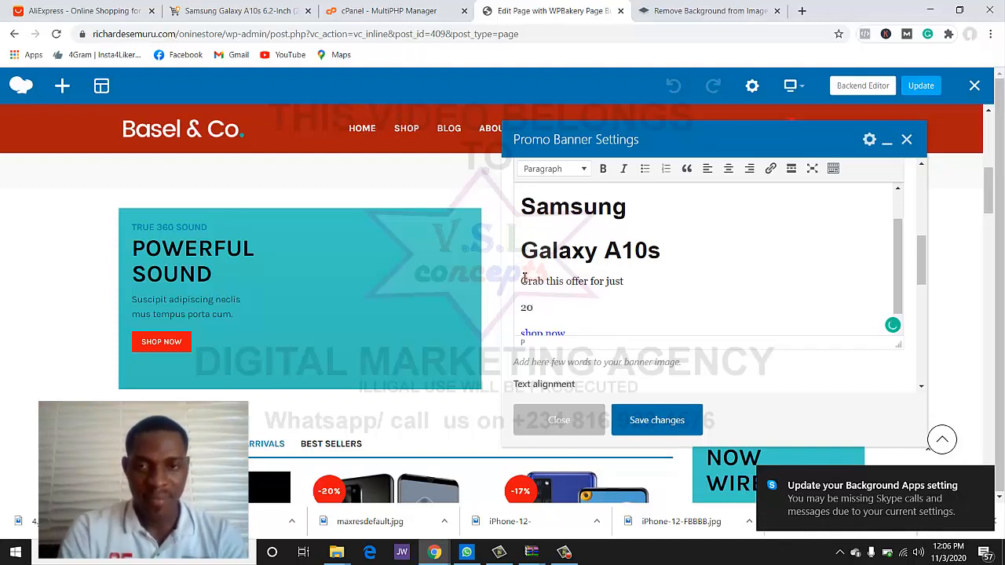
text(20.0)
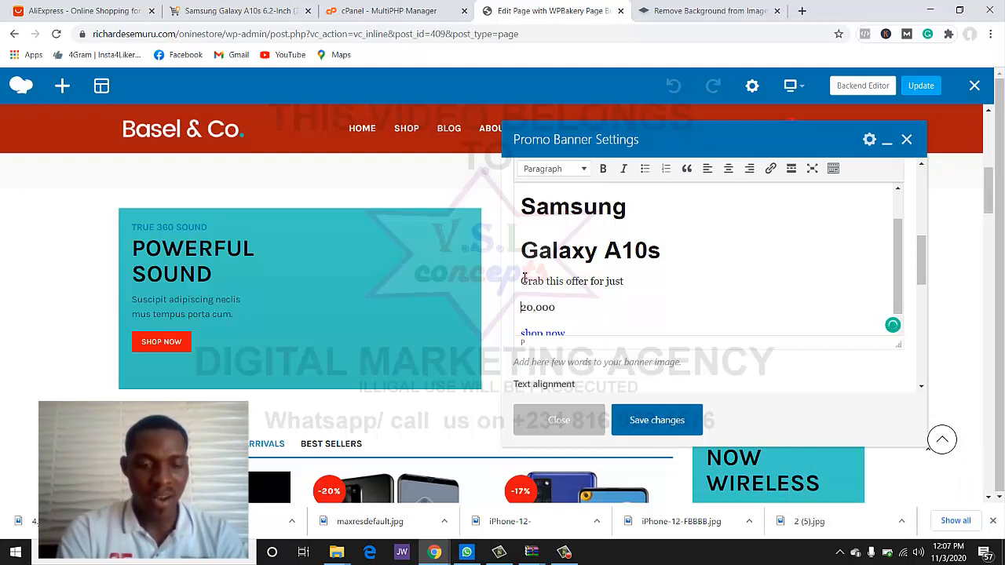
text(#)
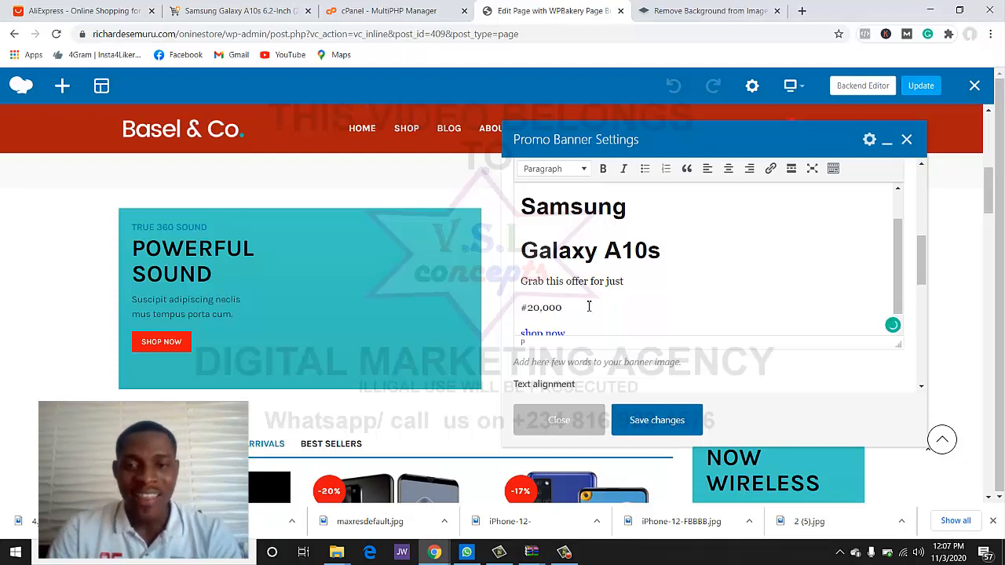
- Format the #20,000 price line as Heading 2
drag(589, 306, 508, 303)
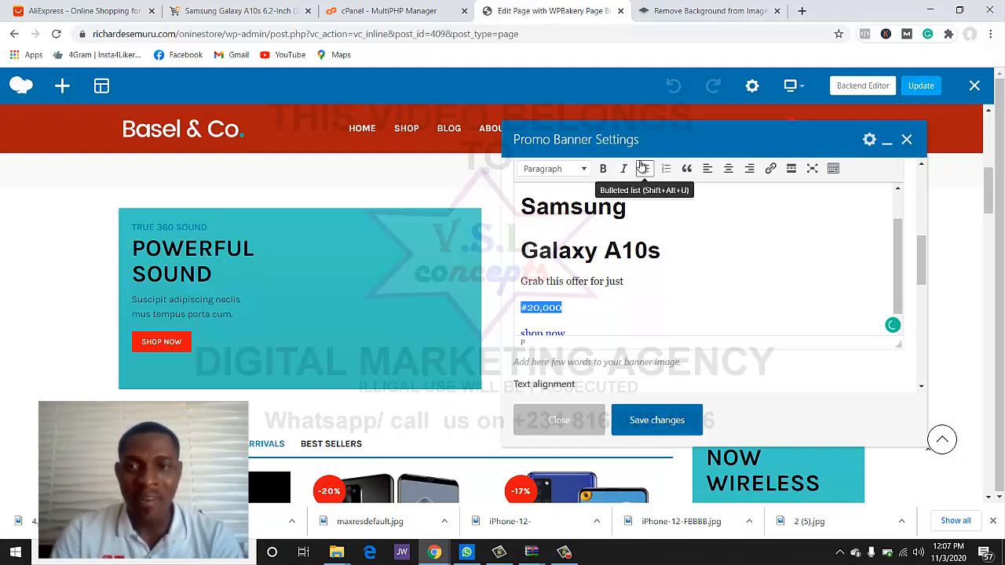
click(582, 175)
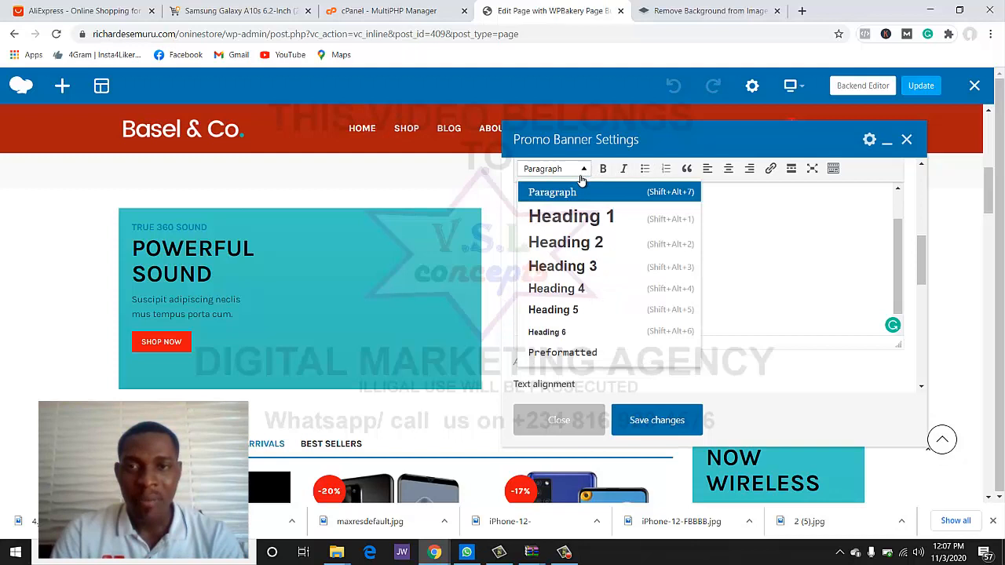
click(579, 242)
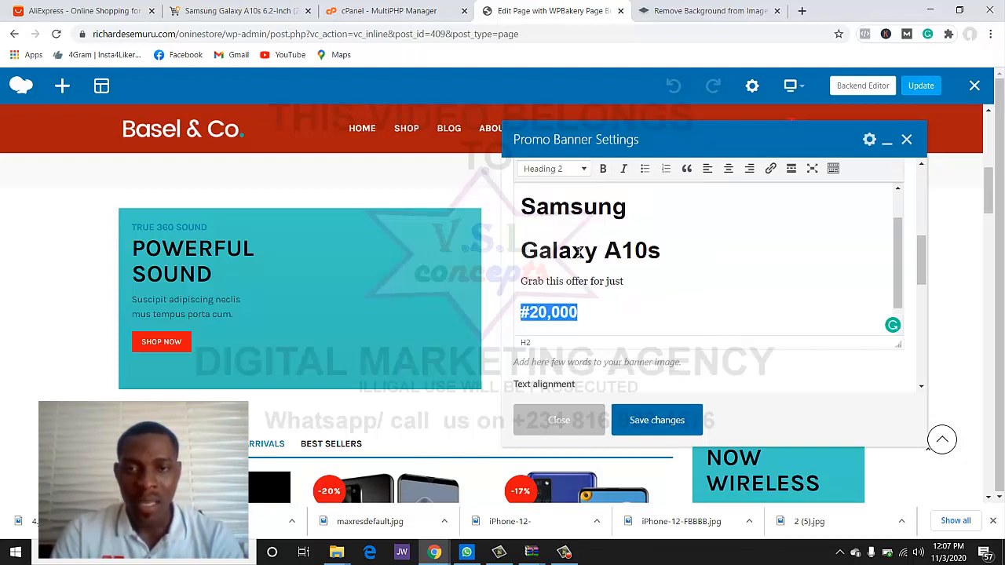
click(596, 320)
scroll(605, 298, up, 1)
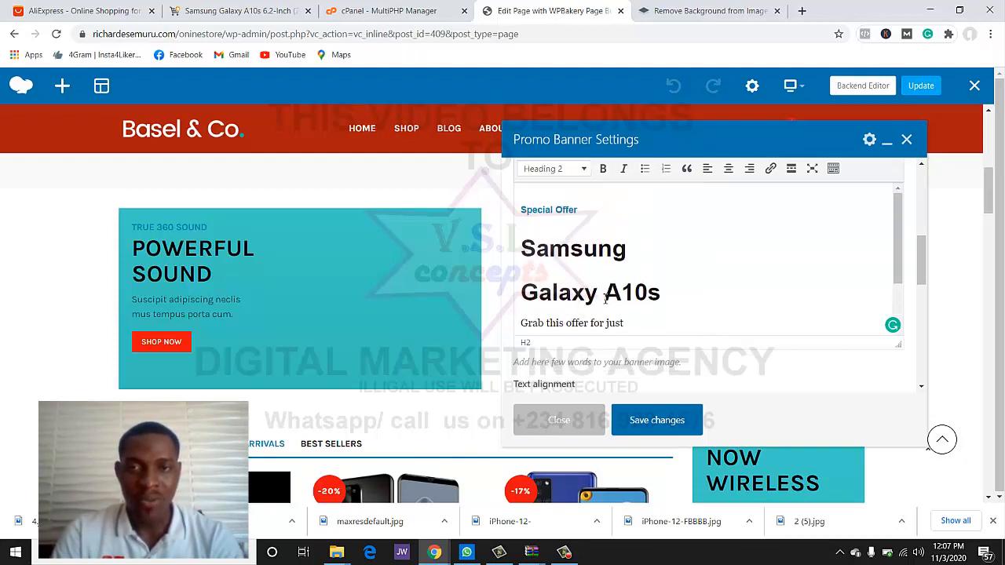
- Select the shop now link, start editing its address, and open a new browser tab
scroll(604, 299, down, 1)
scroll(604, 298, down, 2)
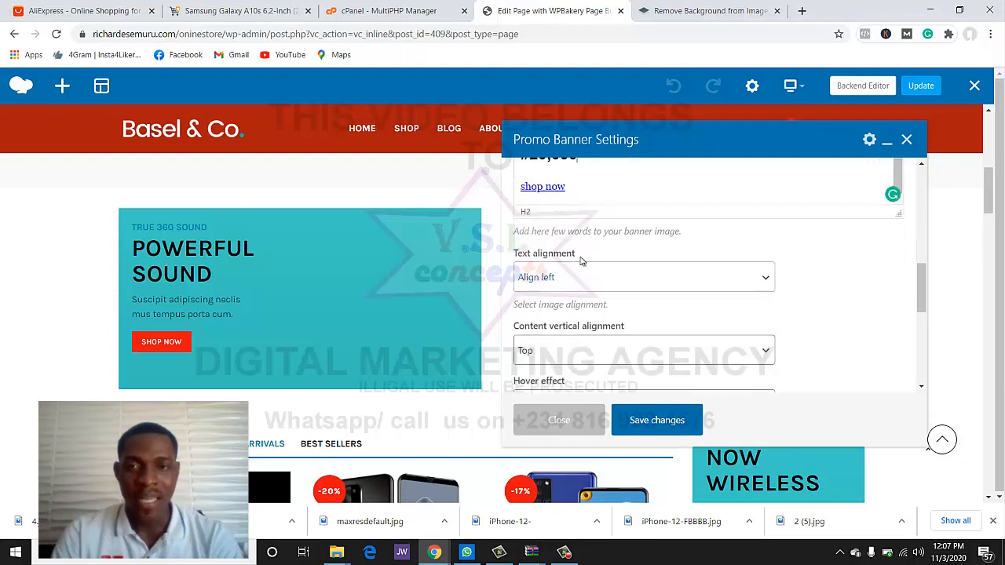
scroll(585, 194, up, 1)
scroll(636, 188, up, 3)
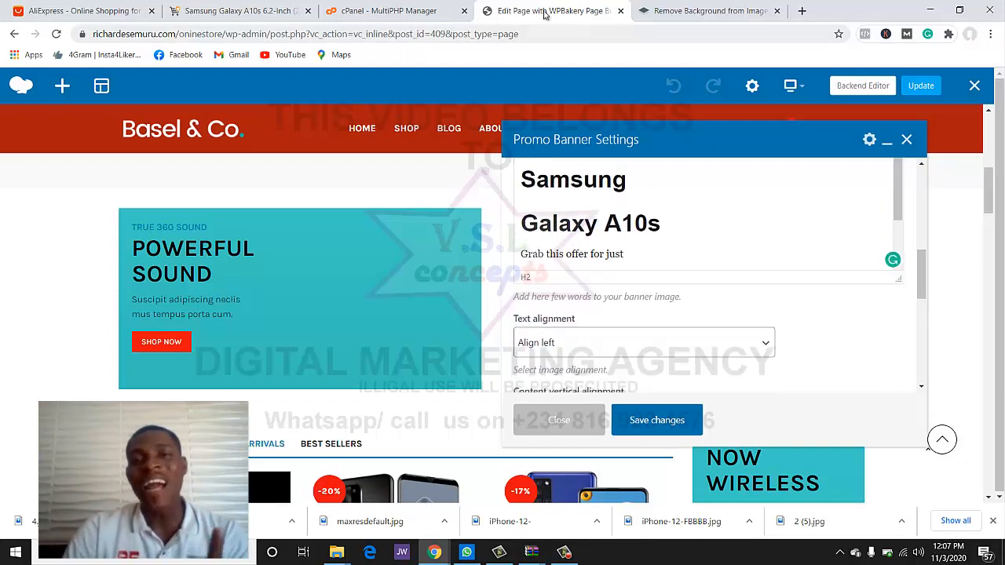
scroll(604, 219, down, 5)
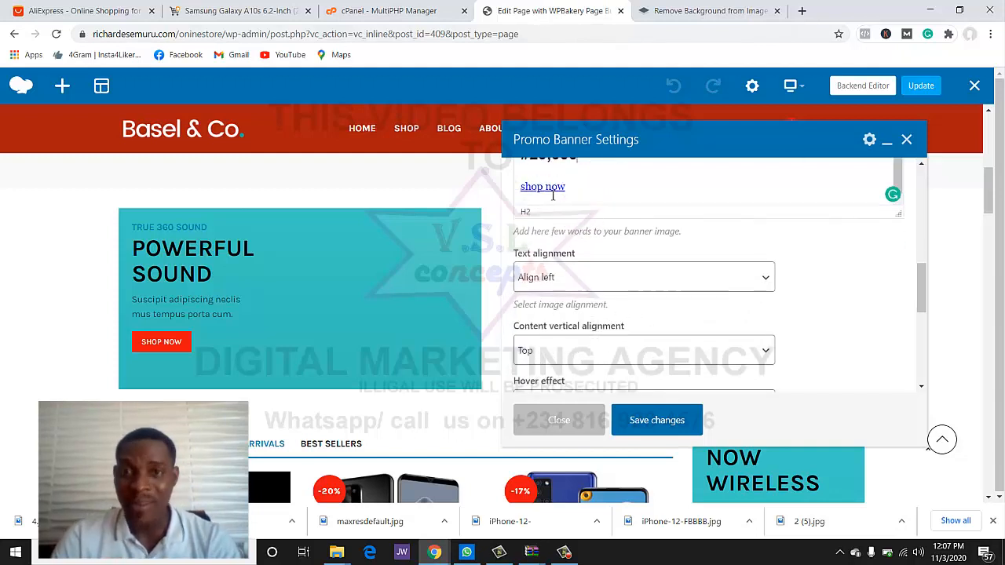
click(552, 193)
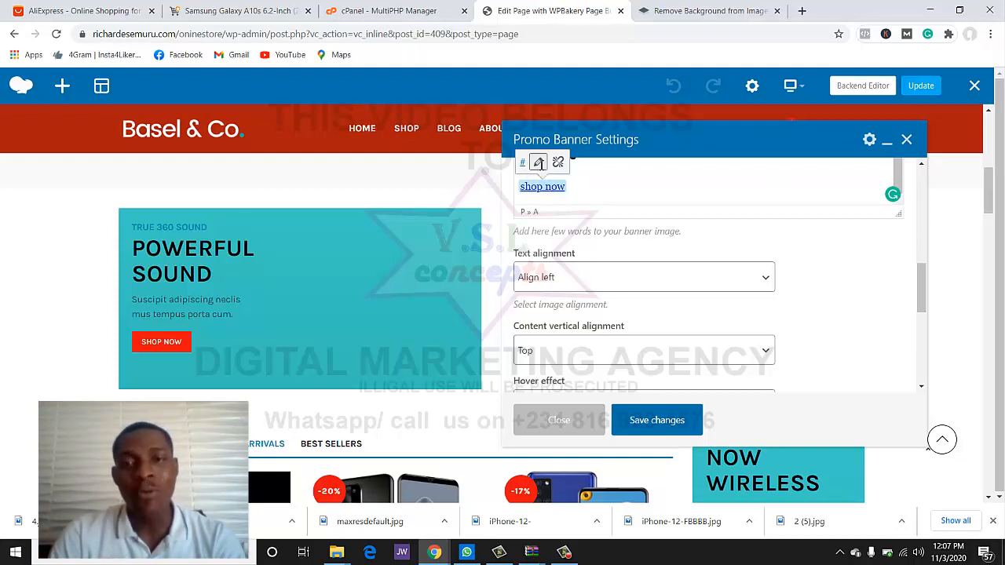
click(537, 163)
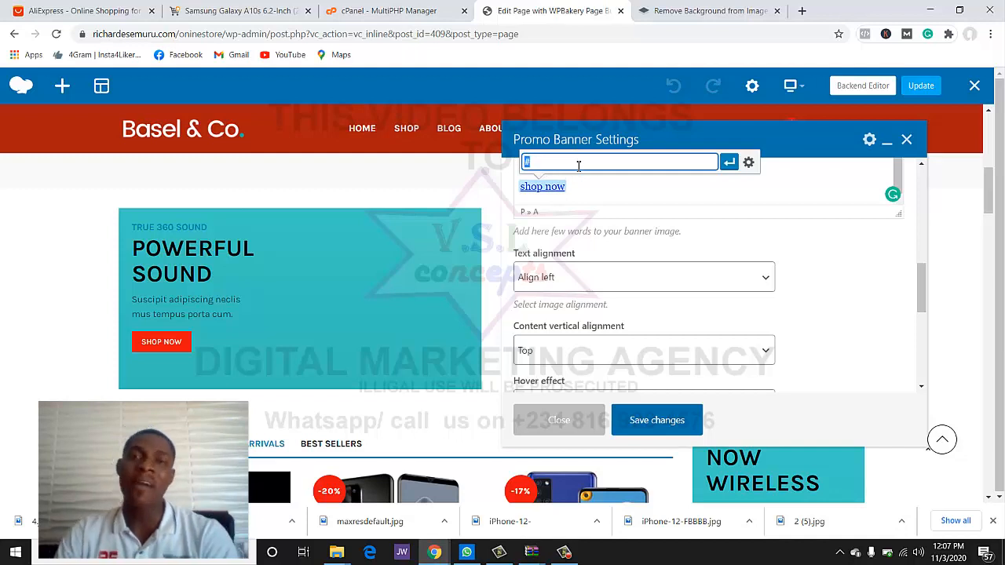
click(801, 11)
- Load richardesemuru.com/oninestore/, copy the Meeysoo P45 Pro product URL and paste it into the link field
click(778, 38)
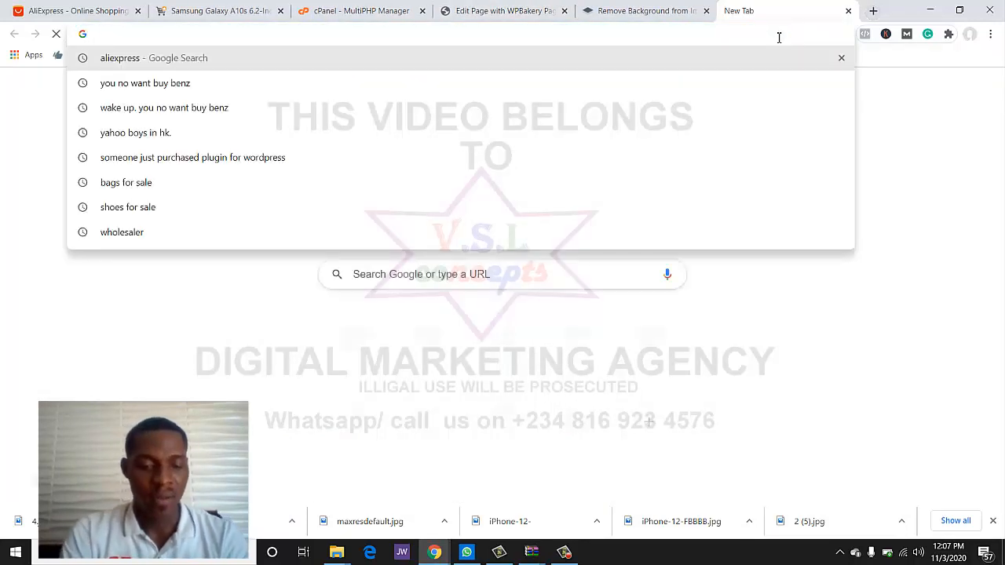
text(richardesemuru.com/oninestore/)
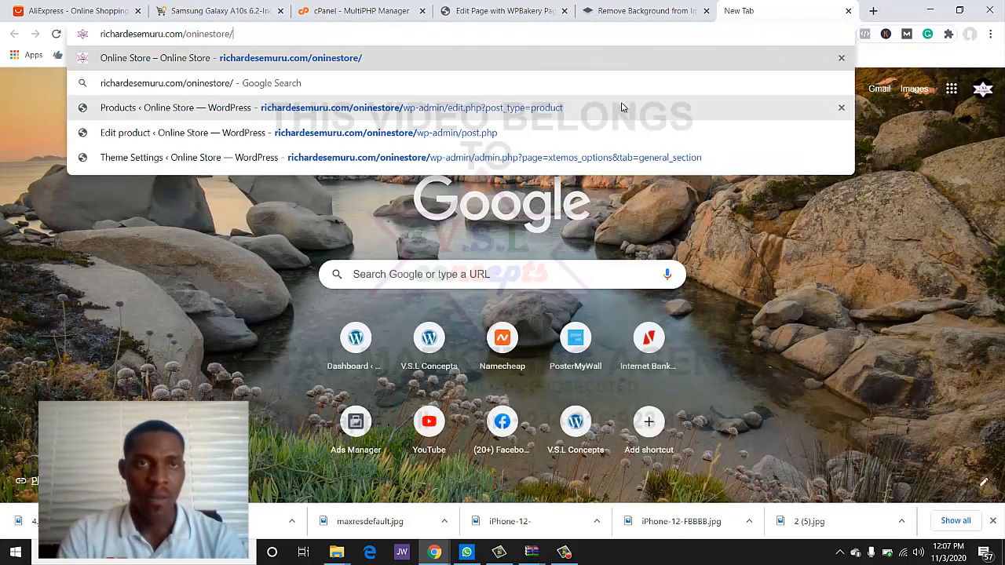
key(Return)
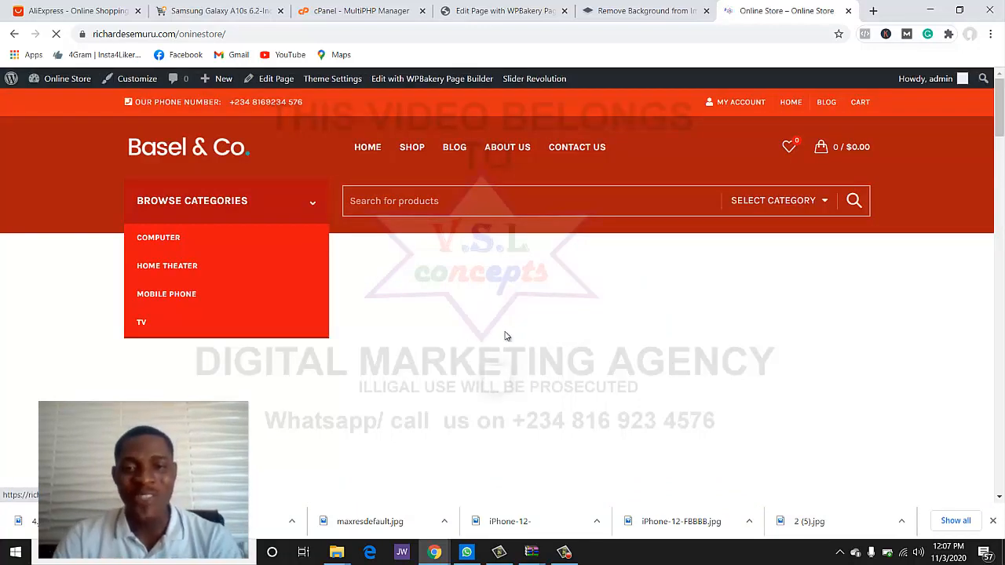
scroll(504, 336, down, 10)
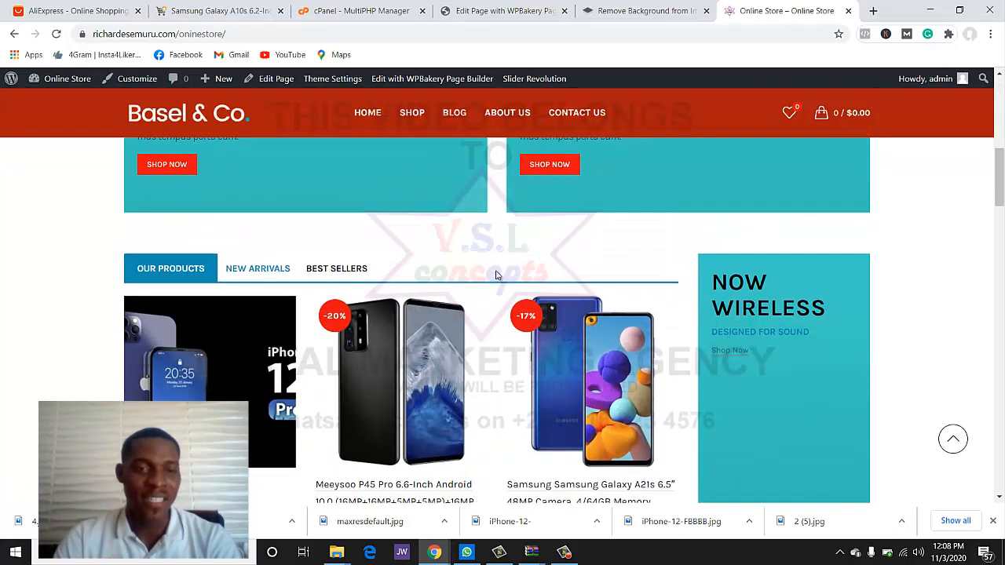
scroll(377, 290, down, 2)
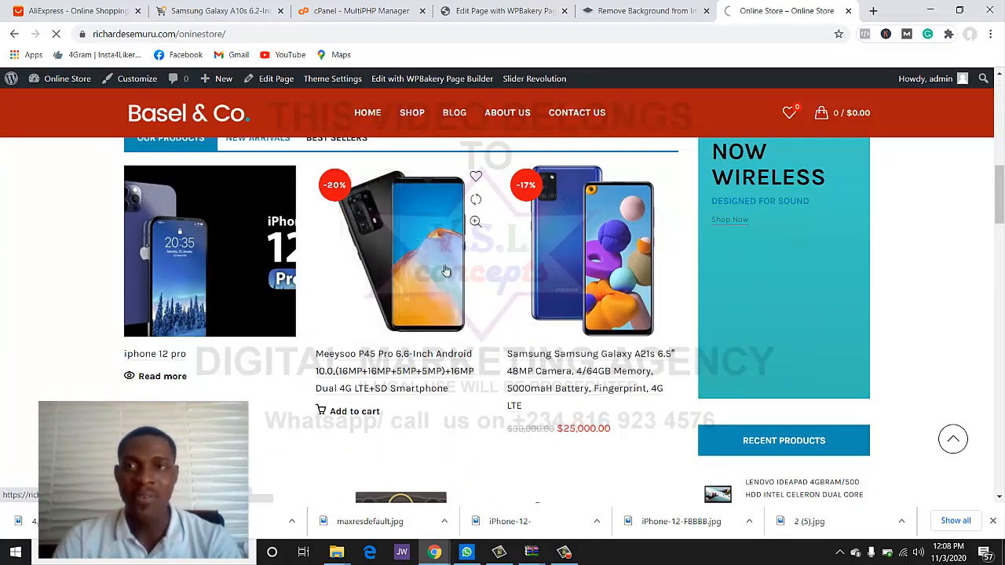
click(263, 34)
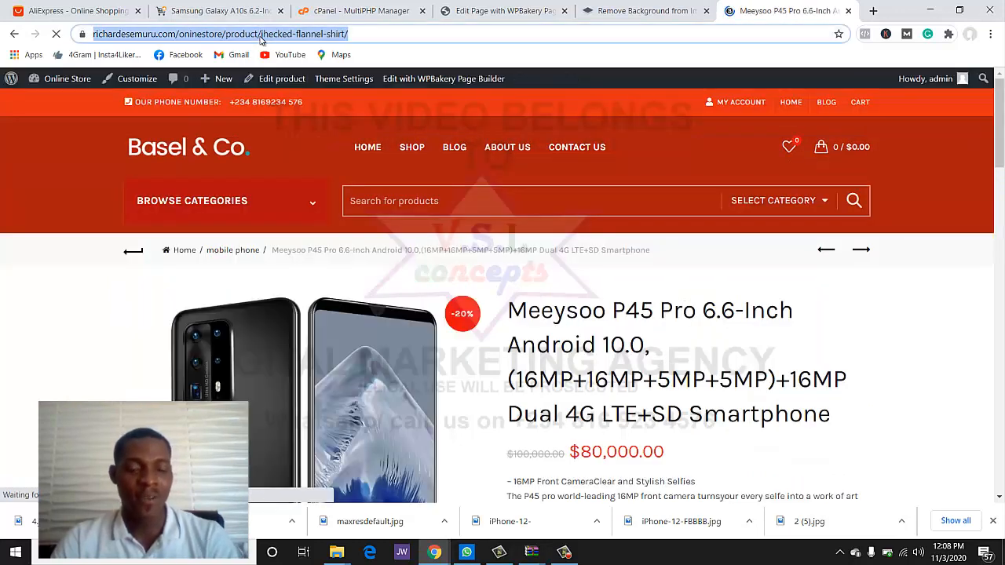
click(490, 11)
key(ctrl+v)
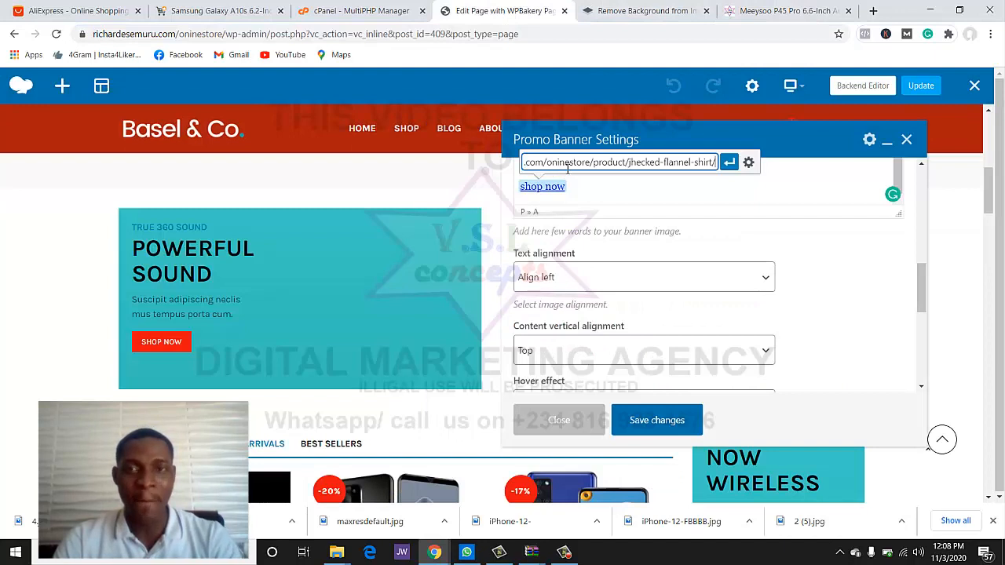
- Apply the product URL to the shop now link, then save and close Promo Banner Settings
click(726, 164)
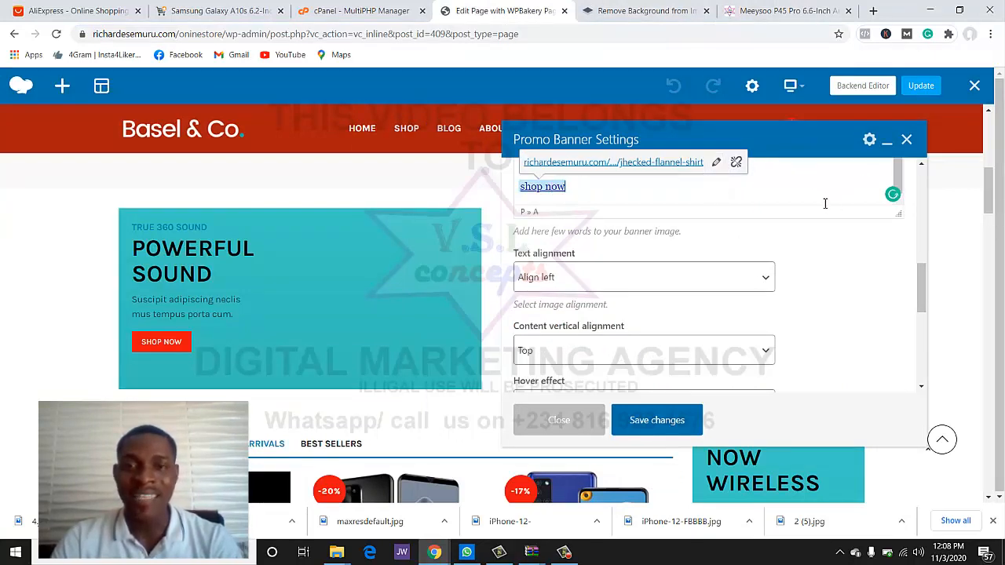
scroll(825, 204, up, 1)
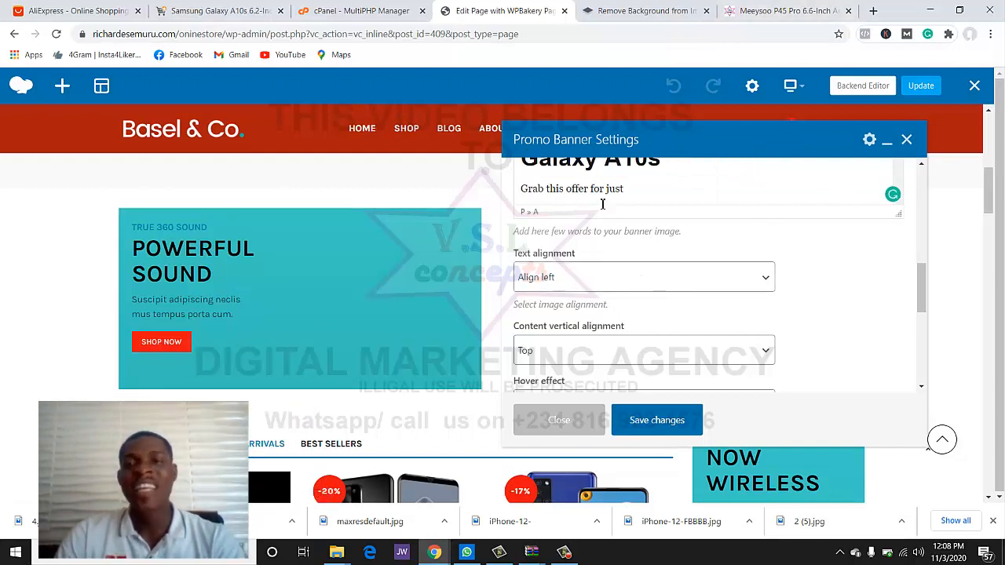
scroll(625, 228, up, 1)
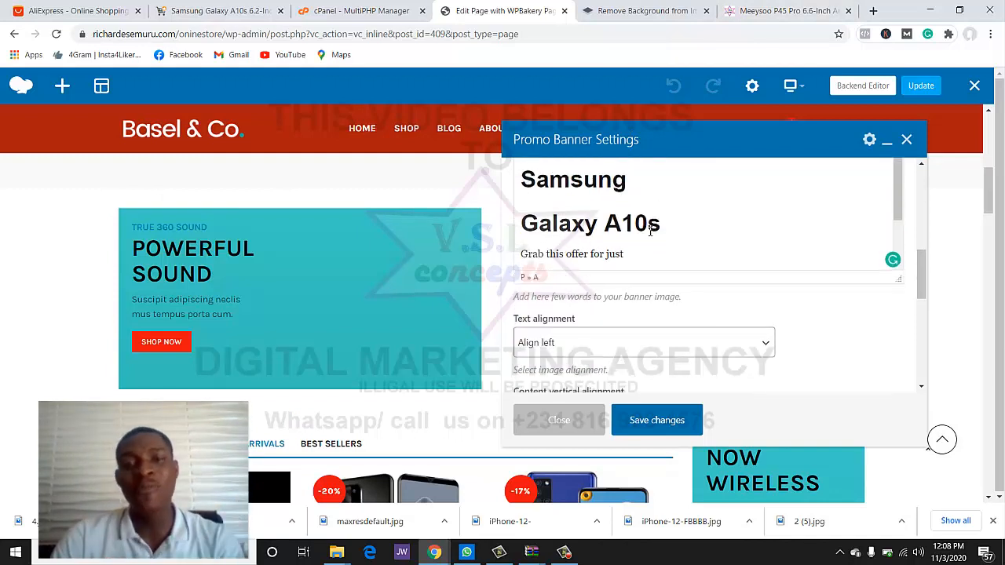
scroll(665, 239, down, 1)
scroll(702, 275, down, 1)
scroll(701, 275, down, 3)
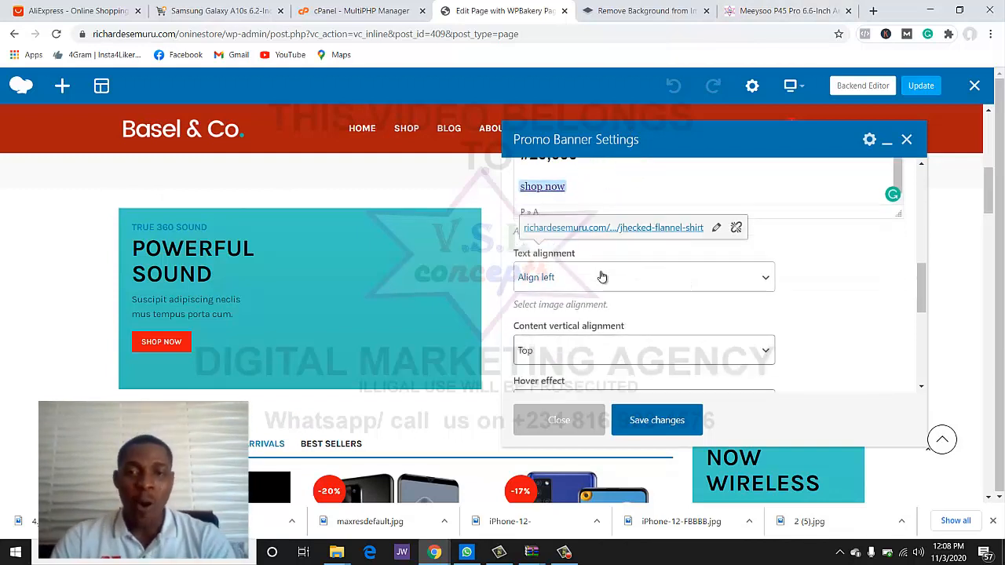
scroll(606, 266, down, 4)
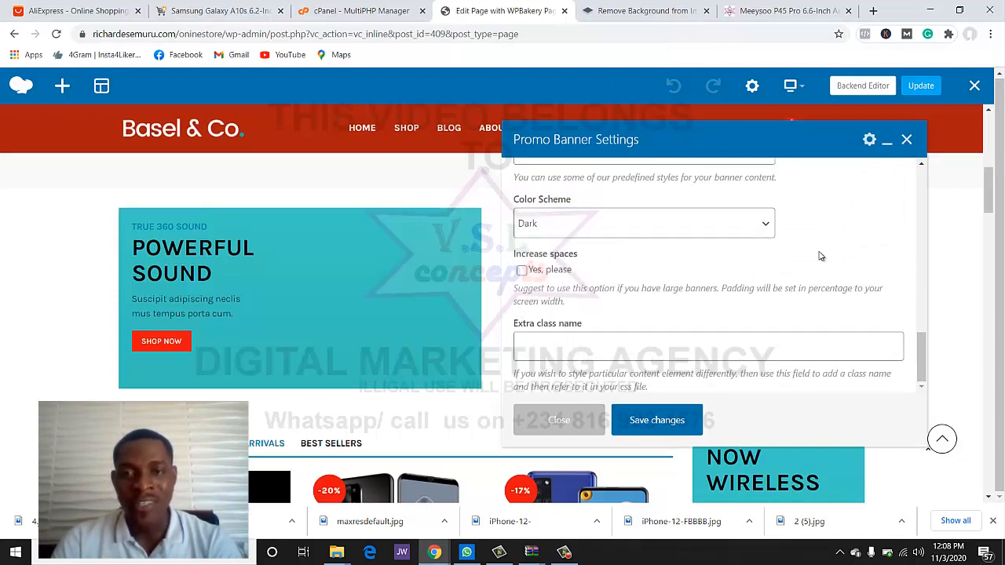
scroll(831, 274, up, 3)
scroll(836, 287, up, 5)
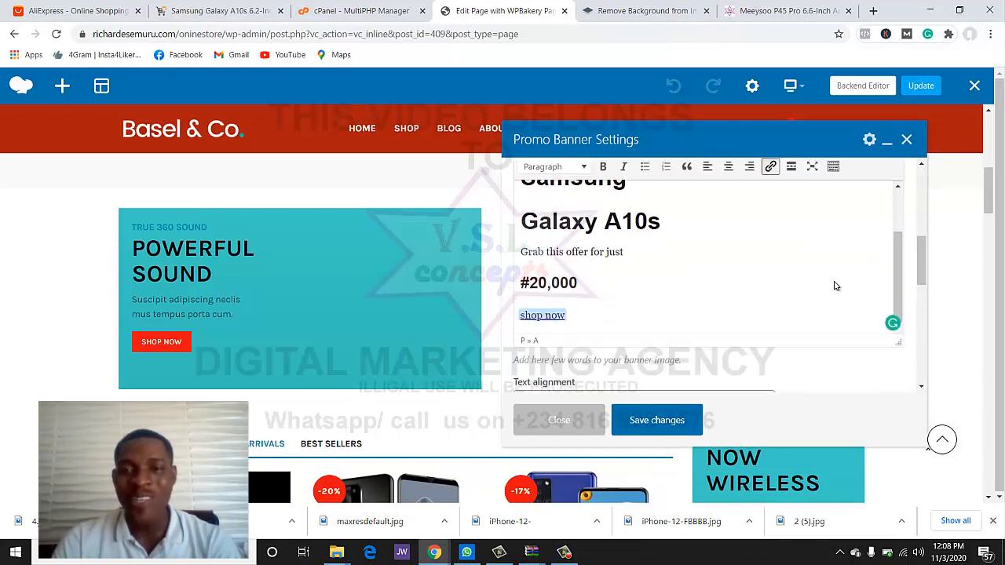
click(652, 420)
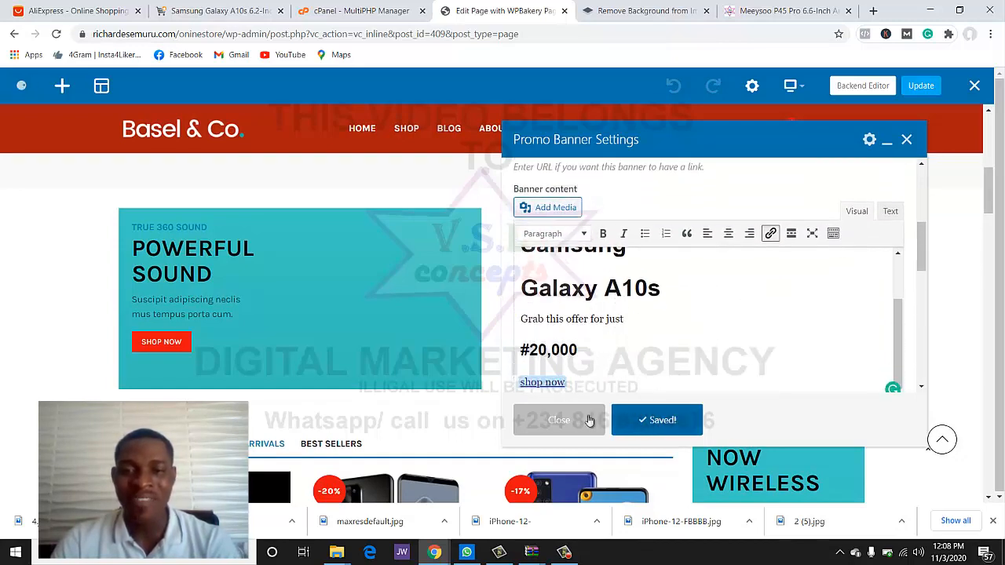
click(559, 421)
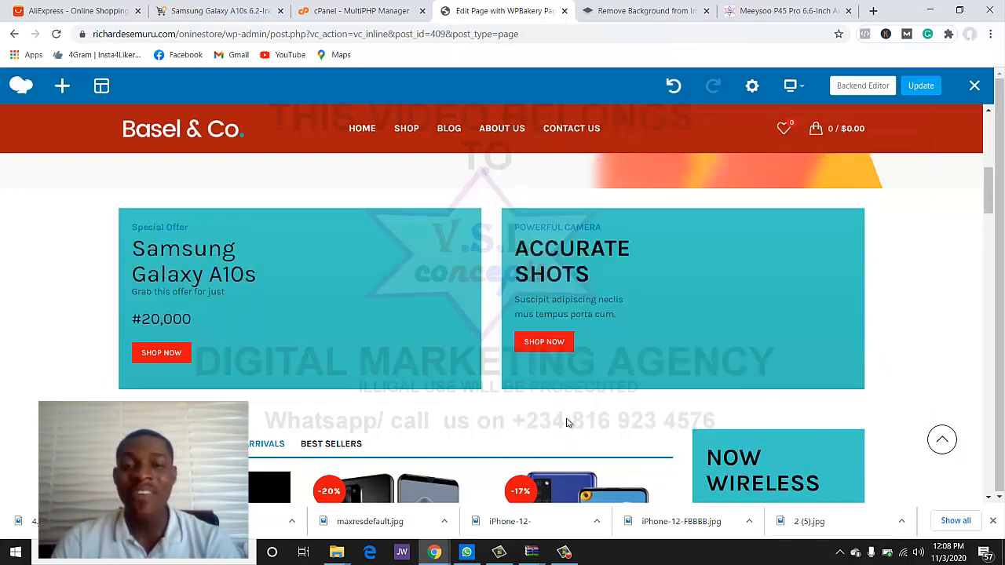
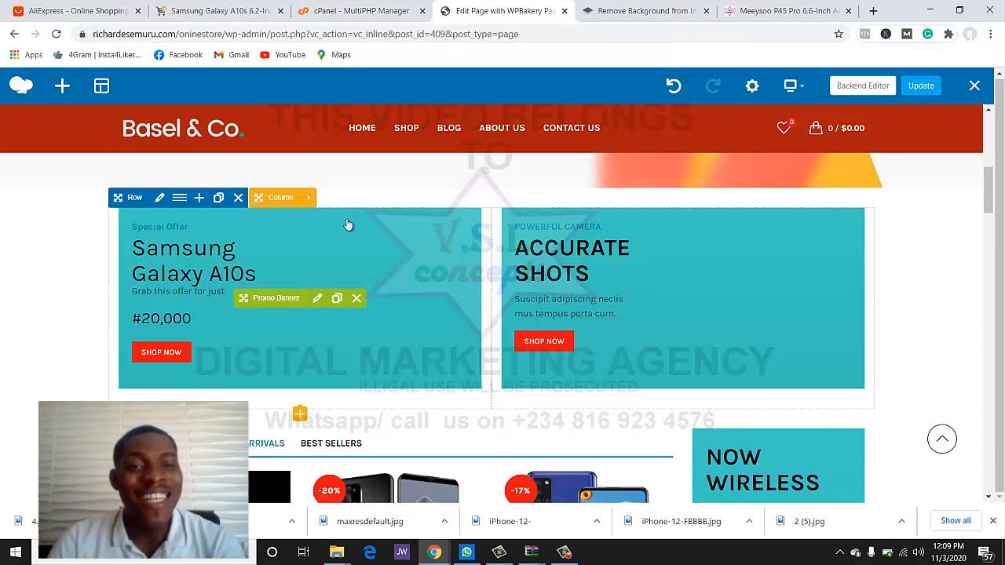
- Open Promo Banner Settings for the Samsung Galaxy A10s banner priced at #20,000
scroll(329, 349, up, 4)
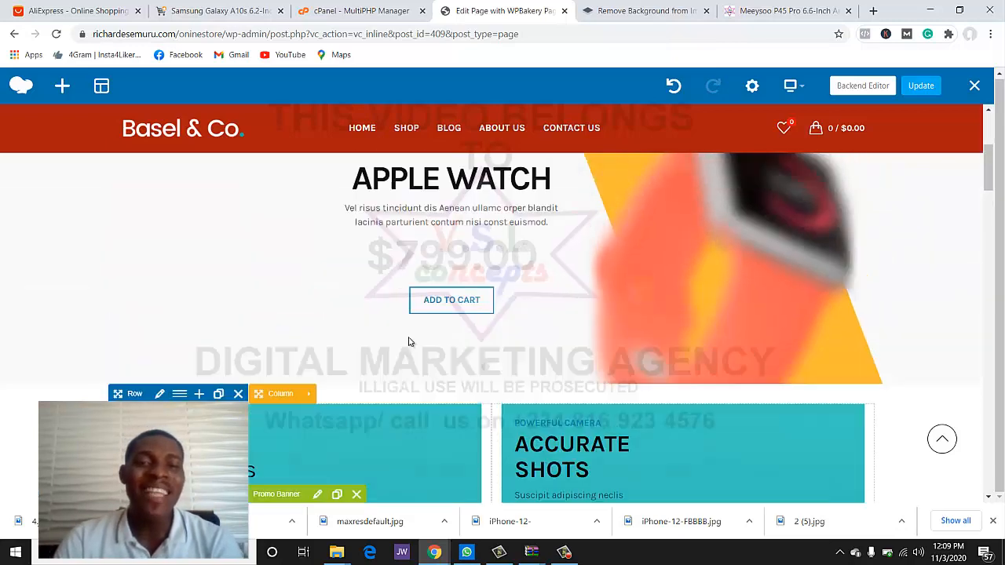
scroll(384, 353, down, 4)
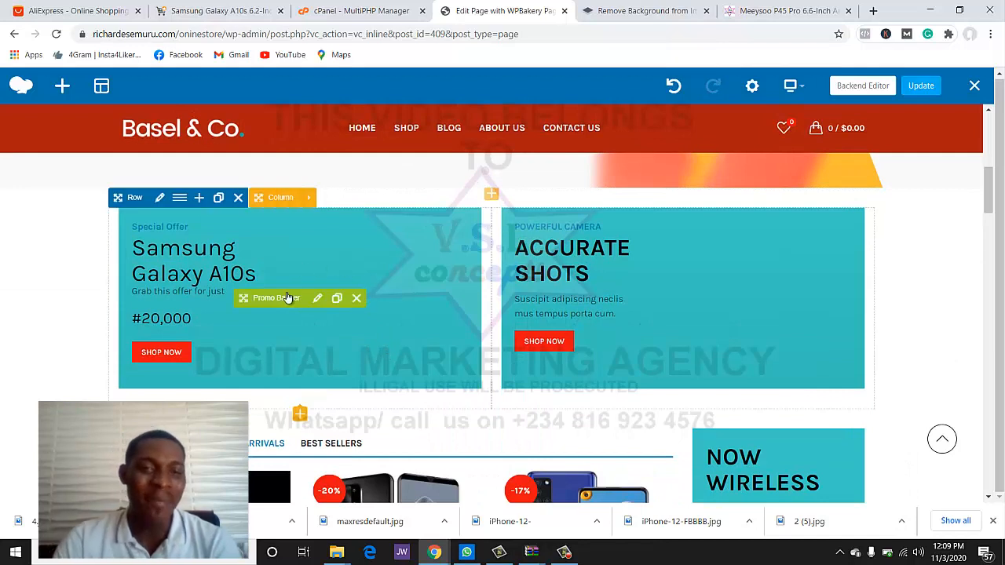
click(317, 298)
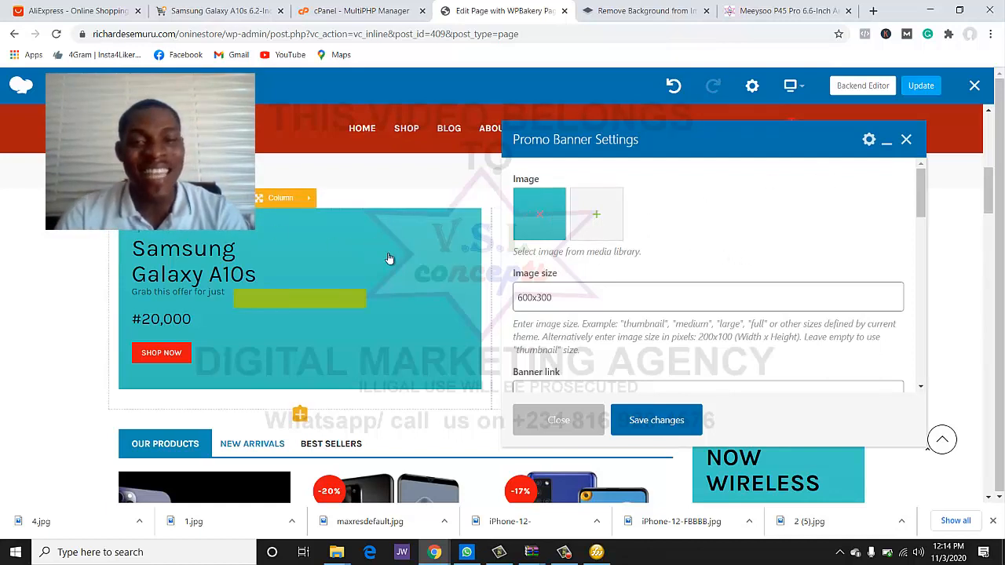
- Check the banner's 600x300 image size value, then switch to Fireworks
click(555, 304)
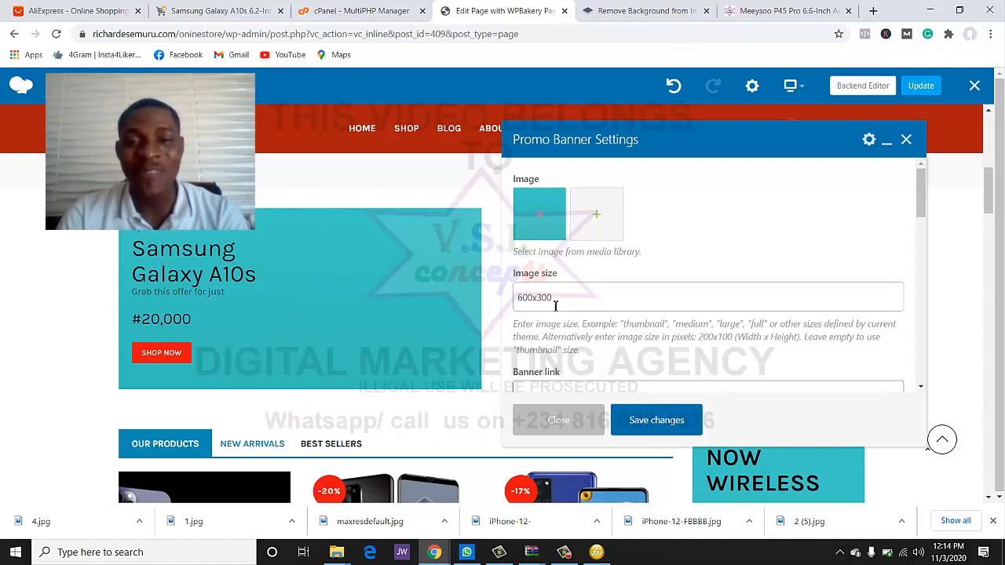
drag(554, 304, 508, 309)
click(536, 305)
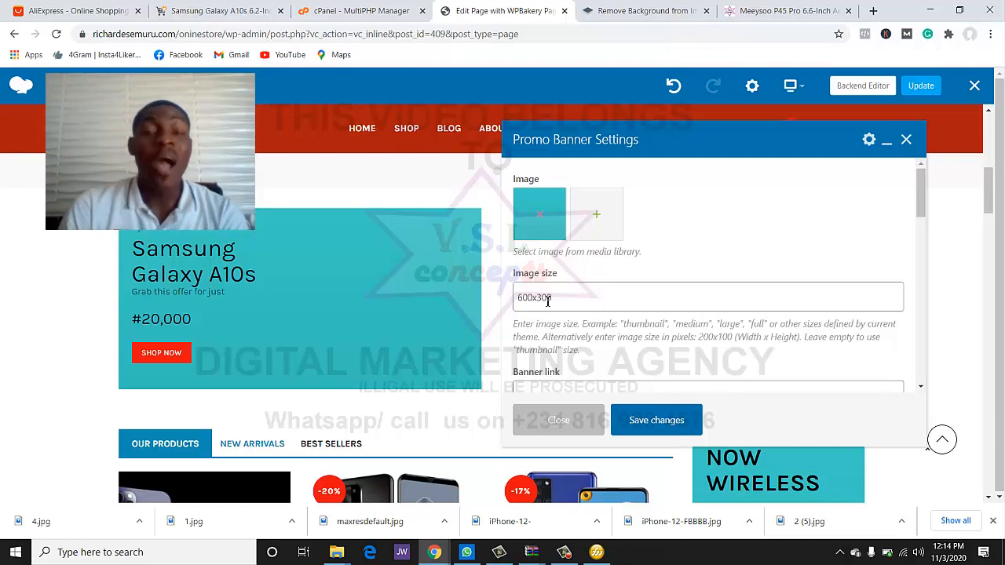
click(596, 552)
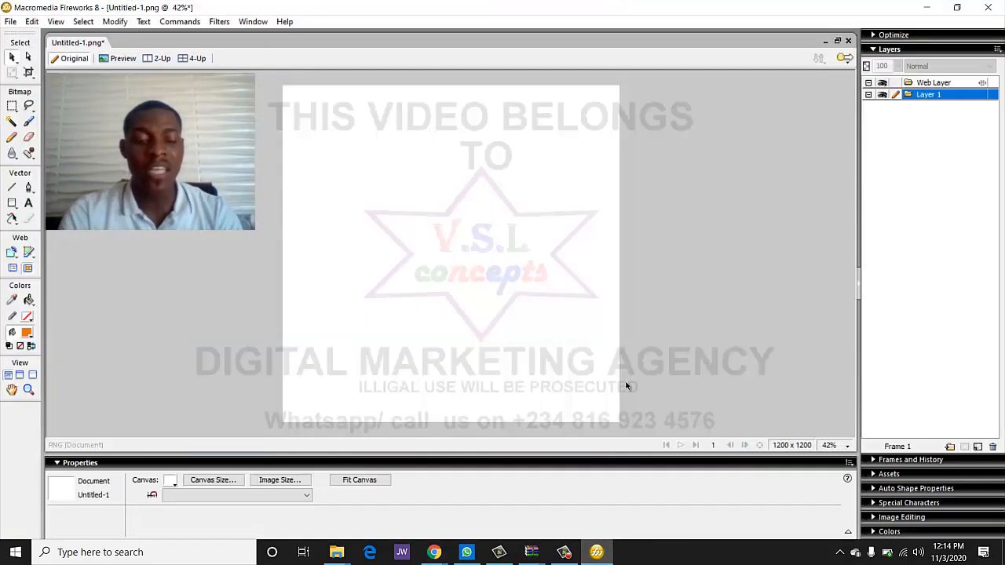
- Create a new 600x300 canvas in Fireworks
key(ctrl+n)
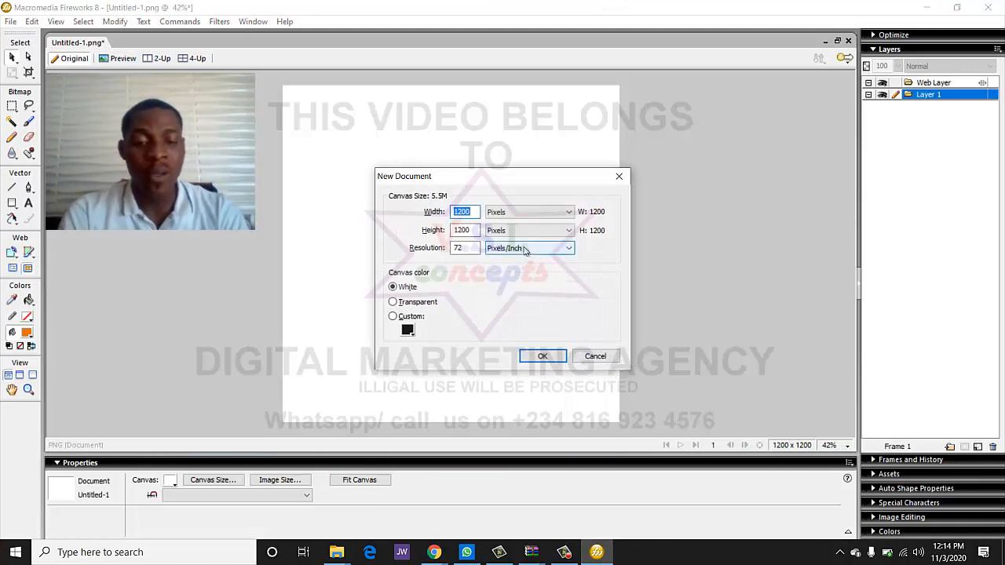
text(60)
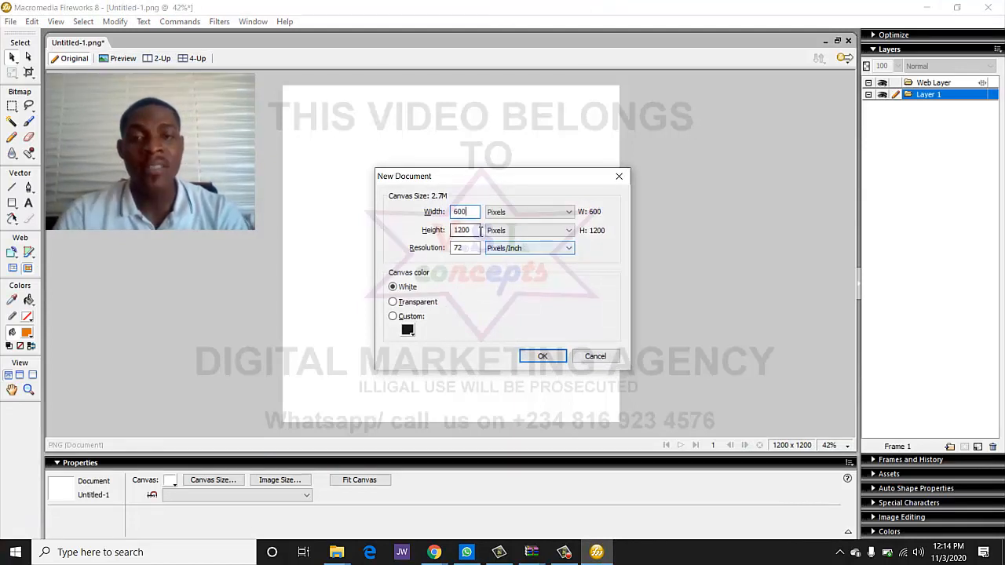
key(Tab)
text(300)
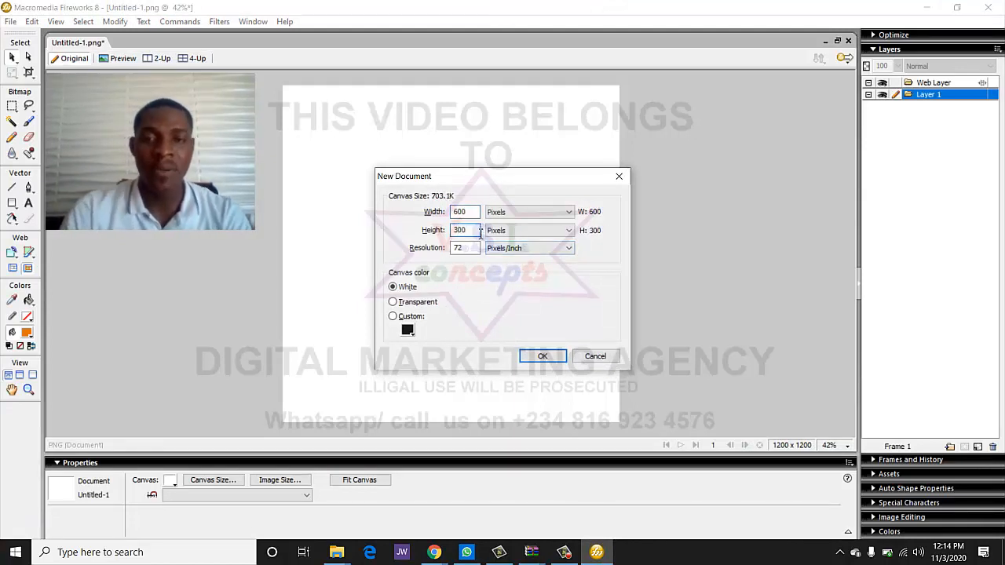
click(541, 356)
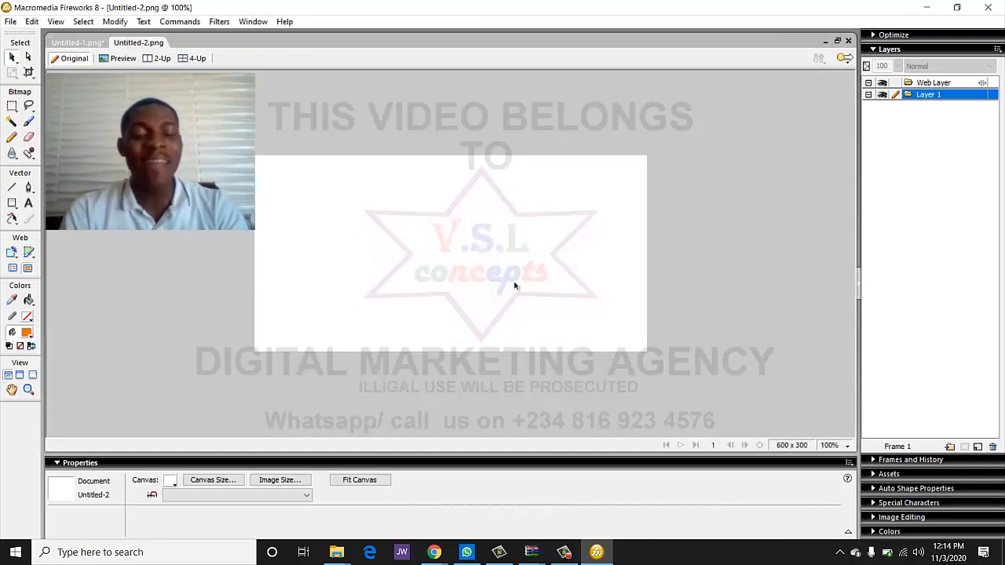
- Import the three-phone image file 4, position it on the canvas, and export it to the Desktop
key(ctrl+r)
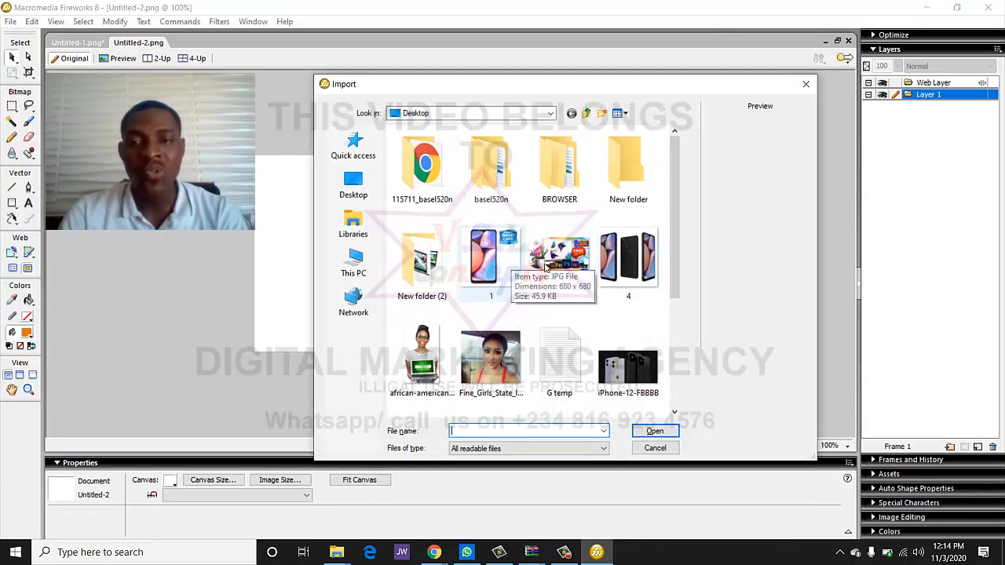
double_click(628, 259)
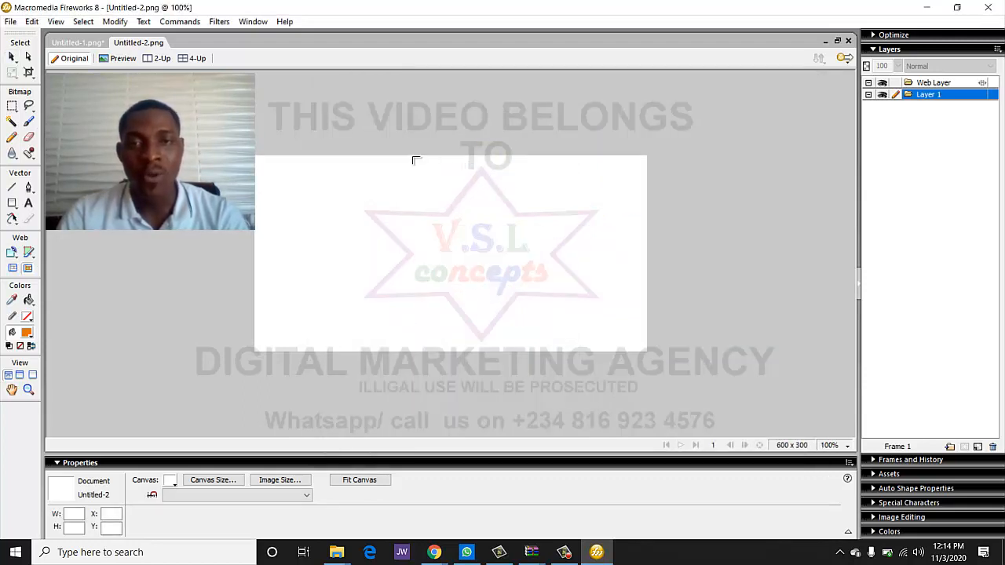
drag(416, 160, 612, 287)
drag(488, 292, 513, 294)
click(345, 306)
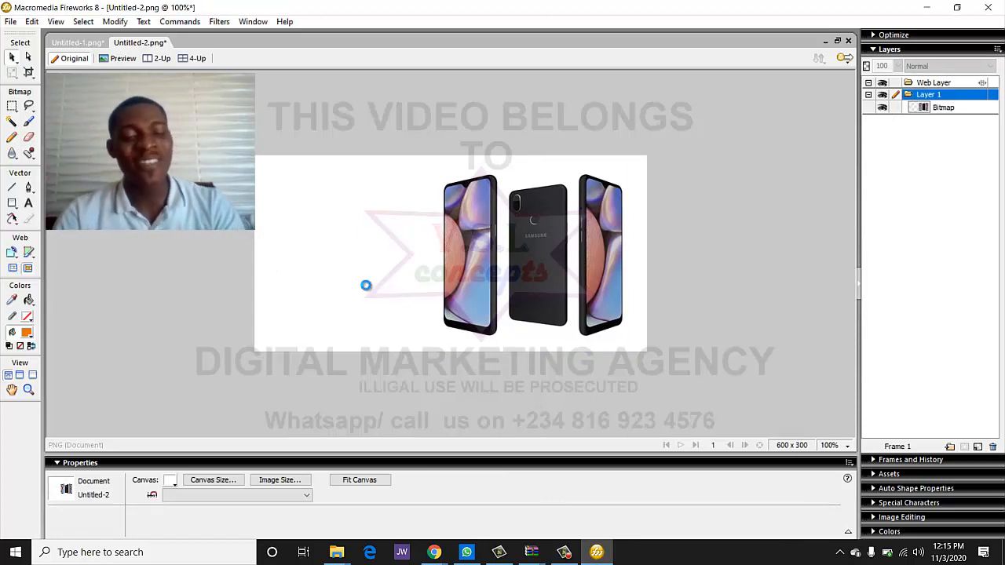
key(ctrl+shift+r)
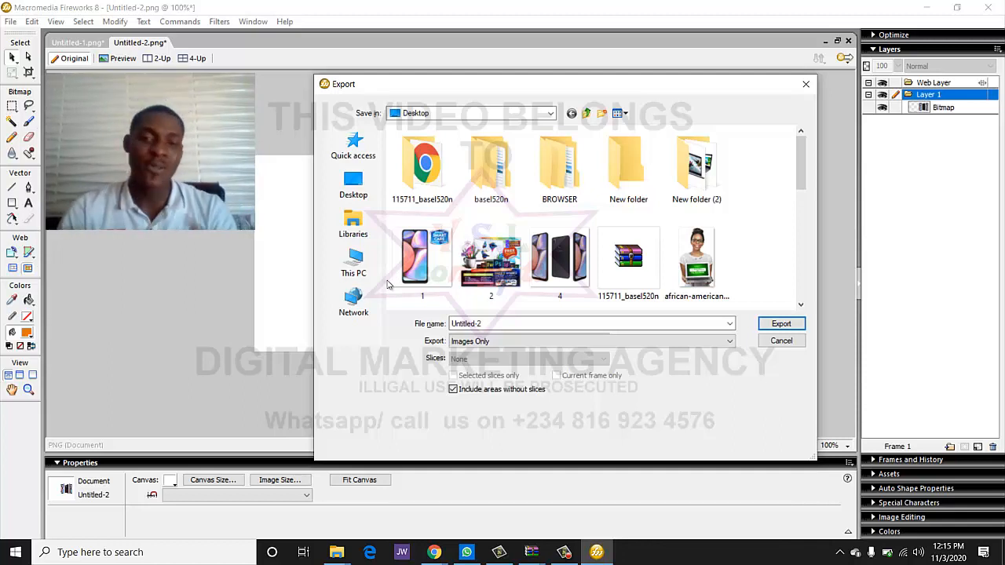
click(781, 323)
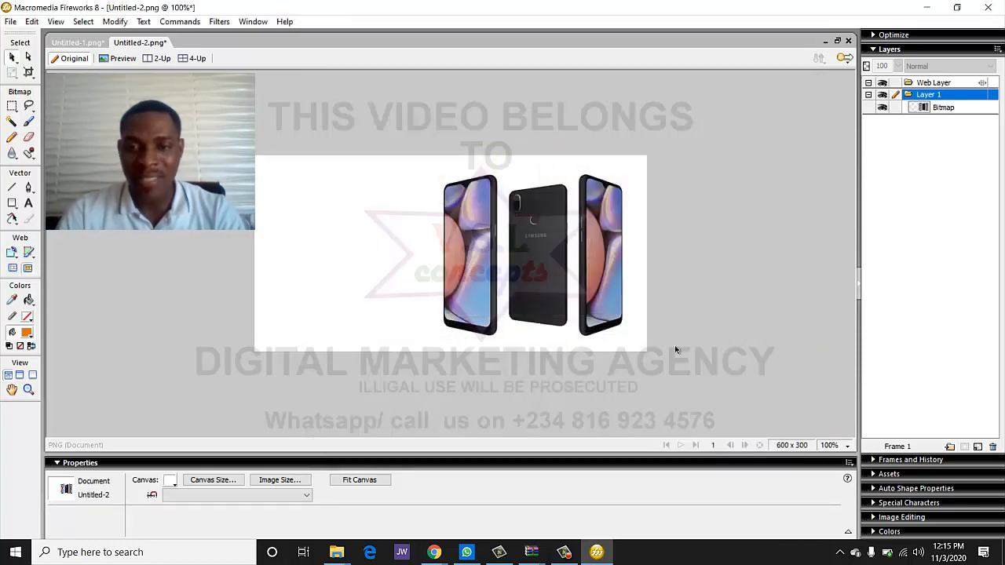
- Upload Untitled-2.png from the Desktop, set it as the banner image, and save the settings
mouse_move(434, 552)
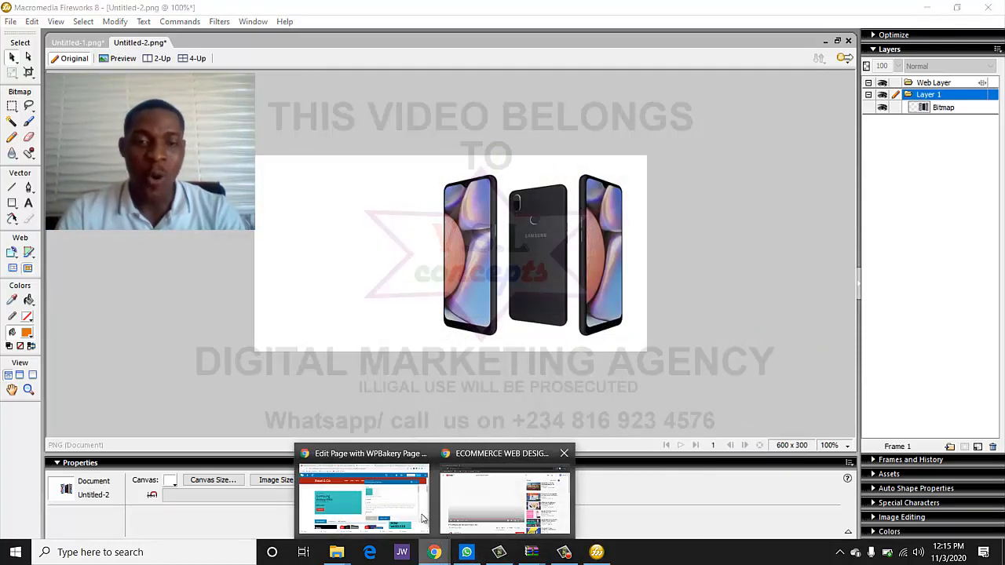
click(428, 480)
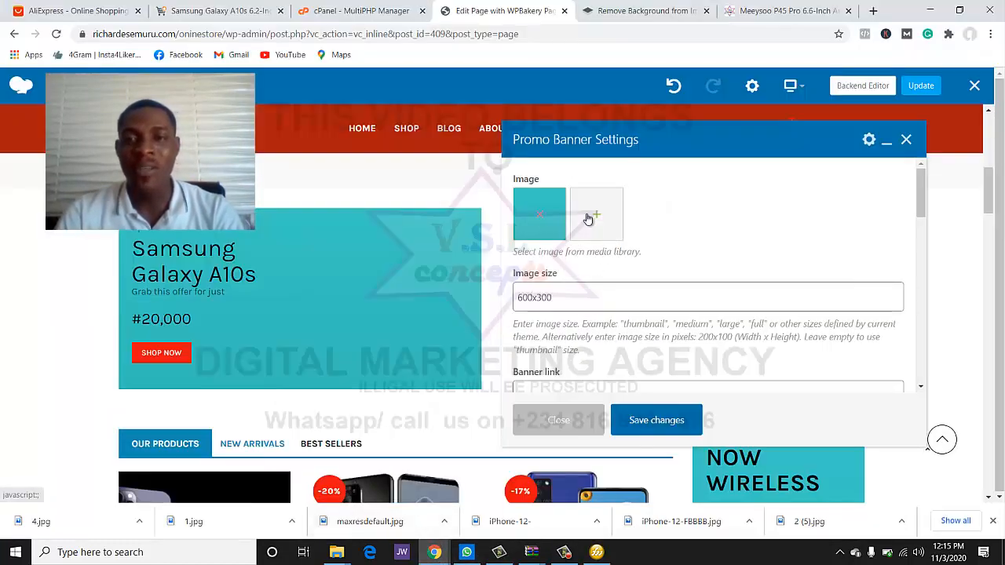
click(496, 209)
click(55, 131)
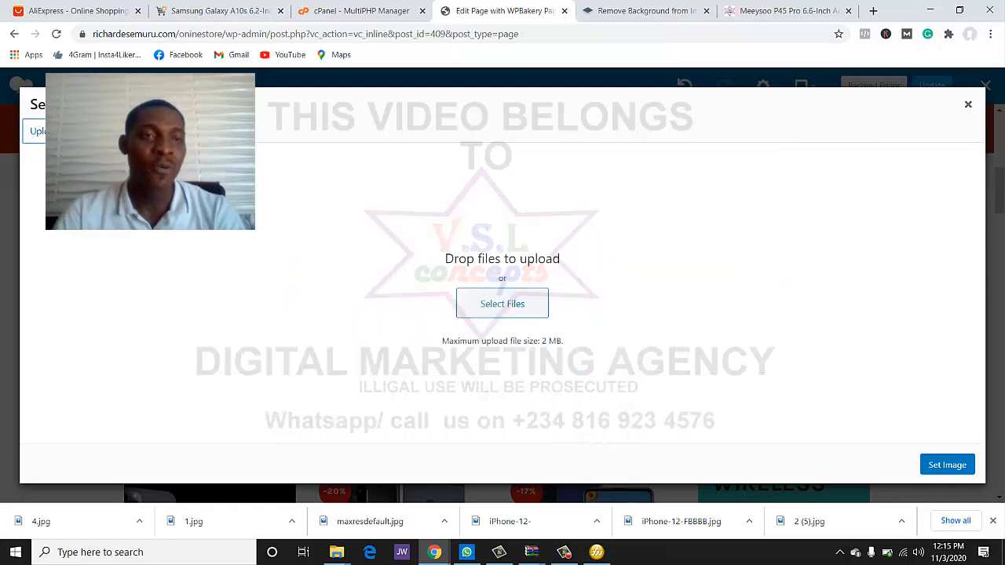
click(494, 300)
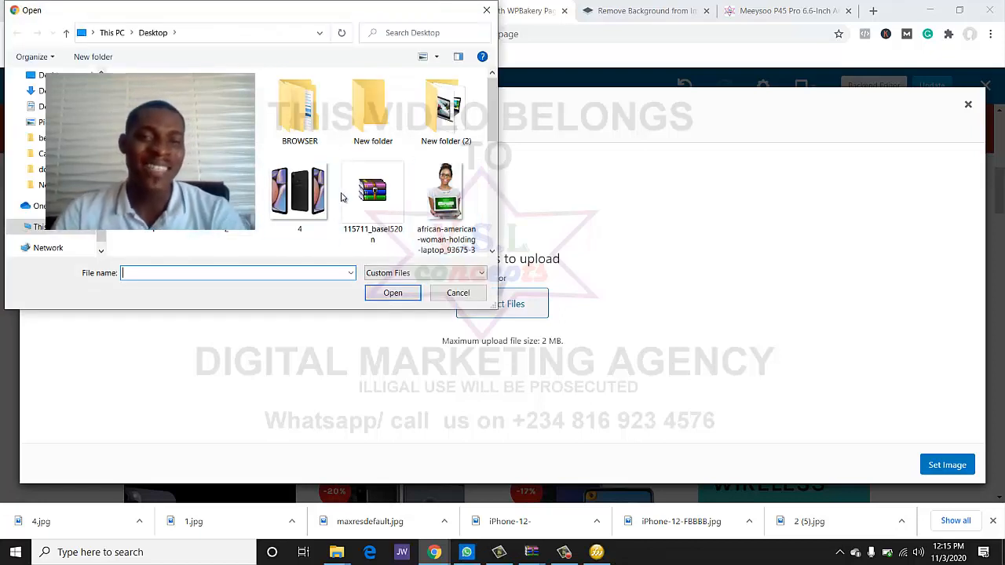
scroll(342, 197, down, 2)
scroll(343, 202, down, 3)
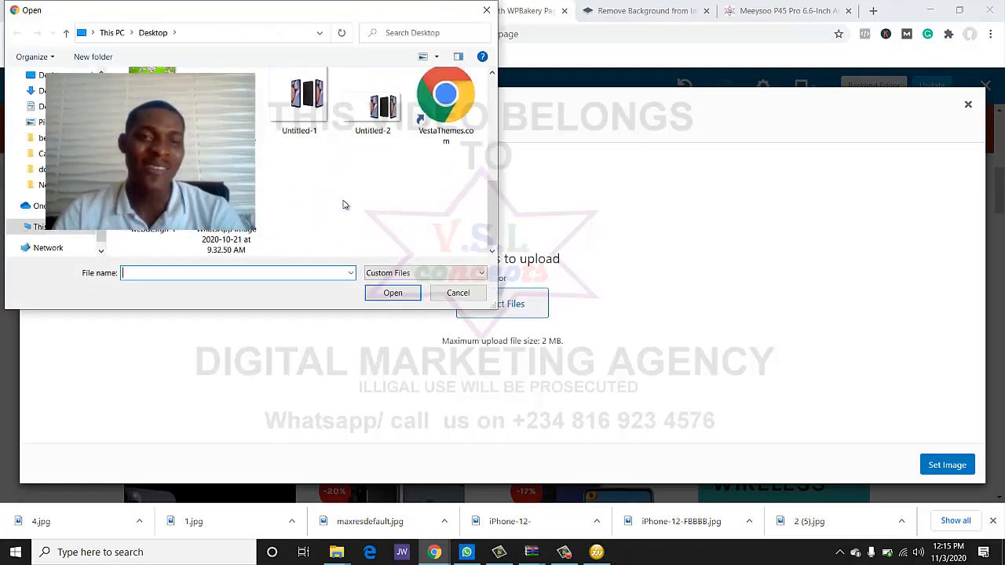
click(385, 138)
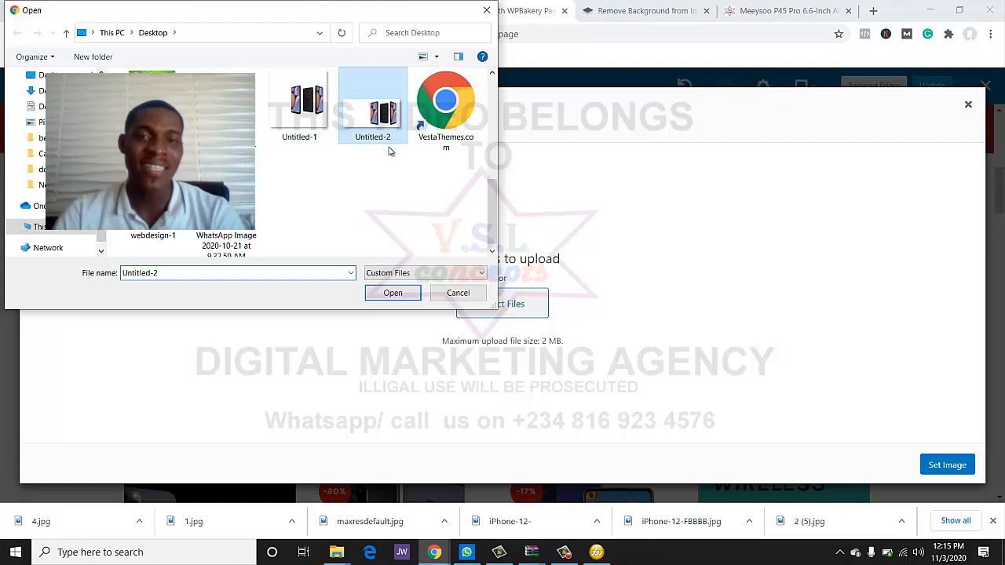
click(392, 292)
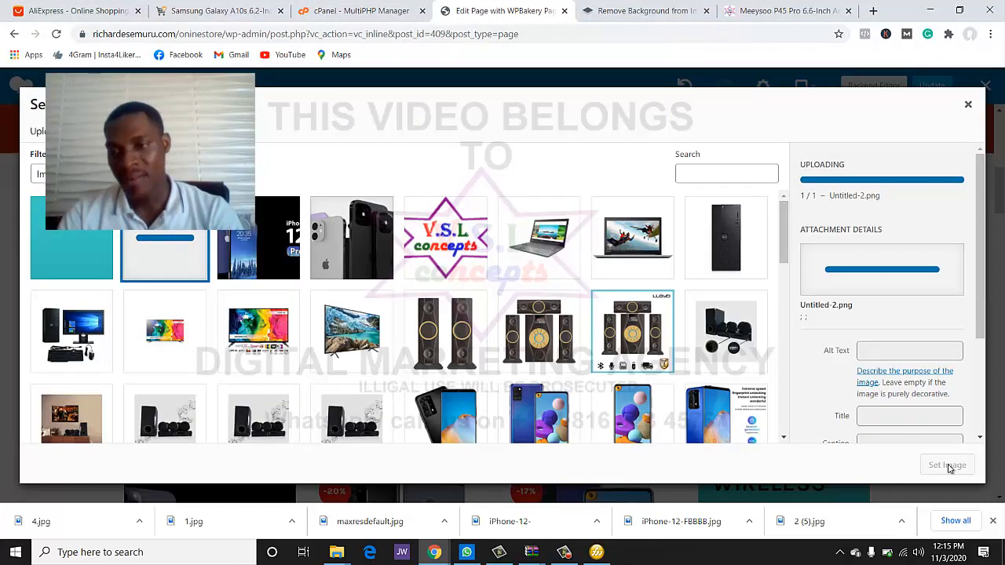
click(948, 465)
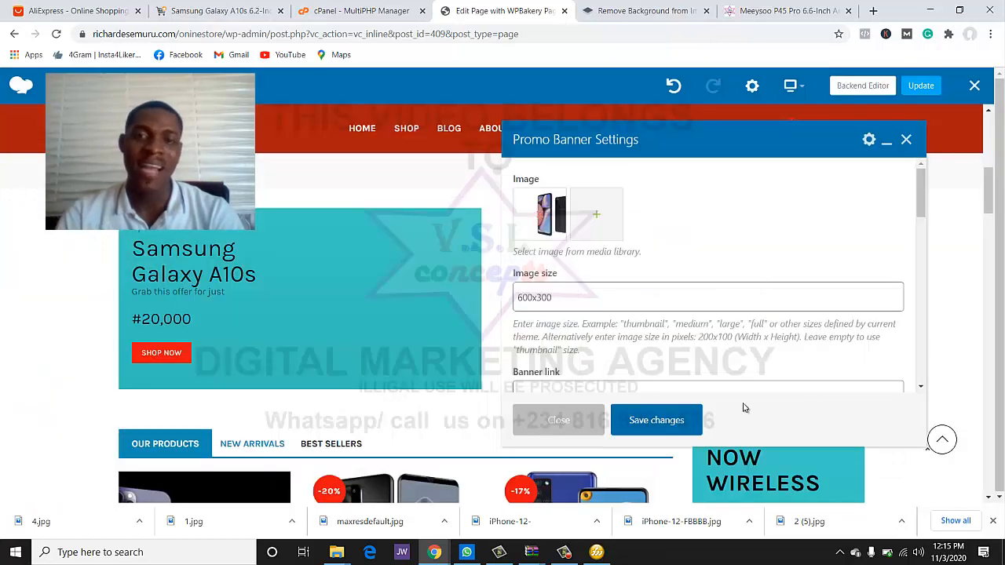
click(650, 420)
- Close the banner settings, review the updated Samsung banner on the page, and switch to Fireworks
click(579, 420)
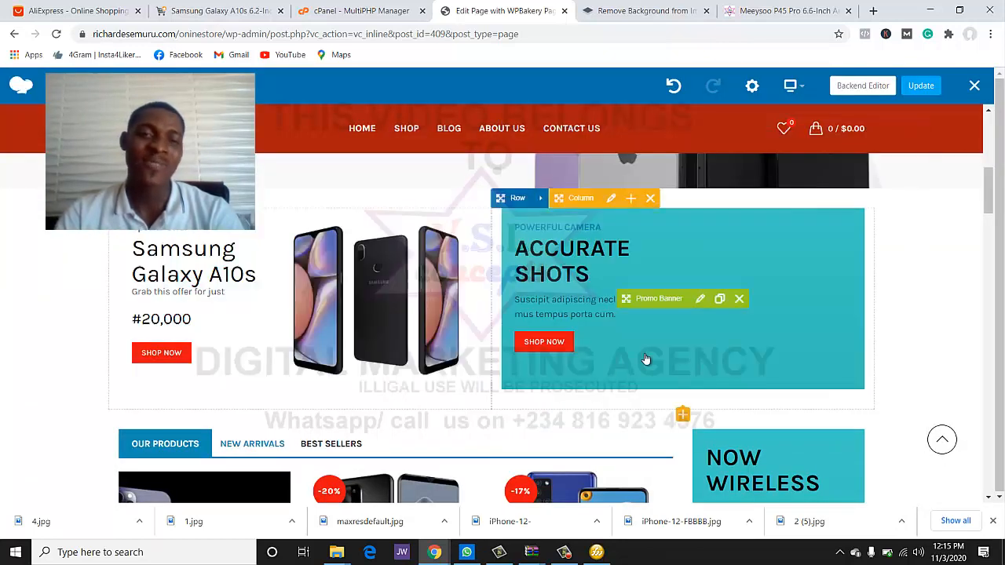
scroll(642, 360, up, 3)
scroll(633, 361, down, 3)
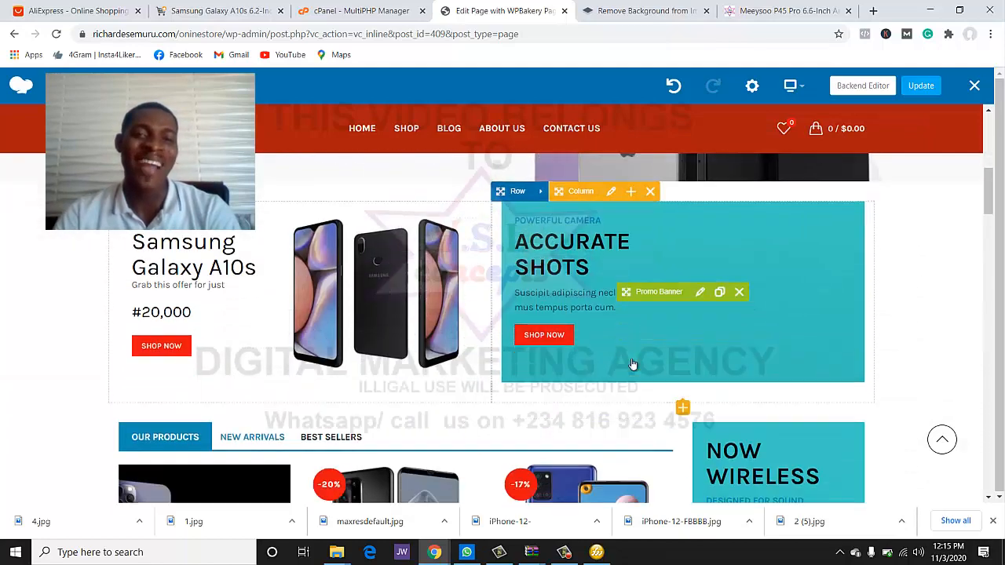
scroll(633, 361, up, 1)
scroll(630, 360, up, 1)
scroll(630, 359, down, 1)
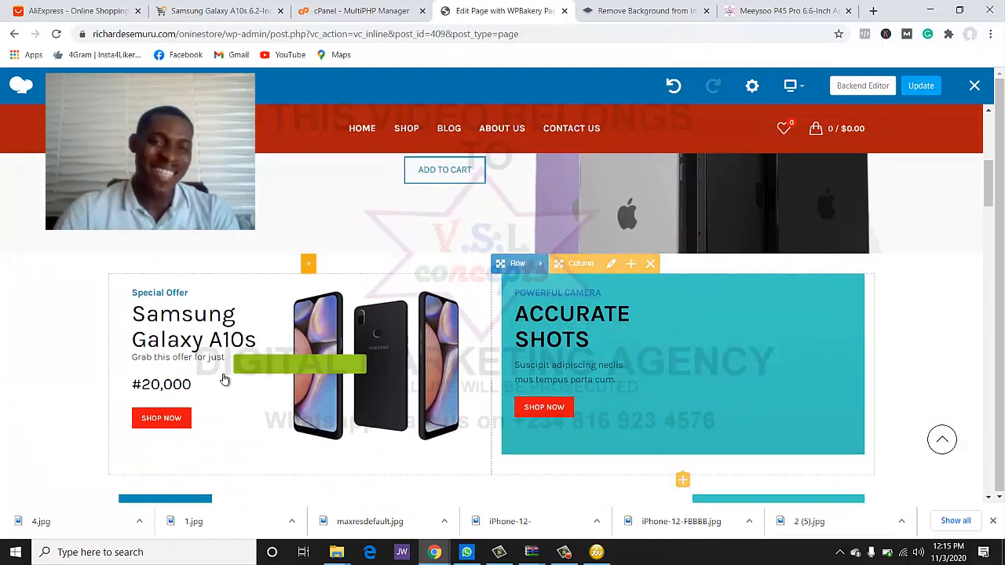
scroll(388, 307, up, 3)
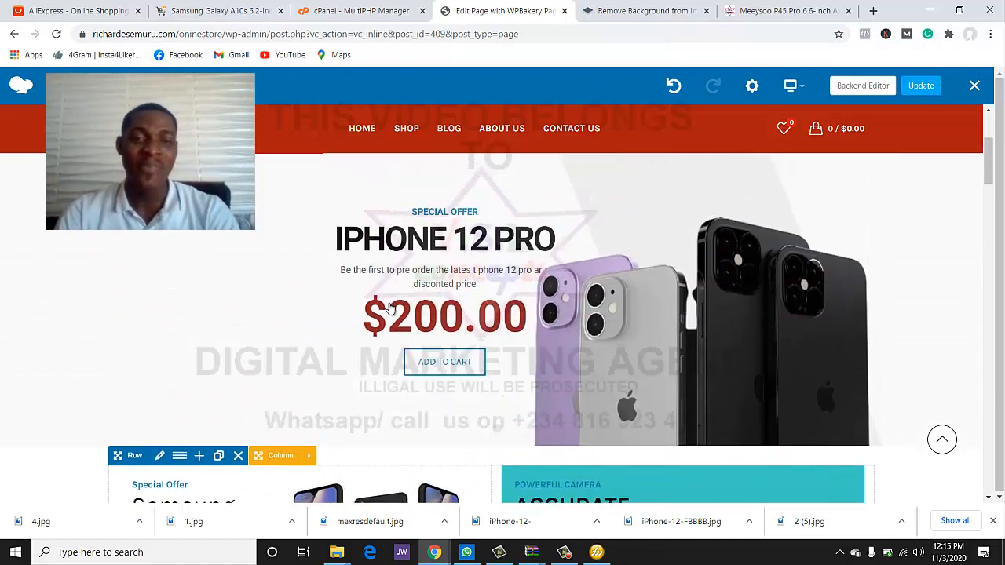
scroll(391, 309, down, 2)
scroll(406, 321, down, 3)
scroll(405, 321, up, 2)
scroll(406, 321, down, 4)
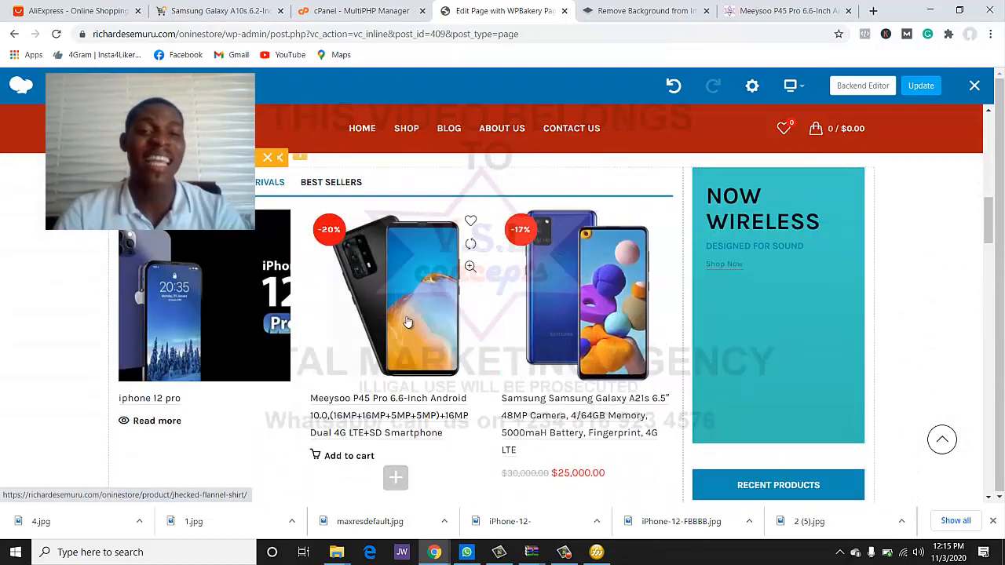
scroll(407, 321, down, 2)
scroll(407, 321, up, 6)
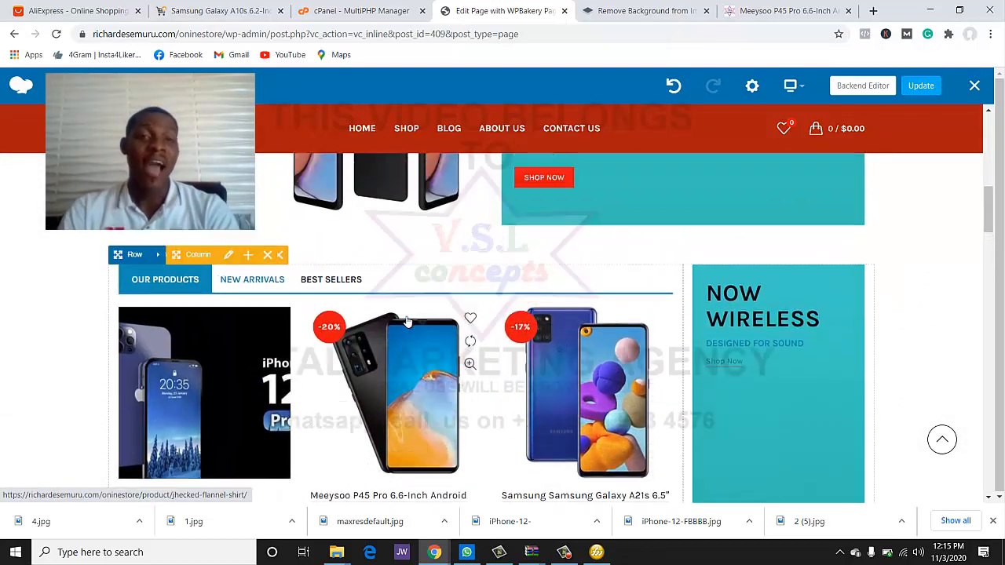
scroll(407, 321, down, 2)
scroll(304, 251, up, 2)
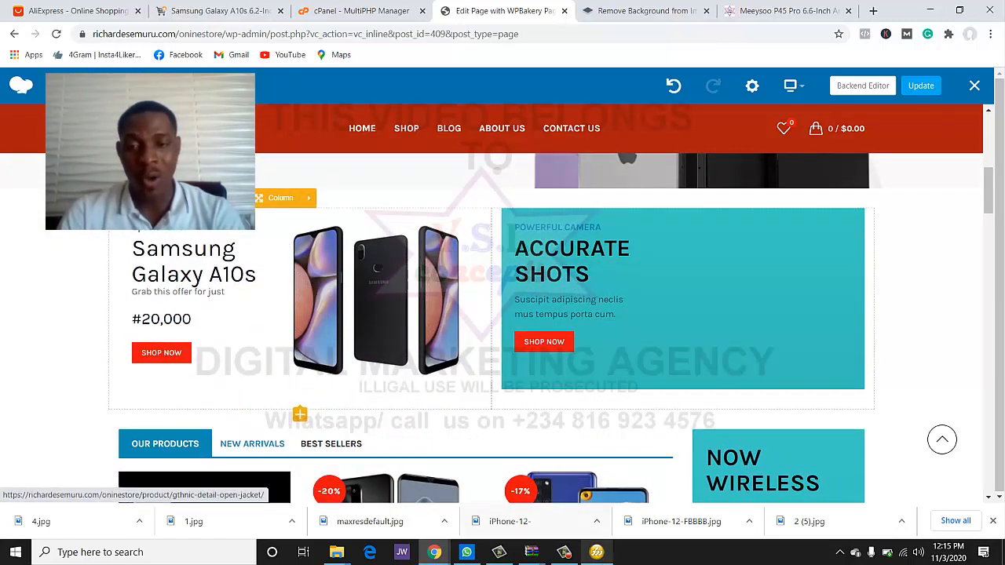
click(605, 558)
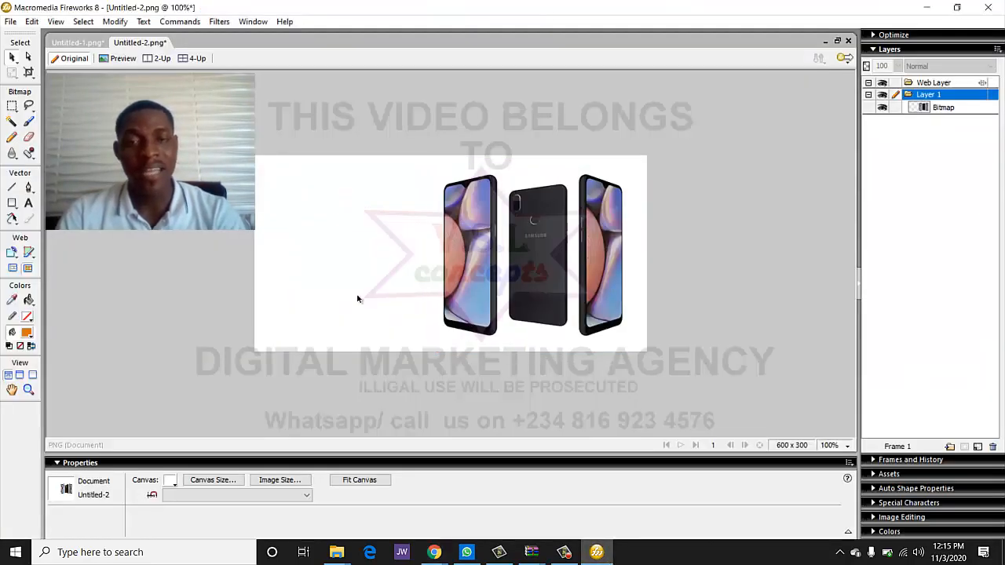
- Make the canvas red, trying dark red and #FF0000 before settling on a slightly darker red
click(170, 480)
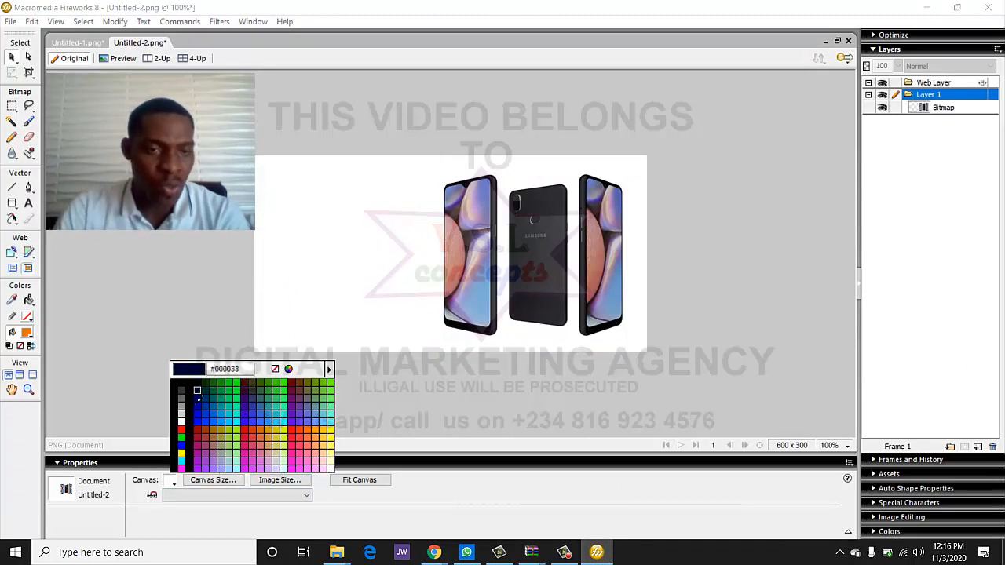
click(204, 434)
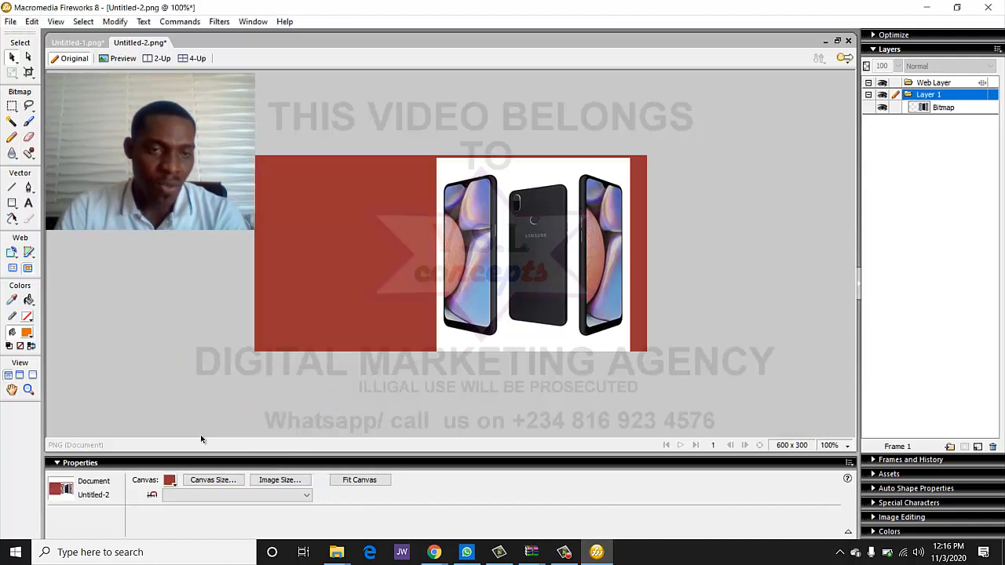
click(170, 480)
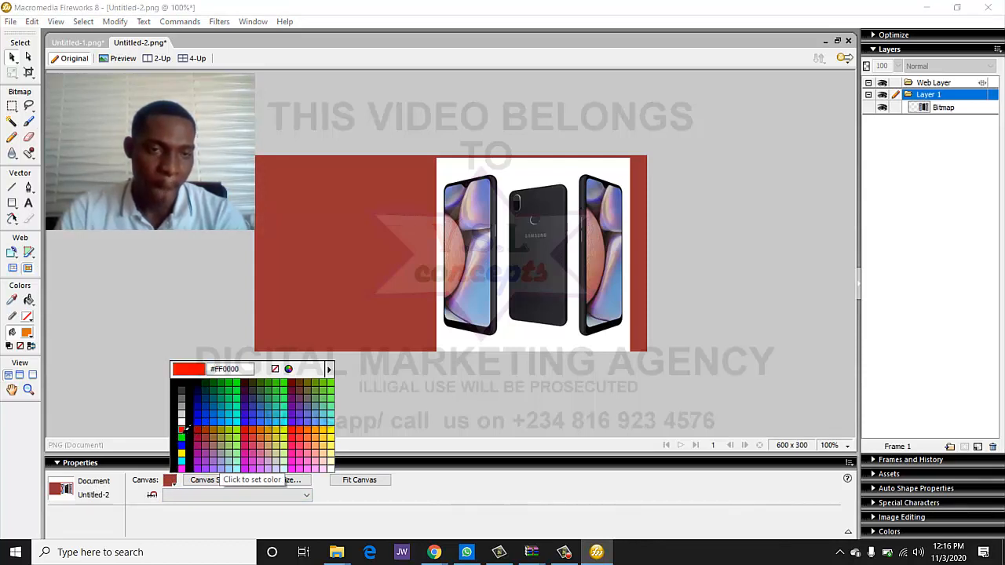
click(183, 429)
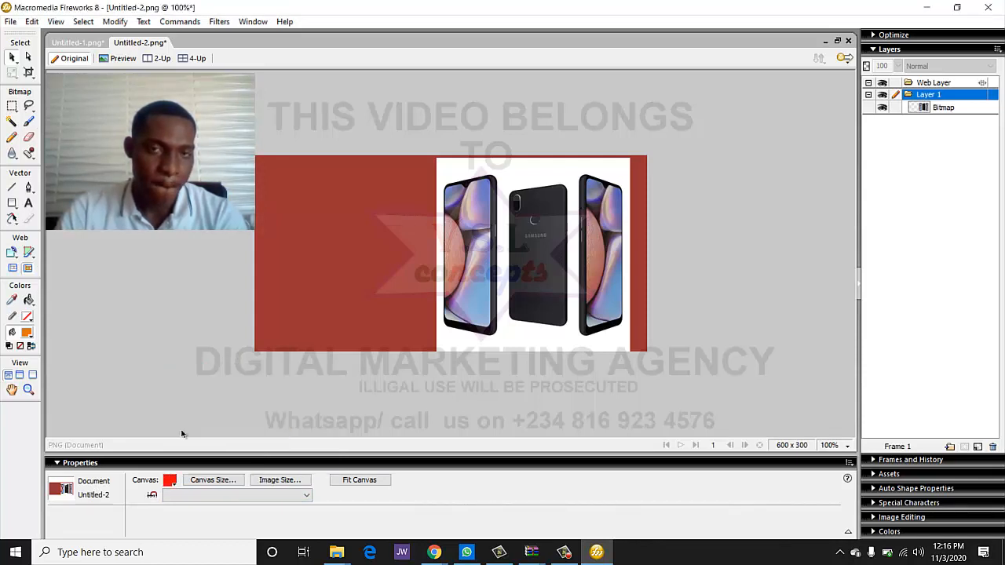
click(171, 480)
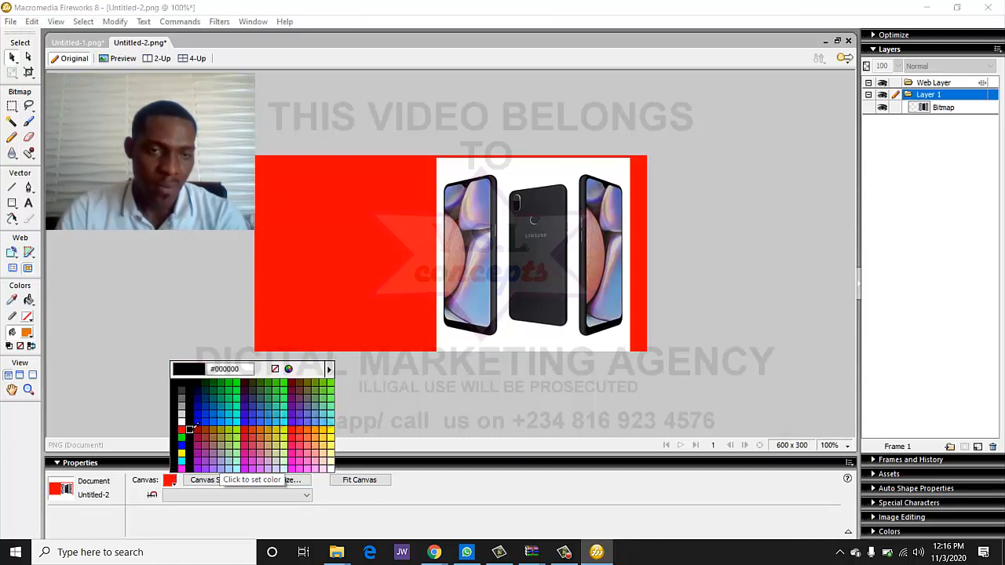
click(243, 436)
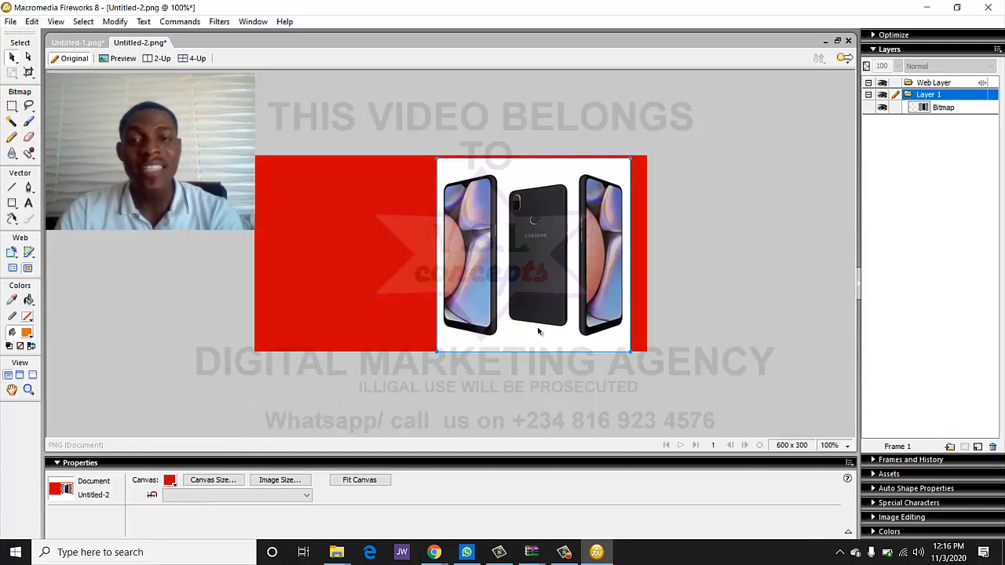
click(466, 322)
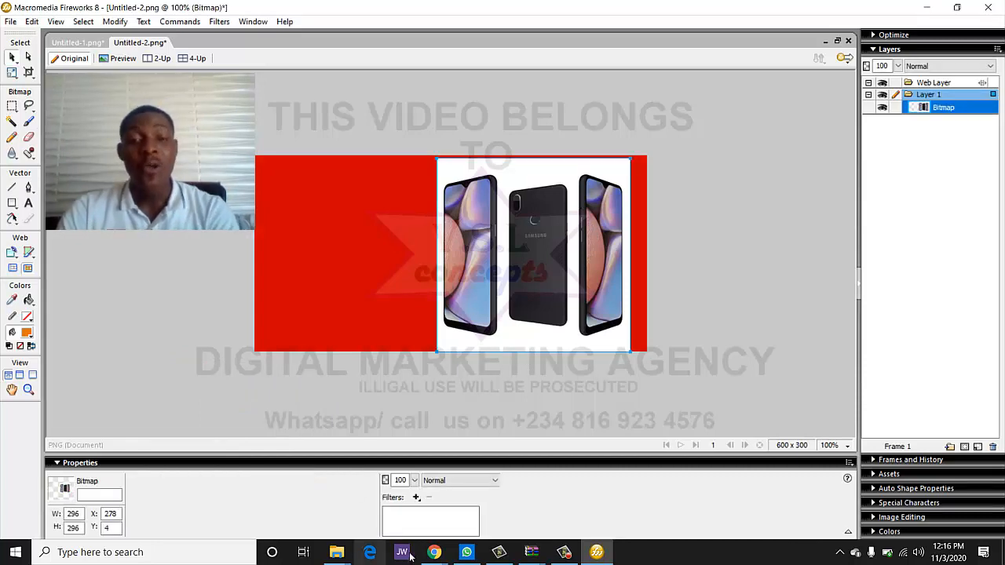
- In the browser's remove.bg tab, download the iPhone cut-out preview image
mouse_move(433, 551)
click(395, 503)
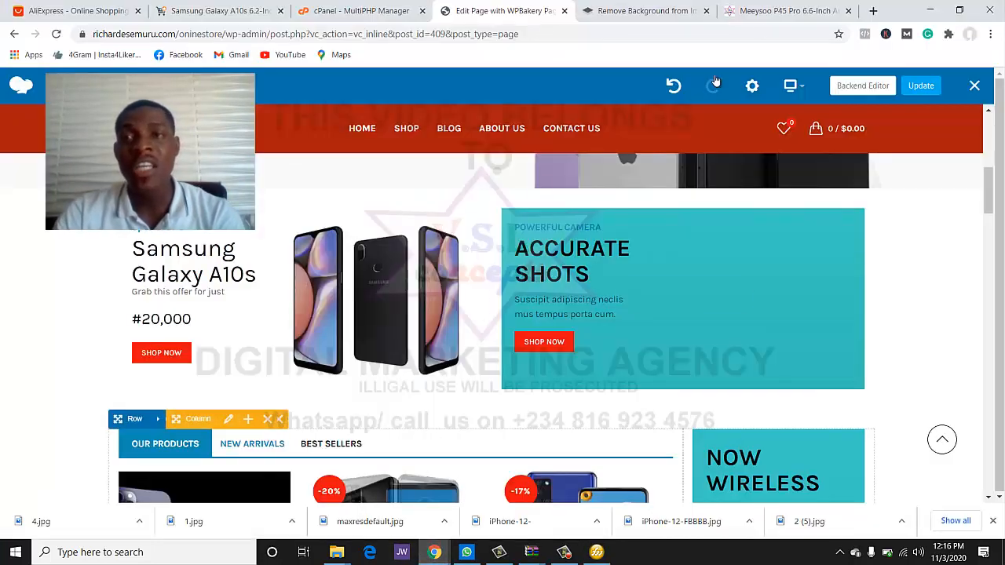
click(648, 11)
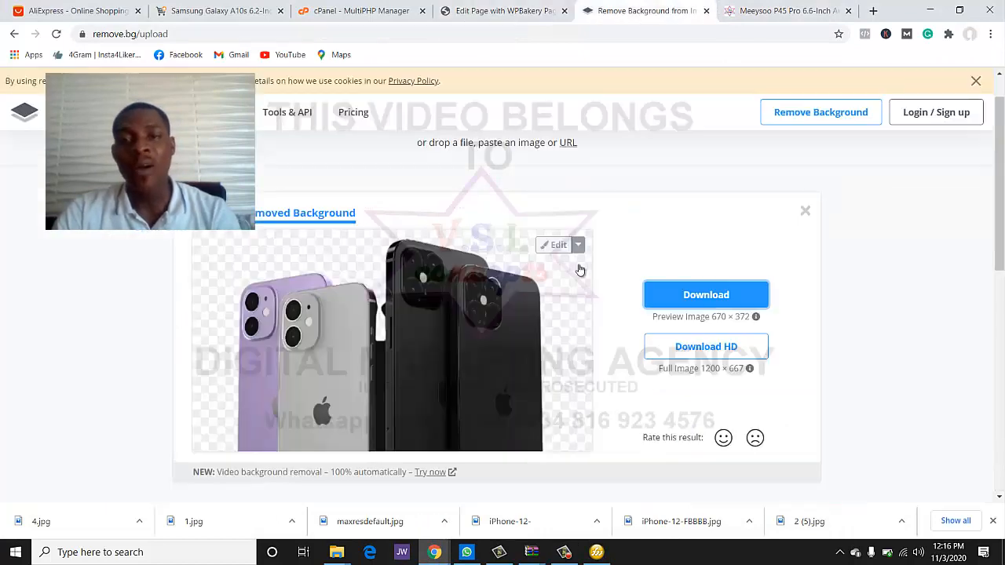
click(692, 297)
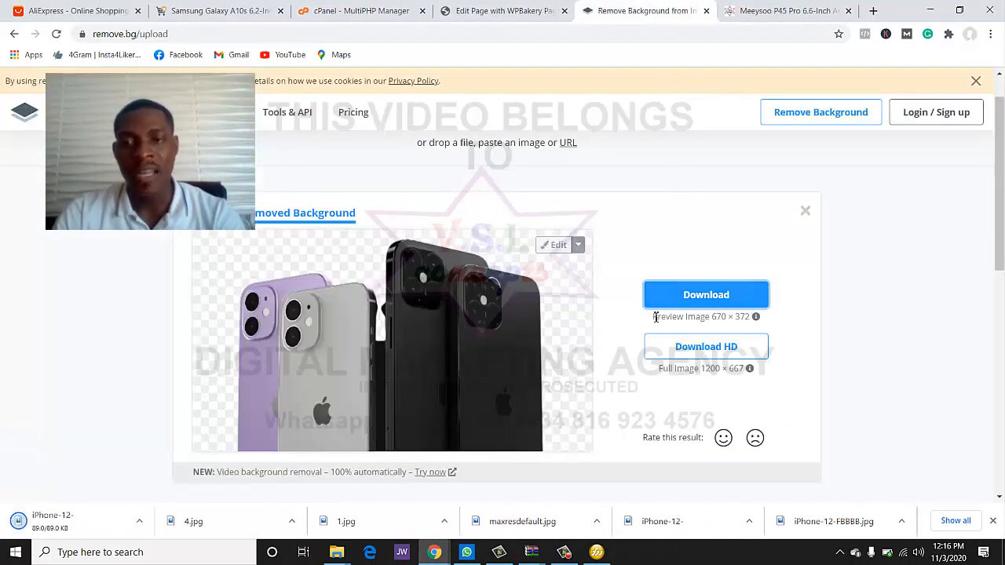
- Upload Samsung image 4 to remove.bg, download its background-free preview, and return to Fireworks
scroll(549, 298, up, 1)
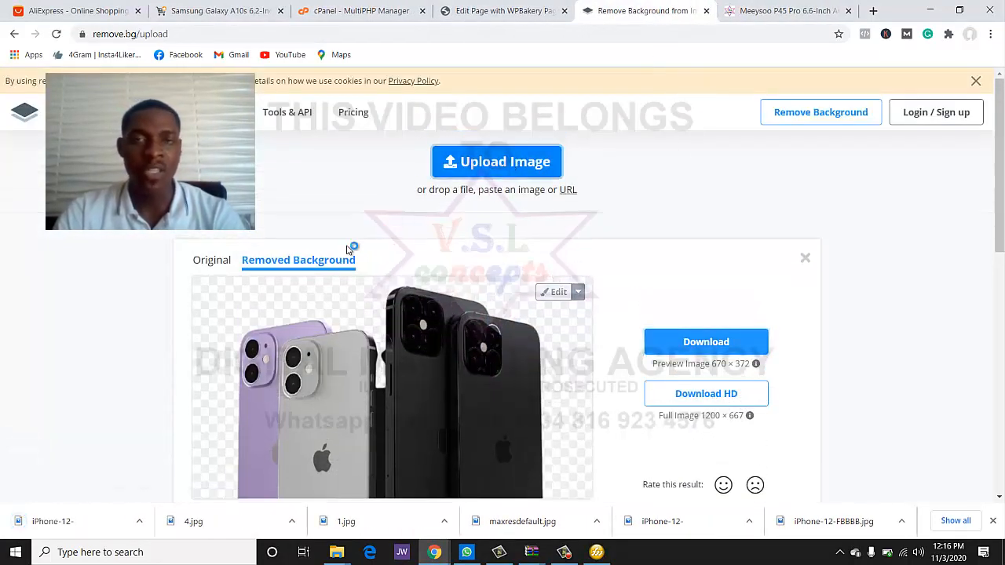
click(496, 162)
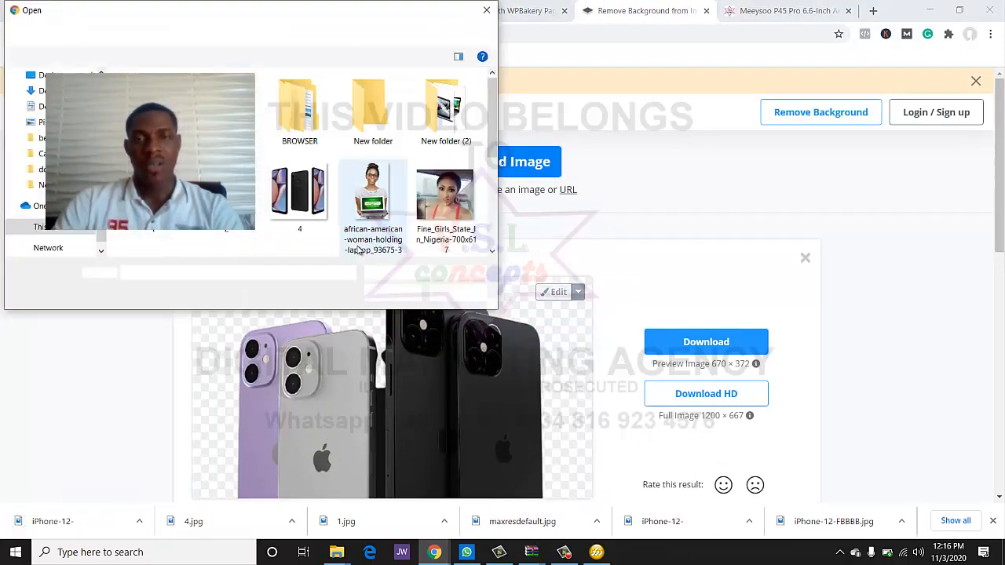
double_click(280, 194)
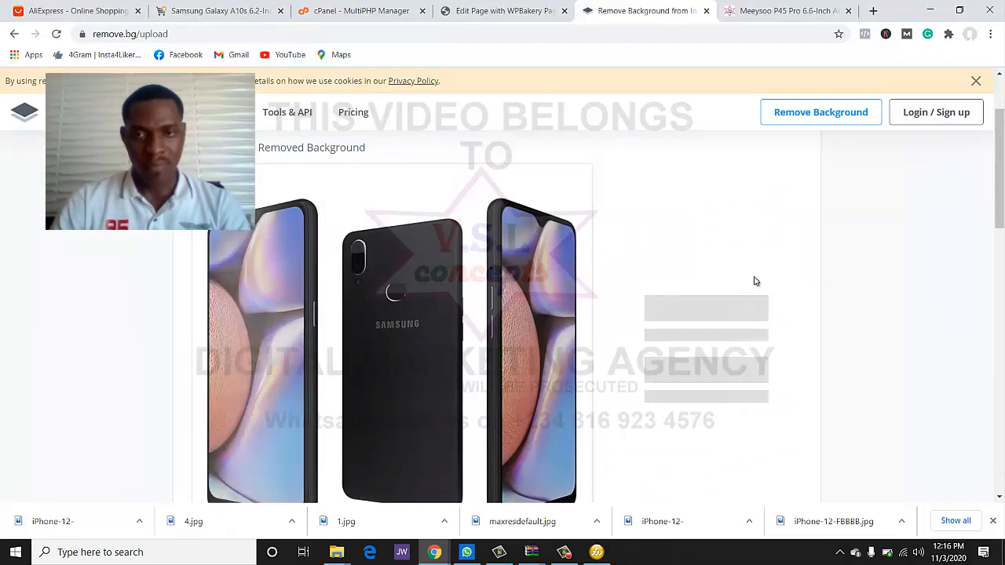
scroll(754, 280, down, 2)
scroll(755, 281, up, 1)
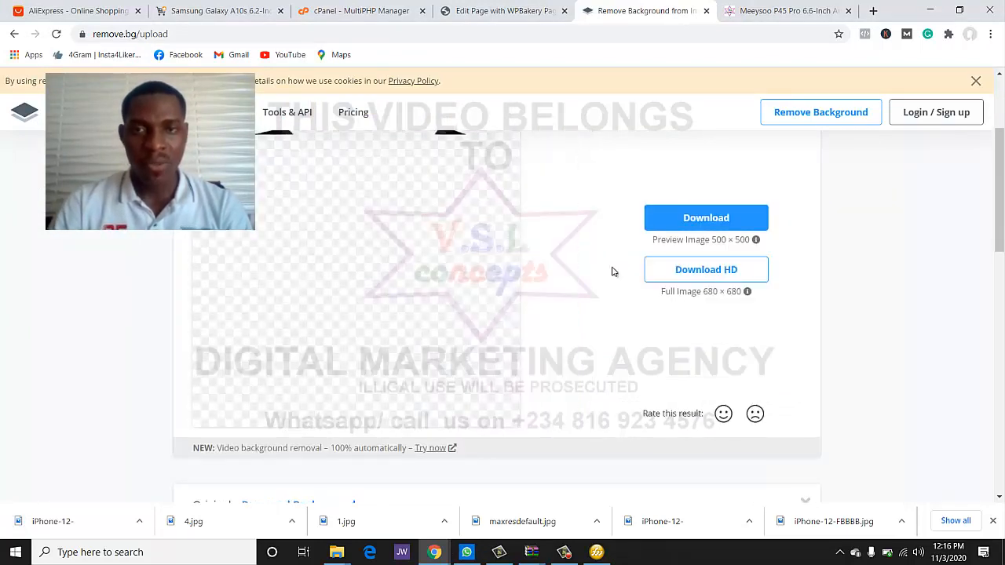
scroll(613, 272, up, 1)
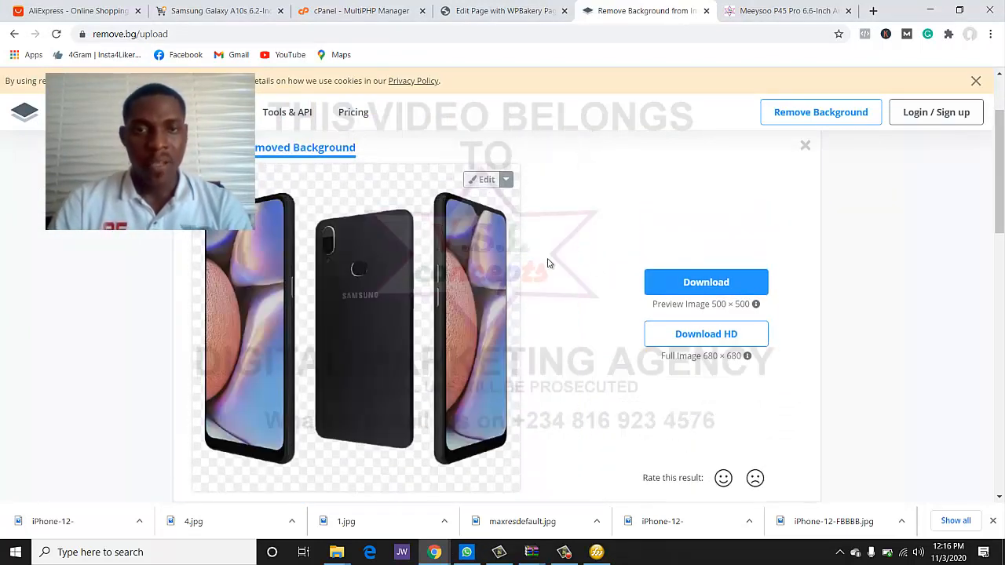
click(687, 283)
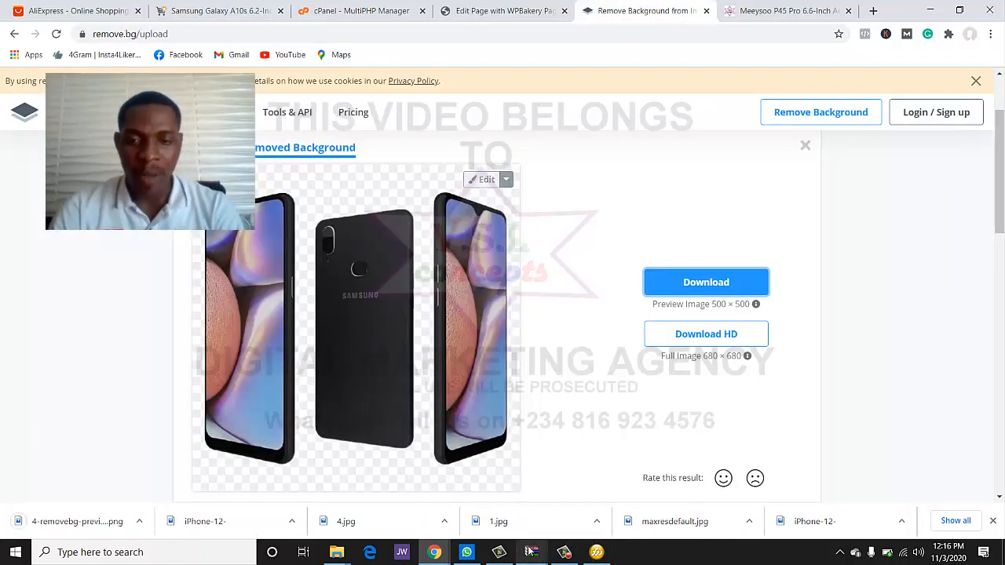
click(596, 552)
- Delete the old phone image and import 4-removebg-preview from the Downloads folder
click(559, 350)
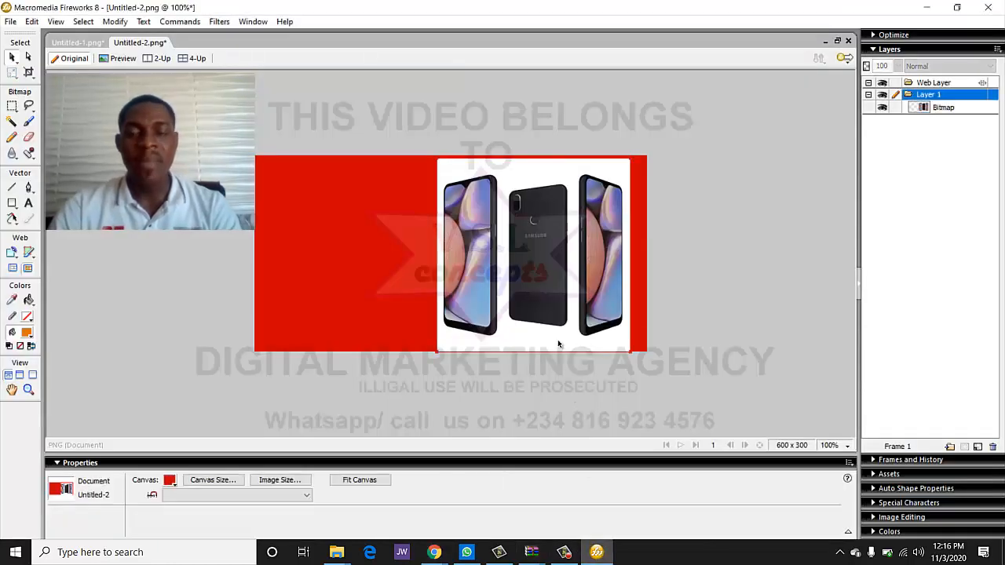
click(558, 336)
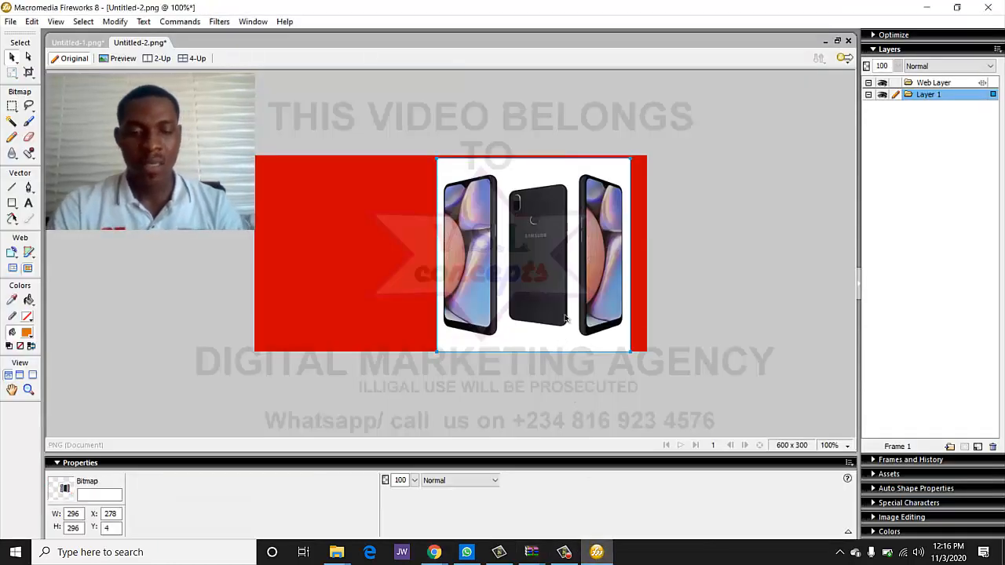
key(Delete)
key(ctrl+r)
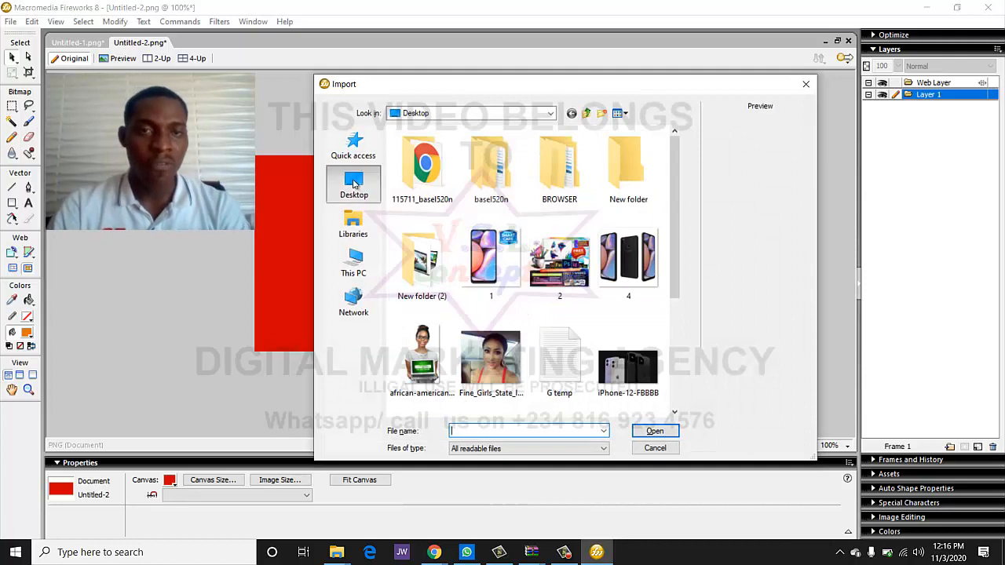
click(353, 184)
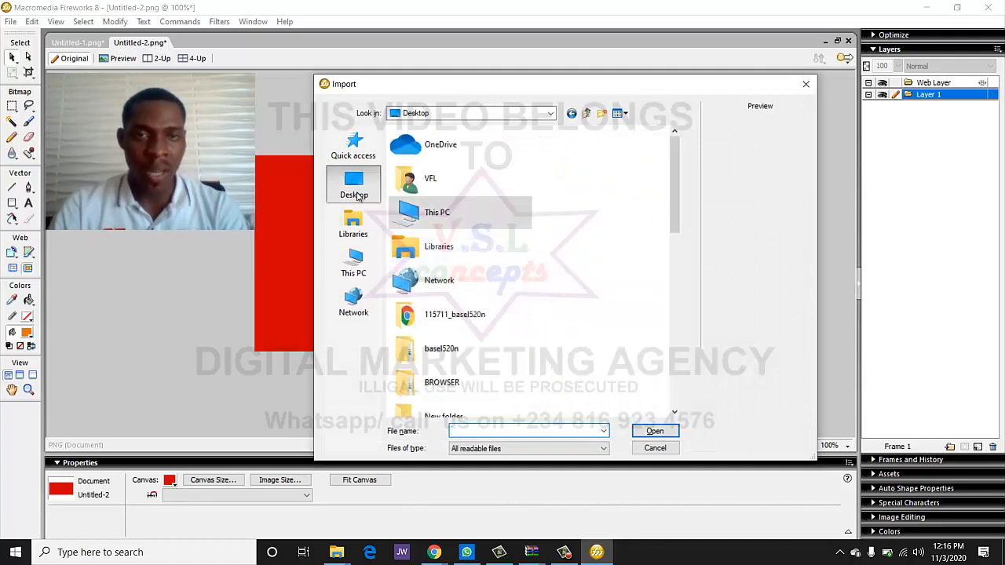
scroll(484, 269, down, 5)
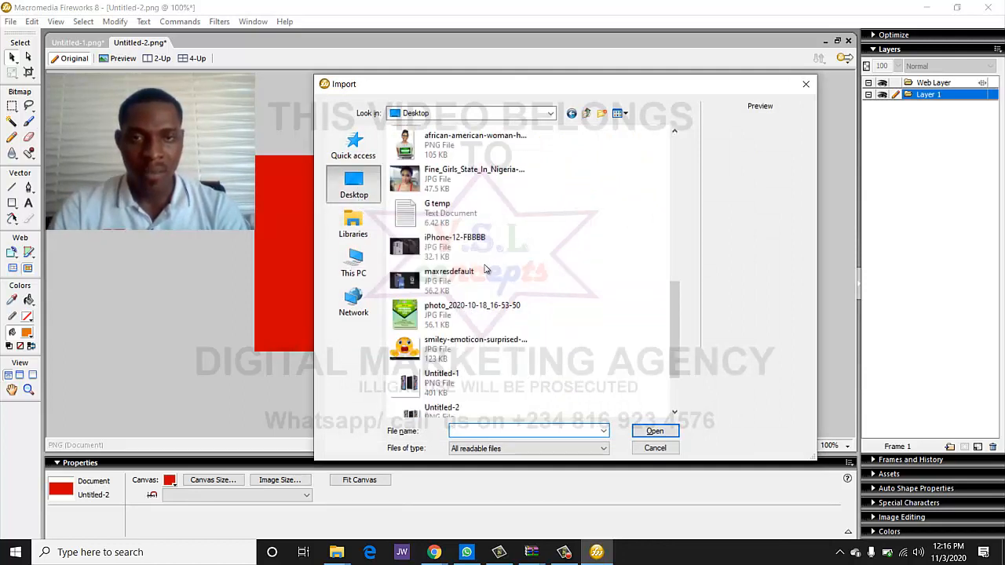
scroll(485, 269, down, 2)
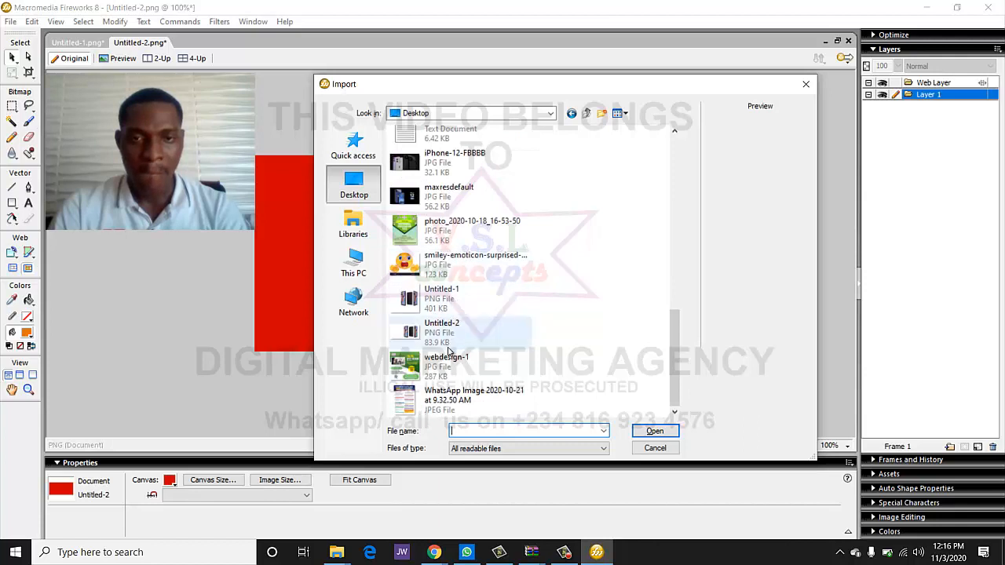
click(363, 229)
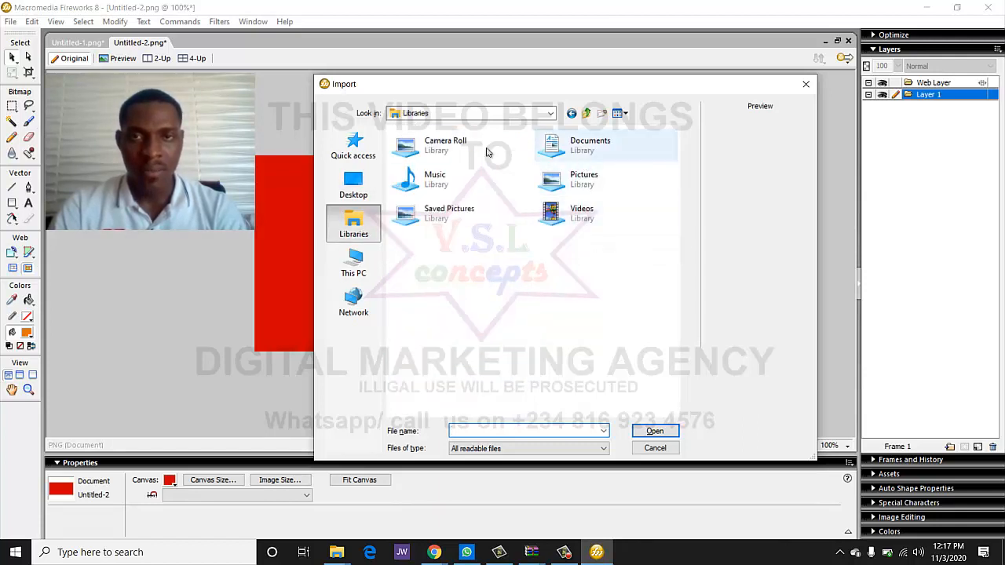
click(354, 189)
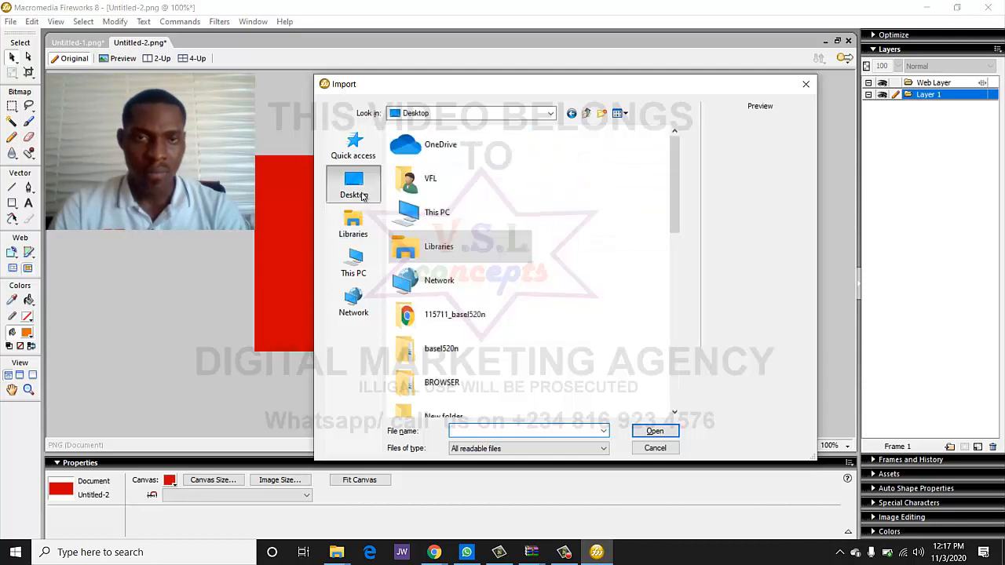
click(372, 257)
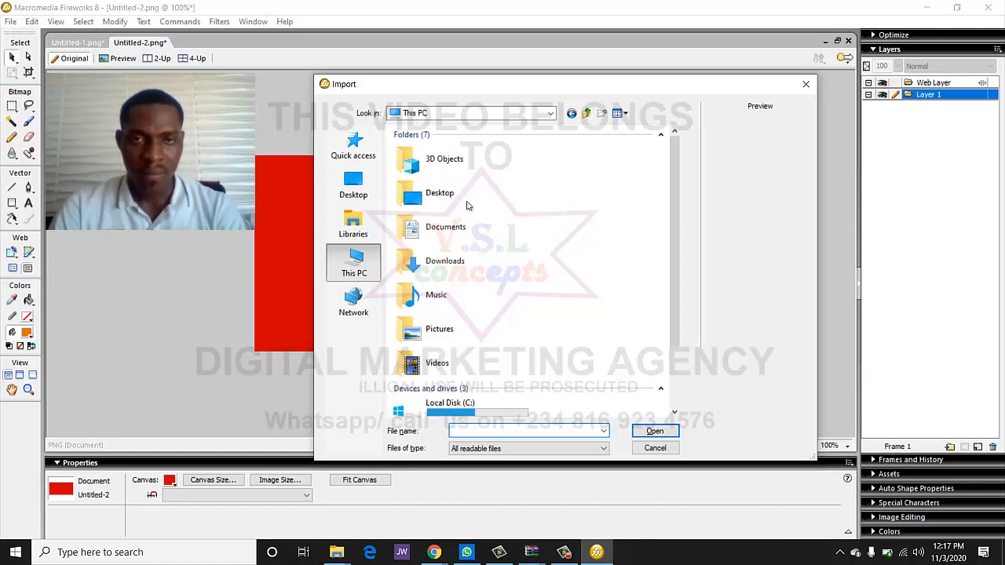
double_click(454, 262)
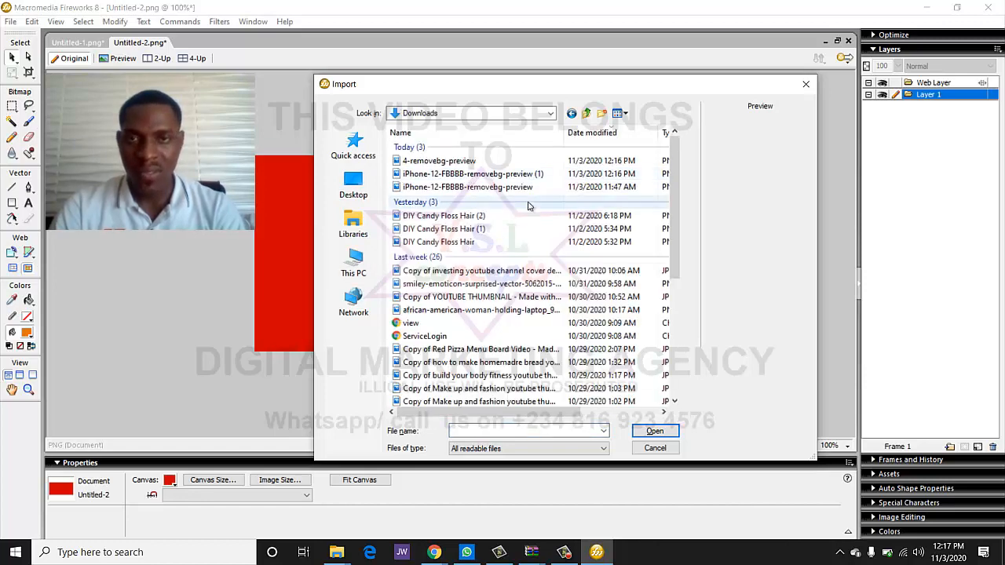
double_click(454, 162)
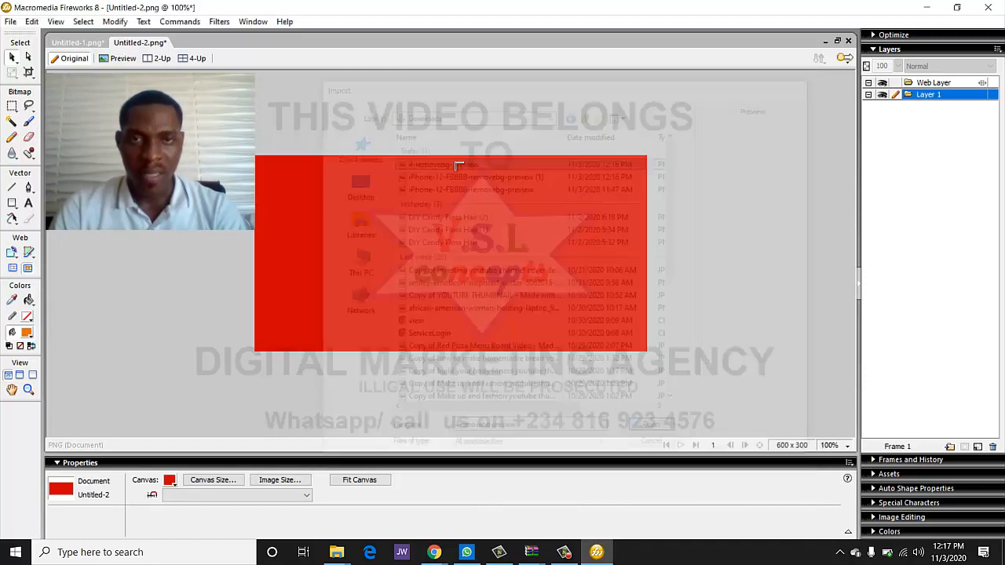
- Place the cut-out phones on the red canvas, enlarge them, and nudge them down-left
drag(528, 287, 584, 327)
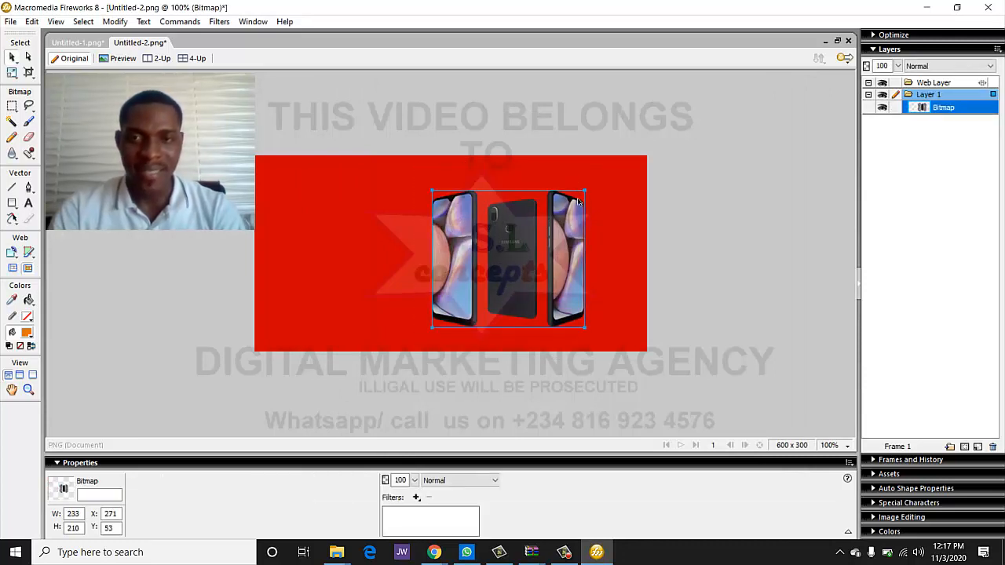
drag(586, 193, 637, 143)
drag(570, 201, 566, 212)
click(730, 198)
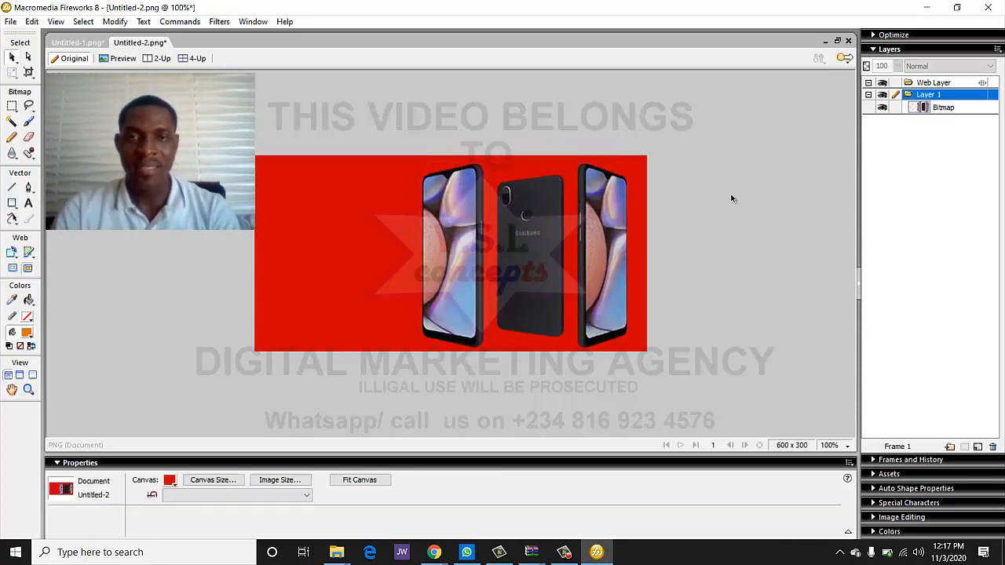
- Export the banner over the existing Untitled-2 file and bring the browser forward
key(ctrl+shift+r)
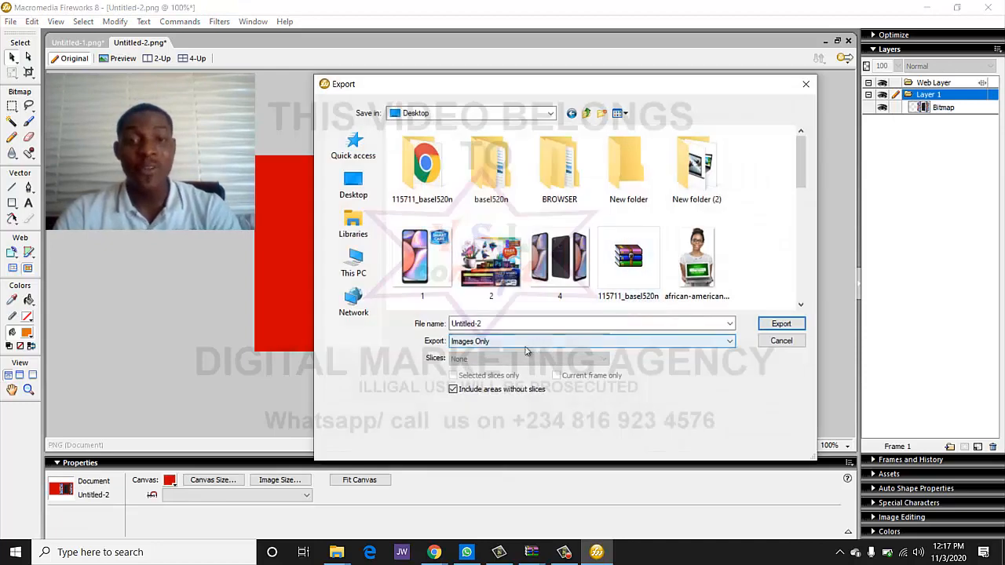
click(777, 324)
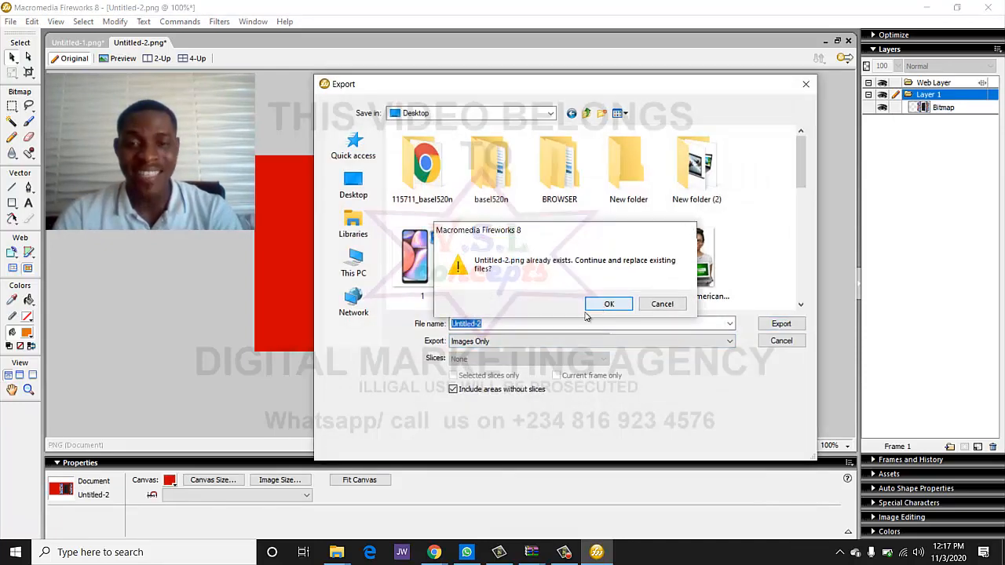
click(603, 308)
mouse_move(431, 560)
click(366, 494)
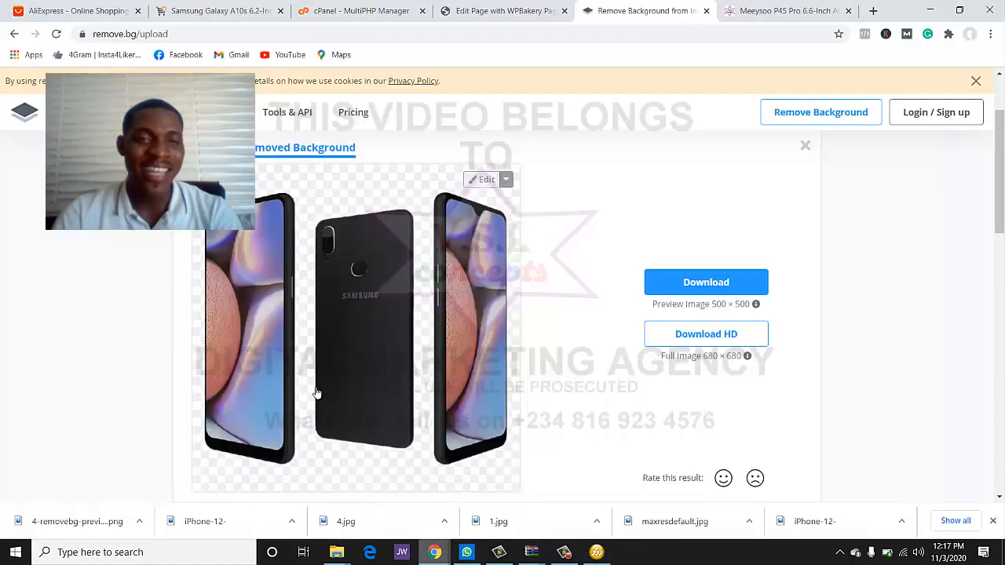
- Open the Samsung Galaxy A10s Promo Banner Settings in the WordPress page editor
click(477, 13)
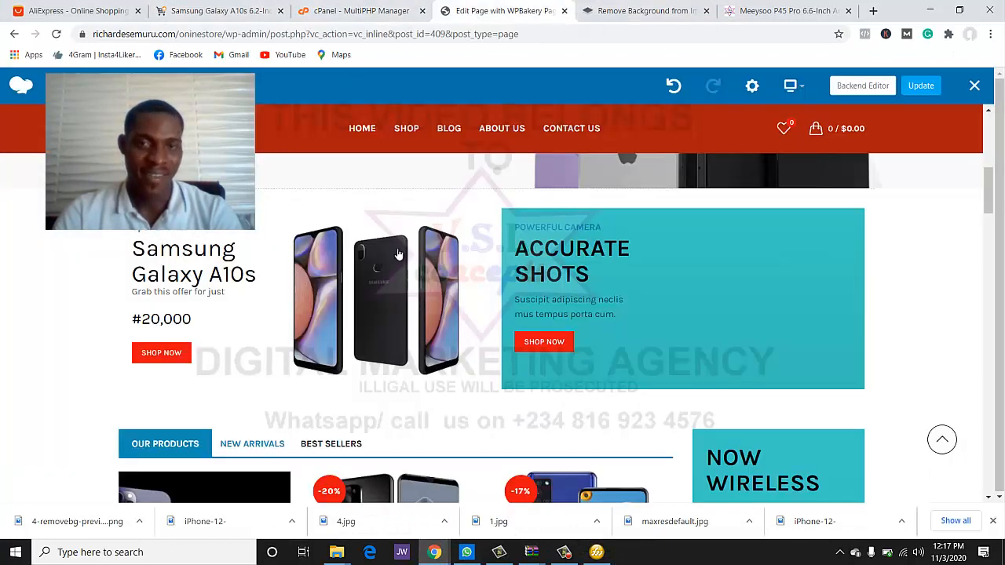
click(318, 300)
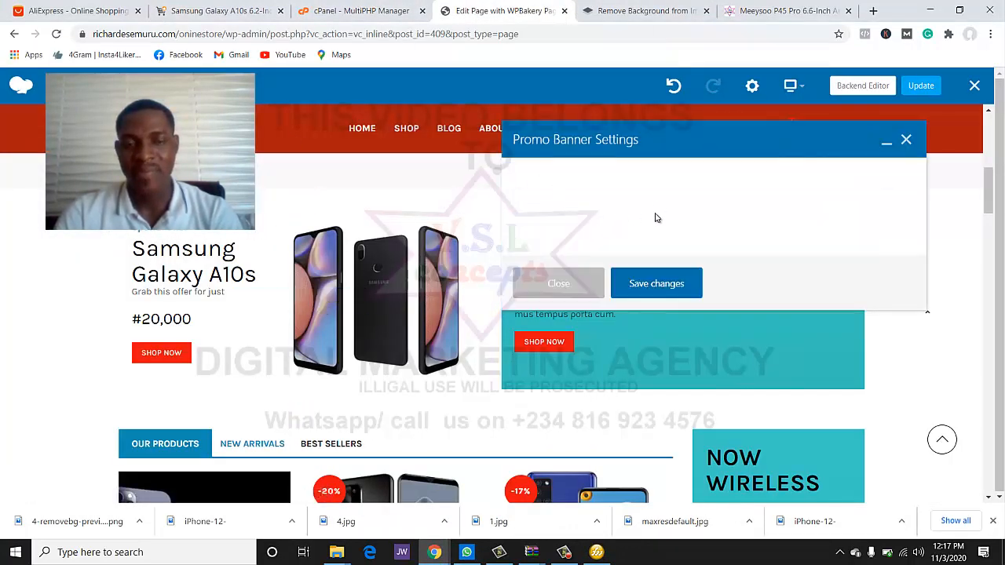
scroll(581, 221, down, 3)
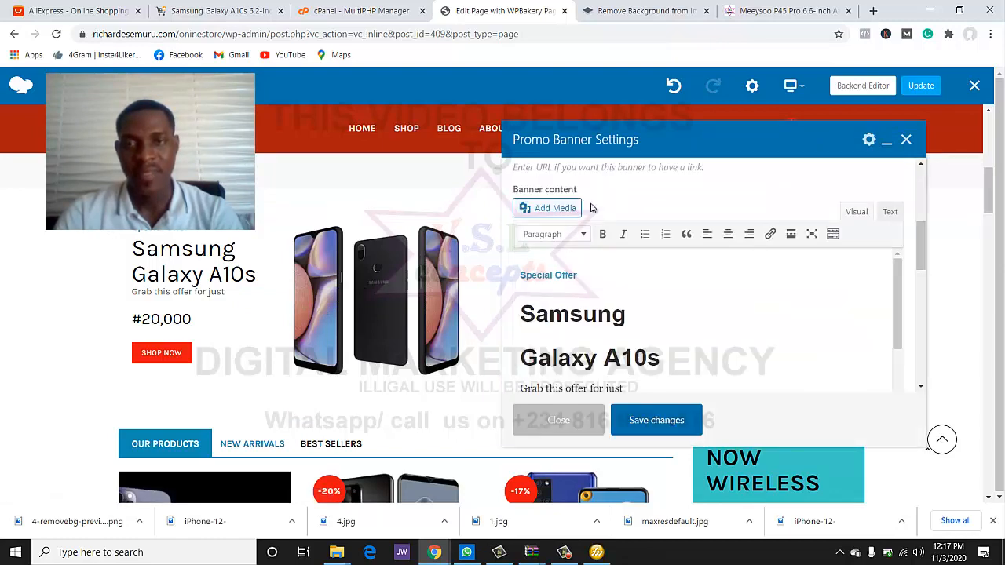
scroll(600, 259, down, 1)
scroll(603, 221, up, 2)
scroll(602, 220, up, 2)
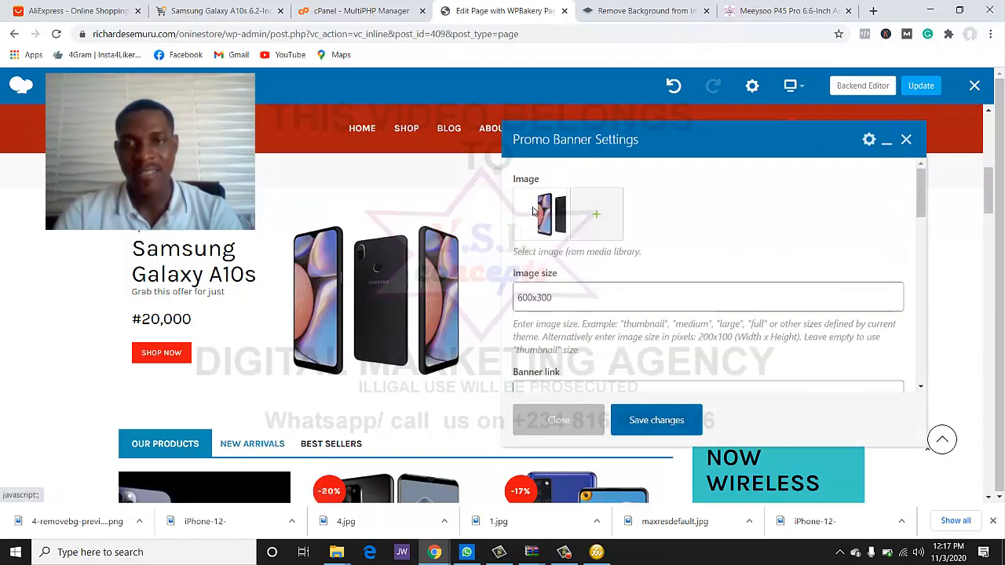
- Upload the new red-background Untitled-2.png, set it as the banner image, and save
click(596, 219)
click(53, 131)
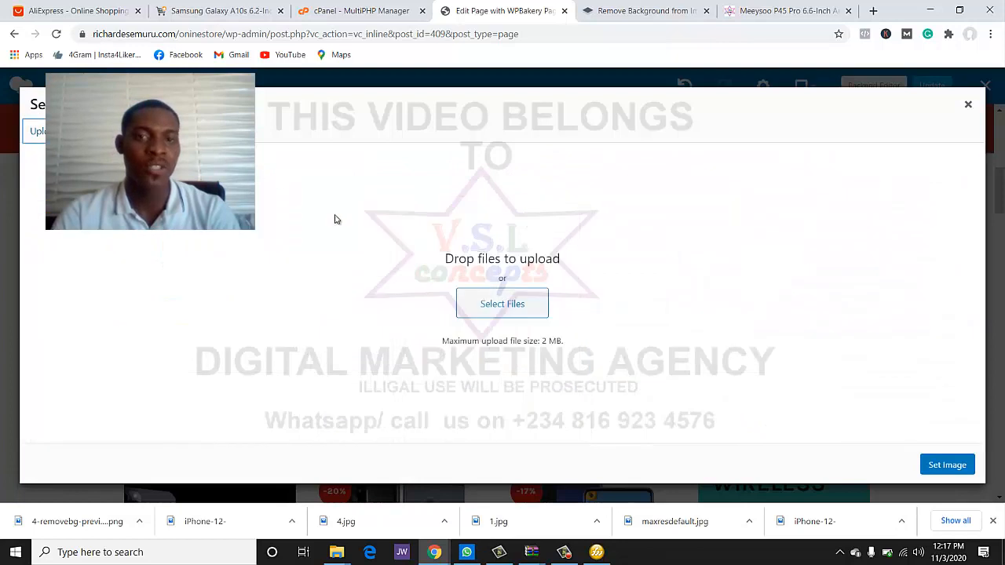
click(500, 303)
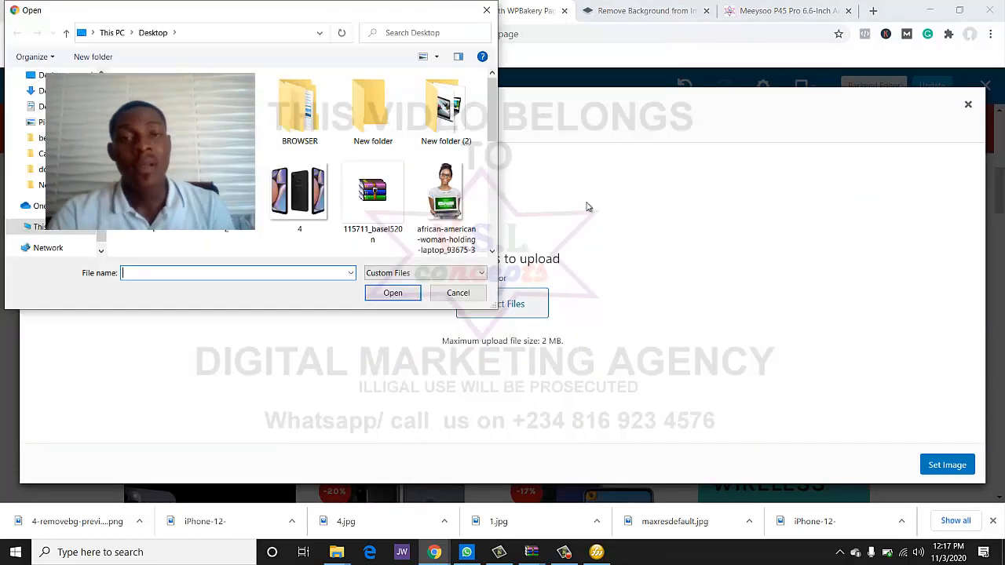
scroll(431, 211, down, 5)
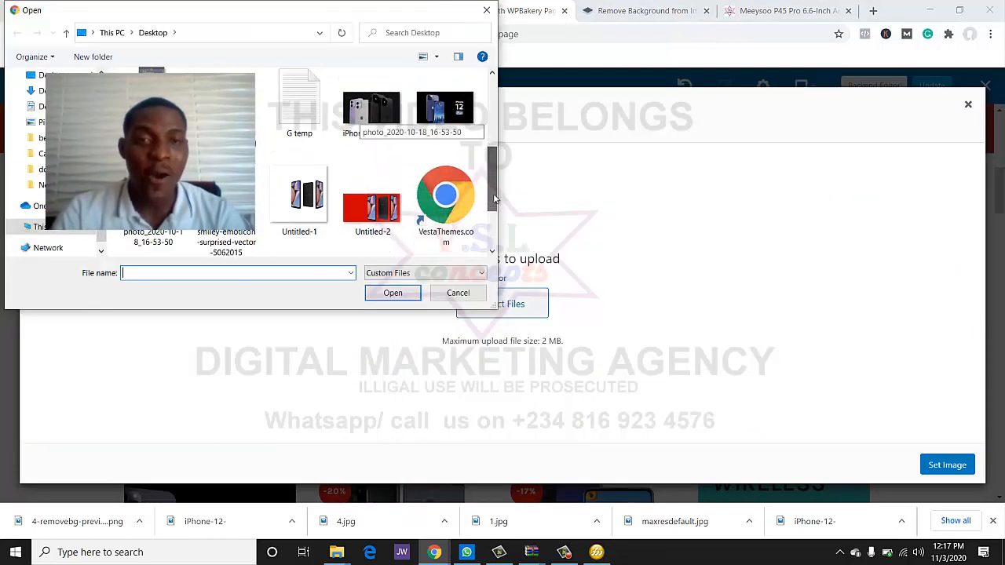
double_click(370, 193)
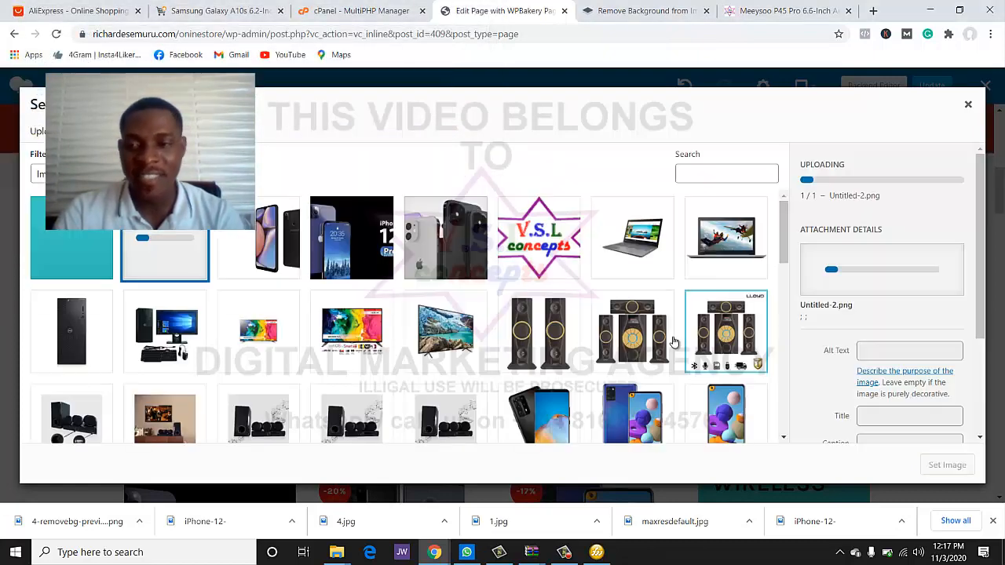
click(933, 468)
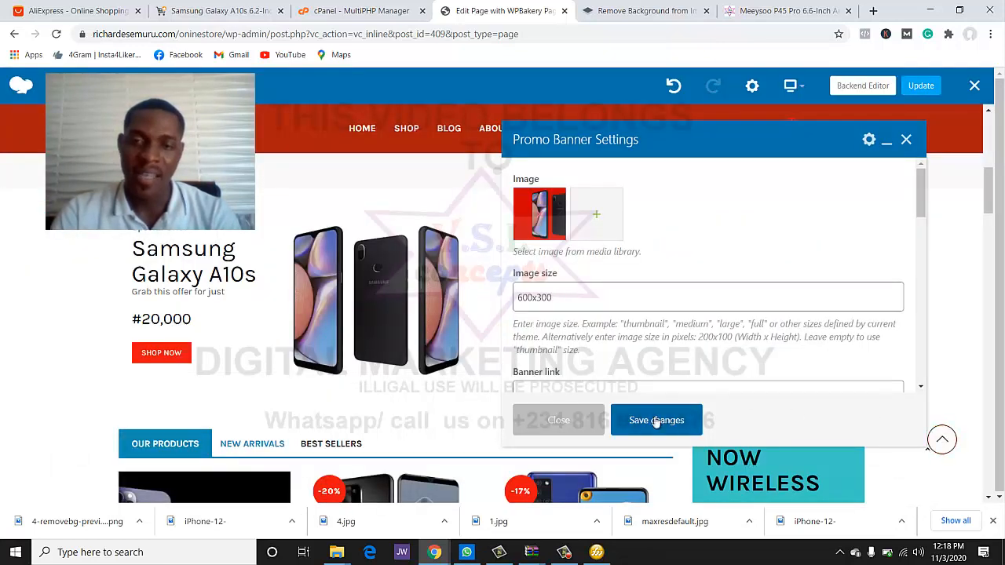
click(656, 420)
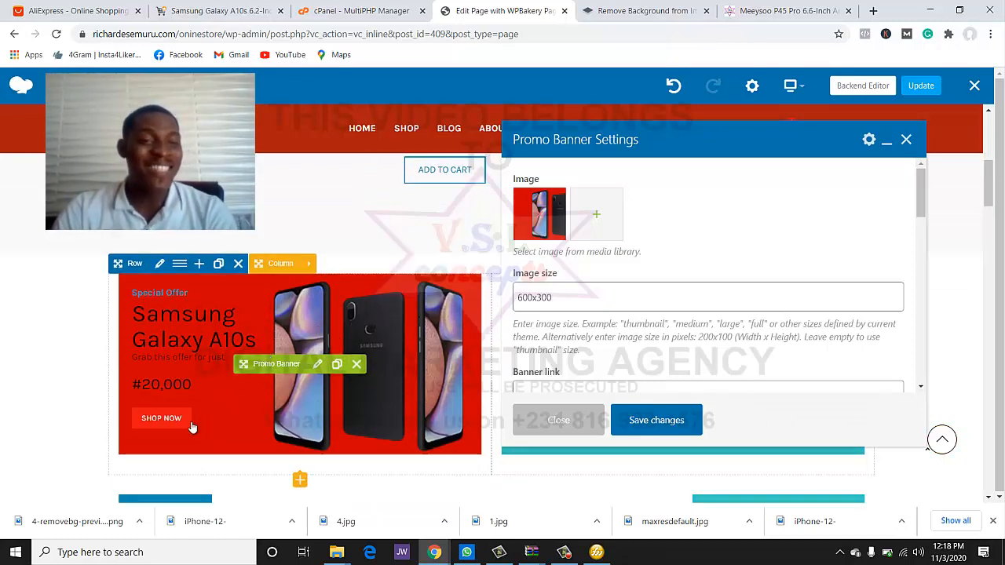
- Color the Samsung Galaxy A10s heading yellow and save the banner
scroll(771, 327, down, 2)
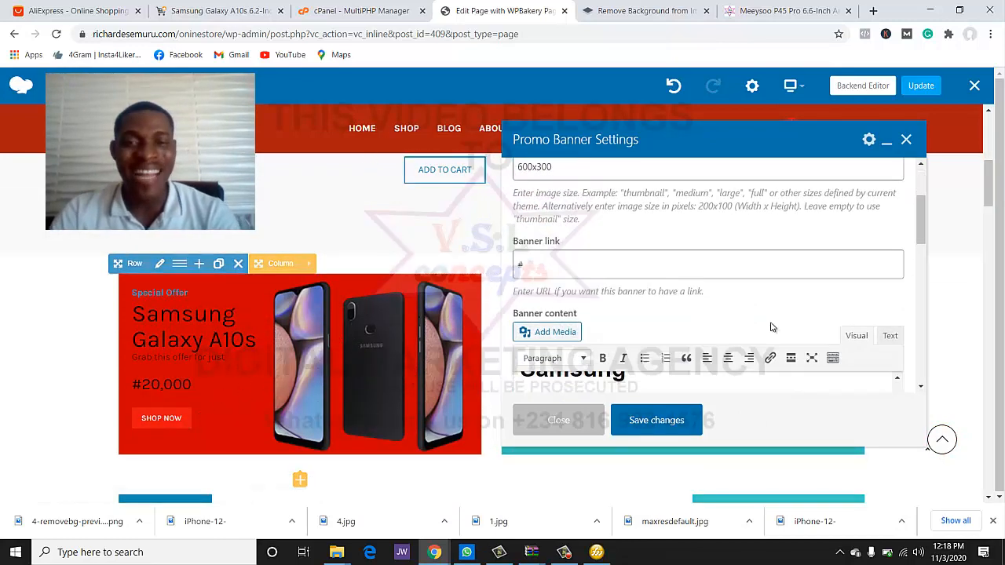
scroll(765, 323, down, 4)
click(686, 287)
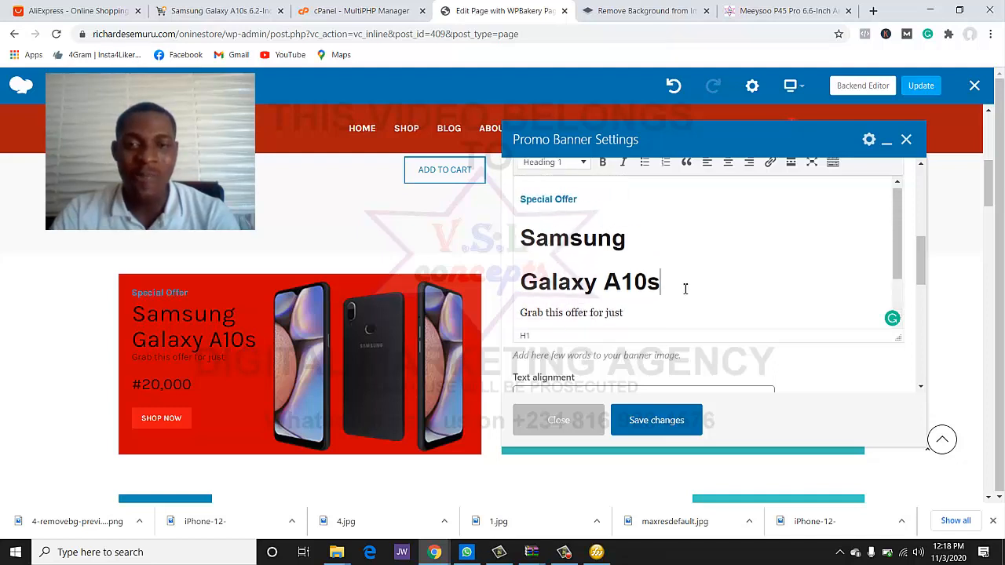
scroll(685, 289, up, 1)
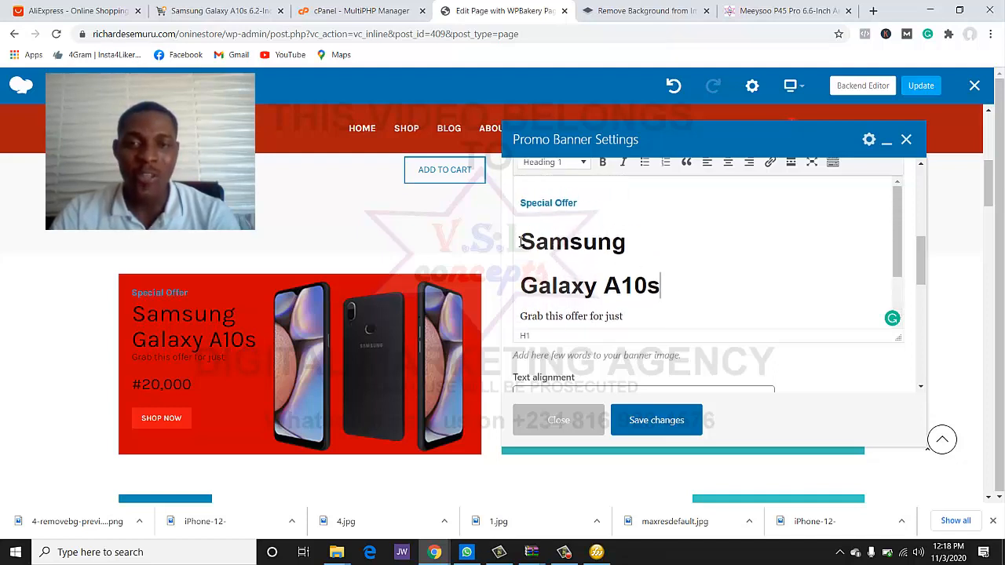
scroll(657, 277, down, 1)
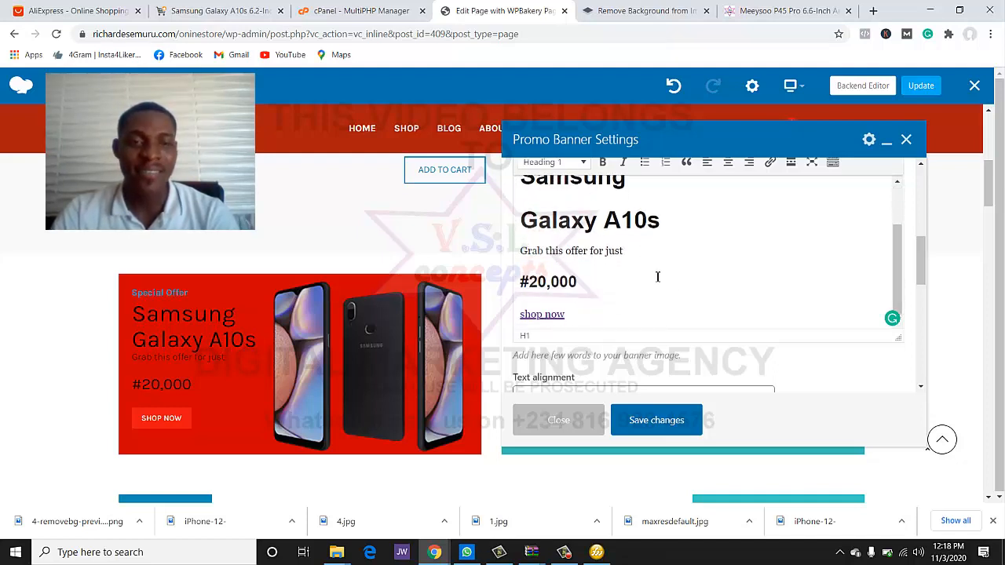
scroll(682, 275, up, 1)
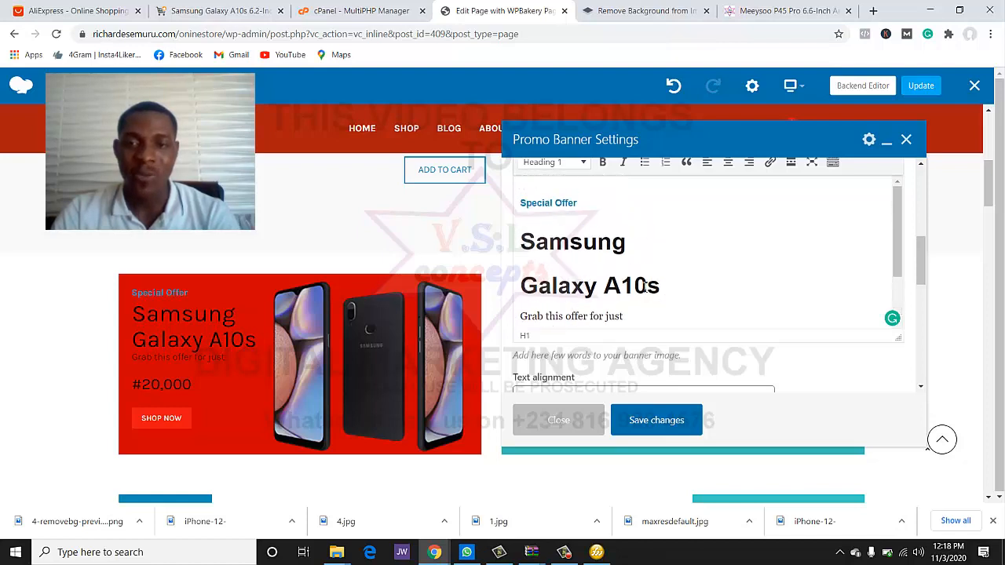
drag(645, 288, 522, 250)
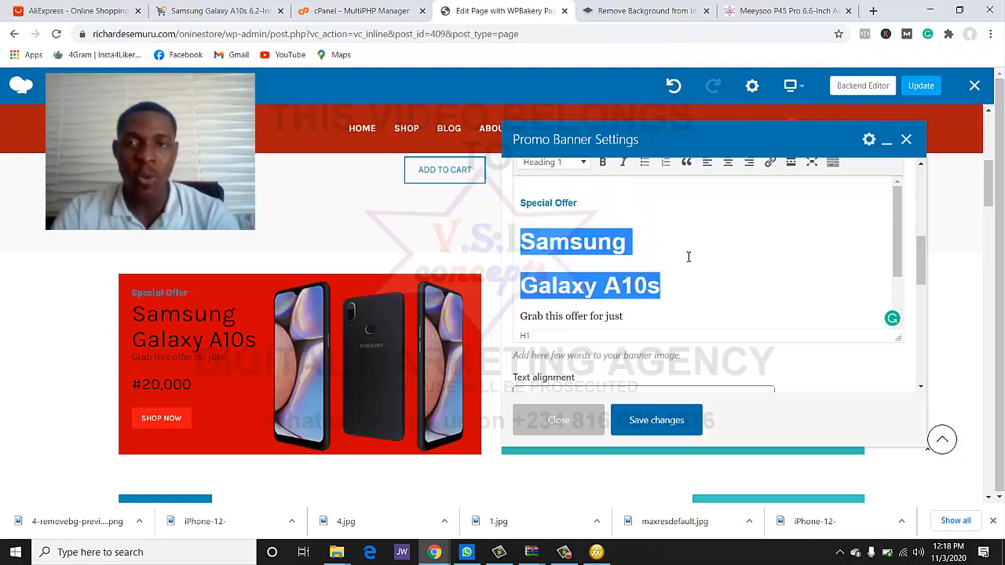
scroll(689, 256, up, 2)
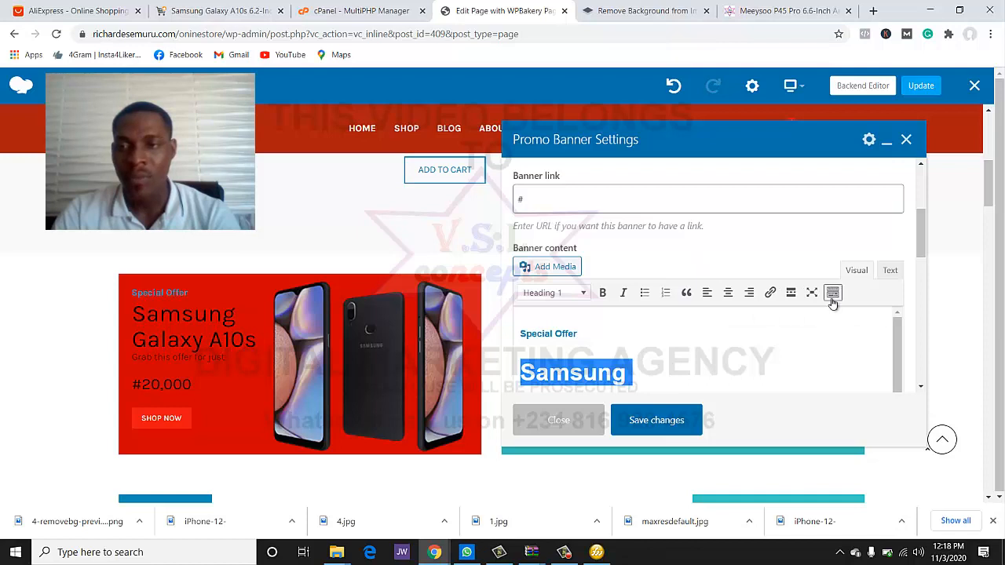
click(831, 300)
scroll(832, 301, down, 1)
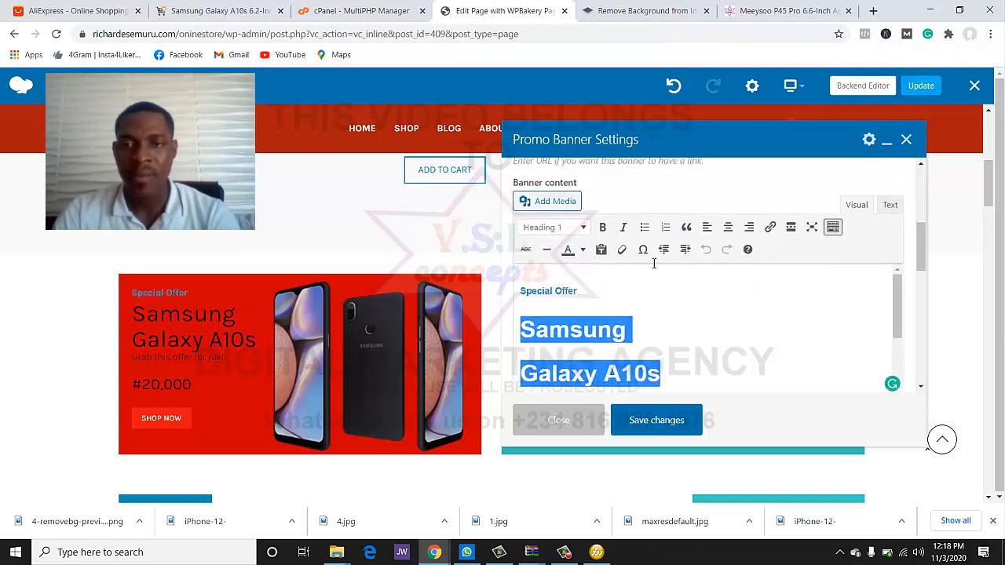
click(582, 250)
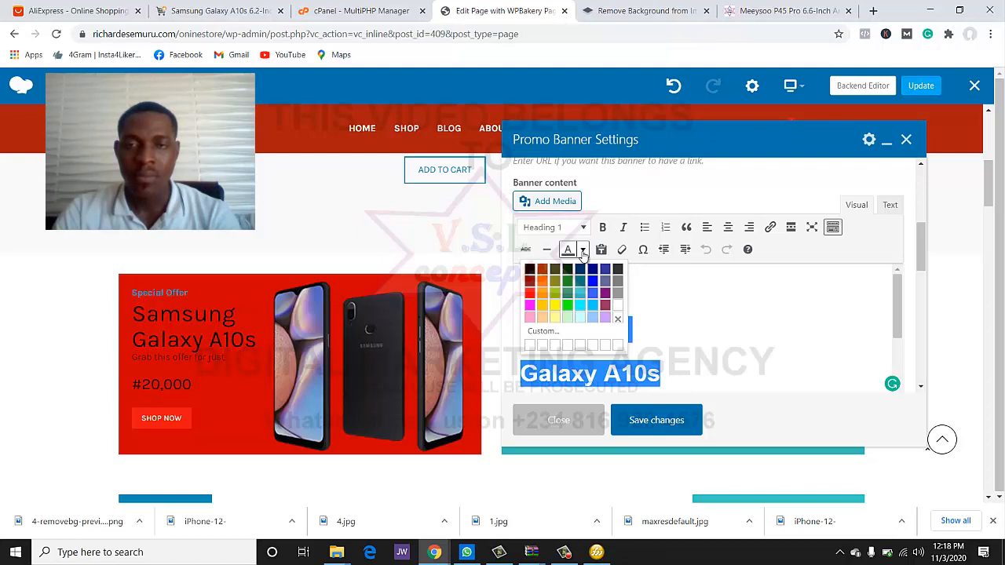
click(553, 305)
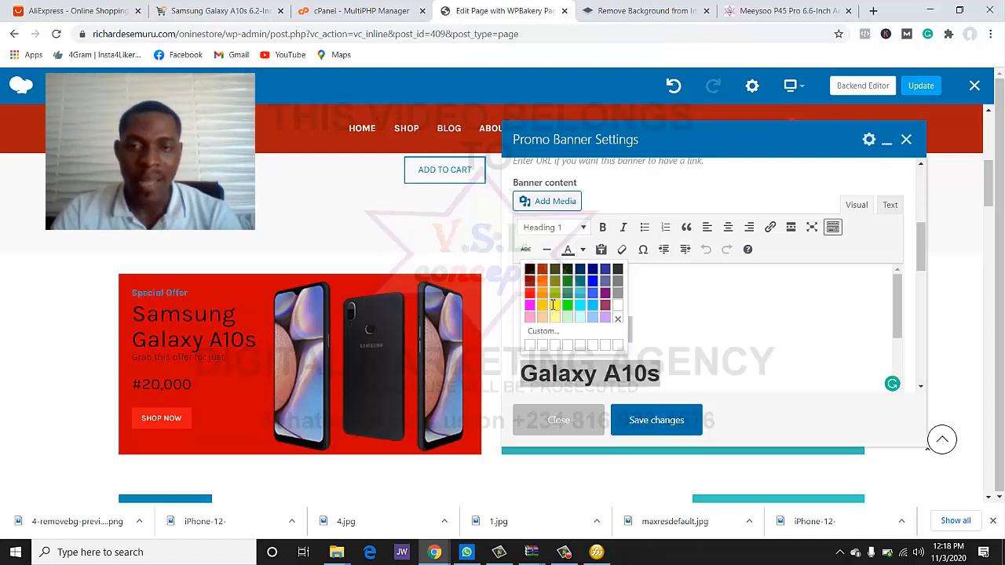
click(749, 363)
click(697, 421)
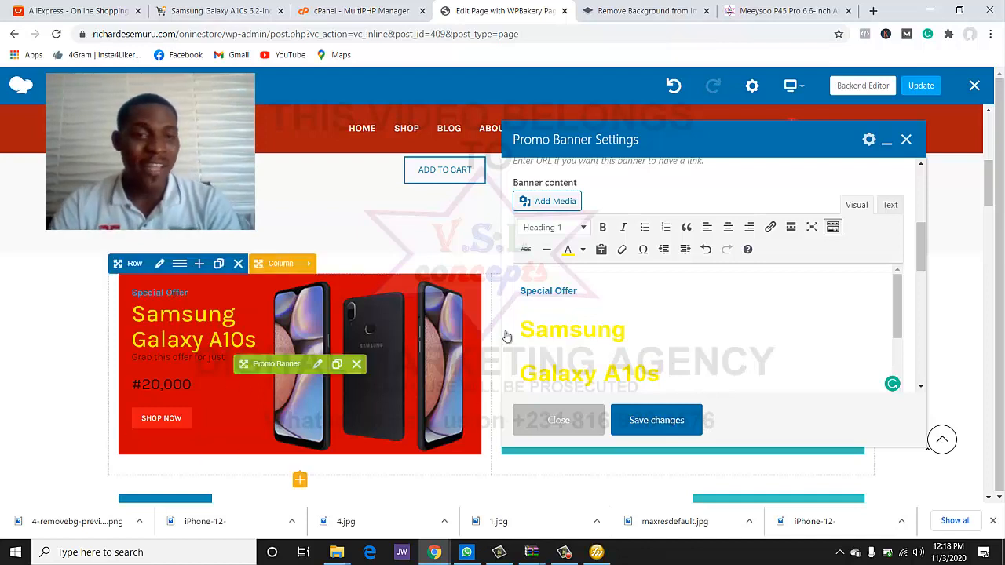
- Make the Special Offer line white, then select the offer and #20,000 price lines without recoloring them
click(593, 292)
triple_click(538, 289)
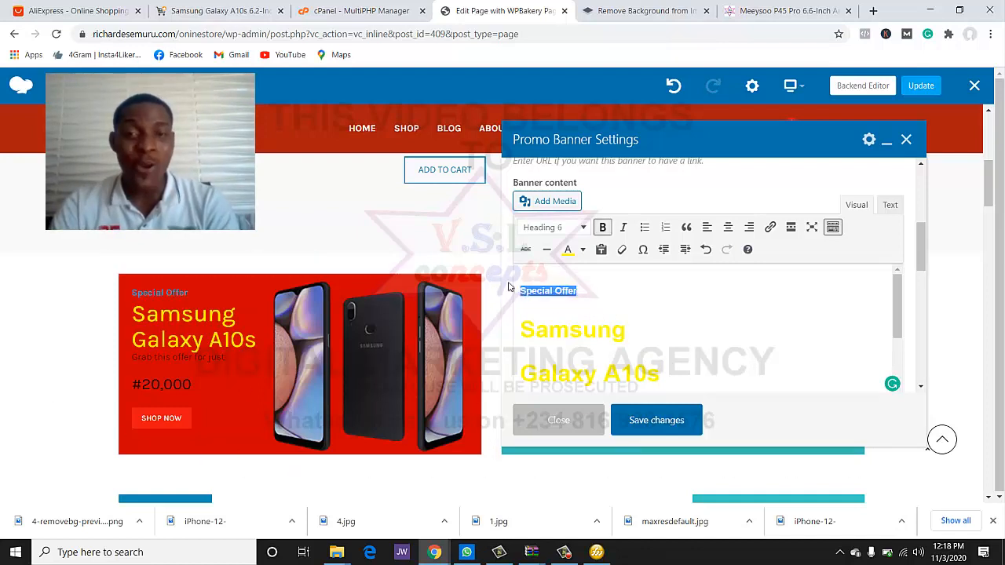
click(582, 250)
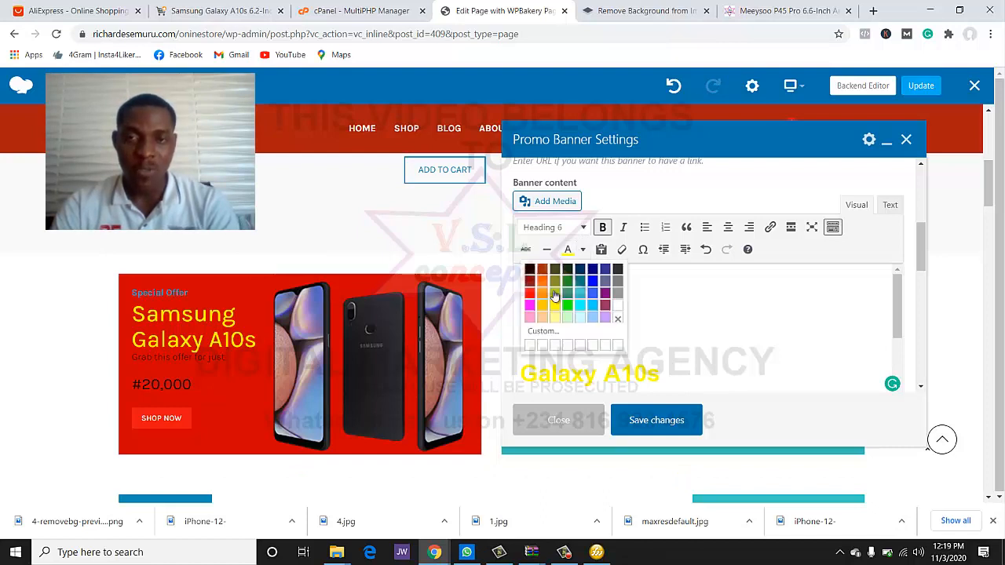
click(618, 305)
click(668, 330)
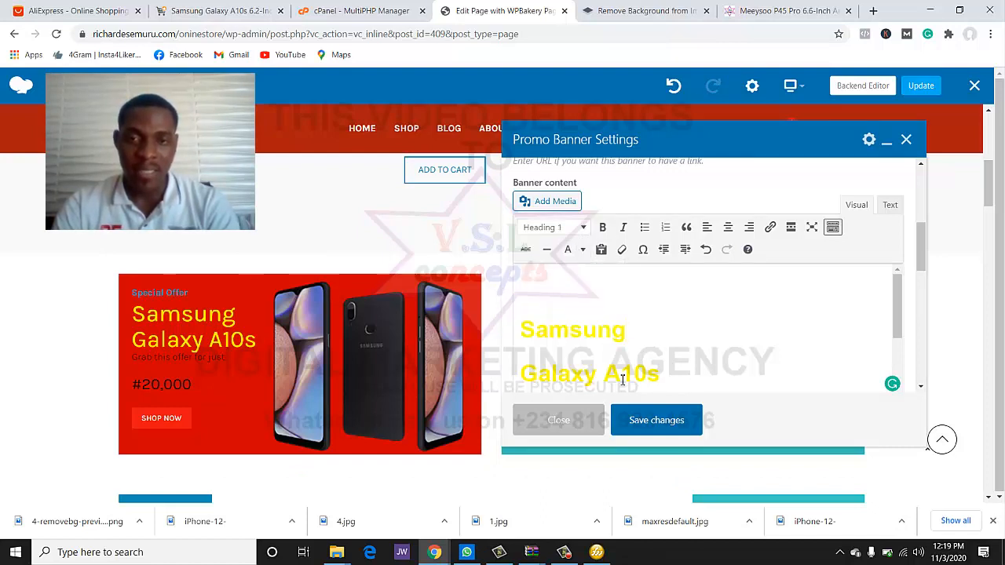
scroll(622, 380, down, 3)
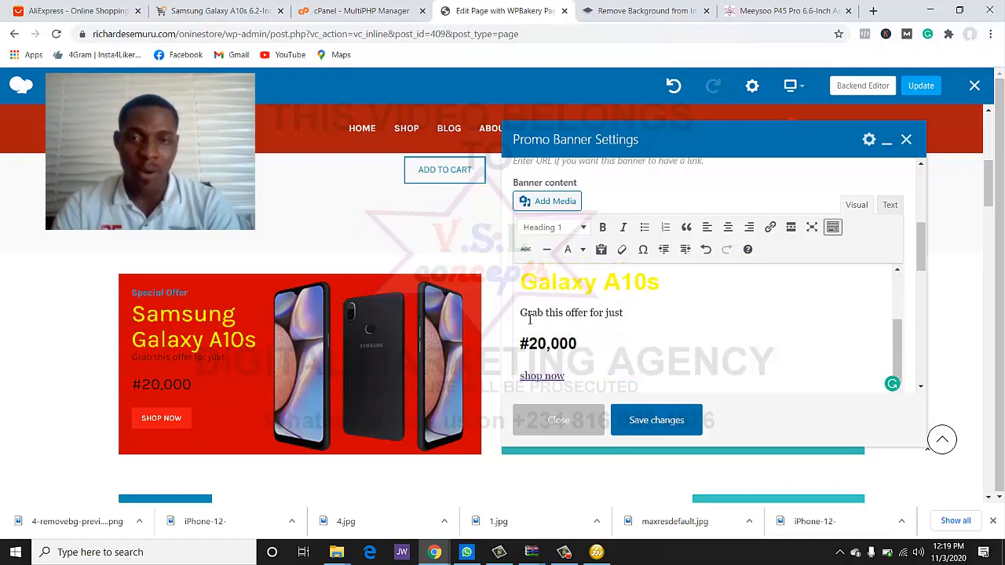
drag(547, 313, 618, 349)
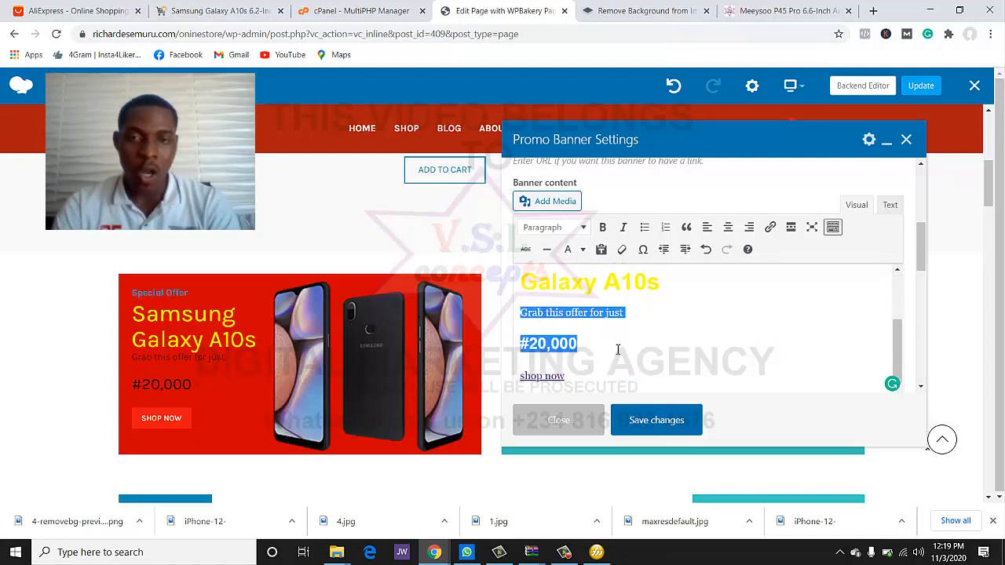
click(583, 249)
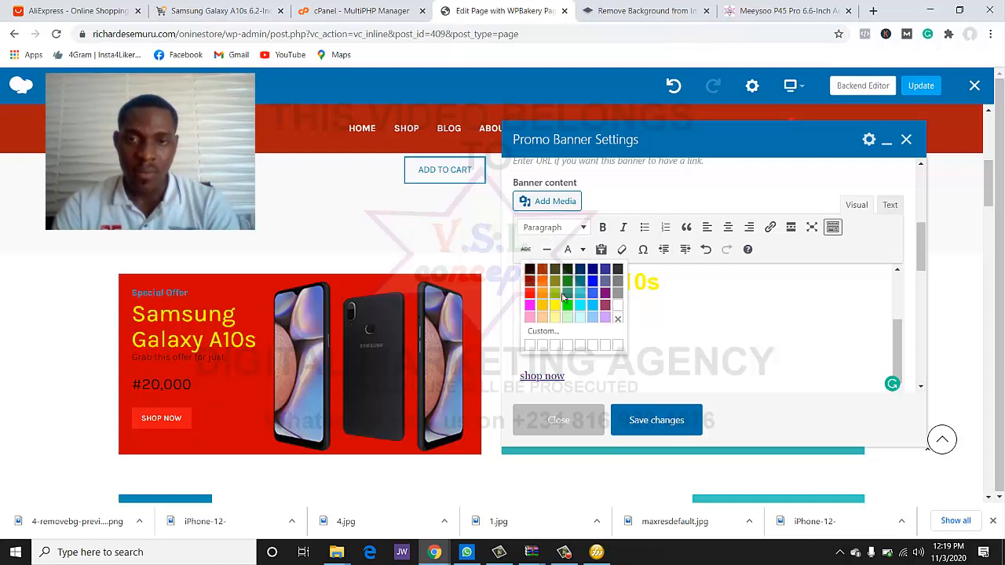
click(532, 348)
click(618, 347)
- Color the shop now link yellow, then save and close the banner settings
scroll(618, 346, down, 1)
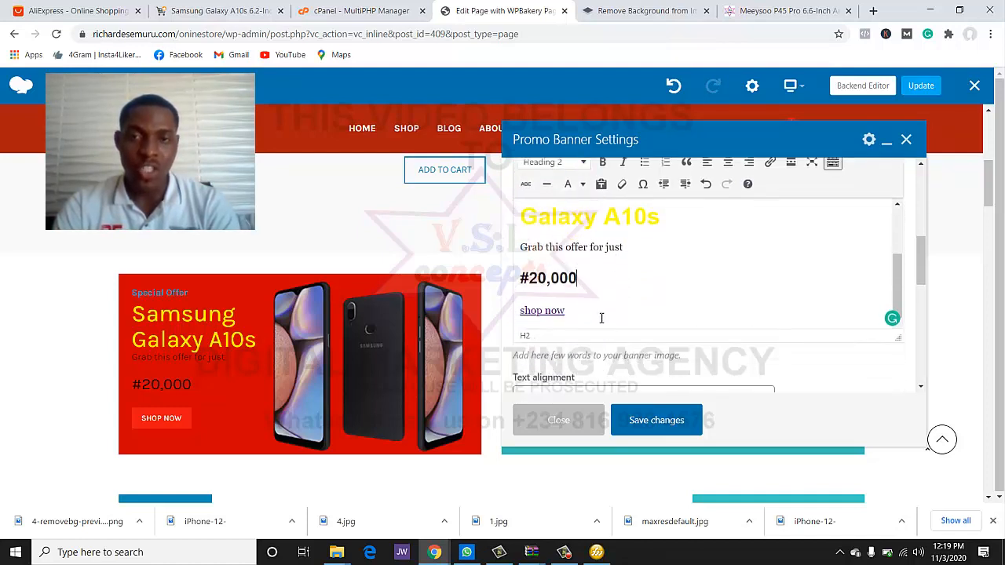
drag(601, 318, 537, 306)
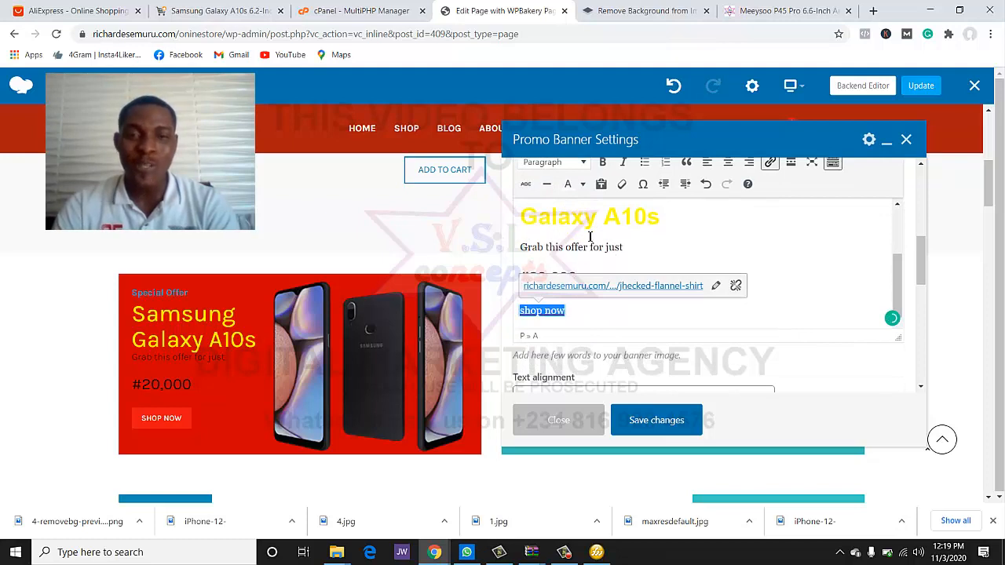
scroll(590, 237, up, 3)
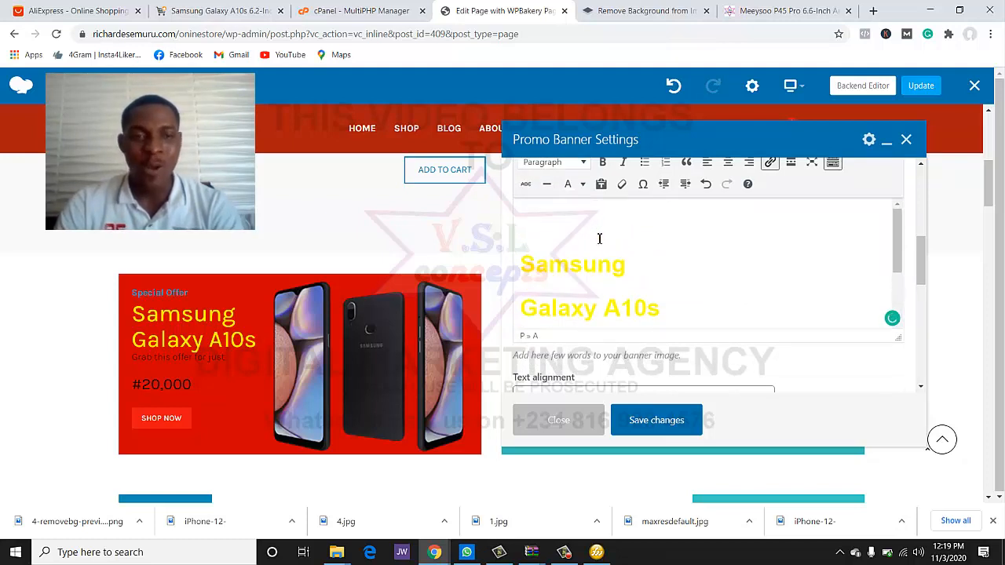
scroll(599, 238, up, 1)
scroll(596, 236, down, 1)
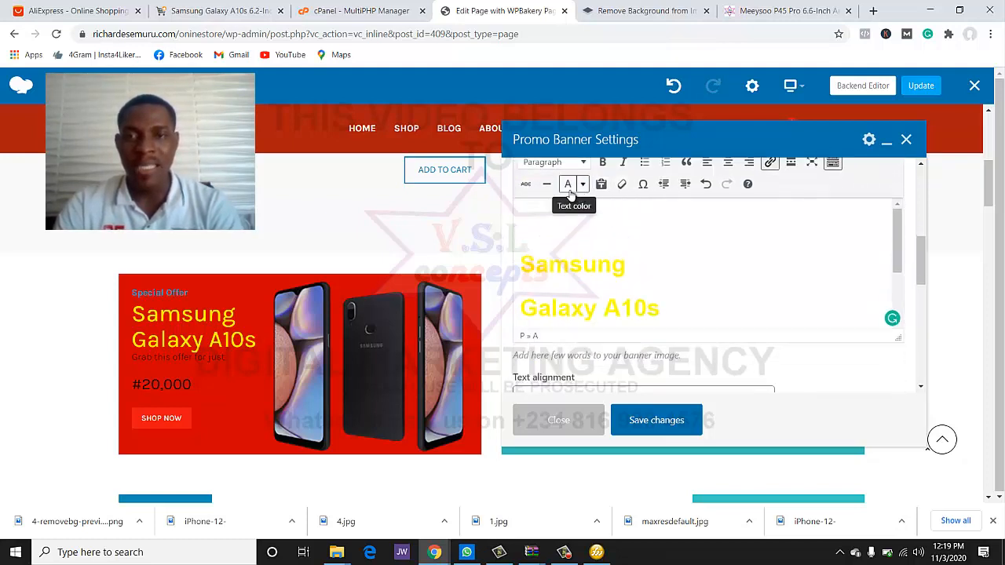
click(582, 185)
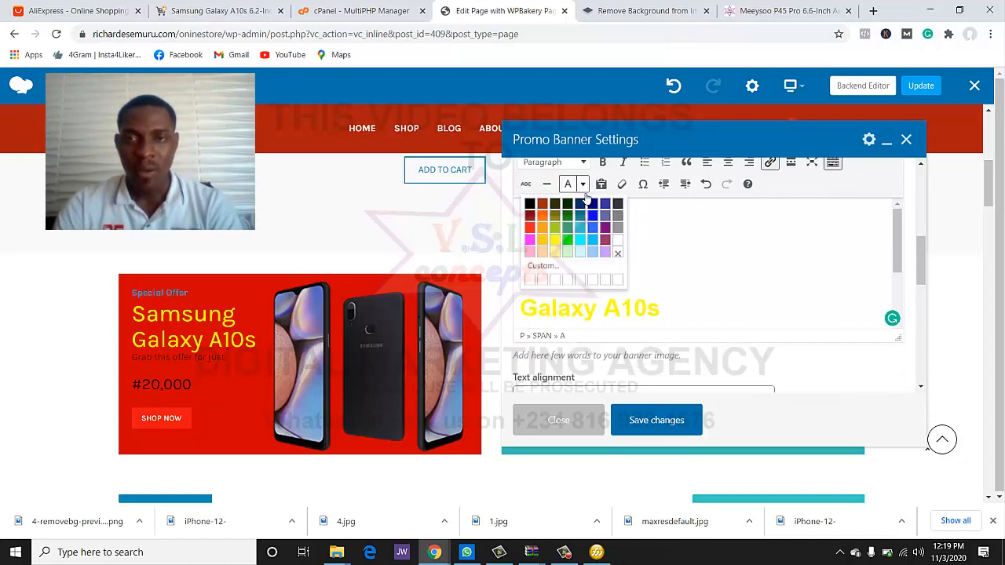
click(555, 239)
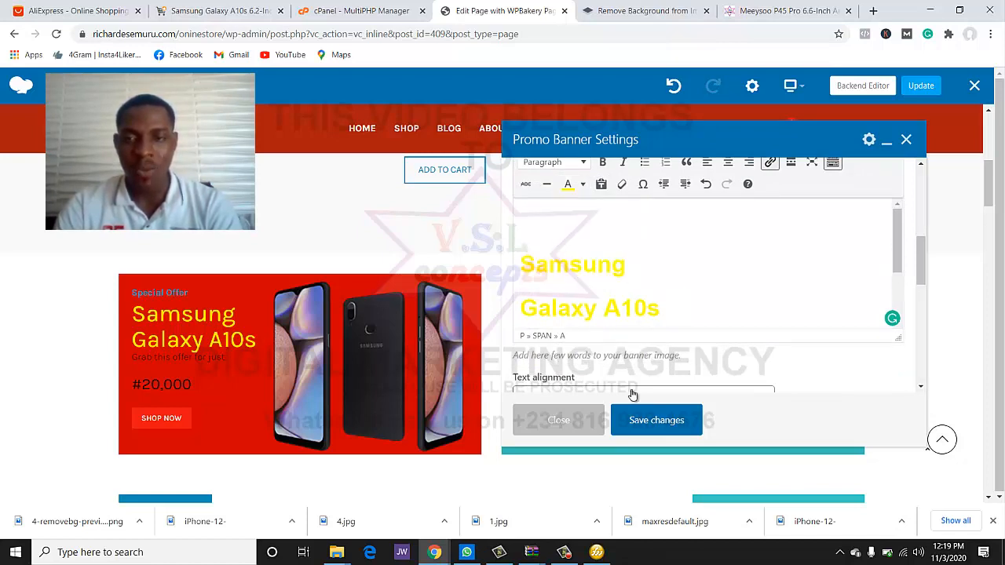
click(651, 425)
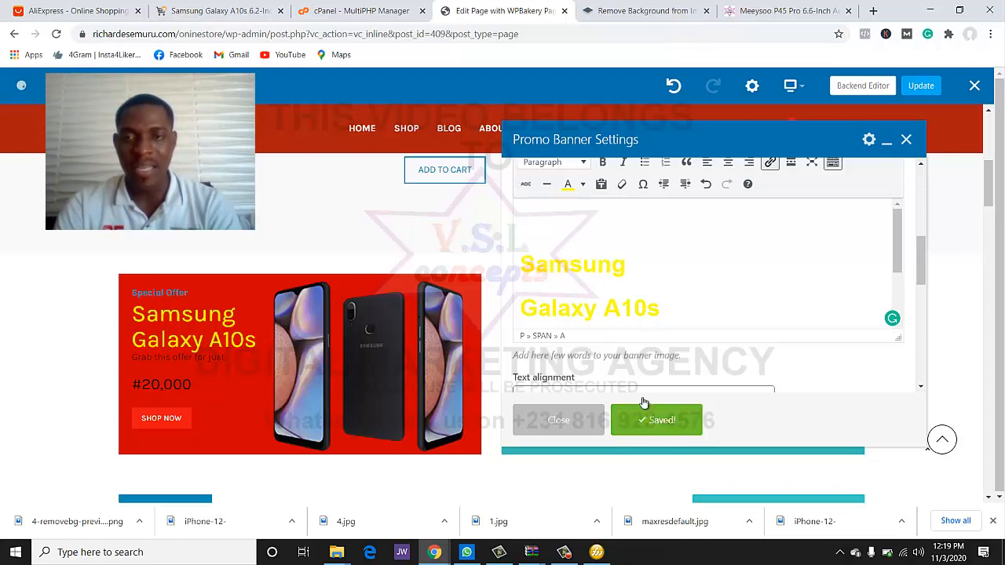
click(551, 410)
scroll(463, 365, down, 2)
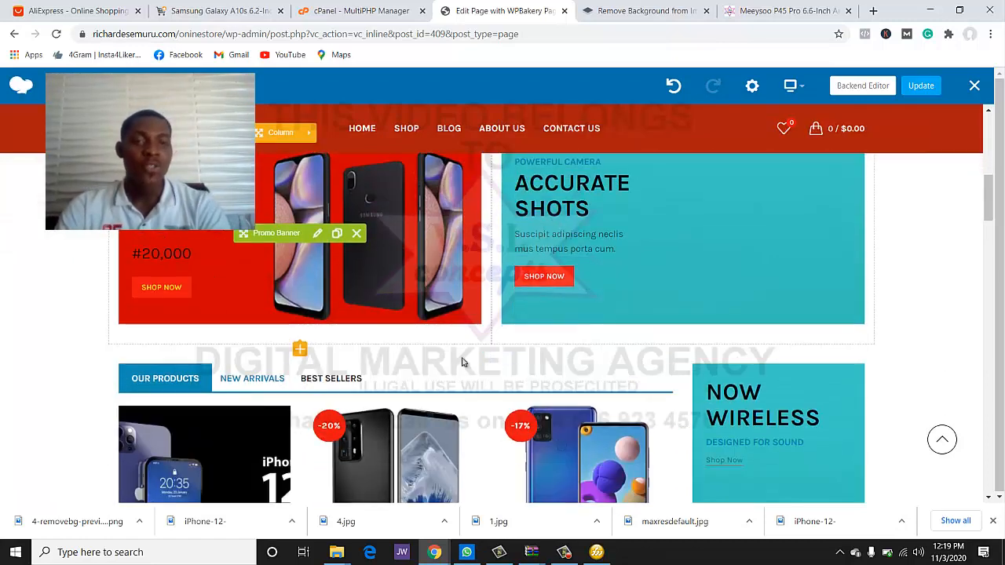
scroll(302, 400, up, 1)
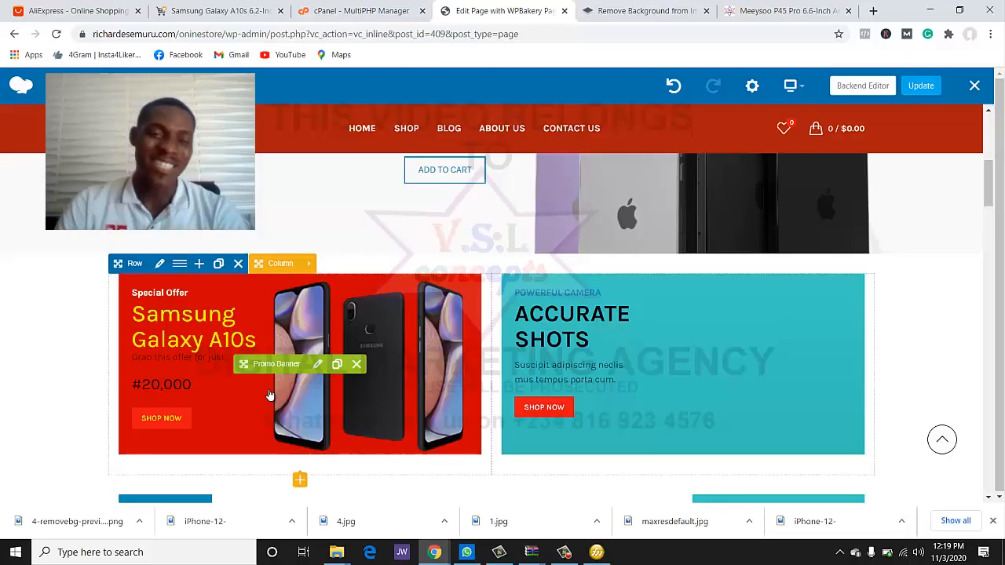
scroll(502, 314, down, 1)
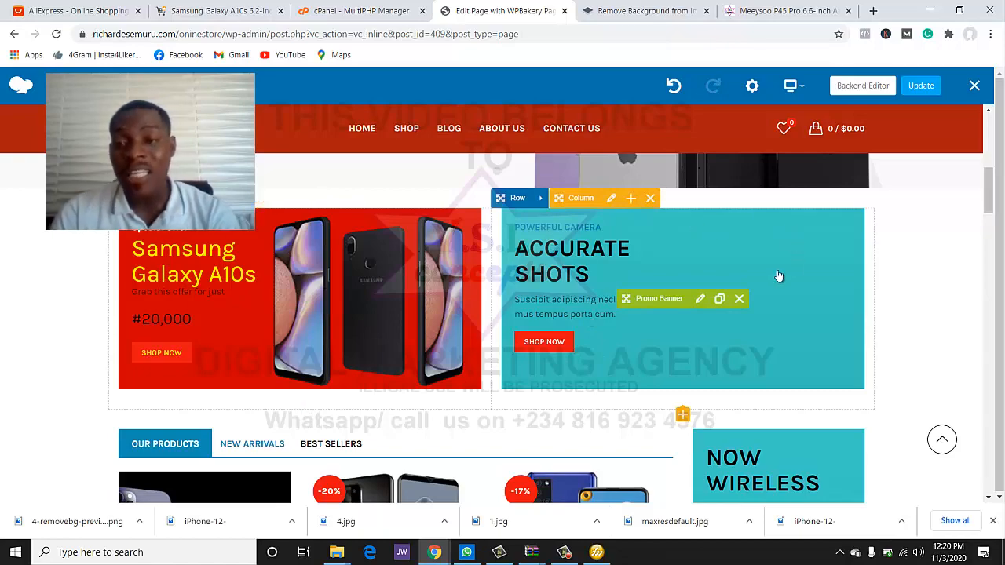
scroll(778, 281, down, 3)
scroll(812, 322, down, 2)
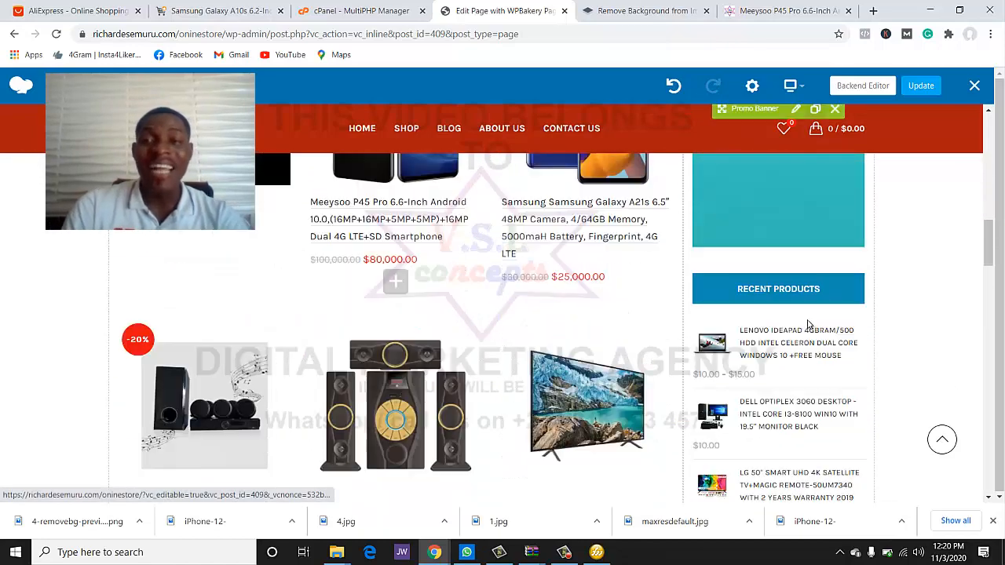
scroll(807, 334, down, 2)
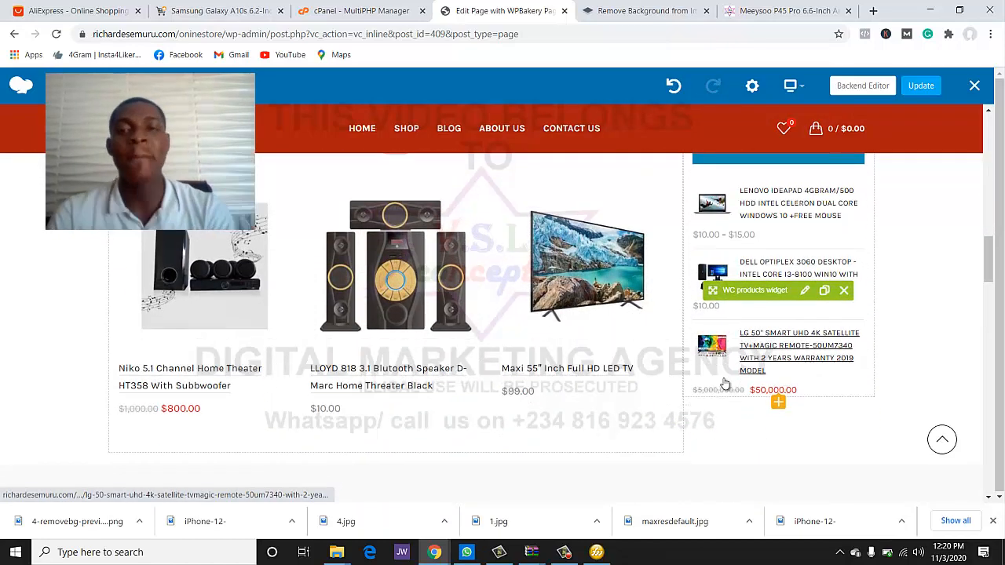
scroll(725, 384, down, 2)
scroll(620, 432, up, 5)
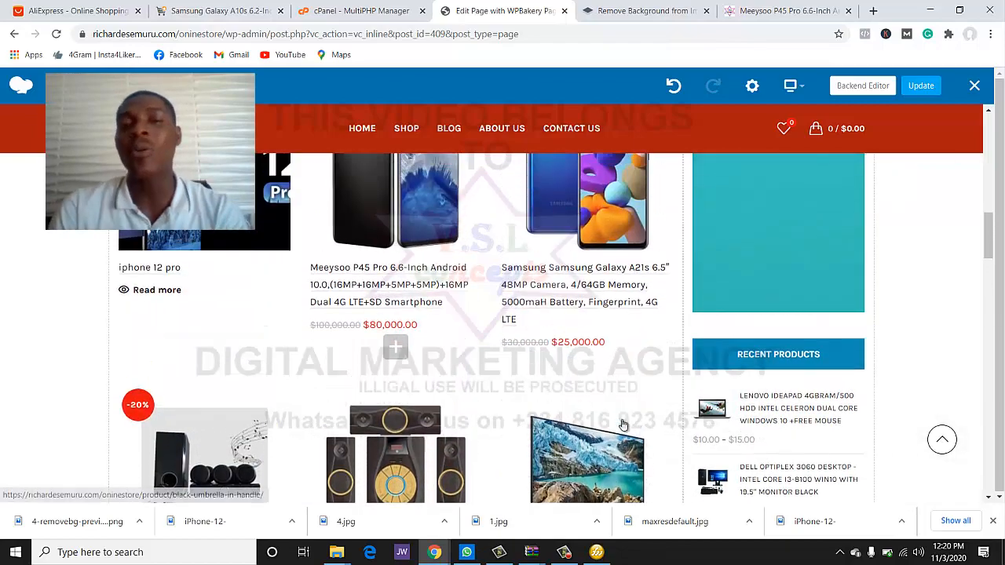
scroll(622, 424, up, 3)
scroll(614, 433, down, 8)
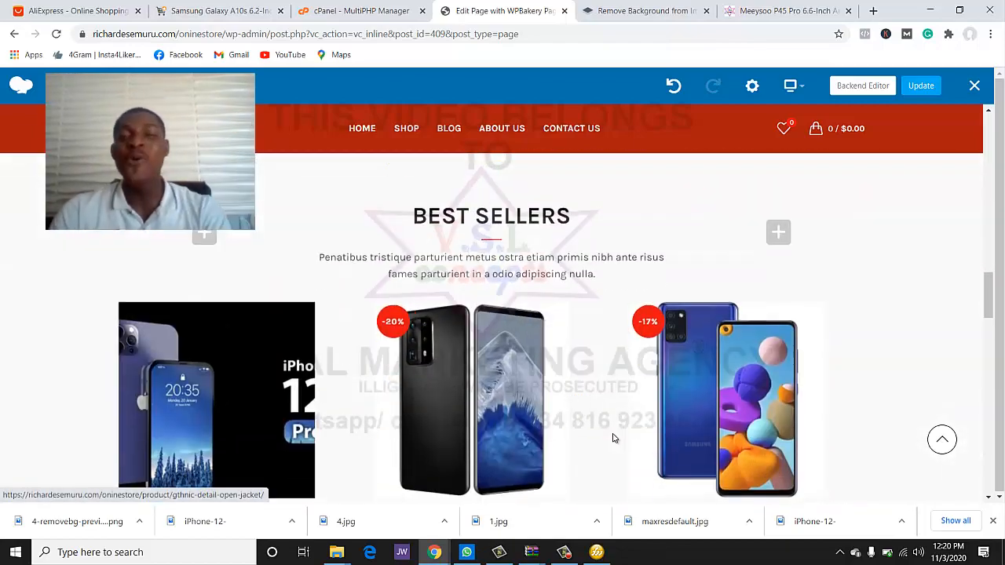
scroll(613, 438, down, 6)
scroll(613, 438, up, 7)
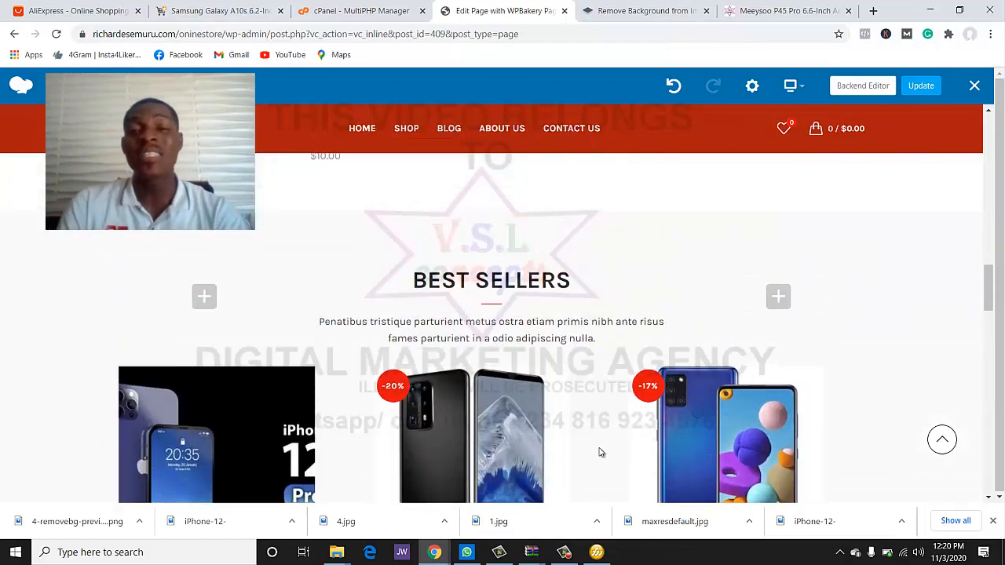
scroll(599, 453, up, 3)
scroll(599, 453, down, 3)
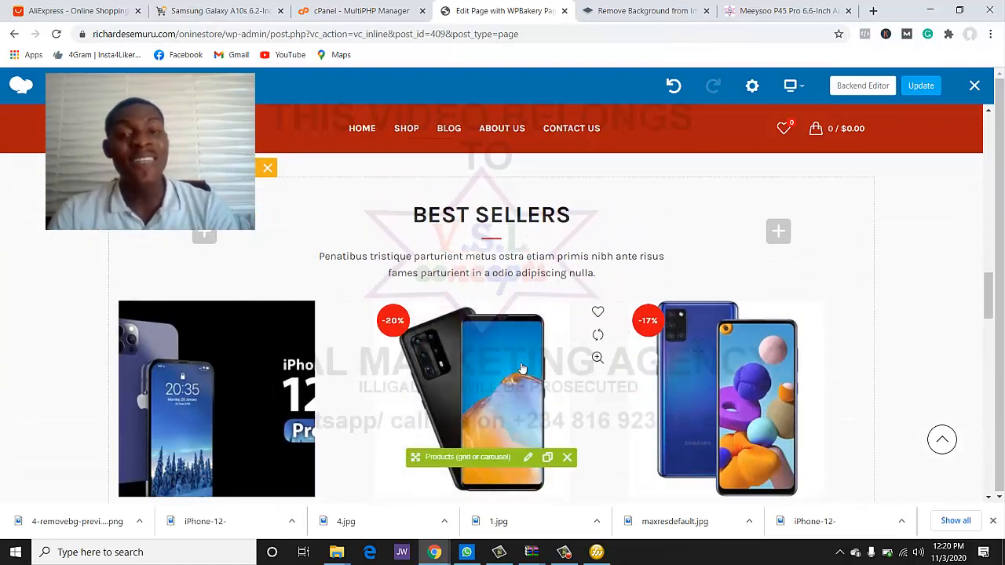
scroll(522, 369, down, 10)
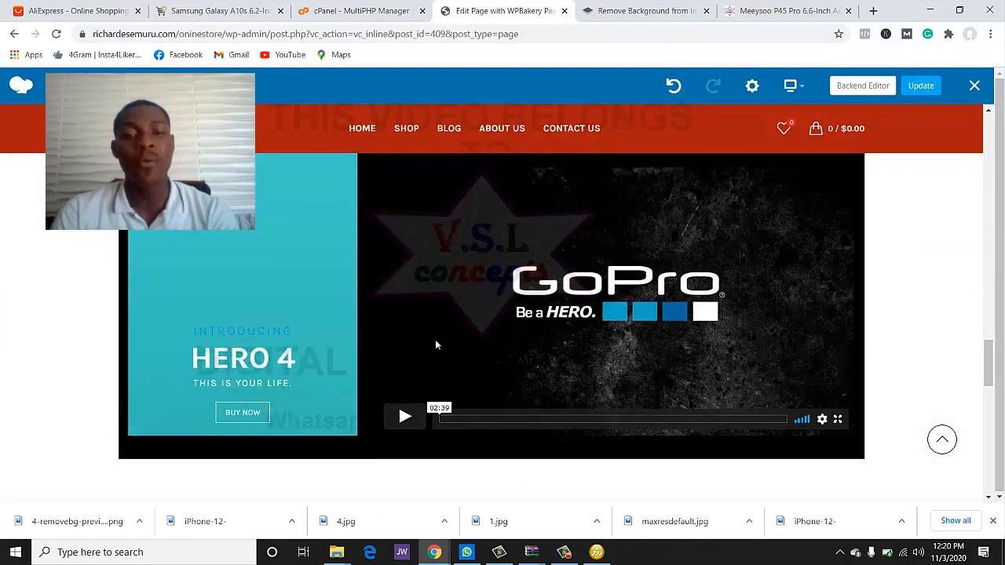
scroll(510, 298, up, 1)
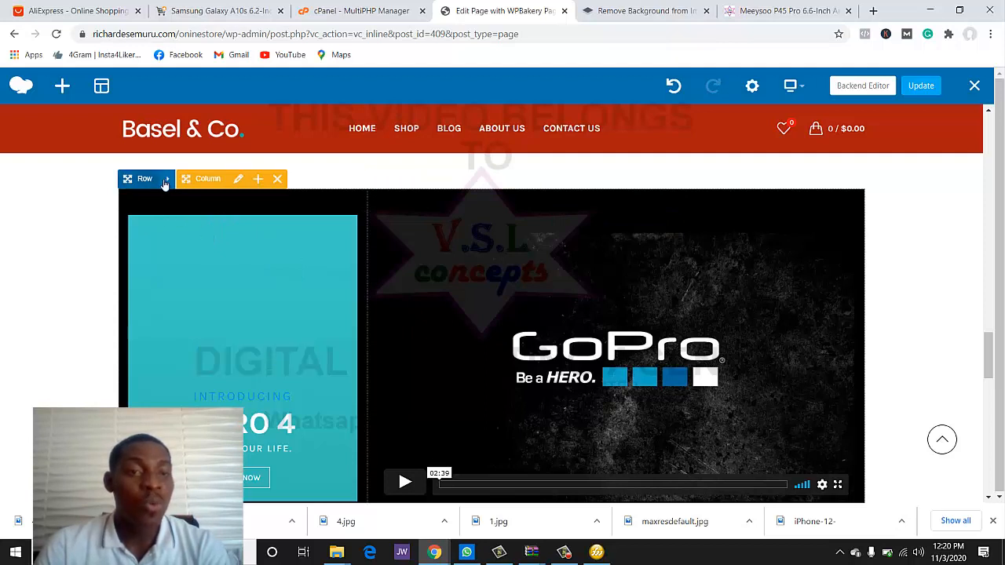
click(276, 181)
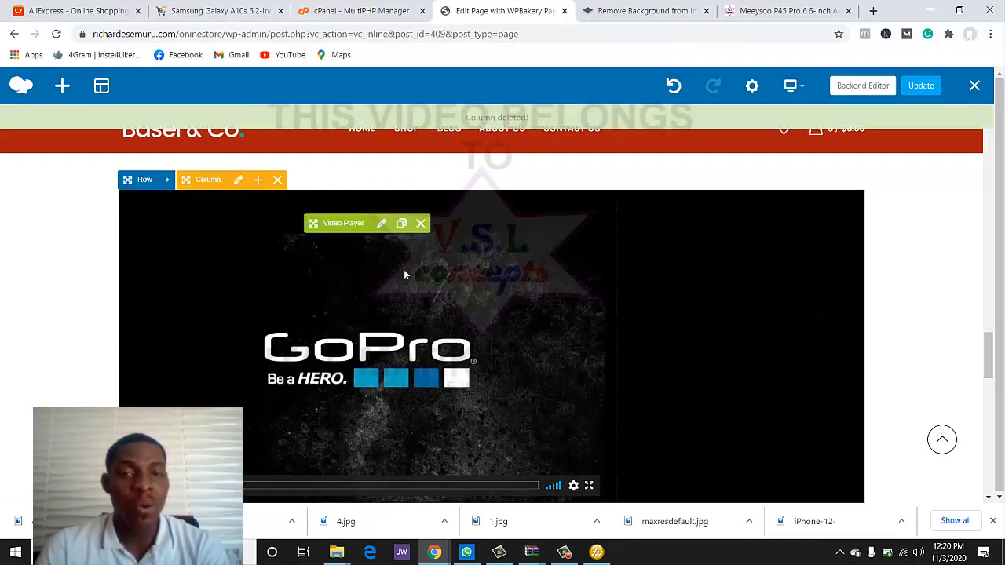
click(420, 222)
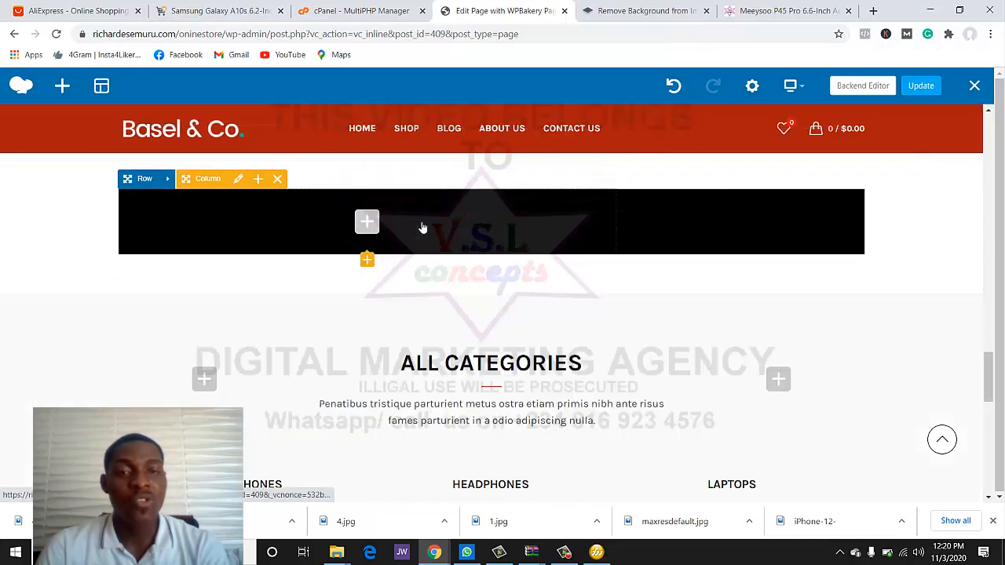
scroll(494, 271, up, 2)
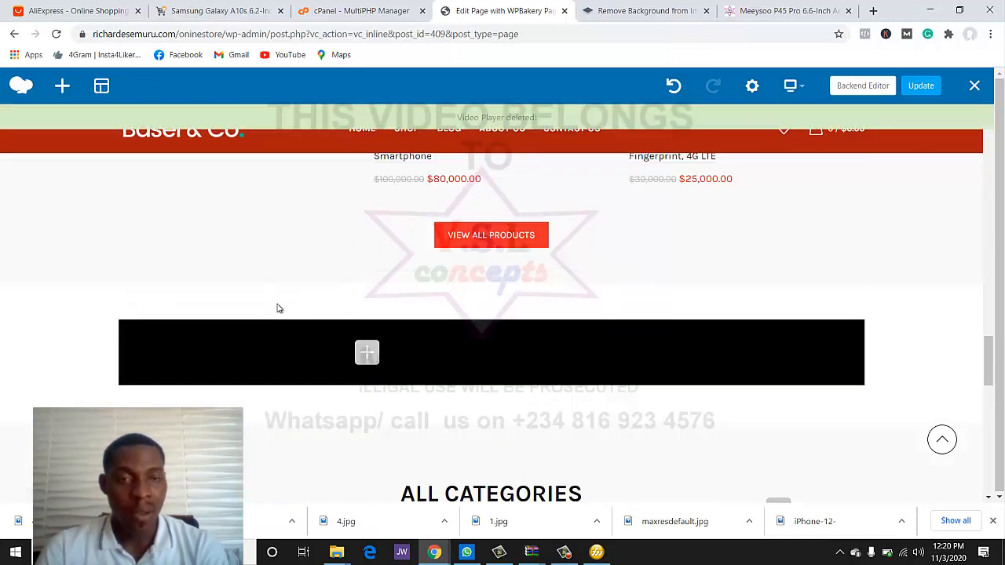
click(276, 308)
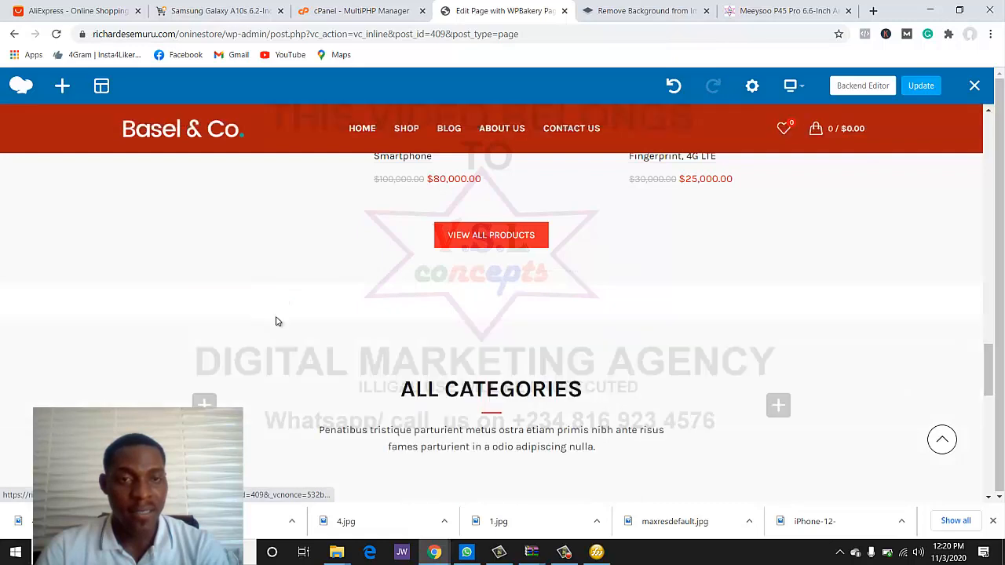
scroll(453, 320, down, 3)
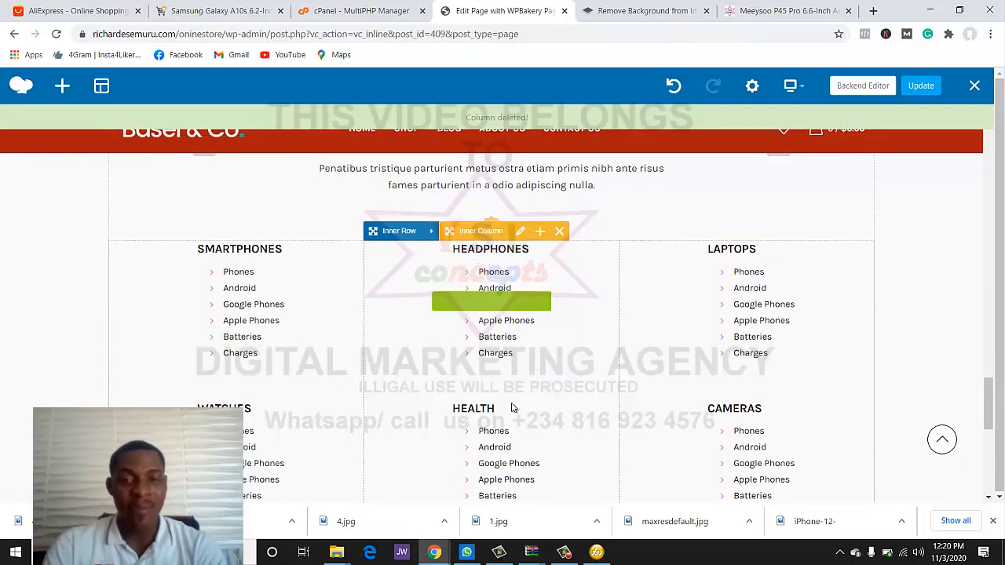
scroll(474, 402, up, 1)
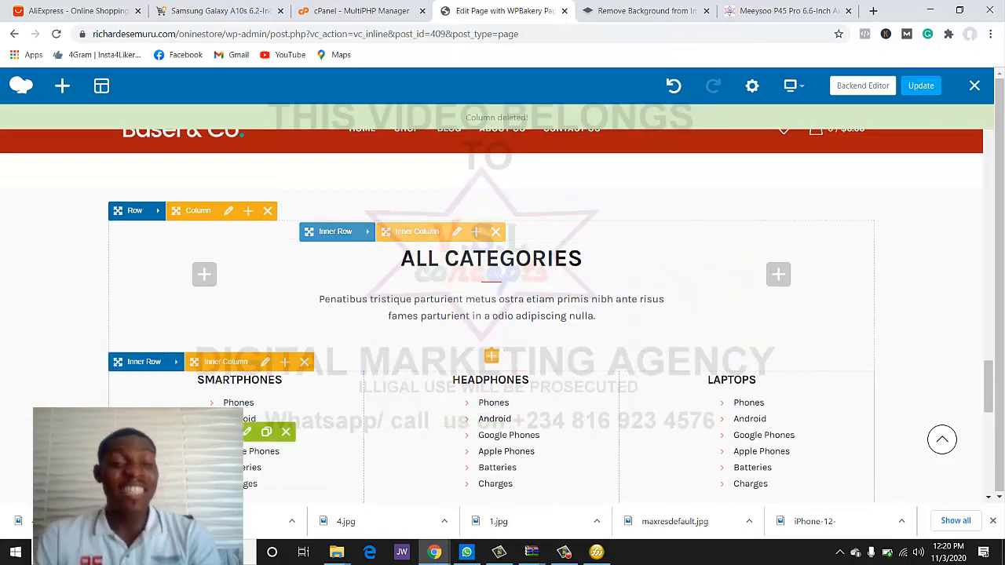
scroll(328, 412, up, 1)
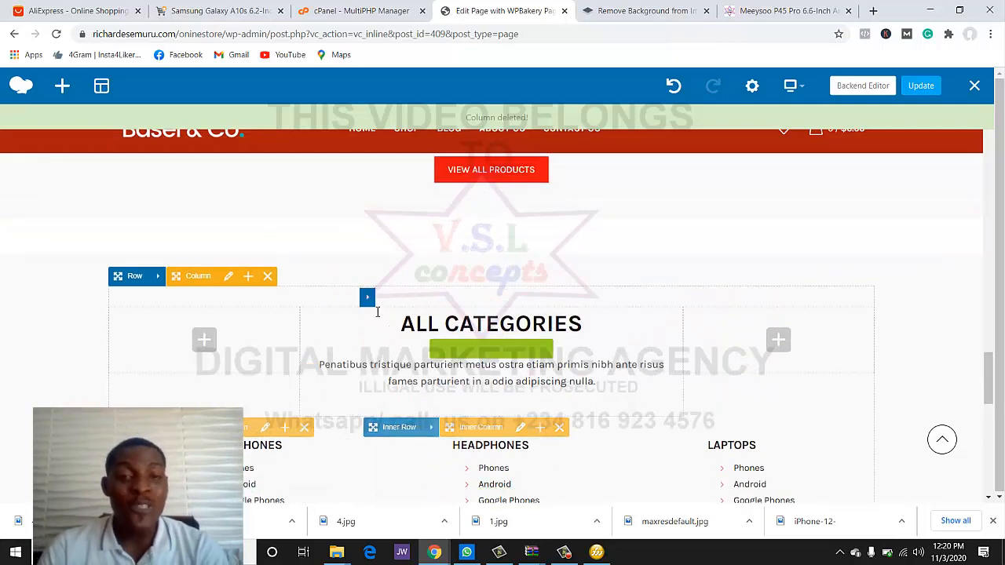
click(268, 278)
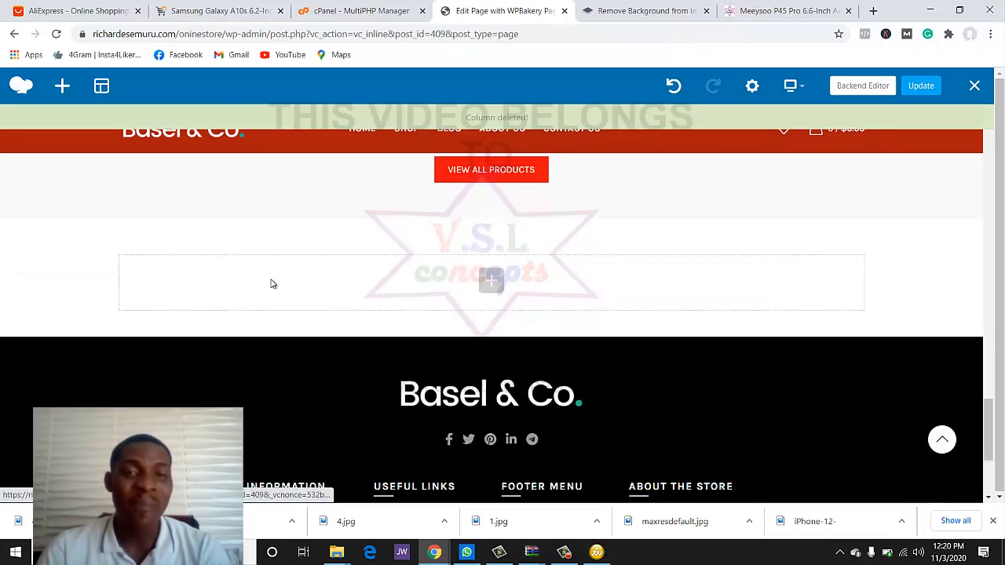
scroll(467, 318, down, 1)
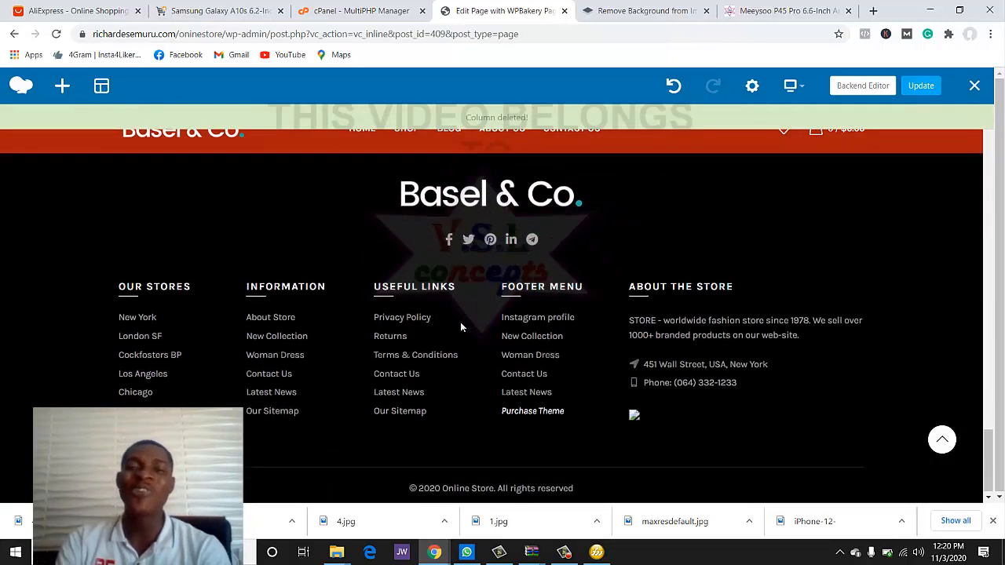
scroll(463, 385, up, 10)
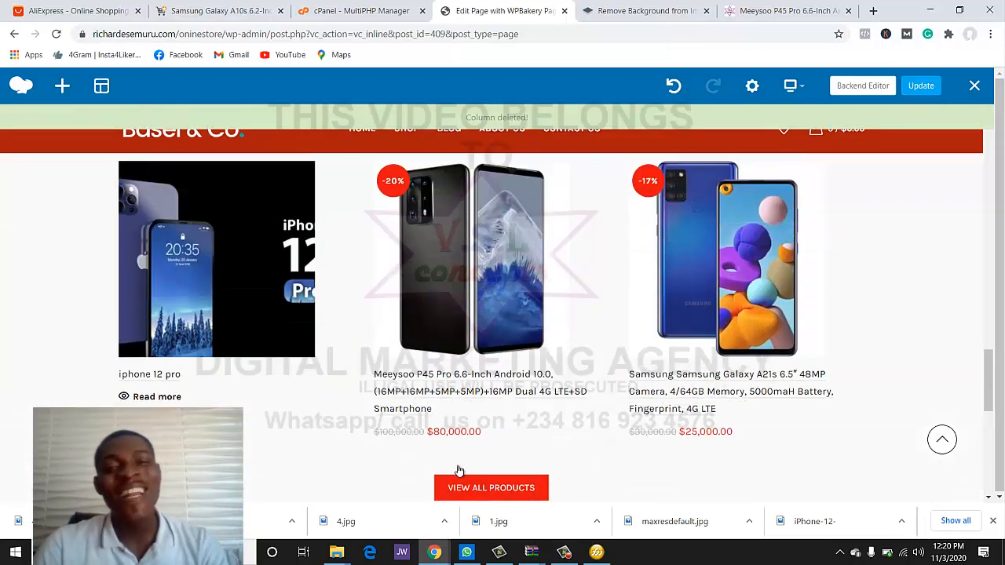
scroll(479, 423, down, 3)
scroll(486, 447, up, 10)
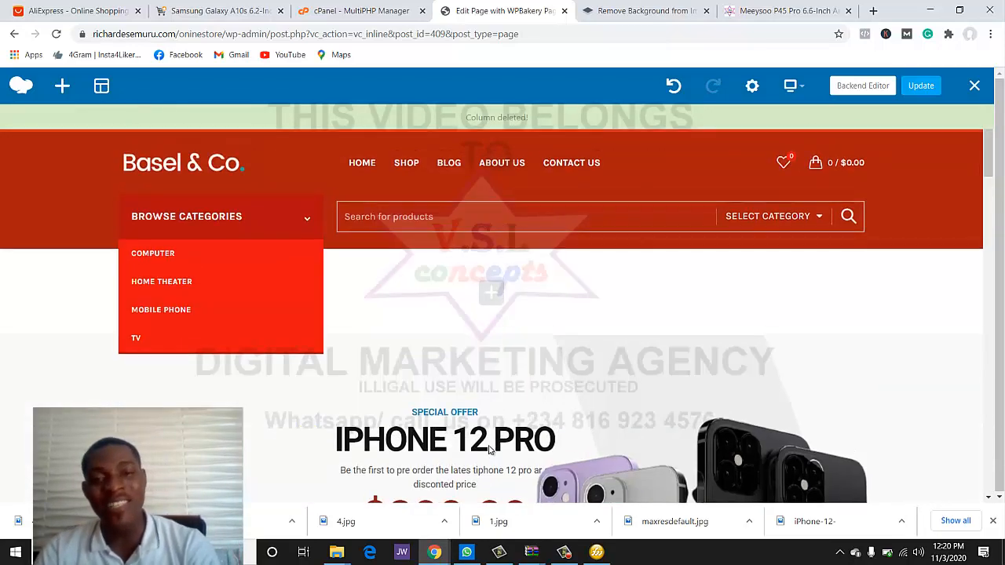
scroll(483, 458, down, 6)
scroll(482, 458, down, 15)
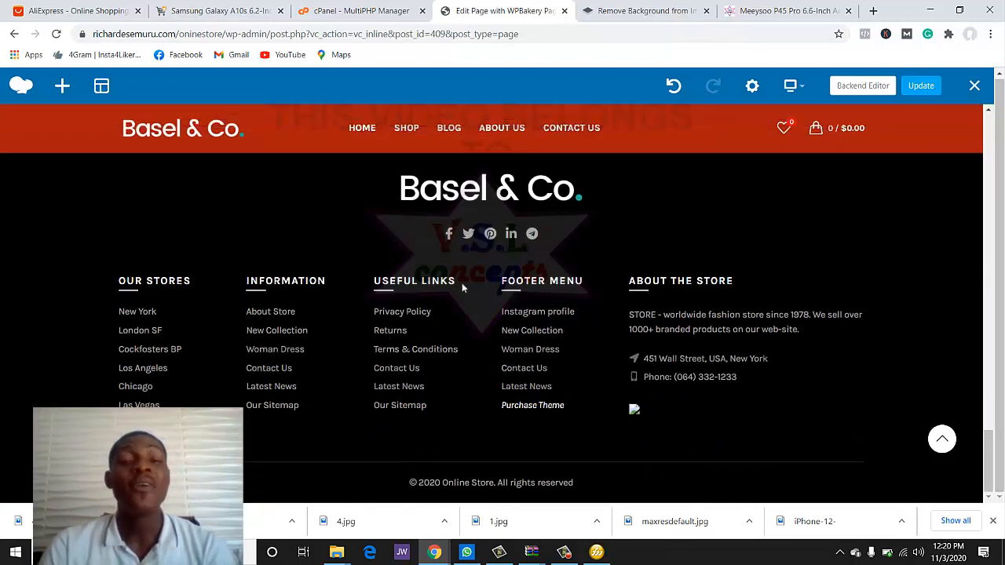
scroll(487, 287, up, 3)
scroll(570, 389, down, 2)
scroll(589, 332, up, 2)
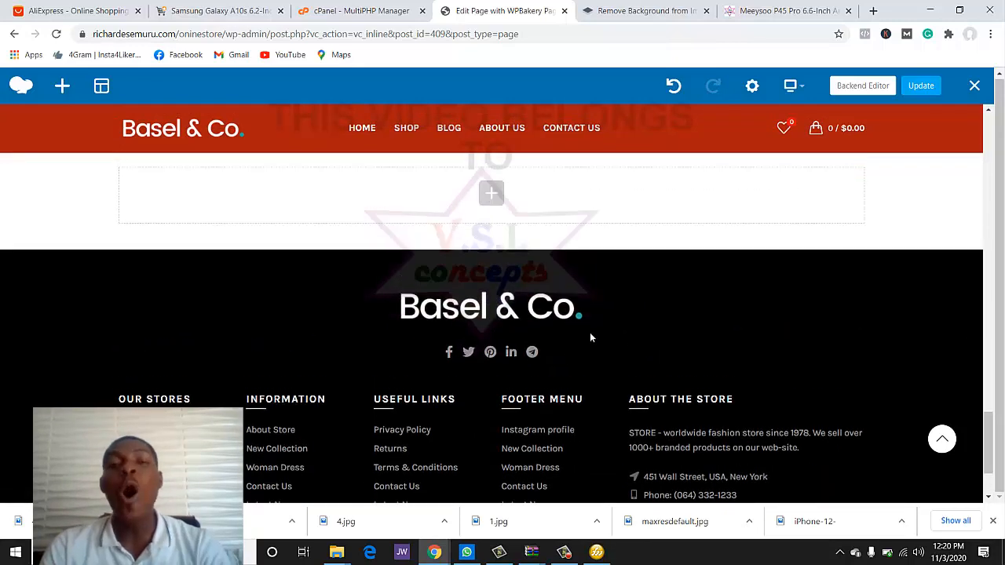
scroll(592, 399, down, 3)
scroll(592, 341, up, 2)
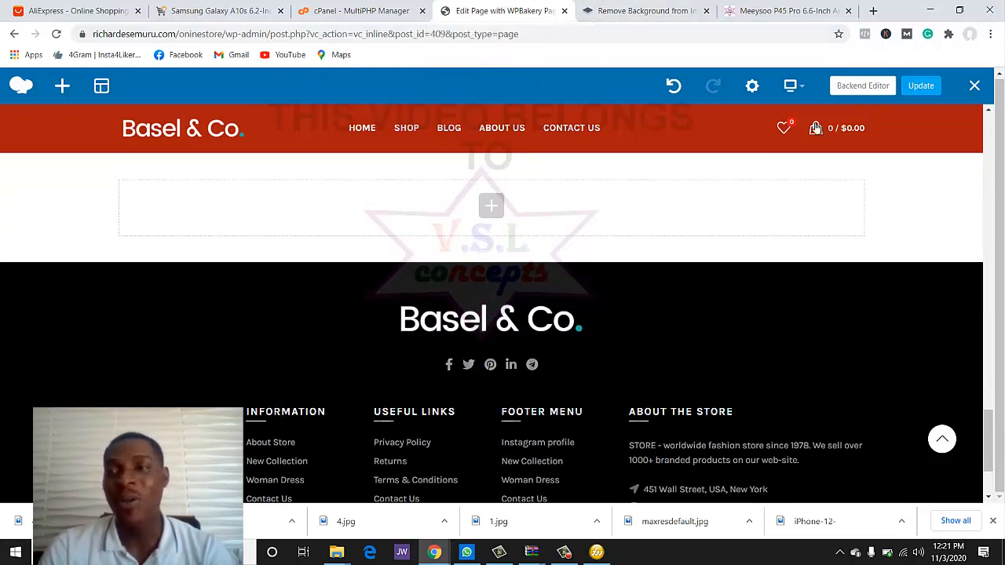
- Save the homepage changes with Update and switch to the Backend Editor
click(920, 86)
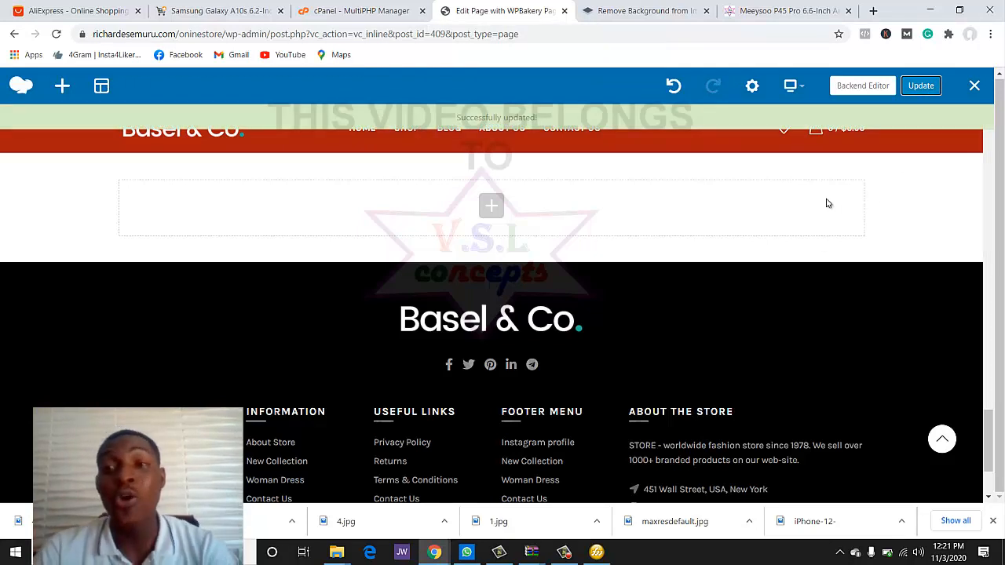
click(860, 87)
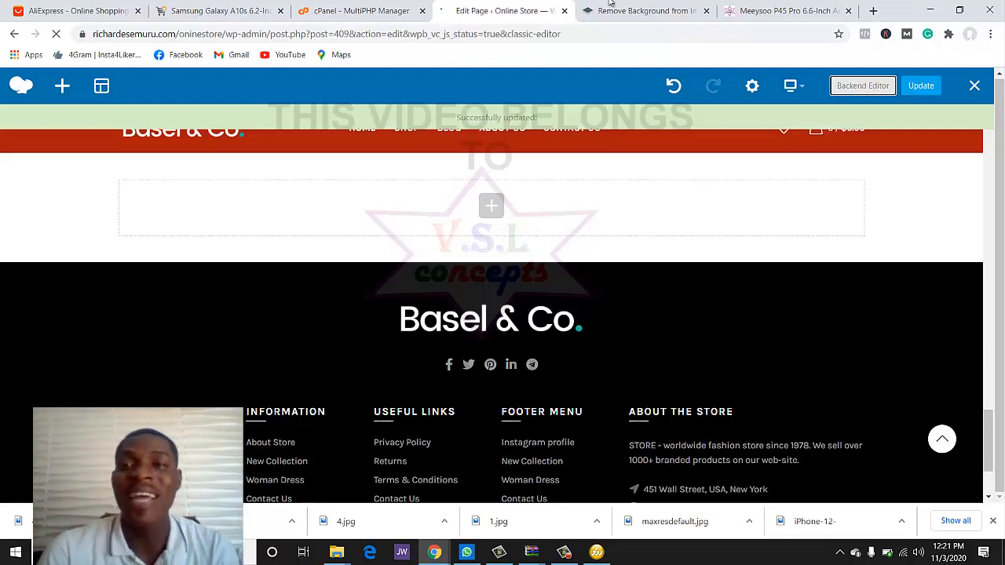
- Return to the live store homepage through the Basel & Co. logo and scroll through its sections
click(769, 9)
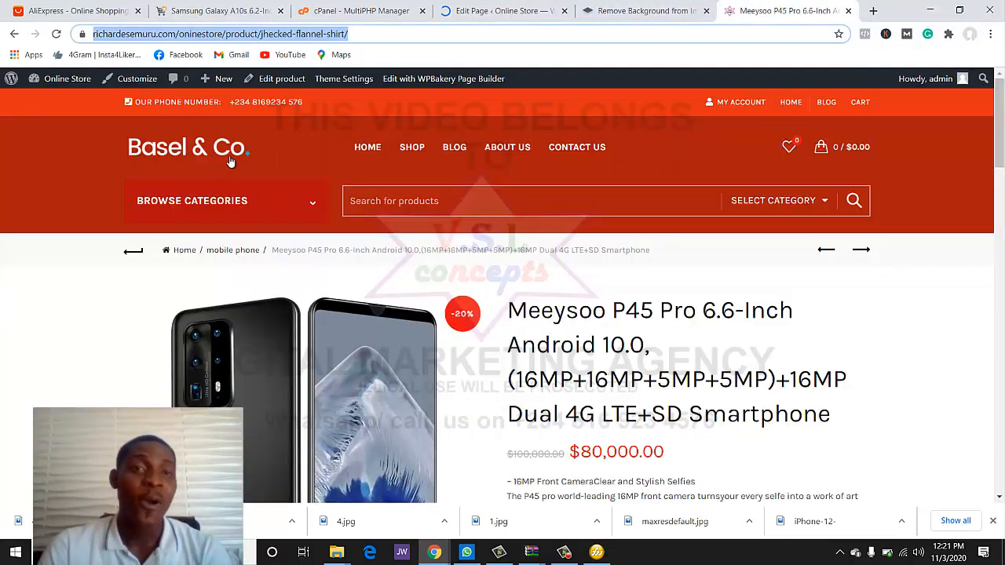
click(171, 154)
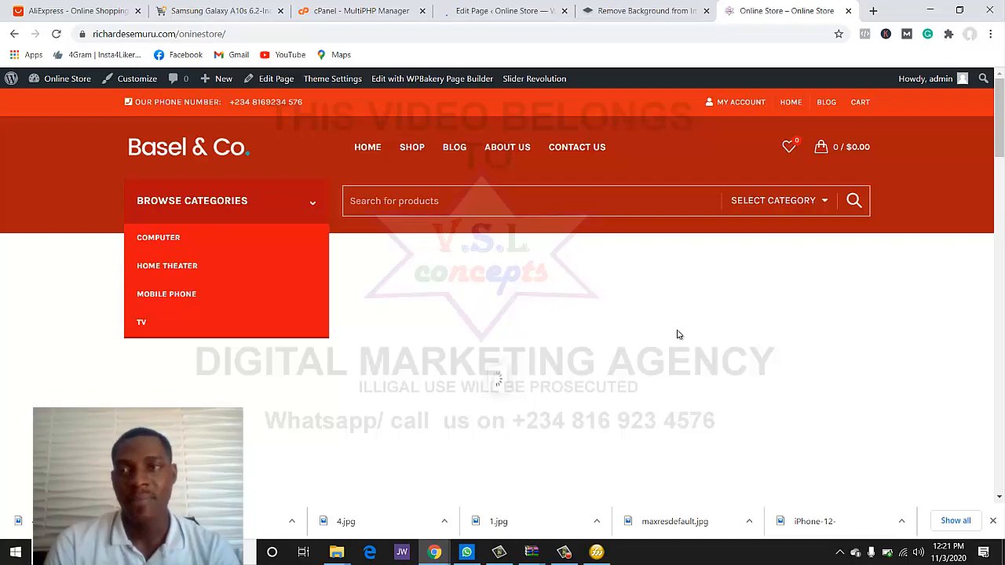
scroll(602, 348, down, 2)
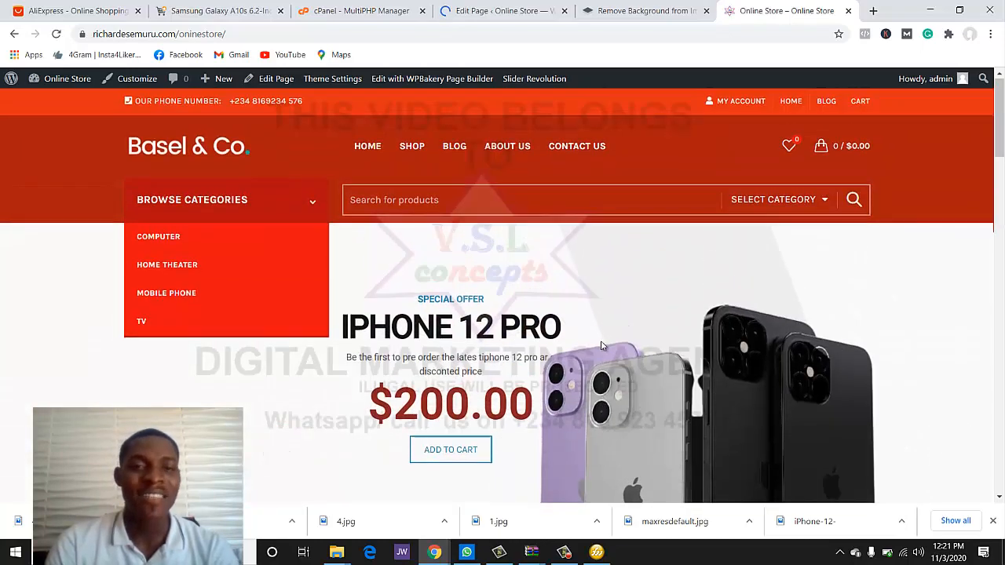
scroll(600, 342, down, 3)
scroll(547, 366, down, 4)
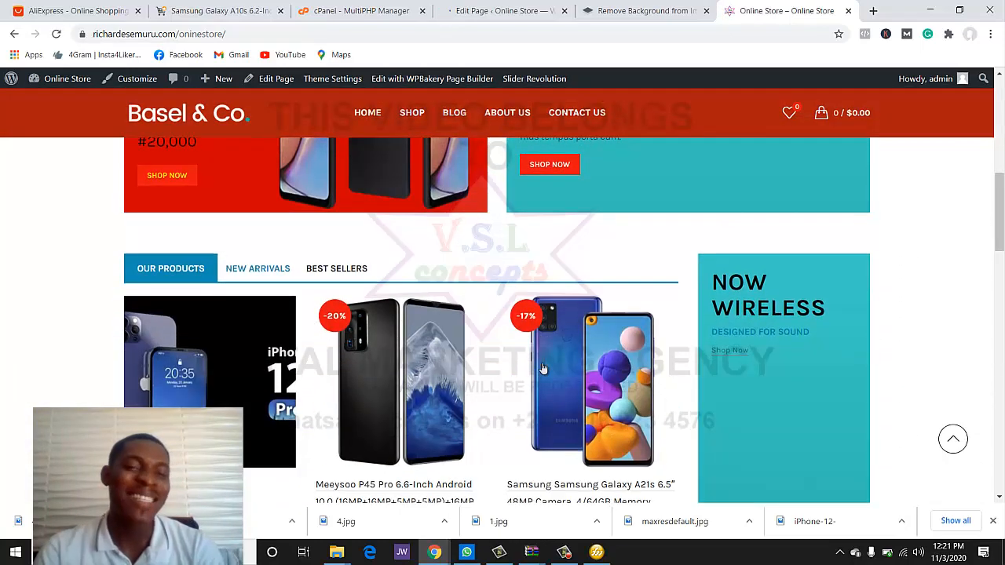
scroll(539, 369, up, 2)
scroll(538, 369, up, 5)
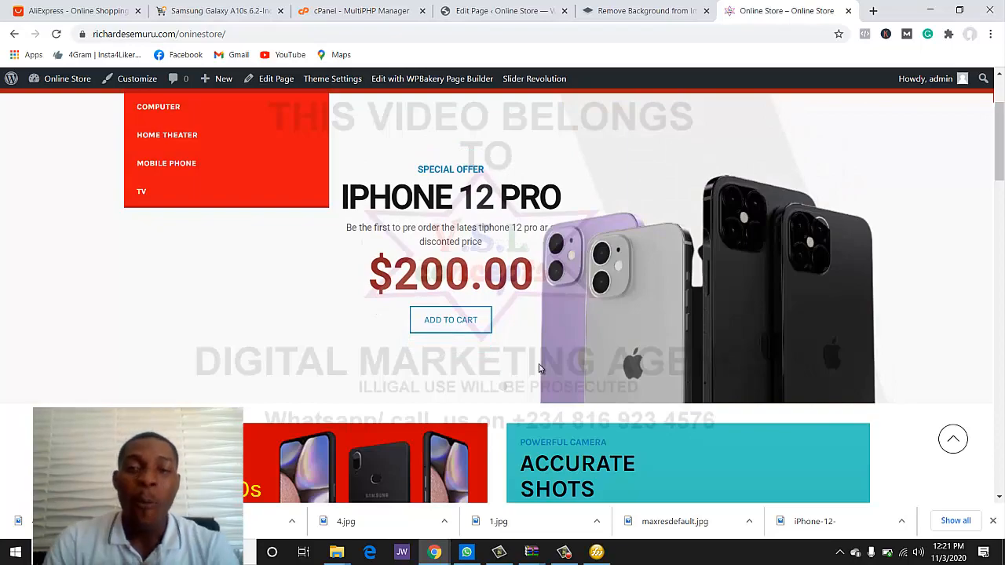
scroll(539, 368, down, 8)
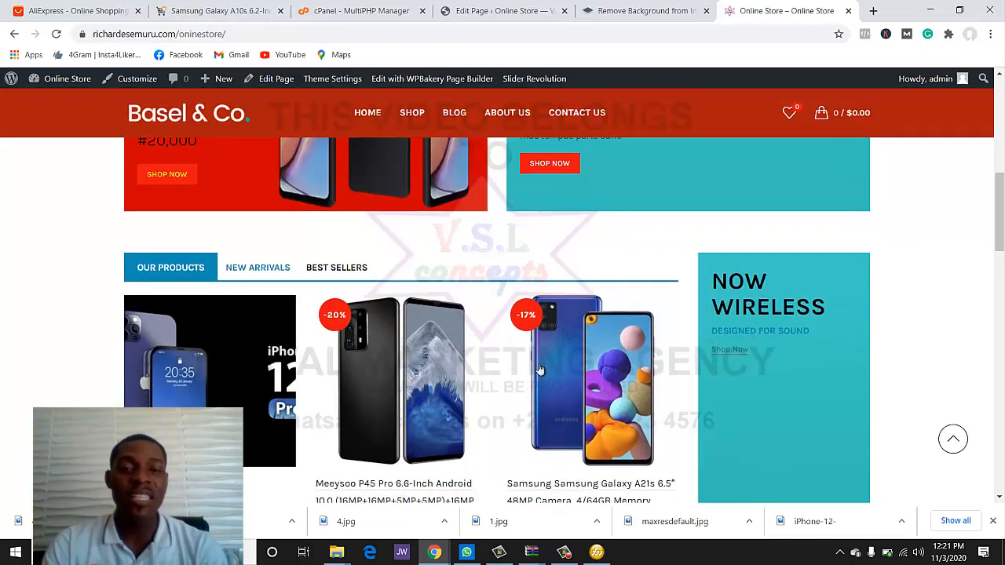
scroll(539, 368, down, 10)
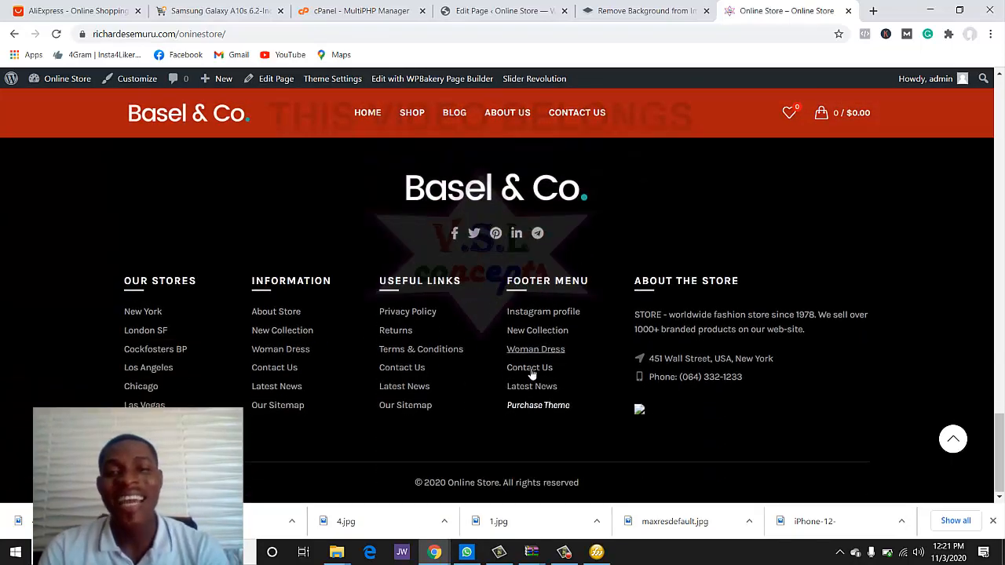
scroll(531, 369, up, 3)
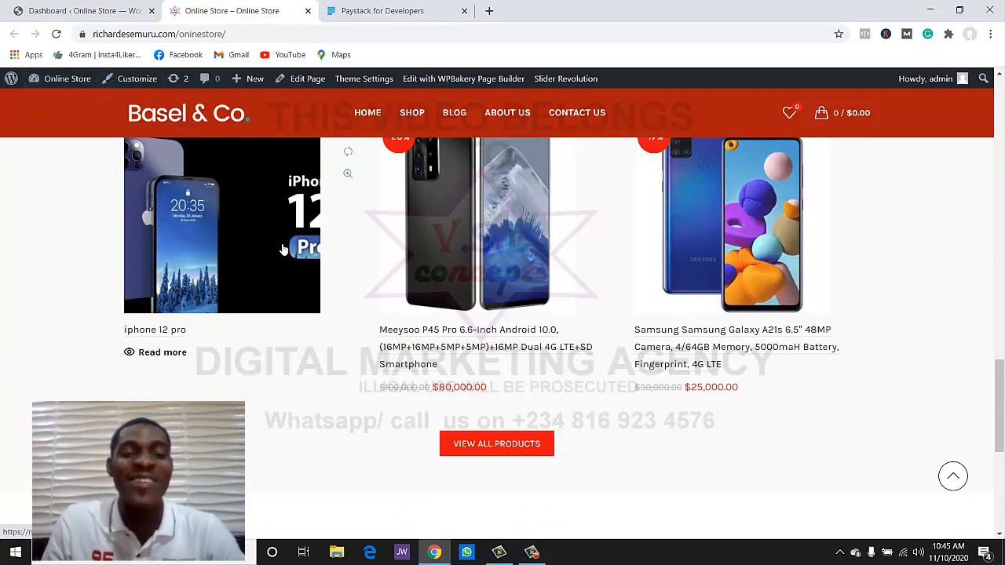
scroll(284, 259, up, 10)
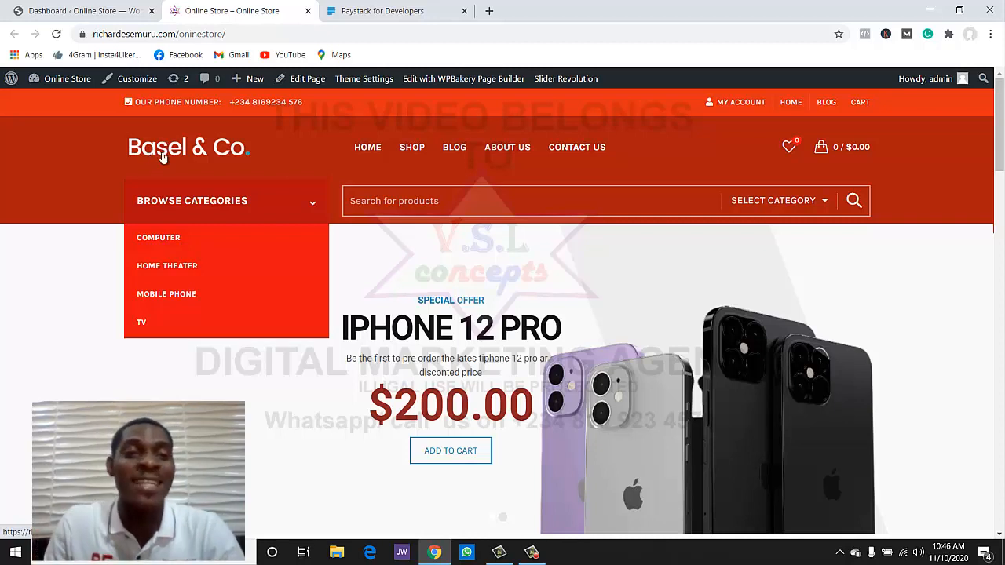
- Open the white Basel & Co. logo image in its own tab and save it to the Desktop as logo-white
right_click(163, 156)
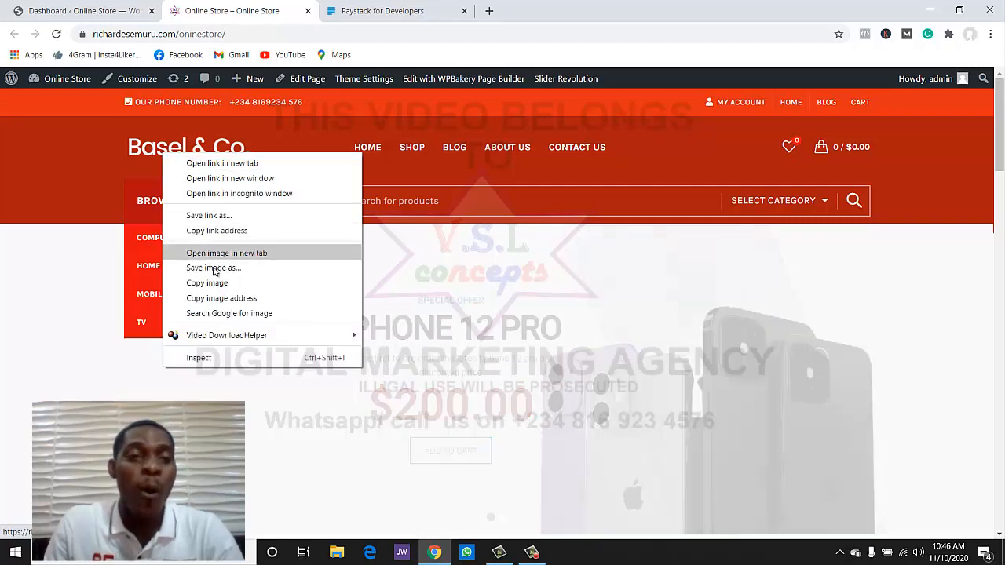
click(241, 256)
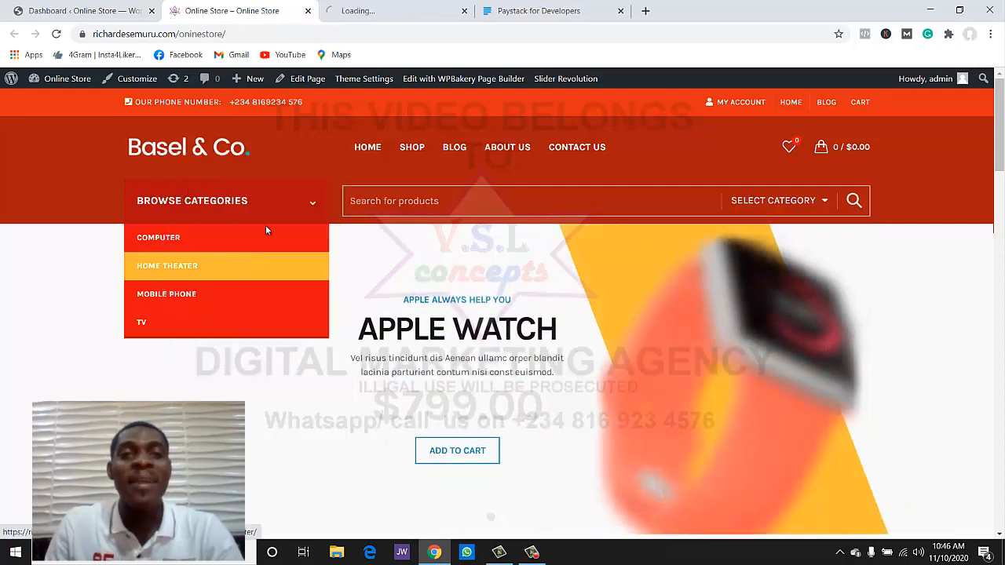
click(361, 11)
right_click(462, 300)
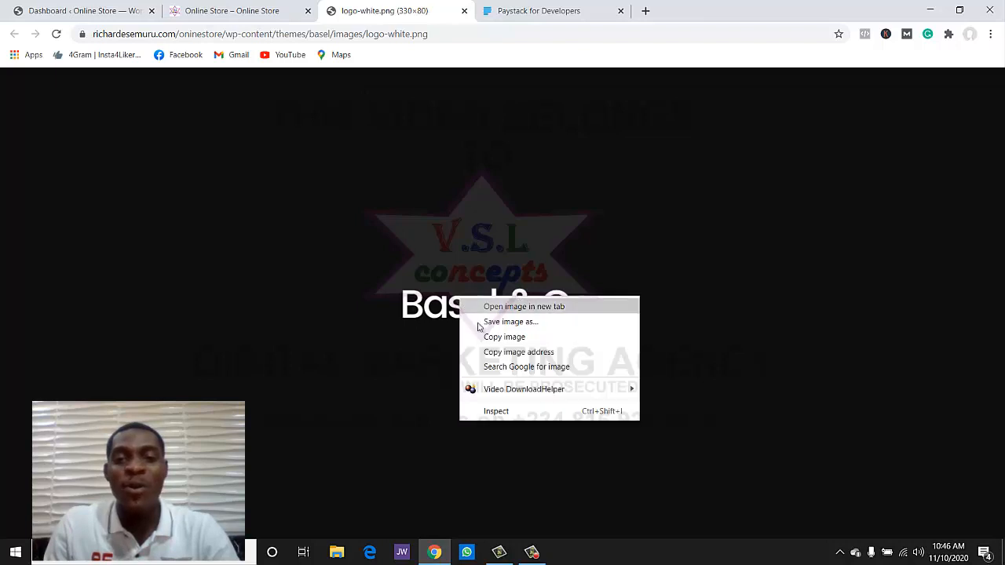
click(500, 331)
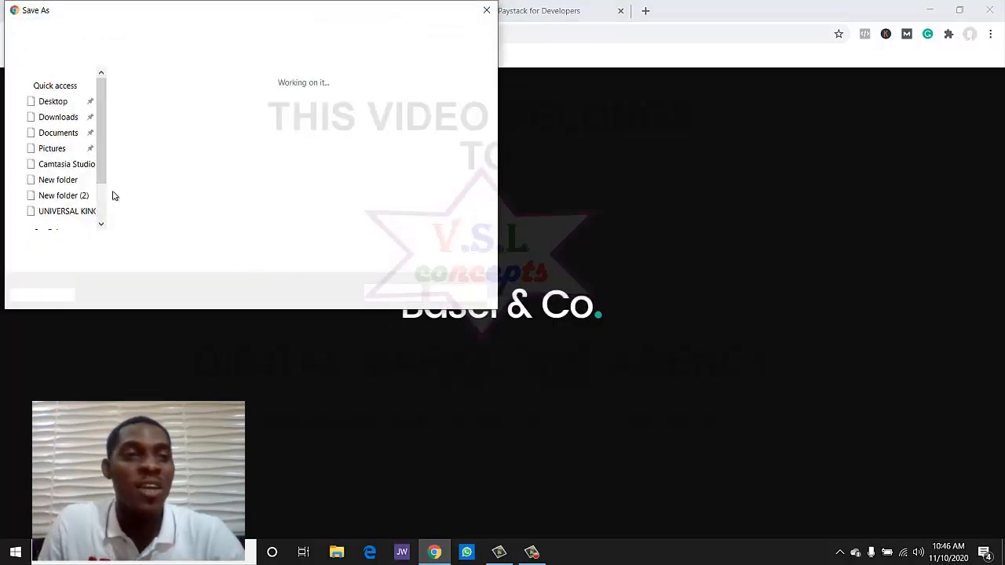
click(58, 104)
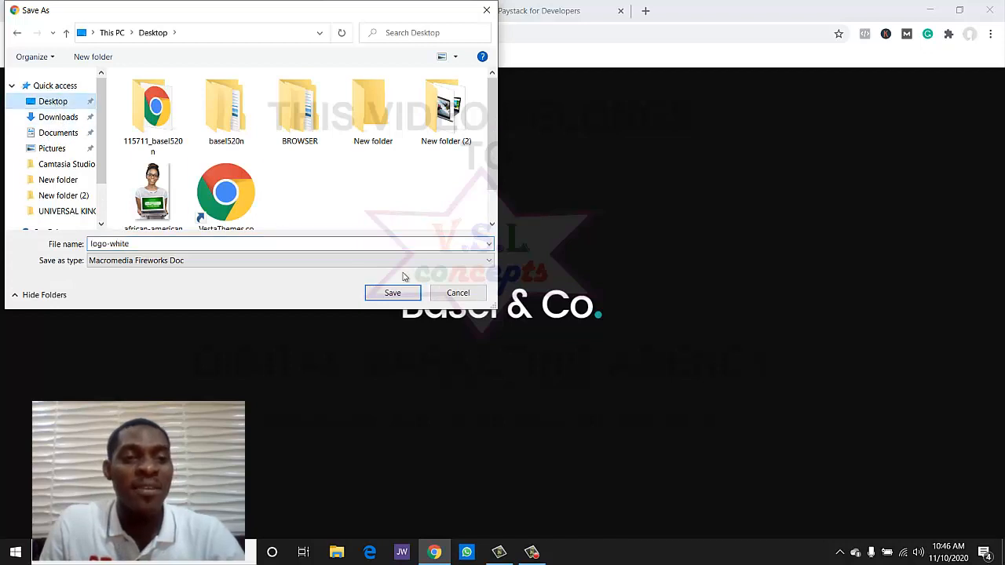
click(390, 292)
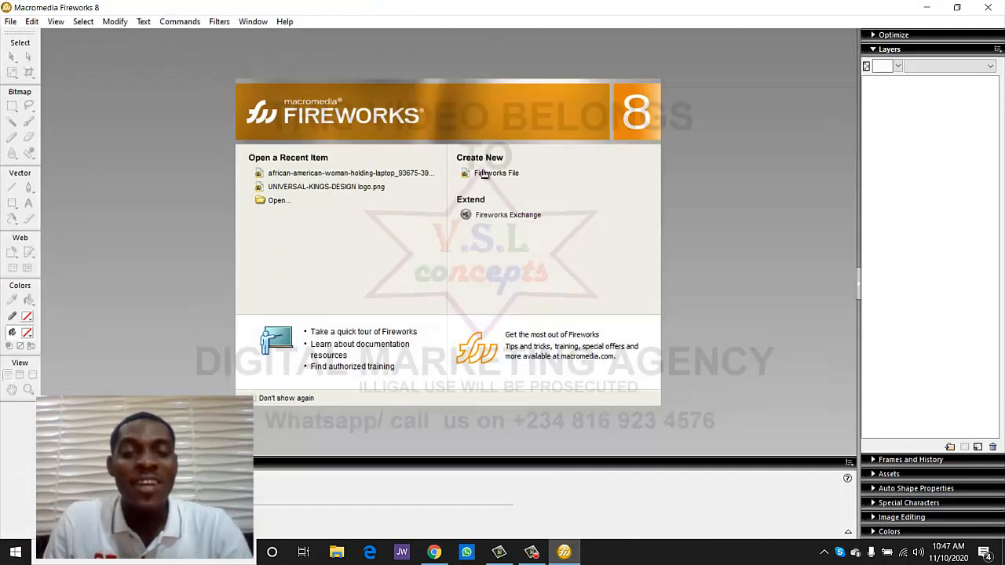
- Create a new Fireworks document and import logo-white from the Desktop
click(482, 173)
click(534, 358)
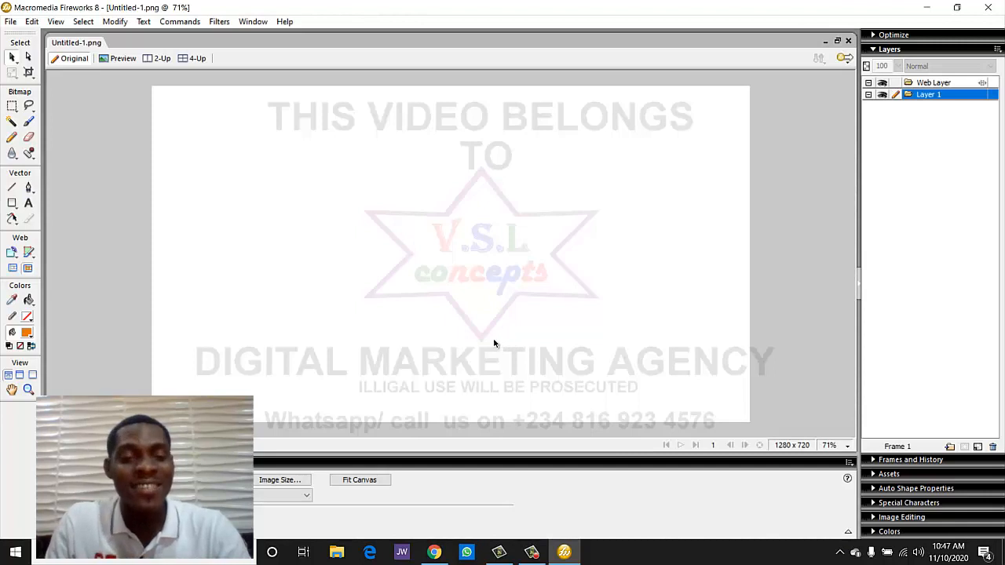
key(ctrl+r)
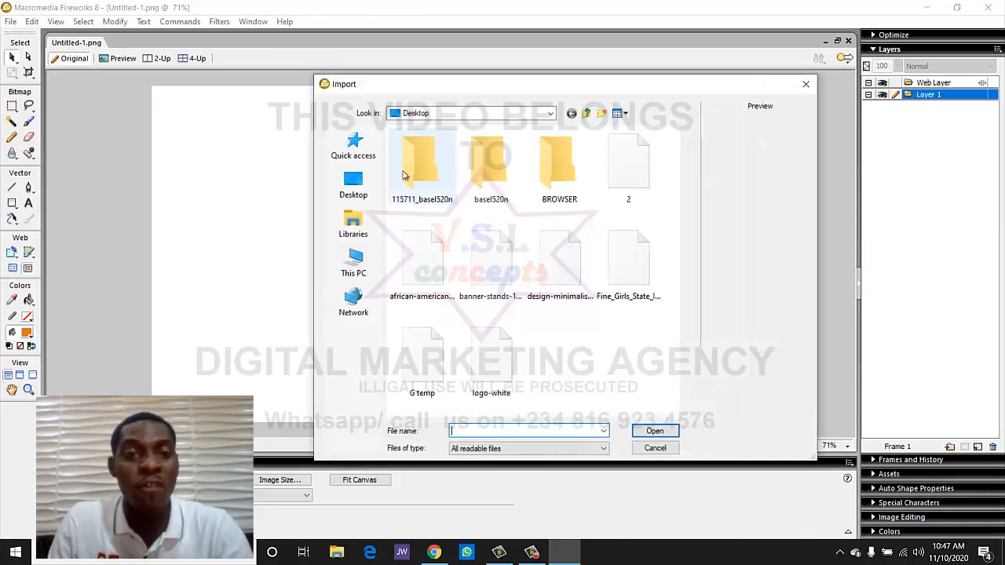
click(372, 202)
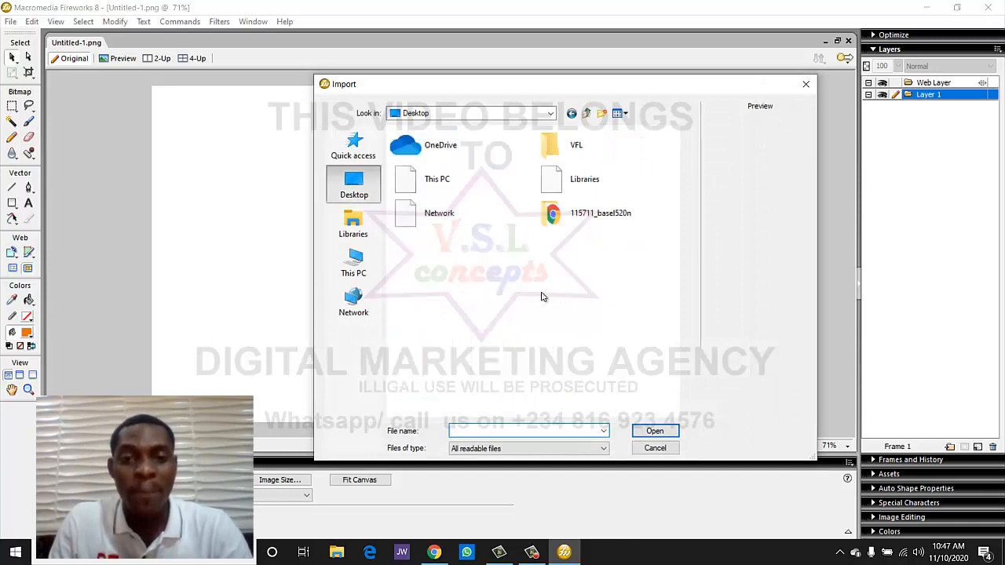
scroll(543, 296, down, 1)
scroll(543, 296, down, 5)
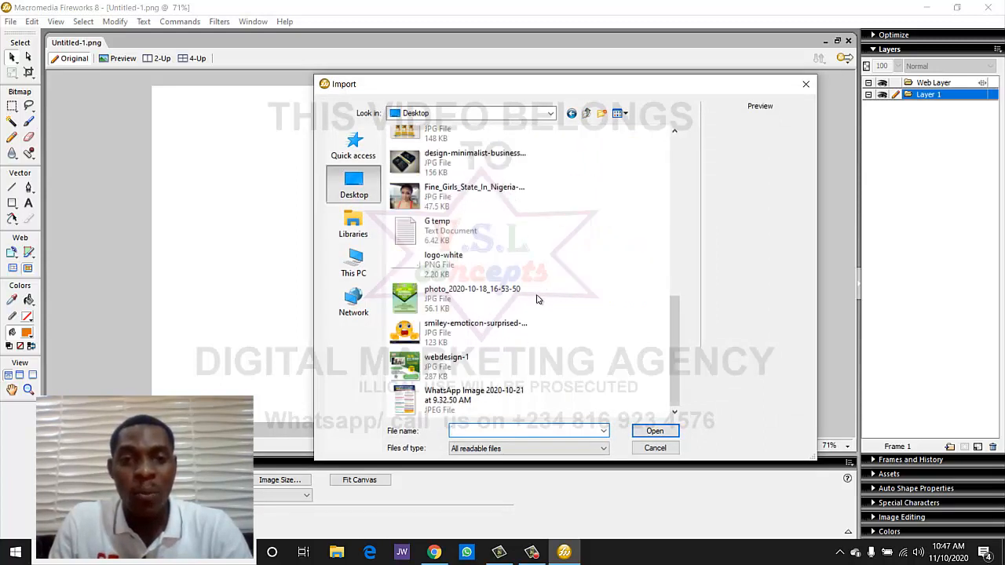
double_click(471, 273)
- Place the logo on the canvas and fit the canvas around it at 305 x 46
click(306, 143)
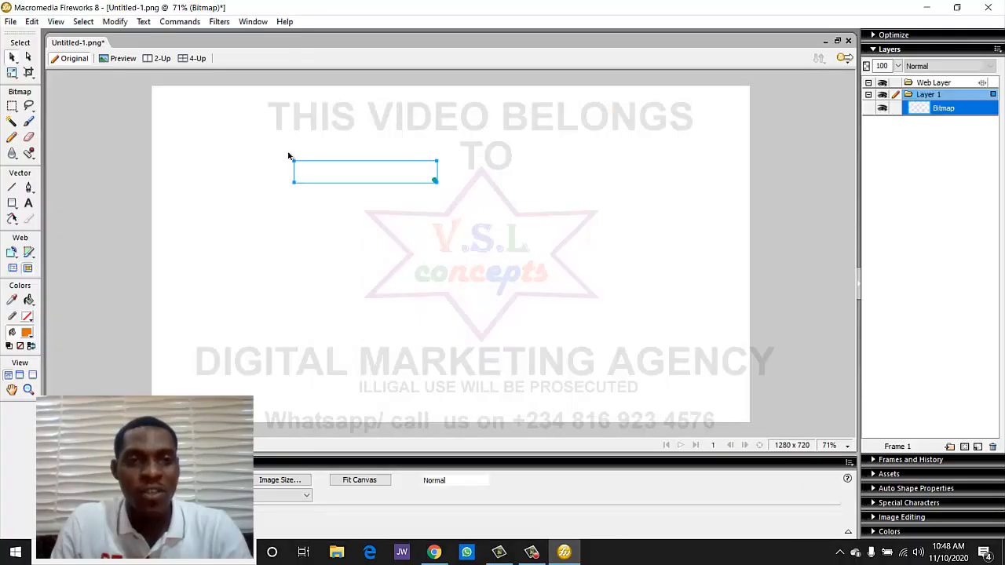
click(125, 178)
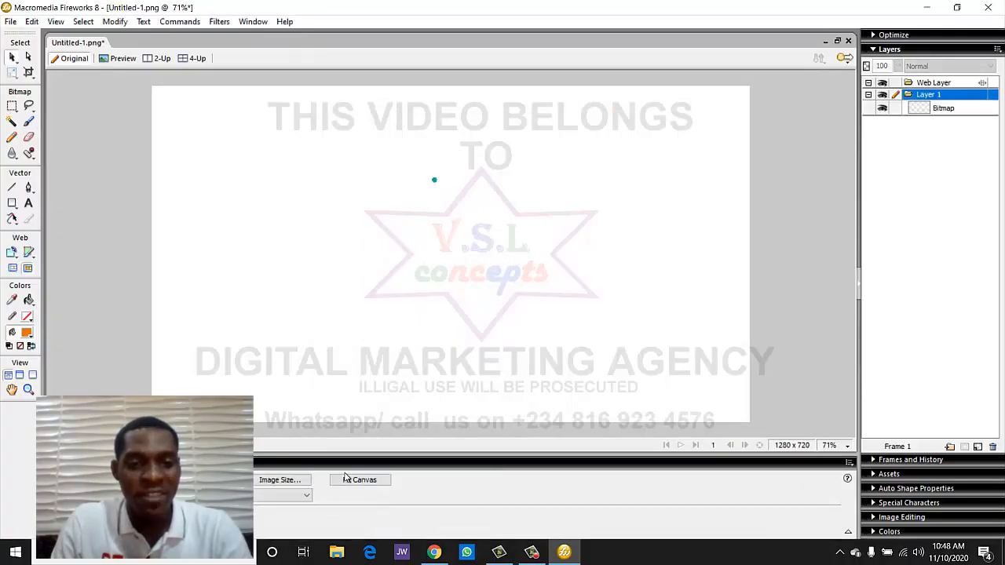
click(346, 478)
click(353, 308)
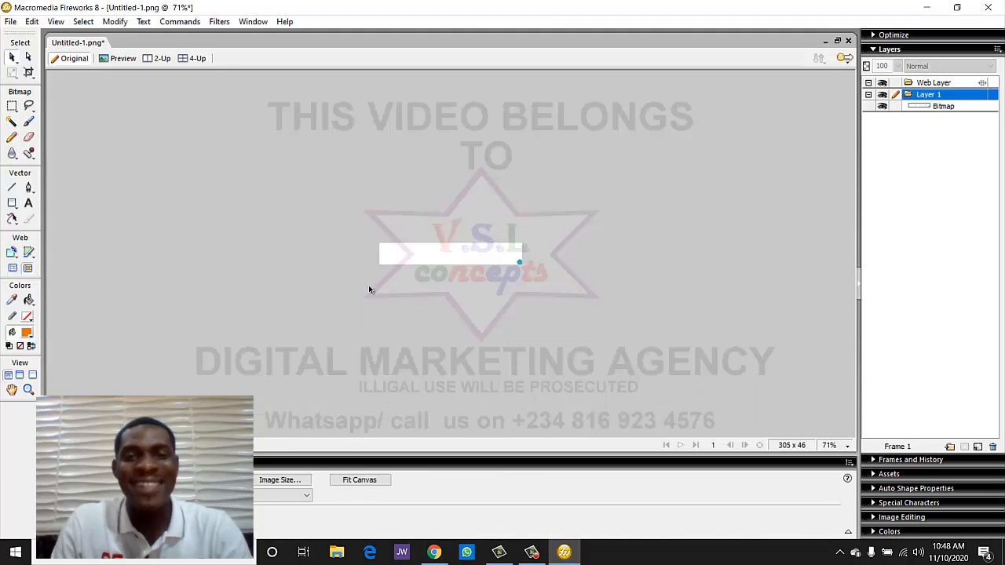
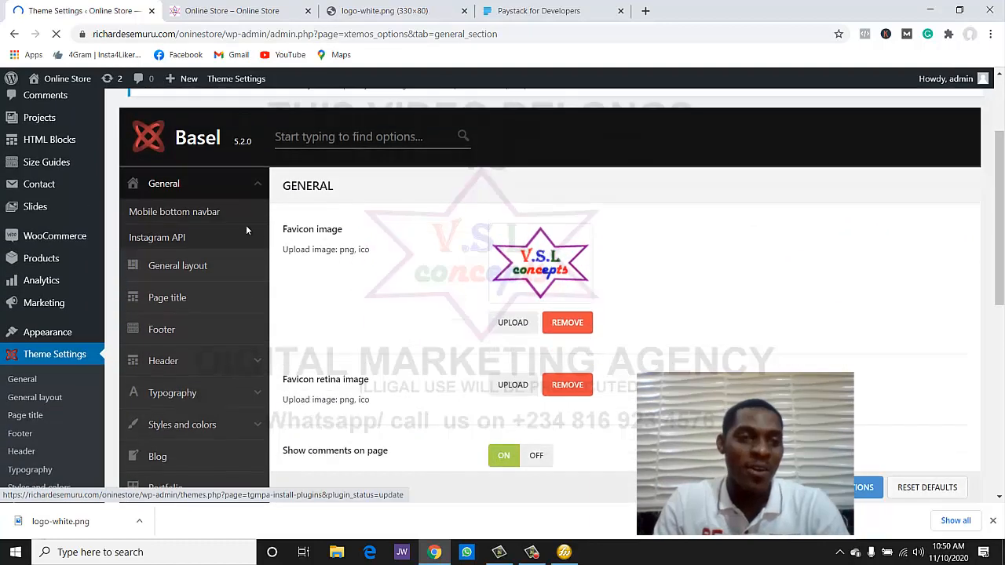
- Scroll the Basel options sidebar and open the Header section with its logo upload fields
scroll(185, 289, down, 2)
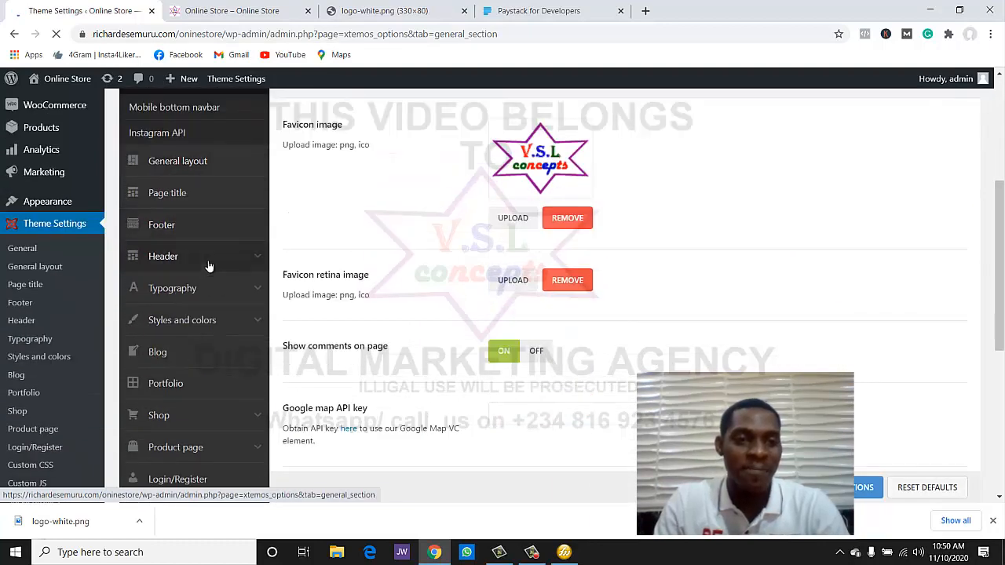
click(207, 262)
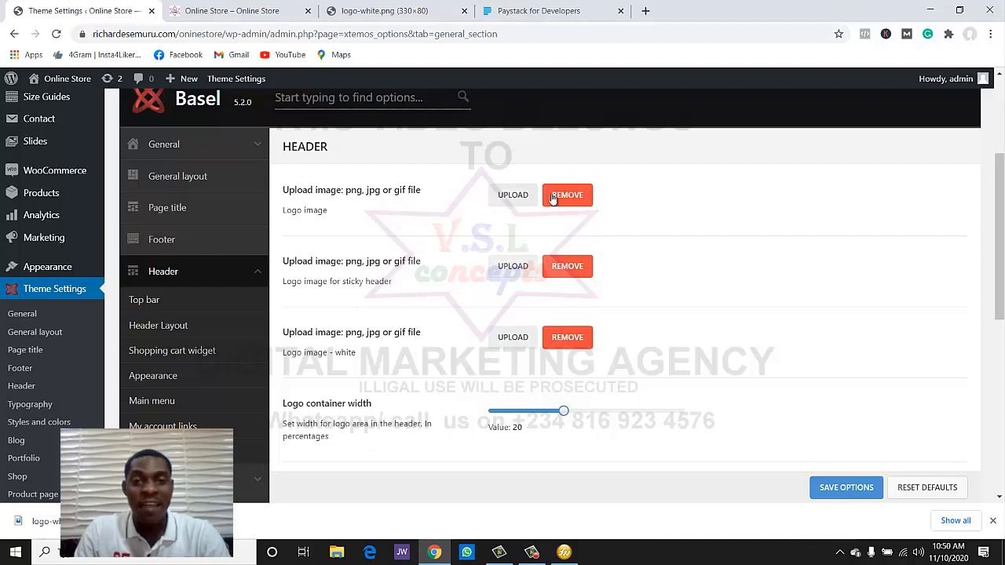
- Upload LOGO.png from the Desktop and set it as the main header logo
click(514, 198)
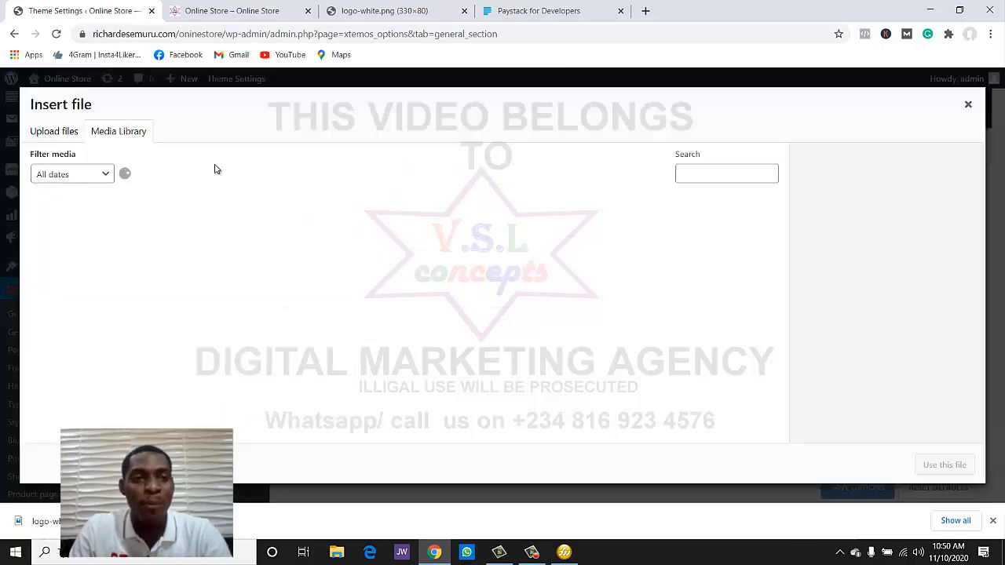
click(44, 132)
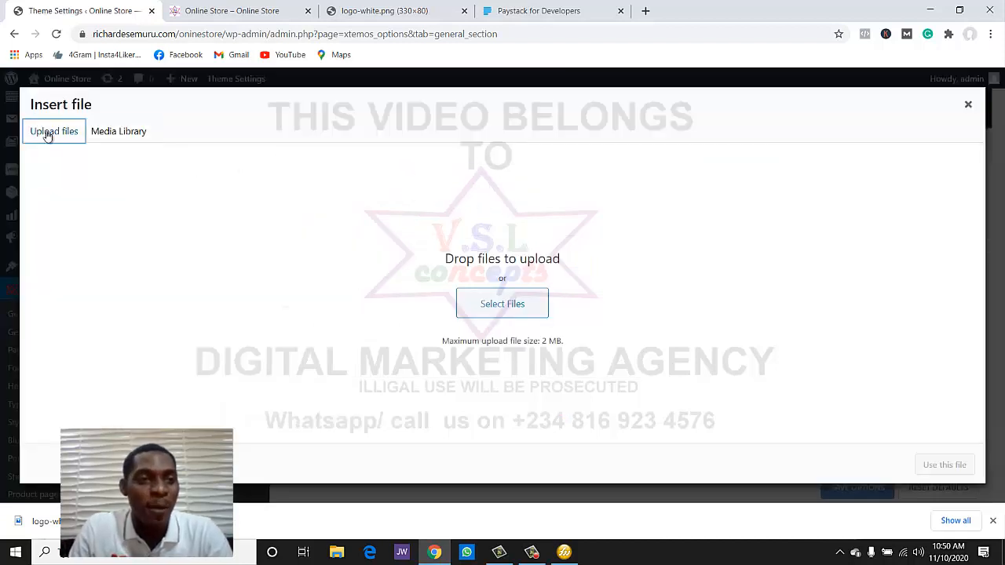
click(501, 305)
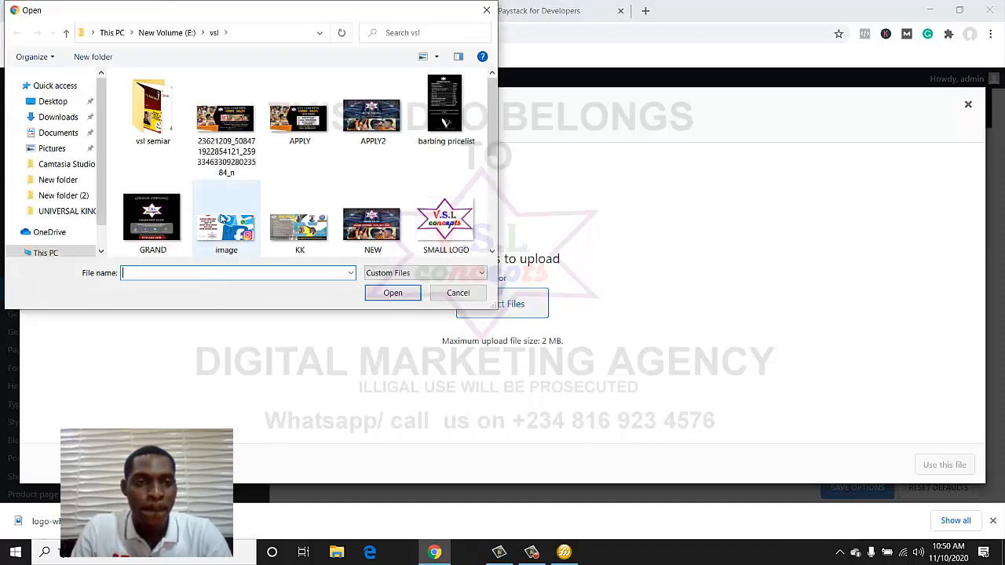
scroll(224, 220, down, 5)
click(52, 101)
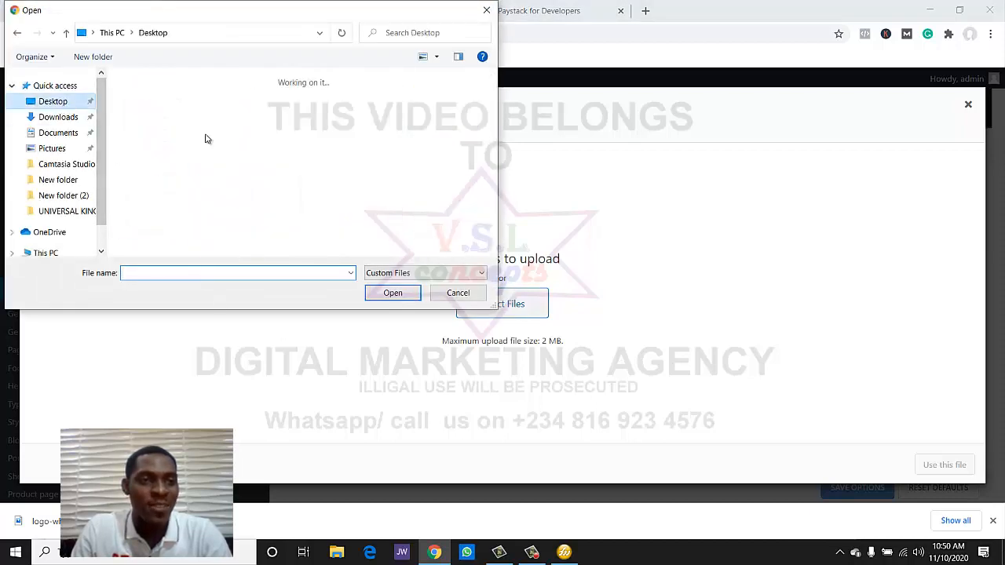
scroll(366, 155, down, 3)
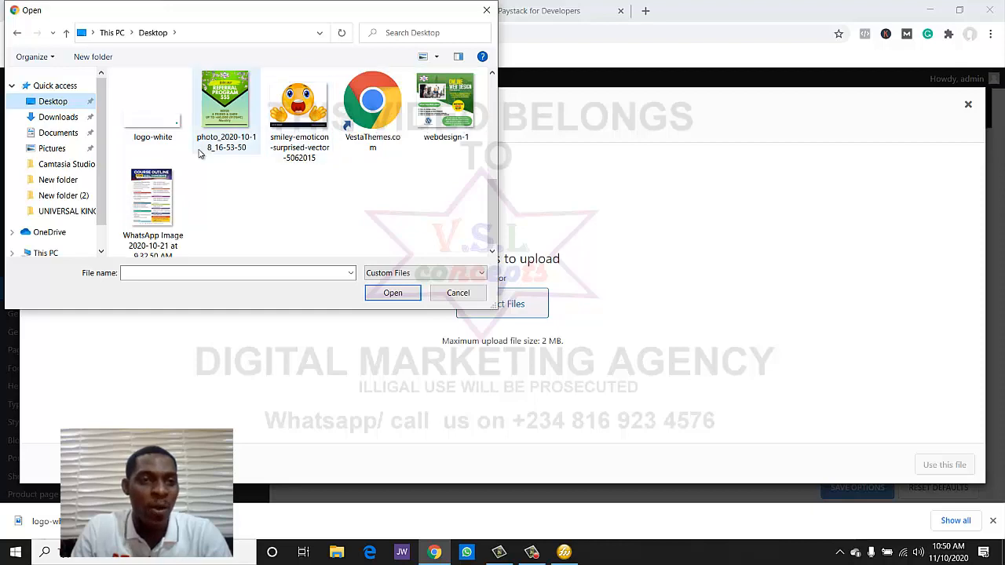
scroll(202, 154, up, 3)
double_click(426, 153)
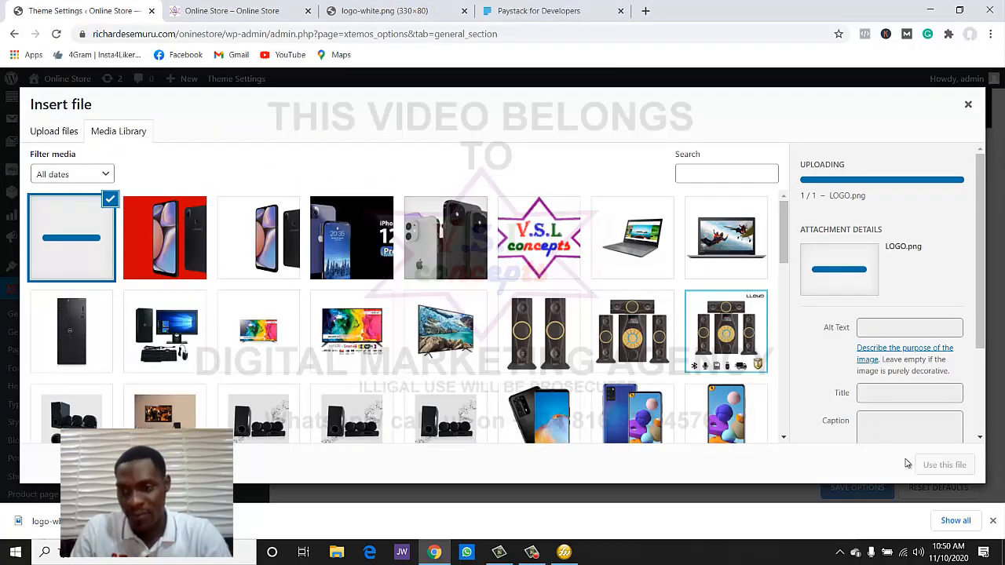
click(942, 465)
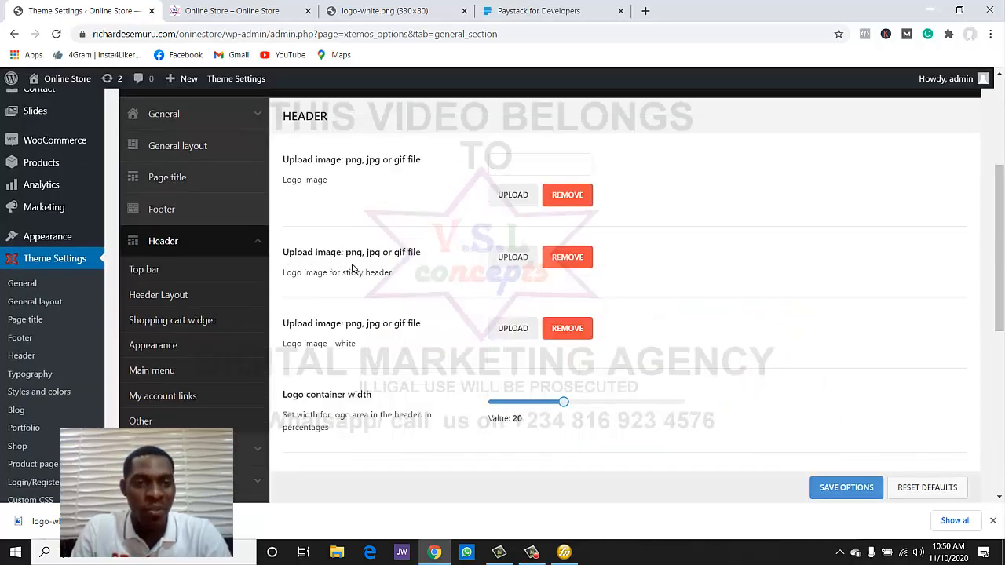
- Set LOGO.png as the sticky header logo and white logo, then save the theme options
click(527, 263)
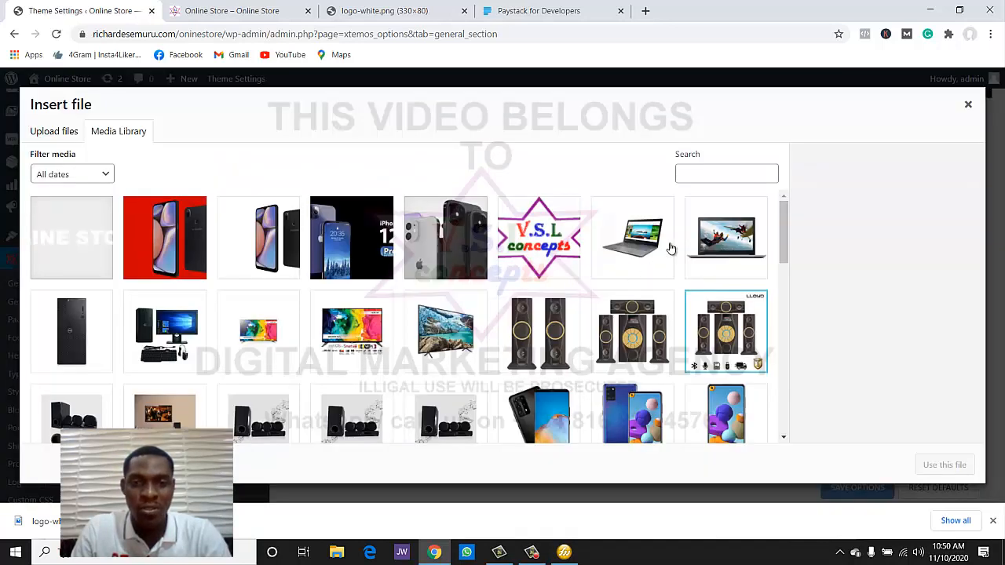
click(47, 242)
click(934, 465)
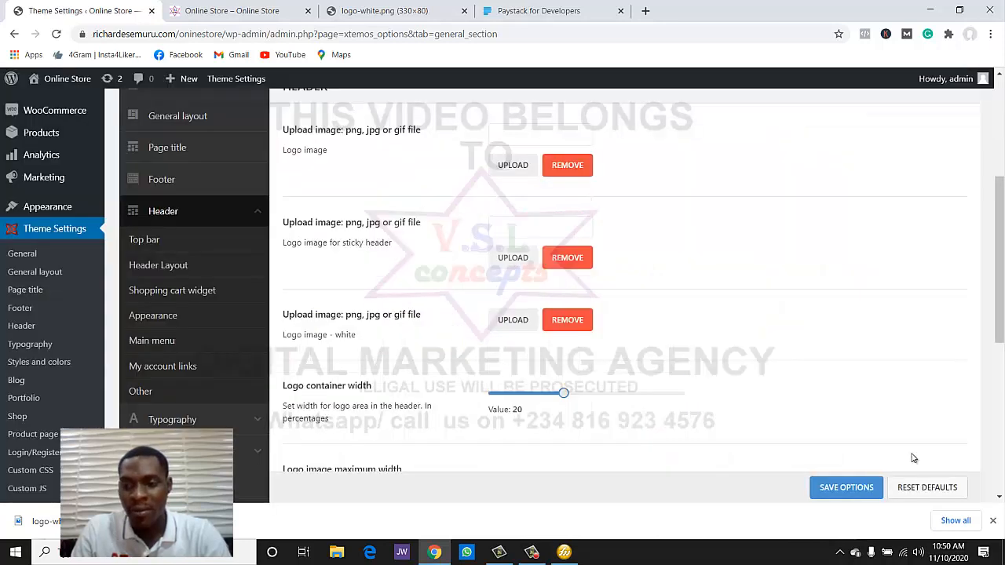
click(514, 320)
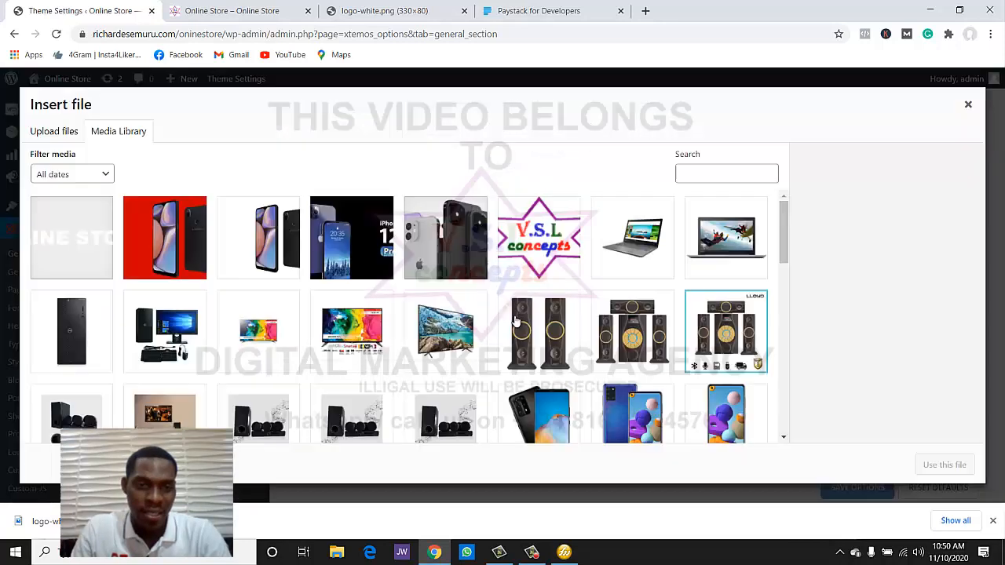
click(71, 251)
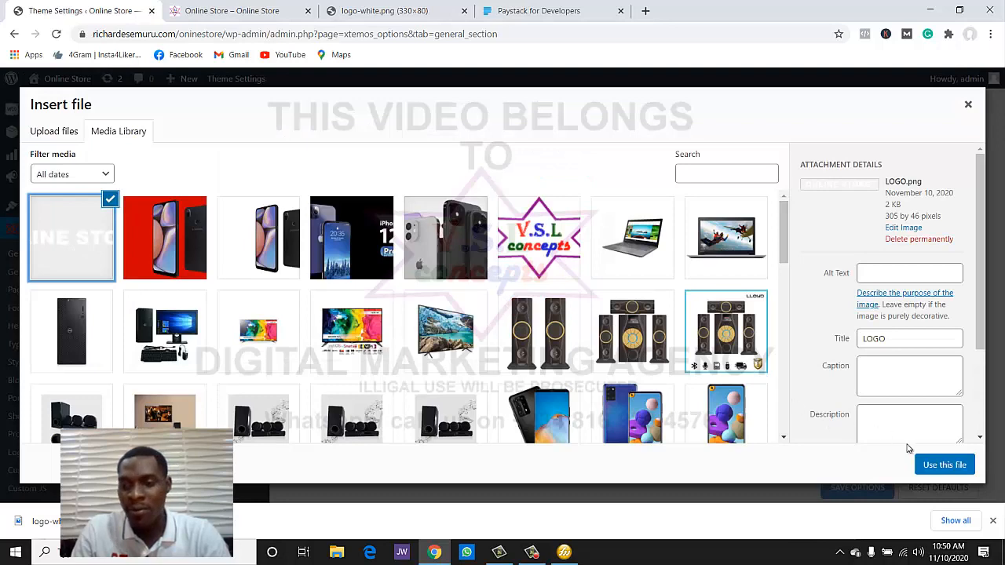
click(934, 464)
scroll(531, 343, down, 3)
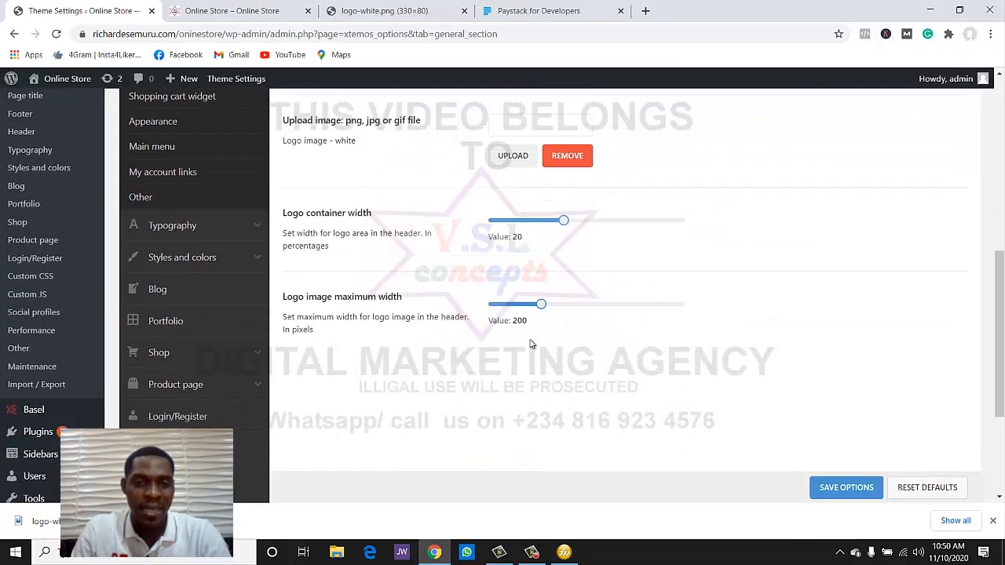
scroll(532, 343, down, 2)
click(859, 474)
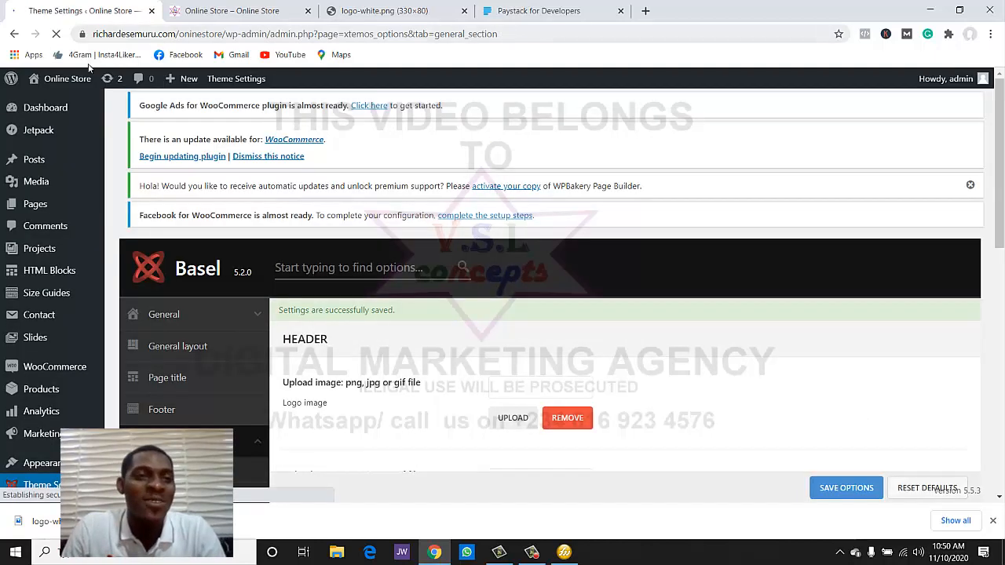
click(165, 19)
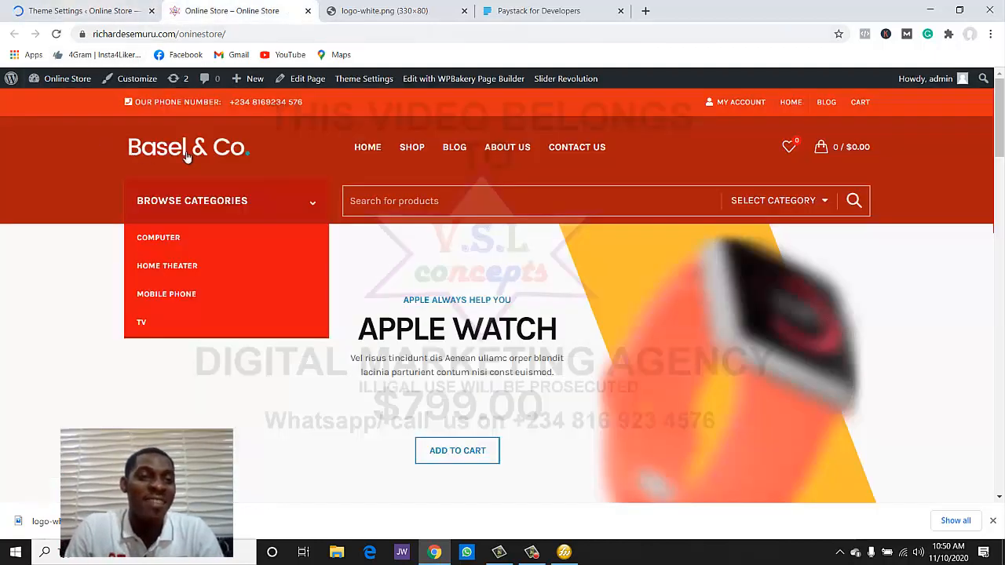
click(56, 33)
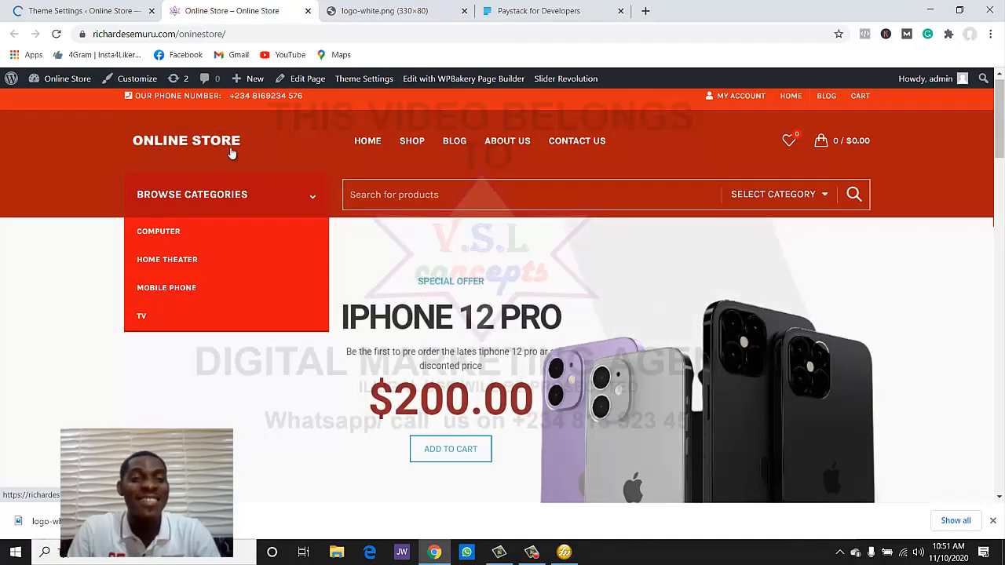
click(87, 7)
scroll(332, 285, down, 5)
scroll(310, 282, up, 1)
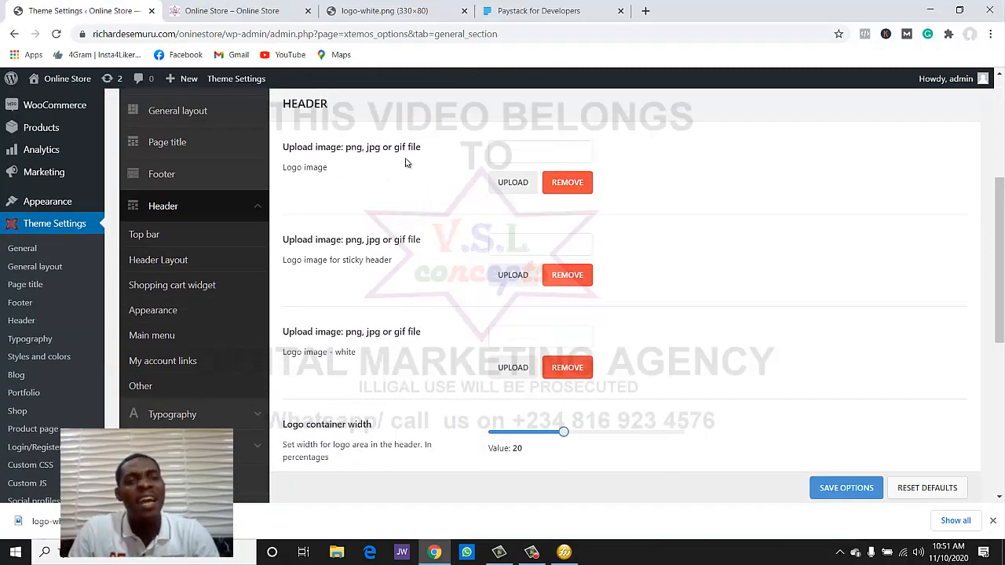
click(235, 10)
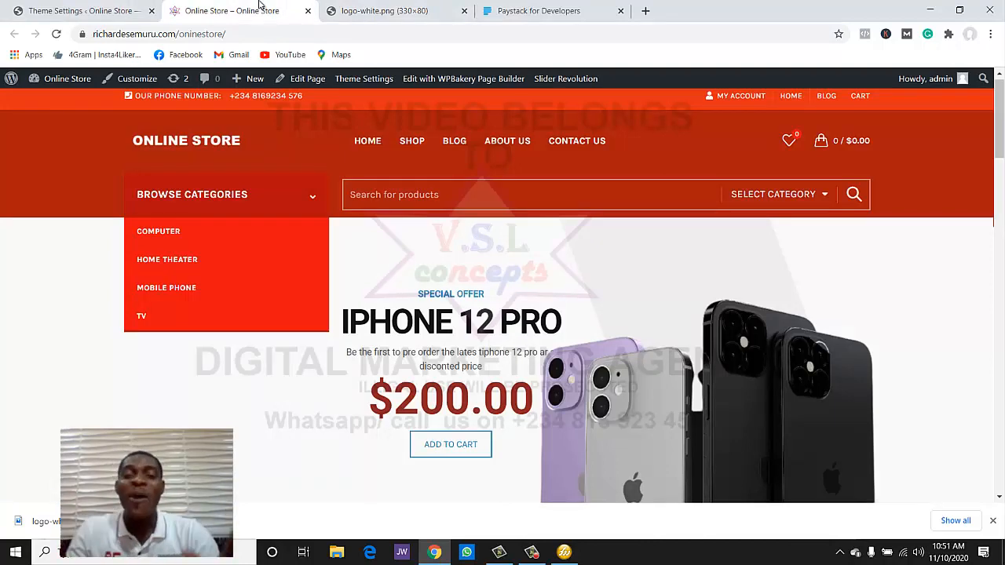
scroll(493, 291, down, 15)
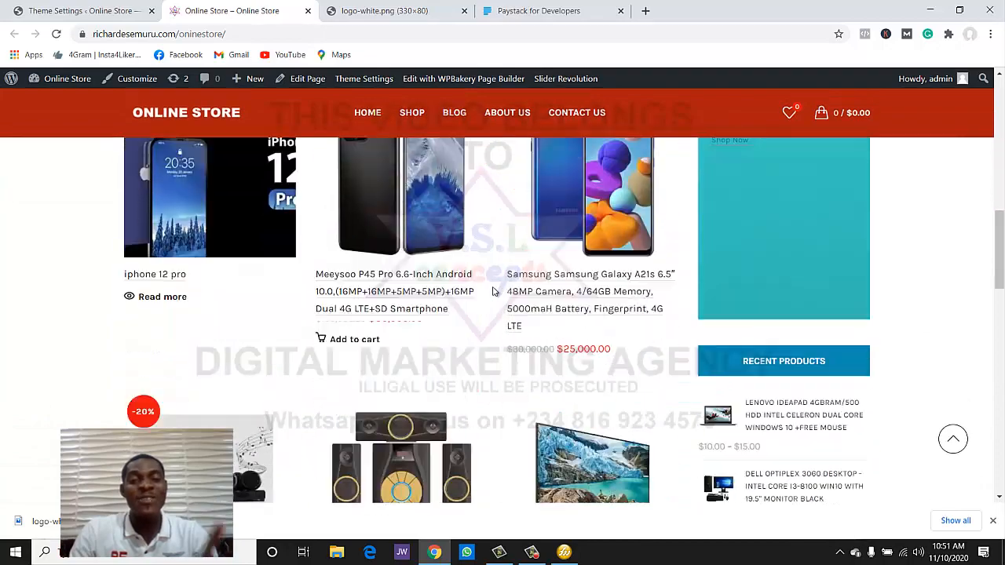
scroll(493, 291, up, 15)
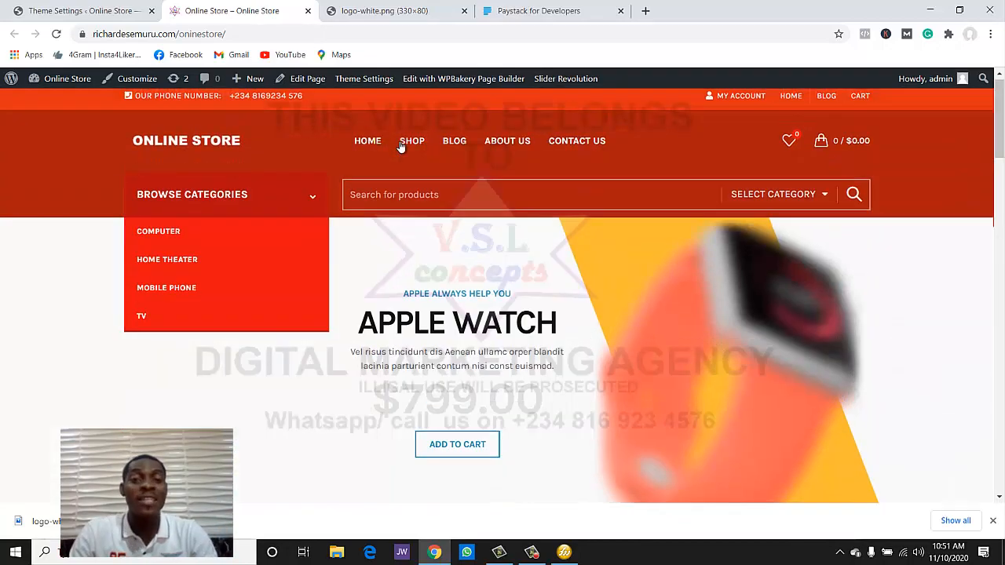
click(400, 140)
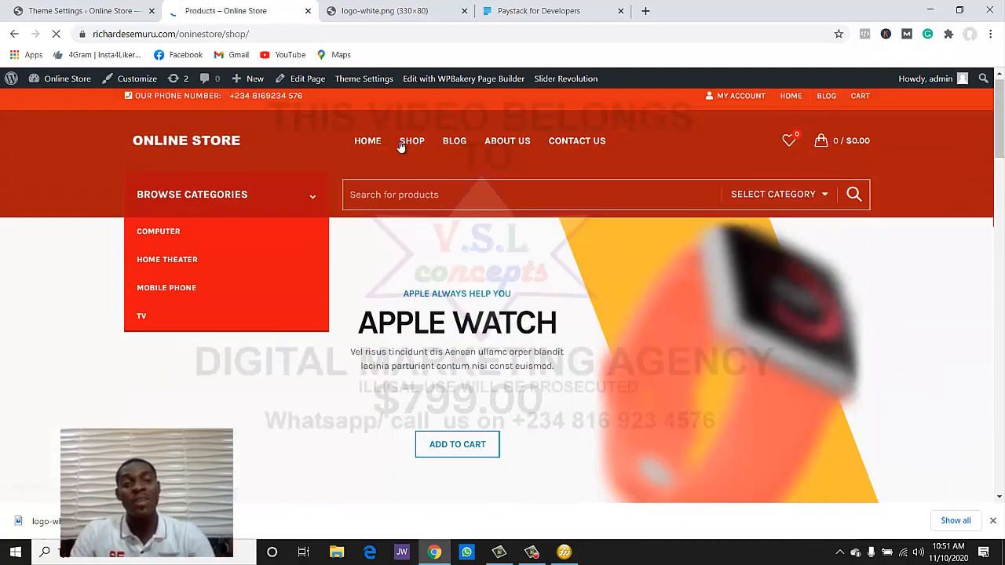
scroll(496, 290, down, 4)
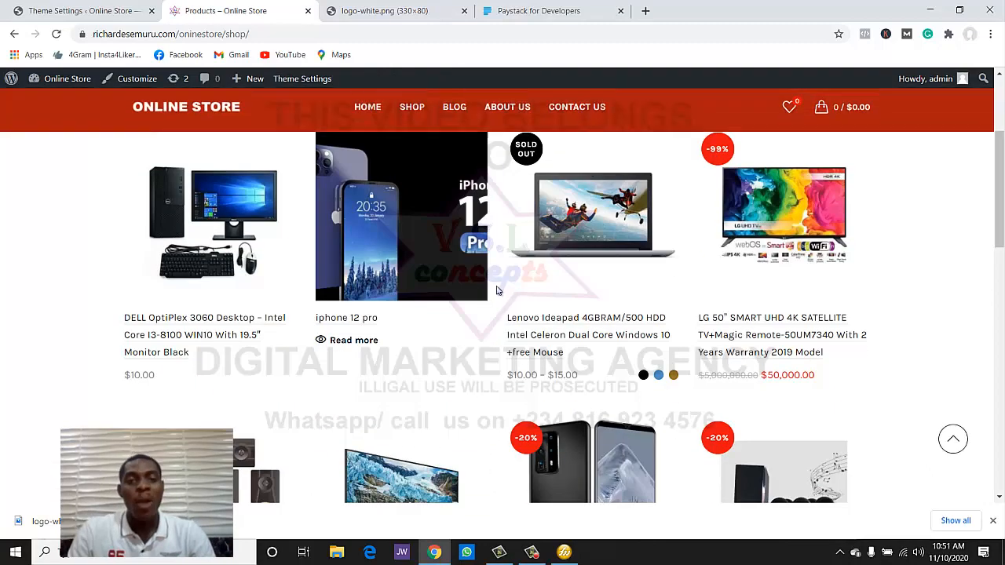
scroll(387, 316, up, 5)
mouse_move(284, 359)
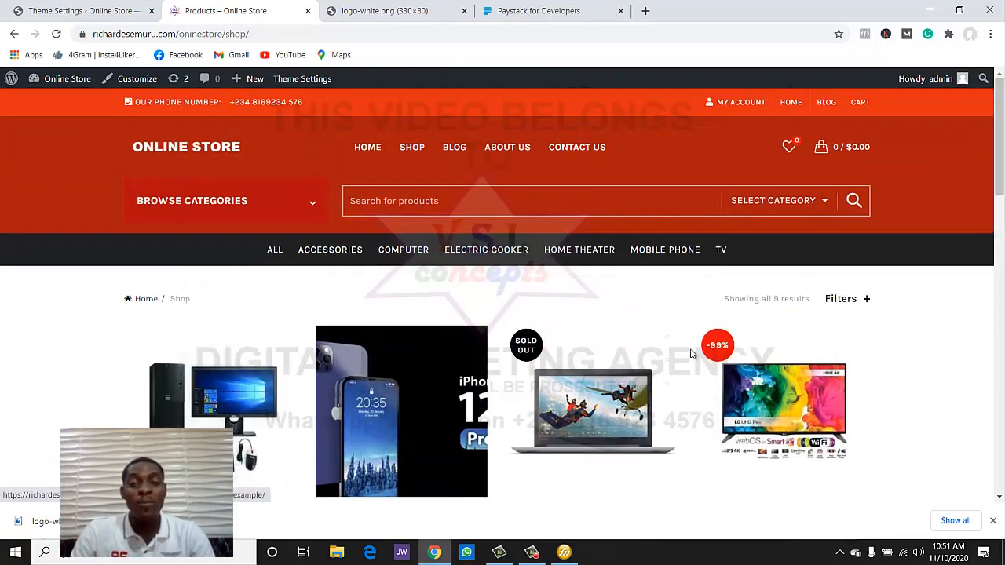
scroll(769, 385, down, 1)
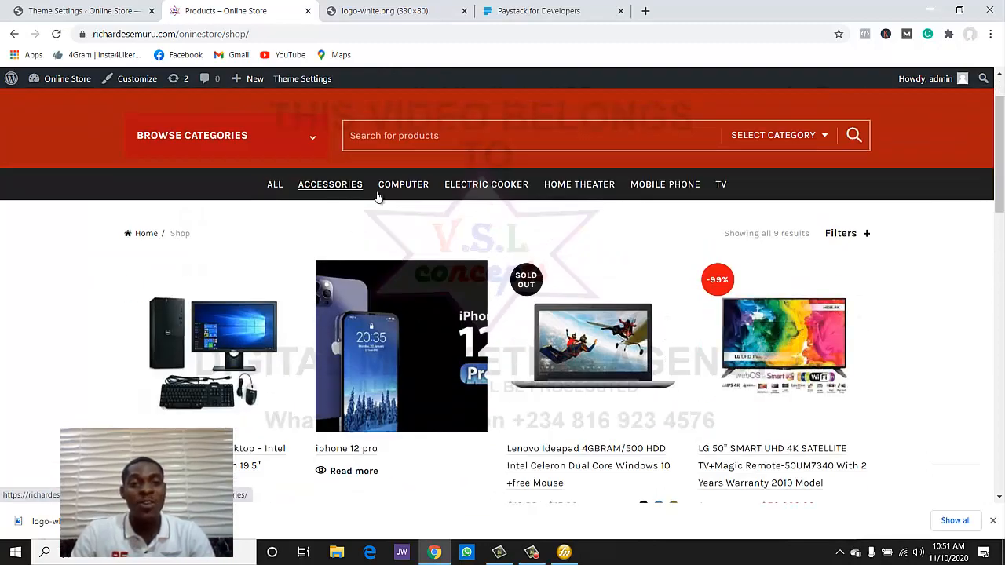
scroll(645, 308, down, 4)
scroll(645, 308, down, 8)
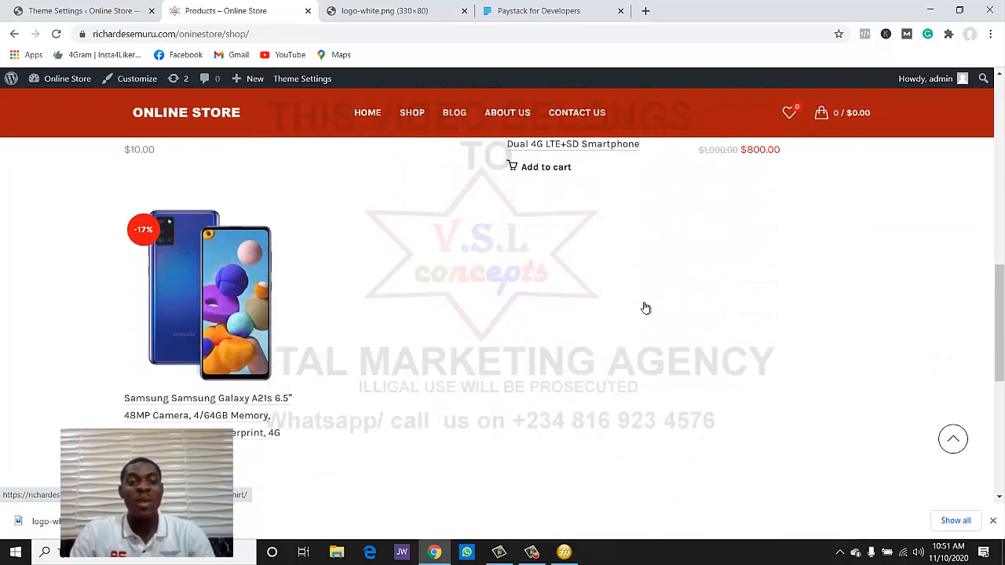
scroll(645, 308, up, 3)
scroll(643, 307, up, 6)
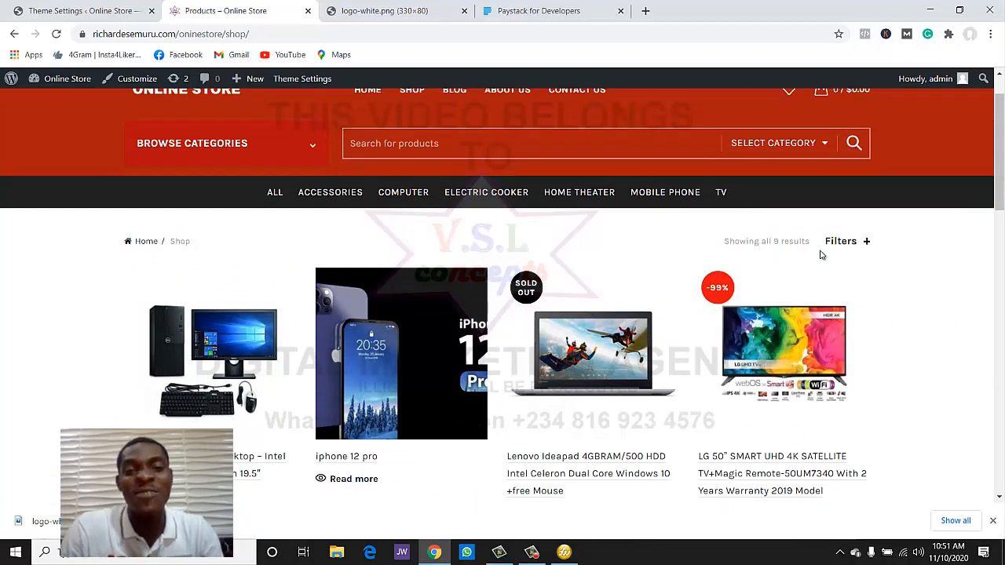
scroll(490, 179, up, 1)
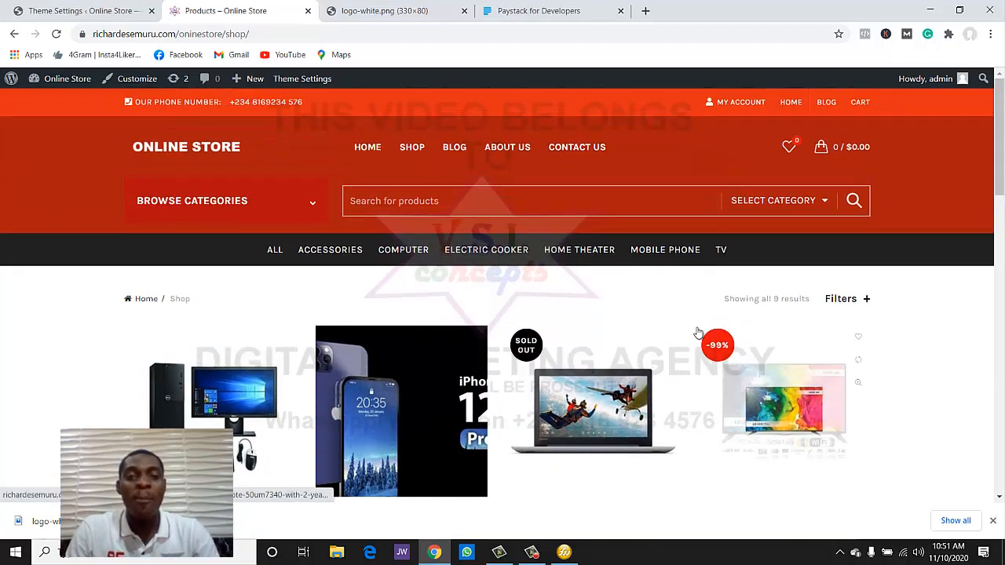
click(492, 147)
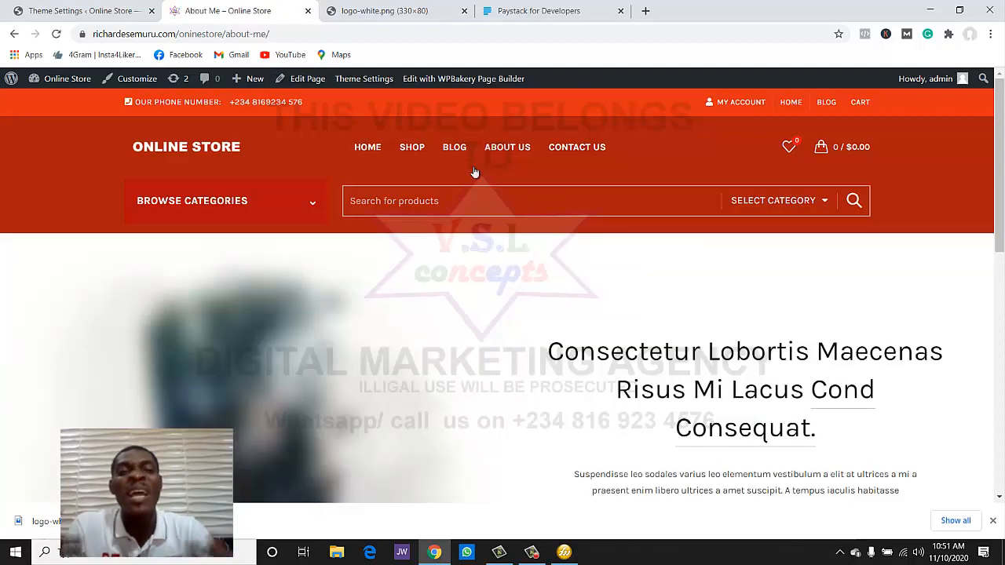
scroll(527, 348, down, 3)
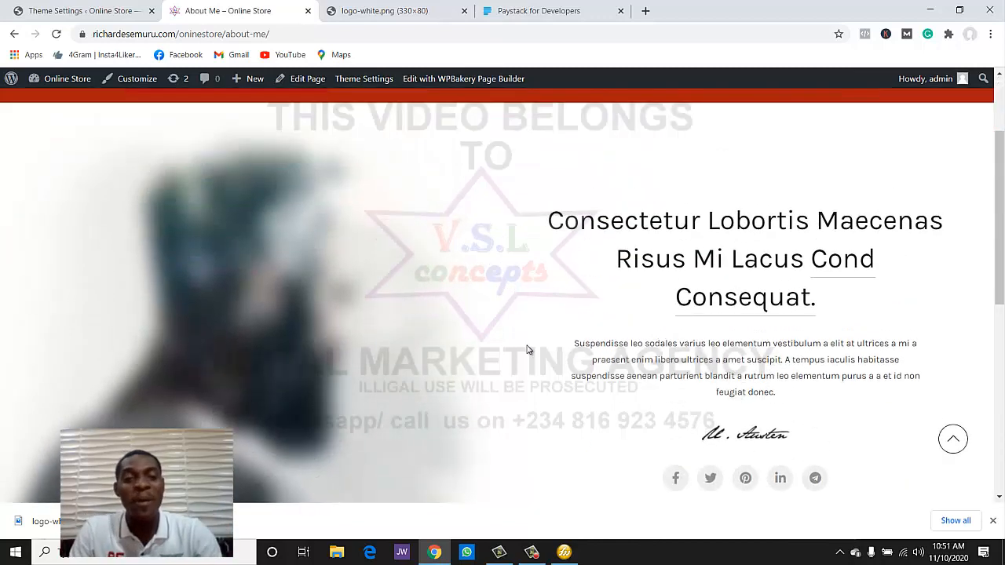
scroll(525, 345, down, 5)
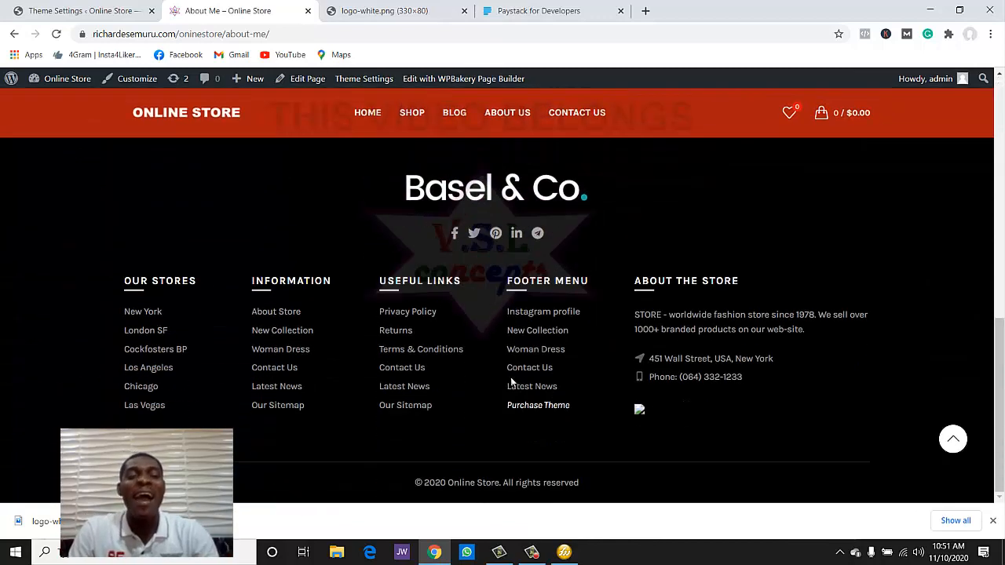
scroll(514, 385, up, 2)
scroll(508, 385, up, 10)
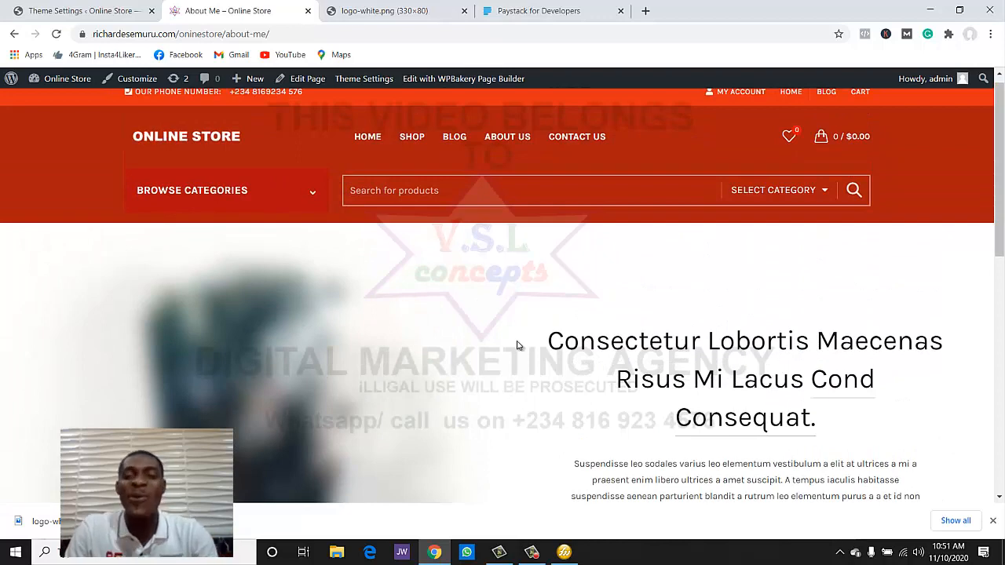
scroll(518, 343, down, 2)
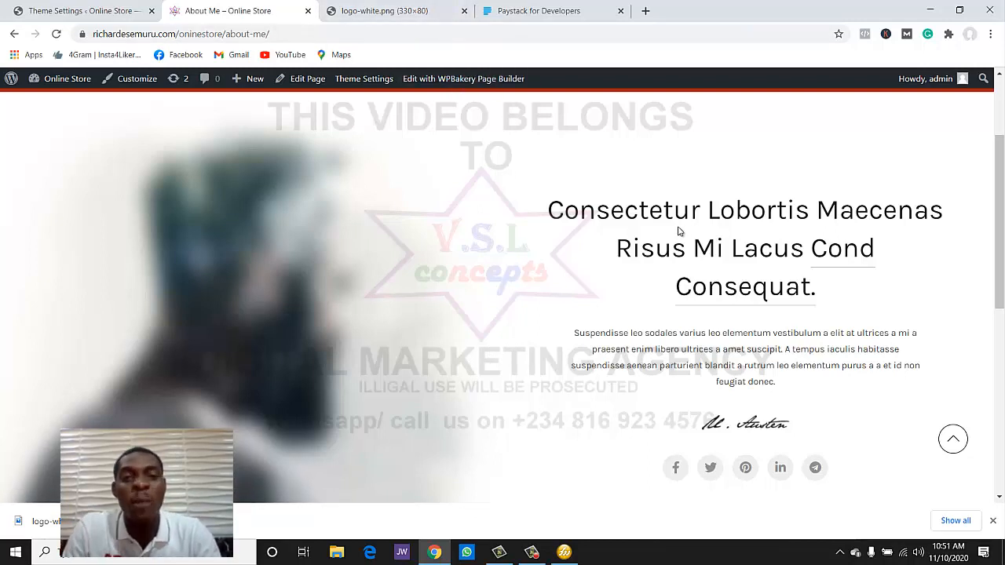
- Open About Me in WPBakery and swap the left Single Image for the SMALL-LOGO.png V.S.L concepts logo
click(447, 80)
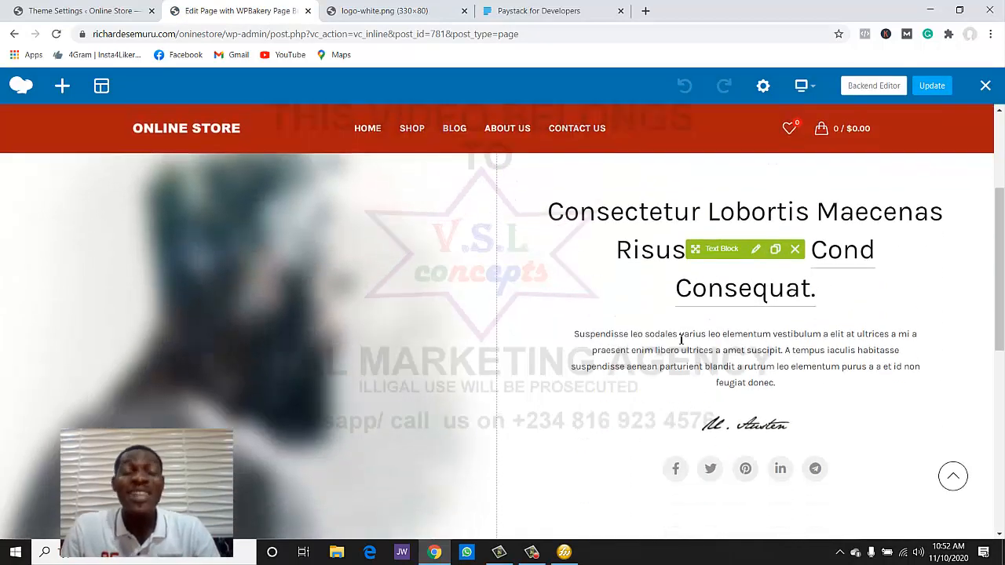
mouse_move(231, 277)
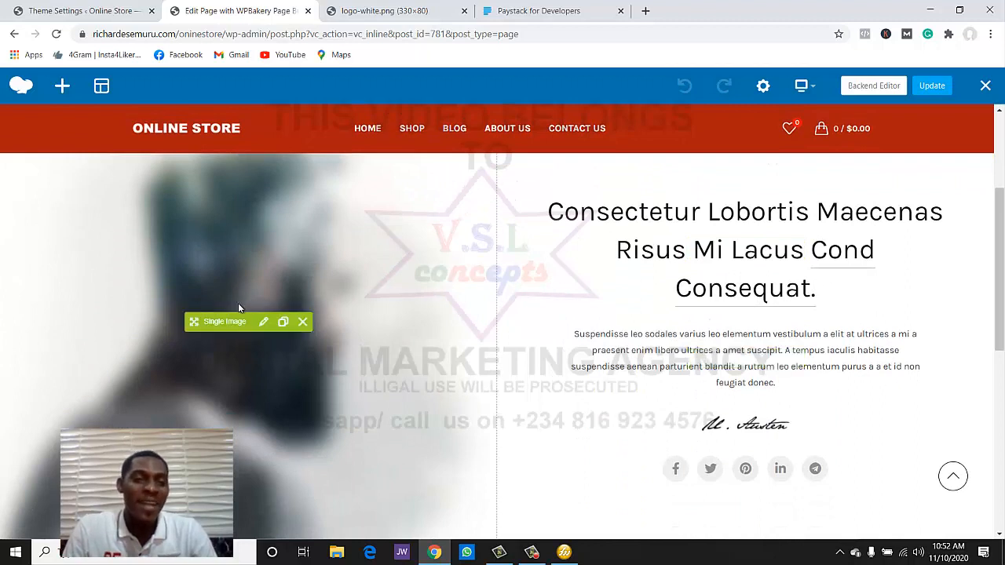
click(263, 322)
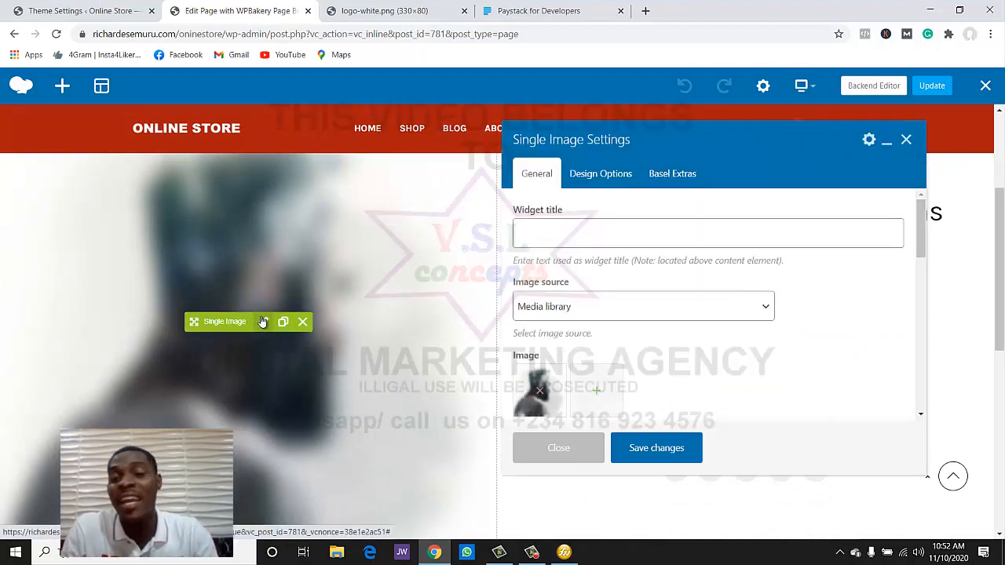
click(597, 397)
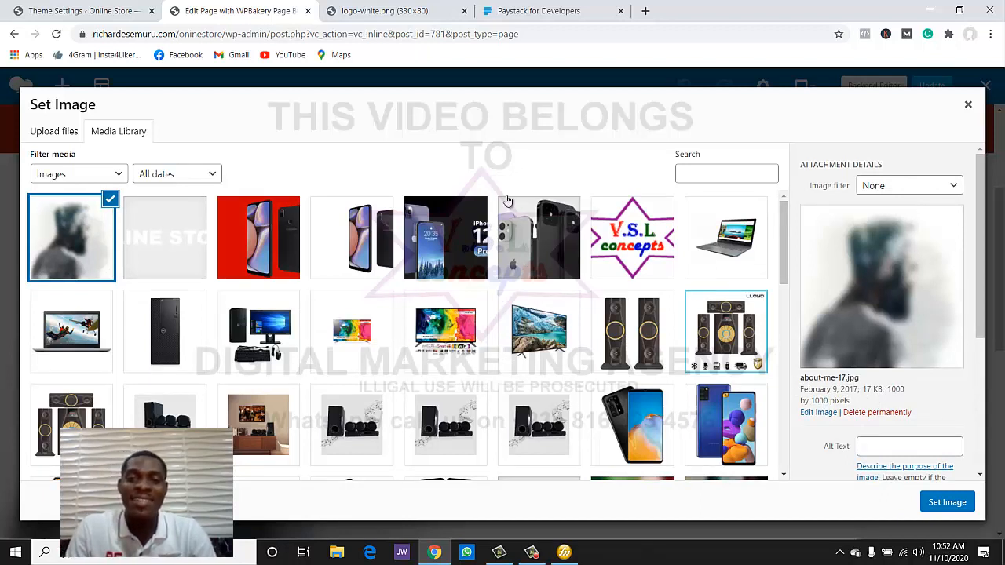
click(632, 239)
click(947, 502)
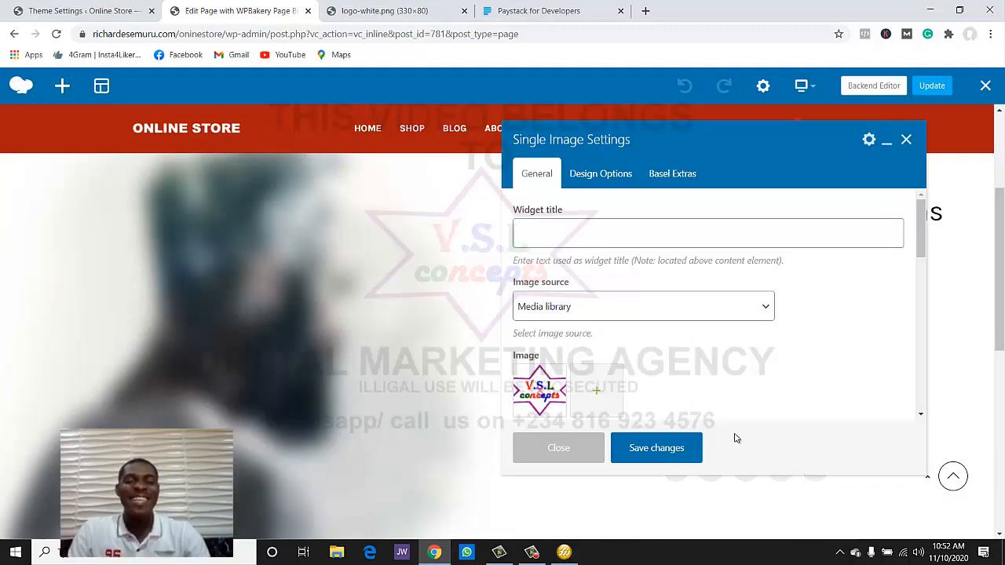
click(636, 448)
click(583, 458)
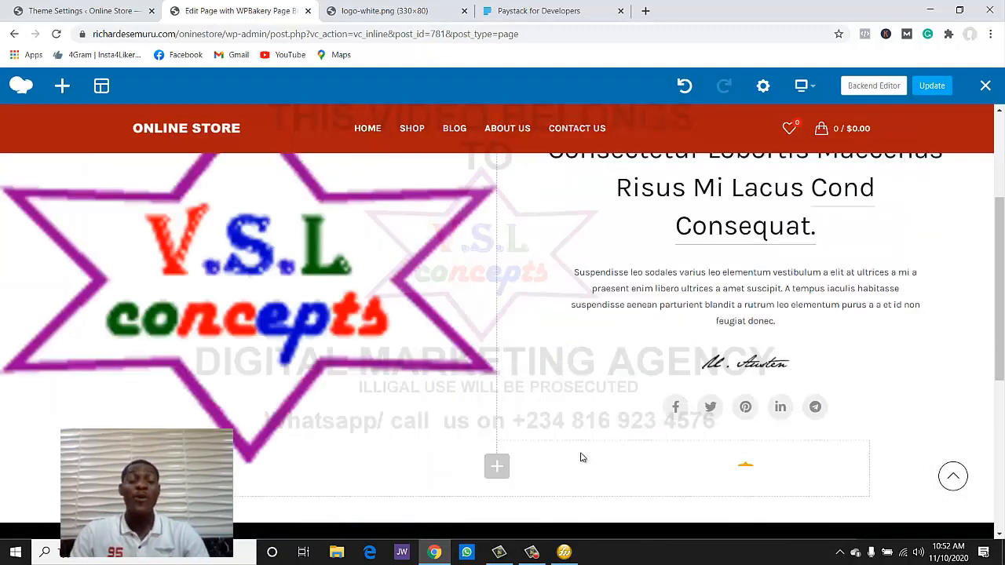
scroll(462, 456, up, 3)
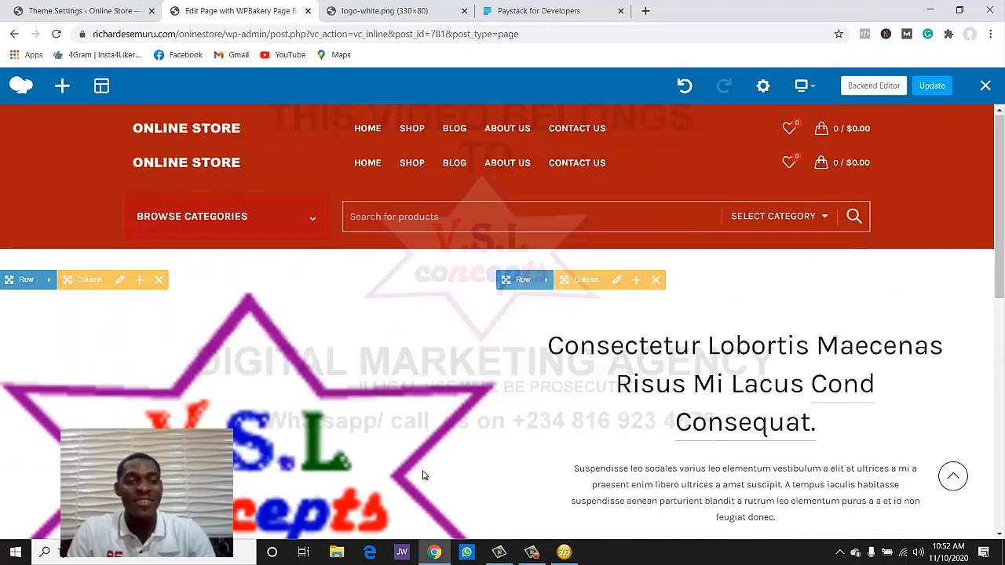
scroll(331, 430, down, 2)
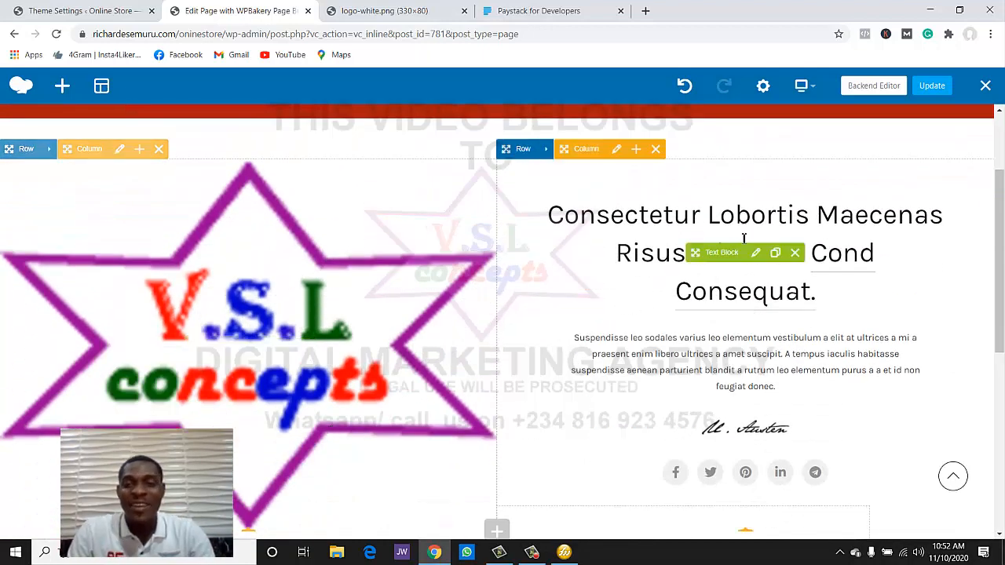
- Insert "SDNSDV//LZ'D/D; 'L" into the About Me heading text block, save it, and update the page
click(758, 252)
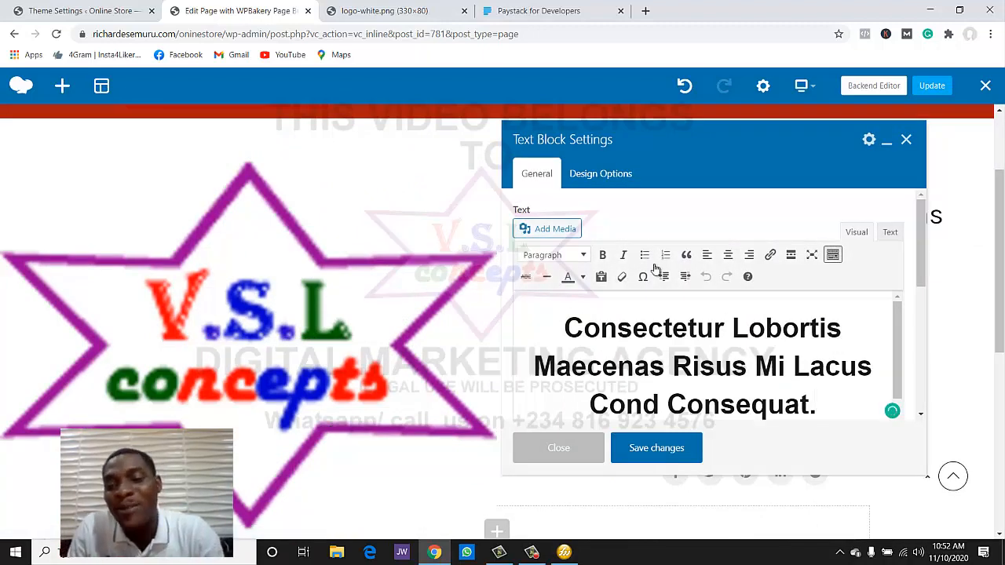
click(695, 328)
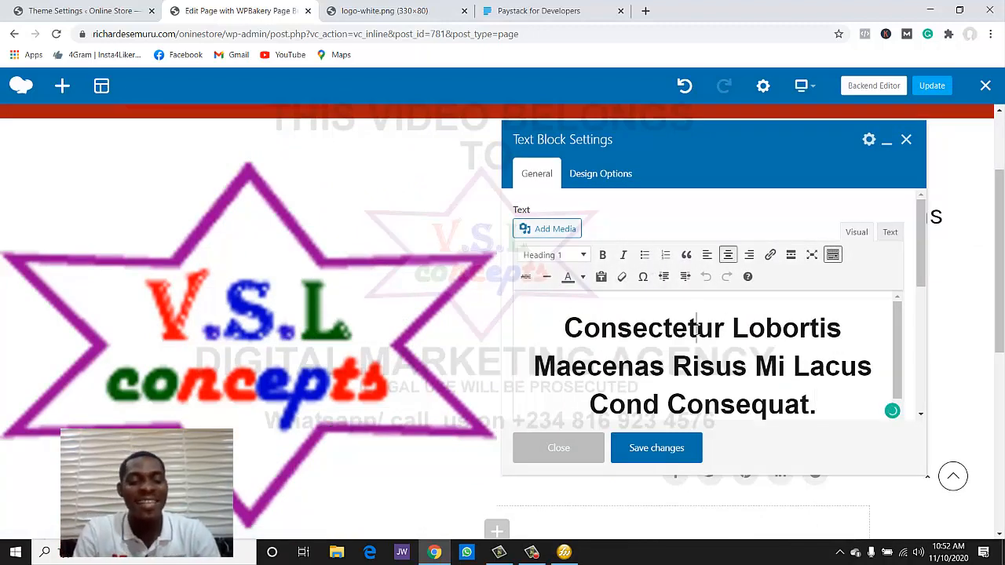
text(SDNSDV//LZ'D/D; 'L)
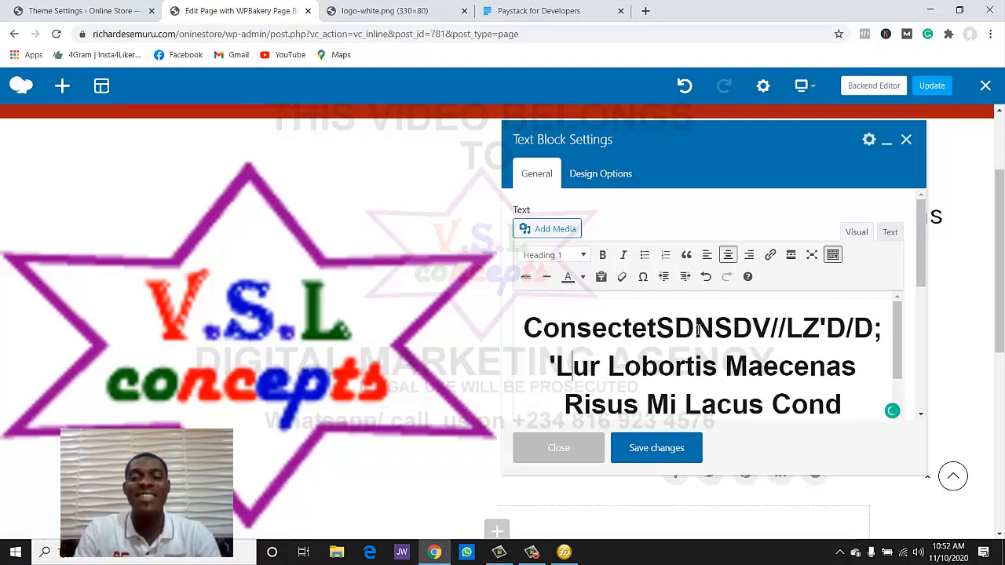
click(658, 446)
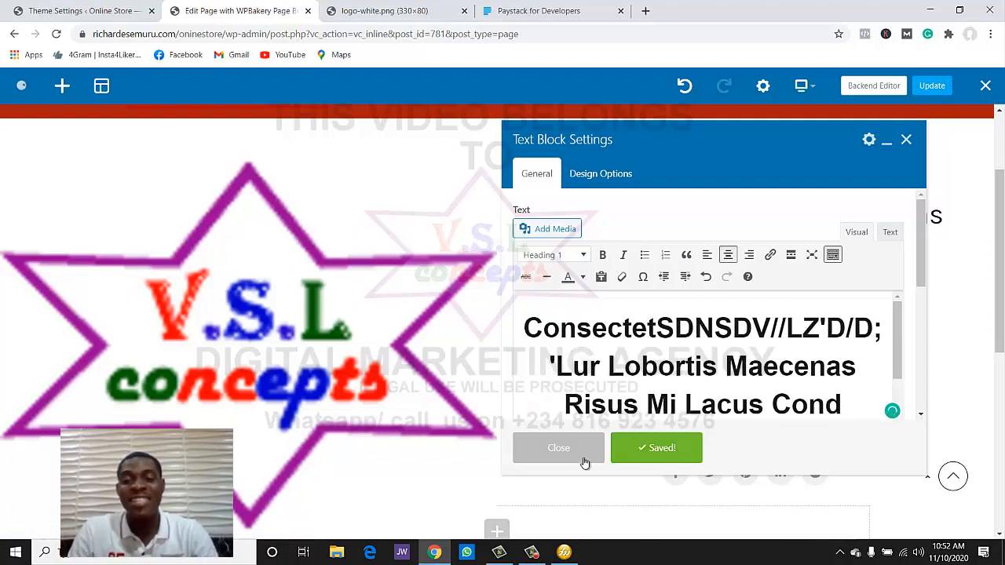
click(559, 449)
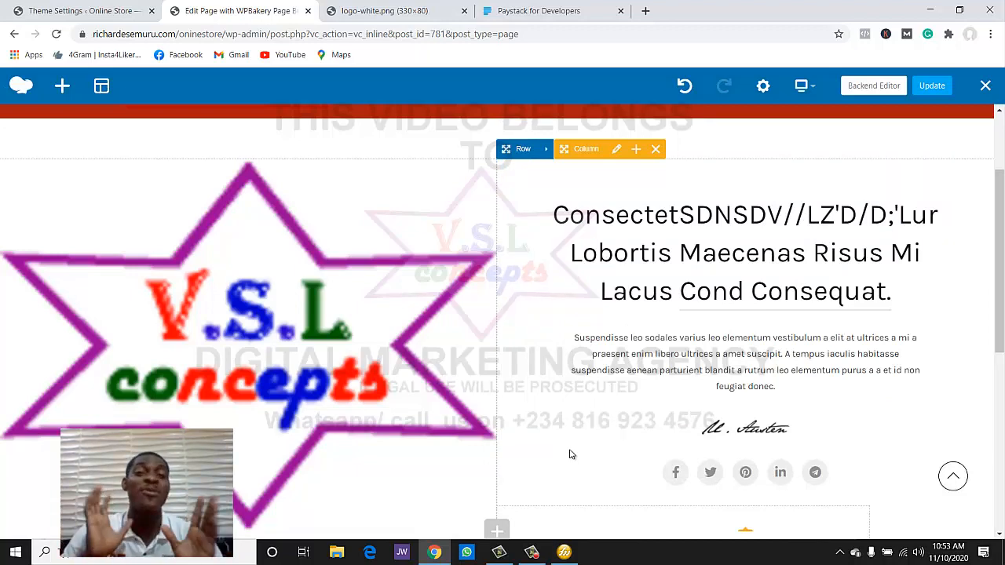
scroll(772, 500, down, 5)
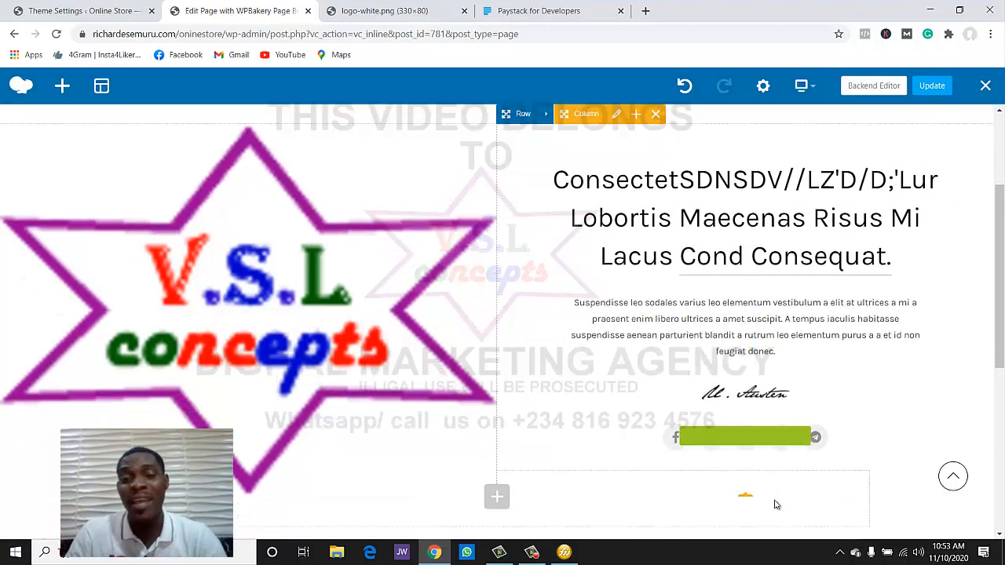
scroll(768, 505, up, 4)
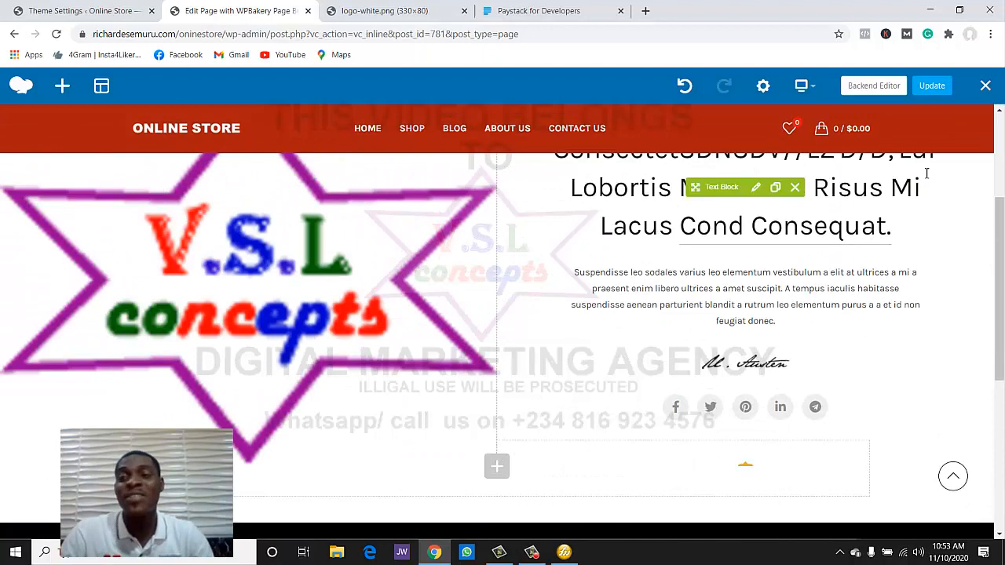
click(931, 86)
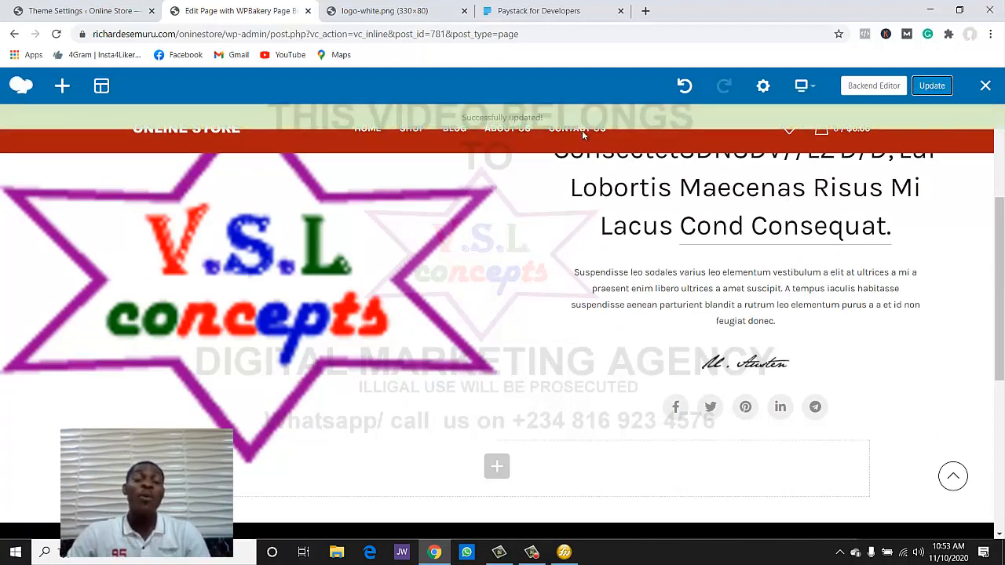
- Go to the Contact Us page, close the About Me editor tab, and open Contact Us in WPBakery
scroll(507, 132, up, 1)
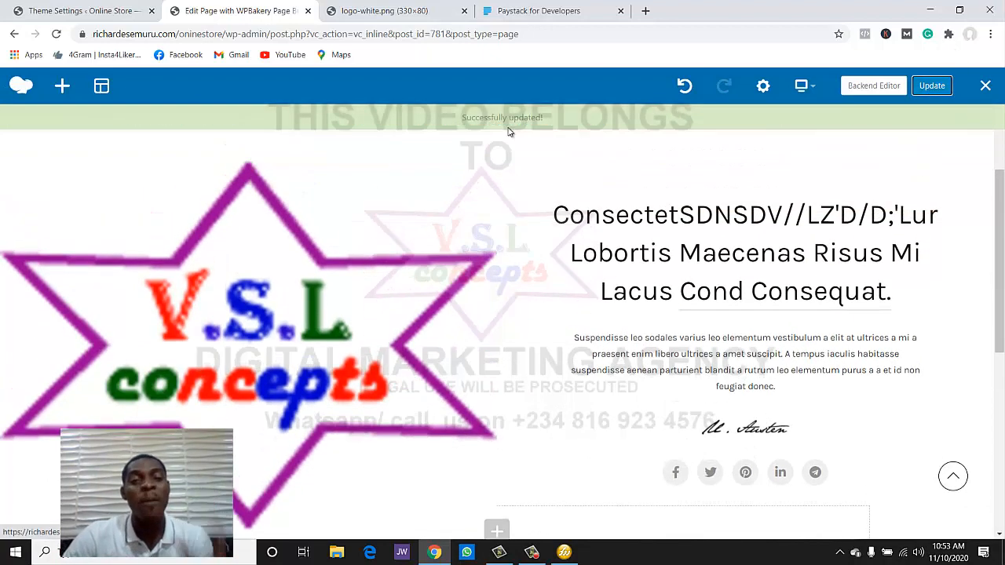
scroll(569, 169, up, 3)
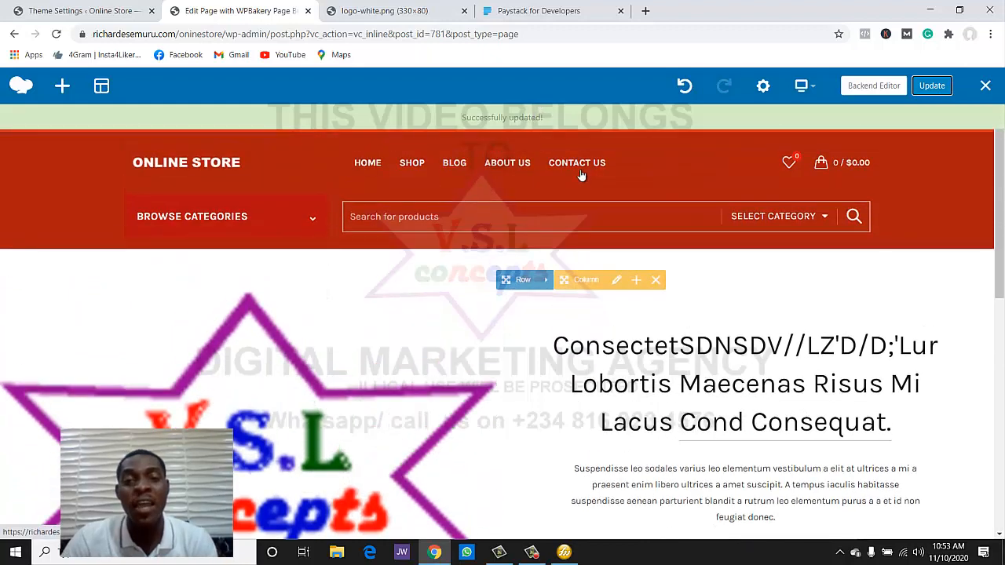
click(580, 161)
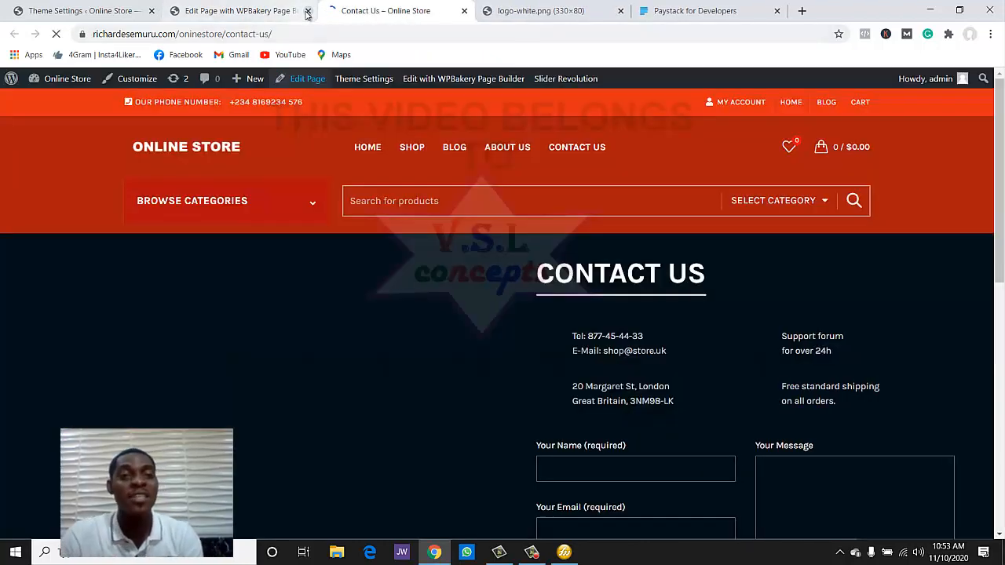
click(308, 11)
scroll(600, 208, down, 3)
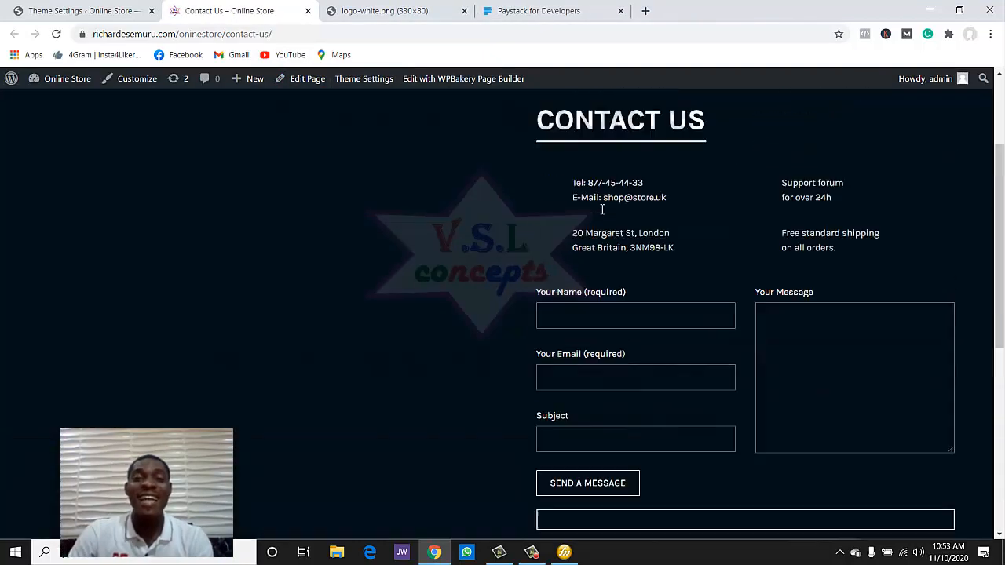
scroll(601, 211, up, 3)
scroll(599, 214, down, 3)
scroll(600, 219, up, 3)
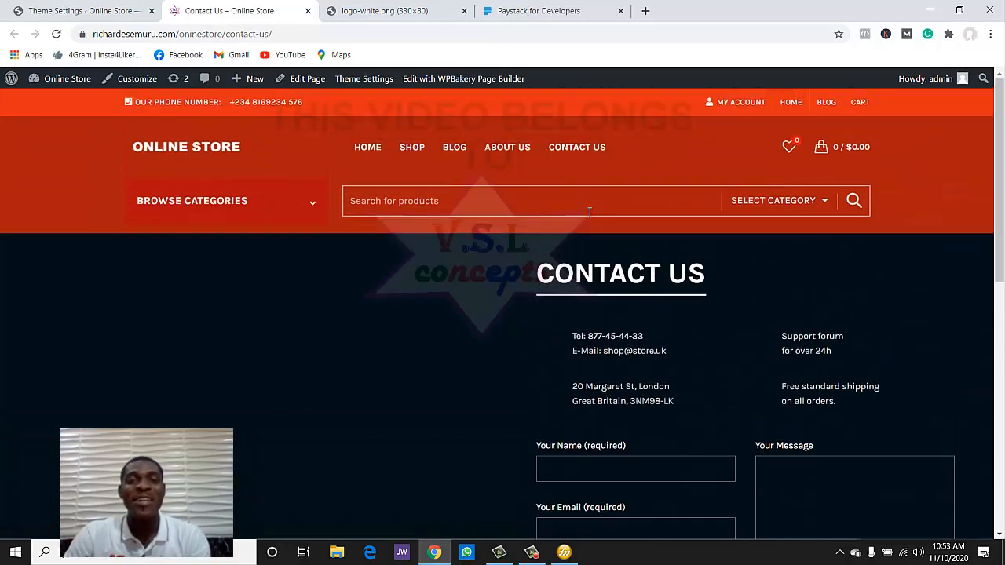
click(462, 80)
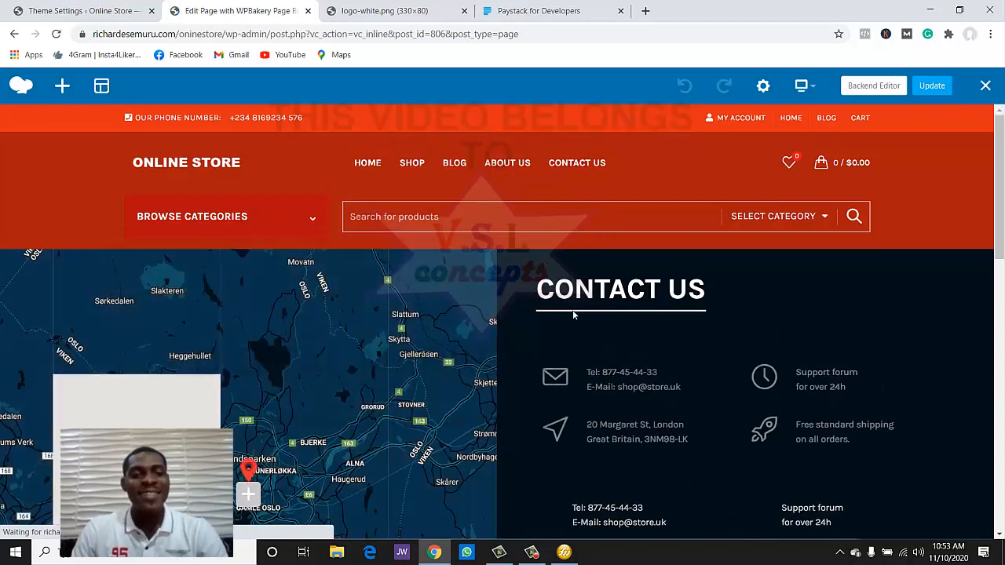
scroll(551, 354, down, 3)
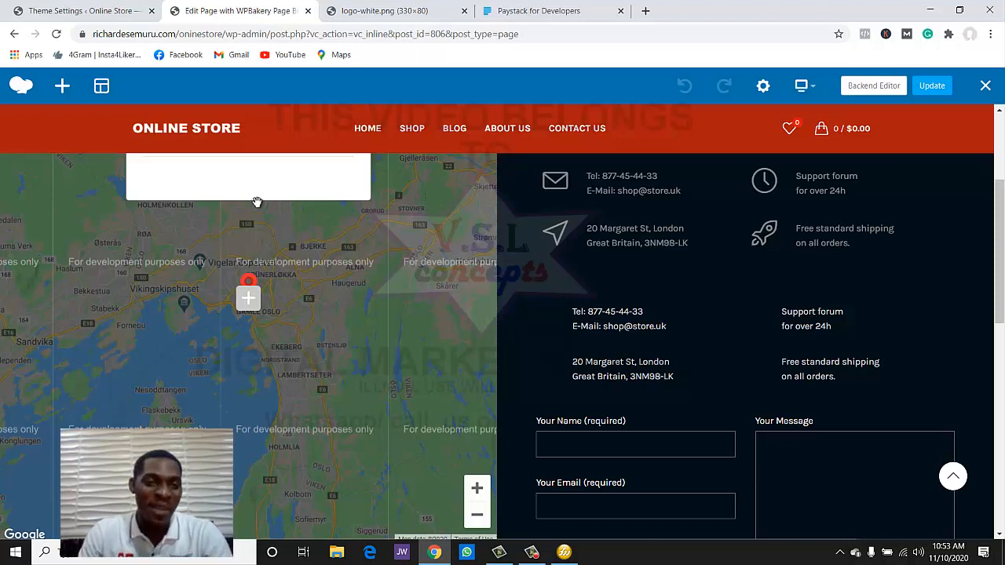
scroll(612, 278, up, 3)
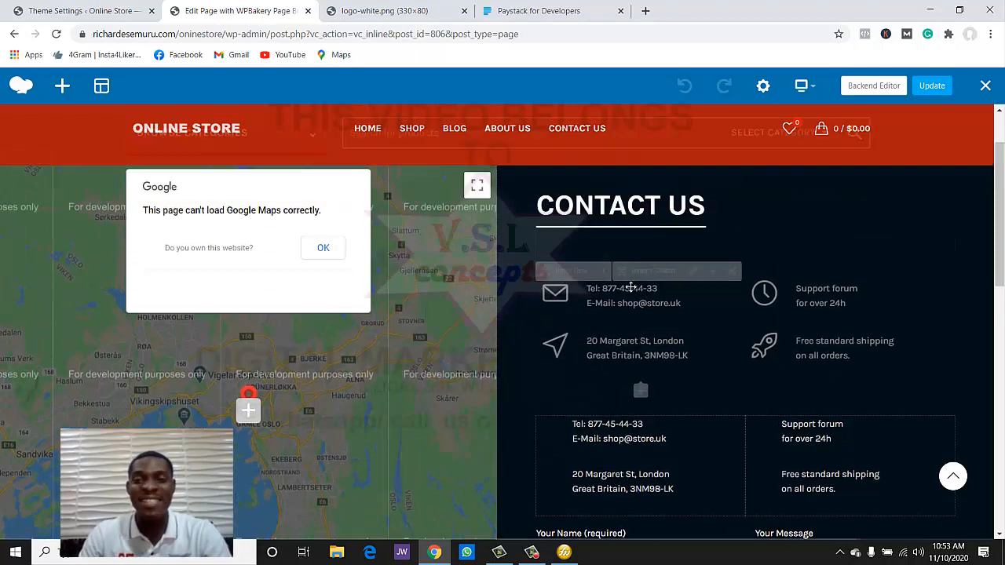
scroll(675, 276, down, 2)
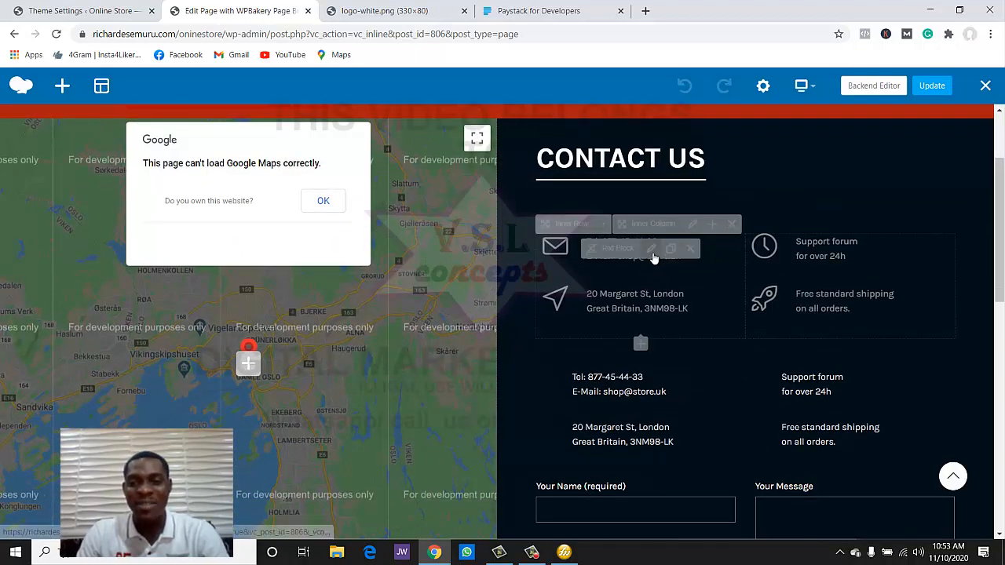
- In the contact details text block, remove the old lines and turn the text black for readability
click(643, 263)
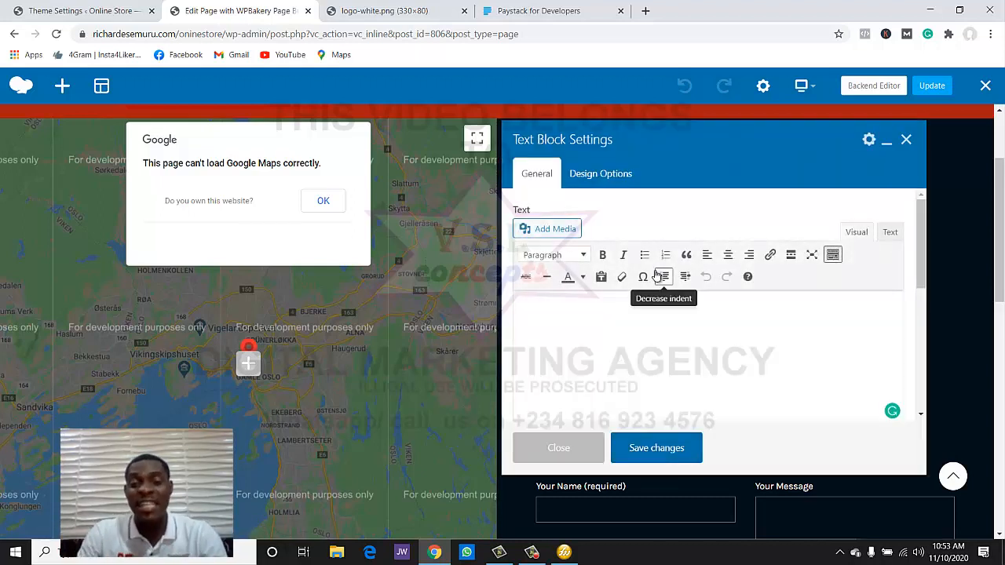
scroll(715, 332, down, 3)
scroll(724, 338, up, 2)
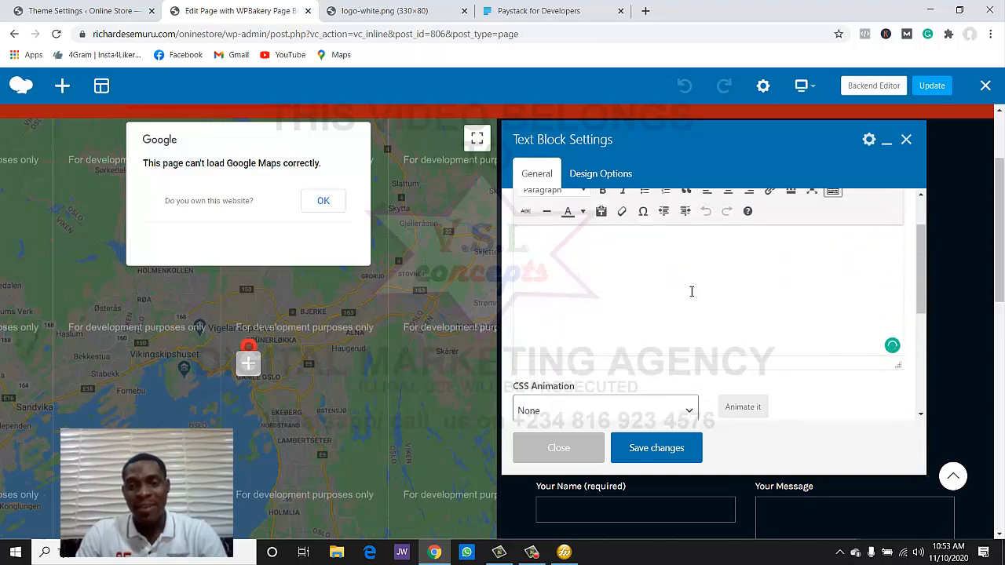
scroll(681, 282, up, 1)
key(ctrl+a)
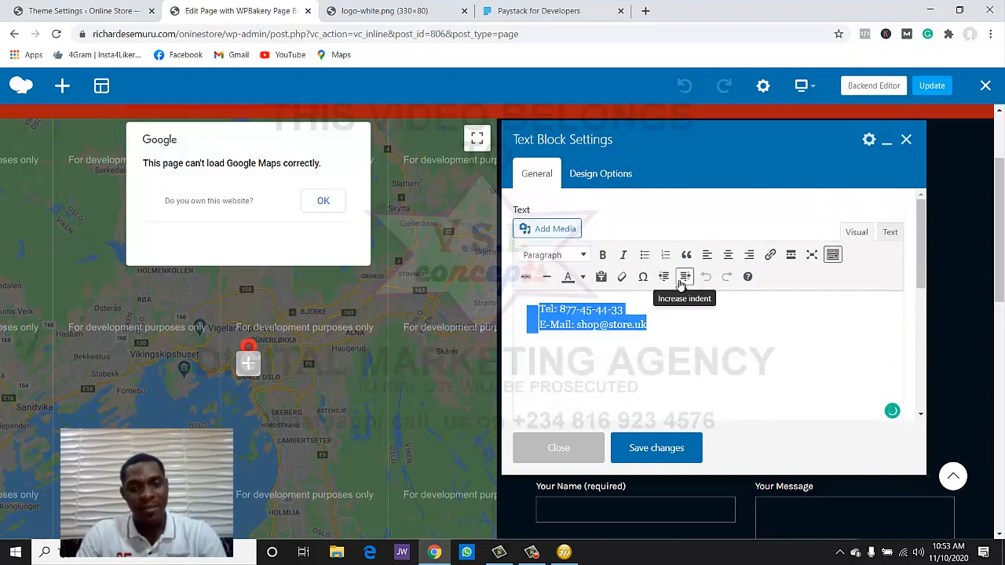
scroll(717, 342, down, 1)
key(BackSpace)
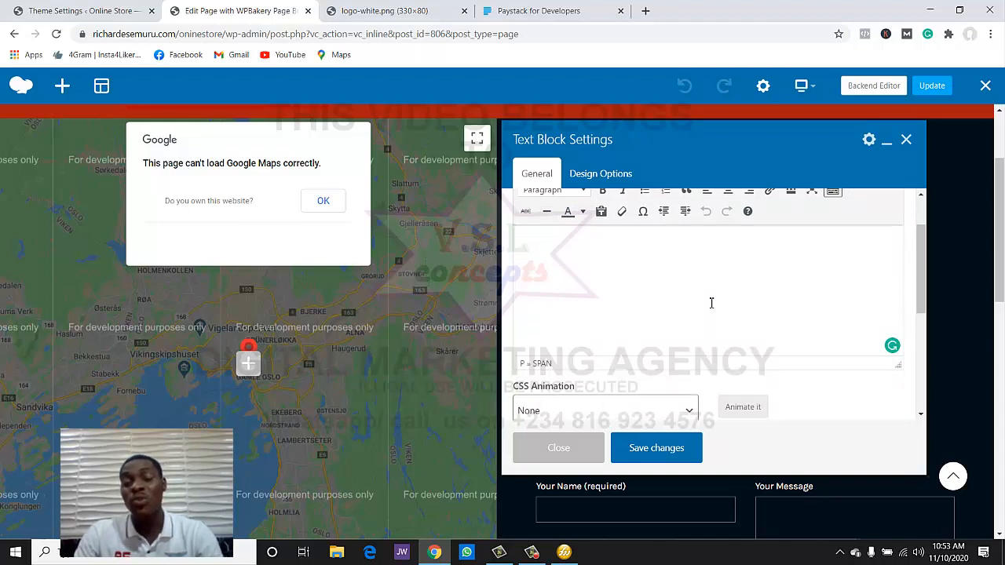
key(ctrl+a)
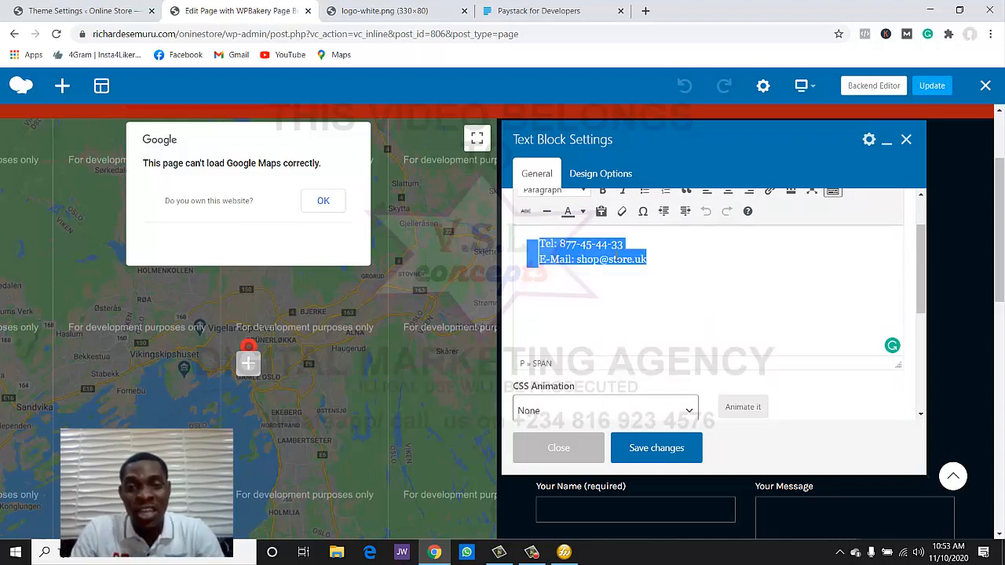
click(582, 212)
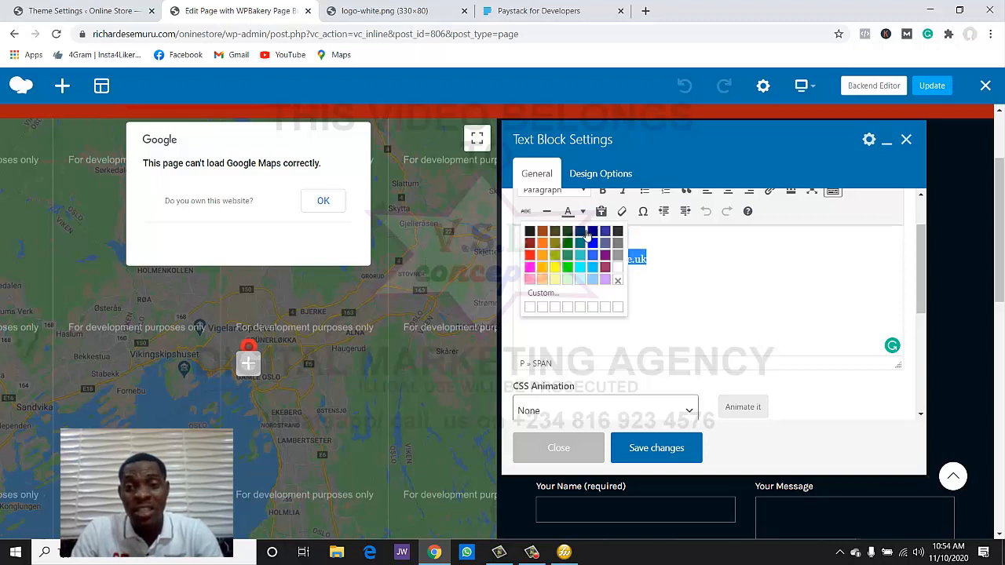
click(529, 233)
click(655, 270)
scroll(659, 275, up, 2)
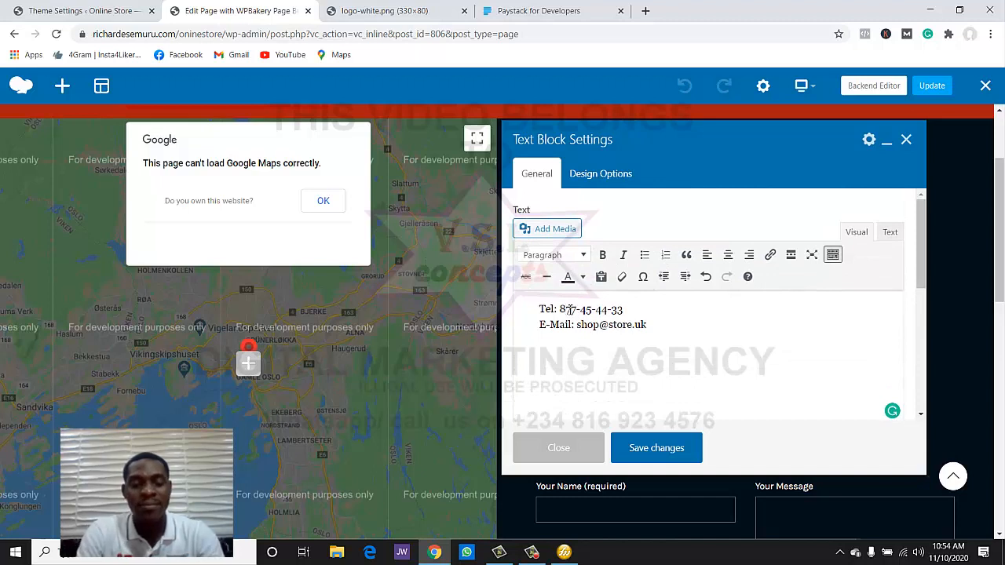
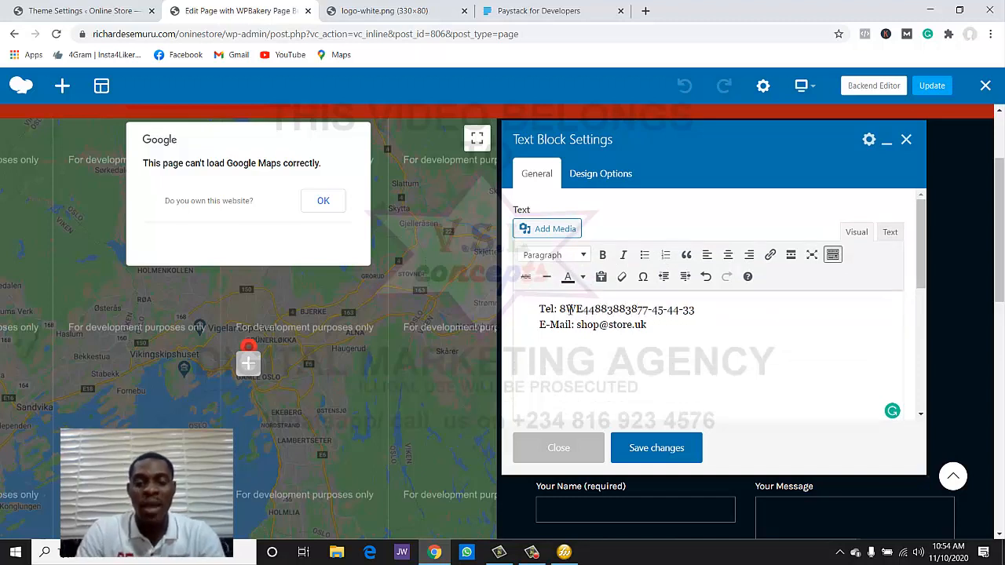
- Replace the old Tel number with the store's phone number and change the e-mail address domain
key(Delete)
key(Delete)
key(Delete)
key(Delete)
key(Delete)
key(Delete)
key(Delete)
key(Delete)
key(Delete)
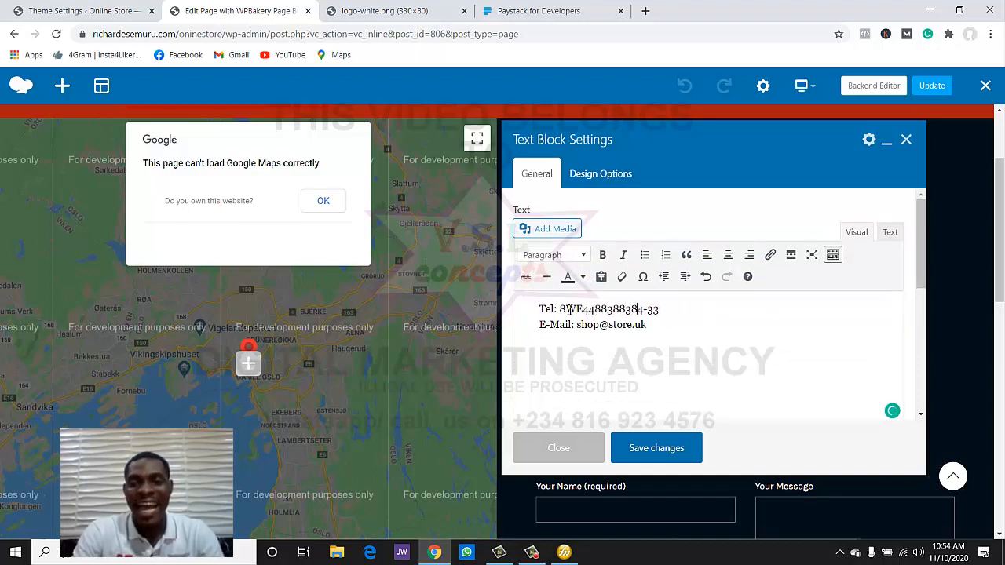
key(Delete)
key(Delete)
key(Delete)
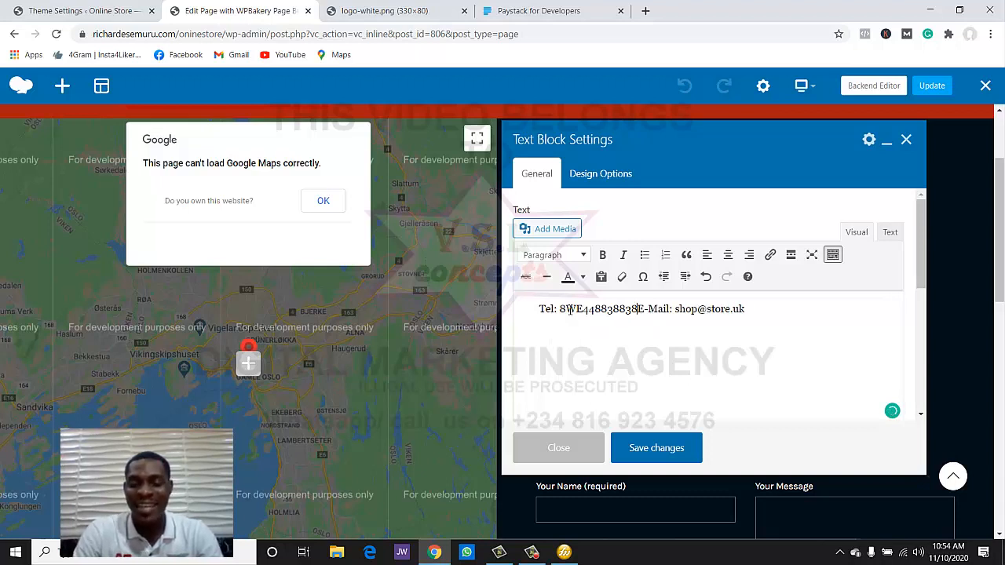
key(Return)
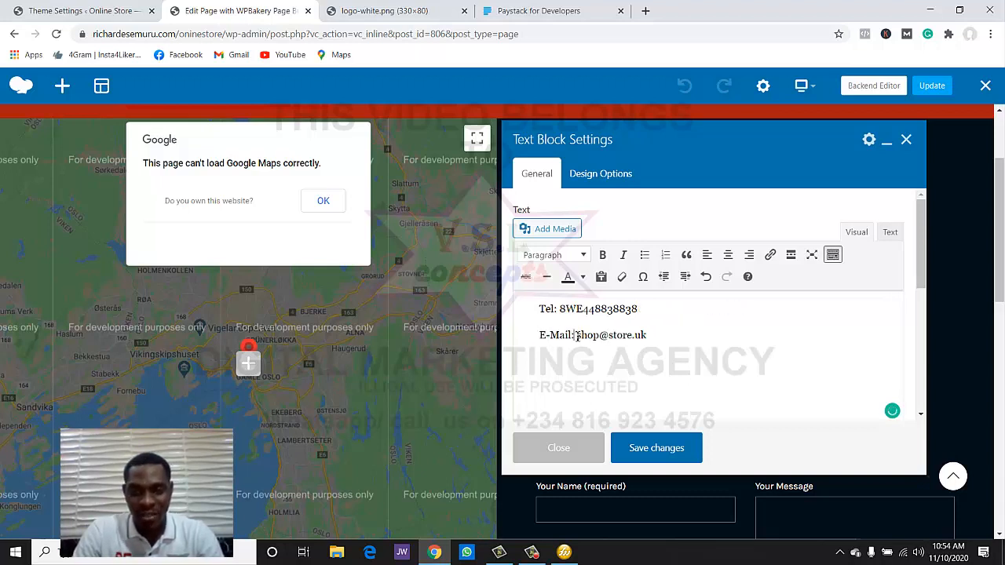
drag(577, 336, 595, 339)
click(609, 338)
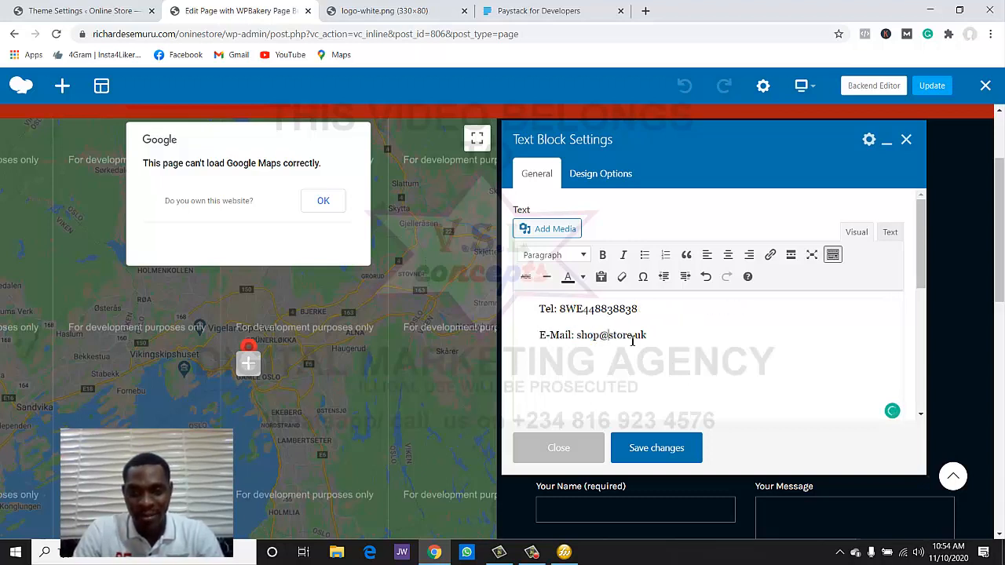
double_click(632, 340)
text(Ri)
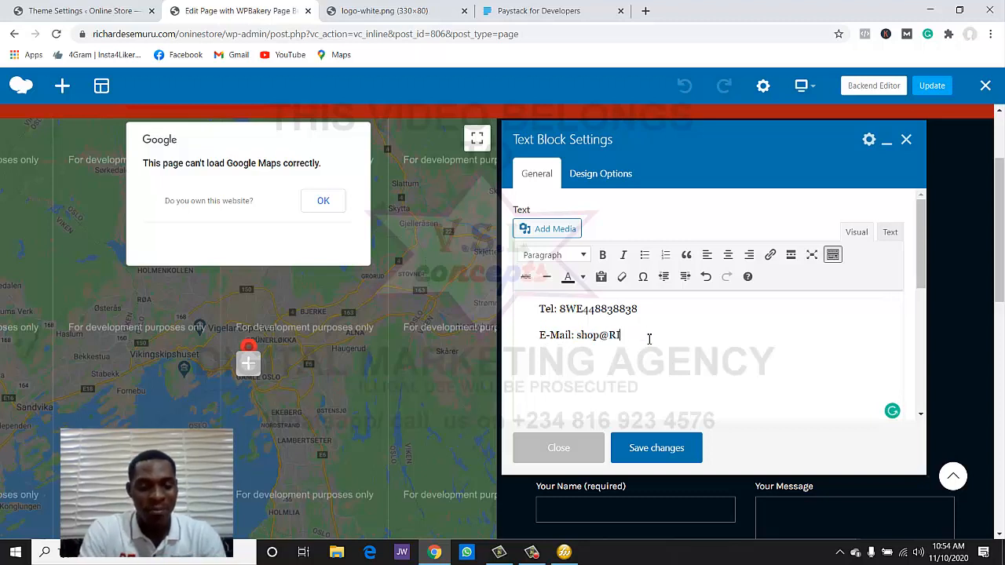
text(CHARDW)
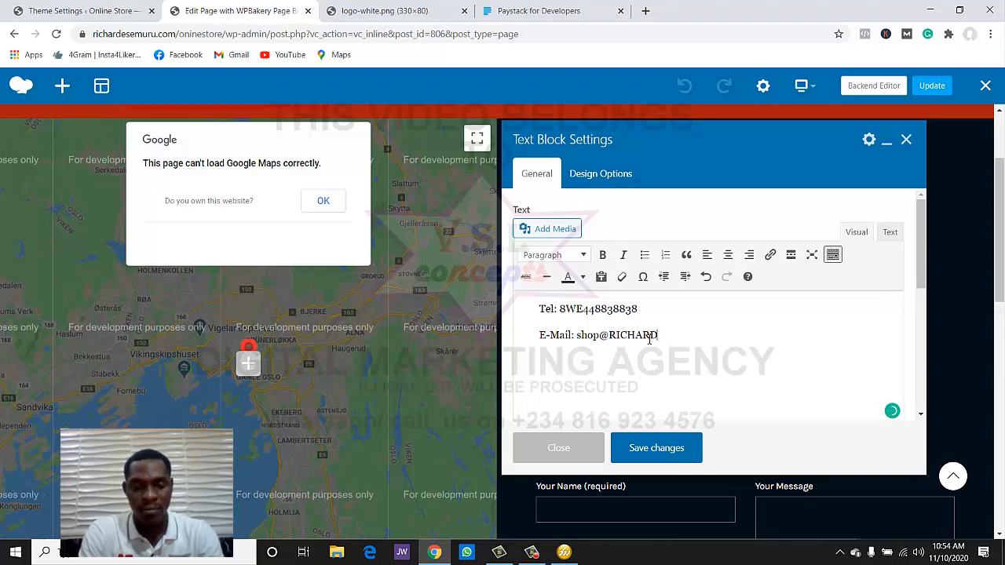
text(ESEMURU.)
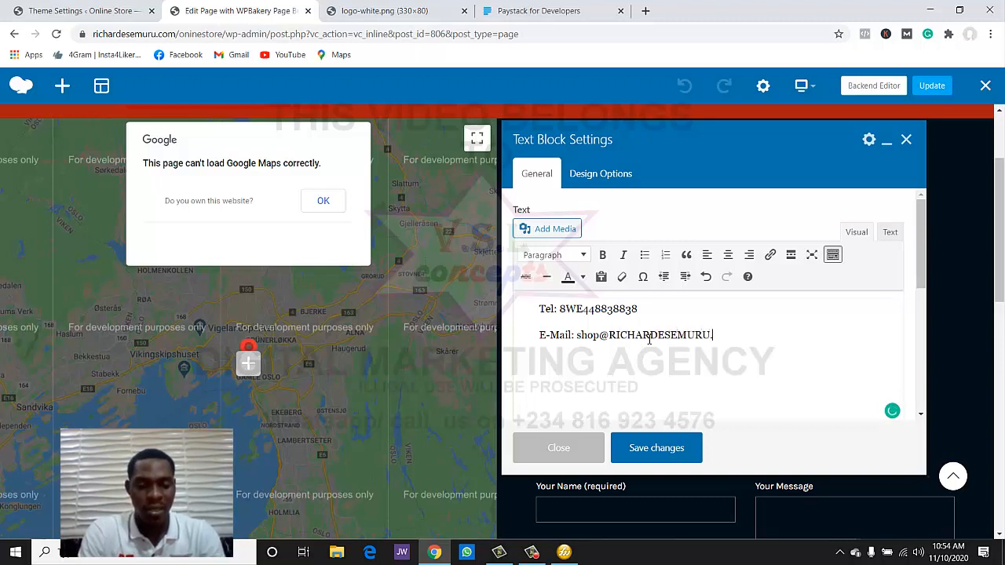
text(COM)
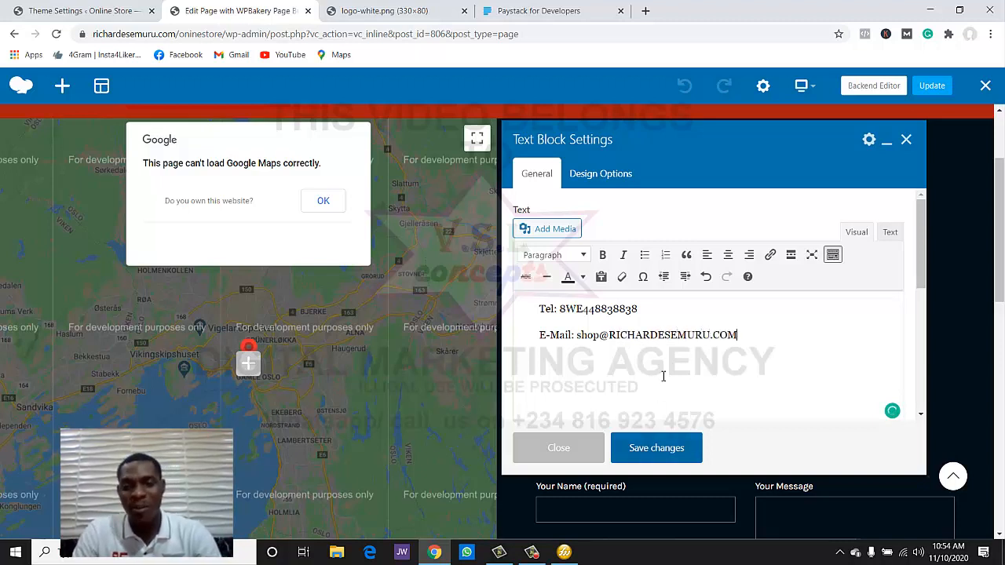
- Turn the contact text back to white, then save and close the text block settings
key(ctrl+a)
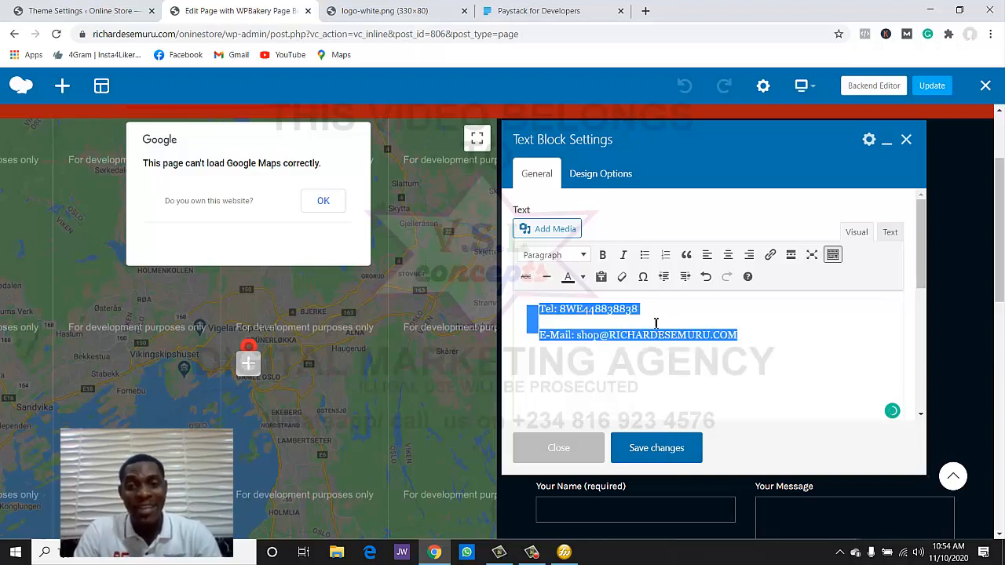
click(582, 277)
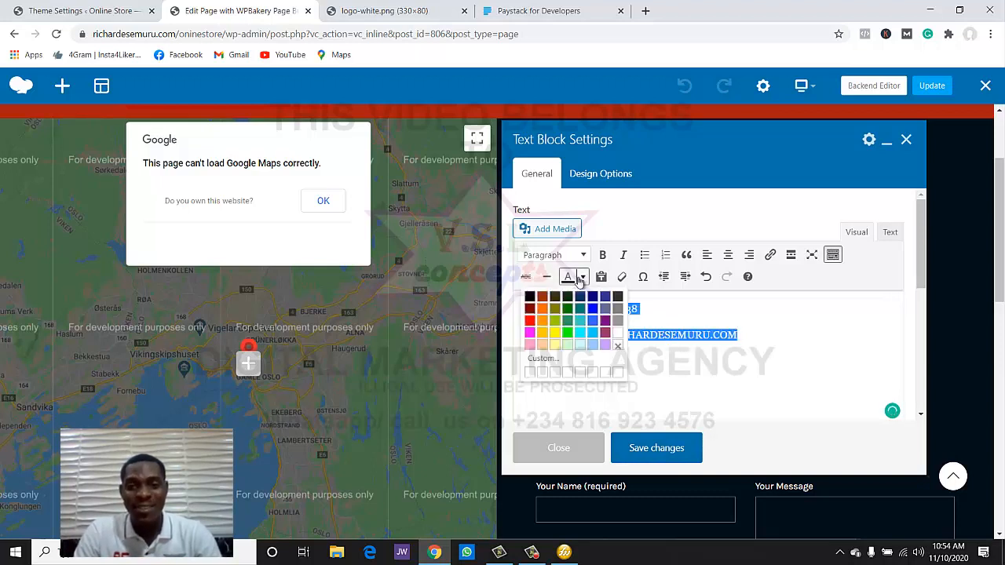
click(617, 333)
click(628, 409)
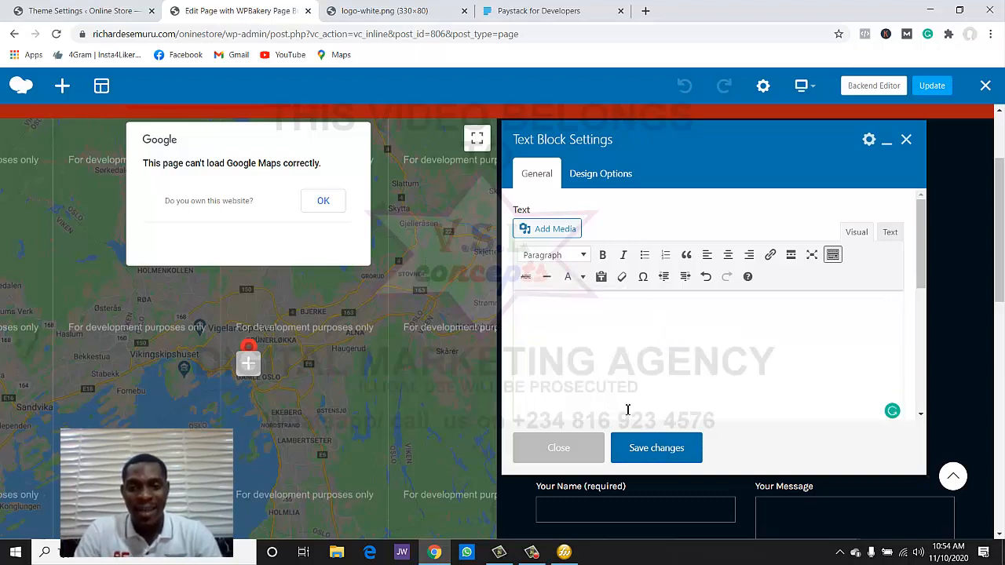
click(654, 451)
click(572, 452)
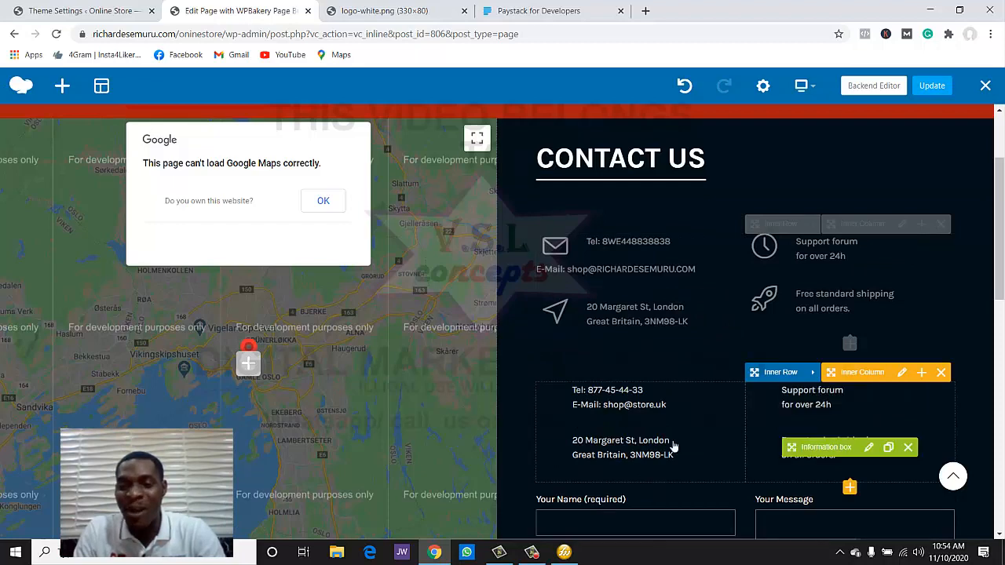
- Review the contact section and footer, then publish the Contact Us page with Update
scroll(673, 448, down, 4)
scroll(673, 447, up, 2)
scroll(672, 428, down, 3)
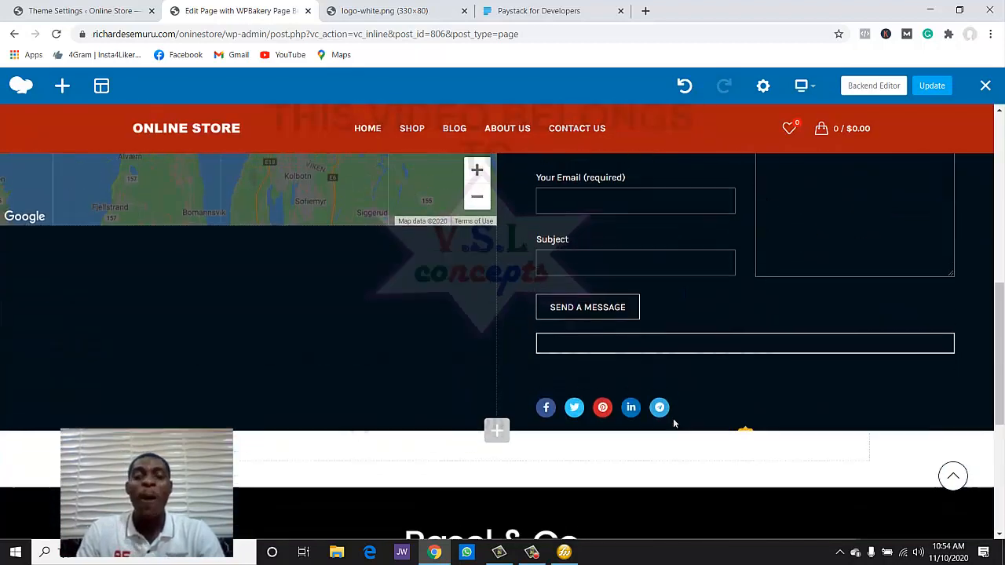
scroll(673, 403, up, 2)
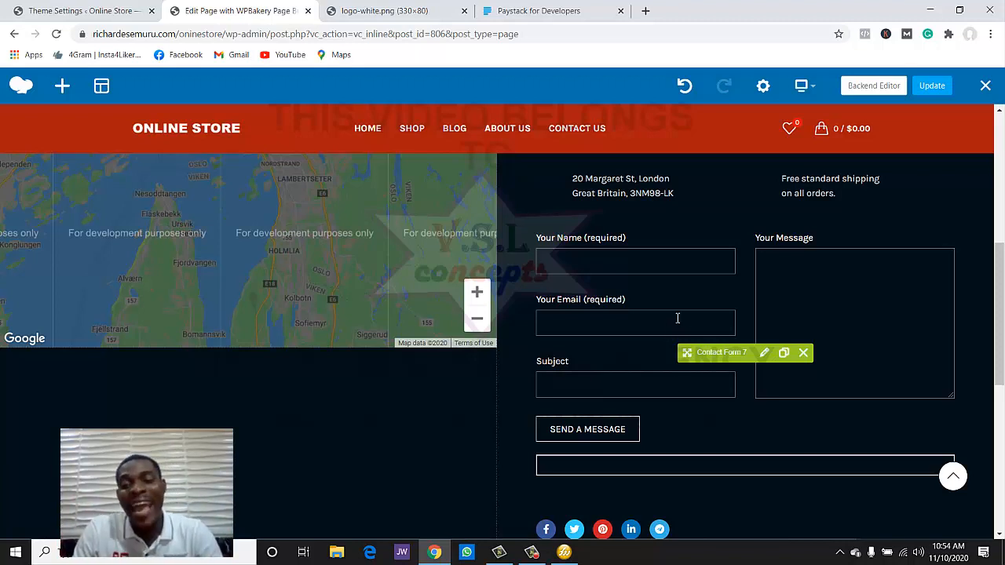
scroll(677, 337, down, 3)
scroll(684, 294, up, 1)
scroll(685, 293, up, 1)
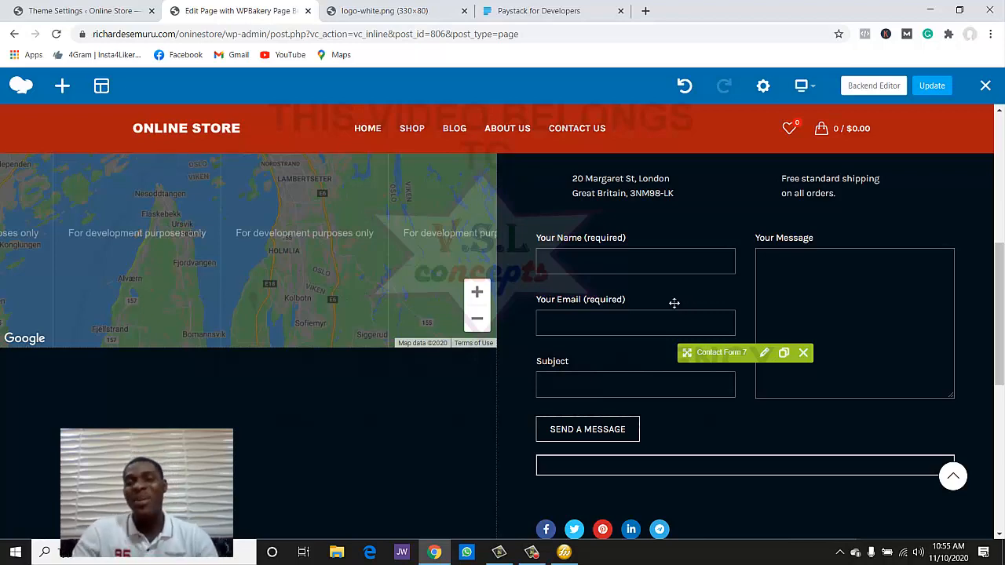
scroll(672, 301, down, 5)
scroll(673, 299, up, 3)
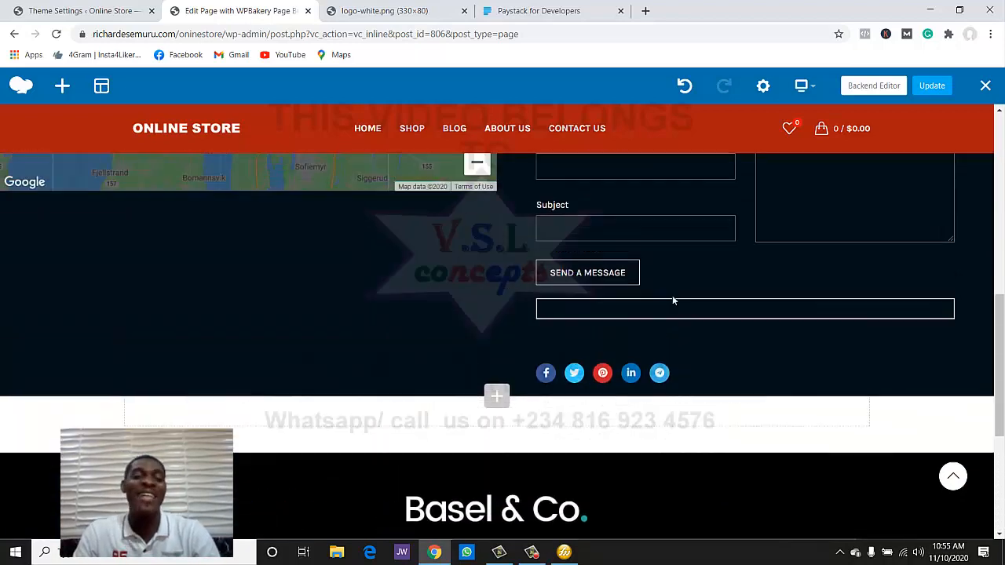
scroll(673, 298, down, 3)
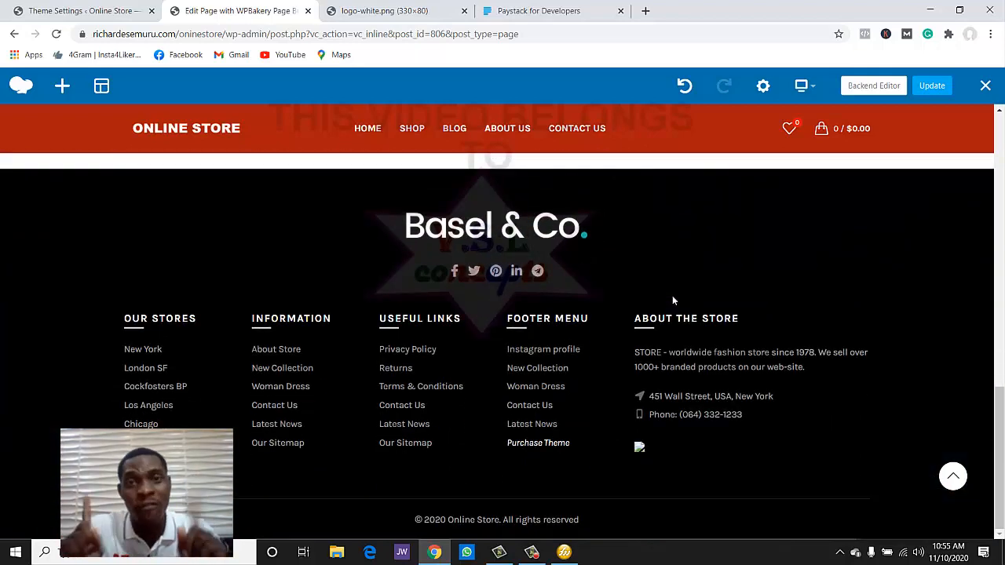
click(922, 91)
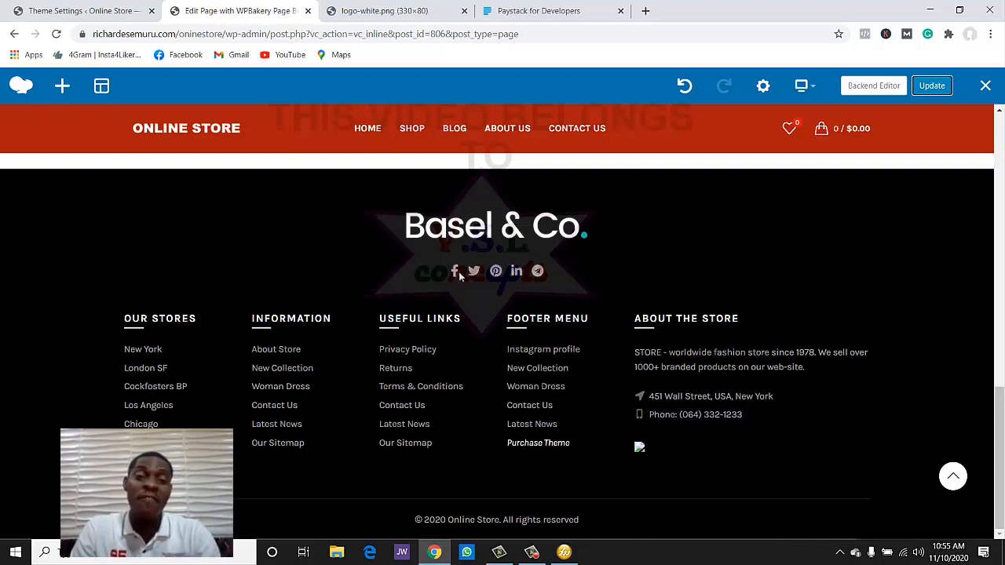
drag(388, 233, 548, 223)
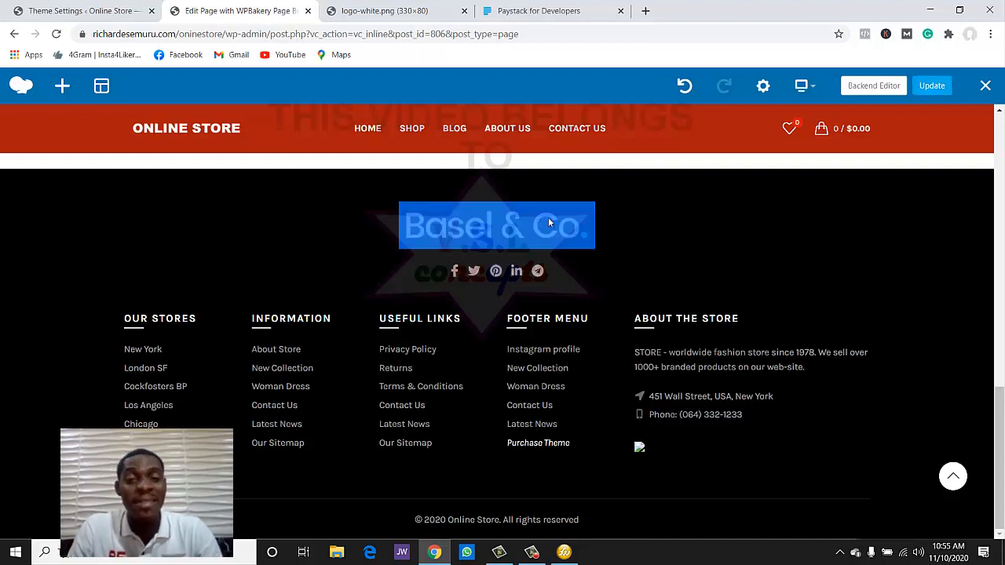
click(622, 230)
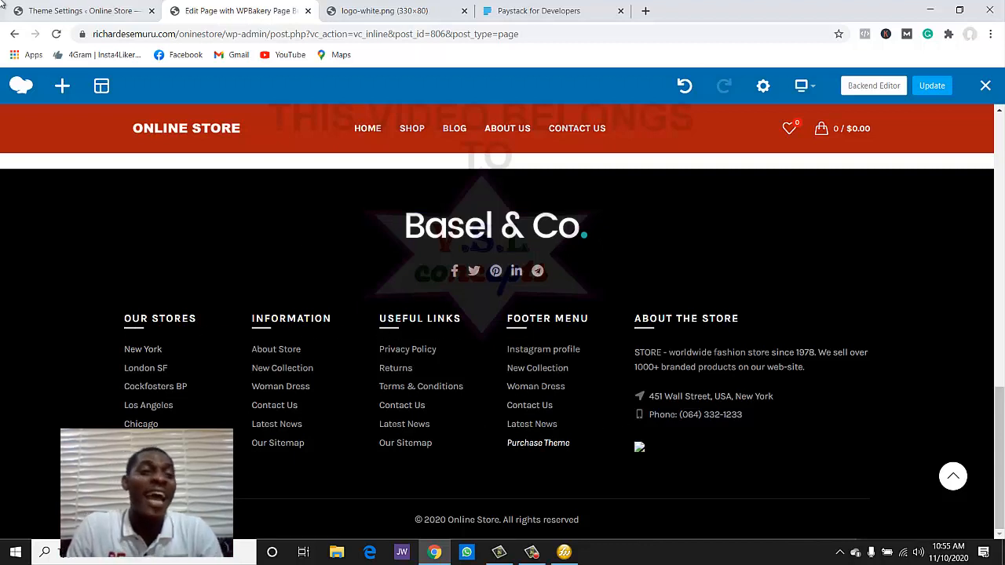
- Browse Appearance > Widgets, then open the Online Store home page from the editor tab's logo
click(36, 11)
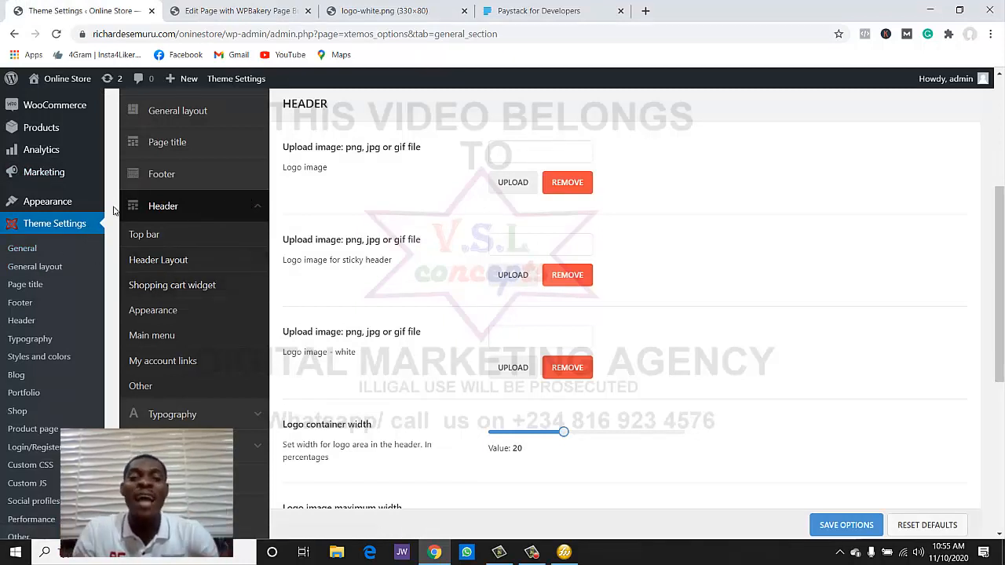
scroll(81, 235, down, 3)
scroll(81, 235, up, 4)
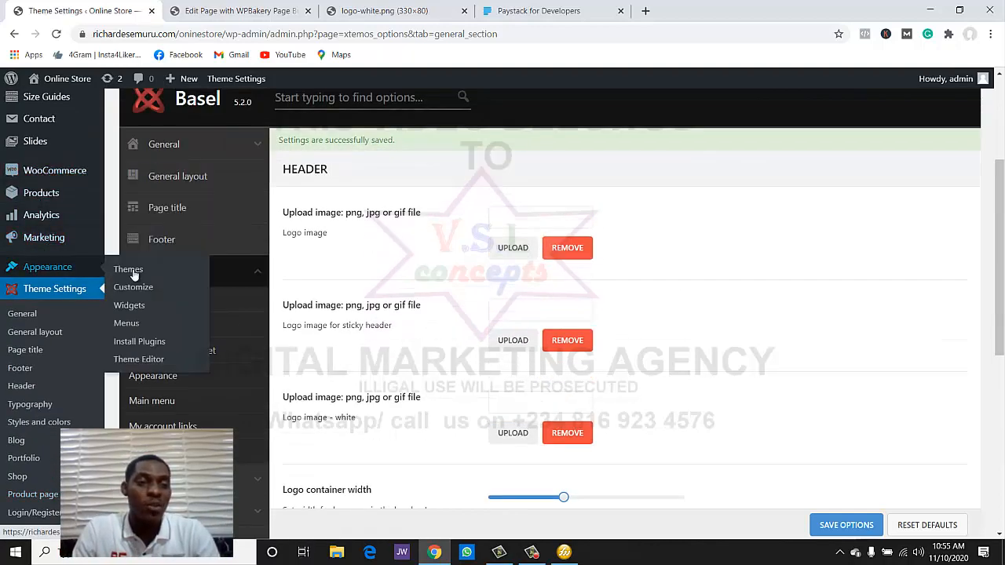
click(146, 310)
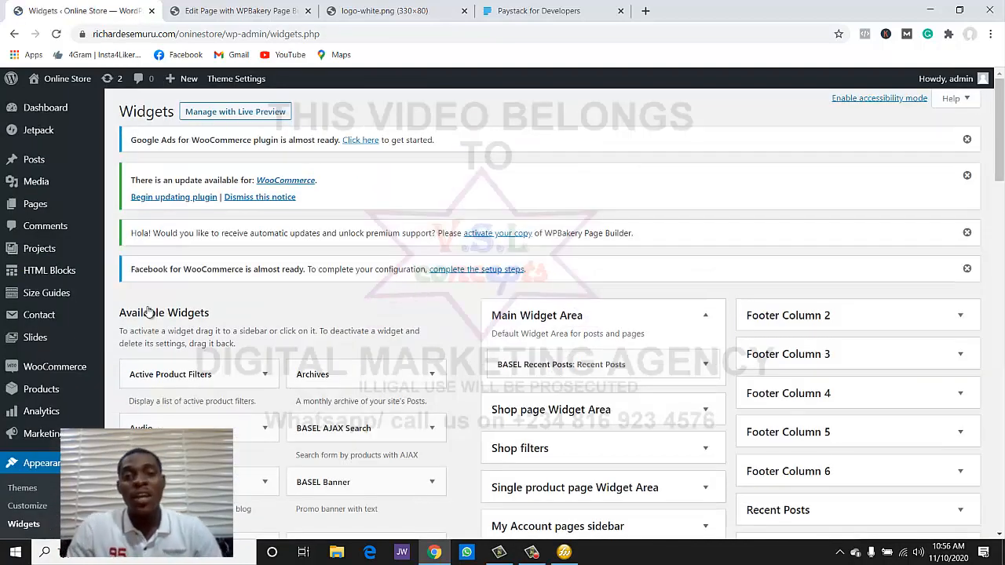
scroll(302, 287, down, 3)
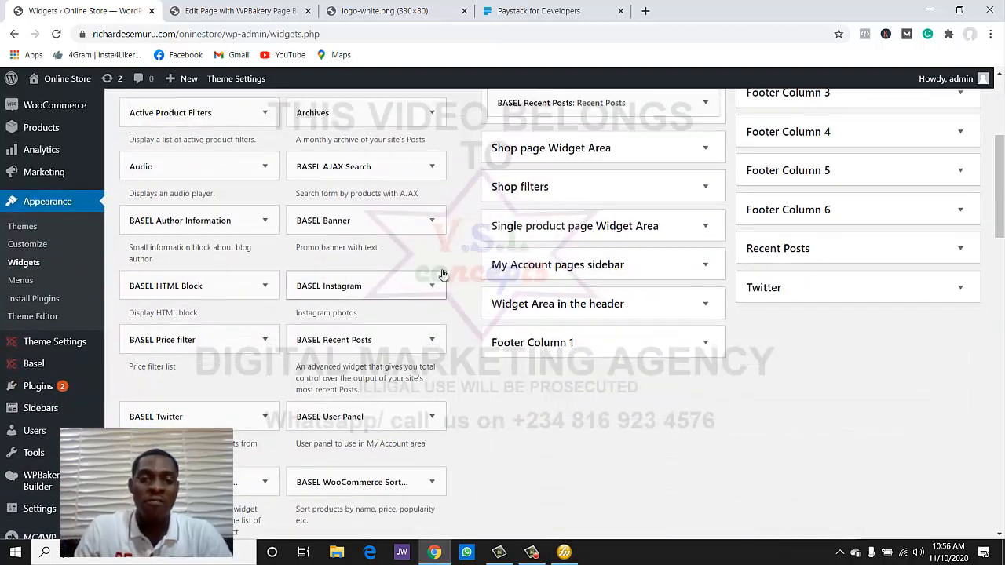
scroll(845, 374, down, 5)
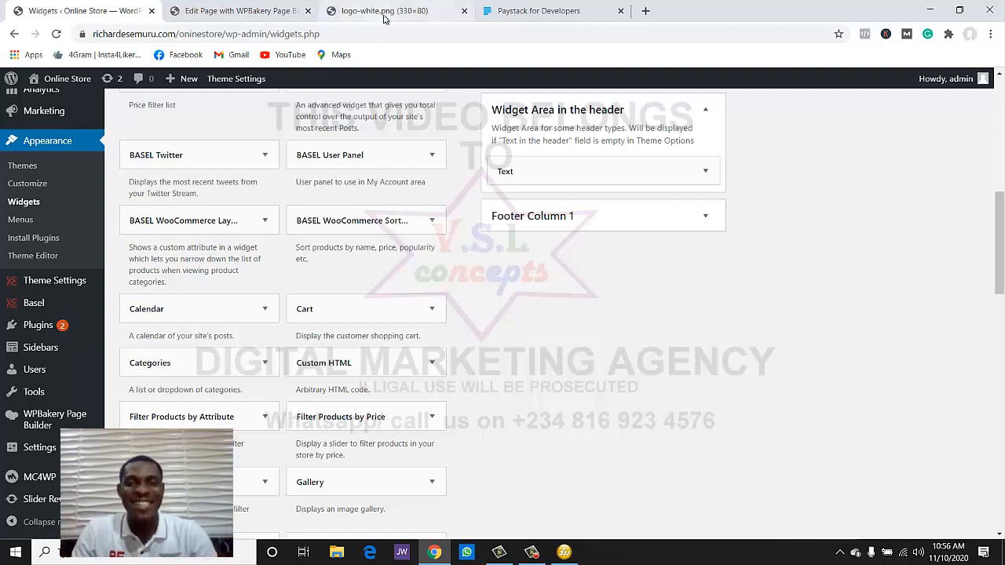
click(267, 10)
click(161, 129)
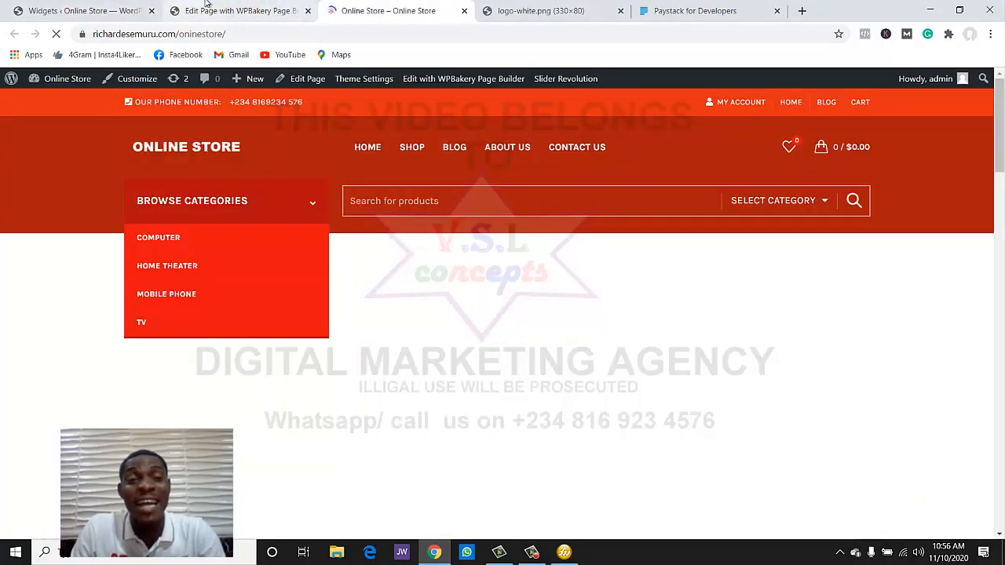
- Close the editor tab, scroll to the storefront footer, then expand Footer Column 2 in Widgets
click(308, 11)
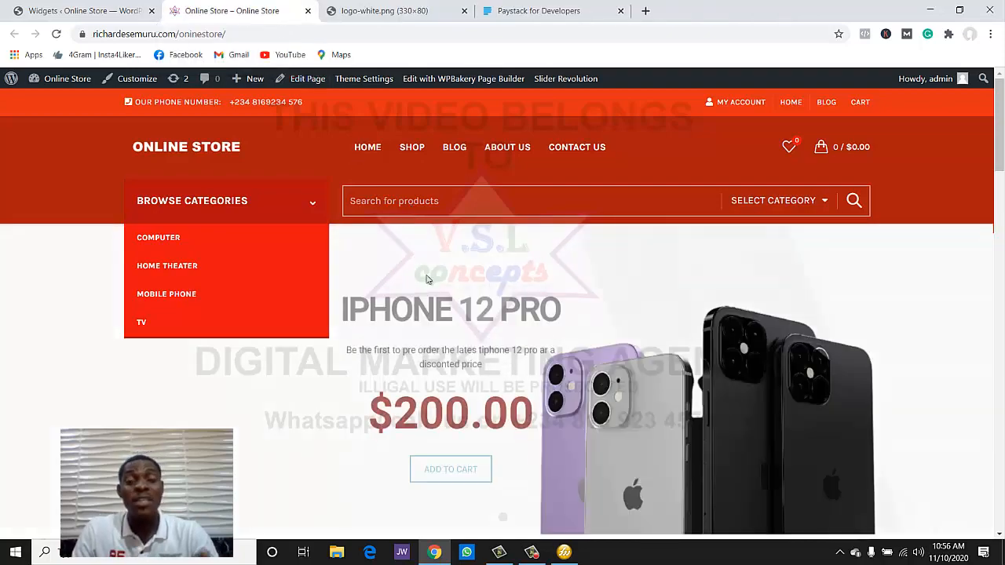
scroll(426, 276, down, 5)
scroll(426, 276, down, 10)
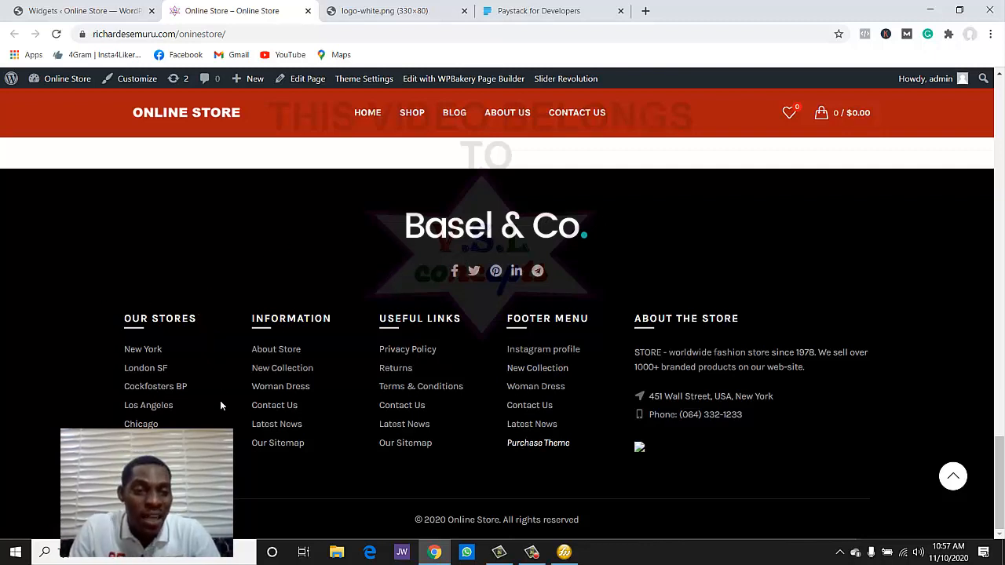
click(69, 9)
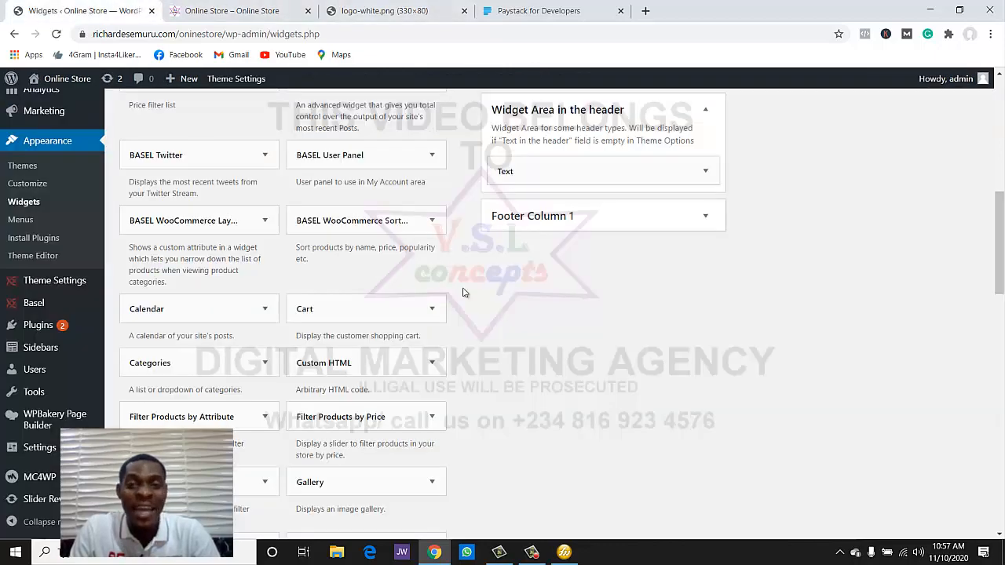
scroll(505, 271, up, 3)
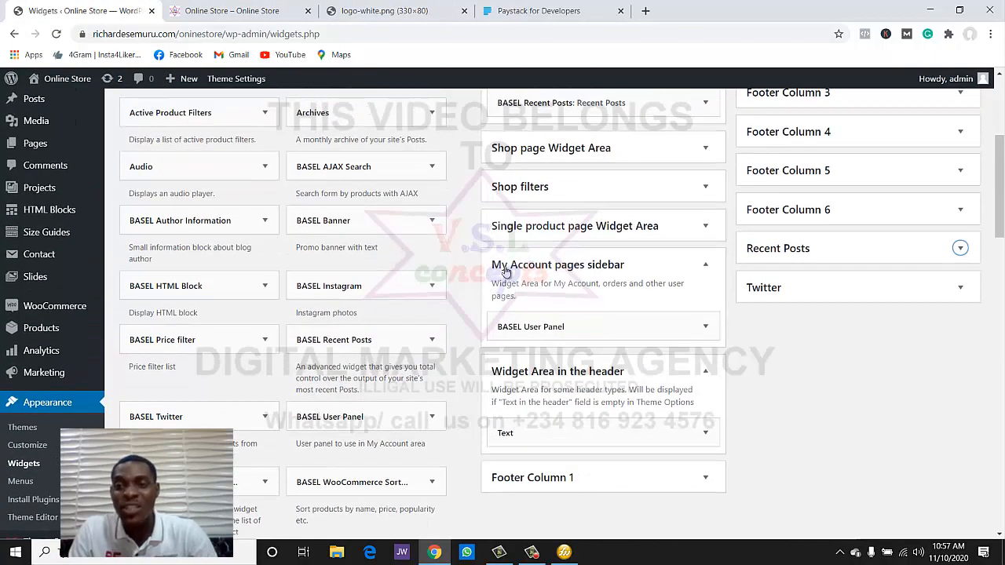
scroll(505, 271, up, 3)
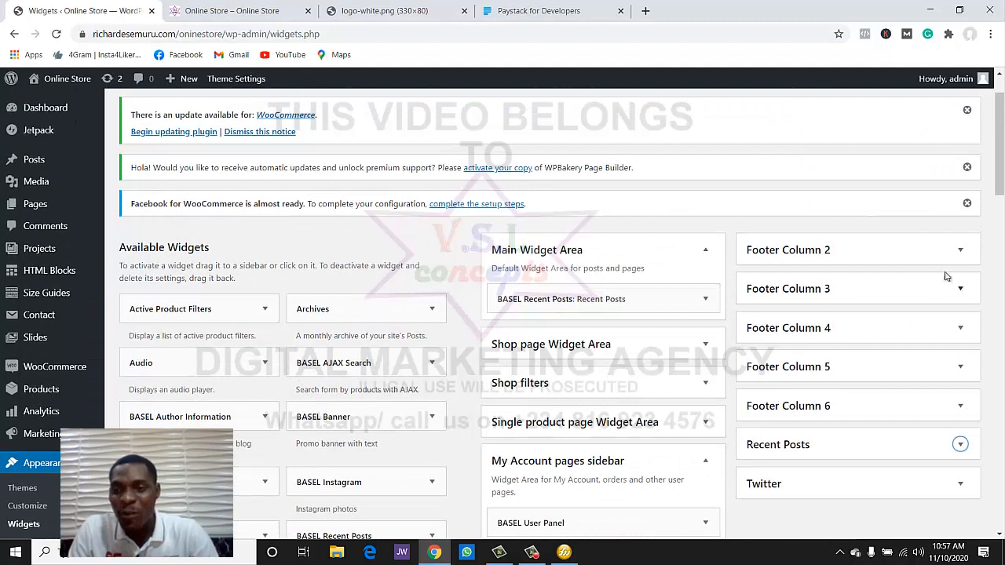
click(904, 251)
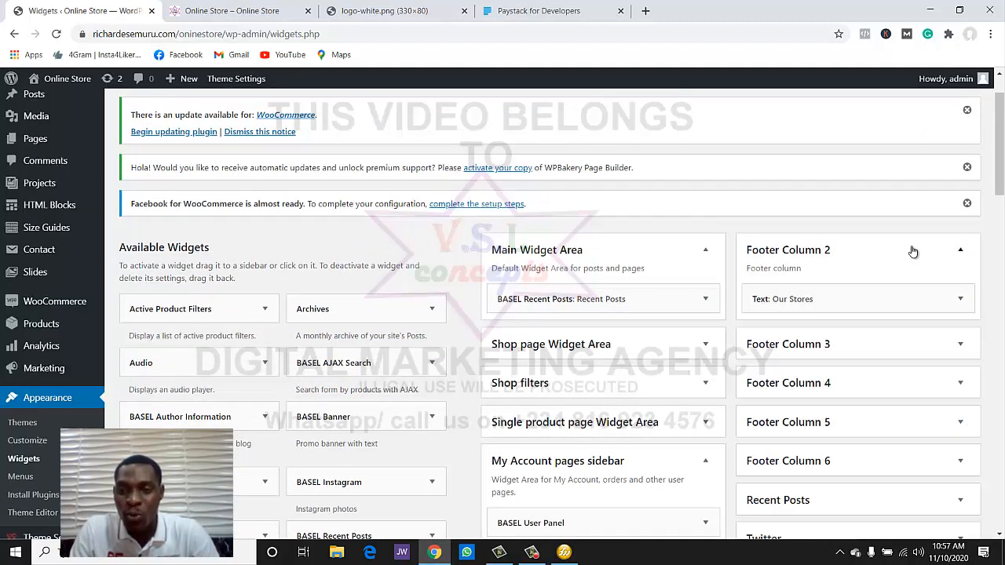
- Expand the Our Stores text widget and compare its list with the live store footer
click(959, 300)
scroll(953, 303, down, 2)
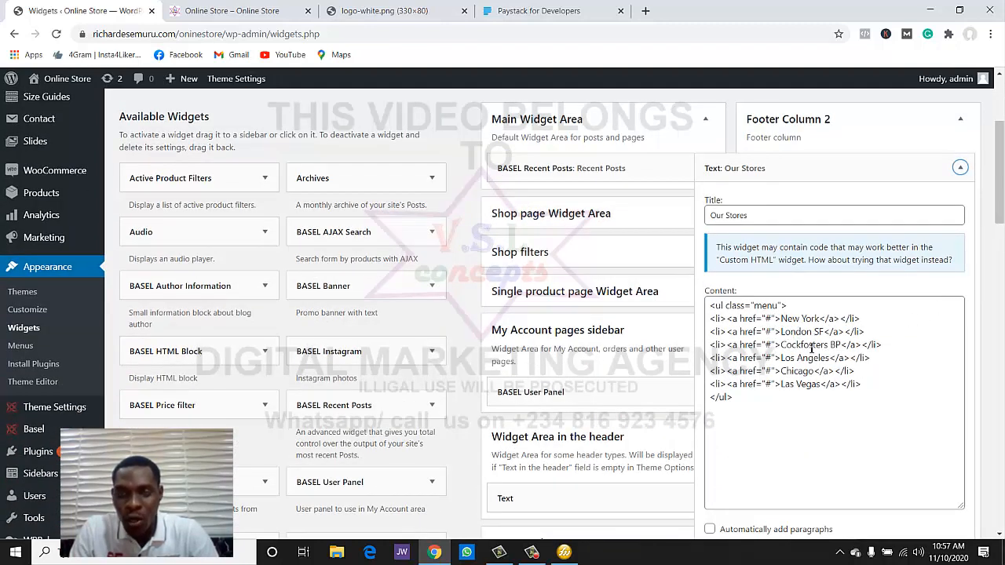
click(232, 9)
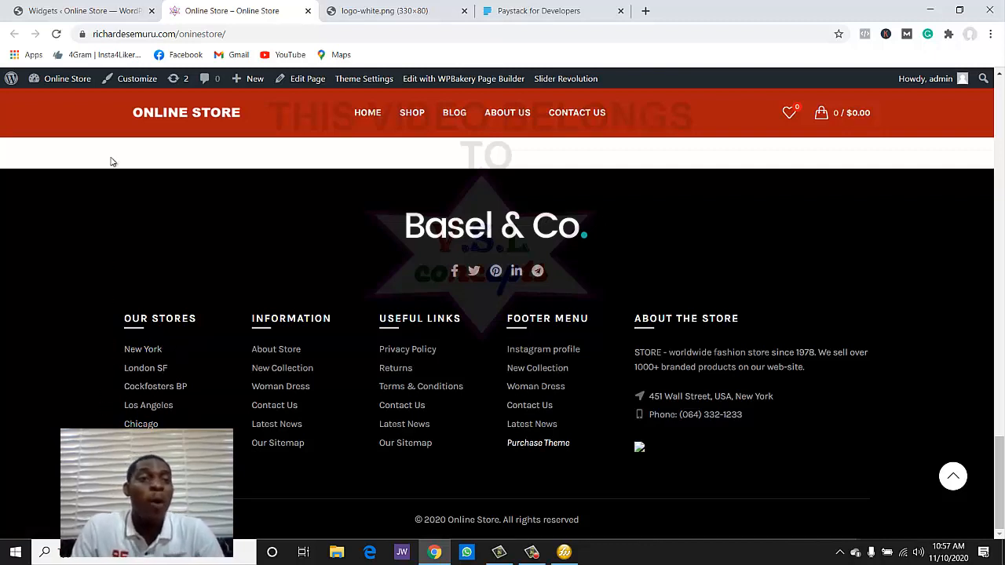
click(92, 20)
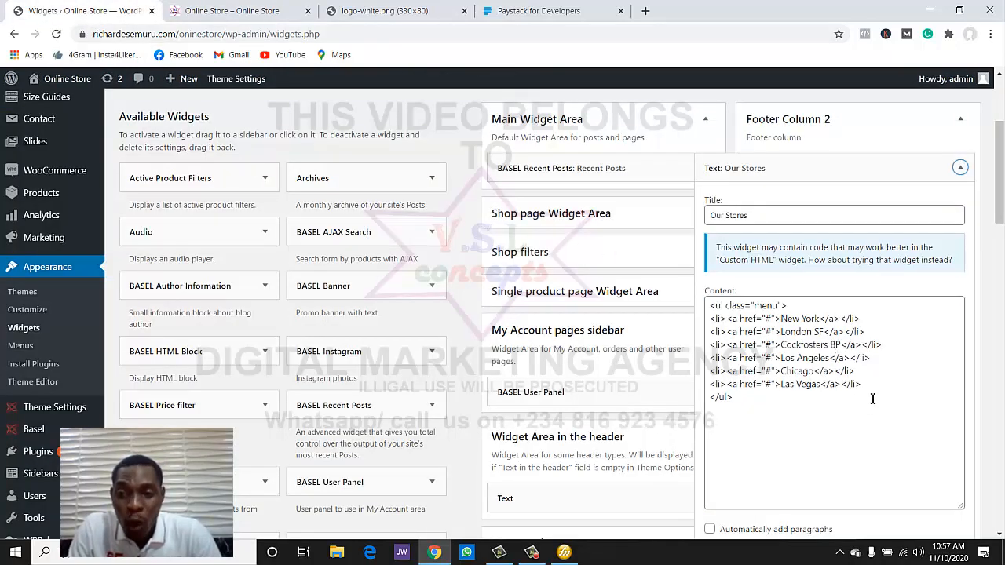
- Delete every store line after New York, save the widget, and reload the storefront to confirm
drag(871, 402, 704, 328)
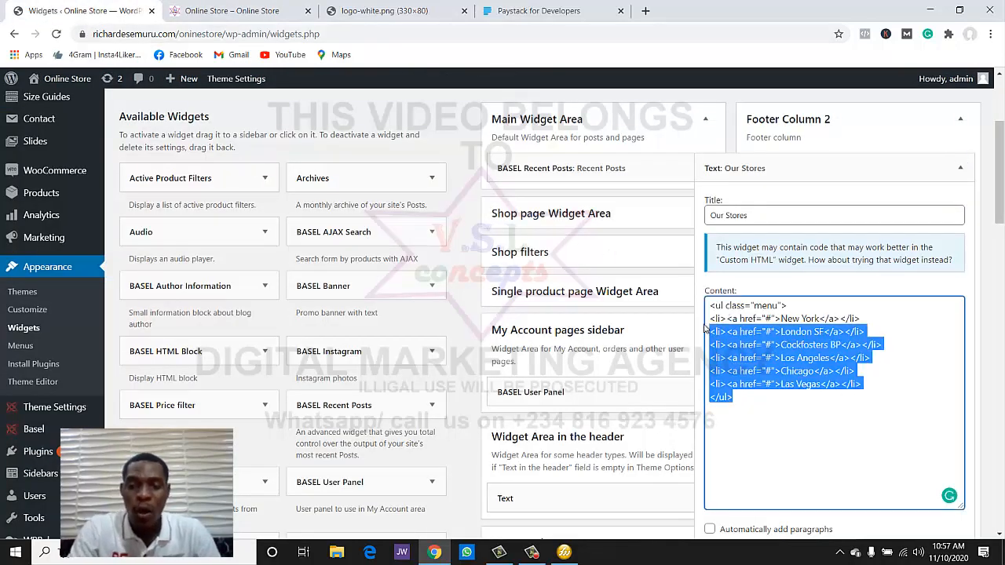
key(BackSpace)
scroll(910, 432, down, 2)
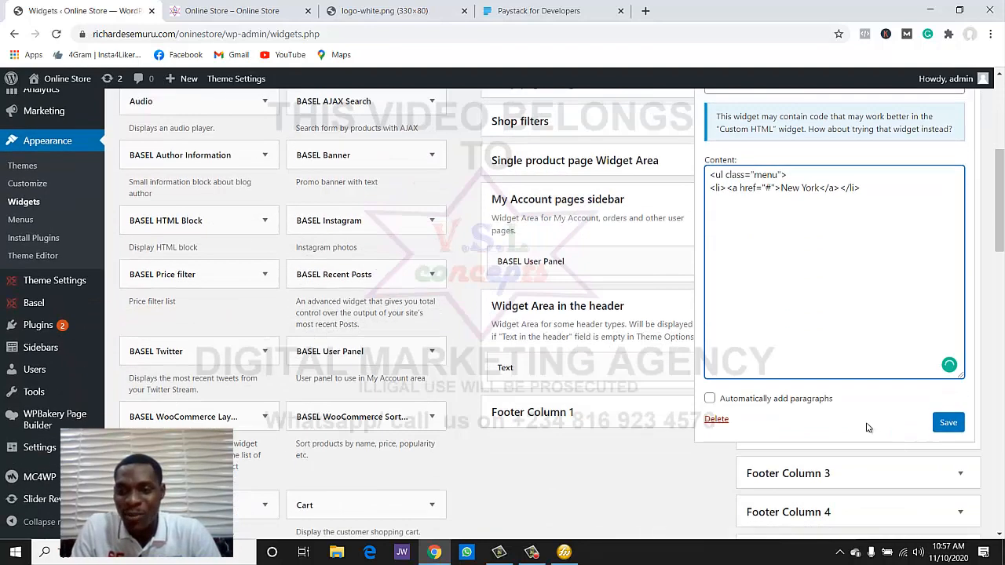
click(948, 423)
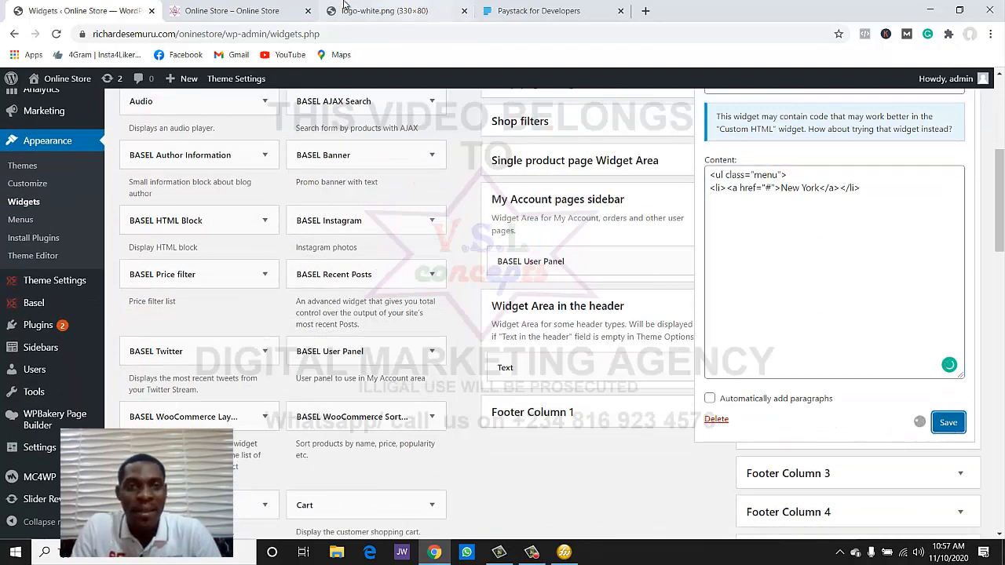
click(229, 11)
click(58, 33)
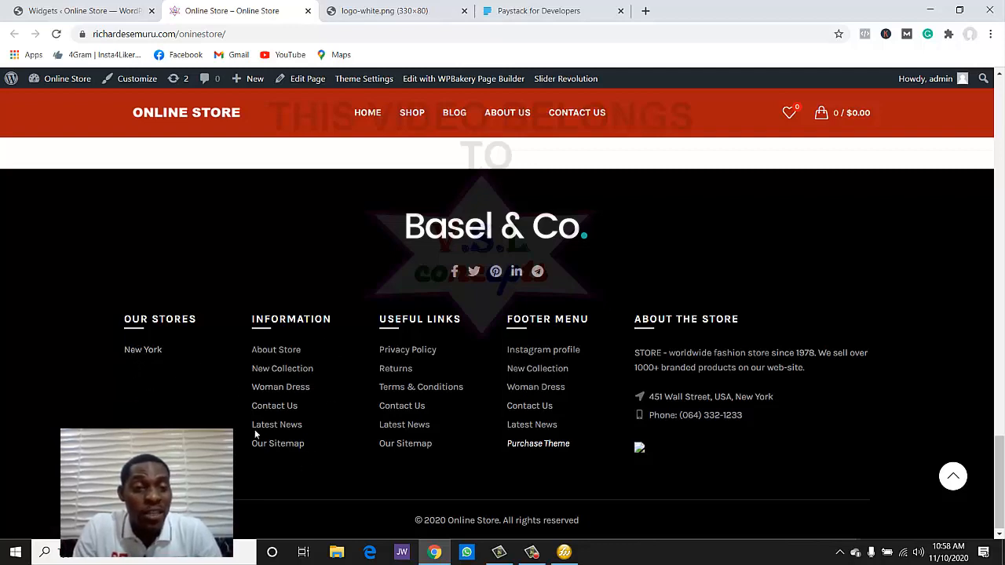
click(116, 10)
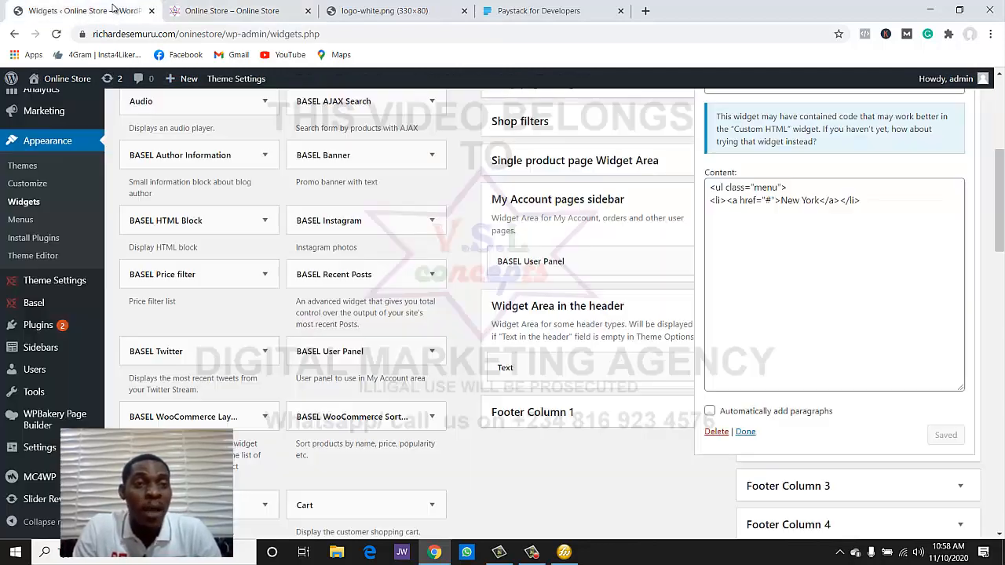
- Open Footer Column 3's Information text widget to edit its six footer links
scroll(790, 350, down, 2)
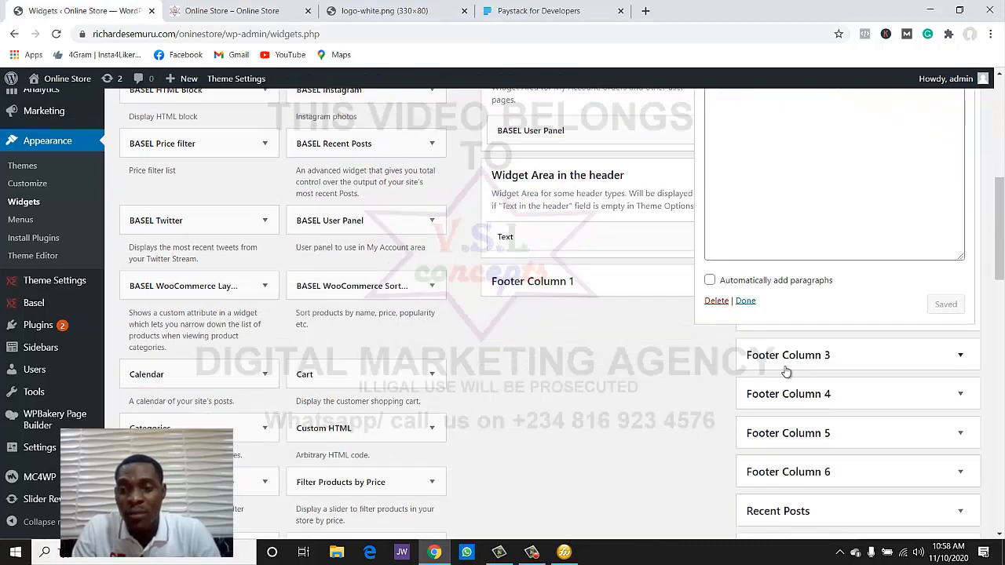
click(960, 355)
scroll(959, 366, down, 2)
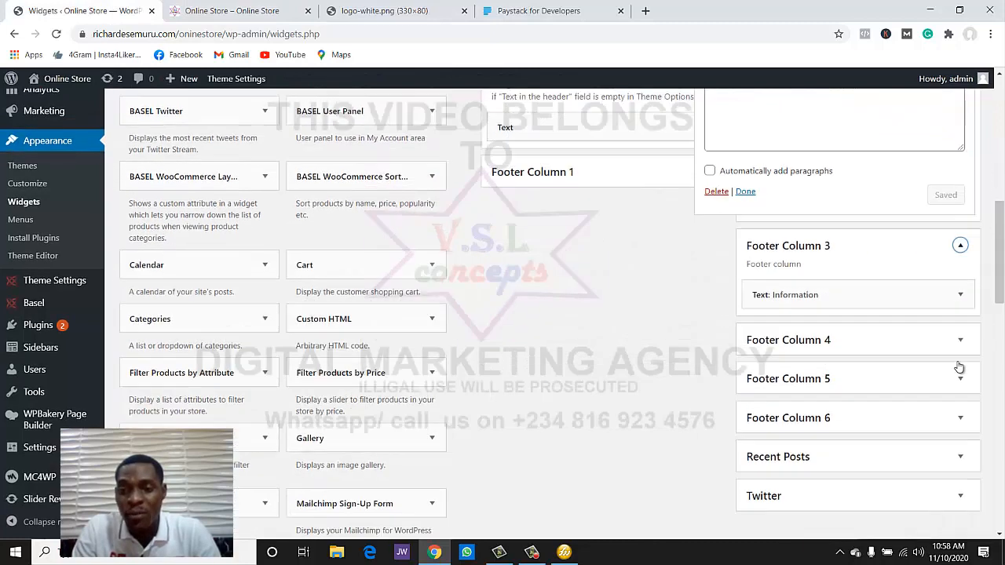
click(959, 274)
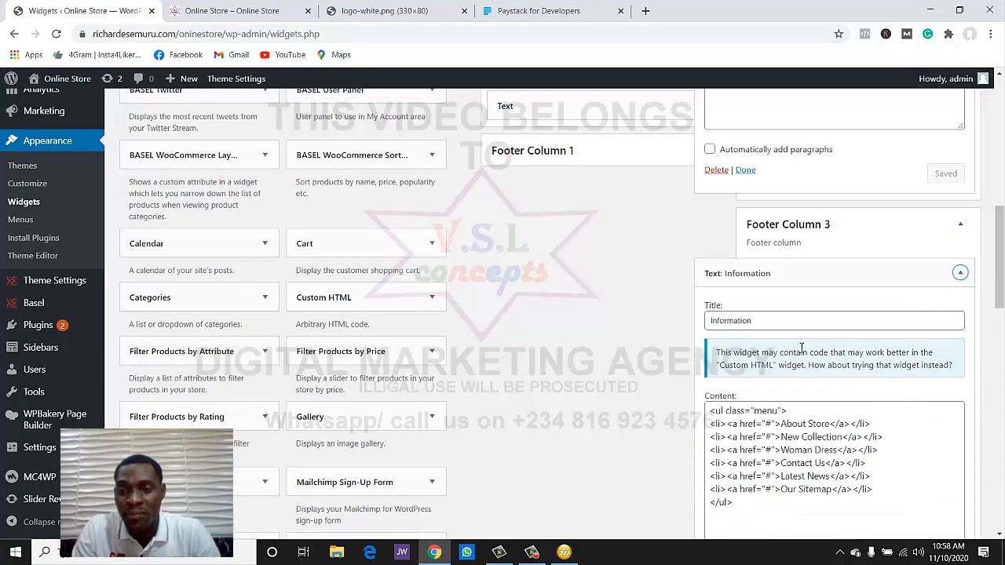
click(742, 433)
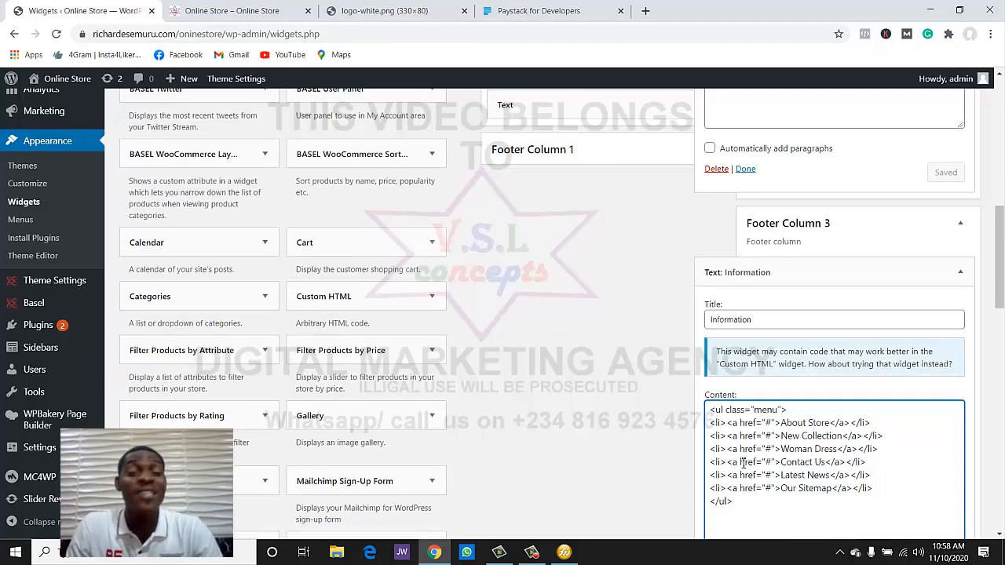
scroll(741, 459, down, 2)
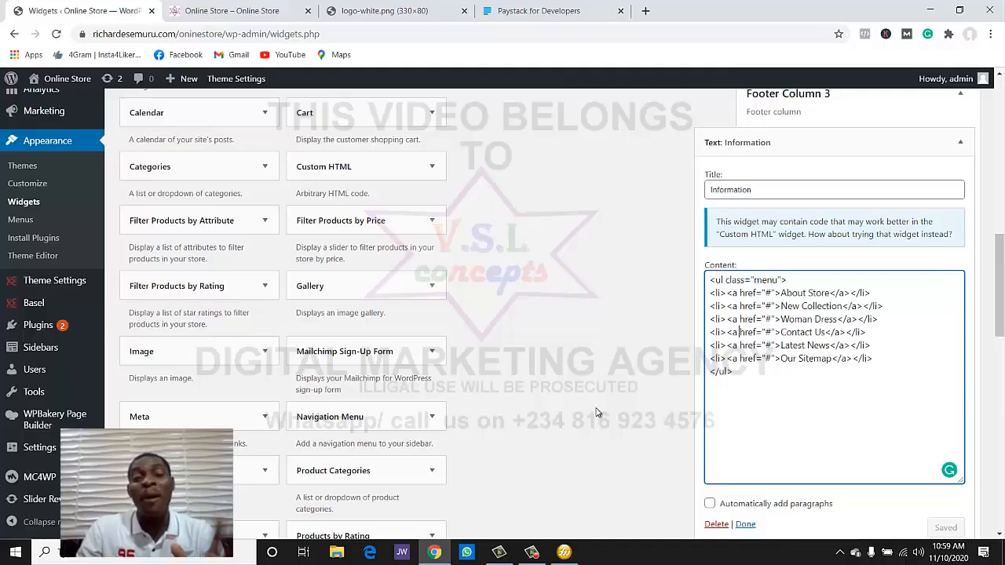
- Return to the Online Store storefront home page
click(251, 11)
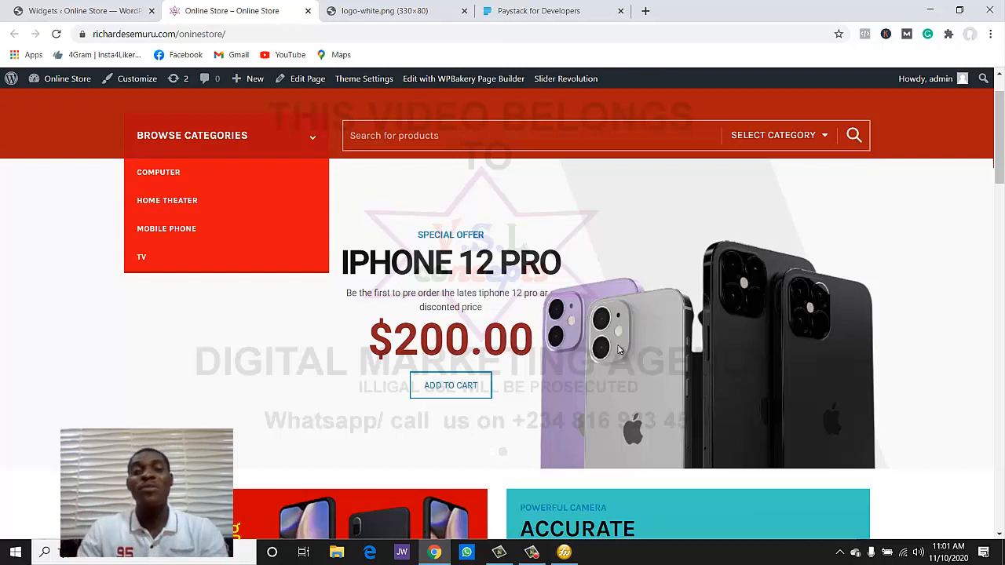
- Close the Paystack for Developers tab and open paystack.com in a new tab
click(620, 11)
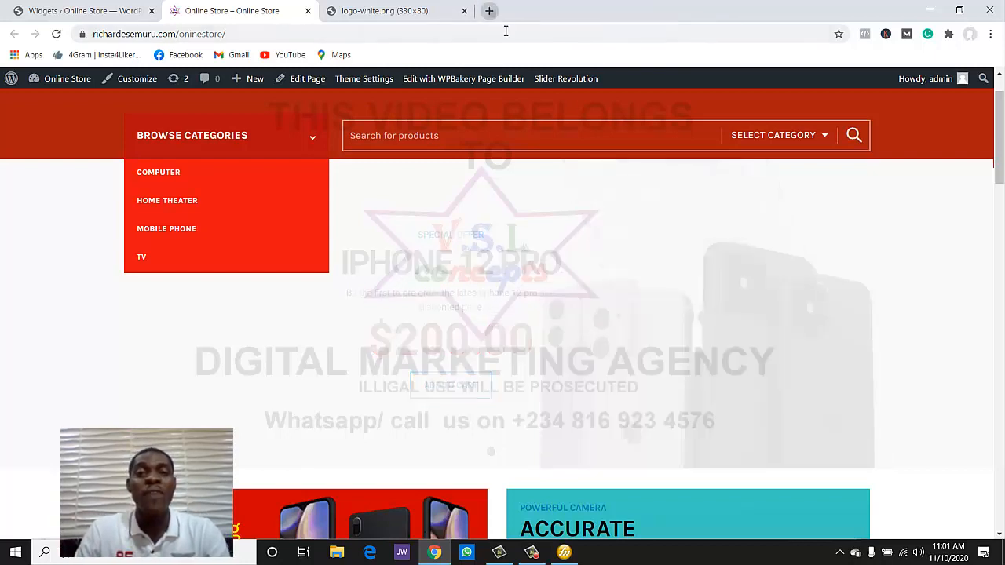
key(ctrl+t)
text(PAYstack.com)
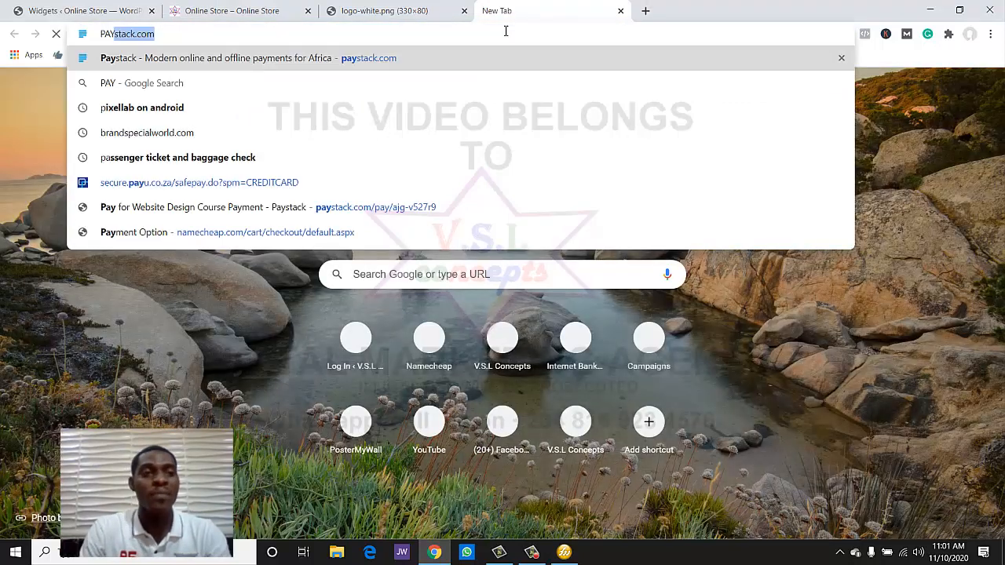
key(Return)
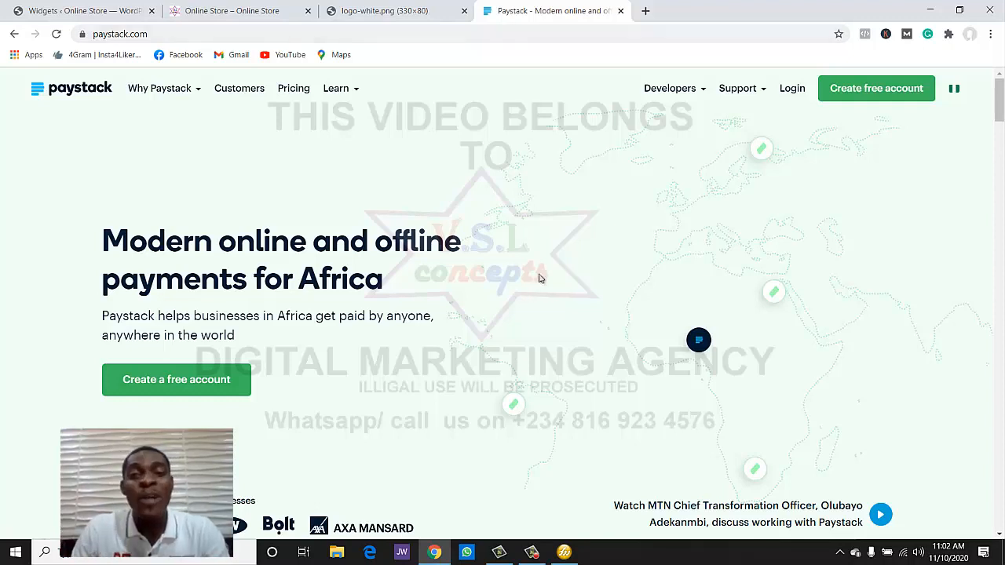
scroll(536, 279, down, 7)
scroll(532, 284, up, 7)
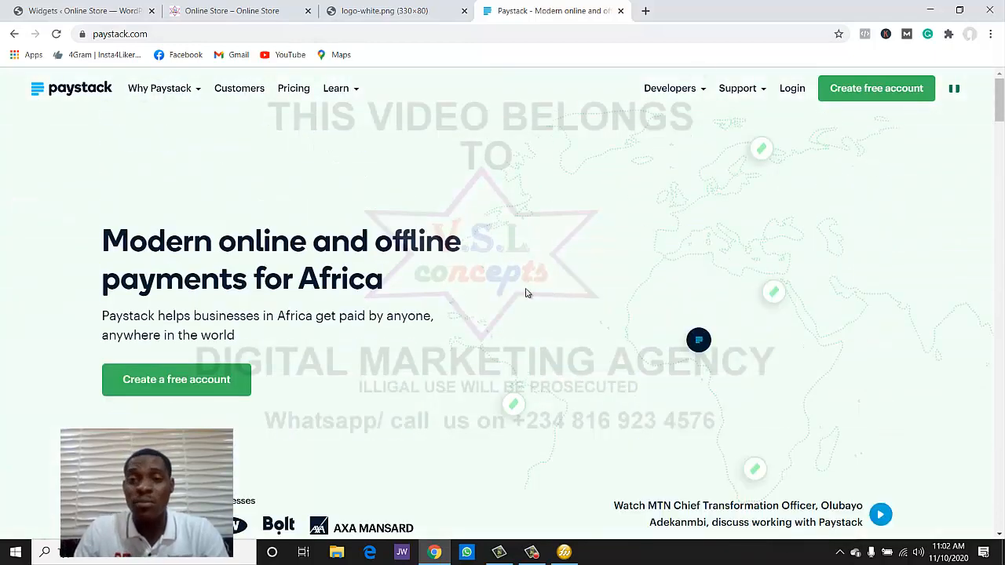
mouse_move(652, 94)
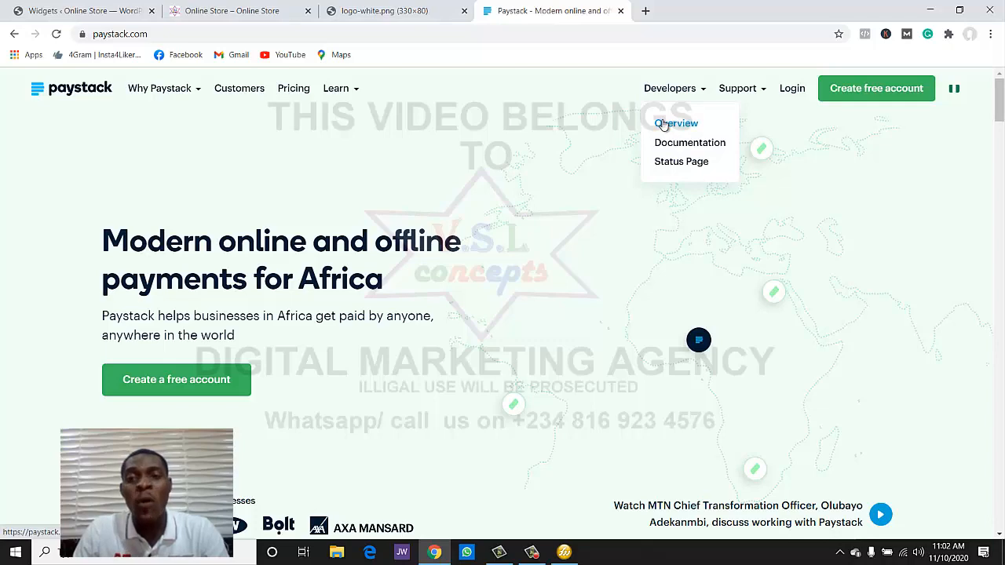
- Go to Paystack's developer overview and open its WordPress plugins documentation
click(663, 124)
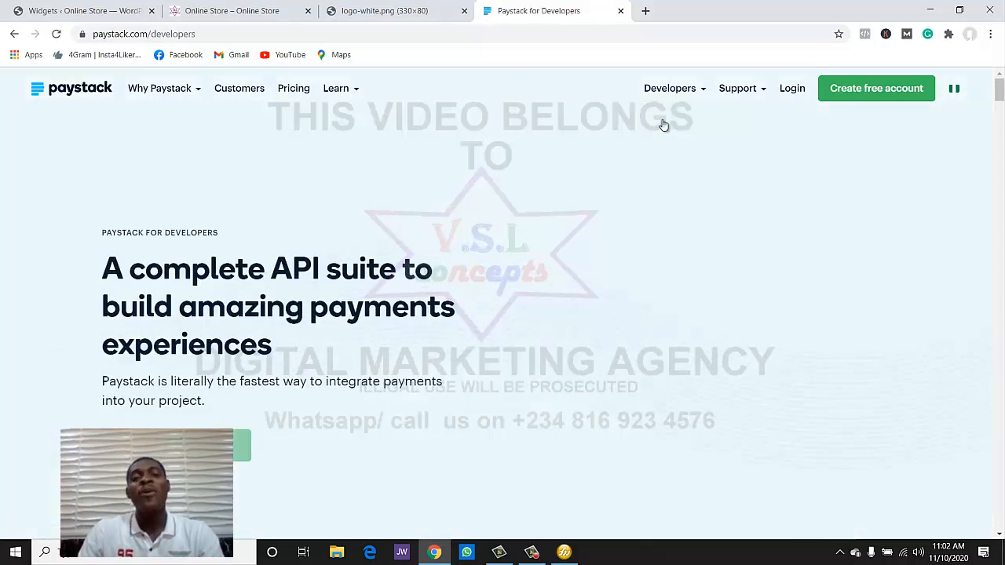
scroll(646, 162, down, 8)
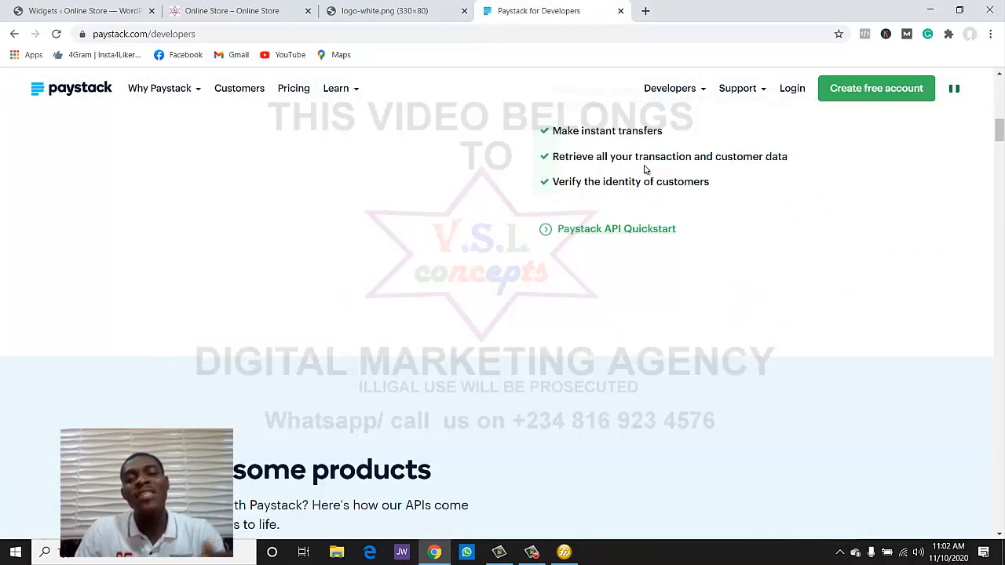
scroll(641, 172, down, 10)
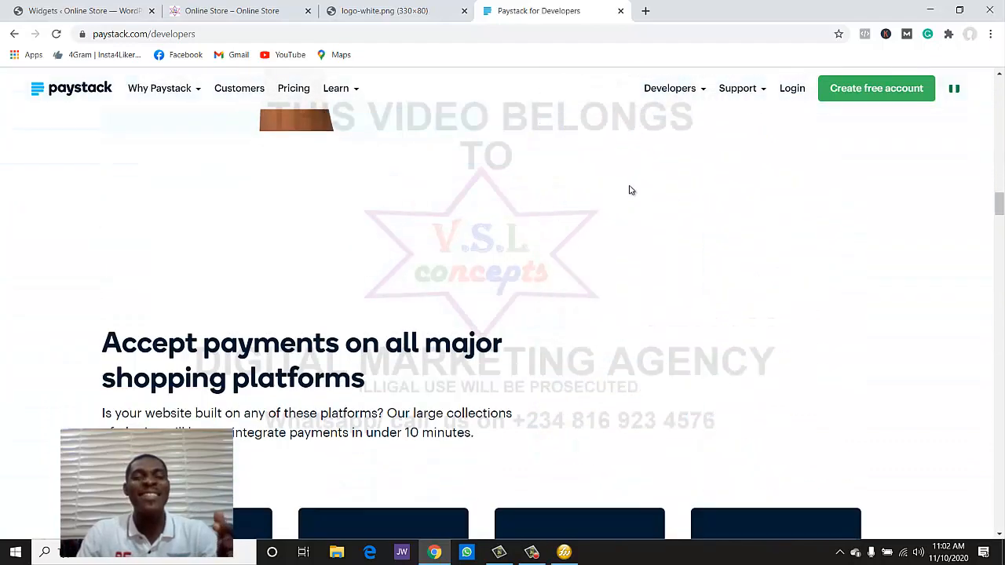
scroll(629, 190, down, 6)
scroll(625, 196, up, 4)
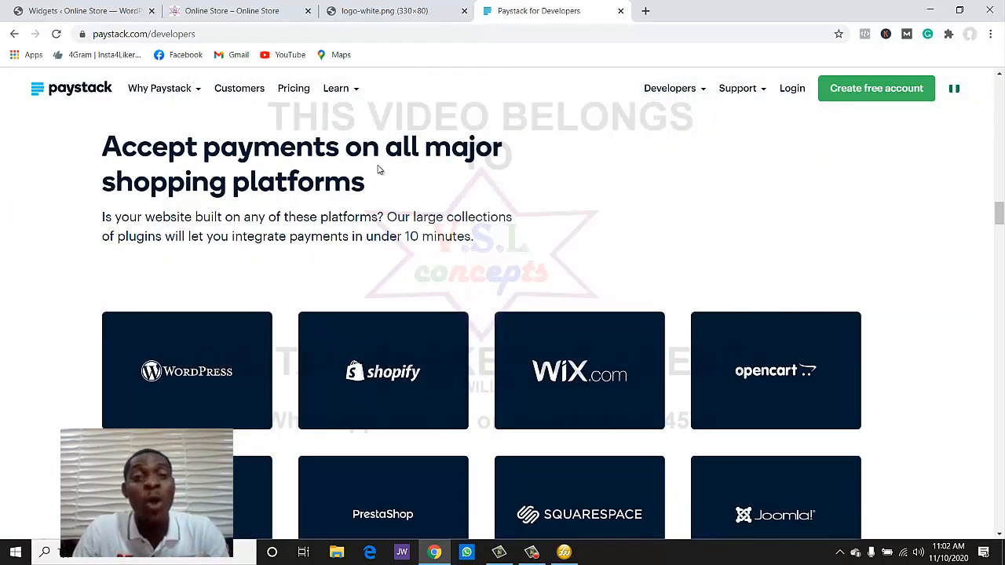
scroll(354, 178, down, 3)
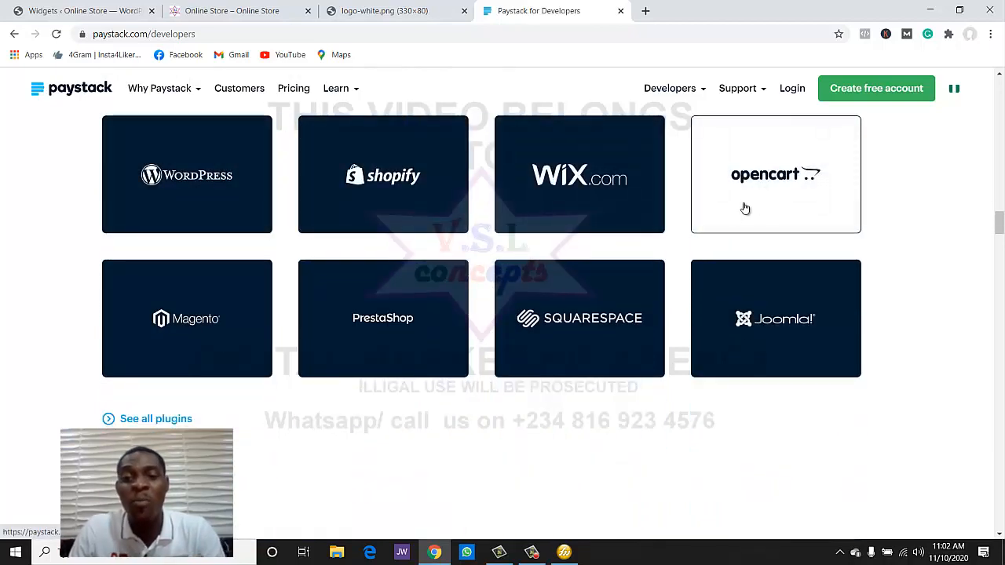
click(179, 179)
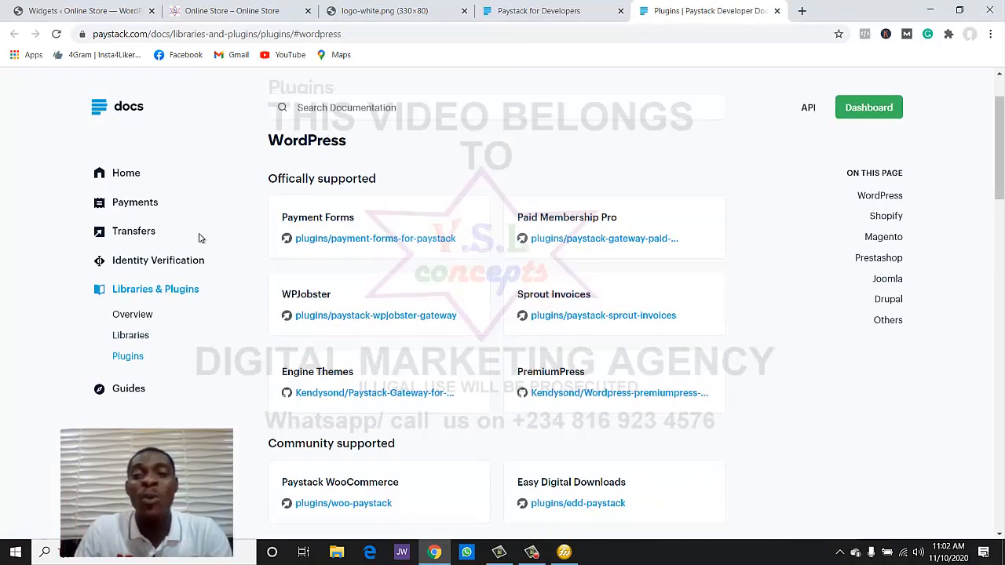
- Open the community-supported Paystack WooCommerce plugin page (plugins/woo-paystack)
scroll(313, 266, up, 1)
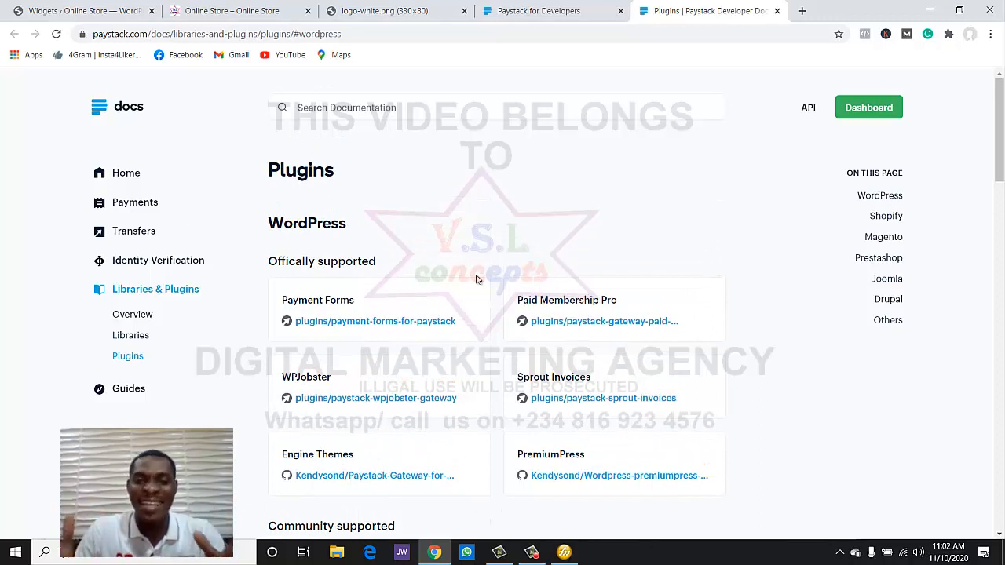
scroll(476, 278, down, 2)
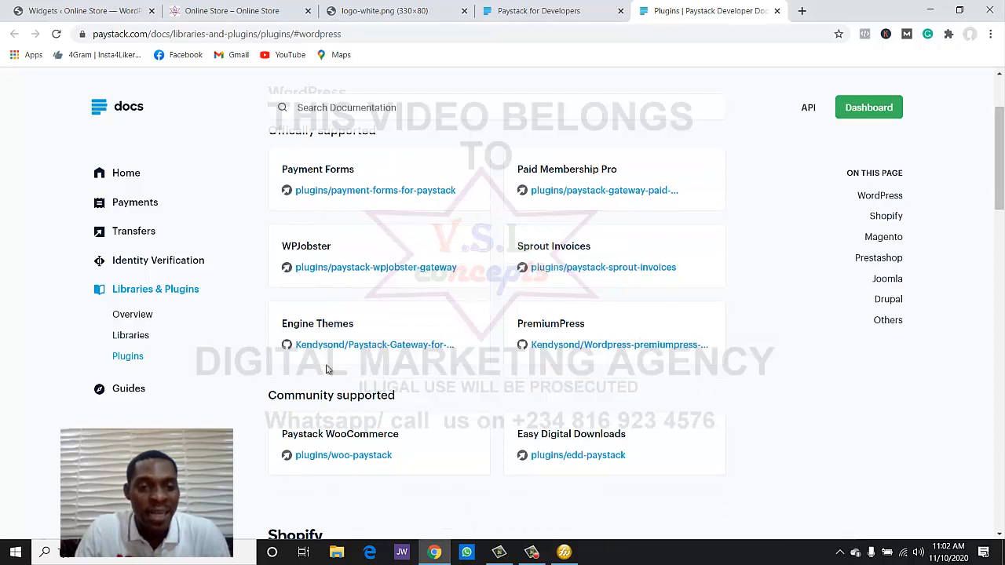
scroll(329, 369, down, 1)
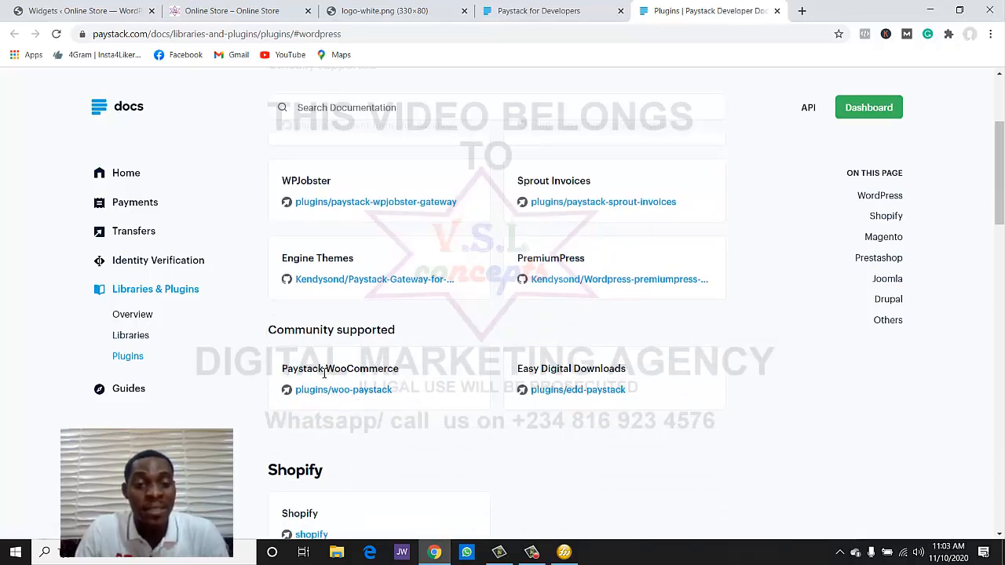
click(343, 390)
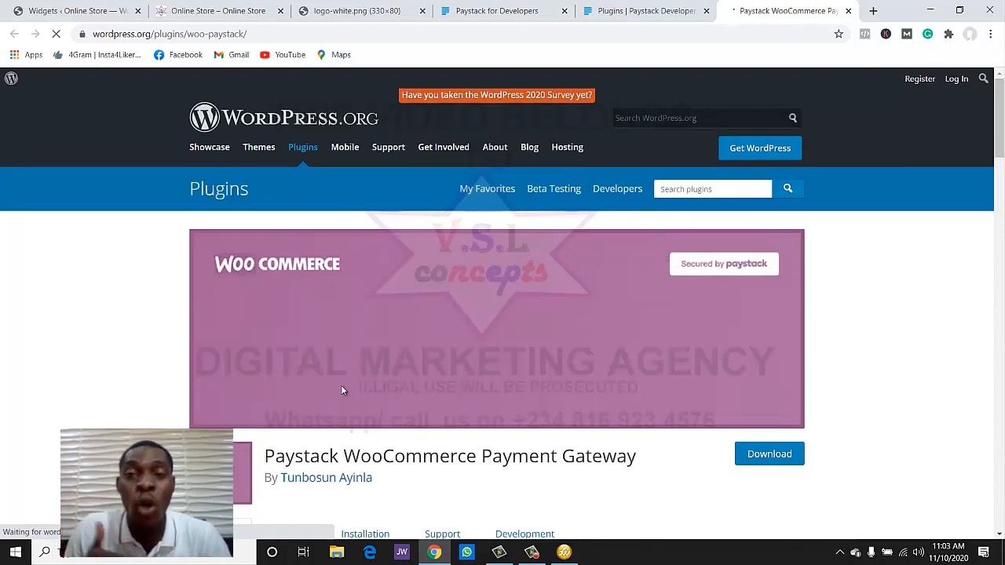
- Download woo-paystack.5.6.4.zip from WordPress.org and return to the Widgets admin tab
scroll(404, 528, down, 3)
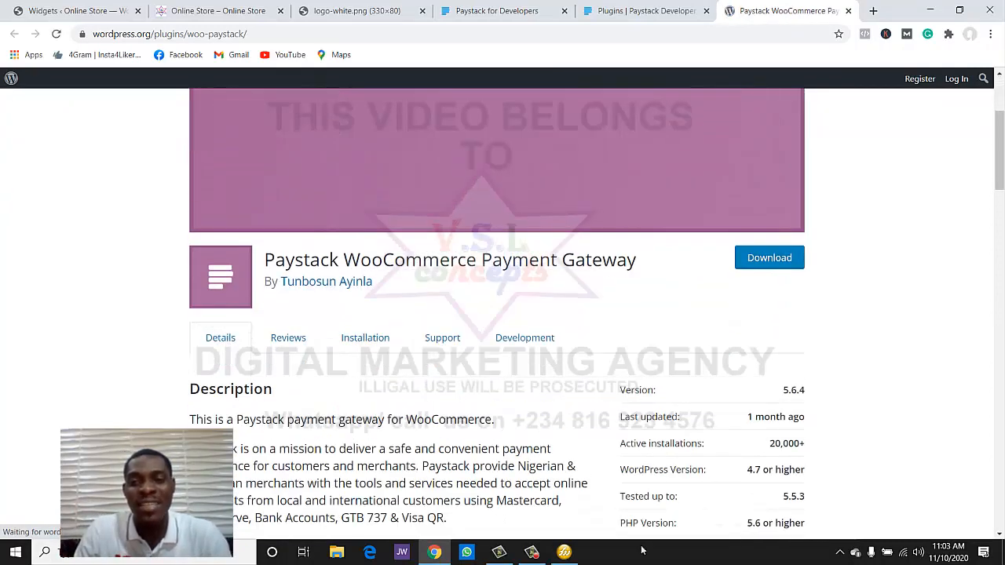
click(767, 265)
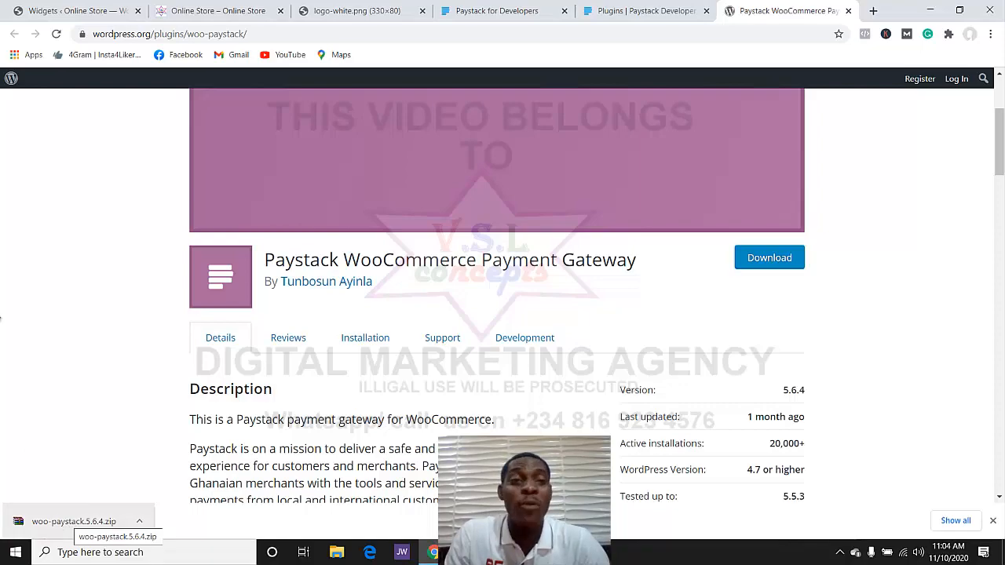
click(70, 11)
scroll(125, 237, up, 2)
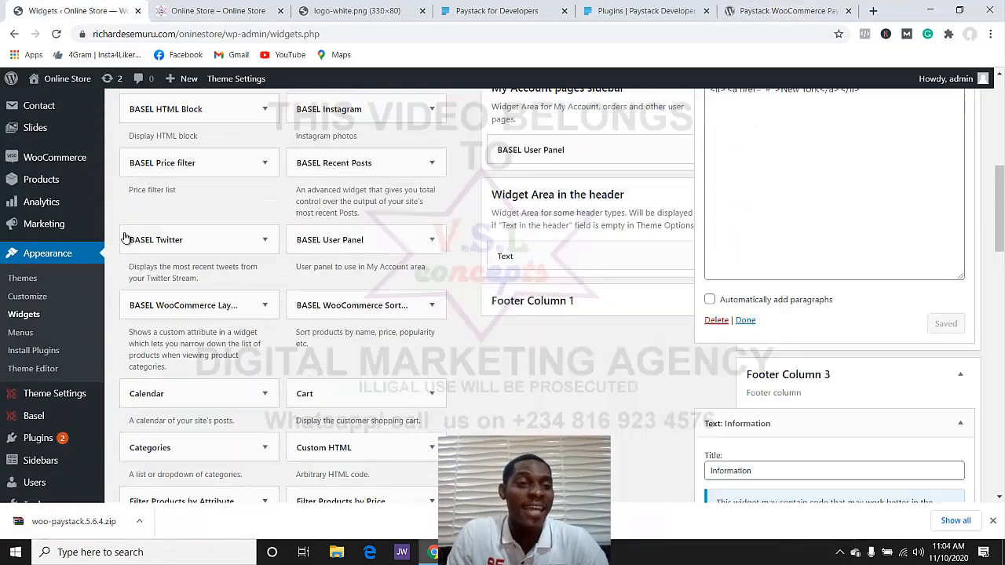
- Go to the Plugins > Add New page in the WordPress admin
scroll(125, 238, down, 5)
mouse_move(78, 287)
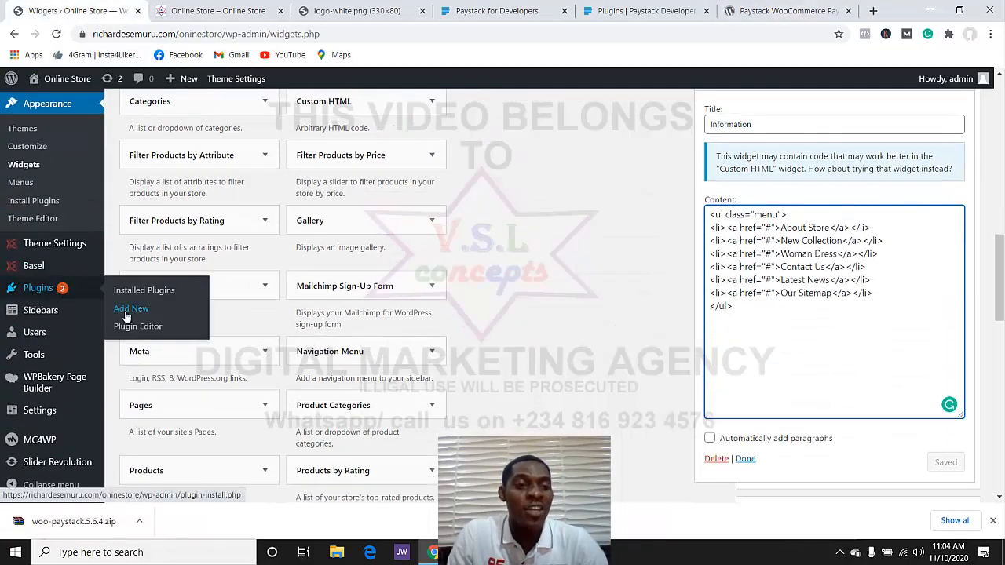
click(125, 312)
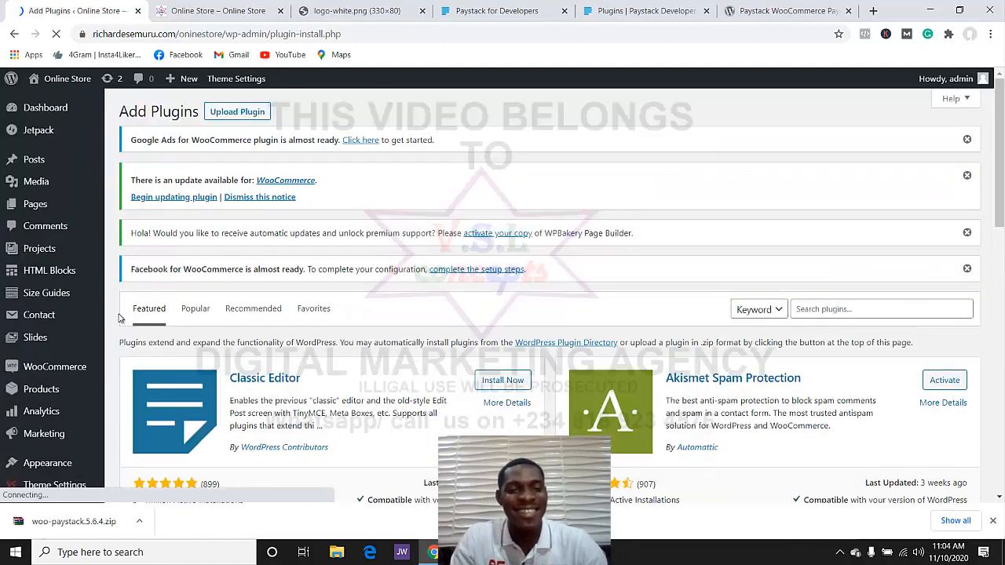
scroll(216, 346, down, 1)
scroll(280, 236, up, 1)
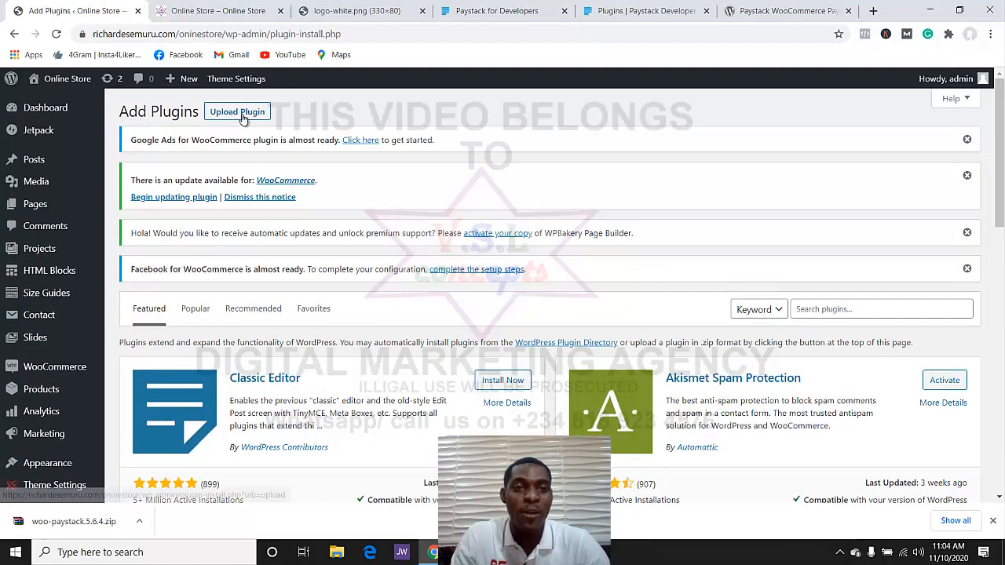
- Upload woo-paystack.5.6.4.zip from the Downloads folder and install it
click(243, 113)
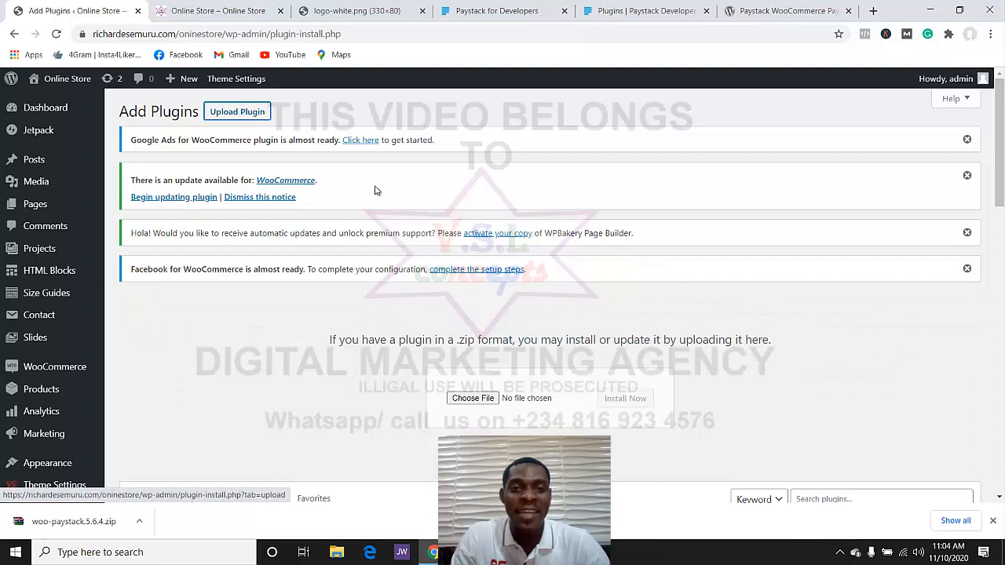
click(463, 396)
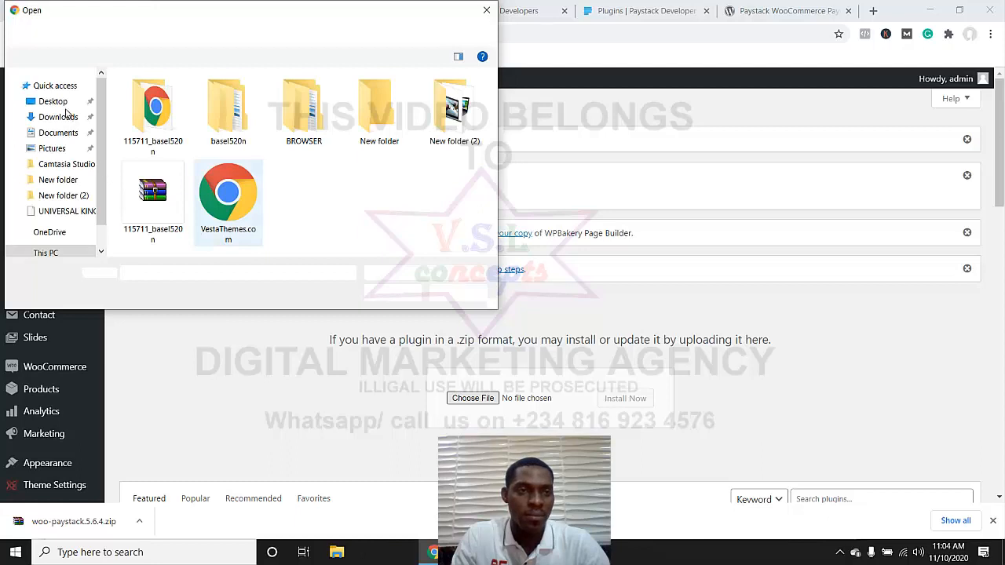
click(60, 116)
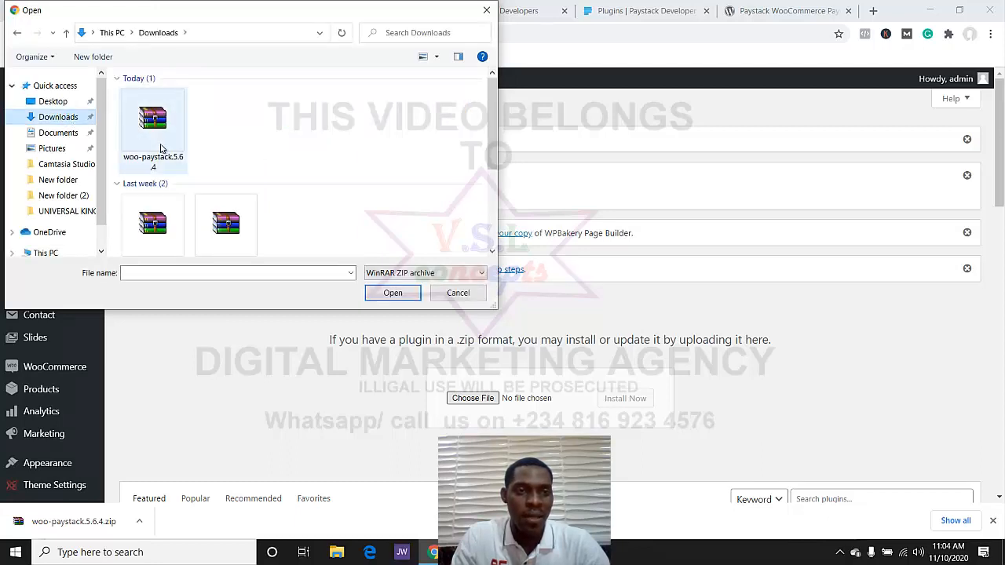
click(161, 149)
double_click(162, 146)
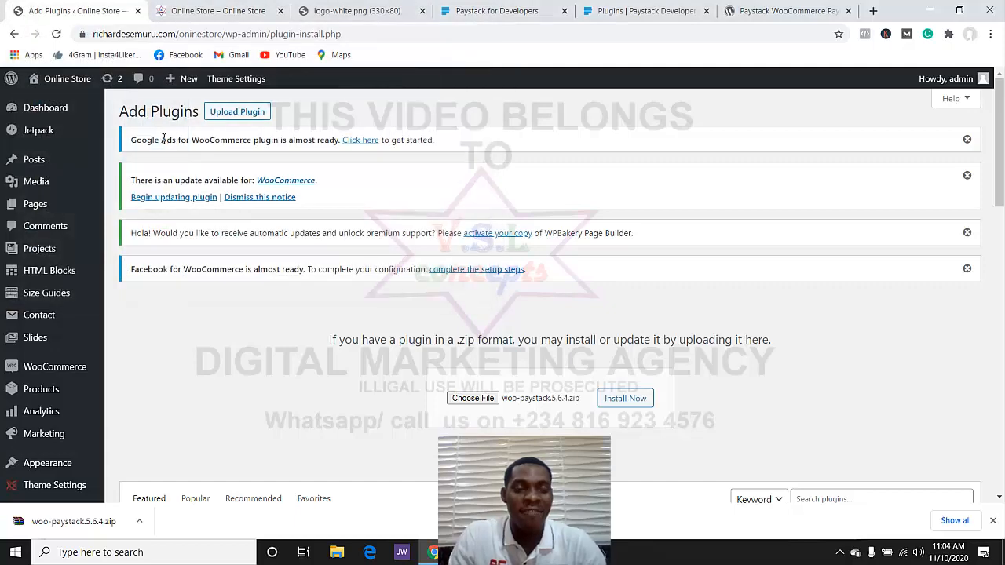
click(613, 402)
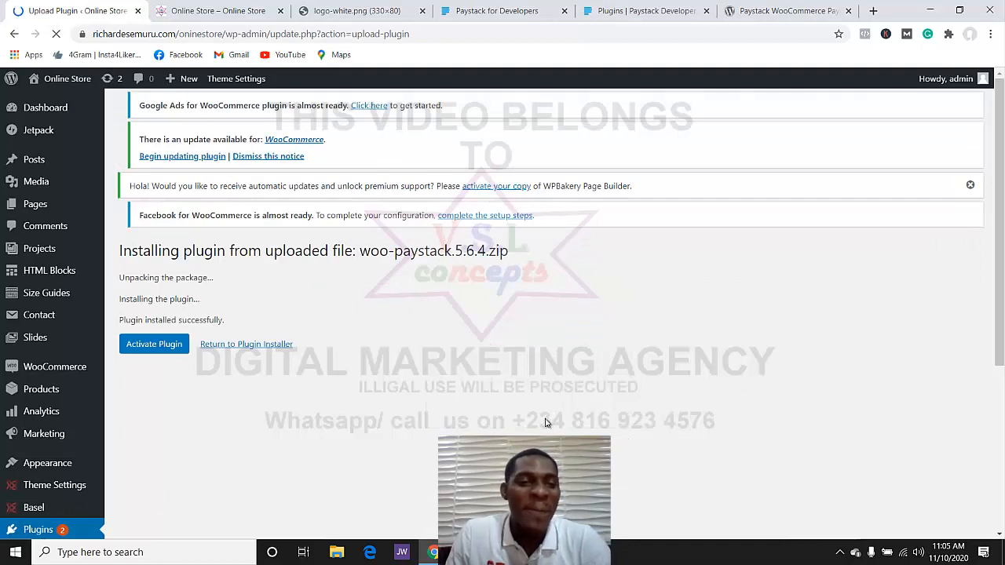
scroll(441, 401, down, 2)
scroll(197, 312, up, 1)
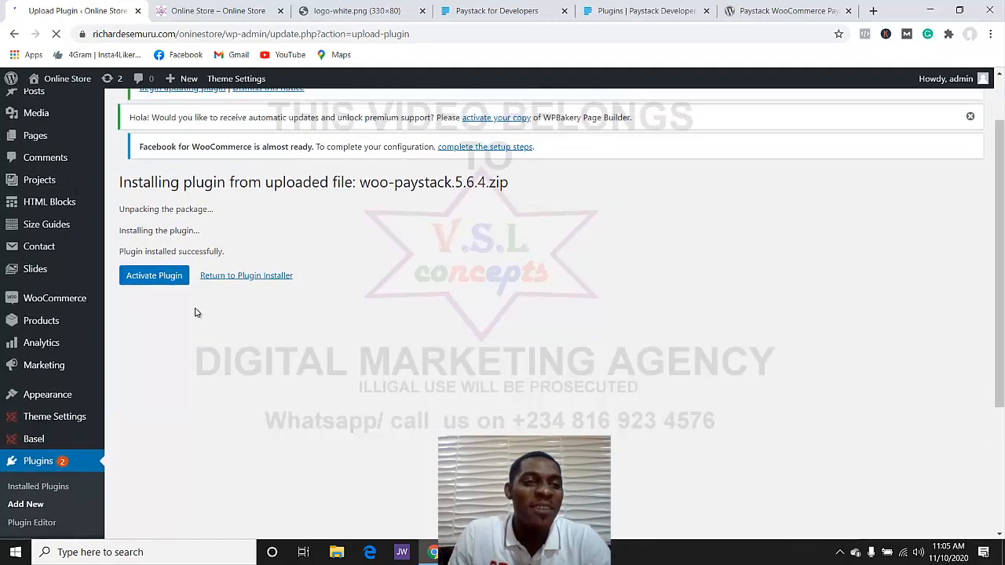
- Activate the Paystack WooCommerce Payment Gateway 5.6.4 plugin and head to WooCommerce Settings
click(151, 283)
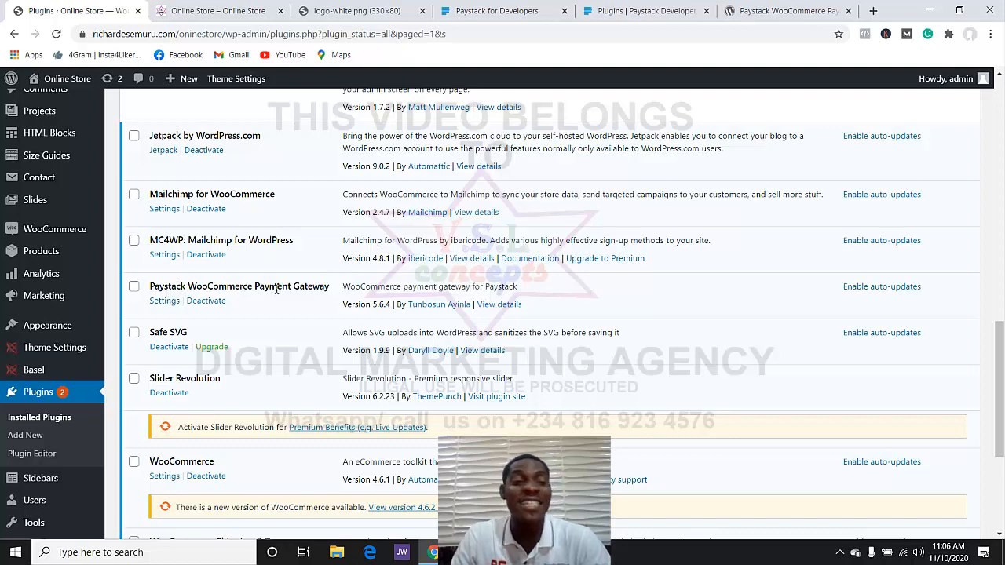
scroll(156, 330, down, 1)
mouse_move(49, 170)
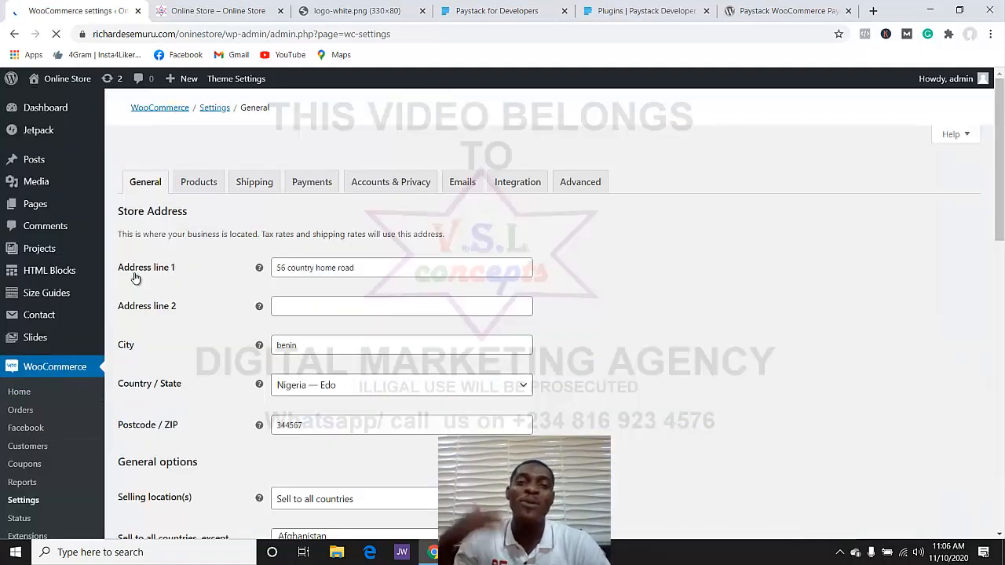
- On the Payments tab, enable Paystack – Debit/Credit Cards and save changes
click(315, 192)
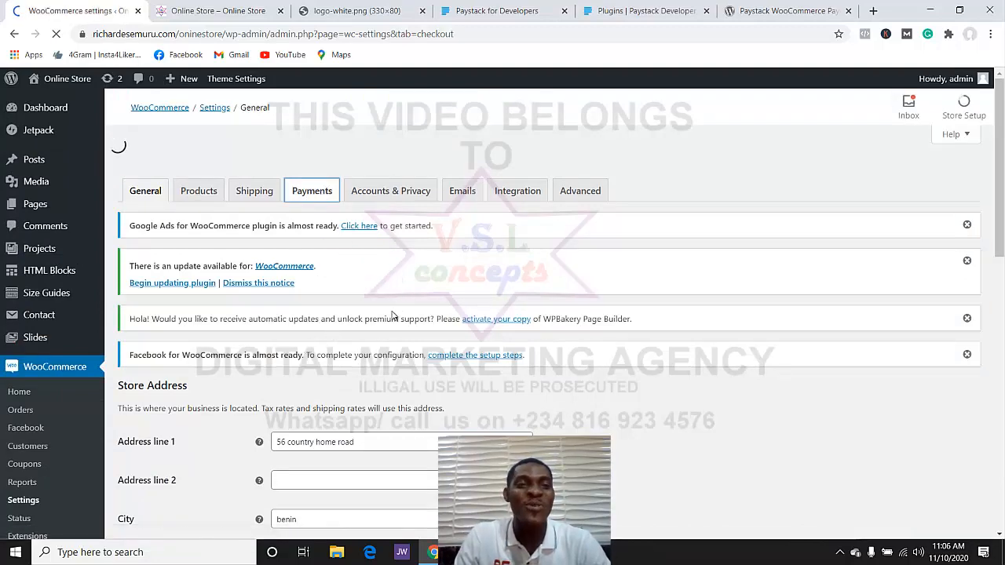
scroll(386, 321, down, 3)
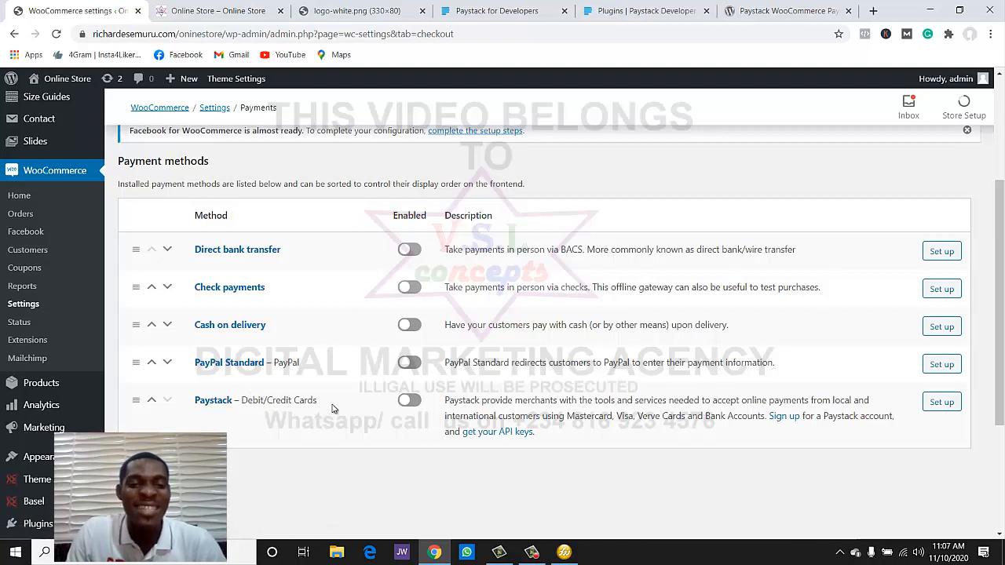
drag(320, 408, 217, 427)
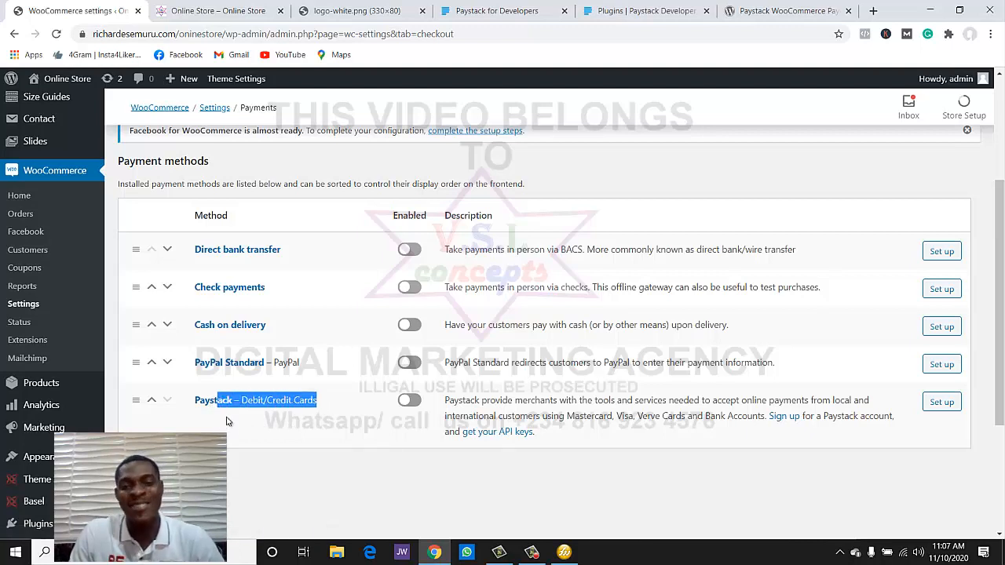
click(264, 406)
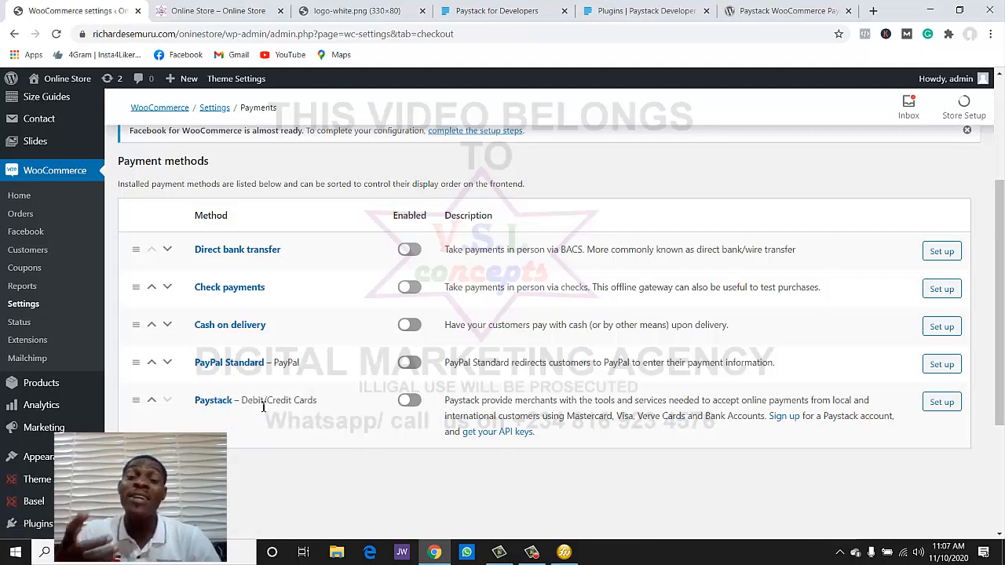
click(406, 401)
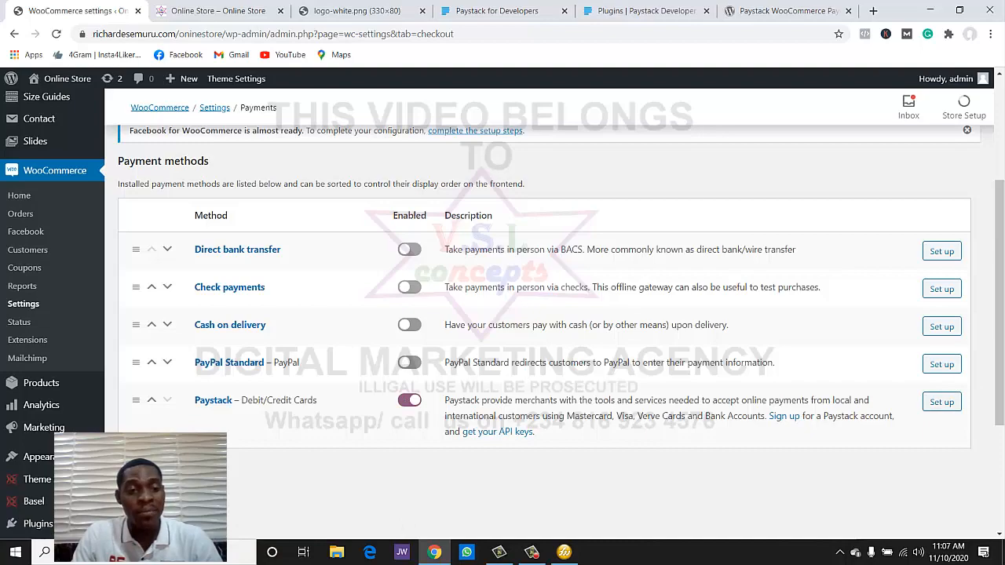
click(150, 478)
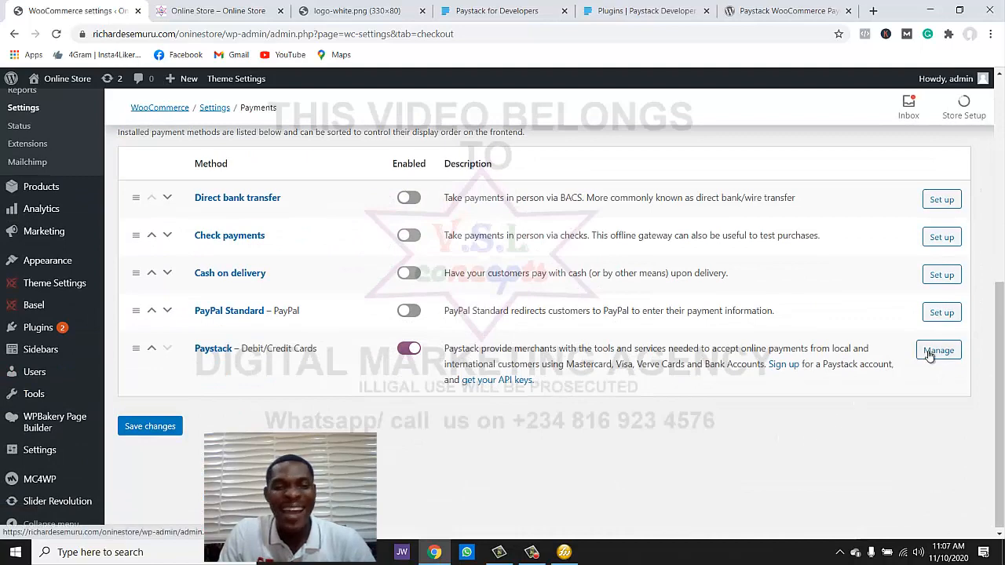
- Open the Paystack gateway settings and click into its checkout description
click(934, 350)
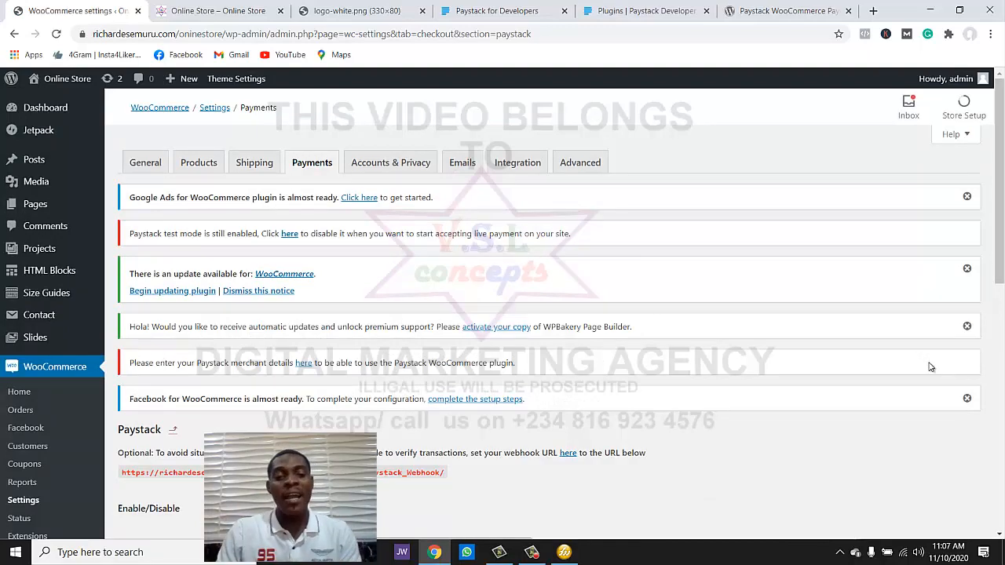
scroll(931, 365, down, 3)
scroll(709, 512, down, 6)
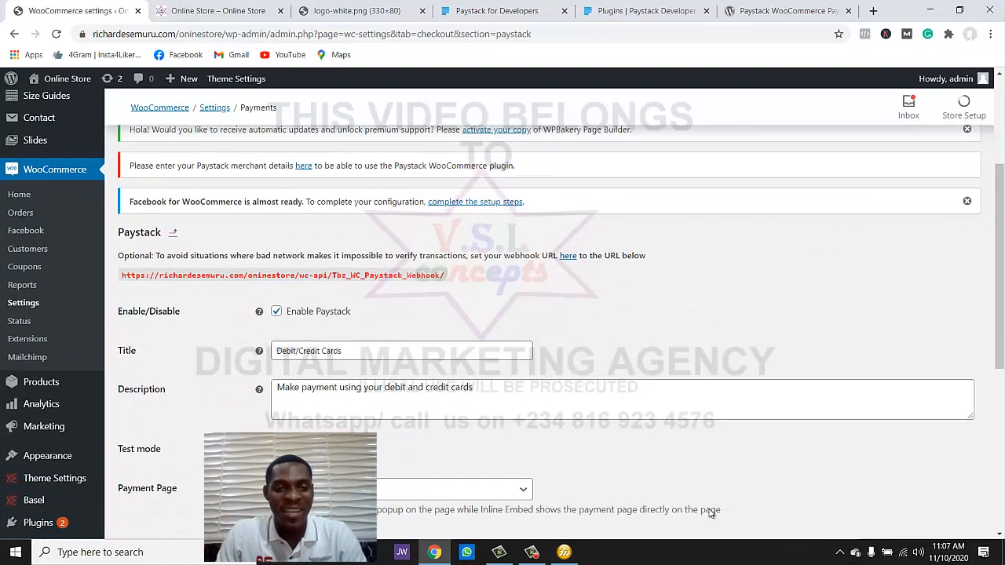
scroll(707, 511, up, 3)
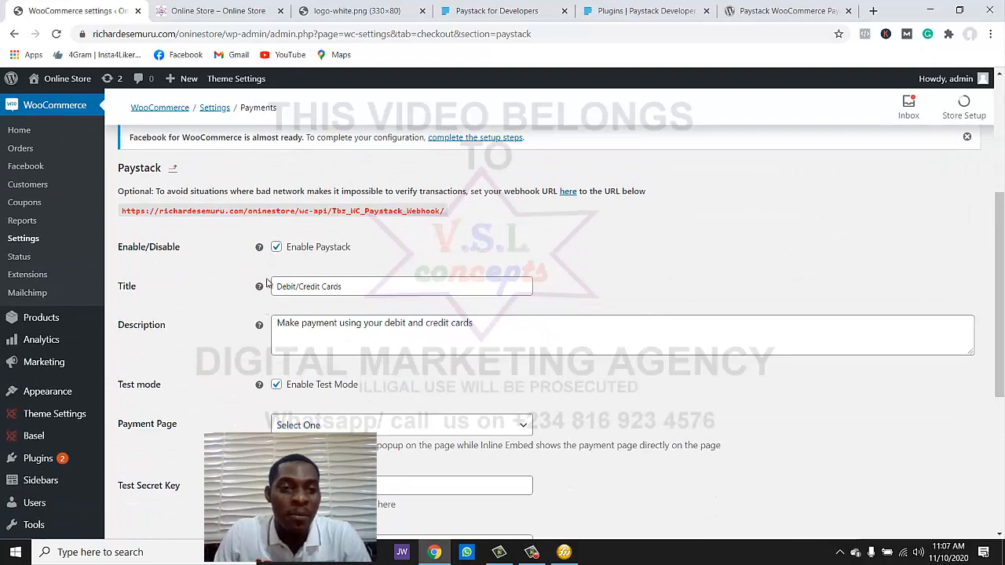
mouse_move(261, 285)
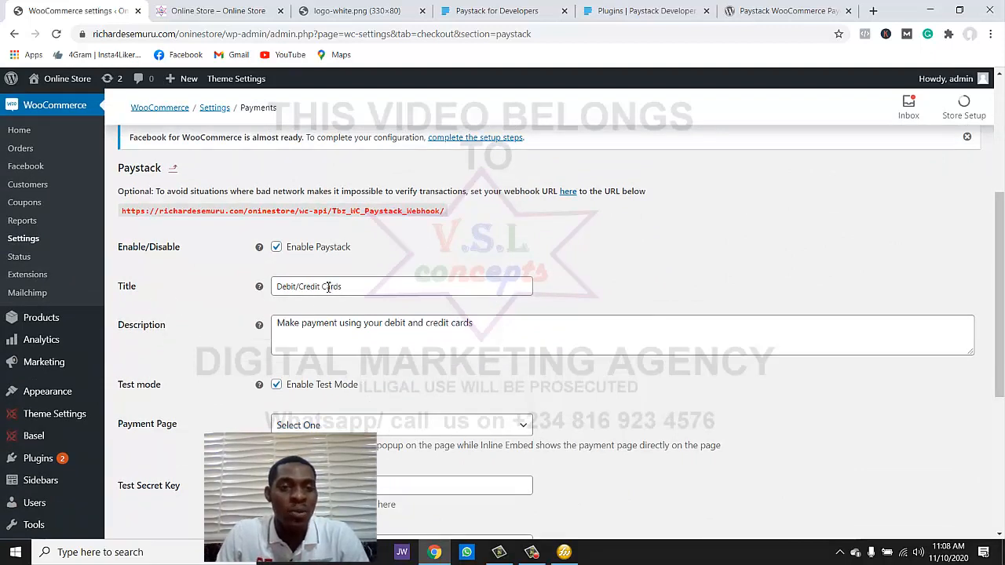
click(310, 347)
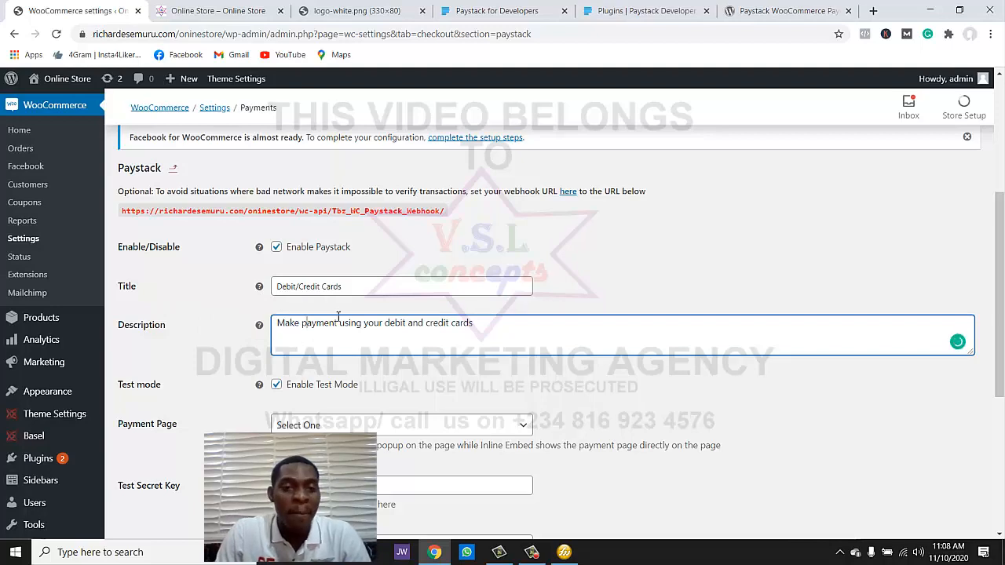
scroll(457, 327, down, 1)
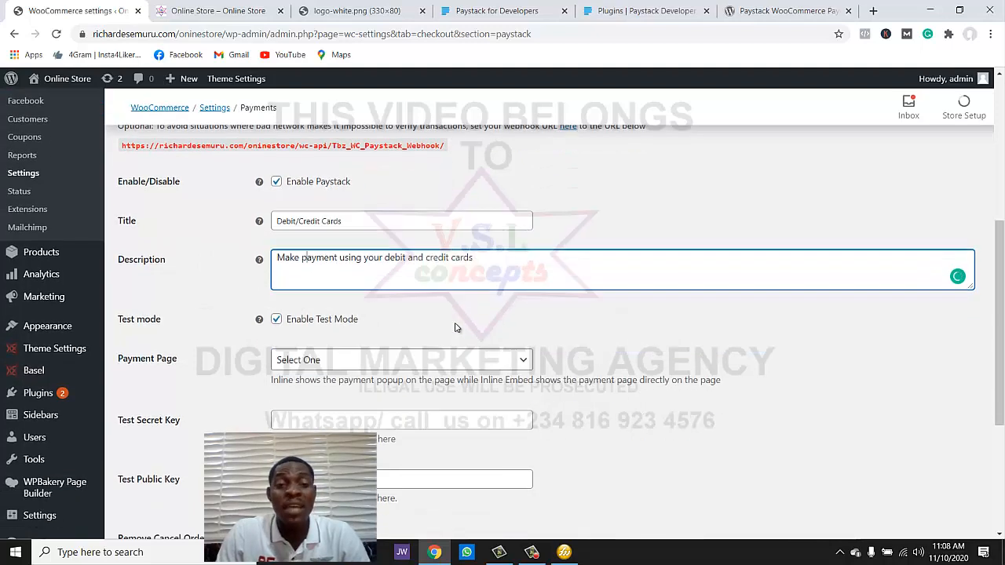
scroll(458, 328, down, 1)
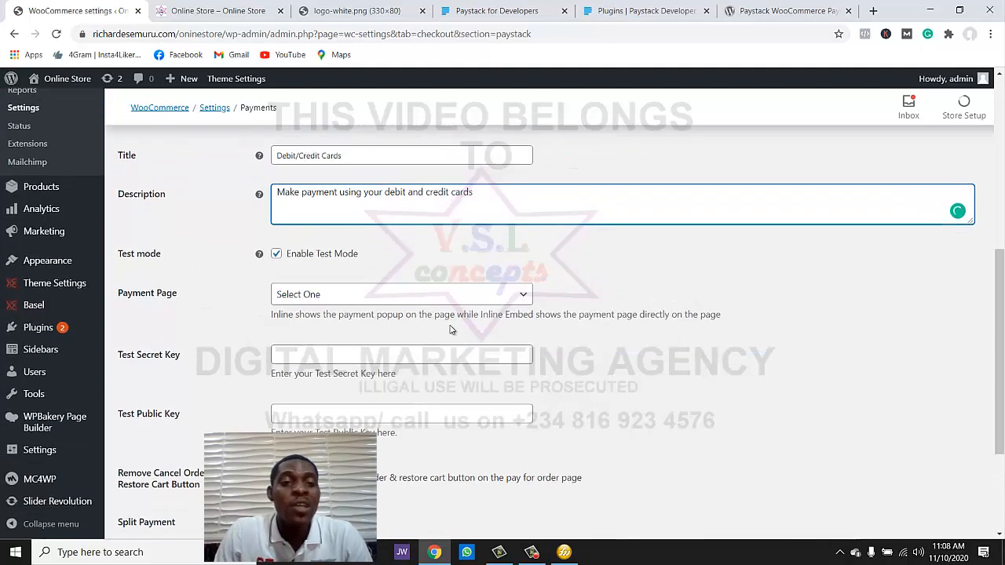
- Keep Paystack test mode on, set Payment Page to Inline Embed, then fetch the test secret key
click(279, 256)
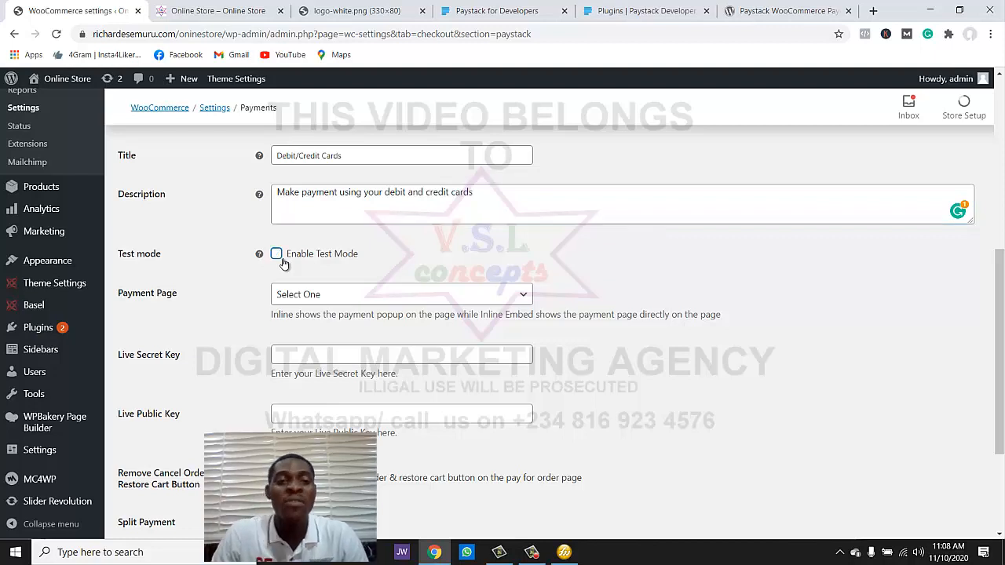
click(281, 260)
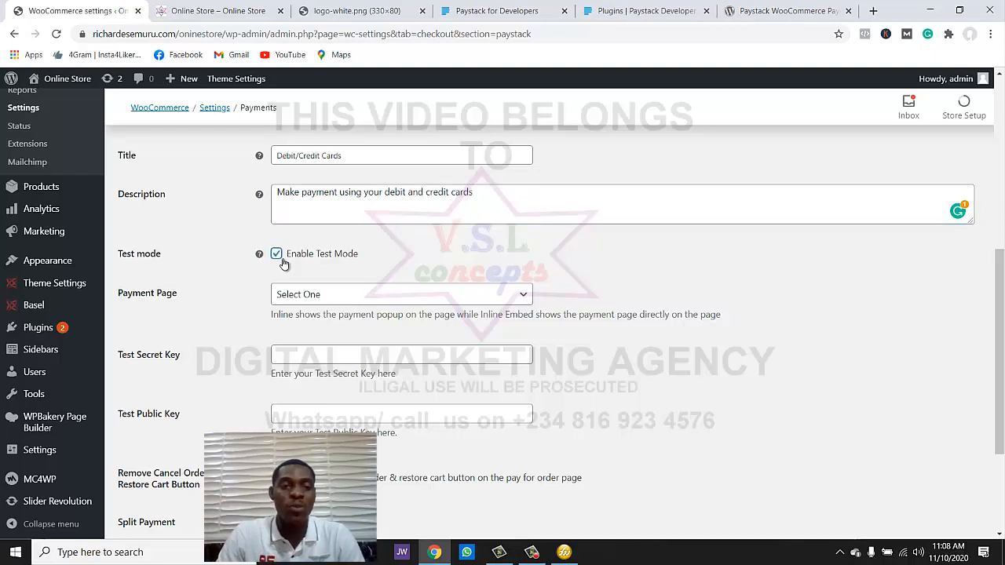
scroll(317, 294, down, 1)
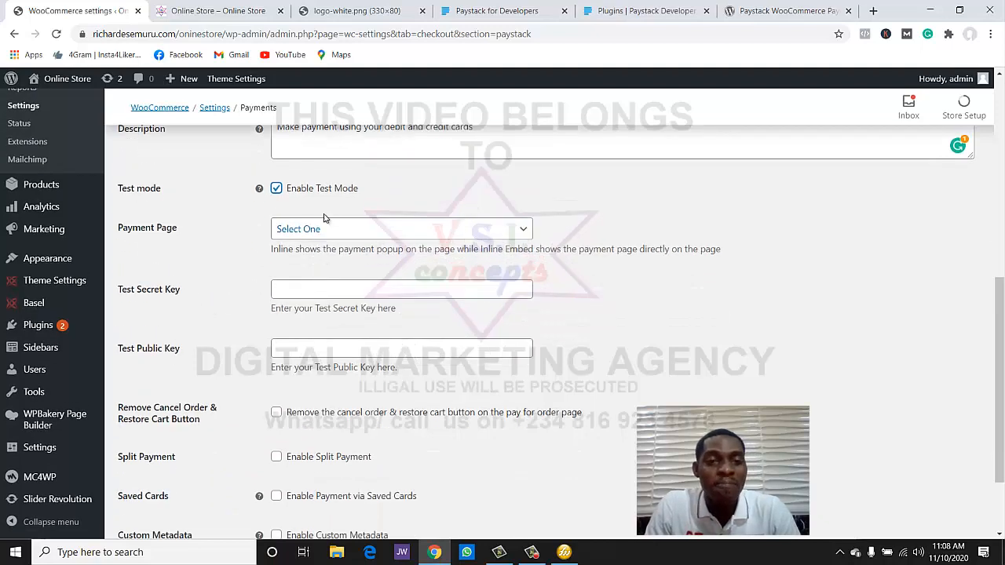
click(325, 230)
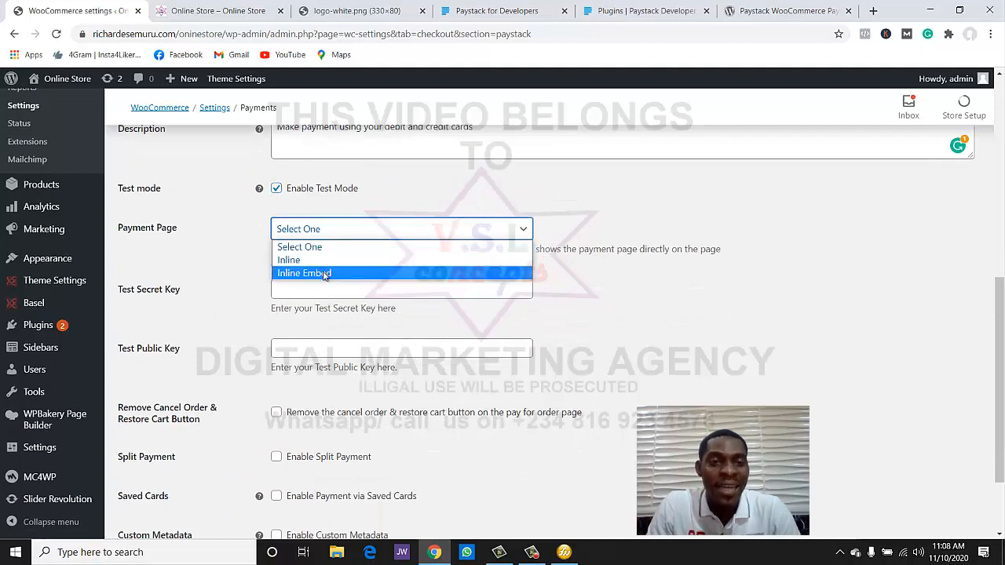
click(324, 274)
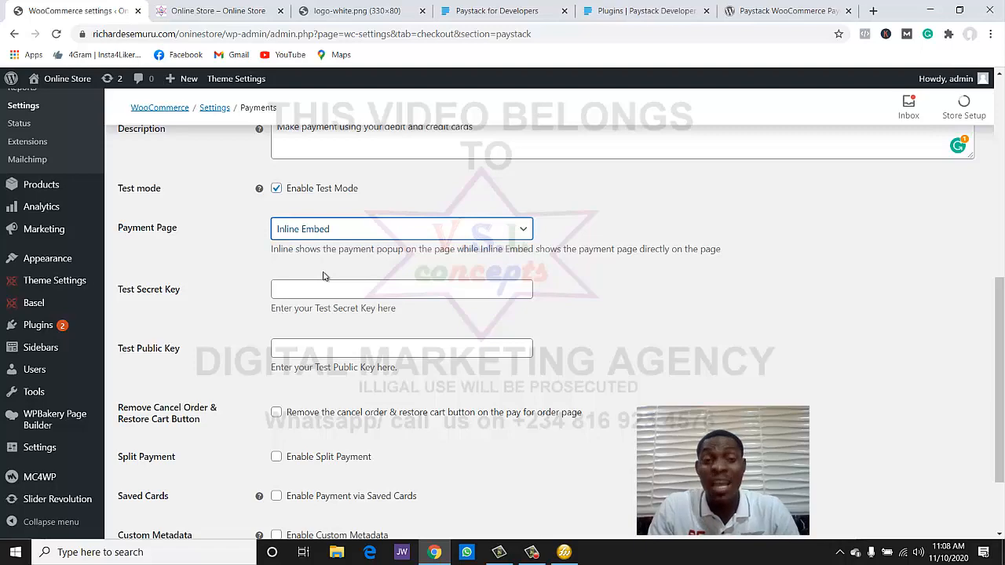
scroll(321, 284, down, 1)
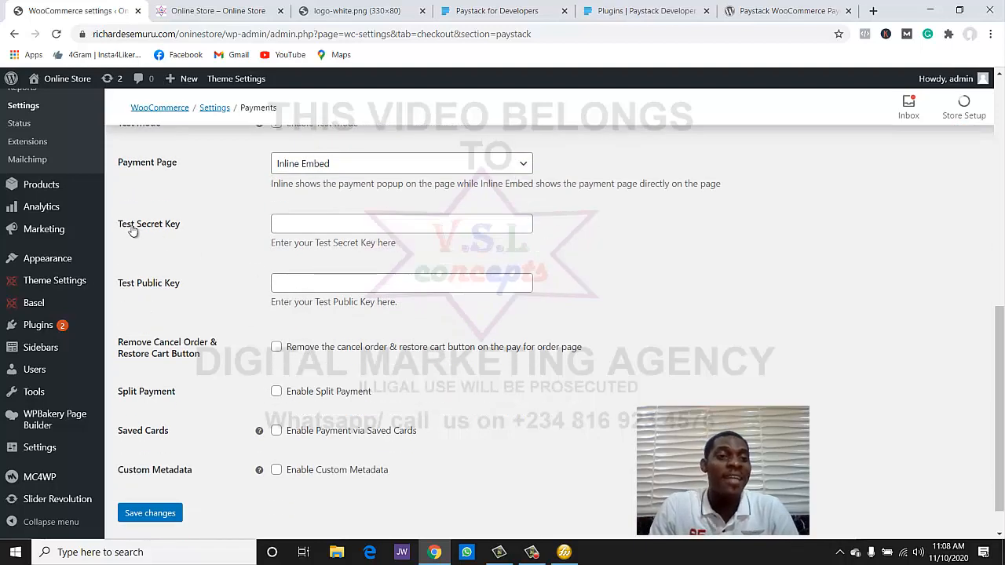
click(299, 230)
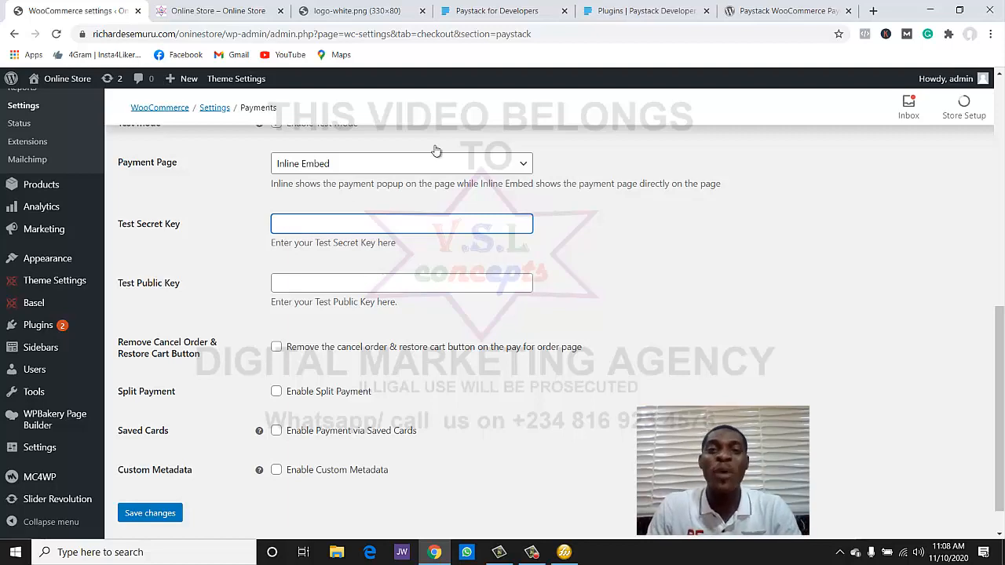
click(502, 11)
- Log in to the Paystack dashboard and open Settings > API Keys & Webhooks
scroll(855, 240, up, 5)
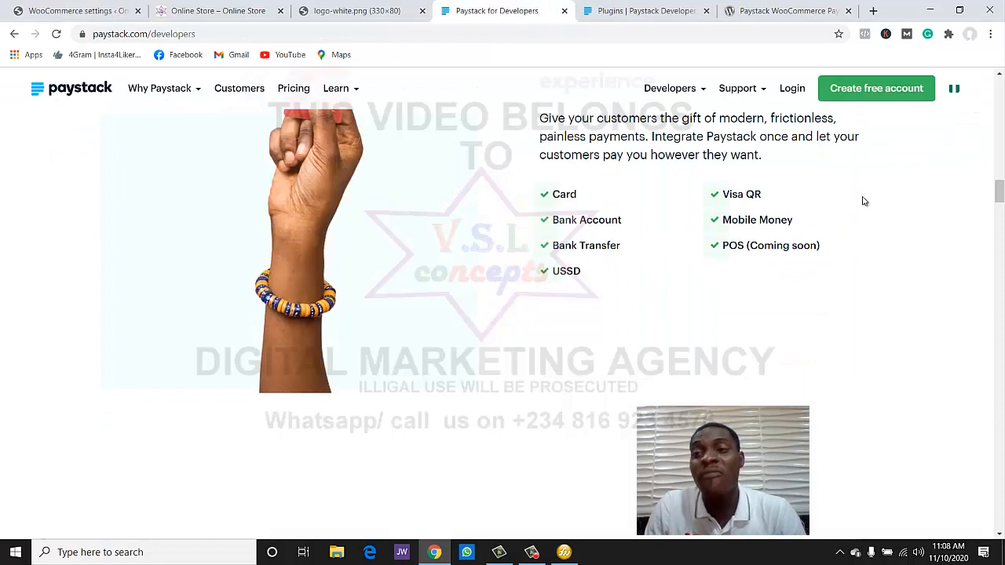
scroll(861, 199, up, 6)
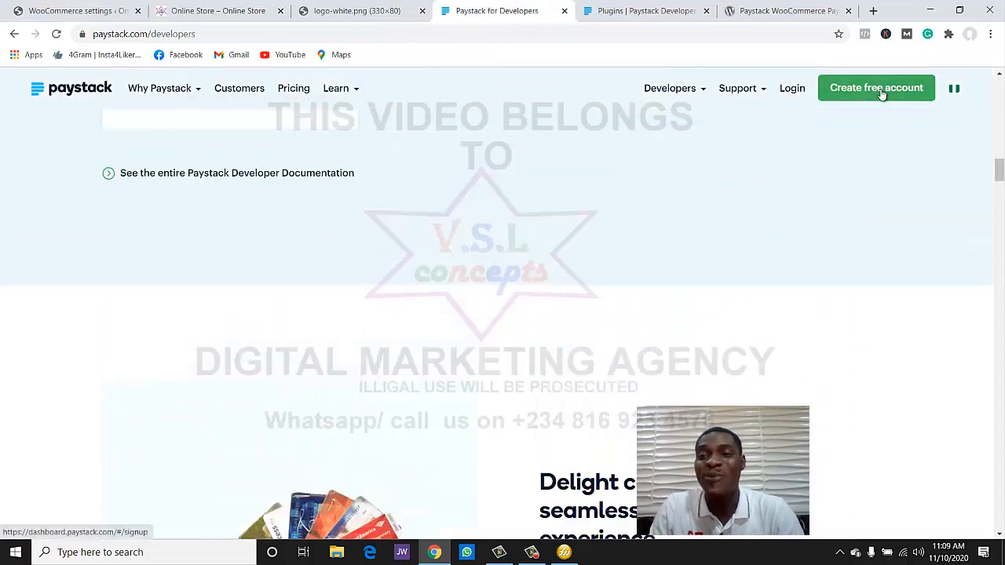
click(794, 92)
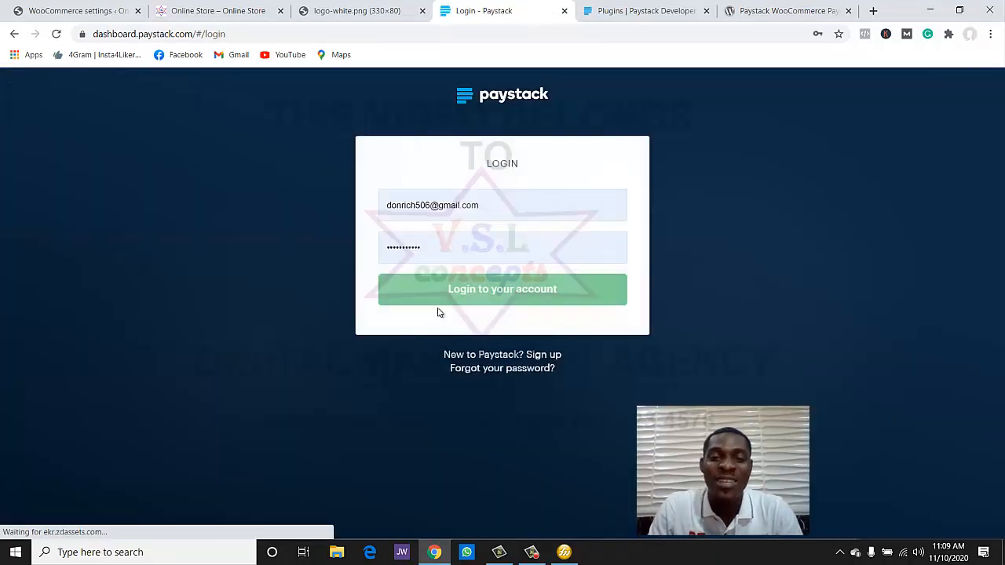
click(468, 297)
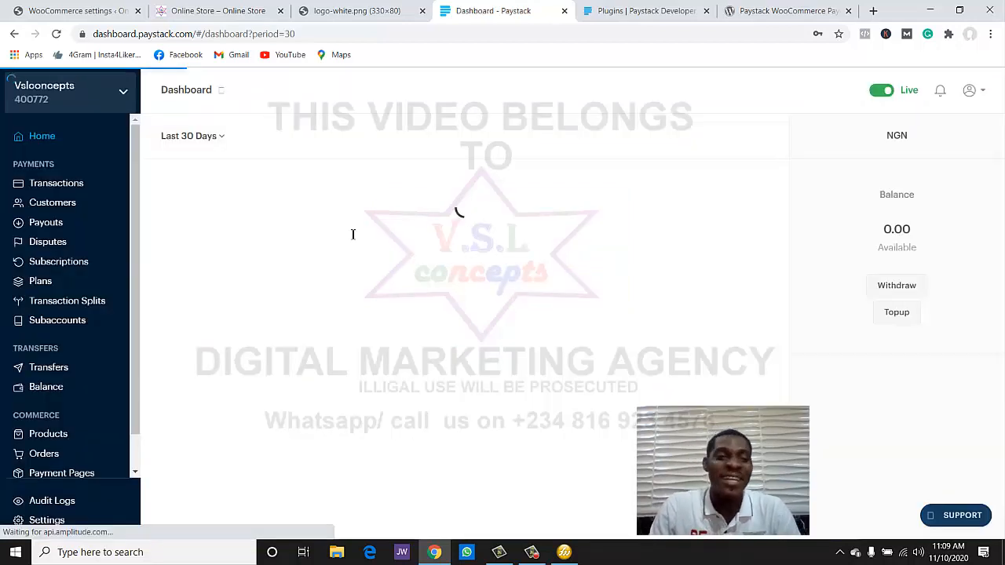
scroll(52, 250, down, 1)
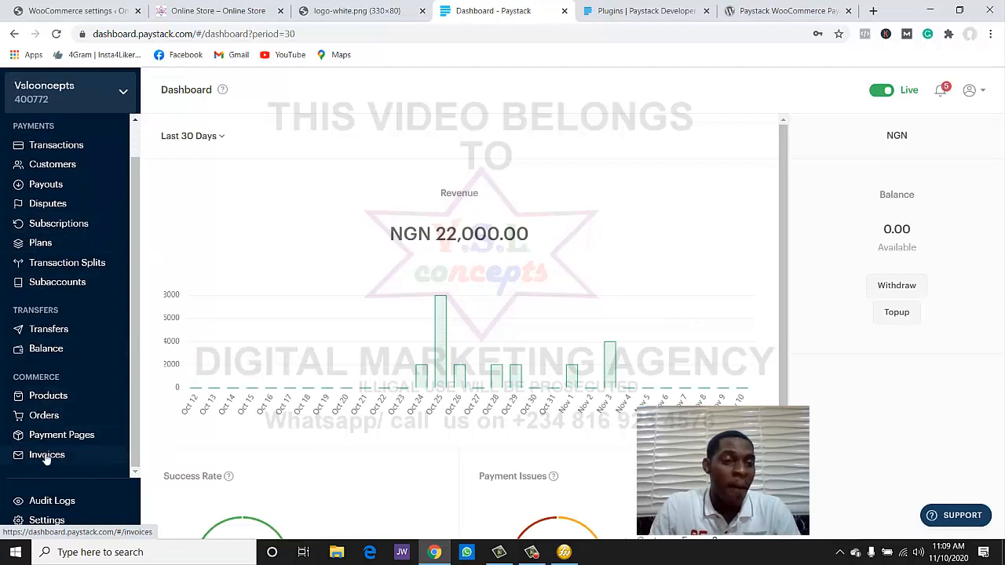
click(47, 520)
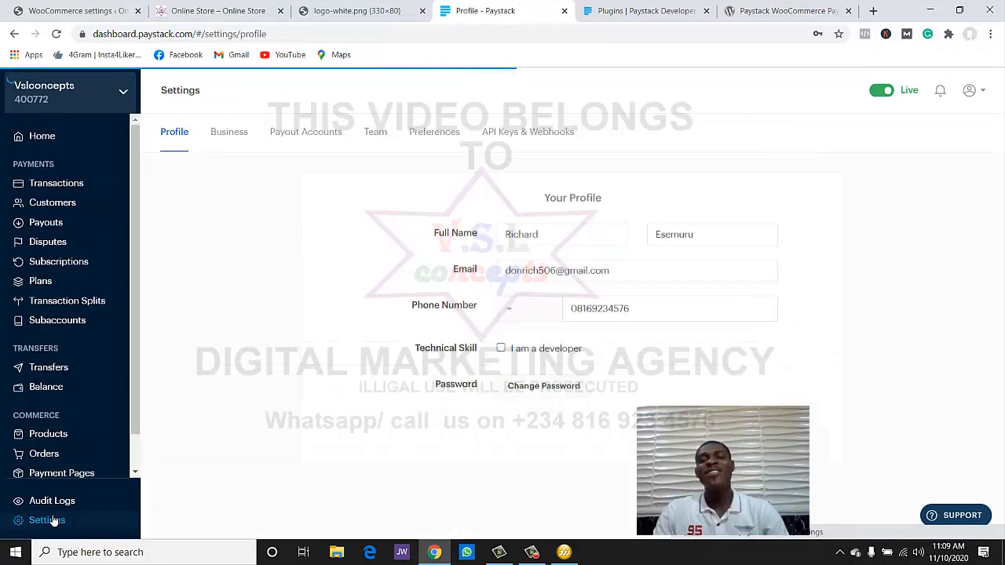
click(508, 140)
scroll(579, 197, down, 1)
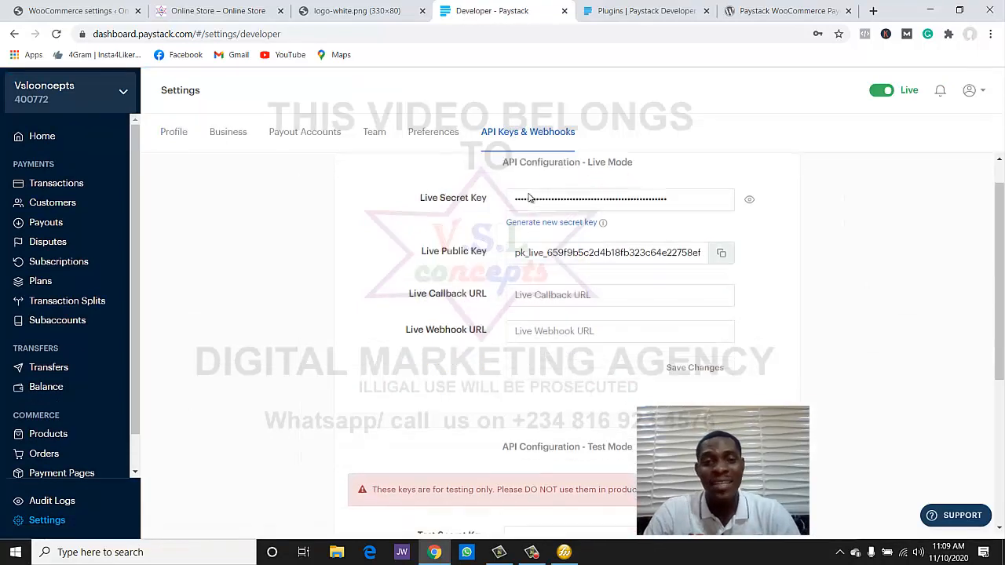
scroll(522, 197, up, 1)
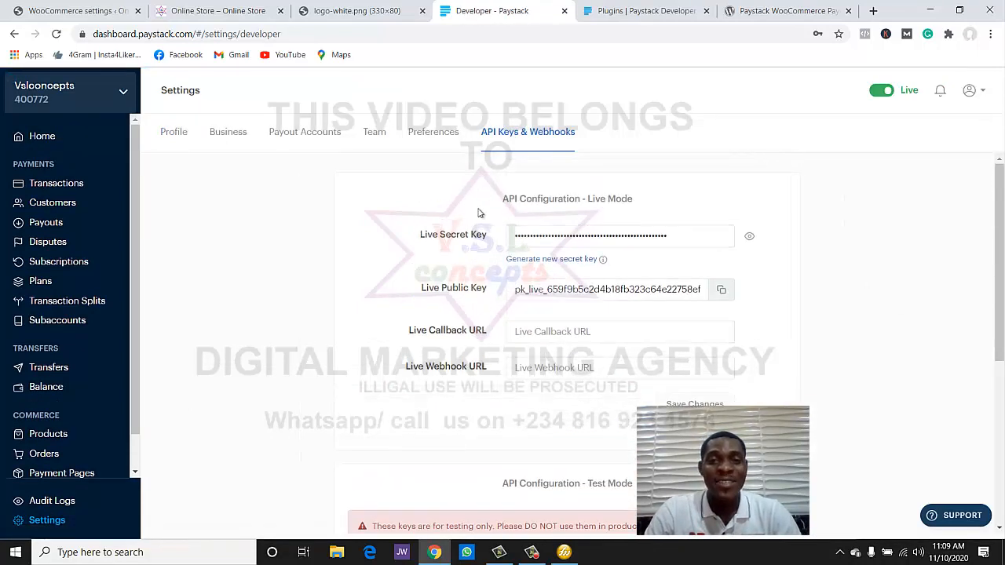
- Close the logo and Paystack plugin tabs, then scroll down to the Test Mode keys
click(422, 10)
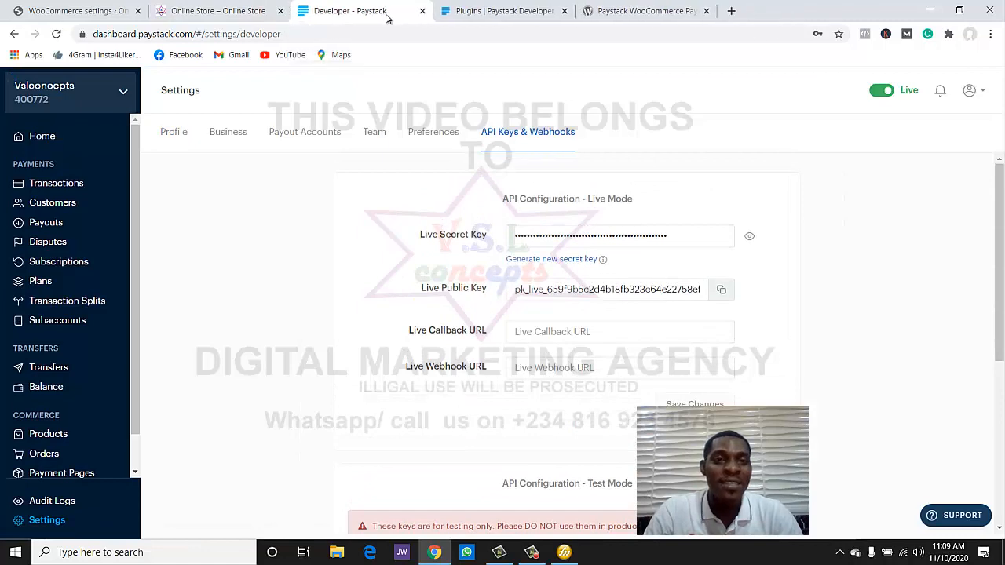
click(563, 11)
click(563, 11)
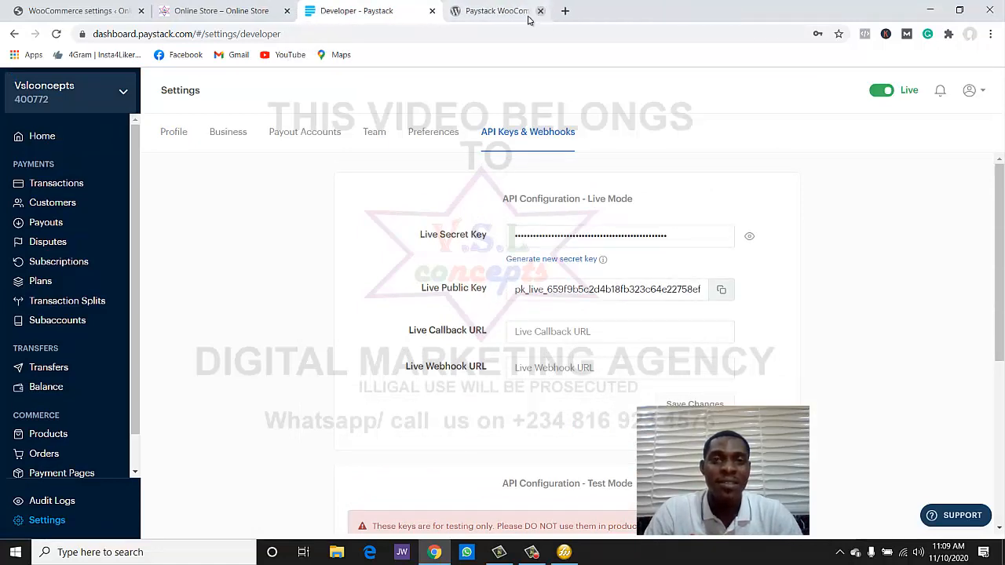
click(36, 13)
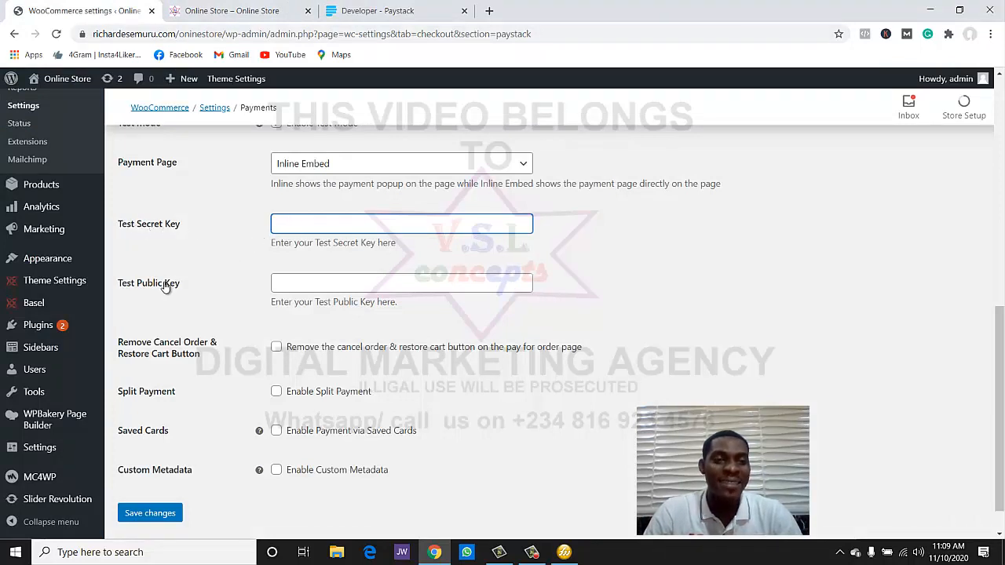
click(355, 9)
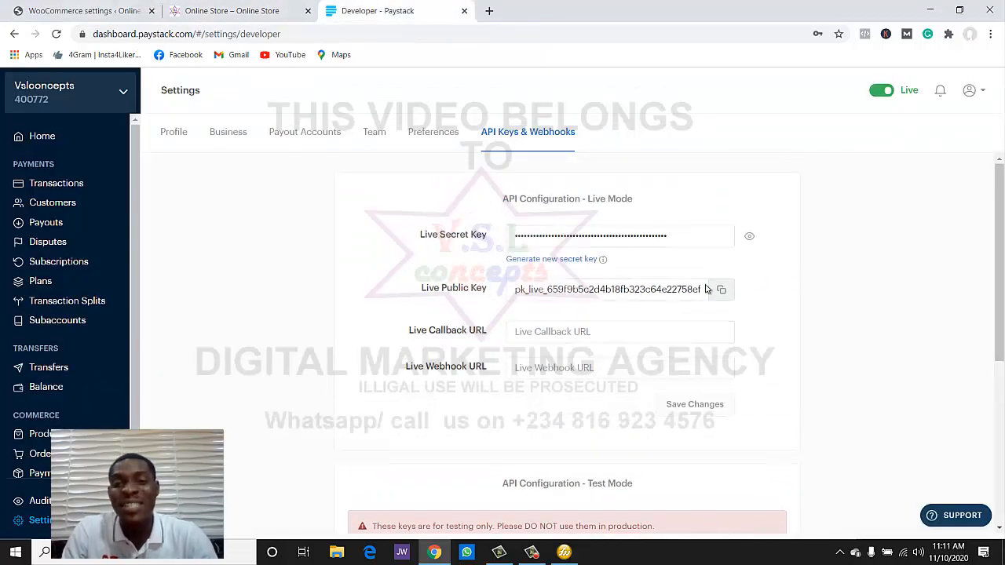
drag(587, 200, 633, 200)
click(628, 200)
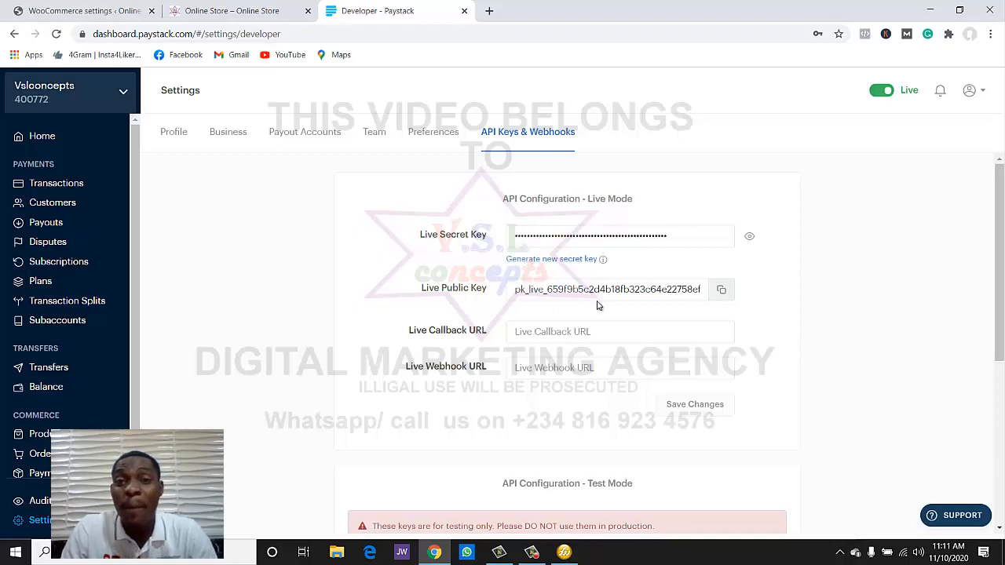
scroll(597, 305, down, 3)
scroll(597, 306, down, 2)
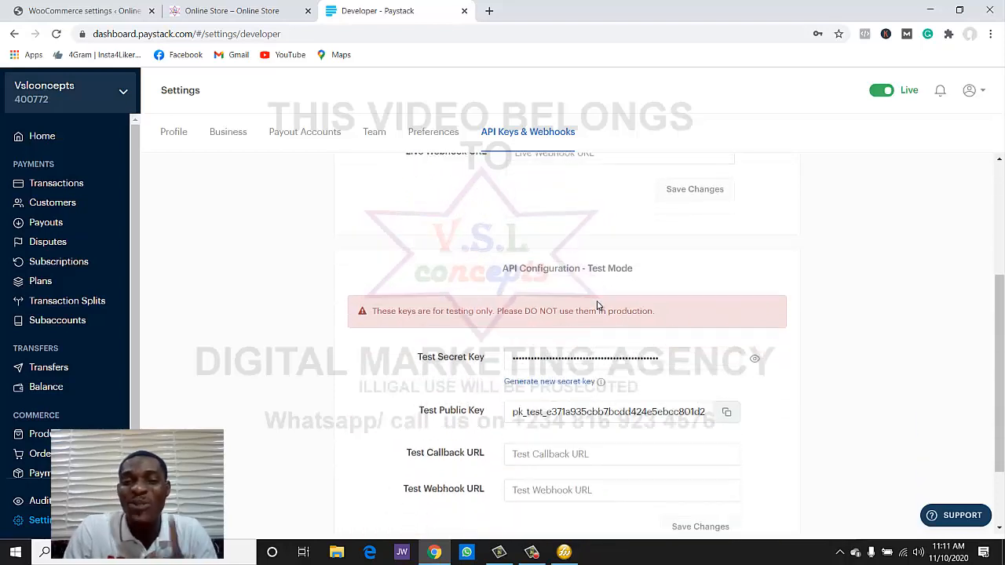
- Reveal and copy Paystack's test secret key into WooCommerce's Test Secret Key field
click(78, 11)
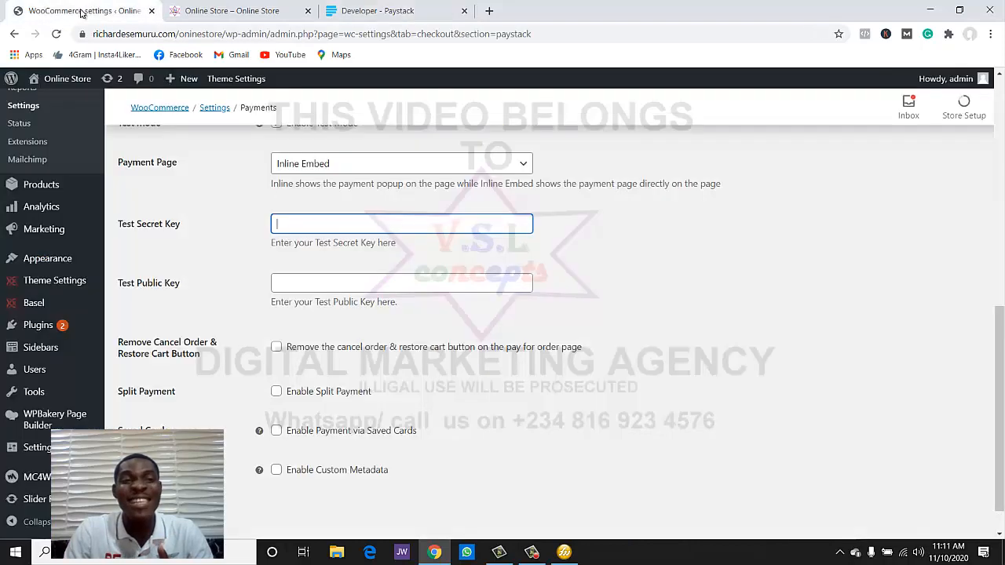
scroll(321, 235, up, 3)
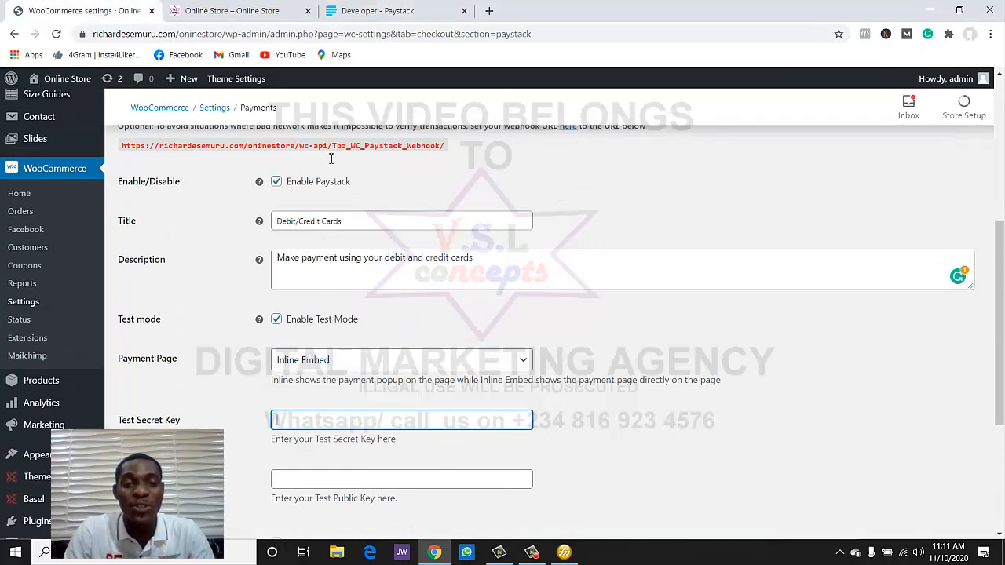
click(377, 11)
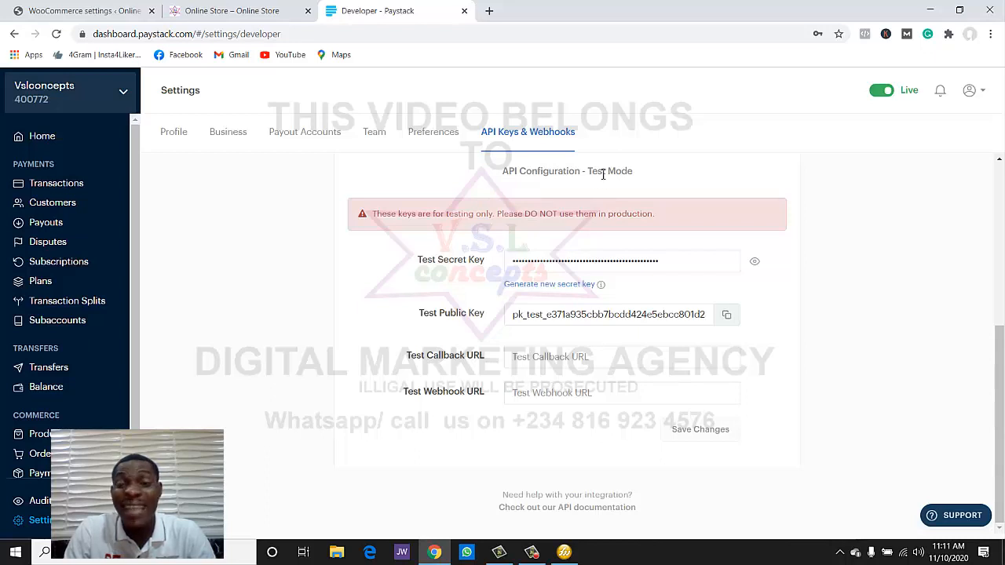
click(754, 261)
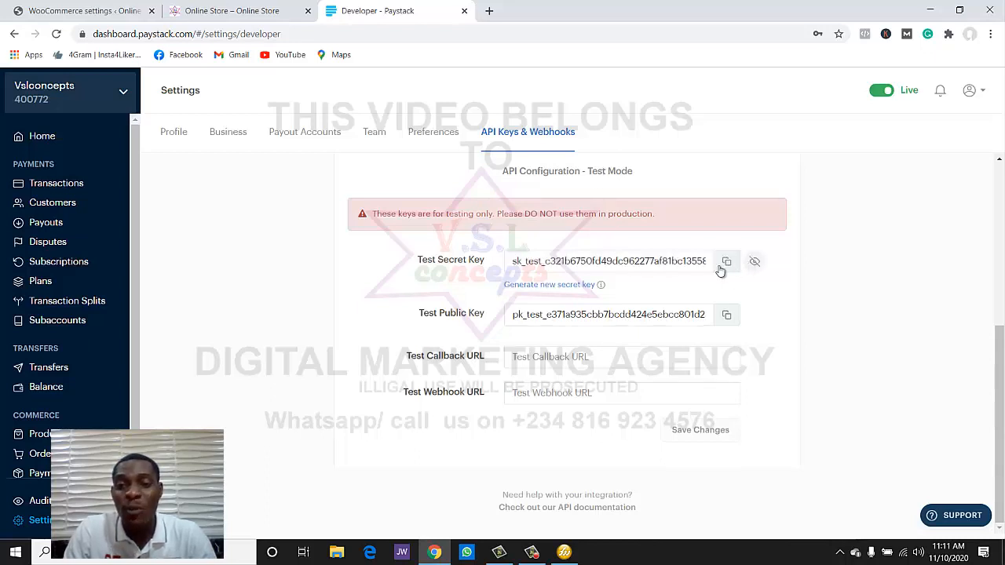
double_click(675, 270)
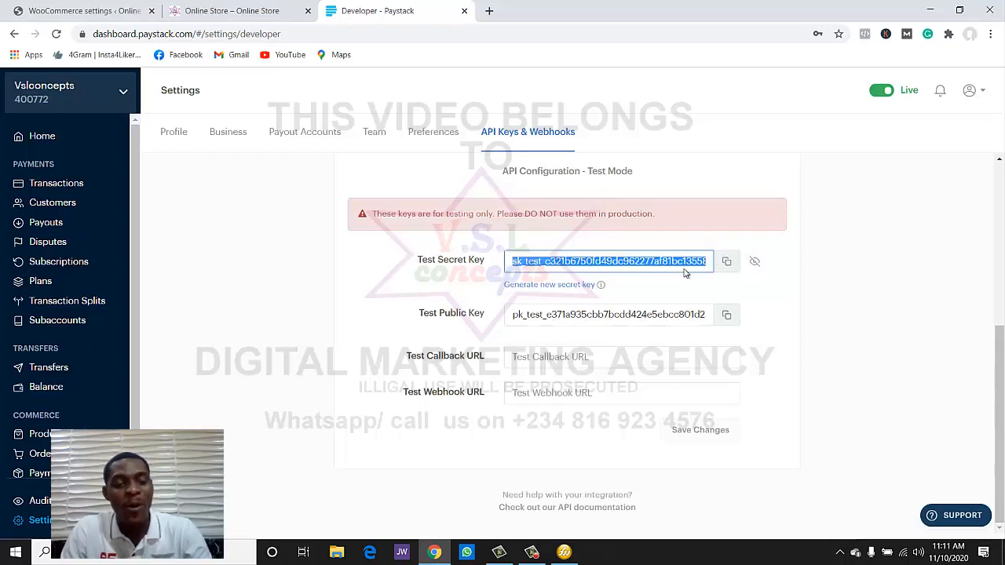
click(102, 10)
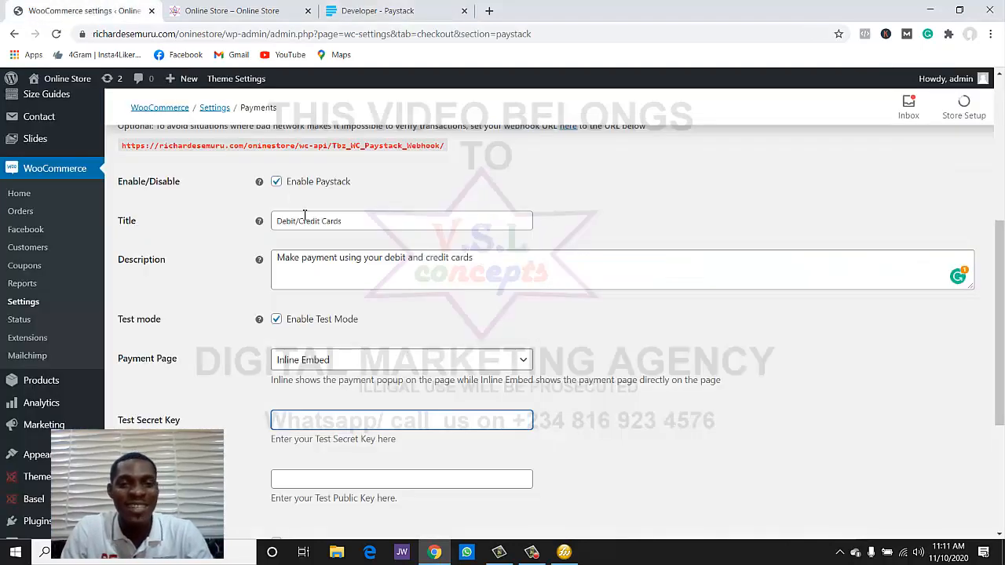
scroll(330, 329, down, 3)
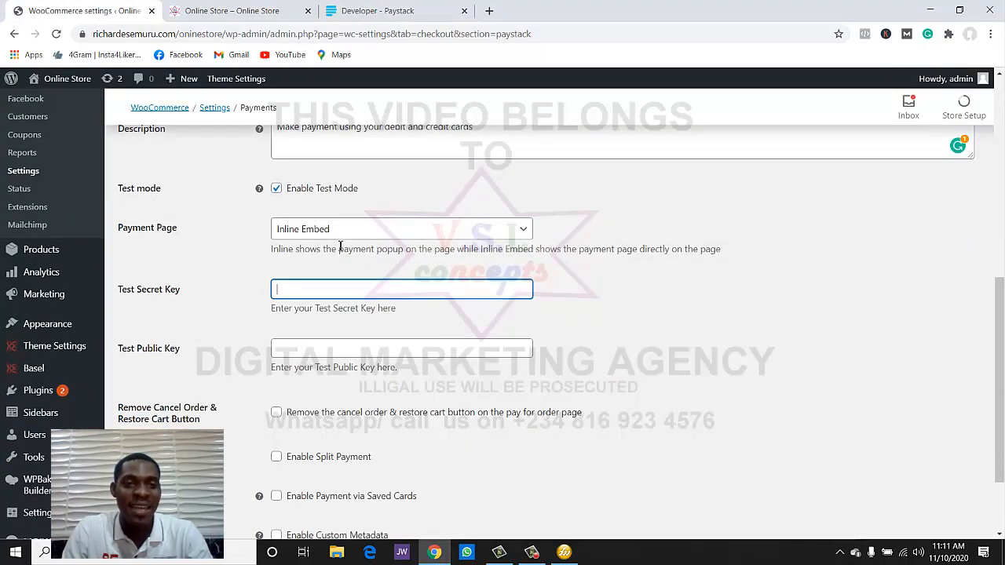
key(ctrl+v)
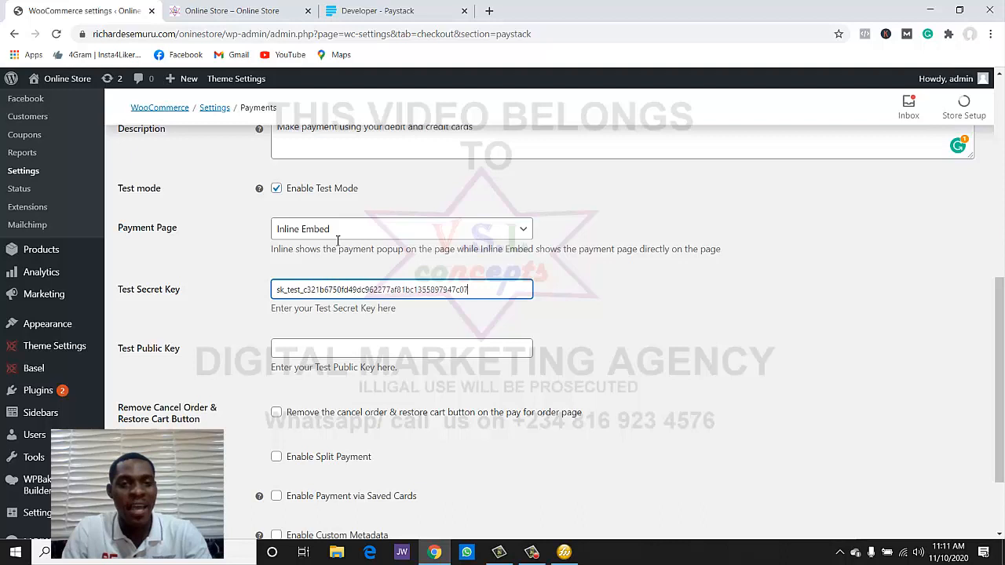
- Copy the test public key into the Test Public Key field and save the Paystack settings
click(345, 11)
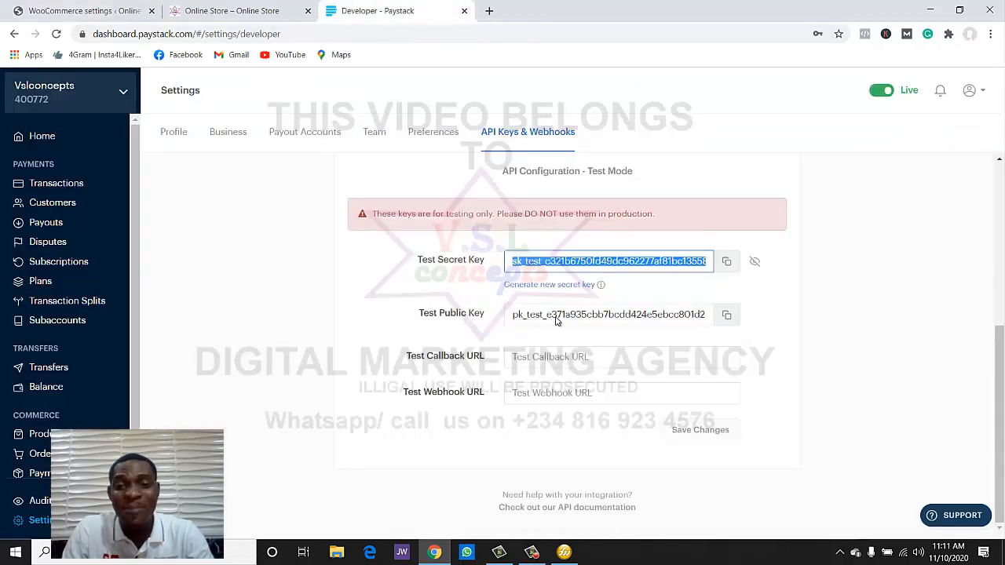
click(727, 319)
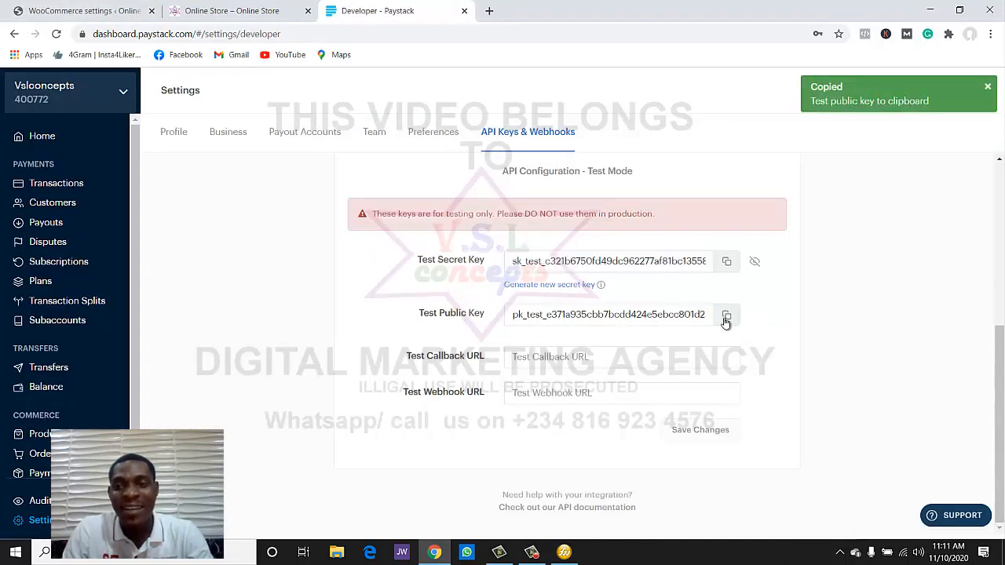
click(106, 7)
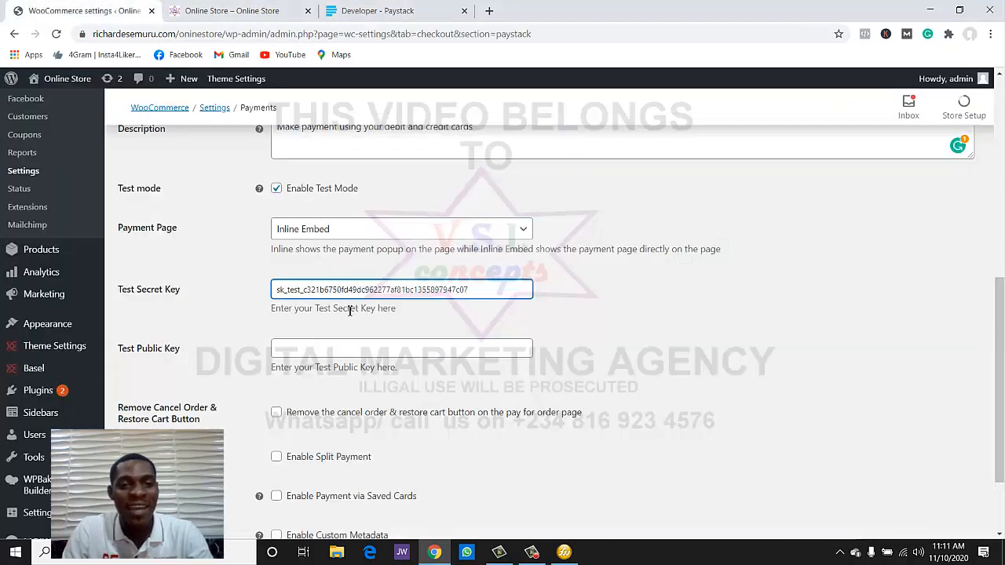
click(363, 347)
scroll(363, 346, down, 3)
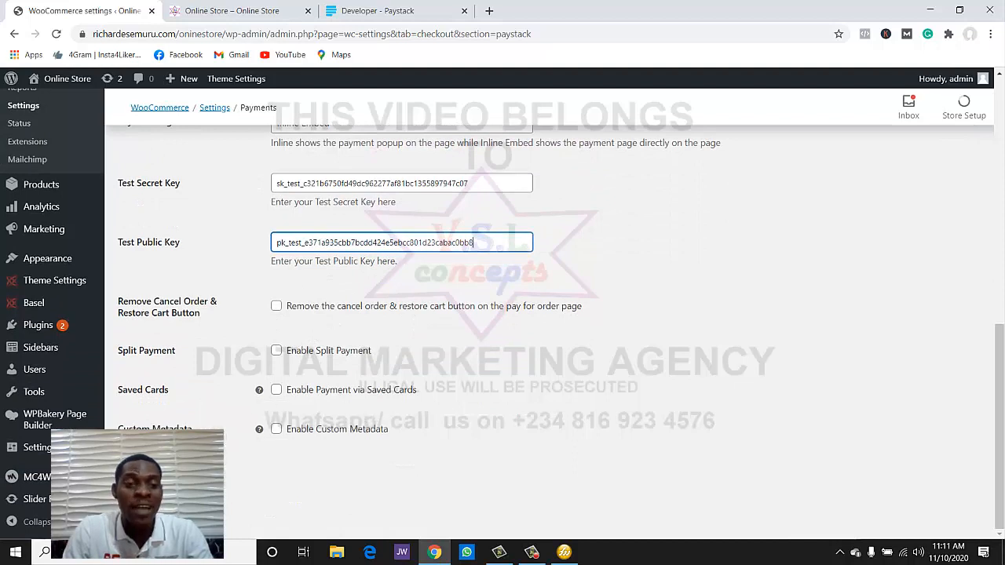
click(150, 471)
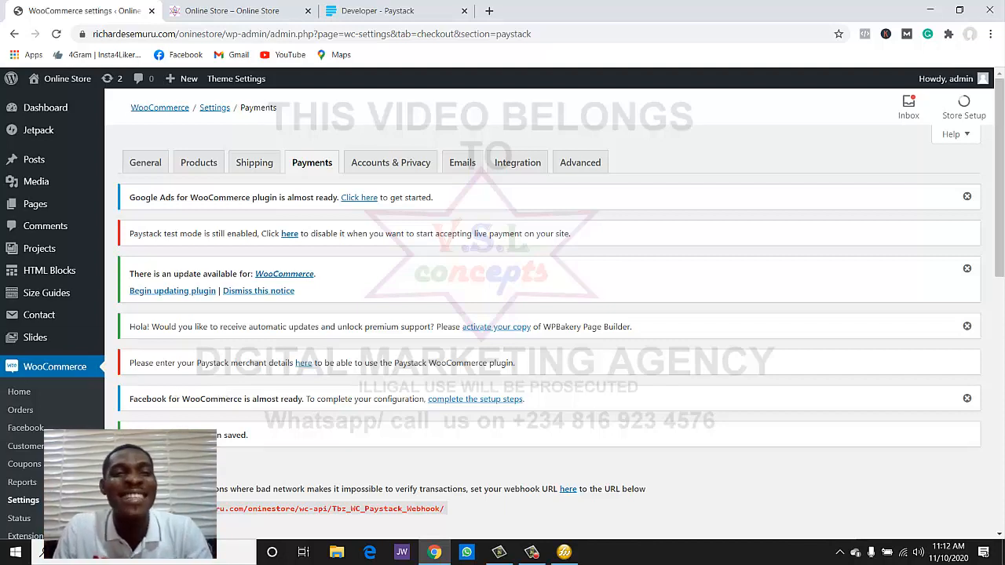
- Reload the Online Store storefront and add the Meeysoo P45 Pro phone to the cart
click(182, 11)
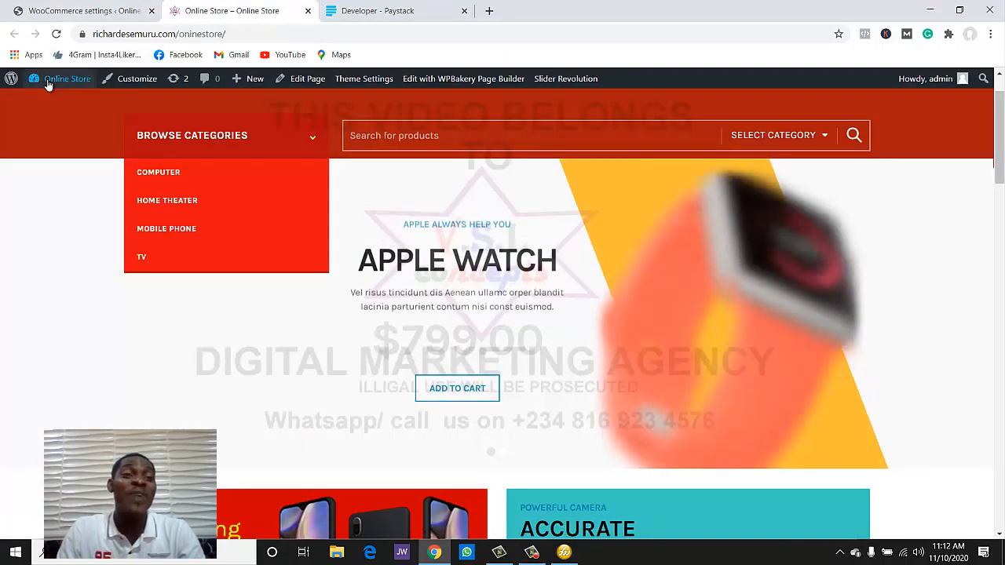
click(55, 35)
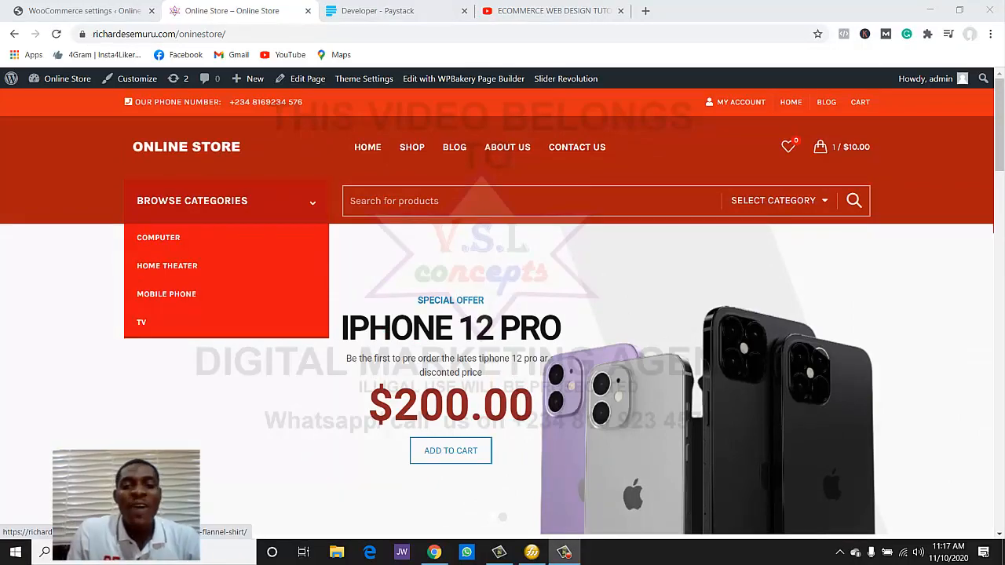
scroll(502, 314, down, 10)
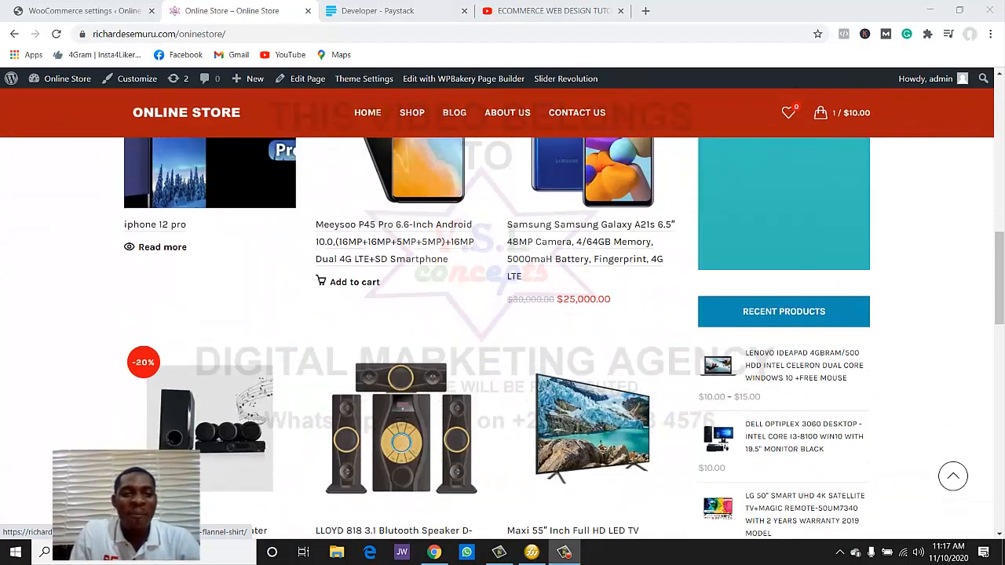
scroll(475, 157, down, 2)
scroll(475, 158, up, 3)
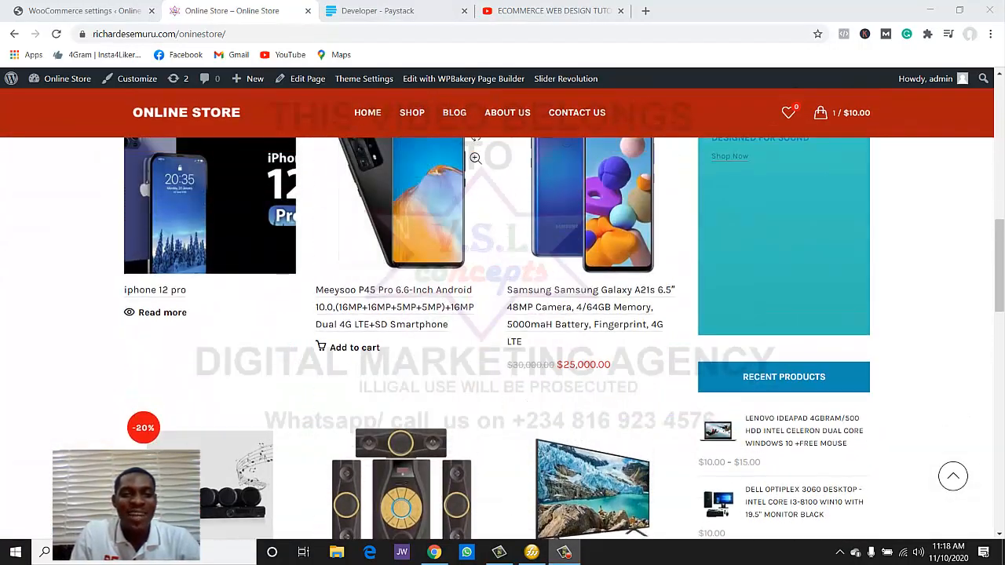
click(354, 348)
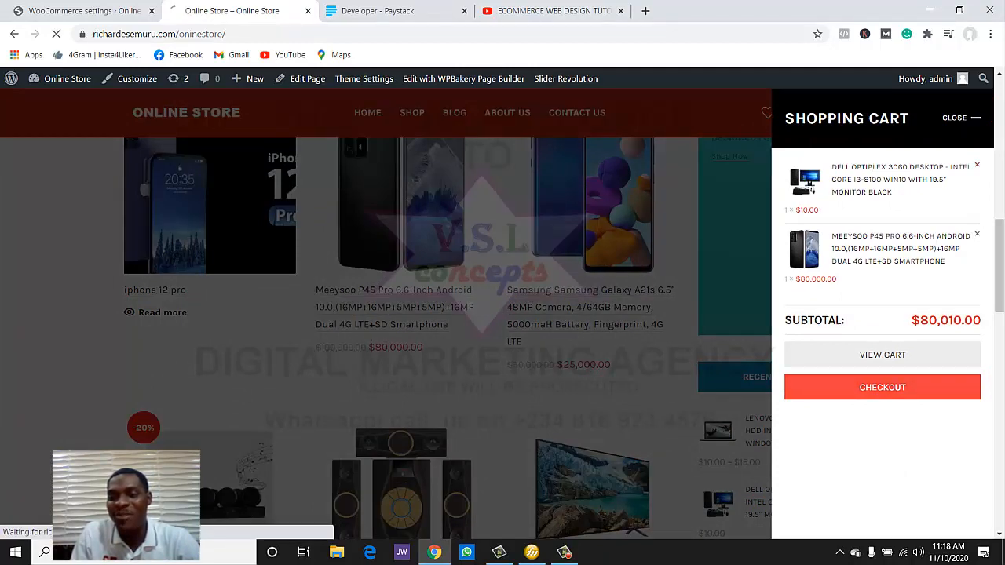
- Go to checkout with the Meeysoo phone and Dell OptiPlex desktop and submit the order
click(882, 387)
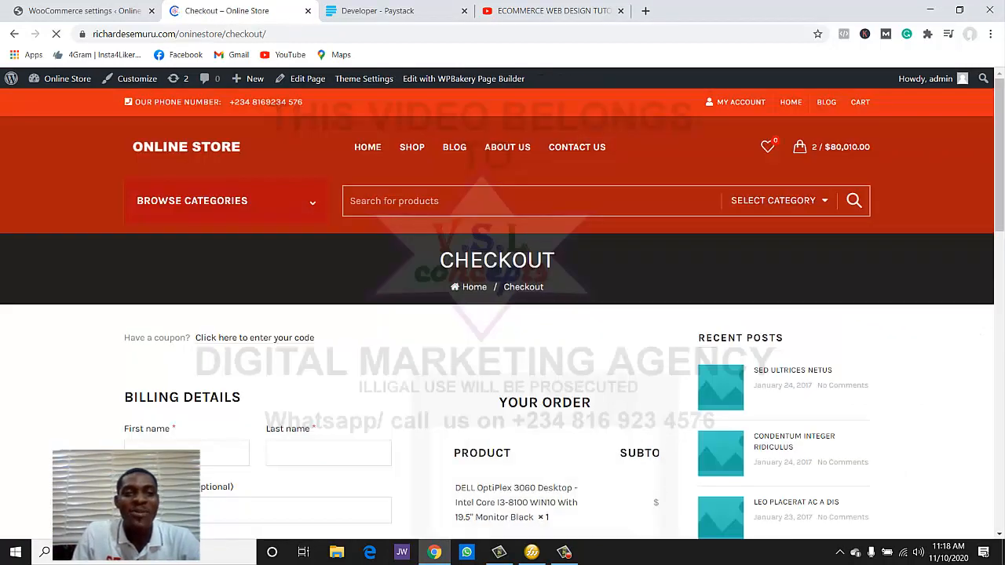
scroll(502, 314, down, 8)
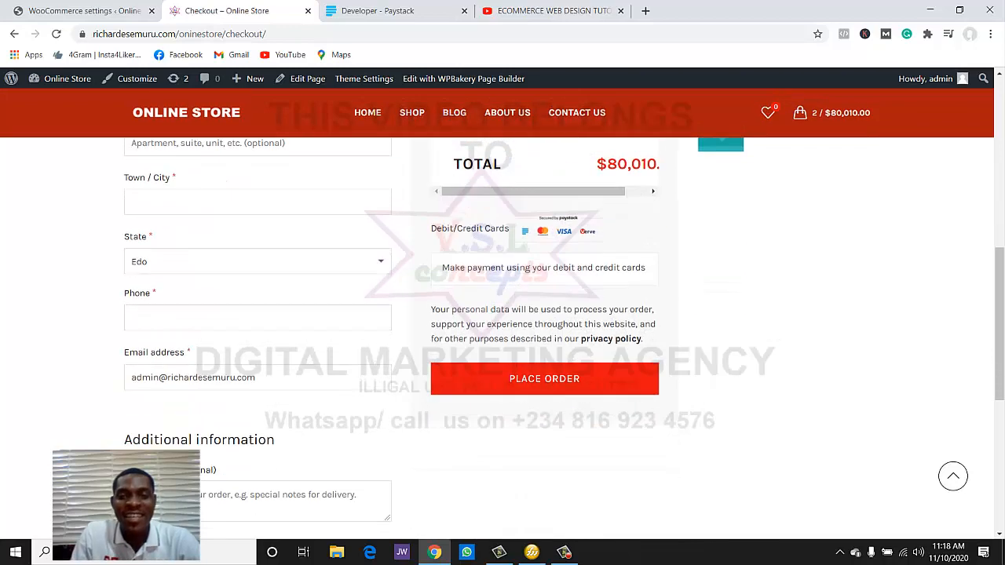
scroll(502, 313, up, 2)
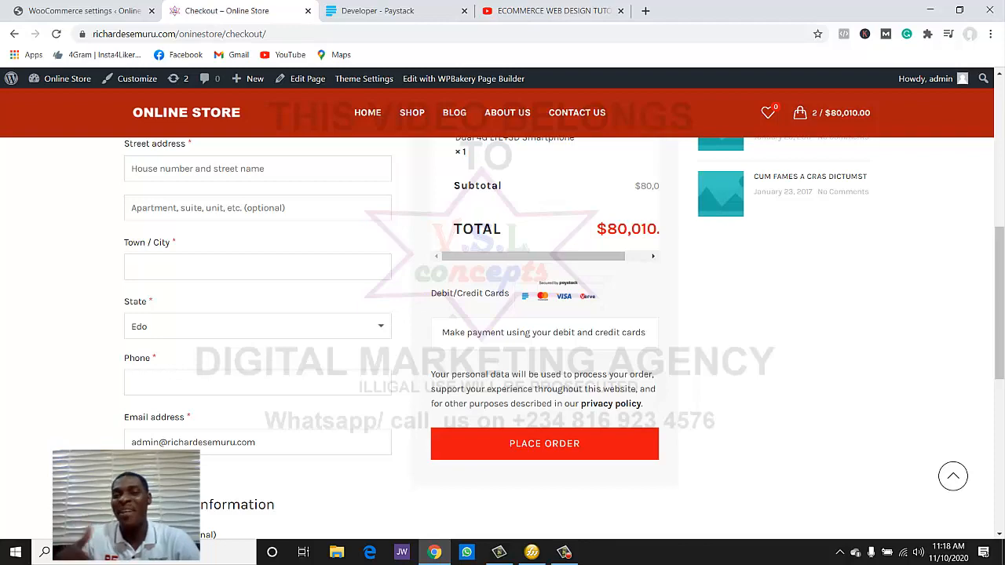
scroll(544, 378, down, 1)
click(544, 378)
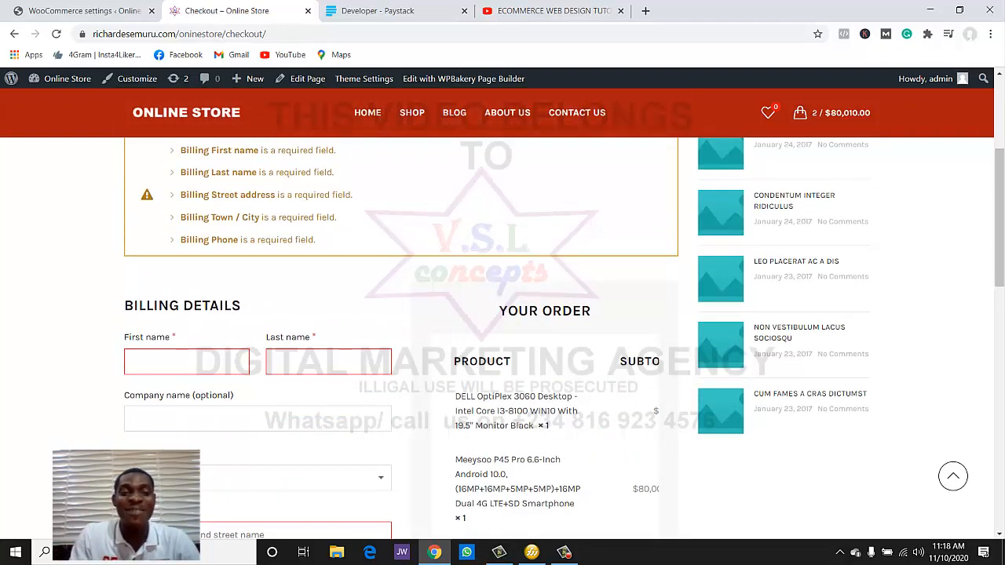
- Autofill billing from a saved address, place order 1550, and mark the 'Currency not supported by merchant' error
scroll(314, 314, down, 1)
click(187, 296)
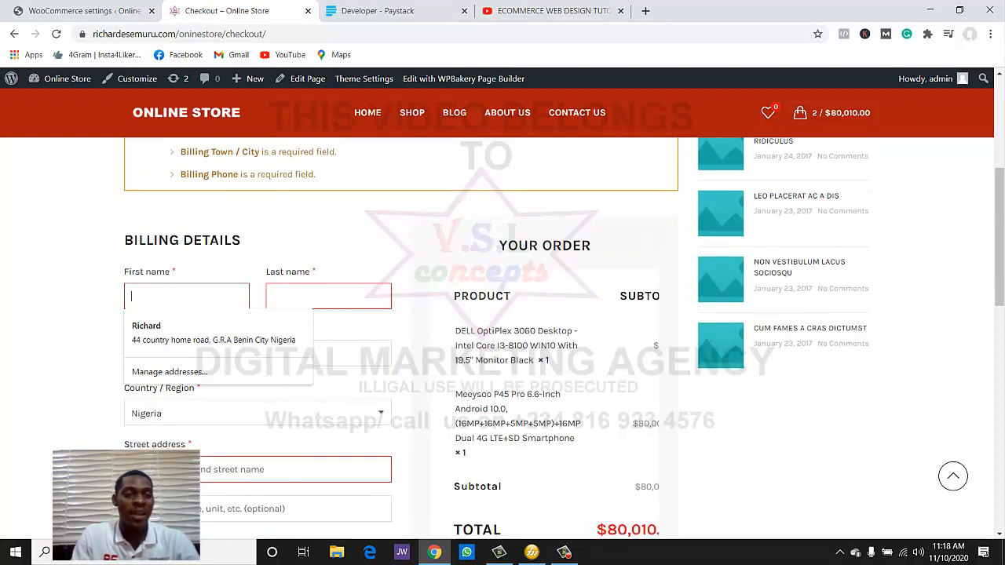
click(210, 332)
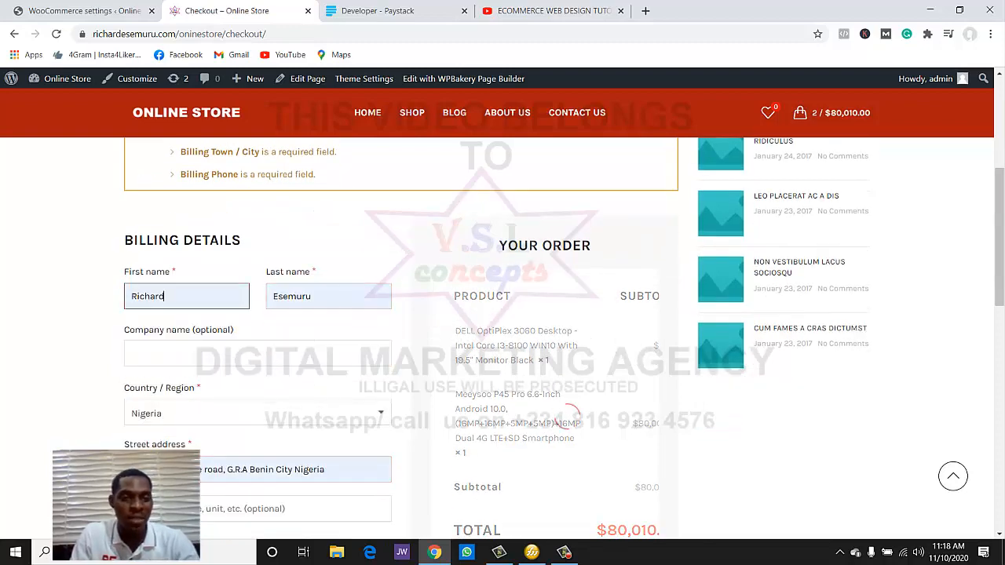
scroll(211, 333, down, 2)
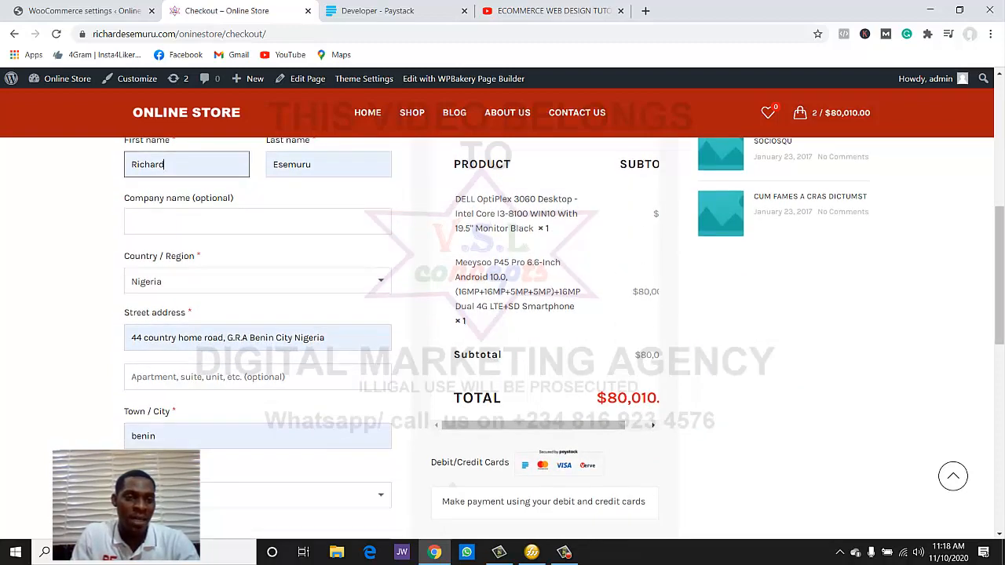
scroll(502, 329, down, 4)
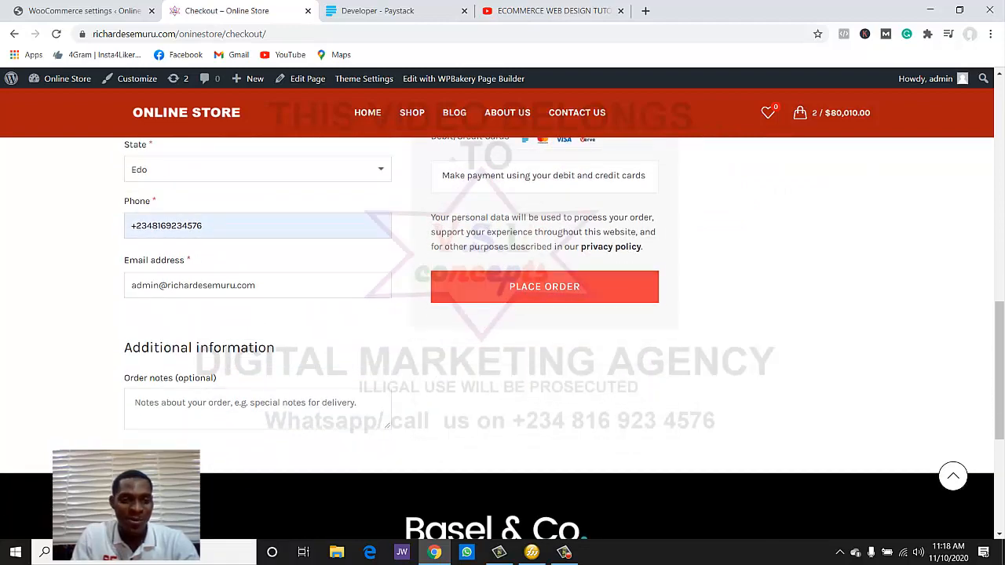
click(544, 286)
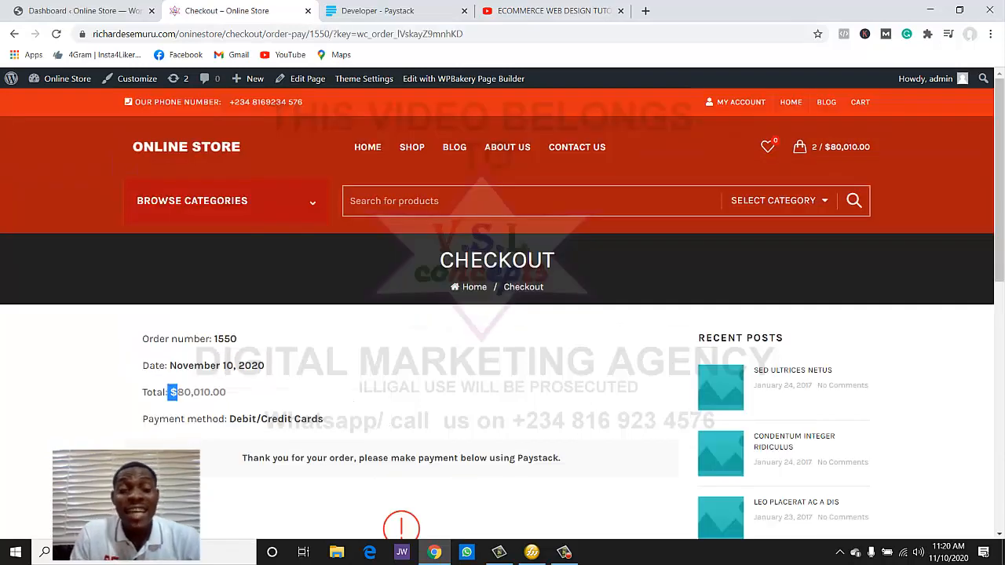
scroll(502, 314, down, 3)
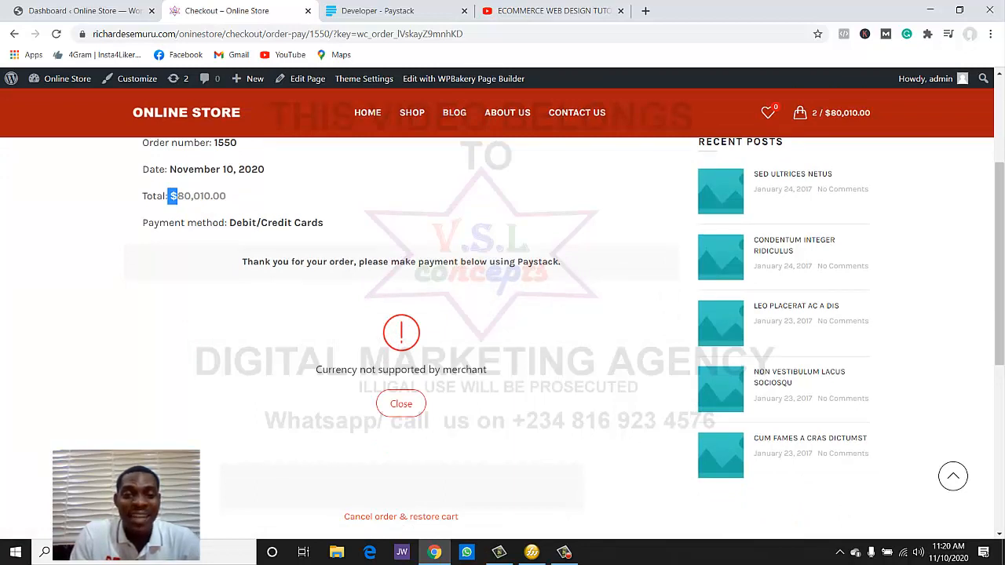
drag(320, 370, 487, 369)
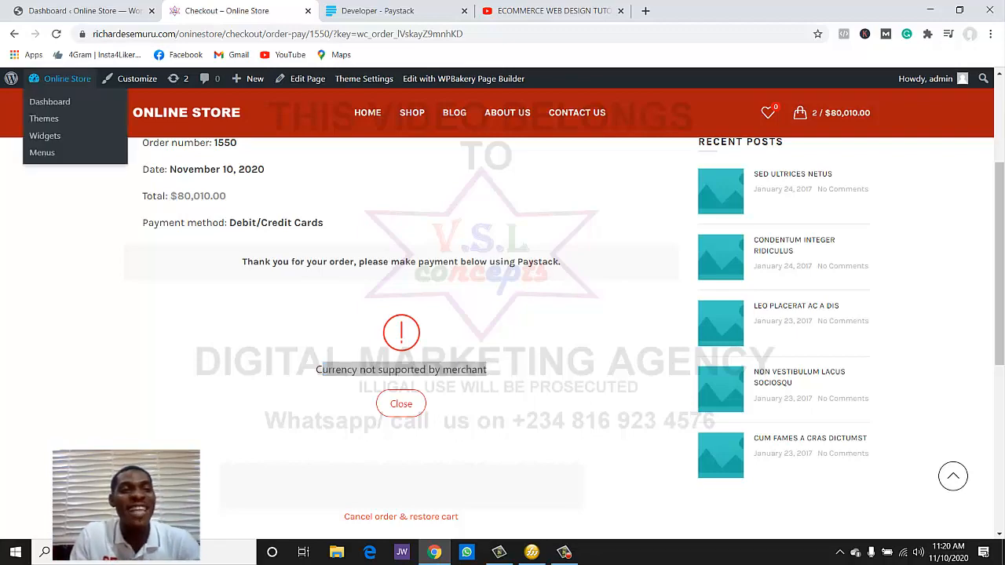
click(85, 10)
- In WooCommerce General settings, search 'nig' to set the currency to Nigerian naira (₦) and save
scroll(549, 314, down, 4)
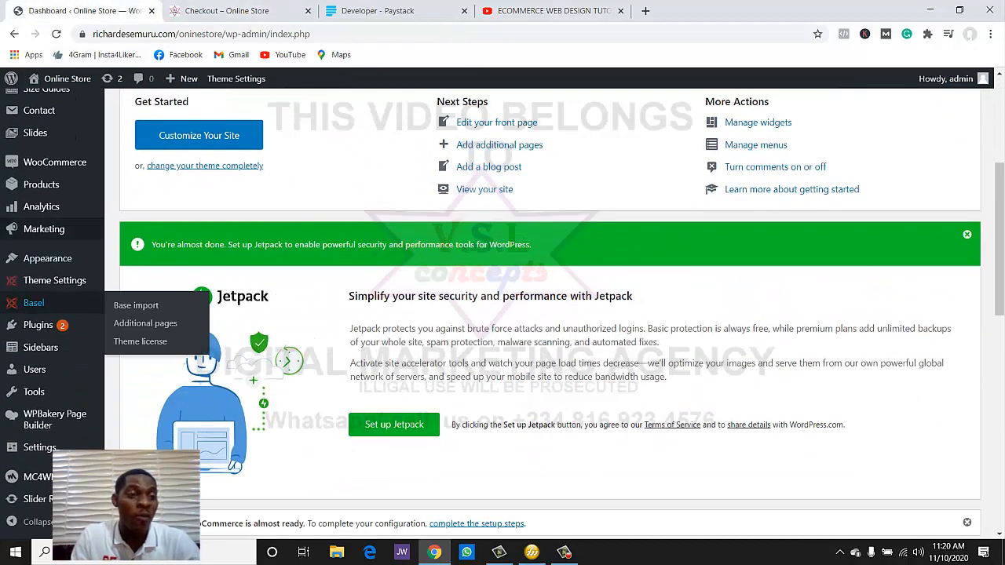
mouse_move(55, 162)
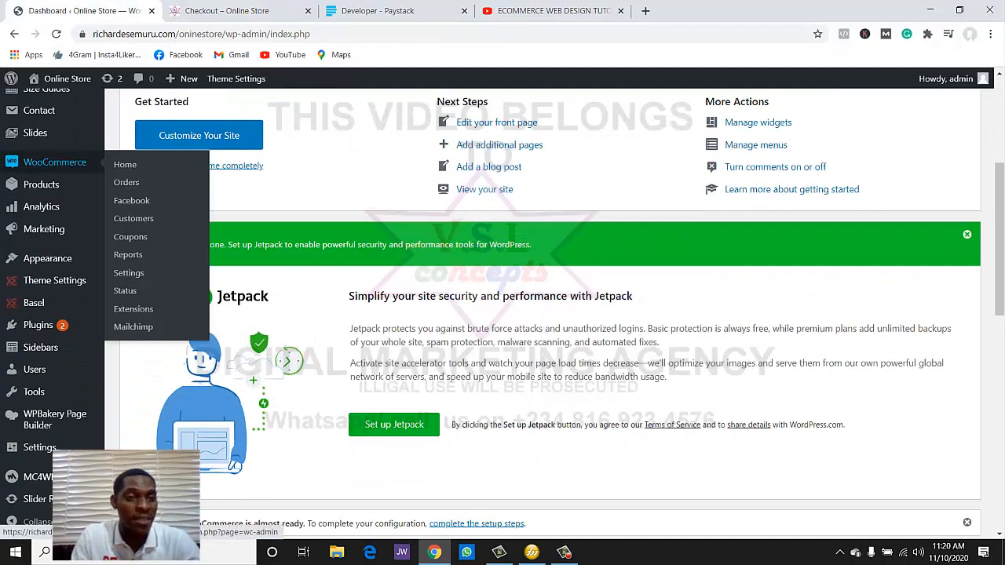
click(129, 272)
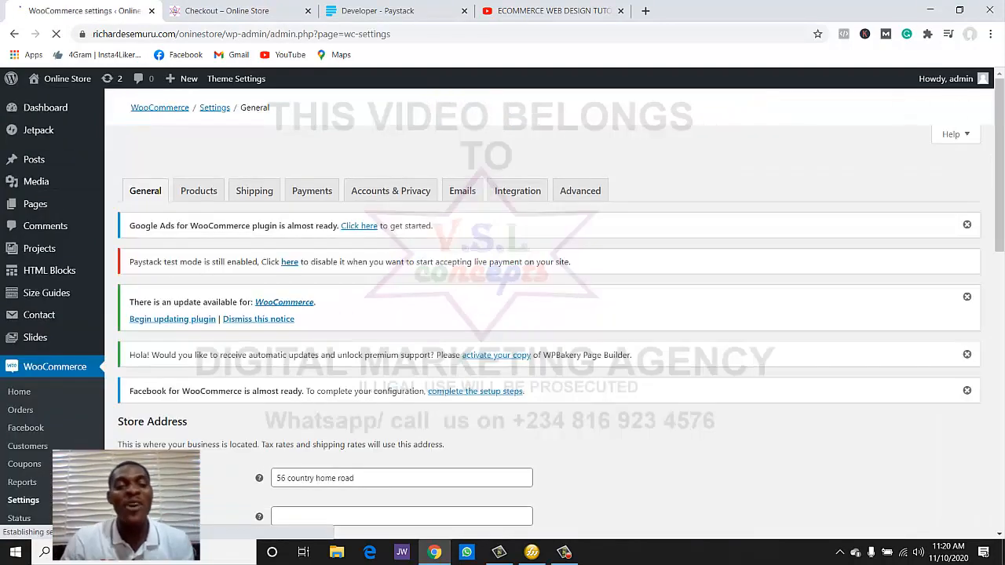
scroll(549, 314, down, 8)
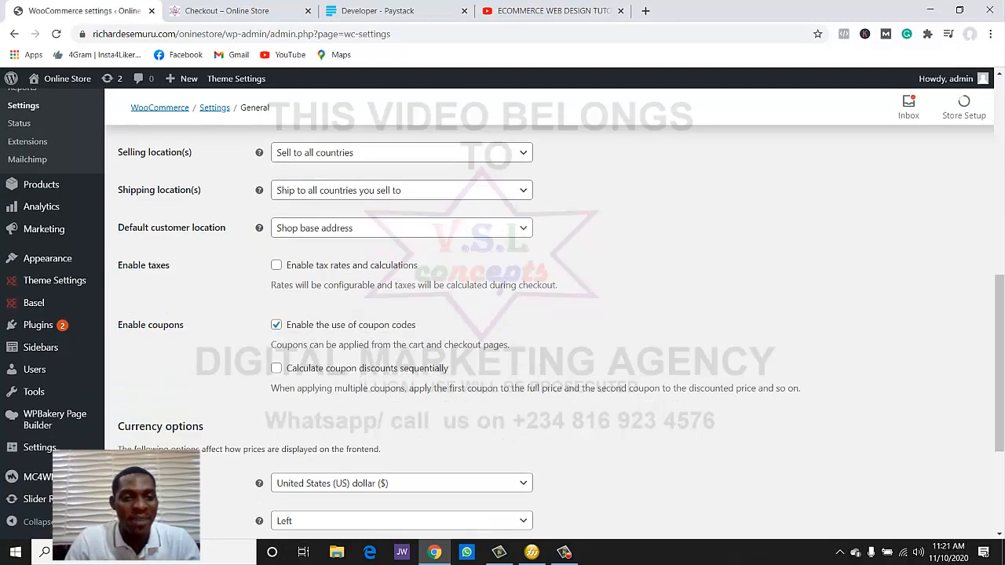
scroll(549, 314, down, 4)
scroll(549, 314, up, 1)
scroll(550, 313, down, 1)
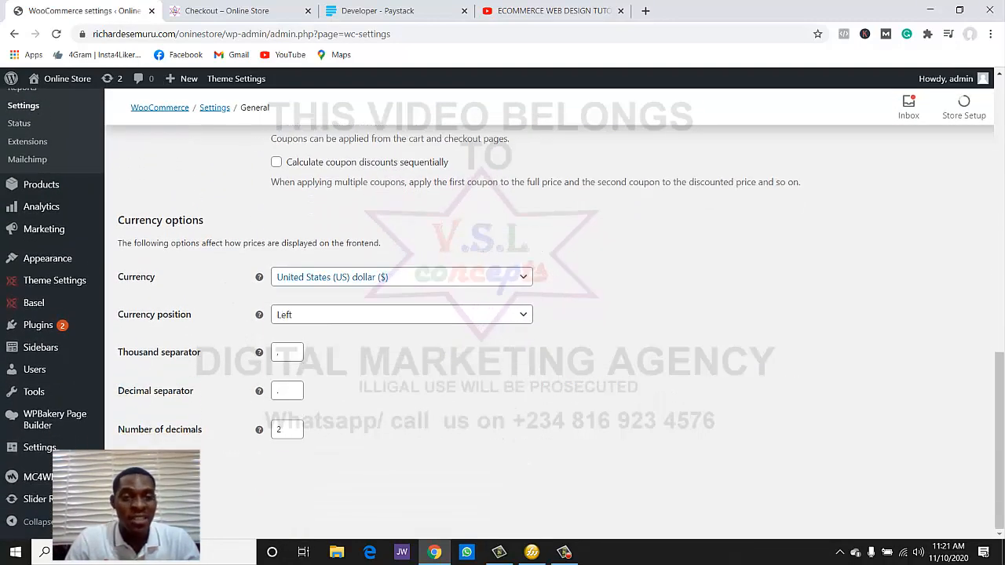
click(401, 277)
text(n)
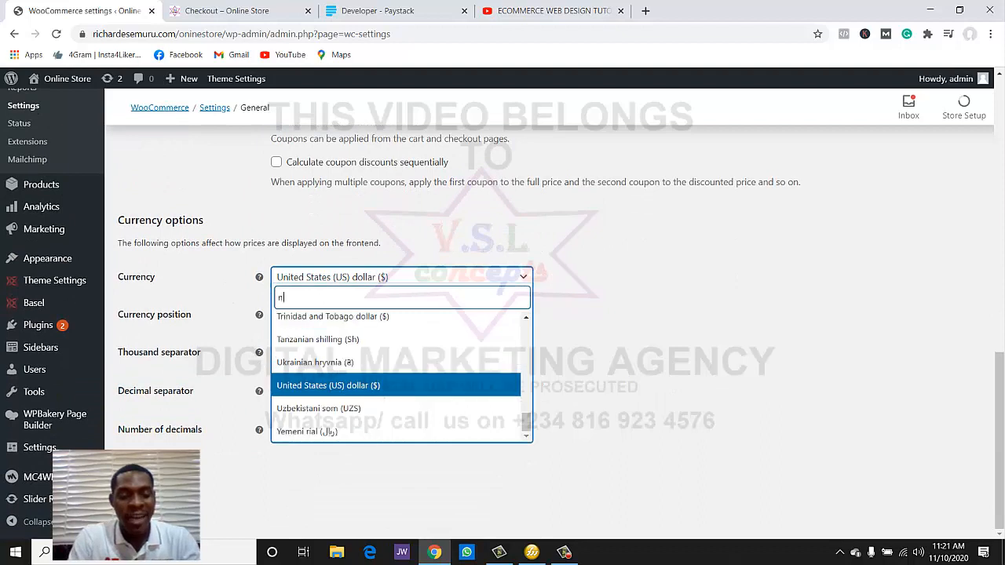
text(ig)
key(Return)
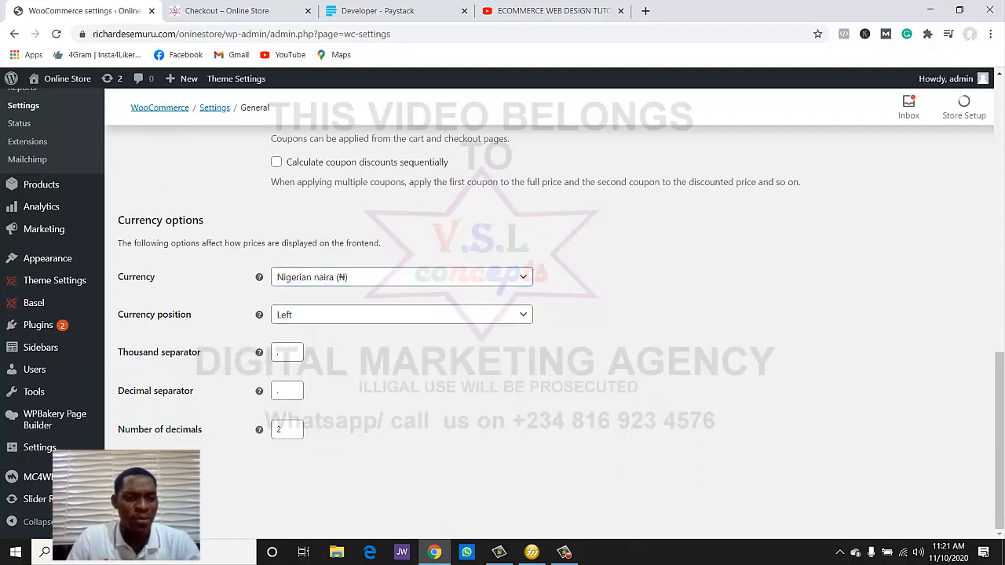
click(157, 482)
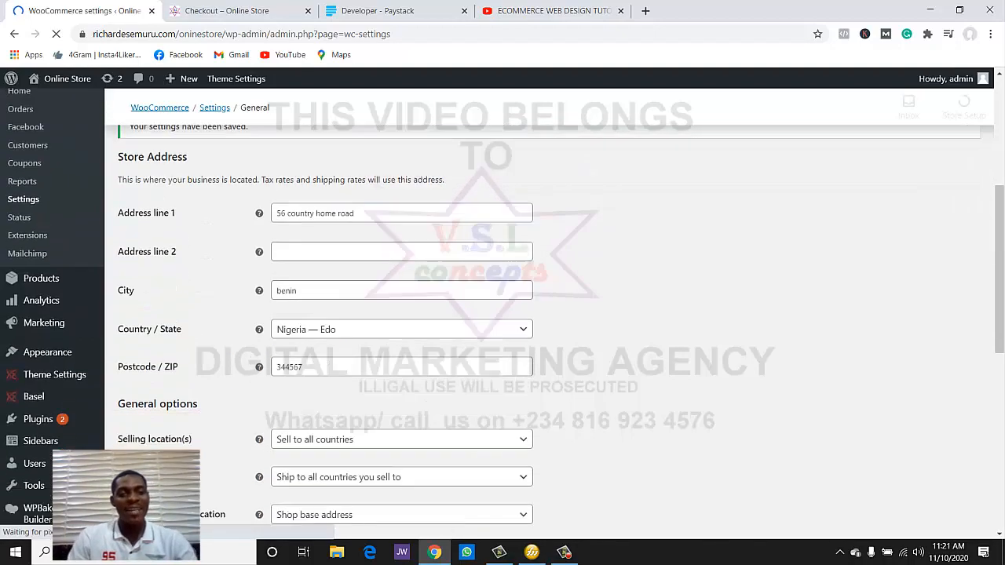
scroll(400, 298, down, 7)
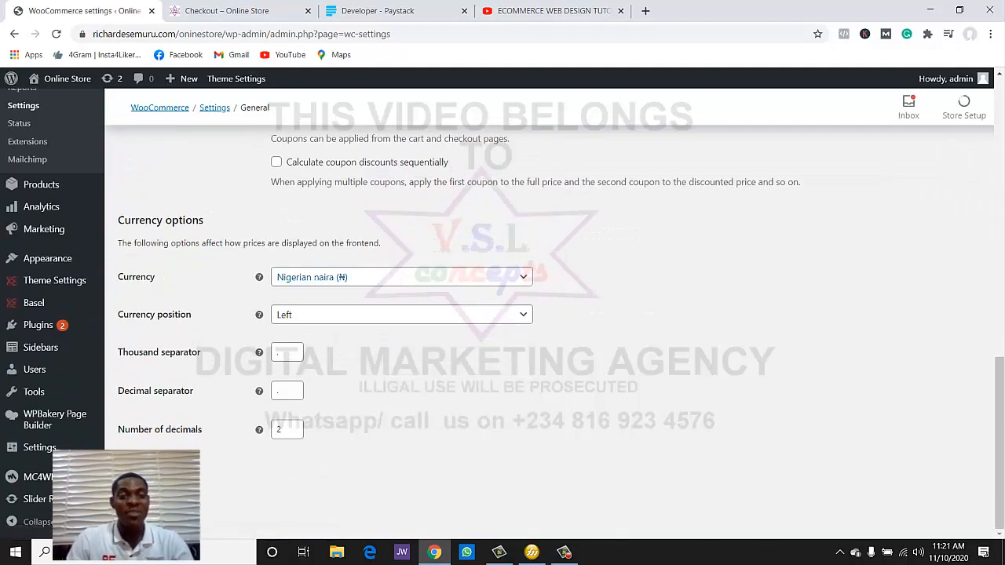
key(ctrl+Tab)
scroll(496, 314, up, 3)
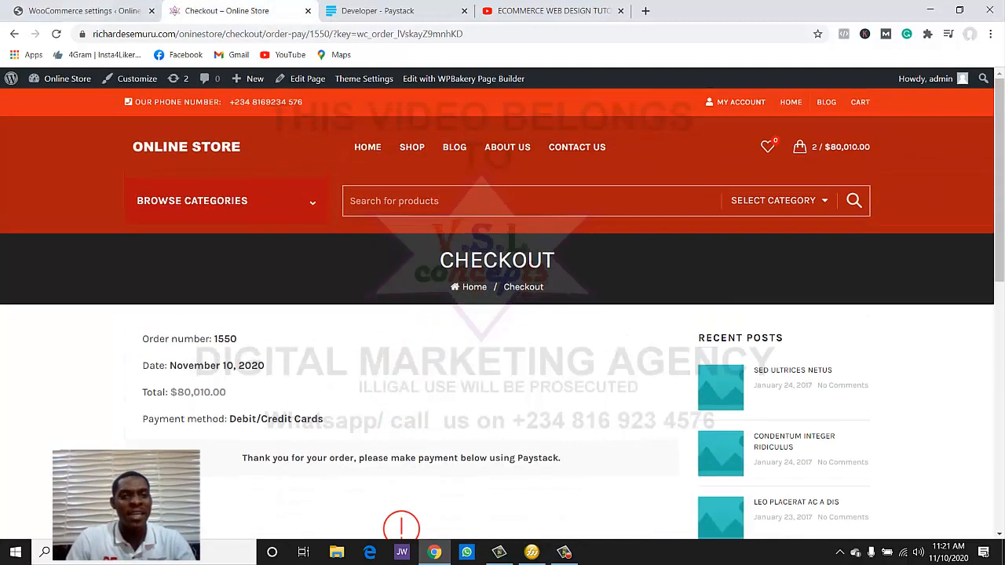
- Add the LG 50" TV from the Shop page, check out, and place order 1551 for ₦130,010.00
click(412, 147)
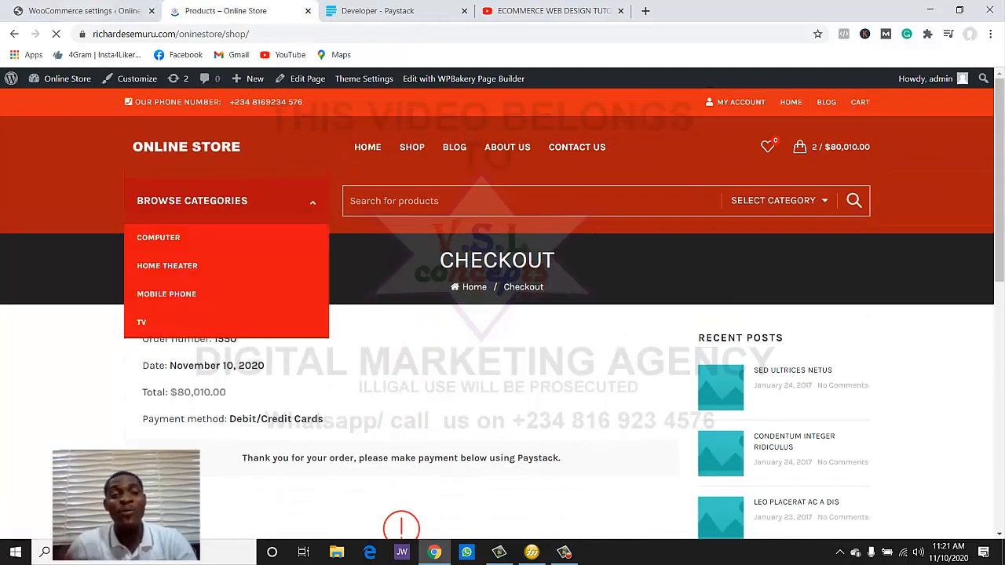
scroll(401, 235, down, 3)
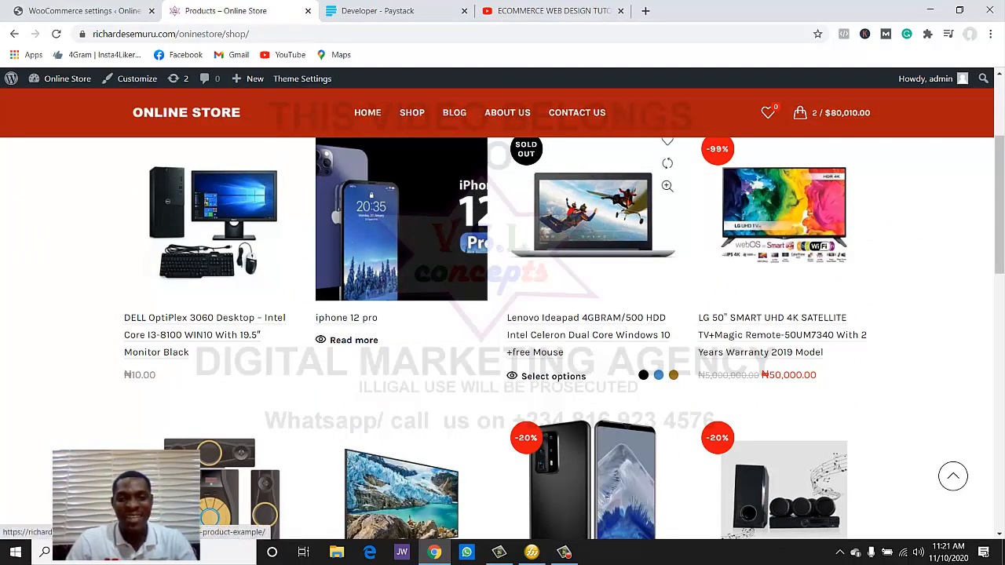
scroll(593, 235, up, 1)
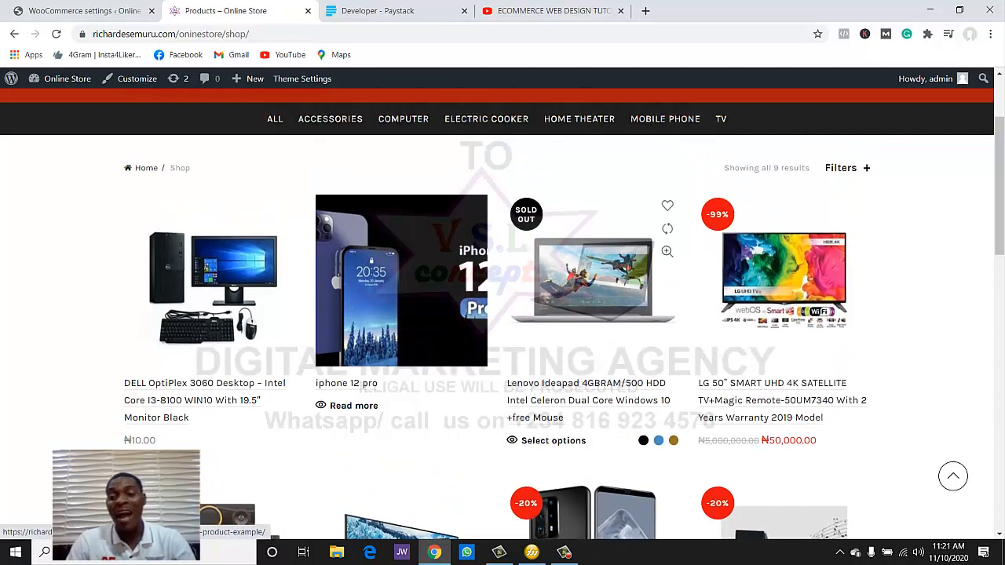
scroll(593, 235, down, 2)
click(736, 310)
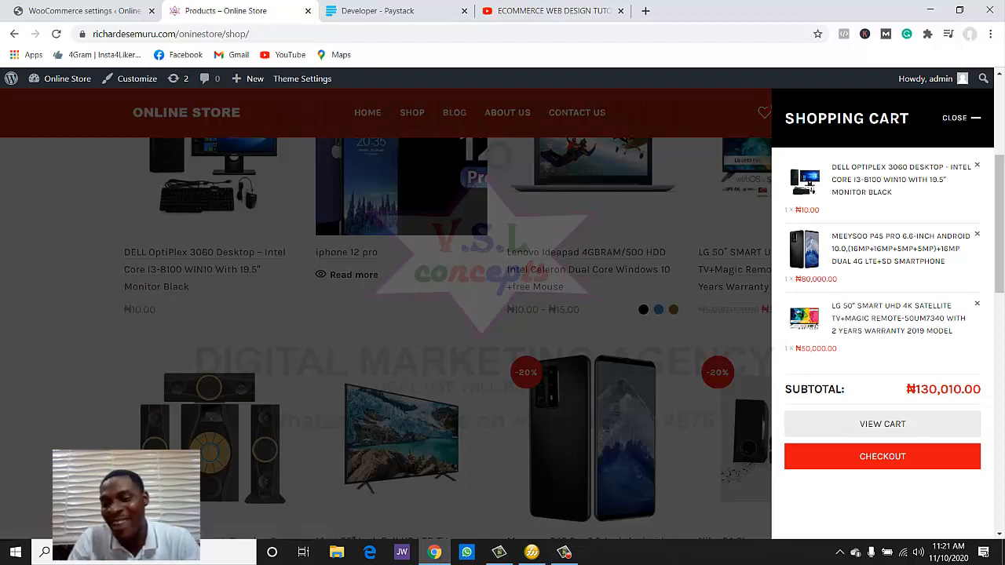
drag(786, 389, 916, 389)
click(882, 456)
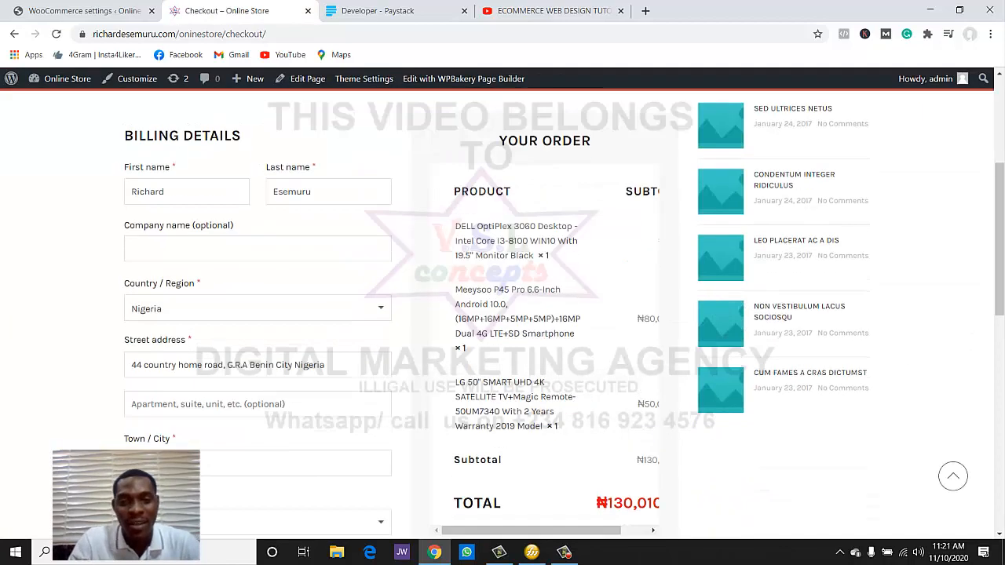
scroll(502, 314, down, 3)
scroll(502, 314, down, 10)
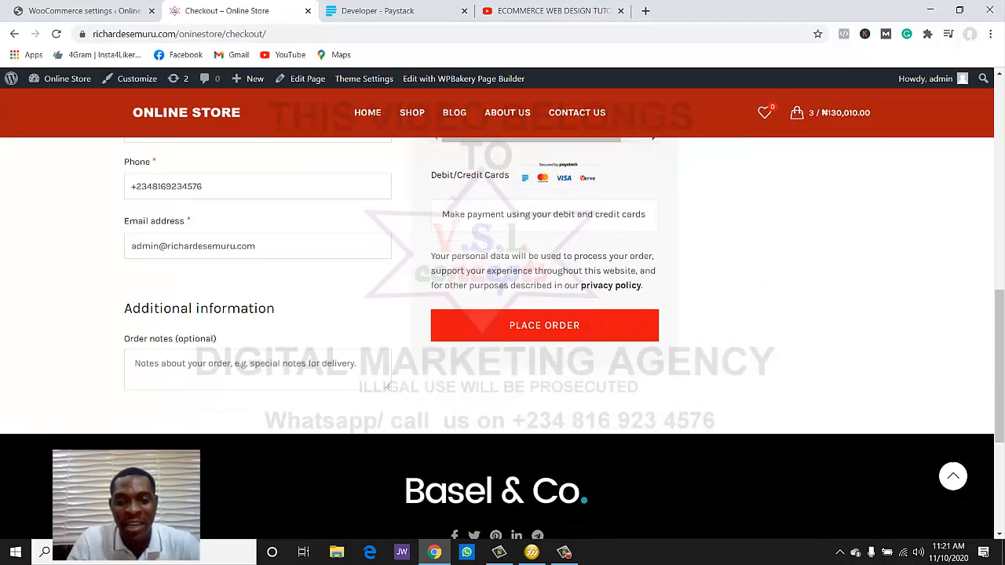
scroll(544, 314, up, 1)
click(544, 325)
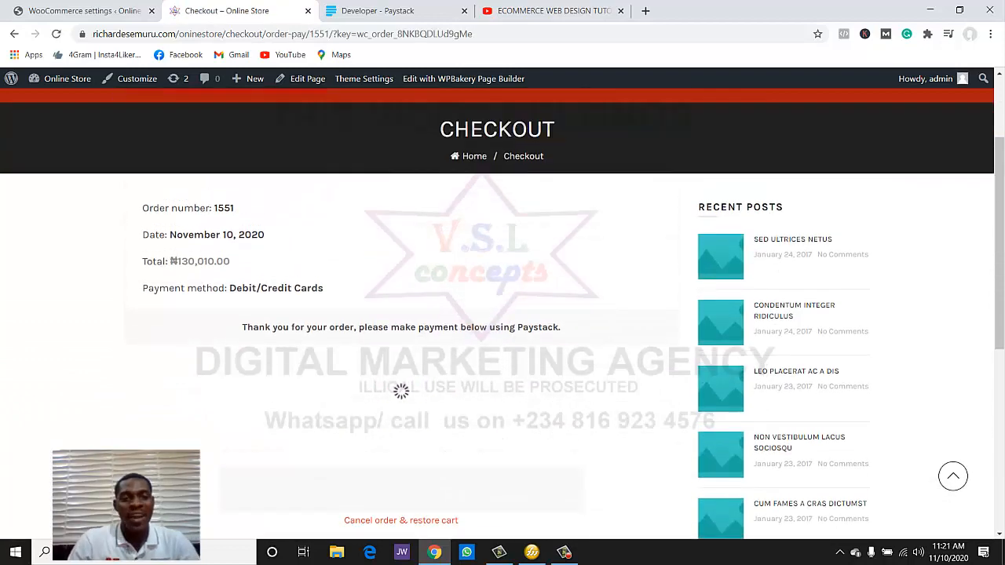
- Fill Paystack's test card number, expiry and CVV, and submit the NGN 130,010 payment
scroll(503, 313, down, 1)
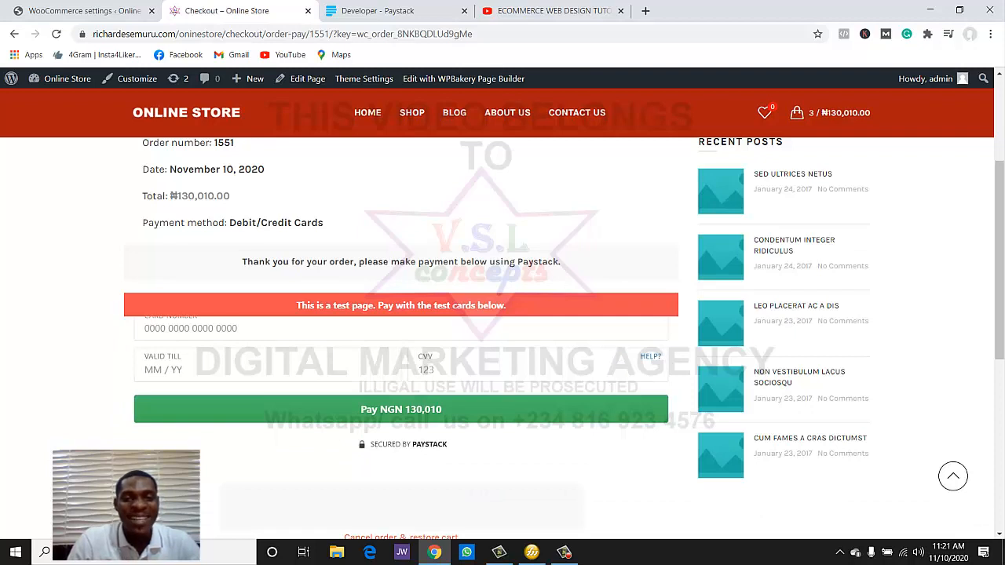
scroll(502, 314, down, 1)
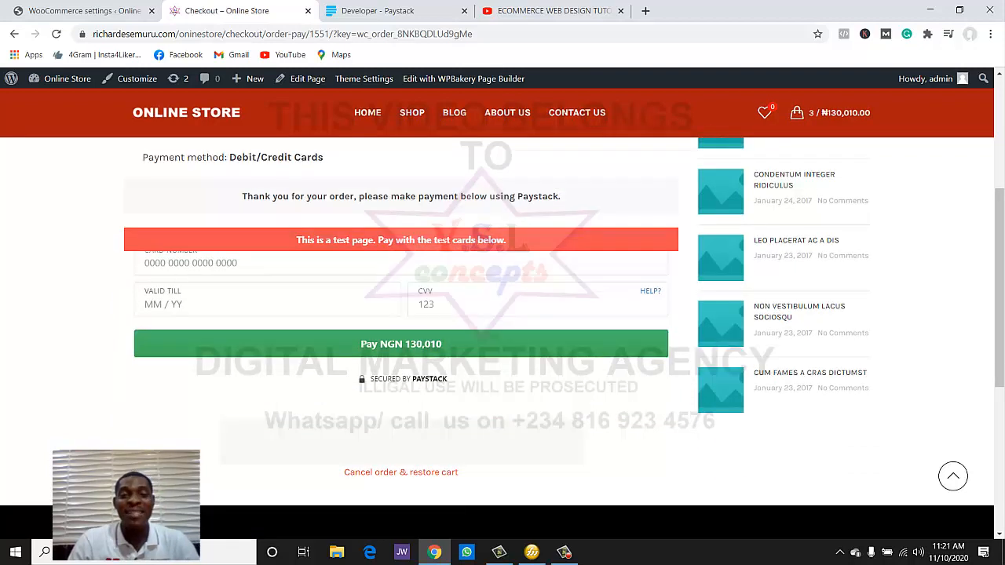
click(191, 263)
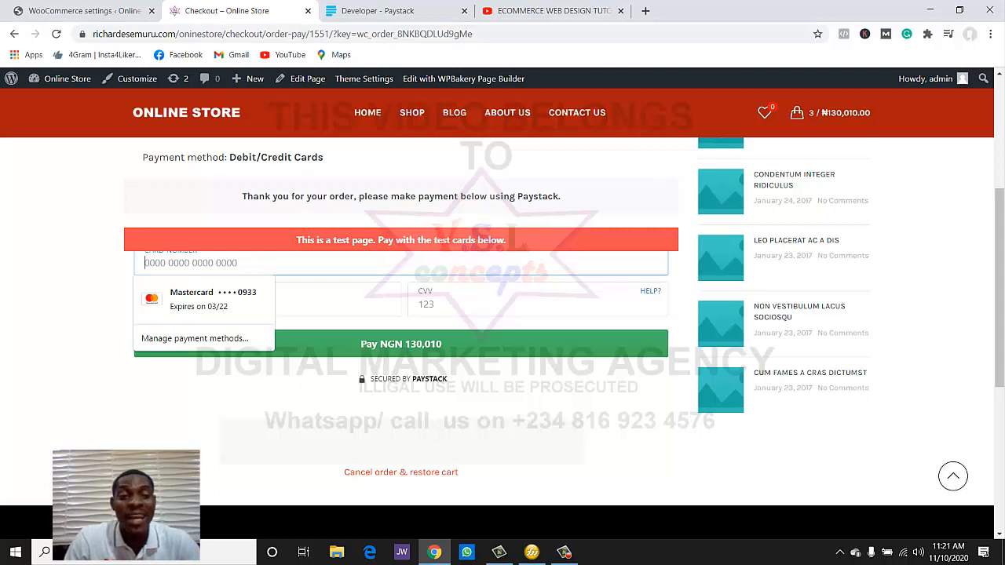
click(322, 304)
click(487, 304)
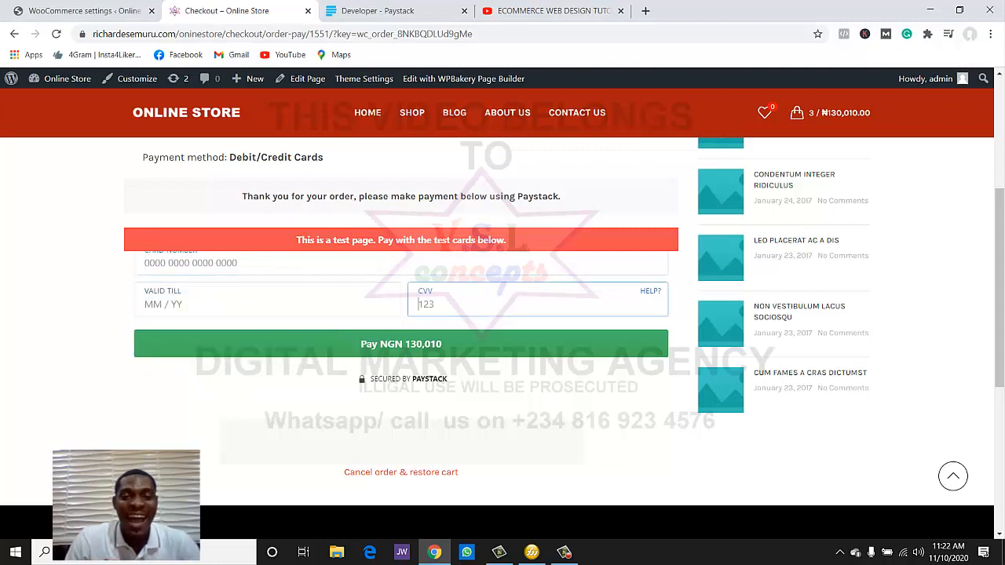
click(488, 345)
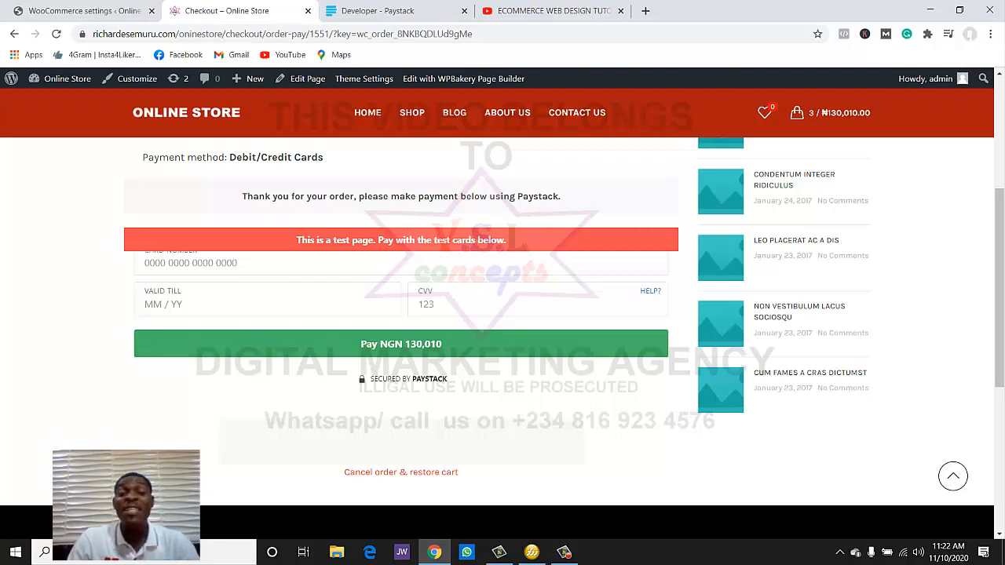
click(488, 345)
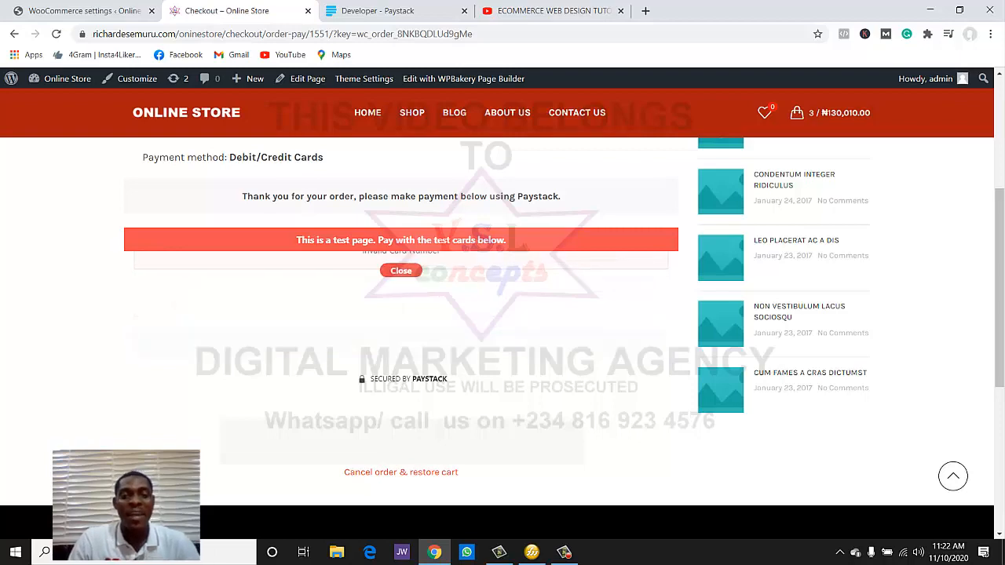
scroll(502, 314, up, 1)
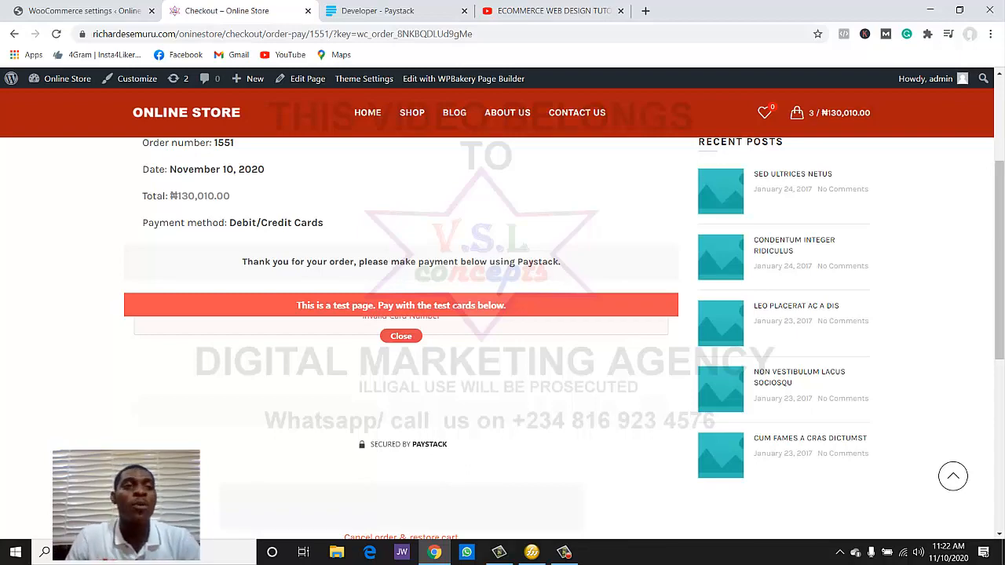
click(55, 11)
scroll(28, 460, up, 5)
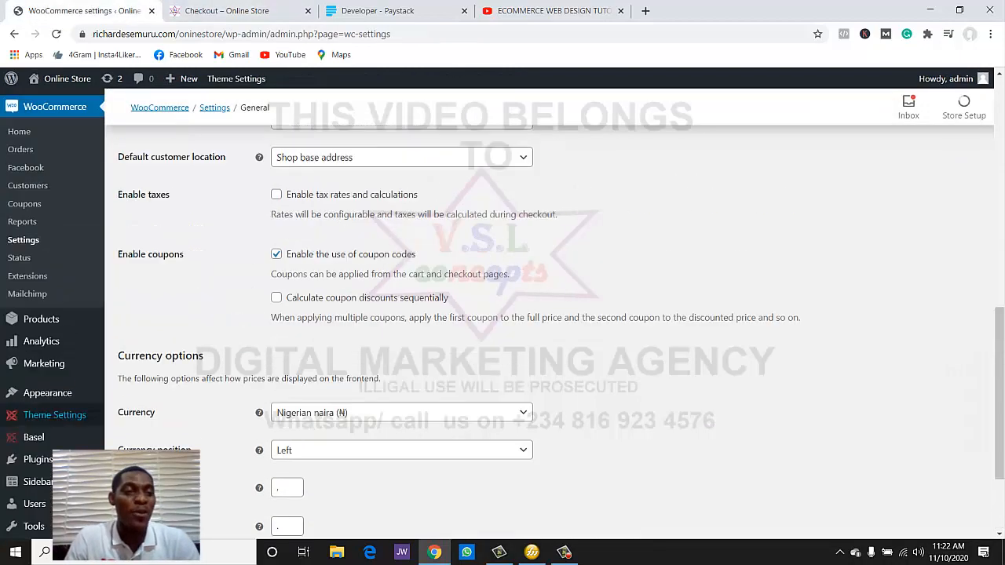
- Mark order #1551 completed using the Orders list's bulk 'Change status to completed' action
scroll(27, 461, down, 3)
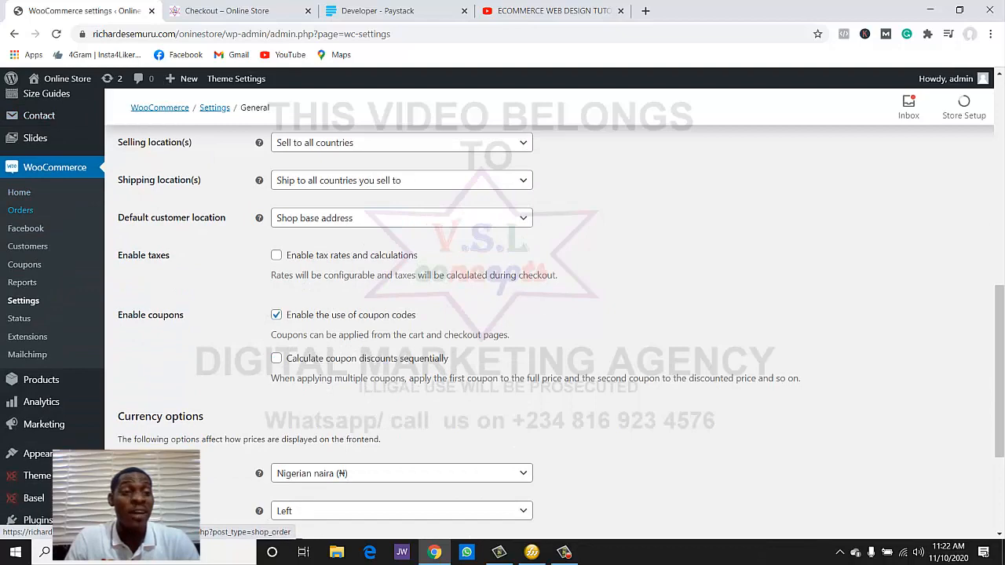
click(20, 210)
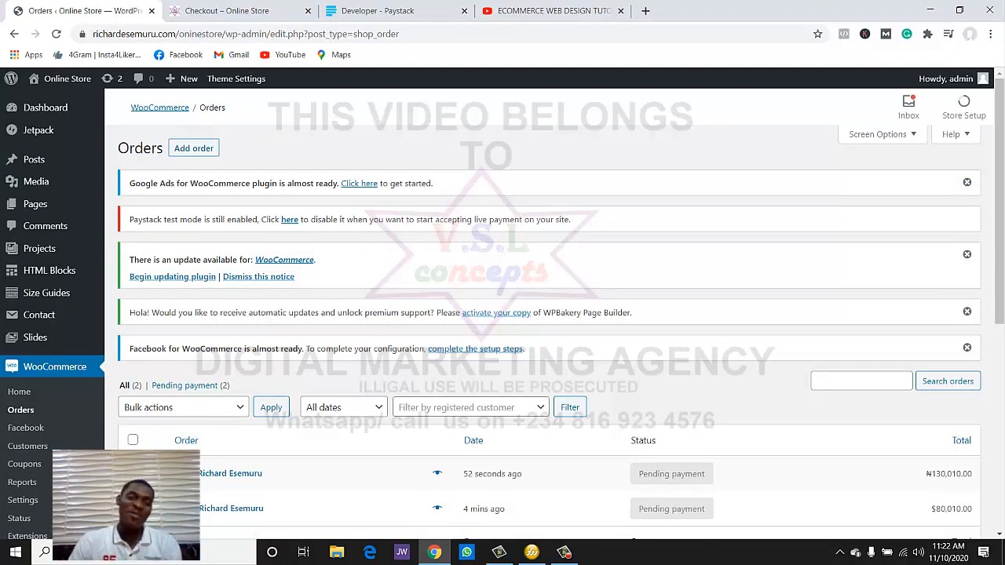
scroll(502, 314, down, 3)
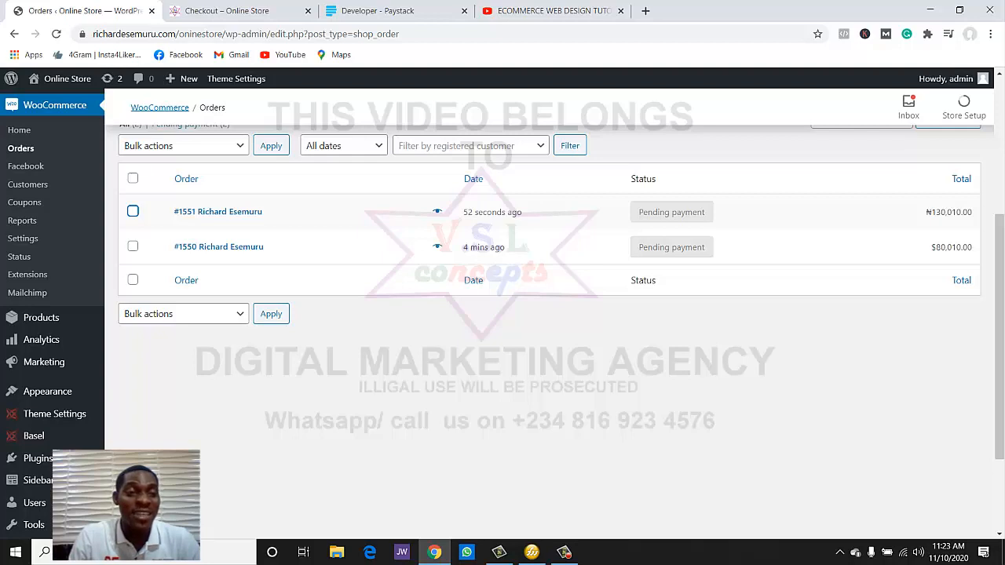
click(133, 211)
click(182, 145)
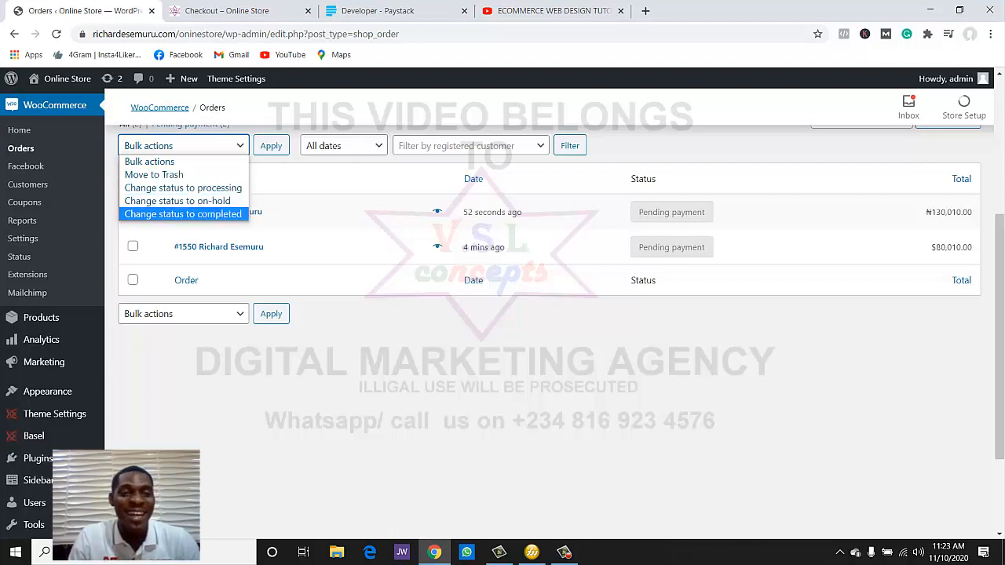
key(Return)
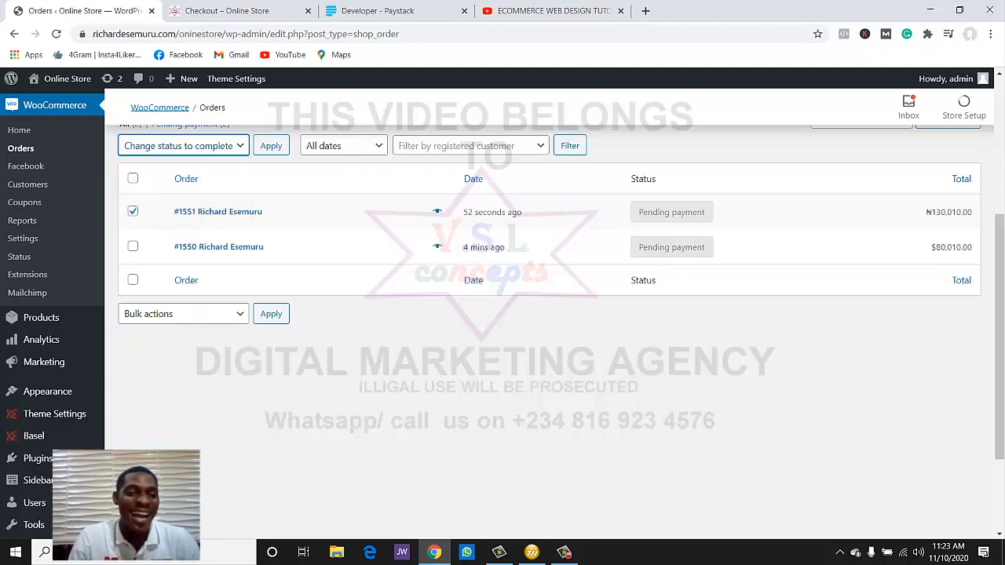
click(271, 313)
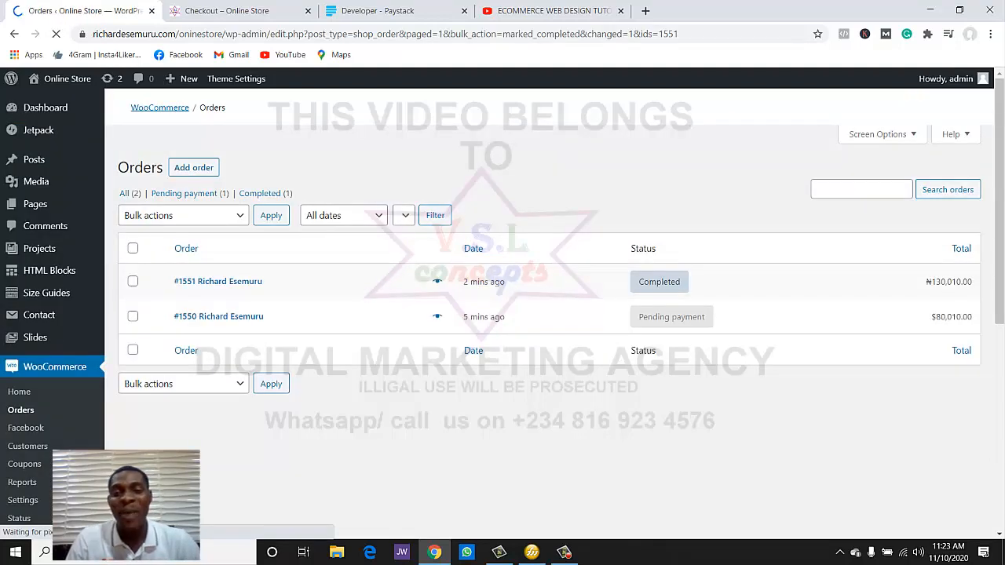
- Open the edit screen of completed order #1551
scroll(660, 379, down, 2)
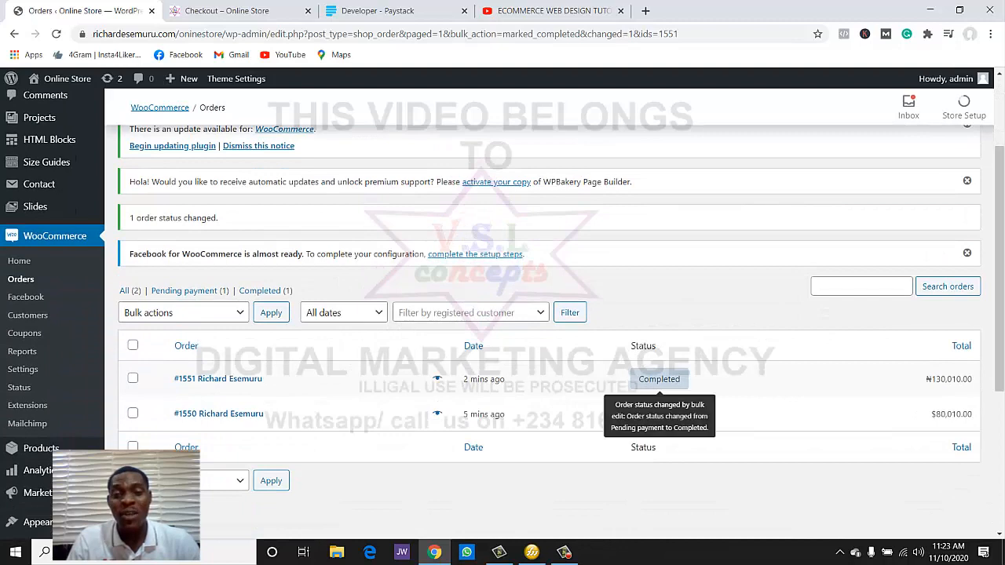
click(660, 379)
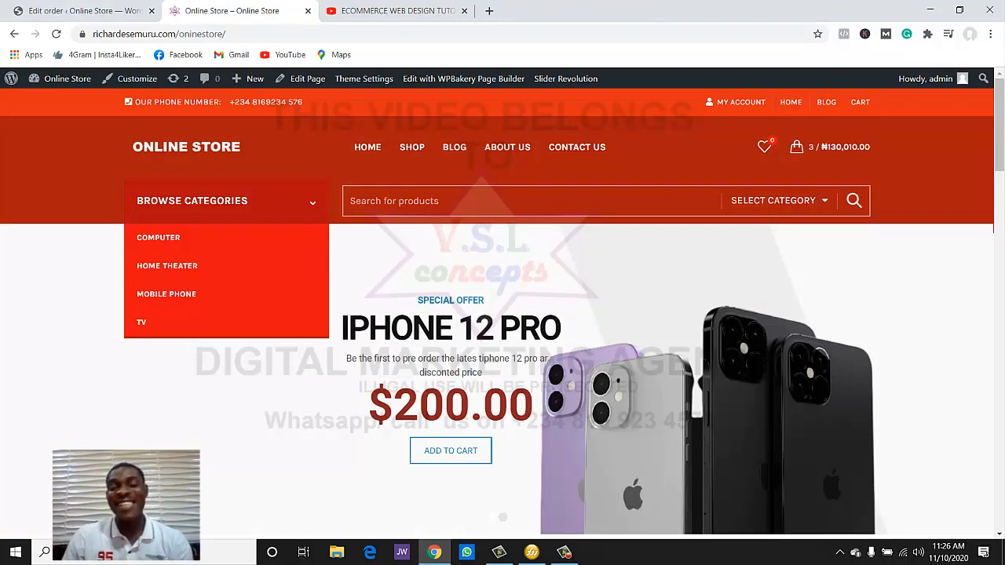
scroll(503, 314, down, 6)
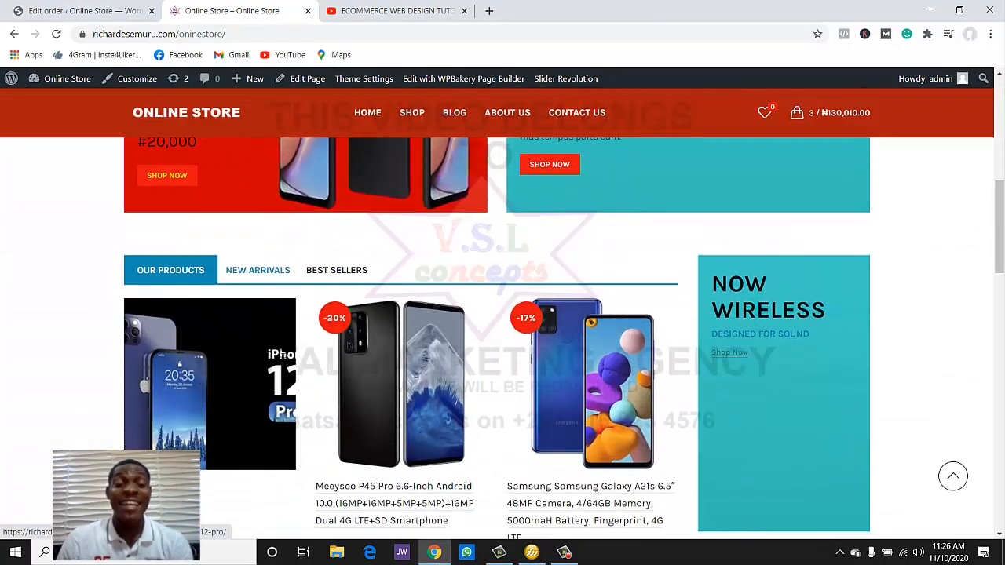
scroll(496, 338, up, 1)
scroll(497, 338, down, 1)
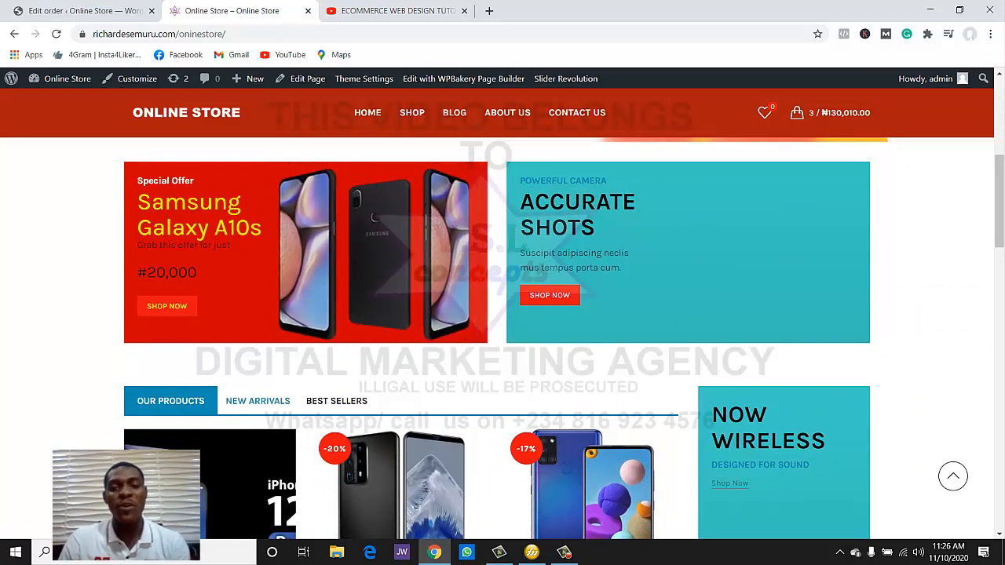
scroll(496, 338, down, 2)
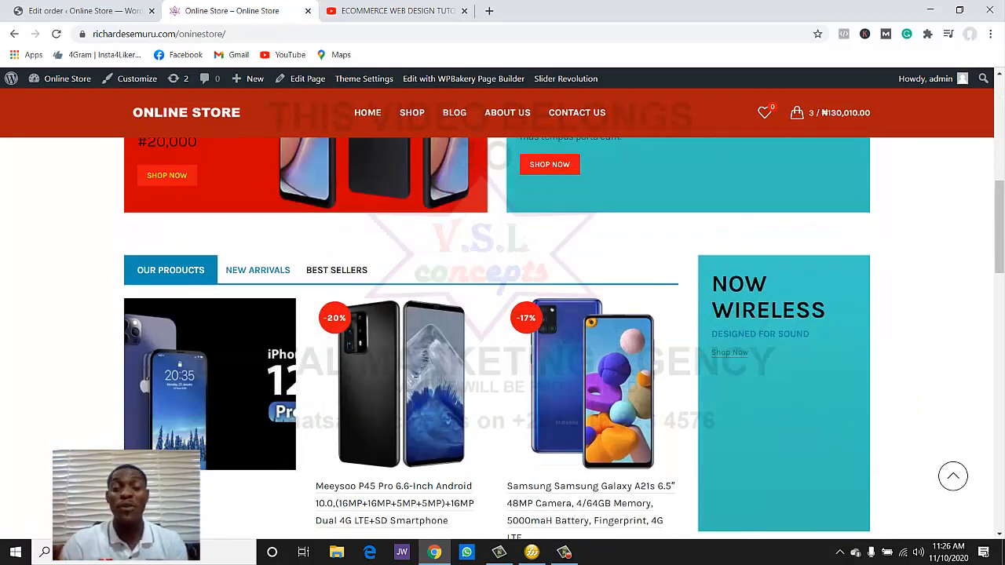
scroll(497, 338, down, 2)
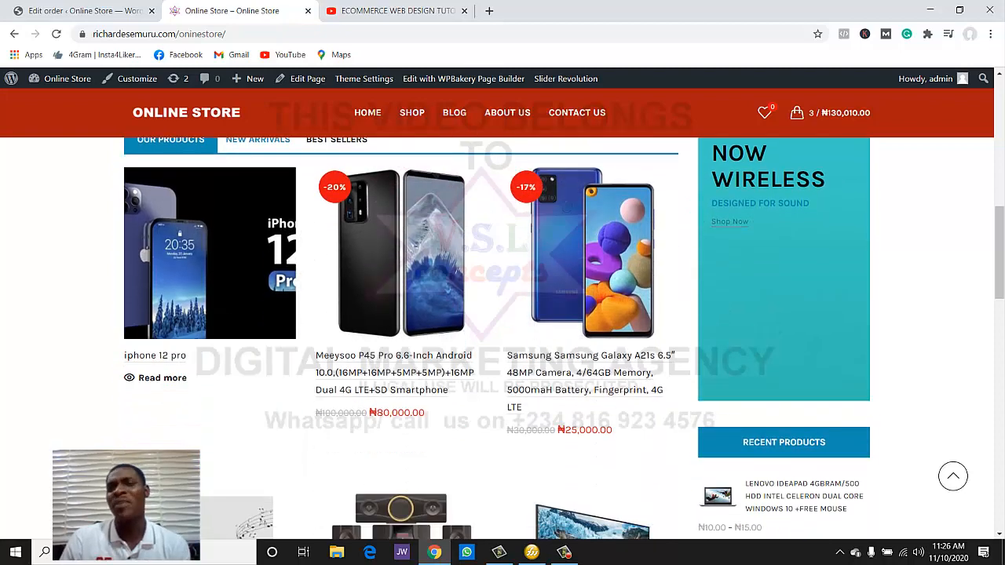